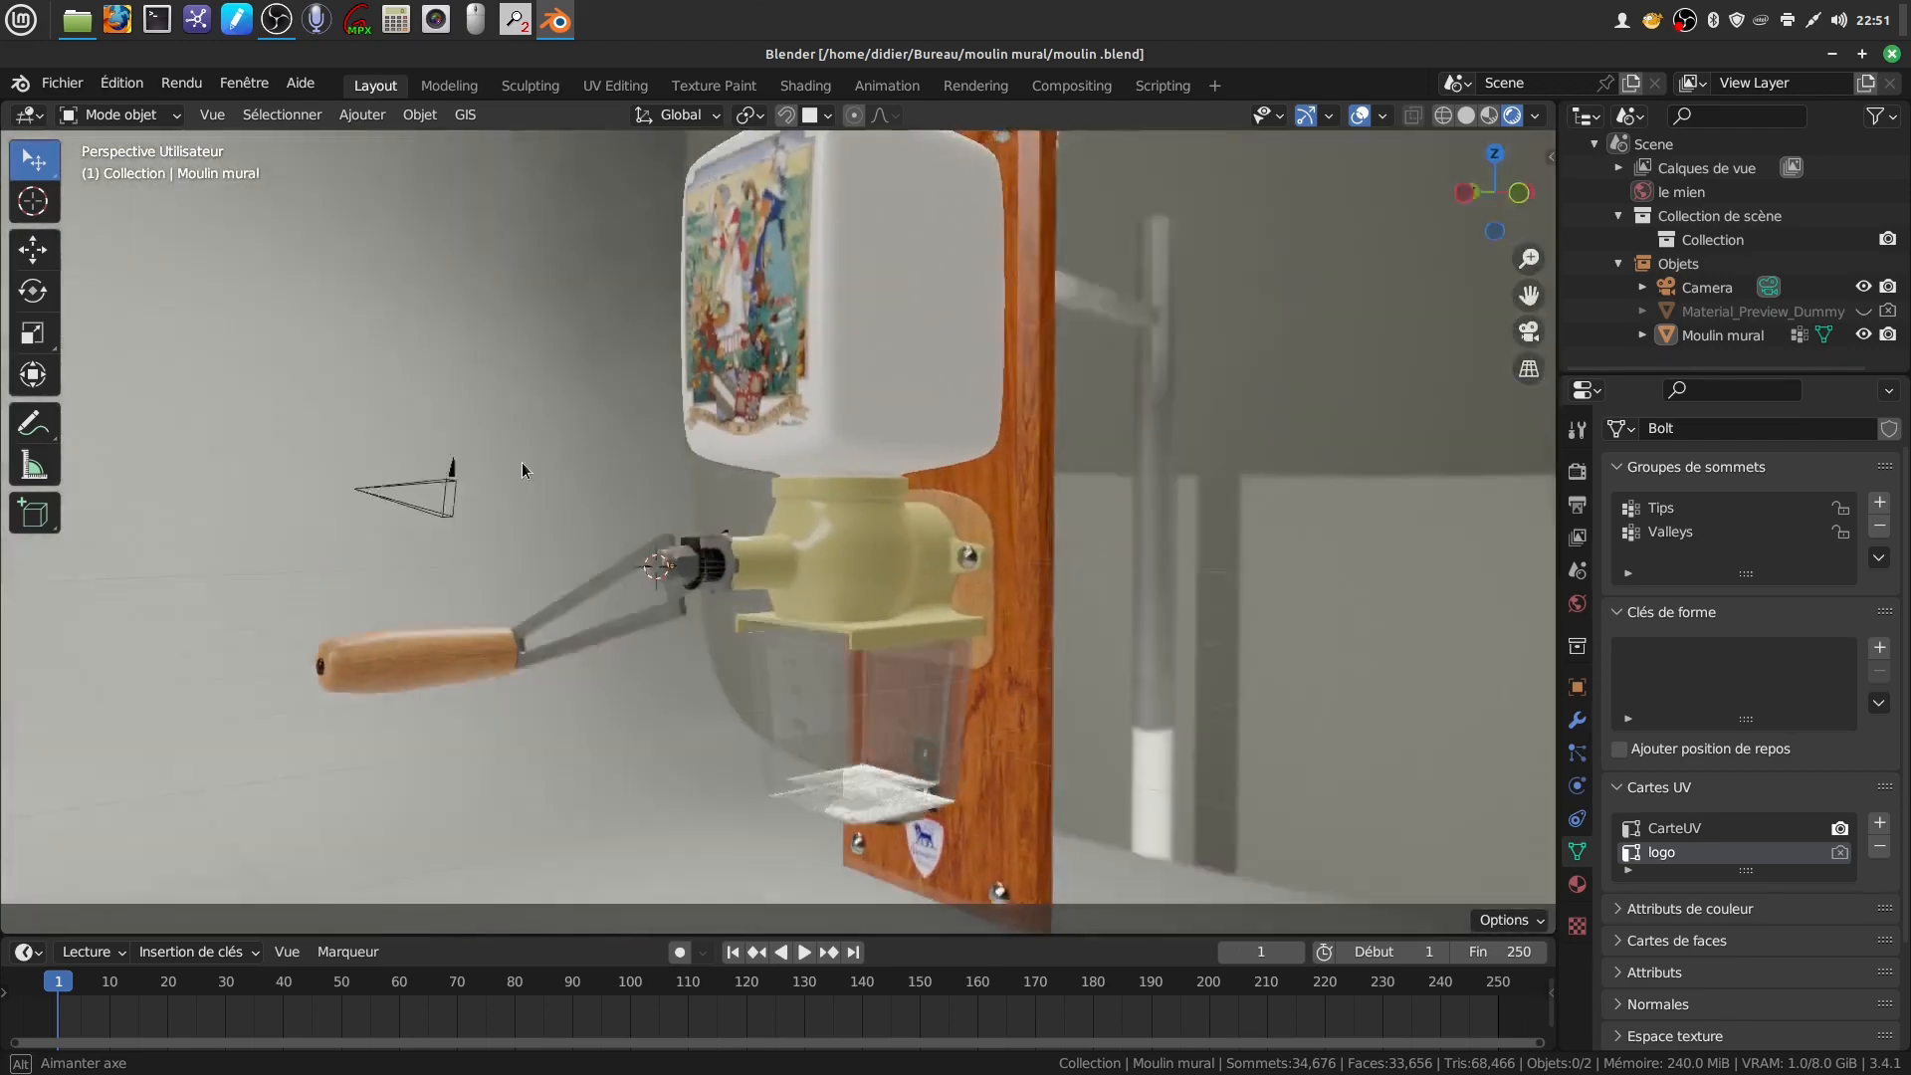
# Examine the finished wall-mounted coffee grinder closely from the side and front in the rendered view
pyautogui.scroll(4, 685, 597)
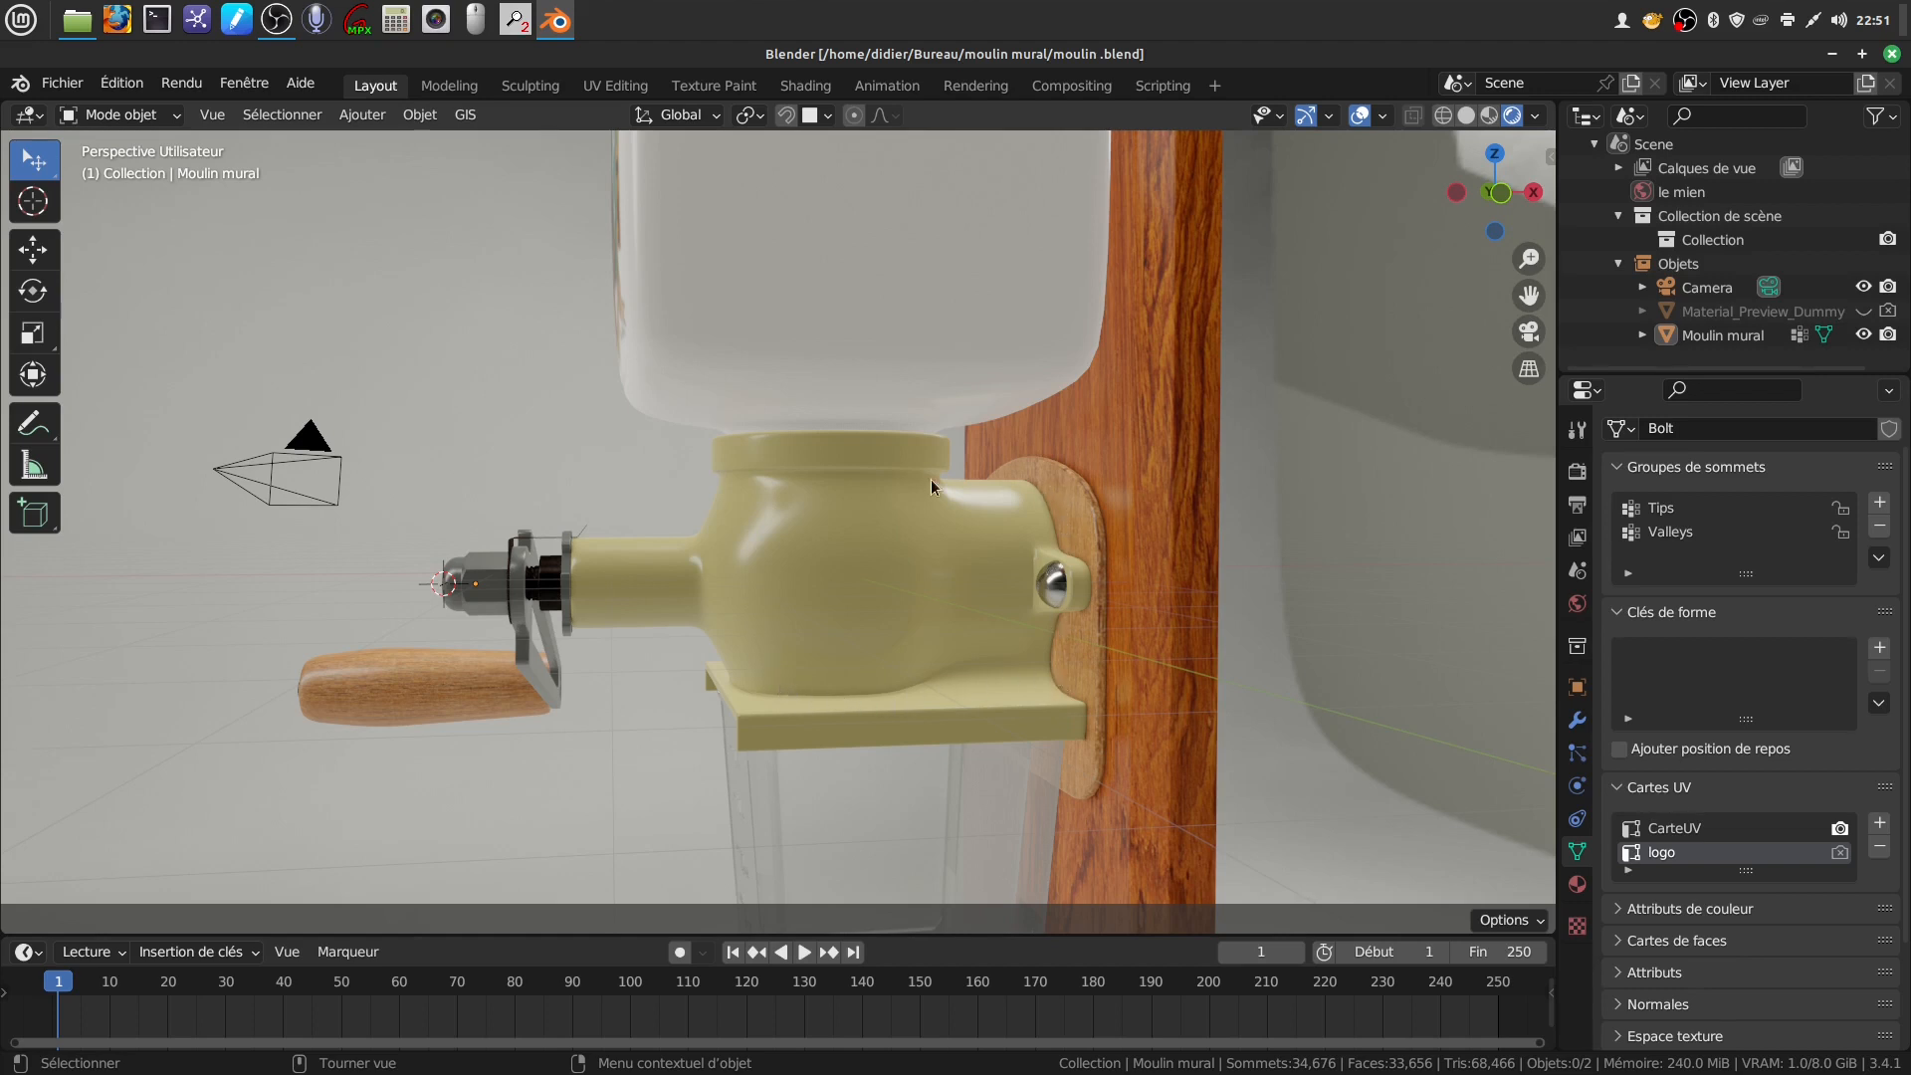
pyautogui.moveTo(721, 522); pyautogui.dragTo(591, 559, button='middle')
pyautogui.scroll(3, 725, 663)
pyautogui.scroll(-4, 718, 631)
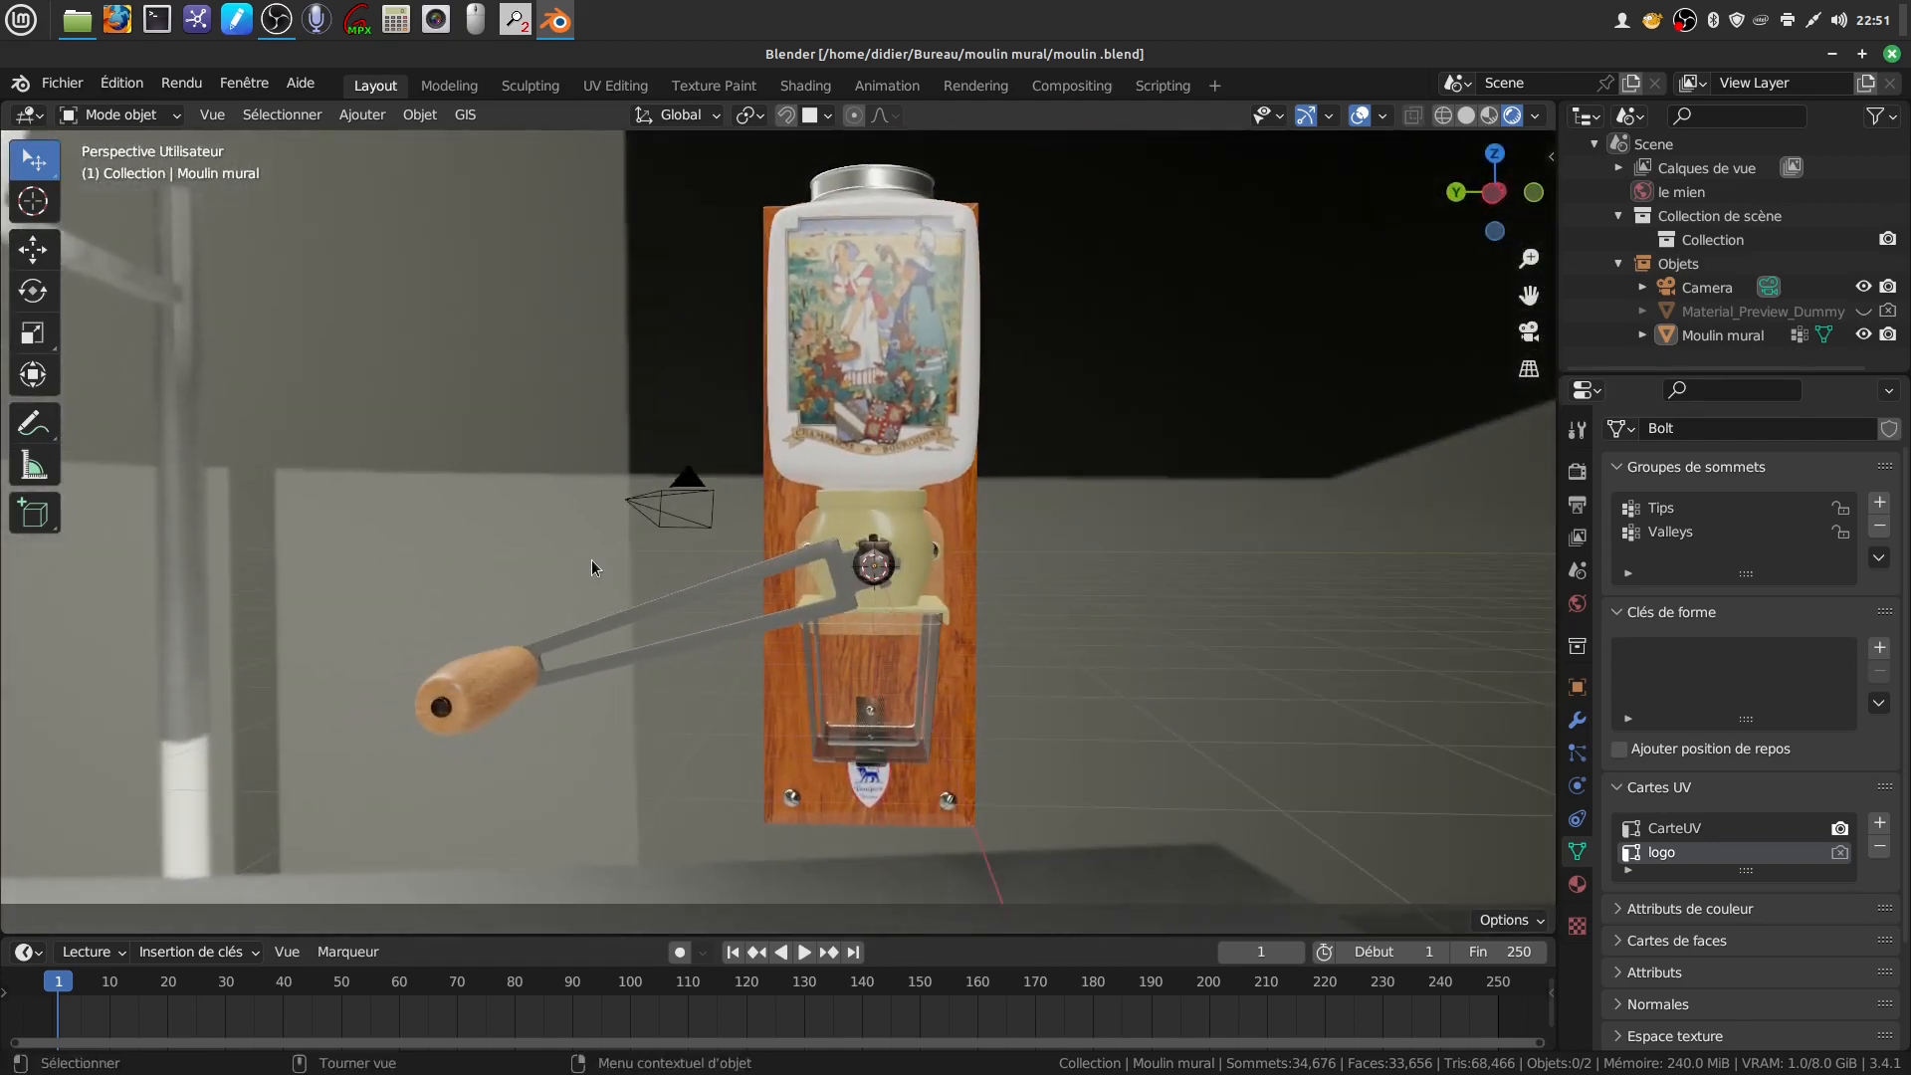
# Switch the viewport to solid shading and examine the grinder in the front, right and left orthographic views
pyautogui.press('KP_1')
pyautogui.scroll(-2, 591, 560)
pyautogui.click(1467, 116)
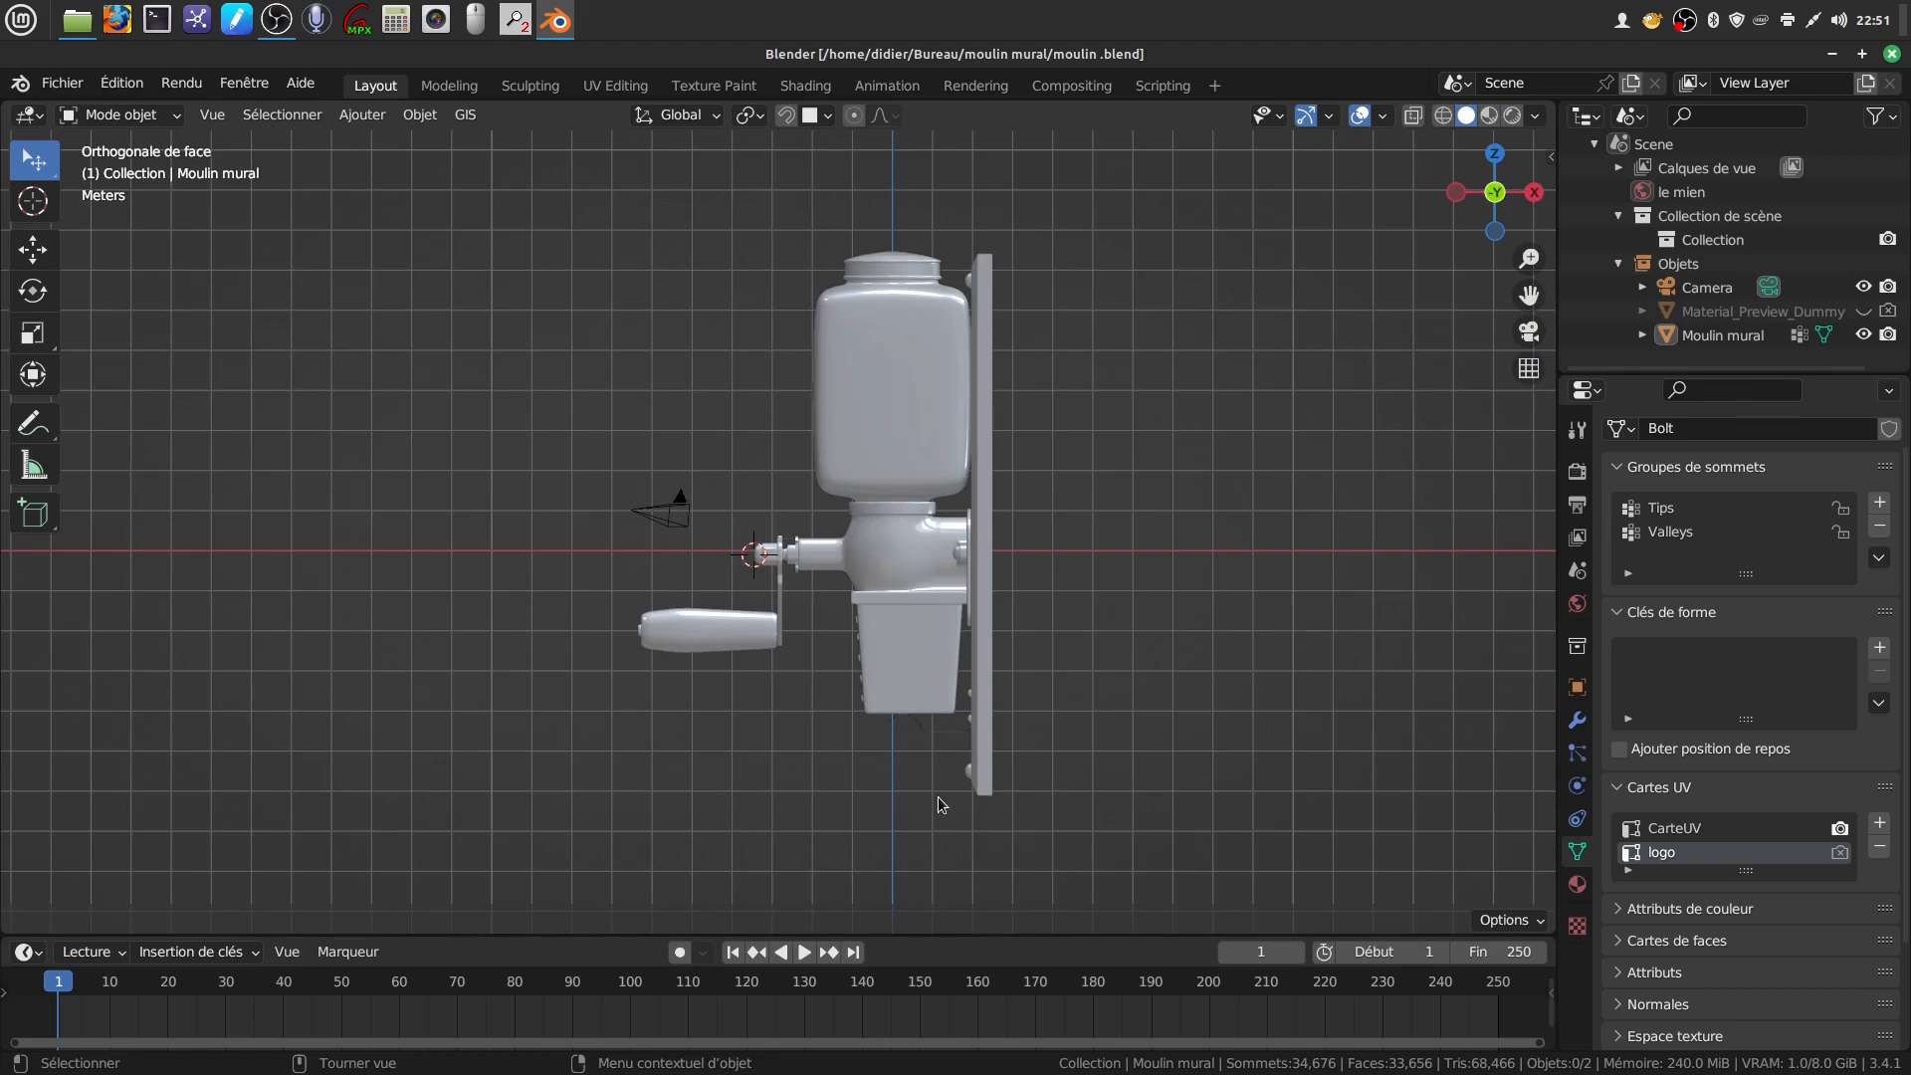
pyautogui.press('KP_3')
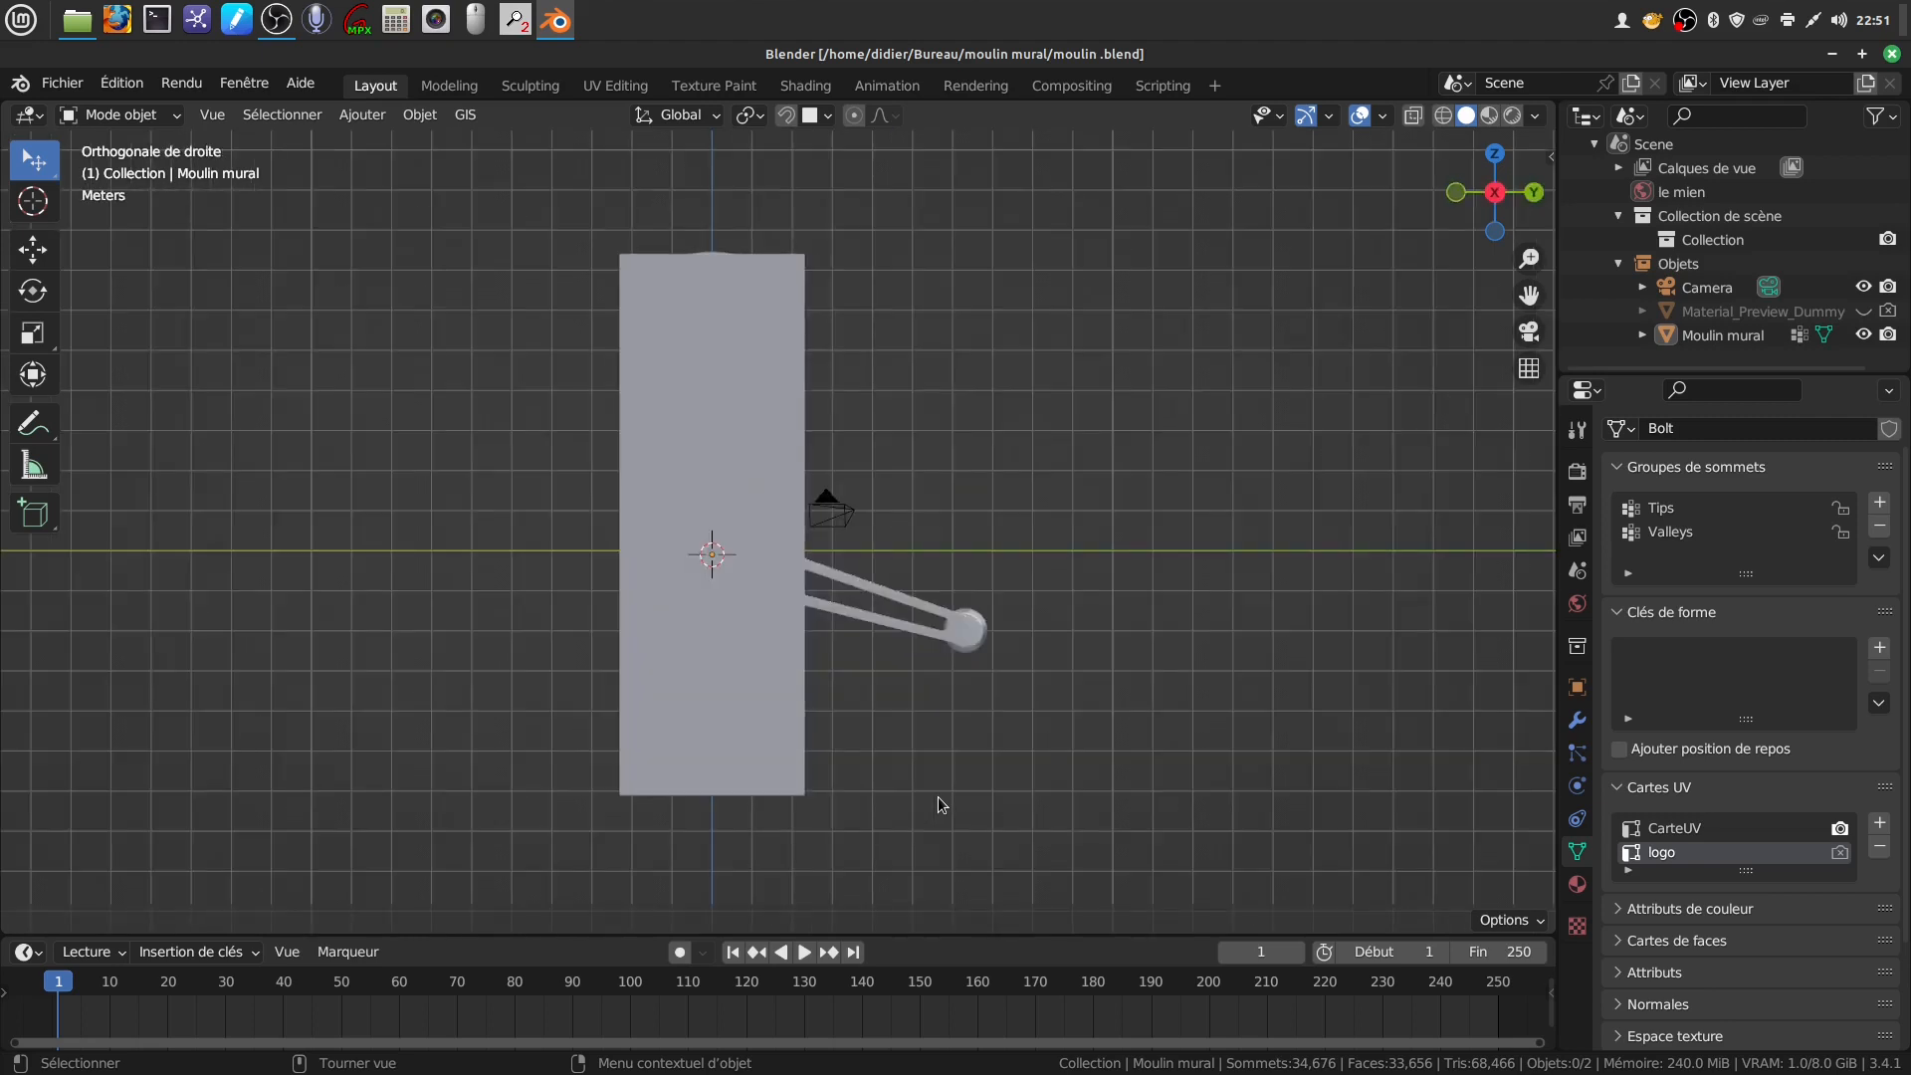
pyautogui.press('ctrl+KP_3')
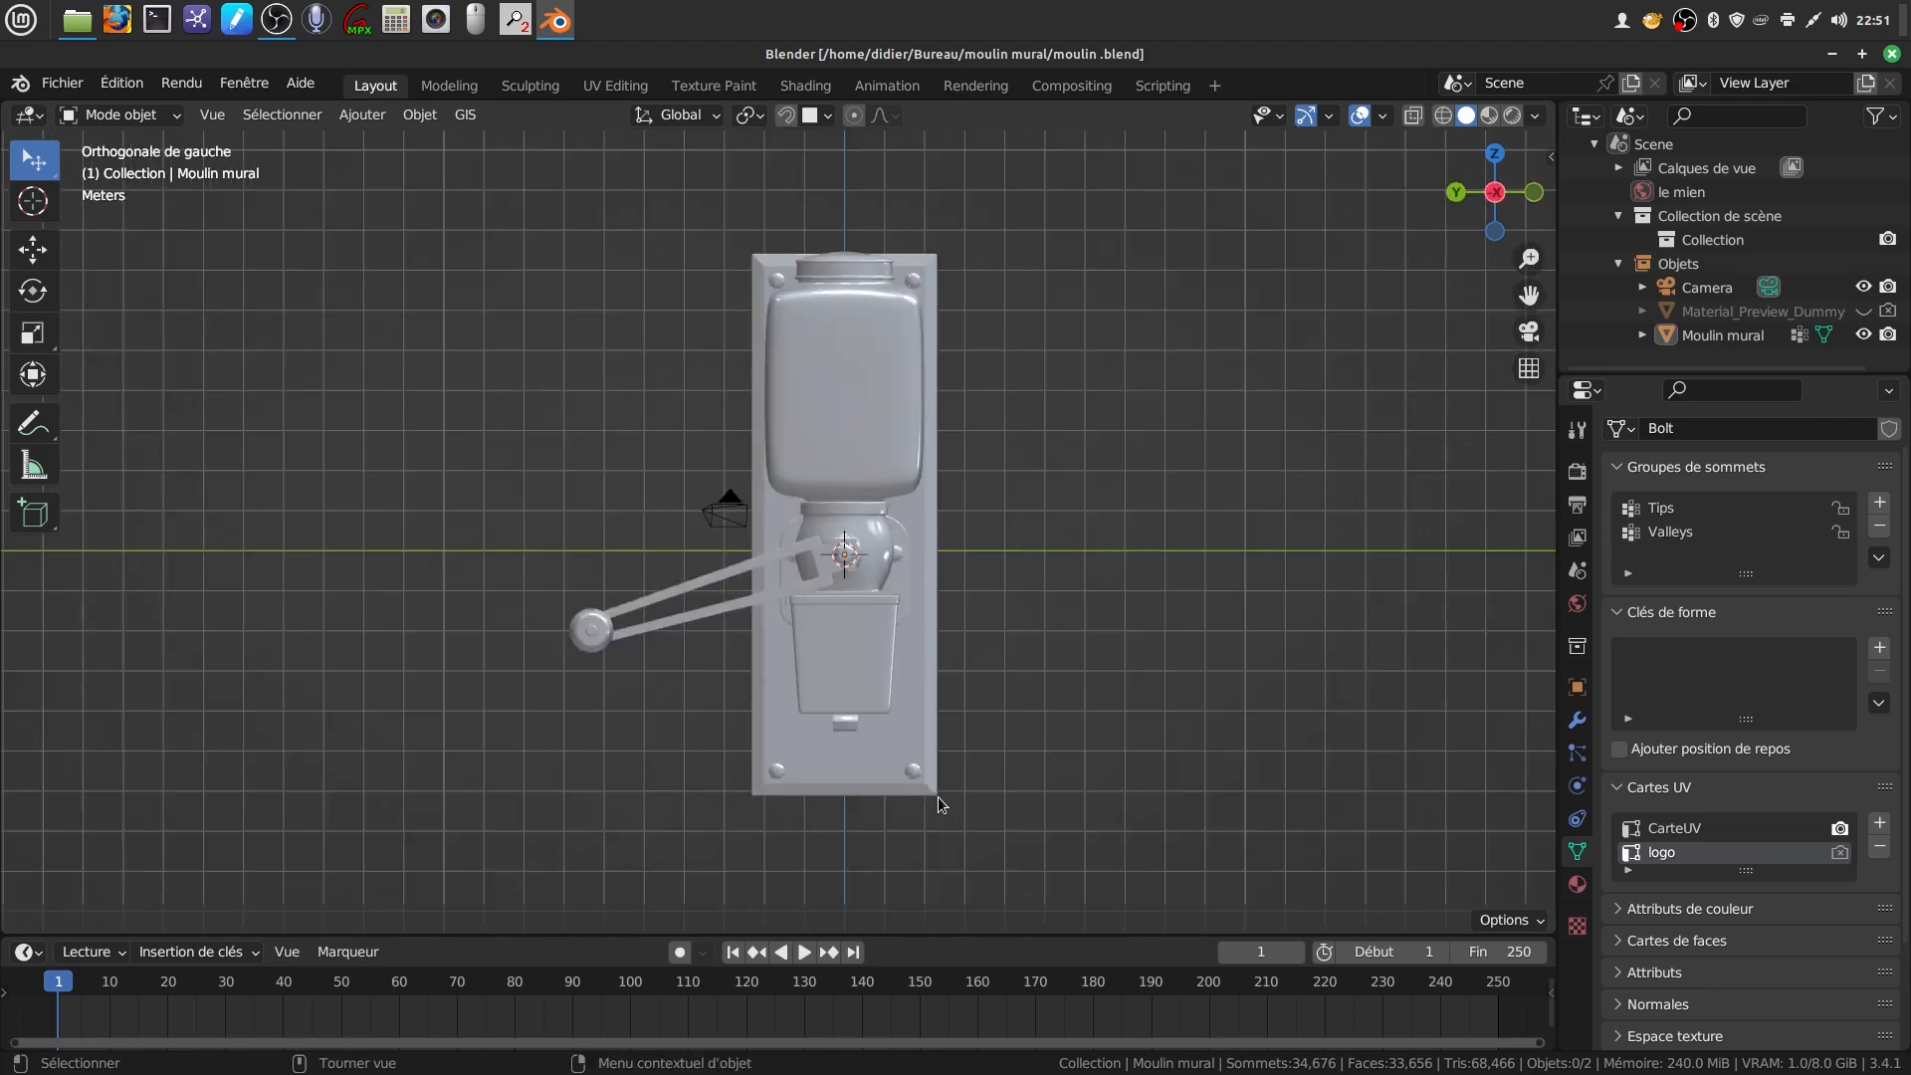
pyautogui.keyDown('shift'); pyautogui.moveTo(916, 551); pyautogui.dragTo(881, 456, button='middle'); pyautogui.keyUp('shift')
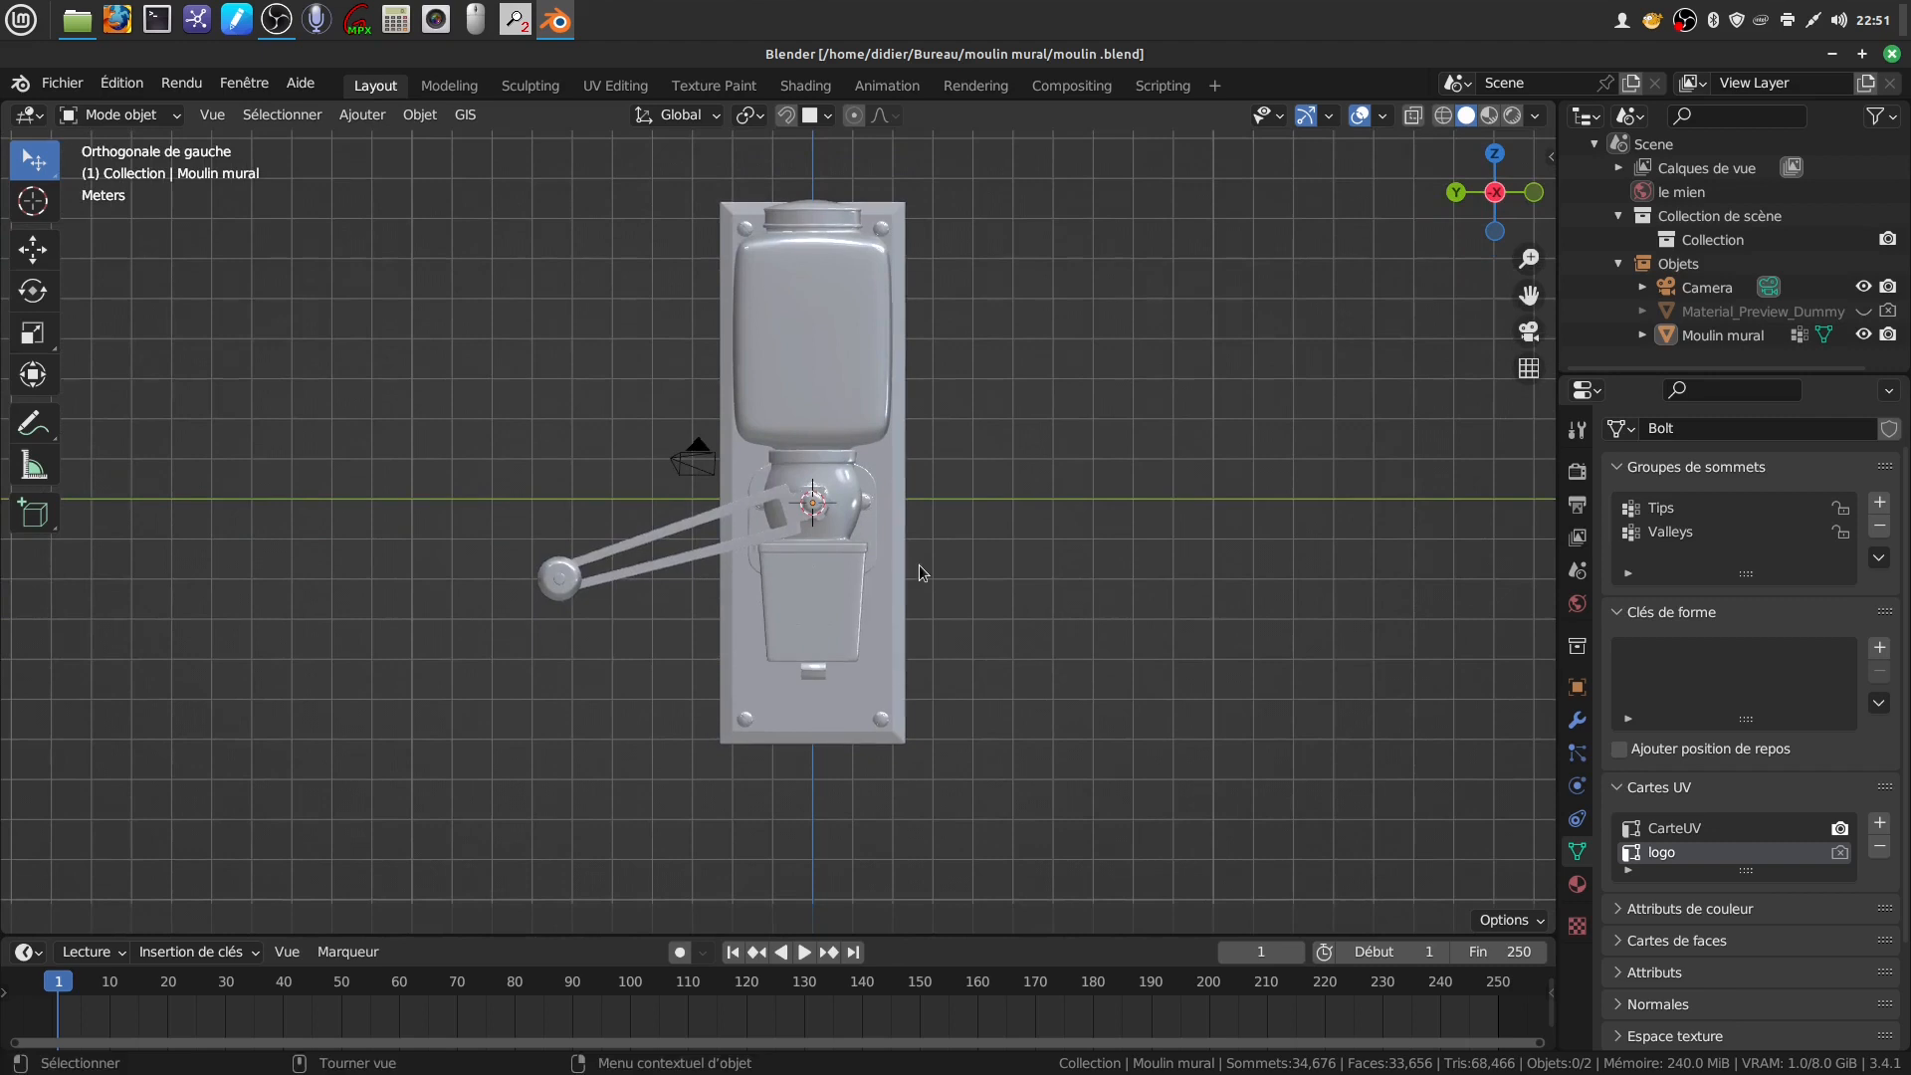
pyautogui.scroll(3, 917, 565)
pyautogui.keyDown('shift'); pyautogui.moveTo(928, 572); pyautogui.dragTo(922, 594, button='middle'); pyautogui.keyUp('shift')
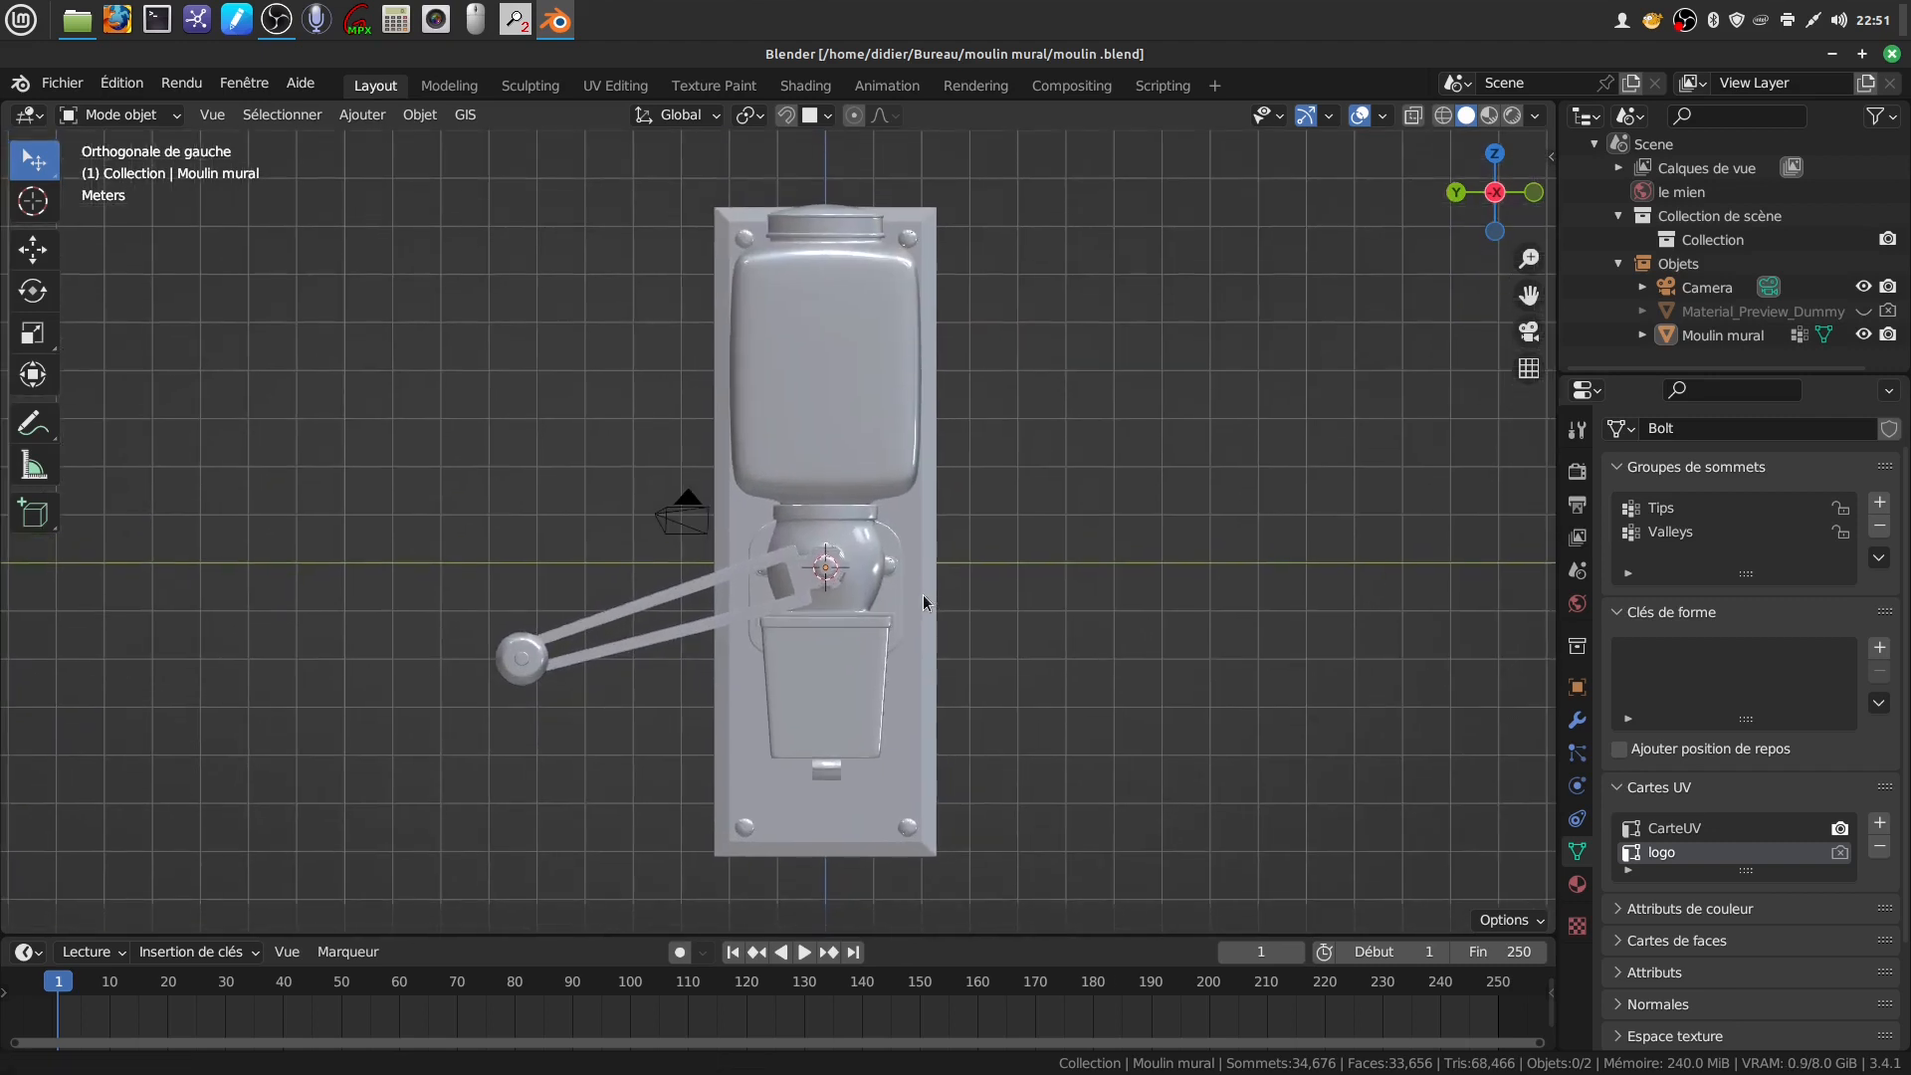
pyautogui.scroll(1, 885, 560)
pyautogui.scroll(-1, 885, 560)
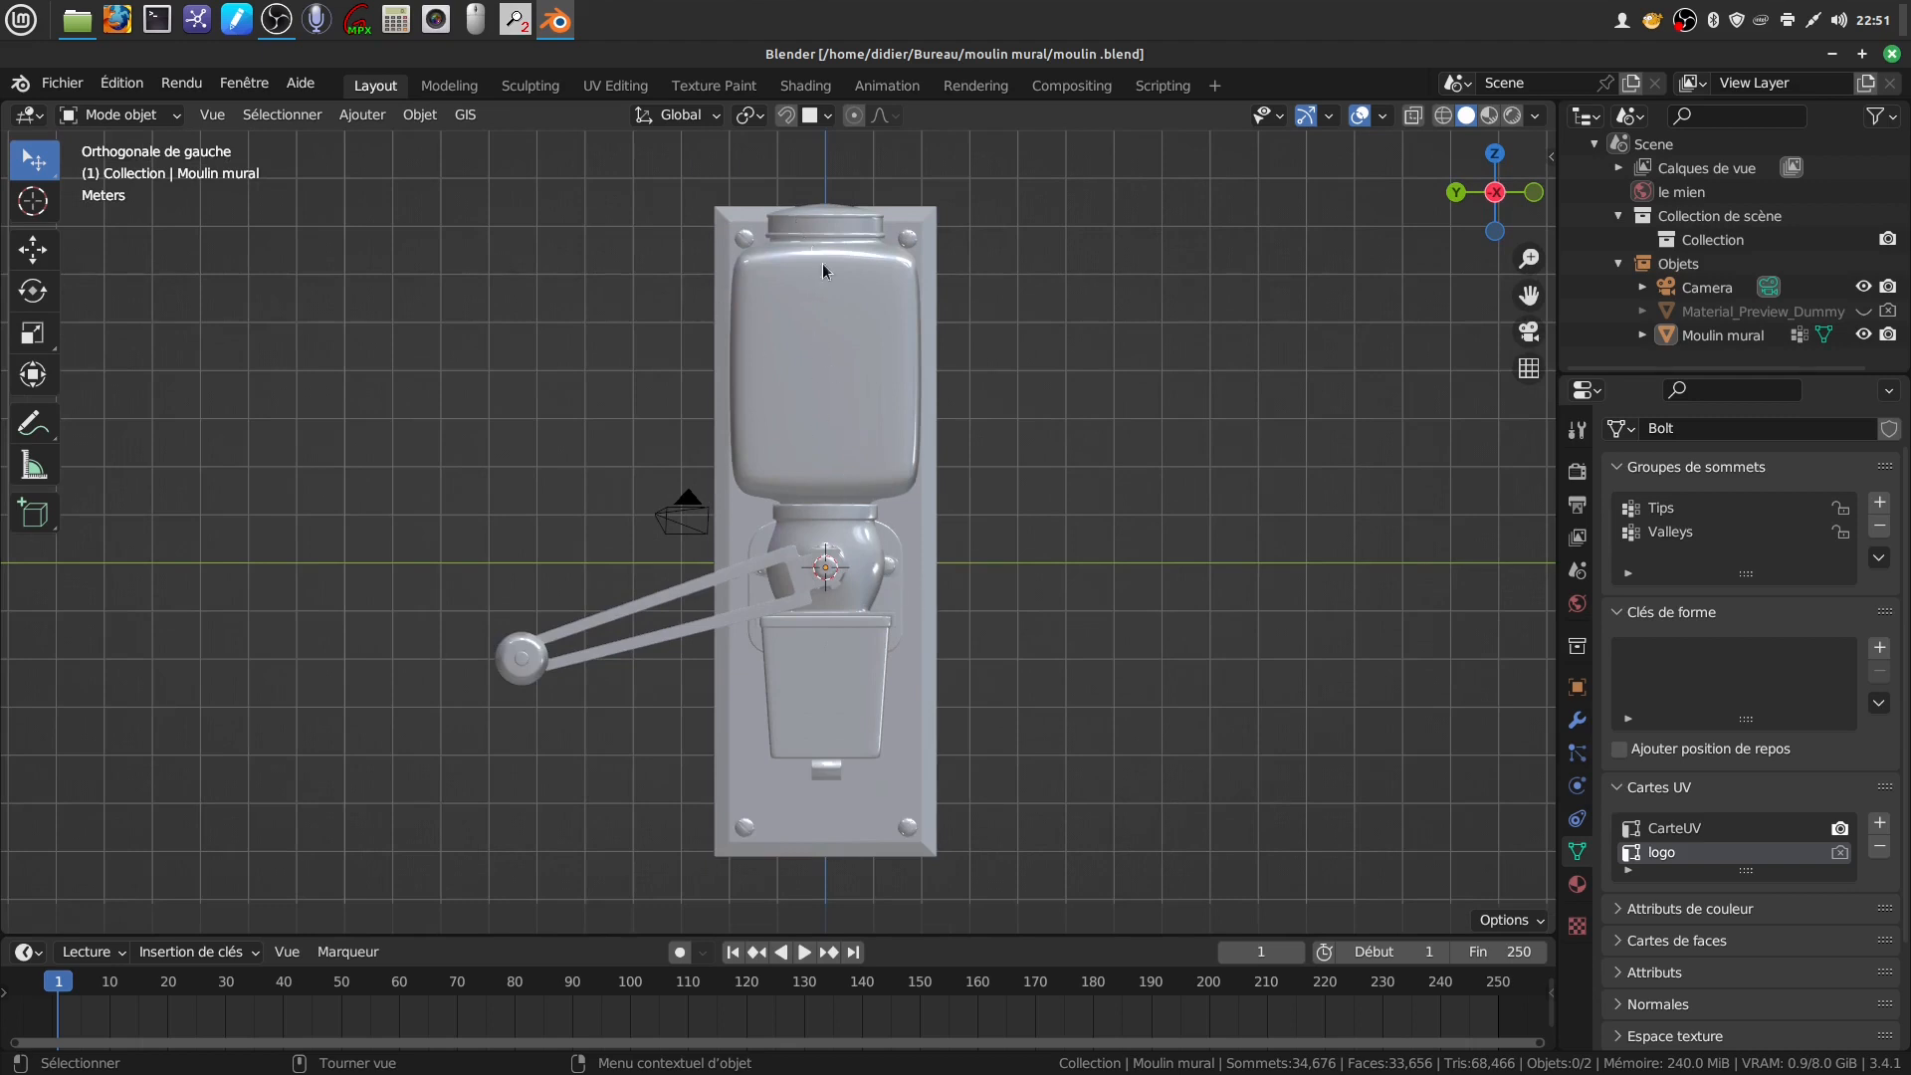
pyautogui.scroll(1, 837, 721)
# Examine the grinder's container, body, crank, drawer and backboard from several perspective angles in solid shading
pyautogui.moveTo(886, 572); pyautogui.dragTo(1054, 625, button='middle')
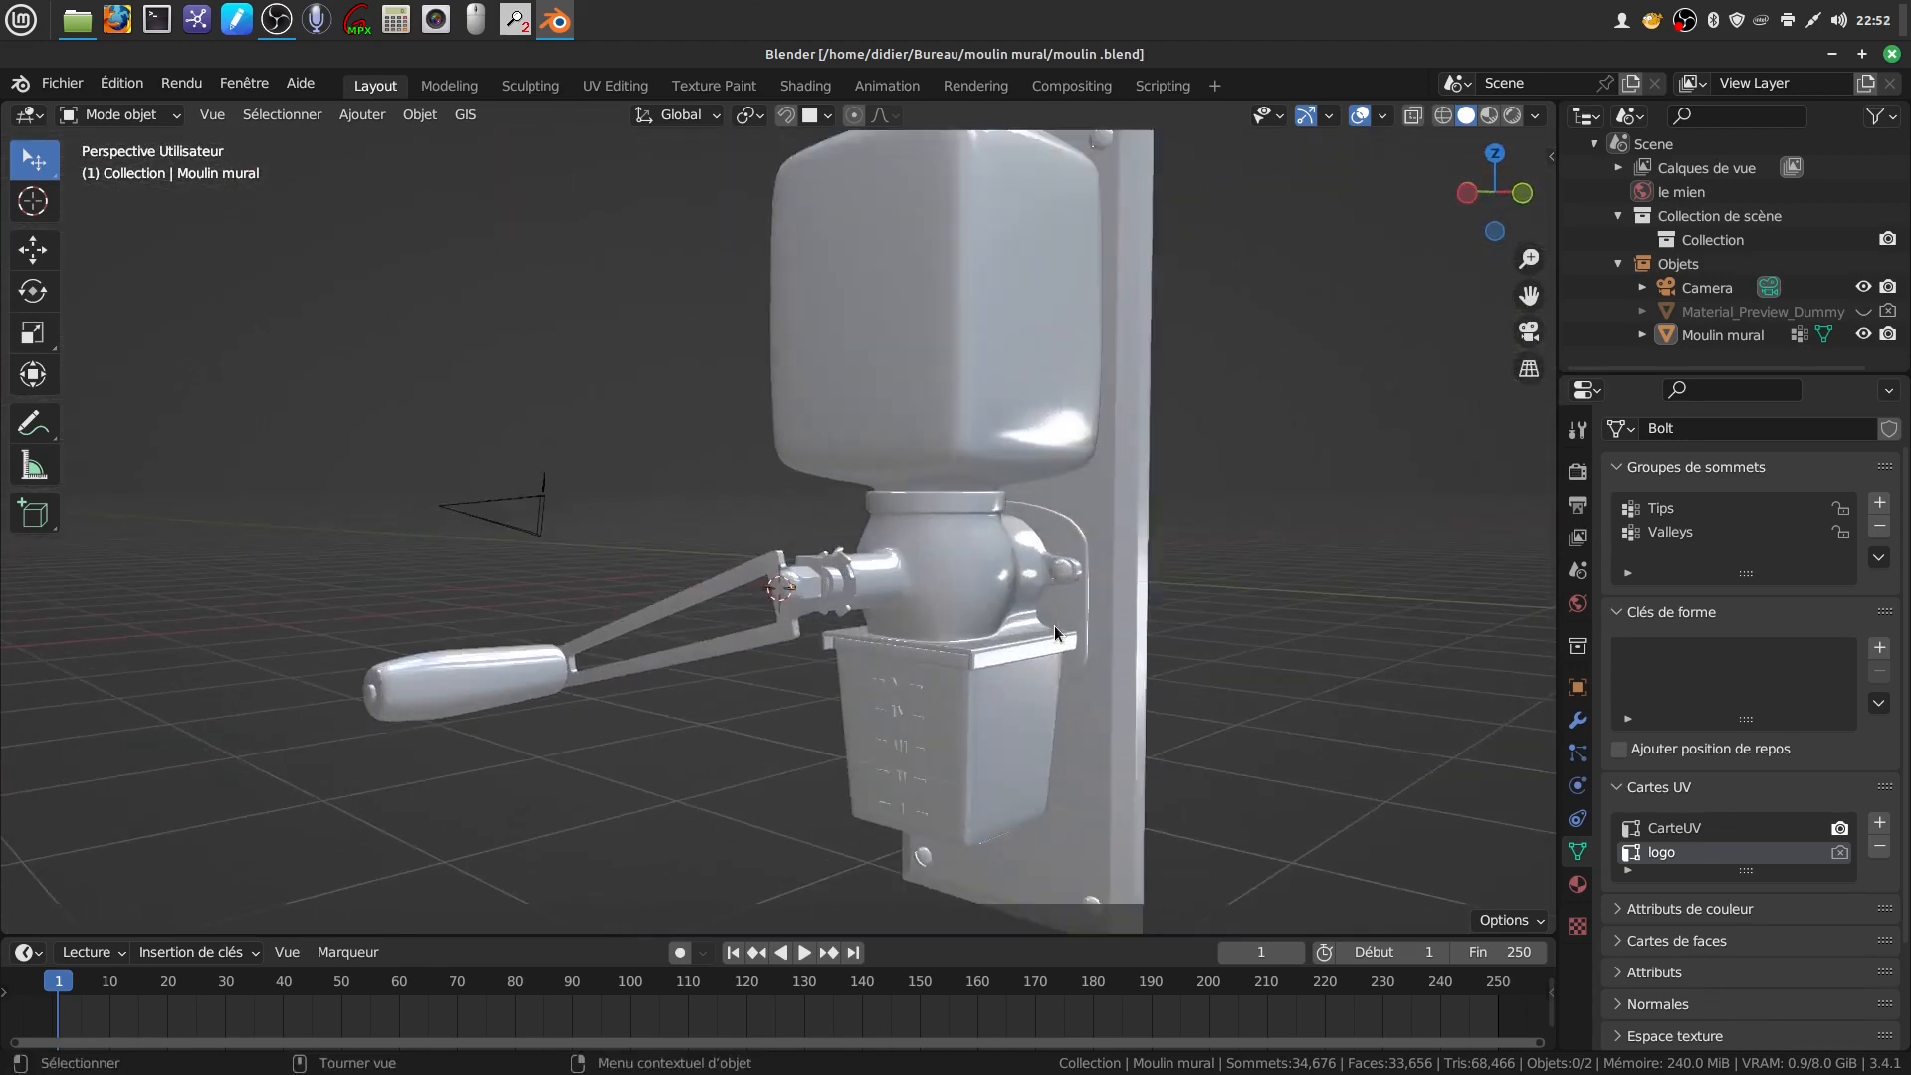
pyautogui.scroll(-5, 1054, 625)
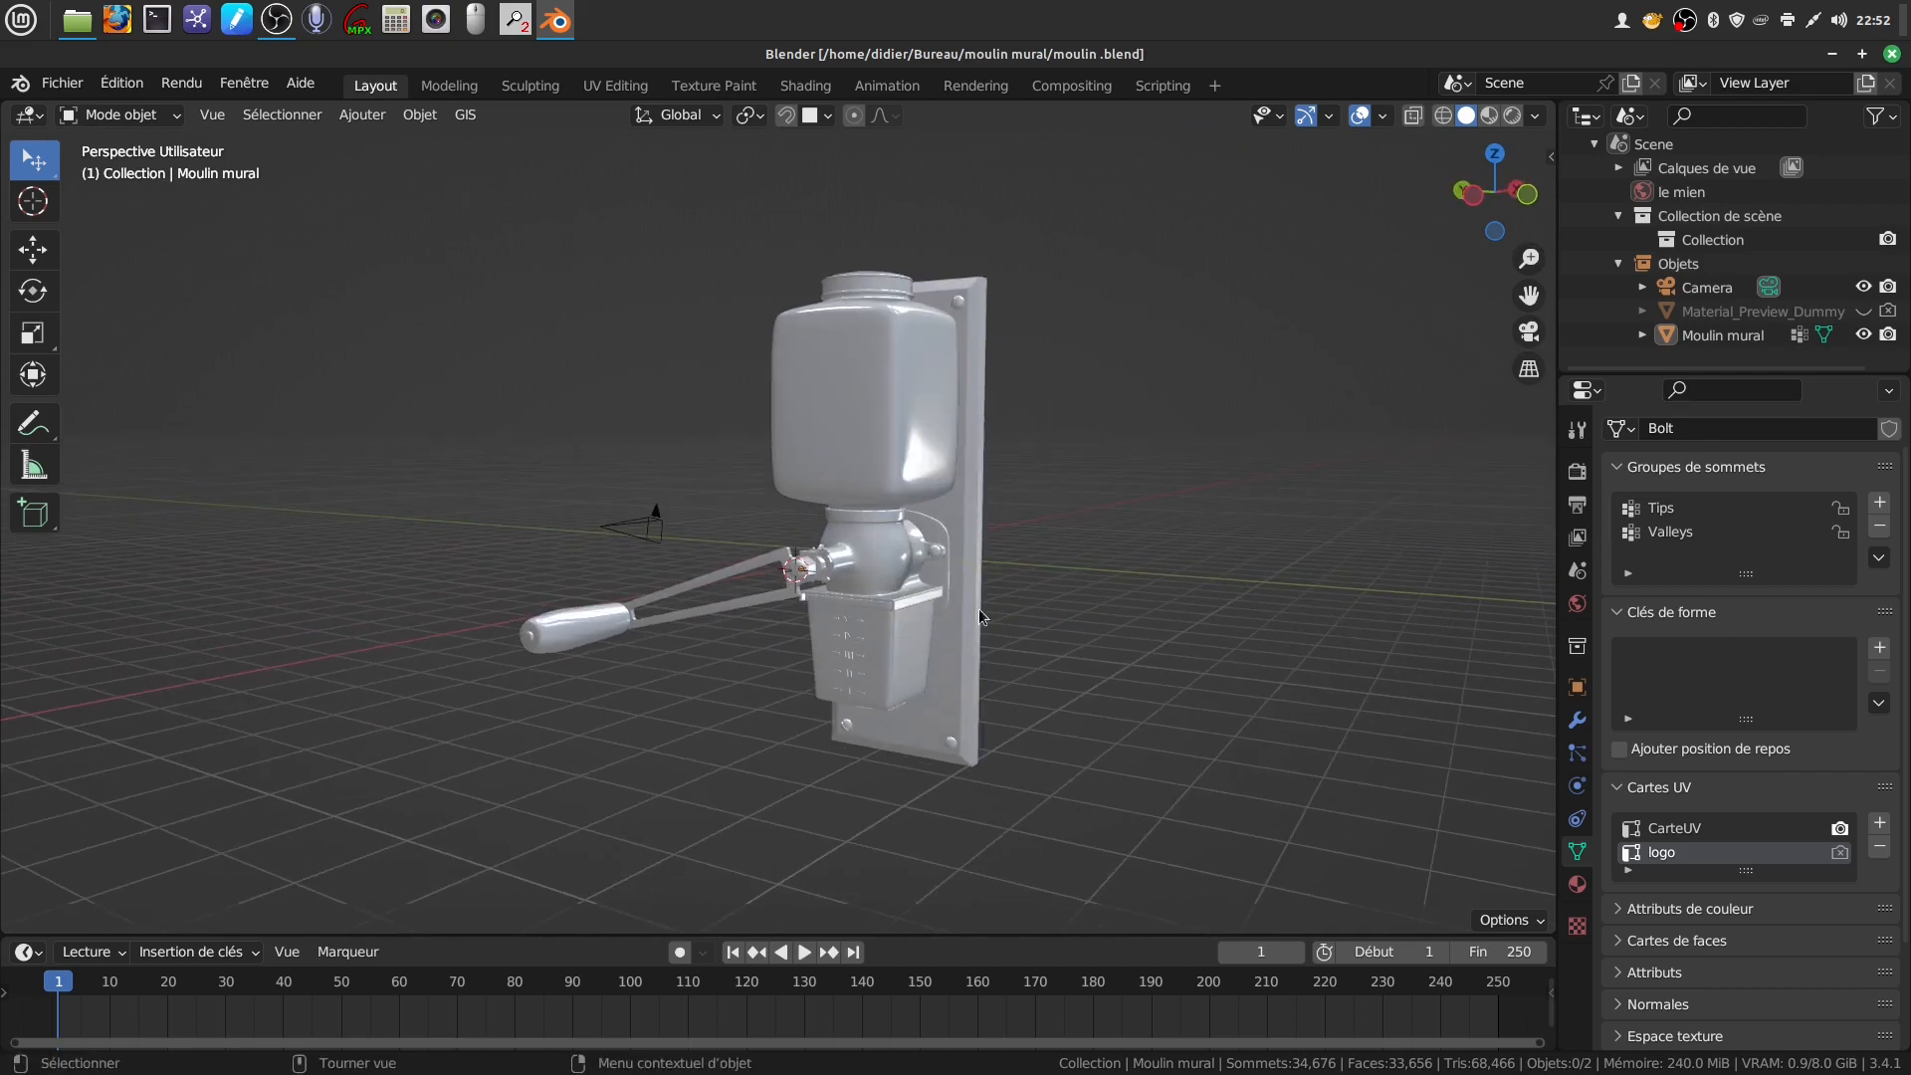
pyautogui.scroll(3, 874, 695)
pyautogui.moveTo(874, 695); pyautogui.dragTo(980, 672, button='middle')
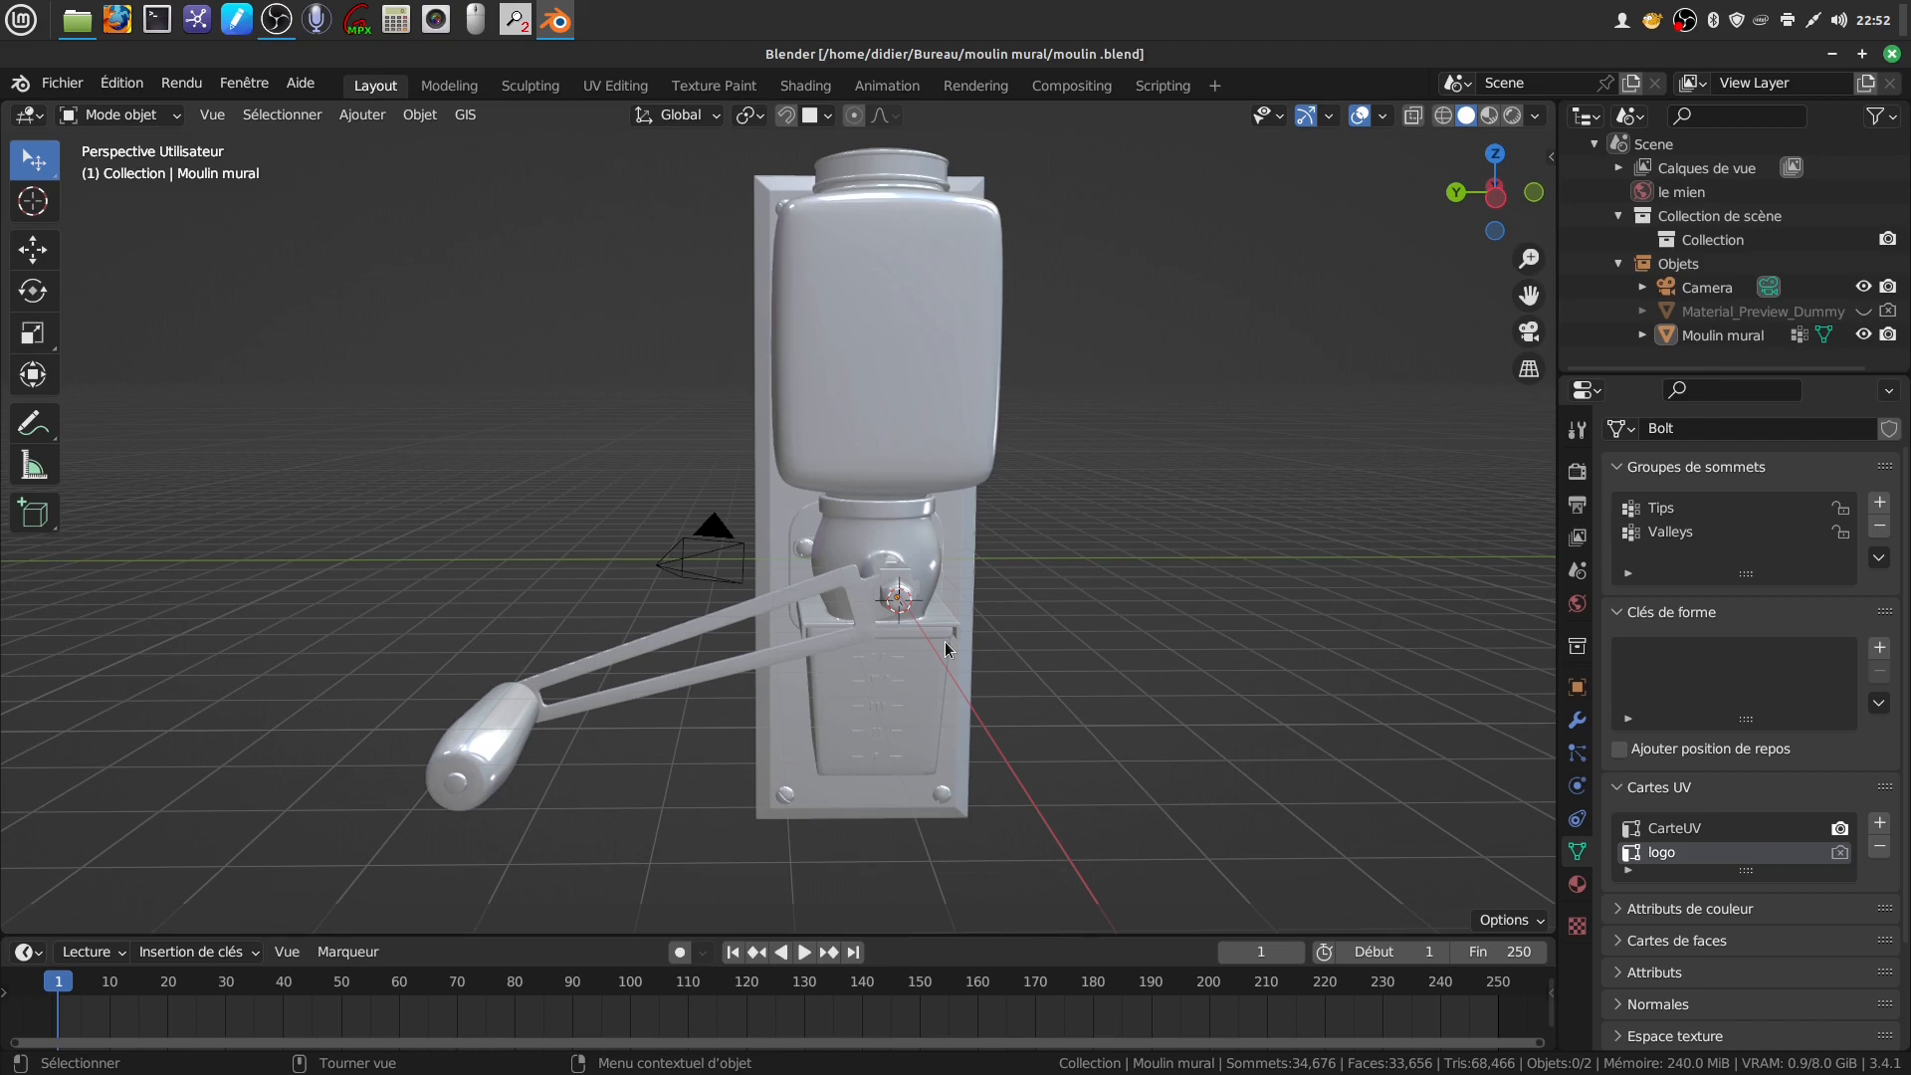
pyautogui.scroll(2, 945, 649)
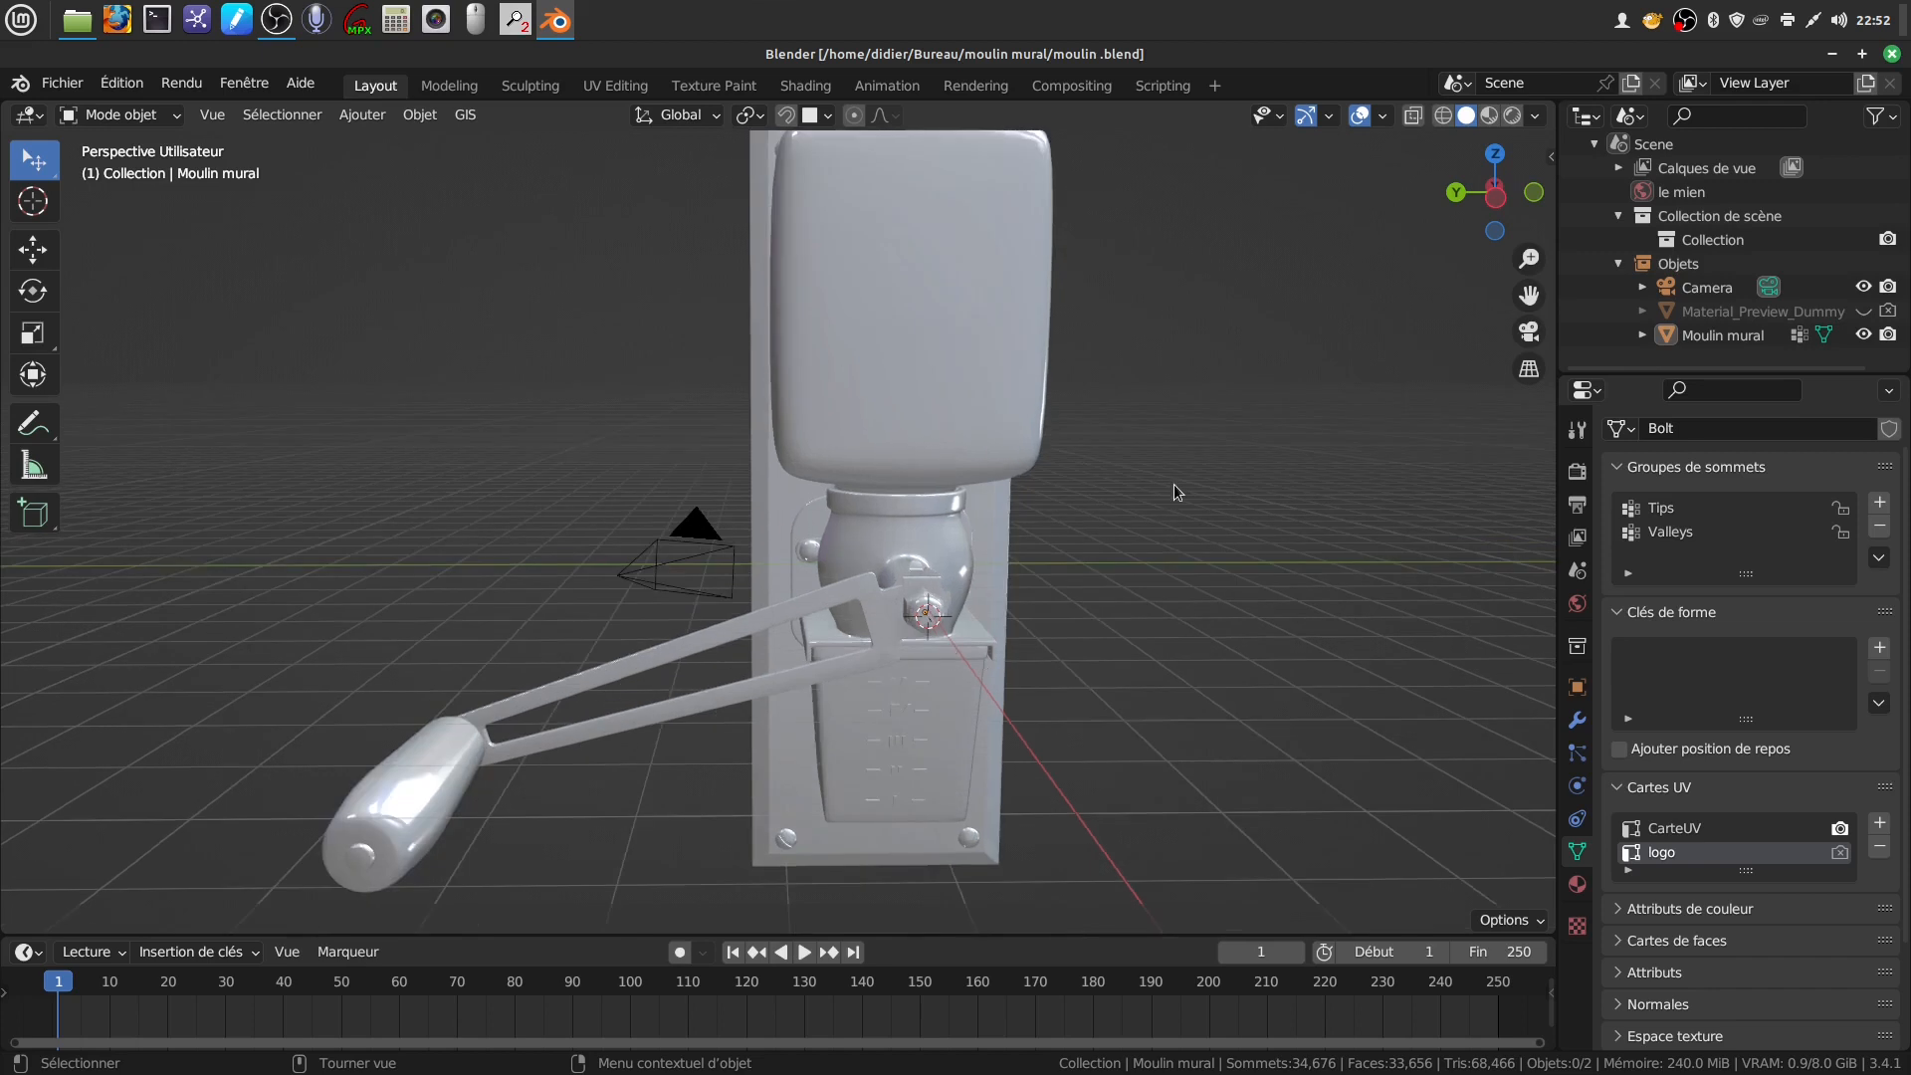
pyautogui.scroll(-2, 1174, 484)
pyautogui.moveTo(1023, 536); pyautogui.dragTo(850, 605, button='middle')
pyautogui.moveTo(922, 253); pyautogui.dragTo(1009, 467, button='middle')
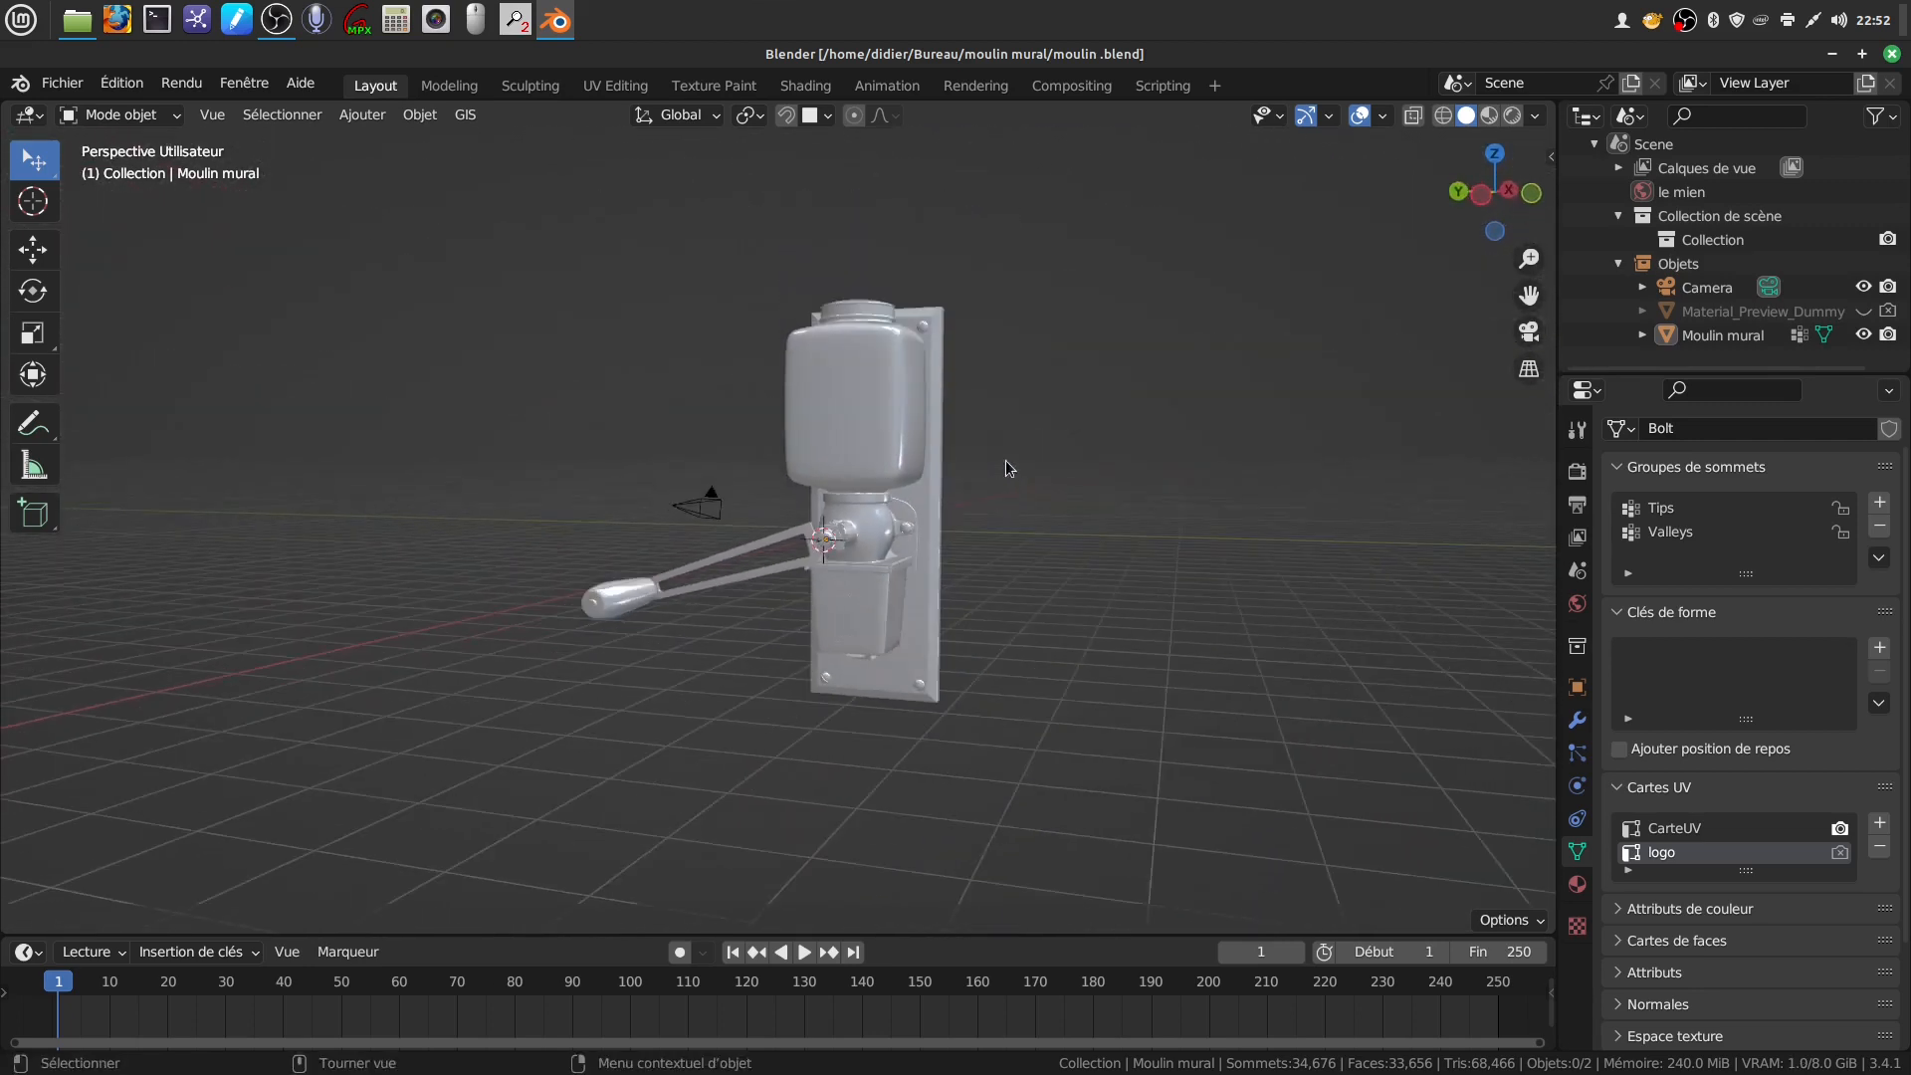
pyautogui.scroll(3, 974, 616)
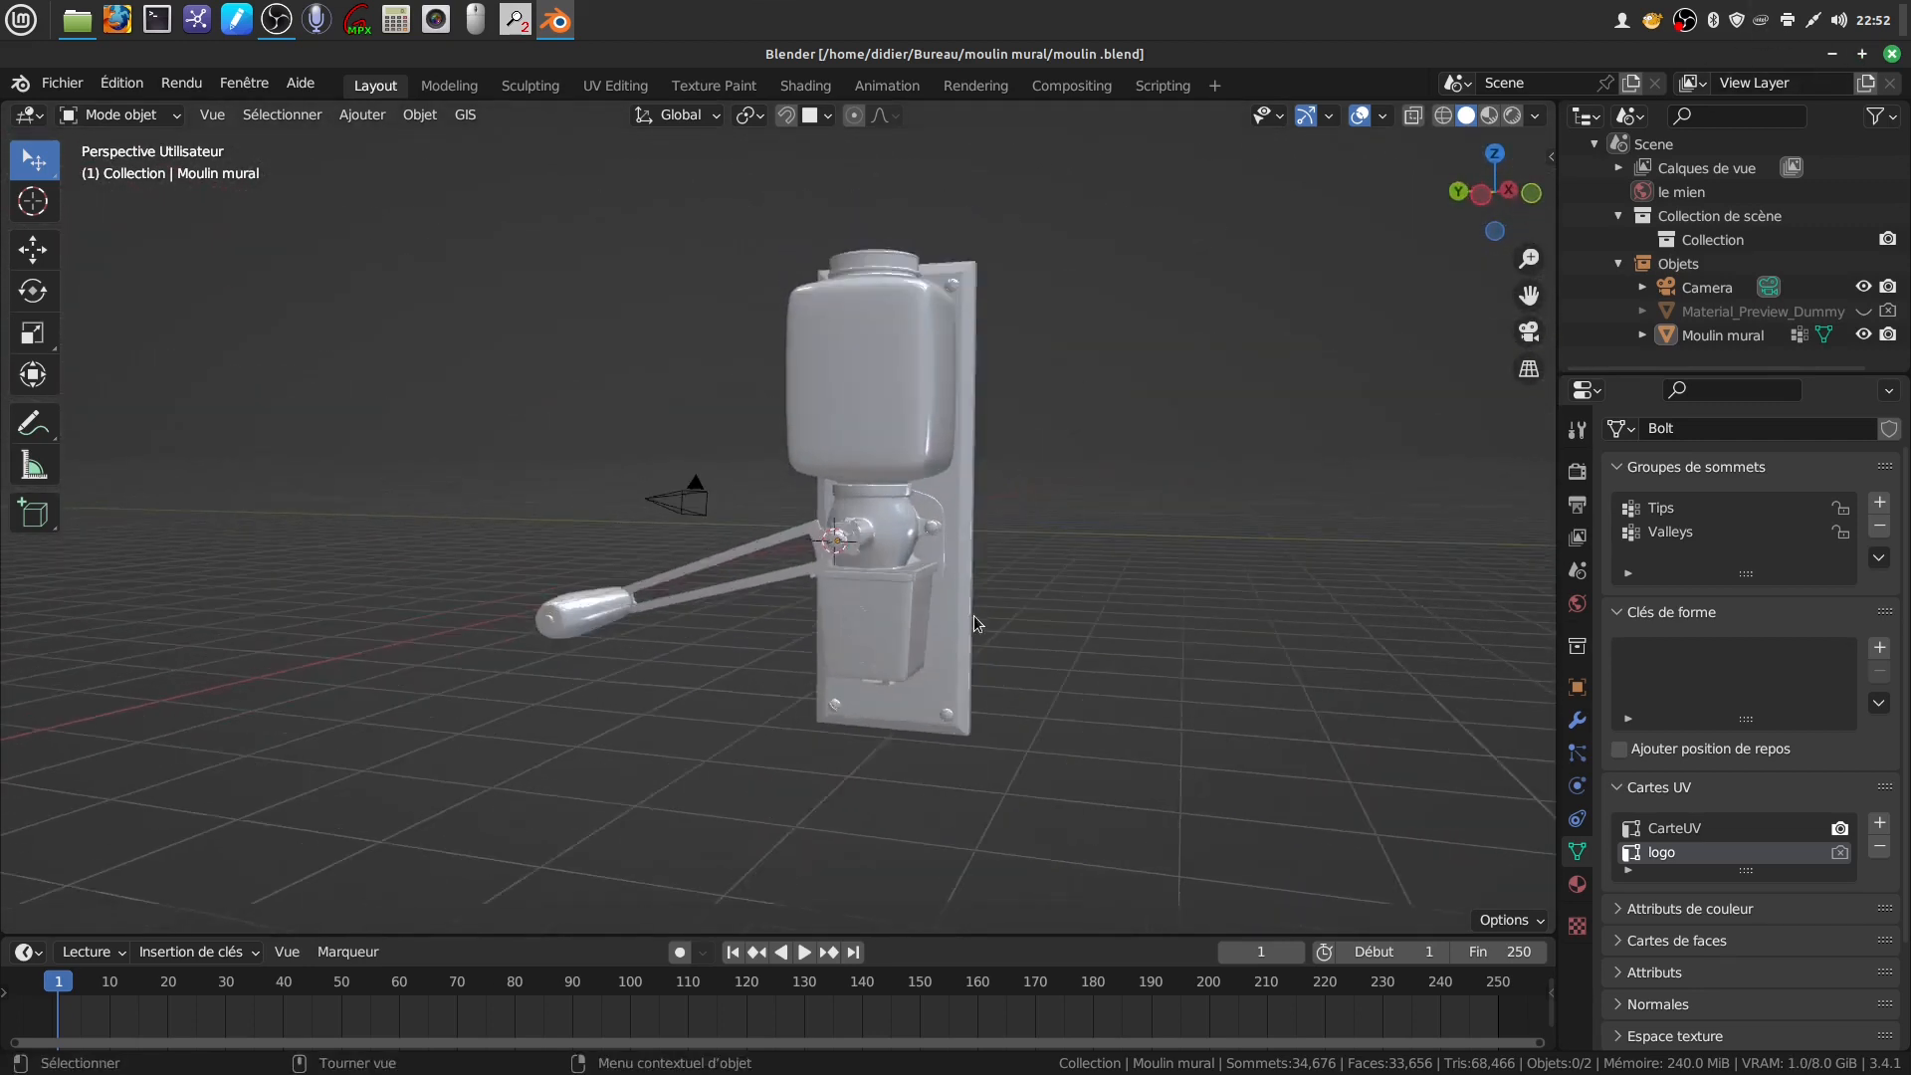
pyautogui.moveTo(968, 564); pyautogui.dragTo(1087, 600, button='middle')
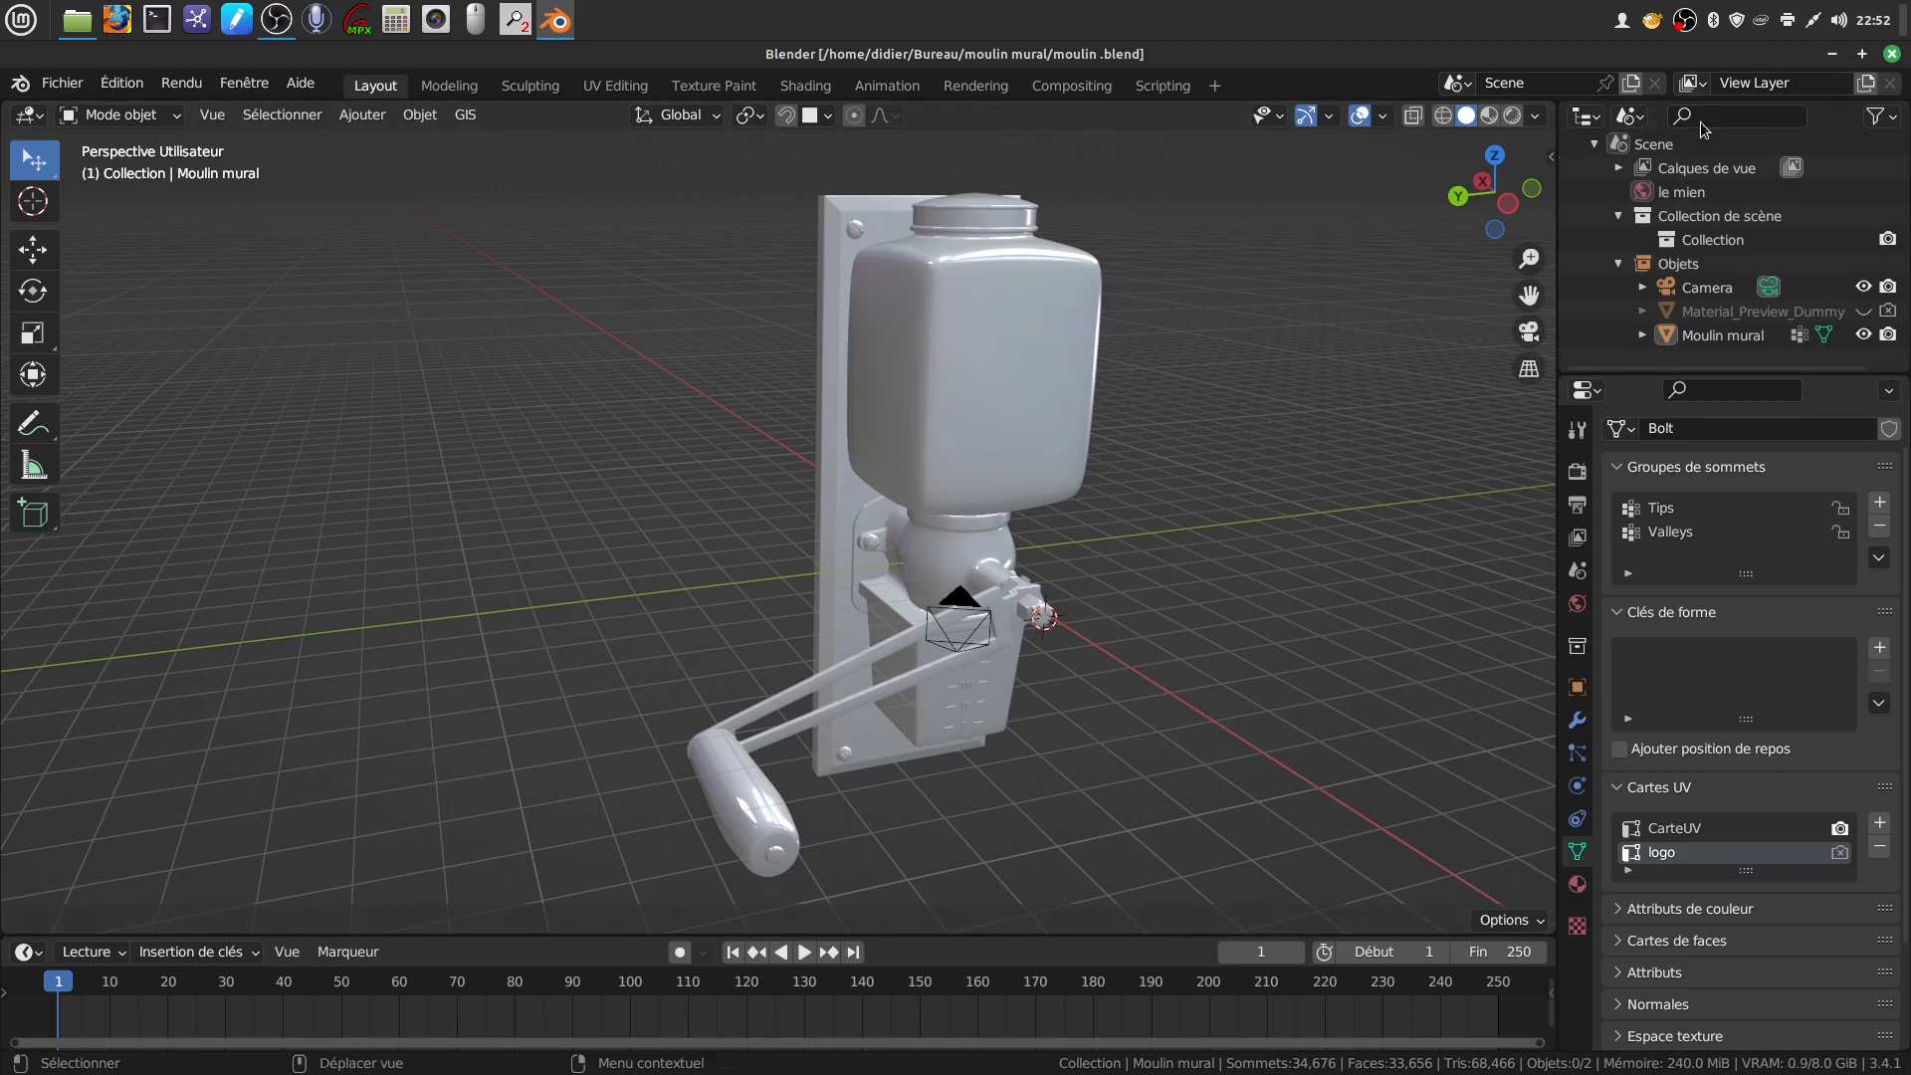
pyautogui.moveTo(794, 500); pyautogui.dragTo(781, 450, button='middle')
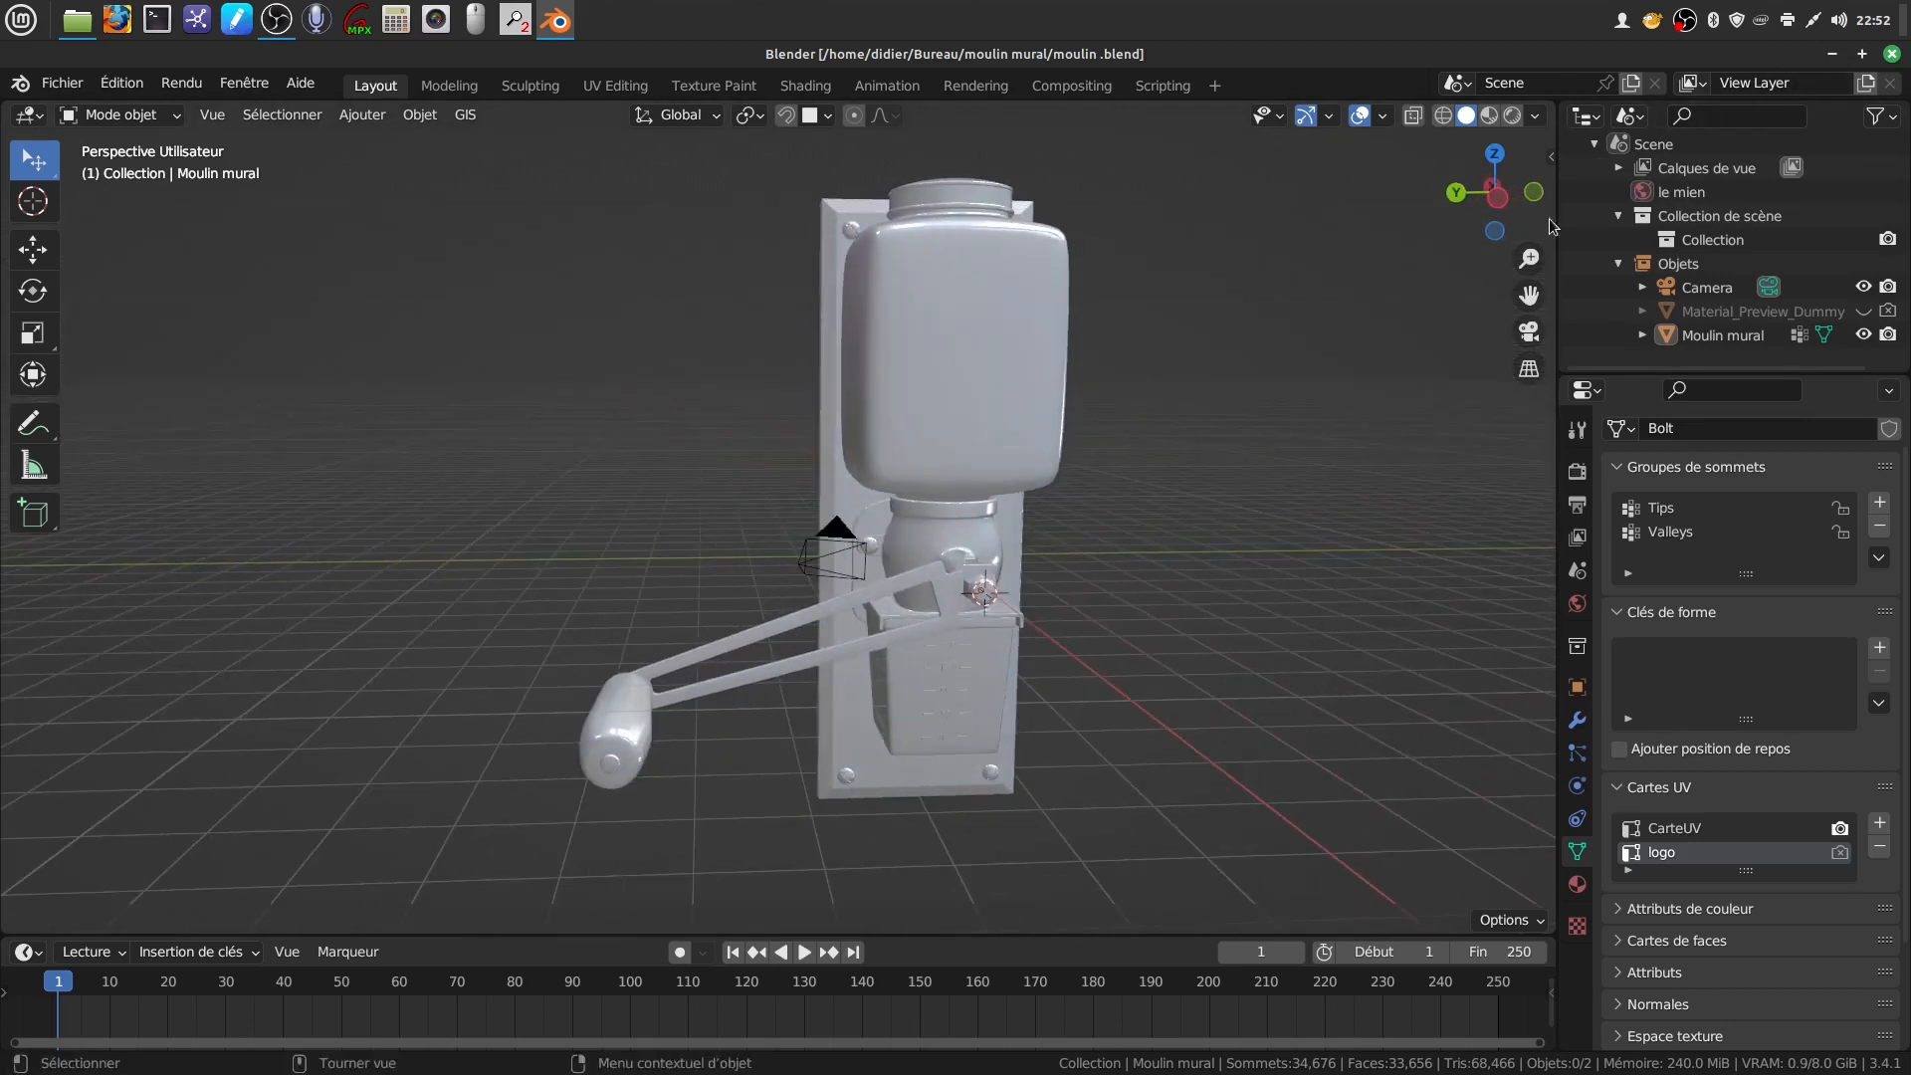
# Switch to the moulin mural folder and view the reference photos téléchargement (12).png and téléchargement (16).png of the grinder body
pyautogui.click(1832, 54)
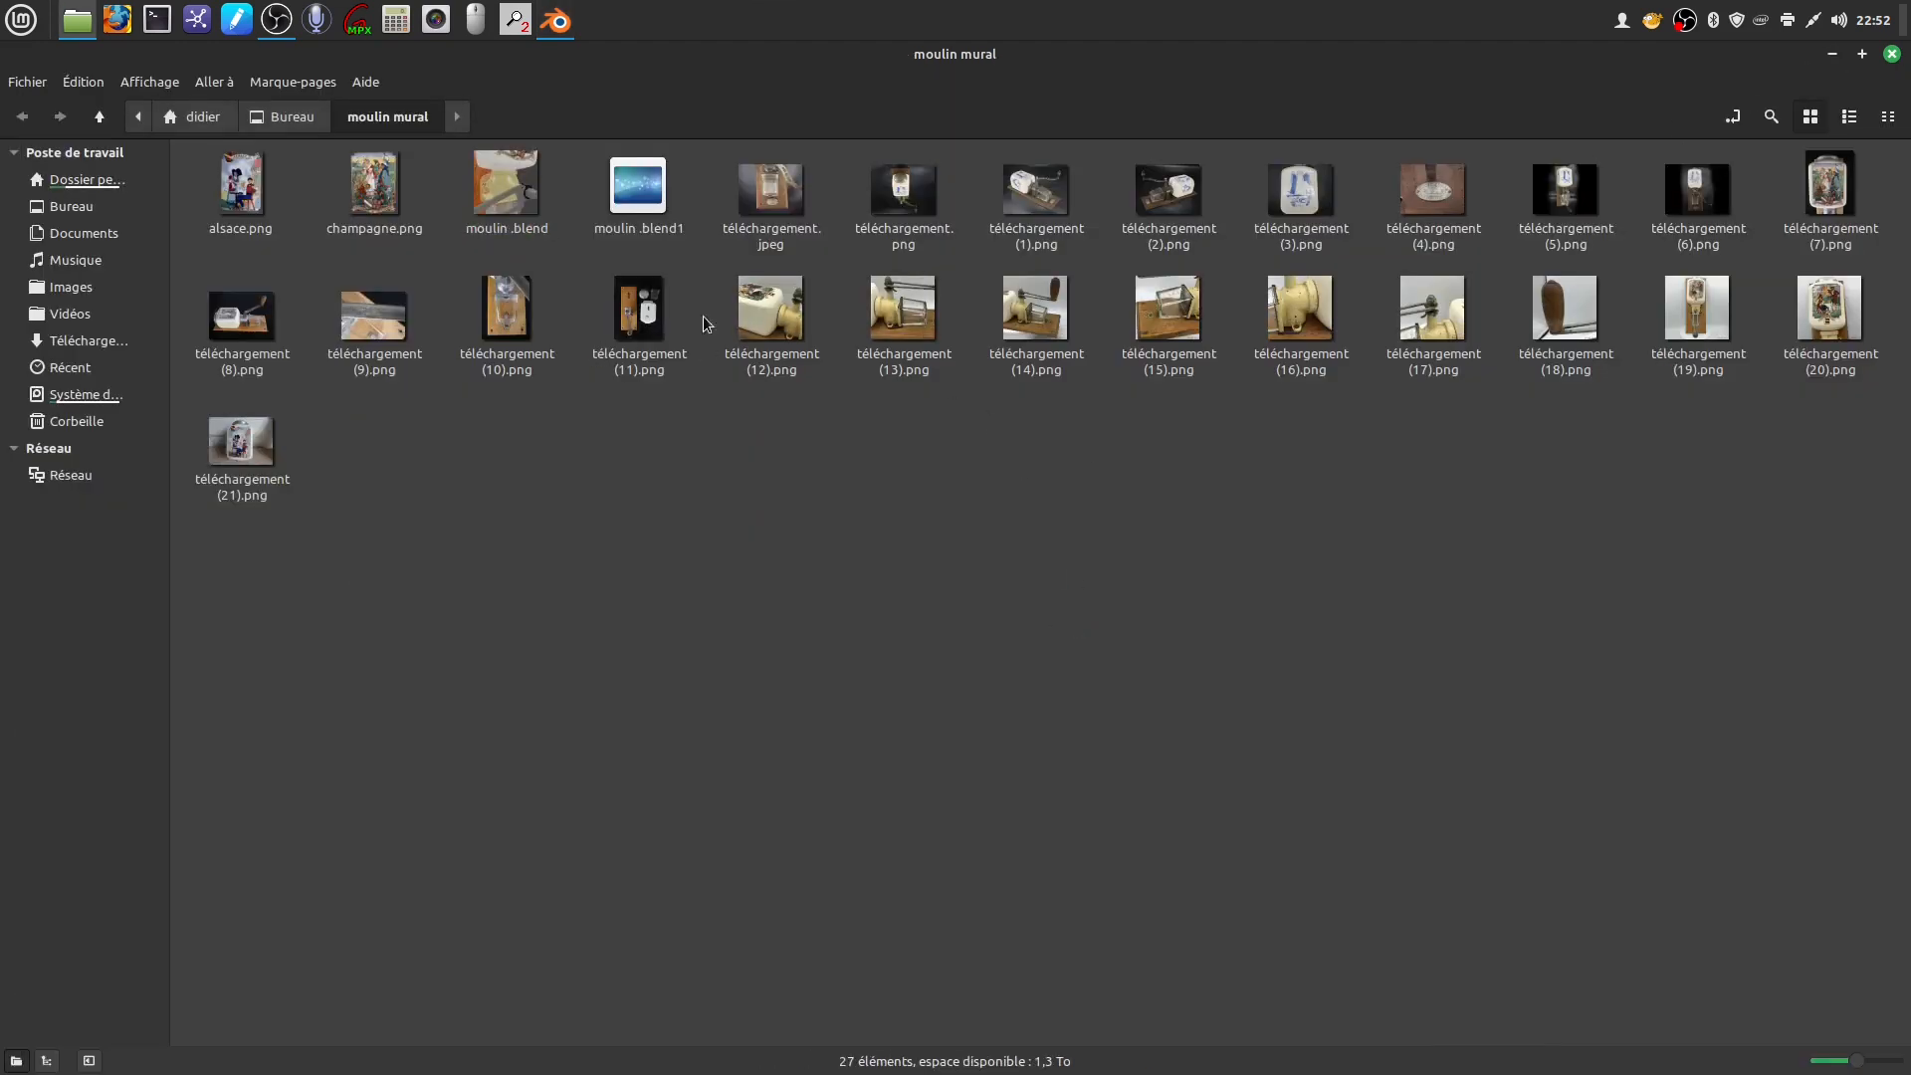
pyautogui.doubleClick(780, 317)
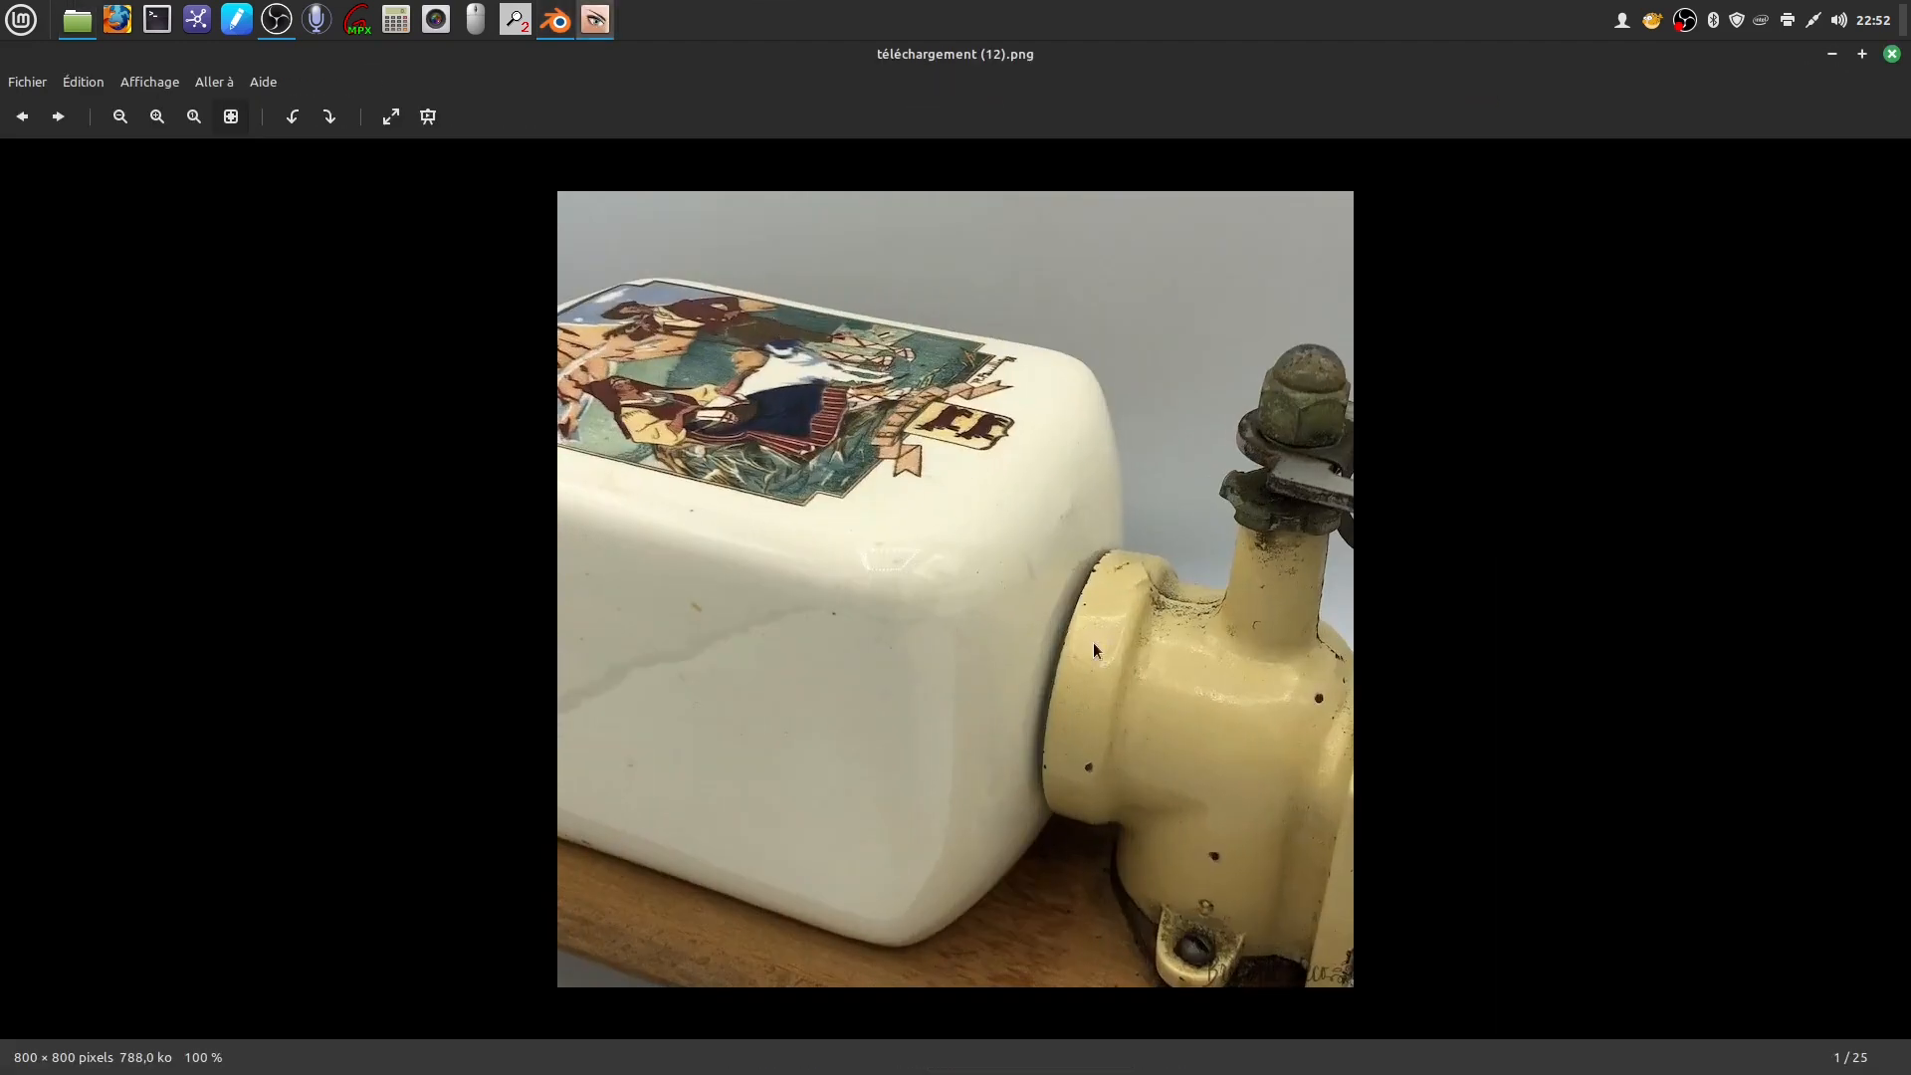
pyautogui.click(1892, 54)
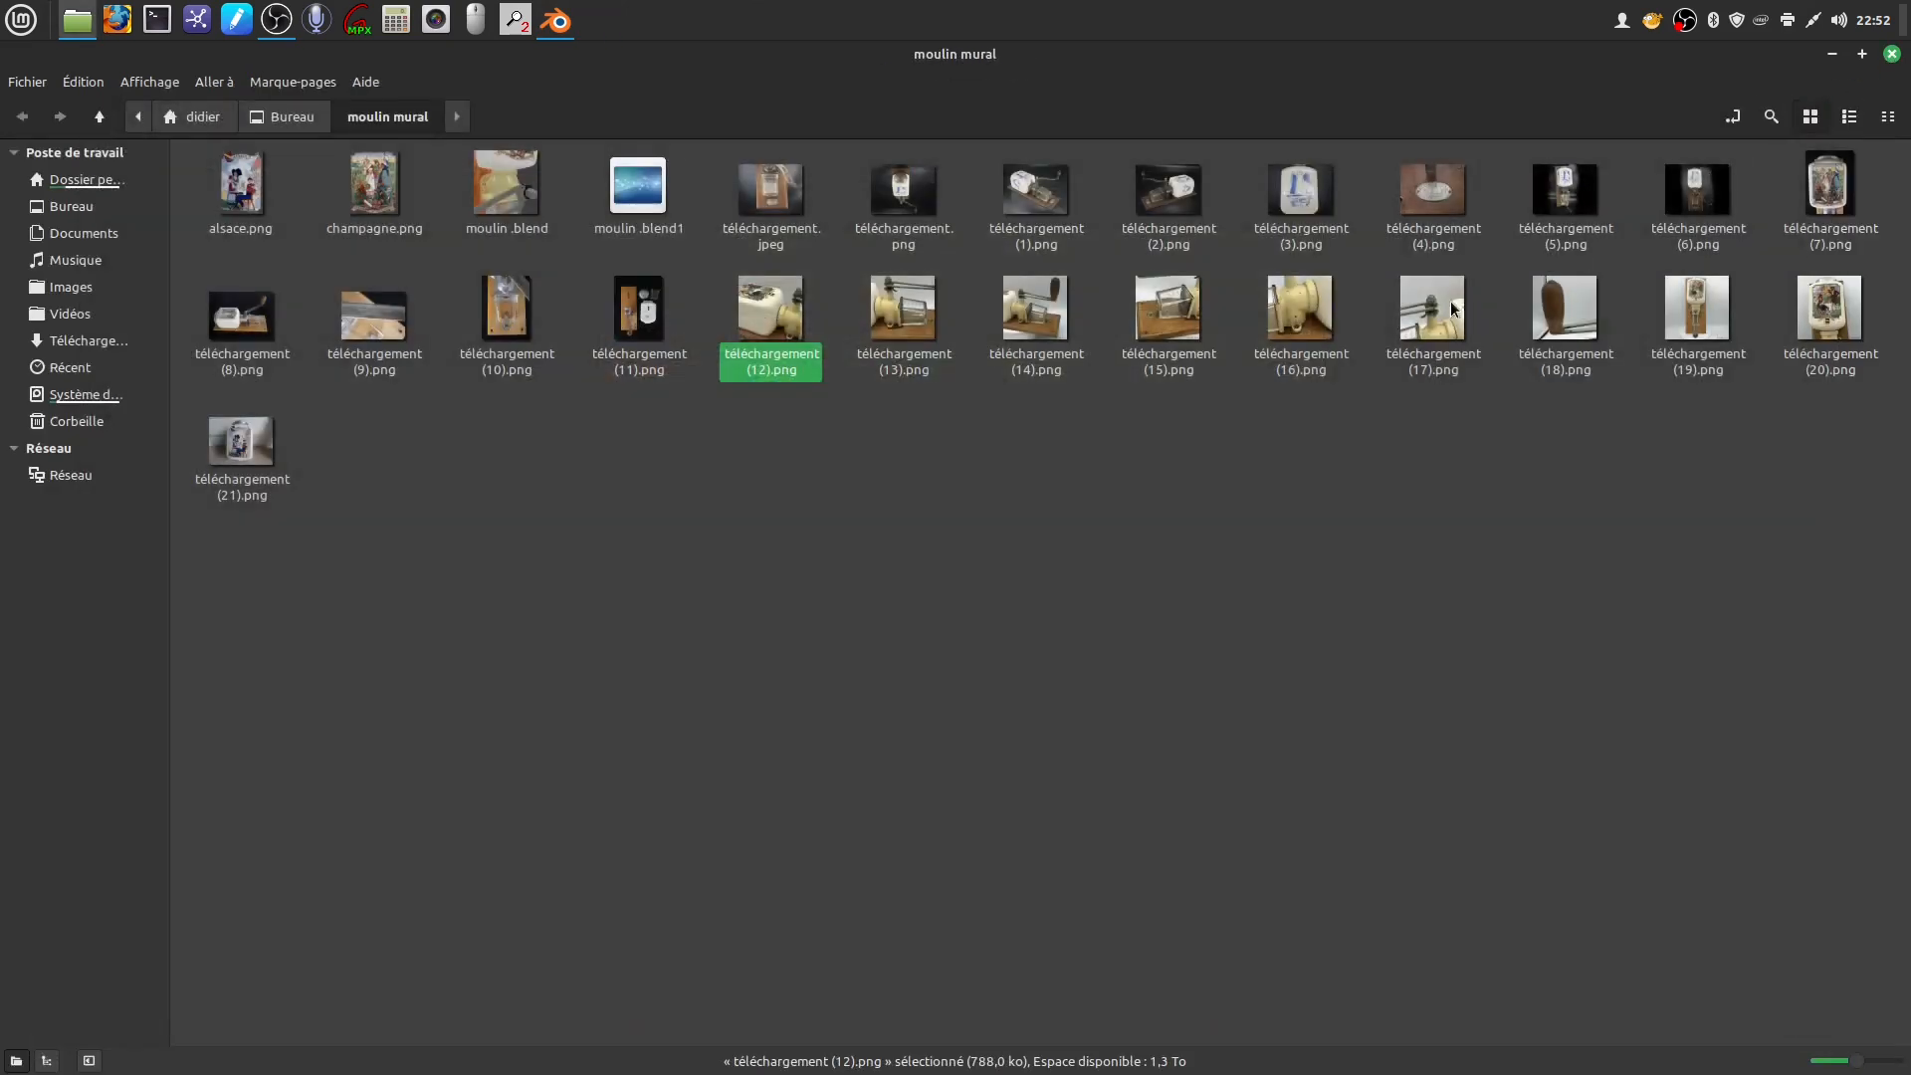
pyautogui.doubleClick(1304, 315)
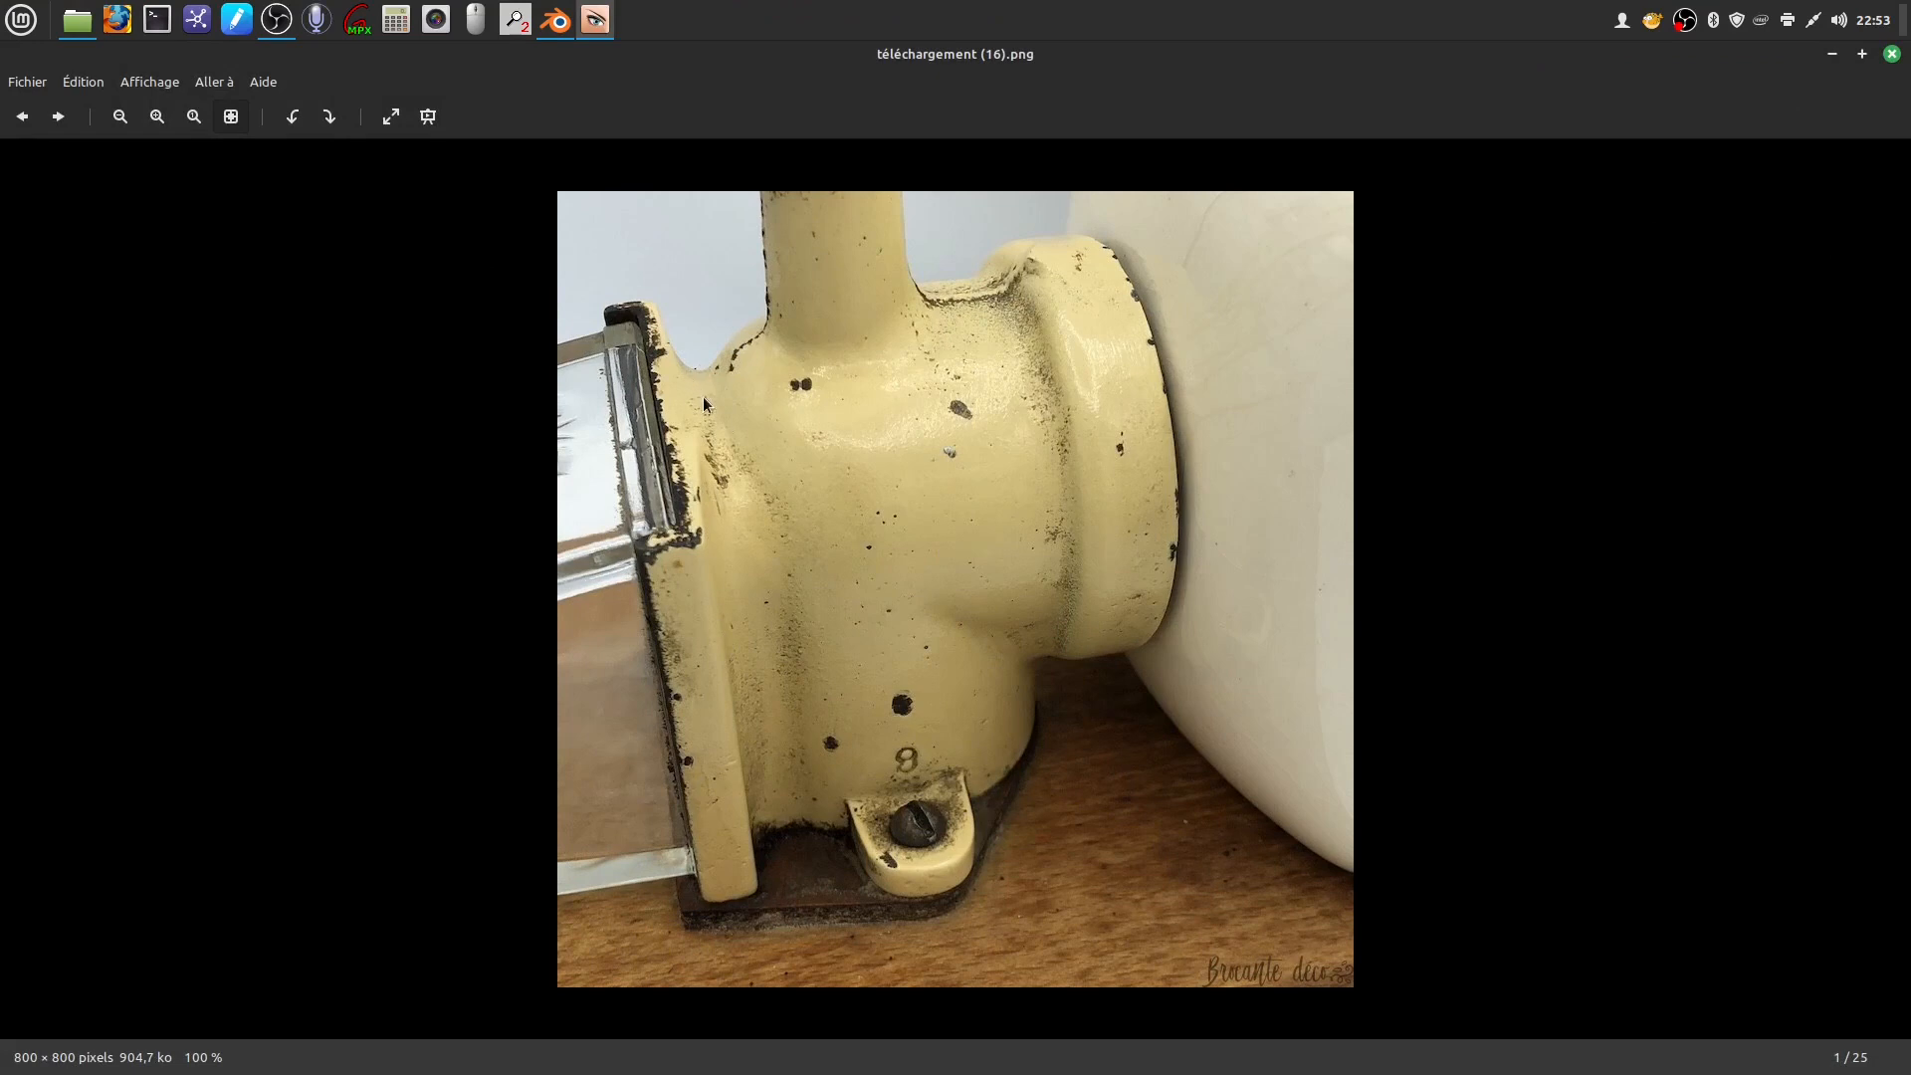
pyautogui.click(1891, 53)
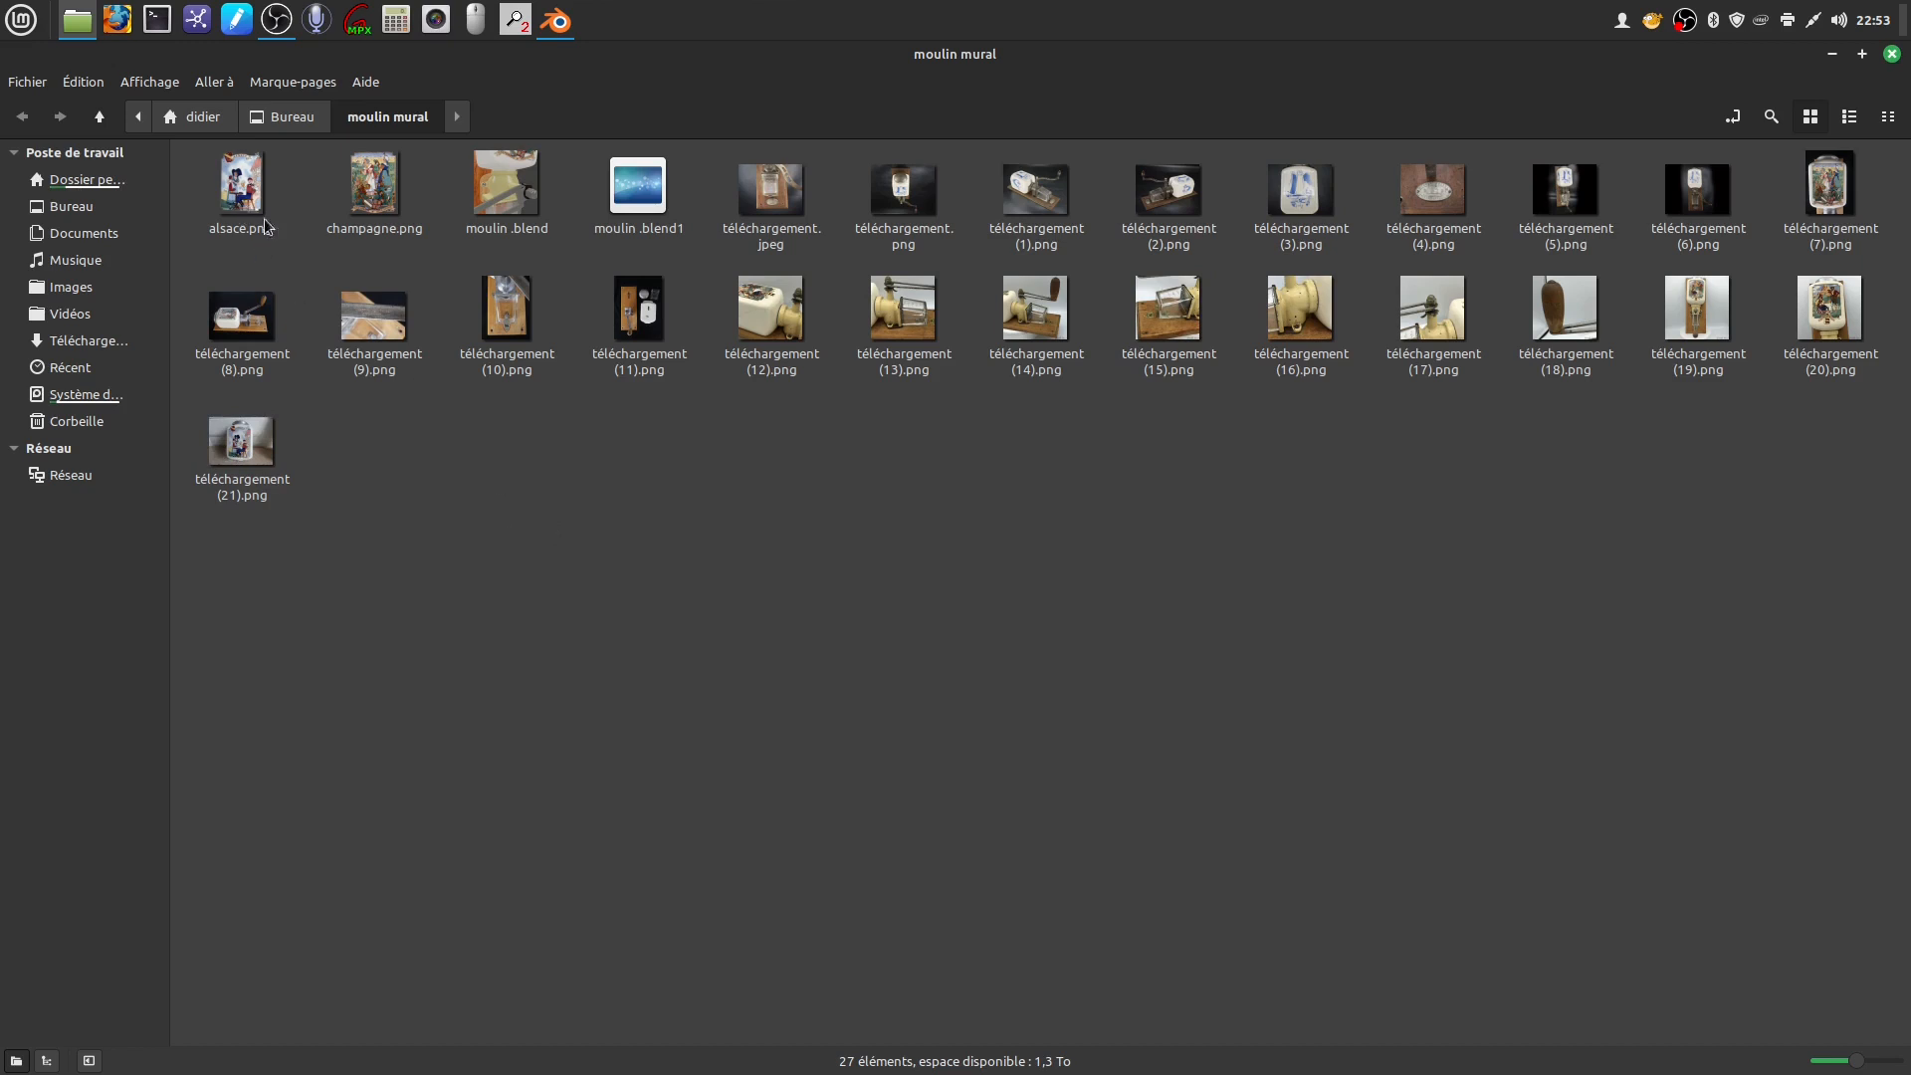
# View the champagne.png decoration image in the moulin mural folder, then close it
pyautogui.doubleClick(372, 189)
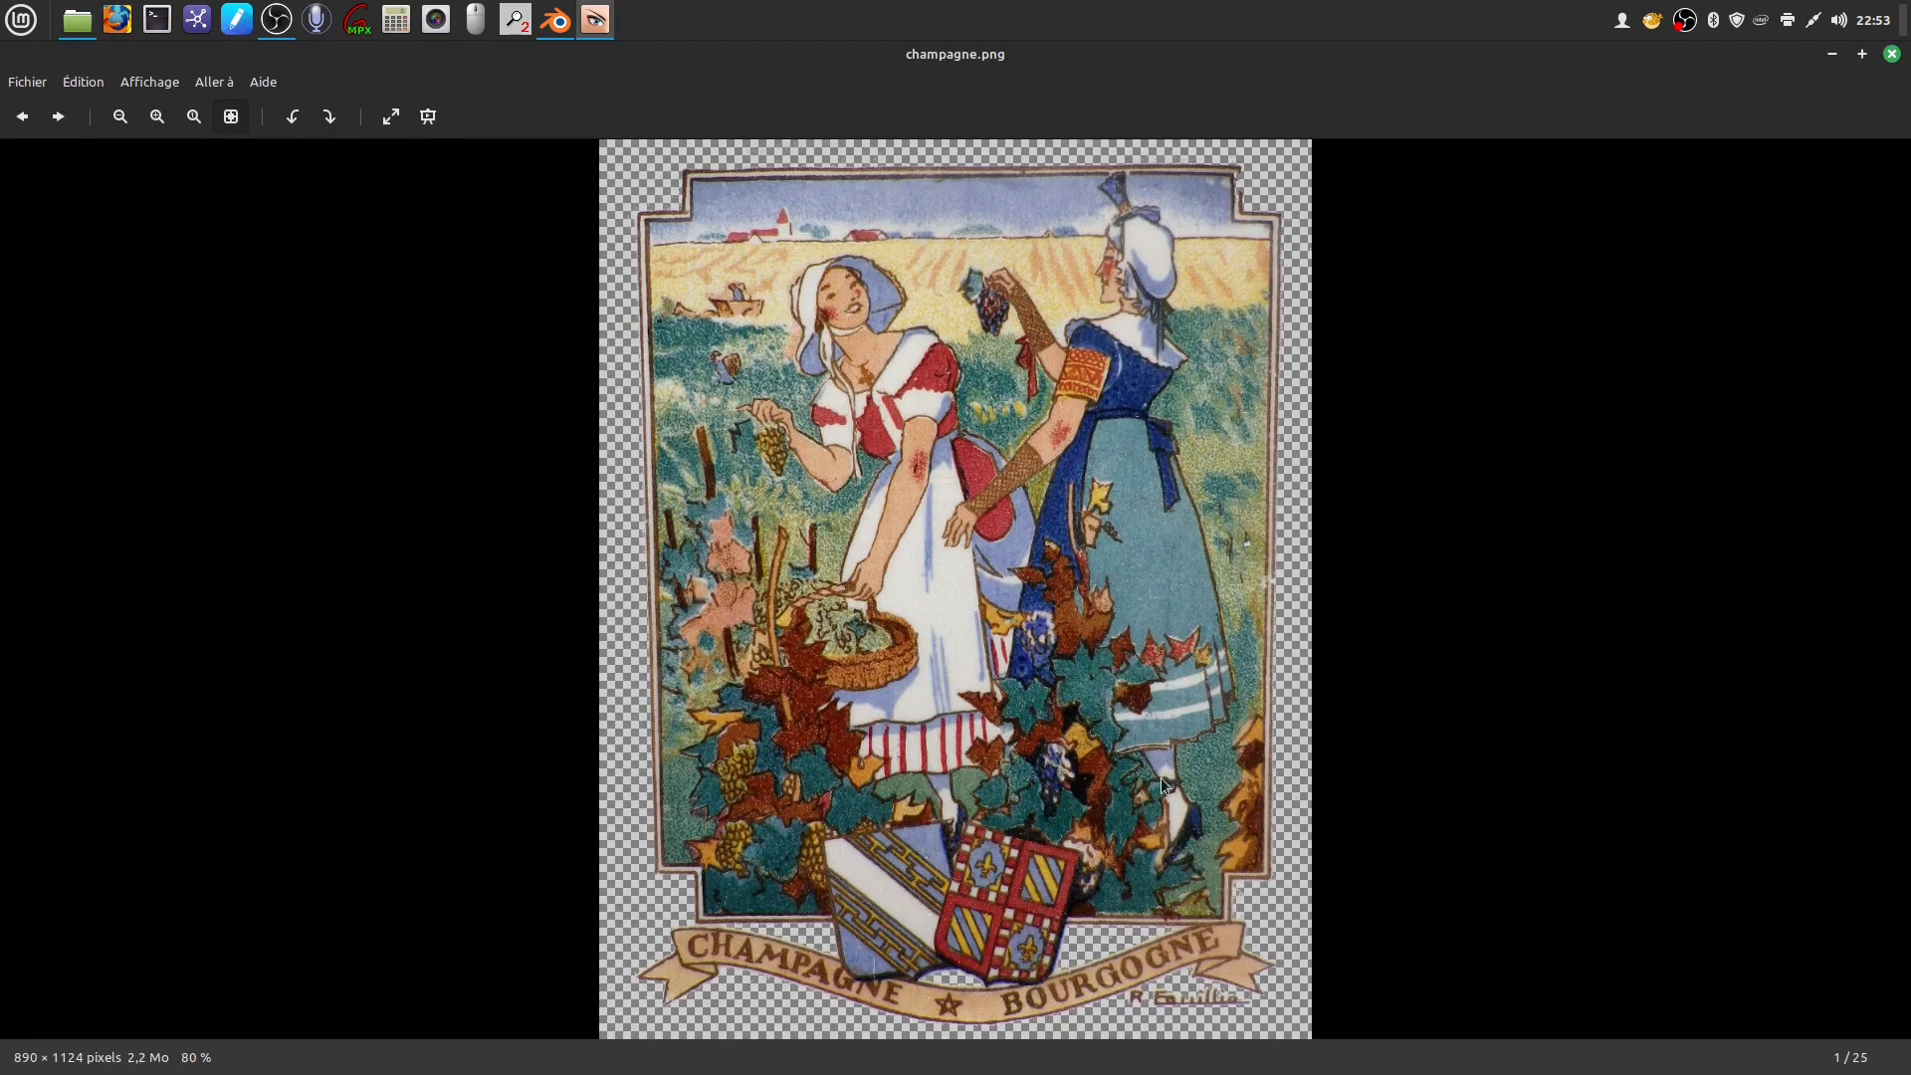
pyautogui.click(1891, 54)
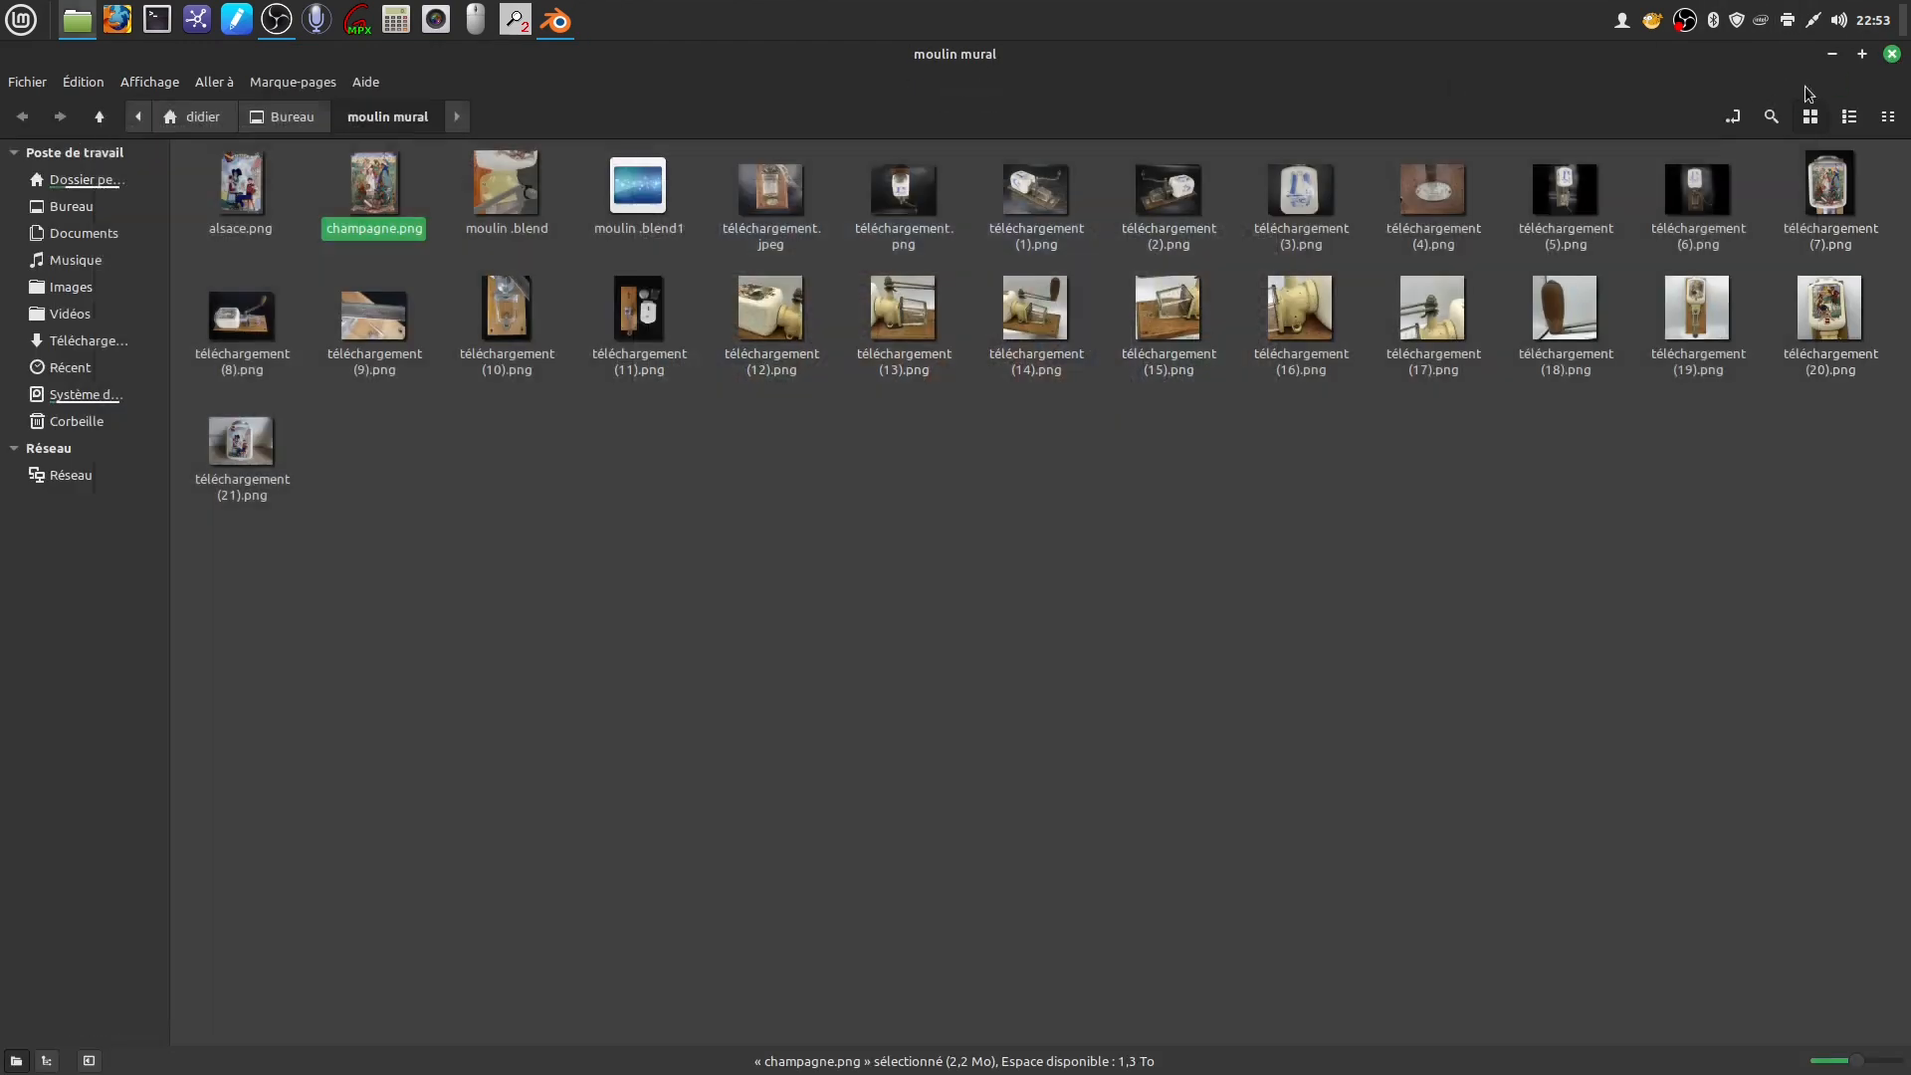
pyautogui.click(653, 607)
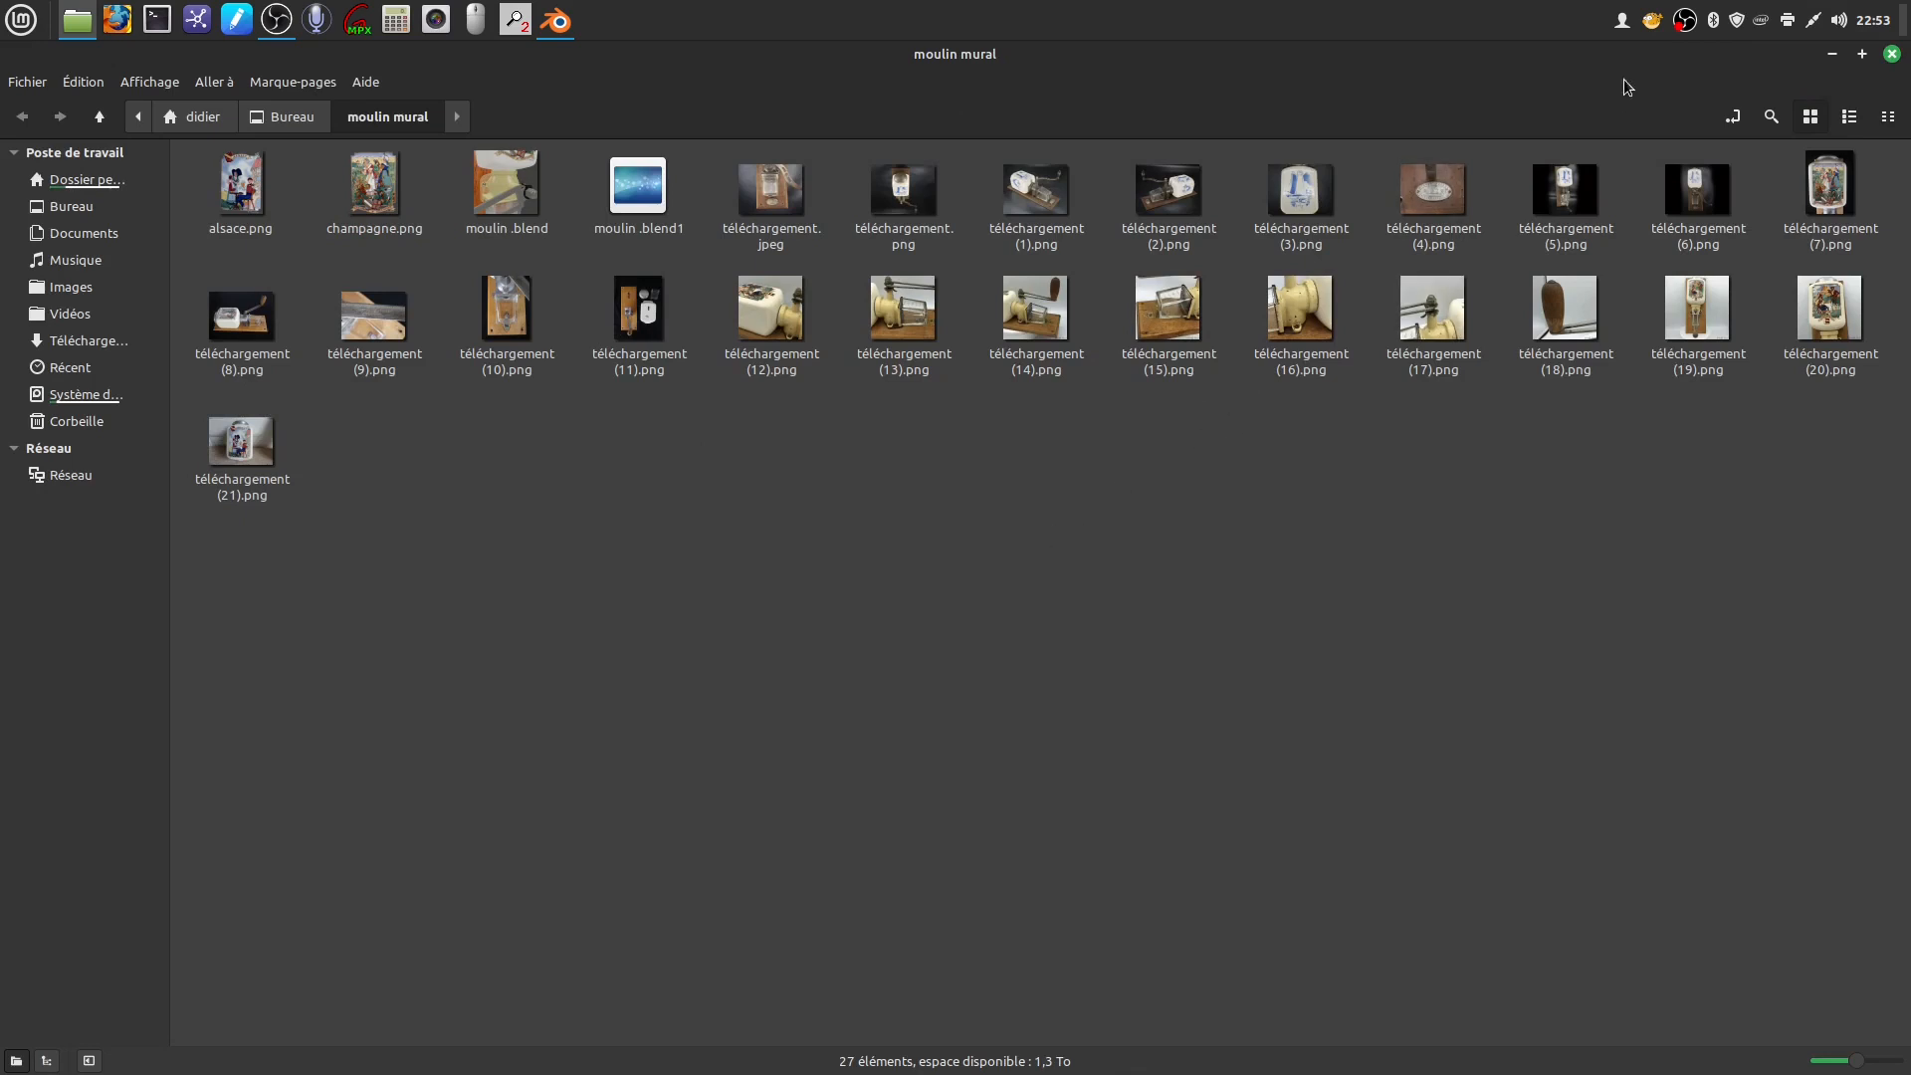
pyautogui.rightClick(1685, 24)
pyautogui.click(1698, 167)
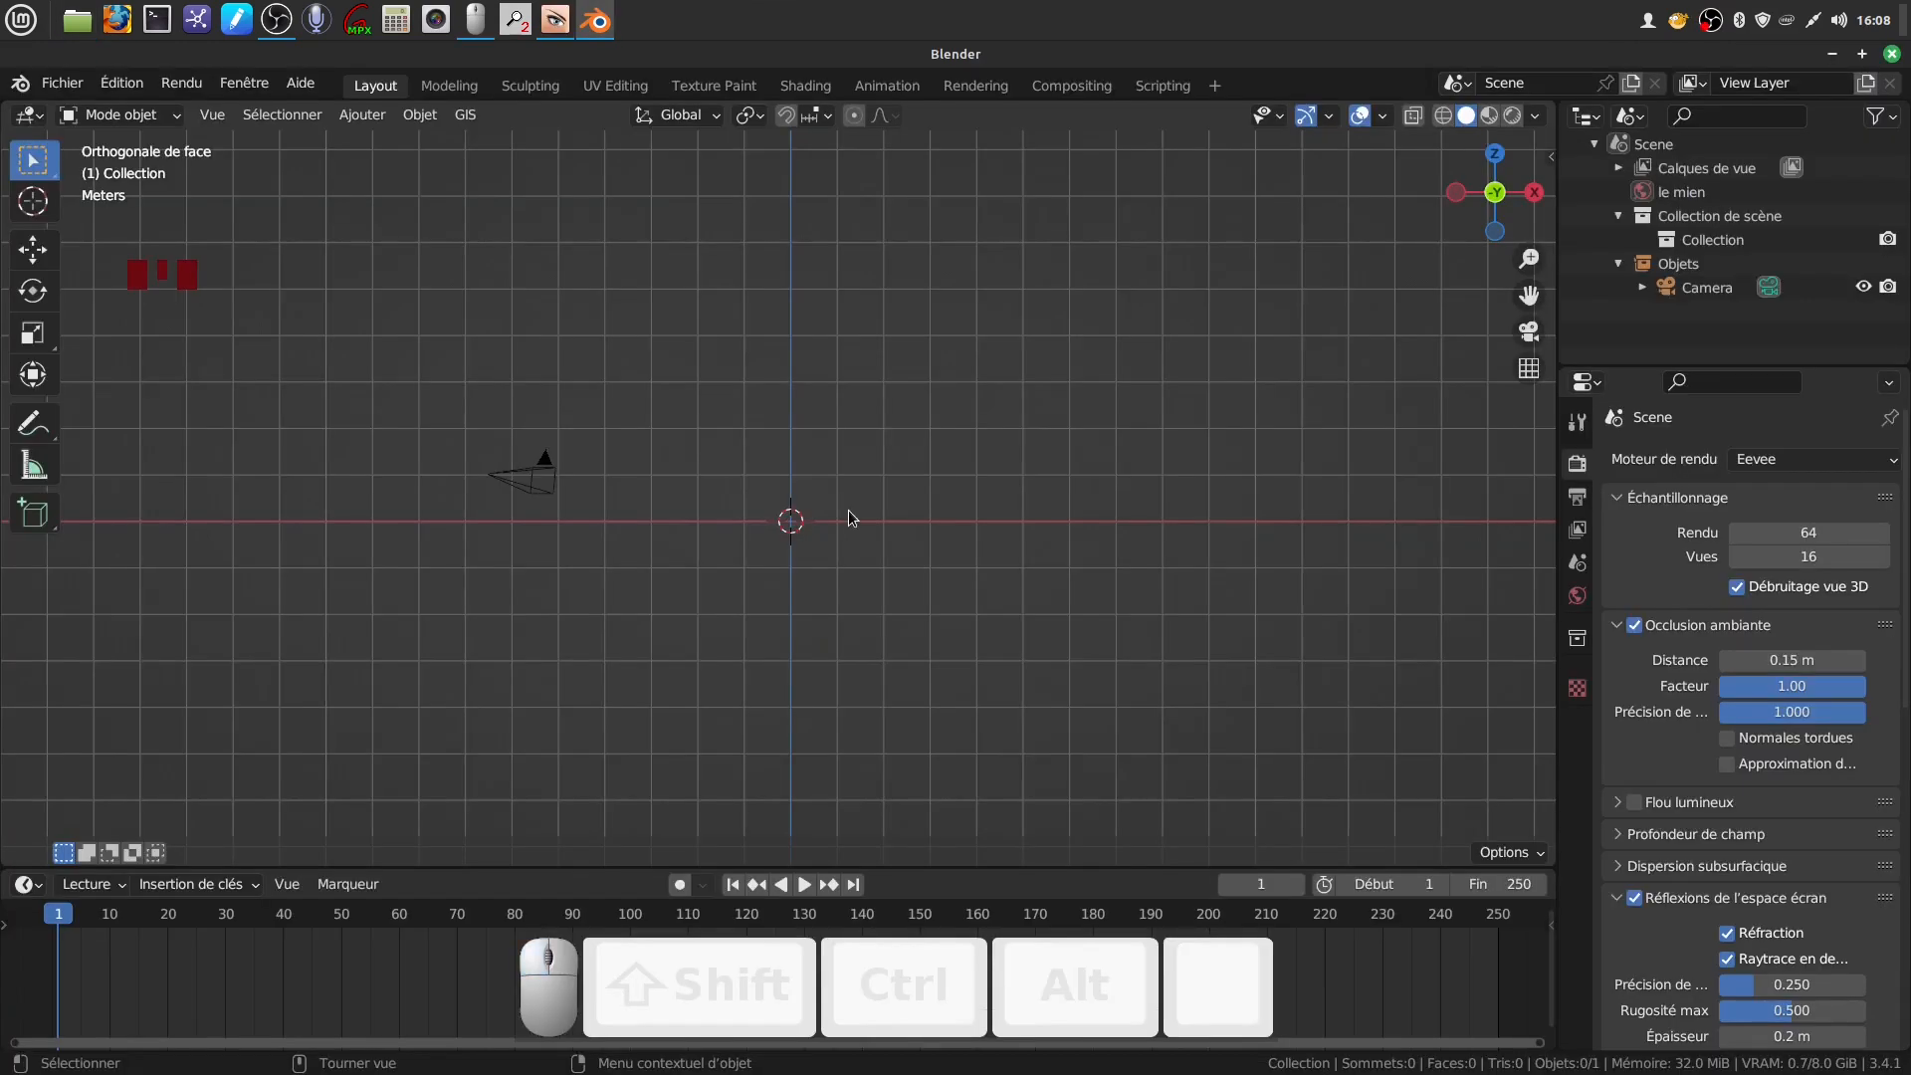
# Add a cube mesh at the scene origin
pyautogui.scroll(1, 848, 517)
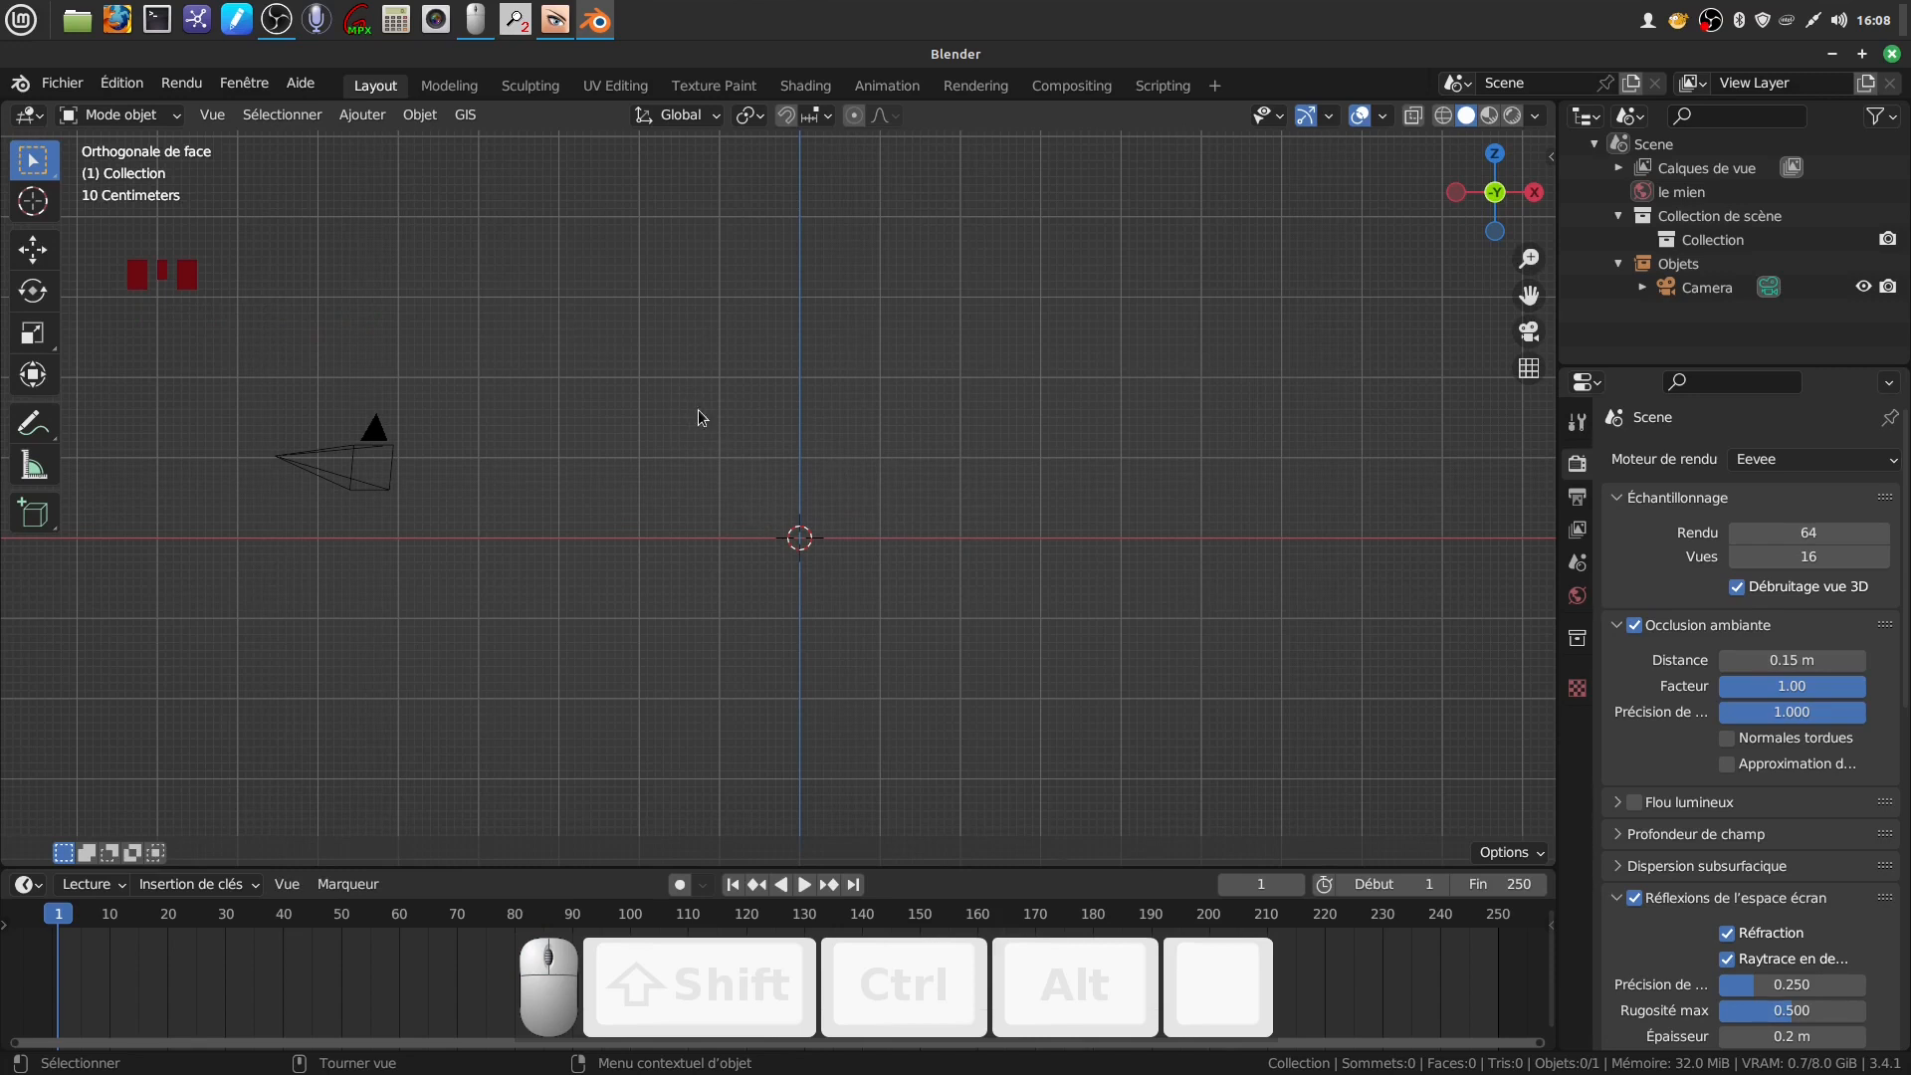
pyautogui.click(422, 116)
pyautogui.click(383, 119)
pyautogui.moveTo(402, 149)
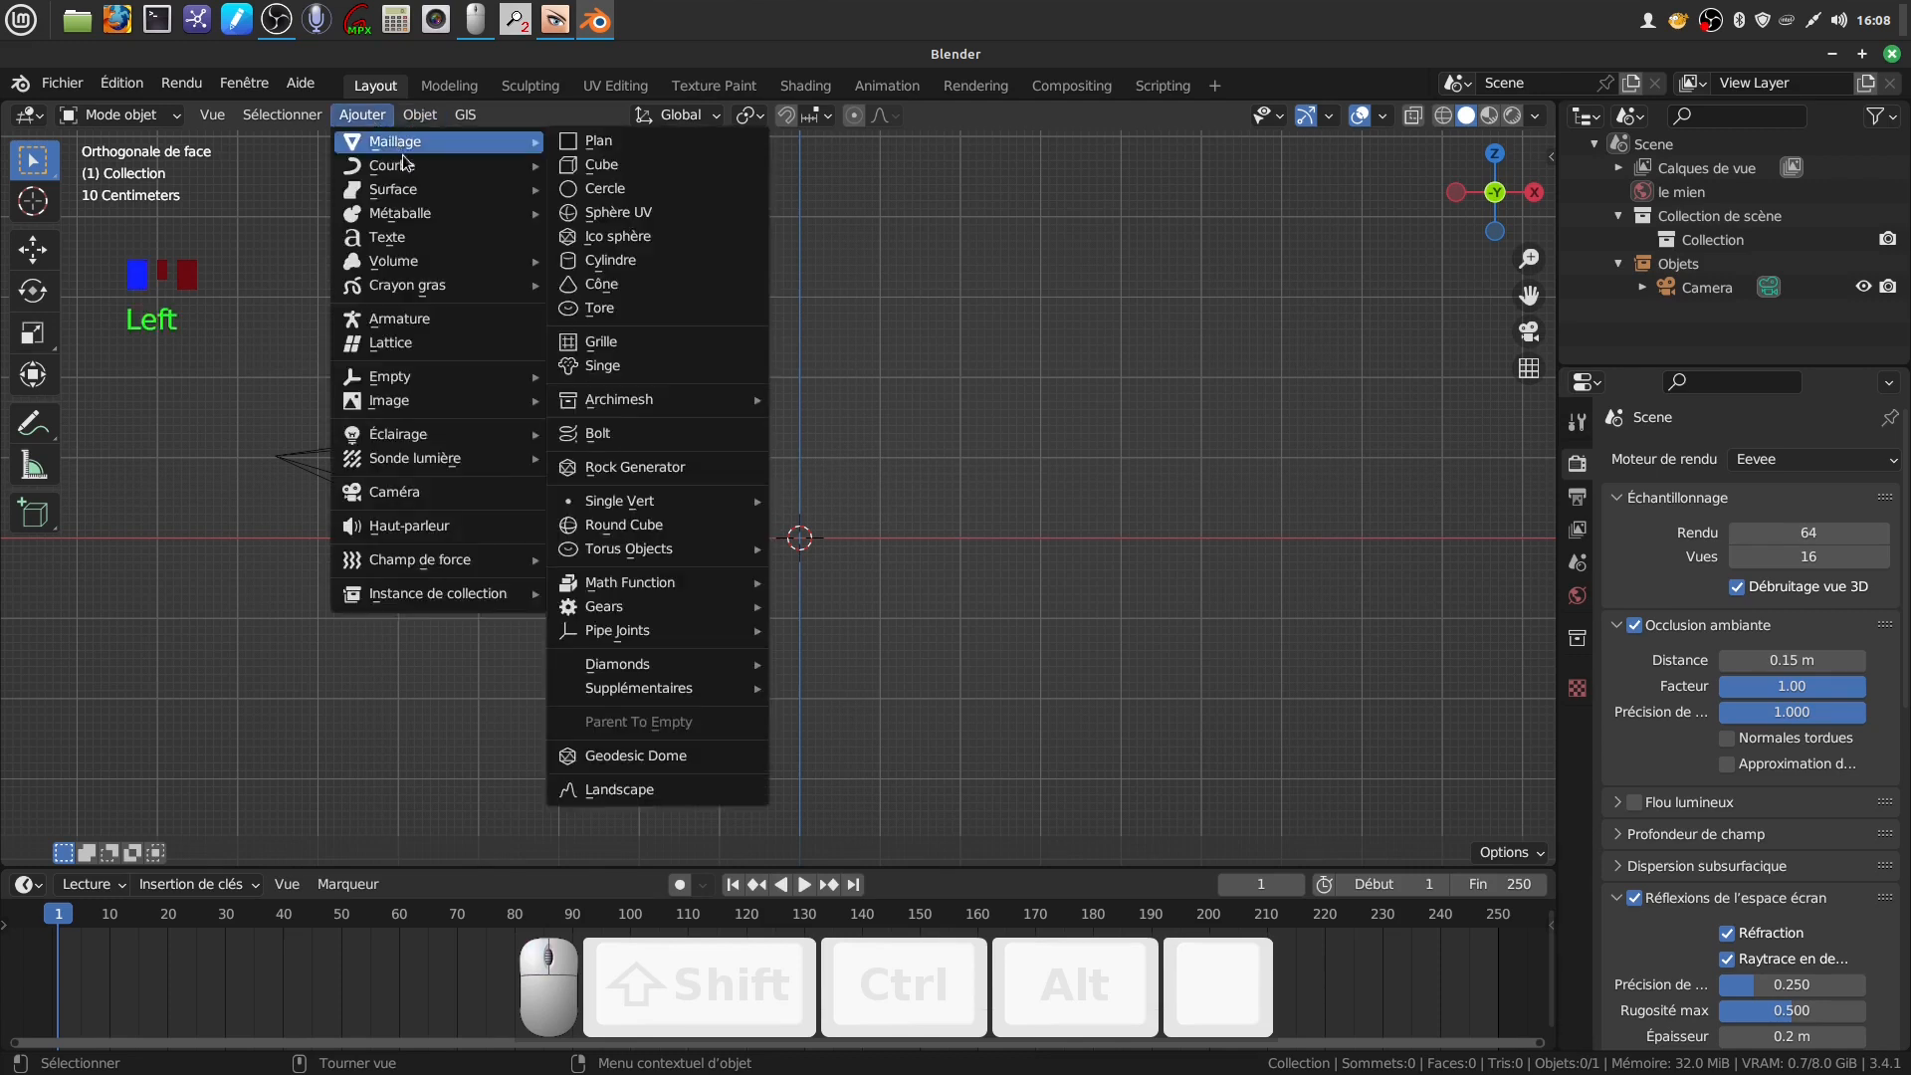
pyautogui.click(639, 167)
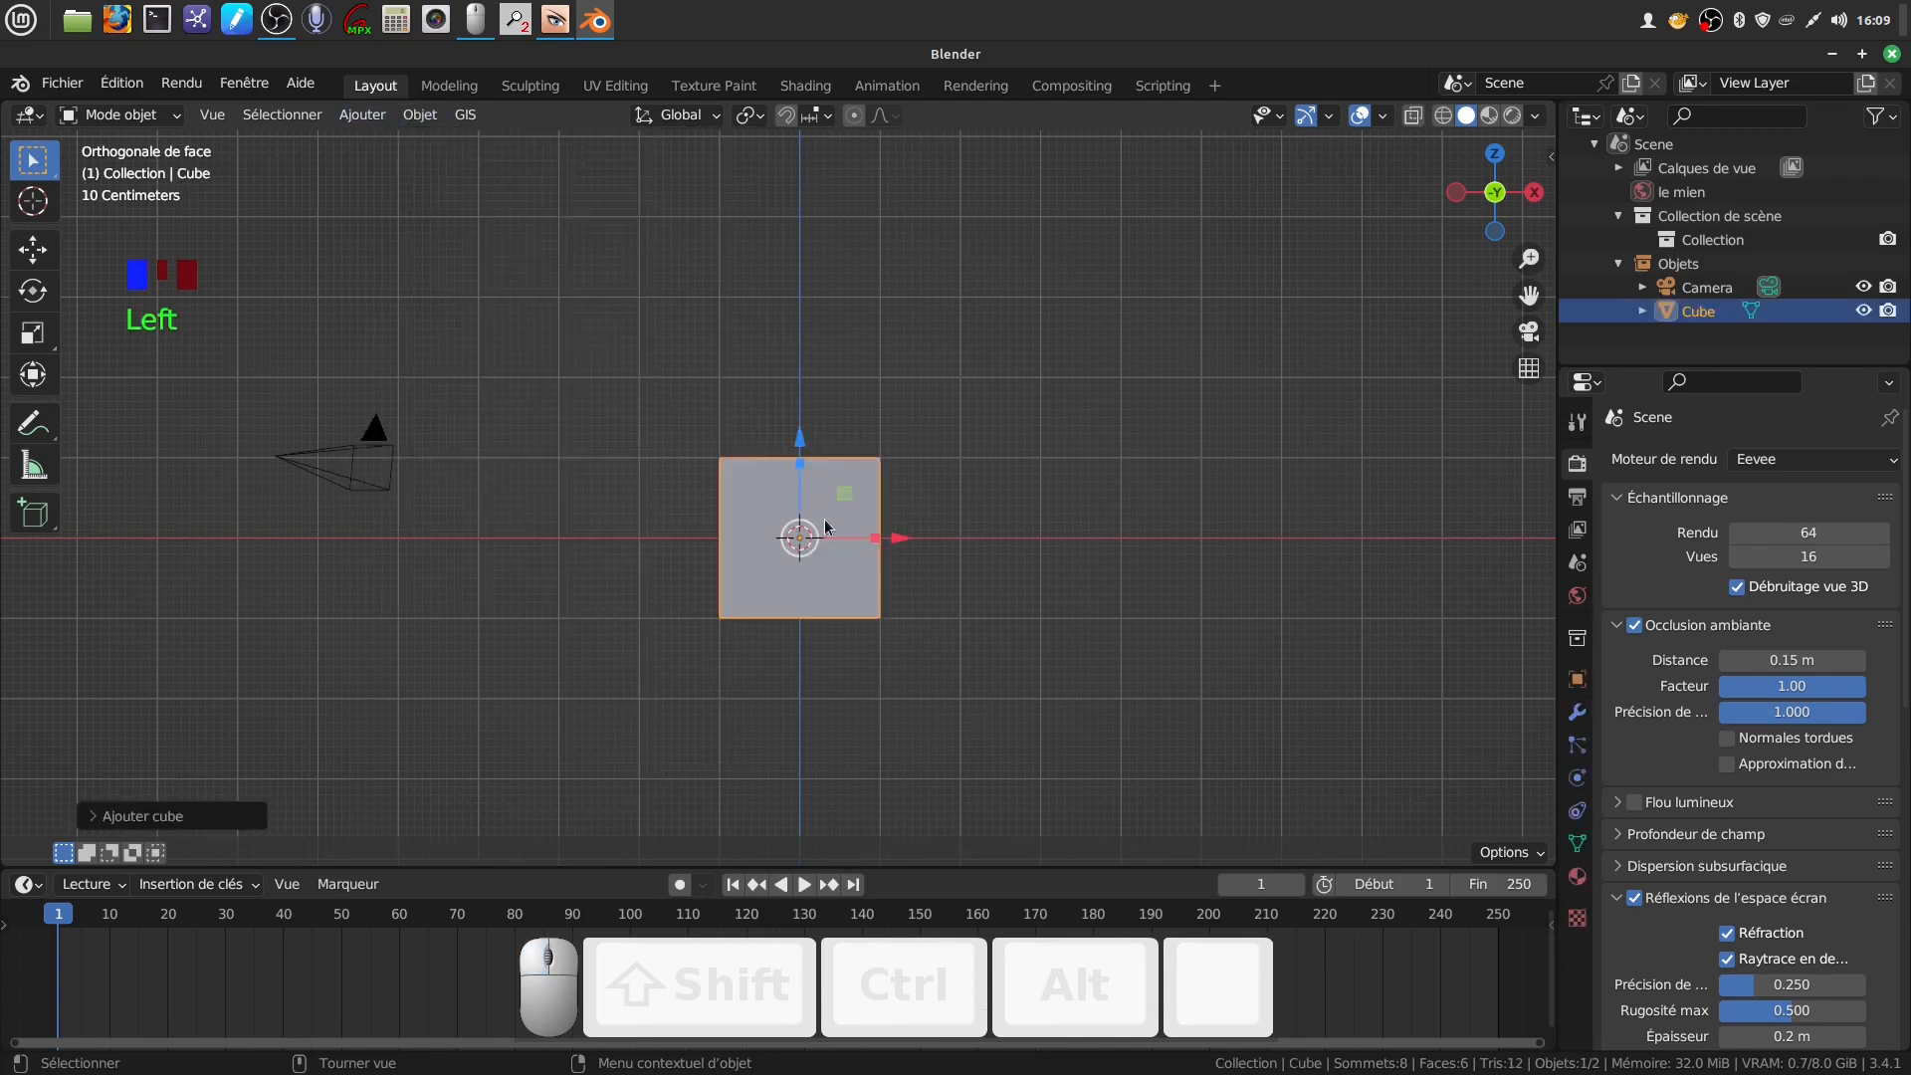
# Enter Edit Mode on the cube and subdivide its whole mesh twice
pyautogui.press('Tab')
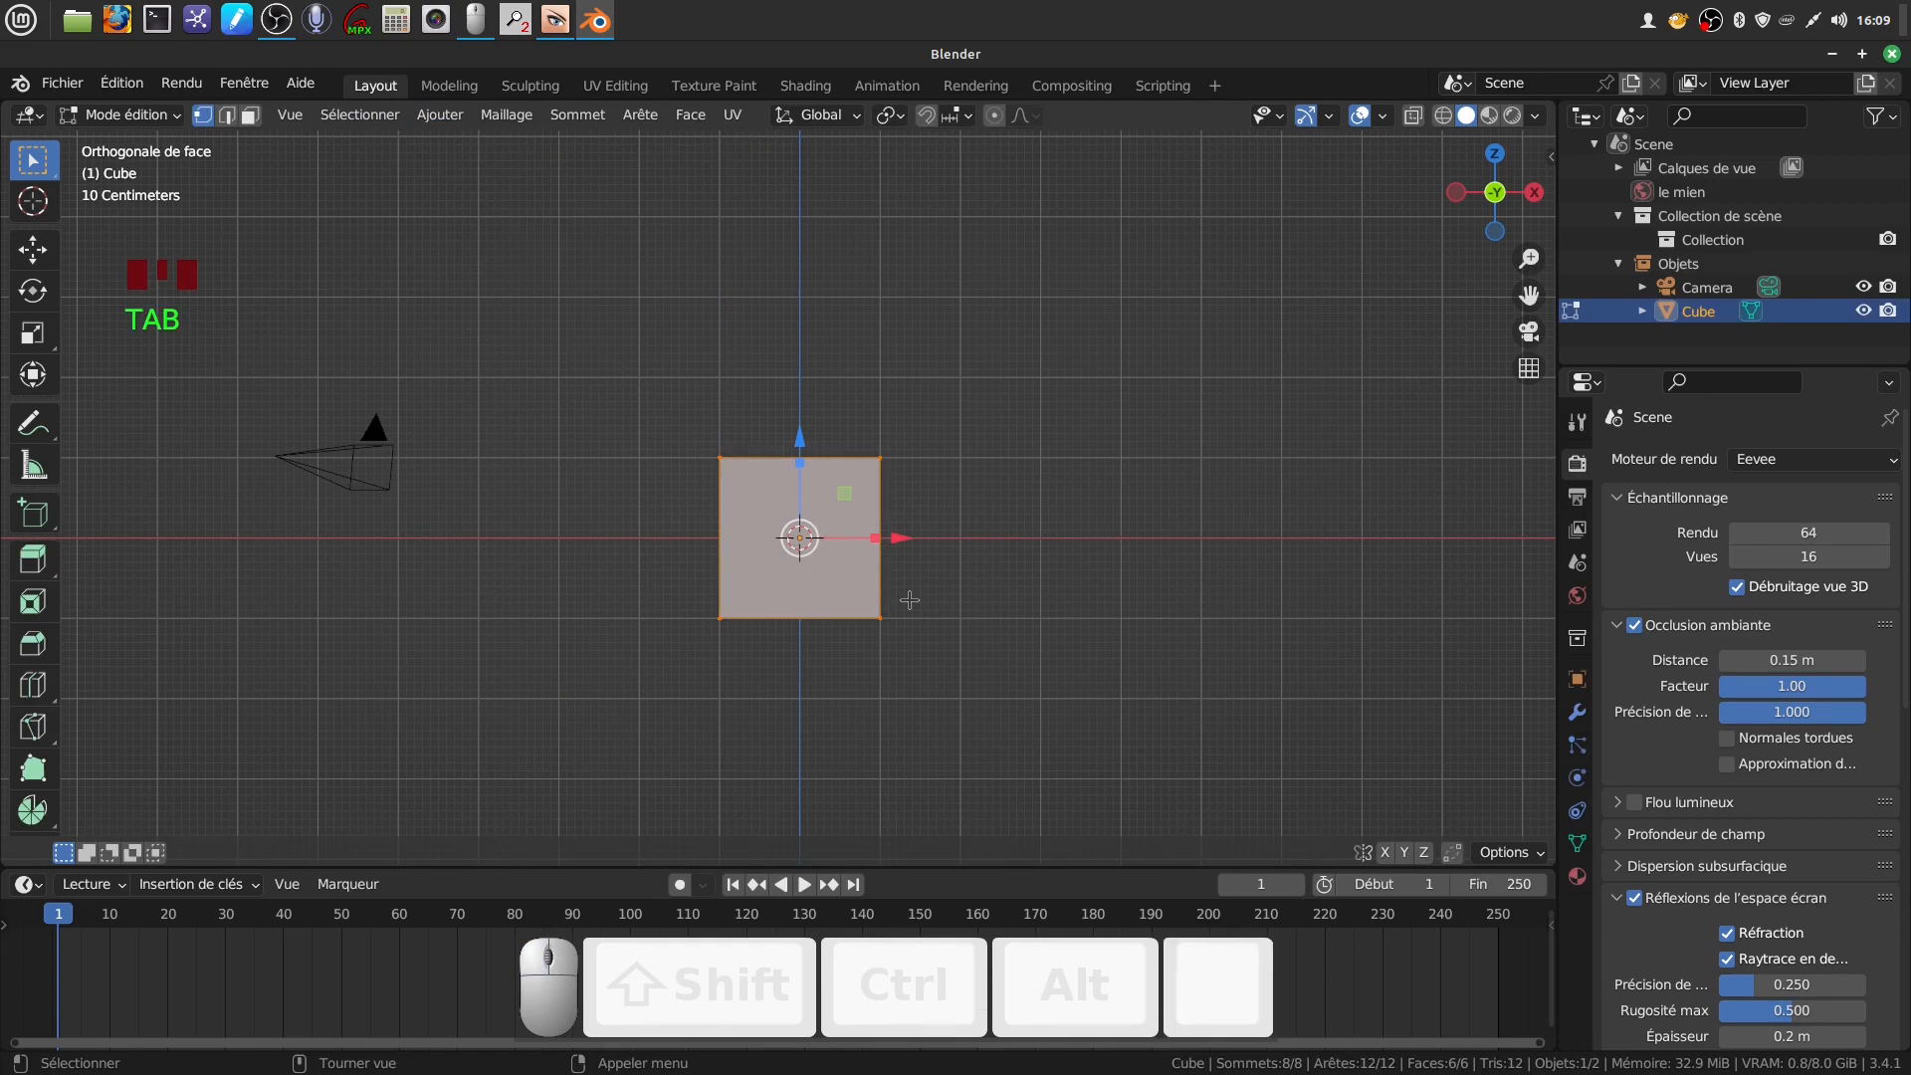
pyautogui.rightClick(910, 604)
pyautogui.click(827, 519)
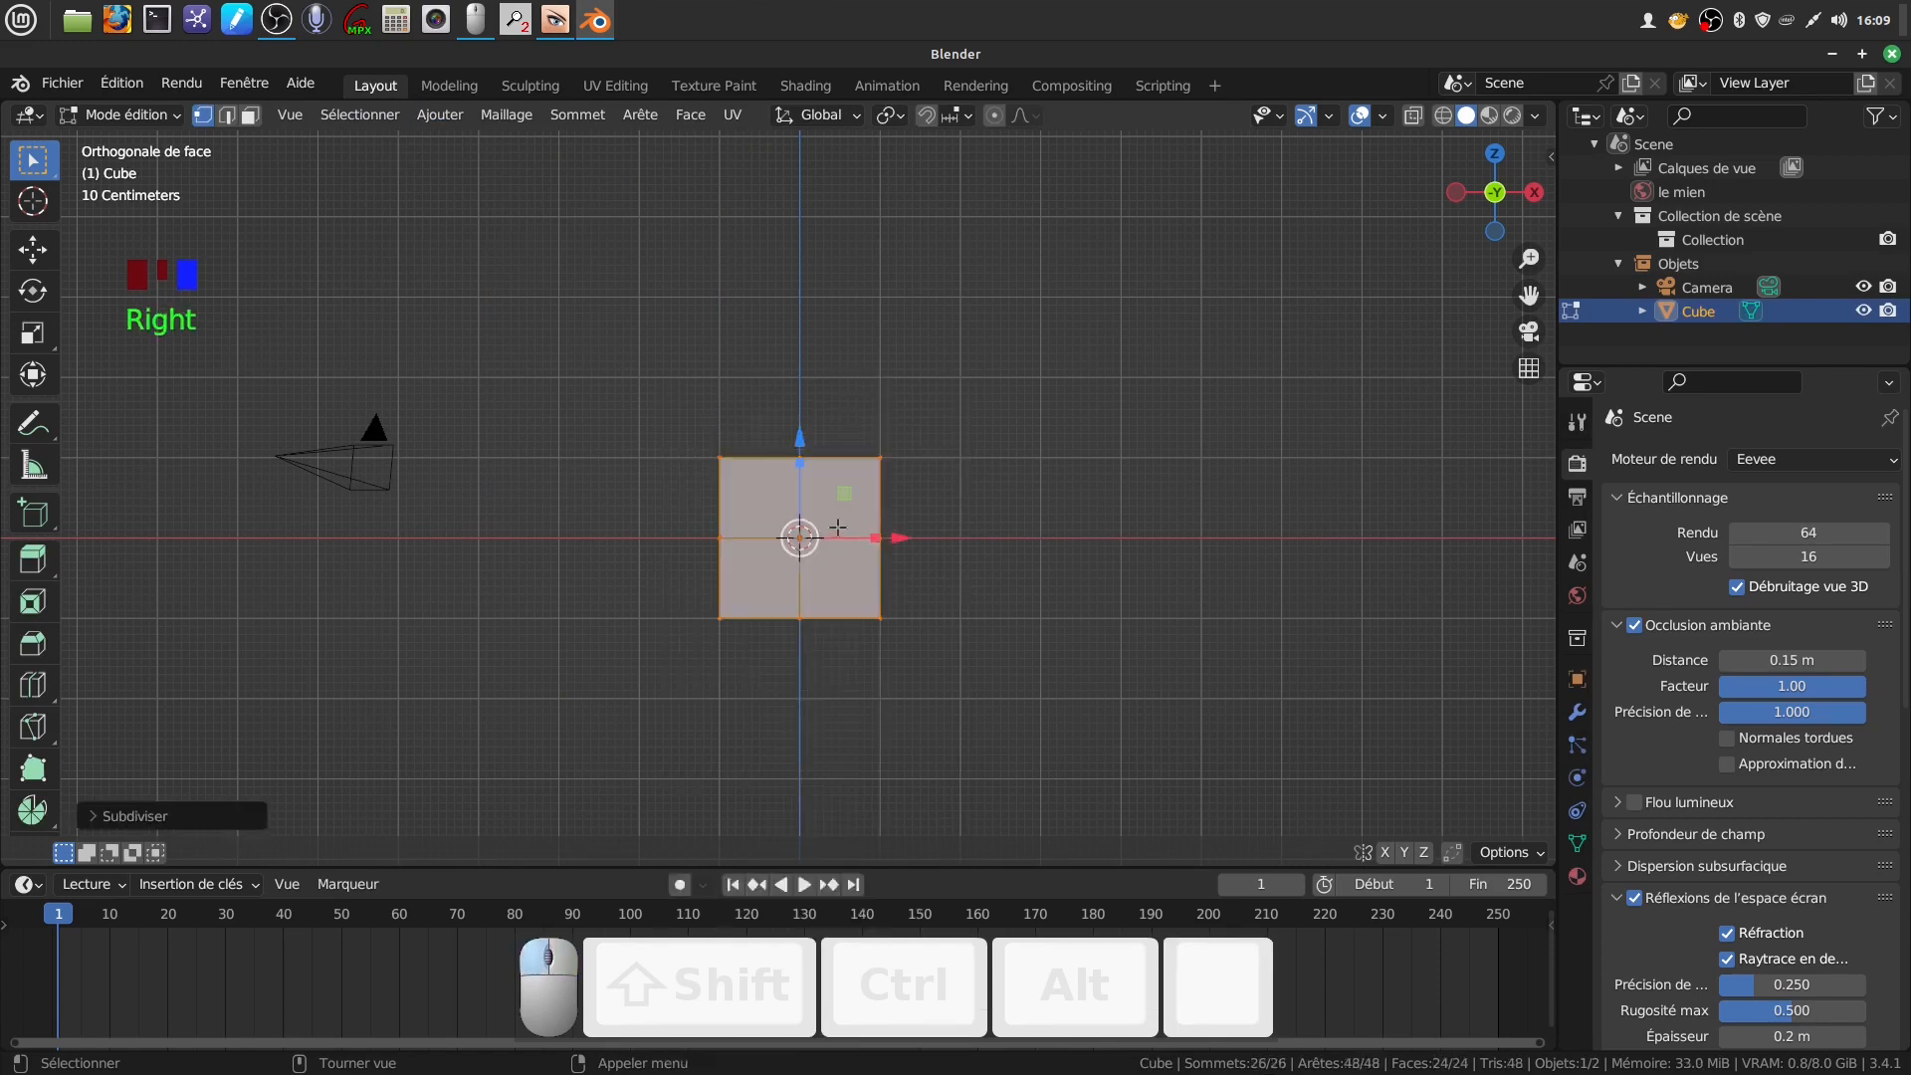
pyautogui.rightClick(826, 555)
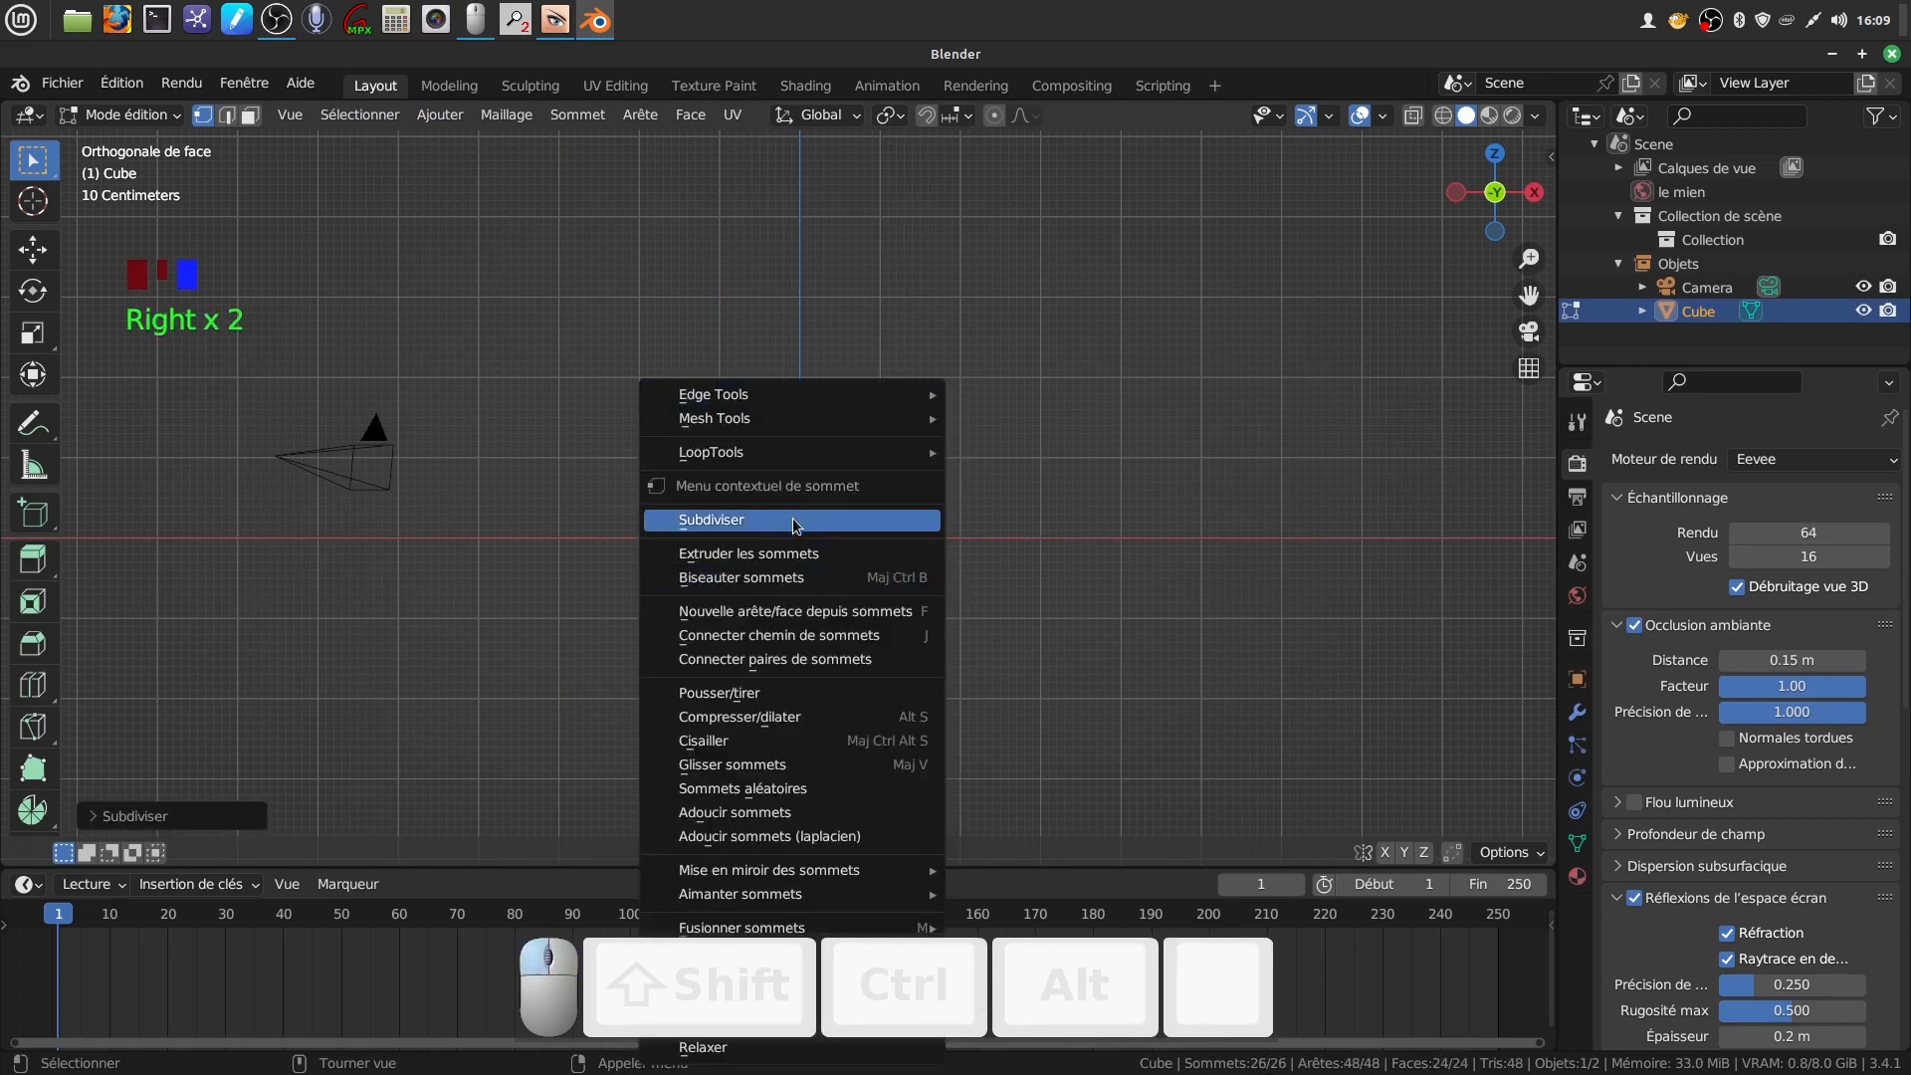
pyautogui.click(801, 519)
# Round the subdivided cube into a sphere with the To Sphere operation
pyautogui.scroll(3, 851, 601)
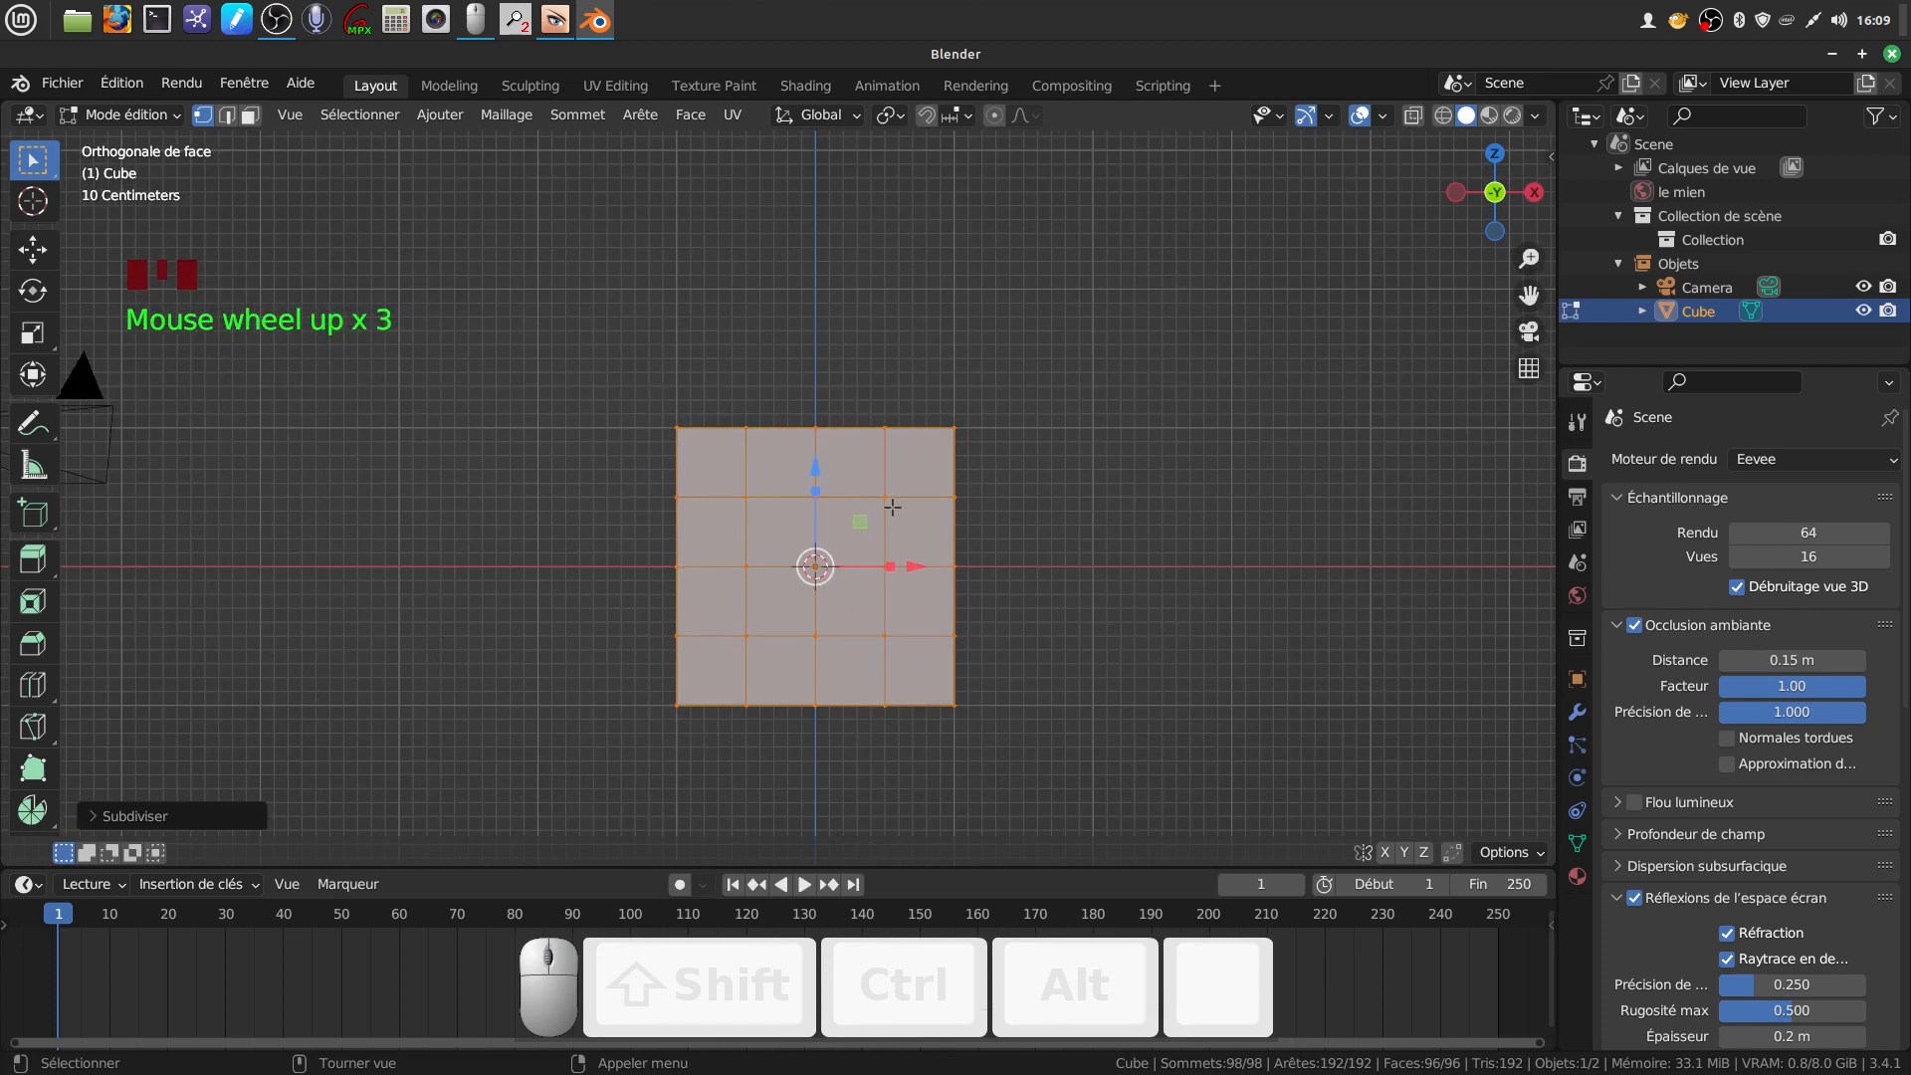
pyautogui.scroll(-3, 893, 507)
pyautogui.moveTo(995, 645)
pyautogui.keyDown('shift'); pyautogui.mouseDown(button='middle')
pyautogui.moveTo(960, 630)
pyautogui.moveTo(982, 621)
pyautogui.mouseUp(button='middle'); pyautogui.keyUp('shift')
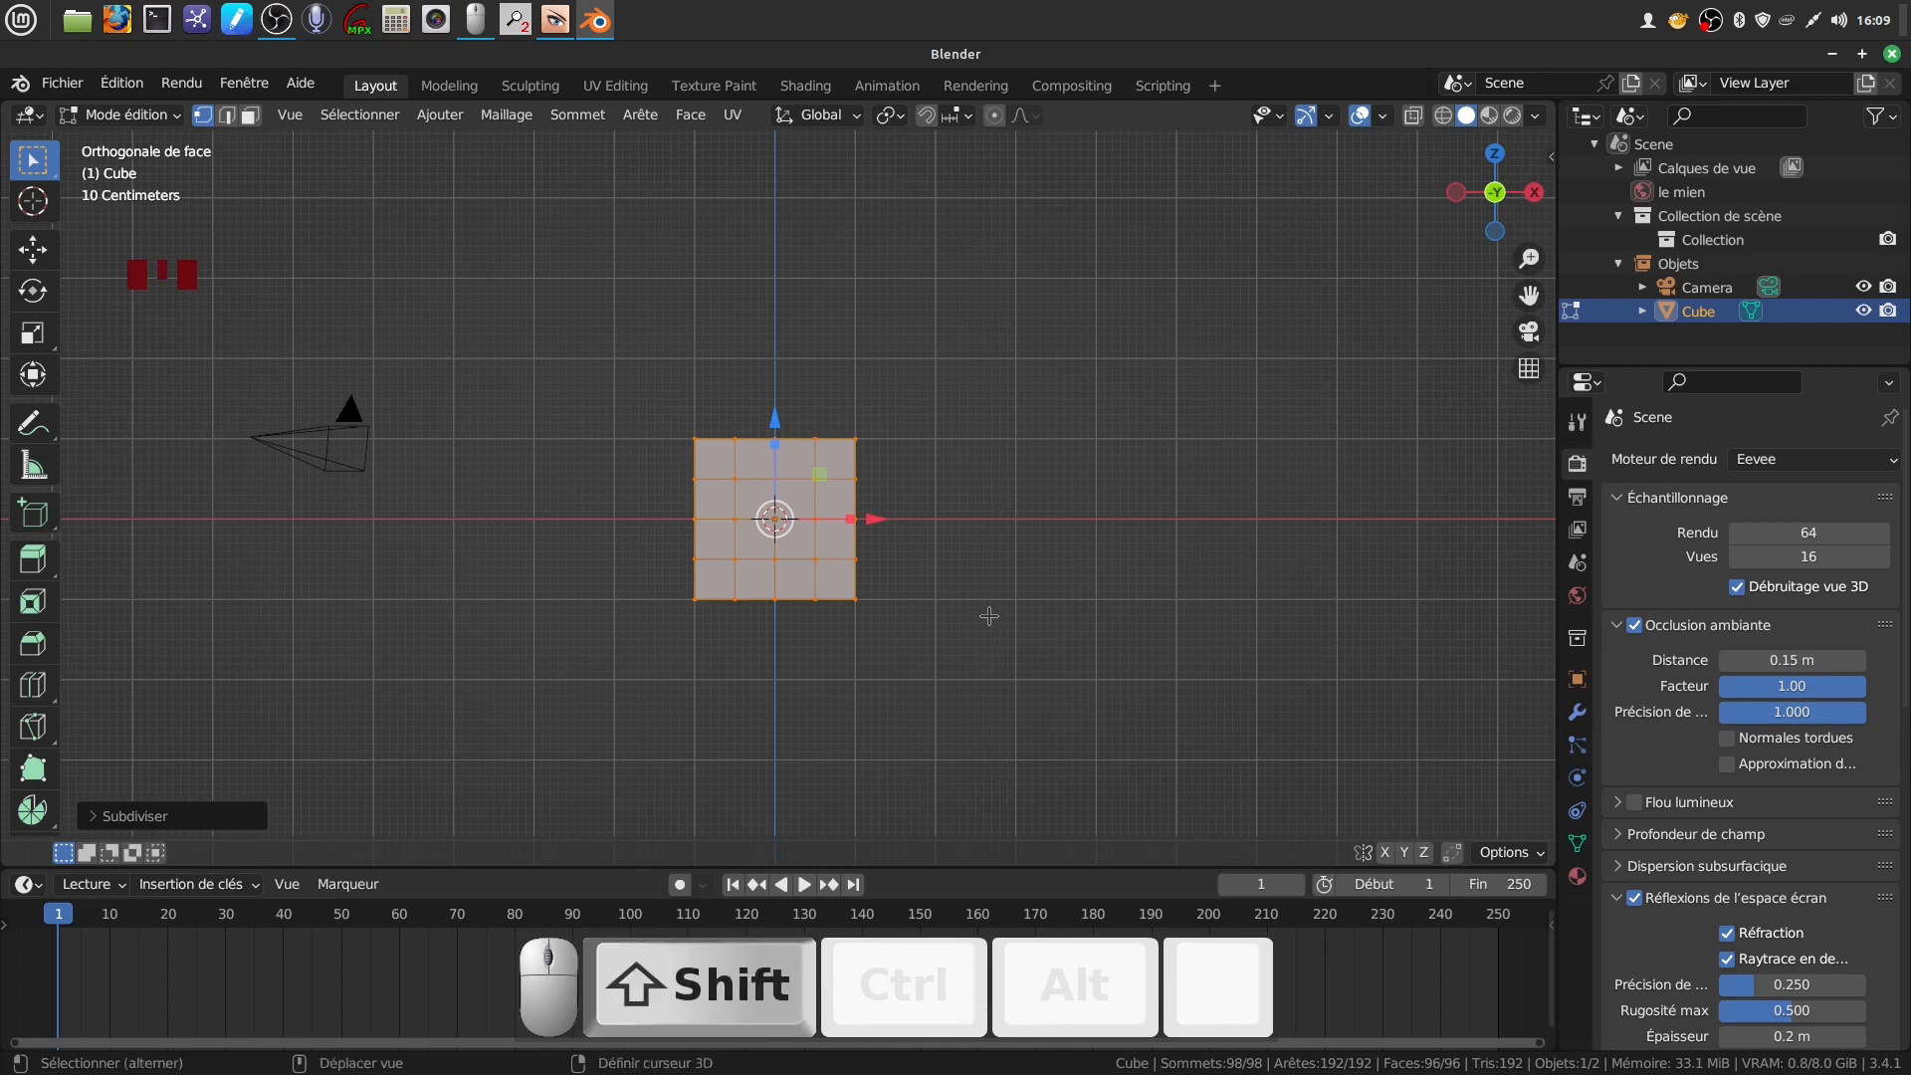
pyautogui.hotkey('shift', 'alt', 's')
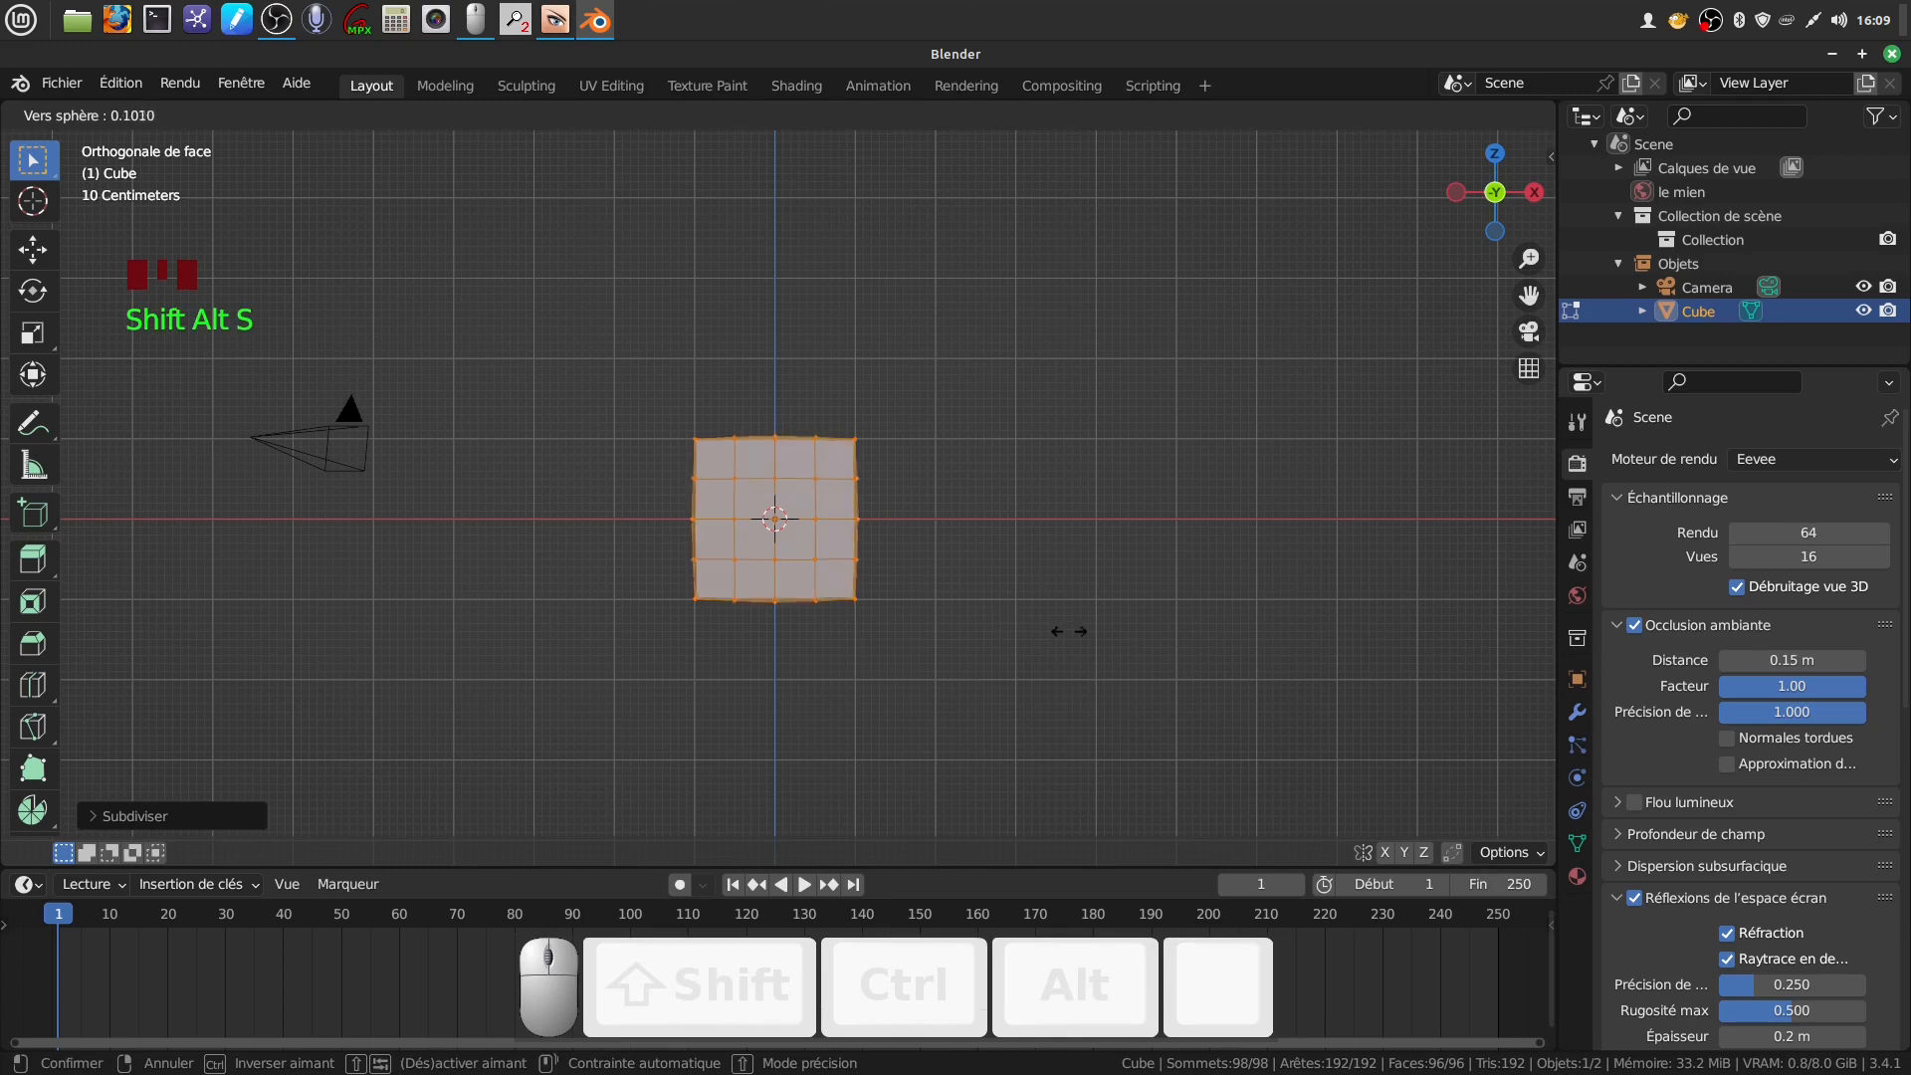
pyautogui.click(822, 686)
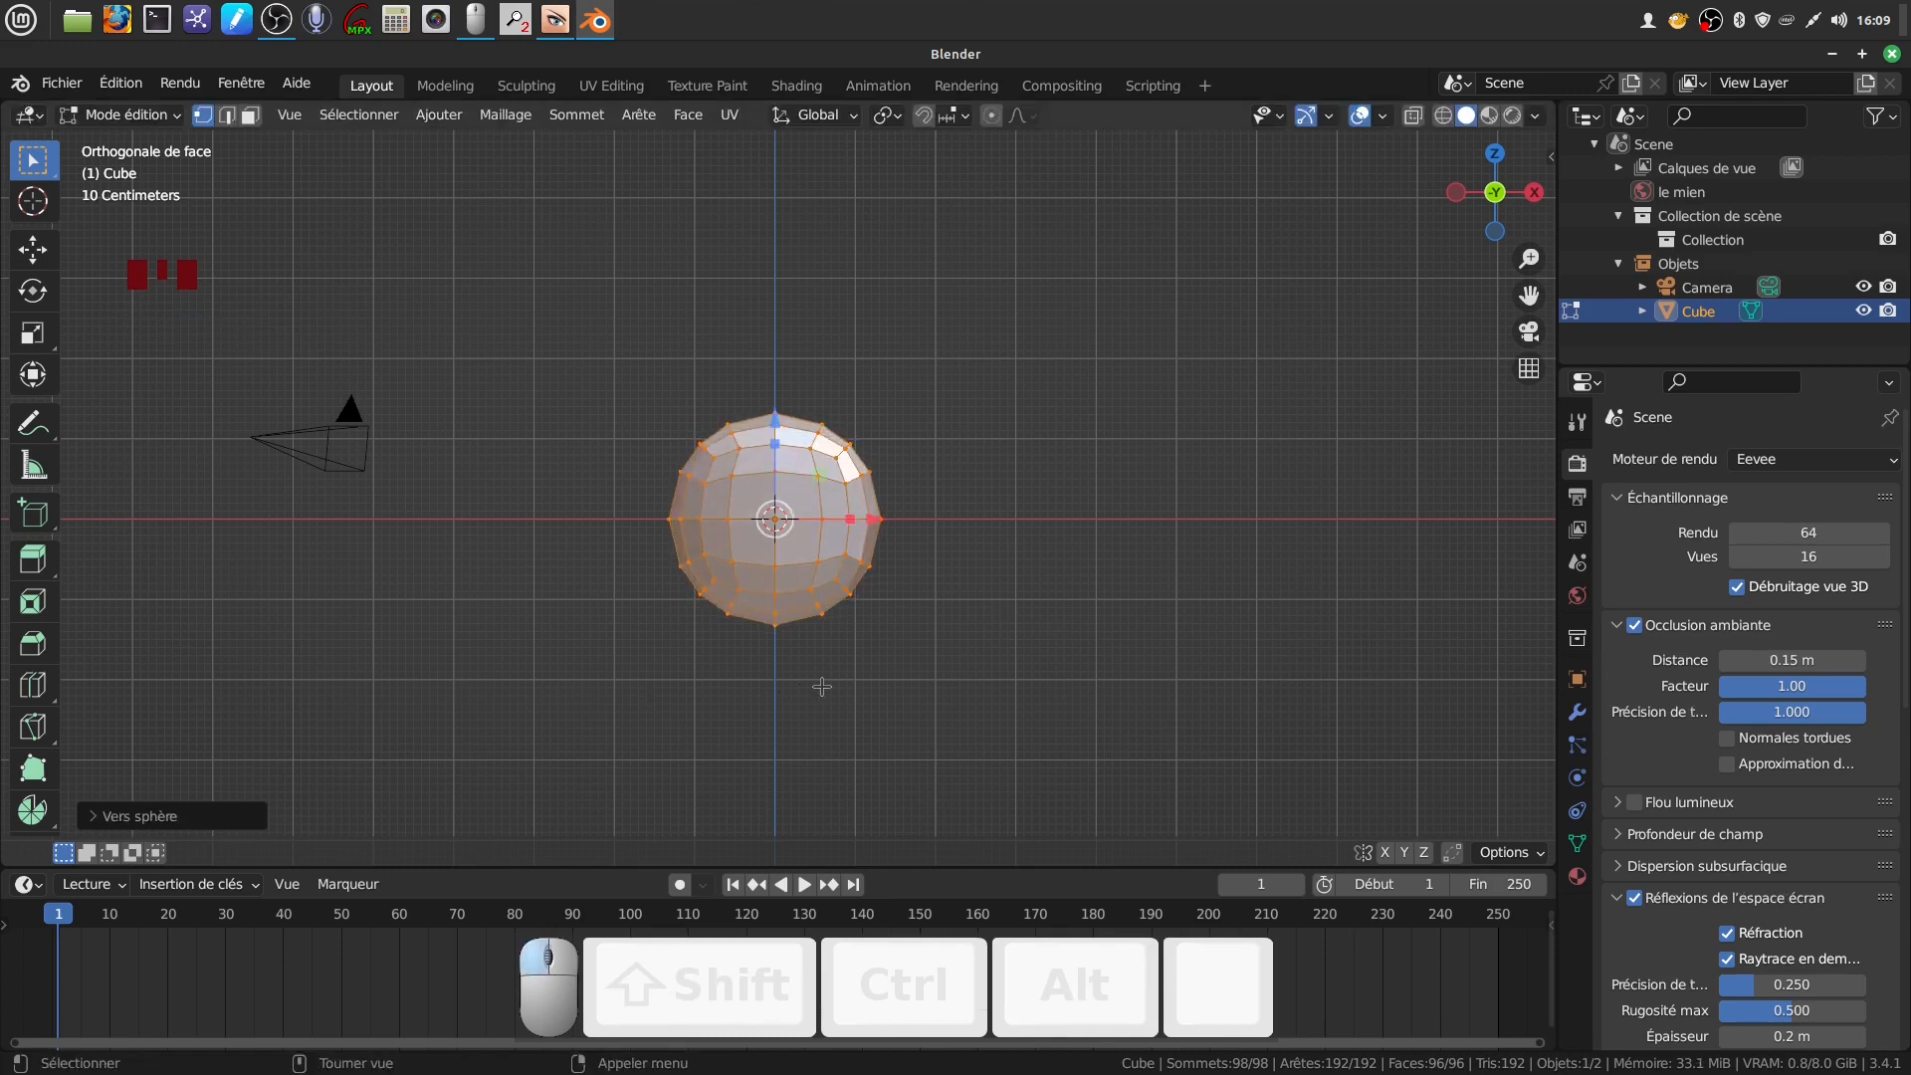
# Add a Subdivision Surface modifier to the sphere and set its viewport level to 2
pyautogui.scroll(2, 1014, 618)
pyautogui.keyDown('shift'); pyautogui.moveTo(986, 568); pyautogui.dragTo(981, 511, button='middle'); pyautogui.keyUp('shift')
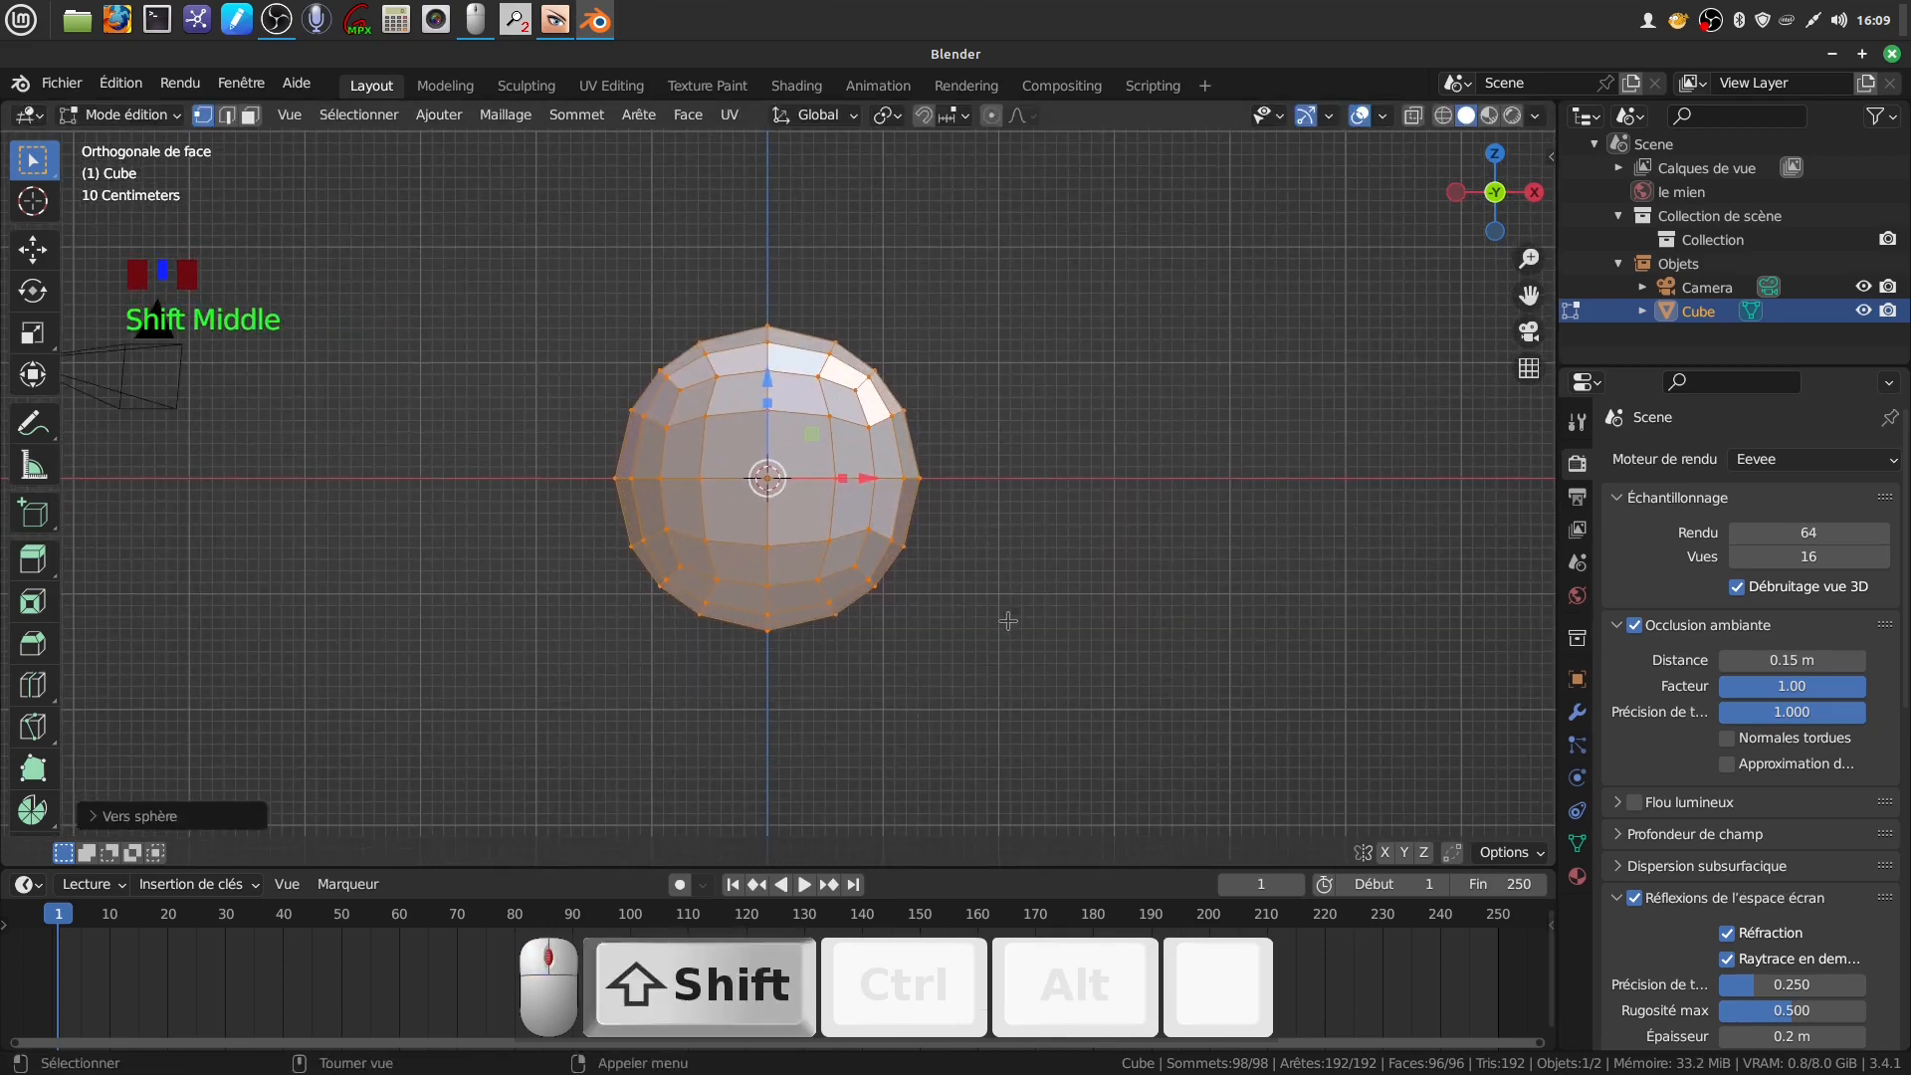
pyautogui.click(1581, 715)
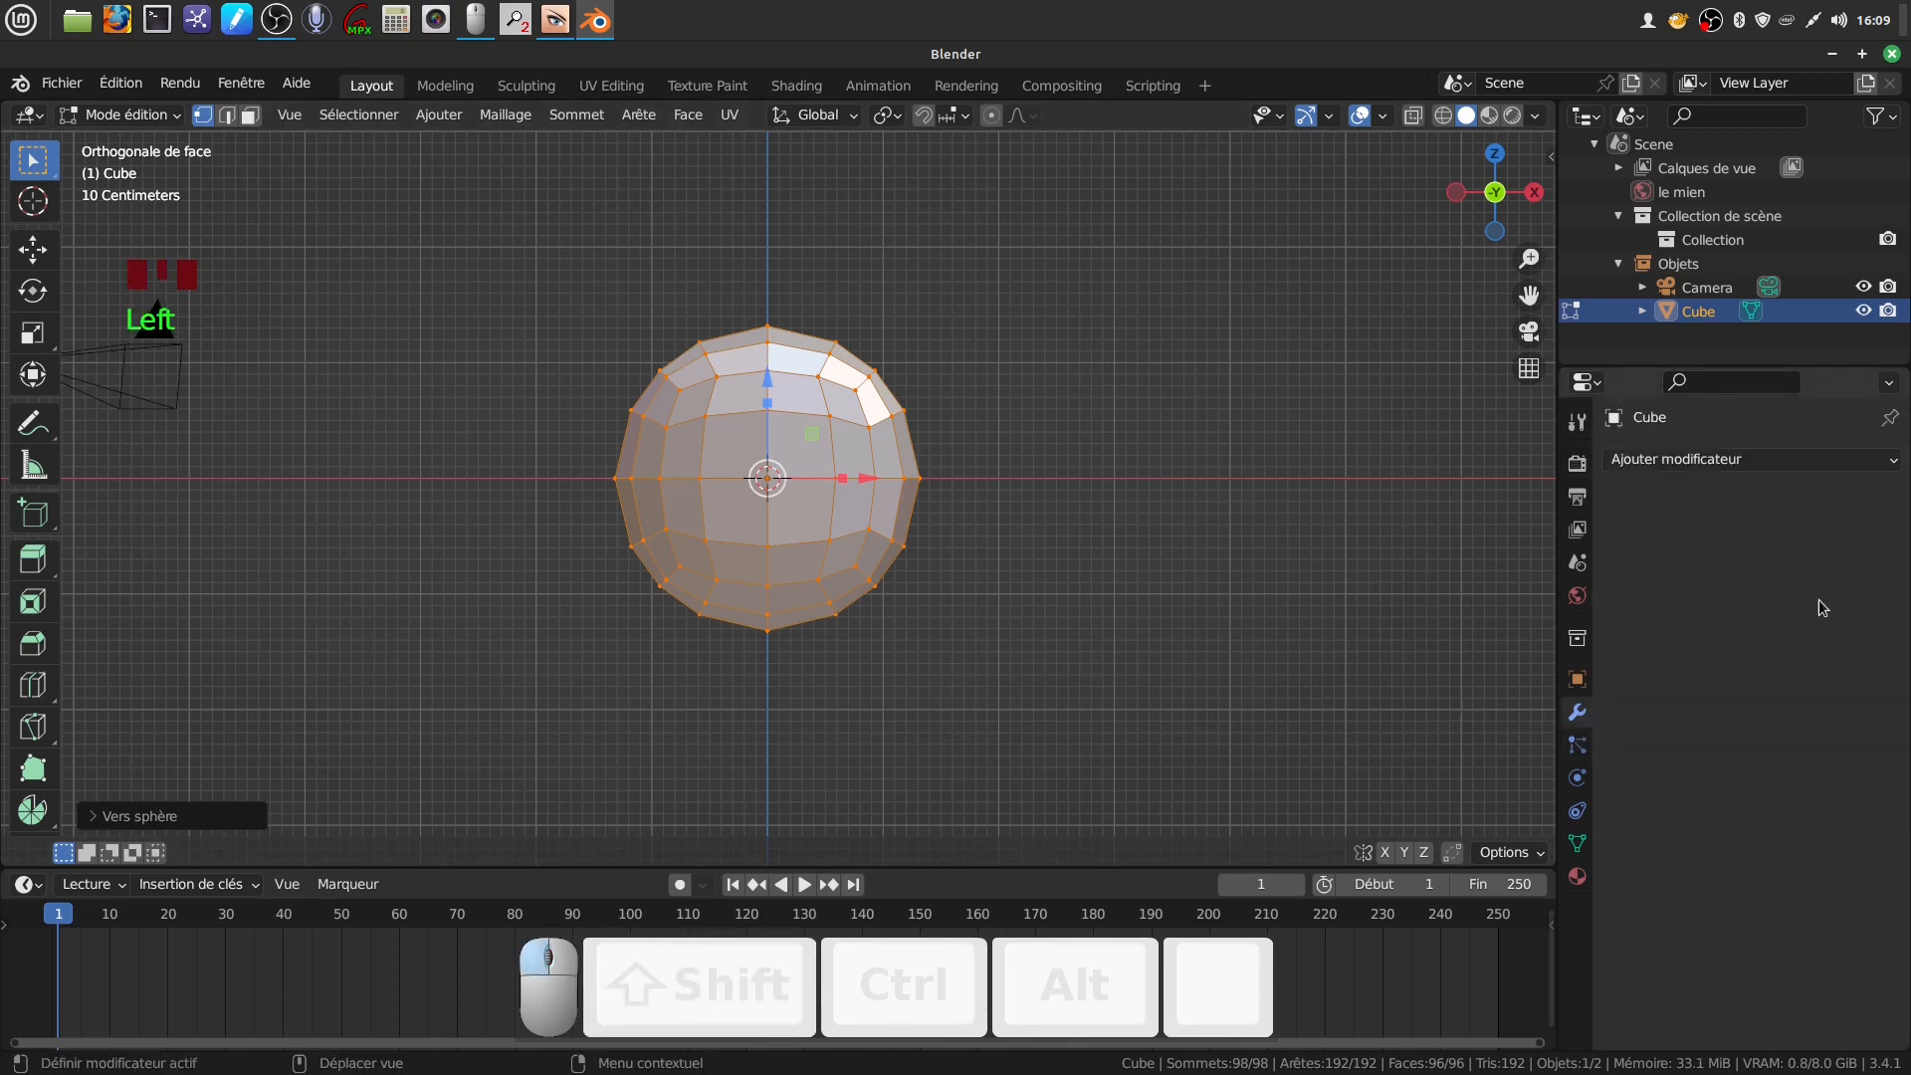
pyautogui.click(1712, 459)
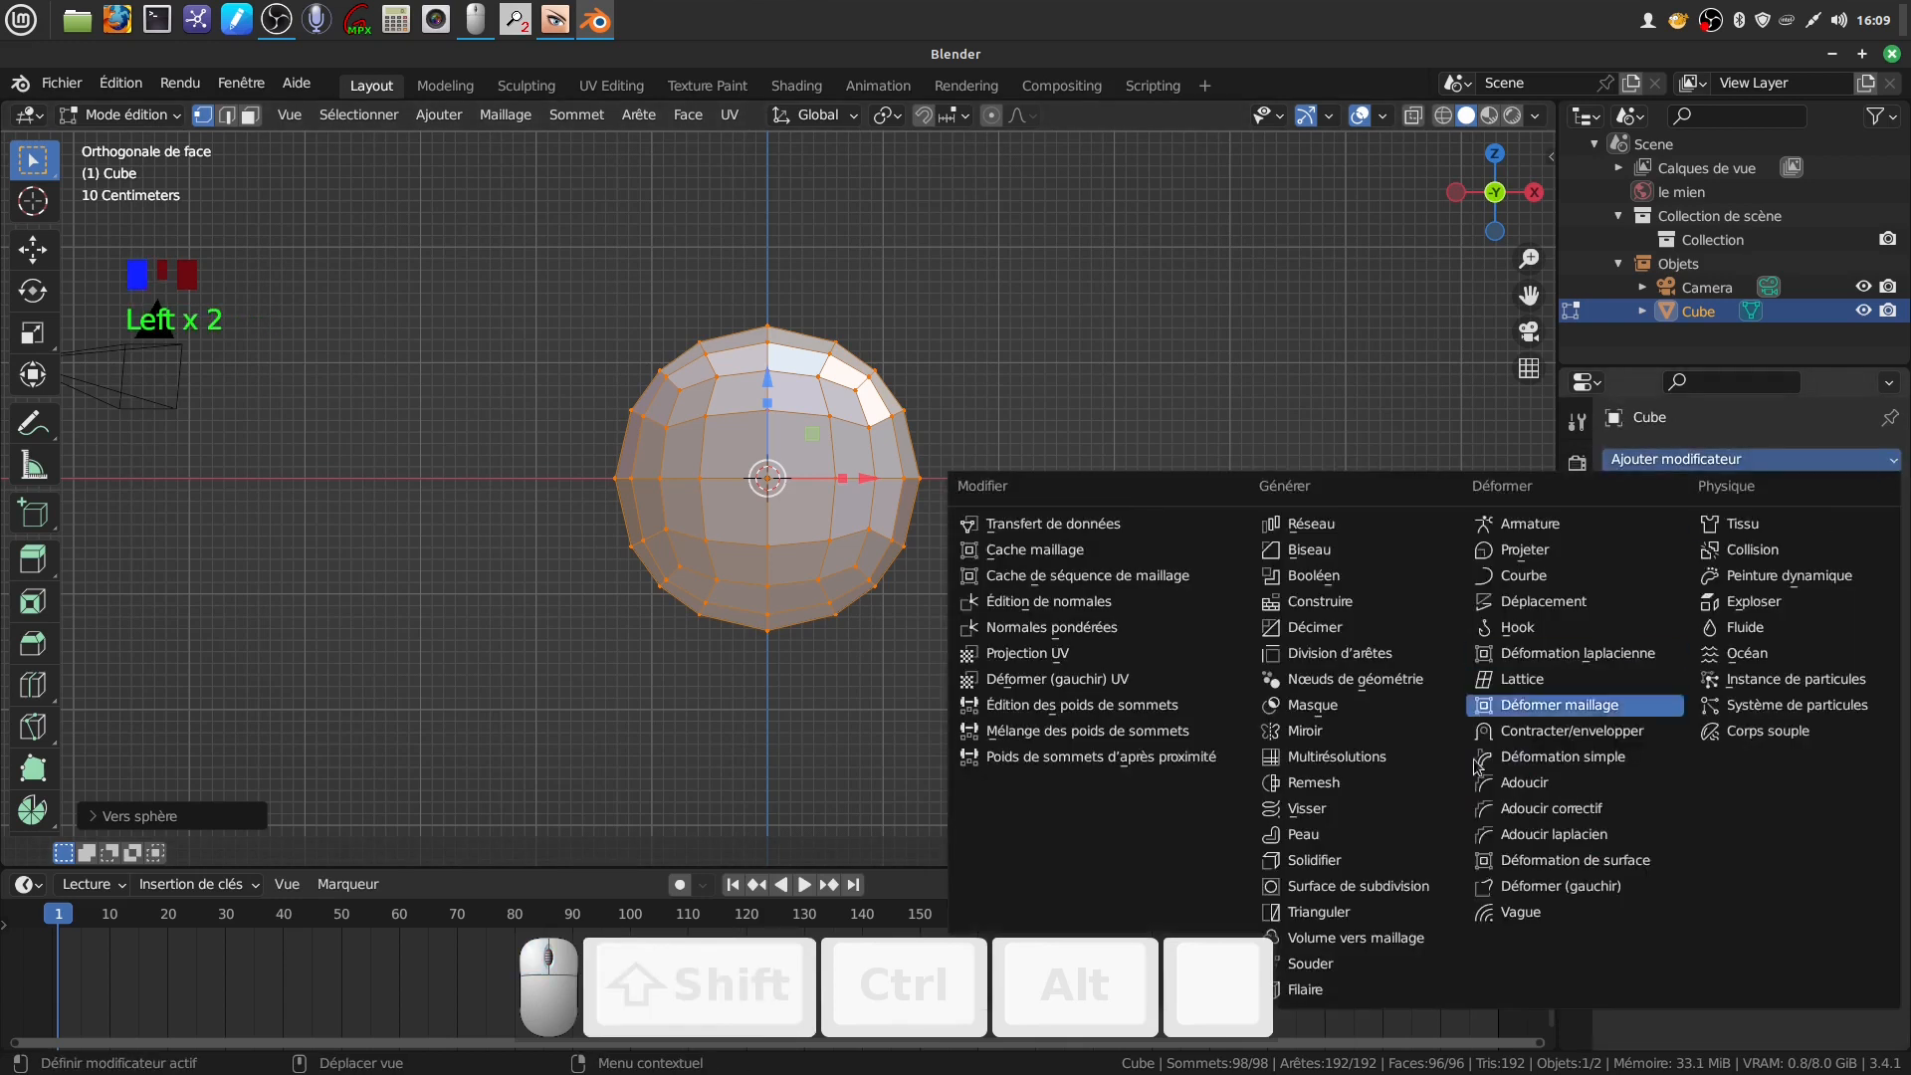
pyautogui.click(1413, 884)
pyautogui.click(1839, 562)
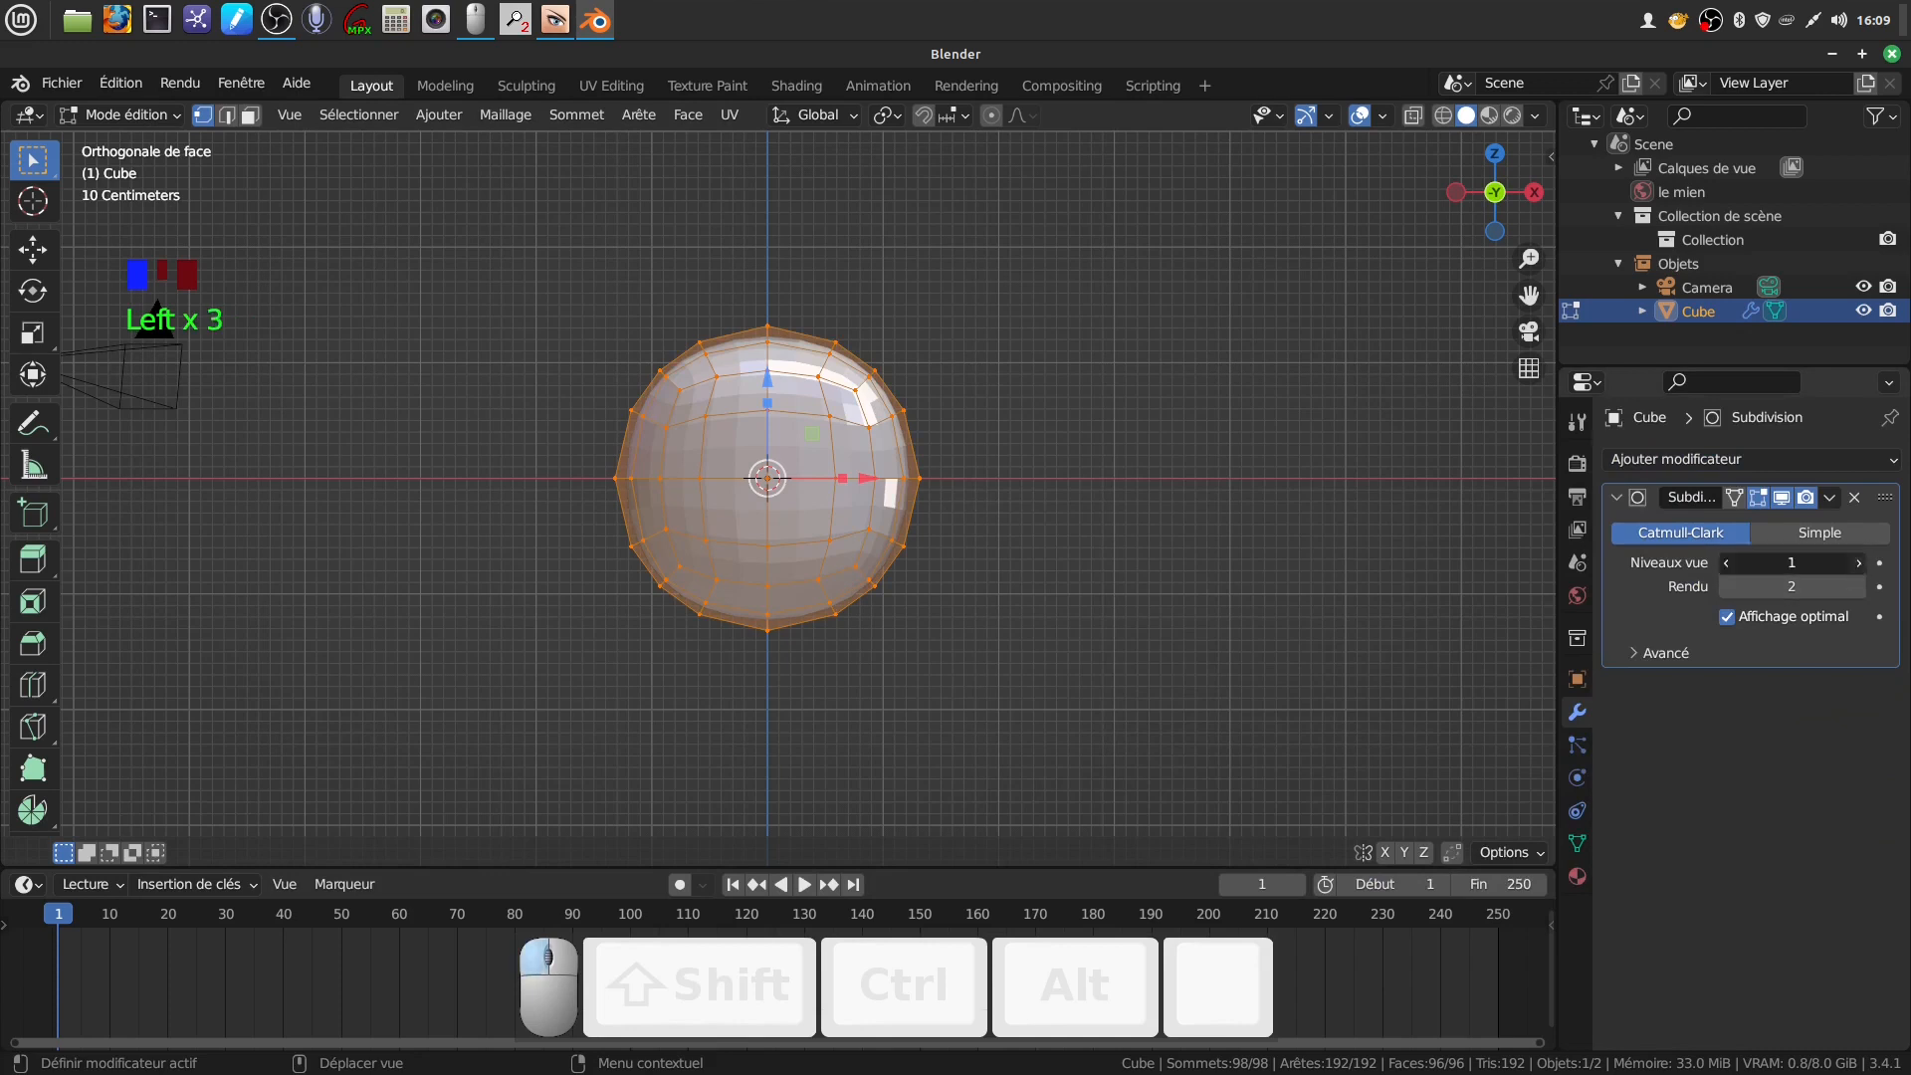
pyautogui.scroll(1, 1017, 633)
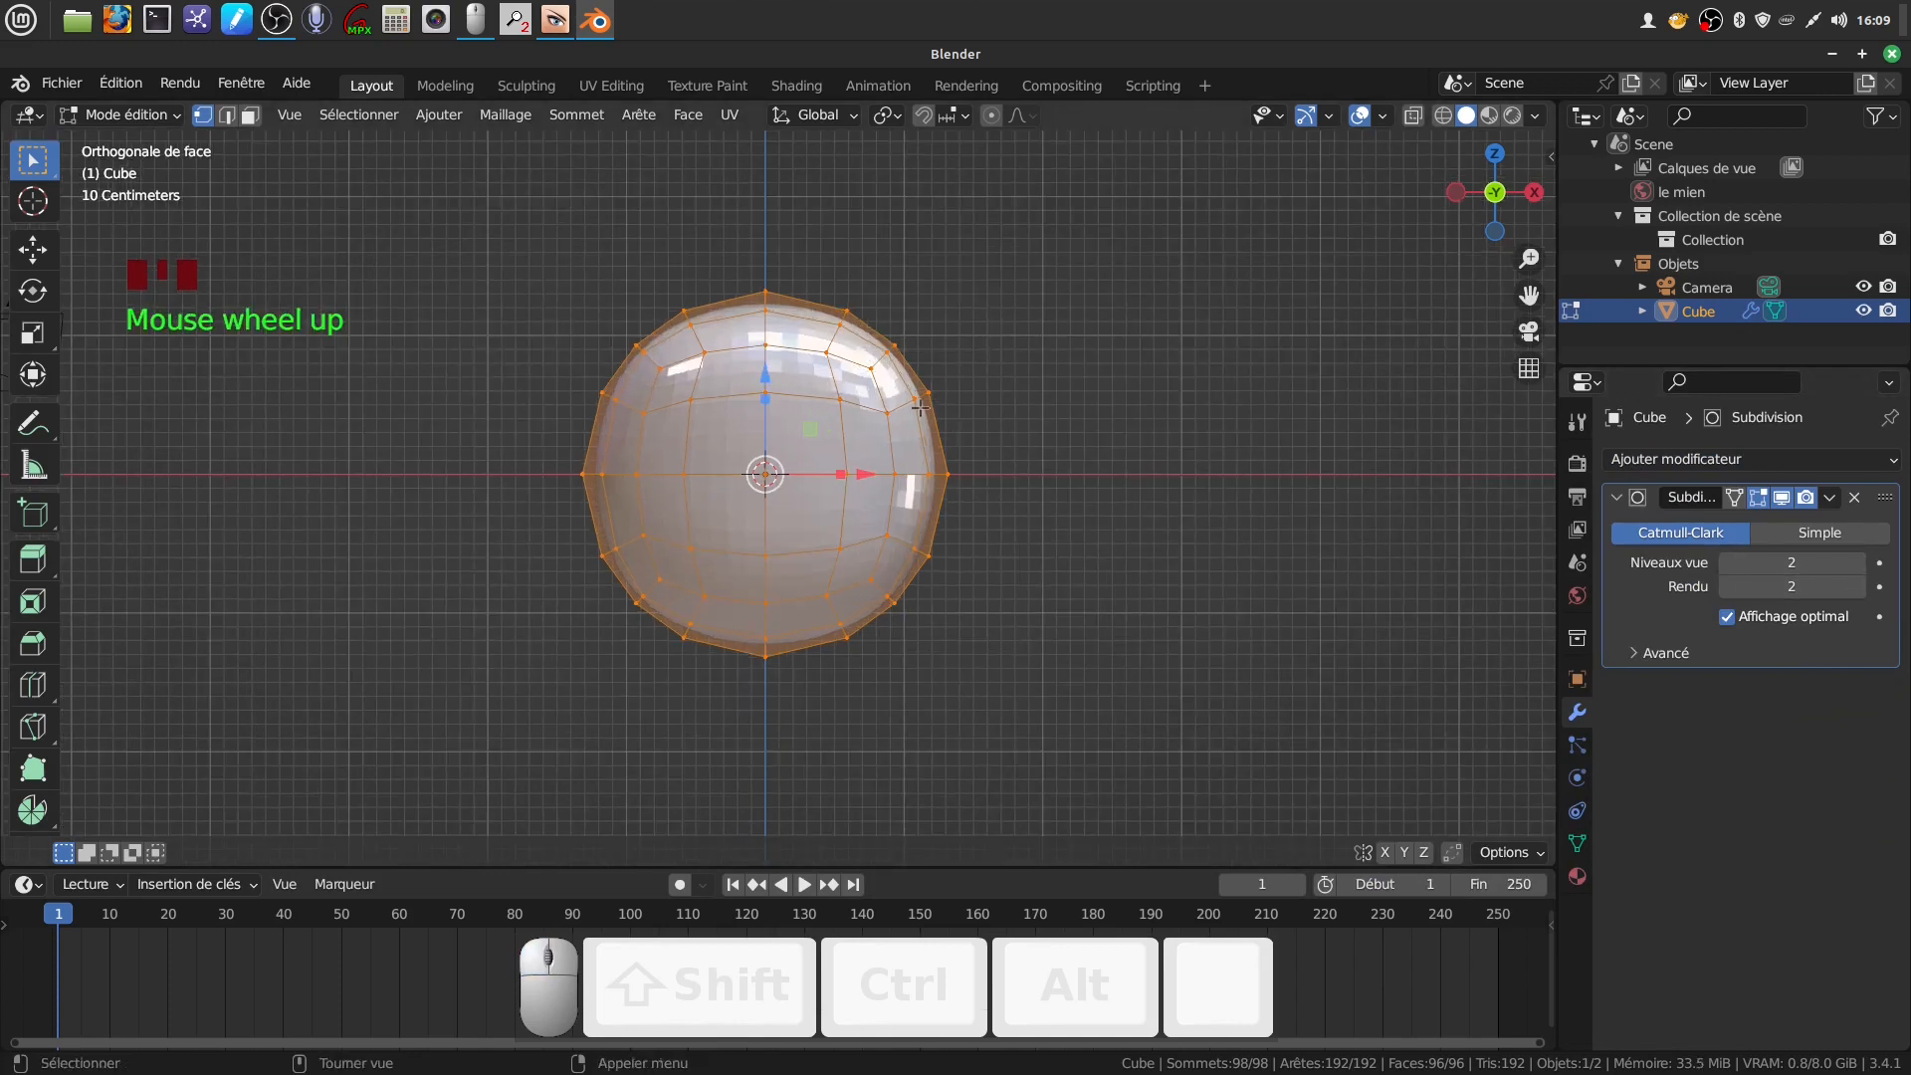
pyautogui.scroll(-1, 933, 455)
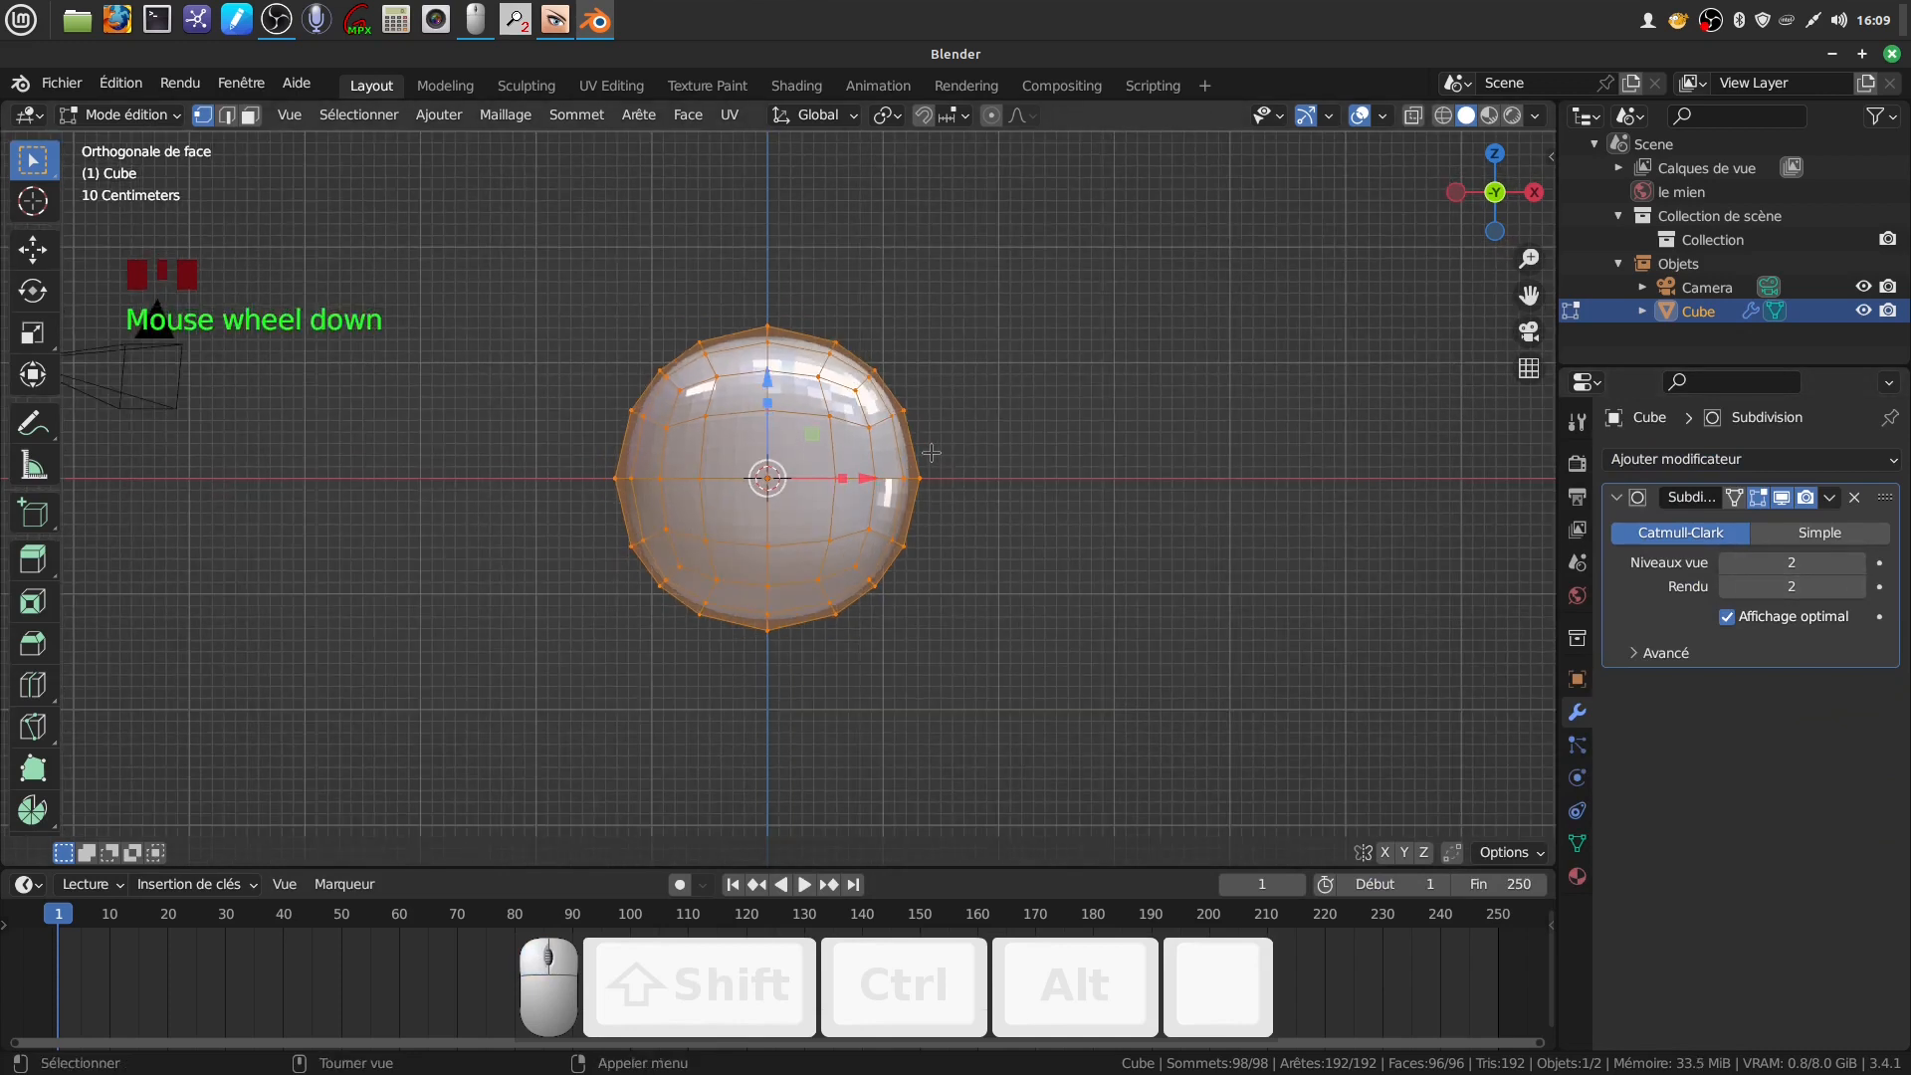
# In wireframe display, select only the vertices of the sphere's upper cap and delete them
pyautogui.press('z')
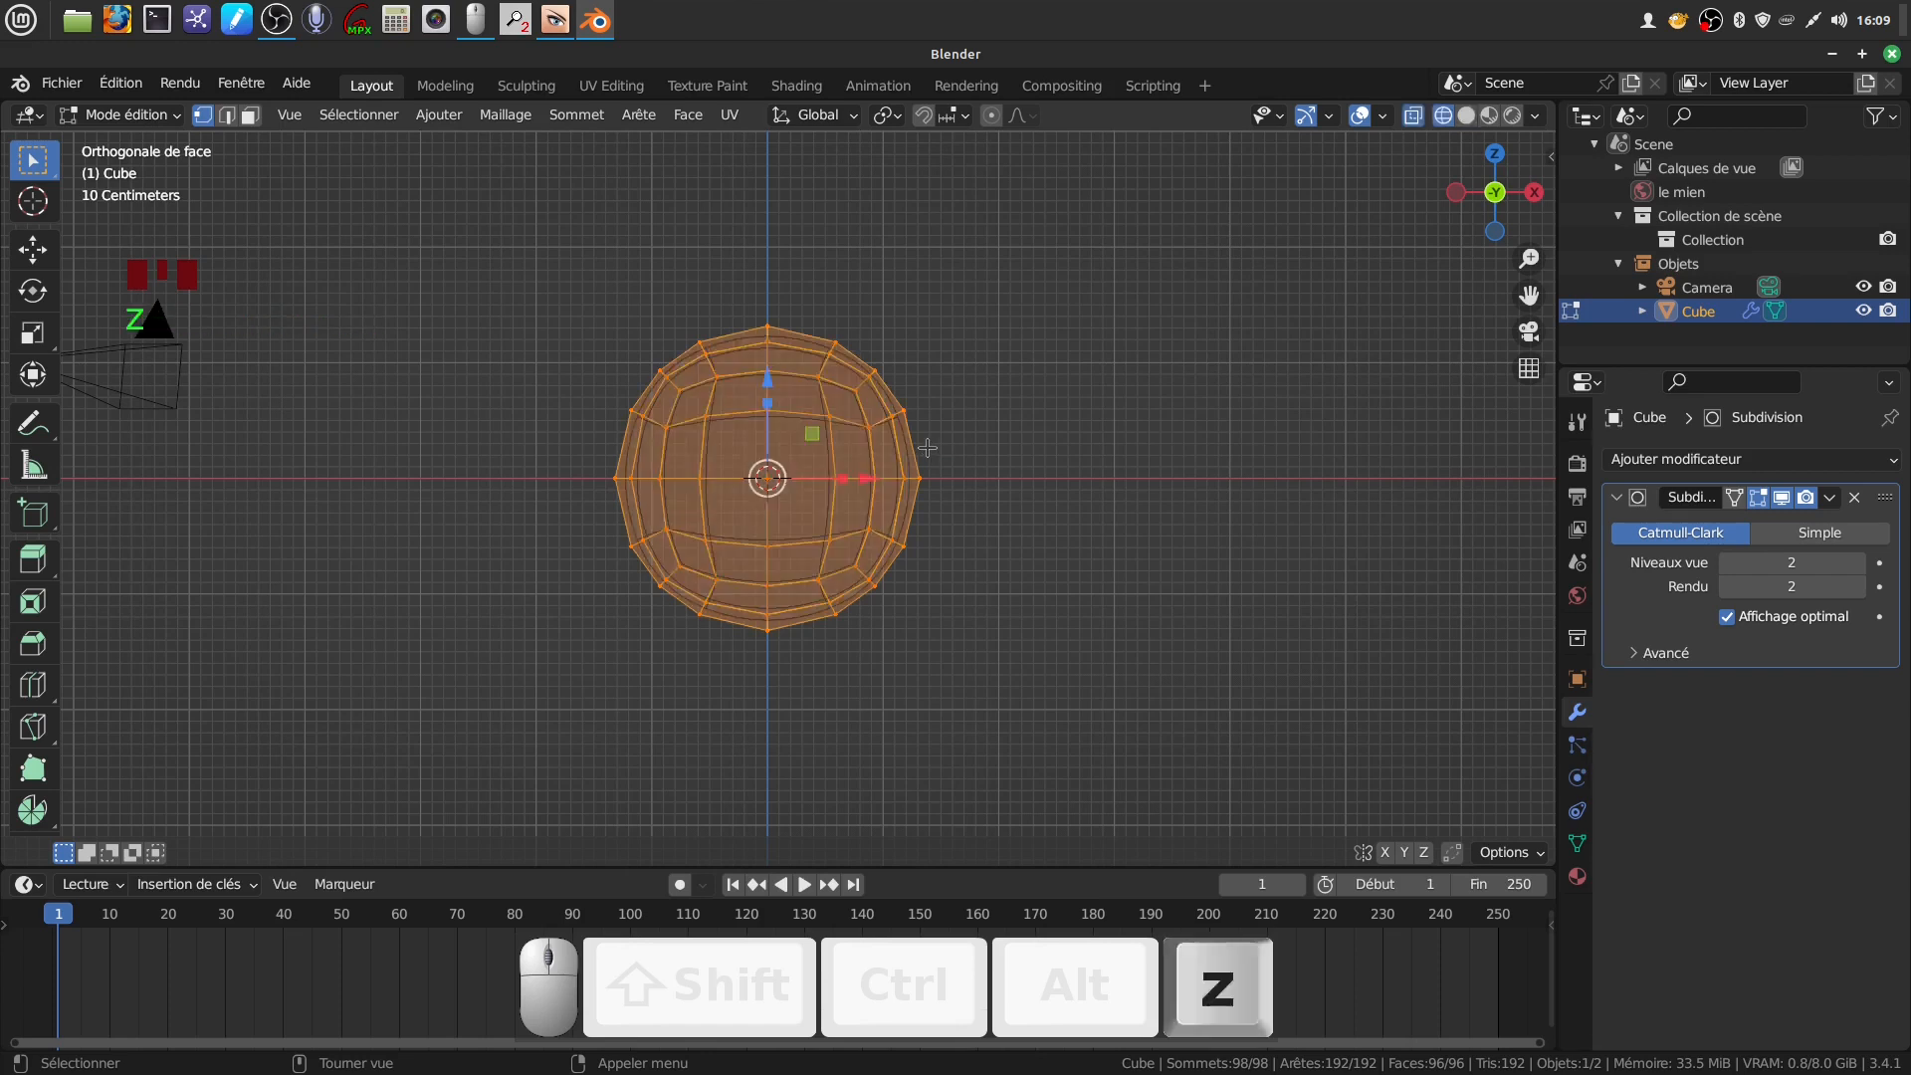
pyautogui.press('a')
pyautogui.press('a')
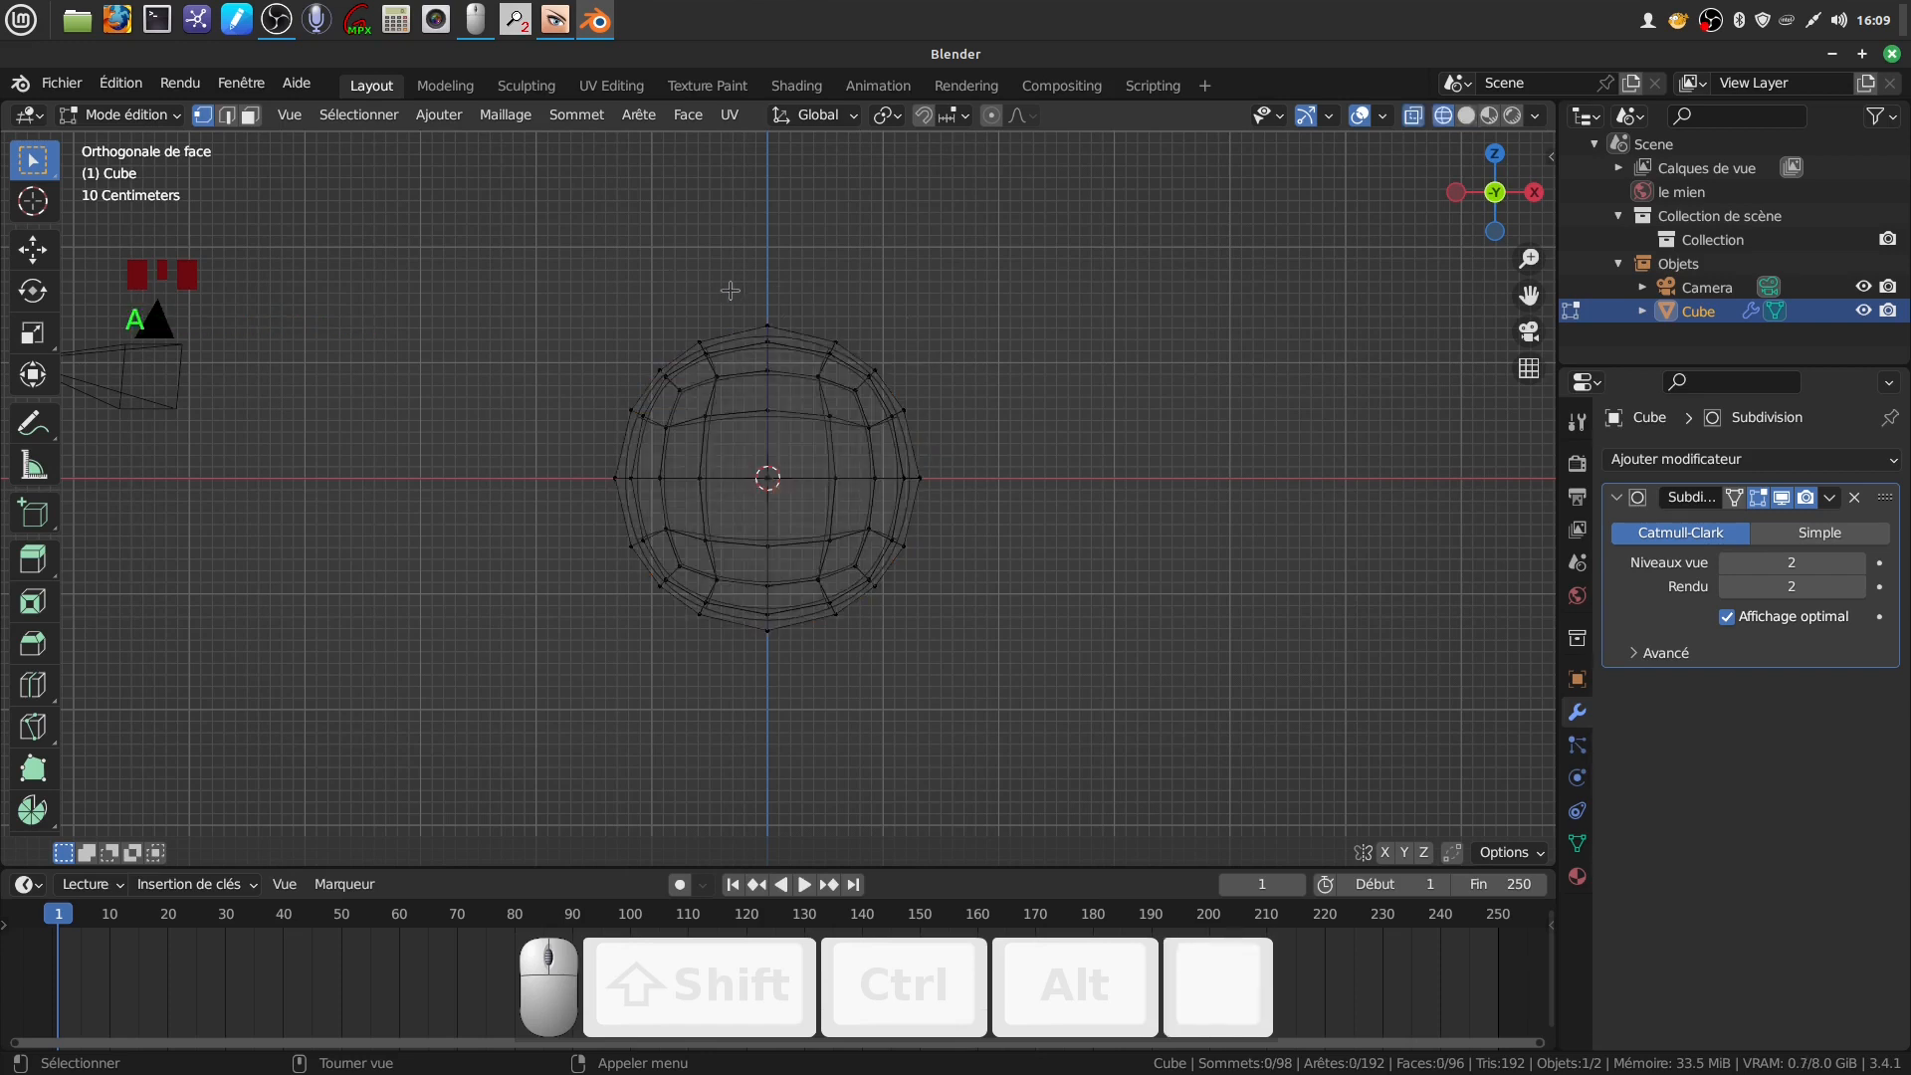
pyautogui.press('c')
pyautogui.moveTo(673, 366); pyautogui.dragTo(869, 368)
pyautogui.rightClick(869, 368)
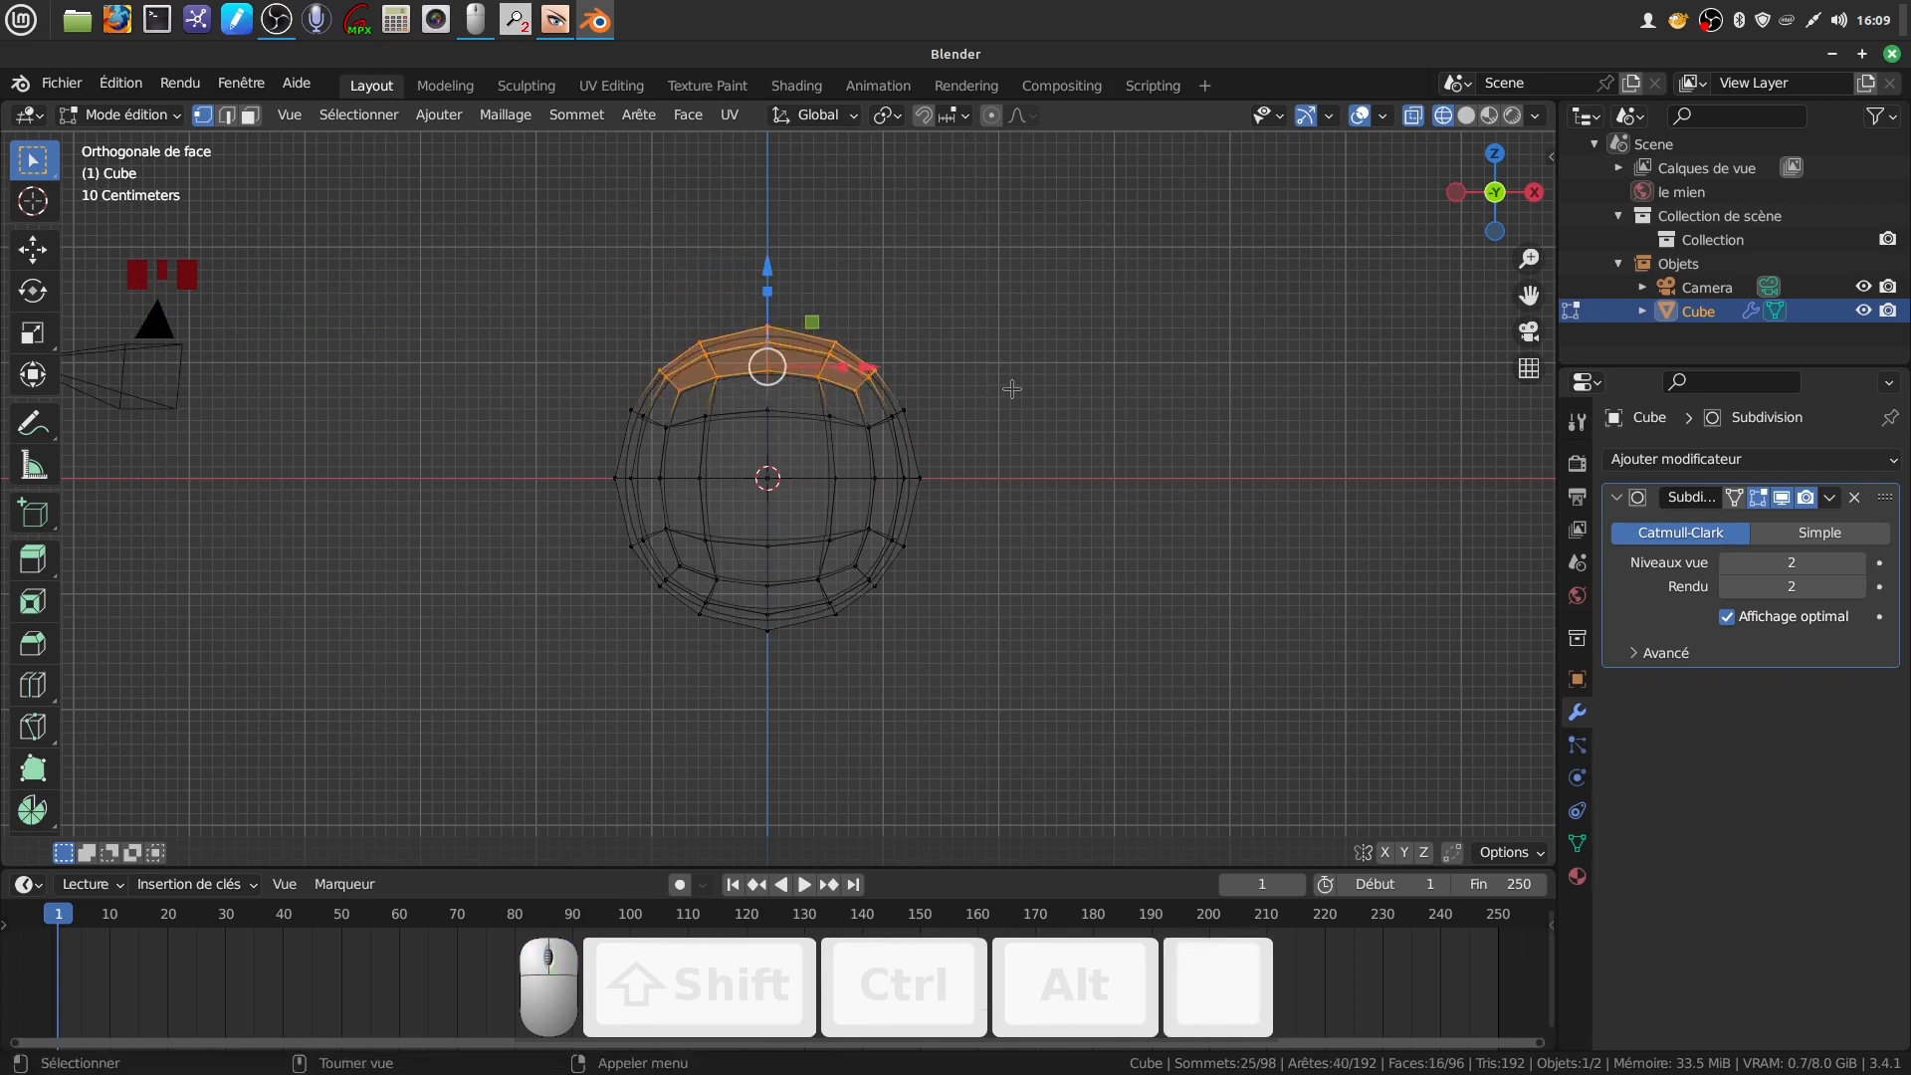
pyautogui.press('x')
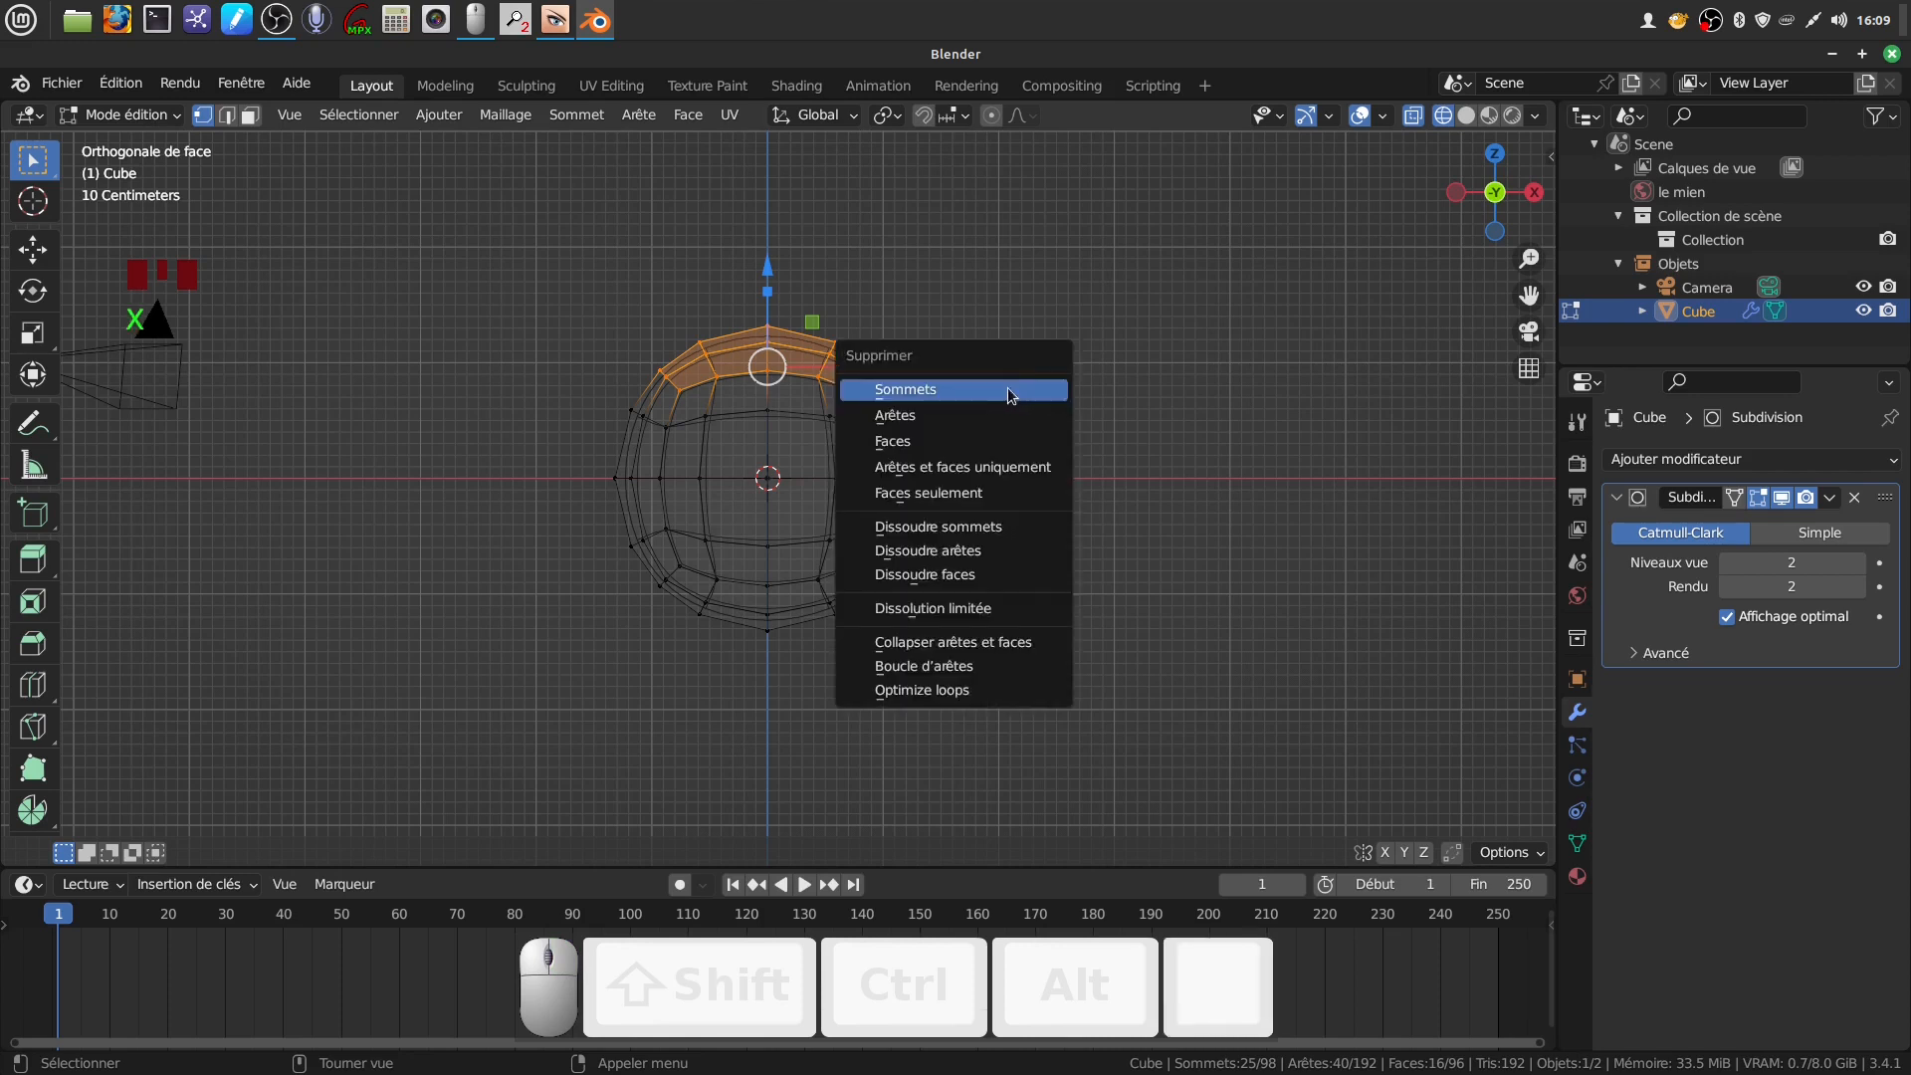
pyautogui.click(988, 394)
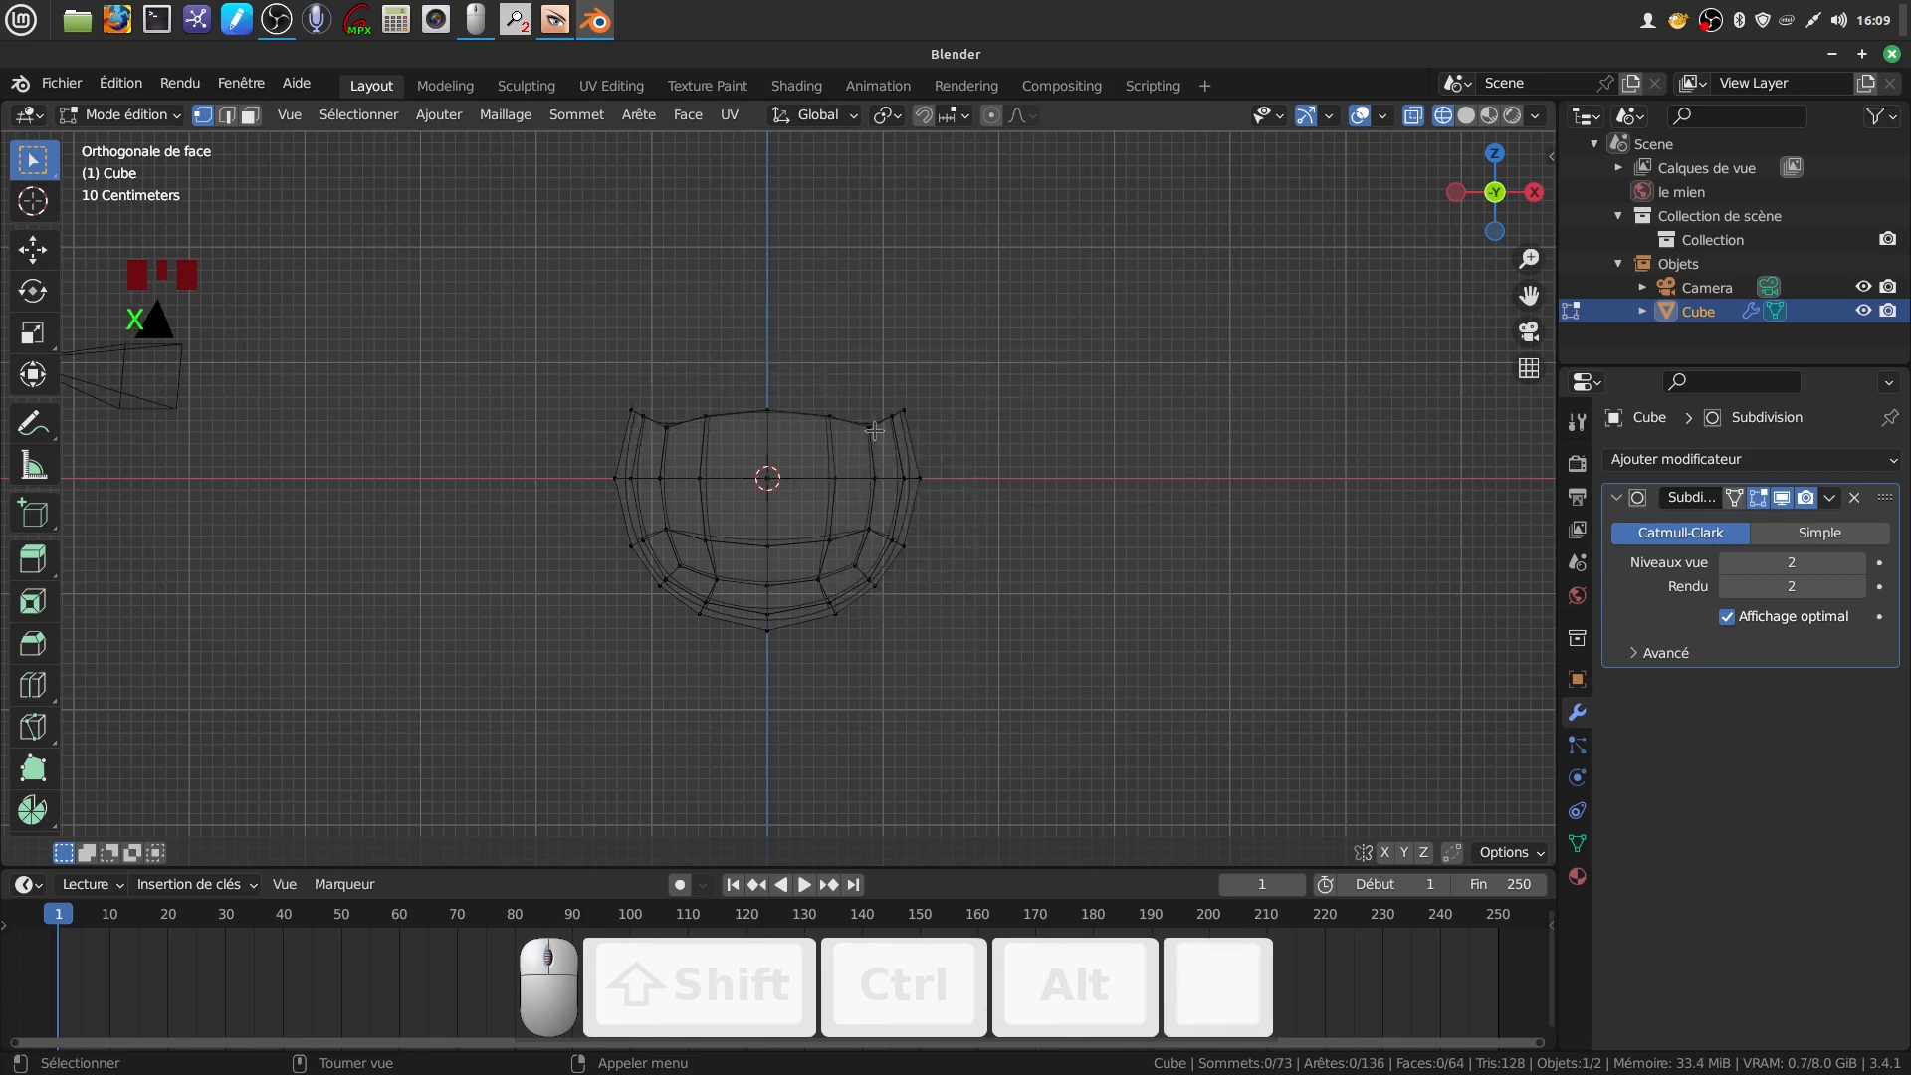
# Raise the open top edge loop slightly and flatten it by scaling to 0 along Z
pyautogui.keyDown('alt'); pyautogui.click(688, 420); pyautogui.keyUp('alt')
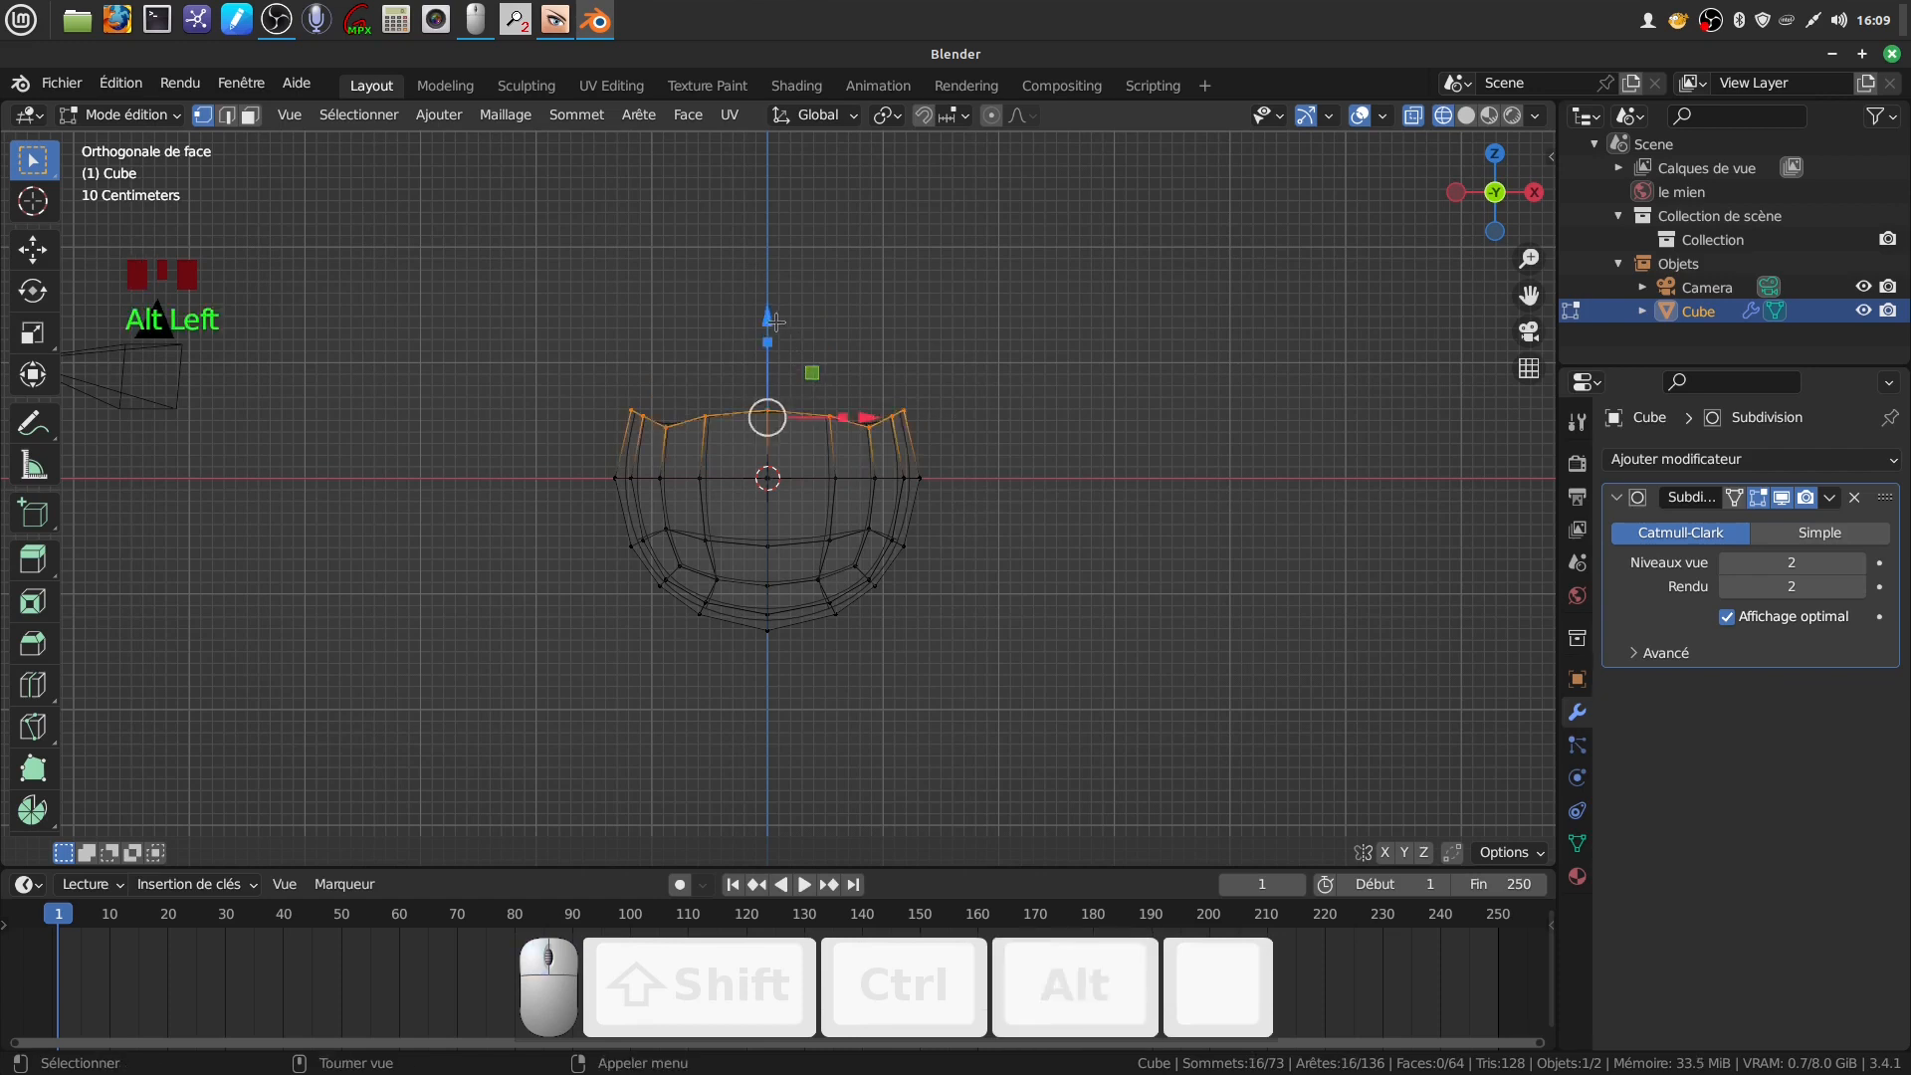
pyautogui.moveTo(766, 323); pyautogui.dragTo(775, 316)
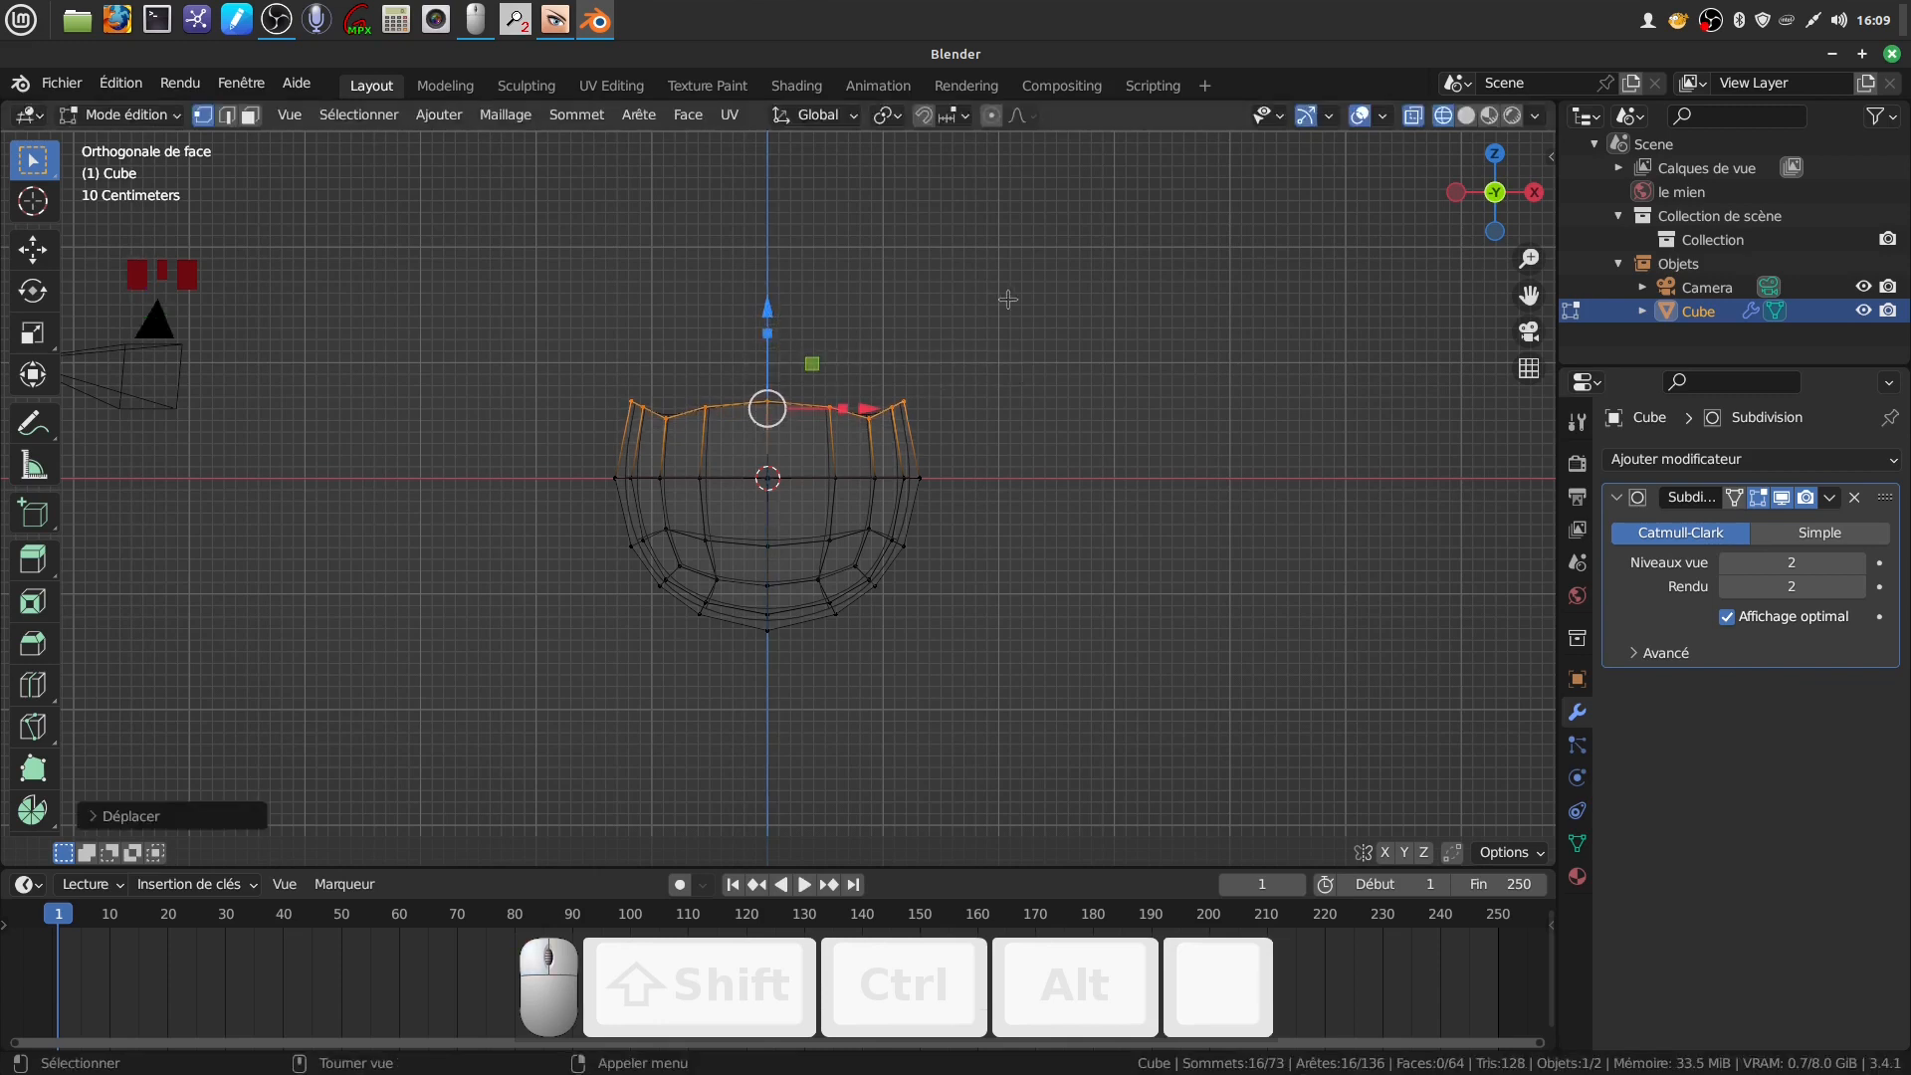
pyautogui.press('s')
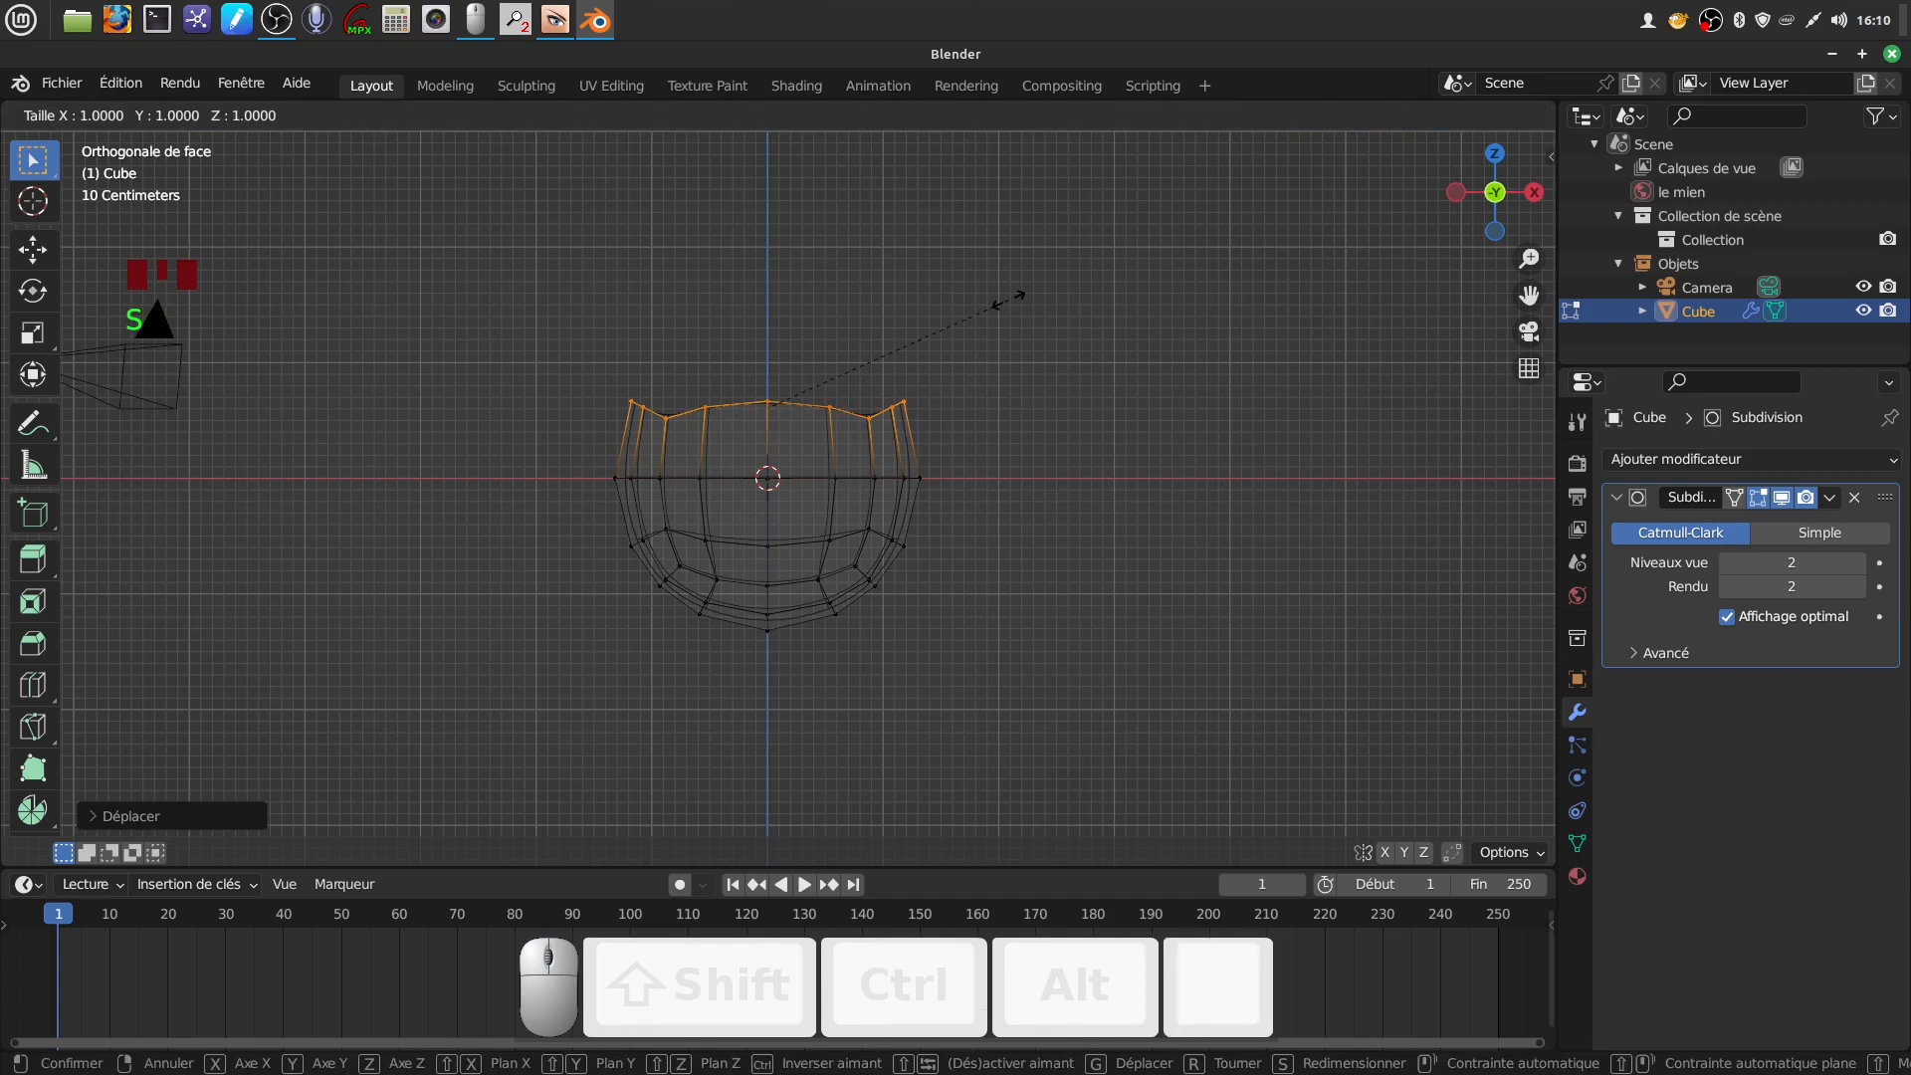
pyautogui.press('z')
pyautogui.press('0')
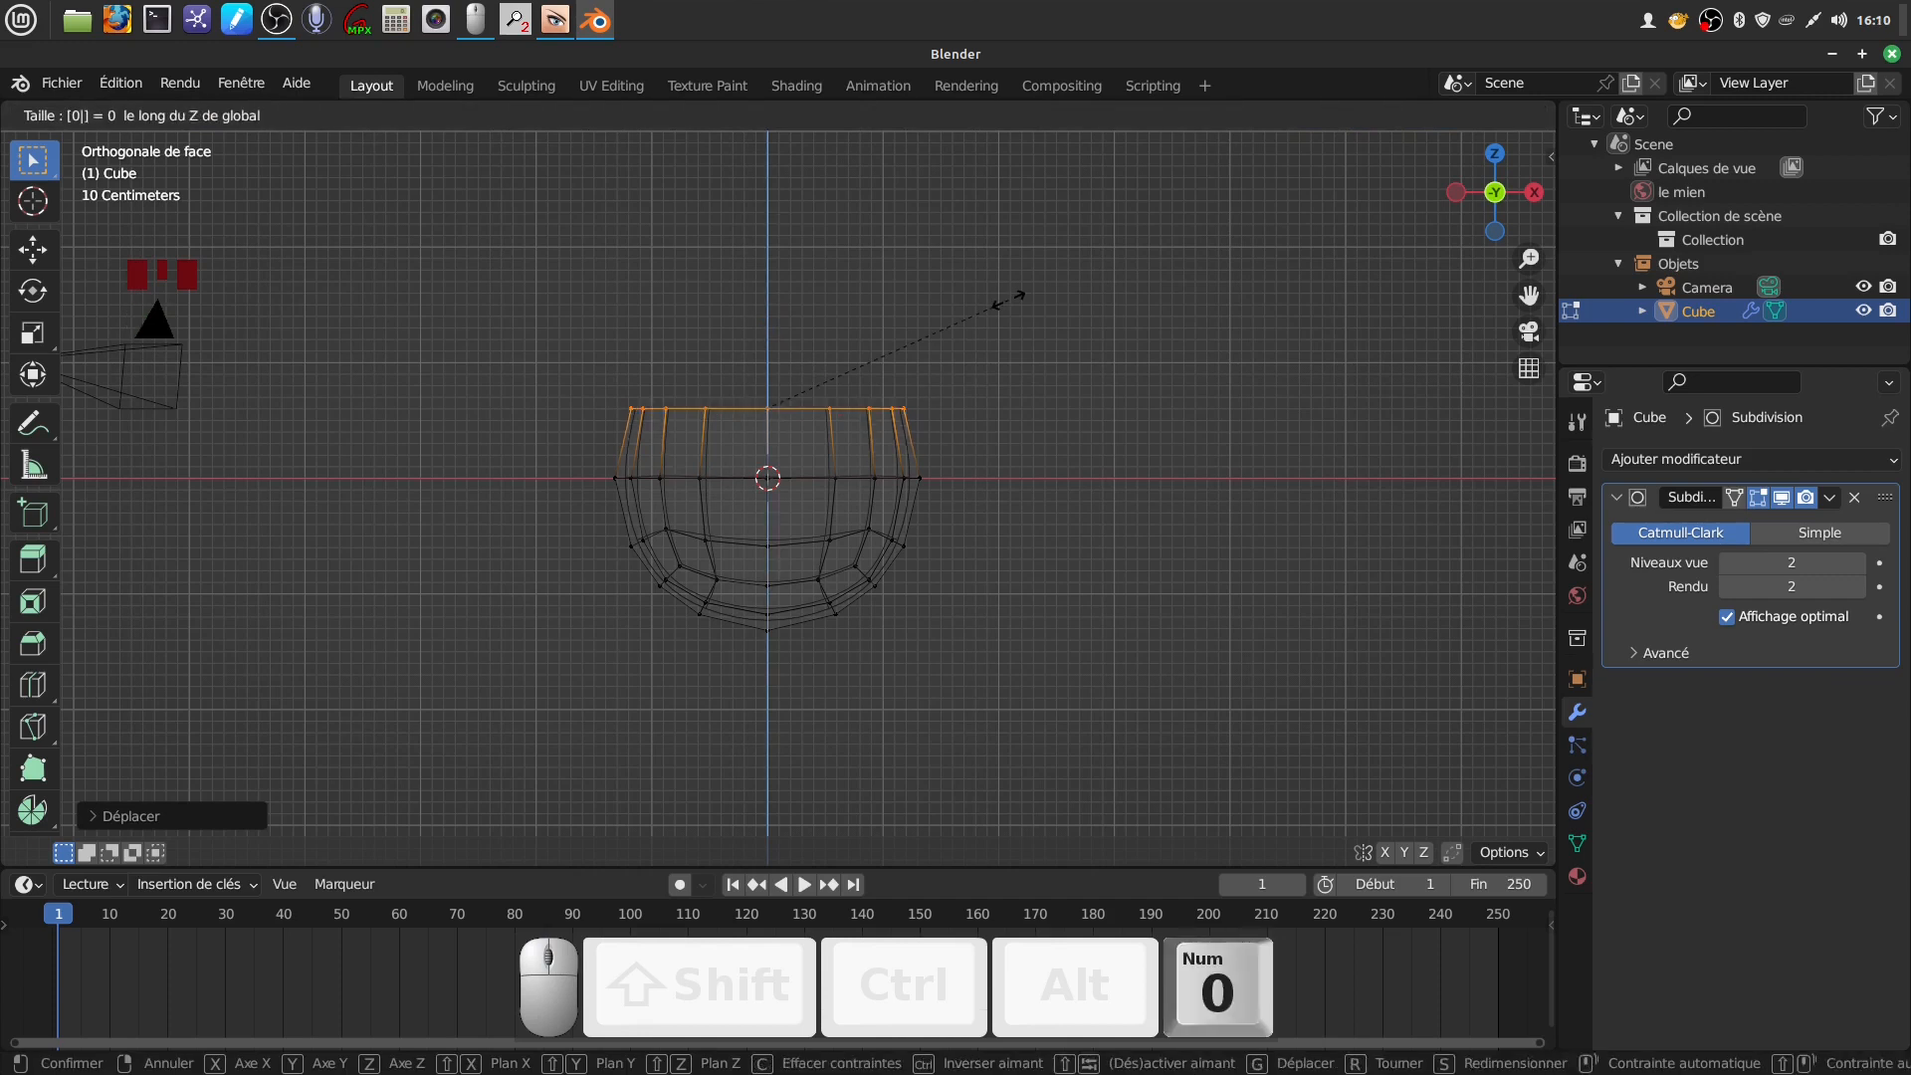
pyautogui.click(1008, 298)
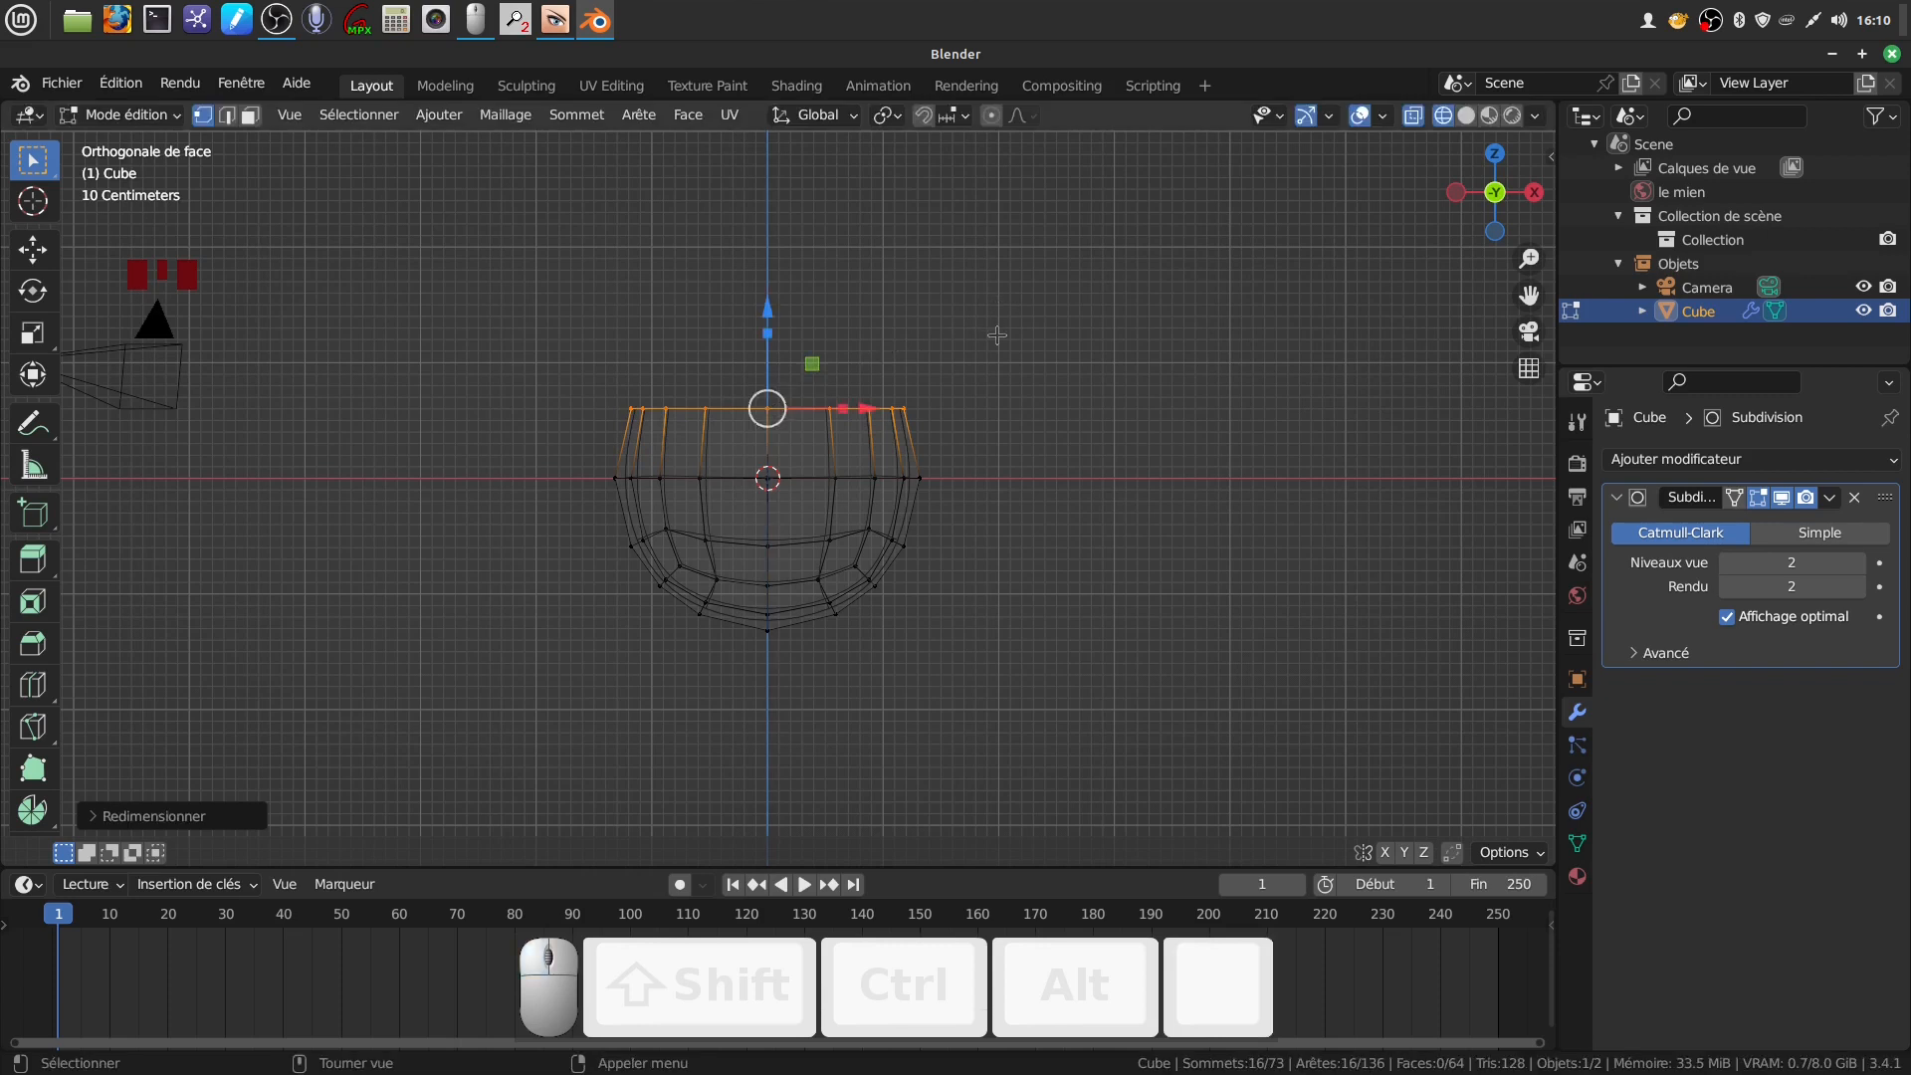
# Scale the flattened top edge loop inward to narrow the opening, and raise it a little along Z
pyautogui.scroll(2, 1008, 472)
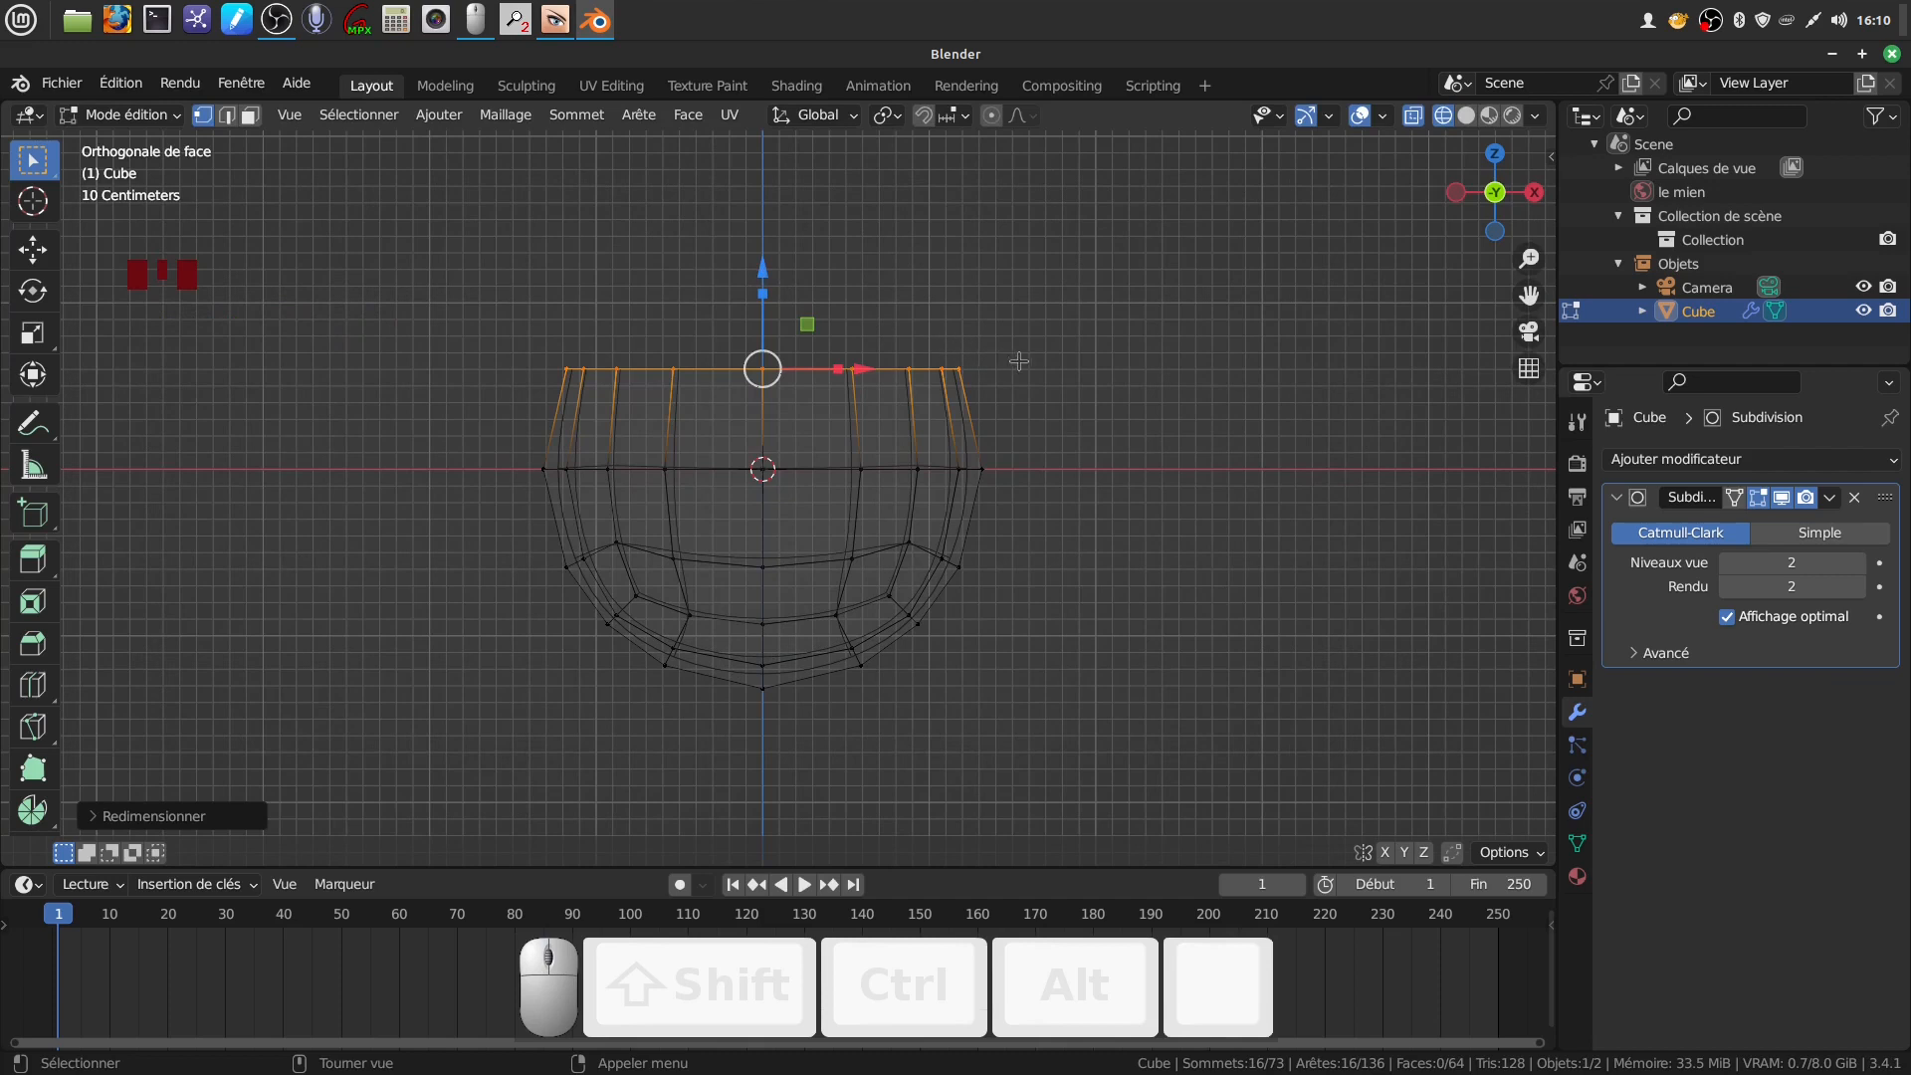
pyautogui.press('s')
pyautogui.click(872, 300)
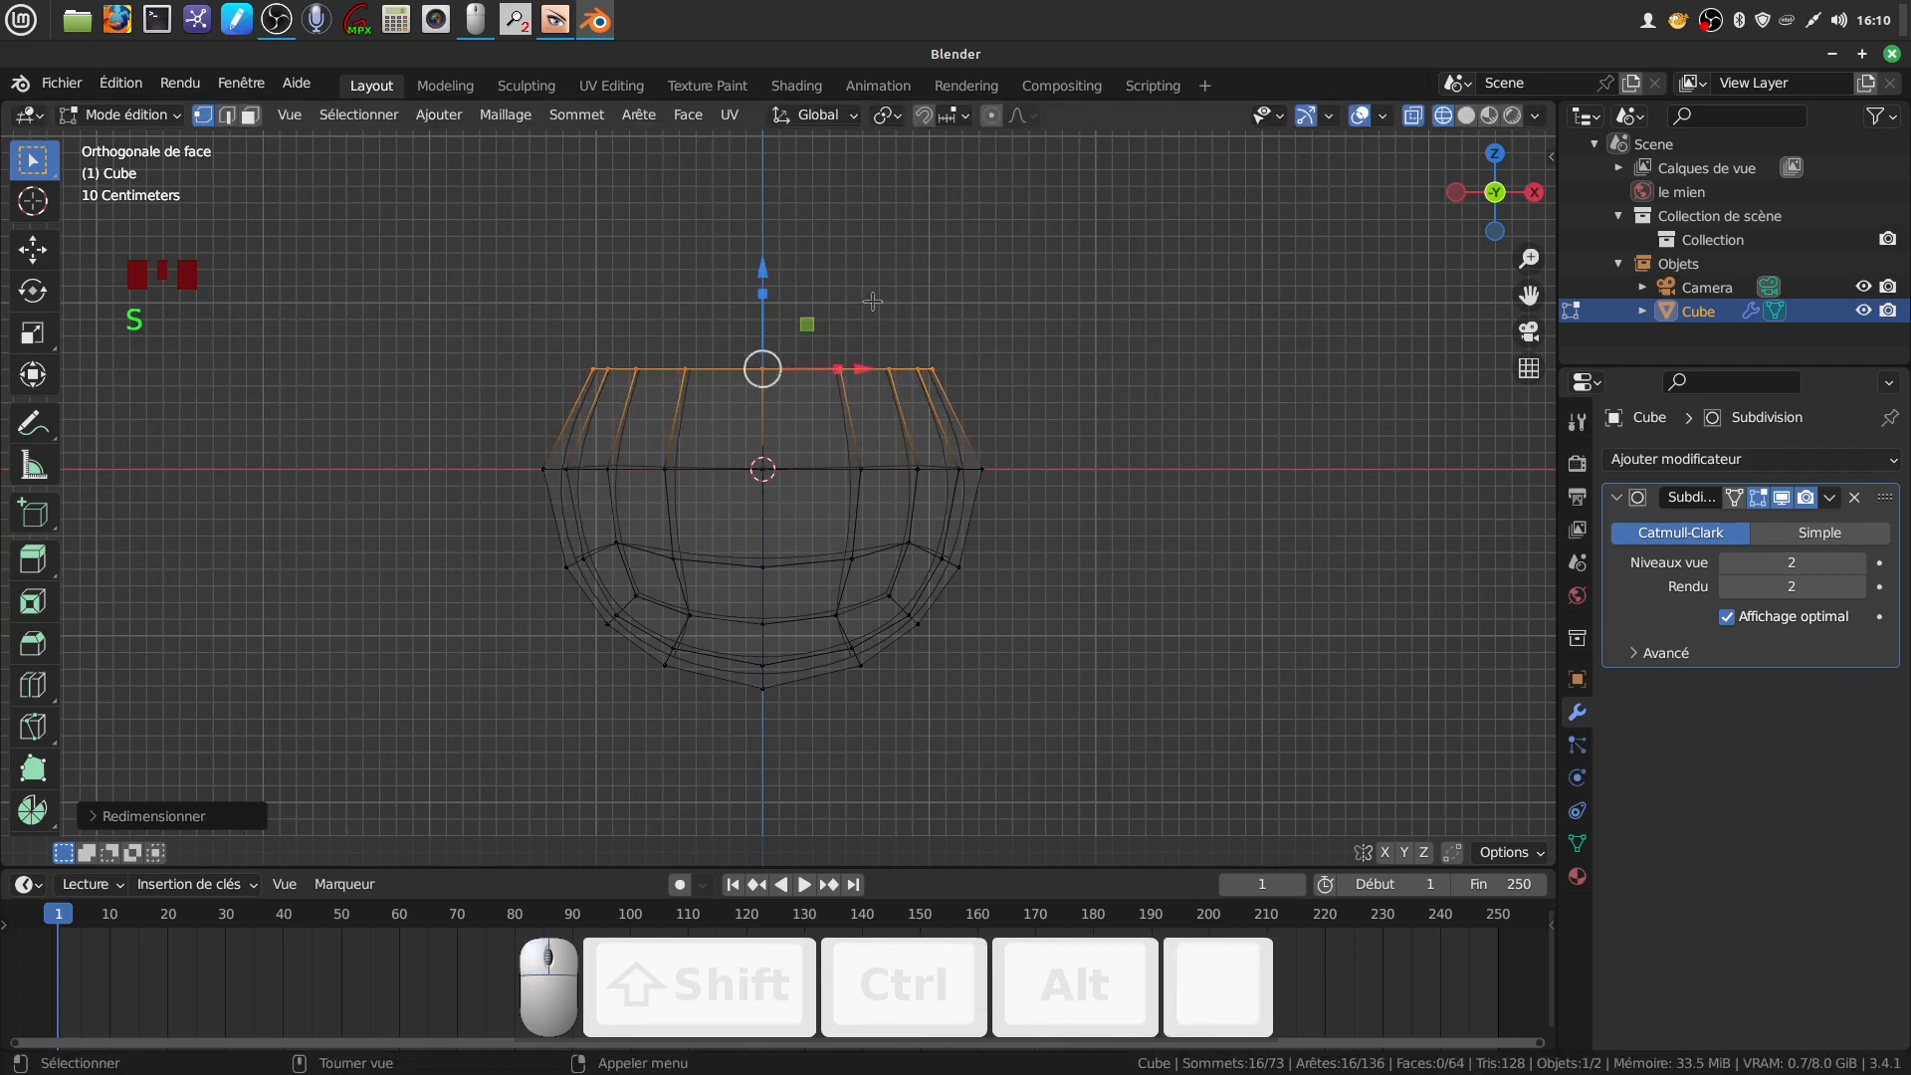
pyautogui.moveTo(764, 268); pyautogui.dragTo(762, 239)
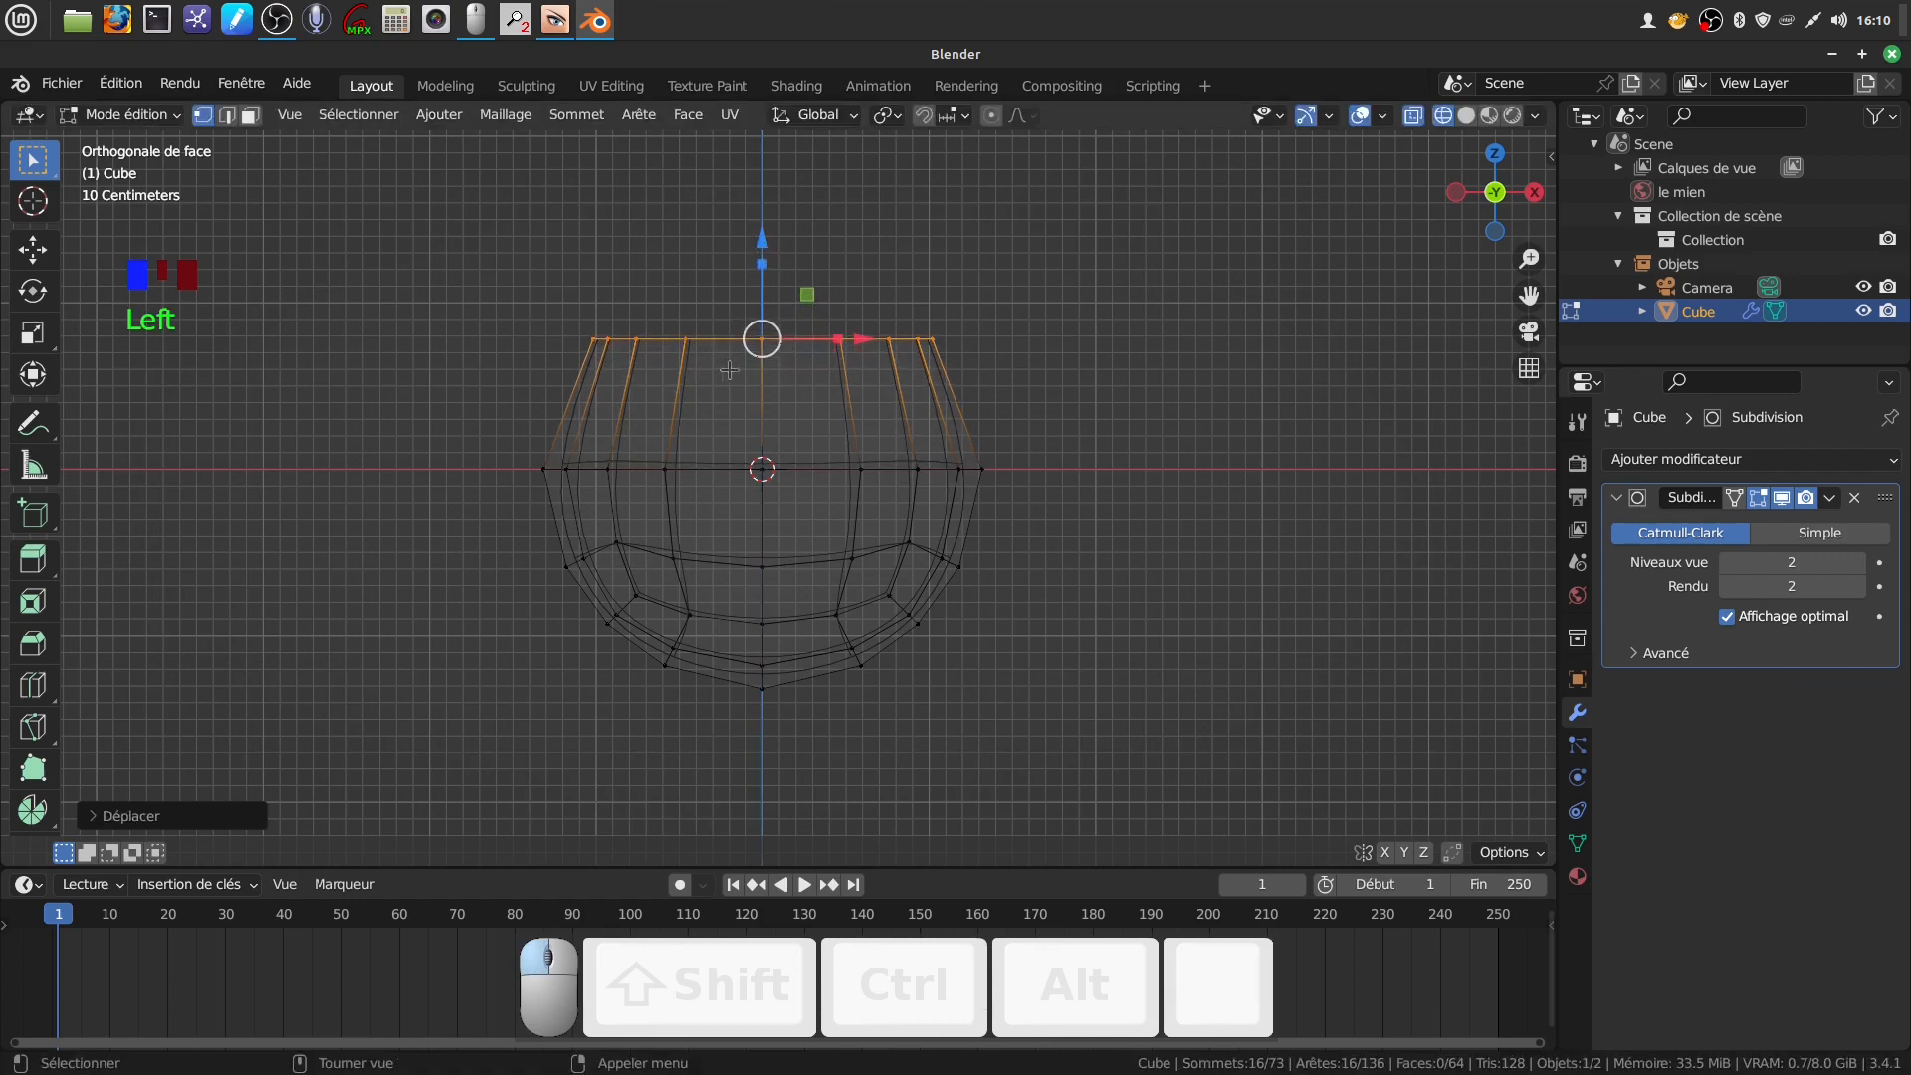
# Insert a centred loop cut between the top edge and the widest ring, and scale it slightly outward to round the shoulder
pyautogui.hotkey('ctrl', 'r')
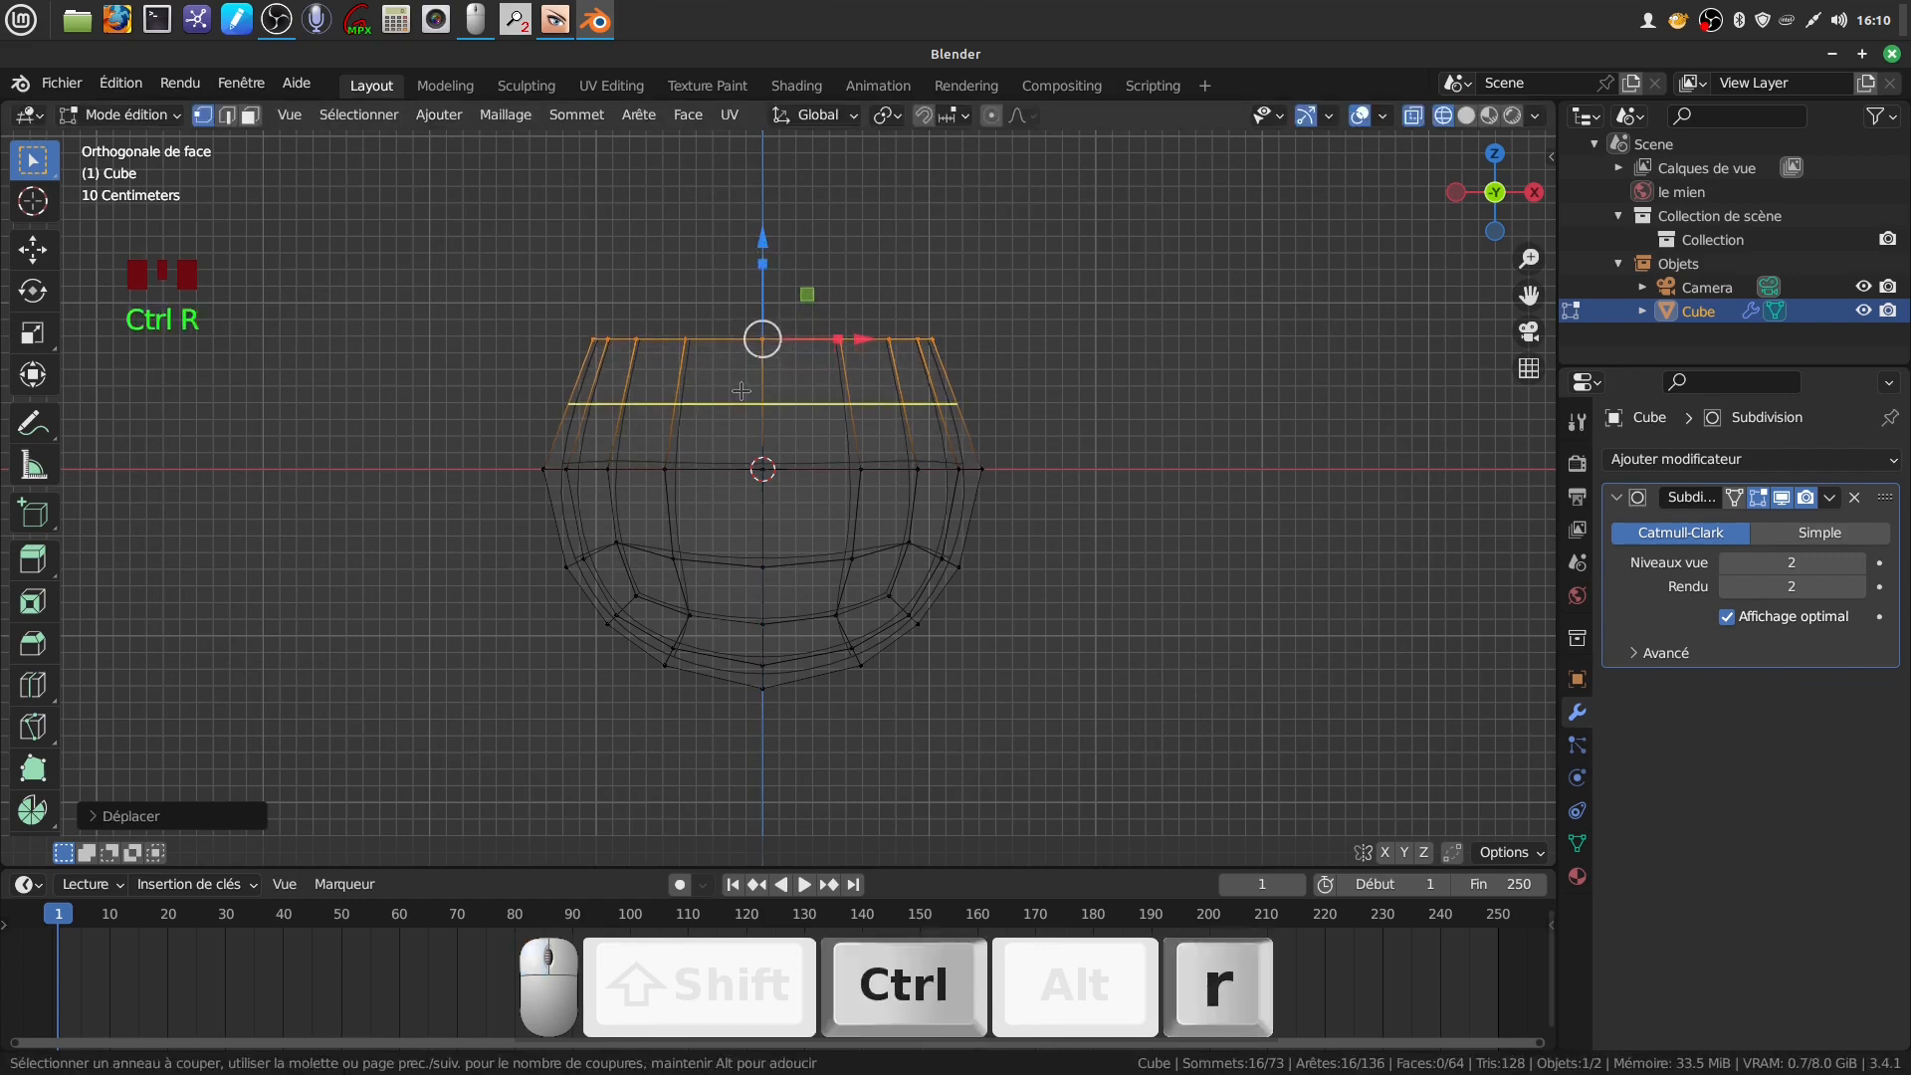
pyautogui.click(741, 391)
pyautogui.click(741, 391)
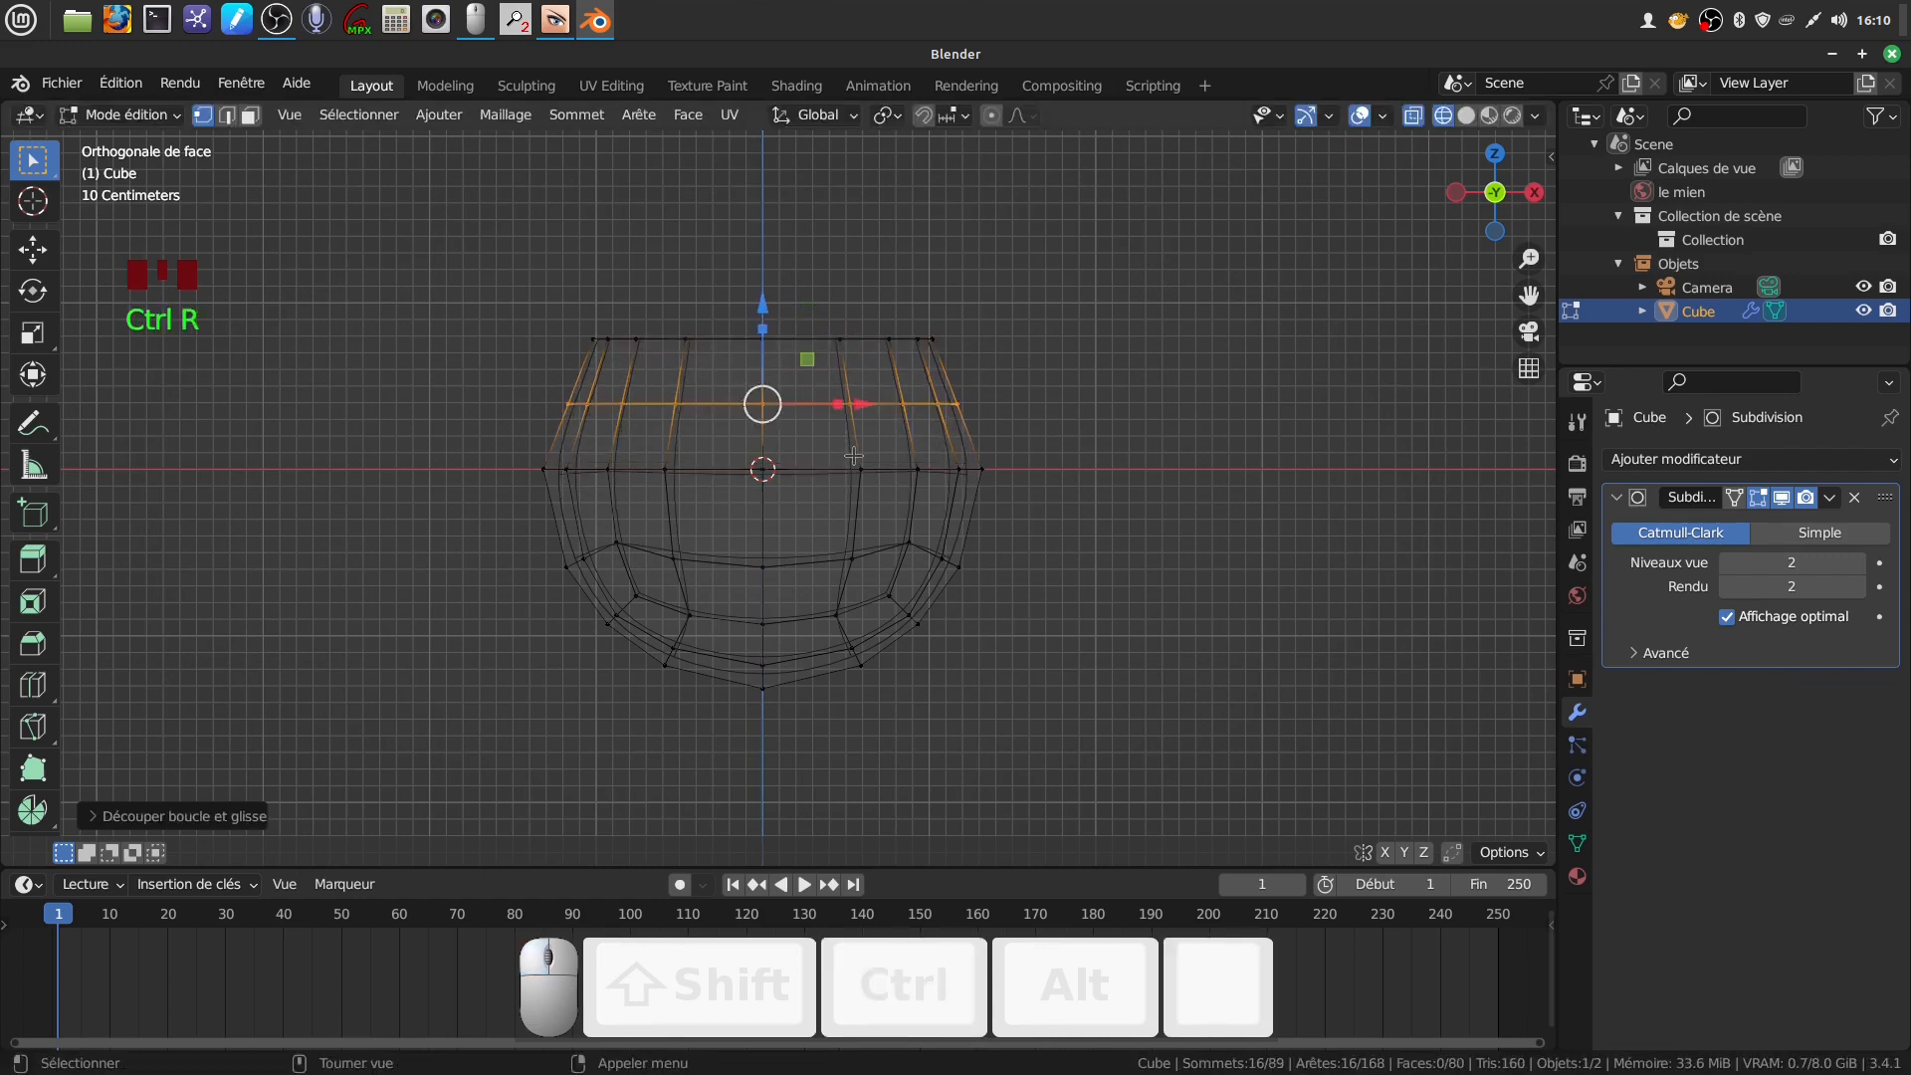
pyautogui.press('s')
pyautogui.click(918, 354)
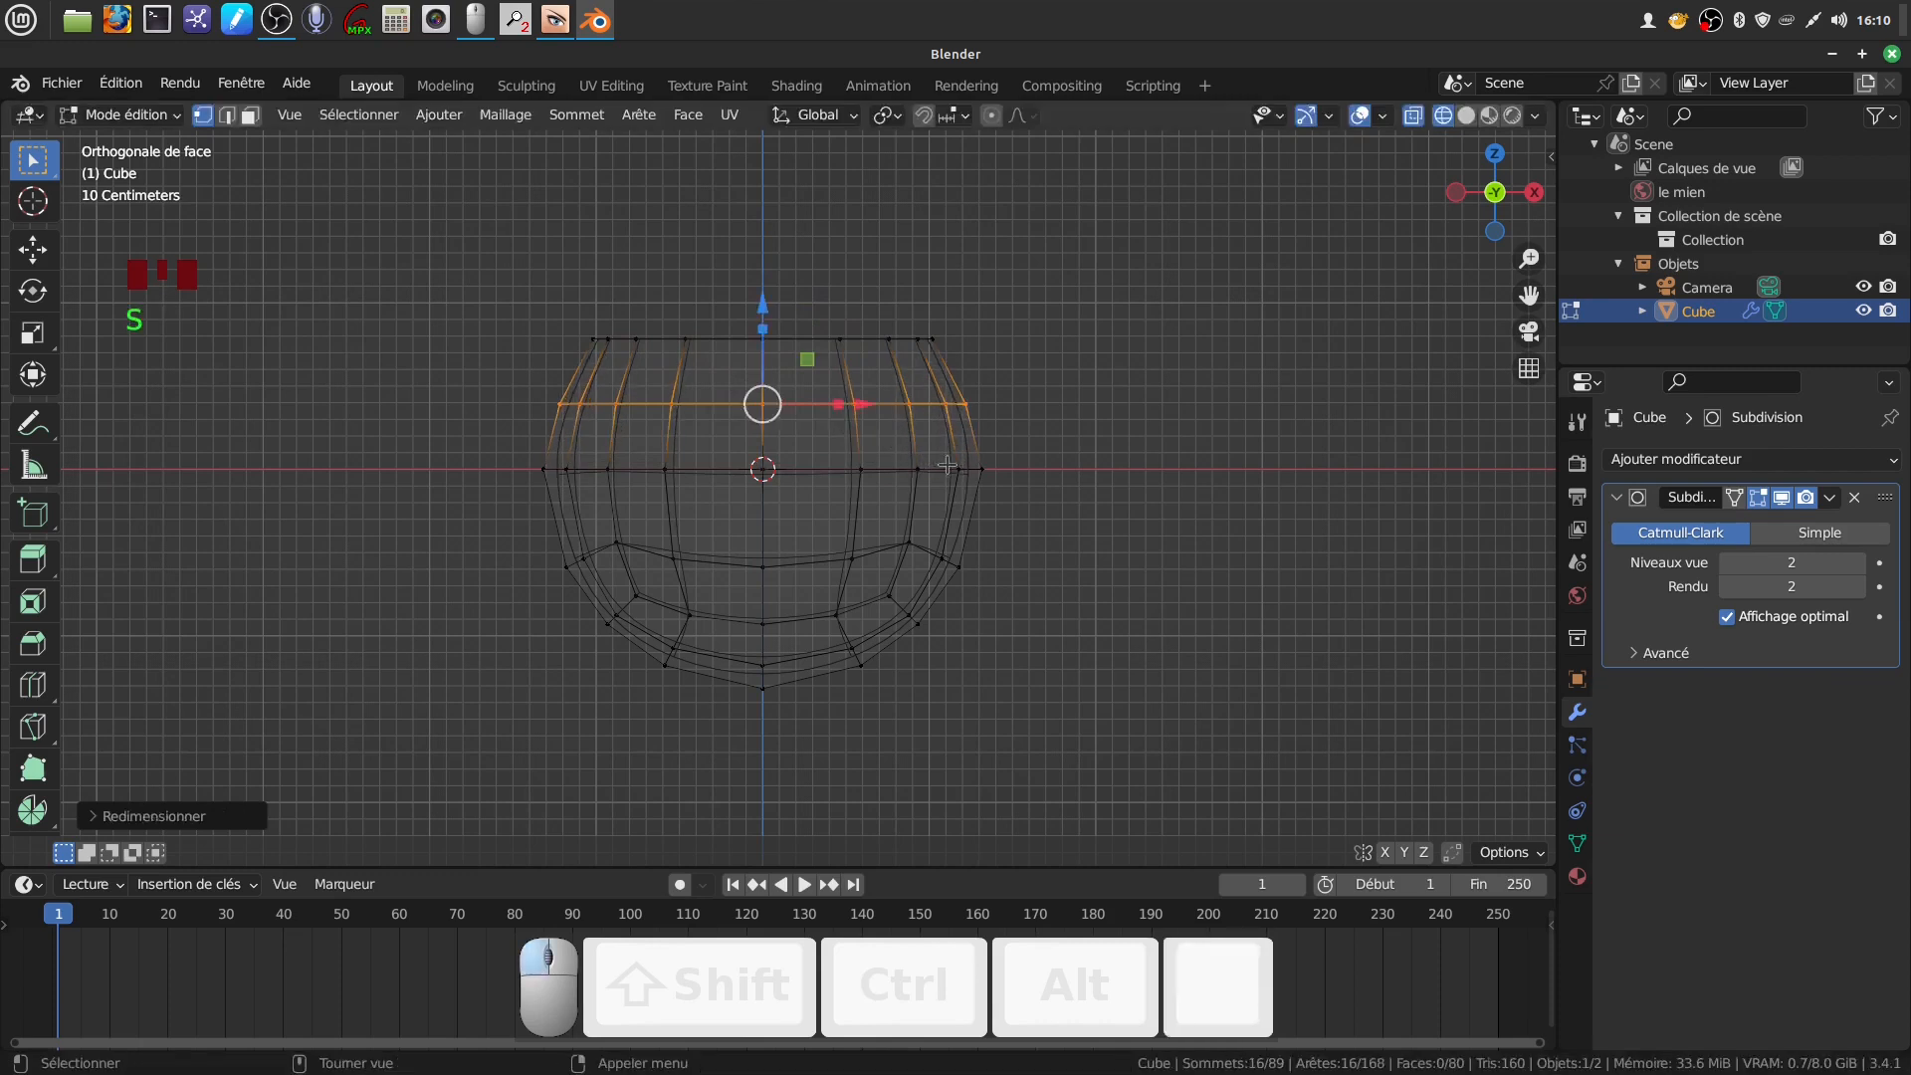
# Select the top edge loop and, back in solid display, extrude it a short distance upward to form a neck
pyautogui.keyDown('alt'); pyautogui.click(824, 339); pyautogui.keyUp('alt')
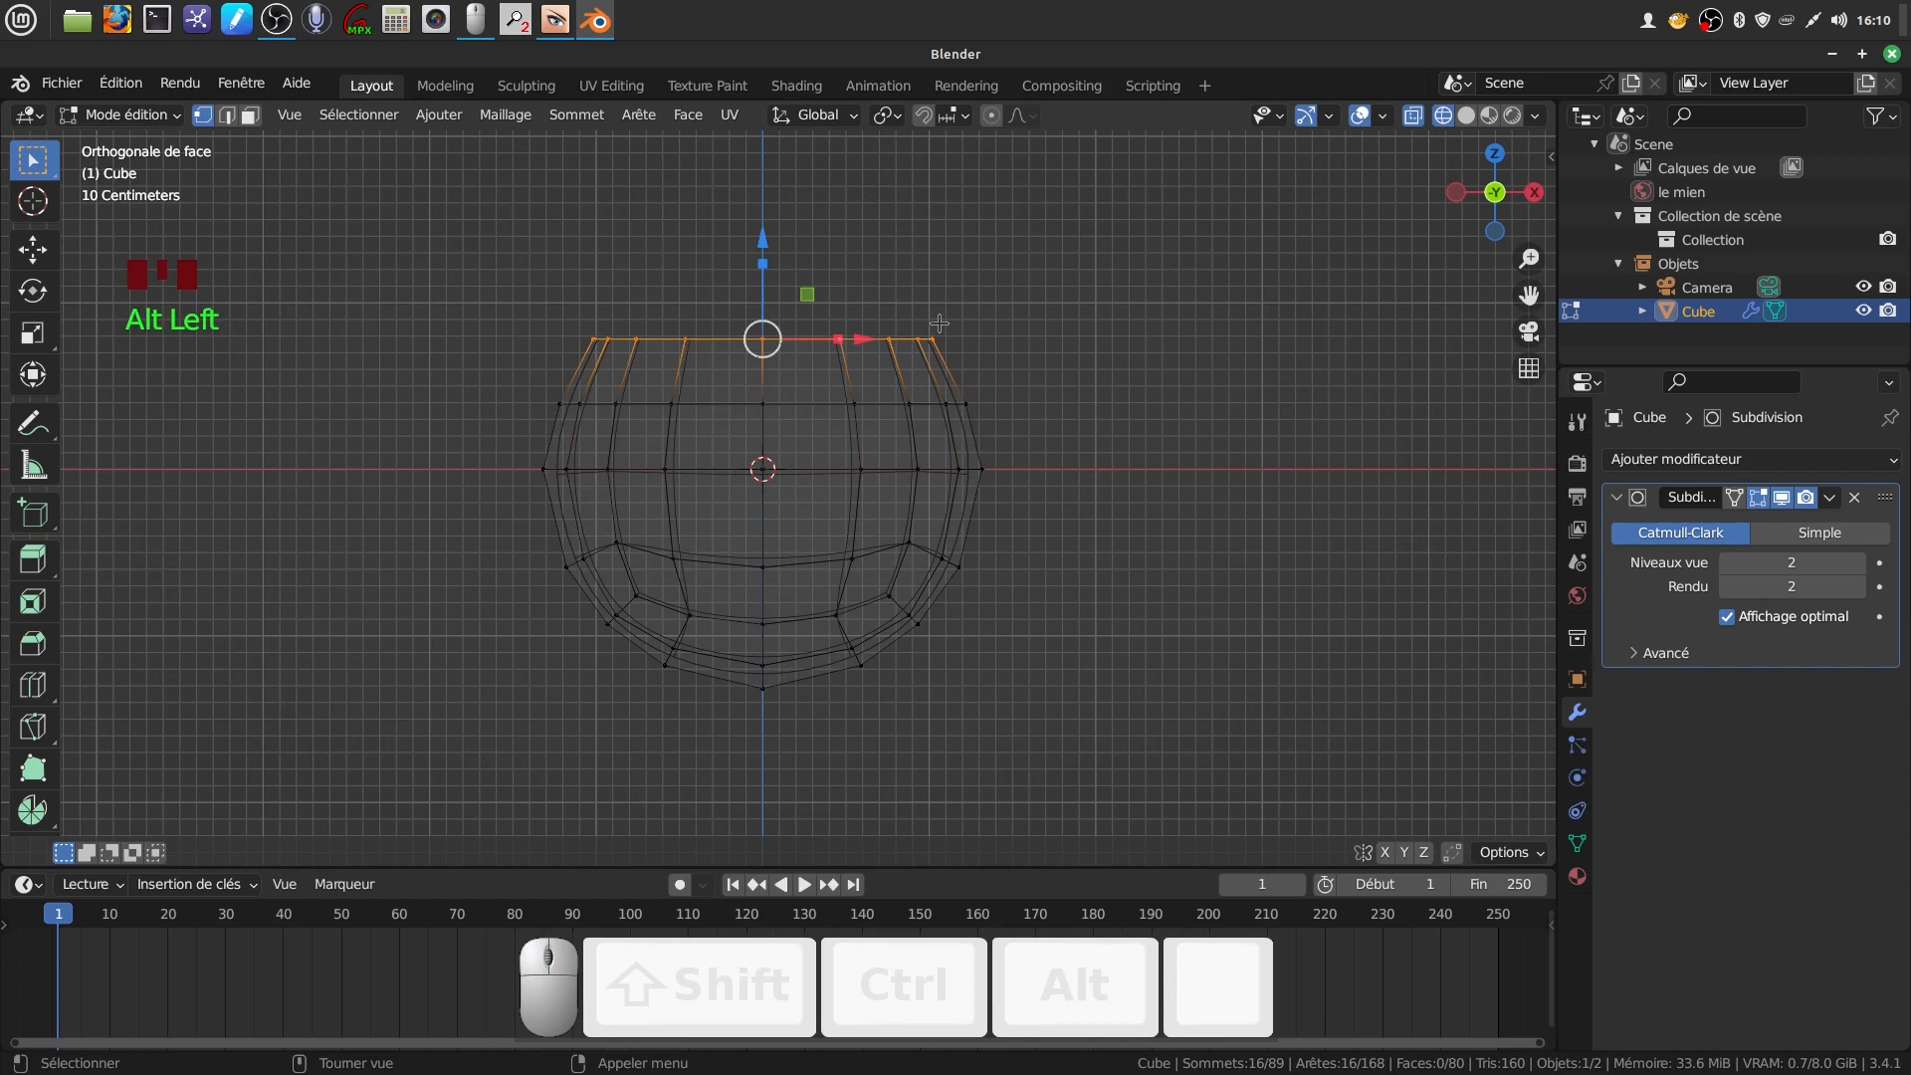
pyautogui.scroll(-2, 1096, 418)
pyautogui.press('z')
pyautogui.scroll(1, 1017, 465)
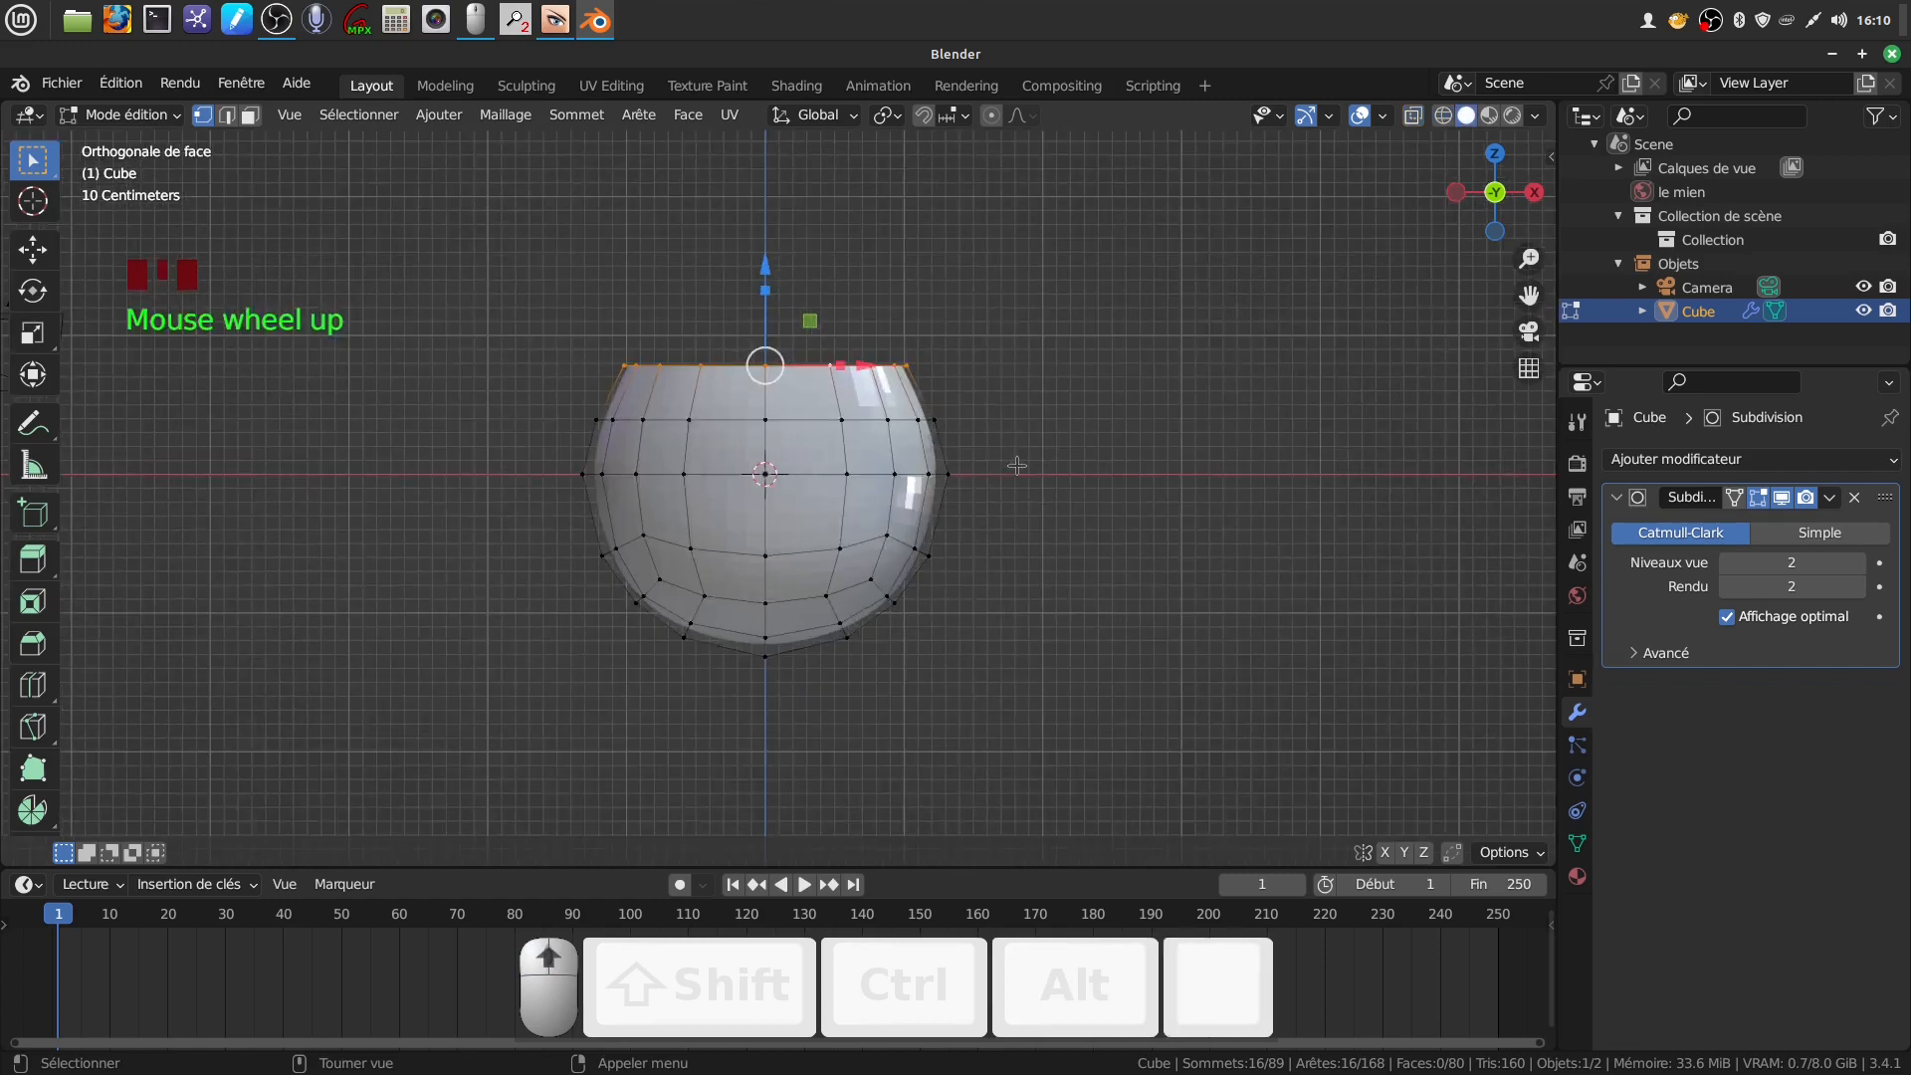
pyautogui.press('e')
pyautogui.click(1014, 446)
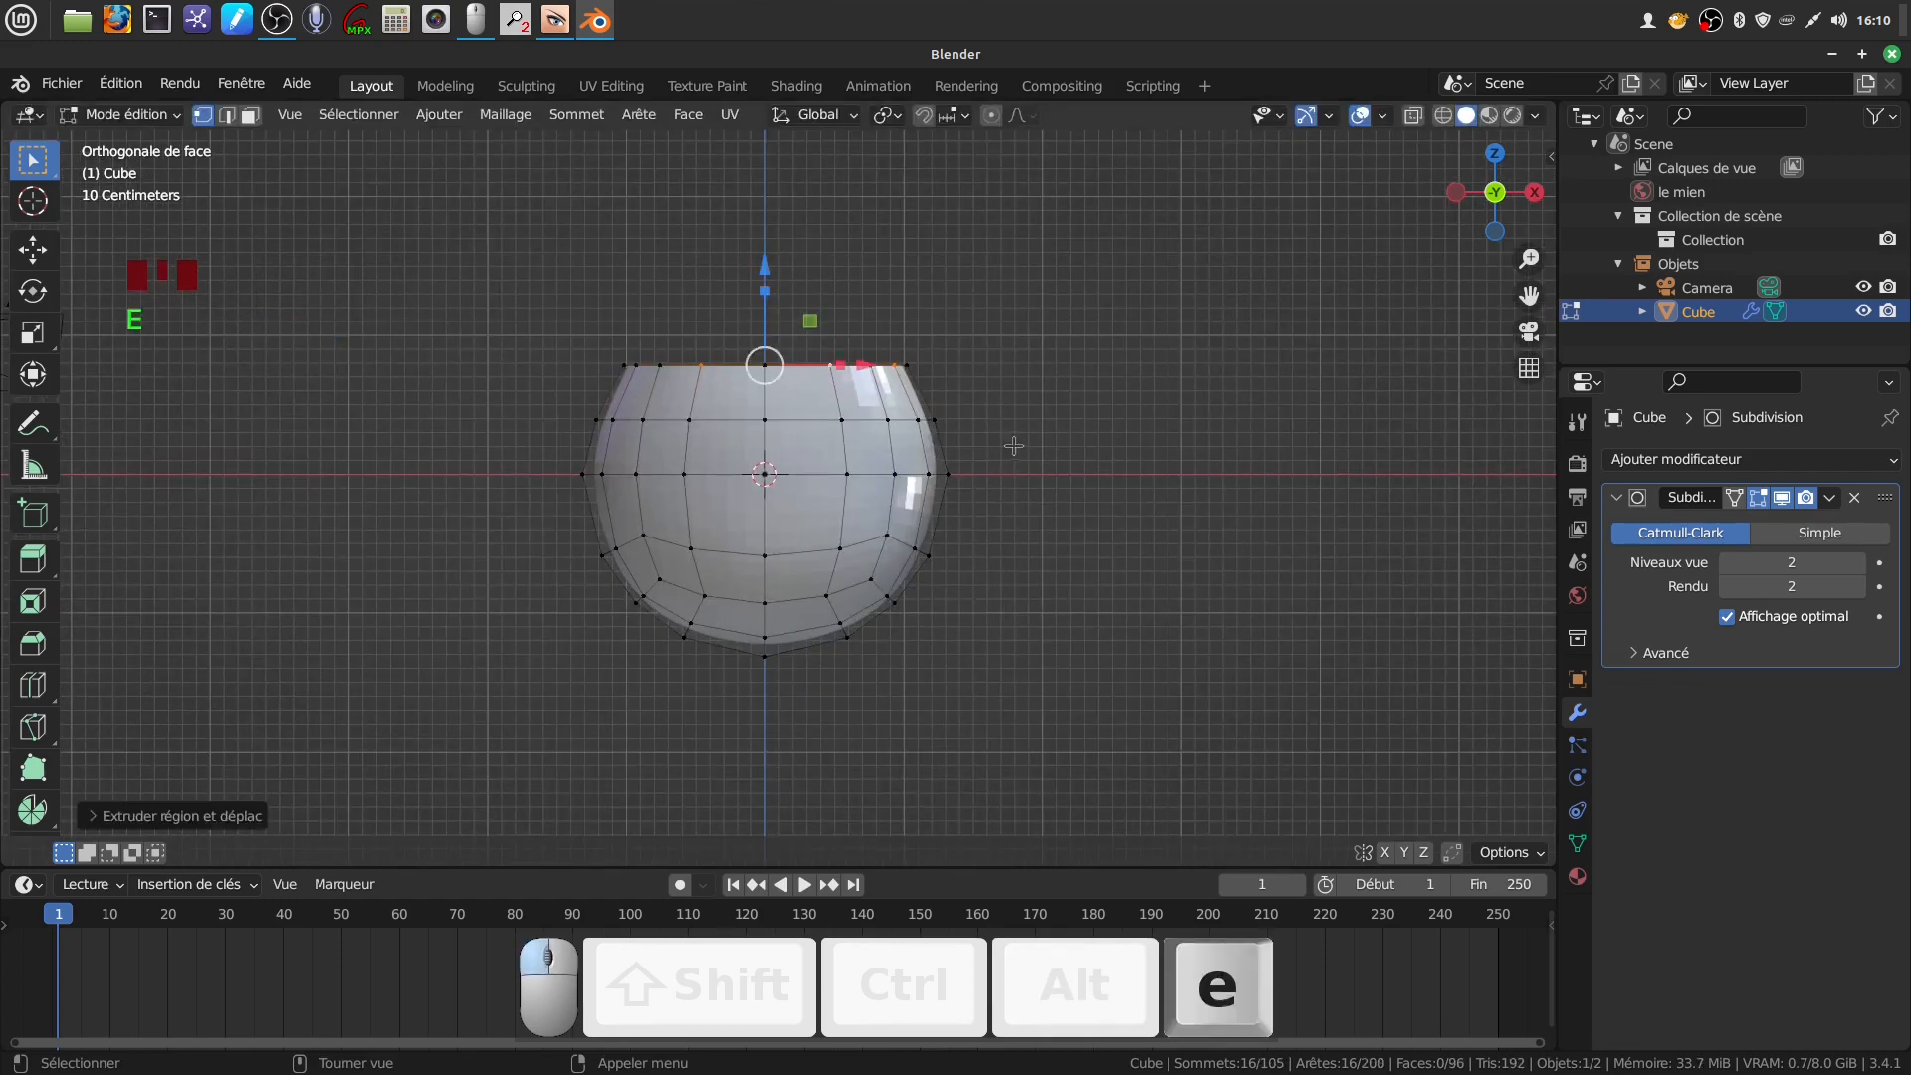
pyautogui.moveTo(769, 266); pyautogui.dragTo(768, 250)
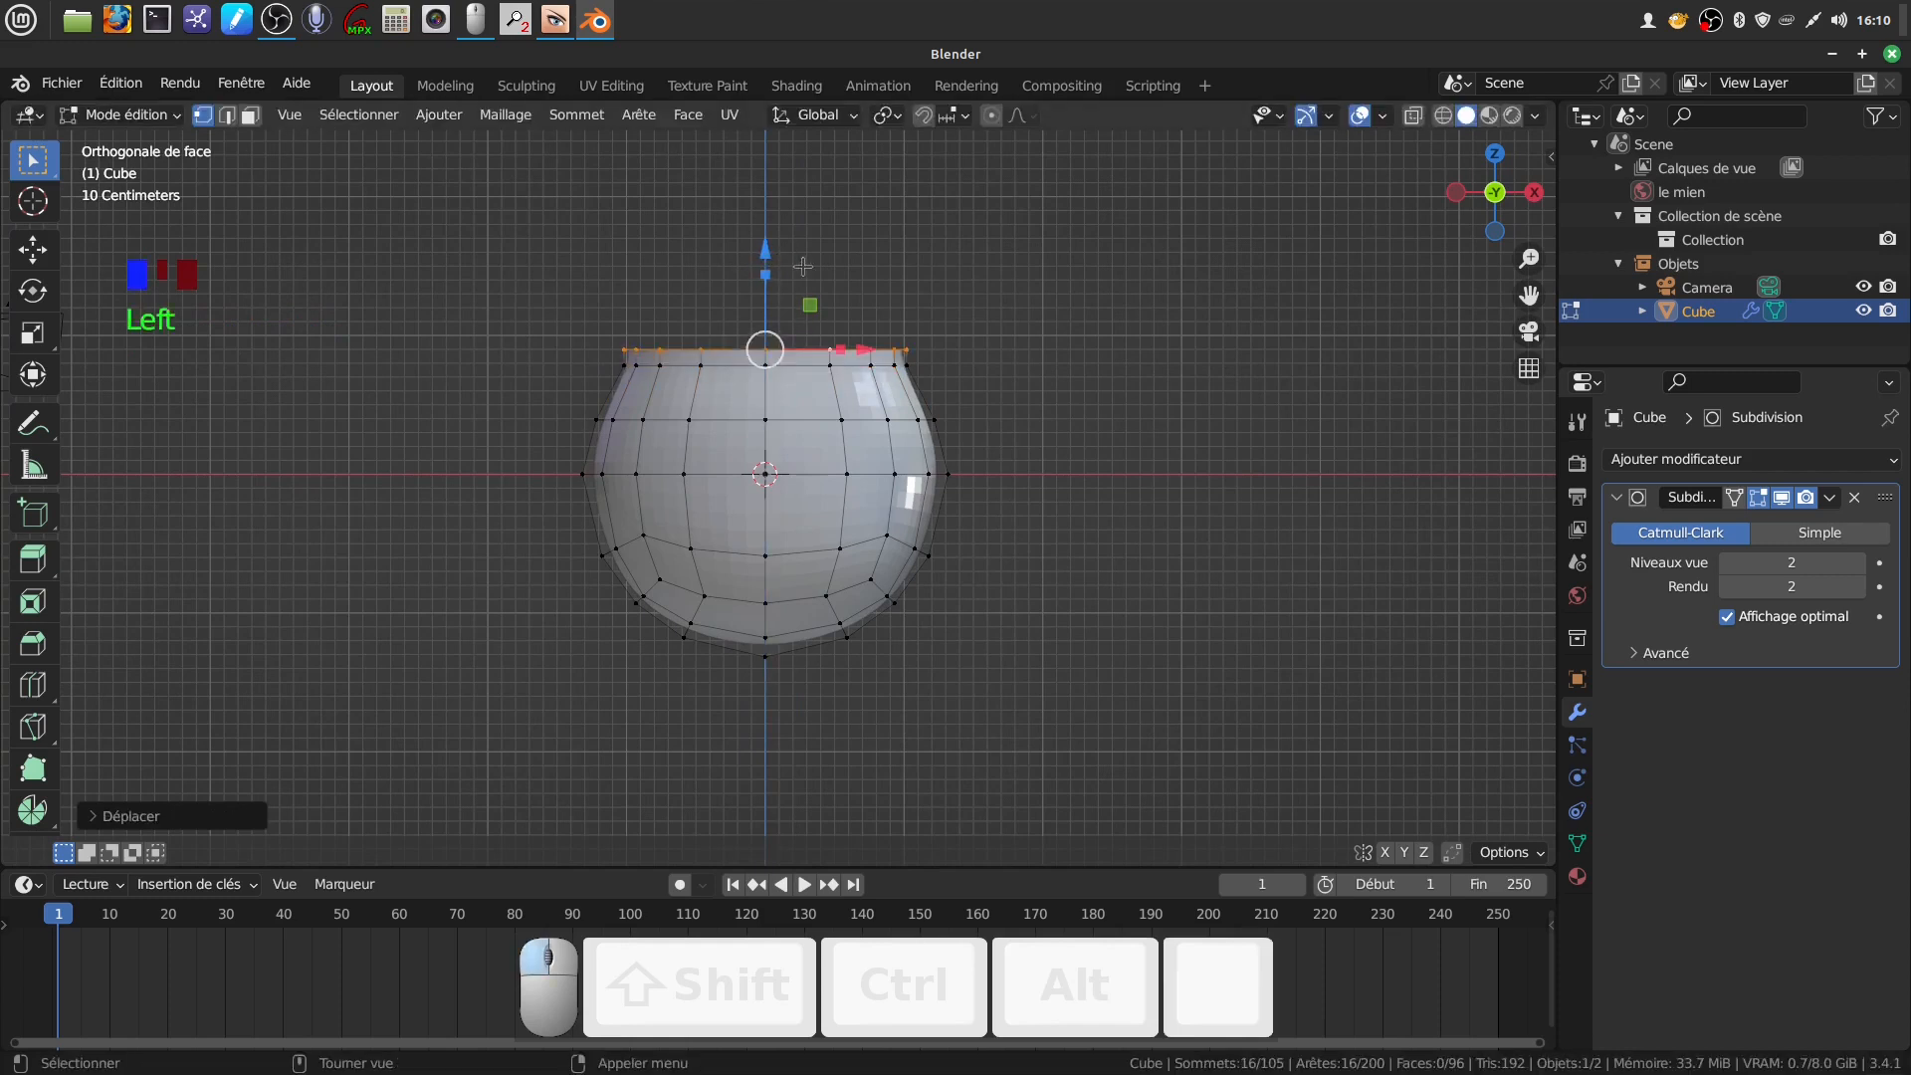
# Extrude the neck's top edge outward at a scale of about 1.075, and extrude it again upward to form a collar
pyautogui.press('e')
pyautogui.press('s')
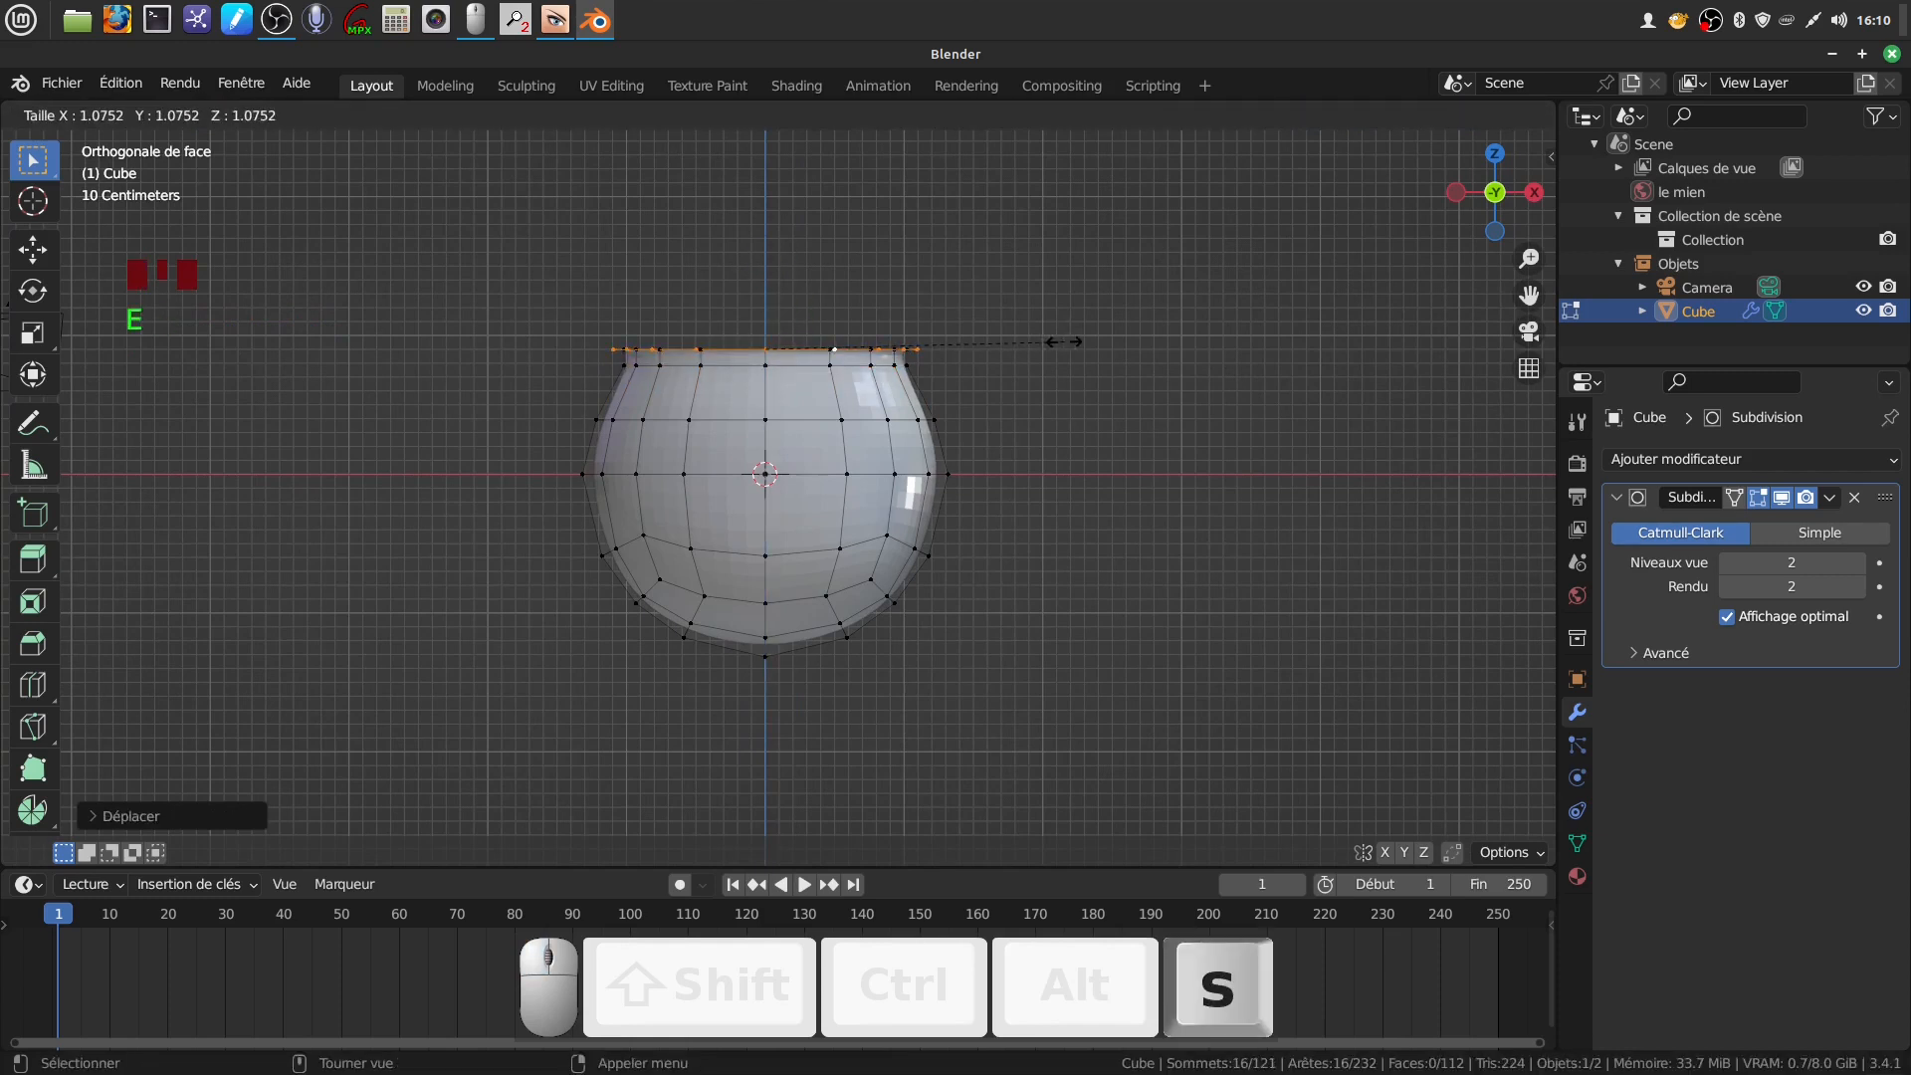
pyautogui.click(1060, 341)
pyautogui.press('e')
pyautogui.click(774, 199)
pyautogui.moveTo(761, 243); pyautogui.dragTo(762, 197)
# Extrude the collar's top edge inward at a scale of about 0.89 to form a flat rim
pyautogui.moveTo(976, 326); pyautogui.dragTo(982, 397, button='middle')
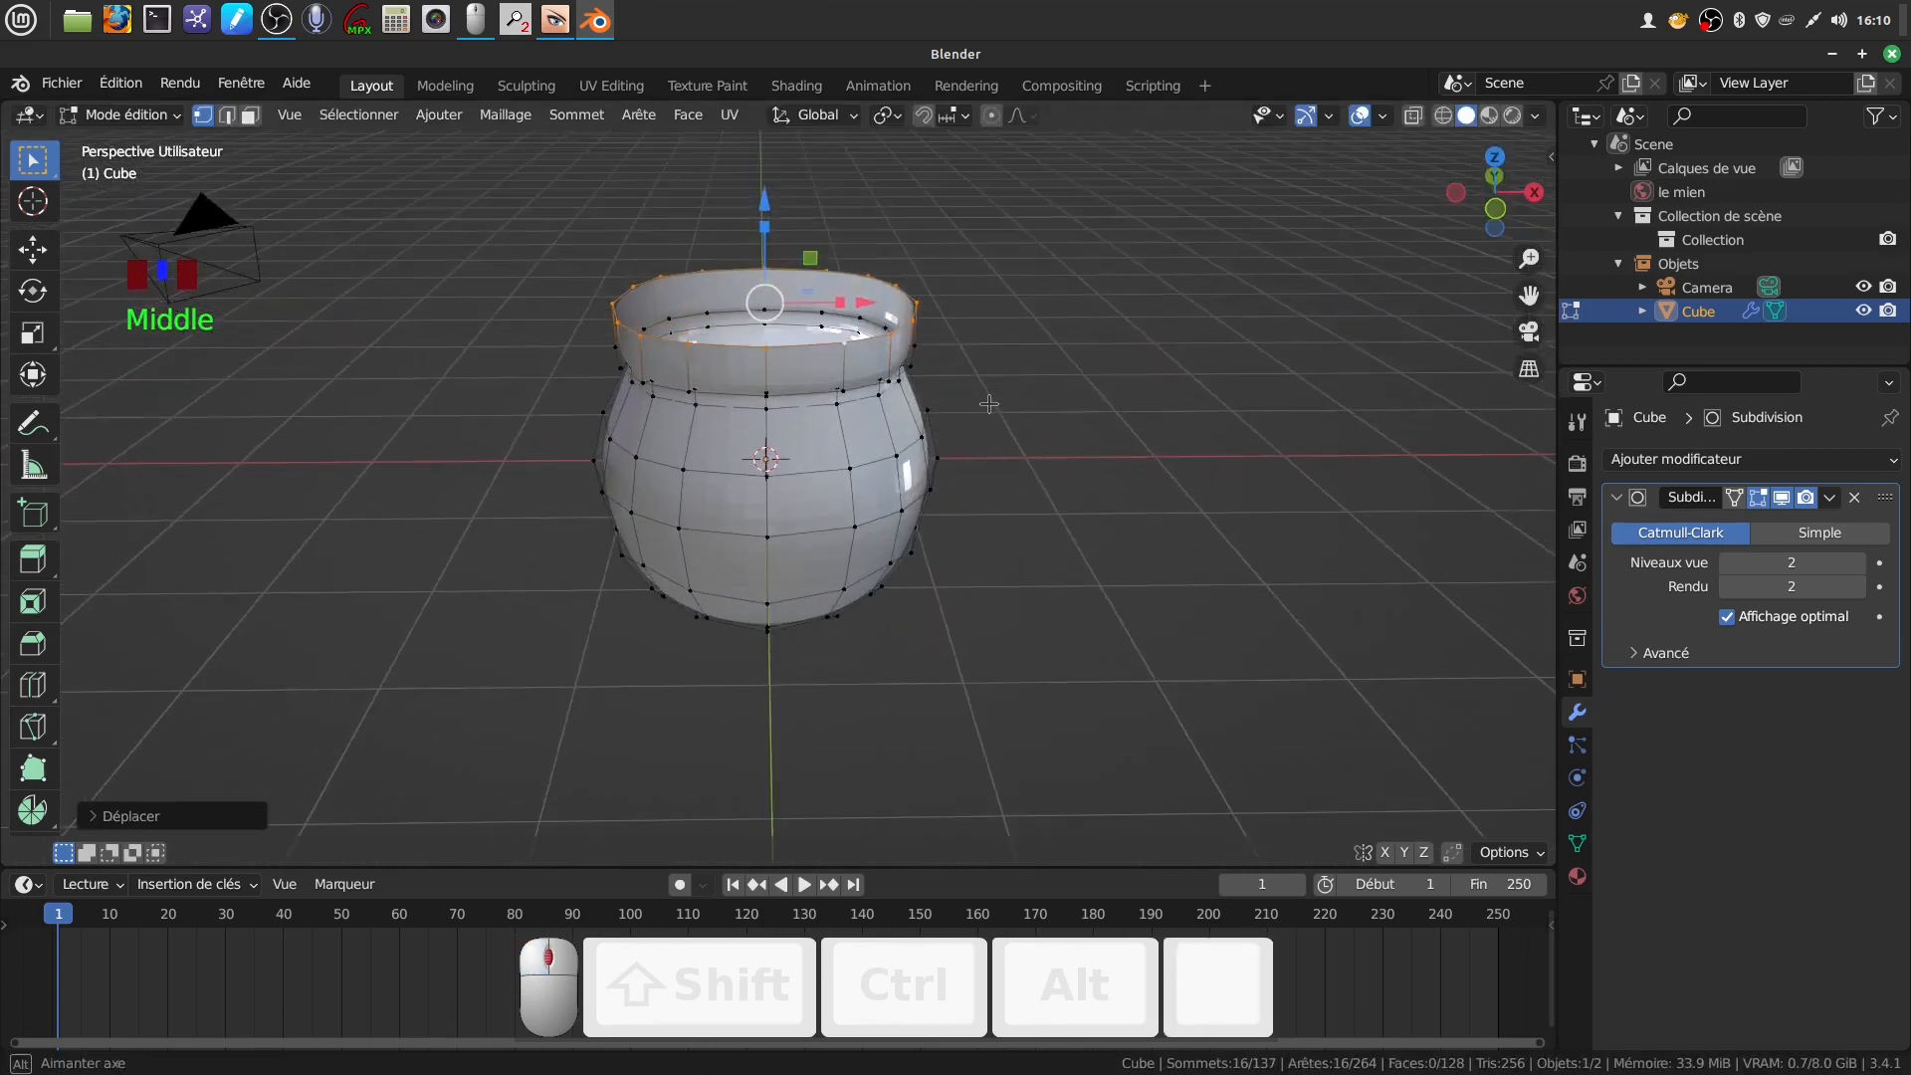
pyautogui.scroll(2, 981, 396)
pyautogui.press('e')
pyautogui.press('s')
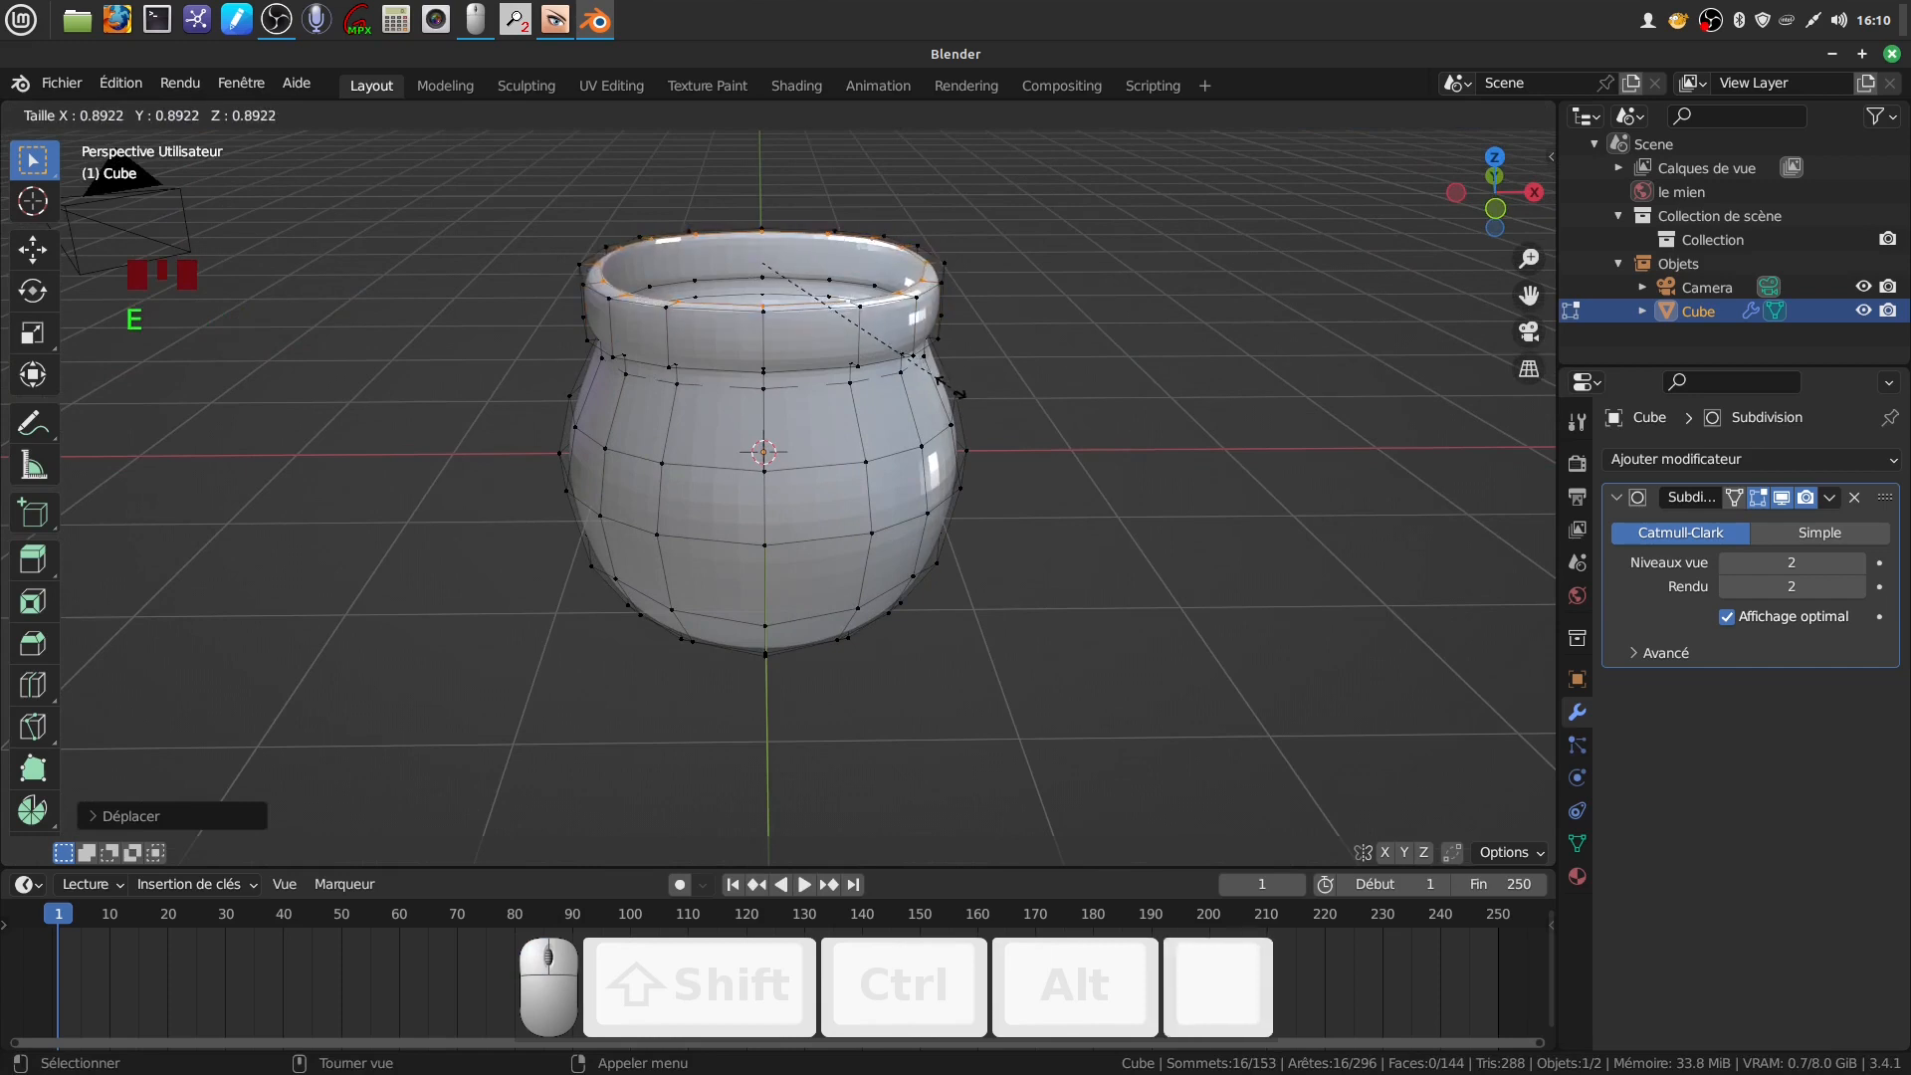
pyautogui.click(956, 386)
# Insert a loop cut around the collar and slide it up close to the top rim to sharpen the edge
pyautogui.moveTo(956, 386); pyautogui.dragTo(923, 461, button='middle')
pyautogui.scroll(2, 927, 332)
pyautogui.scroll(-2, 927, 332)
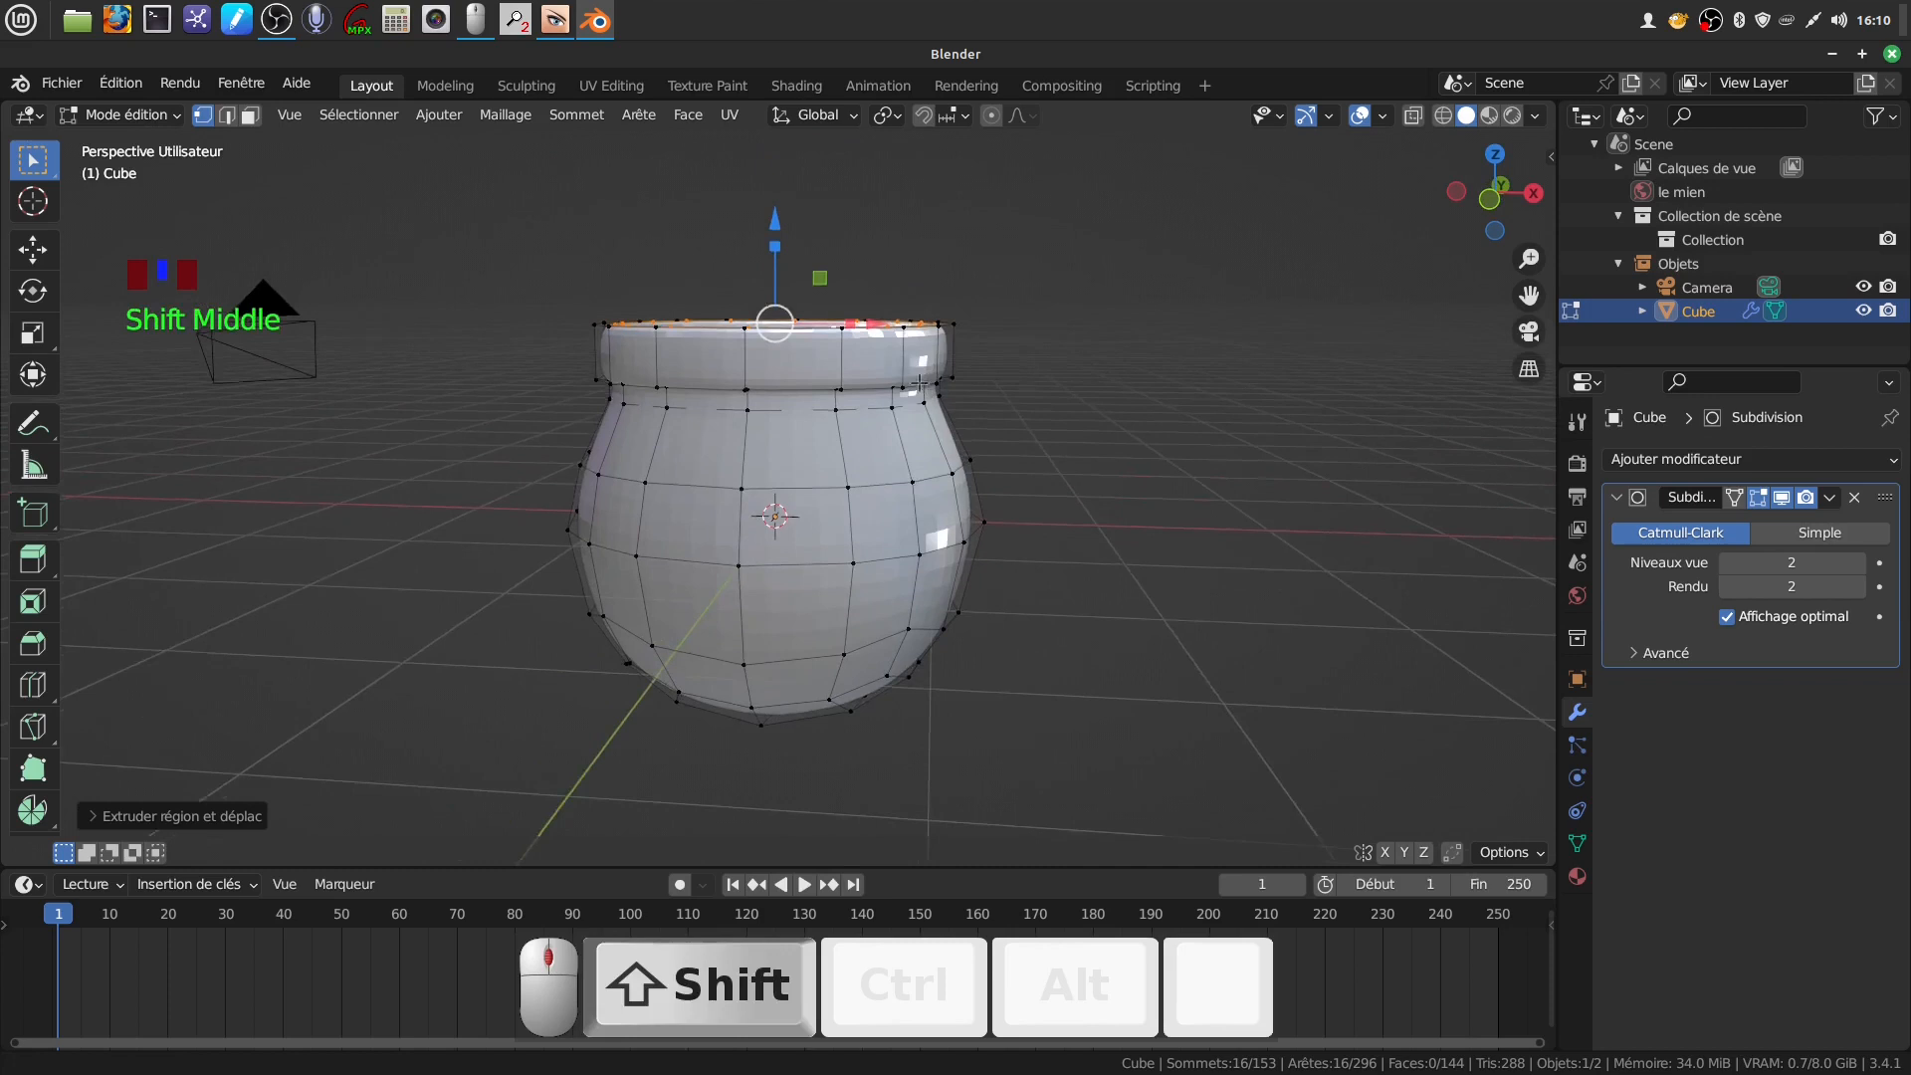
pyautogui.scroll(2, 924, 461)
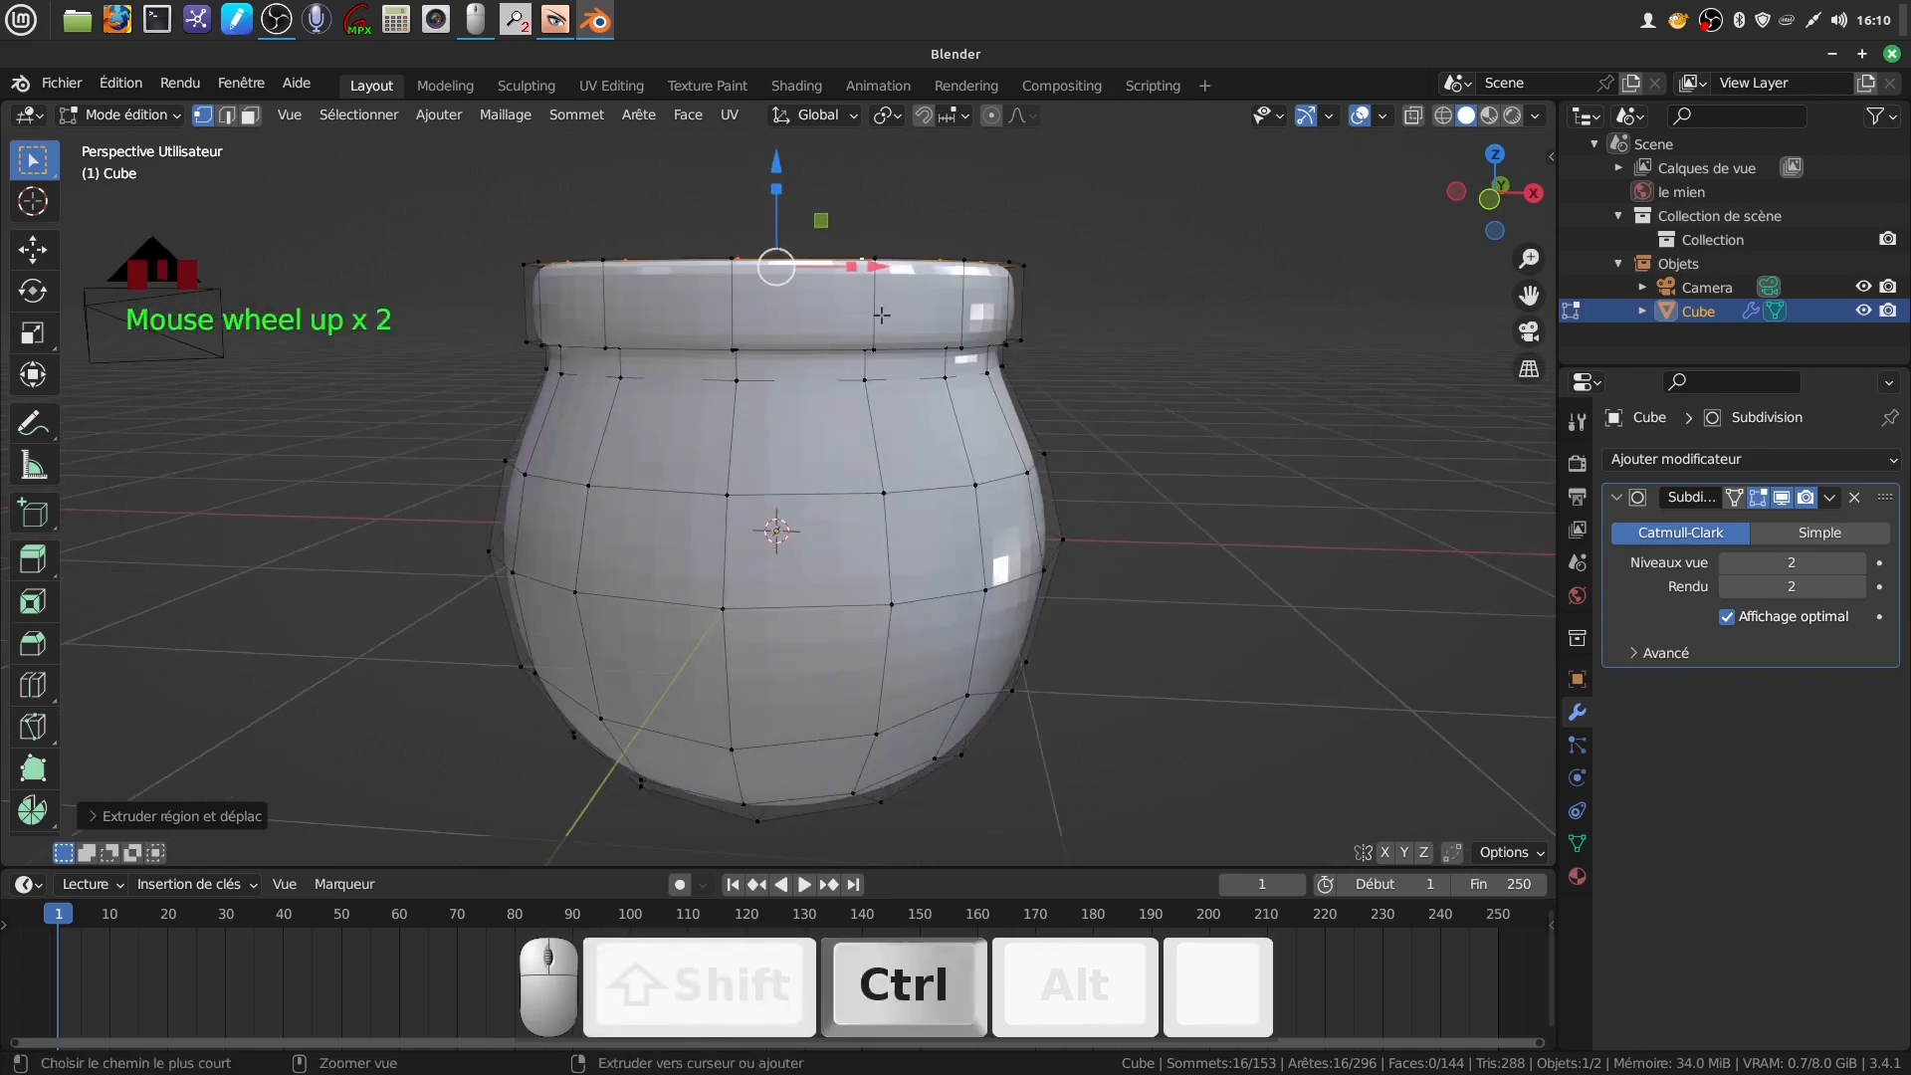
pyautogui.hotkey('ctrl', 'r')
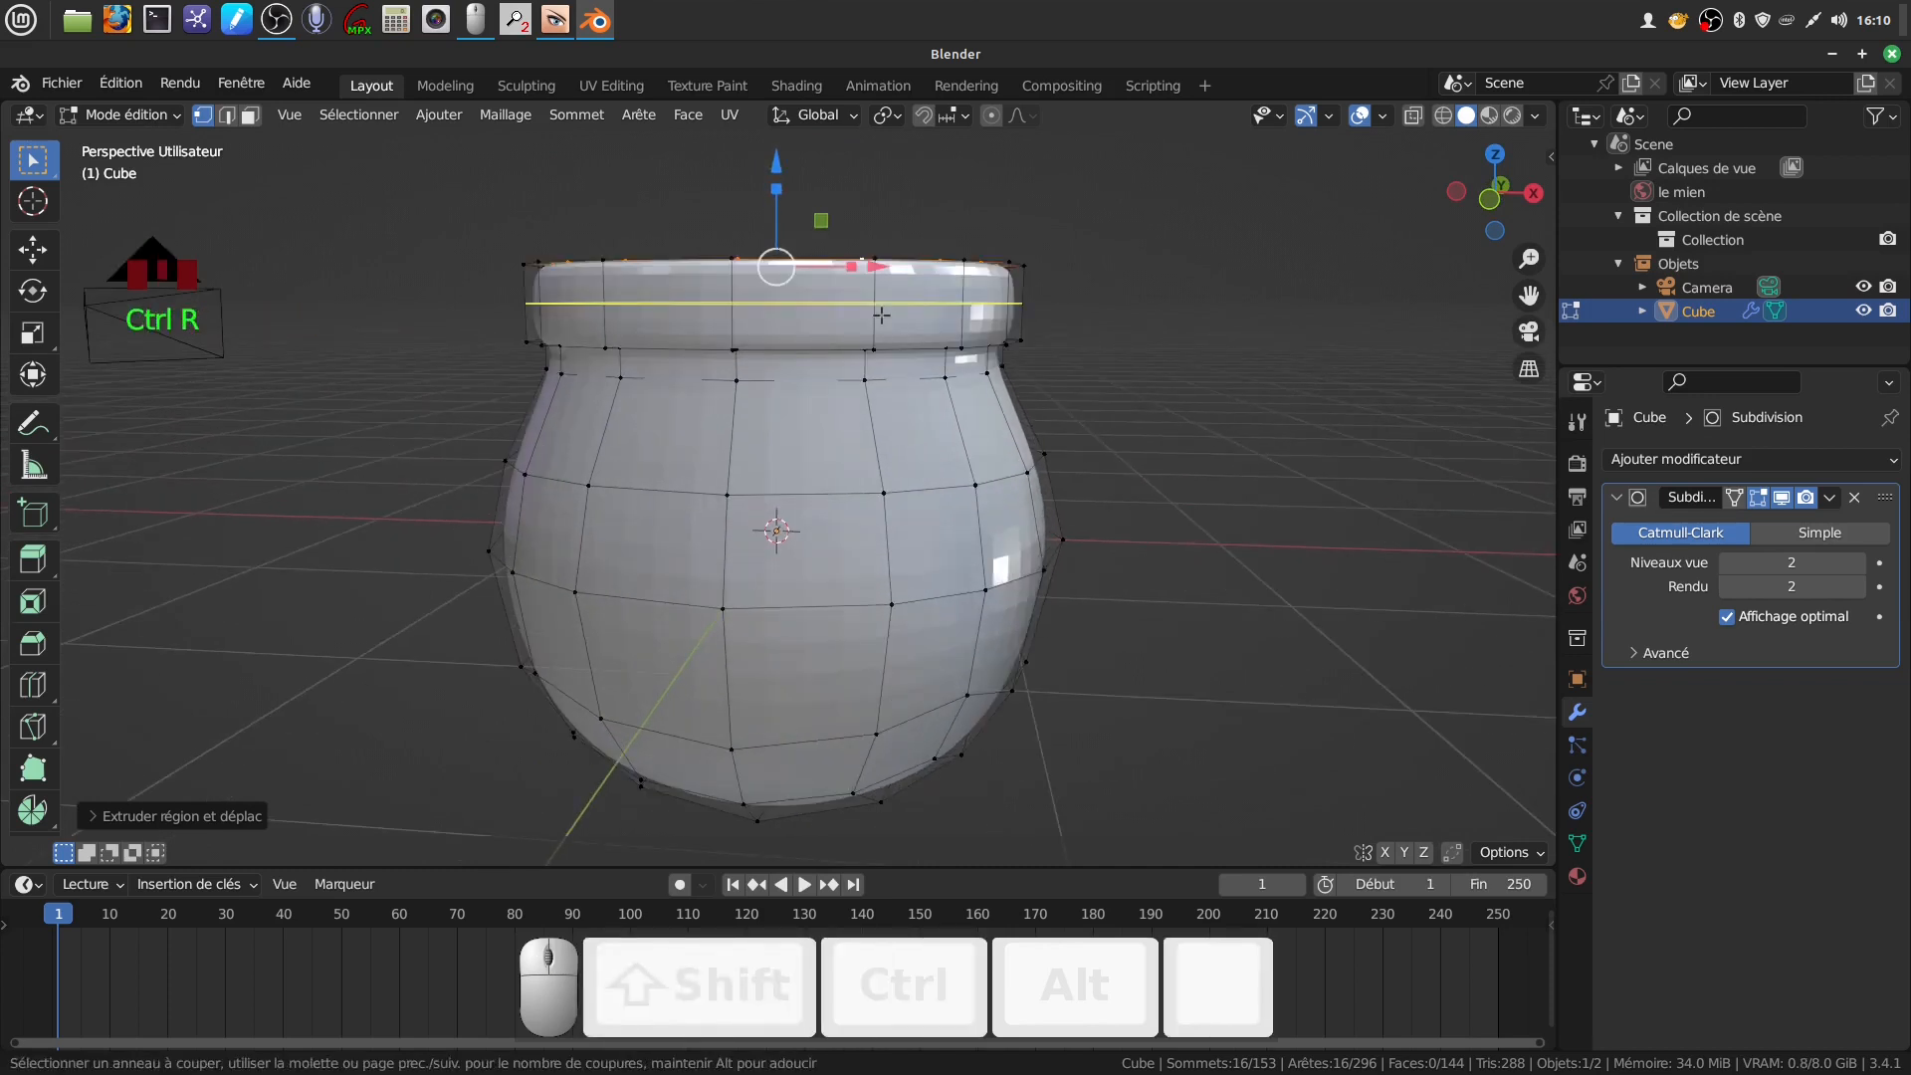
pyautogui.moveTo(882, 316)
pyautogui.mouseDown(button='middle')
pyautogui.moveTo(921, 379)
pyautogui.moveTo(883, 310)
pyautogui.mouseUp(button='middle')
pyautogui.hotkey('ctrl', 'r')
pyautogui.click(883, 311)
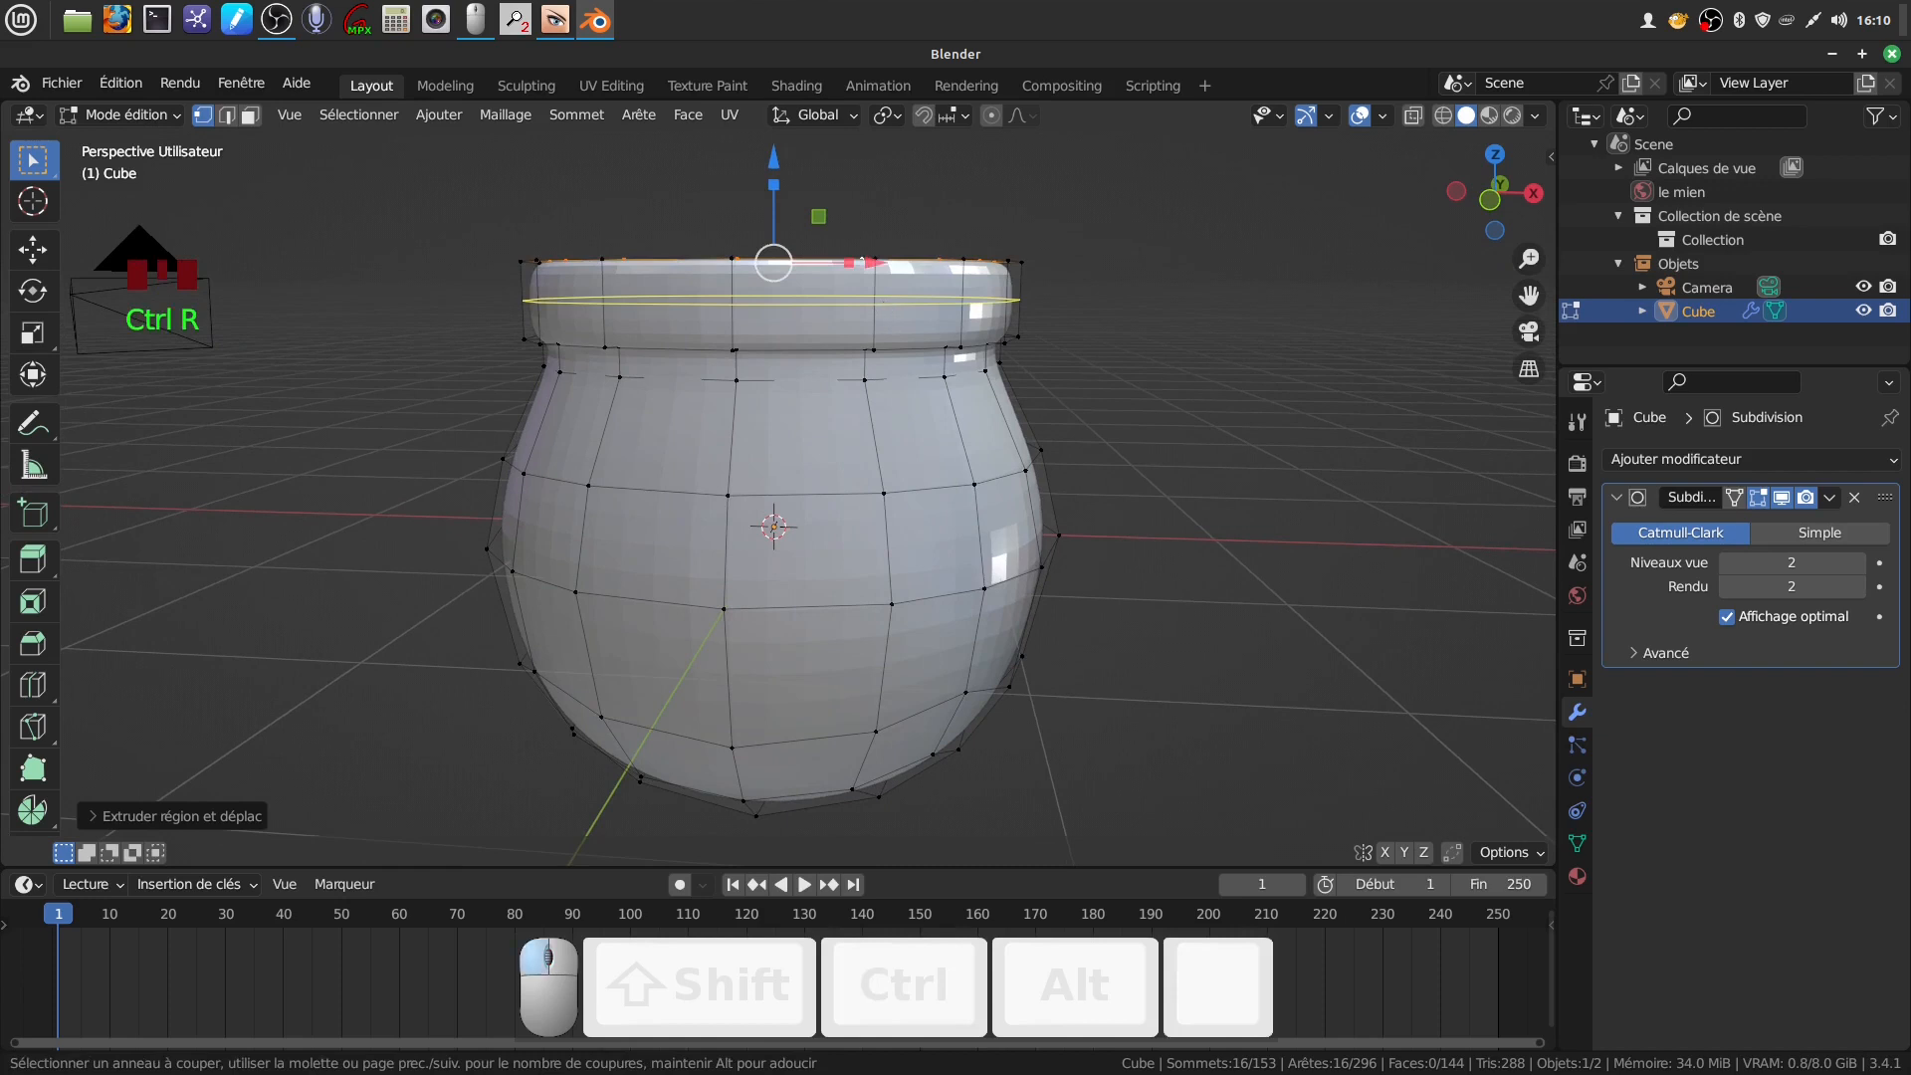
pyautogui.click(886, 283)
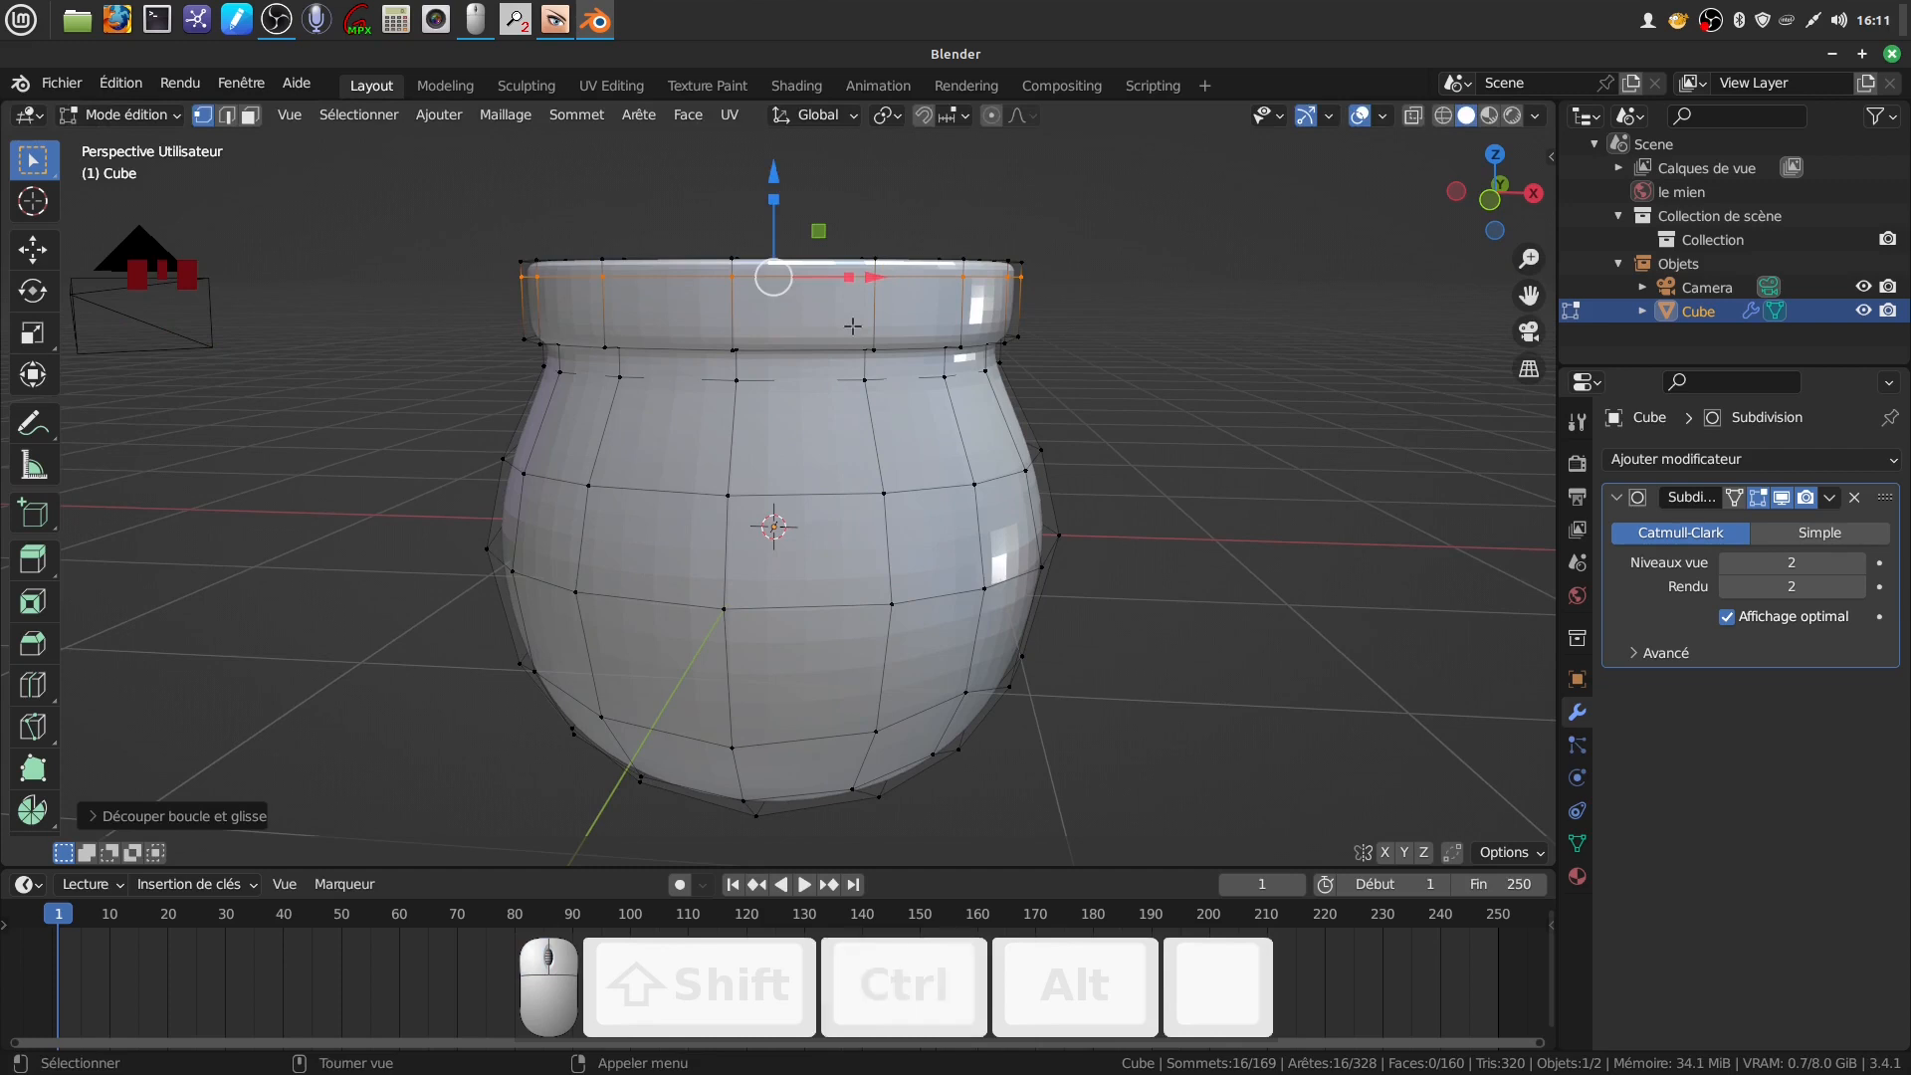
pyautogui.scroll(2, 853, 325)
pyautogui.moveTo(853, 323); pyautogui.dragTo(899, 279, button='middle')
pyautogui.scroll(1, 898, 278)
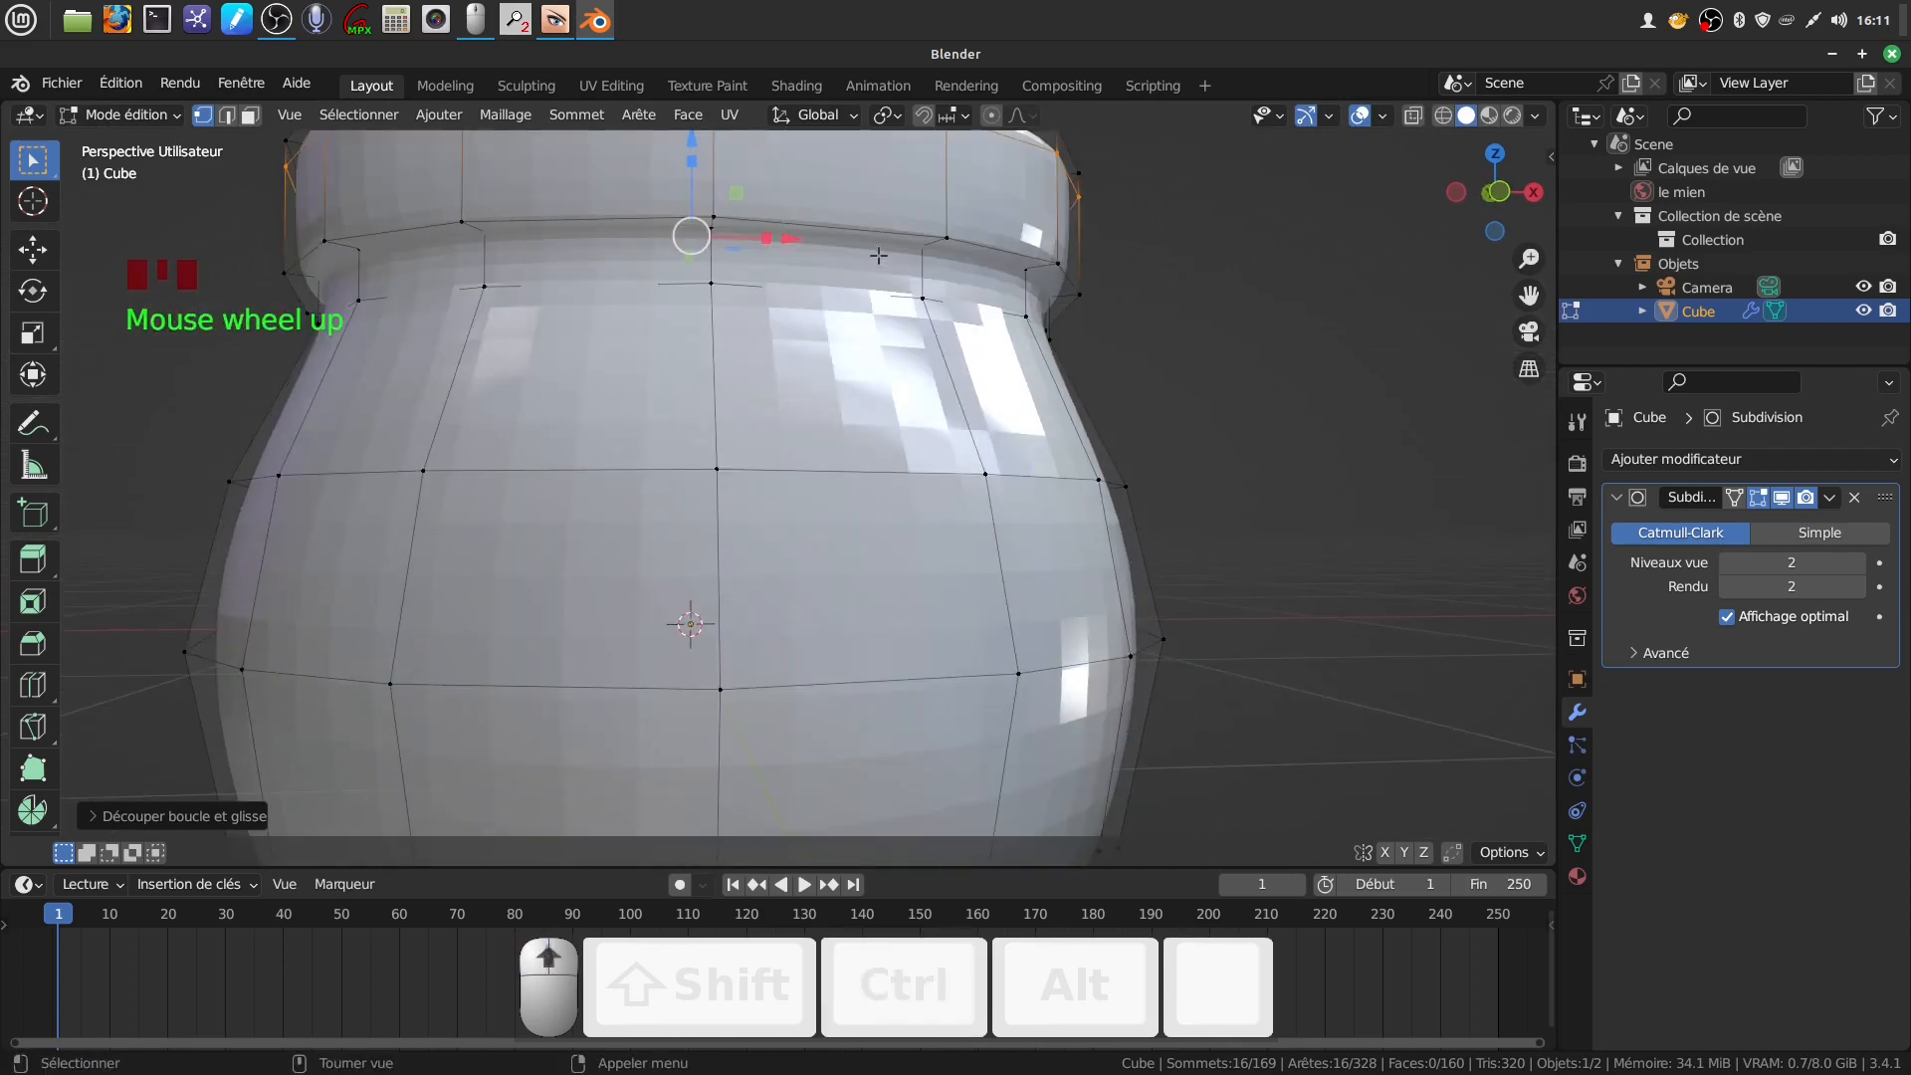
# Select the collar's lower outer edge loop and bevel it with 2 segments at a width of about 0.03 m
pyautogui.scroll(-2, 877, 256)
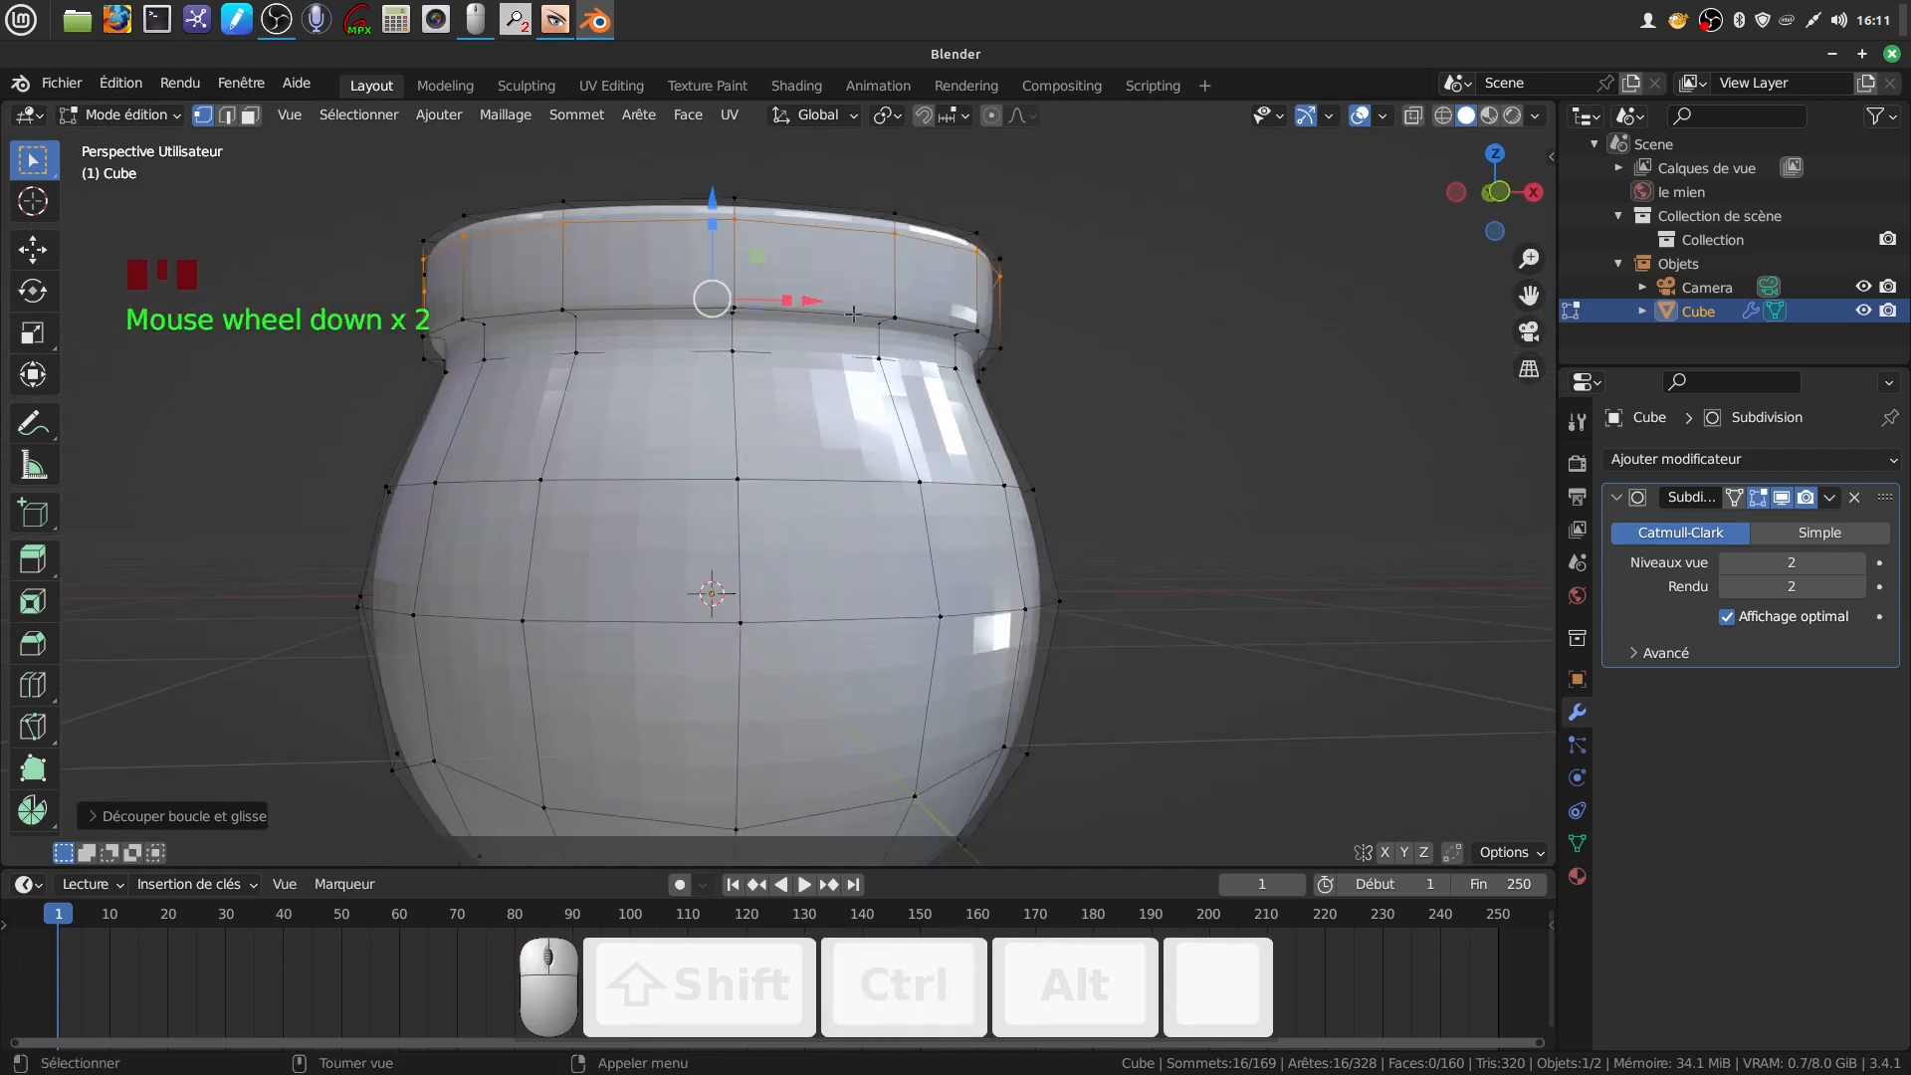
pyautogui.keyDown('alt'); pyautogui.click(853, 315); pyautogui.keyUp('alt')
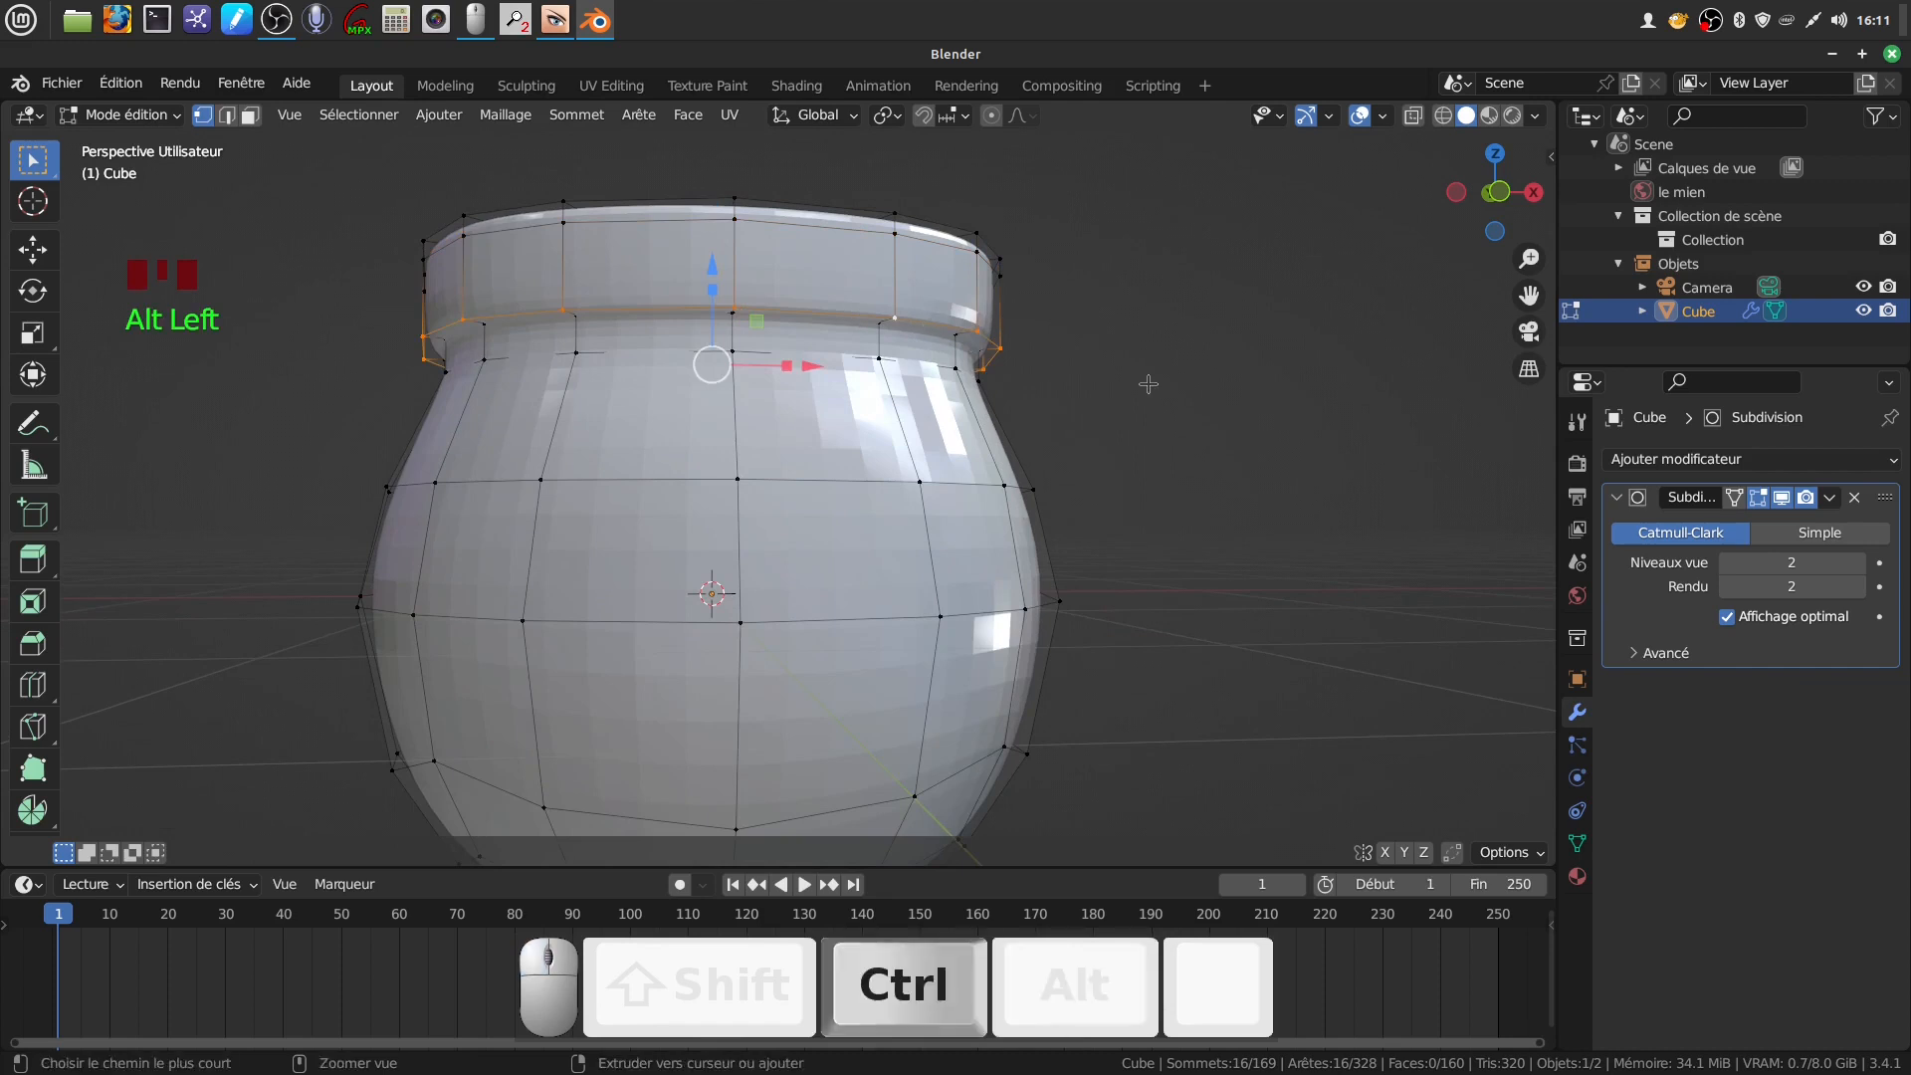
pyautogui.hotkey('ctrl', 'b')
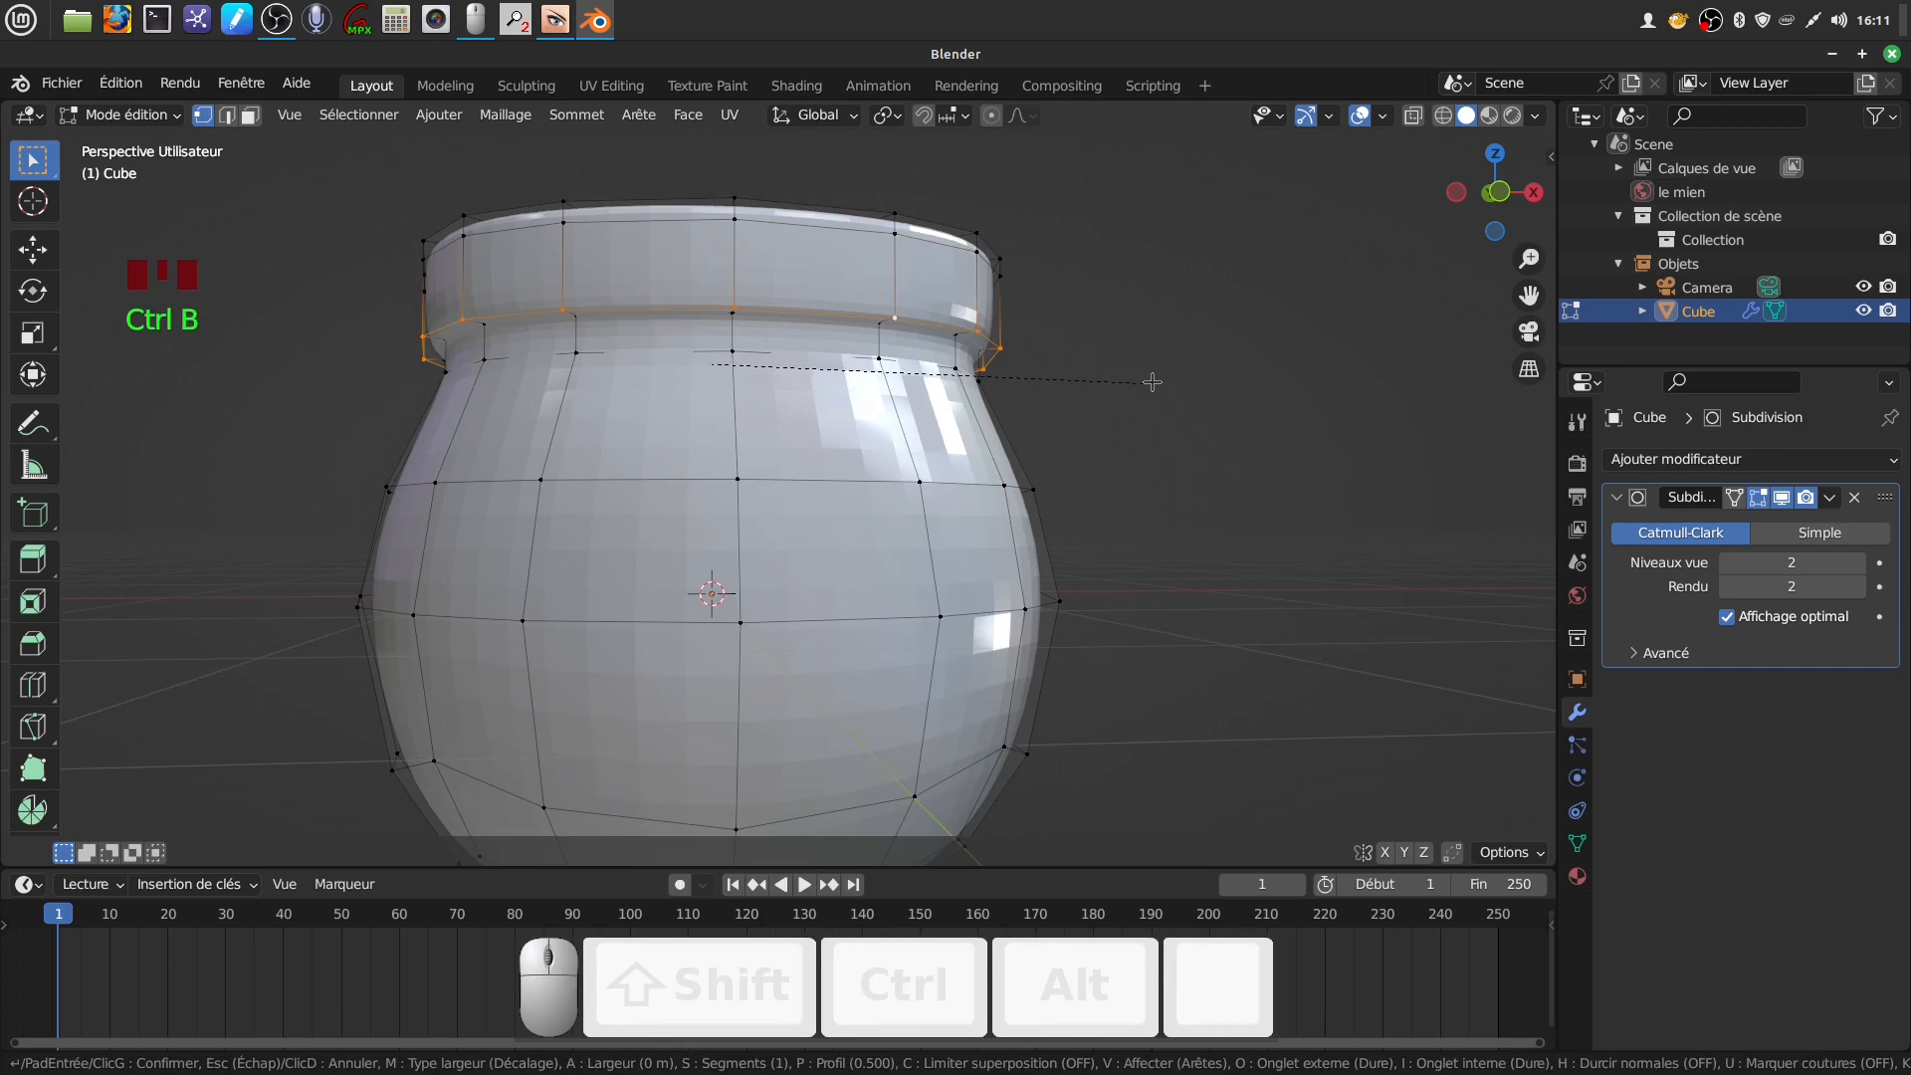
pyautogui.scroll(1, 1160, 380)
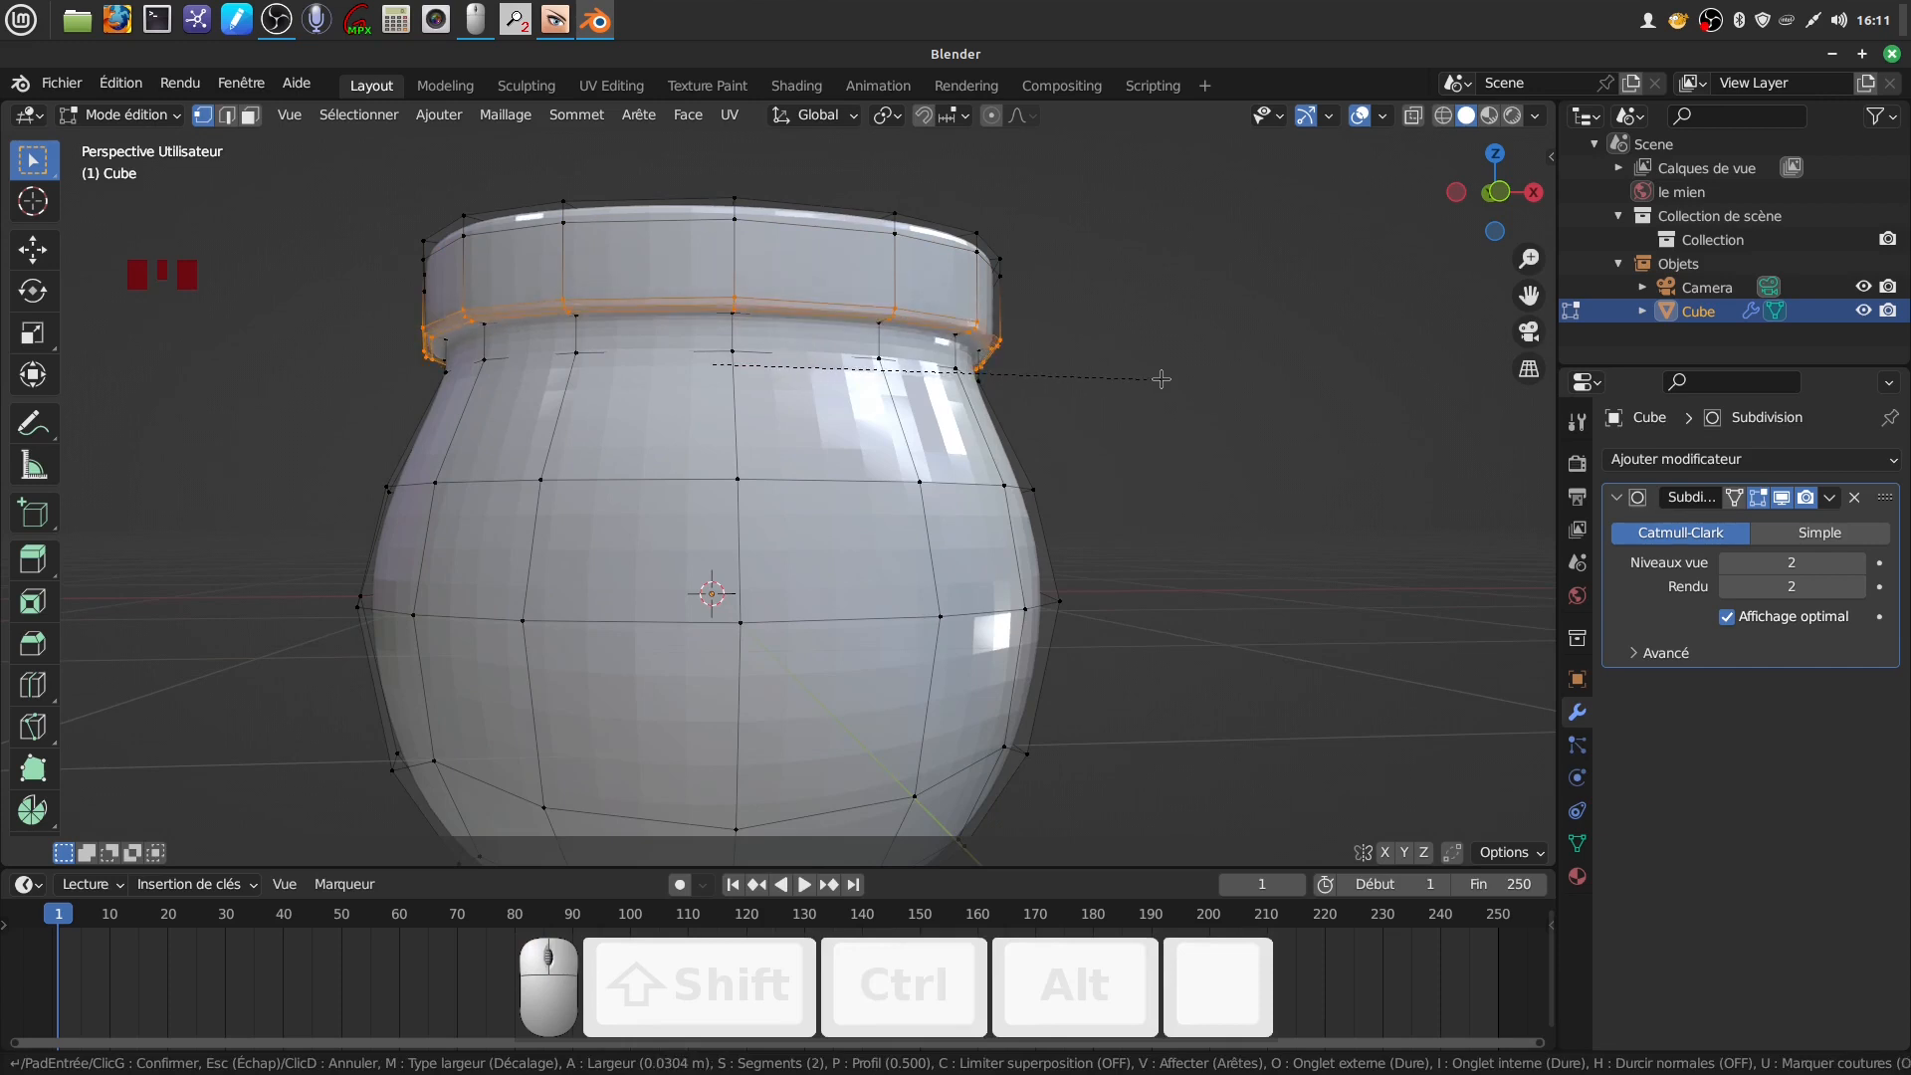
pyautogui.click(1160, 379)
# Return to object mode and apply smooth shading to the pot
pyautogui.moveTo(1152, 375)
pyautogui.mouseDown(button='middle')
pyautogui.moveTo(1013, 373)
pyautogui.moveTo(1050, 302)
pyautogui.moveTo(960, 411)
pyautogui.moveTo(987, 314)
pyautogui.moveTo(1036, 551)
pyautogui.mouseUp(button='middle')
pyautogui.press('Tab')
pyautogui.rightClick(953, 416)
pyautogui.click(952, 416)
pyautogui.scroll(-2, 863, 468)
pyautogui.moveTo(863, 468); pyautogui.dragTo(856, 344, button='middle')
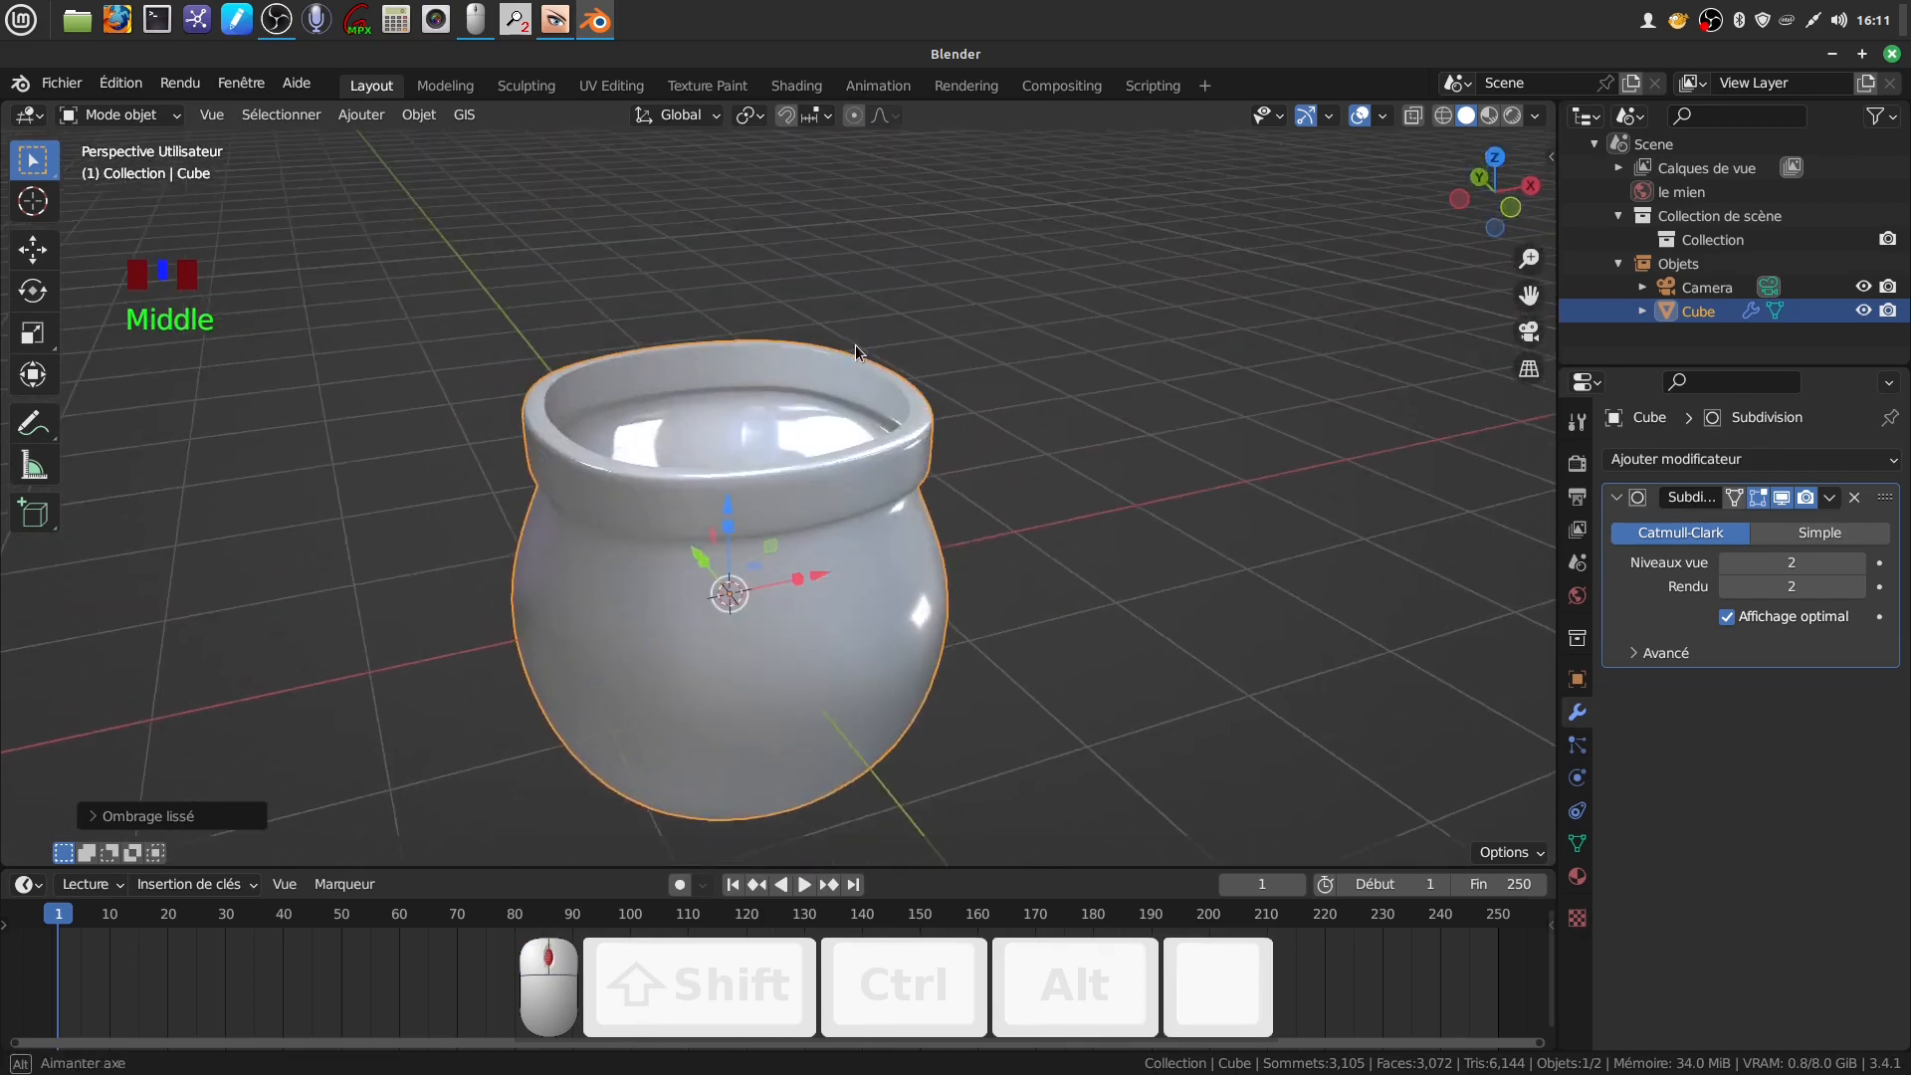
pyautogui.scroll(3, 830, 540)
pyautogui.keyDown('shift'); pyautogui.moveTo(830, 539); pyautogui.dragTo(839, 372, button='middle'); pyautogui.keyUp('shift')
# Back in edit mode, switch to edge selection, clear the selection and turn off the Subdivision modifier's viewport display
pyautogui.press('Tab')
pyautogui.scroll(3, 886, 505)
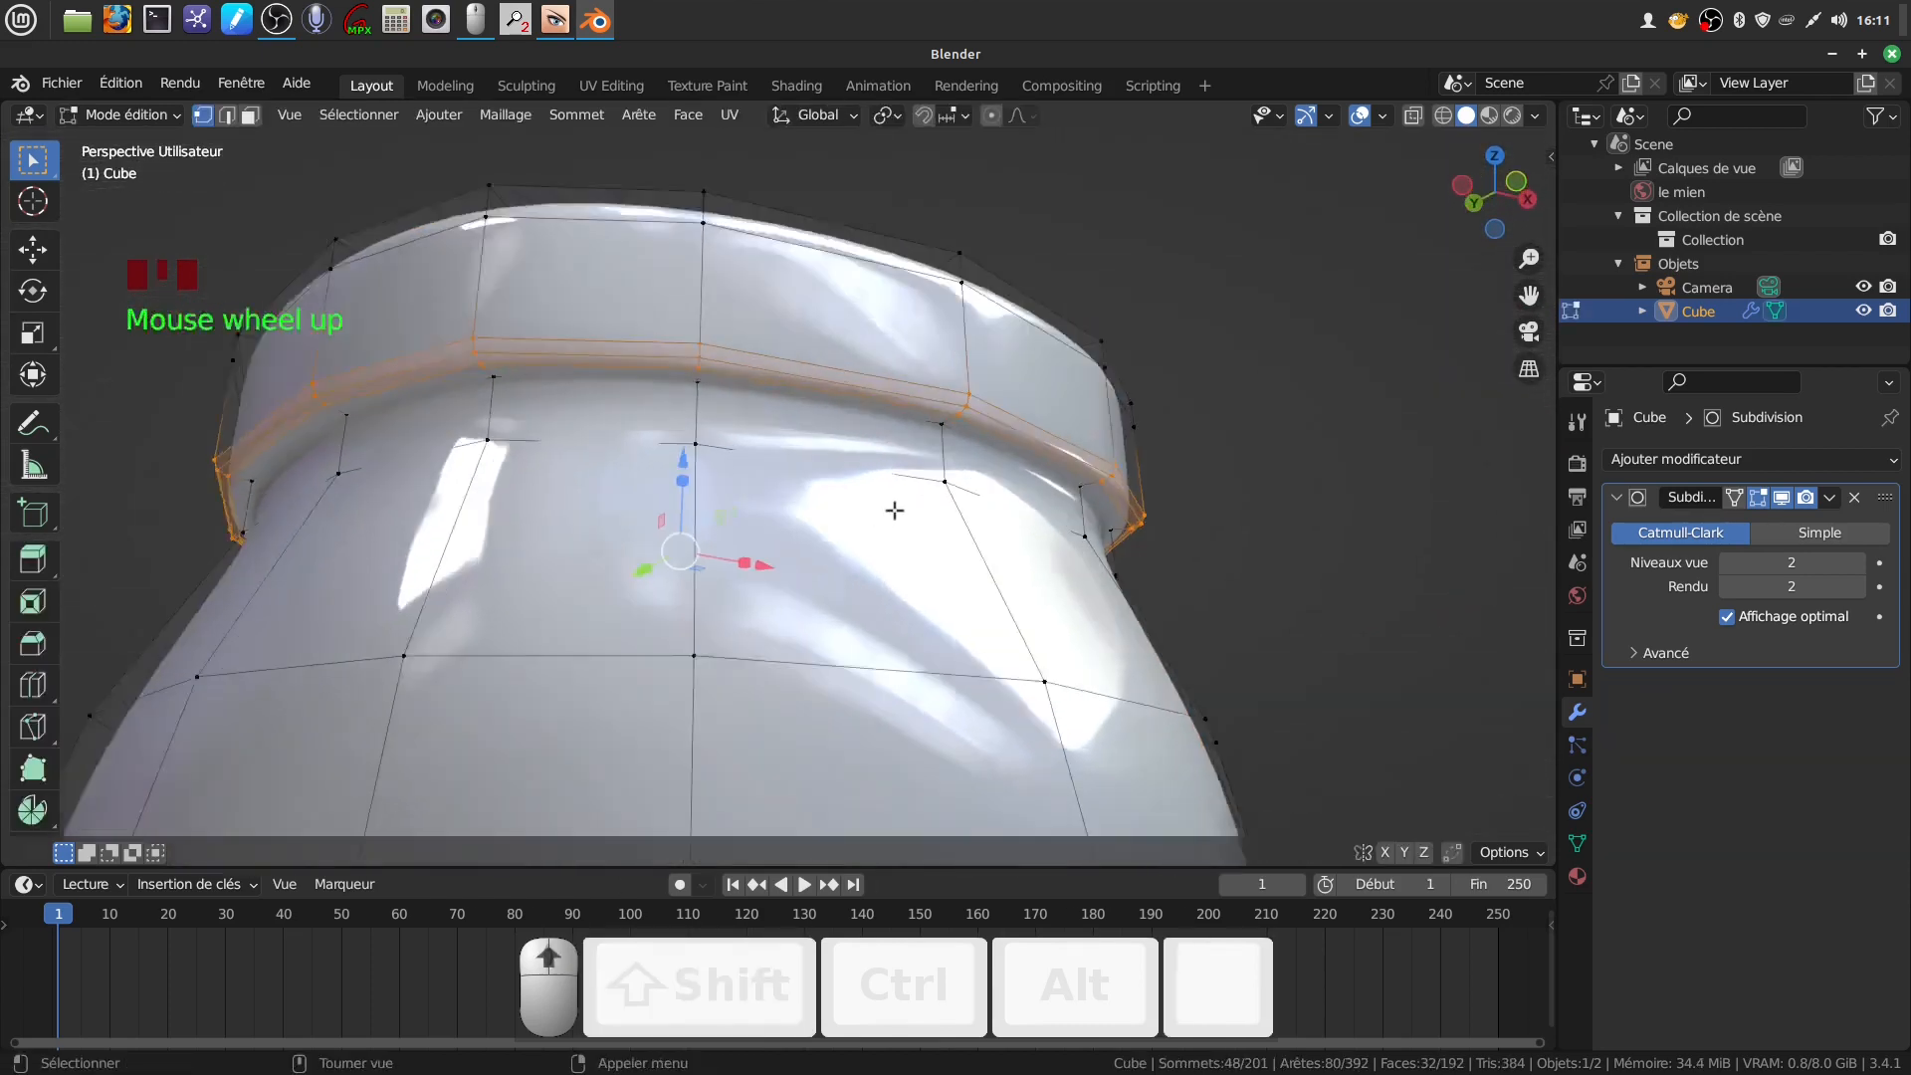
pyautogui.keyDown('shift'); pyautogui.moveTo(870, 399); pyautogui.dragTo(864, 418, button='middle'); pyautogui.keyUp('shift')
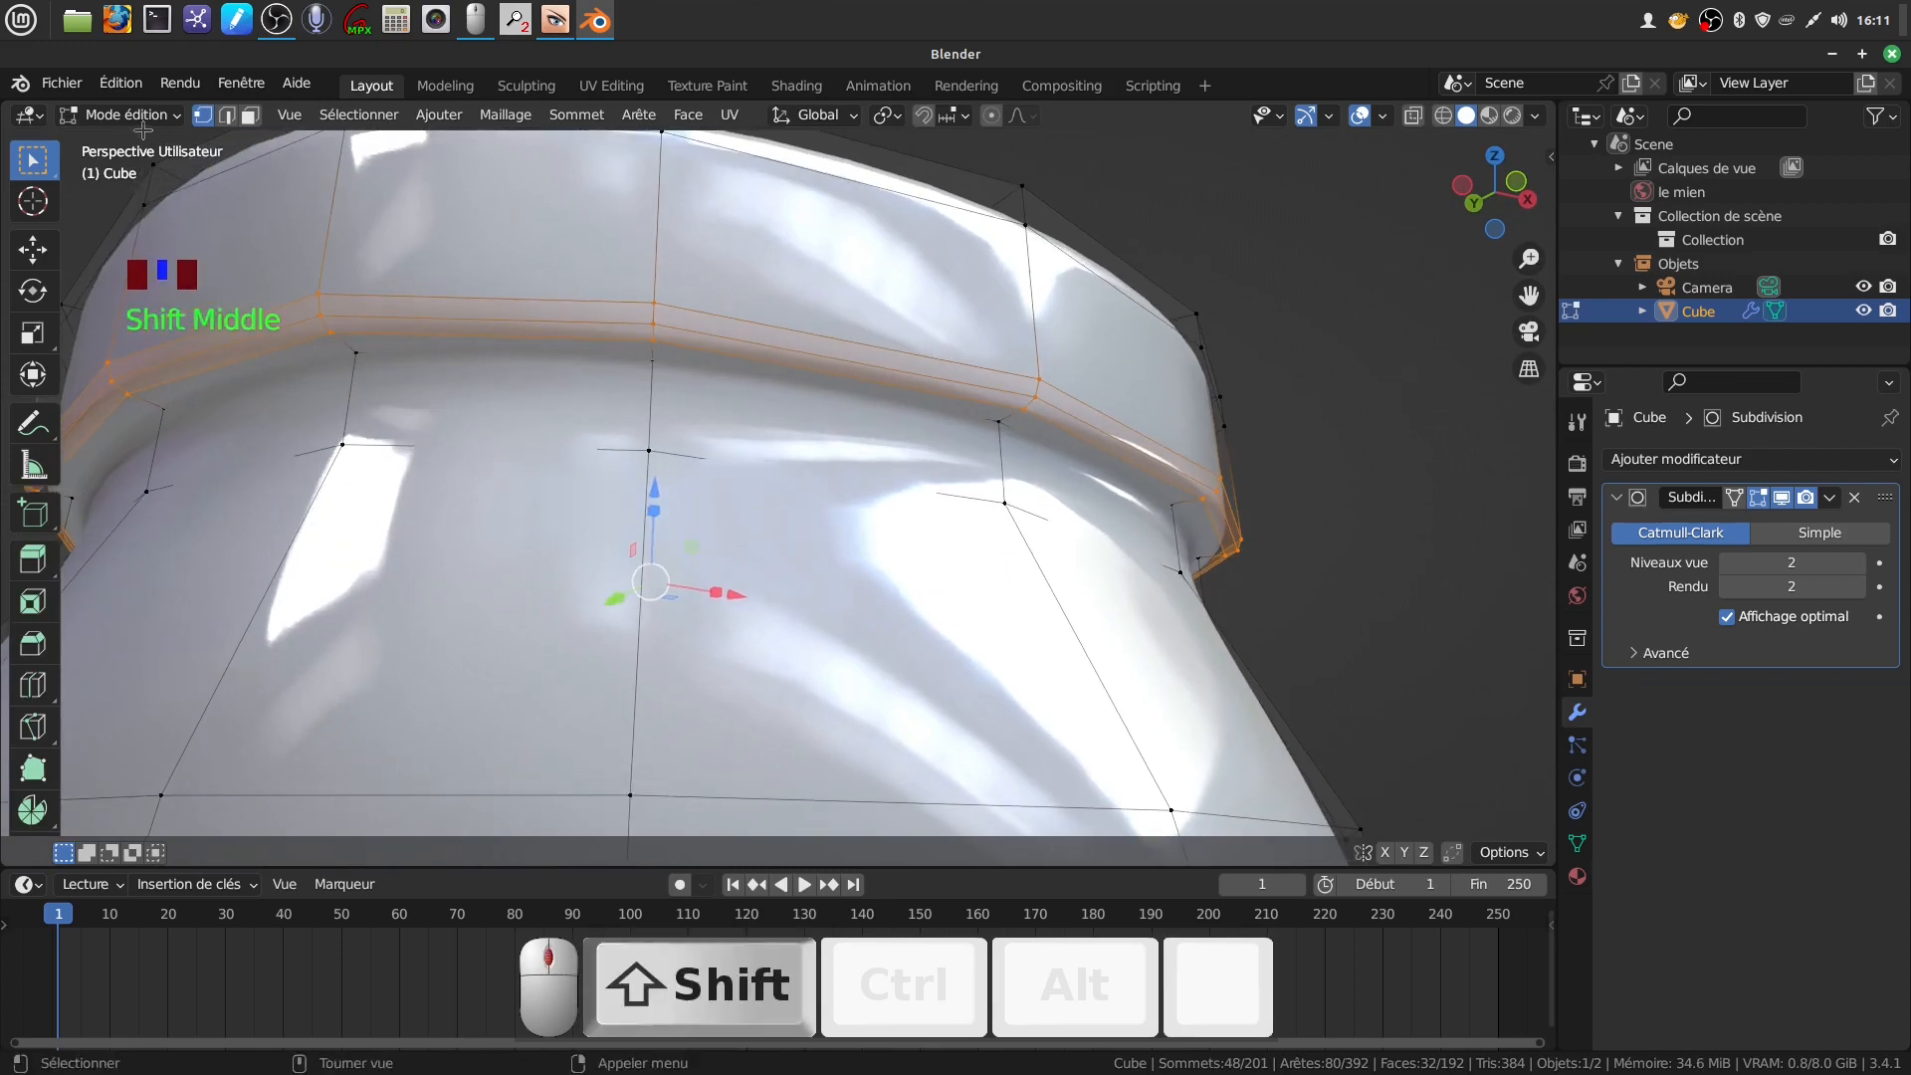
pyautogui.click(228, 115)
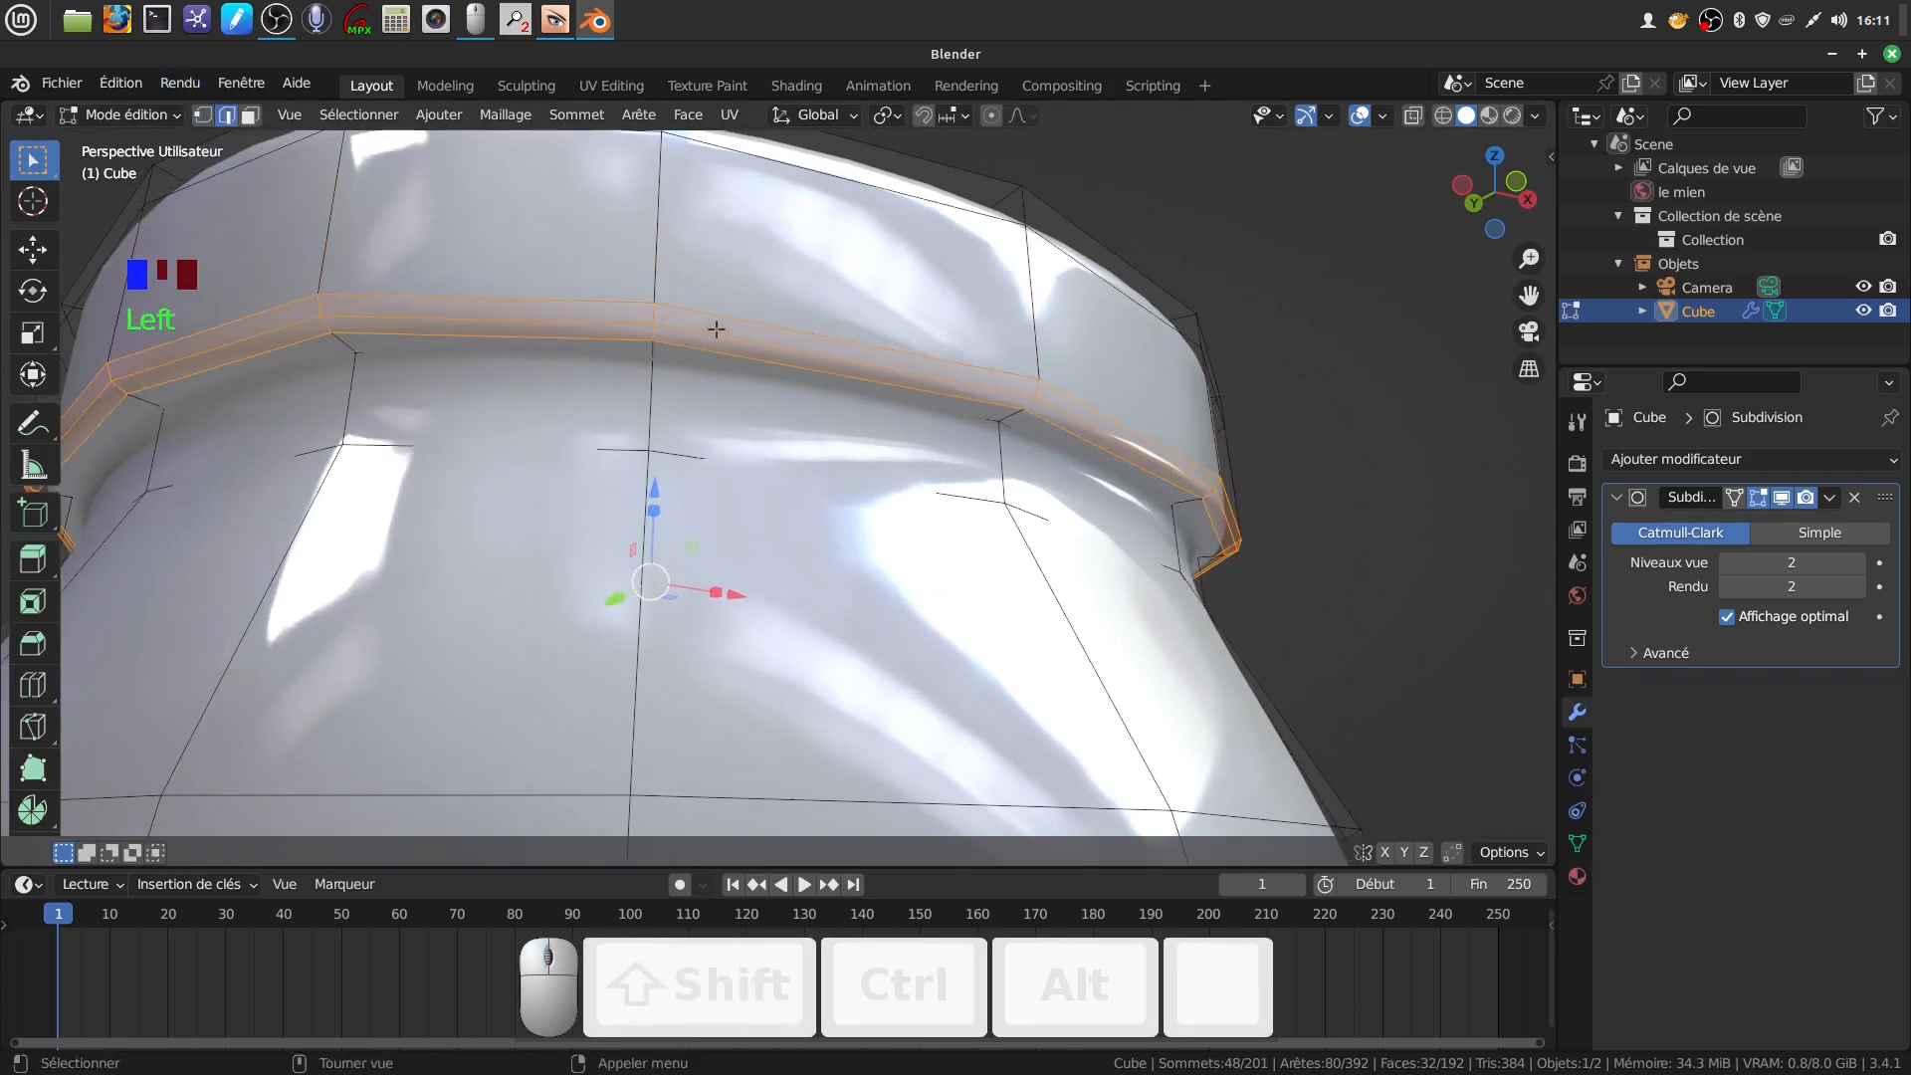
pyautogui.press('a')
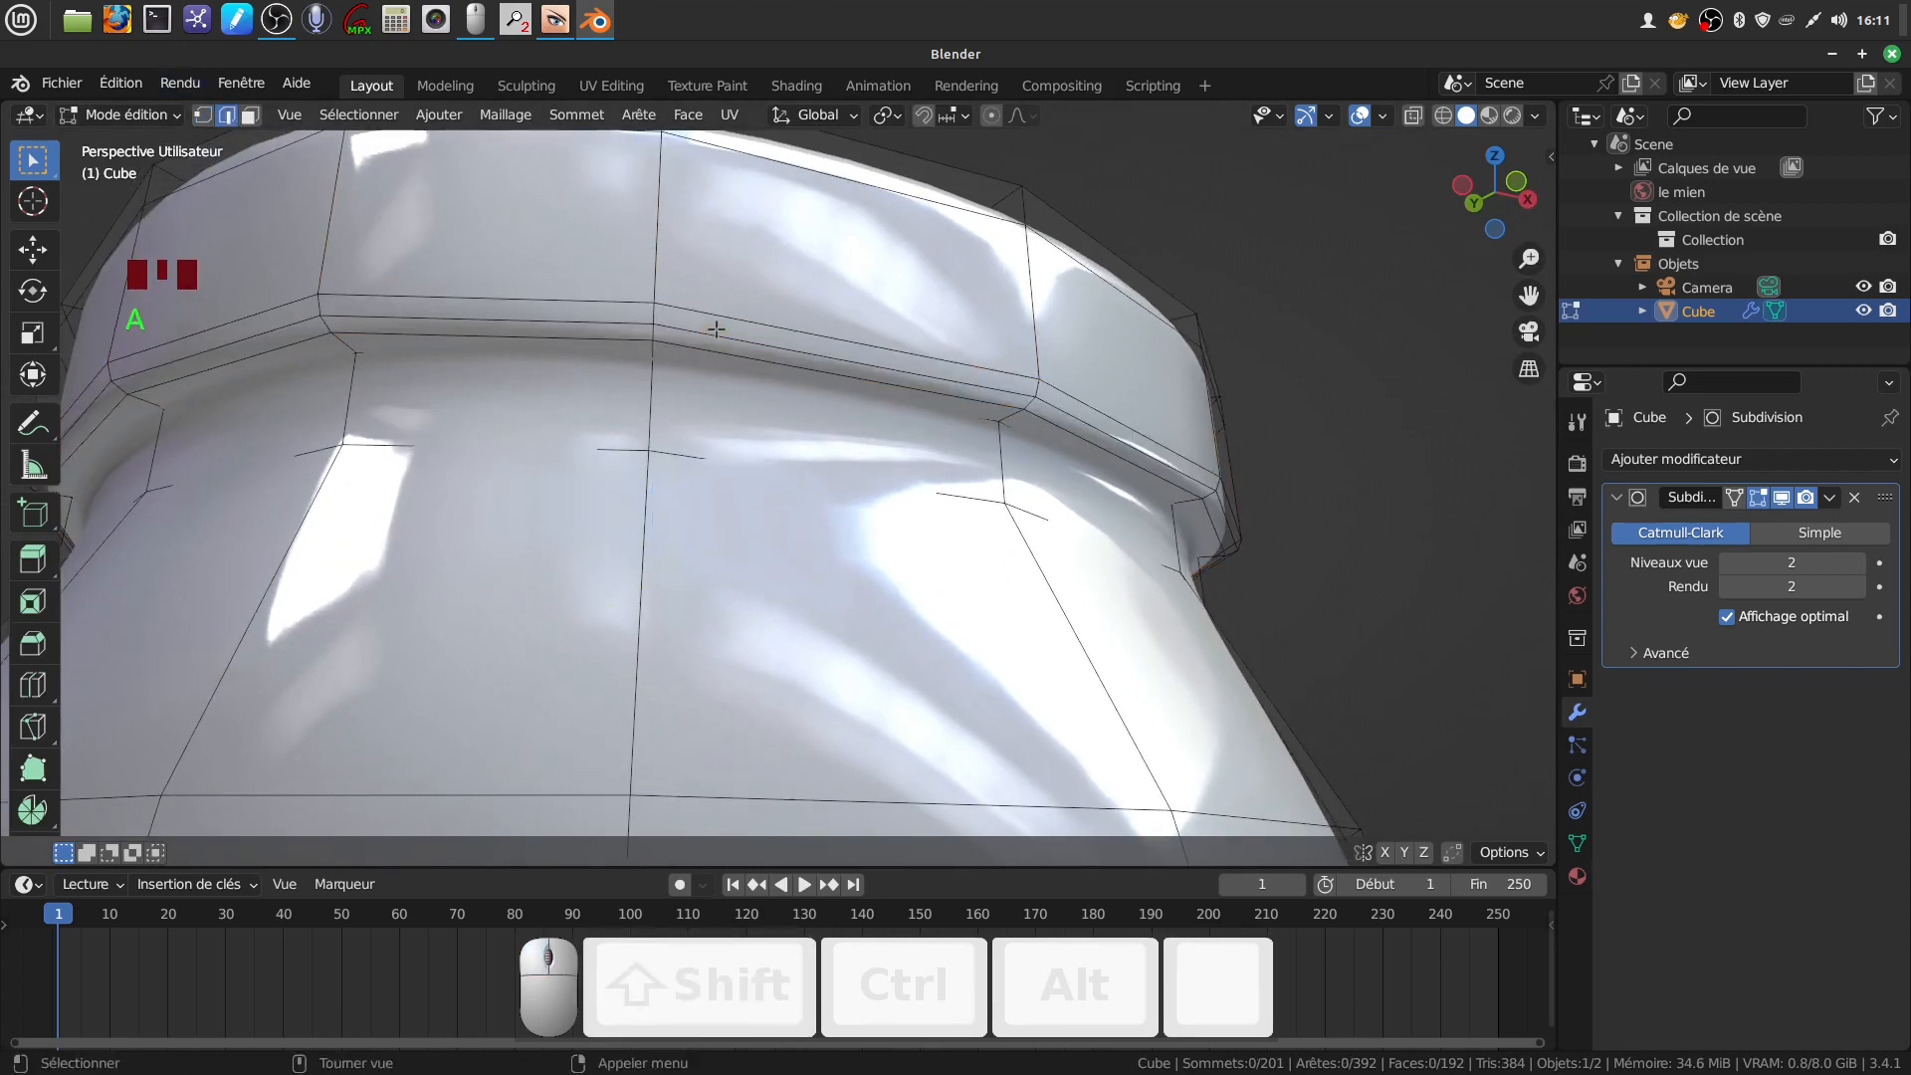
pyautogui.click(1781, 498)
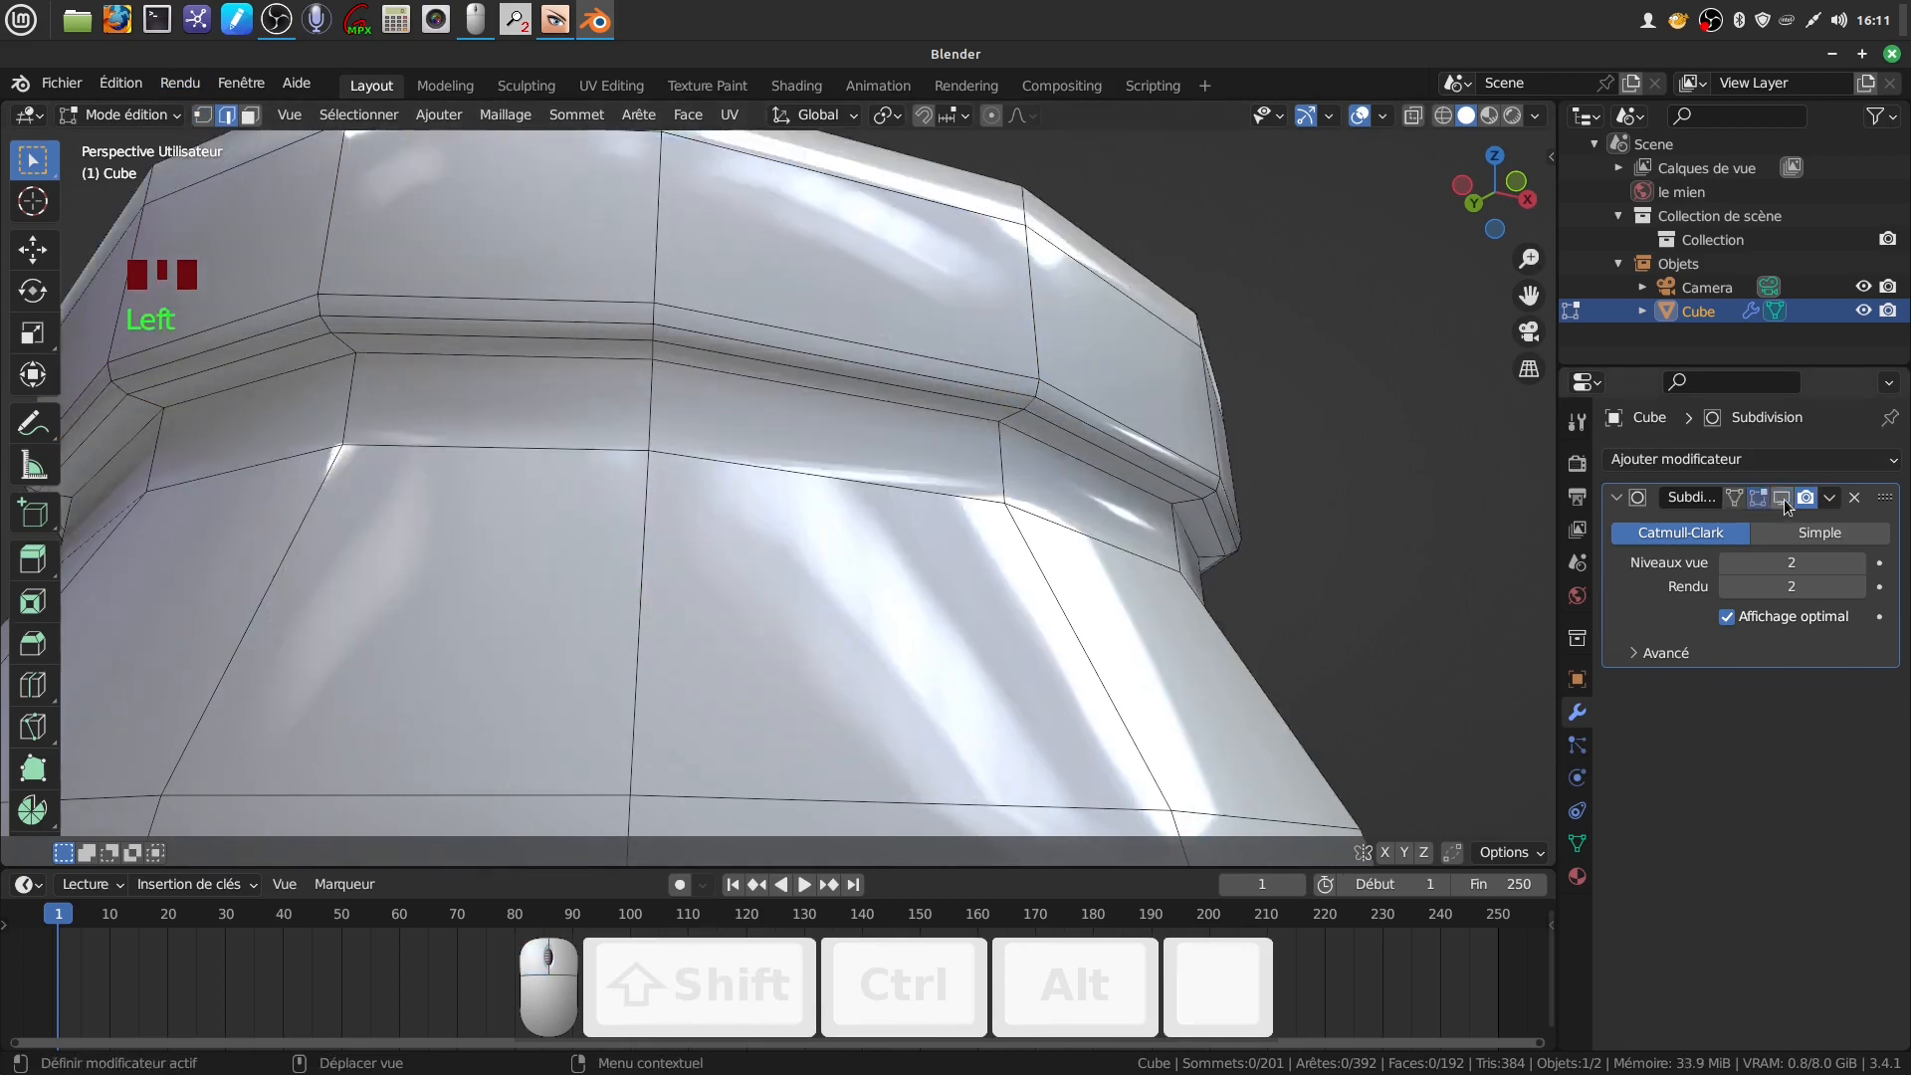
# Select the horizontal edge loops of the neck, the collar's bevelled lower edge, its upper edge and the rim together
pyautogui.keyDown('alt'); pyautogui.click(903, 478); pyautogui.keyUp('alt')
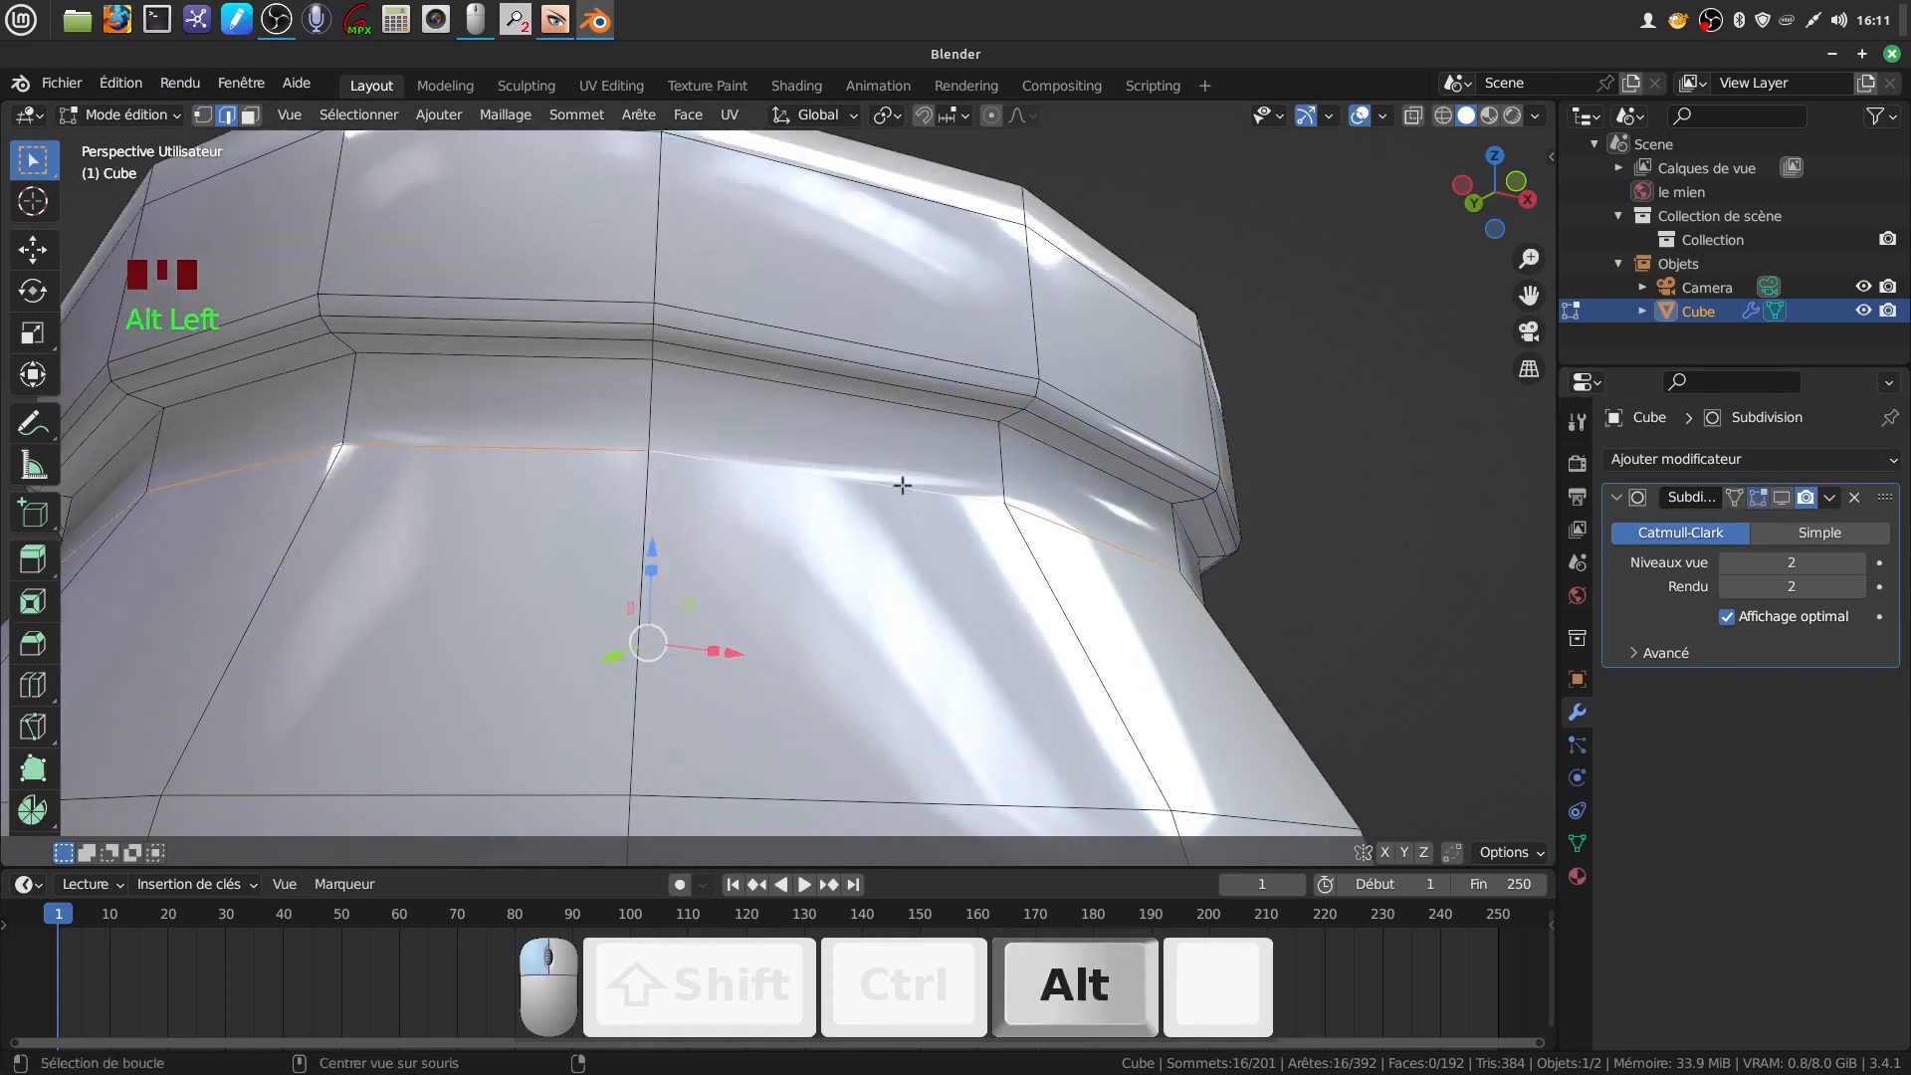
pyautogui.keyDown('alt'); pyautogui.keyDown('shift'); pyautogui.click(876, 385); pyautogui.keyUp('shift'); pyautogui.keyUp('alt')
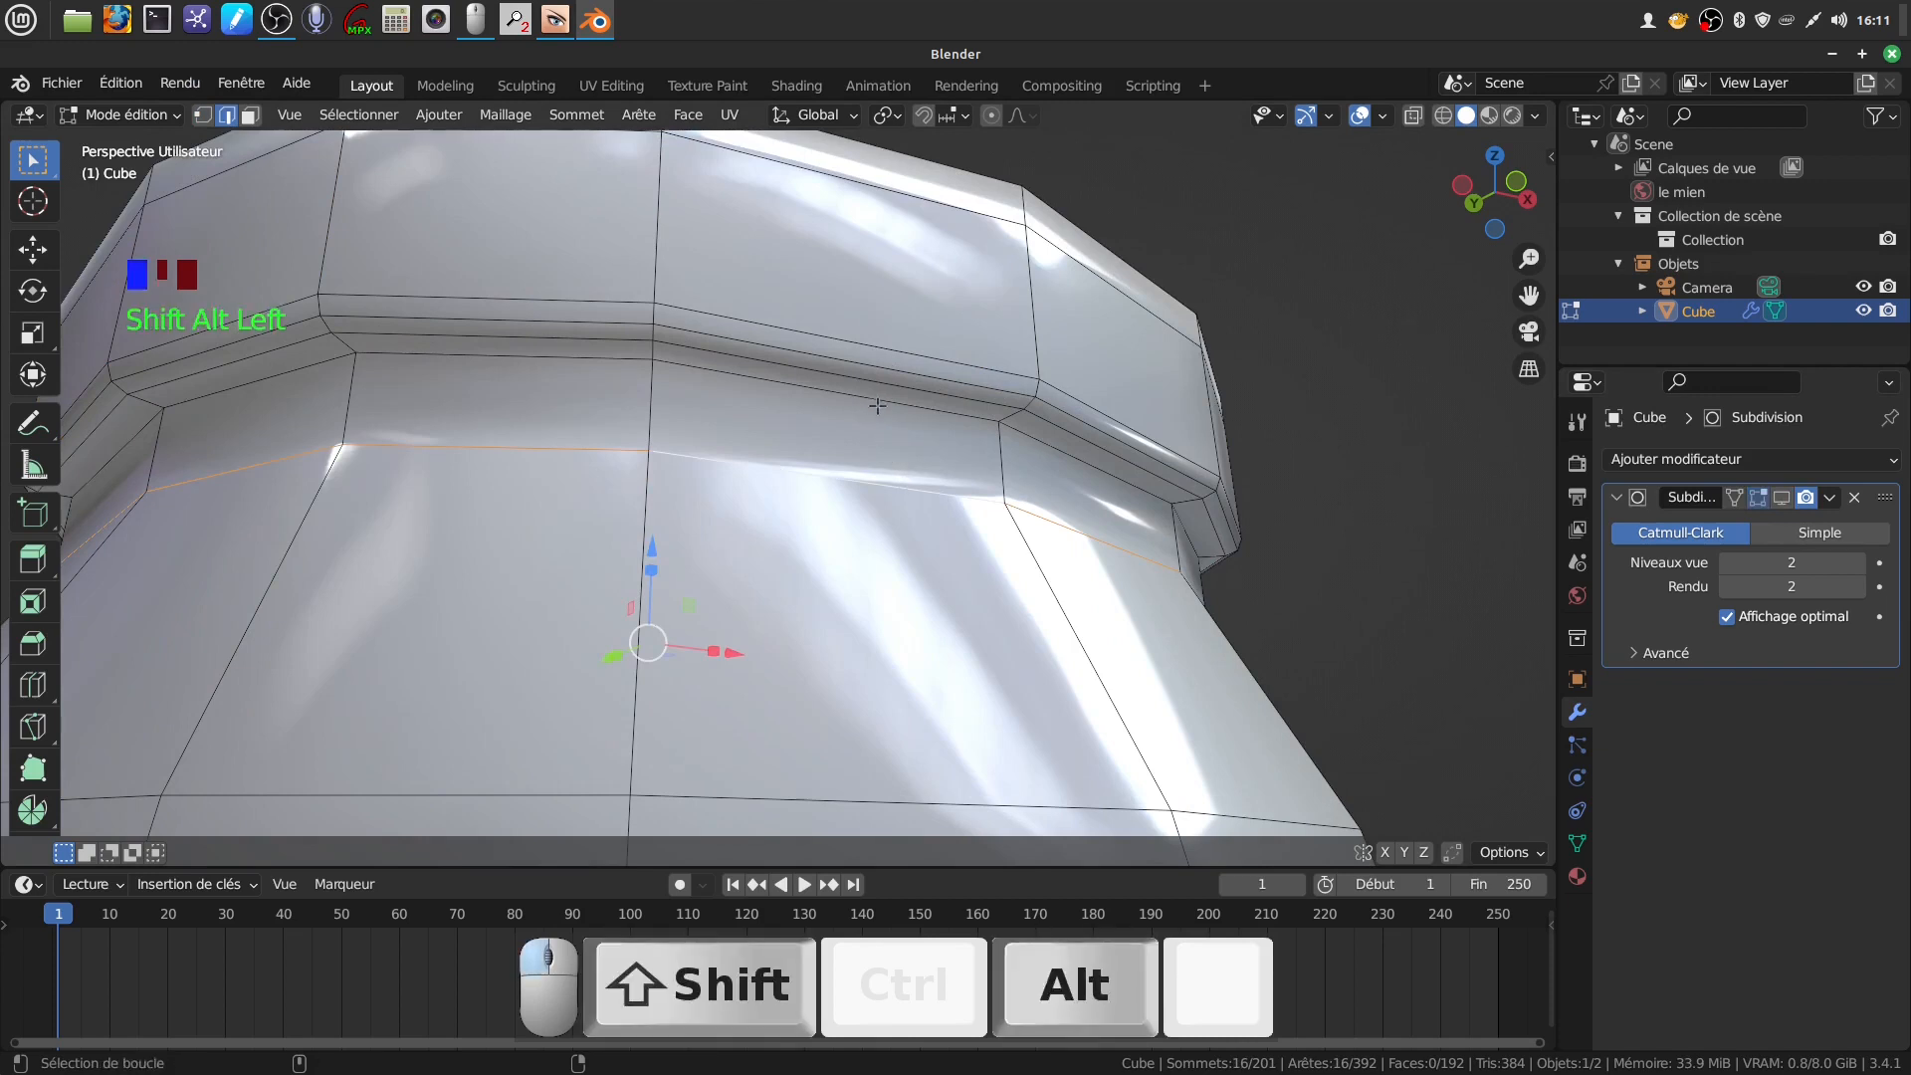
pyautogui.keyDown('alt'); pyautogui.keyDown('shift'); pyautogui.click(877, 382); pyautogui.keyUp('shift'); pyautogui.keyUp('alt')
pyautogui.keyDown('alt'); pyautogui.keyDown('shift'); pyautogui.click(874, 364); pyautogui.keyUp('shift'); pyautogui.keyUp('alt')
pyautogui.keyDown('alt'); pyautogui.keyDown('shift'); pyautogui.click(873, 353); pyautogui.keyUp('shift'); pyautogui.keyUp('alt')
pyautogui.moveTo(956, 269); pyautogui.dragTo(865, 458, button='middle')
pyautogui.keyDown('alt'); pyautogui.keyDown('shift'); pyautogui.click(889, 196); pyautogui.keyUp('shift'); pyautogui.keyUp('alt')
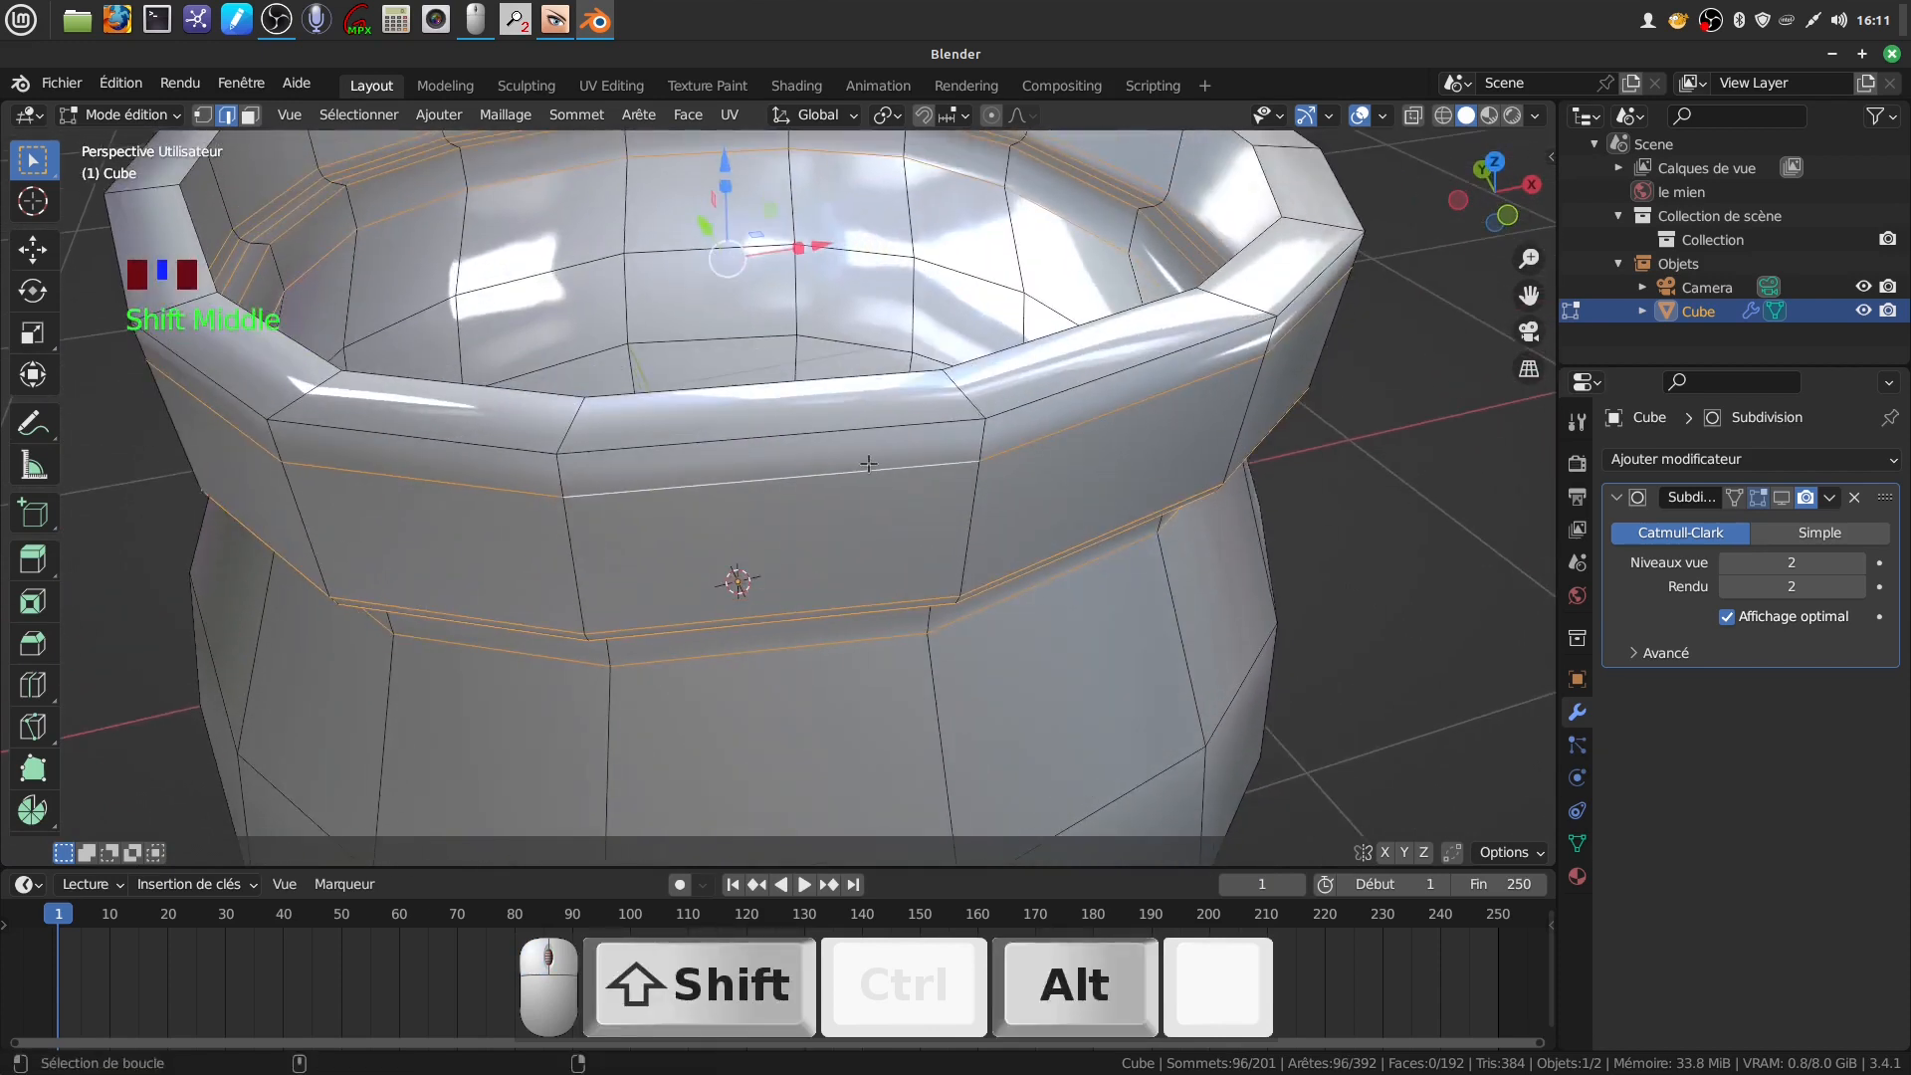
pyautogui.keyDown('alt'); pyautogui.keyDown('shift'); pyautogui.click(867, 460); pyautogui.keyUp('shift'); pyautogui.keyUp('alt')
pyautogui.keyDown('alt'); pyautogui.keyDown('shift'); pyautogui.click(863, 425); pyautogui.keyUp('shift'); pyautogui.keyUp('alt')
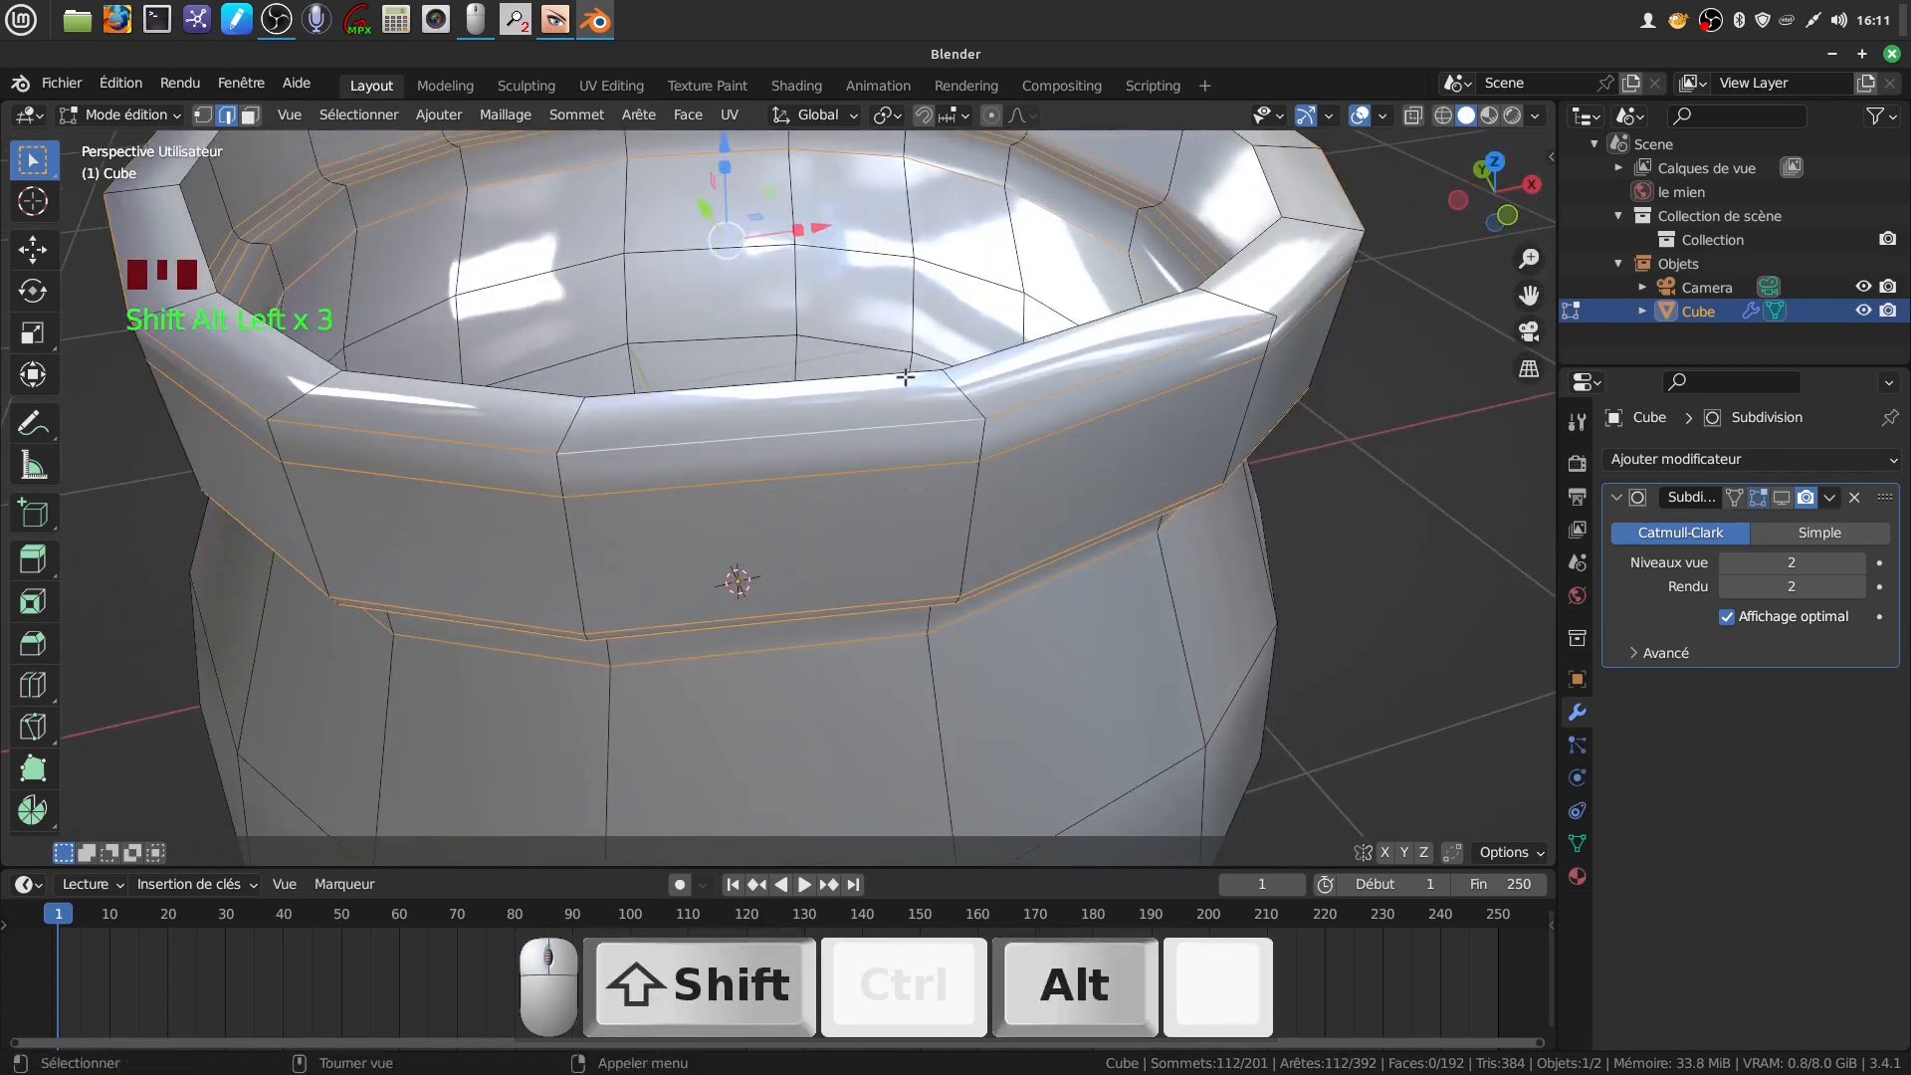
pyautogui.keyDown('alt'); pyautogui.keyDown('shift'); pyautogui.click(870, 379); pyautogui.keyUp('shift'); pyautogui.keyUp('alt')
pyautogui.scroll(-2, 1138, 467)
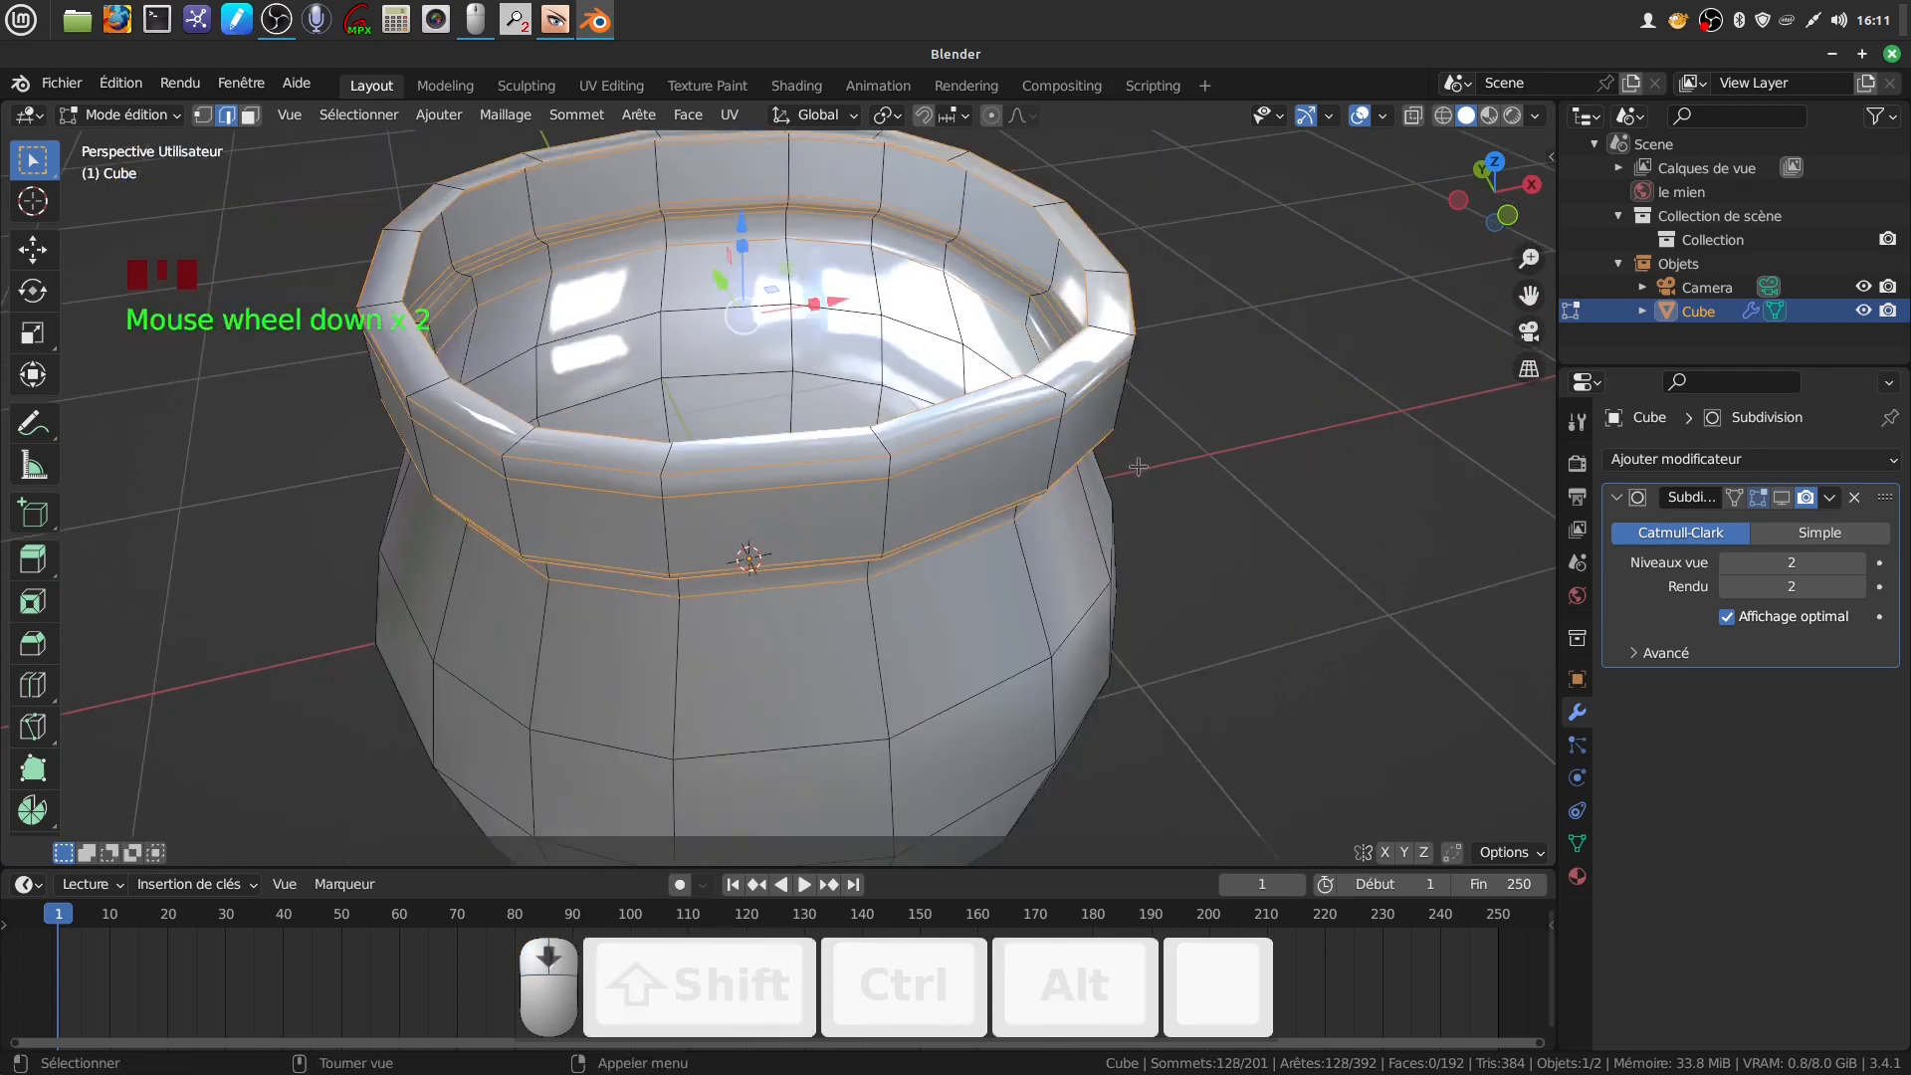
# Make the selected neck, collar and rim loops perfectly round with LoopTools Circle
pyautogui.rightClick(1332, 420)
pyautogui.moveTo(1226, 270)
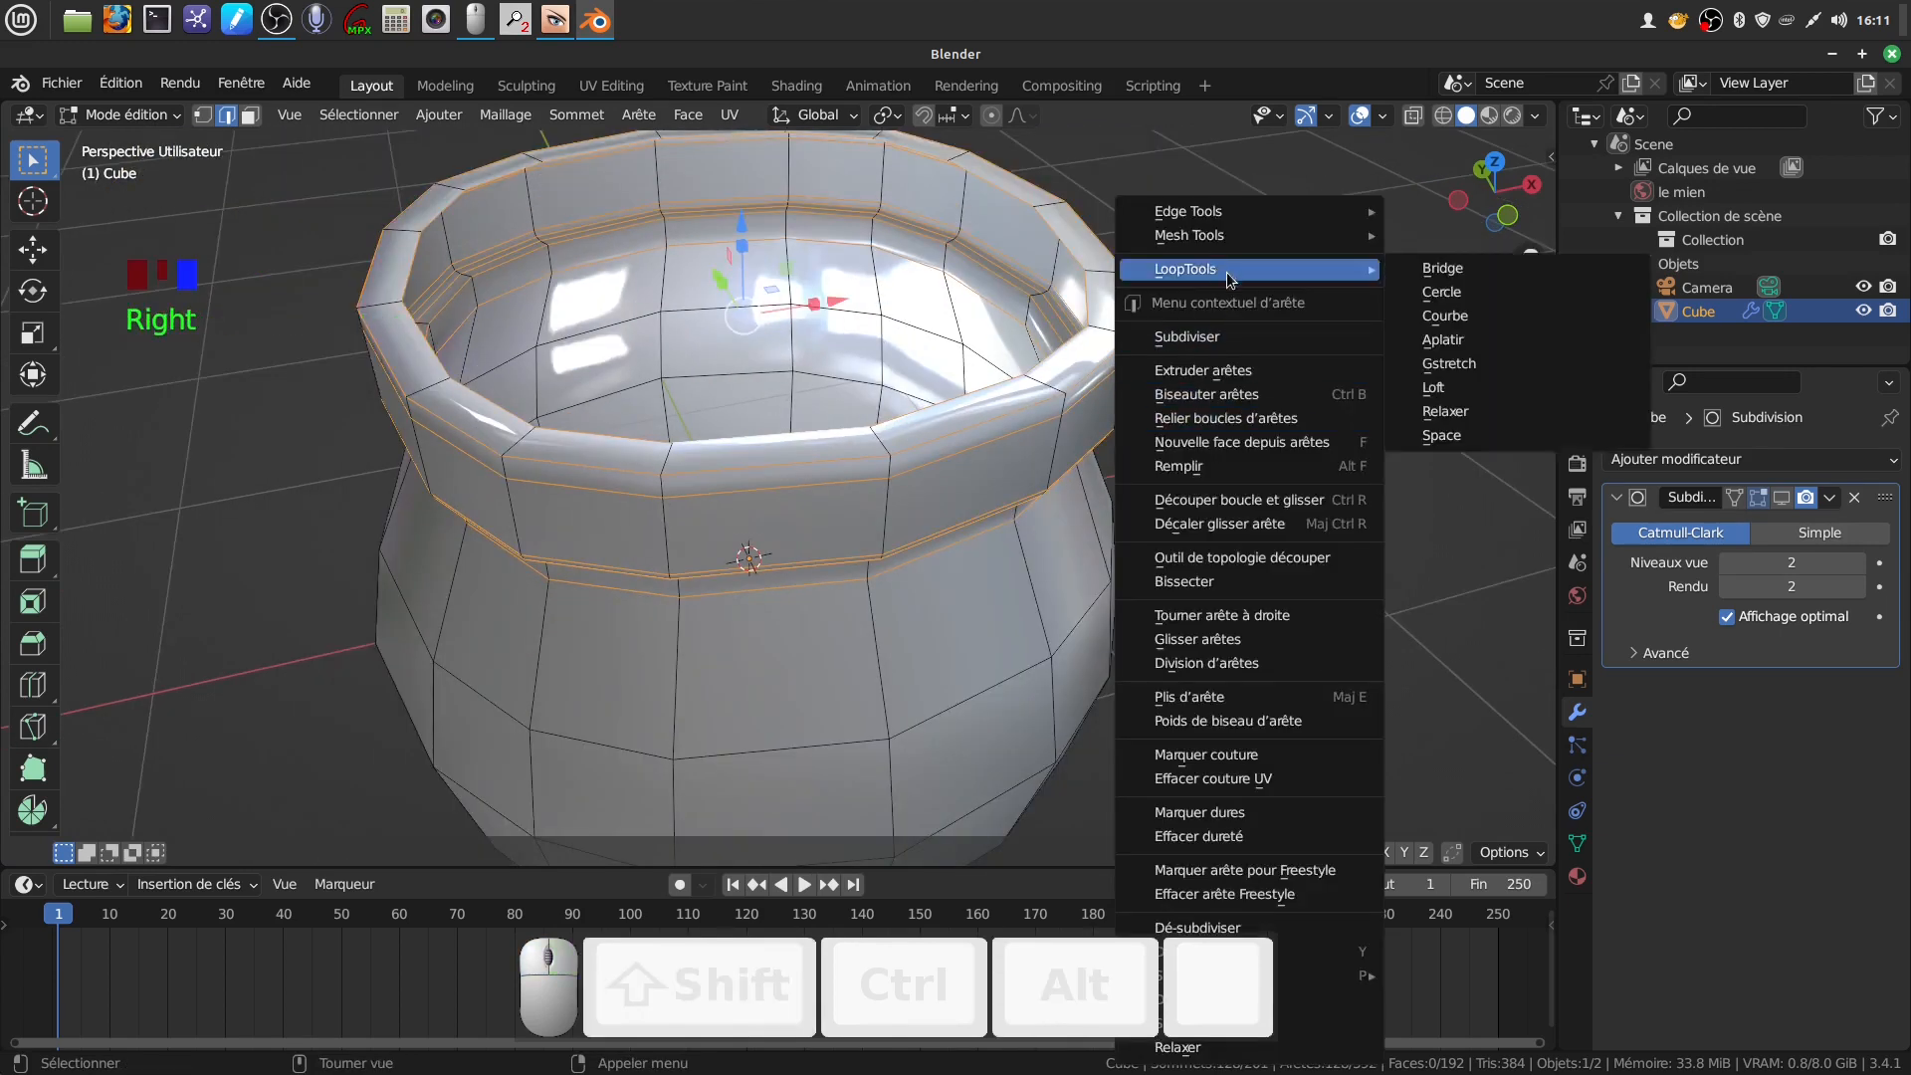
pyautogui.click(1443, 291)
pyautogui.moveTo(1444, 291); pyautogui.dragTo(1191, 444, button='middle')
pyautogui.scroll(-4, 1280, 312)
pyautogui.scroll(3, 1118, 532)
pyautogui.moveTo(1118, 532); pyautogui.dragTo(1145, 504, button='middle')
# Return to object mode and turn the Subdivision modifier's viewport display back on to check the smoothed pot
pyautogui.press('Tab')
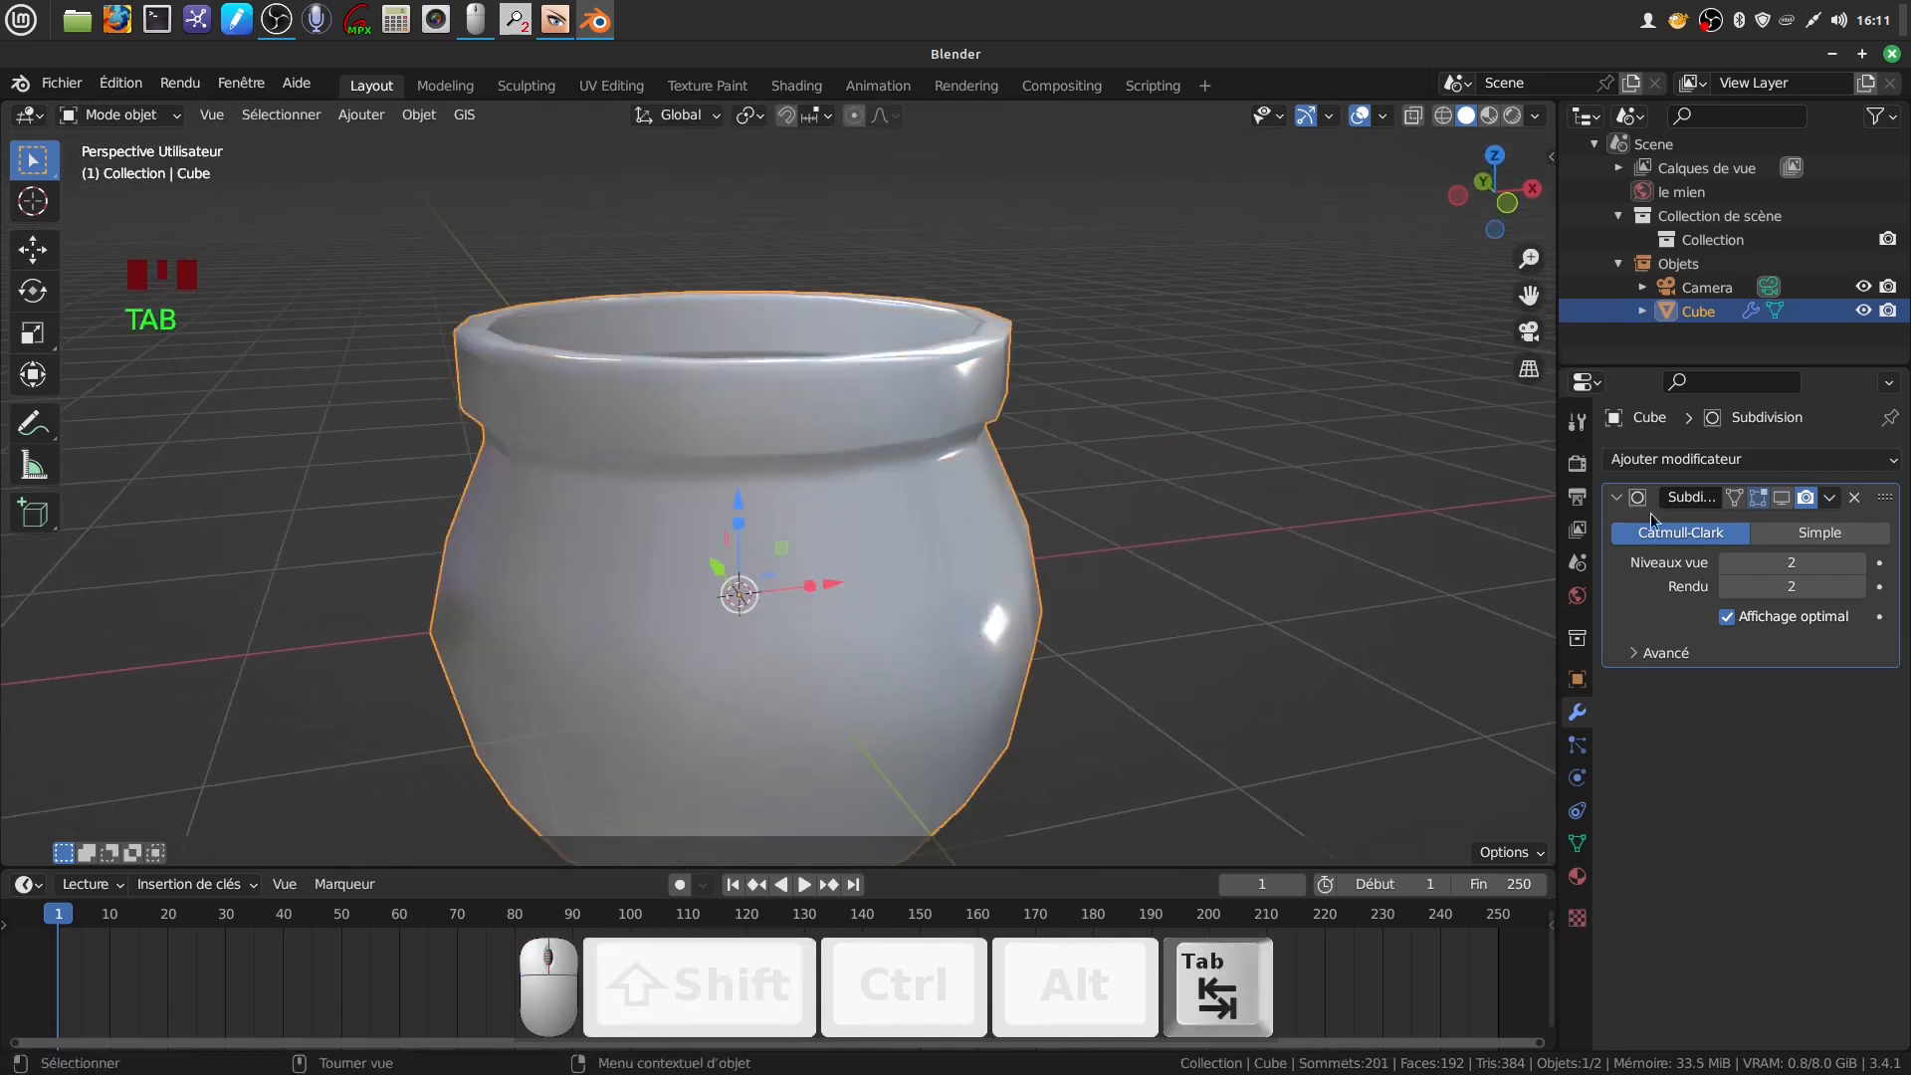
pyautogui.click(1782, 497)
pyautogui.moveTo(1017, 474); pyautogui.dragTo(959, 450, button='middle')
pyautogui.keyDown('shift'); pyautogui.moveTo(810, 495); pyautogui.dragTo(840, 445, button='middle'); pyautogui.keyUp('shift')
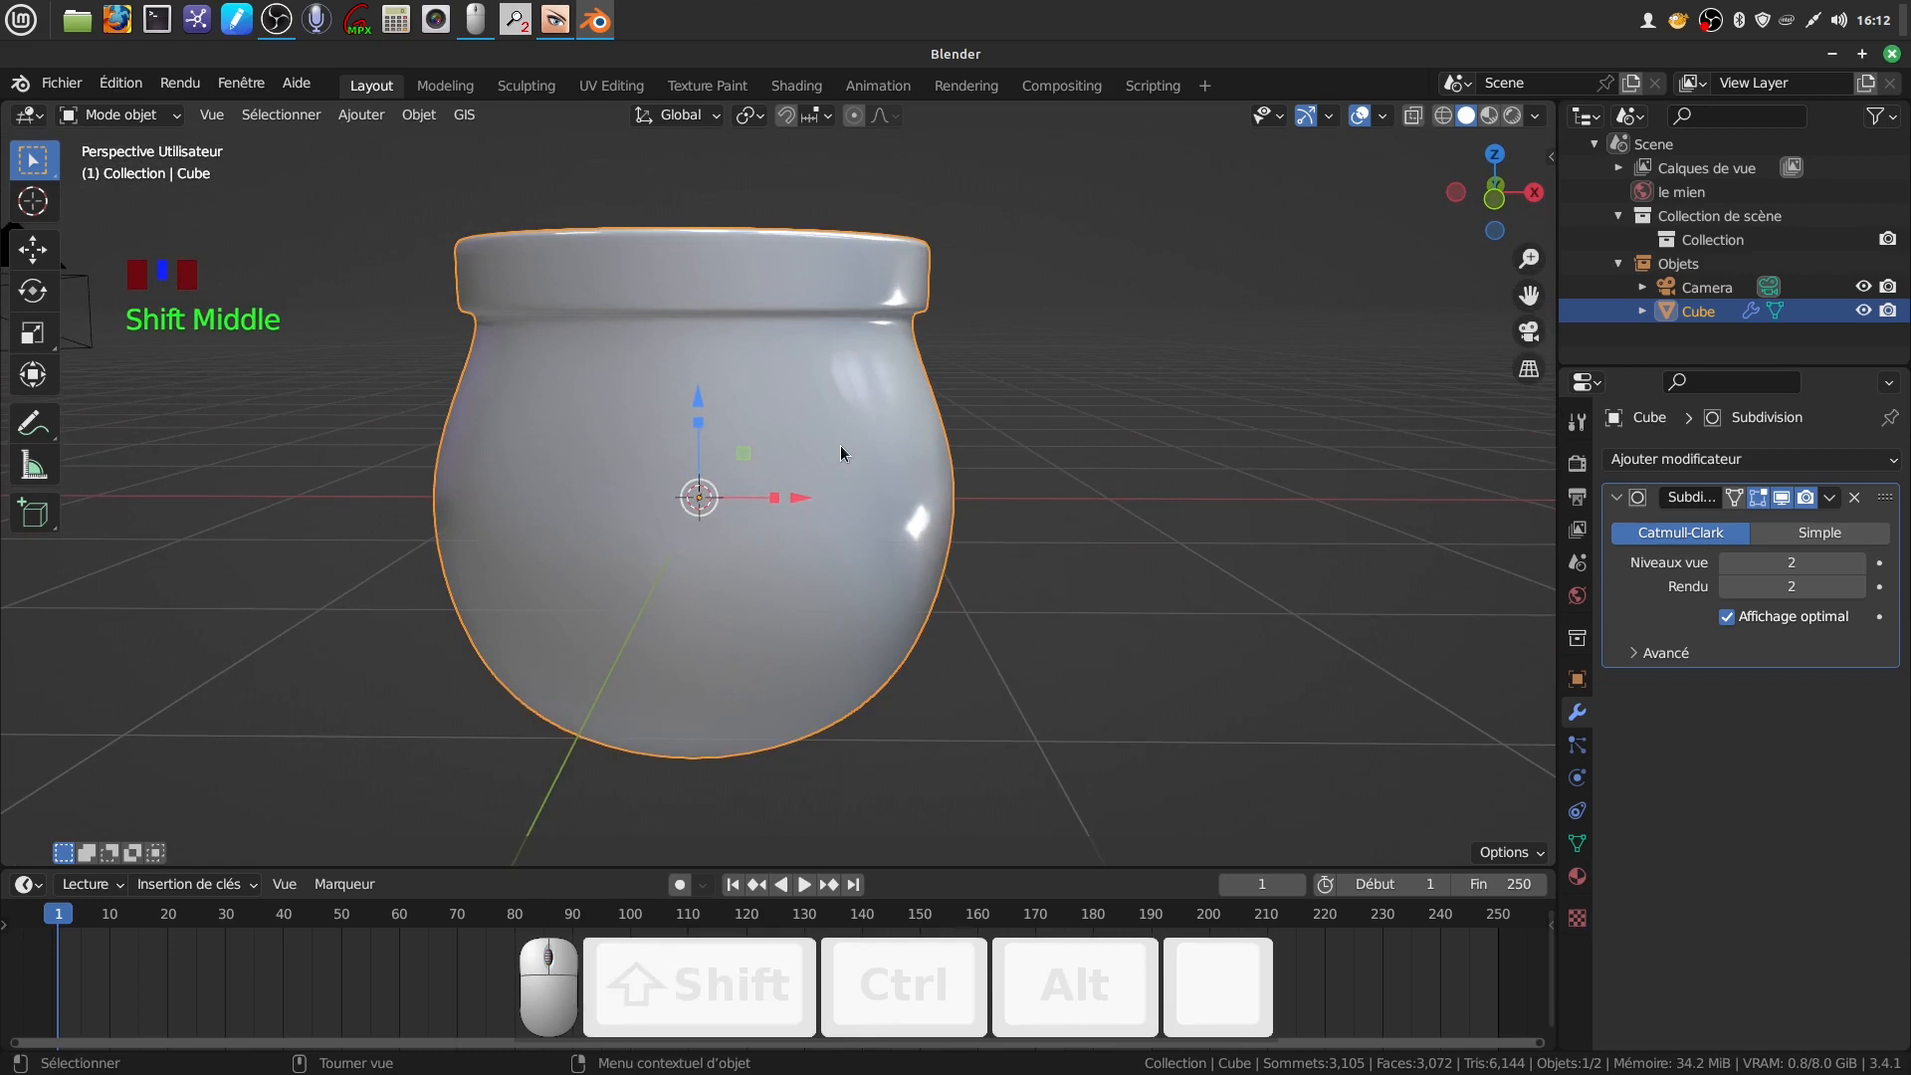
pyautogui.scroll(-1, 840, 445)
pyautogui.keyDown('shift'); pyautogui.moveTo(812, 466); pyautogui.dragTo(768, 411, button='middle'); pyautogui.keyUp('shift')
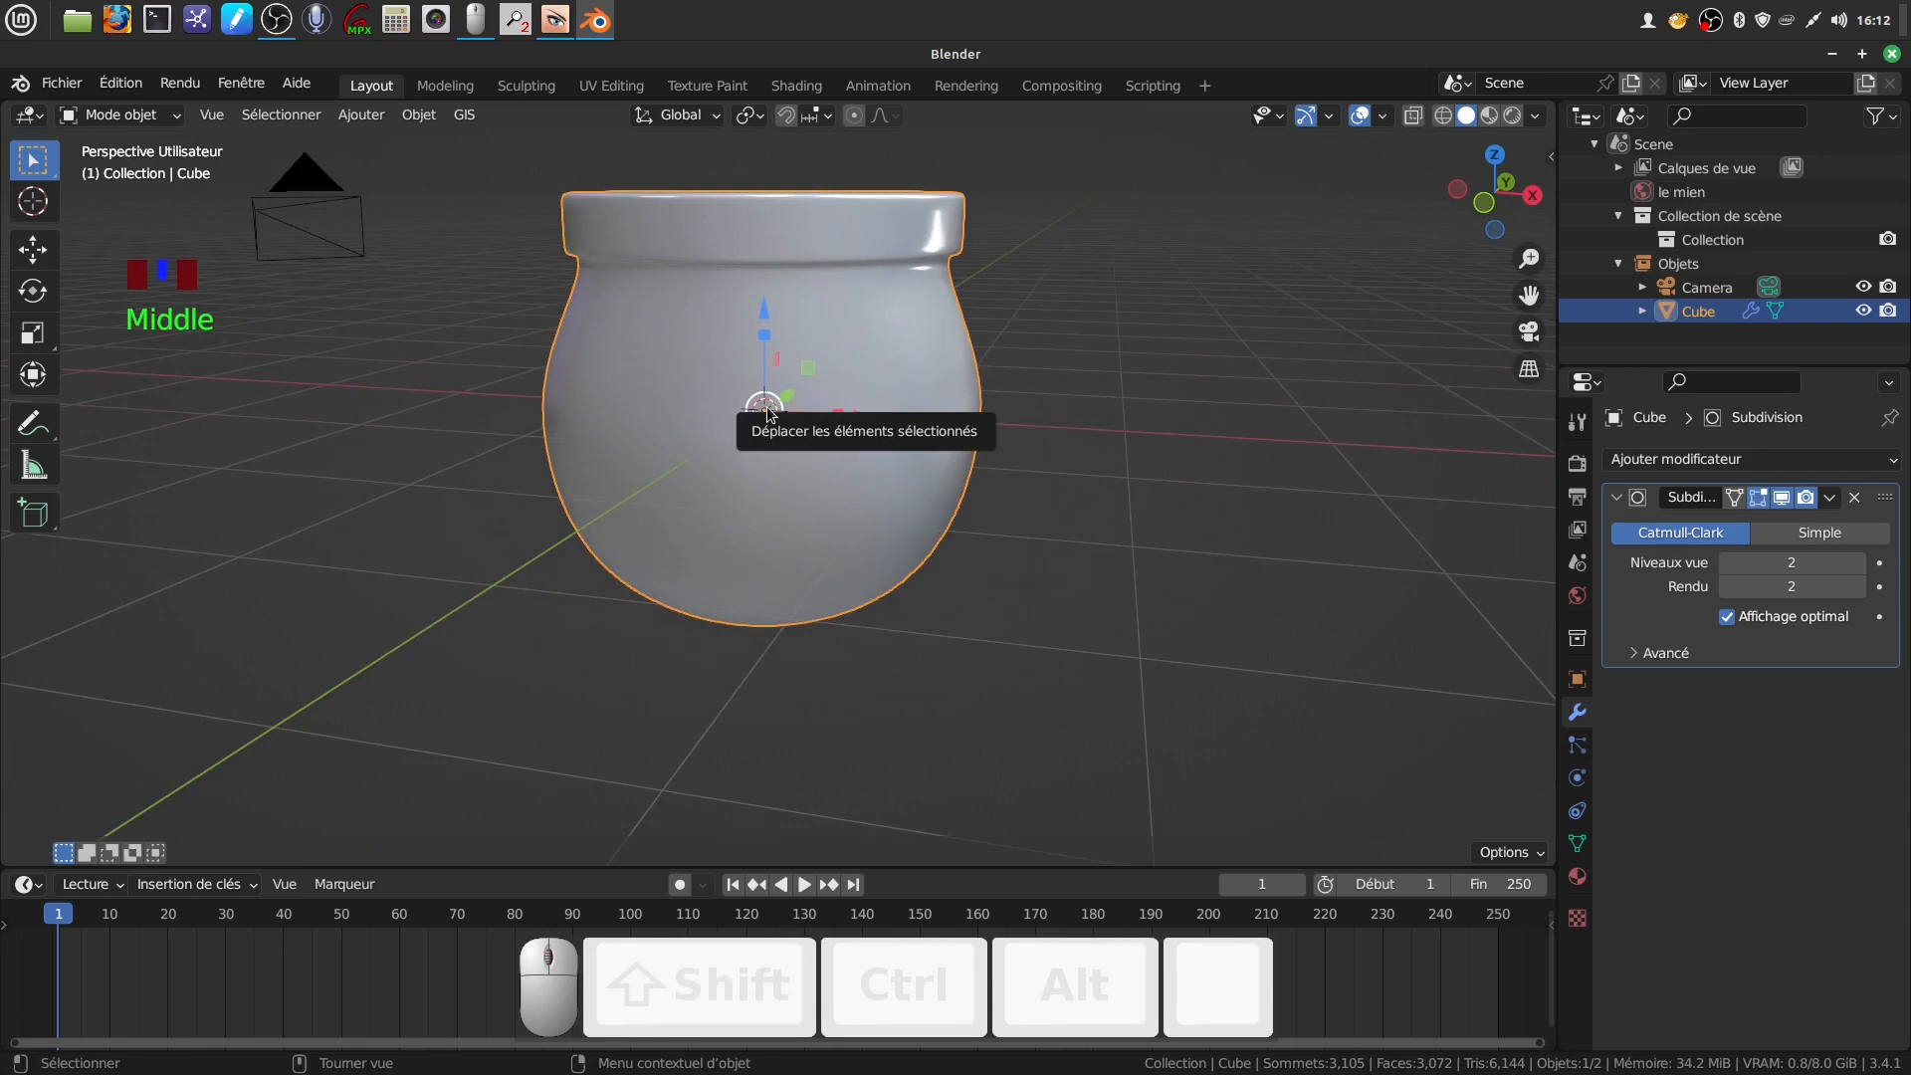
# In the right orthographic view, clear the edit-mode selection, switch to face selection and circle-select the central faces of the pot's side
pyautogui.press('KP_3')
pyautogui.scroll(-1, 911, 518)
pyautogui.keyDown('shift'); pyautogui.moveTo(911, 518); pyautogui.dragTo(711, 433, button='middle'); pyautogui.keyUp('shift')
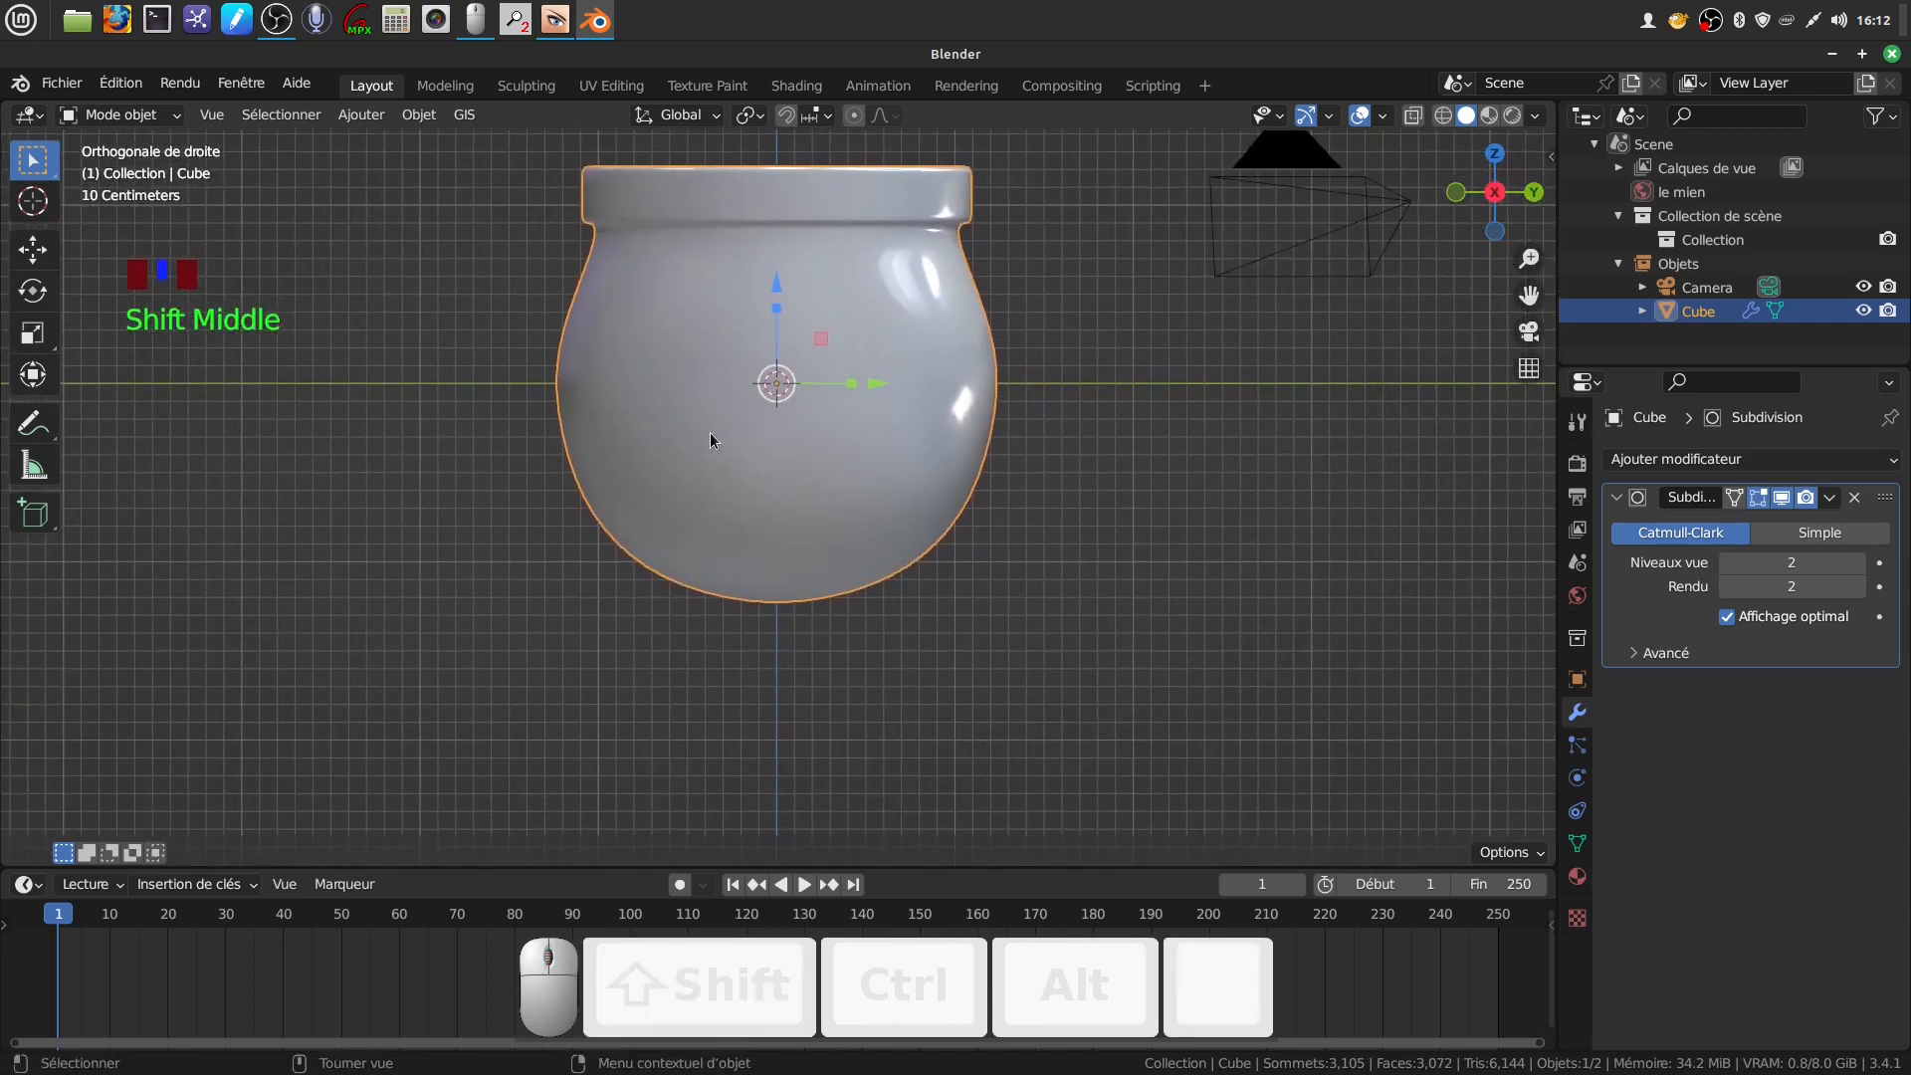
pyautogui.press('Tab')
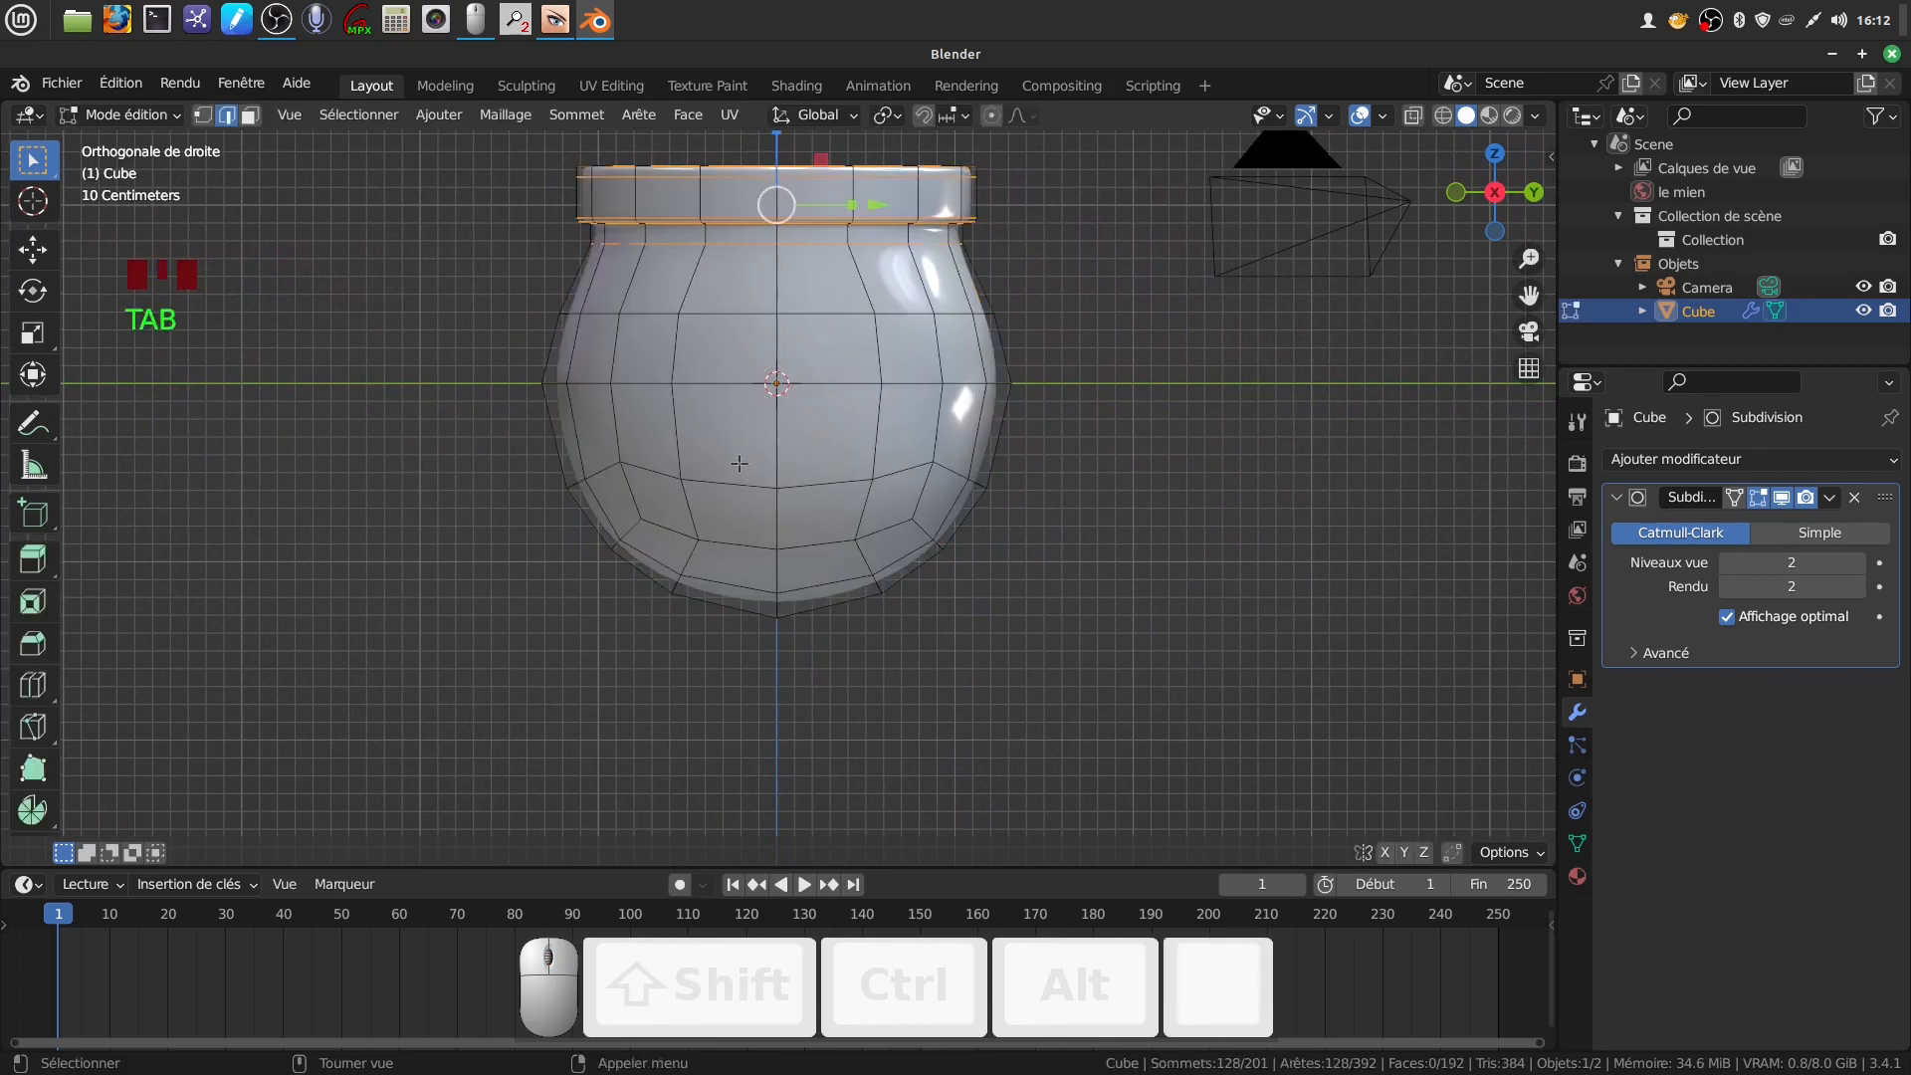
pyautogui.press('a')
pyautogui.click(250, 116)
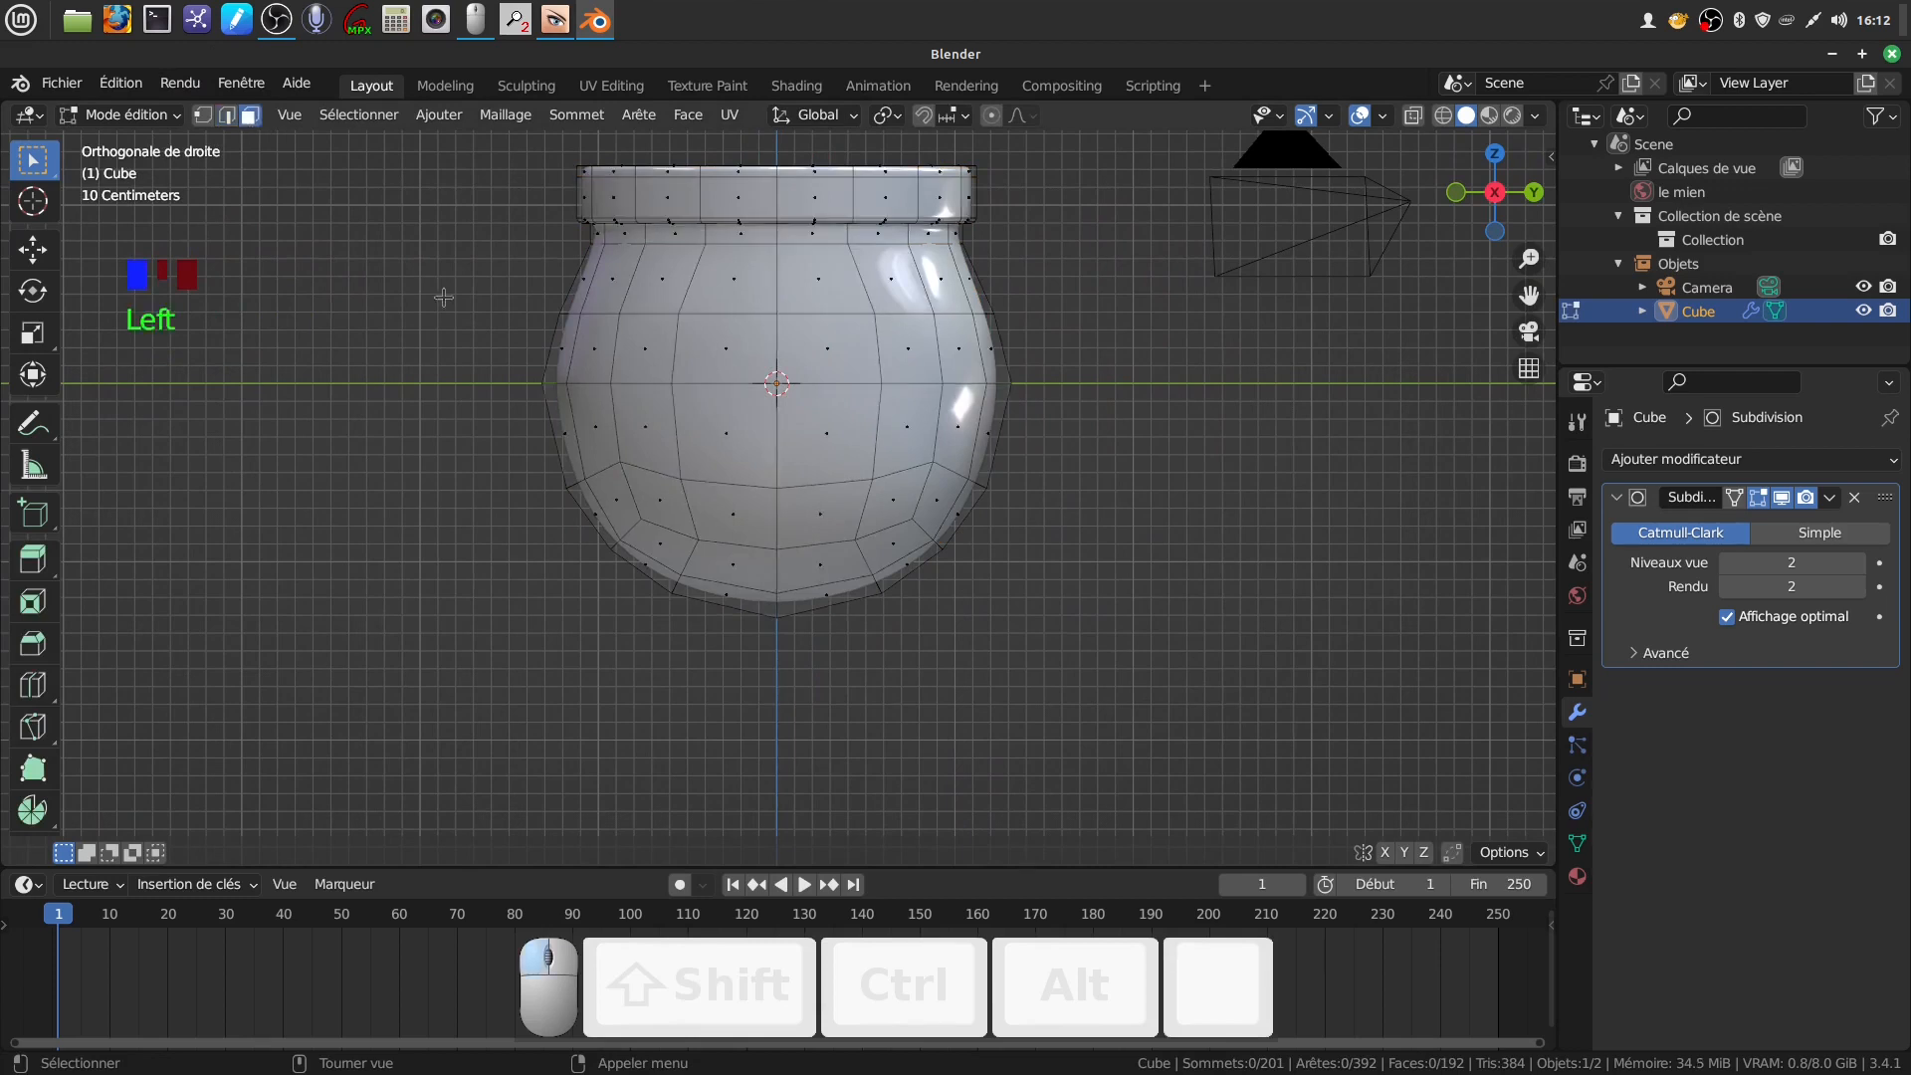
pyautogui.press('c')
pyautogui.moveTo(771, 353)
pyautogui.mouseDown()
pyautogui.moveTo(731, 310)
pyautogui.moveTo(851, 318)
pyautogui.moveTo(866, 445)
pyautogui.moveTo(811, 480)
pyautogui.moveTo(735, 475)
pyautogui.moveTo(649, 428)
pyautogui.moveTo(675, 290)
pyautogui.moveTo(689, 480)
pyautogui.moveTo(716, 472)
pyautogui.mouseUp()
pyautogui.rightClick(717, 471)
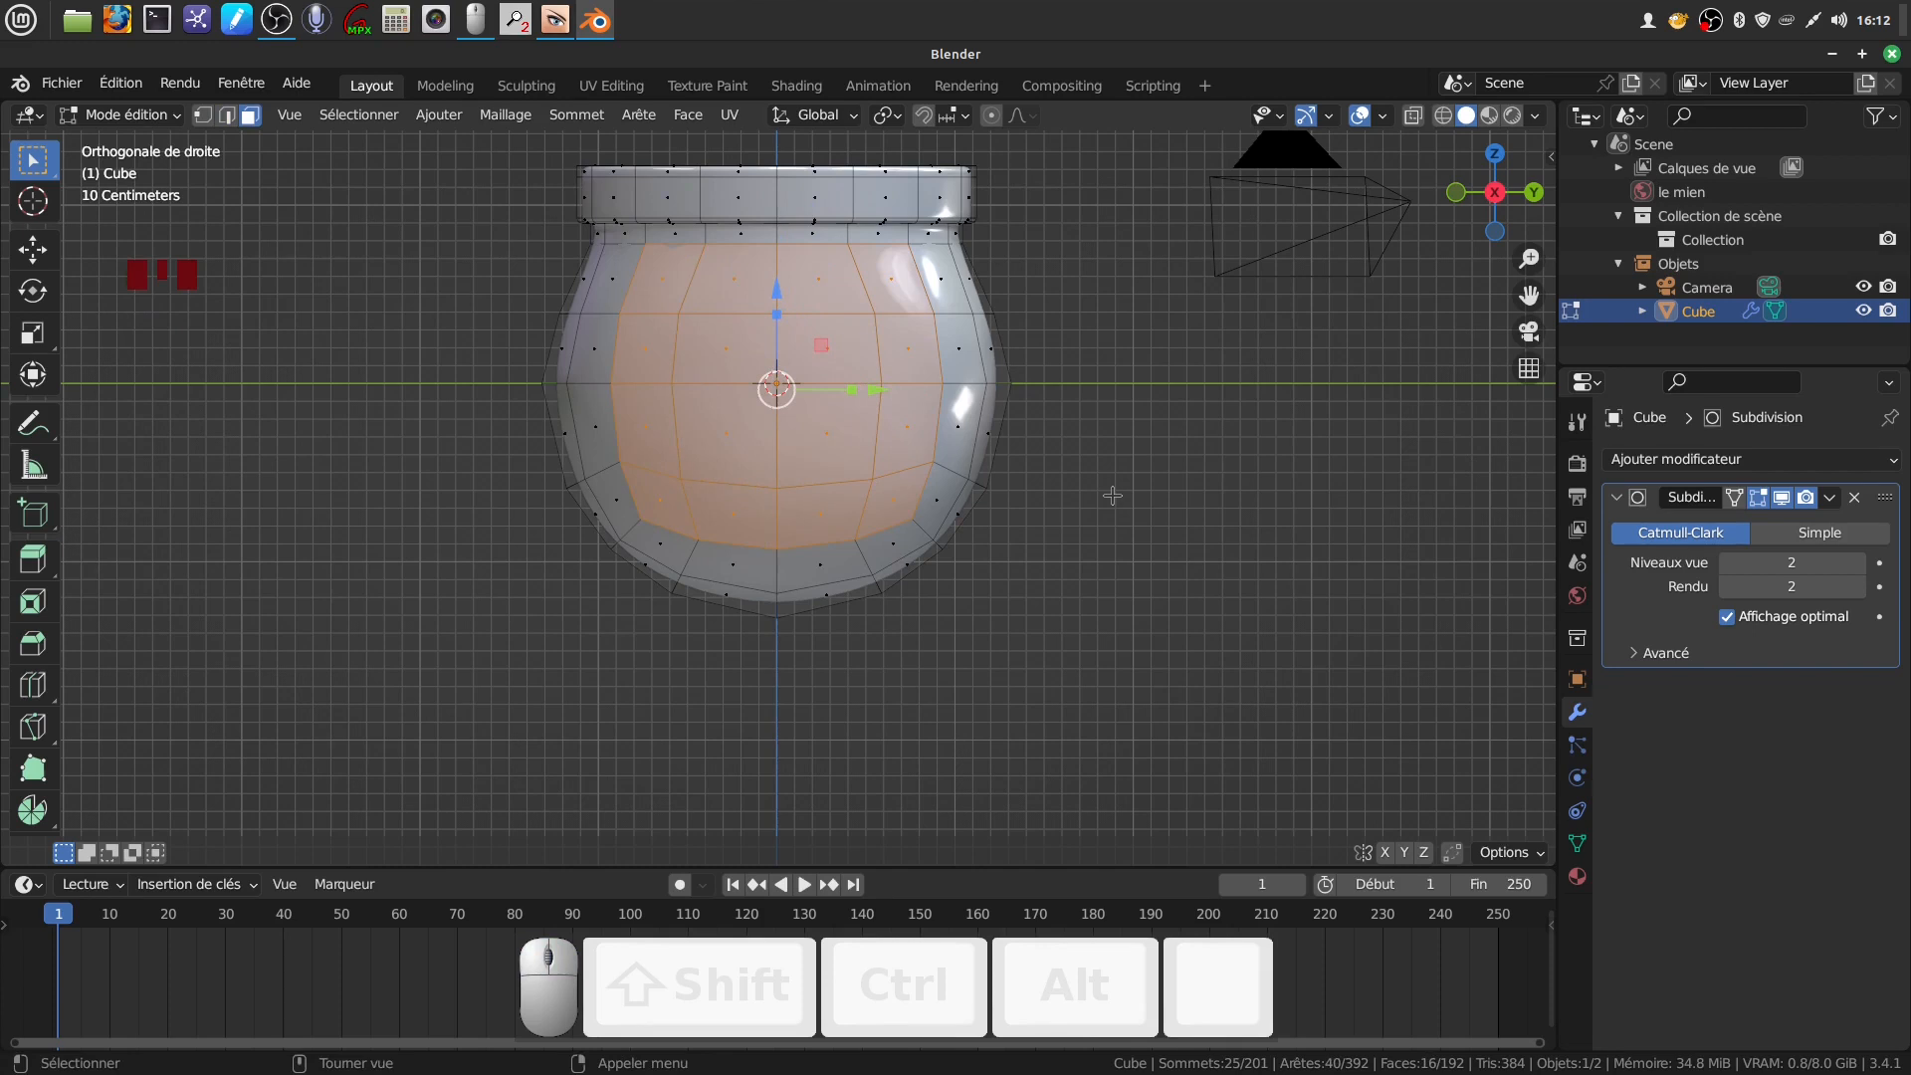
# Reshape the selected side faces into a round patch with LoopTools Circle
pyautogui.rightClick(1203, 479)
pyautogui.moveTo(1164, 508)
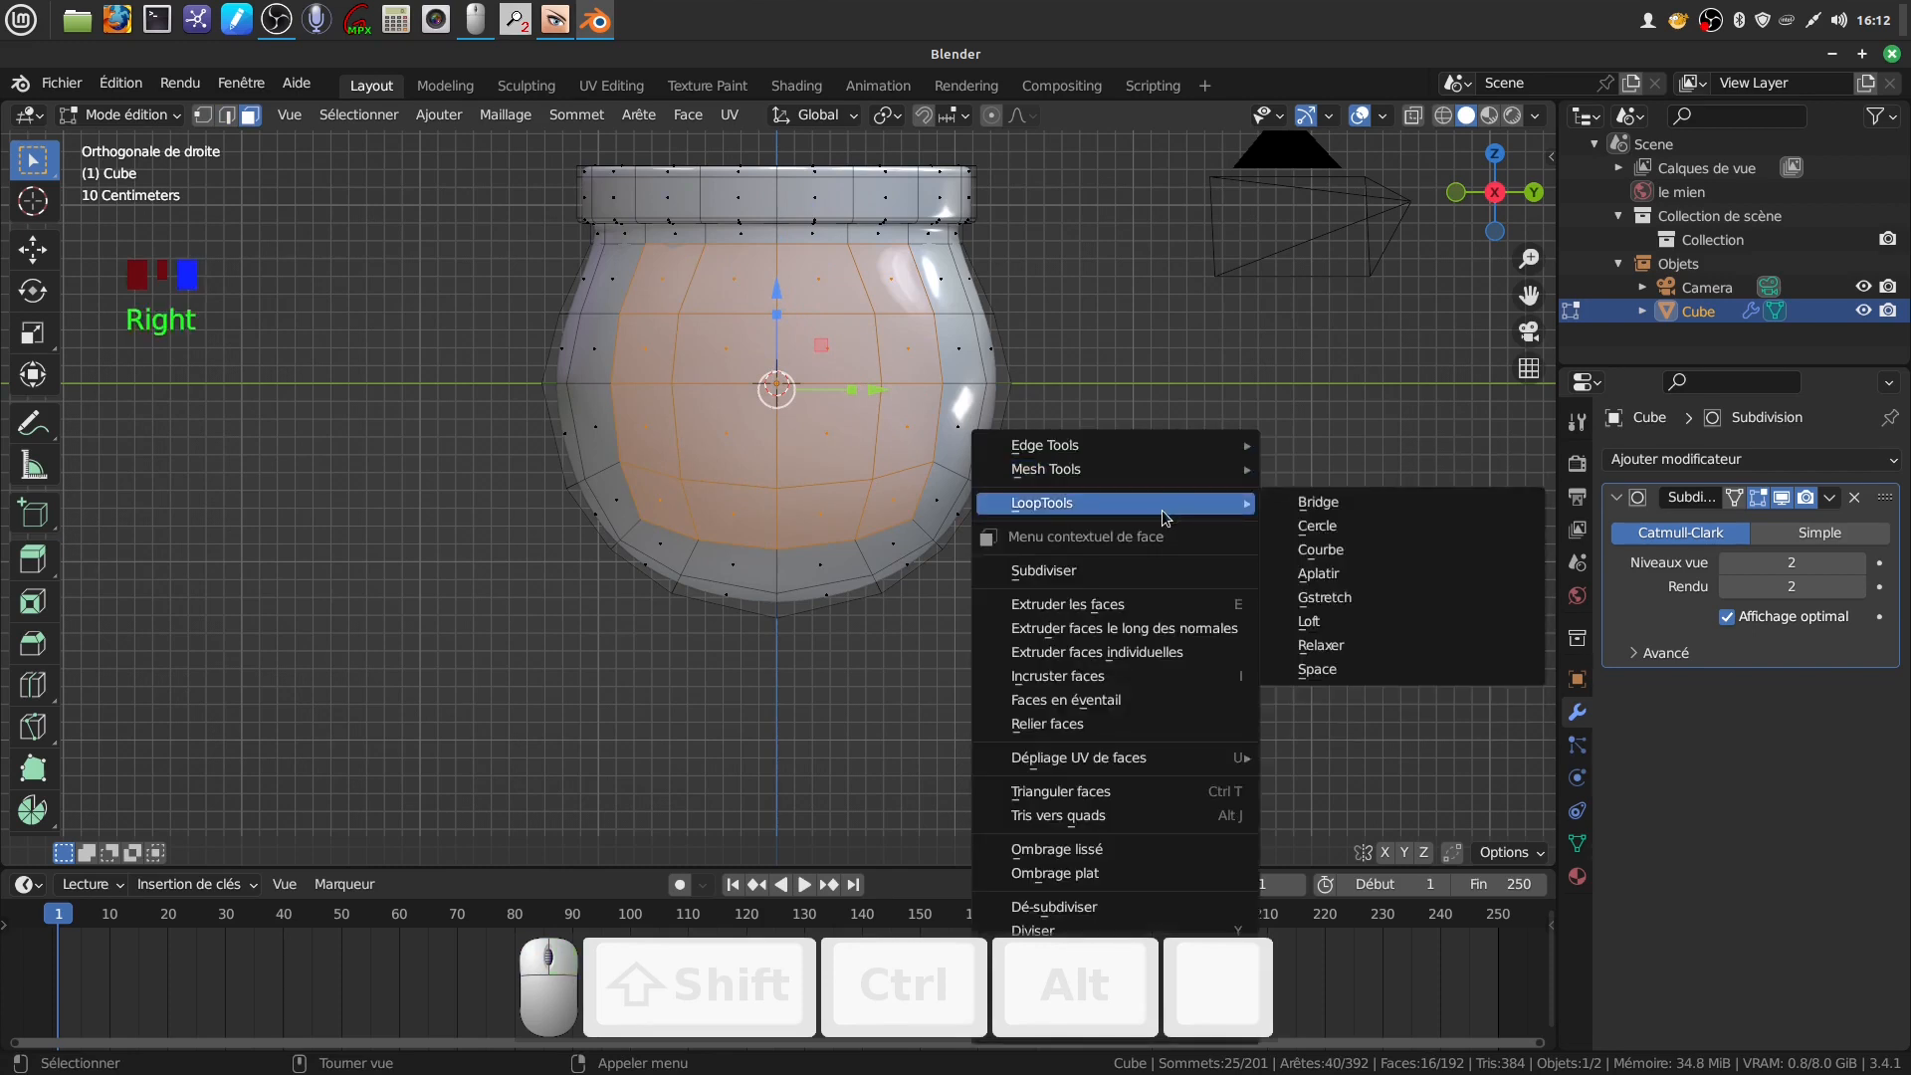
pyautogui.click(1318, 527)
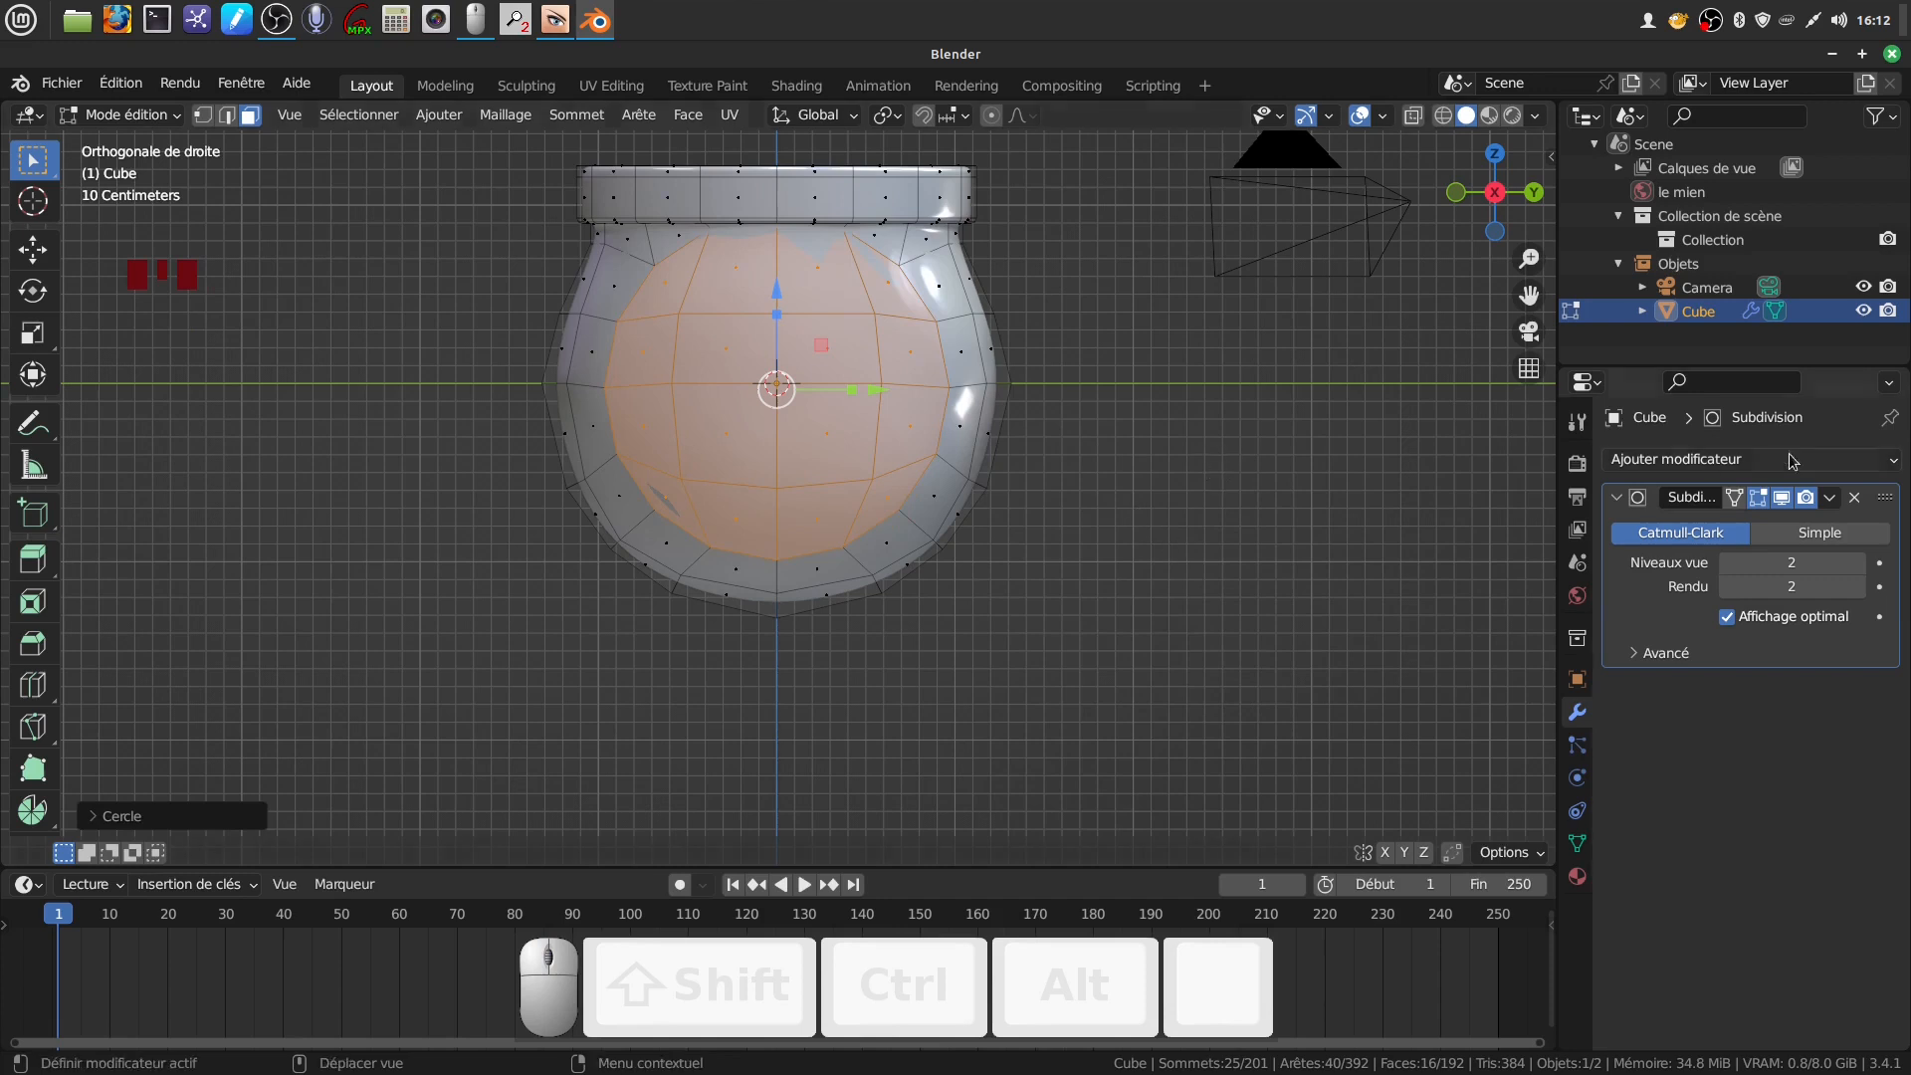
# Turn off the Subdivision modifier's viewport display and scale the round side patch down slightly
pyautogui.click(1782, 498)
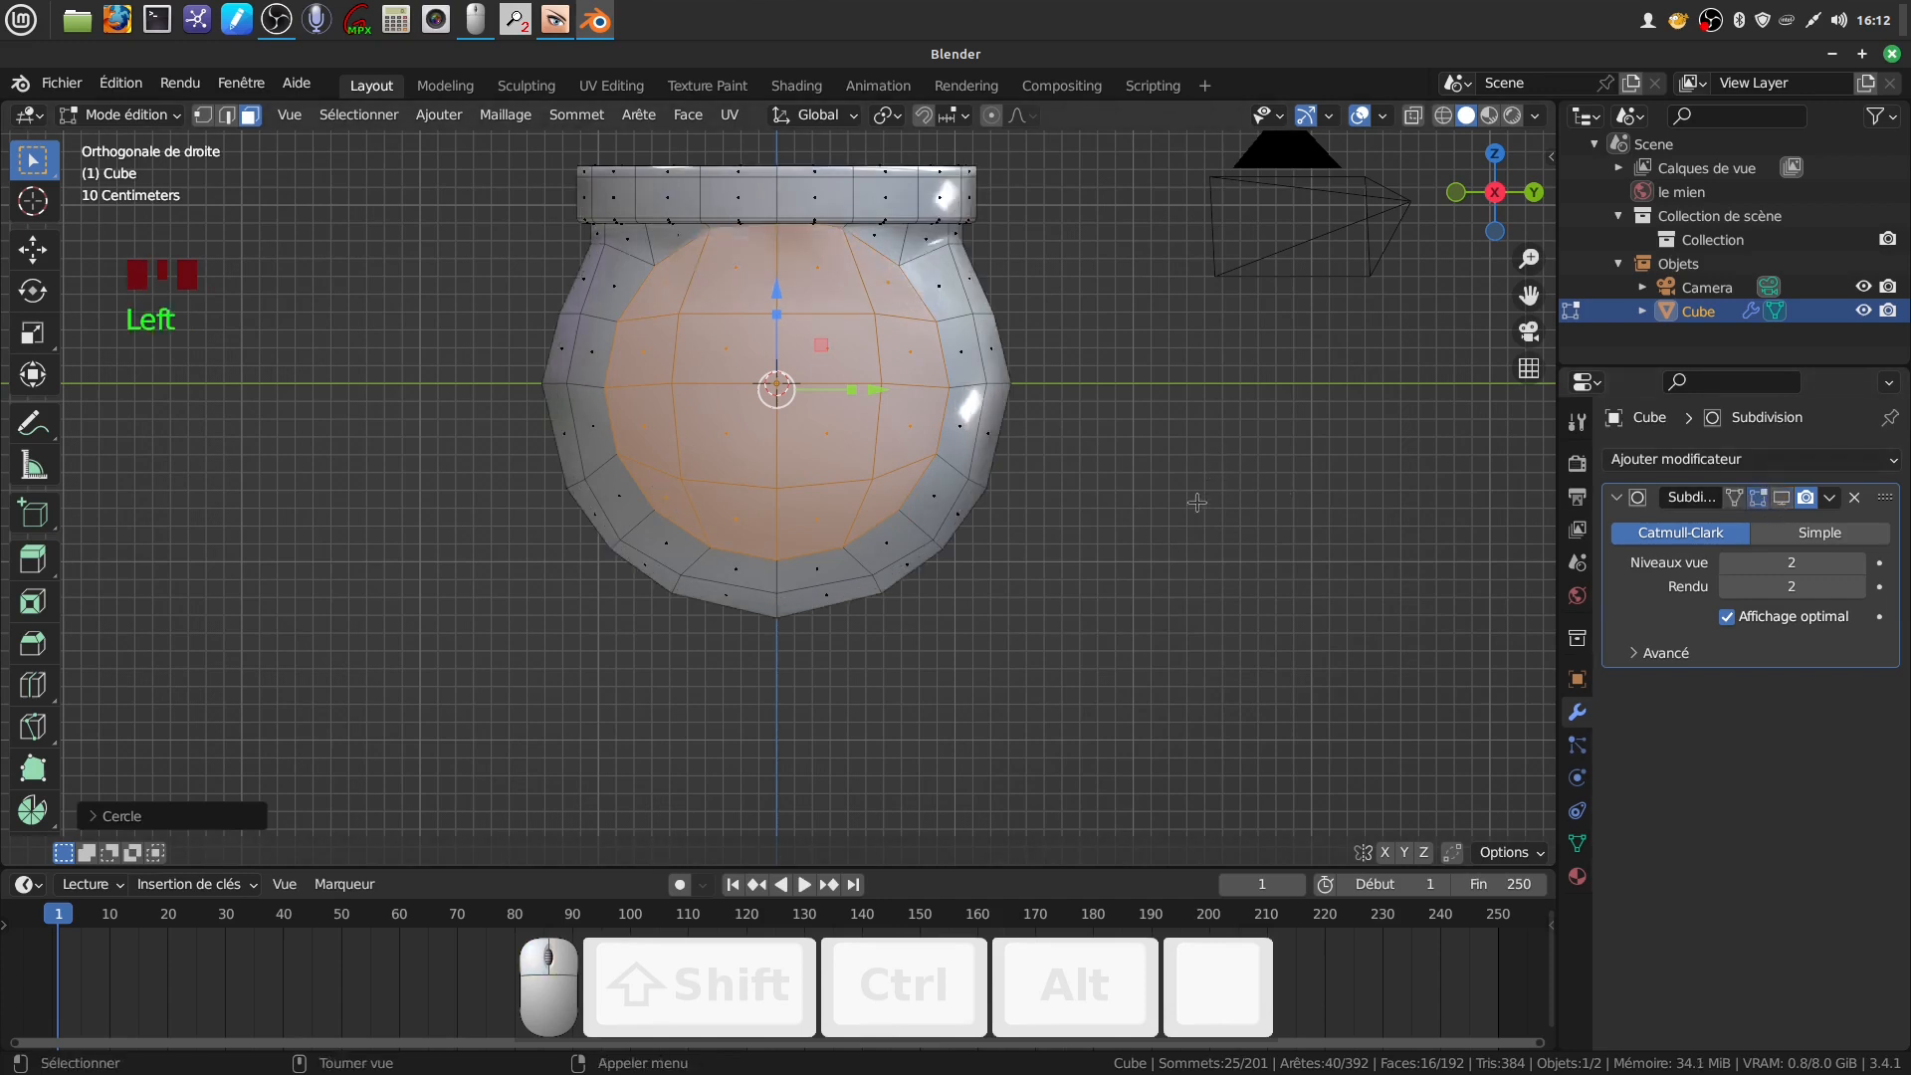
pyautogui.press('s')
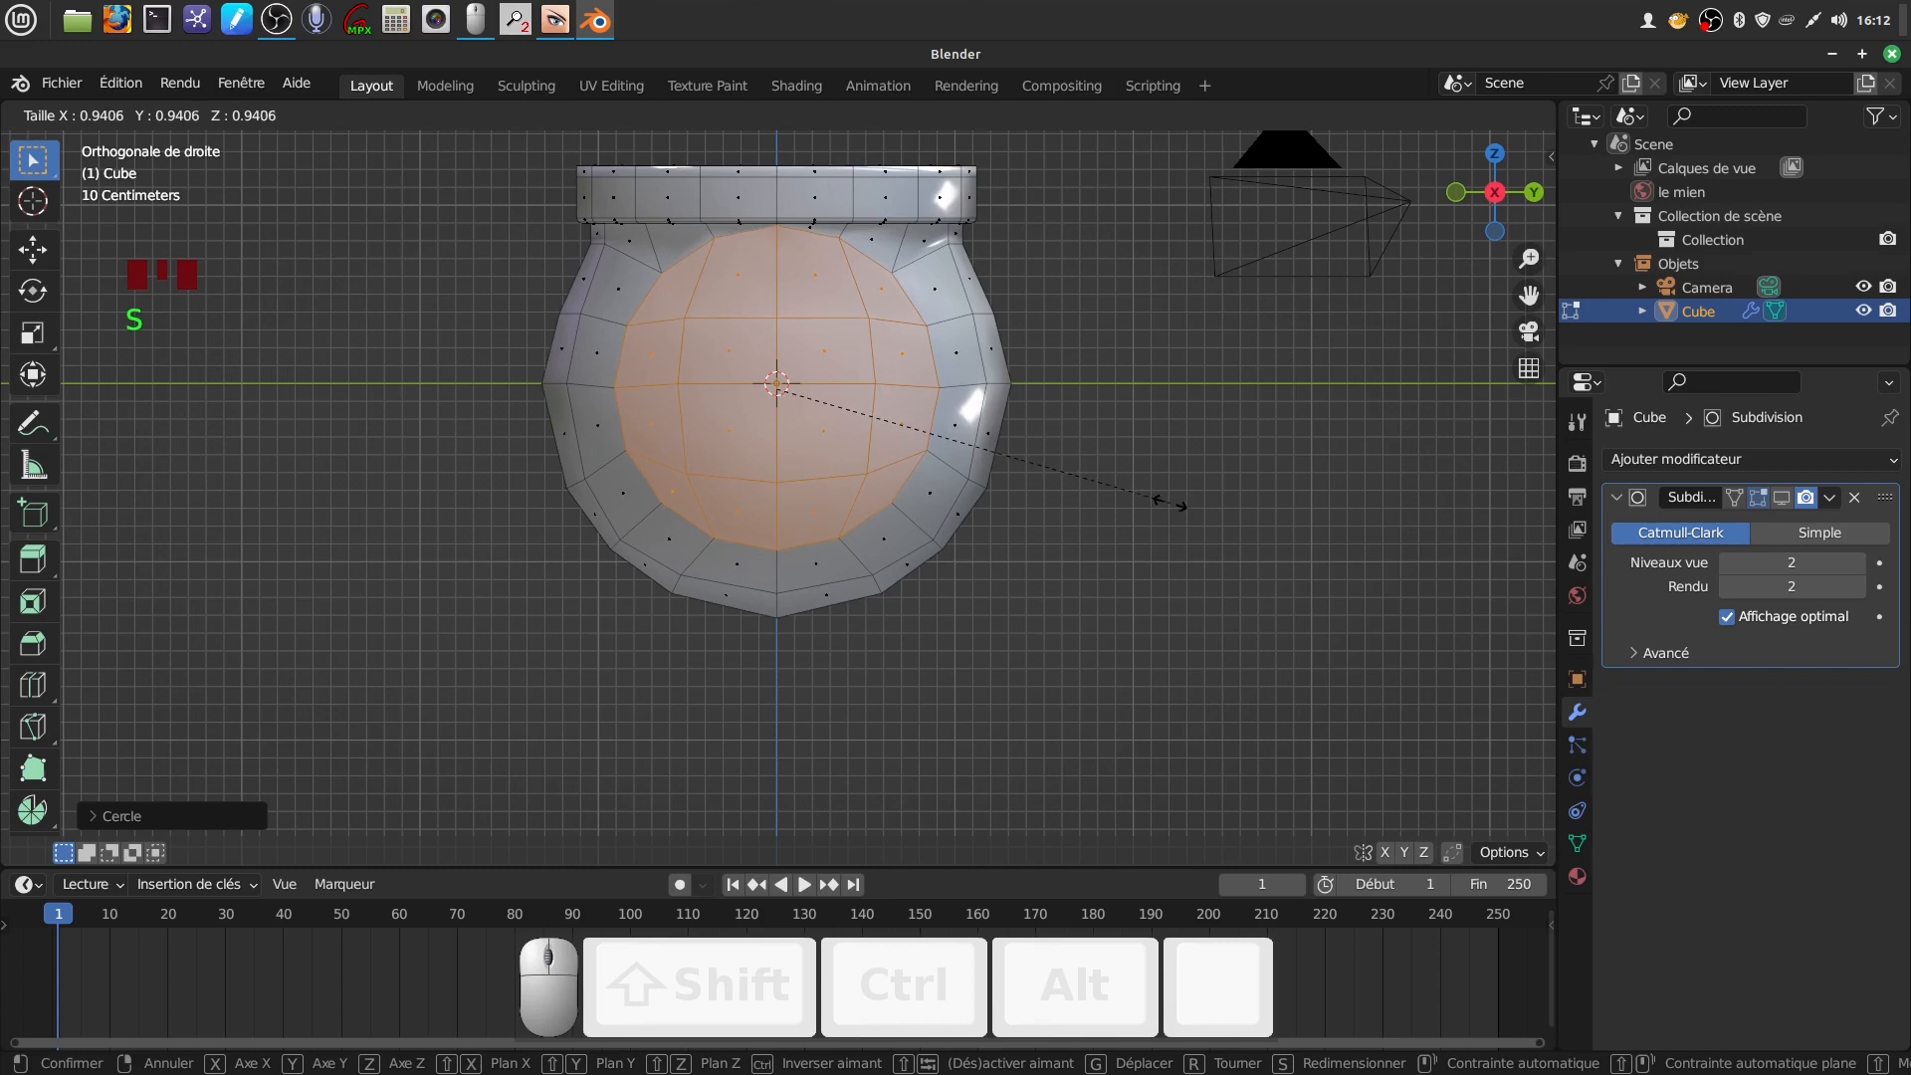
pyautogui.click(1167, 503)
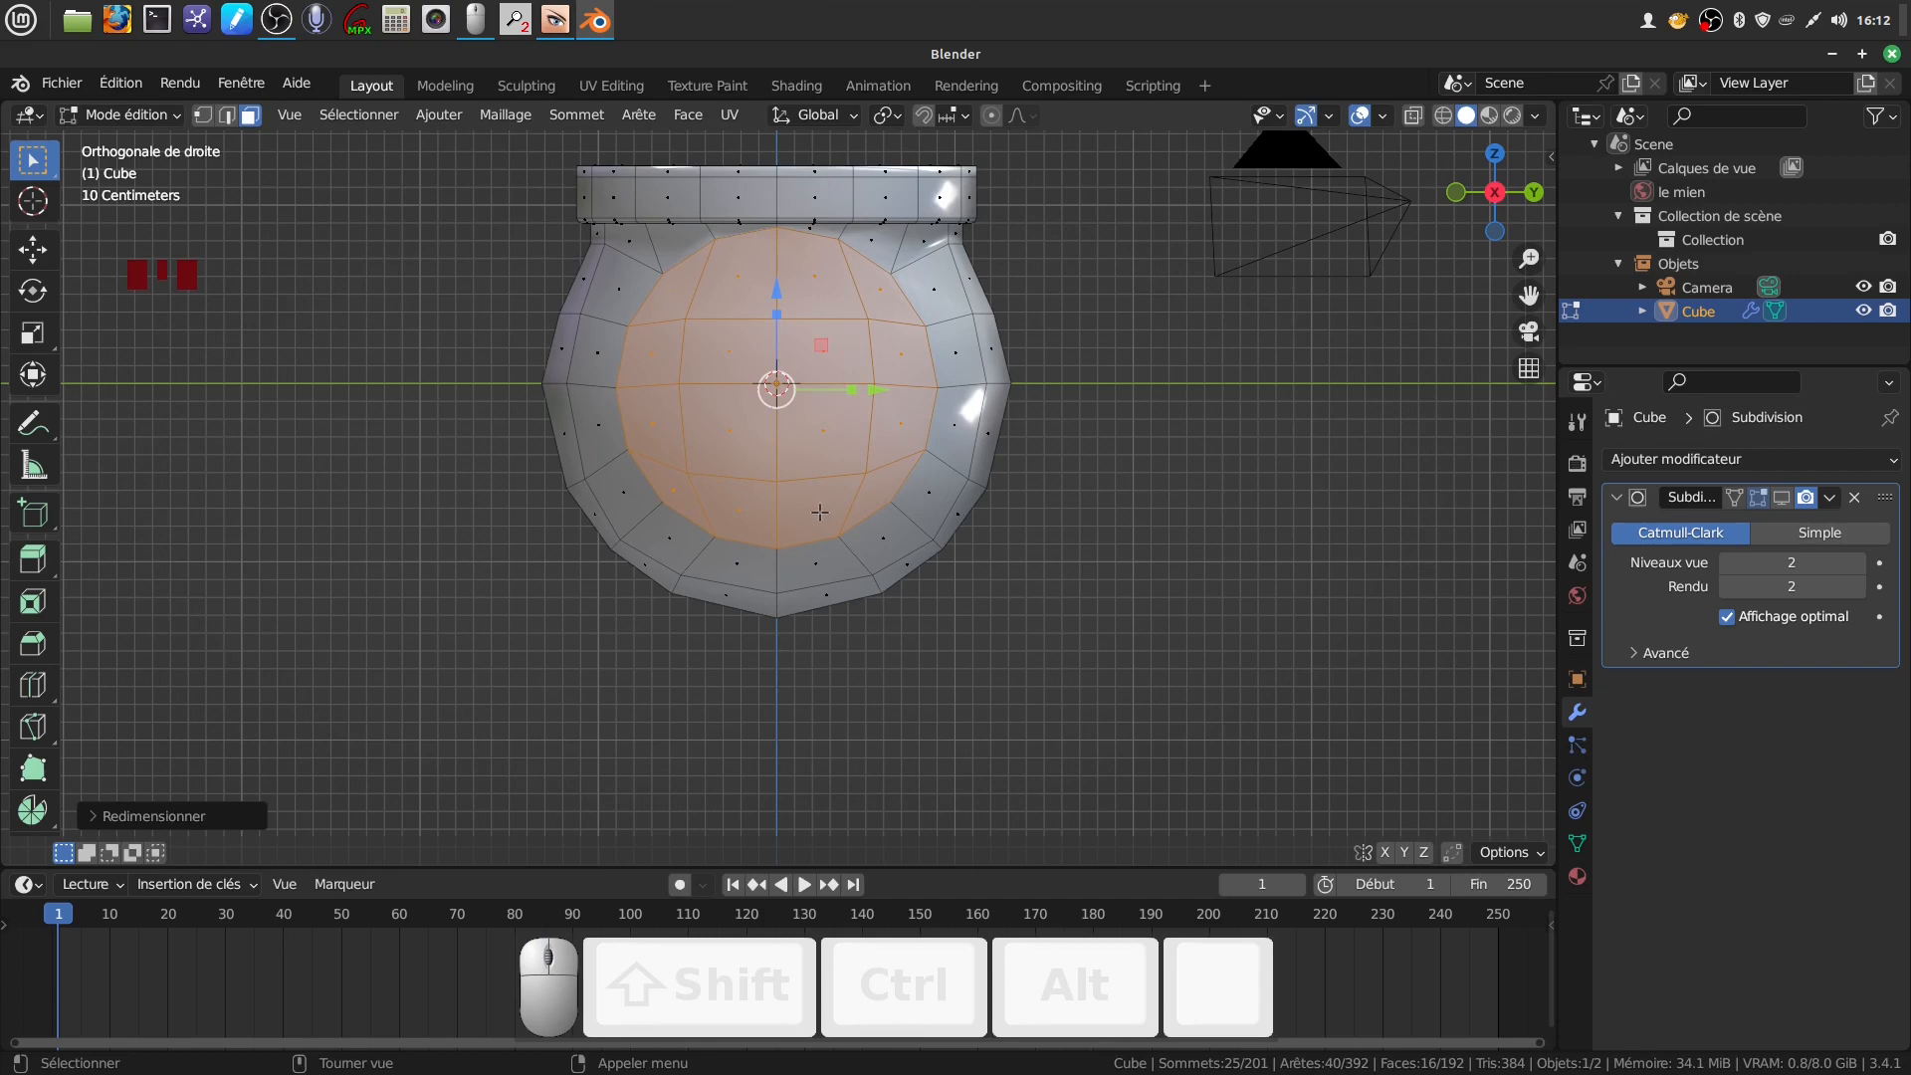
pyautogui.moveTo(845, 525); pyautogui.dragTo(1045, 578, button='middle')
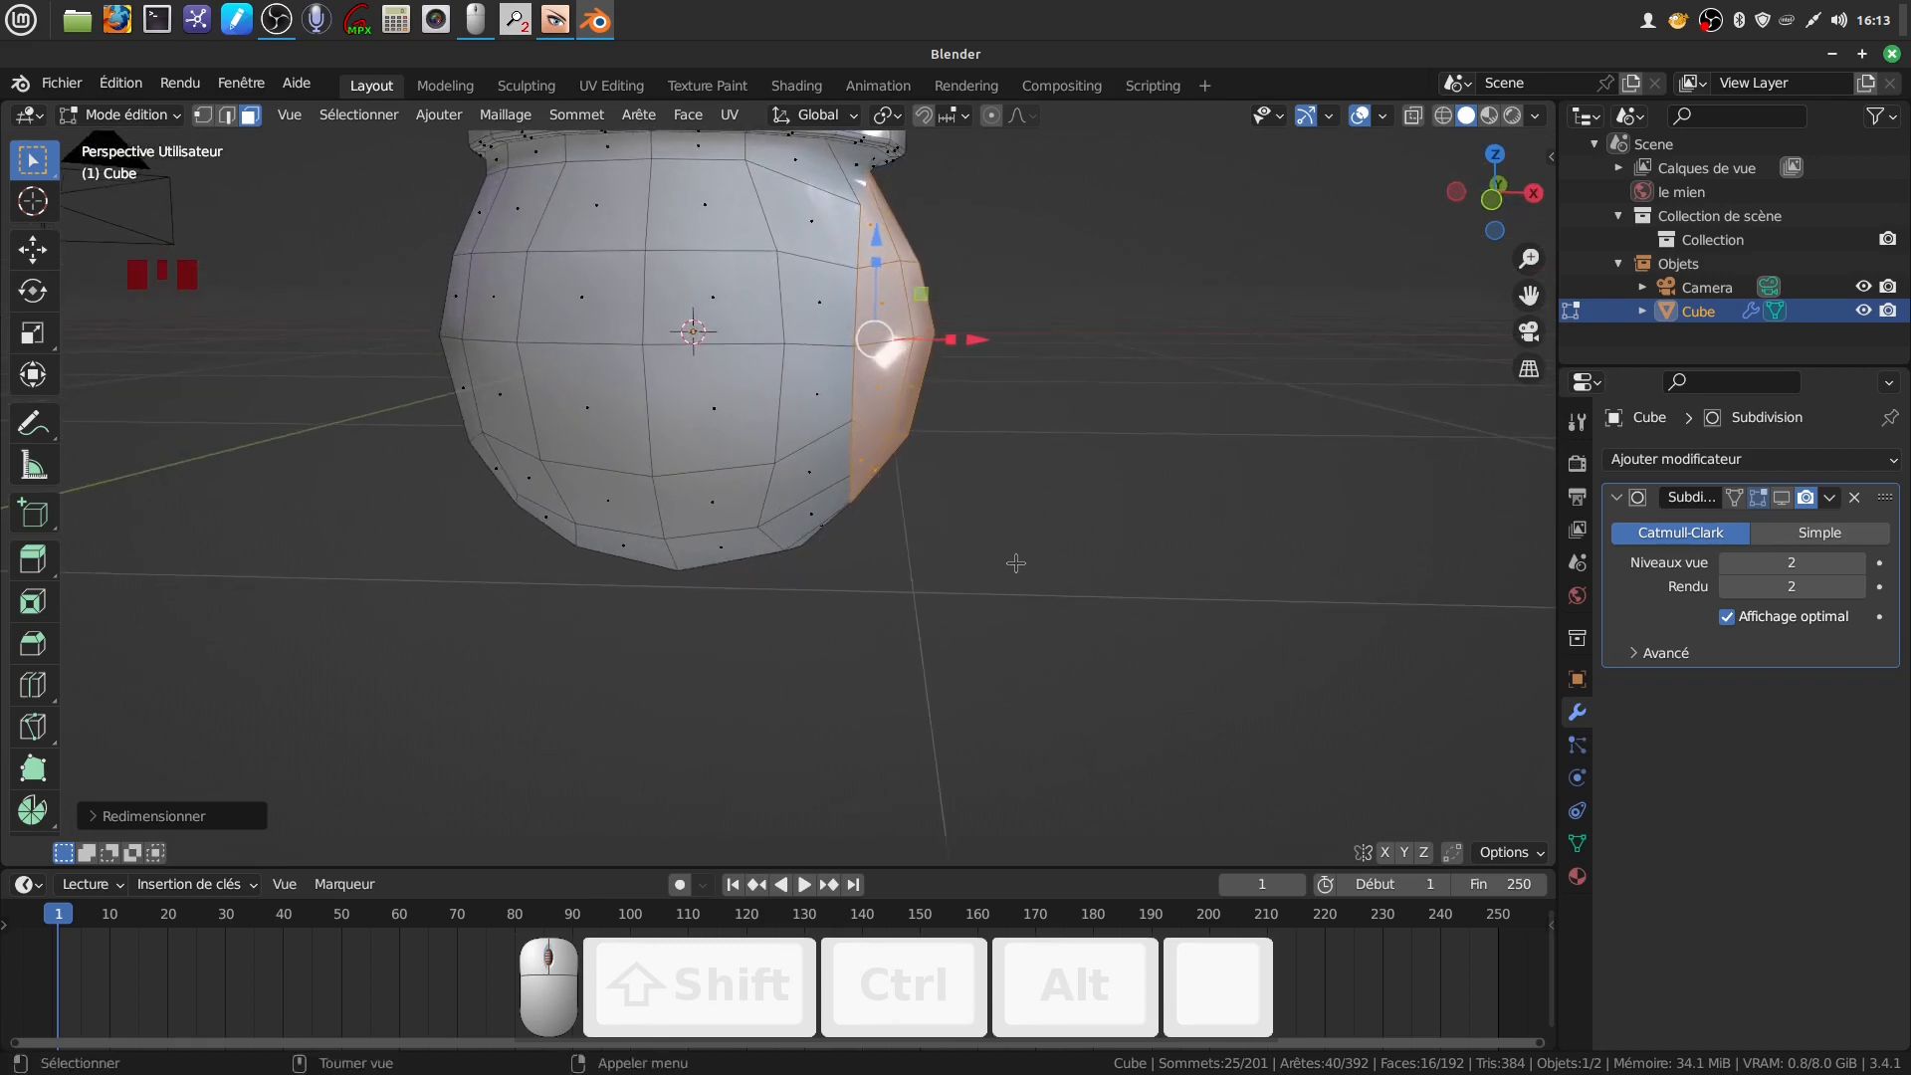
# Undo the patch scaling, the circle reshaping, the side face selection and the switch to face selection
pyautogui.hotkey('ctrl', 'z')
pyautogui.hotkey('ctrl', 'z')
pyautogui.hotkey('ctrl', 'z')
pyautogui.hotkey('ctrl', 'z')
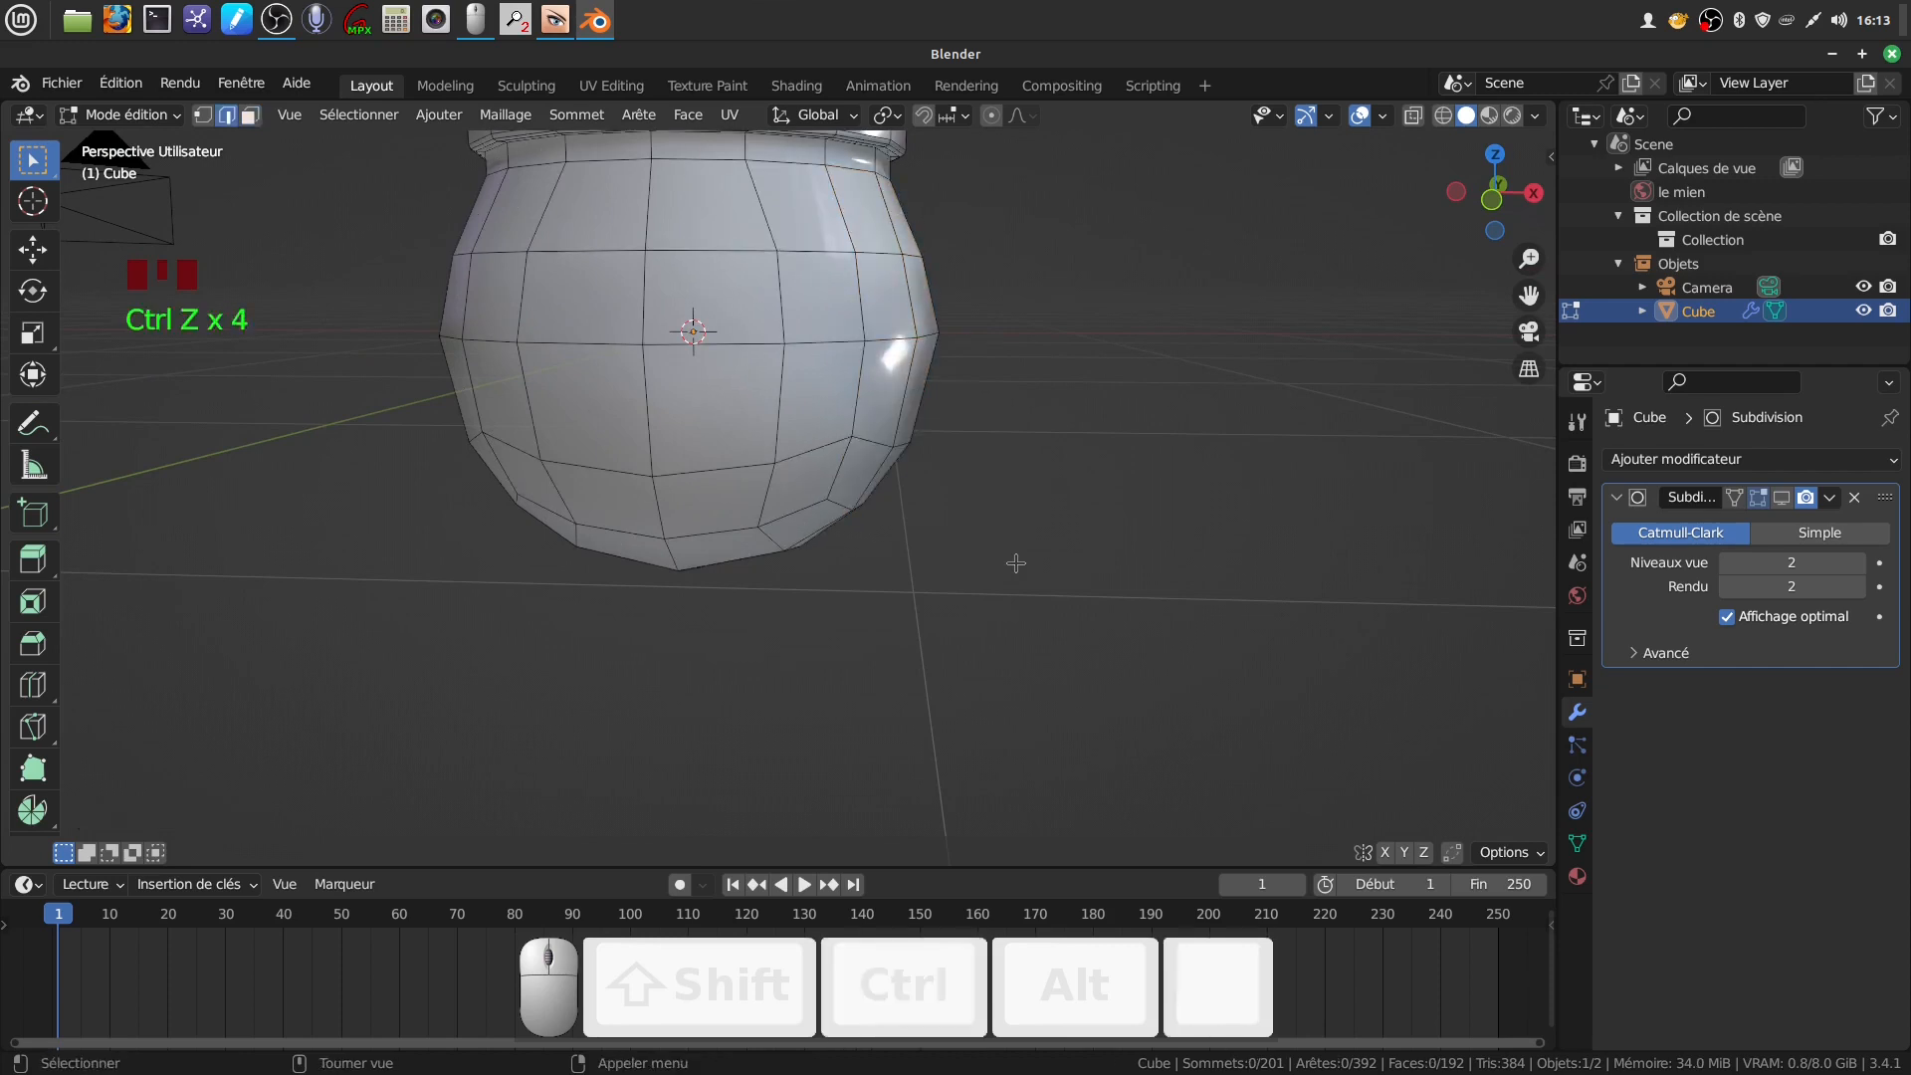
# In front wireframe view with vertex selection, circle-select the pot's bottom vertices and scale them vertically into a nearly flat base
pyautogui.moveTo(1013, 550)
pyautogui.mouseDown(button='middle')
pyautogui.moveTo(999, 418)
pyautogui.moveTo(1018, 495)
pyautogui.moveTo(998, 534)
pyautogui.moveTo(1024, 555)
pyautogui.mouseUp(button='middle')
pyautogui.scroll(-2, 998, 534)
pyautogui.press('KP_1')
pyautogui.scroll(3, 1003, 538)
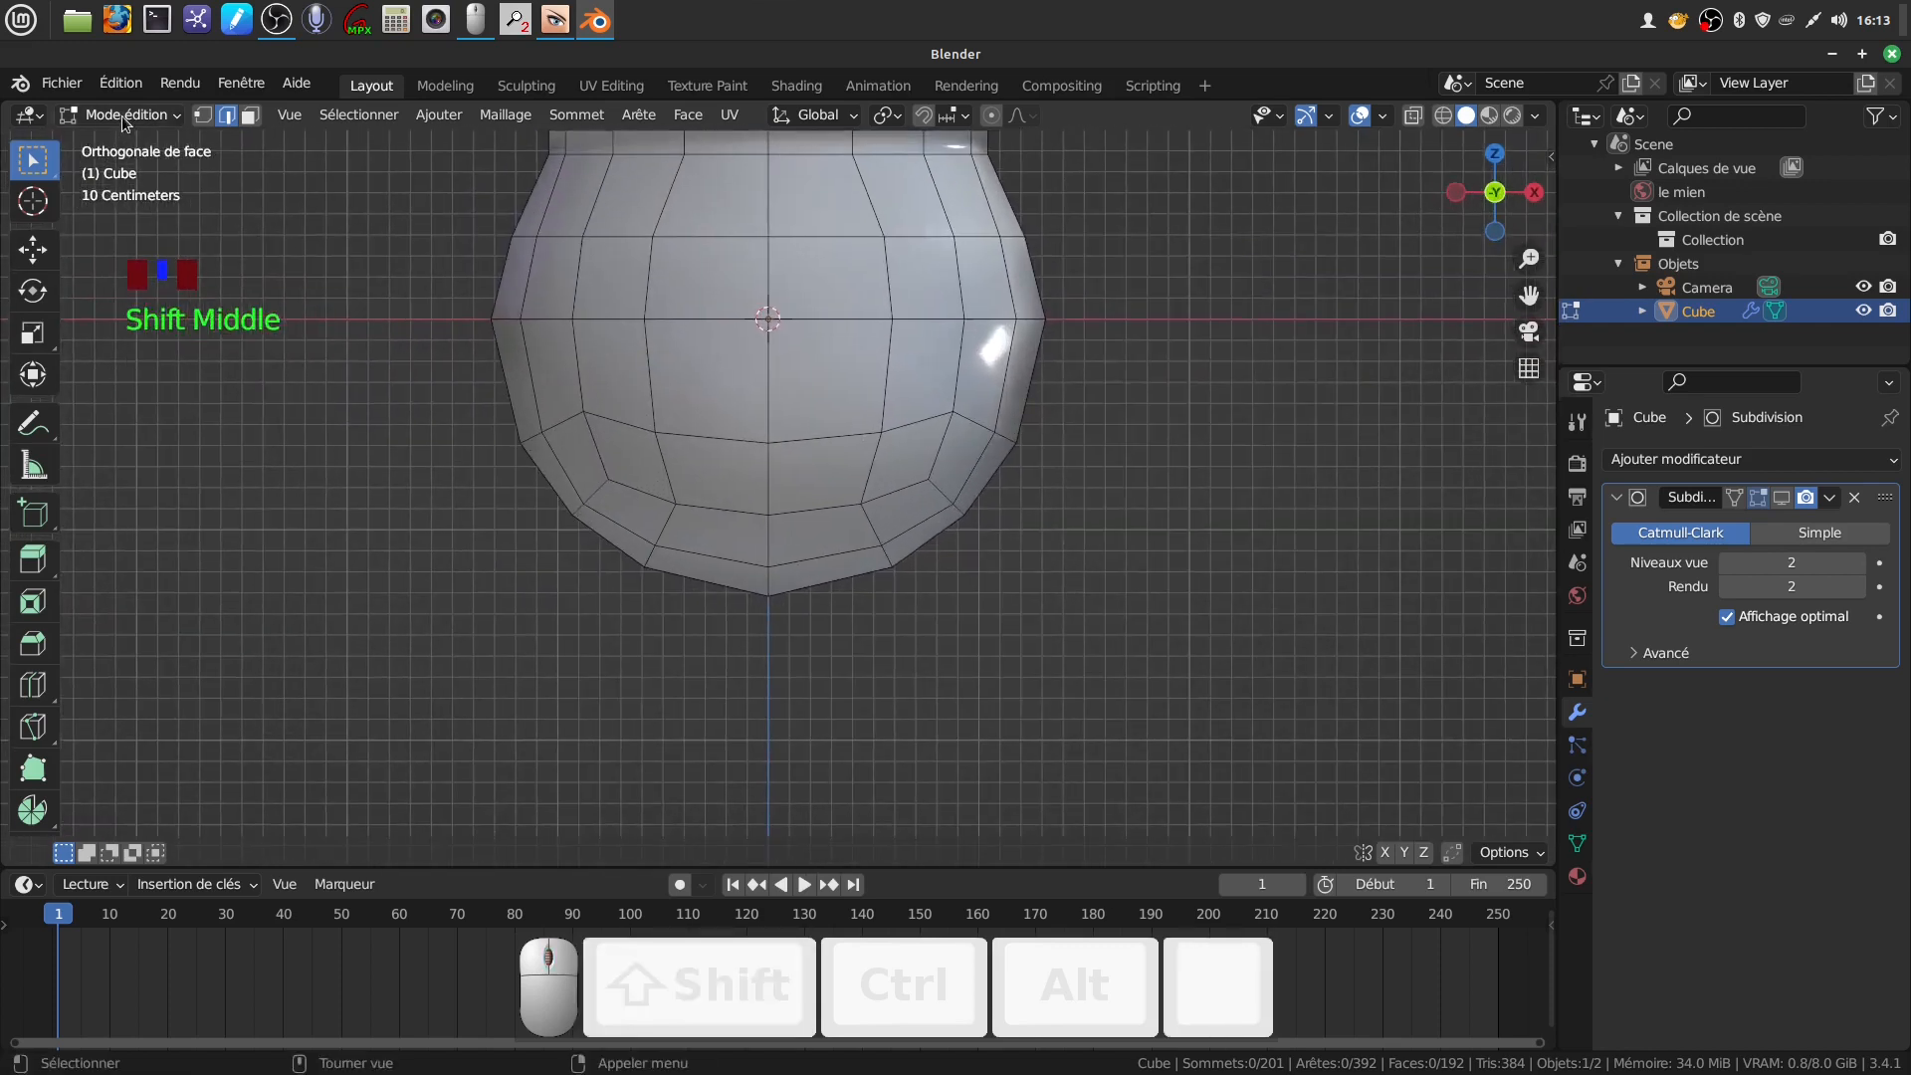
pyautogui.click(203, 114)
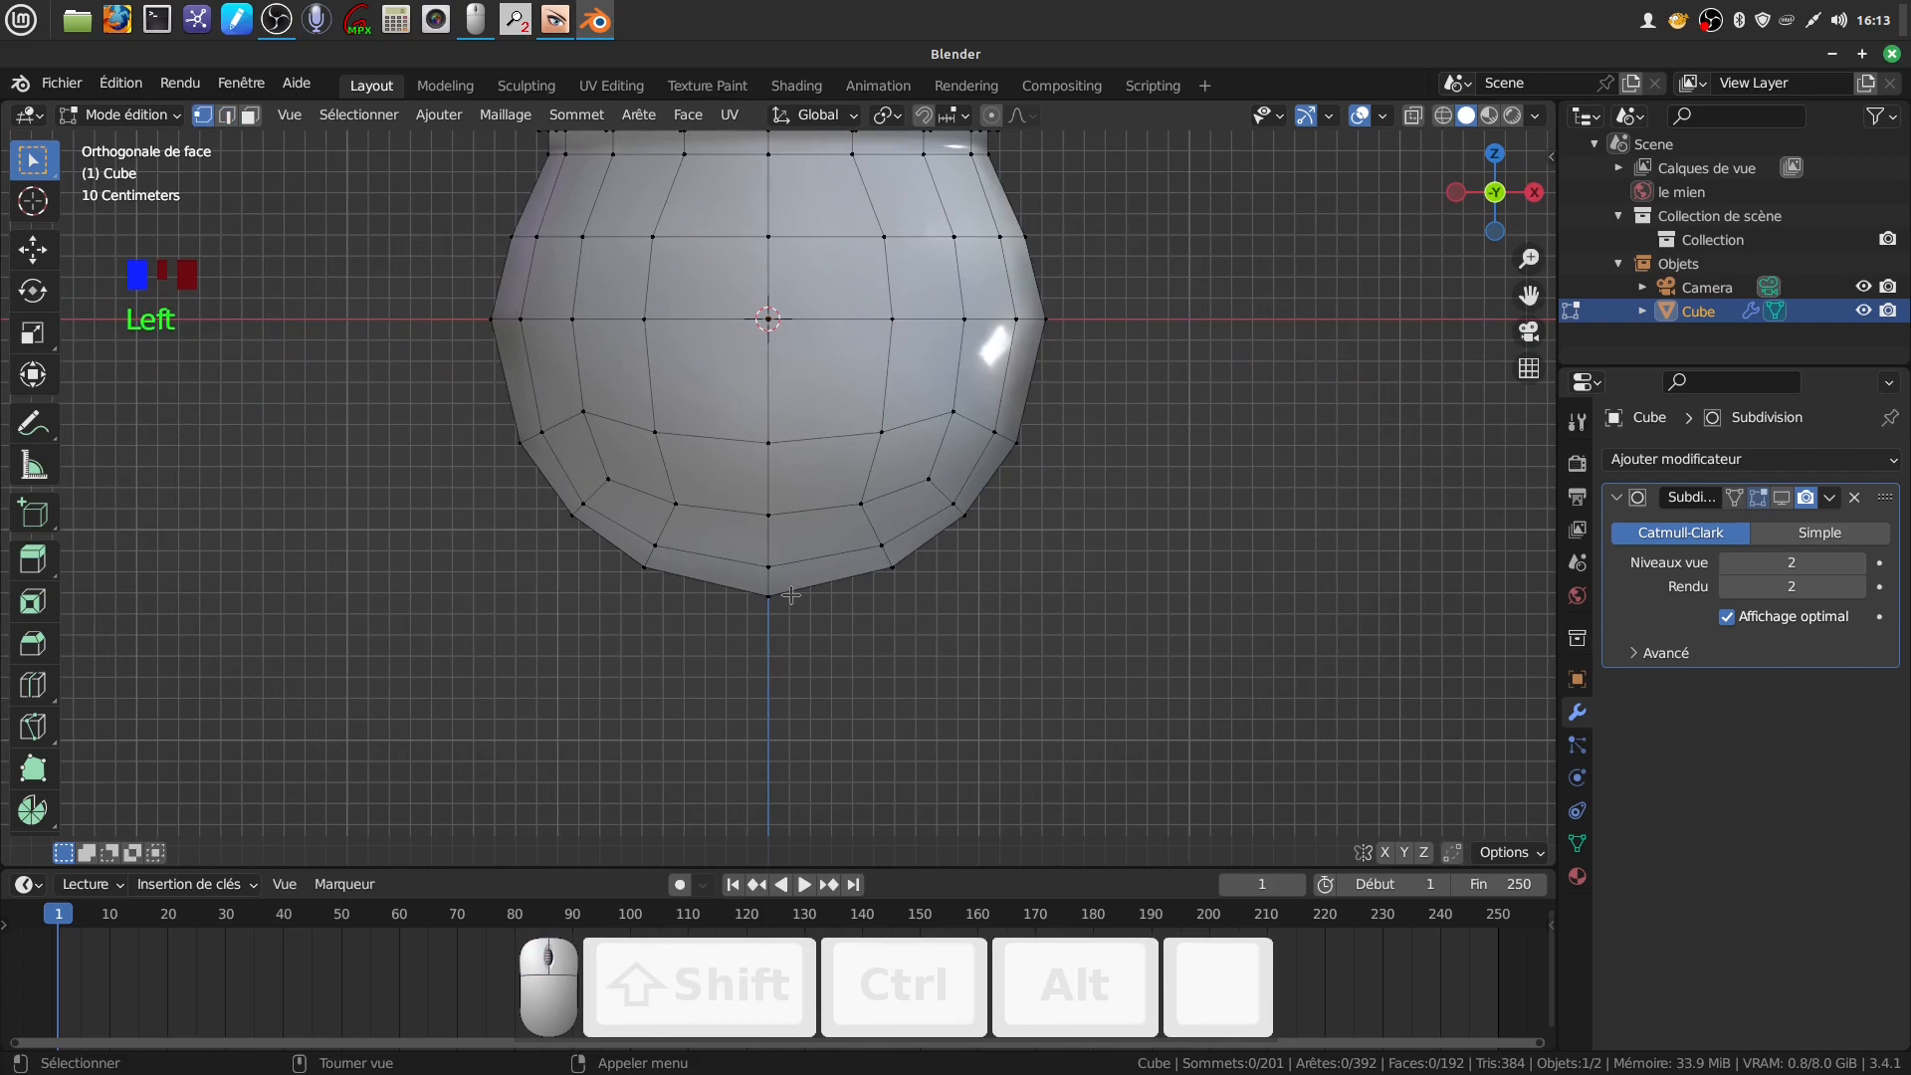
pyautogui.scroll(-1, 790, 595)
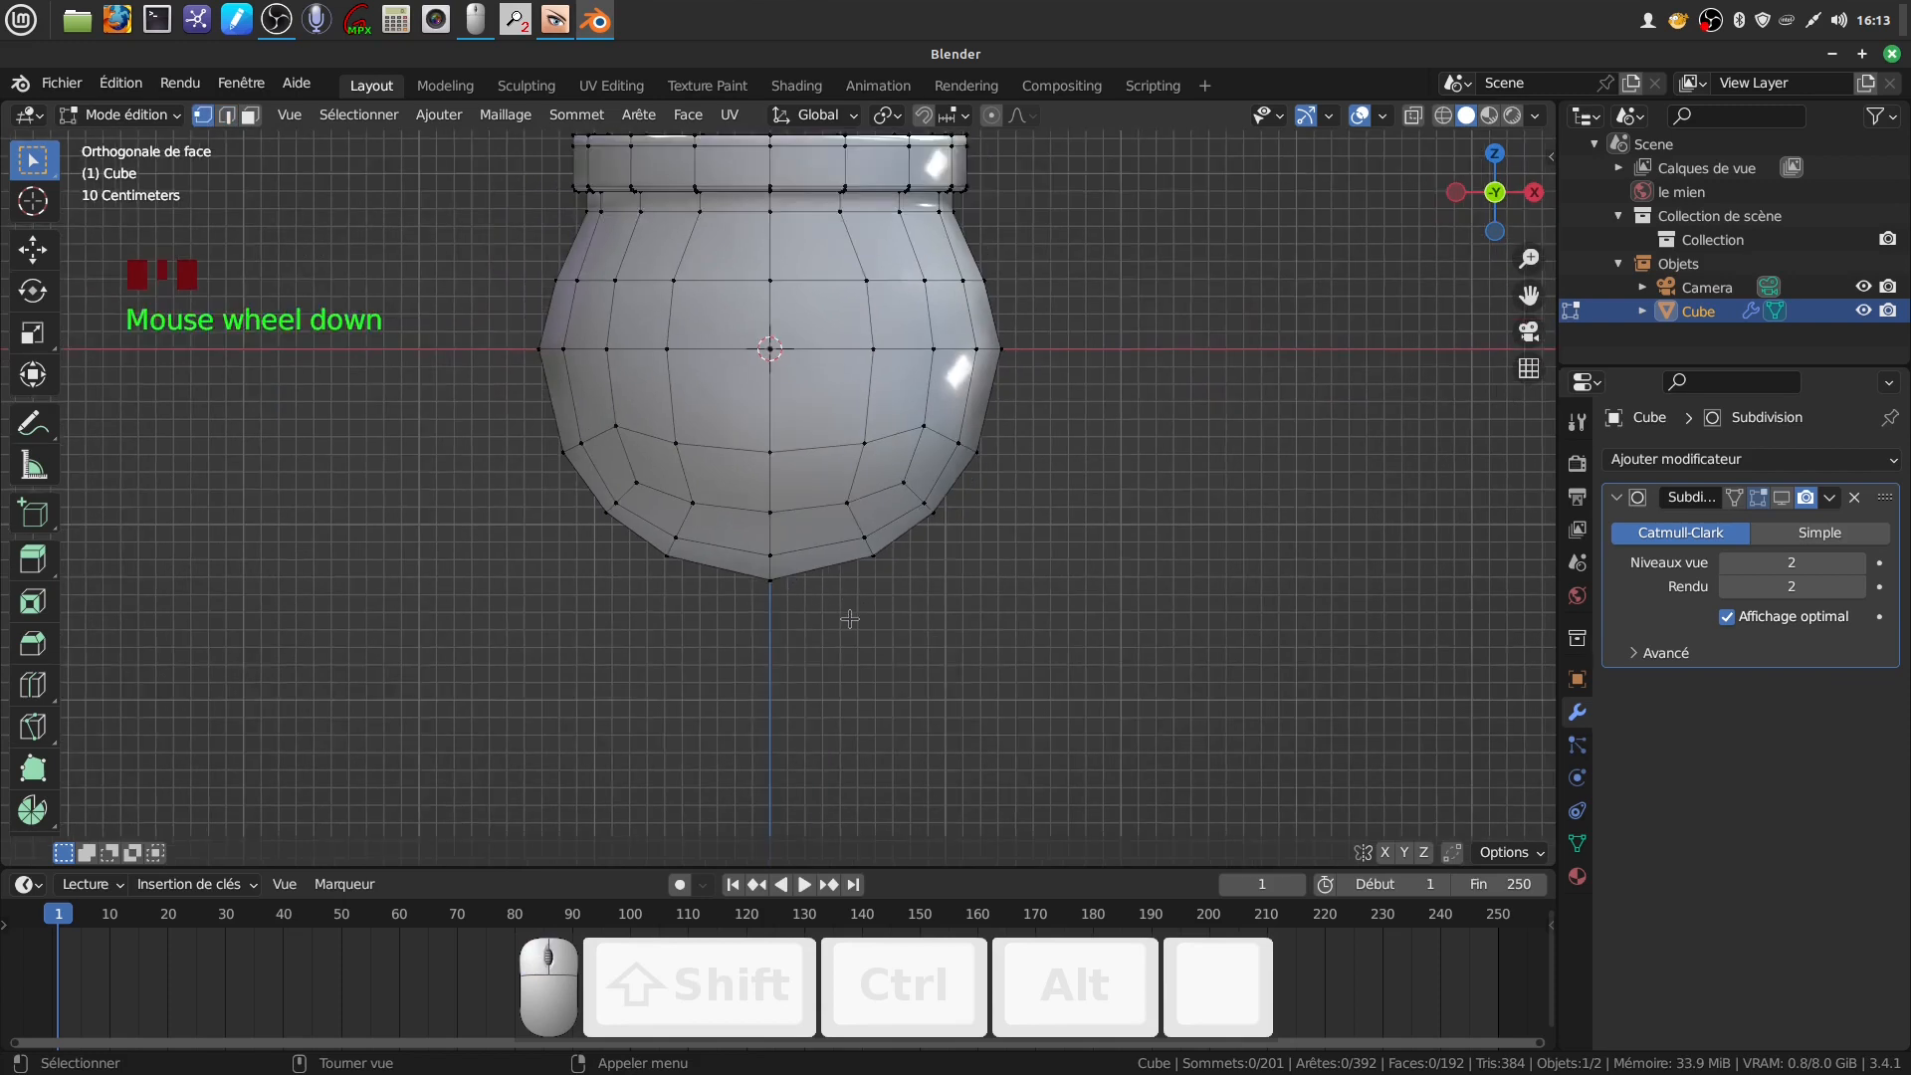
pyautogui.press('z')
pyautogui.press('c')
pyautogui.scroll(-2, 811, 649)
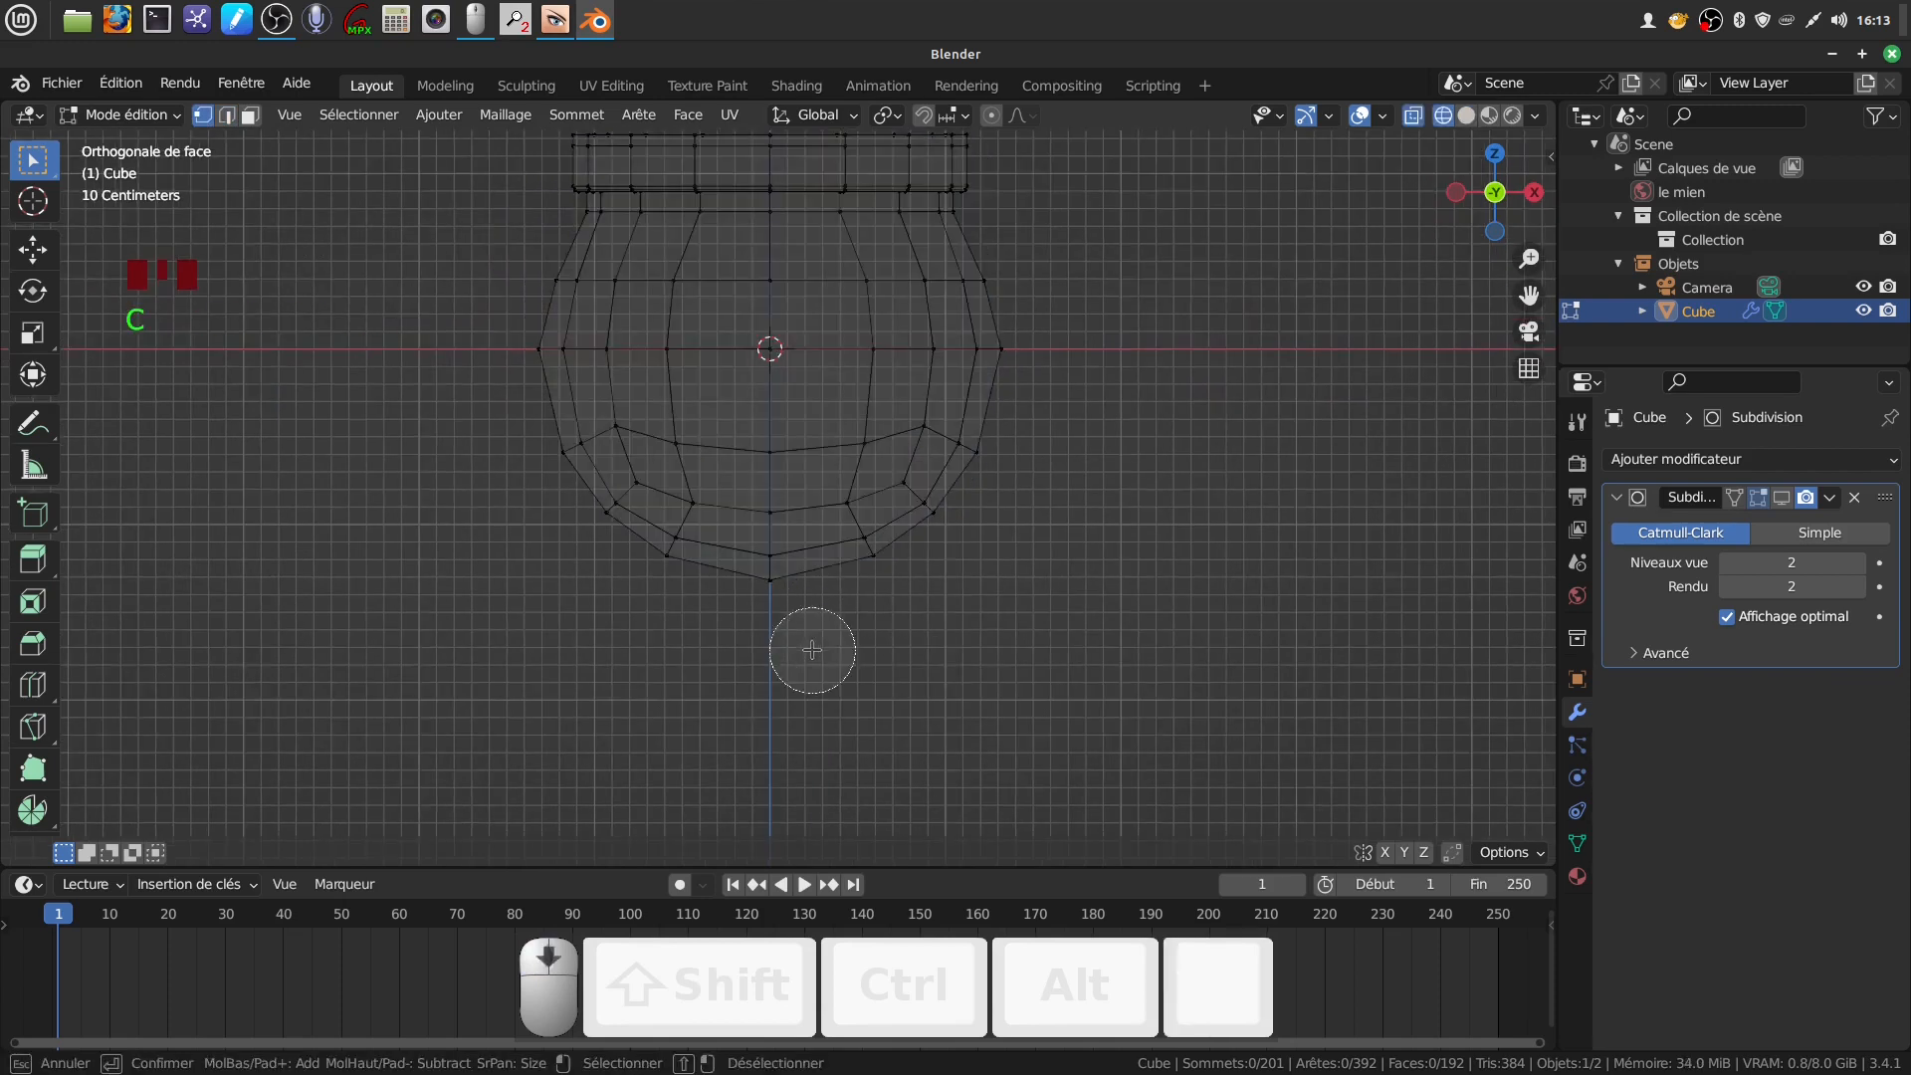
pyautogui.moveTo(636, 529)
pyautogui.mouseDown()
pyautogui.moveTo(627, 500)
pyautogui.moveTo(804, 549)
pyautogui.moveTo(899, 517)
pyautogui.mouseUp()
pyautogui.rightClick(899, 517)
pyautogui.moveTo(771, 445); pyautogui.dragTo(762, 511)
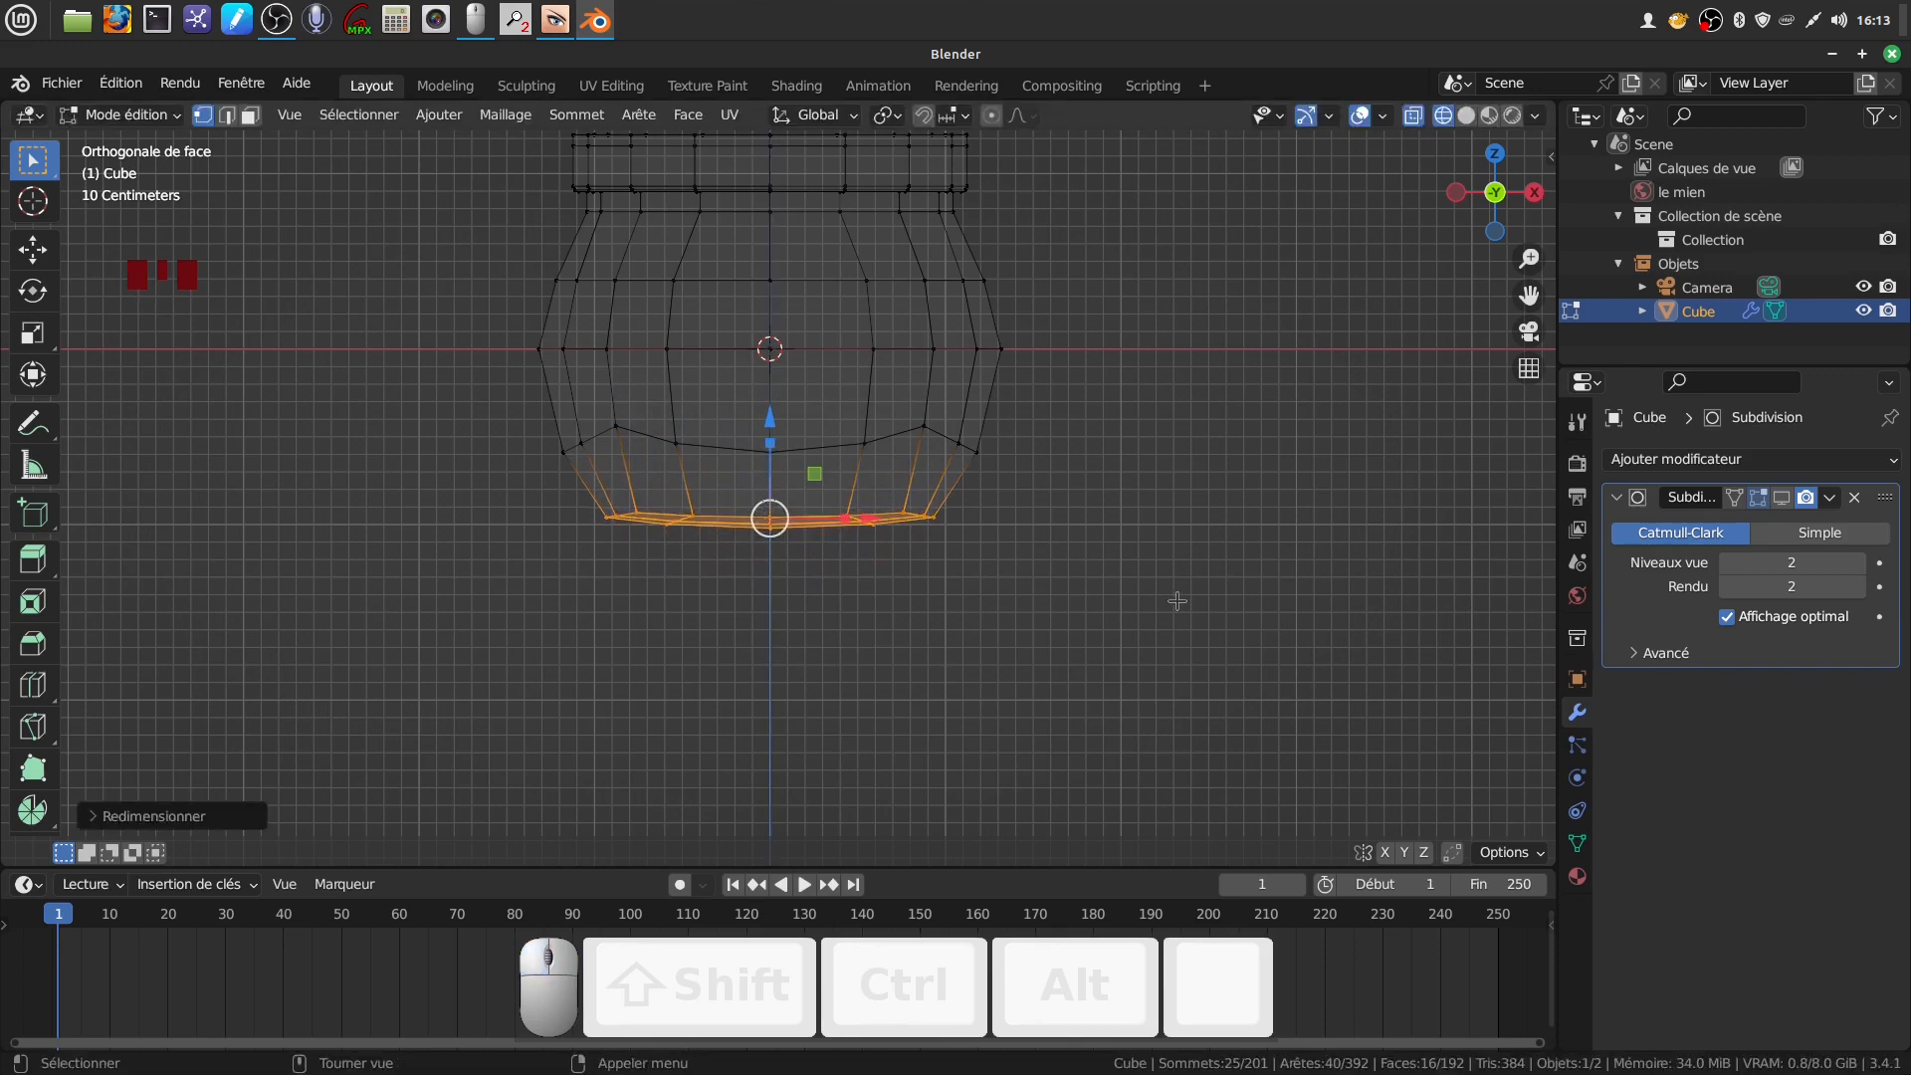
# Flatten the pot's bottom vertices completely by scaling them to 0 along Z, and lower them slightly
pyautogui.press('s')
pyautogui.press('z')
pyautogui.press('0')
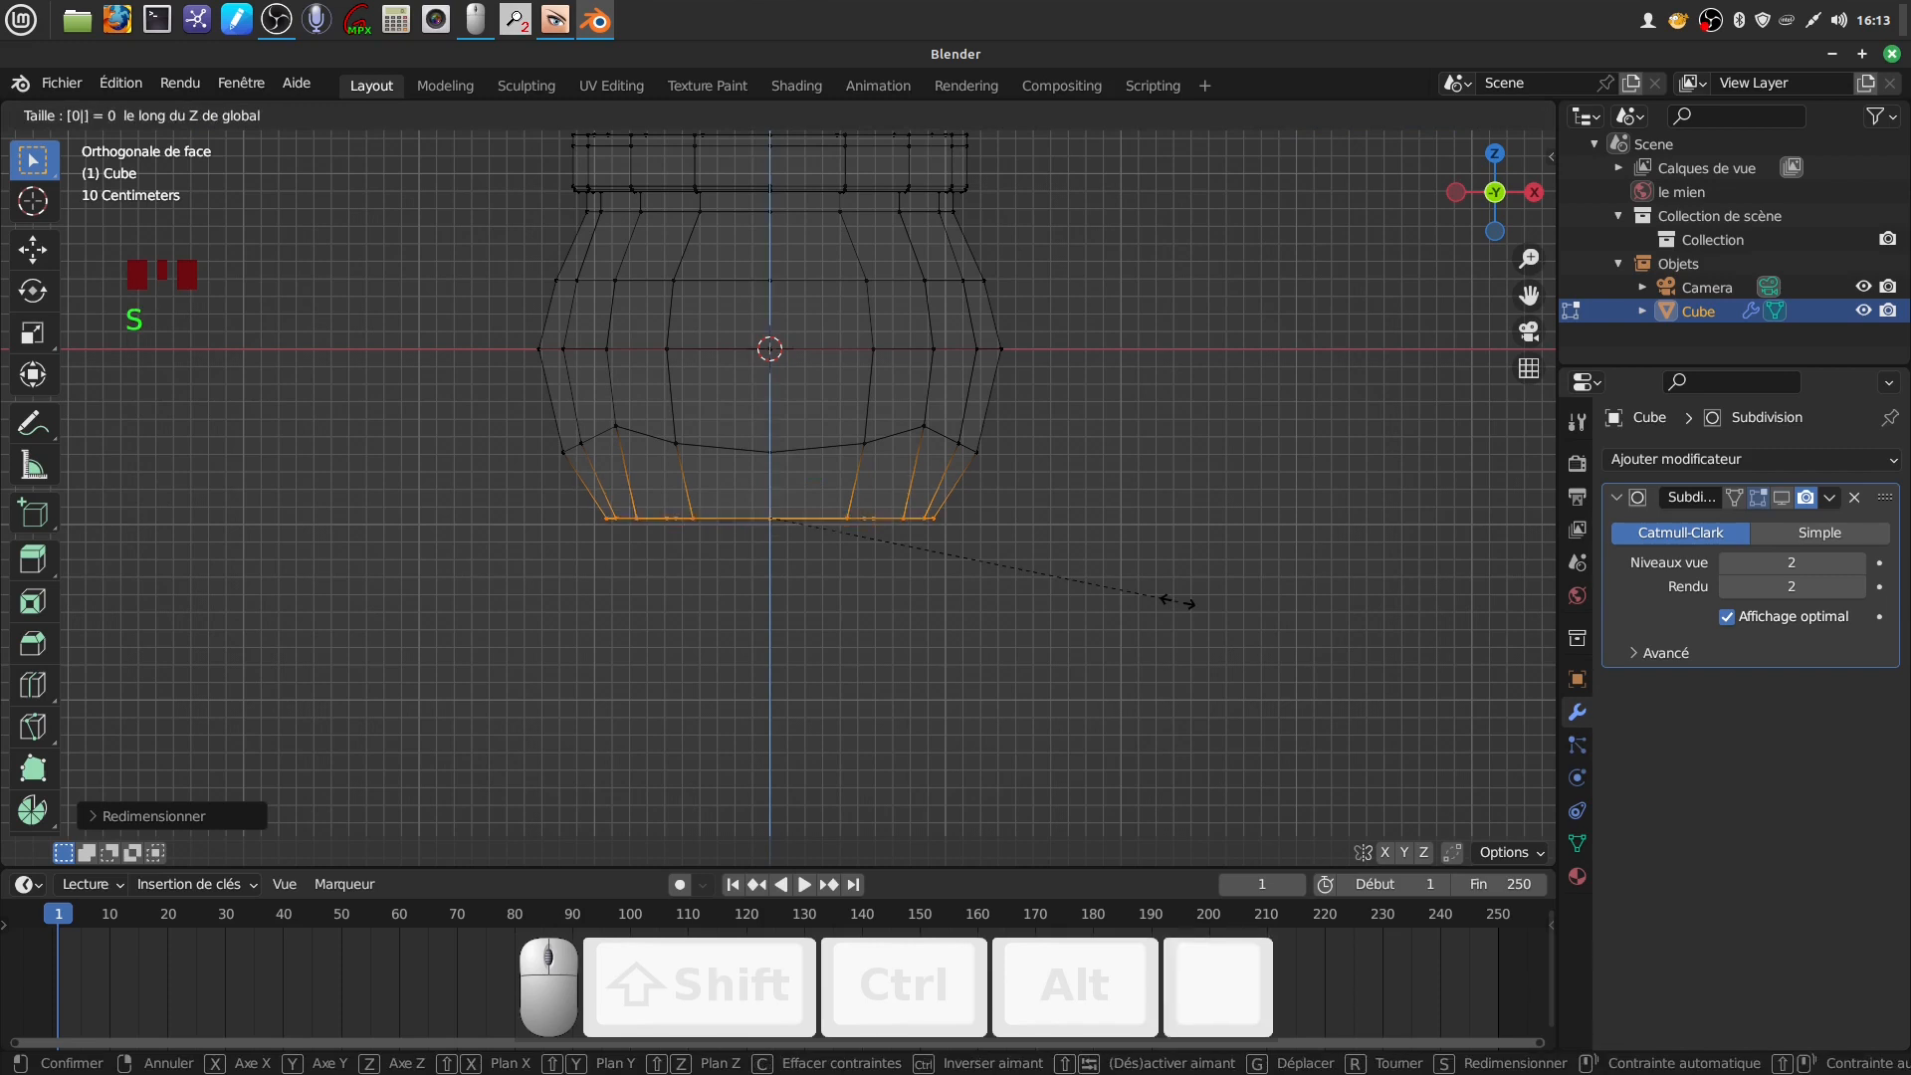
pyautogui.click(1177, 602)
pyautogui.moveTo(762, 428); pyautogui.dragTo(763, 434)
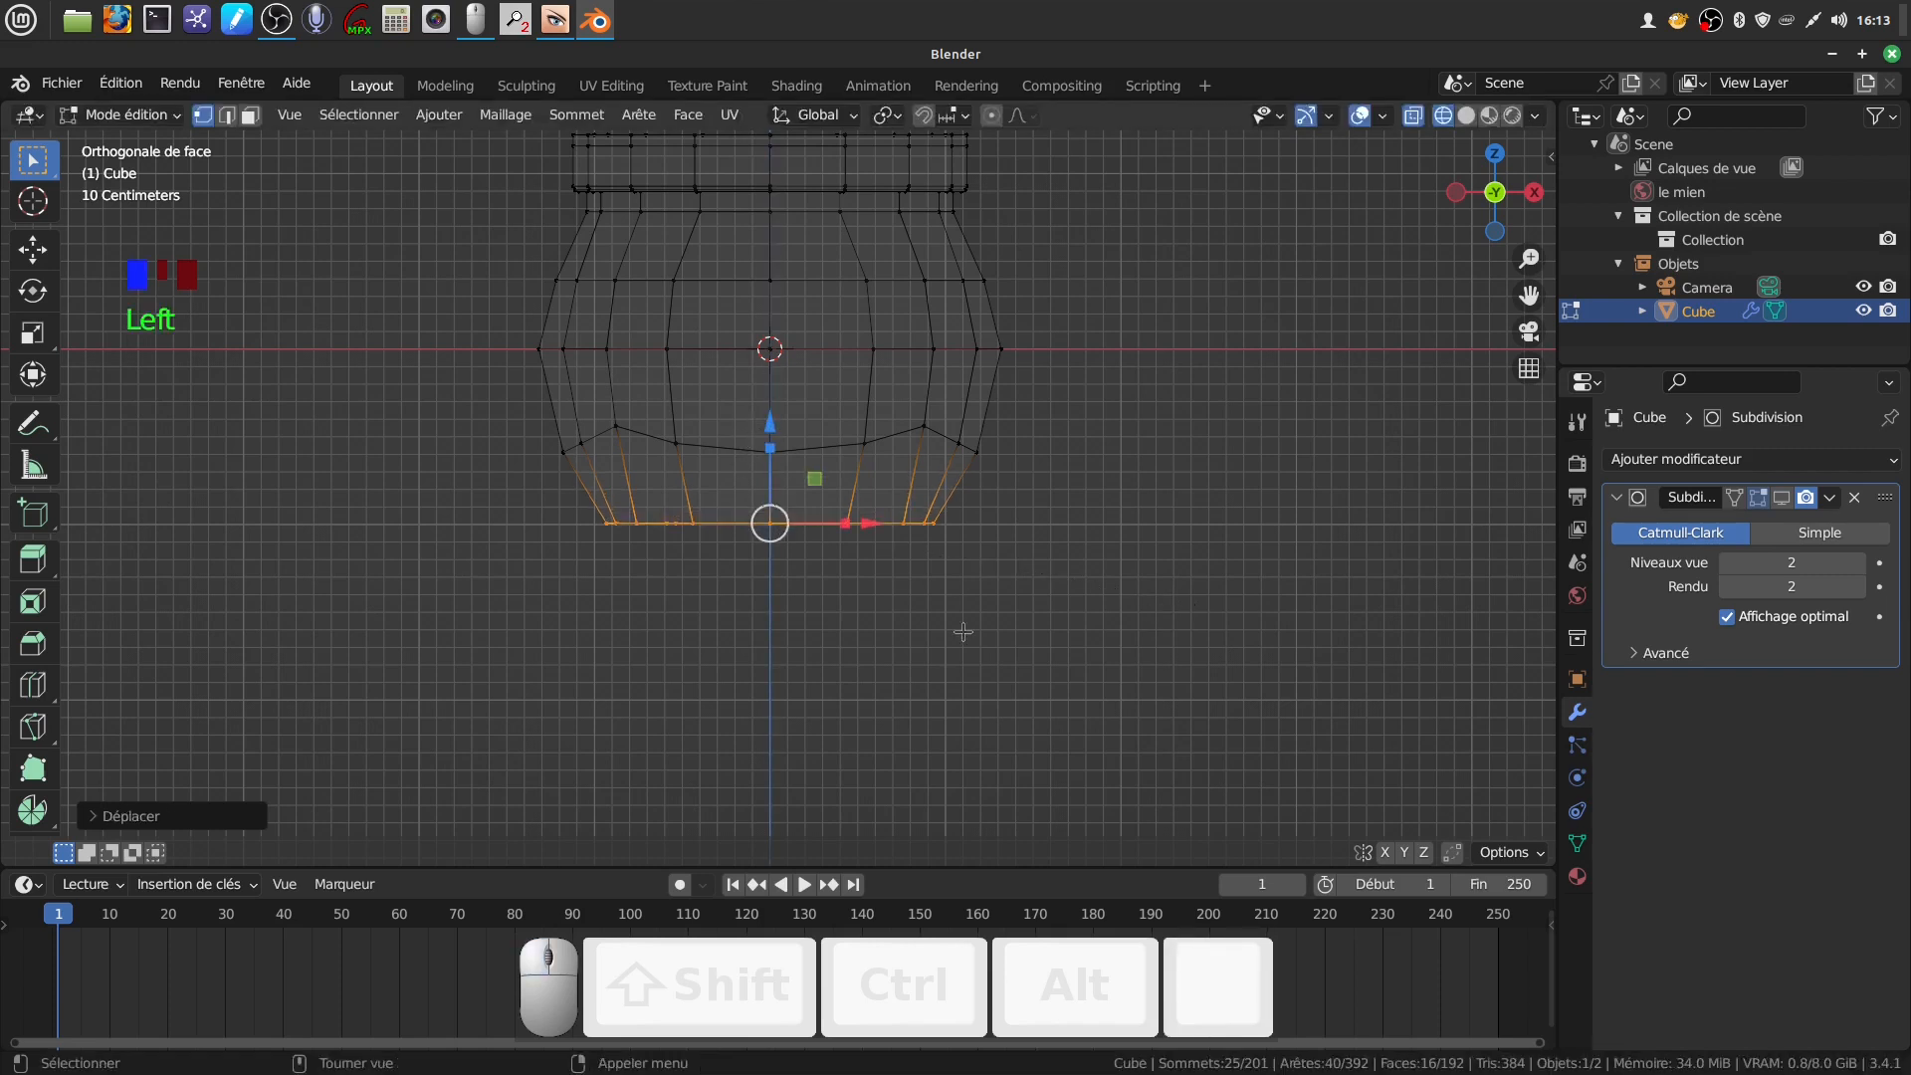
# Extrude the flattened base straight down into a short vertical foot and return to solid shading
pyautogui.press('e')
pyautogui.click(963, 632)
pyautogui.moveTo(774, 430); pyautogui.dragTo(772, 471)
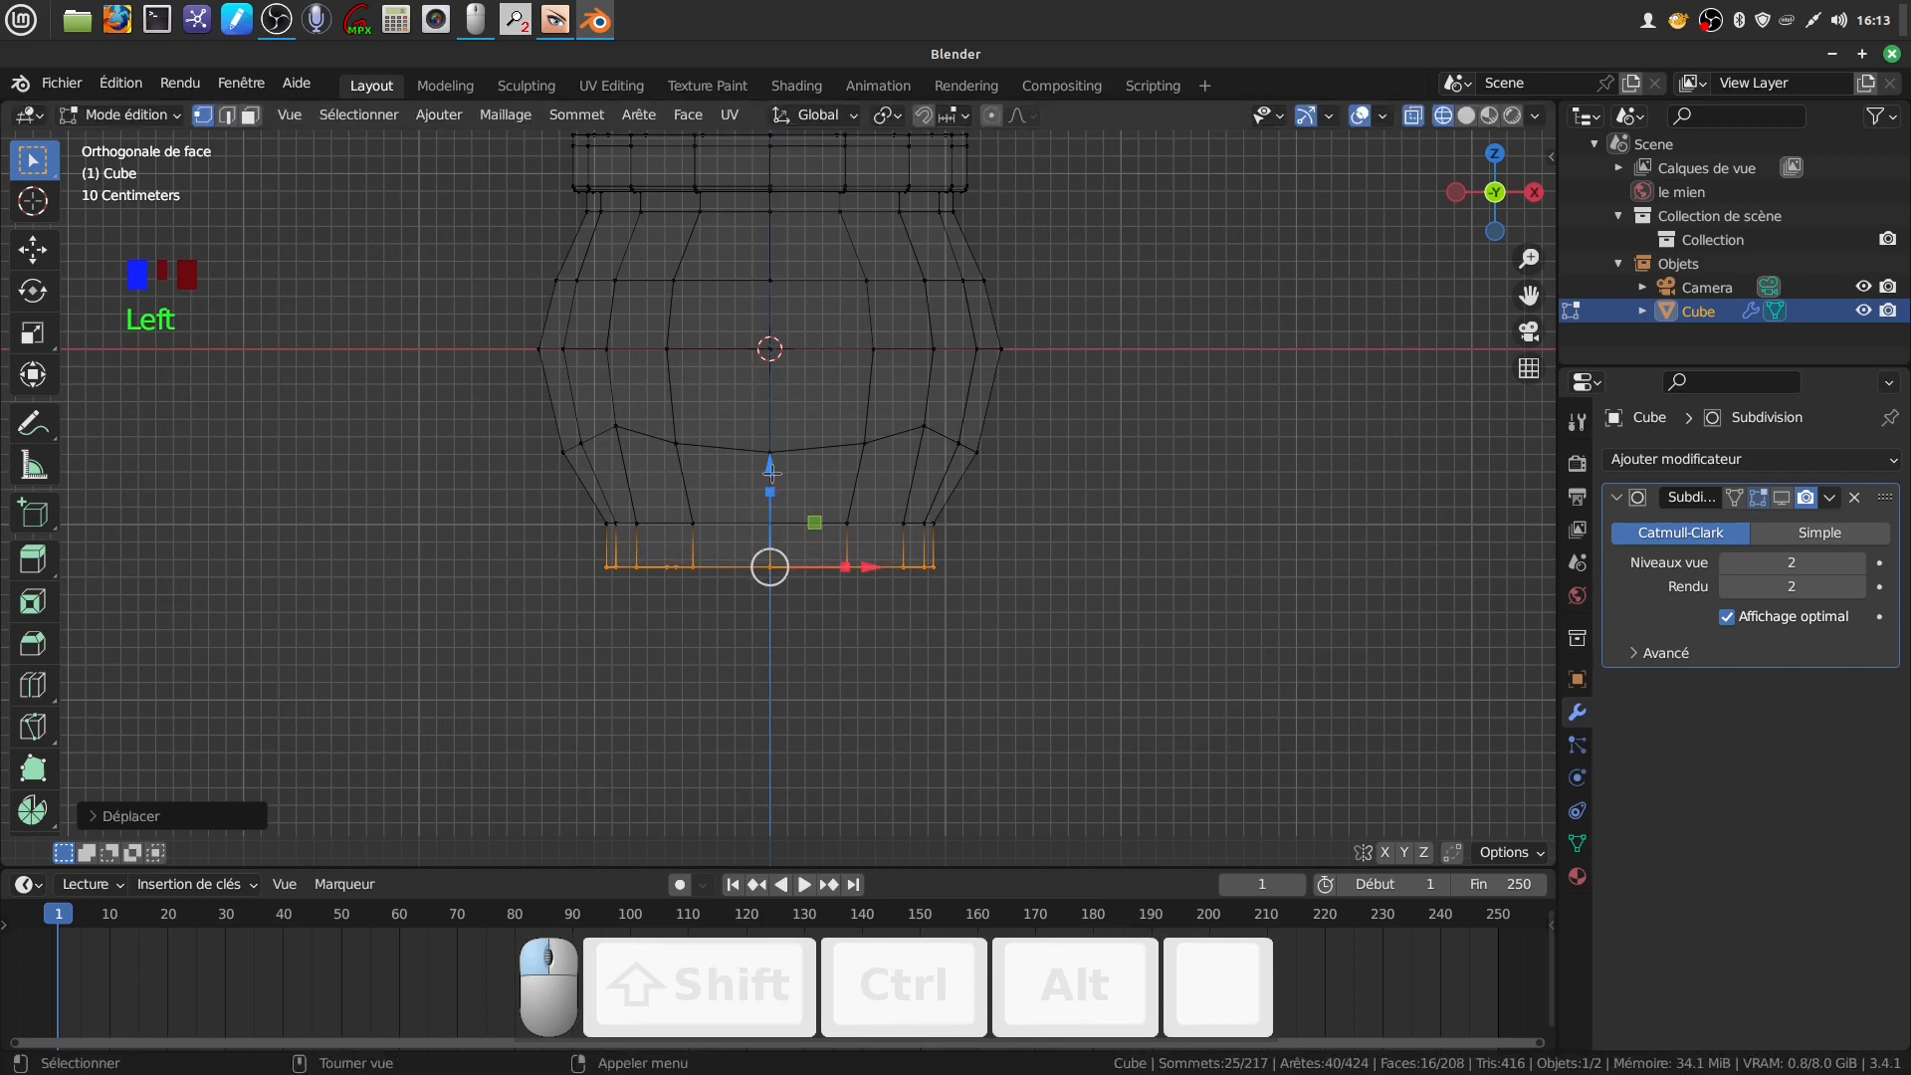
pyautogui.press('z')
pyautogui.moveTo(1024, 556)
pyautogui.mouseDown(button='middle')
pyautogui.moveTo(775, 546)
pyautogui.moveTo(814, 447)
pyautogui.moveTo(968, 456)
pyautogui.moveTo(901, 478)
pyautogui.moveTo(844, 533)
pyautogui.mouseUp(button='middle')
pyautogui.click(834, 463)
pyautogui.scroll(2, 901, 478)
pyautogui.scroll(-3, 845, 525)
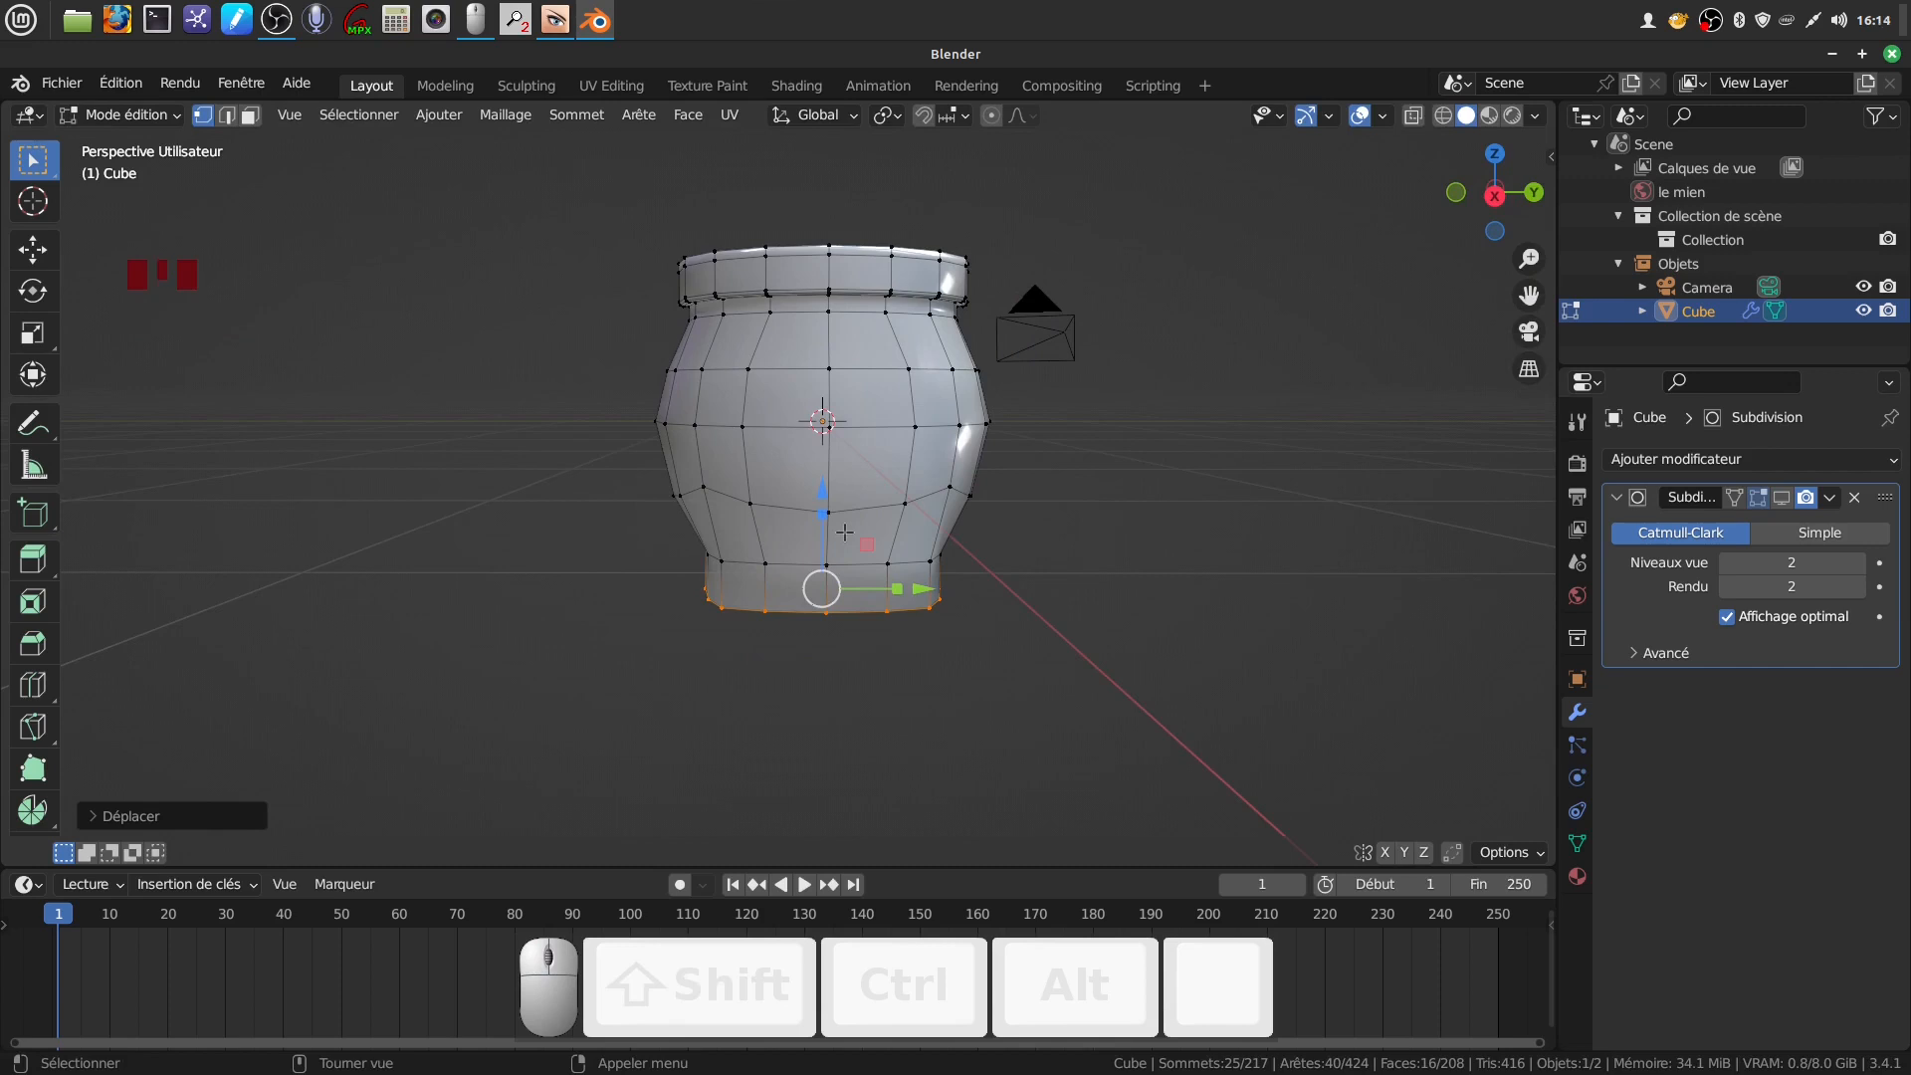
# In right view with face selection, circle-select the pot's central side faces, round them with LoopTools Circle and scale the patch down slightly
pyautogui.press('KP_3')
pyautogui.press('a')
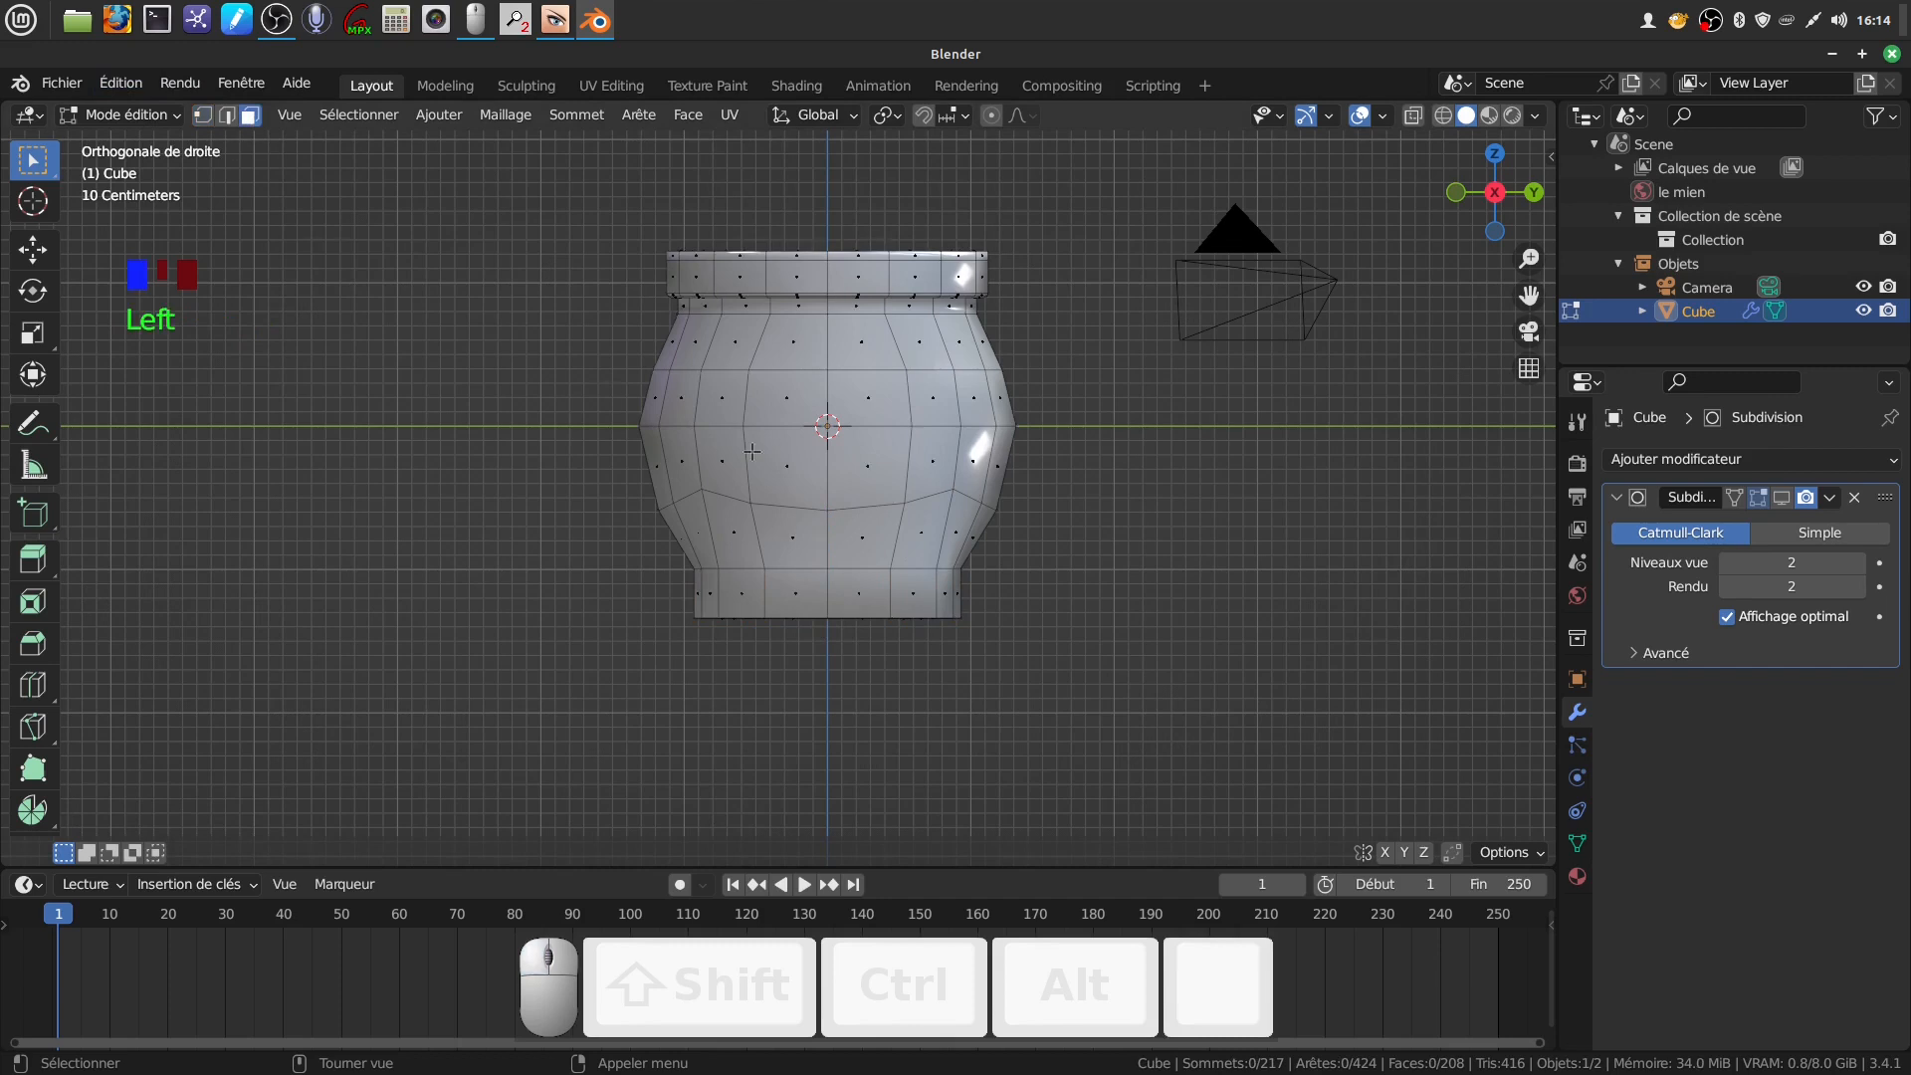
pyautogui.press('c')
pyautogui.moveTo(801, 413)
pyautogui.mouseDown()
pyautogui.moveTo(833, 390)
pyautogui.moveTo(884, 467)
pyautogui.moveTo(786, 489)
pyautogui.moveTo(772, 384)
pyautogui.mouseUp()
pyautogui.rightClick(774, 385)
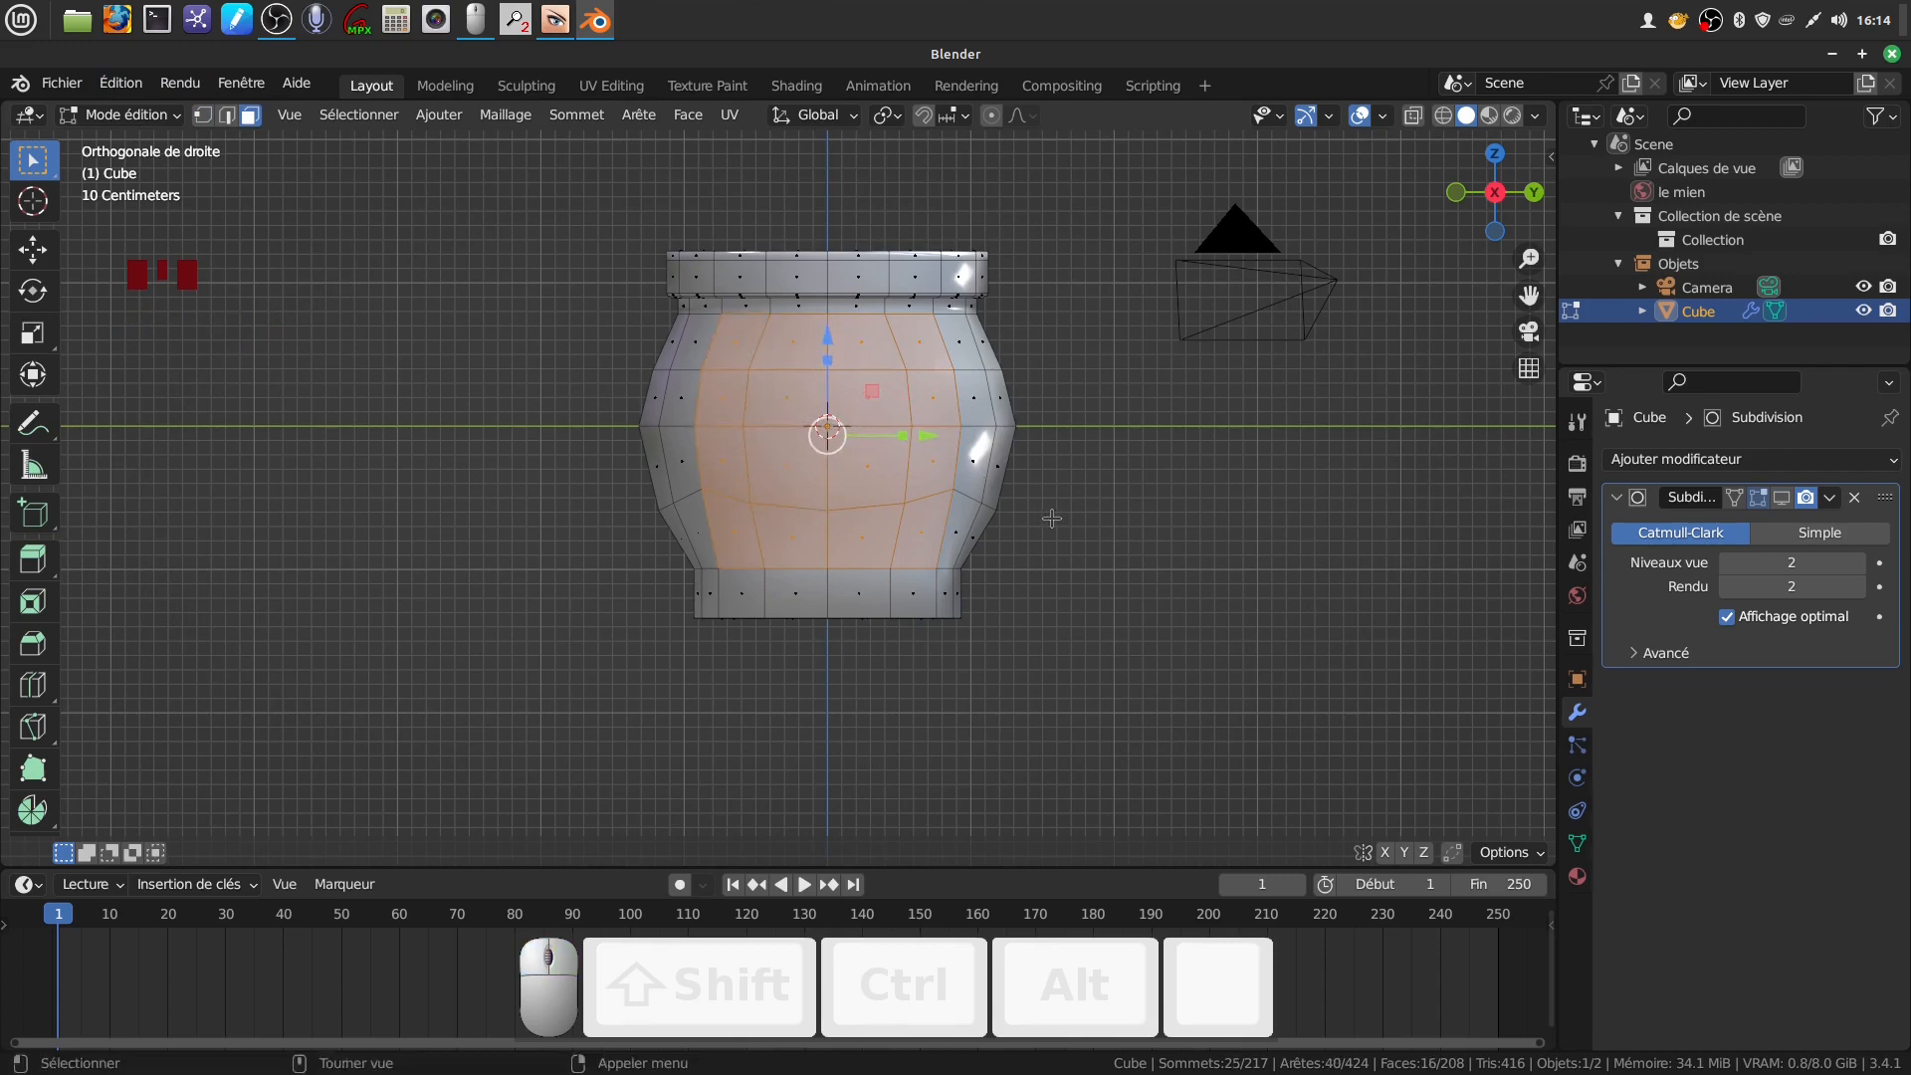
pyautogui.rightClick(1166, 459)
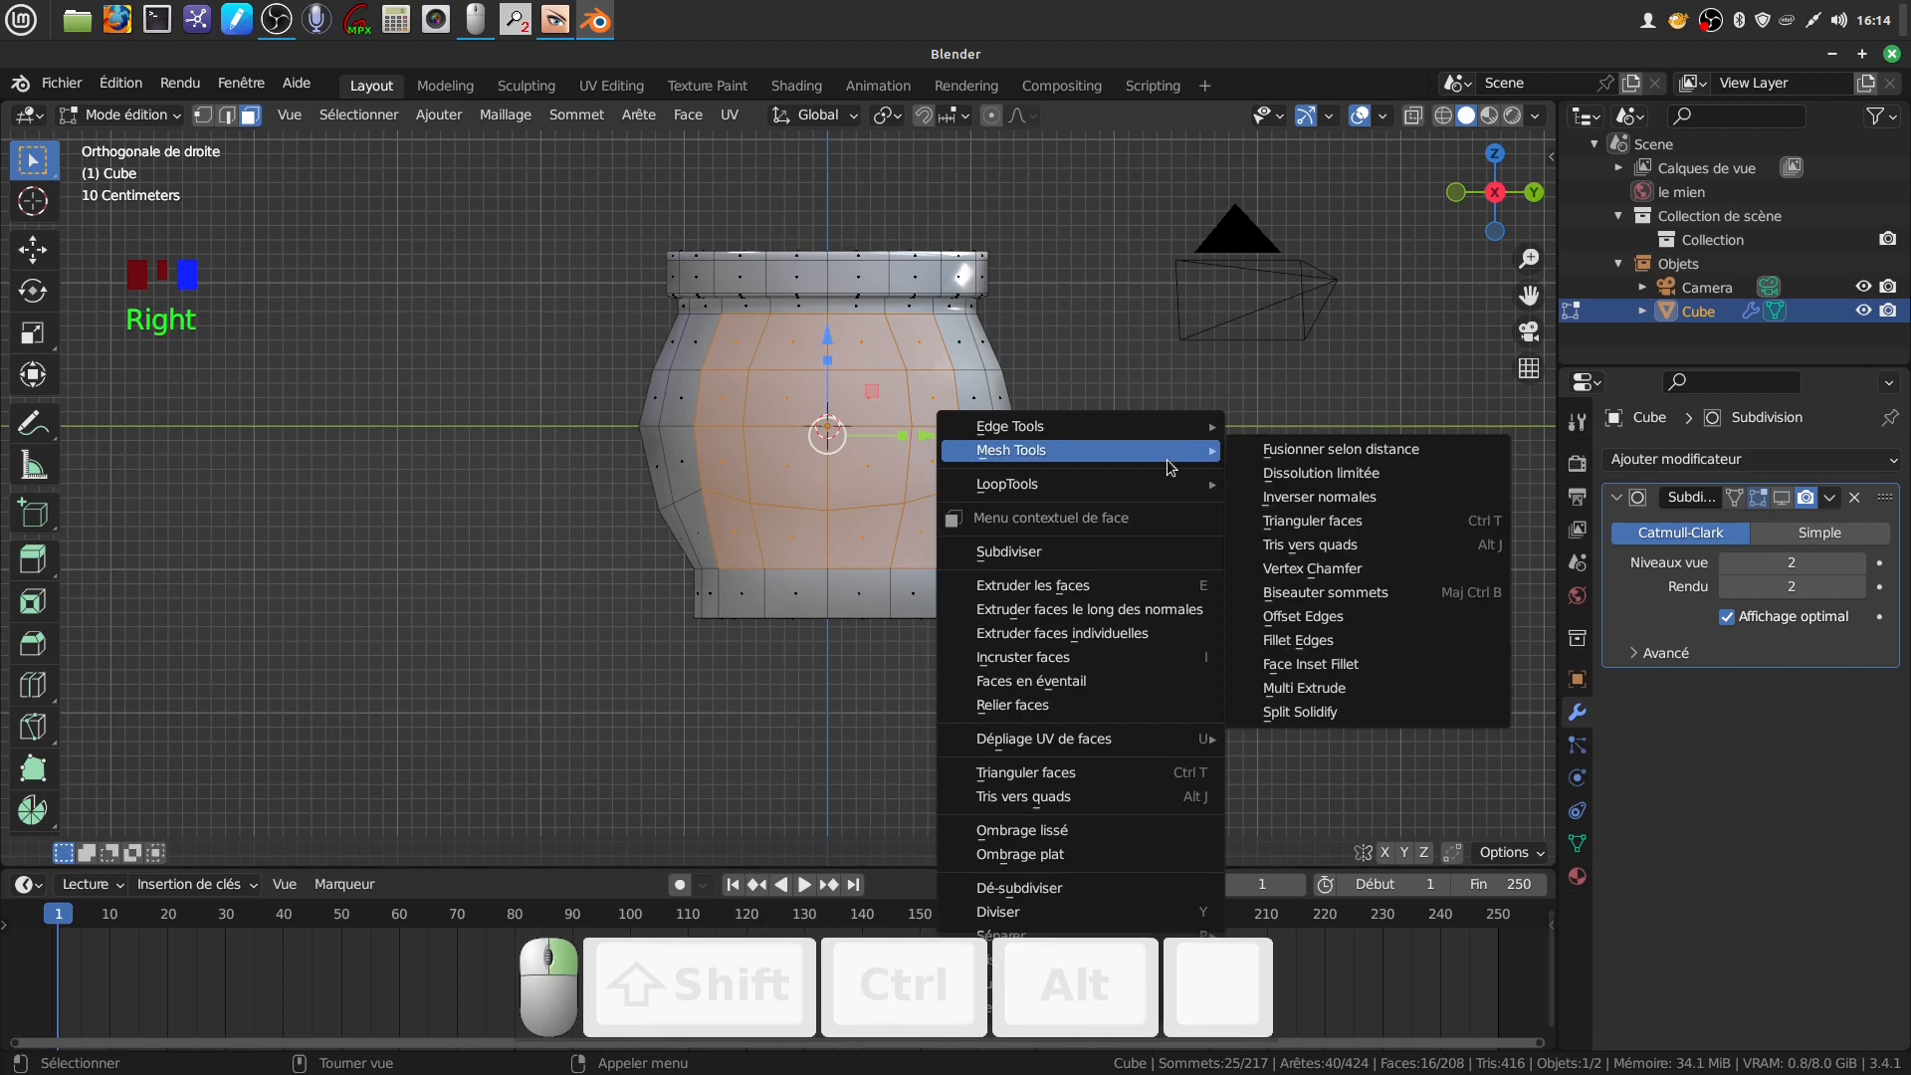
pyautogui.moveTo(1131, 485)
pyautogui.click(1298, 507)
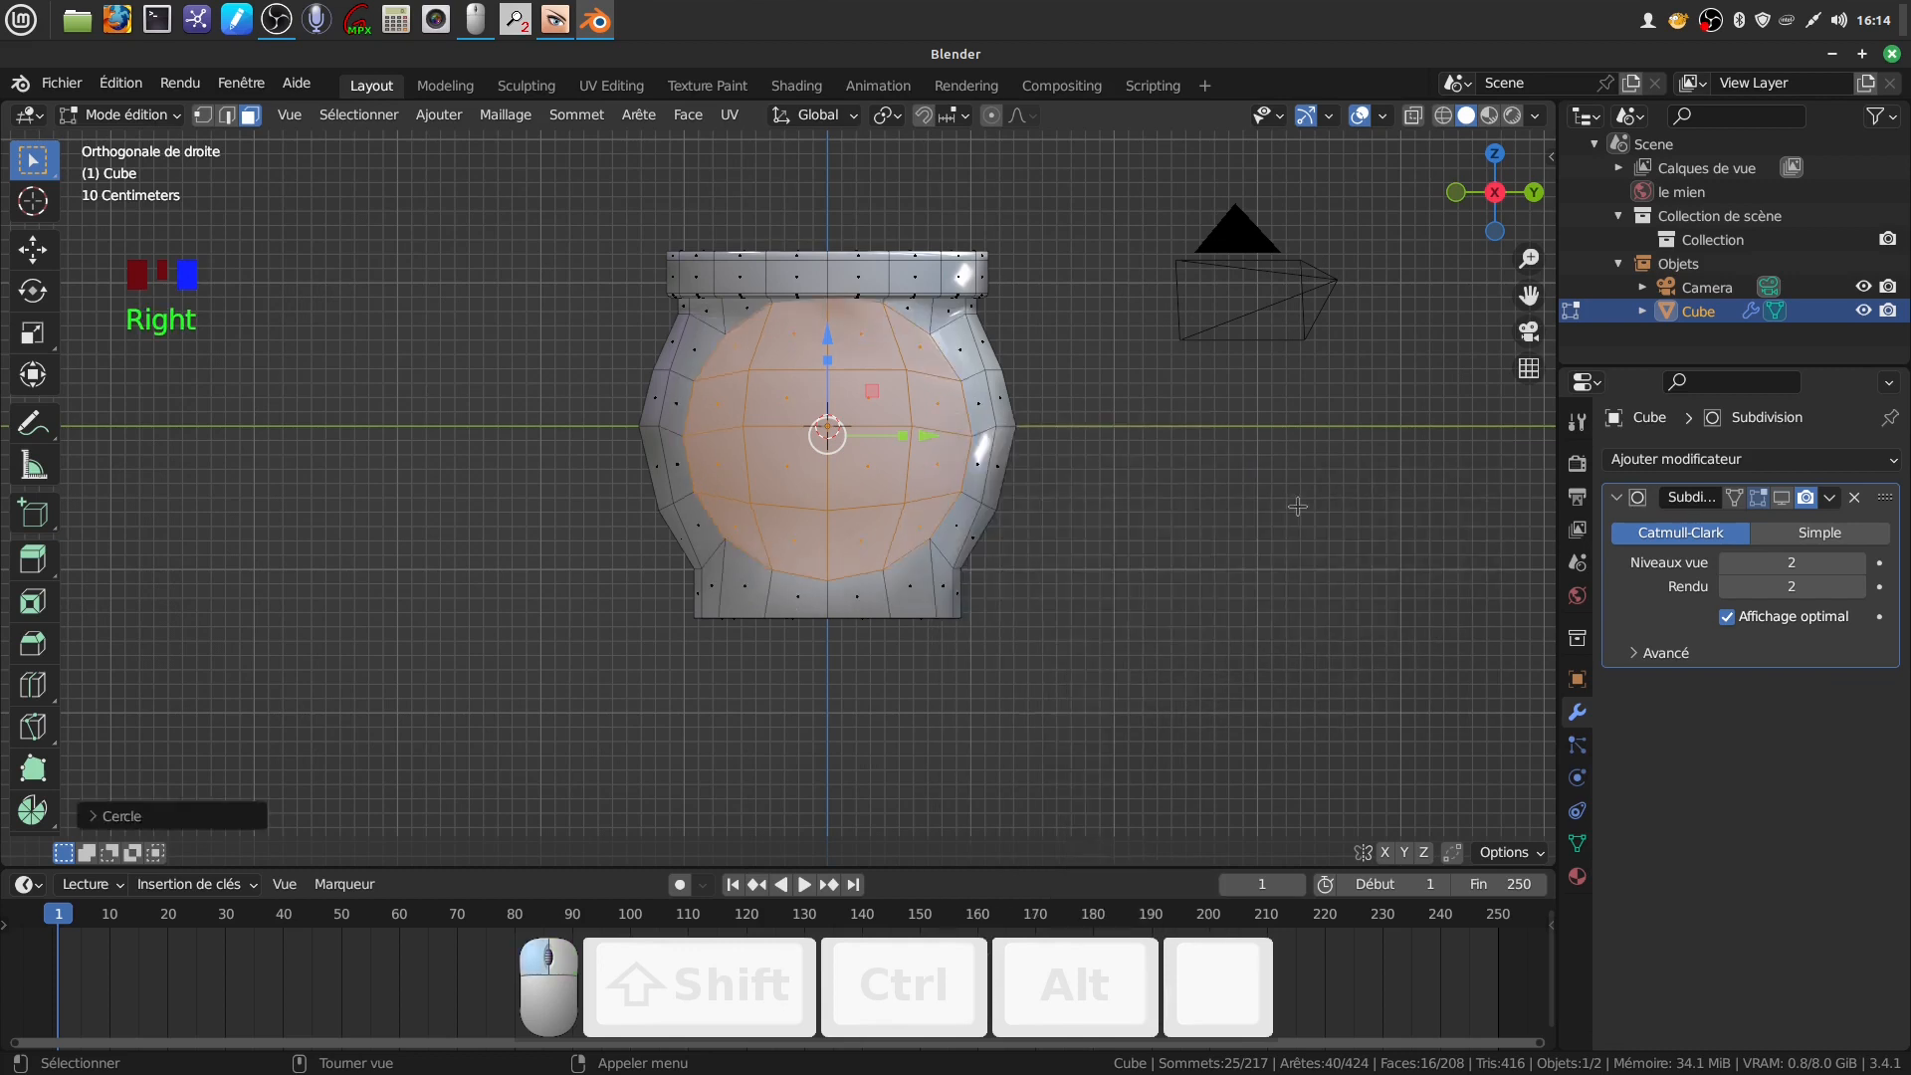
pyautogui.press('s')
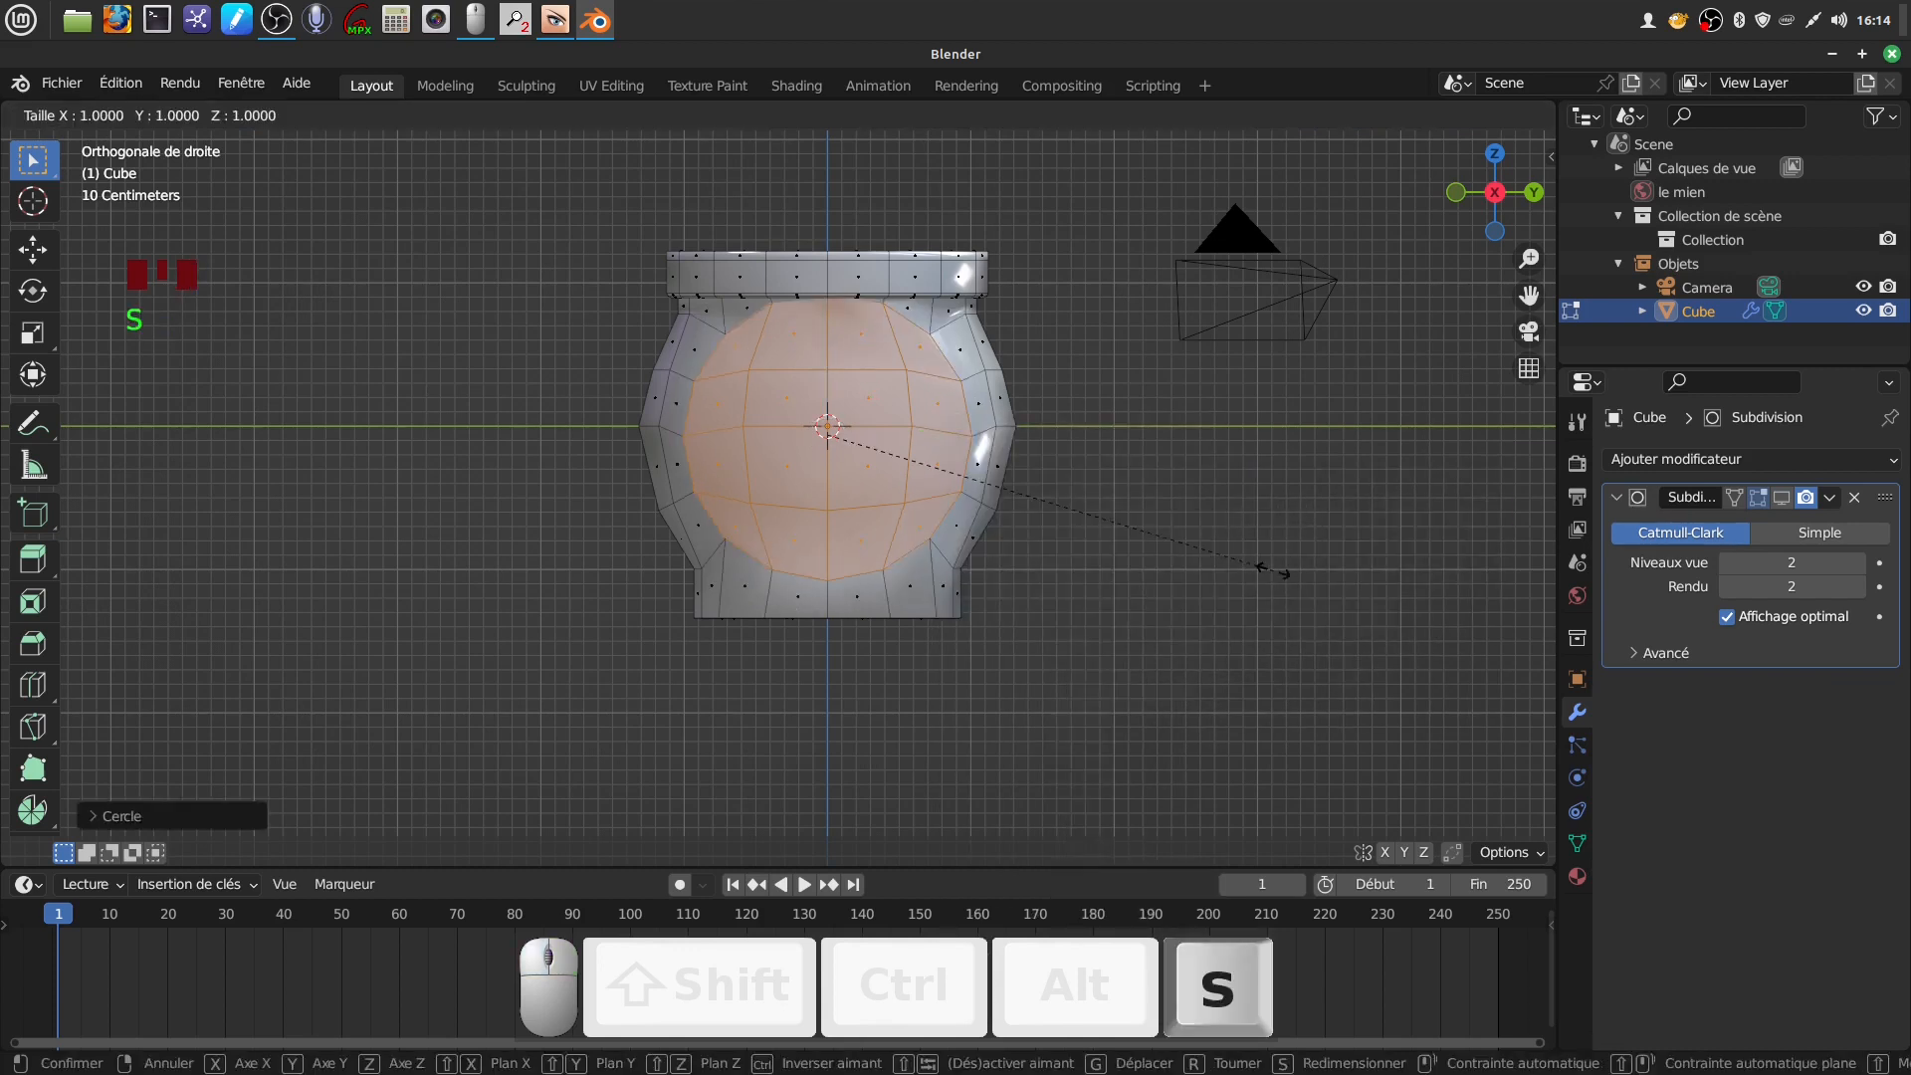
pyautogui.click(1238, 564)
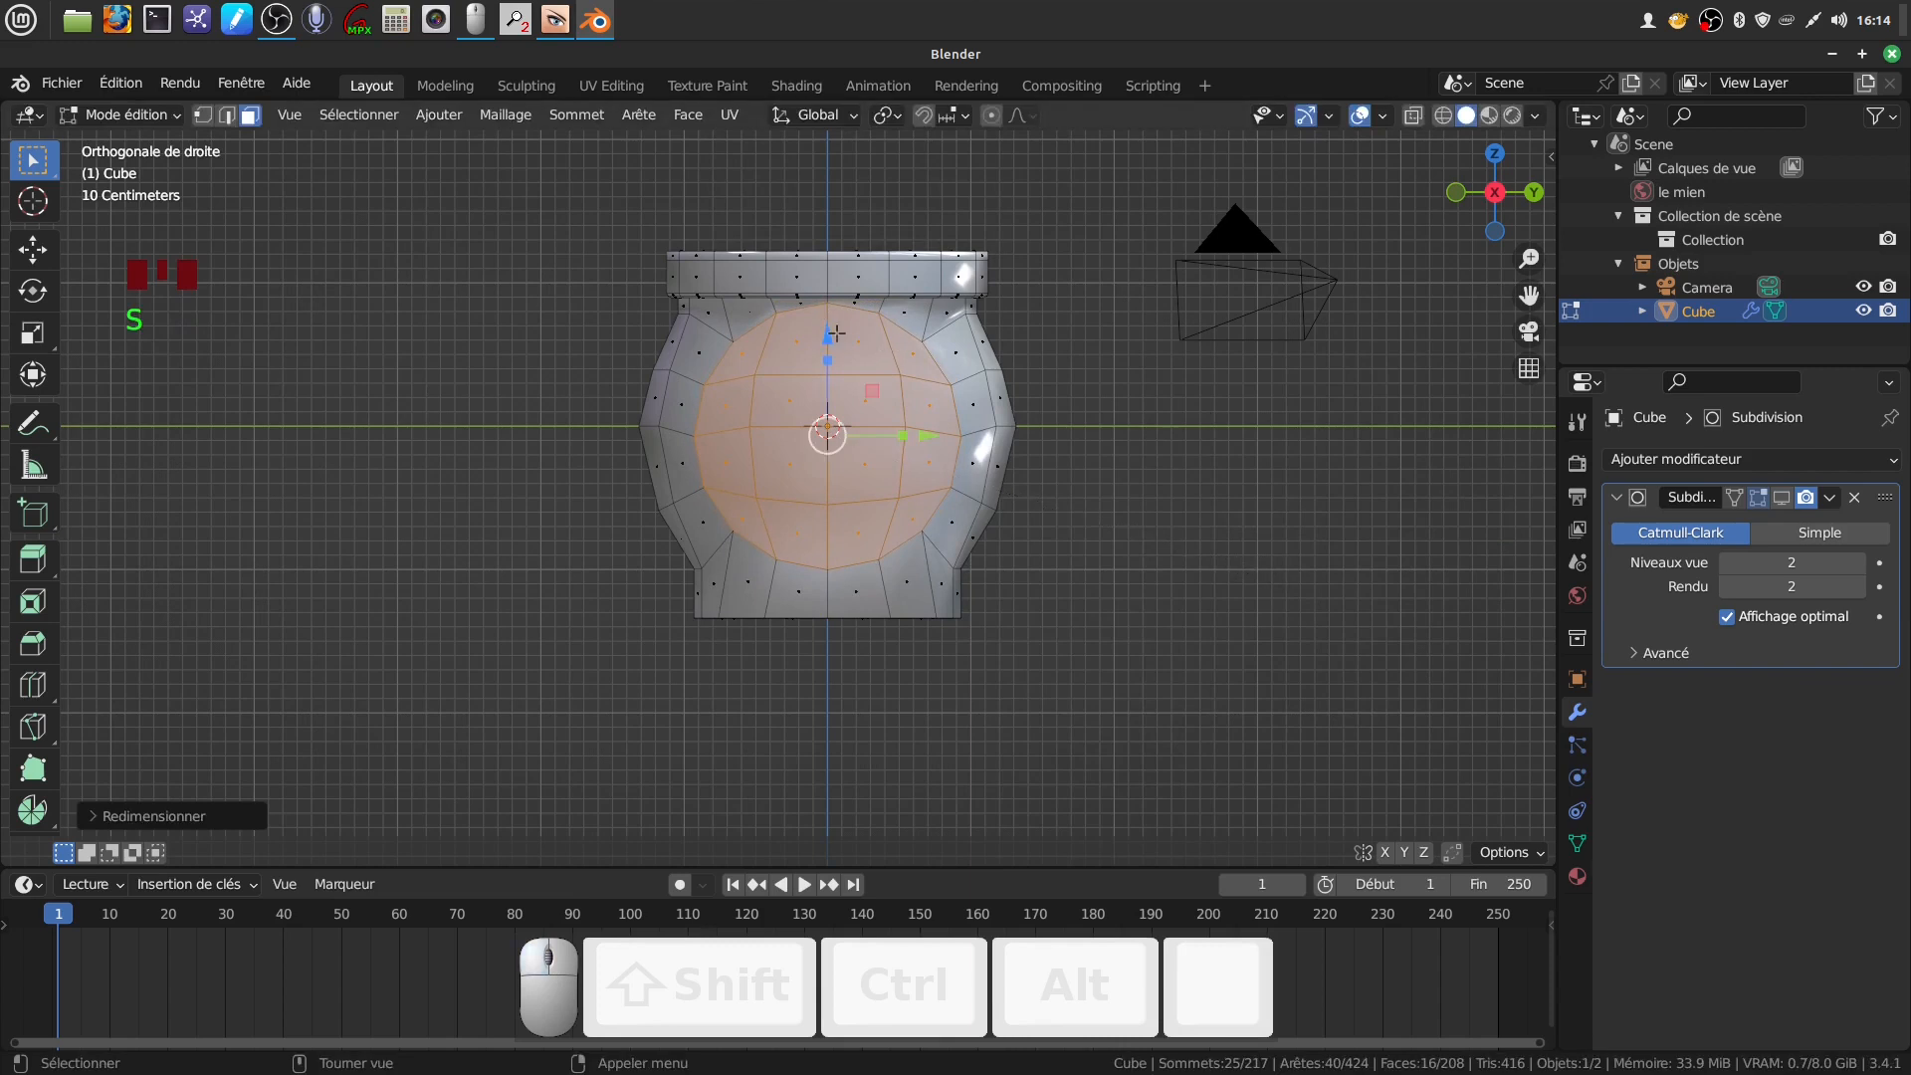
# Add the four foot faces directly below the round patch to the selection
pyautogui.moveTo(893, 560); pyautogui.dragTo(832, 570, button='middle')
pyautogui.keyDown('shift'); pyautogui.click(831, 572); pyautogui.keyUp('shift')
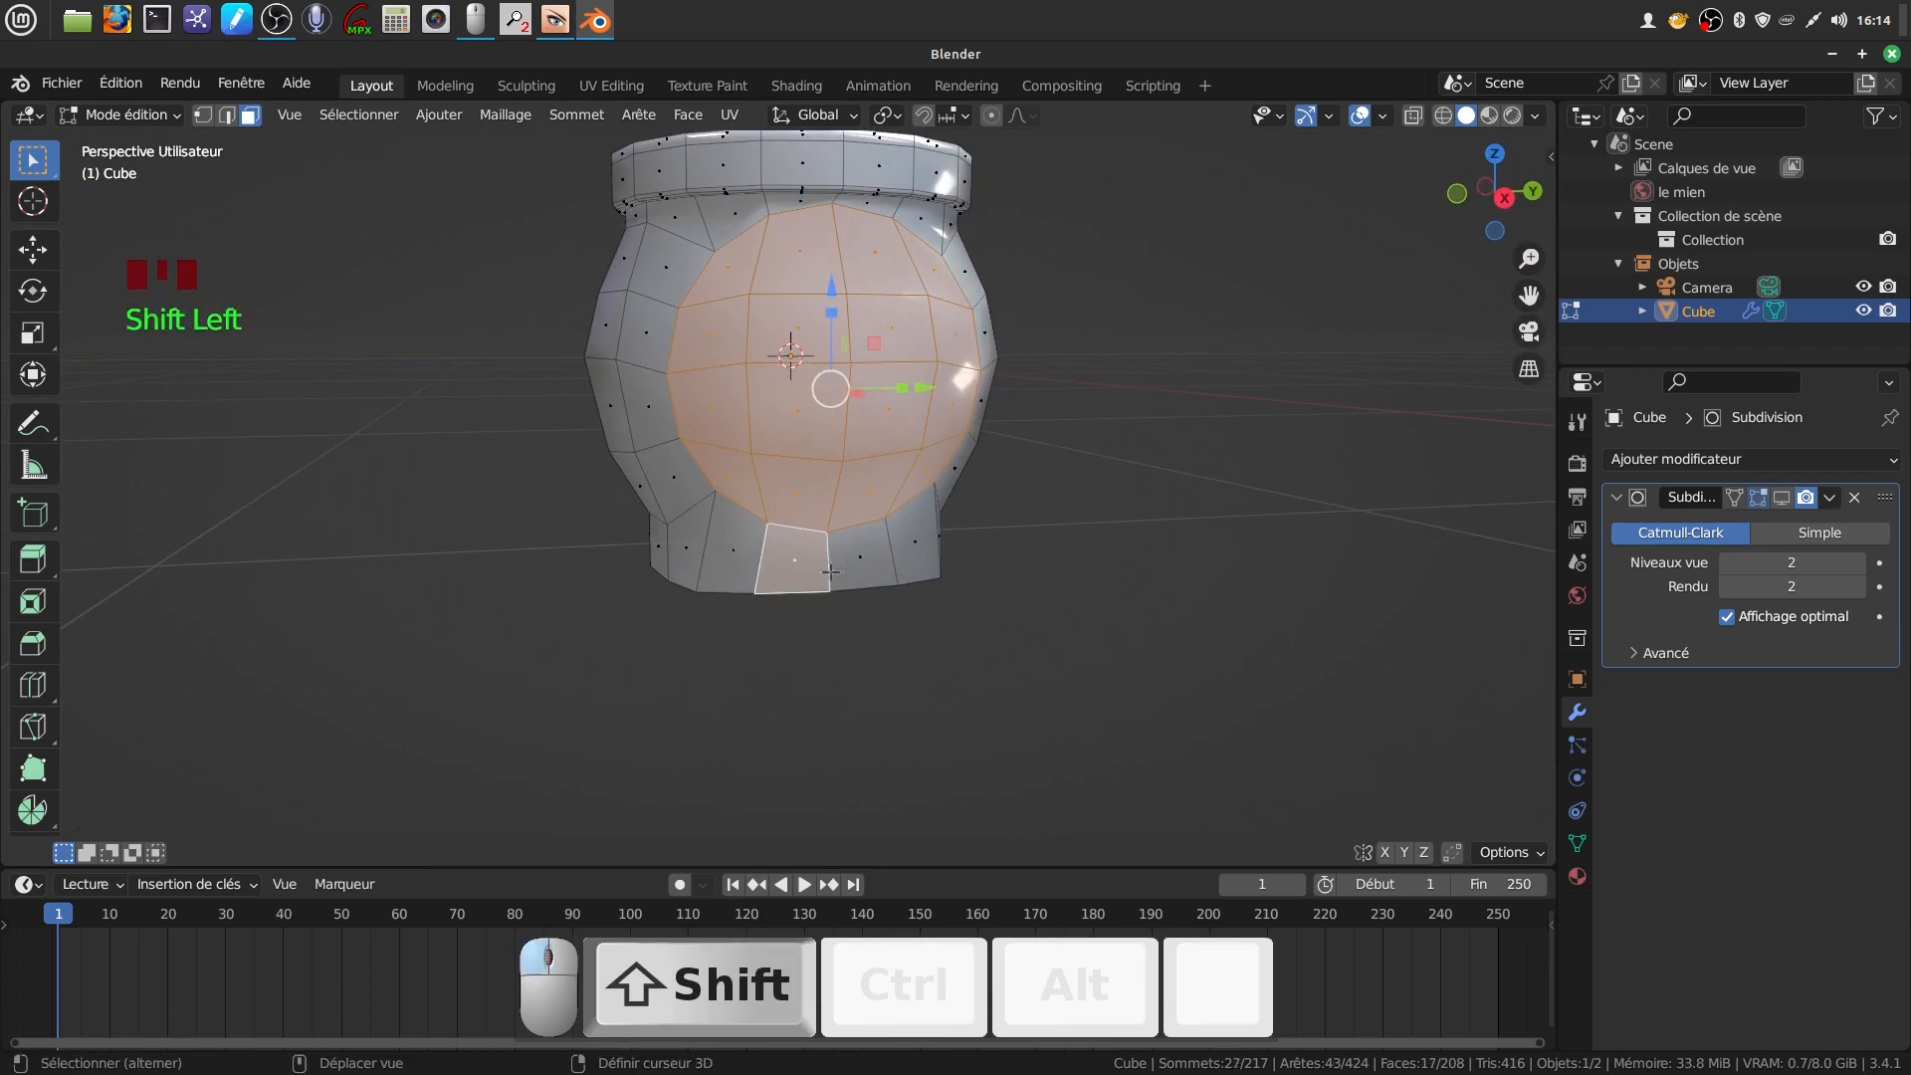
pyautogui.keyDown('shift'); pyautogui.click(874, 572); pyautogui.keyUp('shift')
pyautogui.keyDown('shift'); pyautogui.click(914, 537); pyautogui.keyUp('shift')
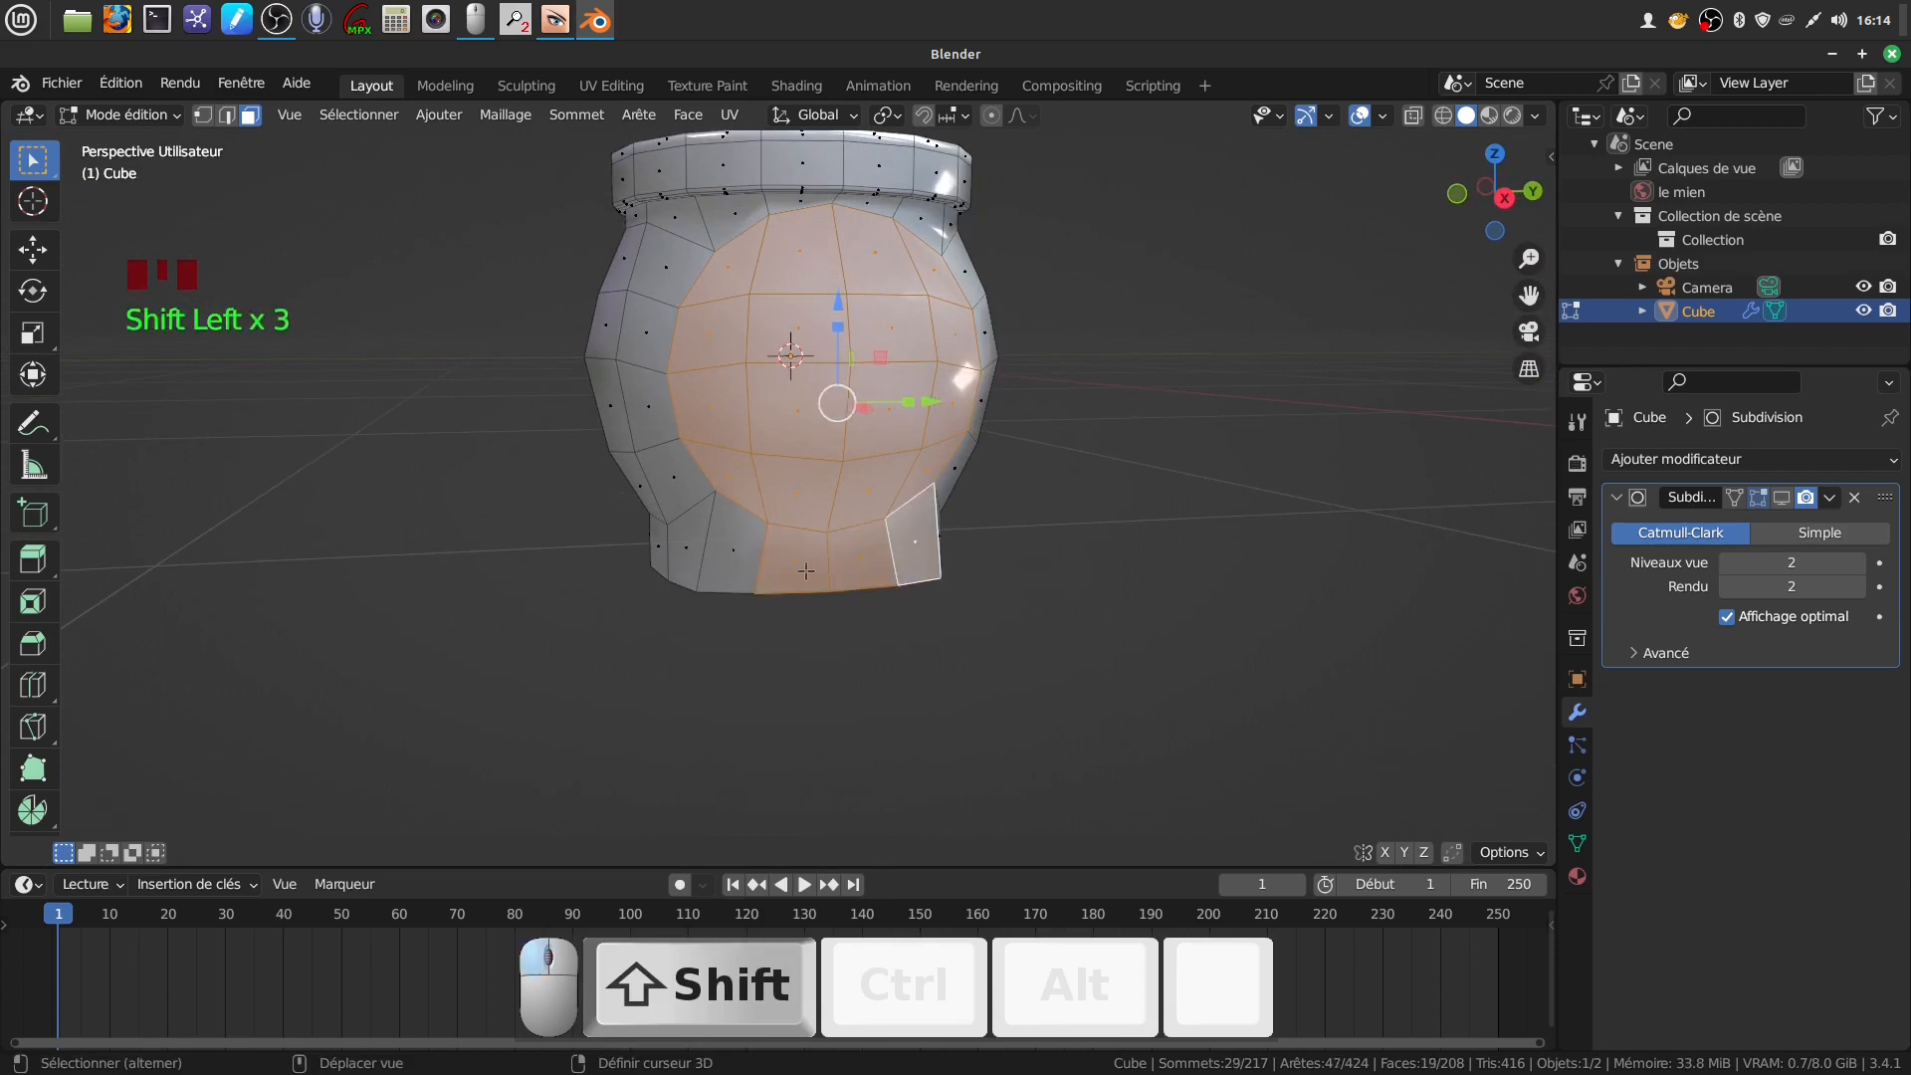
pyautogui.keyDown('shift'); pyautogui.click(753, 559); pyautogui.keyUp('shift')
# Extrude the selected side and foot faces and pull them outward along X to form a side extension
pyautogui.moveTo(753, 559); pyautogui.dragTo(877, 570, button='middle')
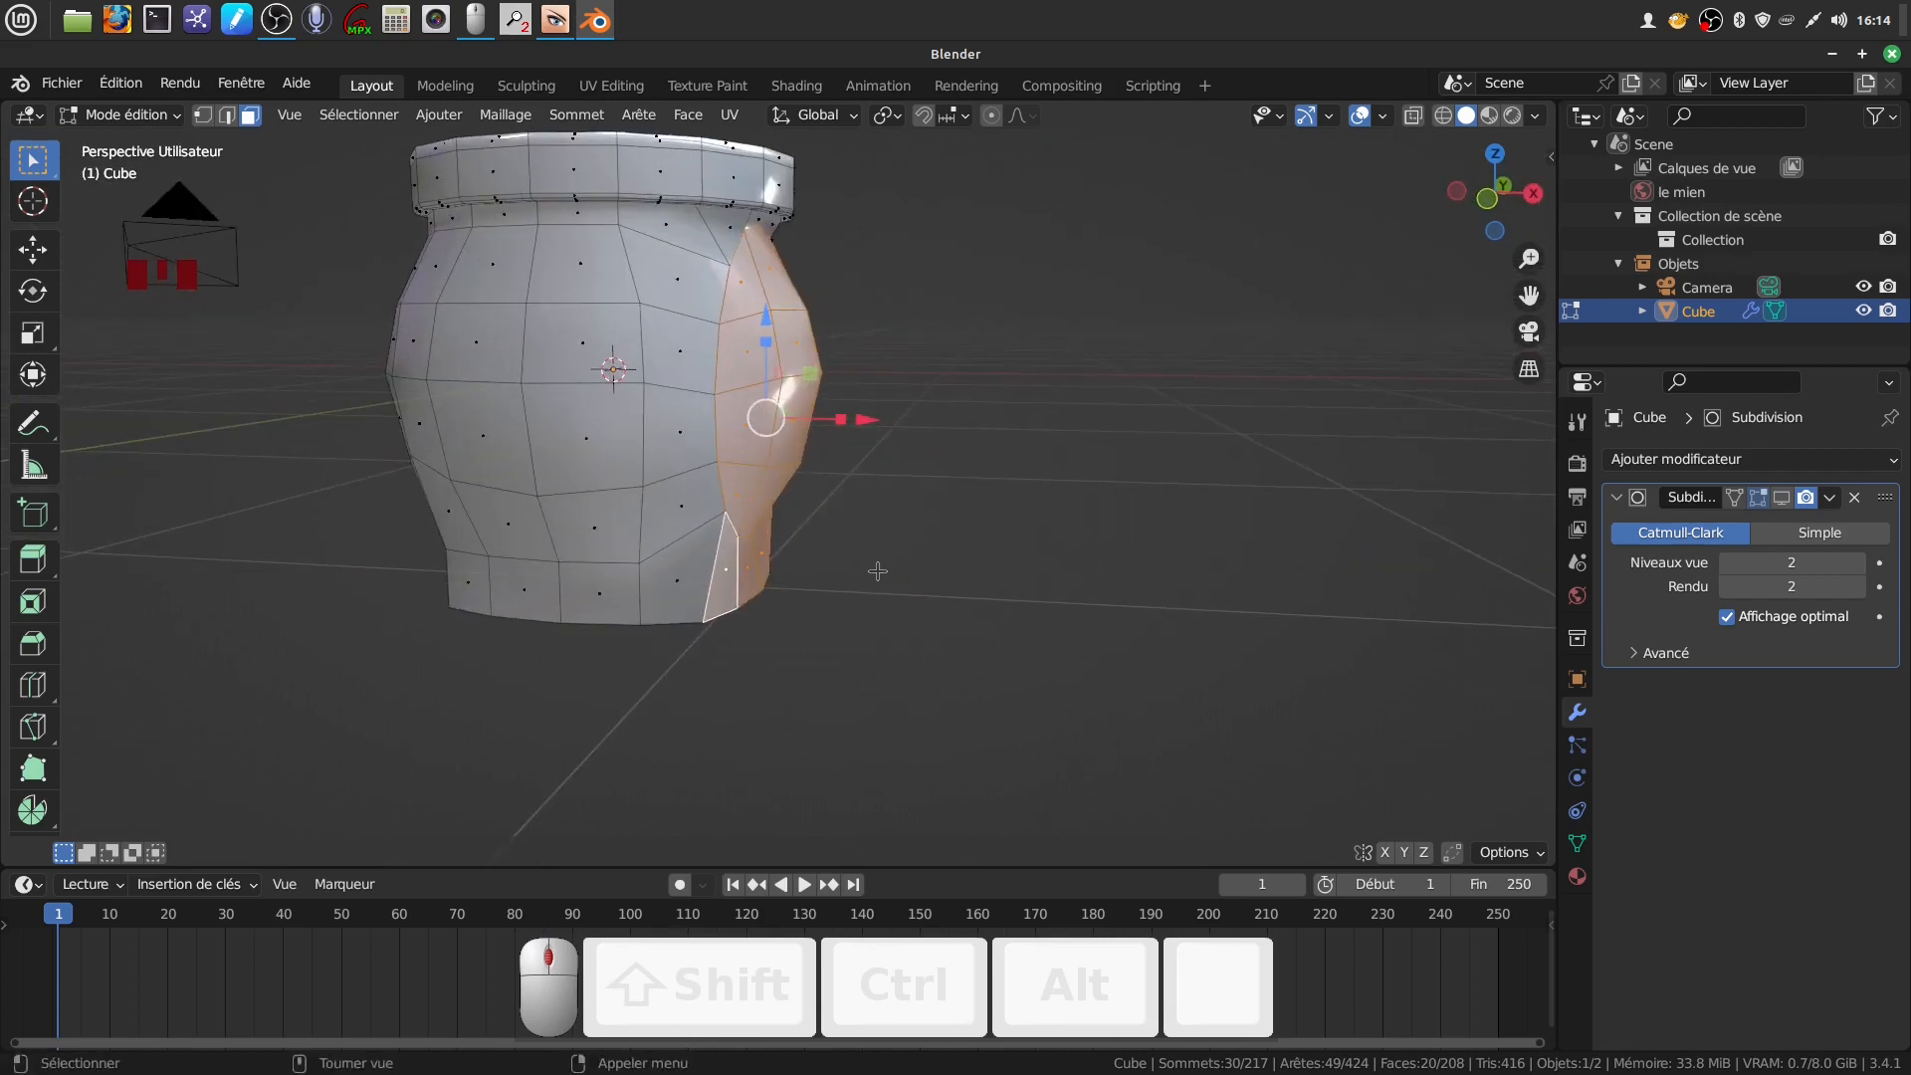
pyautogui.press('e')
pyautogui.click(882, 570)
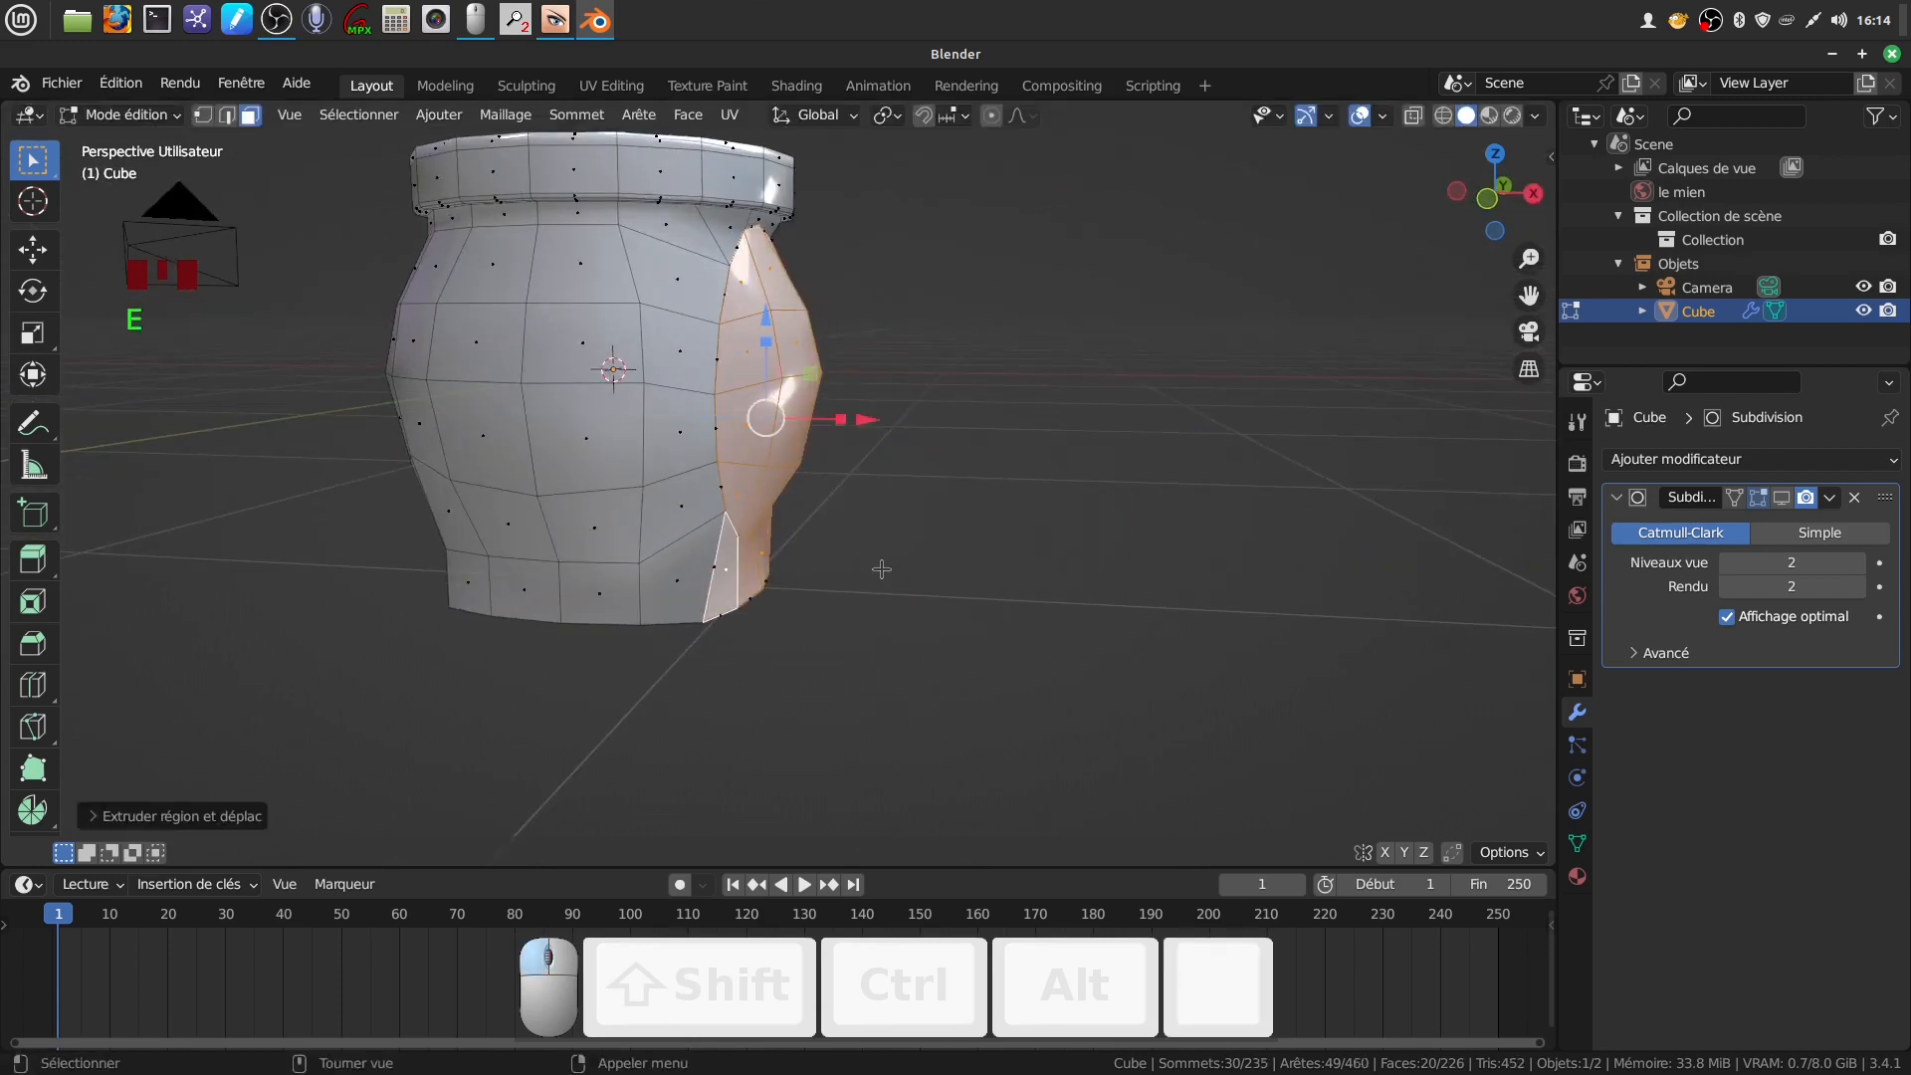
pyautogui.moveTo(871, 427); pyautogui.dragTo(1018, 425)
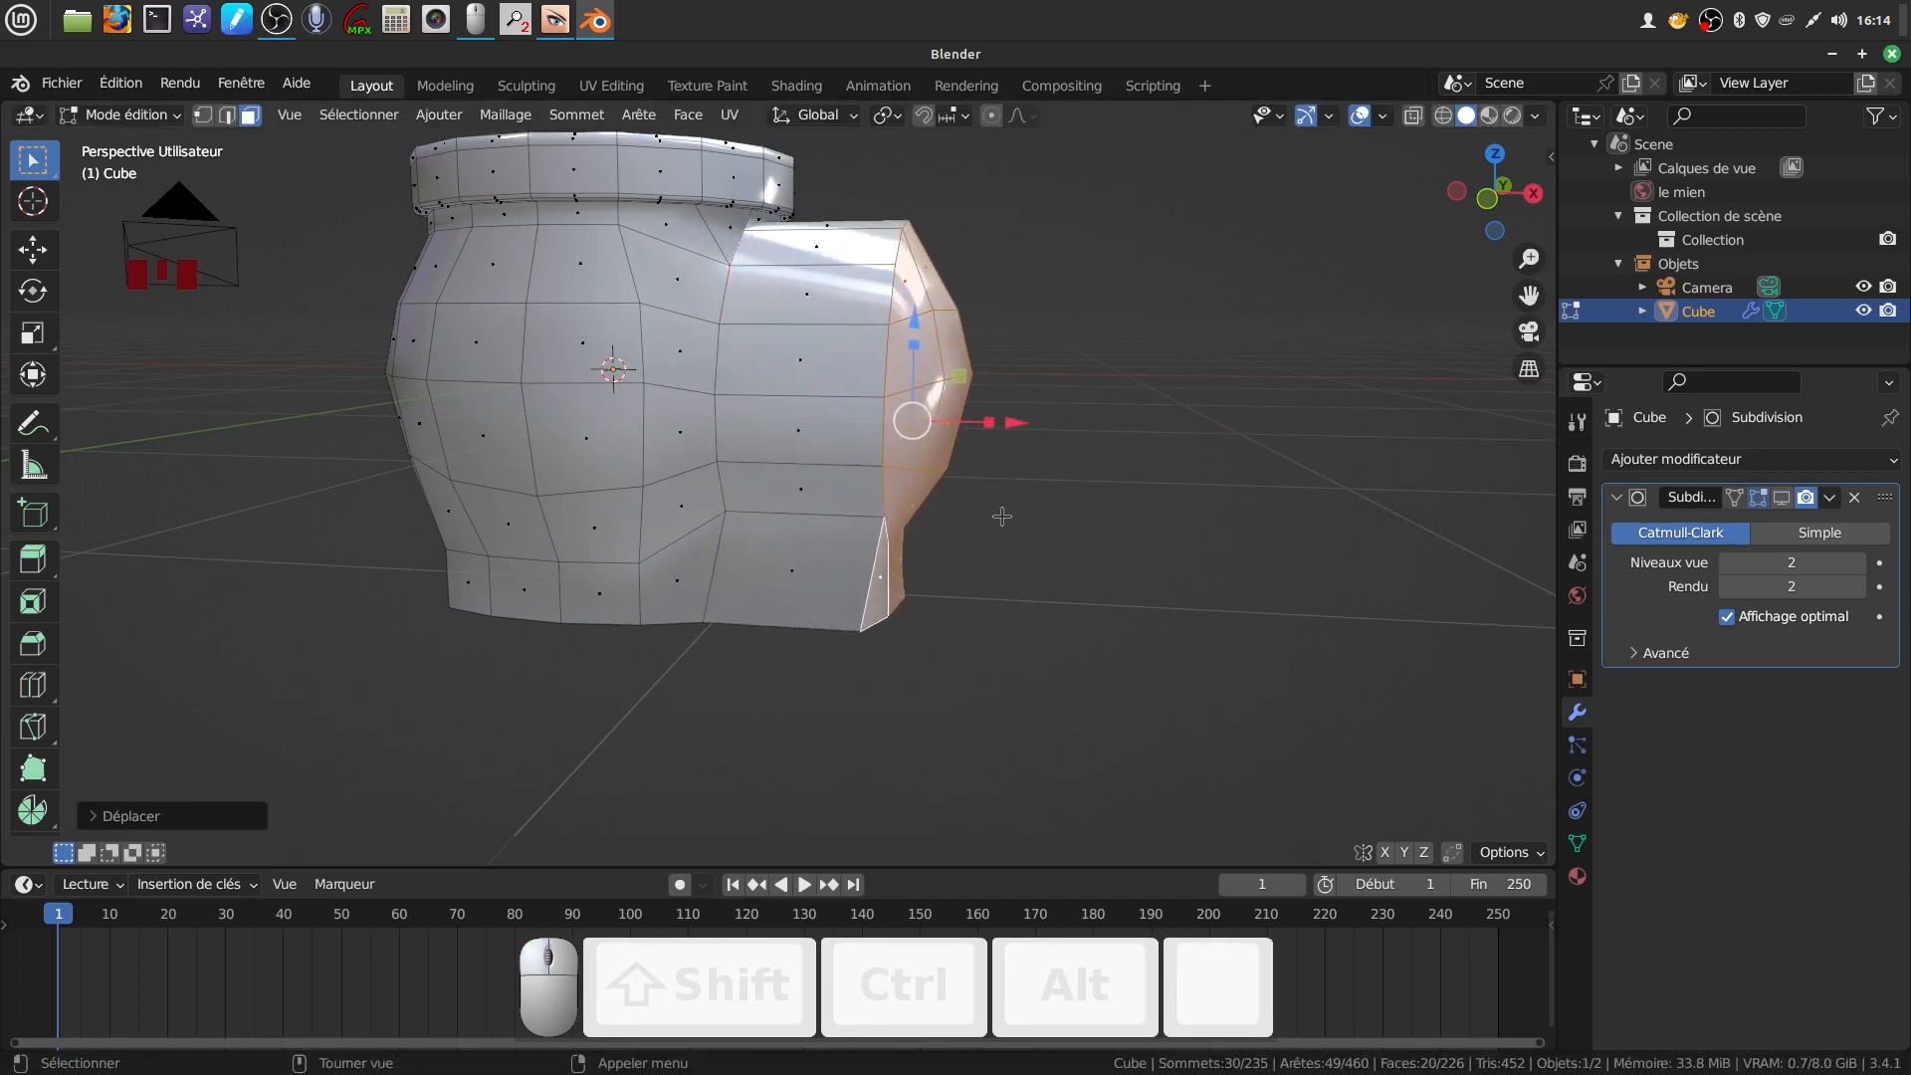
# Flatten the extension's end by scaling it to 0 along X, and move it farther outward along X
pyautogui.press('s')
pyautogui.press('x')
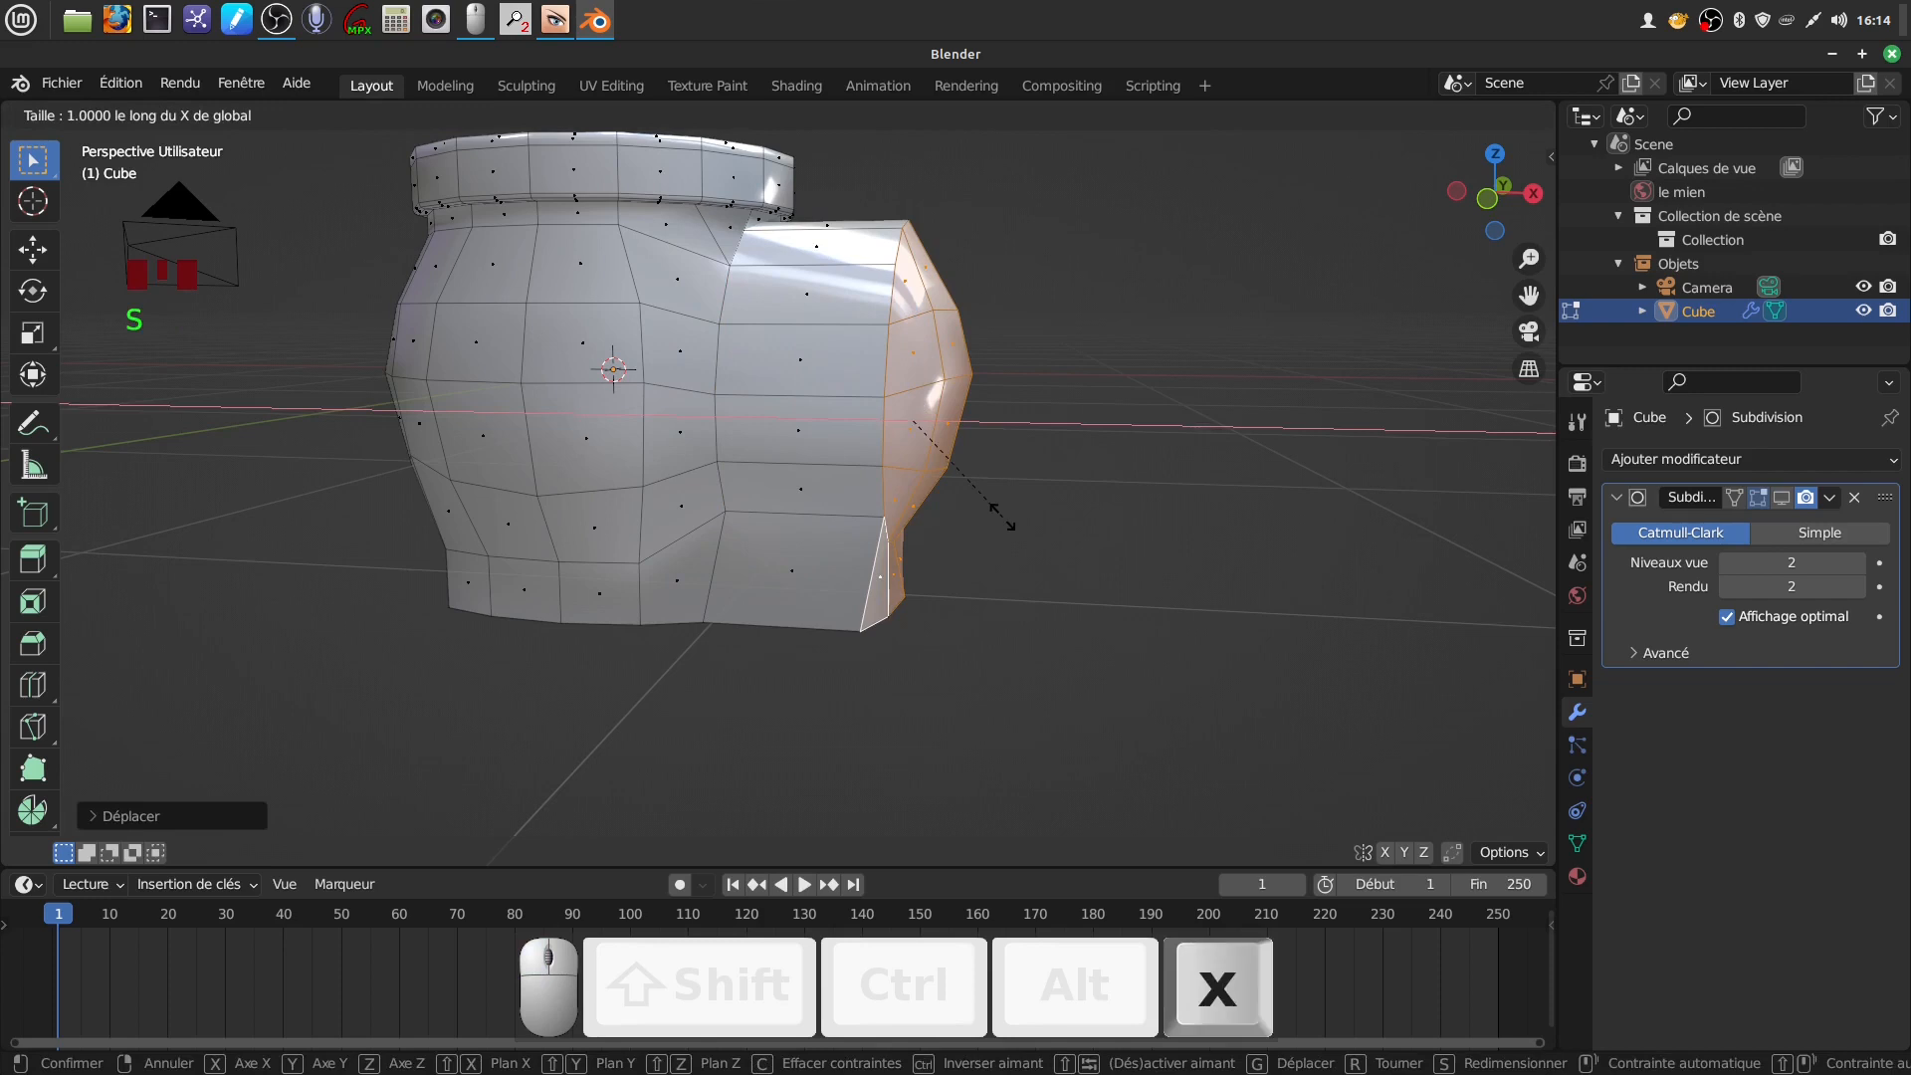
pyautogui.press('0')
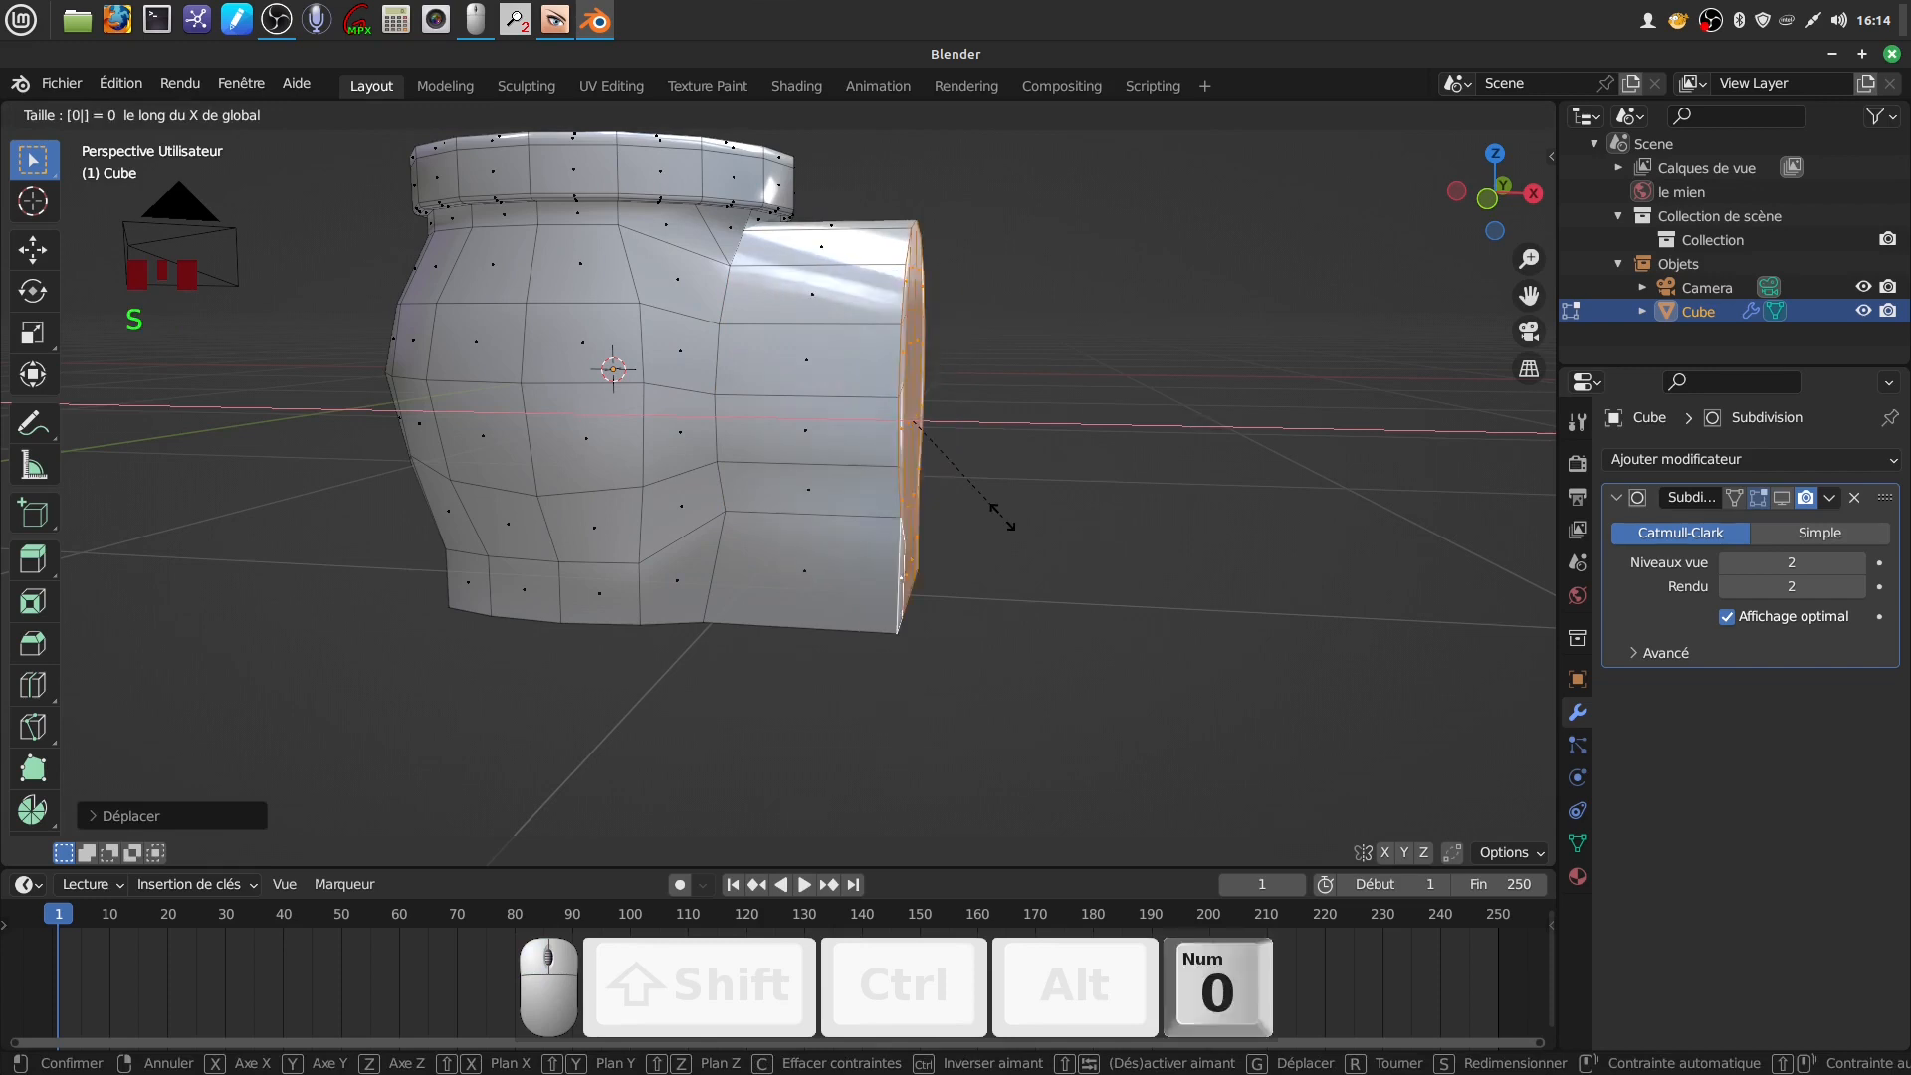
pyautogui.click(1002, 517)
pyautogui.moveTo(1011, 425); pyautogui.dragTo(1109, 422)
# Delete the selected faces closing the end of the side extension
pyautogui.scroll(-4, 1057, 519)
pyautogui.moveTo(1057, 520); pyautogui.dragTo(1083, 508, button='middle')
pyautogui.scroll(3, 957, 668)
pyautogui.moveTo(957, 668); pyautogui.dragTo(871, 604, button='middle')
pyautogui.scroll(2, 927, 549)
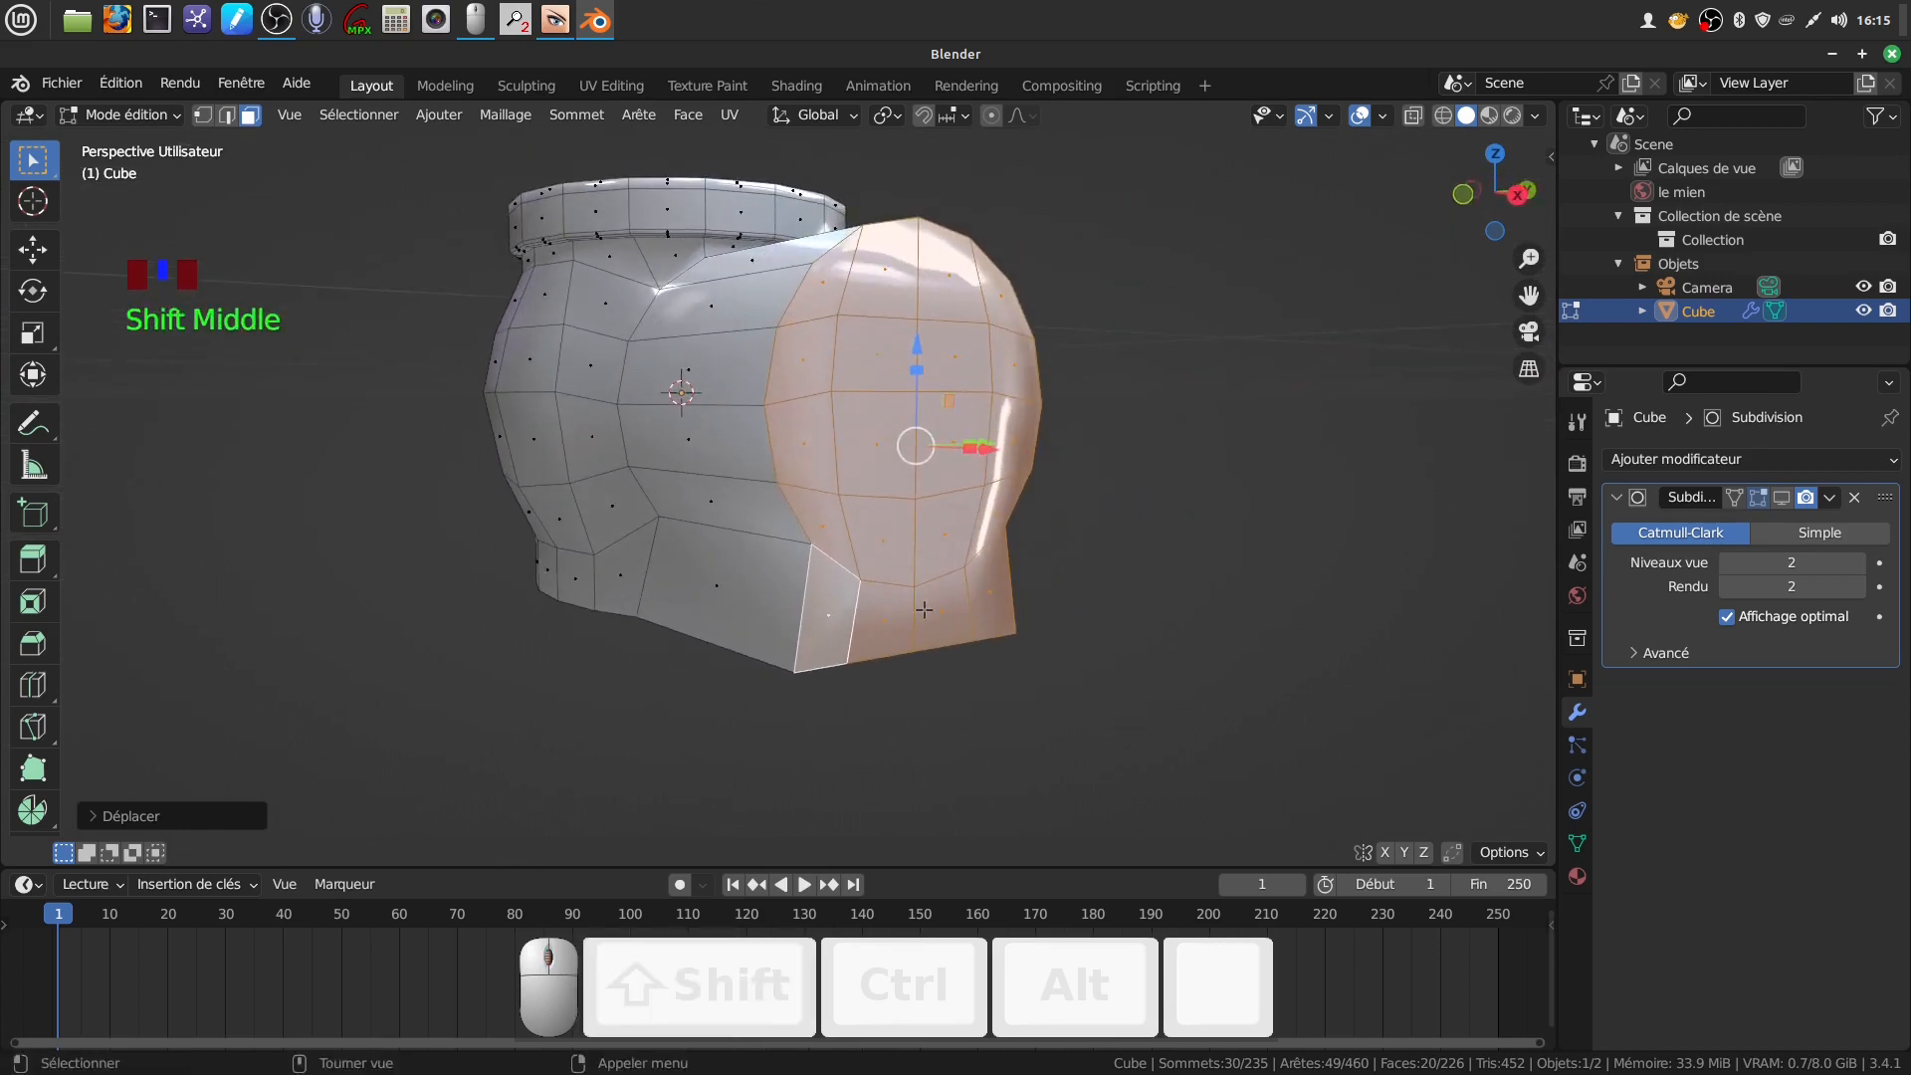
pyautogui.press('x')
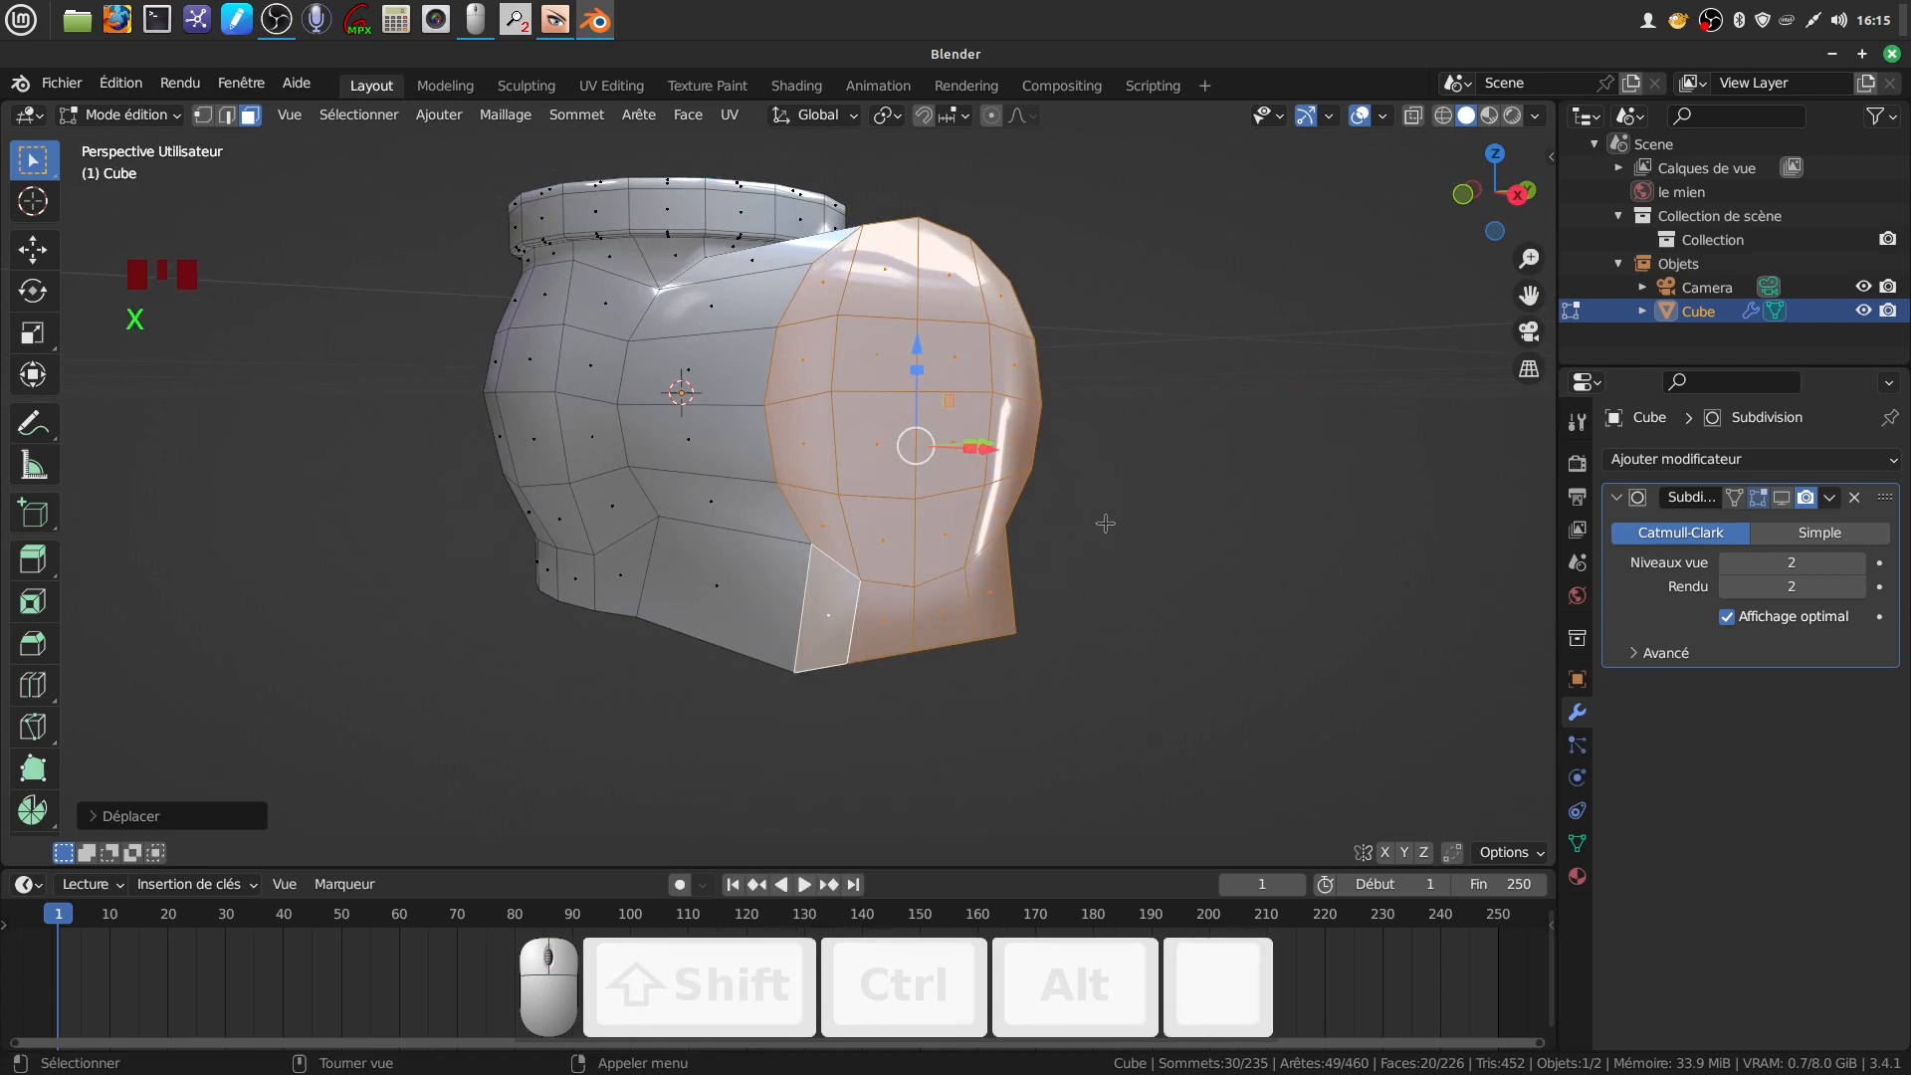
pyautogui.press('x')
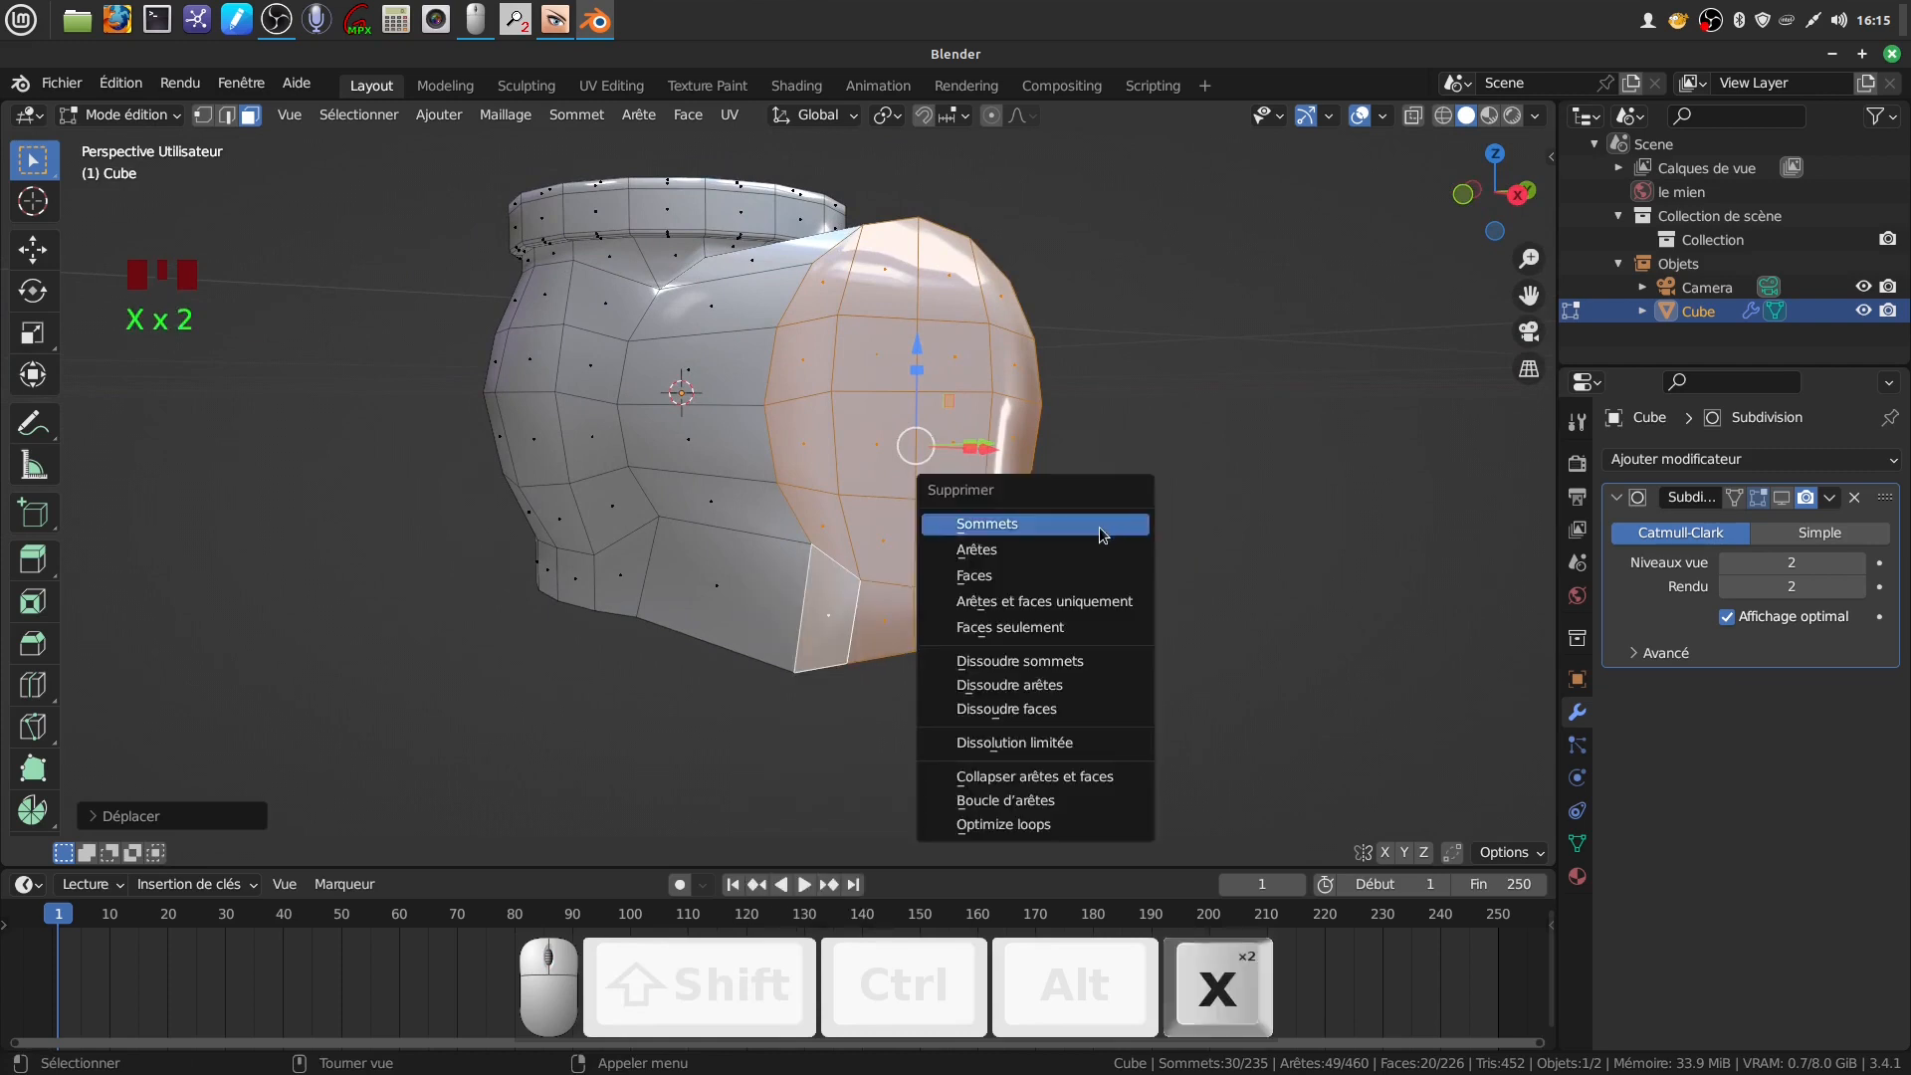
pyautogui.click(1026, 576)
# Circle-select all underside faces of the pot and its extension and raise them along Z to shorten the foot
pyautogui.scroll(-4, 895, 552)
pyautogui.moveTo(896, 553); pyautogui.dragTo(858, 508, button='middle')
pyautogui.scroll(2, 946, 468)
pyautogui.scroll(1, 866, 513)
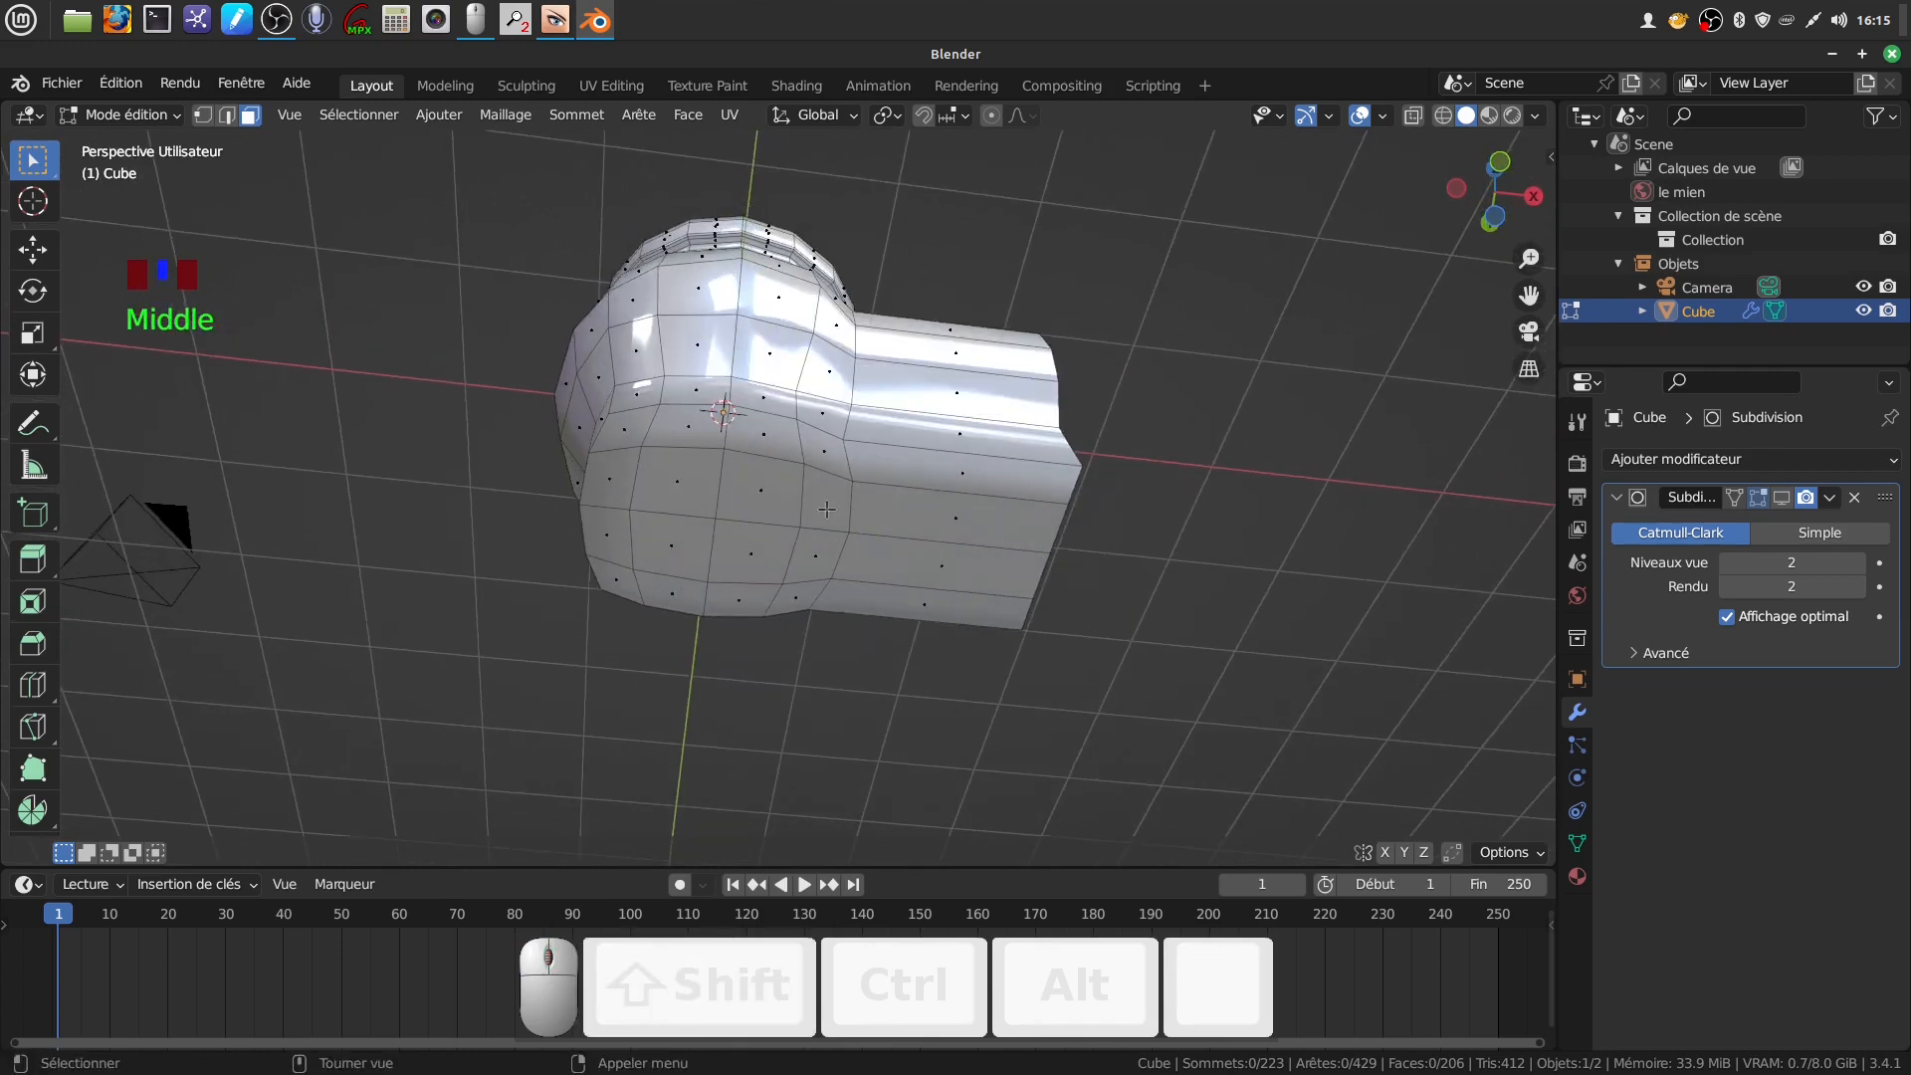
pyautogui.press('c')
pyautogui.moveTo(652, 497)
pyautogui.mouseDown()
pyautogui.moveTo(786, 478)
pyautogui.moveTo(652, 543)
pyautogui.moveTo(727, 552)
pyautogui.moveTo(856, 547)
pyautogui.moveTo(892, 512)
pyautogui.mouseUp()
pyautogui.moveTo(896, 520)
pyautogui.mouseDown(button='middle')
pyautogui.moveTo(840, 695)
pyautogui.moveTo(913, 690)
pyautogui.mouseUp(button='middle')
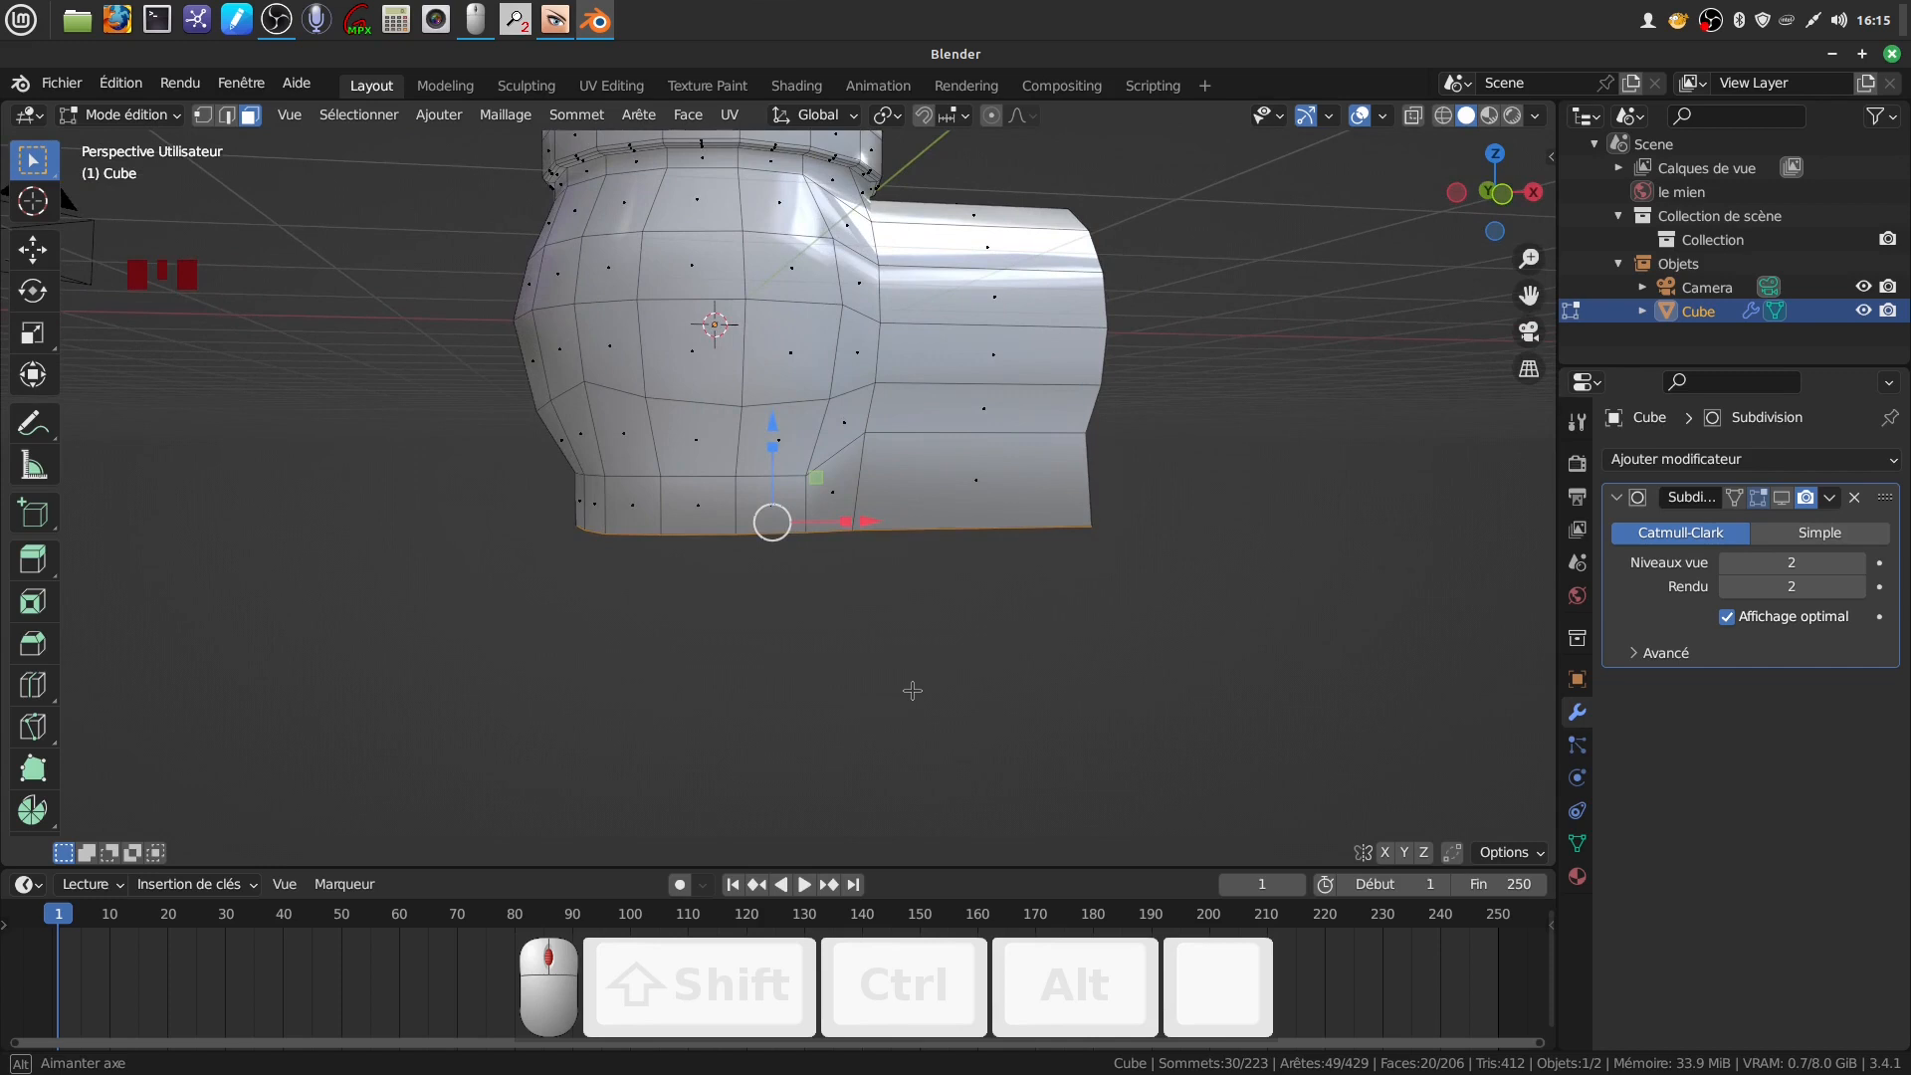
pyautogui.moveTo(912, 689); pyautogui.dragTo(901, 690, button='middle')
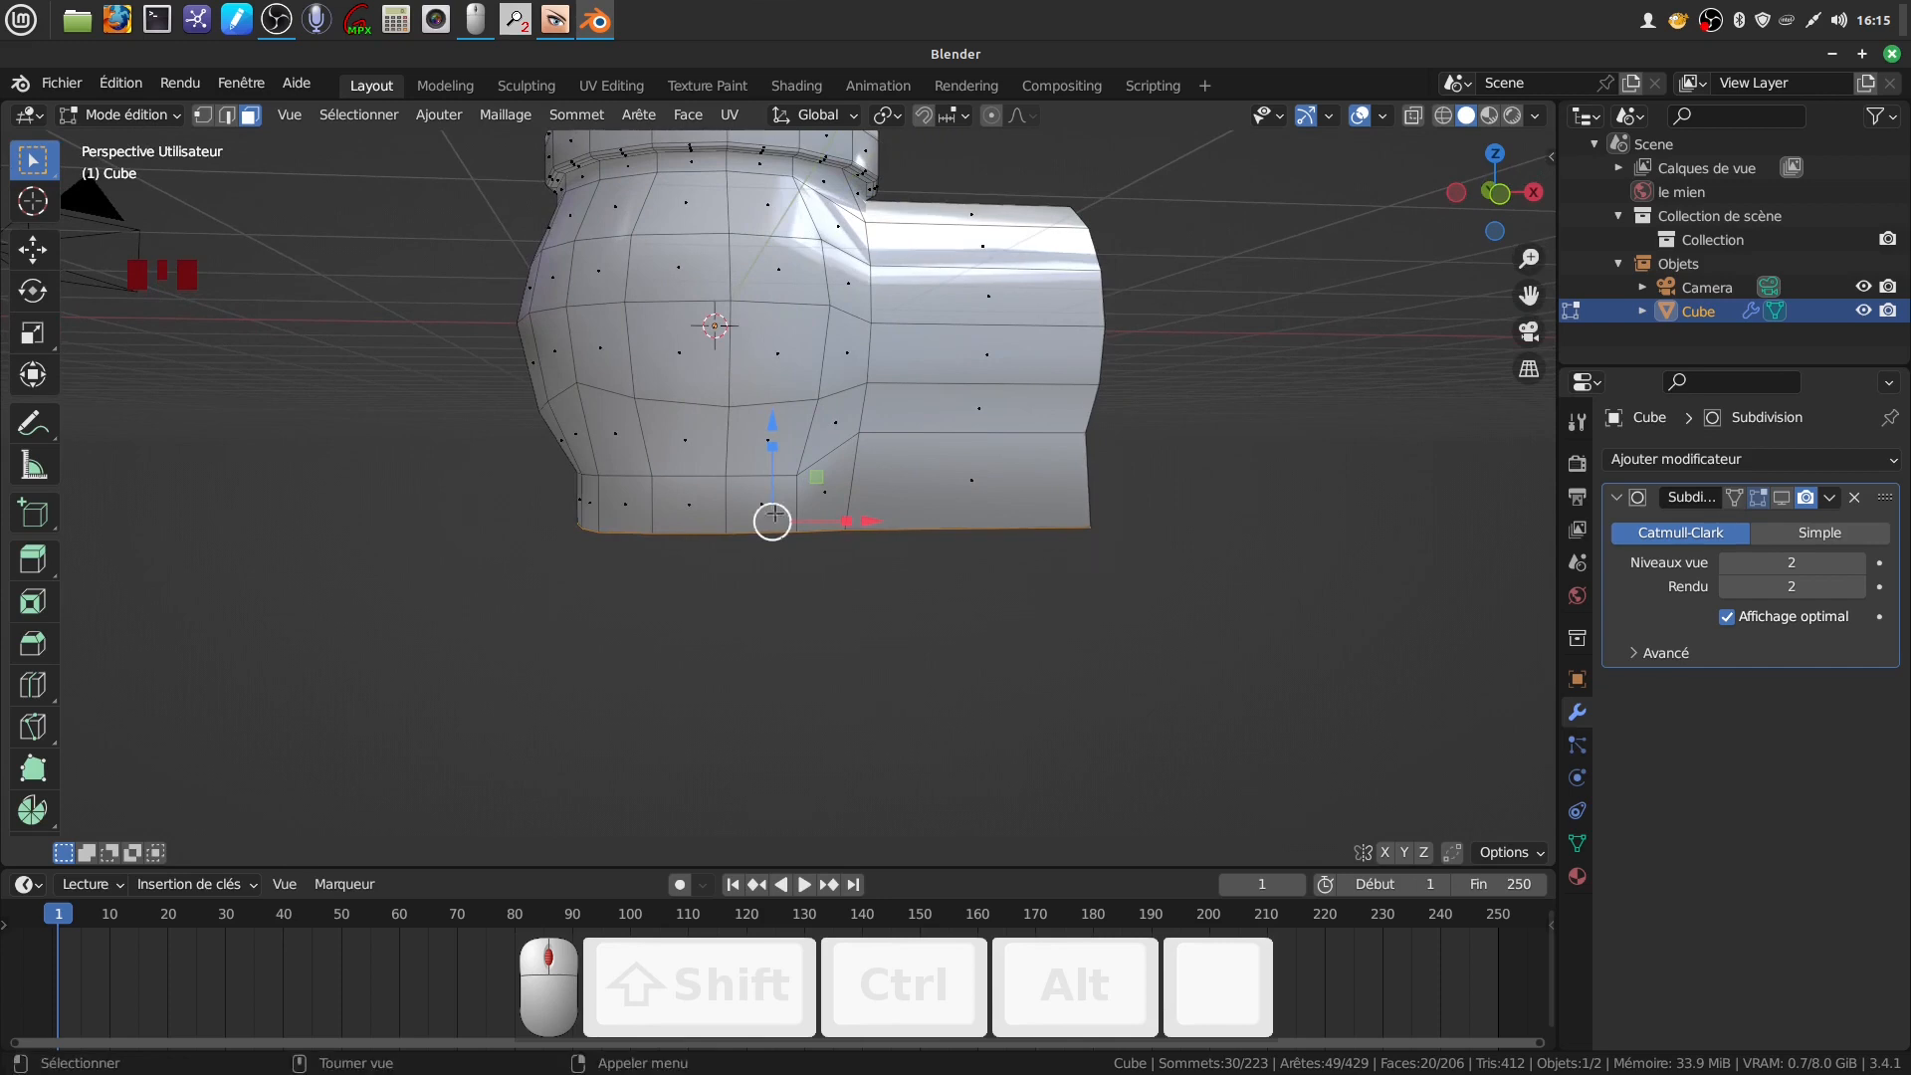
pyautogui.moveTo(766, 425); pyautogui.dragTo(786, 378)
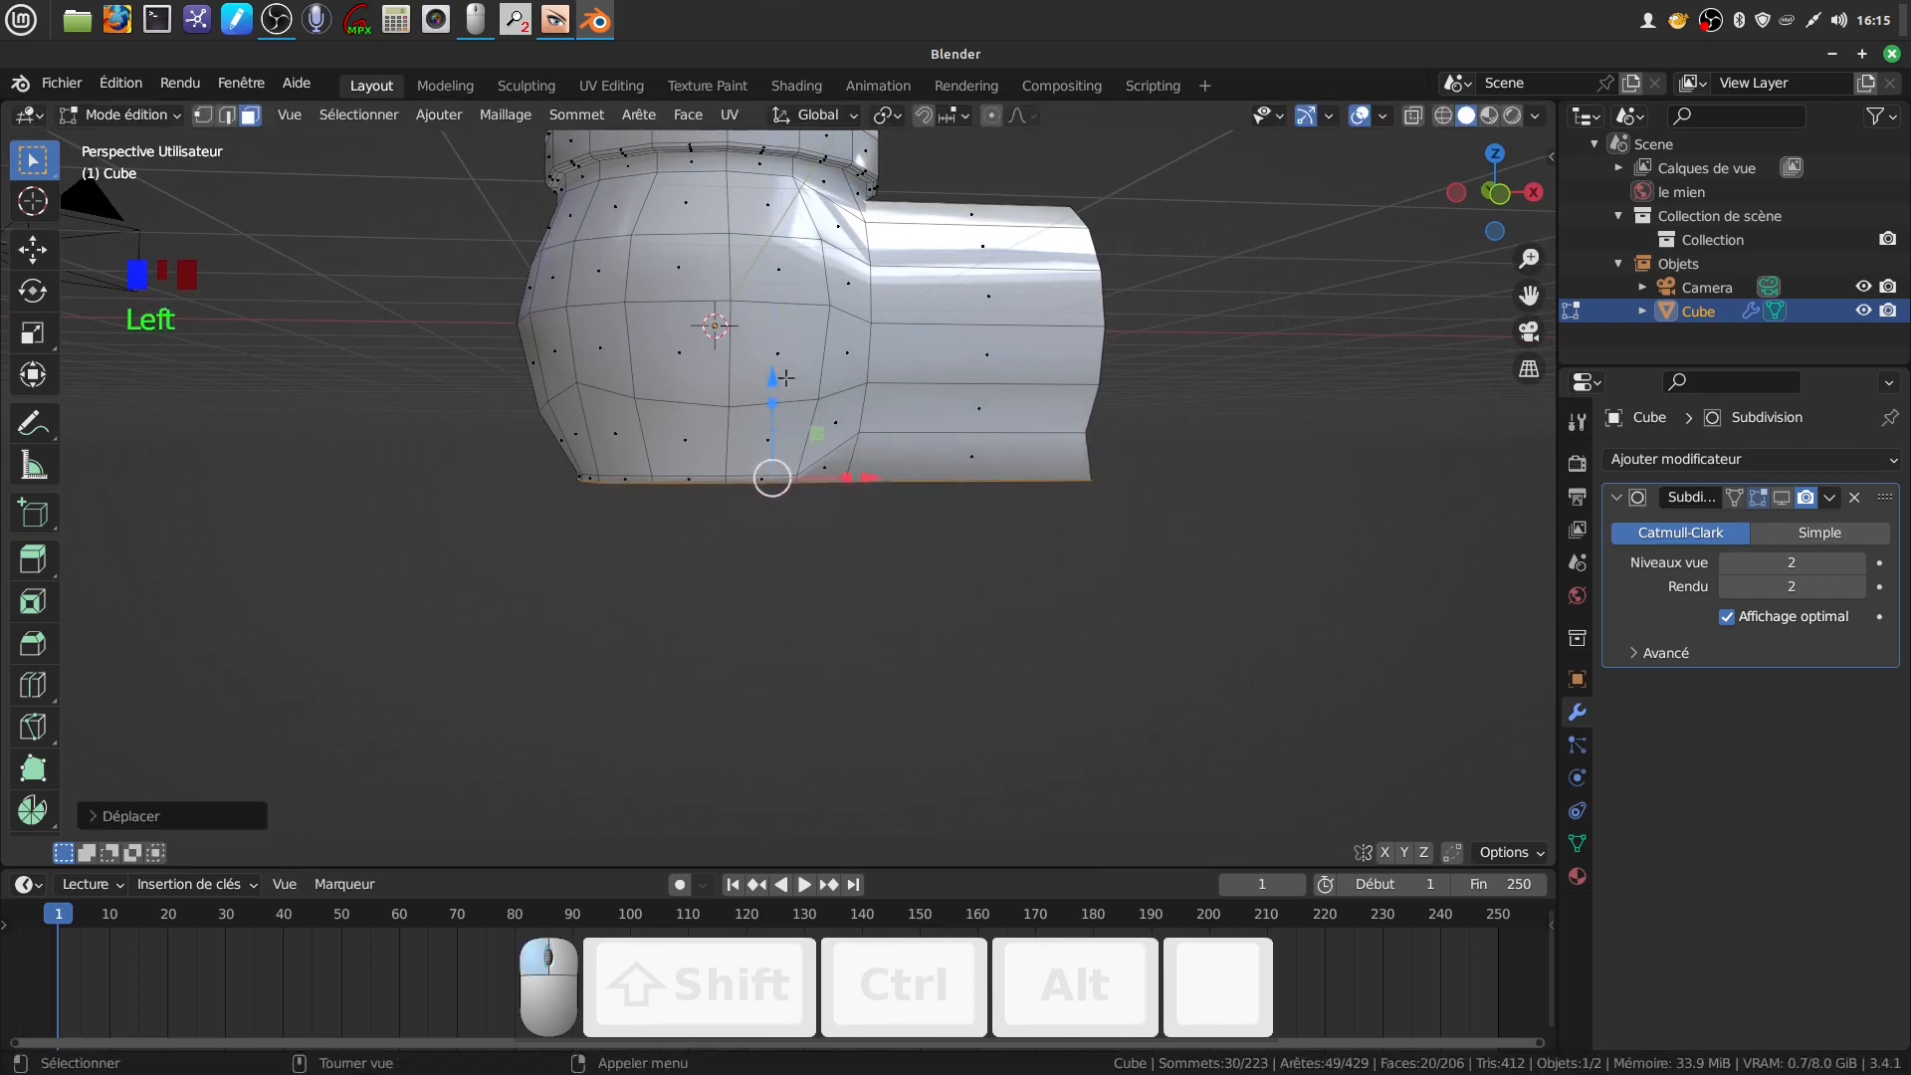
# Extrude the underside faces and move them down about 0.08 m to form a thin strip around the base
pyautogui.press('e')
pyautogui.click(876, 555)
pyautogui.moveTo(772, 377)
pyautogui.mouseDown()
pyautogui.moveTo(770, 424)
pyautogui.moveTo(807, 391)
pyautogui.mouseUp()
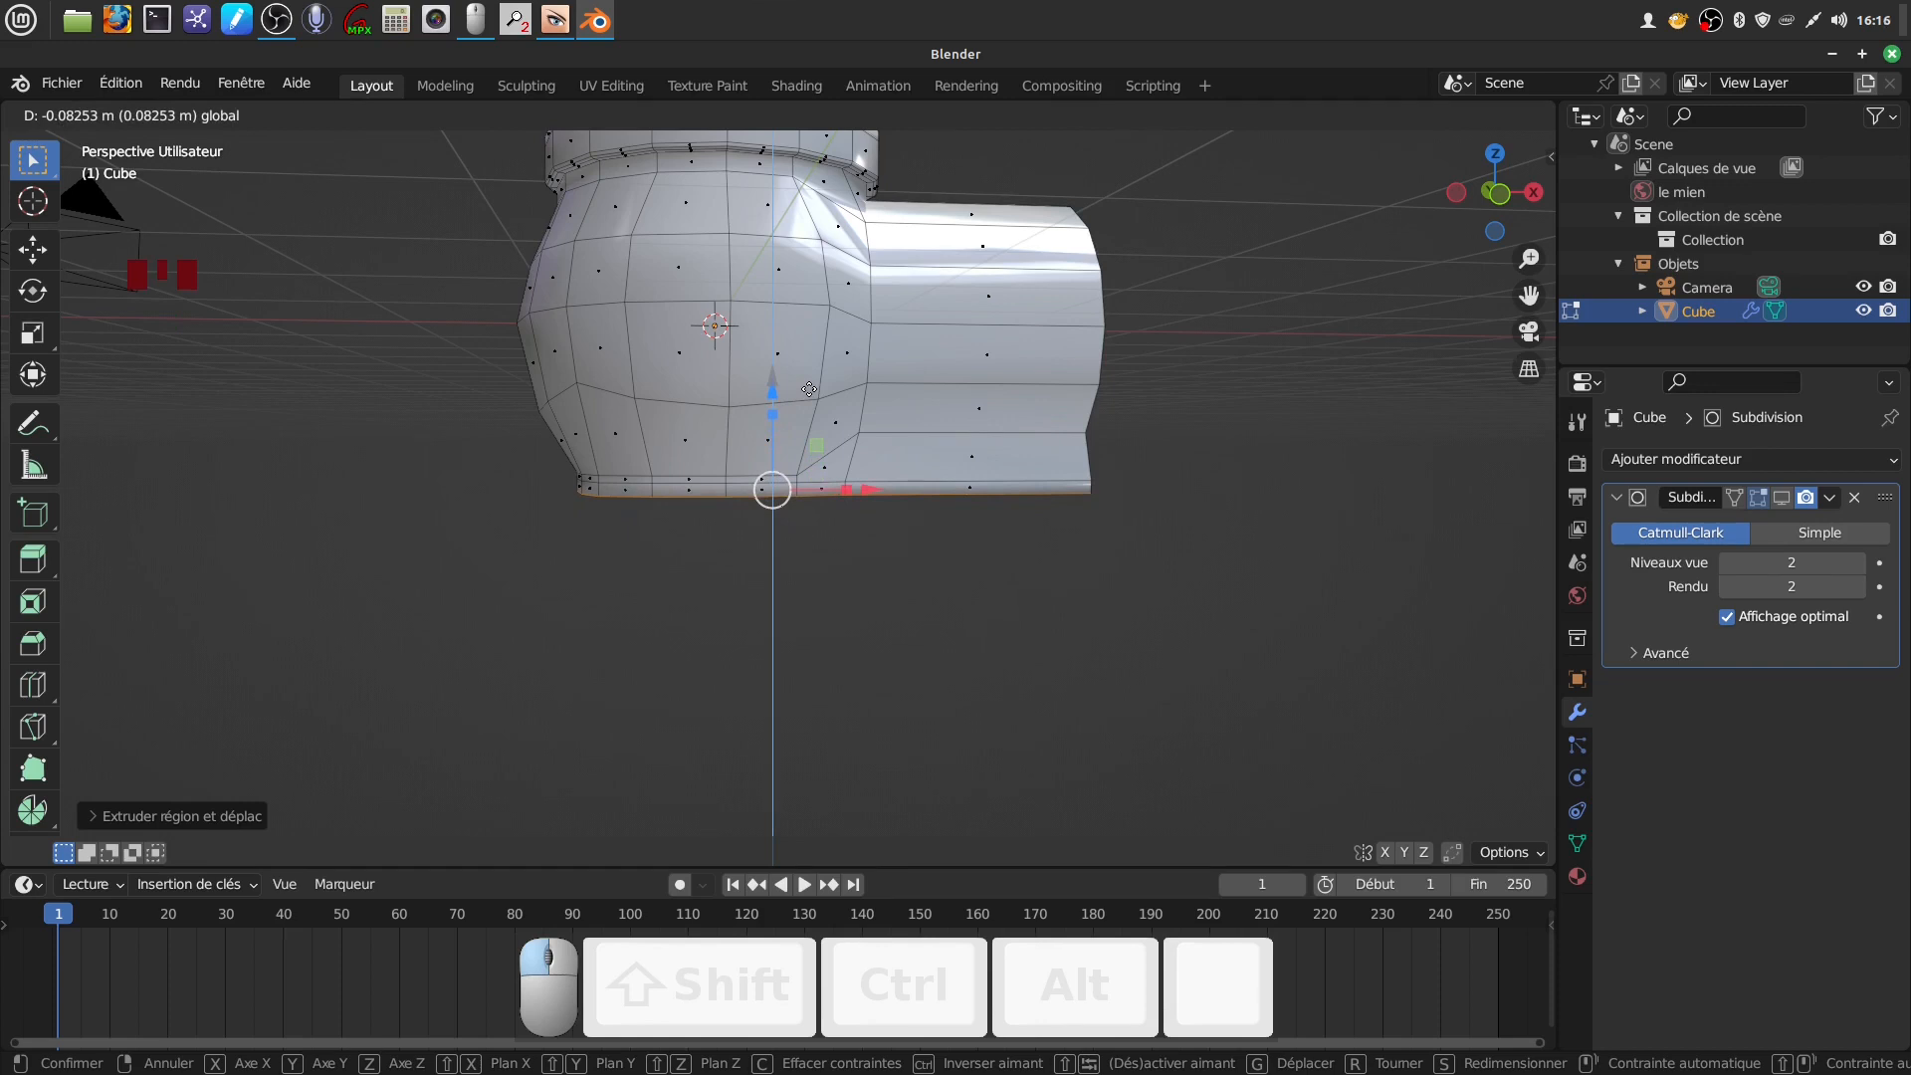
pyautogui.moveTo(808, 389); pyautogui.dragTo(812, 385)
# Delete the selected underside faces to leave the base open
pyautogui.moveTo(891, 571); pyautogui.dragTo(868, 625, button='middle')
pyautogui.moveTo(869, 624)
pyautogui.mouseDown(button='middle')
pyautogui.moveTo(849, 623)
pyautogui.moveTo(861, 574)
pyautogui.moveTo(841, 629)
pyautogui.moveTo(842, 593)
pyautogui.moveTo(845, 609)
pyautogui.moveTo(863, 588)
pyautogui.mouseUp(button='middle')
pyautogui.press('x')
pyautogui.click(841, 623)
# Select the thin face loop around the base, extrude it and scale it outward into a projecting rim
pyautogui.moveTo(848, 597); pyautogui.dragTo(795, 570, button='middle')
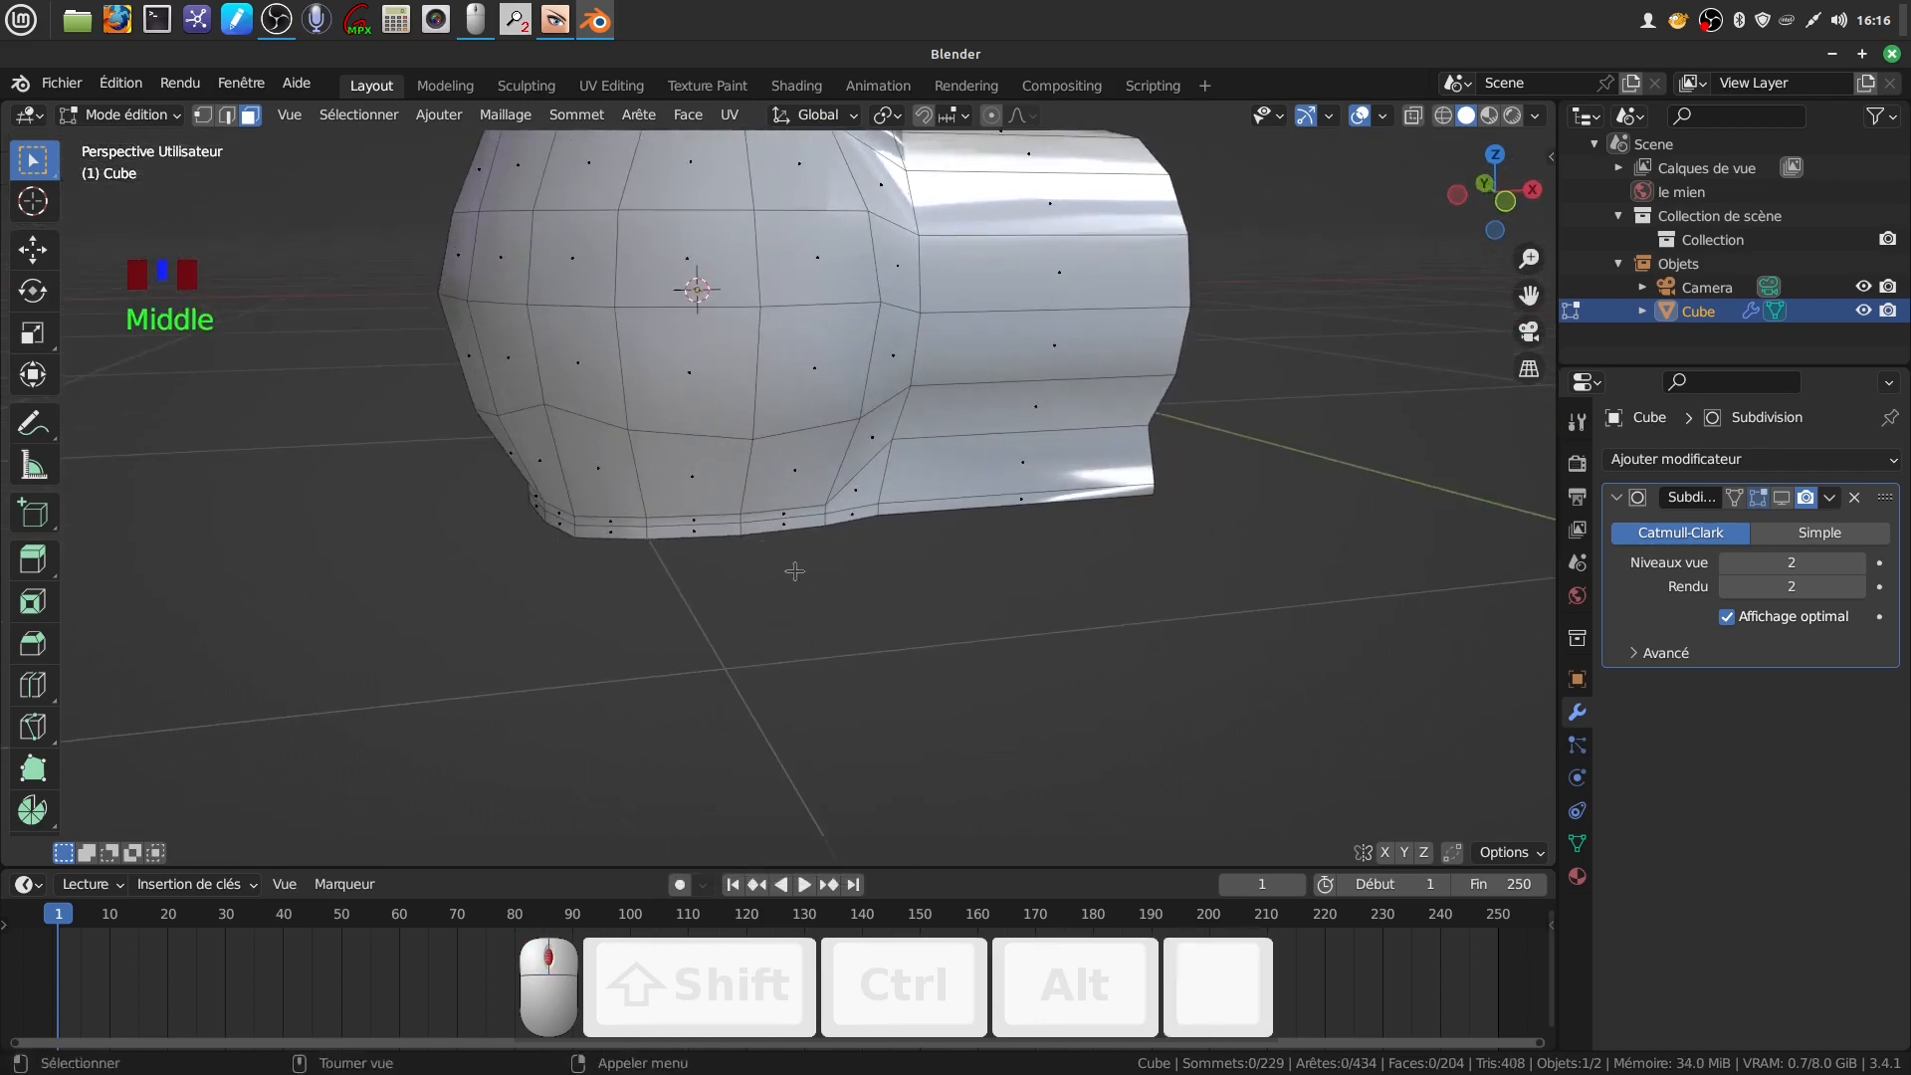
pyautogui.keyDown('alt'); pyautogui.click(741, 527); pyautogui.keyUp('alt')
pyautogui.moveTo(741, 527); pyautogui.dragTo(897, 586, button='middle')
pyautogui.press('e')
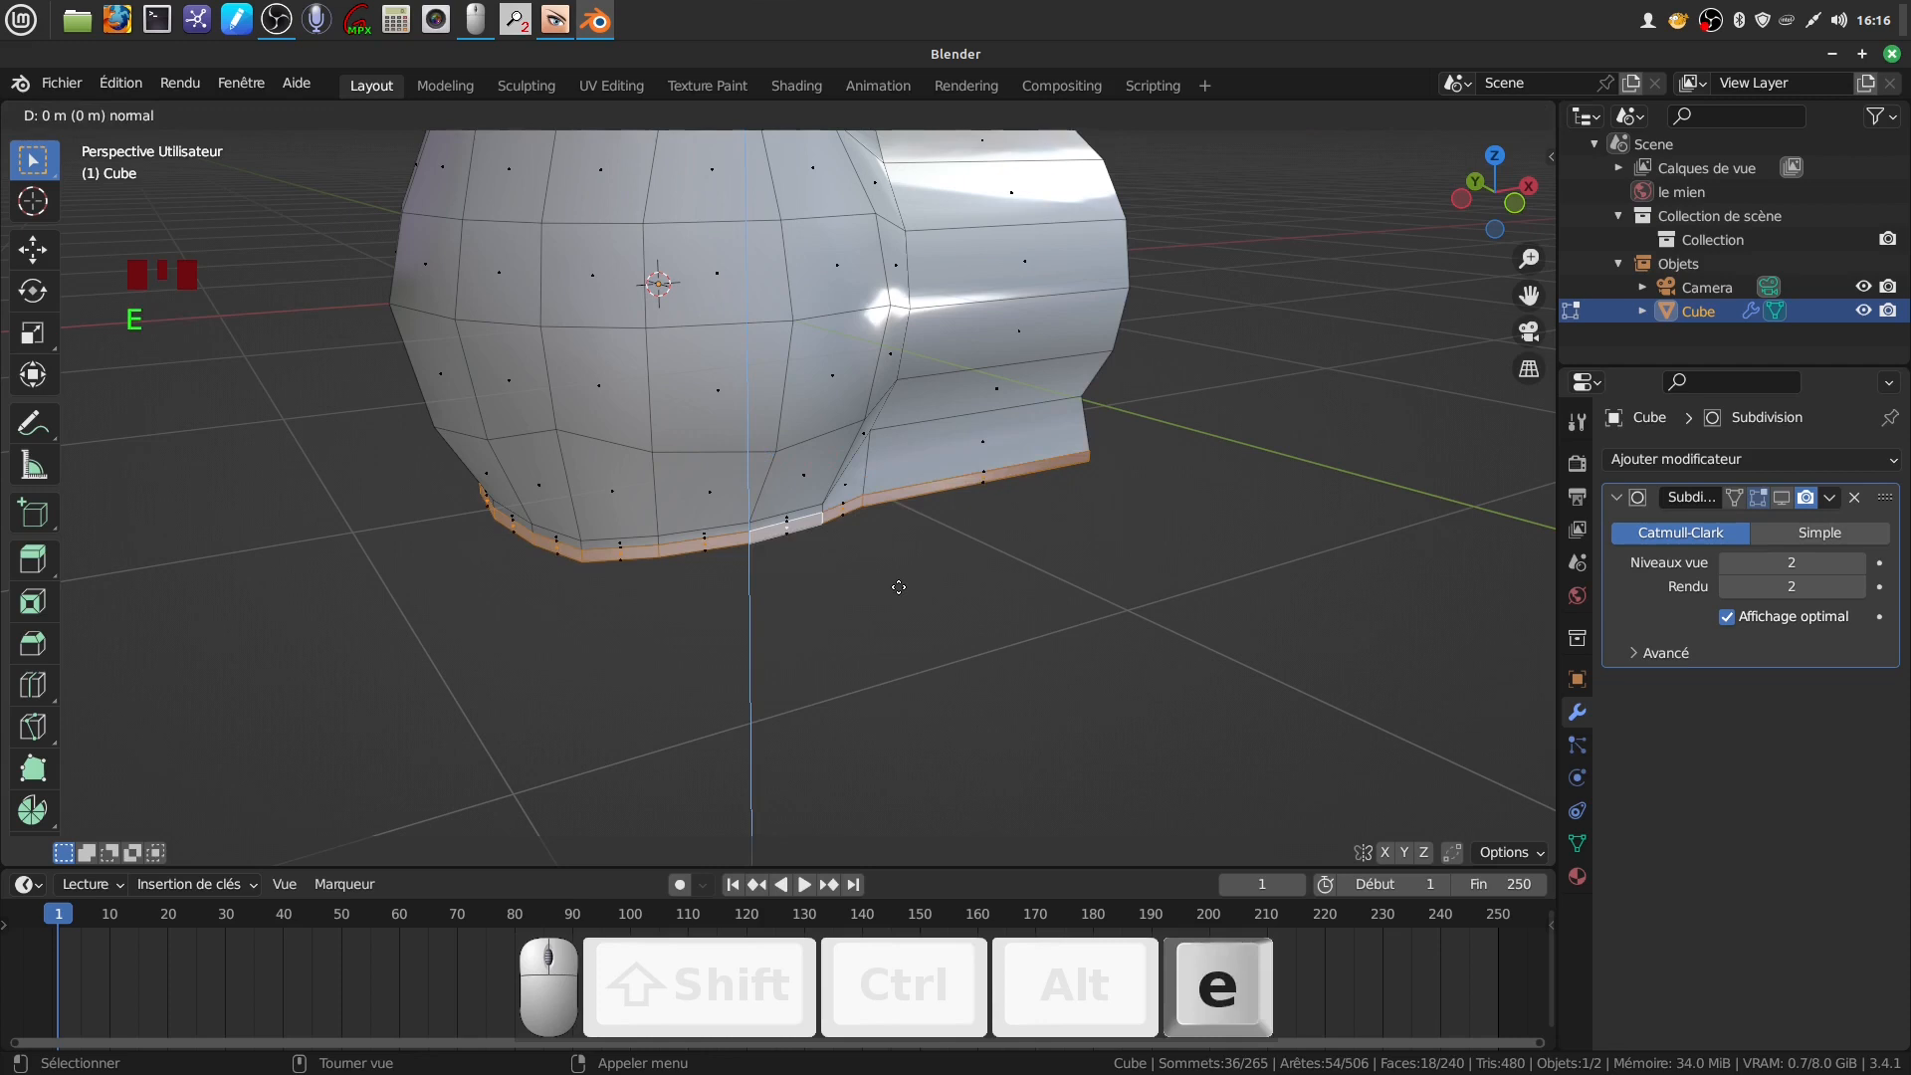
pyautogui.press('s')
pyautogui.click(946, 625)
# Move the rim along X and fine-tune it in front view so its end lines up with the side extension's open end
pyautogui.moveTo(1010, 580); pyautogui.dragTo(851, 587, button='middle')
pyautogui.moveTo(913, 460); pyautogui.dragTo(814, 464)
pyautogui.press('KP_3')
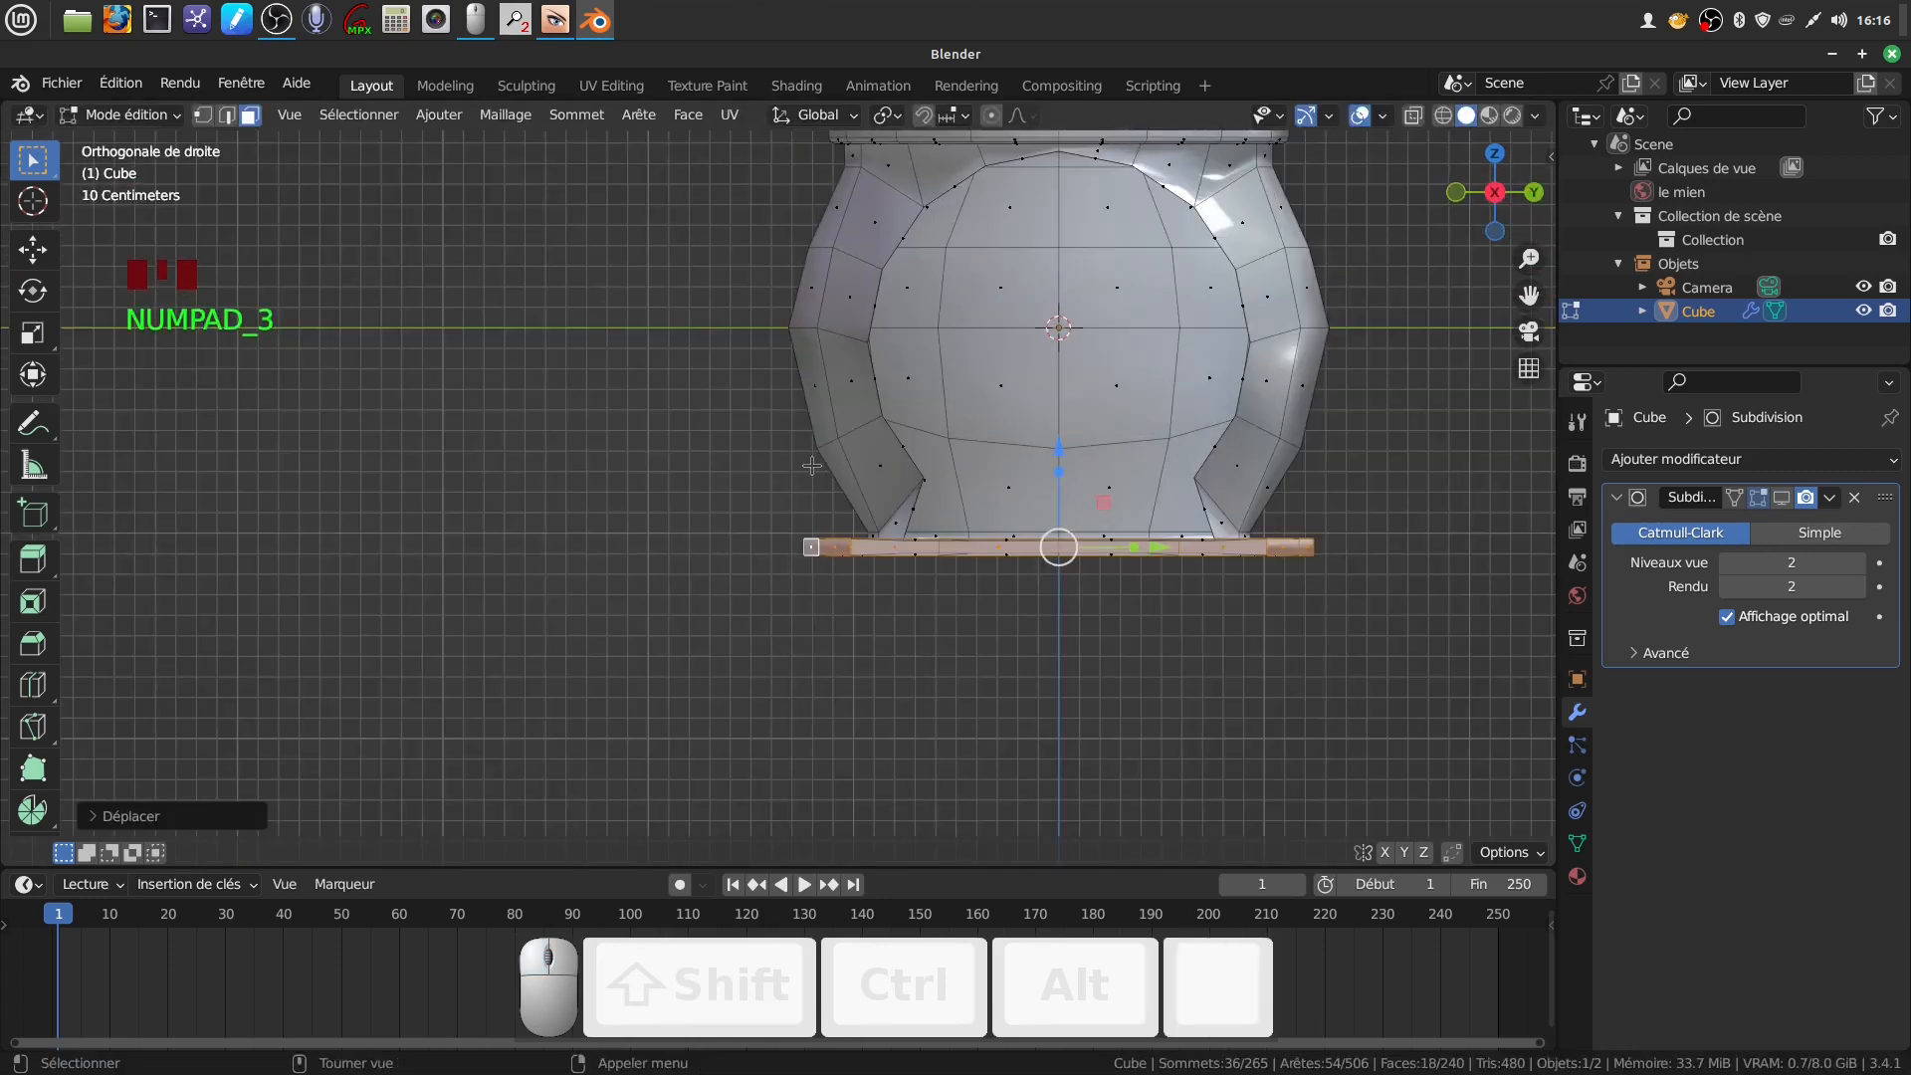
pyautogui.press('KP_1')
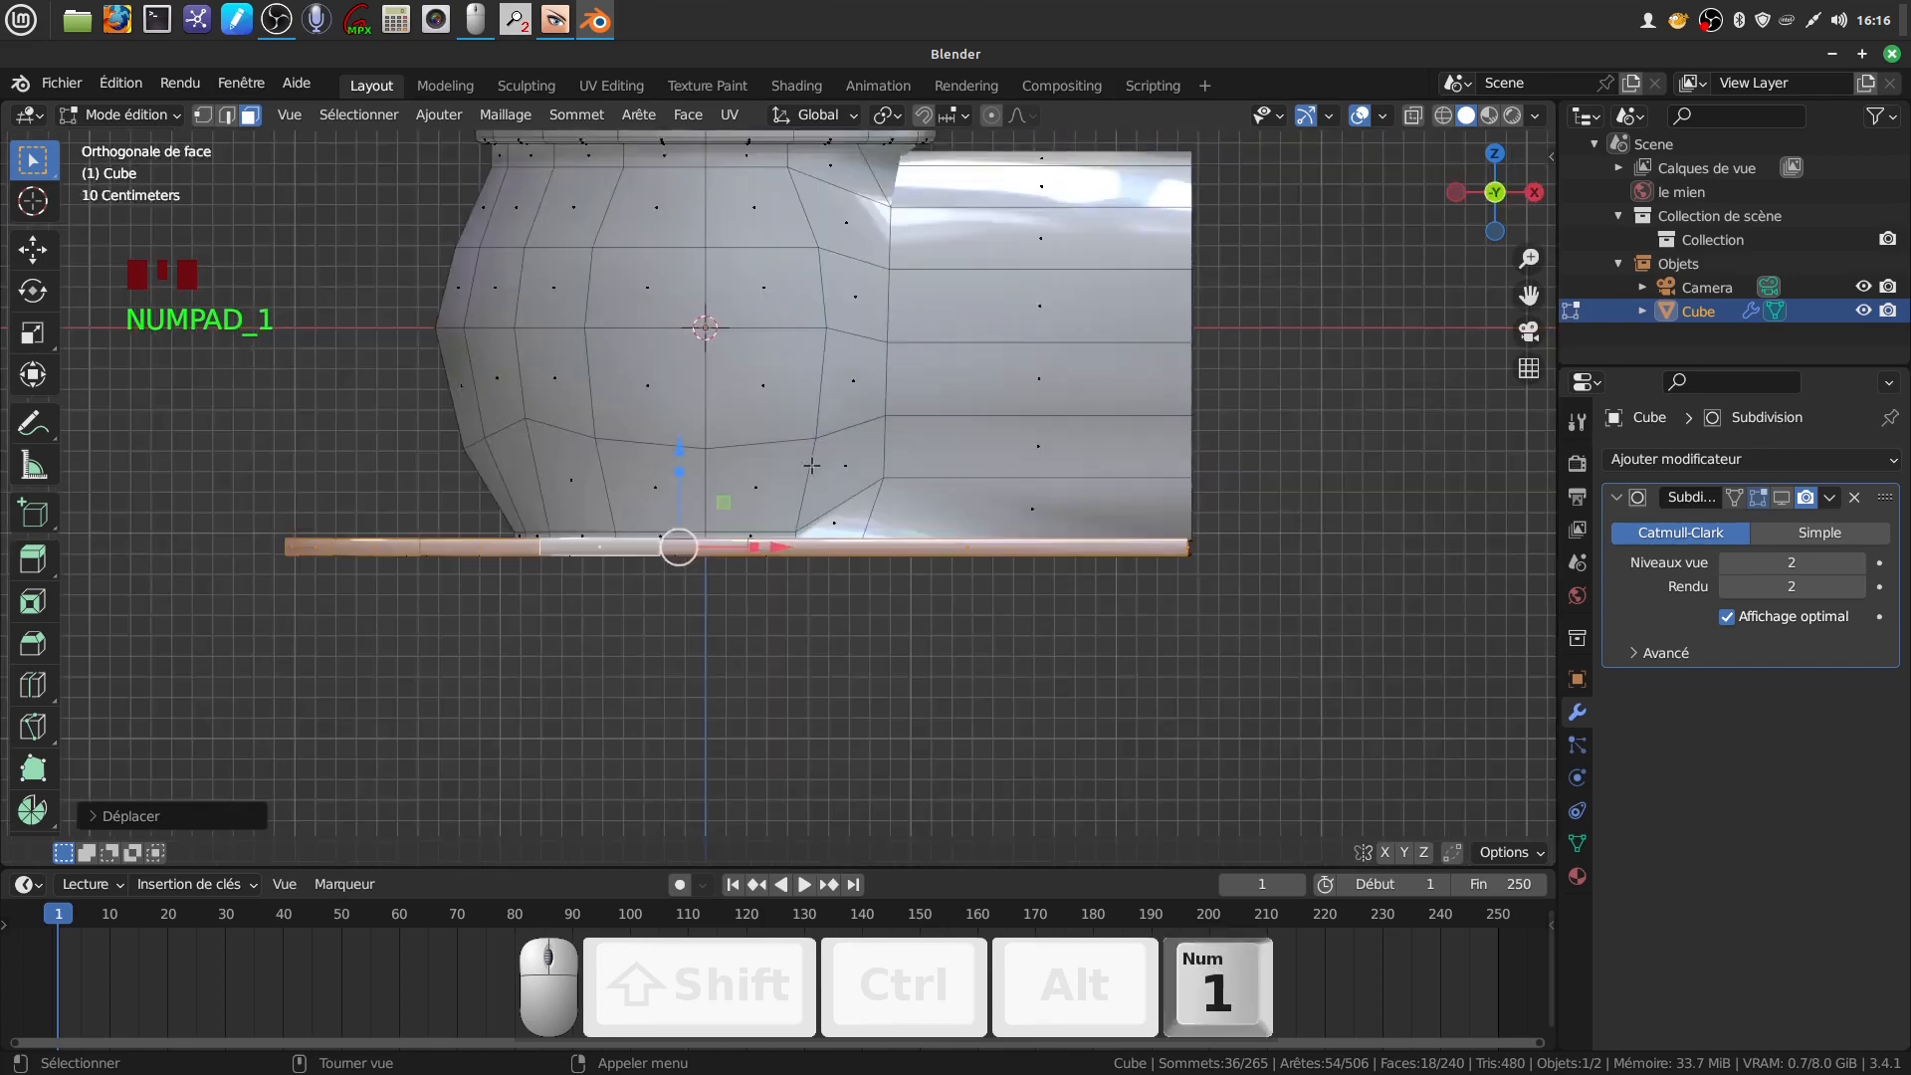
pyautogui.scroll(3, 812, 466)
pyautogui.keyDown('shift'); pyautogui.moveTo(918, 487); pyautogui.dragTo(826, 470, button='middle'); pyautogui.keyUp('shift')
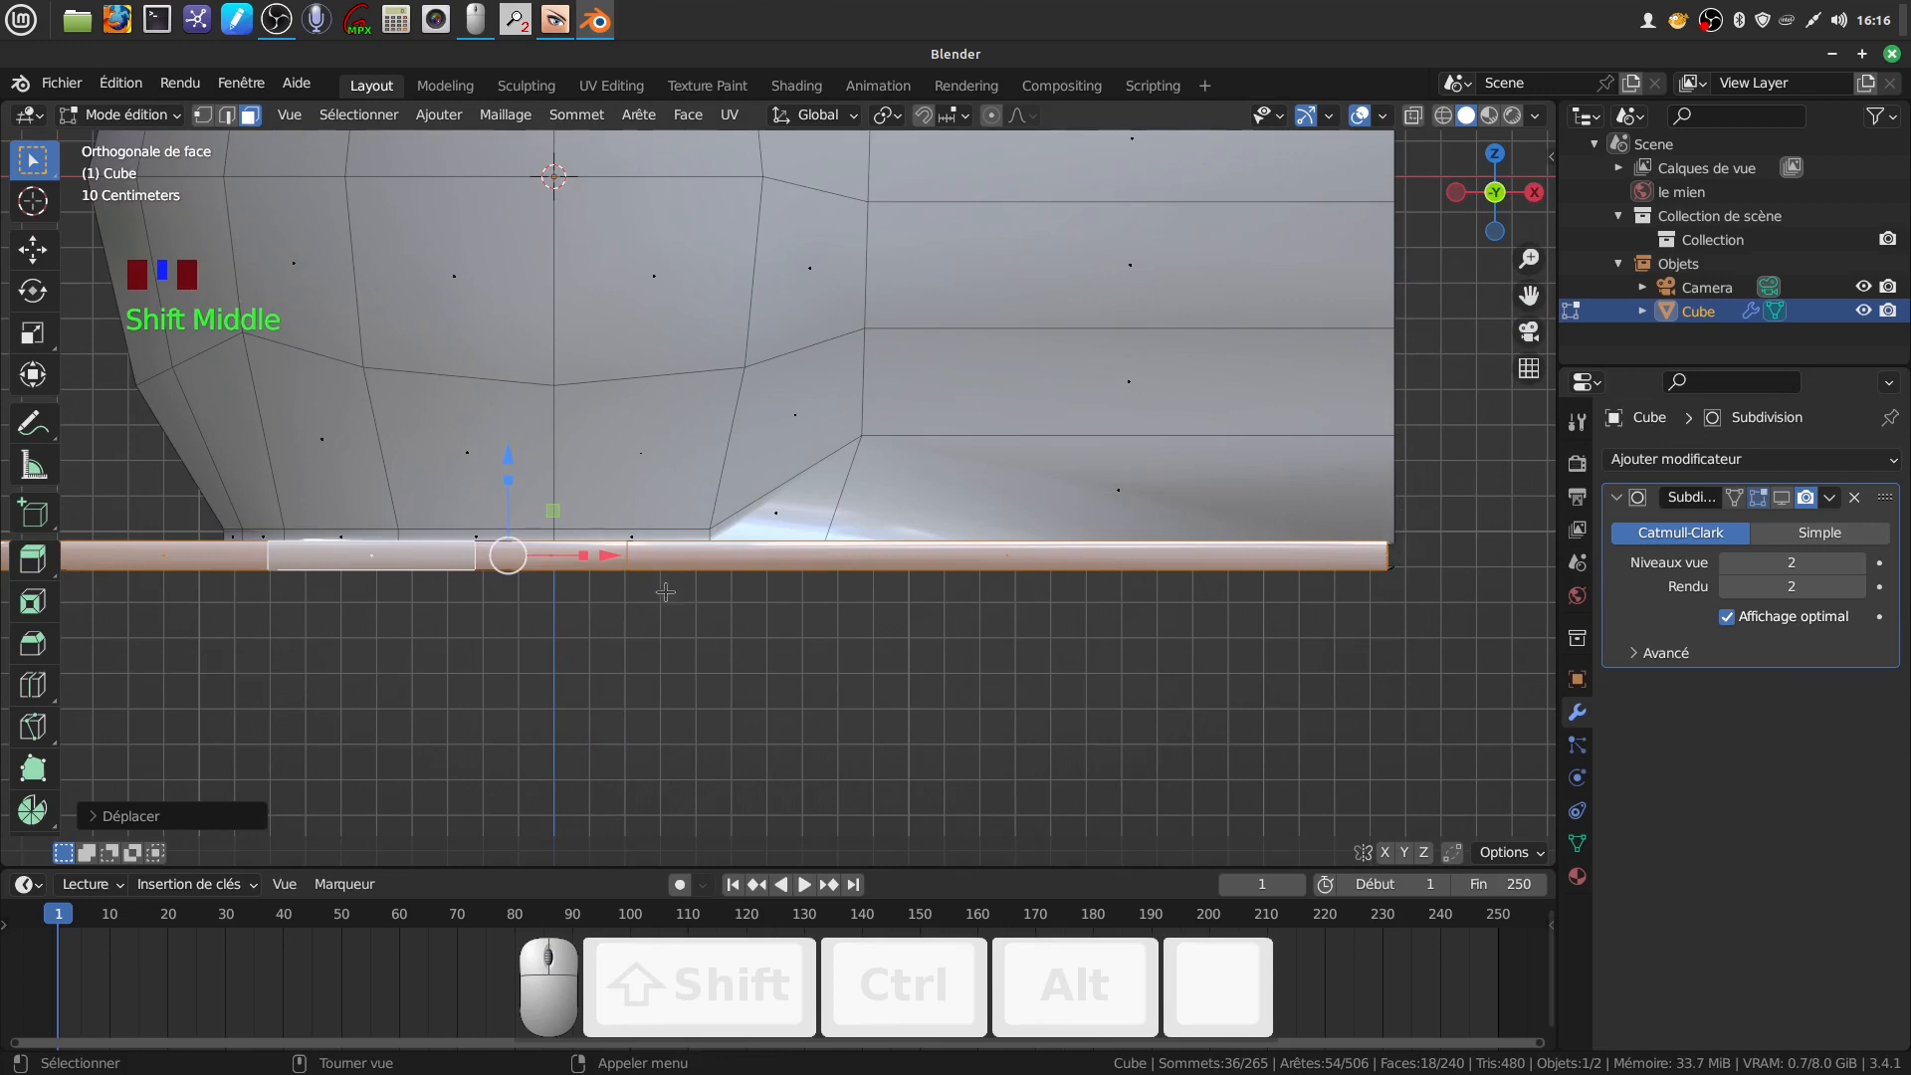
pyautogui.moveTo(609, 555); pyautogui.dragTo(624, 556)
pyautogui.scroll(-4, 1161, 589)
# Select the four outer rim faces crossing the extension's open end and delete them
pyautogui.moveTo(1161, 589); pyautogui.dragTo(920, 640, button='middle')
pyautogui.scroll(4, 987, 572)
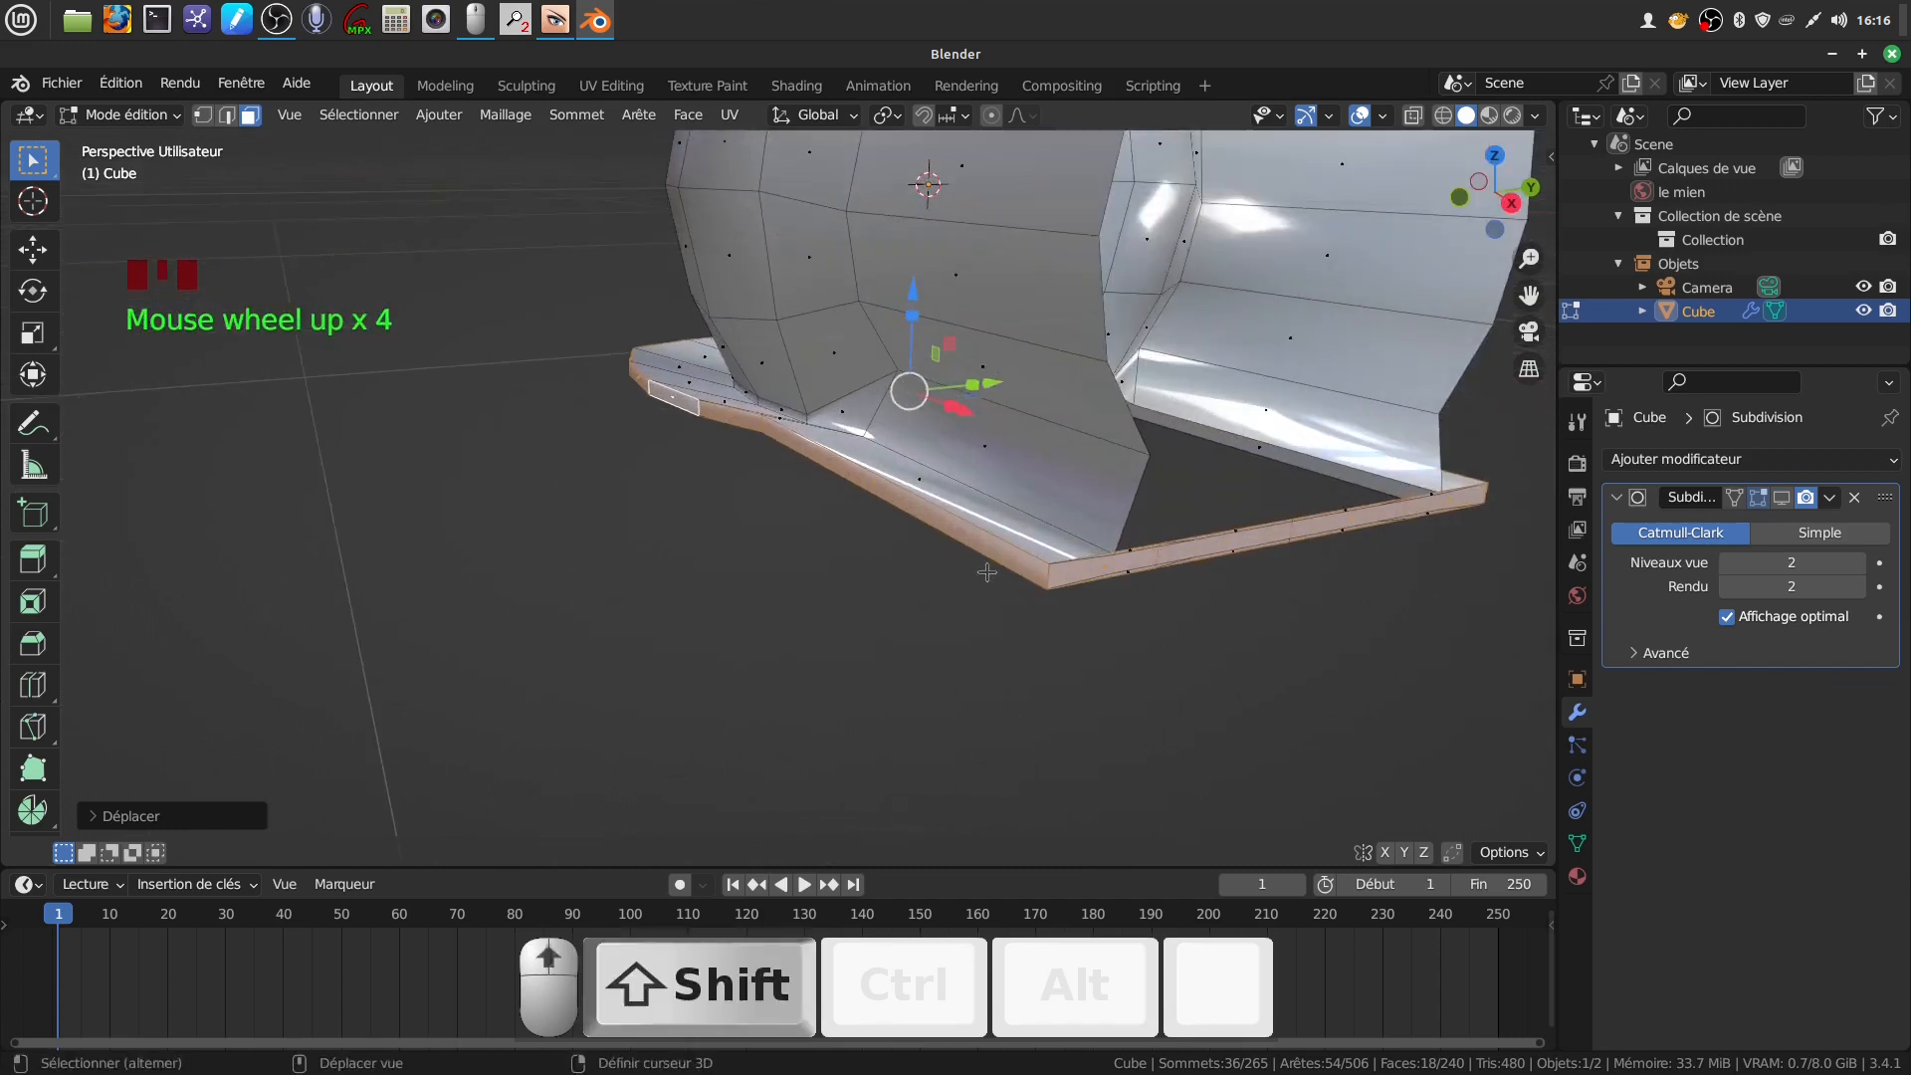
pyautogui.keyDown('shift'); pyautogui.moveTo(987, 572); pyautogui.dragTo(980, 689, button='middle'); pyautogui.keyUp('shift')
pyautogui.scroll(2, 979, 693)
pyautogui.click(975, 638)
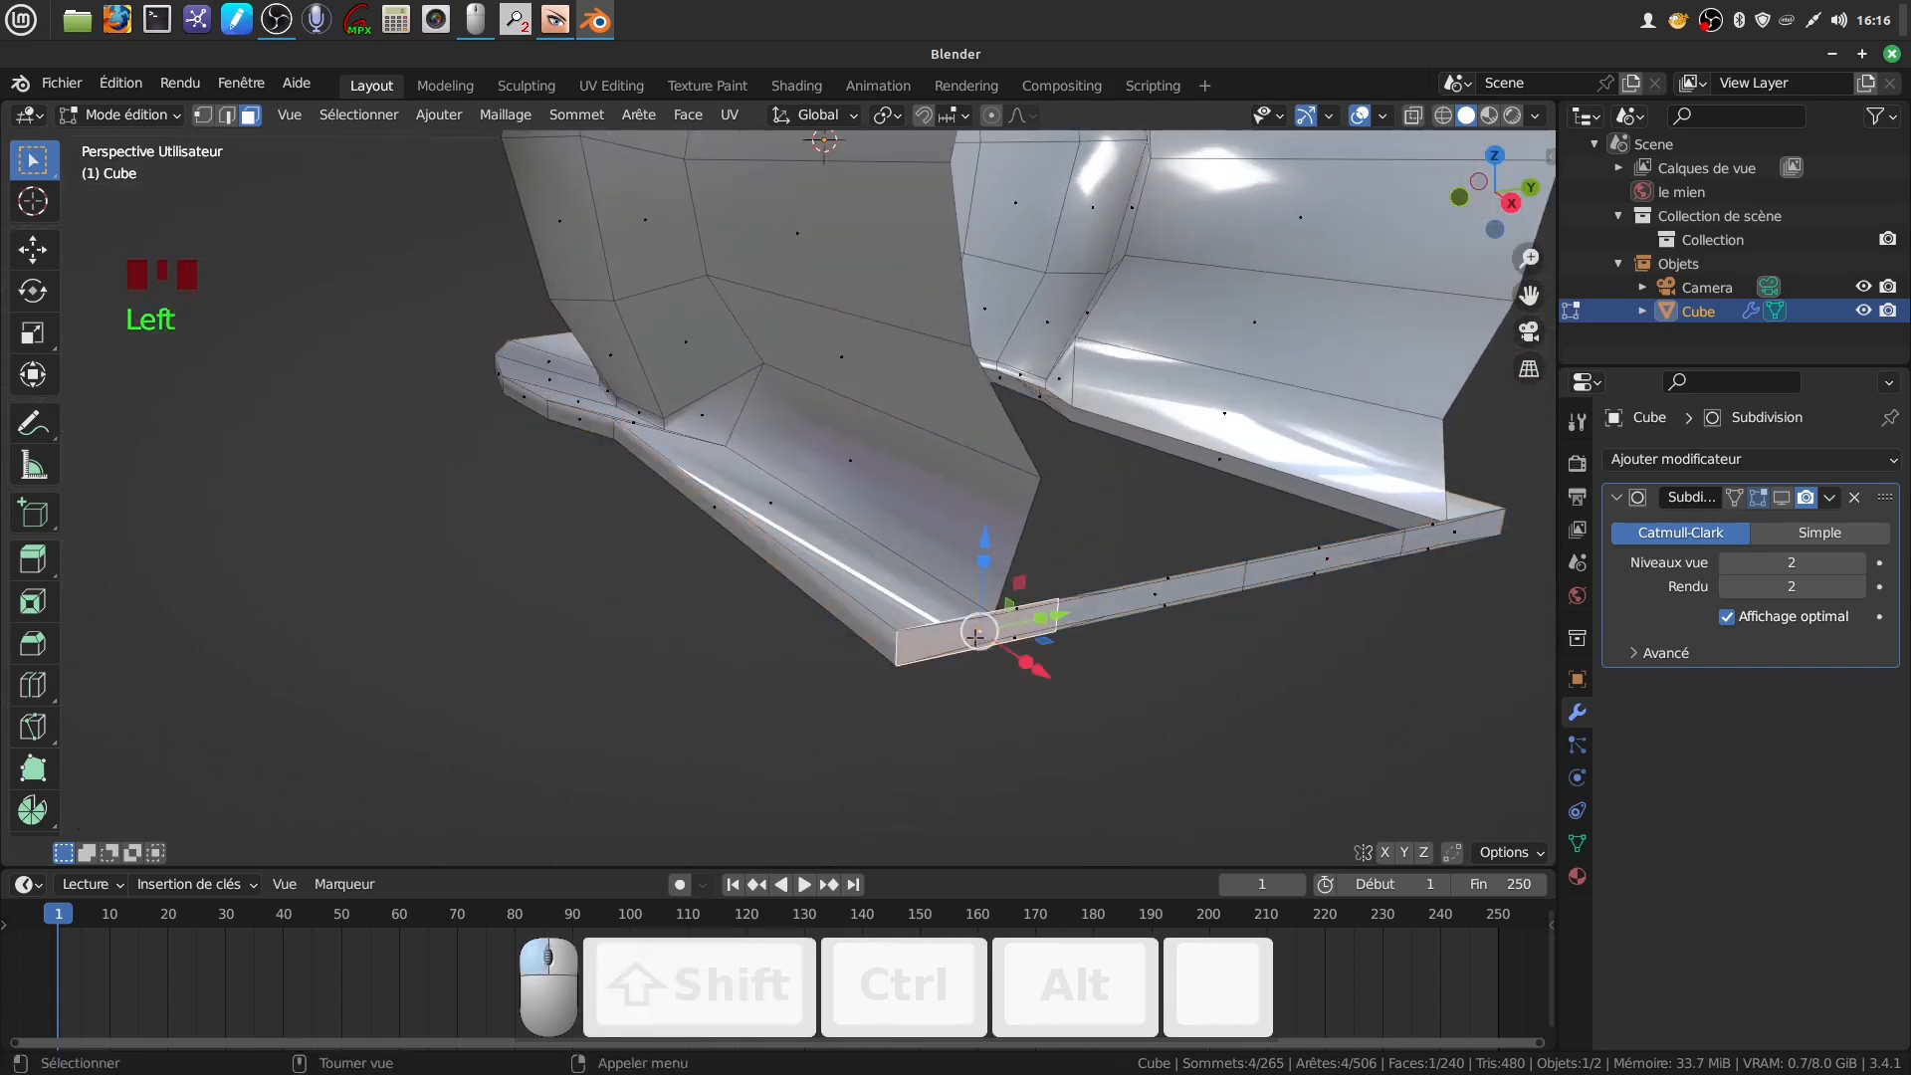
pyautogui.keyDown('shift'); pyautogui.click(1170, 594); pyautogui.keyUp('shift')
pyautogui.keyDown('shift'); pyautogui.click(1286, 567); pyautogui.keyUp('shift')
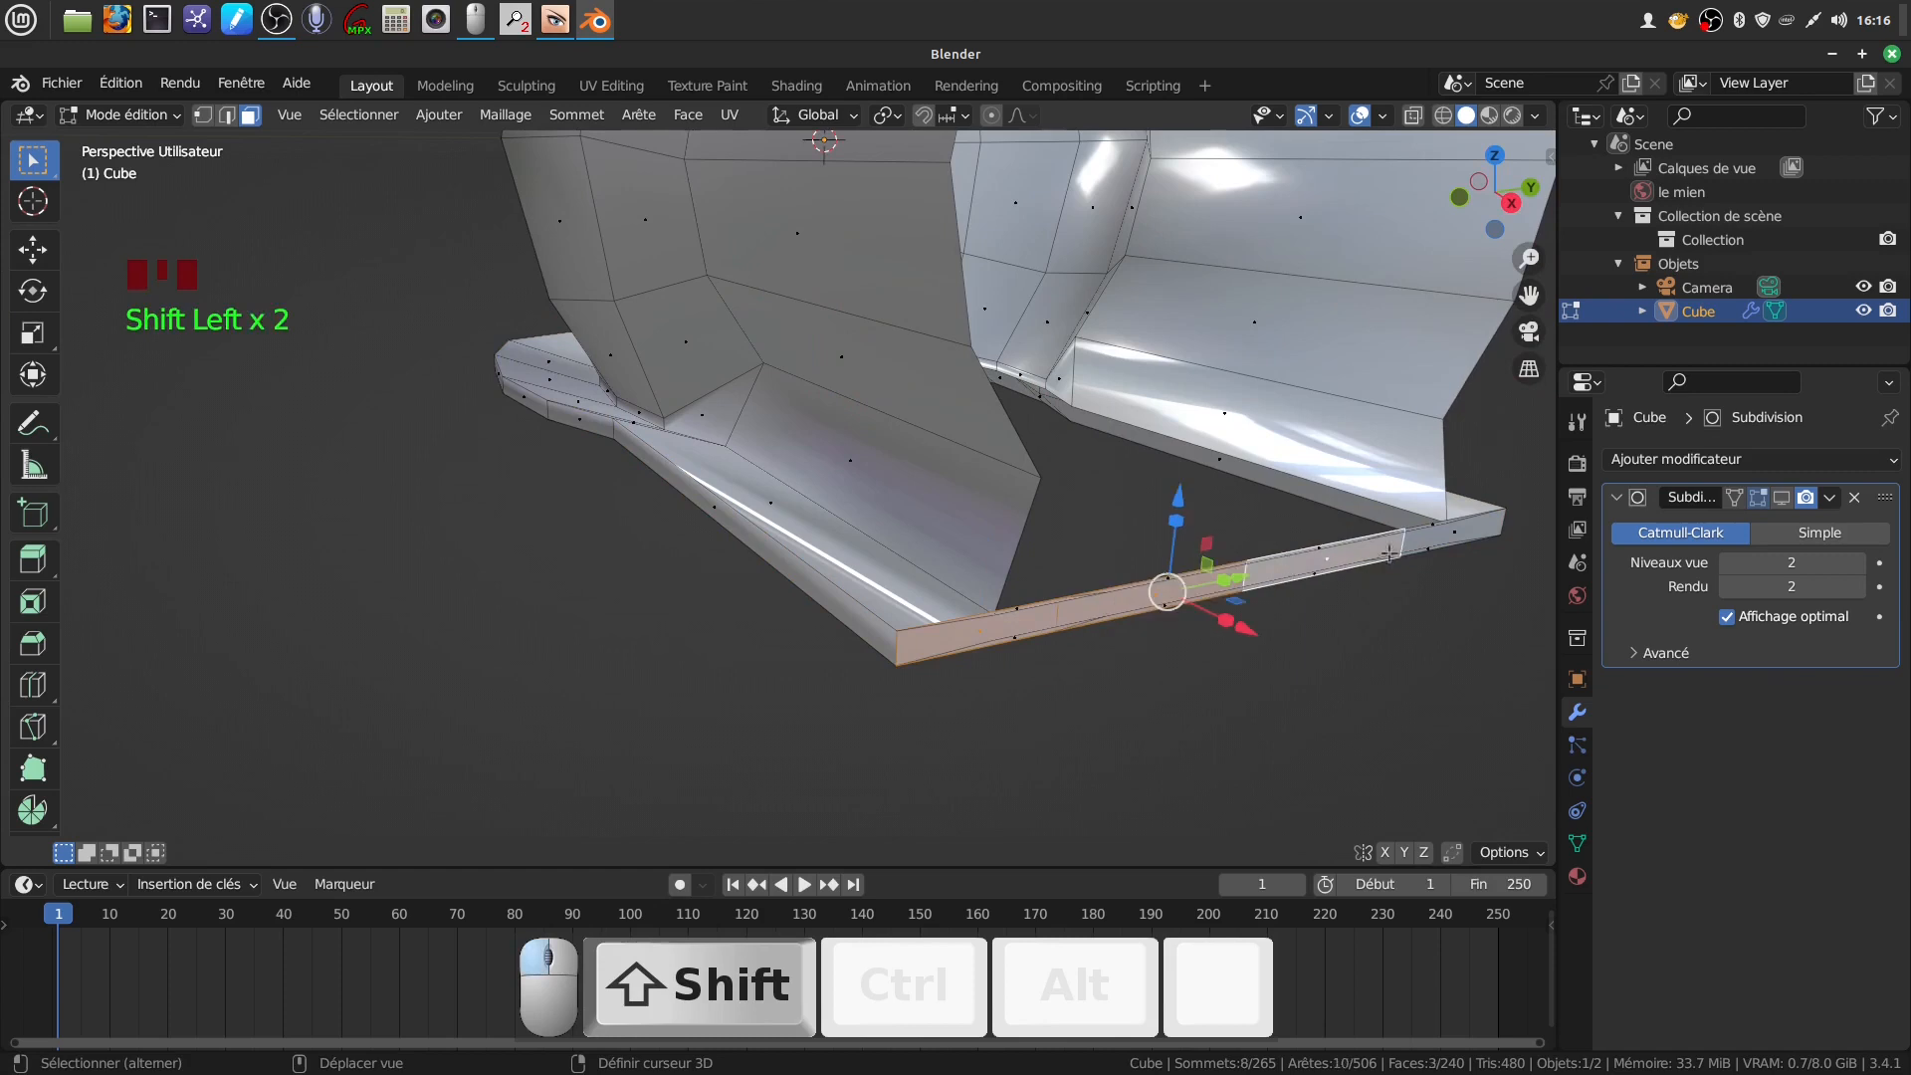
pyautogui.keyDown('shift'); pyautogui.click(1430, 542); pyautogui.keyUp('shift')
pyautogui.press('x')
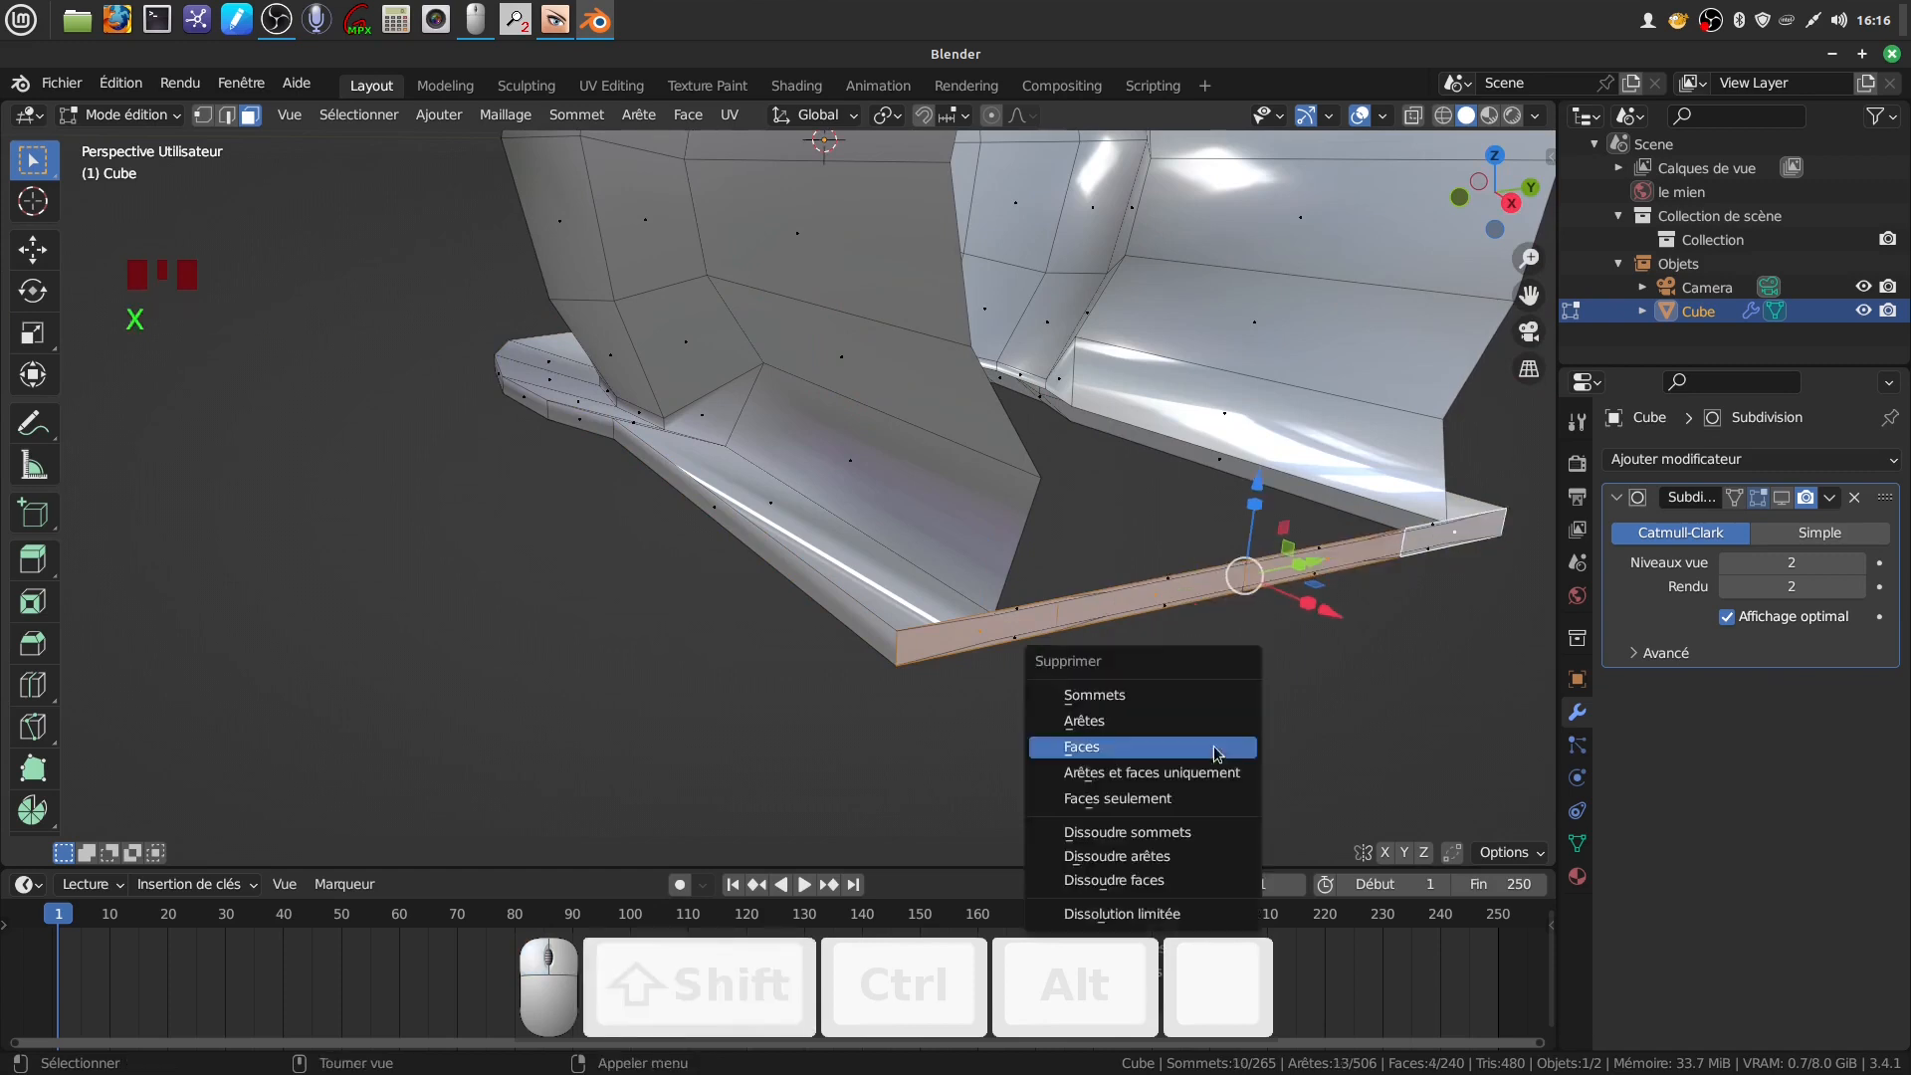
pyautogui.click(1082, 748)
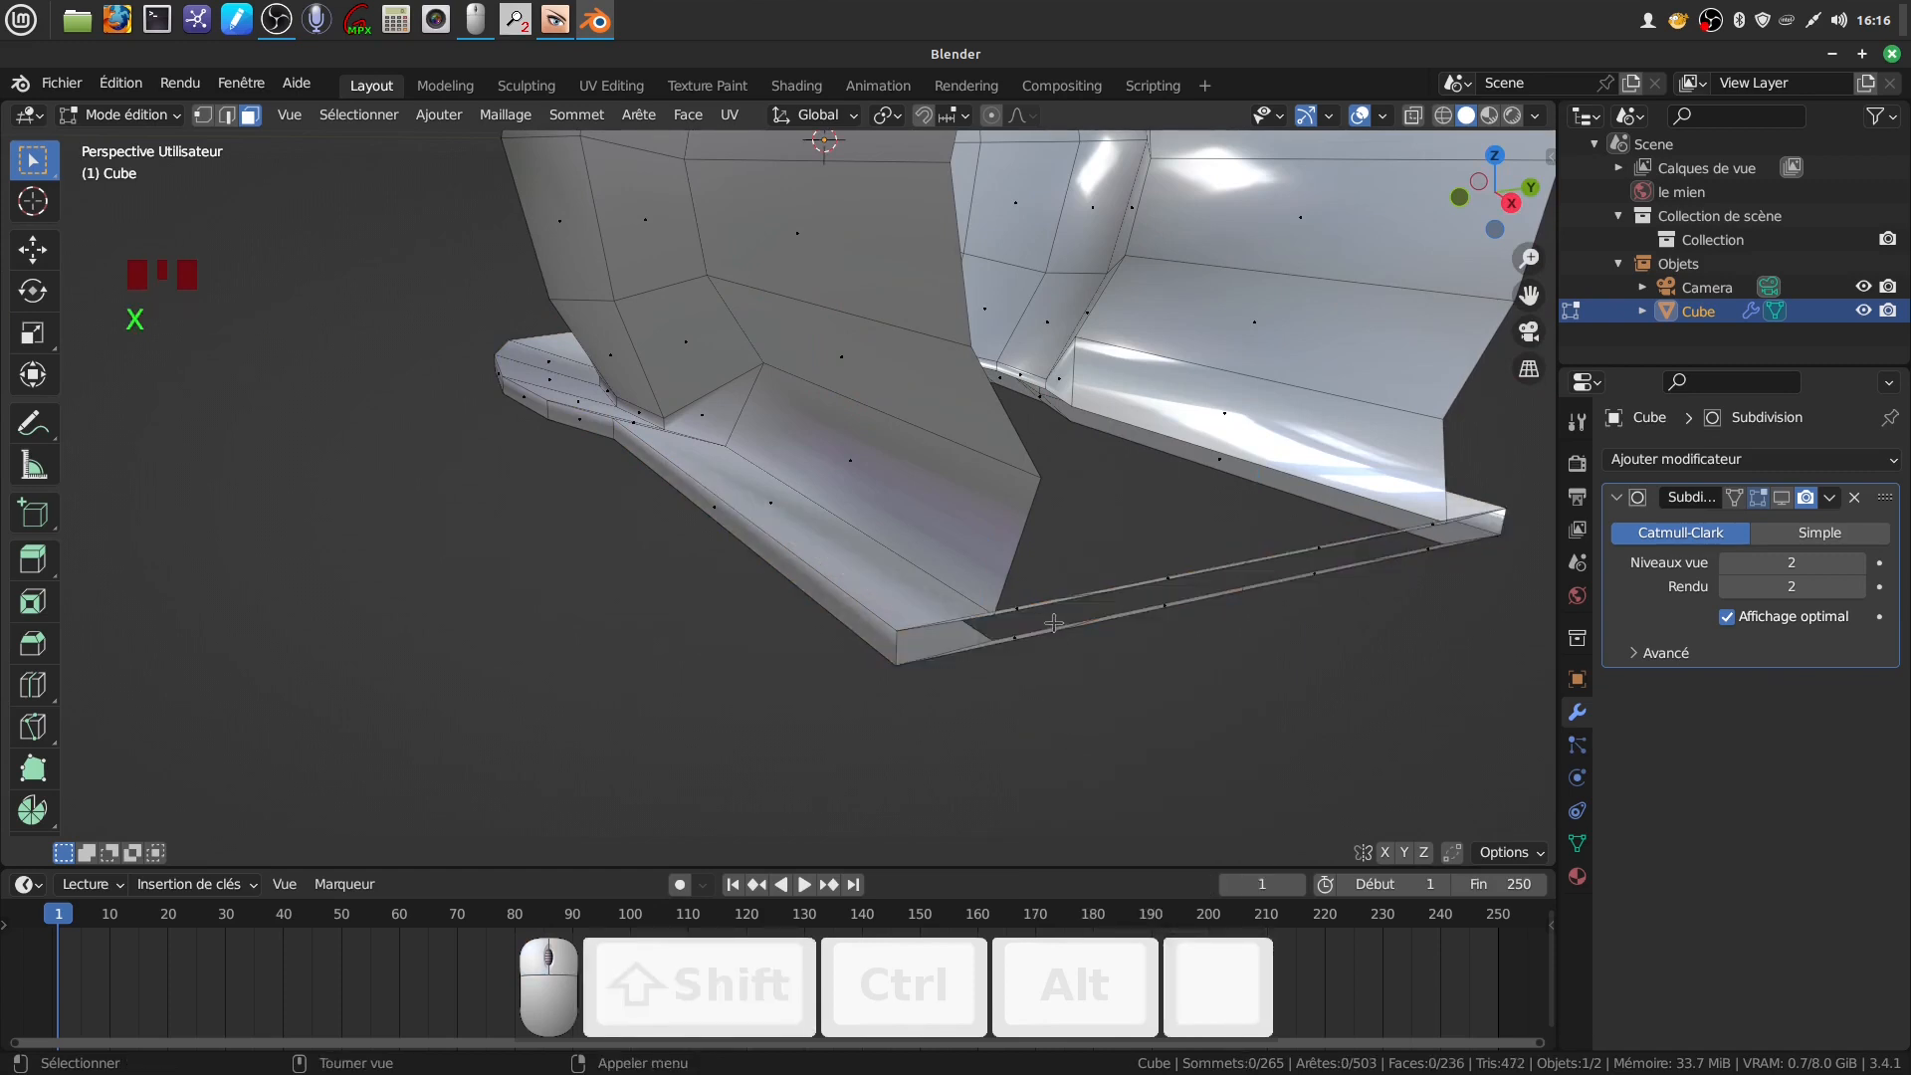
# Select the remaining thin rim faces crossing the side extension's open end, above and below, and delete them
pyautogui.scroll(2, 1137, 741)
pyautogui.click(1105, 675)
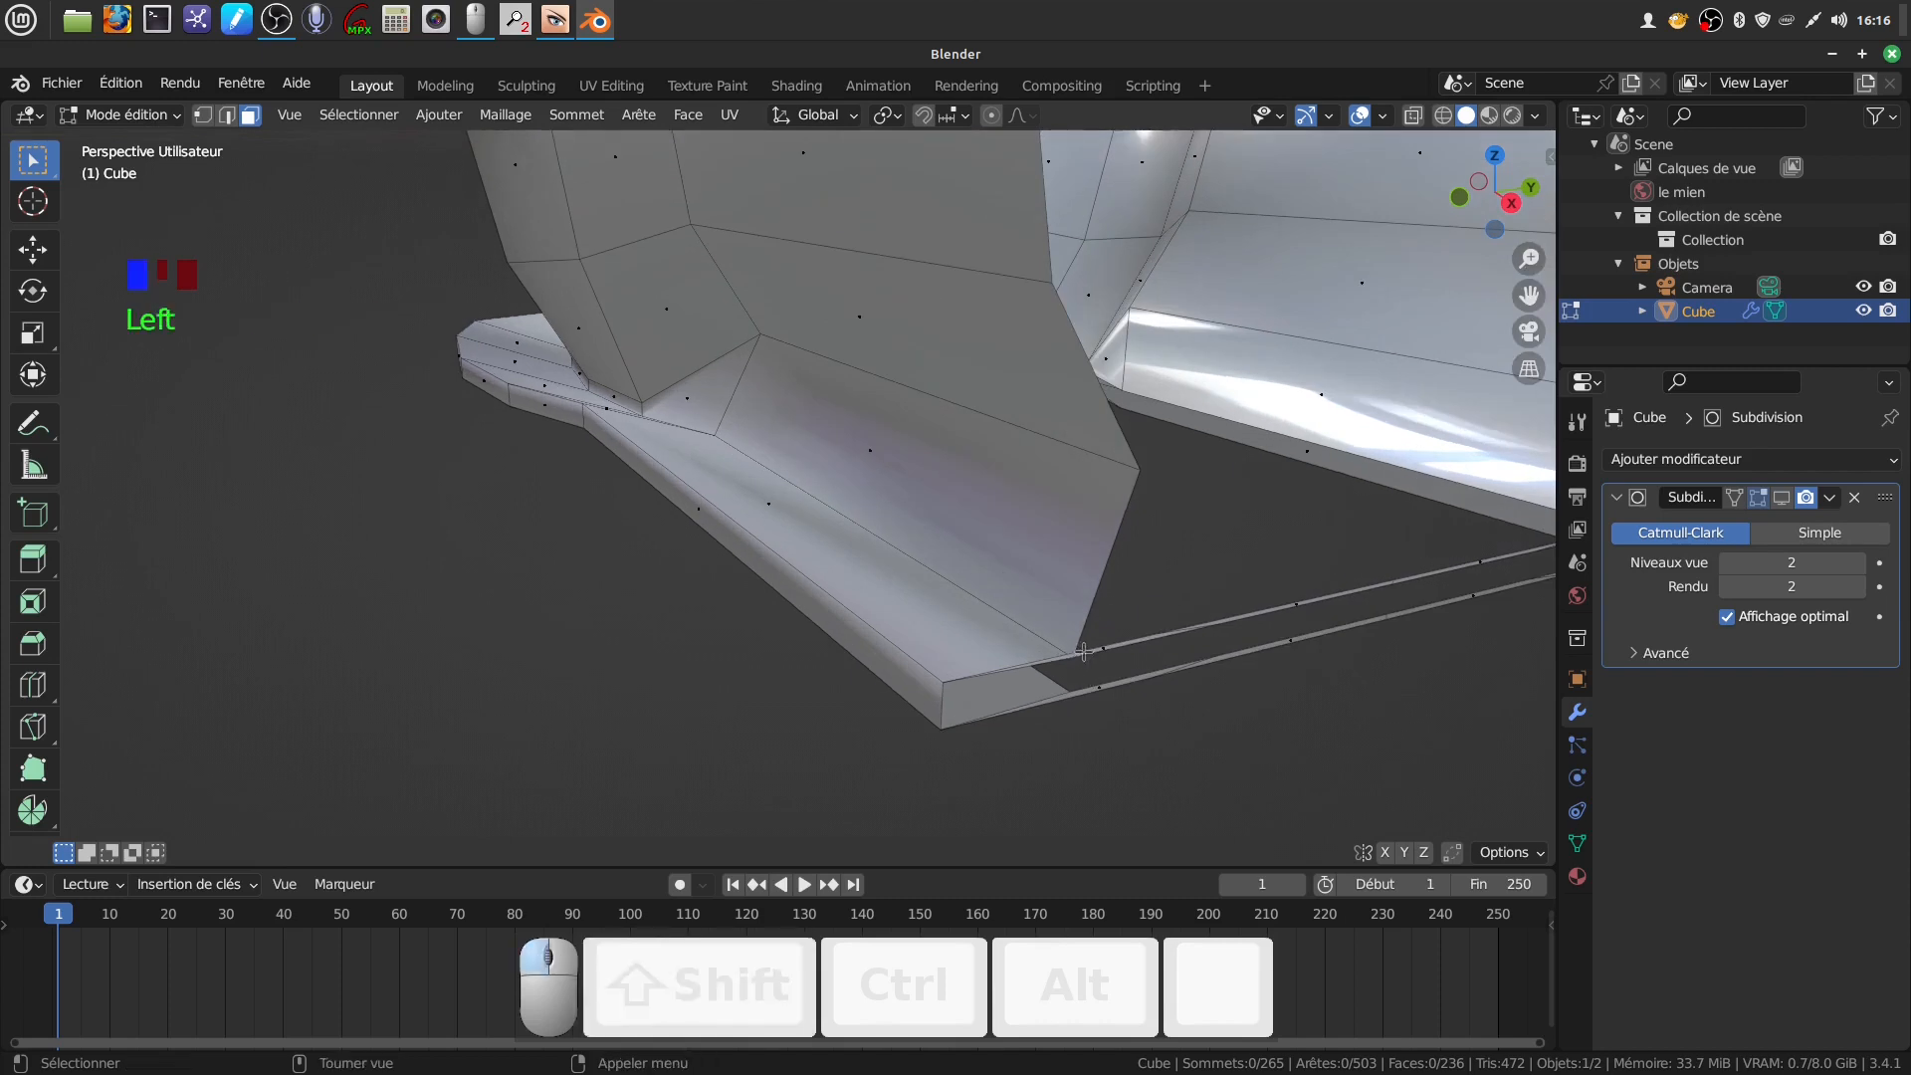
pyautogui.keyDown('shift'); pyautogui.click(1095, 691); pyautogui.keyUp('shift')
pyautogui.keyDown('shift'); pyautogui.click(1096, 685); pyautogui.keyUp('shift')
pyautogui.keyDown('shift'); pyautogui.moveTo(1096, 685); pyautogui.dragTo(1016, 640, button='middle'); pyautogui.keyUp('shift')
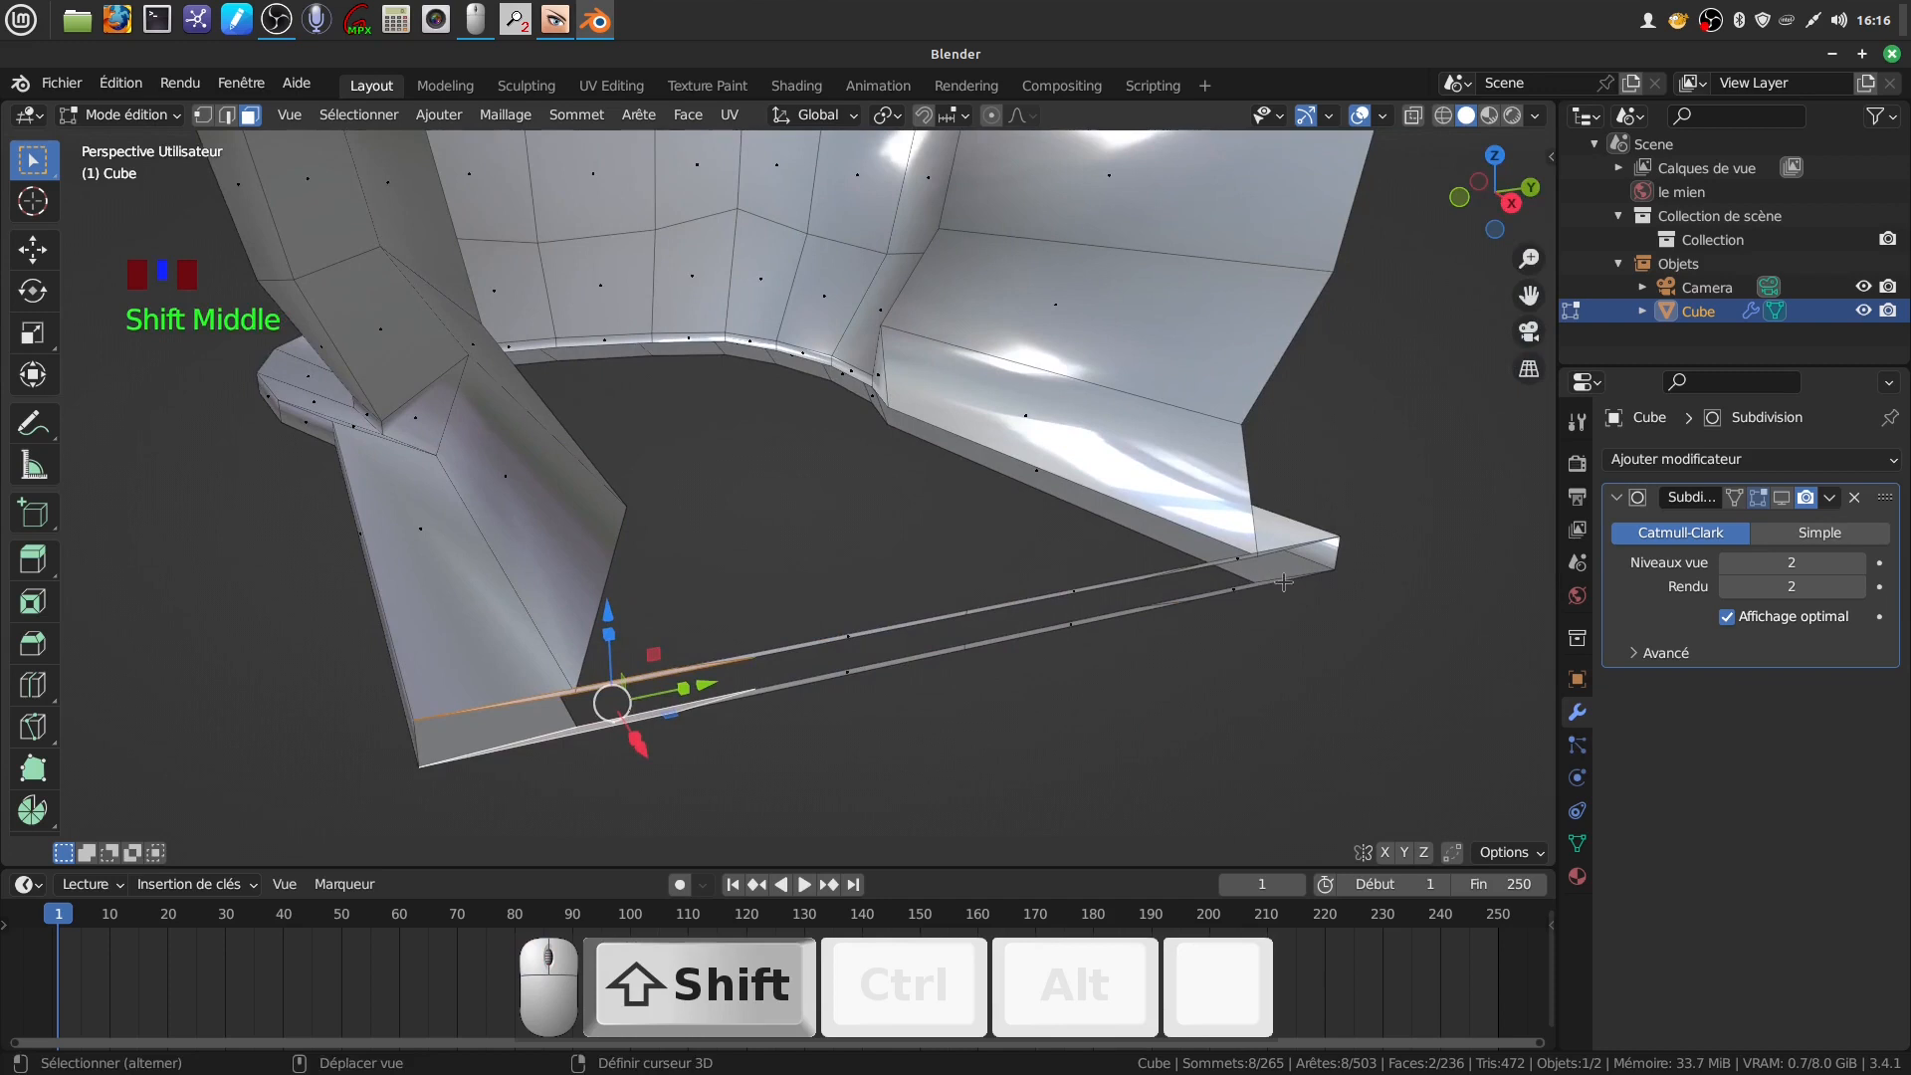
pyautogui.keyDown('shift'); pyautogui.click(1250, 556); pyautogui.keyUp('shift')
pyautogui.keyDown('shift'); pyautogui.click(1233, 594); pyautogui.keyUp('shift')
pyautogui.keyDown('shift'); pyautogui.click(1211, 594); pyautogui.keyUp('shift')
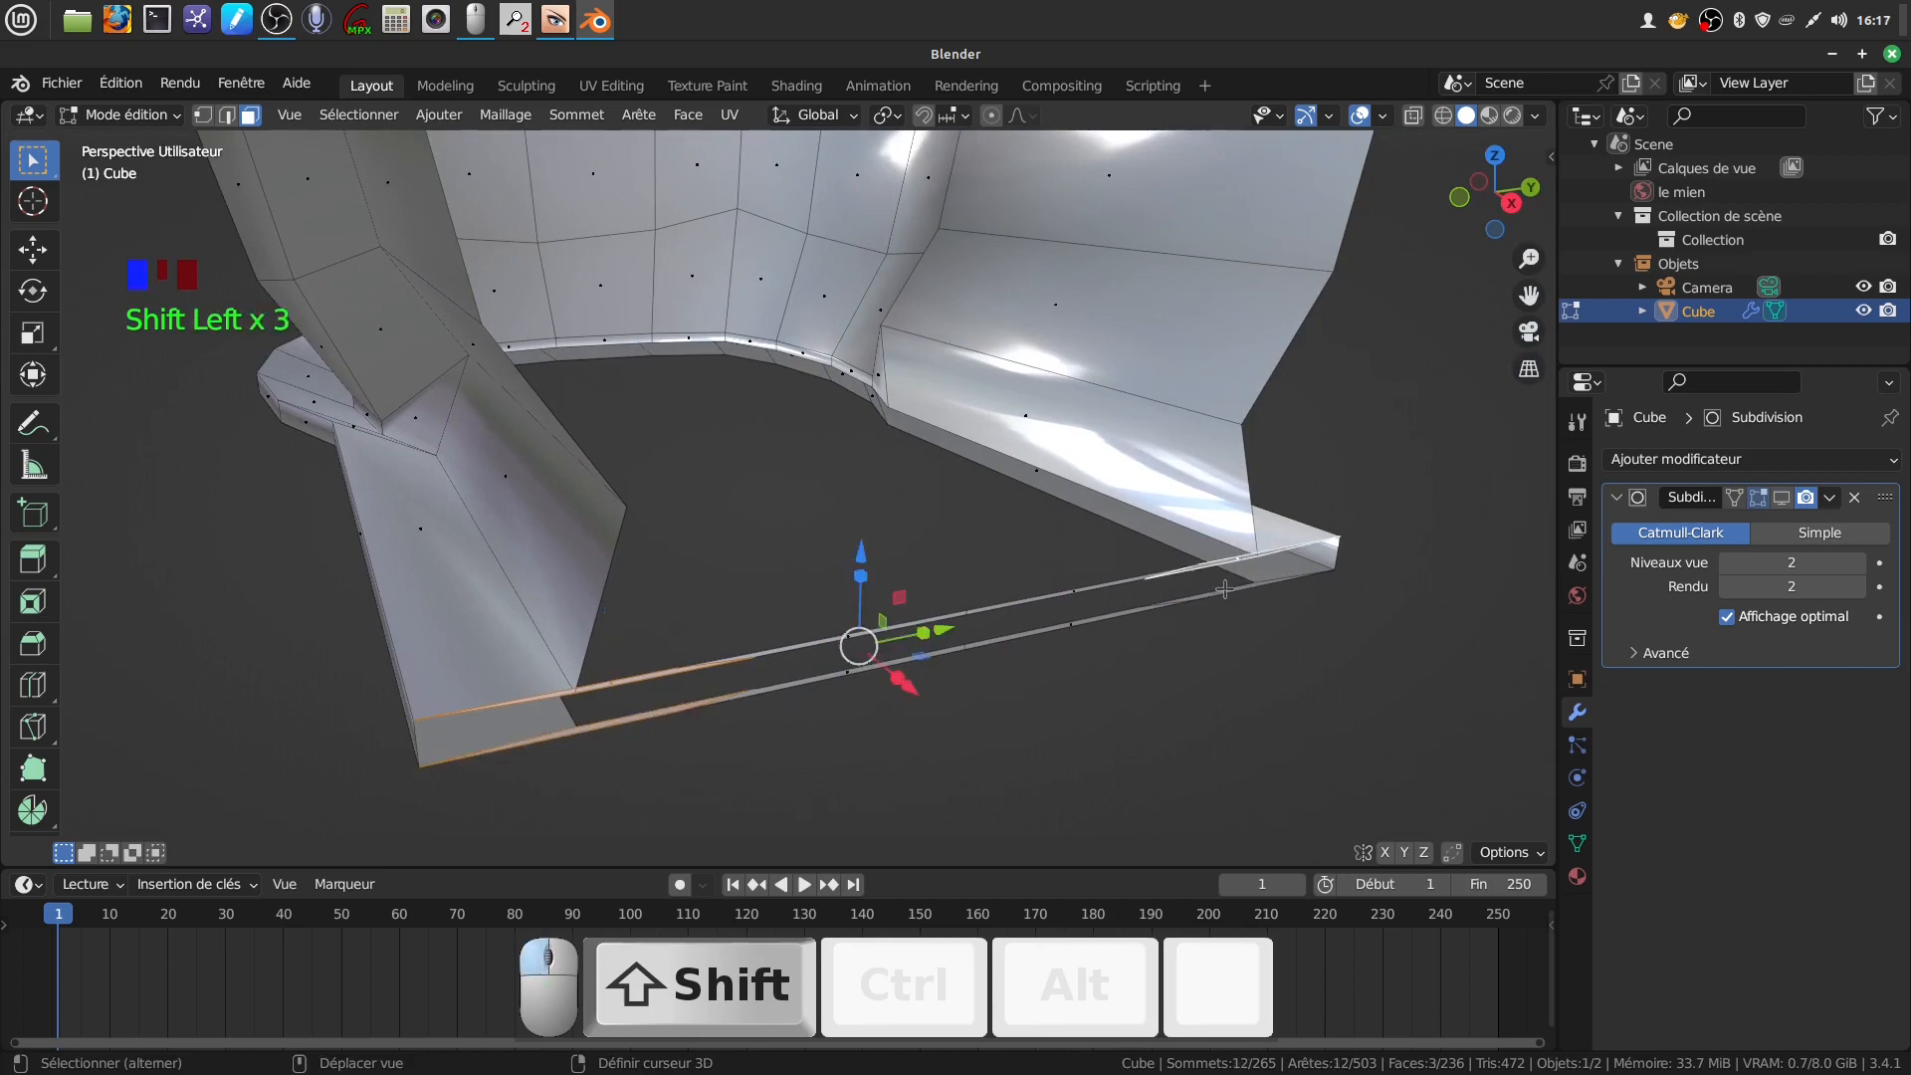
pyautogui.press('c')
pyautogui.moveTo(899, 701); pyautogui.dragTo(946, 648)
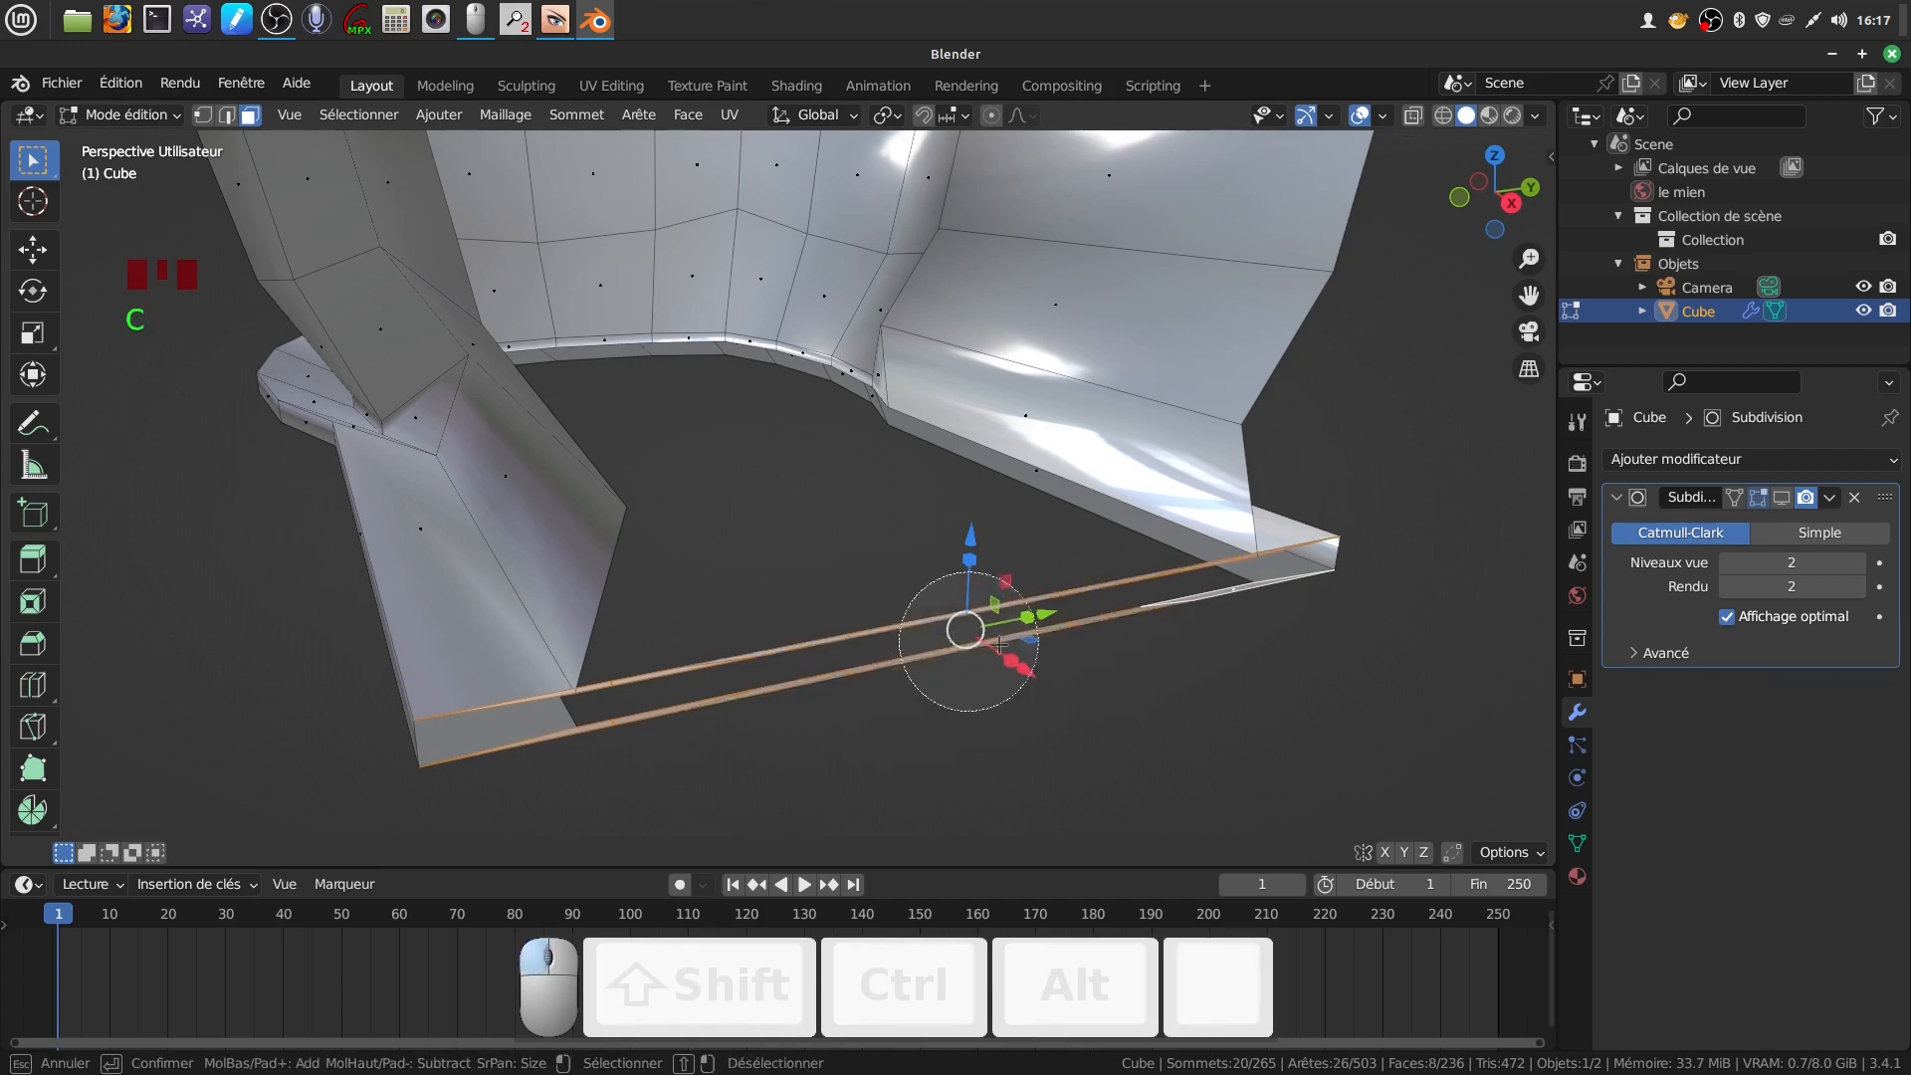
pyautogui.rightClick(951, 744)
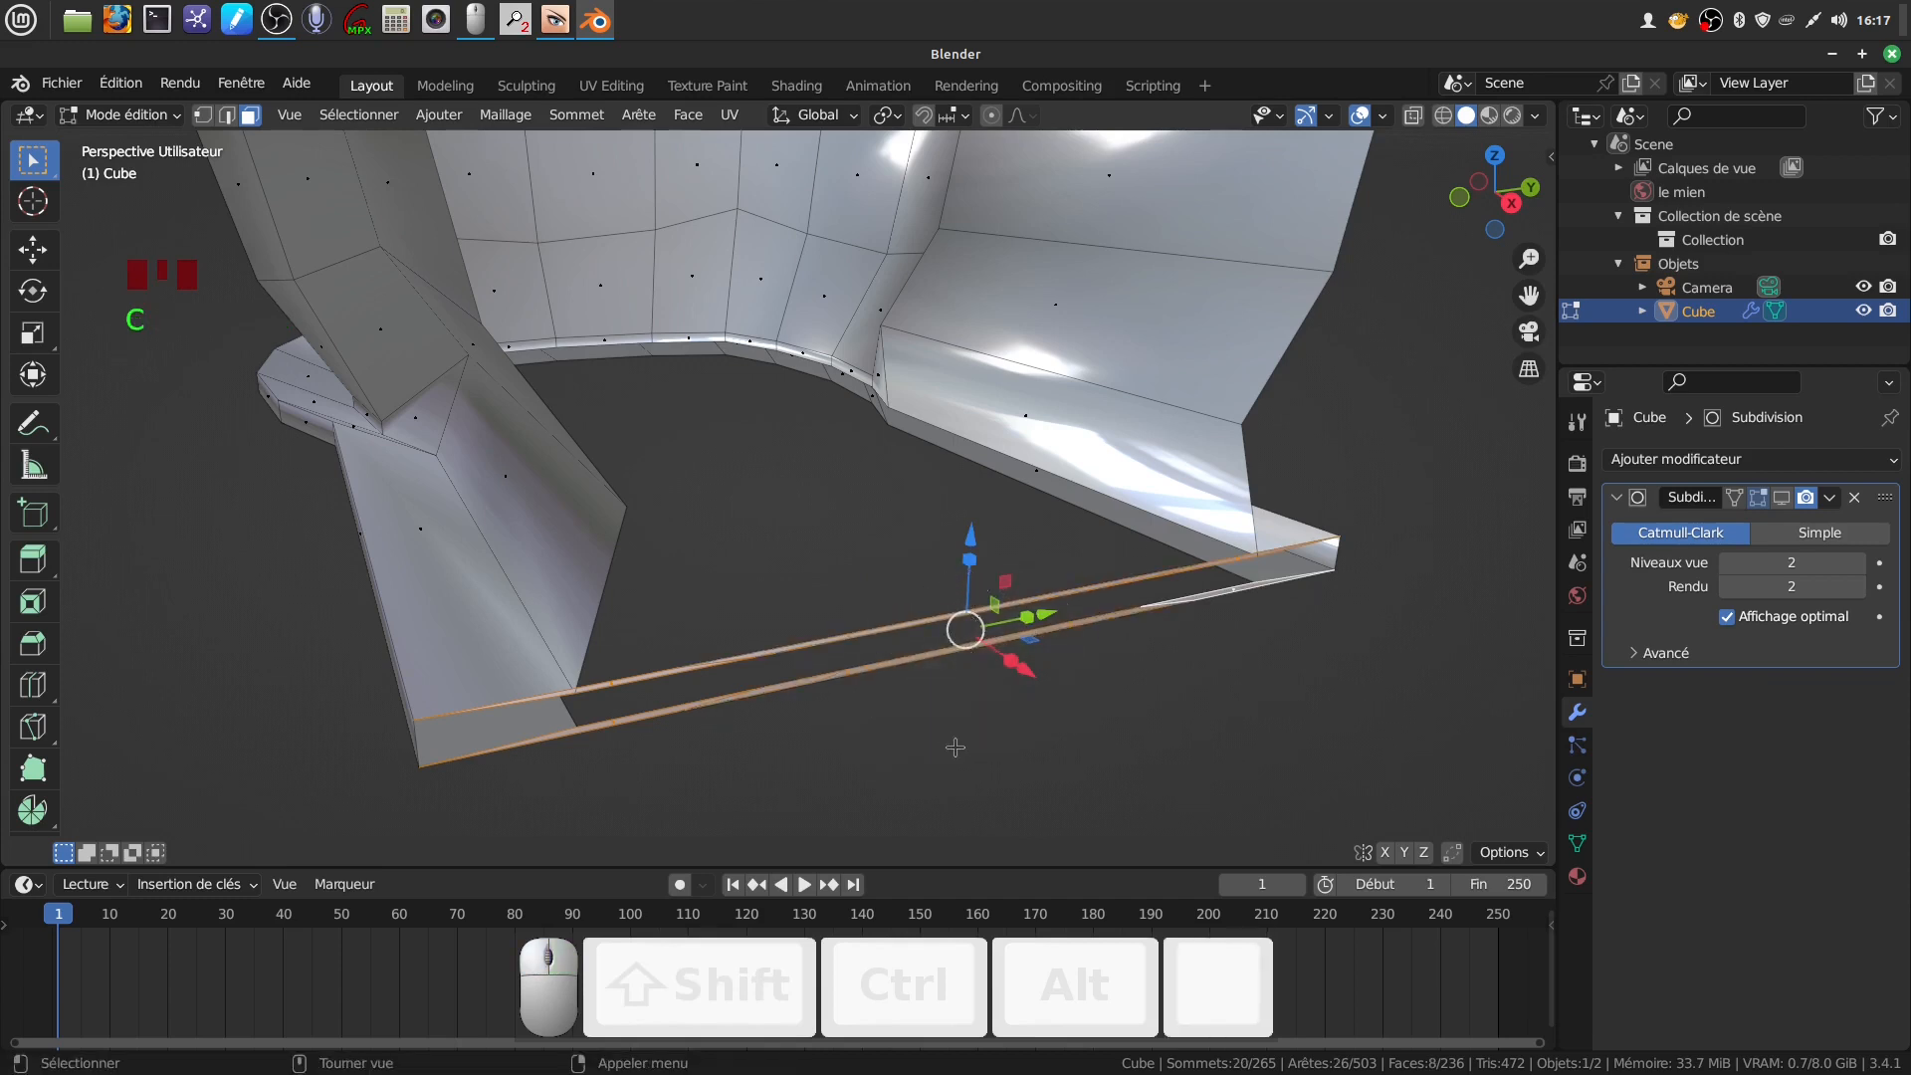
pyautogui.press('x')
pyautogui.click(876, 756)
# Select the short vertical rim edge at the pot and extension junction and move it along X towards the extension
pyautogui.moveTo(815, 755); pyautogui.dragTo(962, 663, button='middle')
pyautogui.scroll(-3, 929, 730)
pyautogui.scroll(-2, 930, 730)
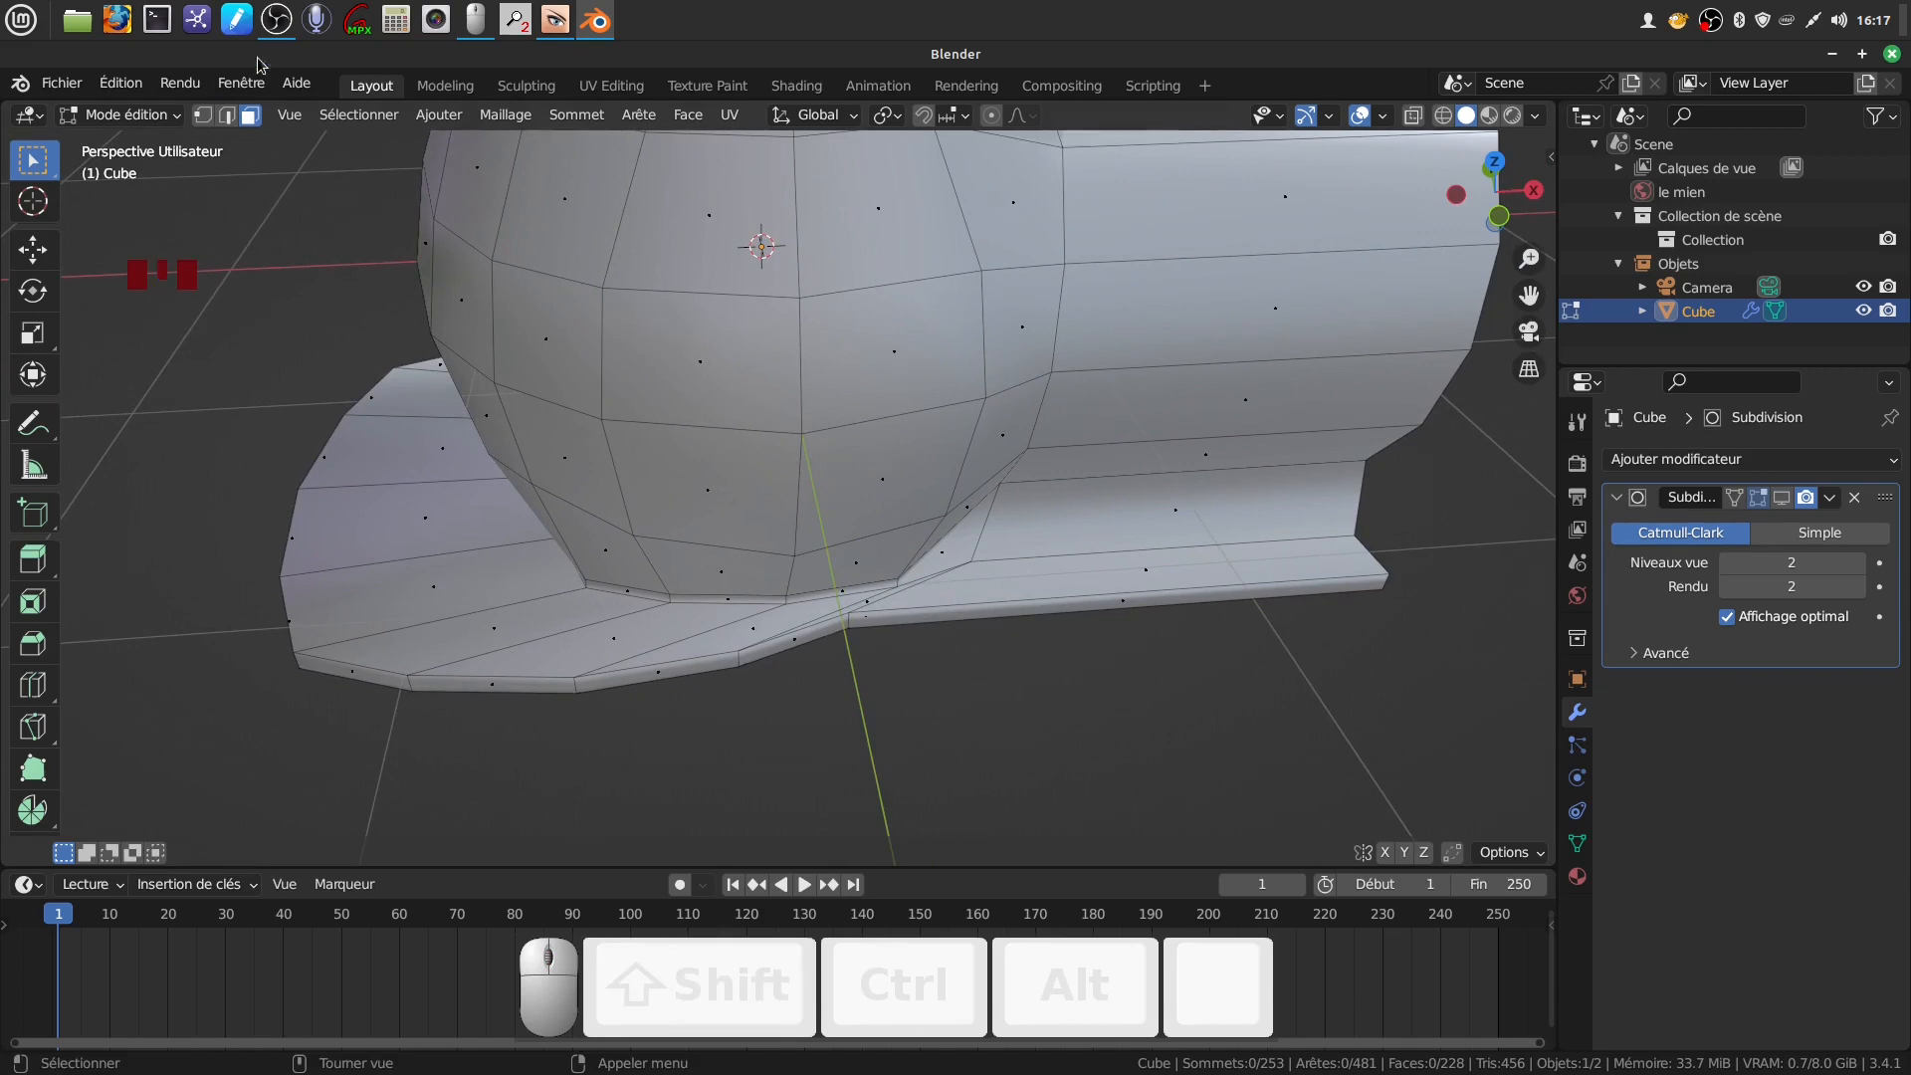
pyautogui.click(227, 114)
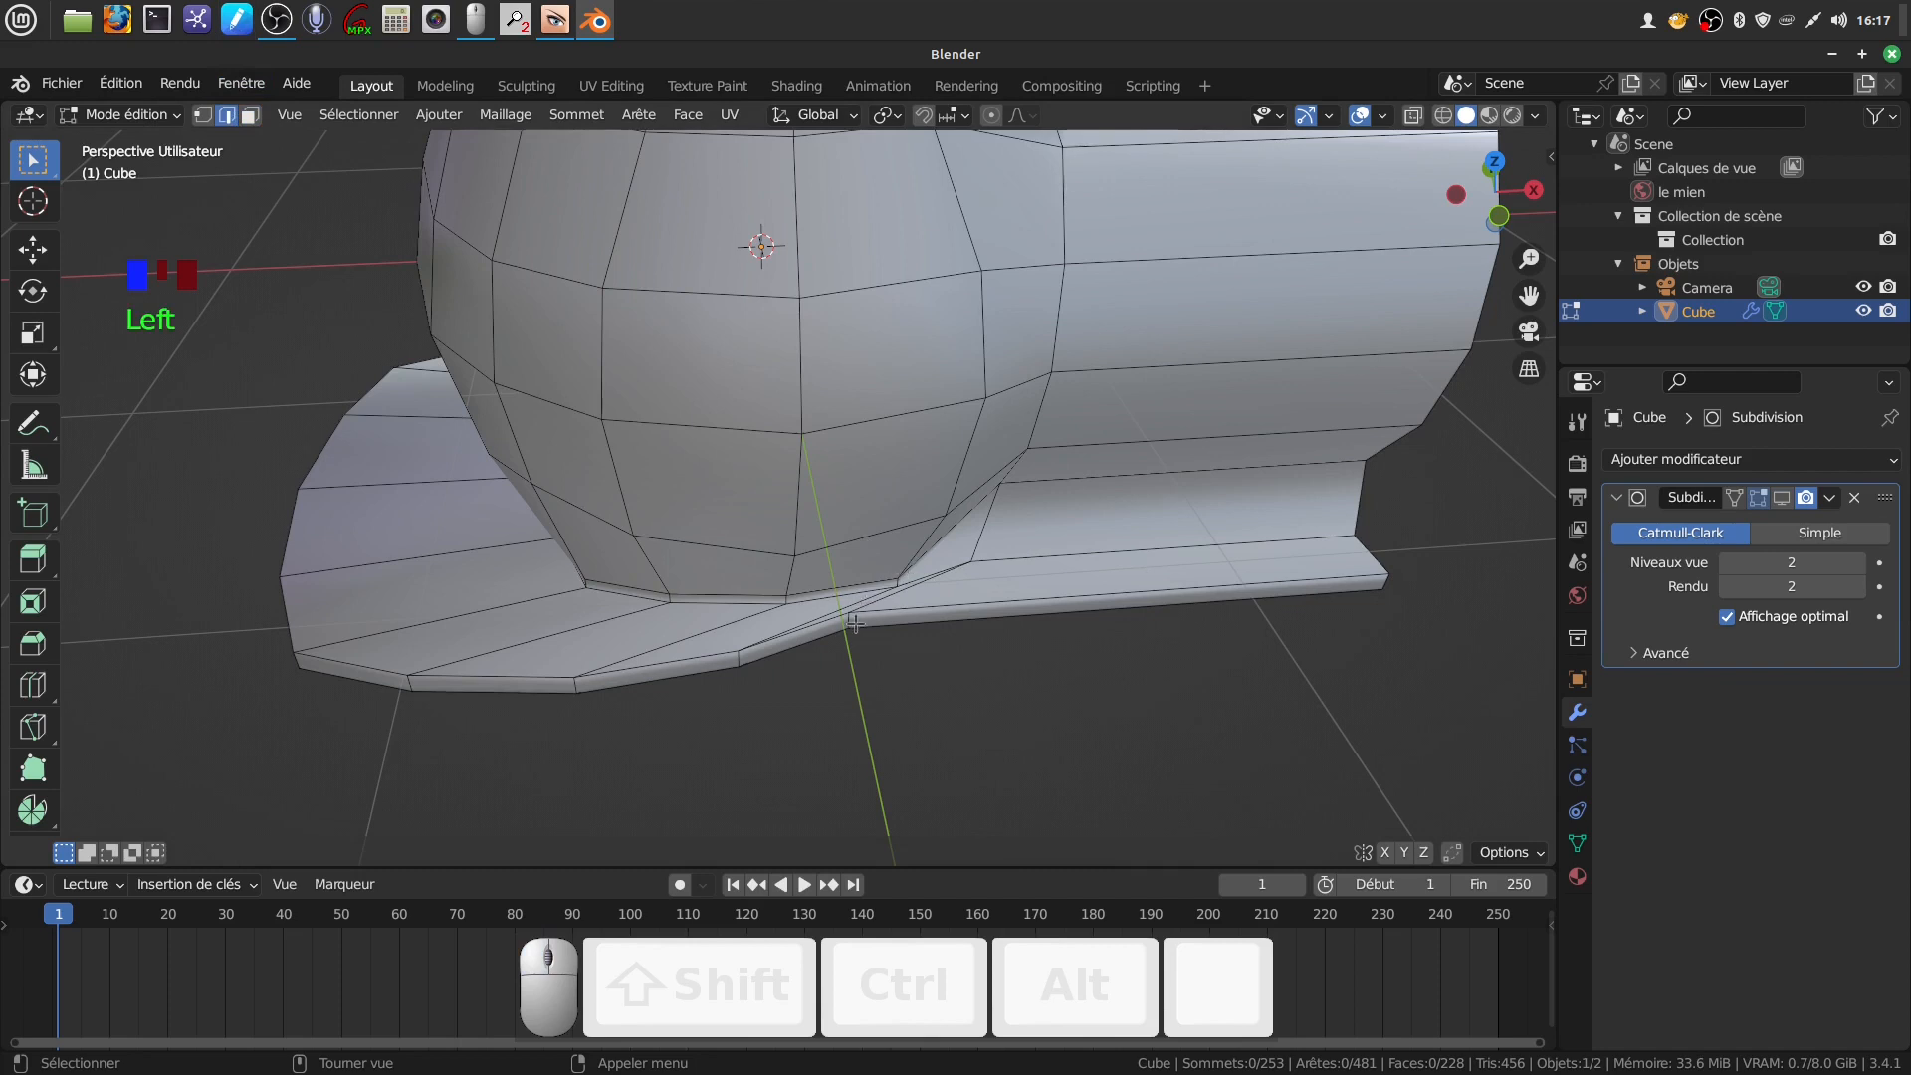
pyautogui.doubleClick(852, 623)
pyautogui.click(1005, 689)
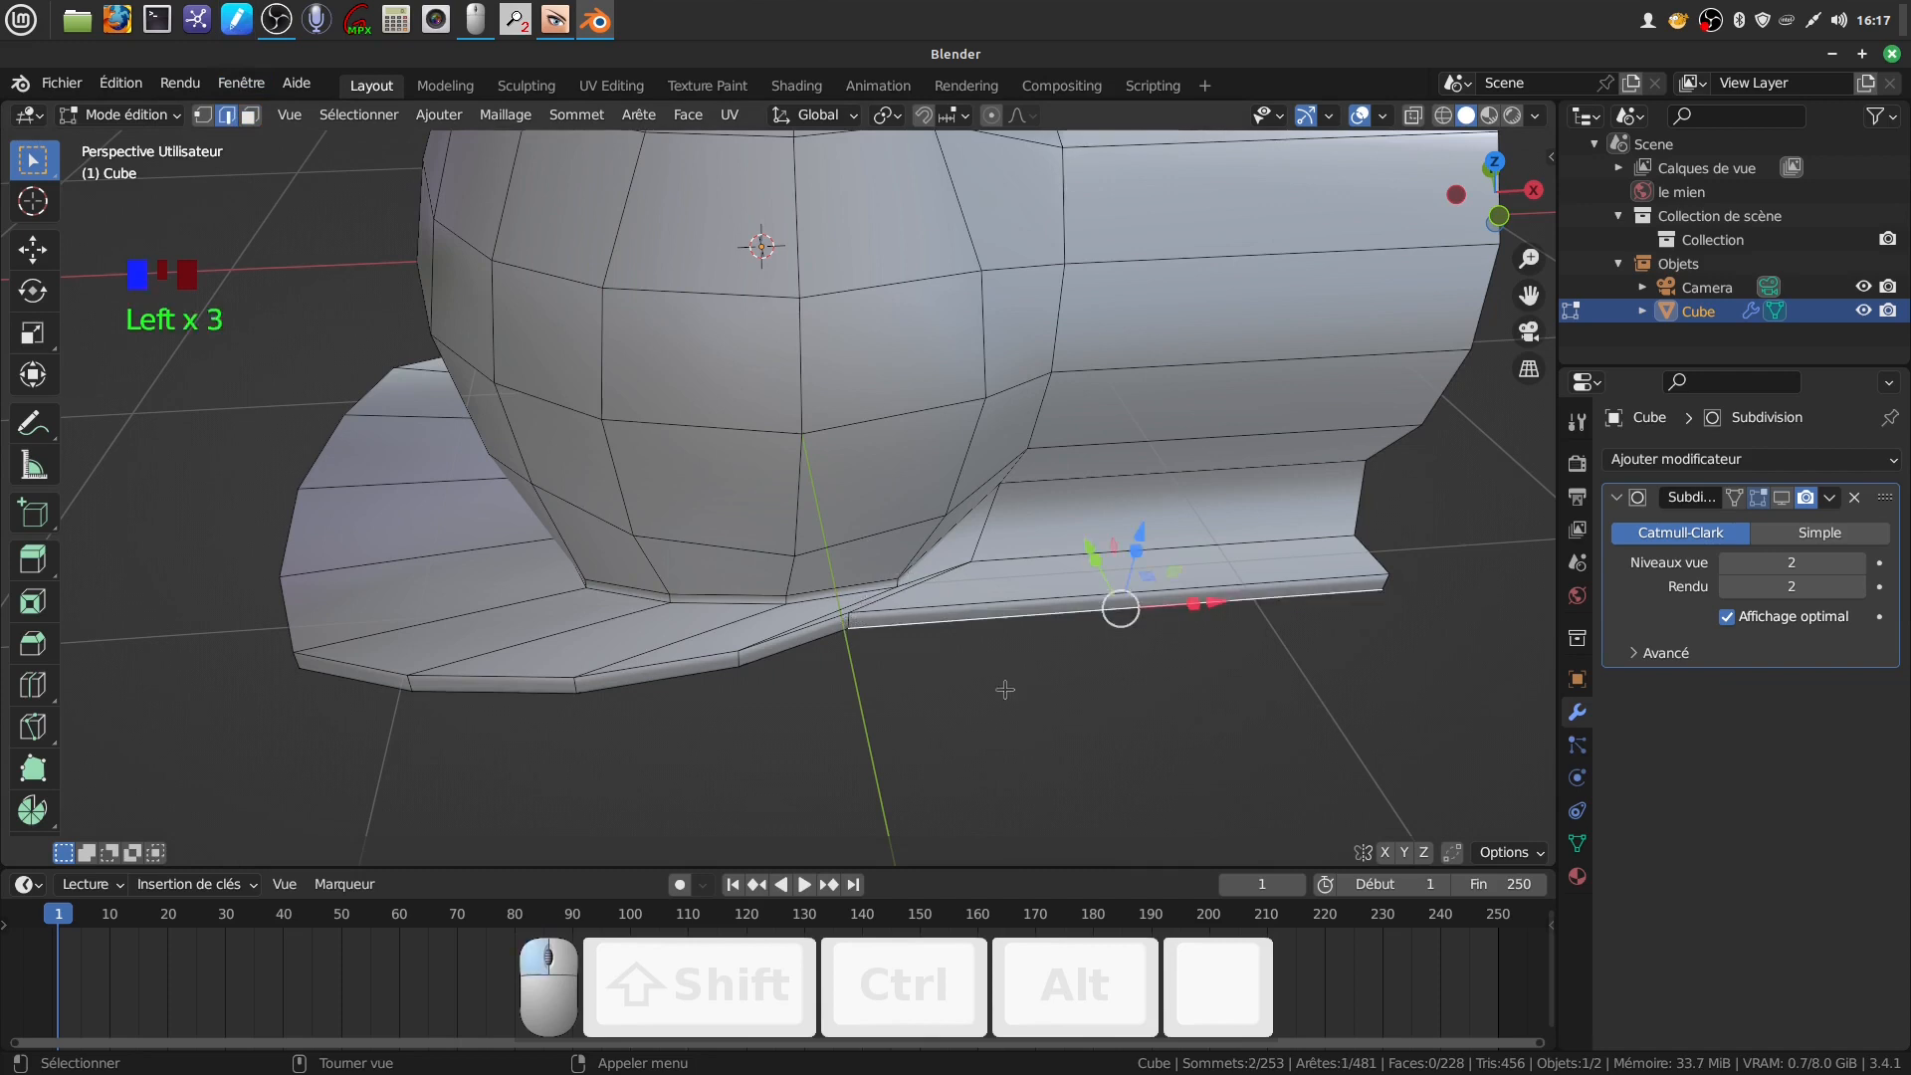
pyautogui.press('a')
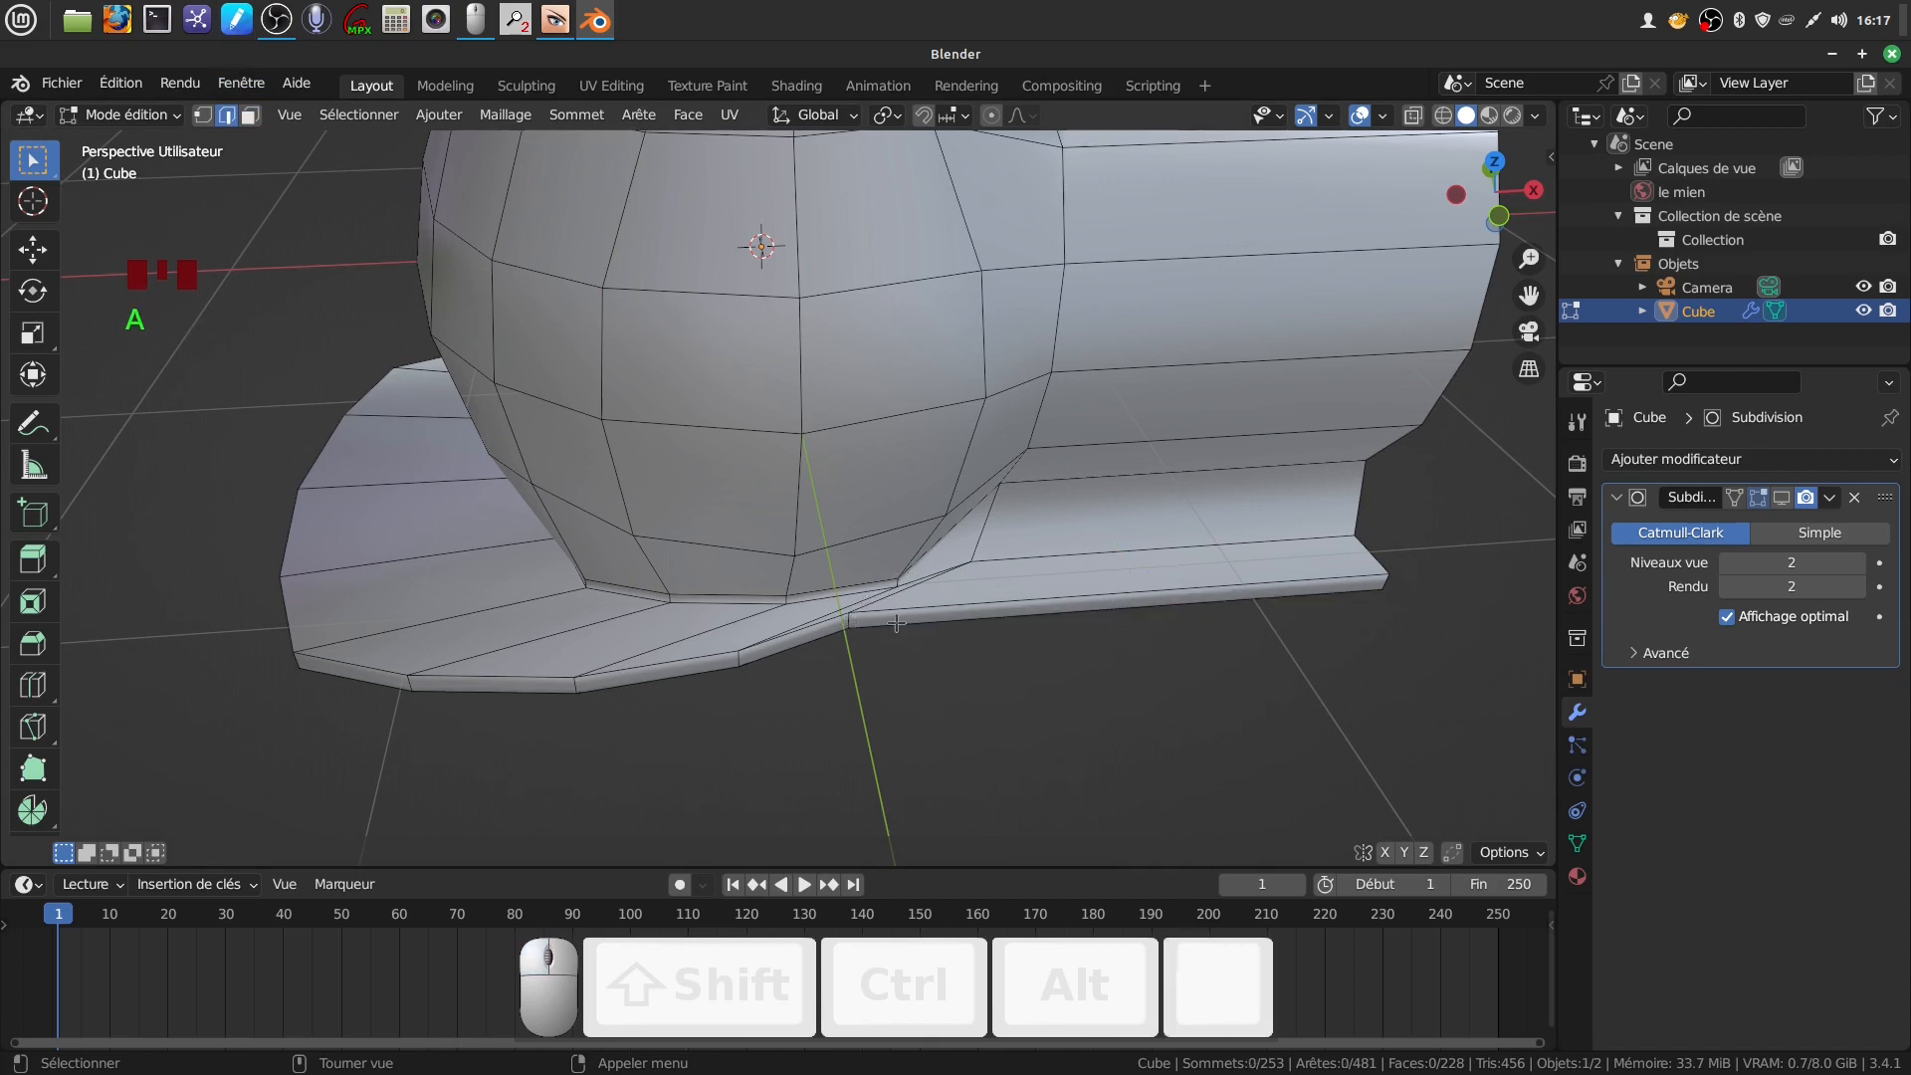
pyautogui.click(851, 619)
pyautogui.moveTo(926, 616); pyautogui.dragTo(1061, 606)
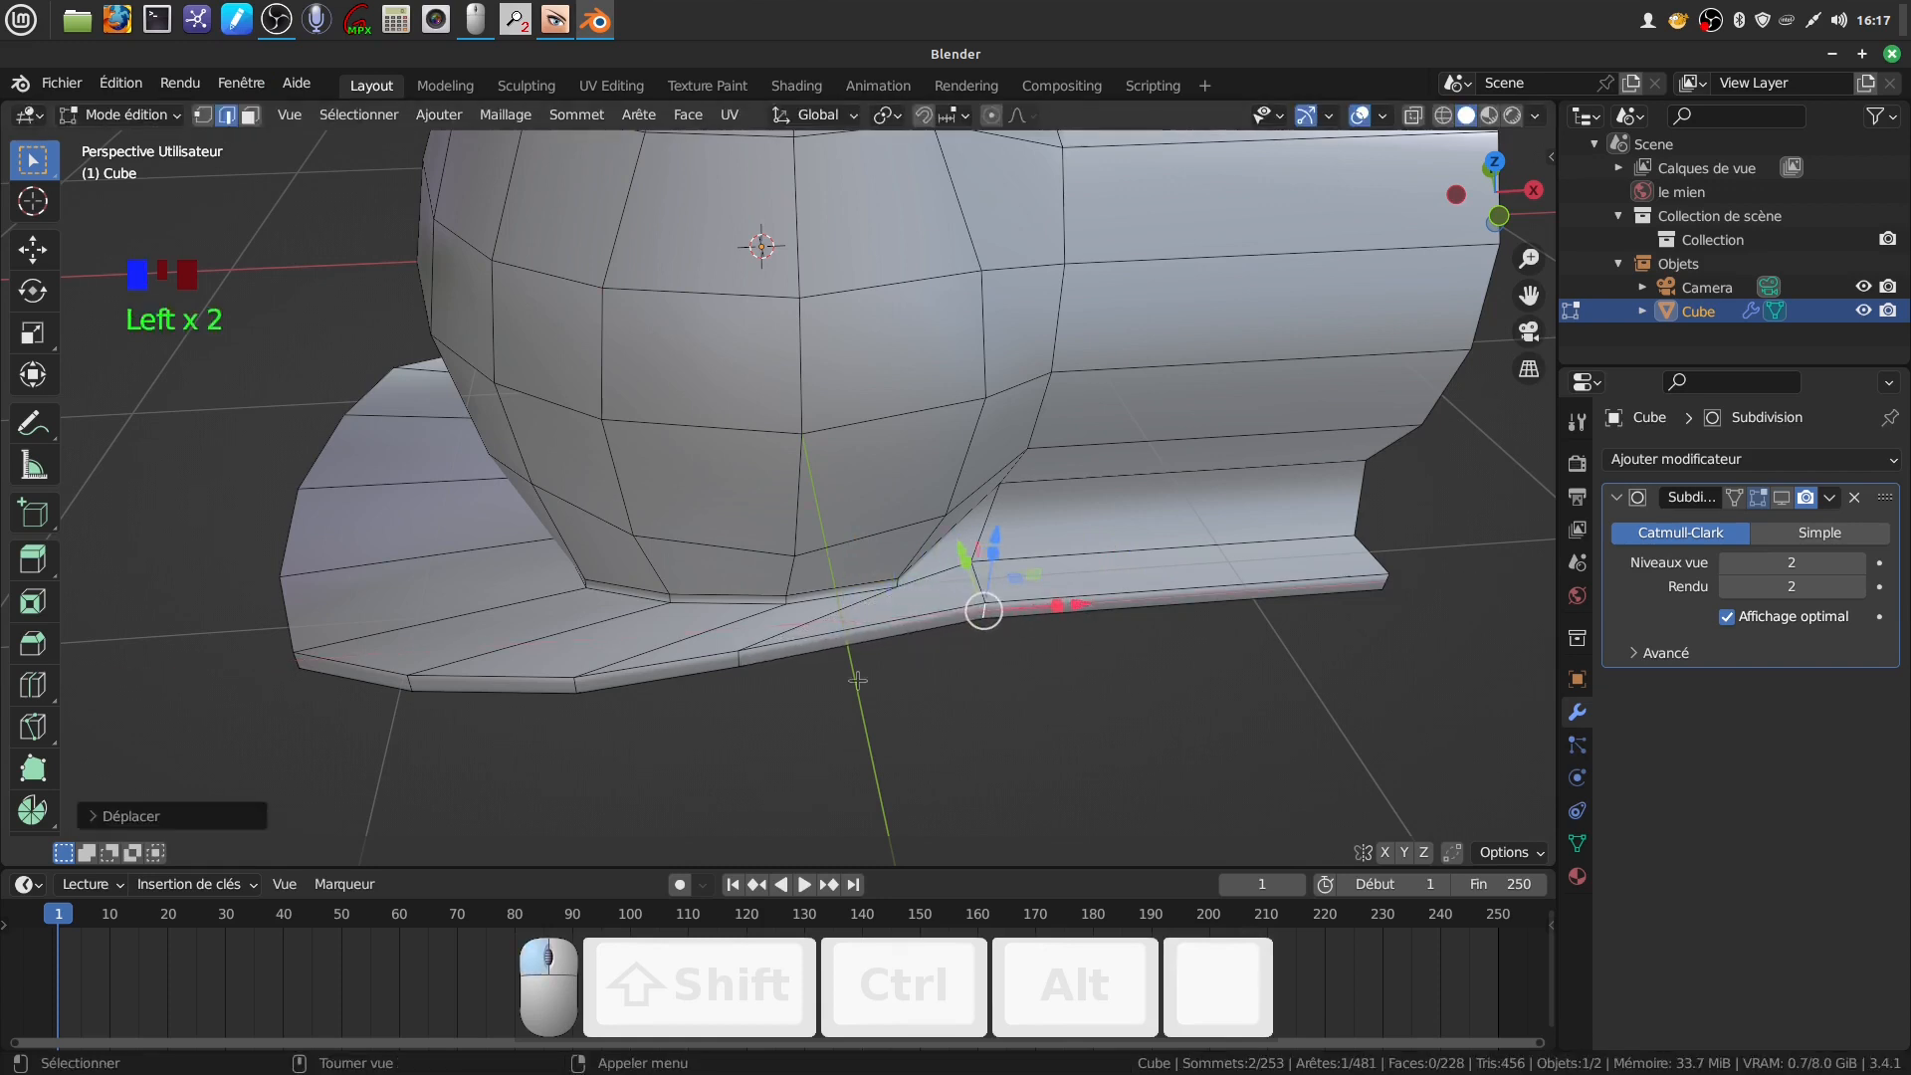
# Move the next three vertical edges of the rim's outer side along X towards the extension, one at a time
pyautogui.click(742, 660)
pyautogui.click(741, 661)
pyautogui.moveTo(834, 653); pyautogui.dragTo(1001, 642)
pyautogui.click(576, 685)
pyautogui.moveTo(693, 681); pyautogui.dragTo(911, 661)
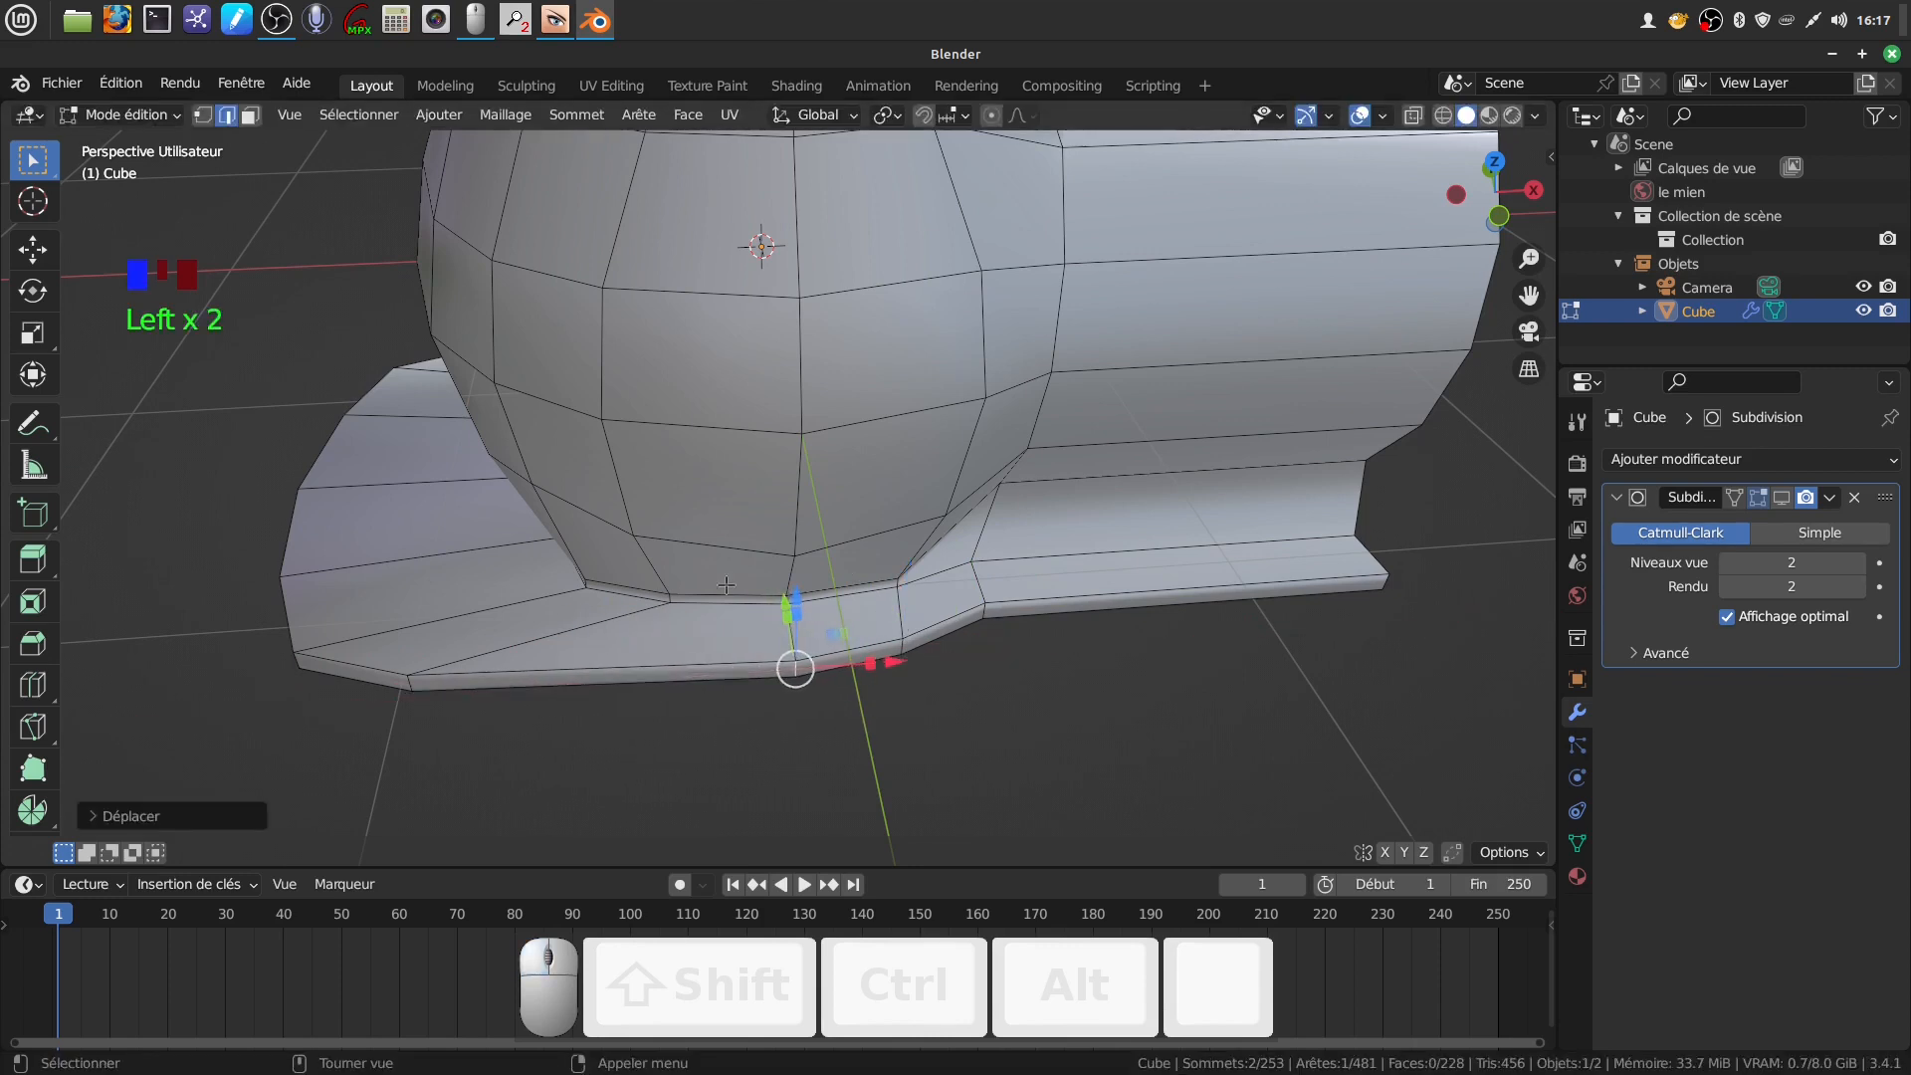
pyautogui.click(410, 683)
pyautogui.moveTo(503, 673); pyautogui.dragTo(747, 662)
# Move the rim's vertical edge nearest the front corner along X towards the extension, then adjust its position
pyautogui.moveTo(746, 677); pyautogui.dragTo(622, 712, button='middle')
pyautogui.scroll(-2, 739, 750)
pyautogui.click(507, 681)
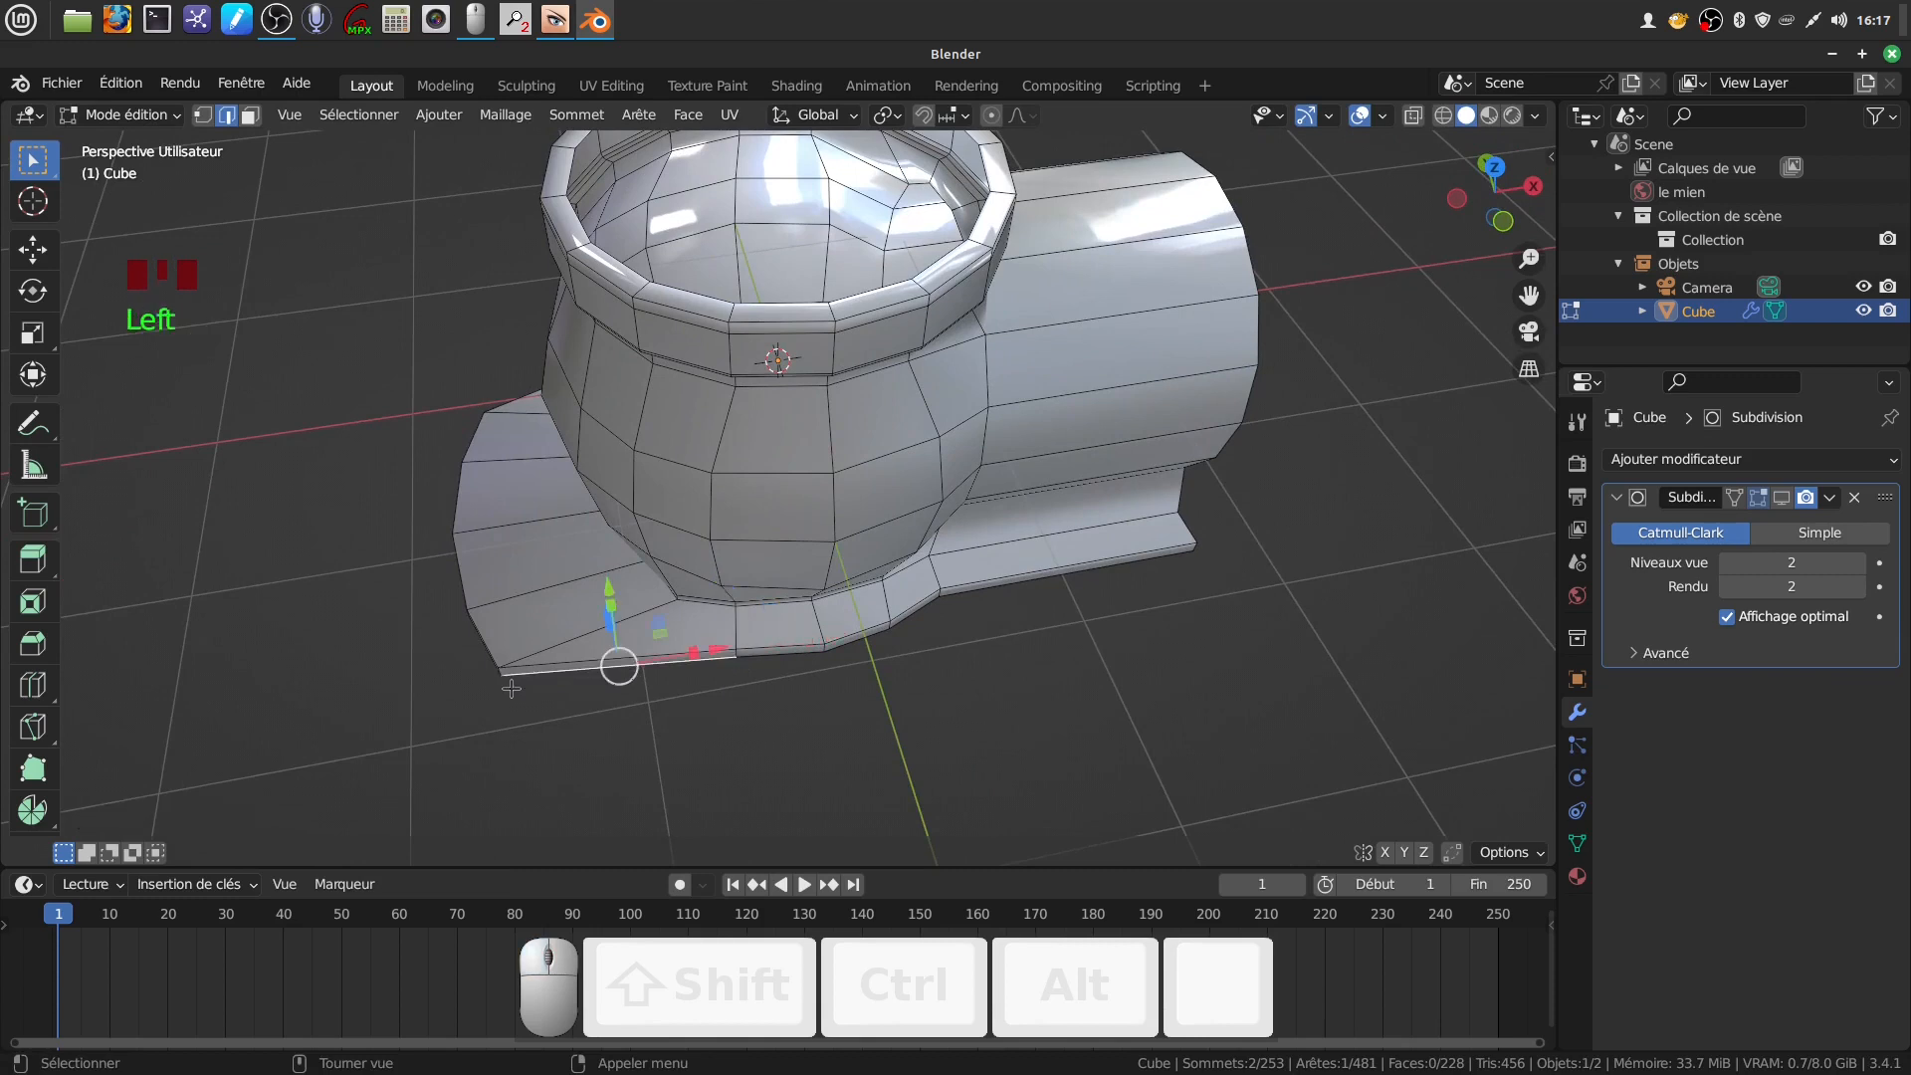
pyautogui.click(498, 671)
pyautogui.moveTo(586, 663); pyautogui.dragTo(794, 658)
pyautogui.moveTo(794, 658); pyautogui.dragTo(714, 660, button='middle')
pyautogui.moveTo(689, 666); pyautogui.dragTo(721, 682)
# Select the outer faces along the rim's rounded front and shift them along Y
pyautogui.scroll(-3, 704, 693)
pyautogui.moveTo(704, 693); pyautogui.dragTo(690, 657, button='middle')
pyautogui.scroll(1, 726, 757)
pyautogui.moveTo(726, 757); pyautogui.dragTo(836, 609, button='middle')
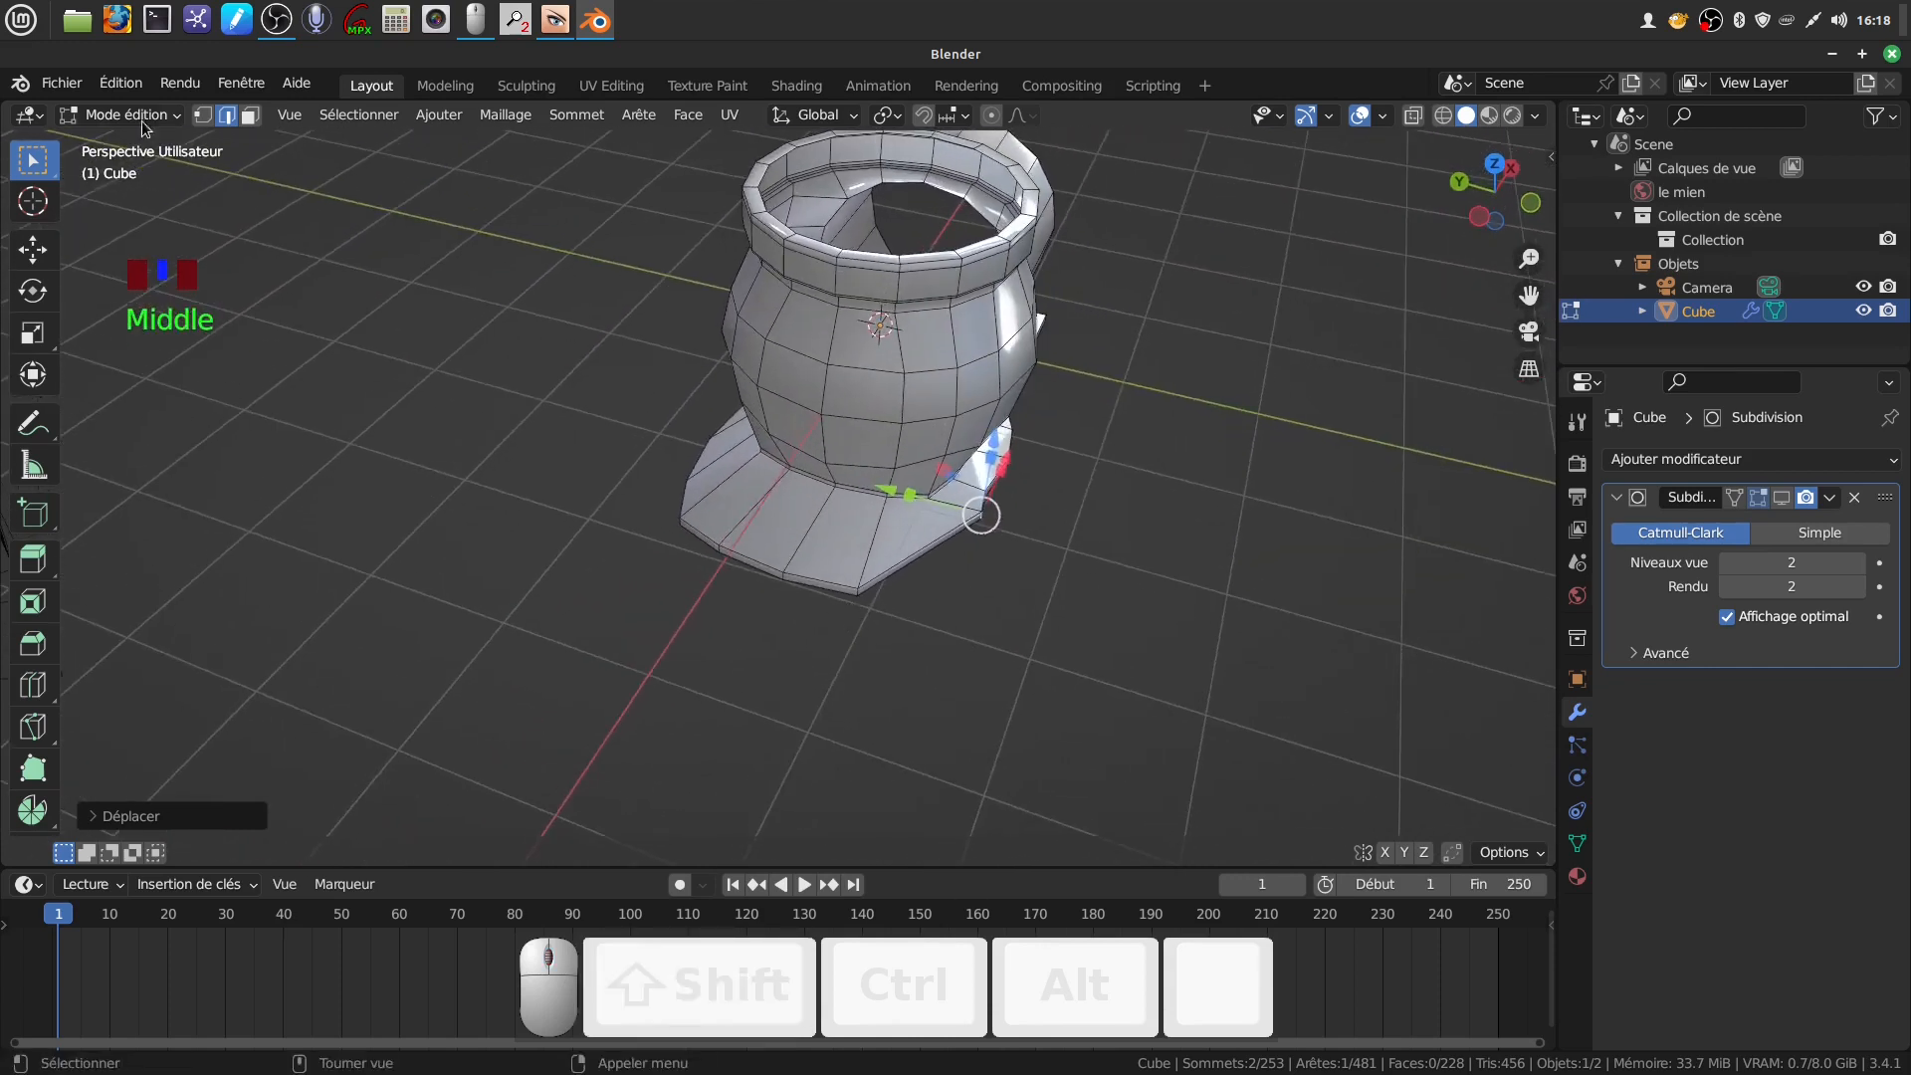
pyautogui.click(248, 115)
pyautogui.click(695, 537)
pyautogui.keyDown('shift'); pyautogui.click(726, 548); pyautogui.keyUp('shift')
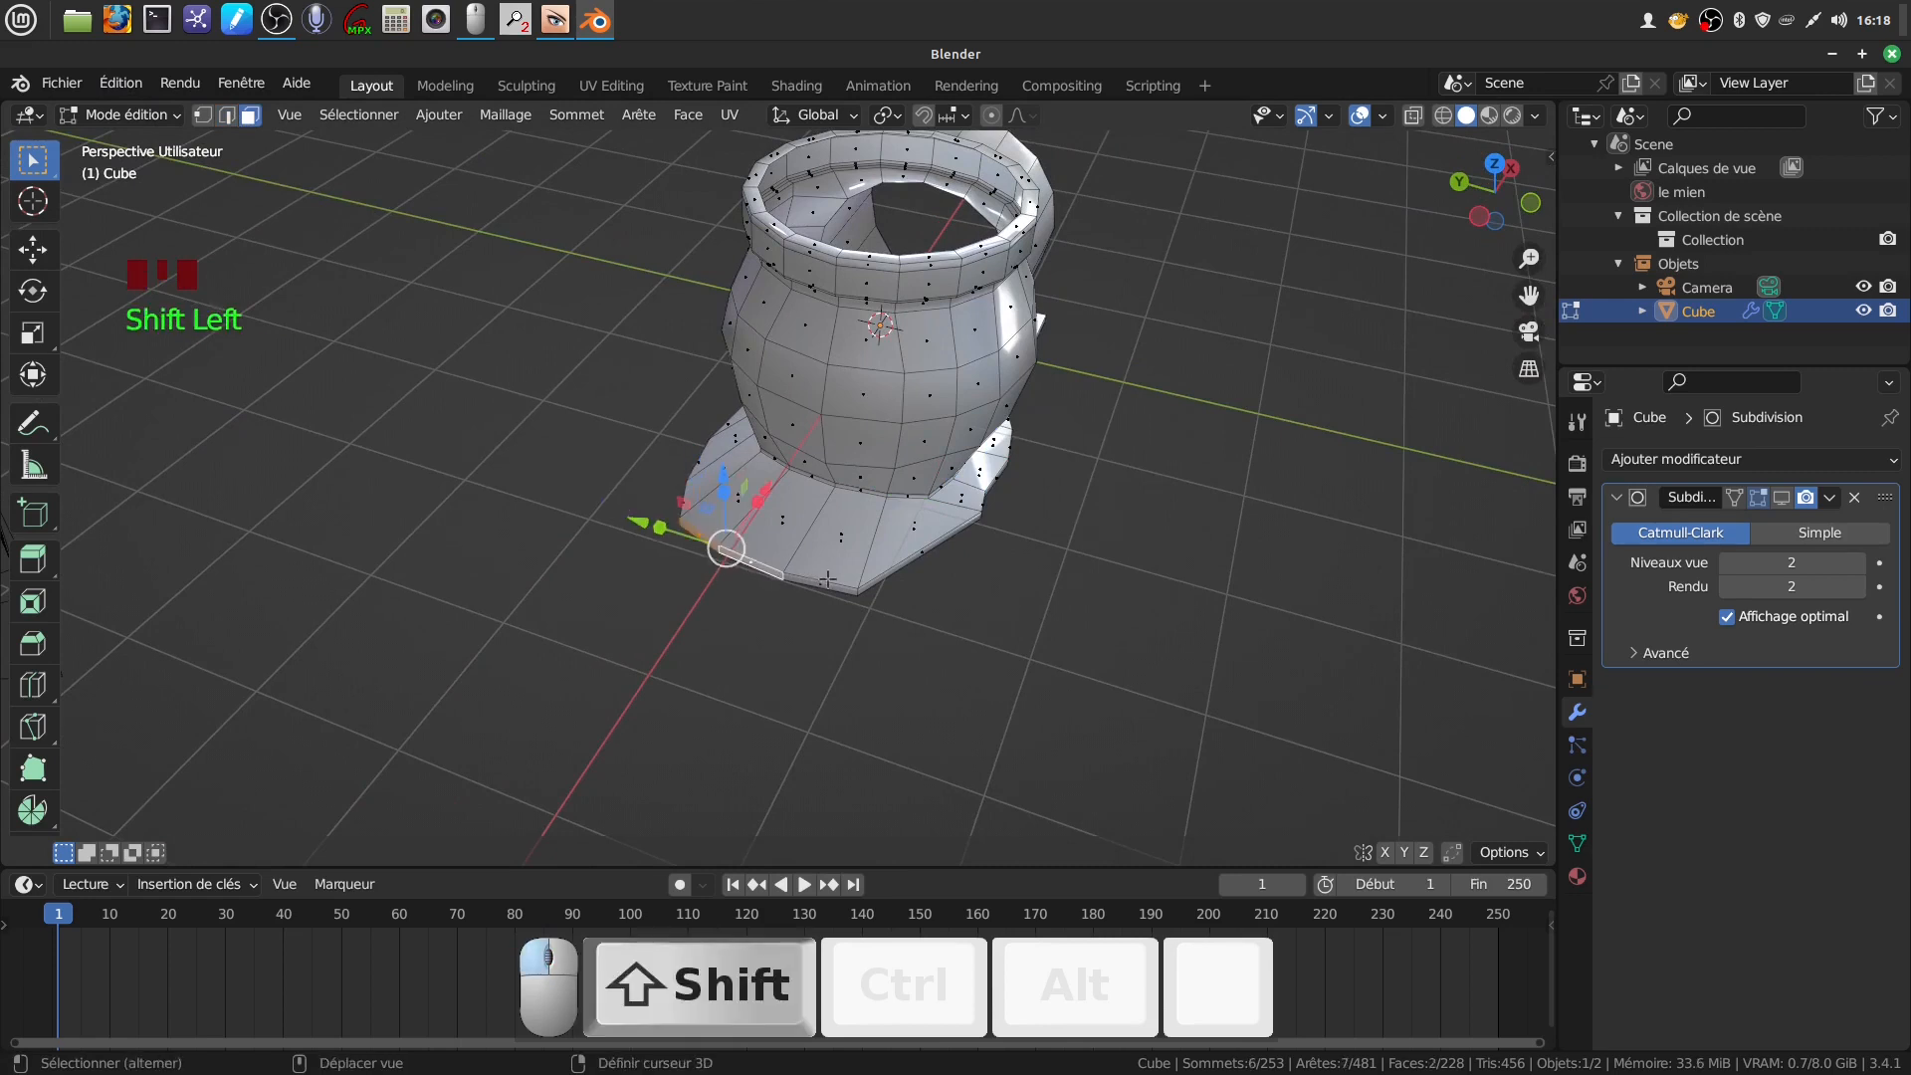
pyautogui.keyDown('shift'); pyautogui.click(822, 584); pyautogui.keyUp('shift')
pyautogui.keyDown('shift'); pyautogui.click(816, 590); pyautogui.keyUp('shift')
pyautogui.keyDown('shift'); pyautogui.click(818, 580); pyautogui.keyUp('shift')
pyautogui.moveTo(691, 539); pyautogui.dragTo(643, 528)
# Select the six outer rim faces along the side from front corner to extension end and move them outward along Y
pyautogui.moveTo(643, 529); pyautogui.dragTo(768, 643, button='middle')
pyautogui.scroll(2, 782, 568)
pyautogui.click(769, 619)
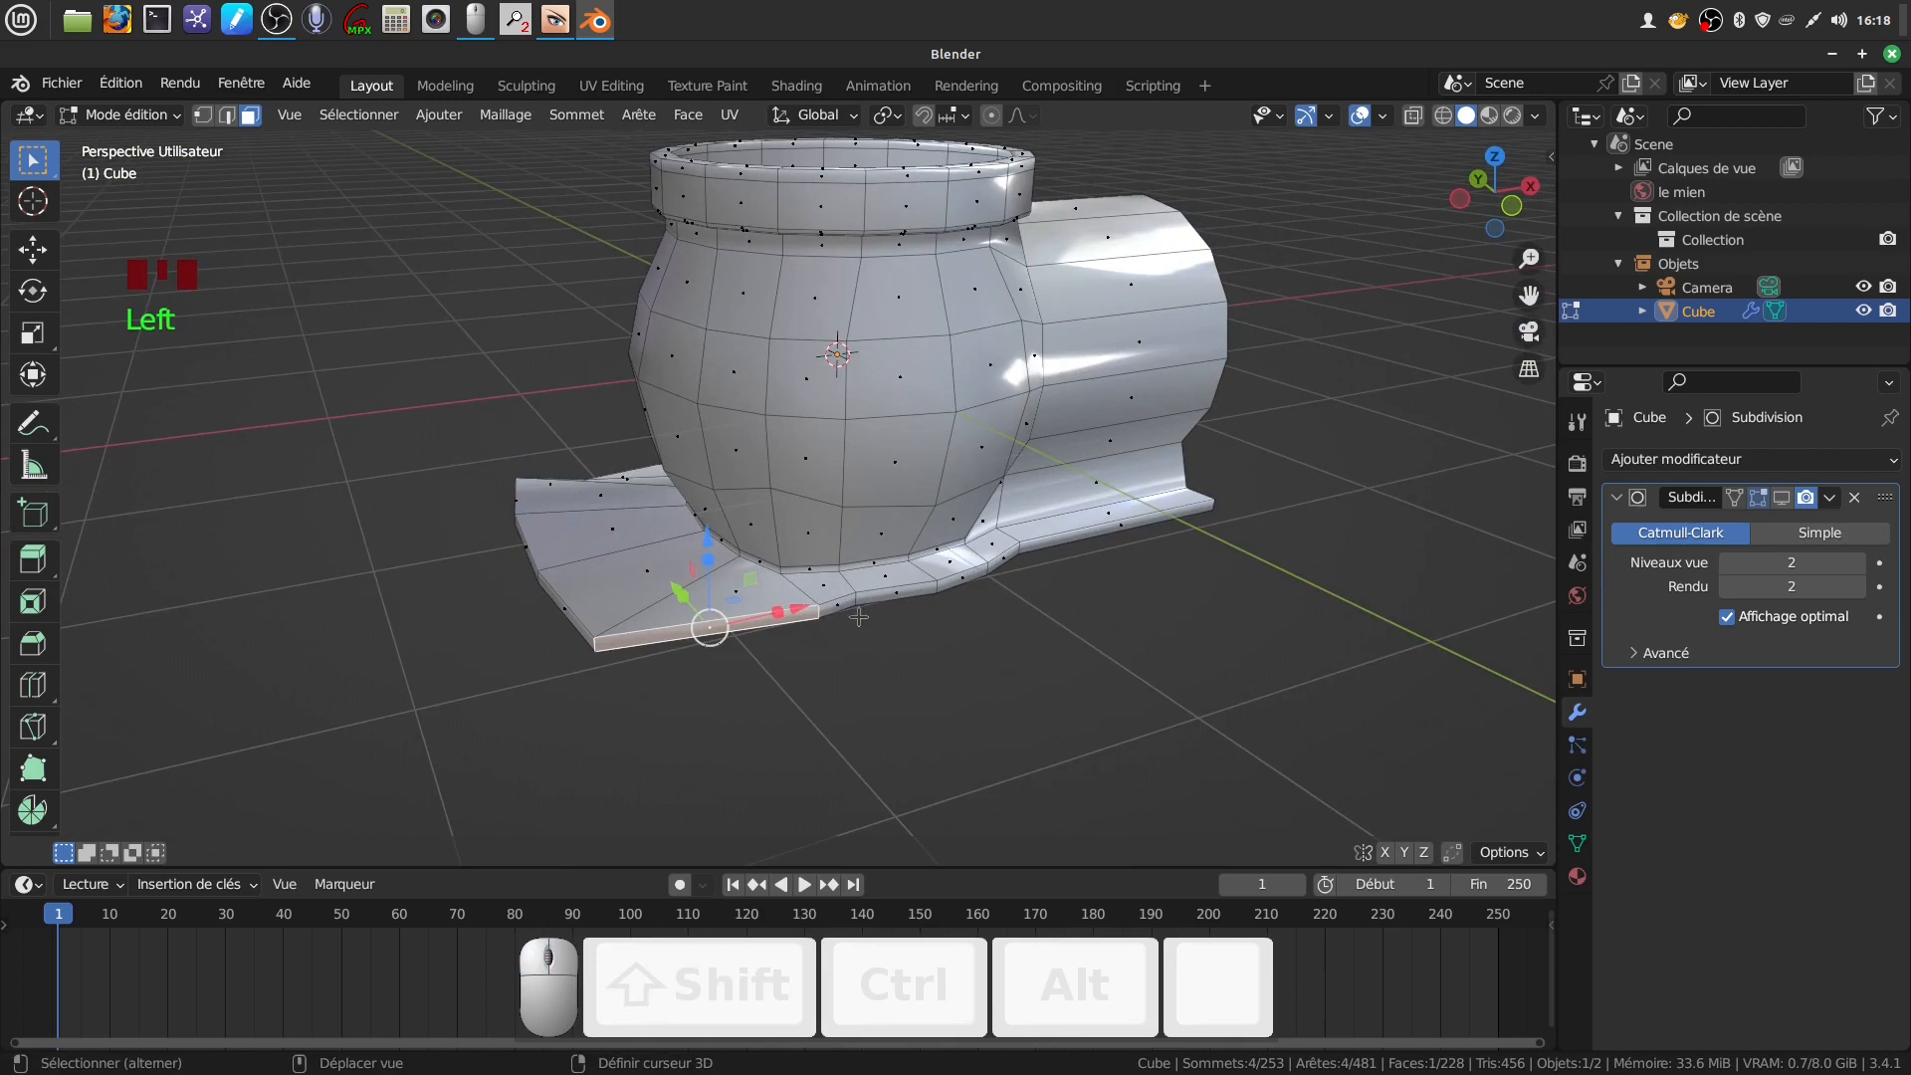
pyautogui.keyDown('shift'); pyautogui.click(845, 603); pyautogui.keyUp('shift')
pyautogui.keyDown('shift'); pyautogui.click(927, 591); pyautogui.keyUp('shift')
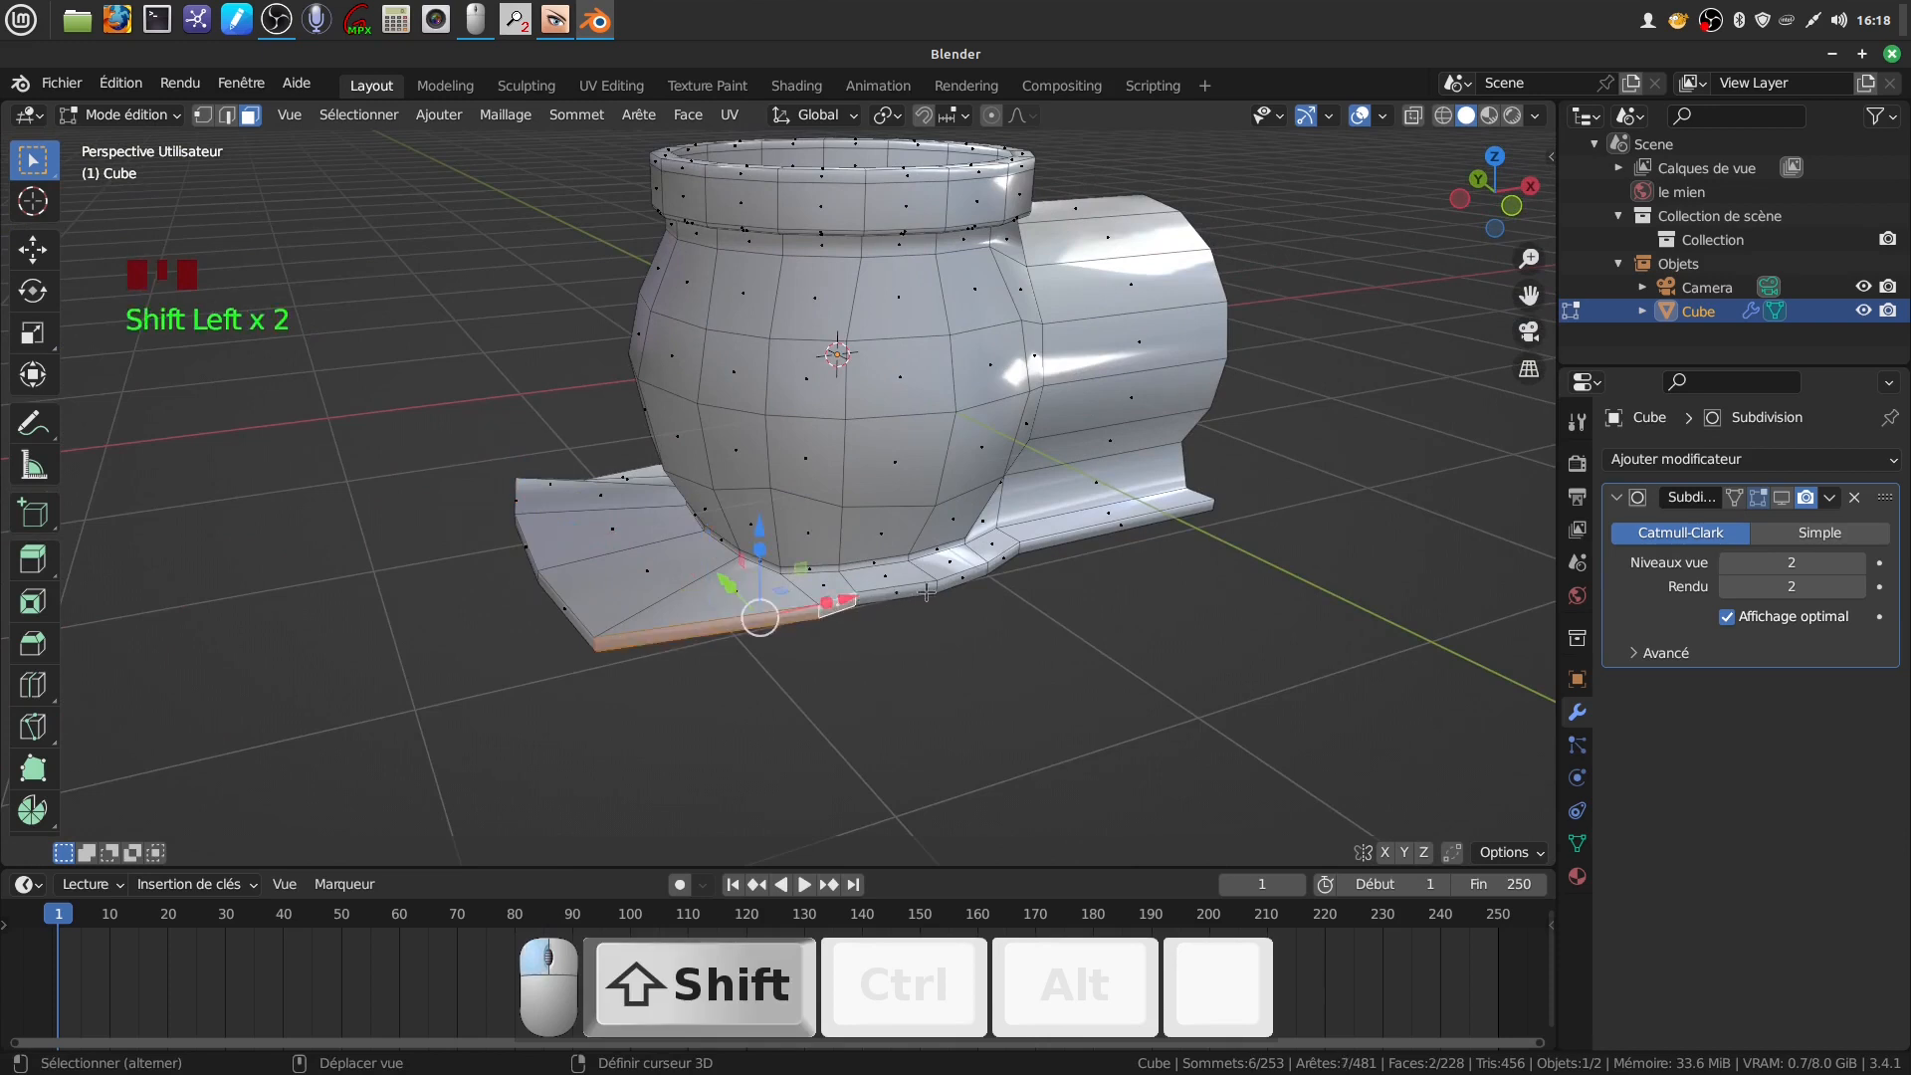
pyautogui.keyDown('shift'); pyautogui.click(940, 585); pyautogui.keyUp('shift')
pyautogui.keyDown('shift'); pyautogui.click(970, 576); pyautogui.keyUp('shift')
pyautogui.keyDown('shift'); pyautogui.click(1015, 556); pyautogui.keyUp('shift')
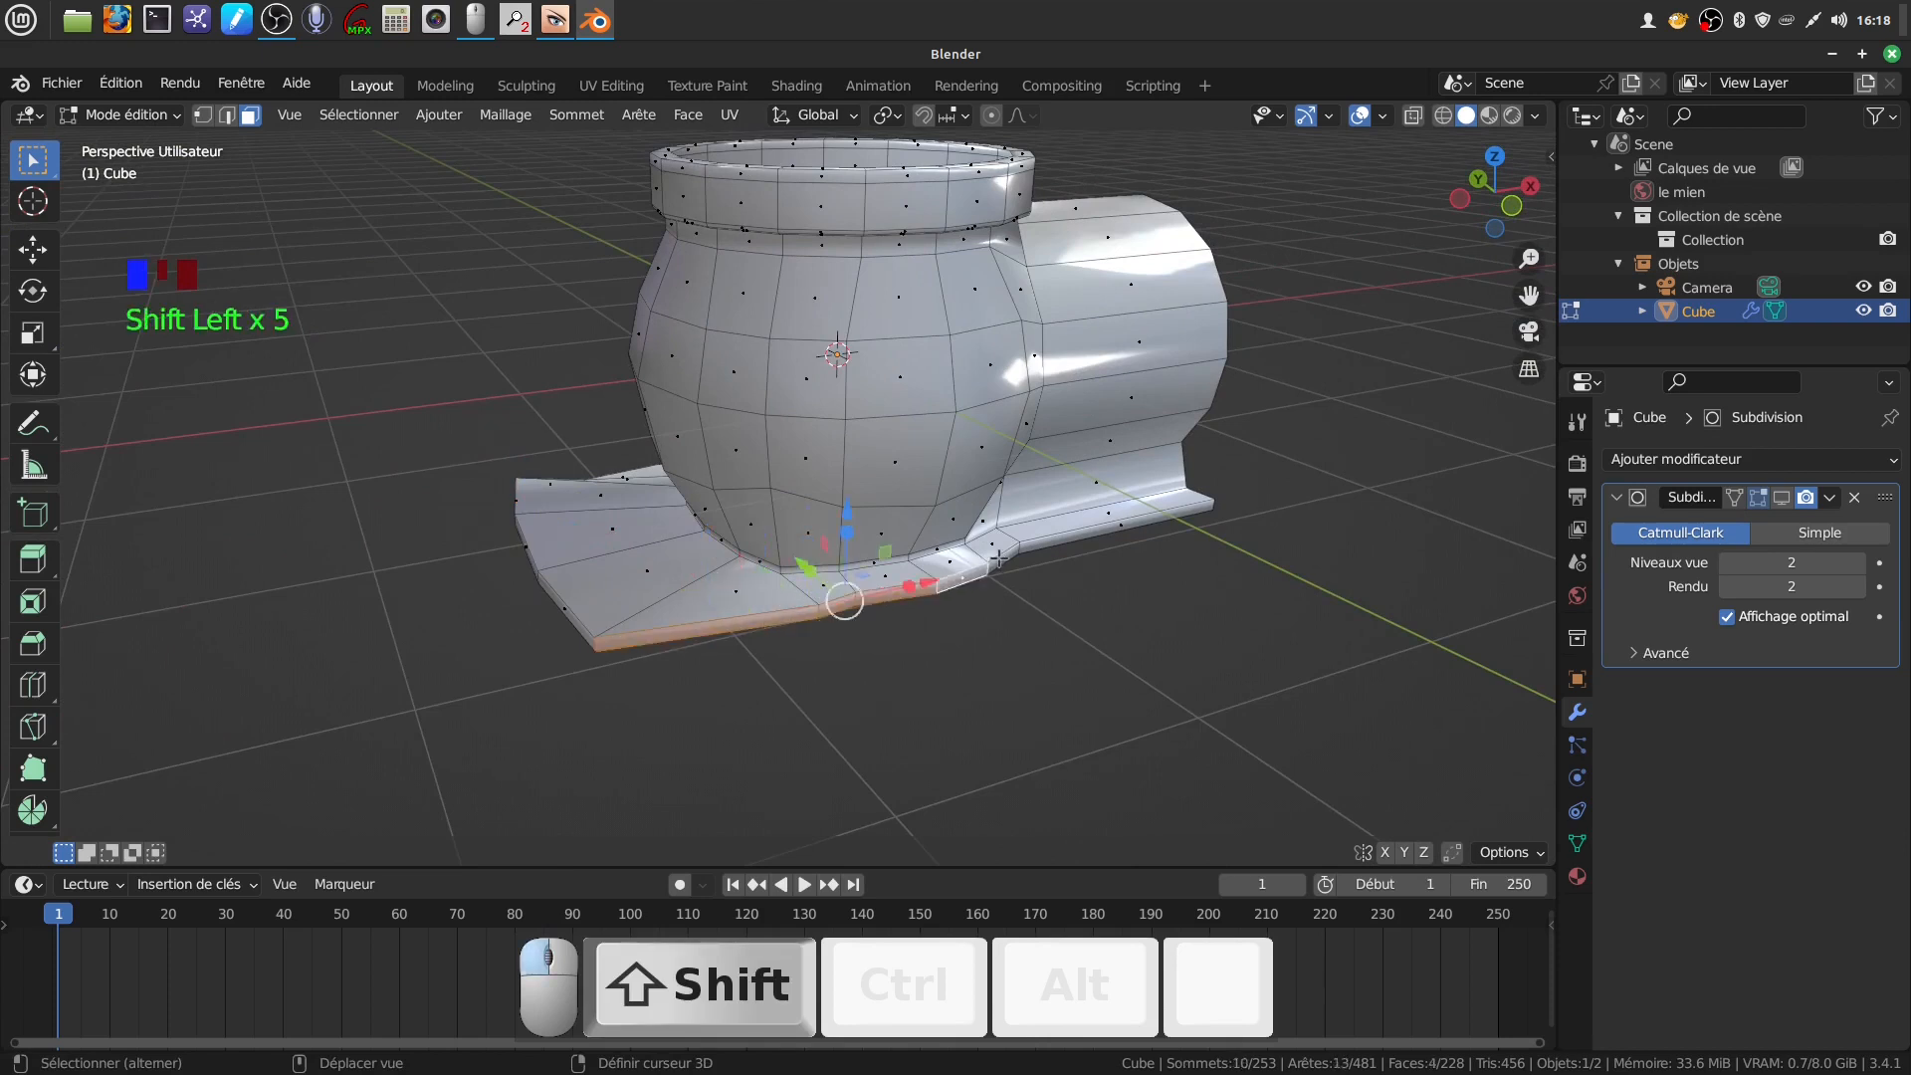
pyautogui.keyDown('shift'); pyautogui.click(1042, 546); pyautogui.keyUp('shift')
pyautogui.moveTo(1042, 546); pyautogui.dragTo(982, 620, button='middle')
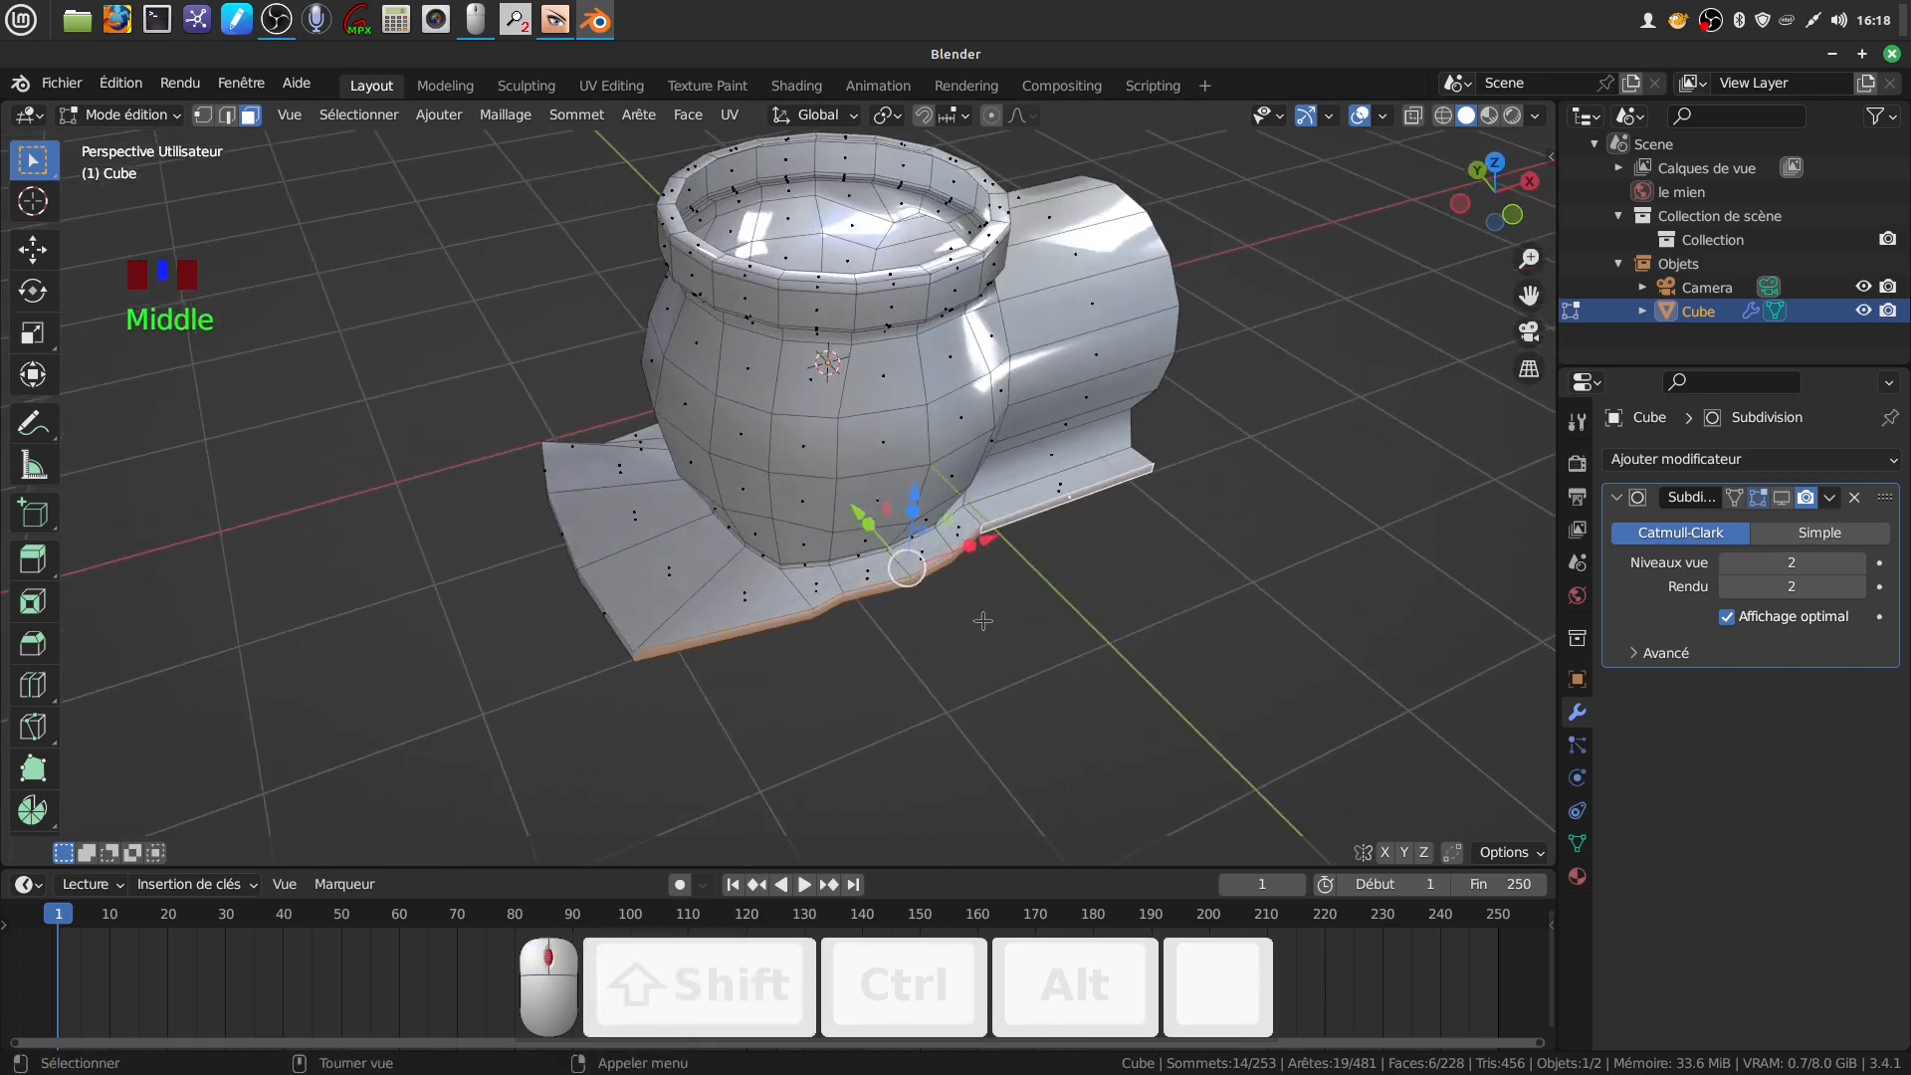
pyautogui.moveTo(856, 523); pyautogui.dragTo(954, 580)
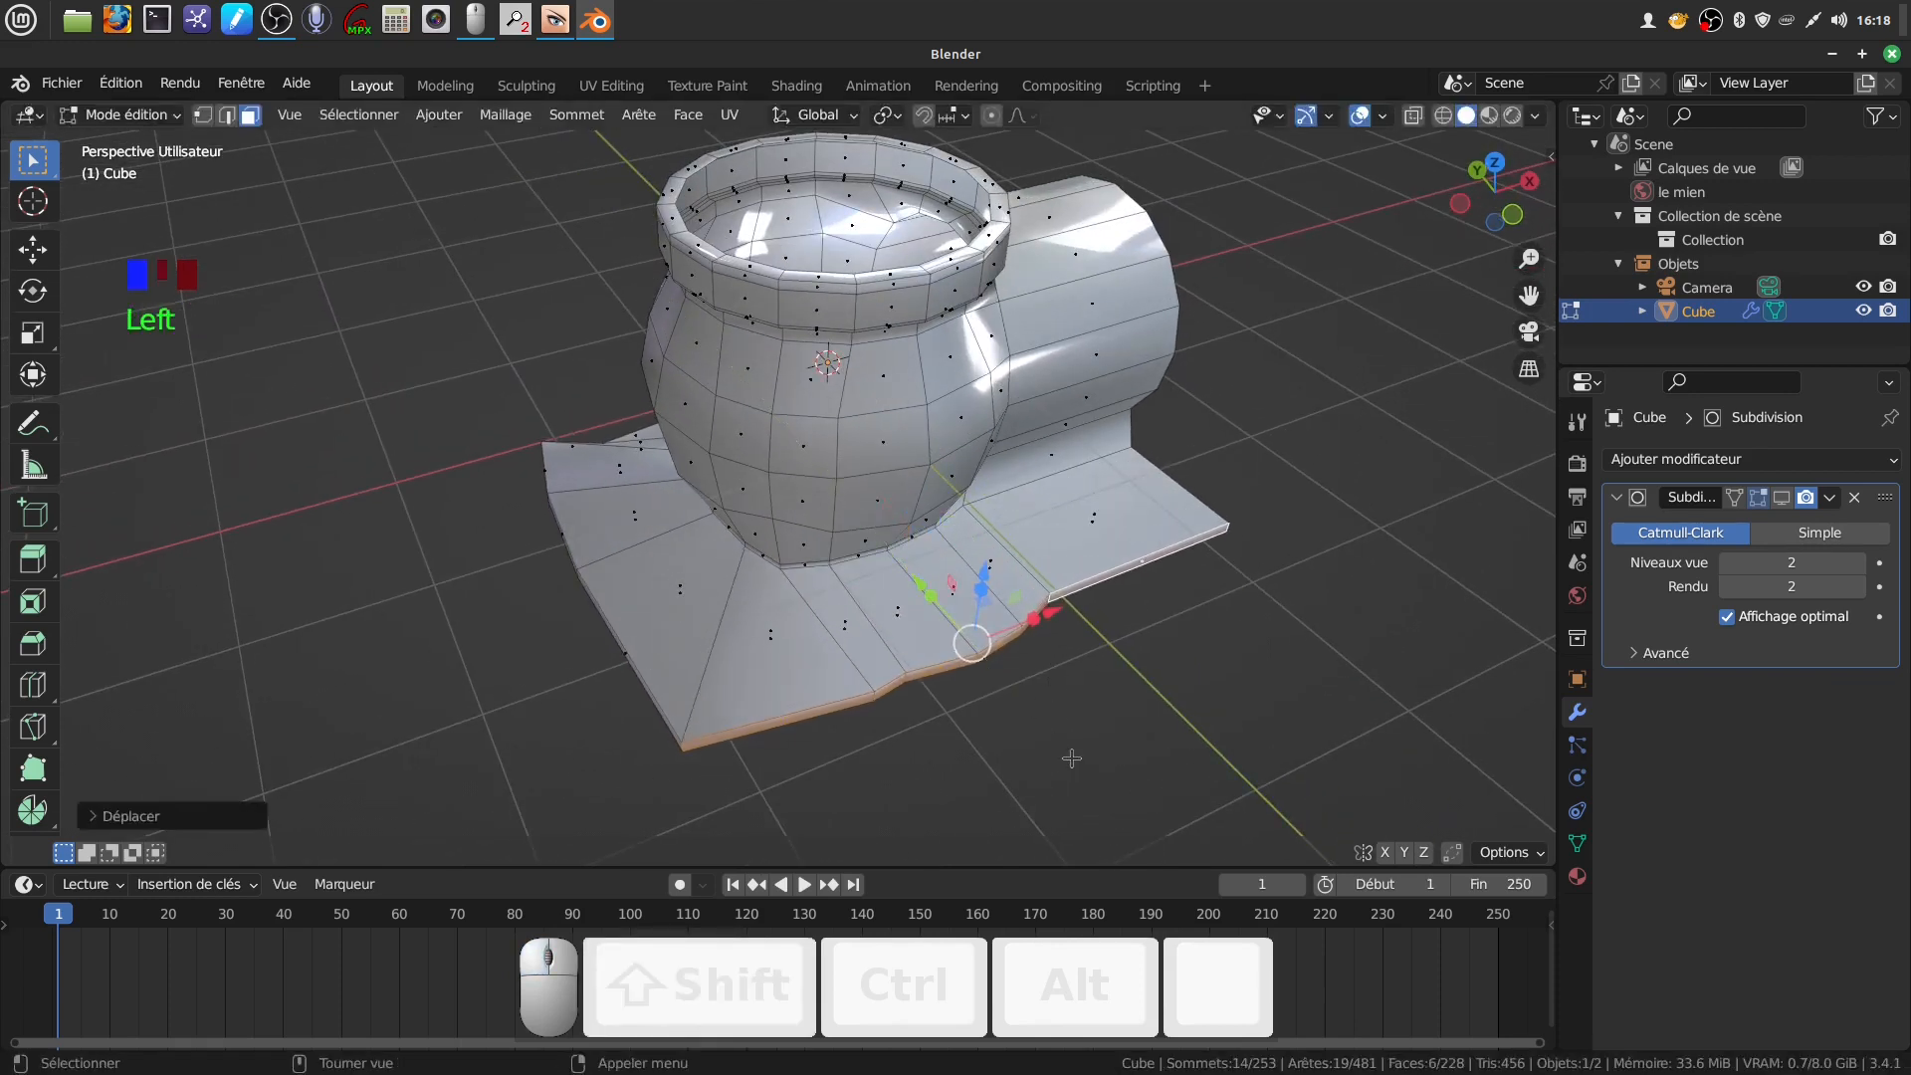
# Flatten the selected side rim faces by scaling them to 0 along Y, then move them back along Y
pyautogui.press('s')
pyautogui.press('y')
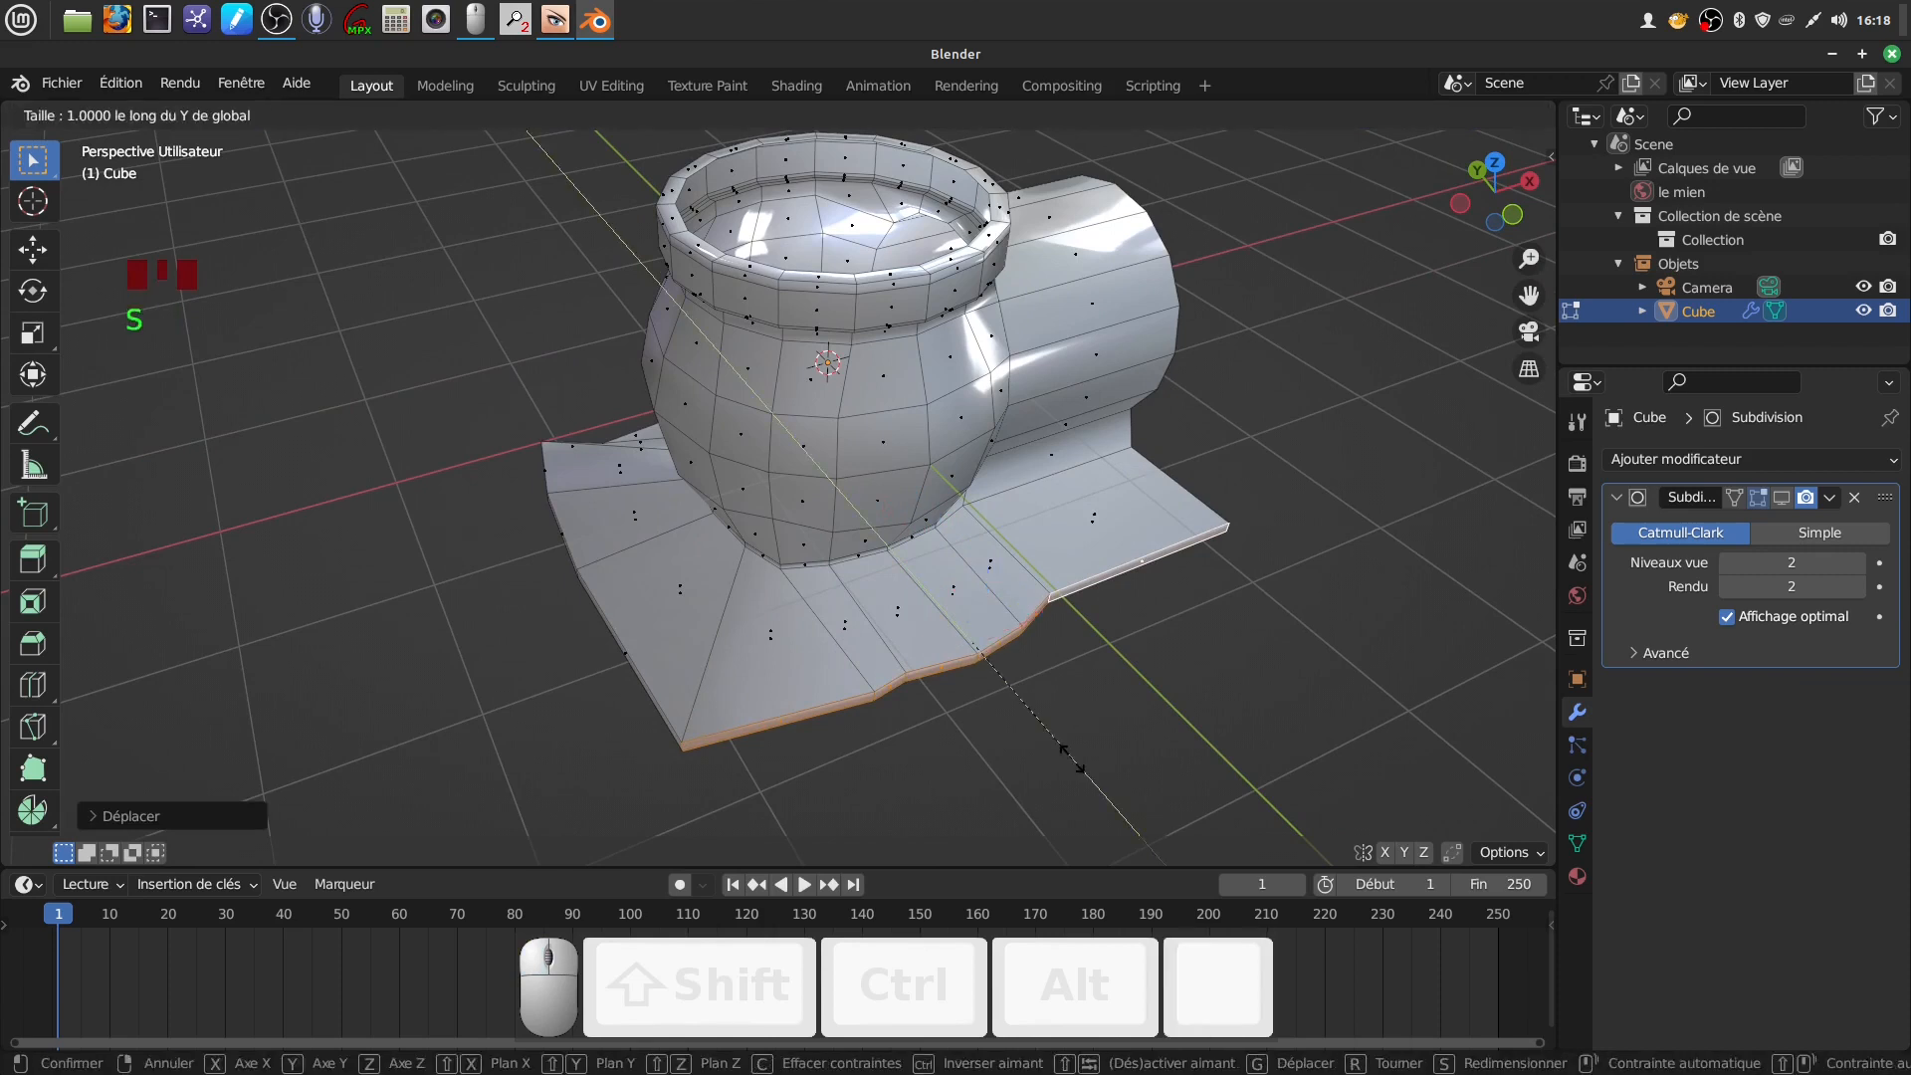
pyautogui.press('KP_0')
pyautogui.click(1071, 759)
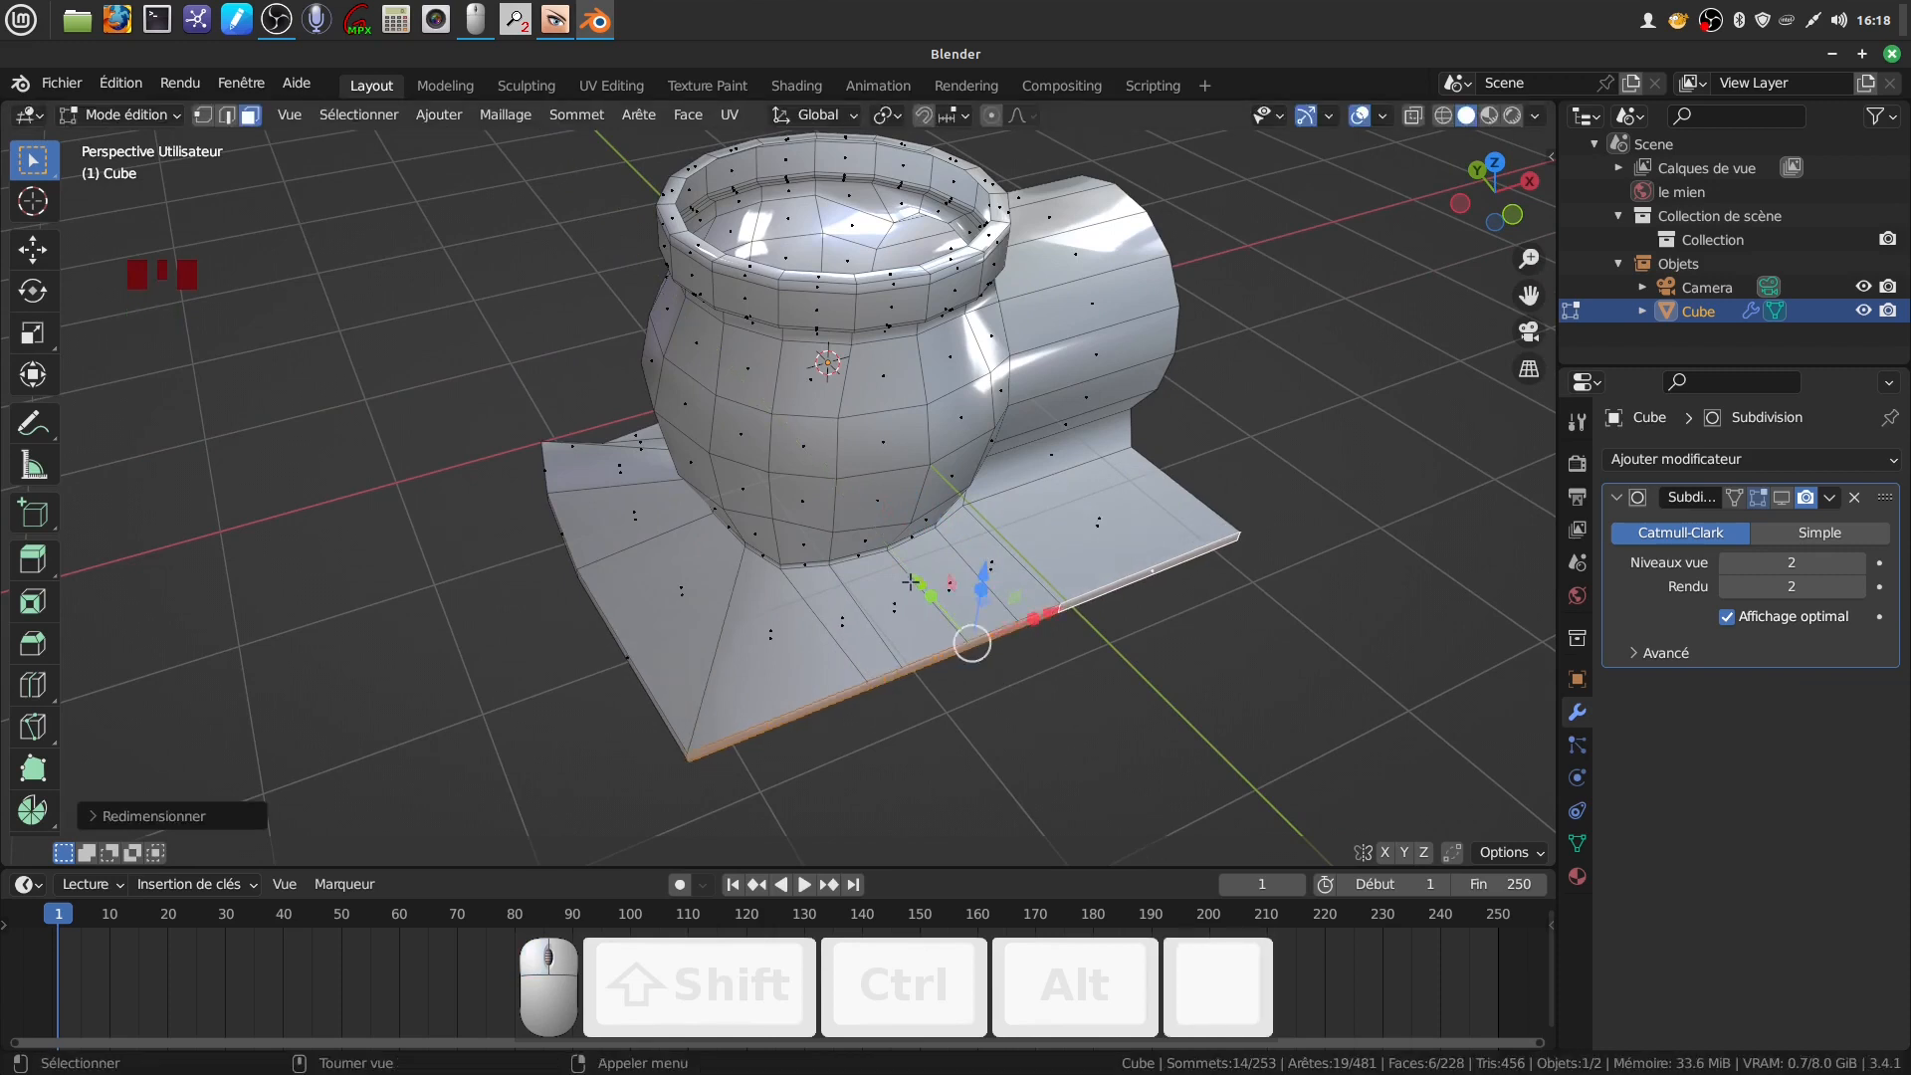
pyautogui.moveTo(911, 582); pyautogui.dragTo(1170, 524)
# Enable absolute grid snapping with increments and move the front rim's middle edge along Y onto the X axis in top view
pyautogui.moveTo(1170, 524); pyautogui.dragTo(939, 646, button='middle')
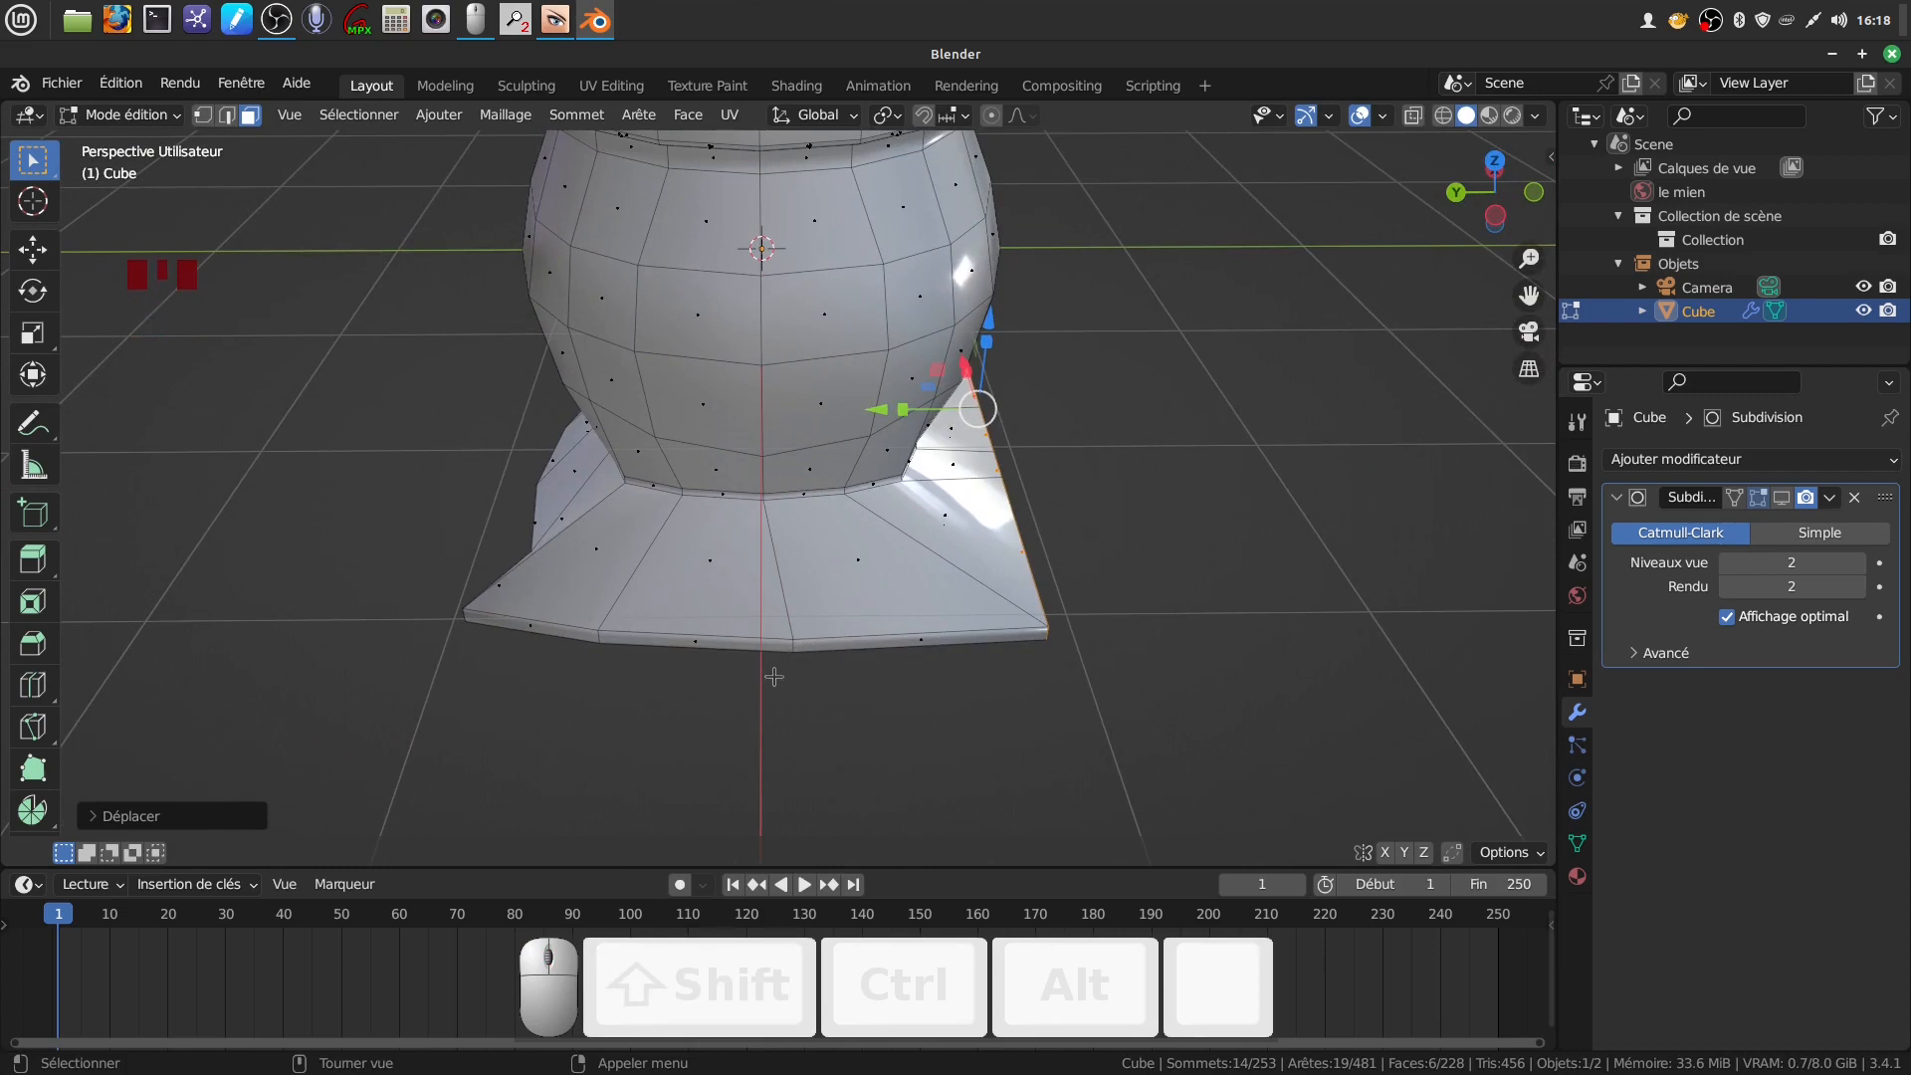
pyautogui.click(234, 112)
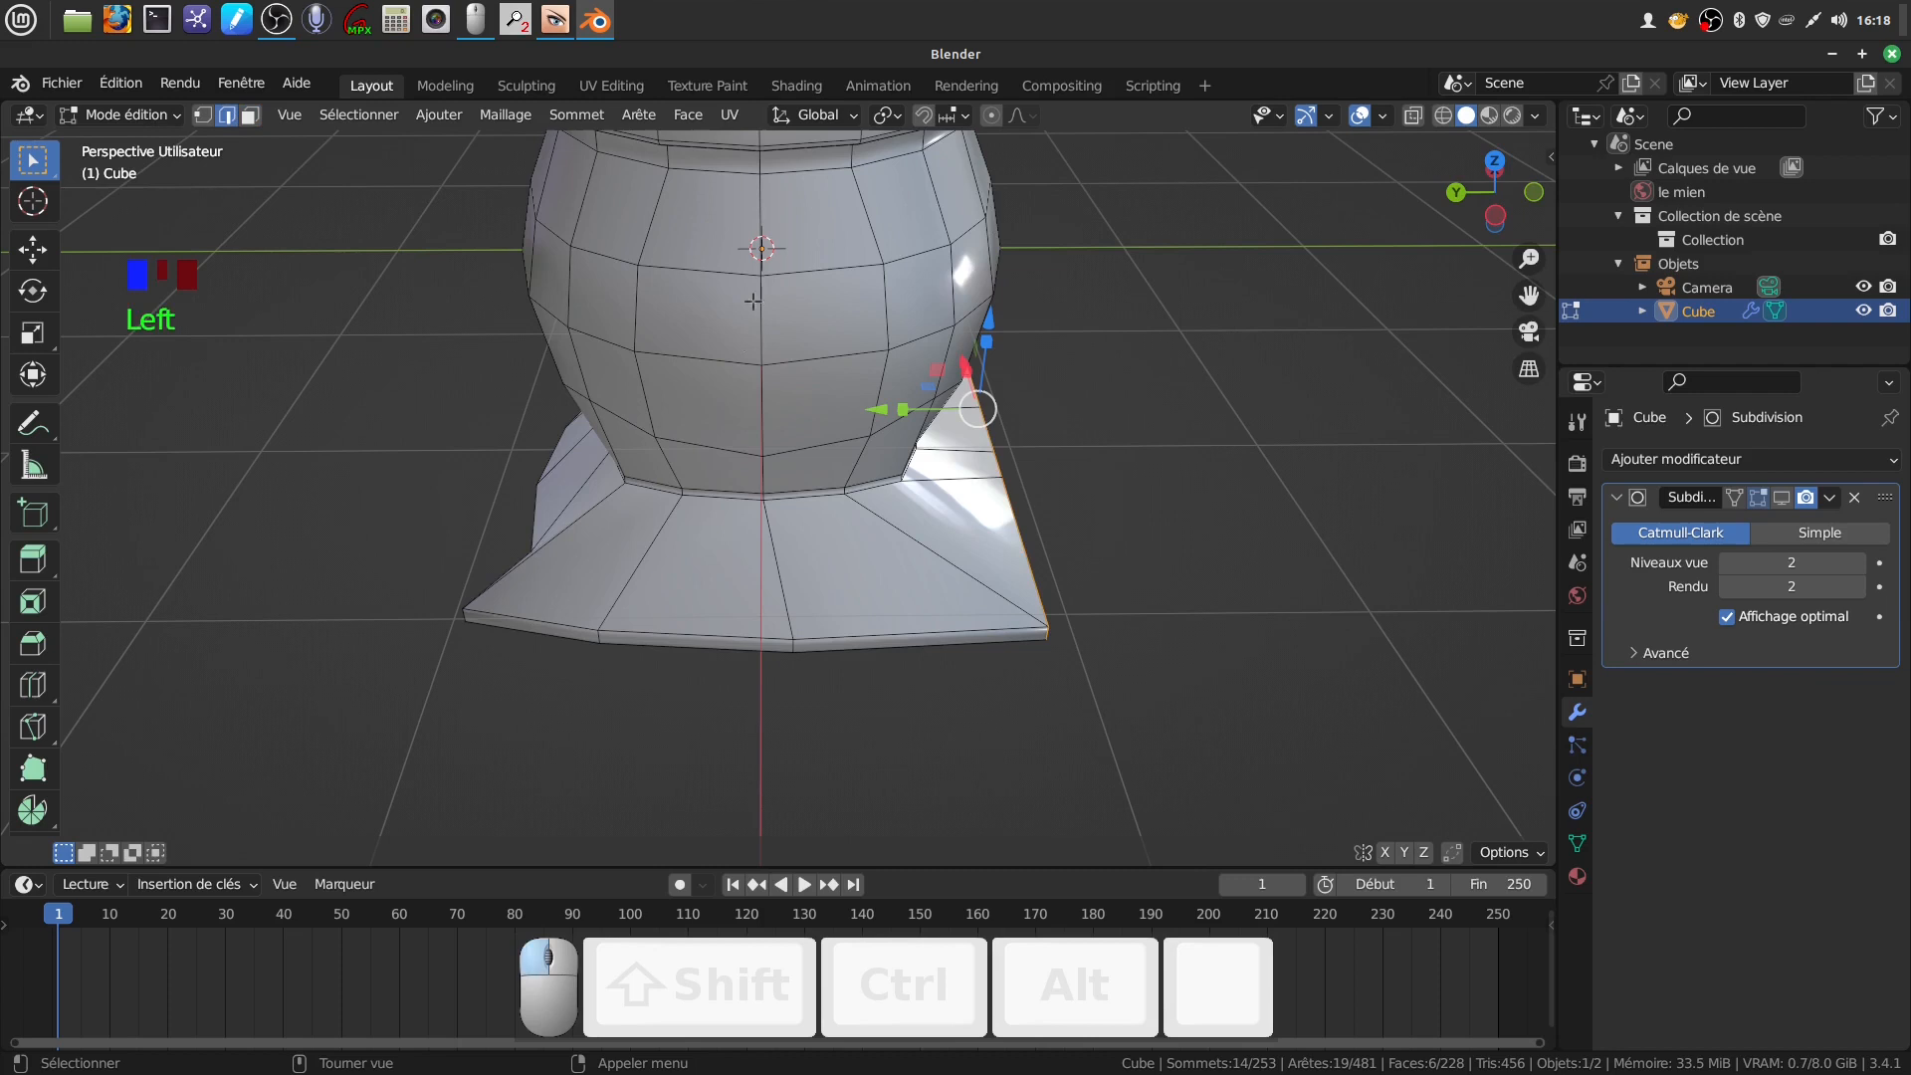
pyautogui.click(793, 647)
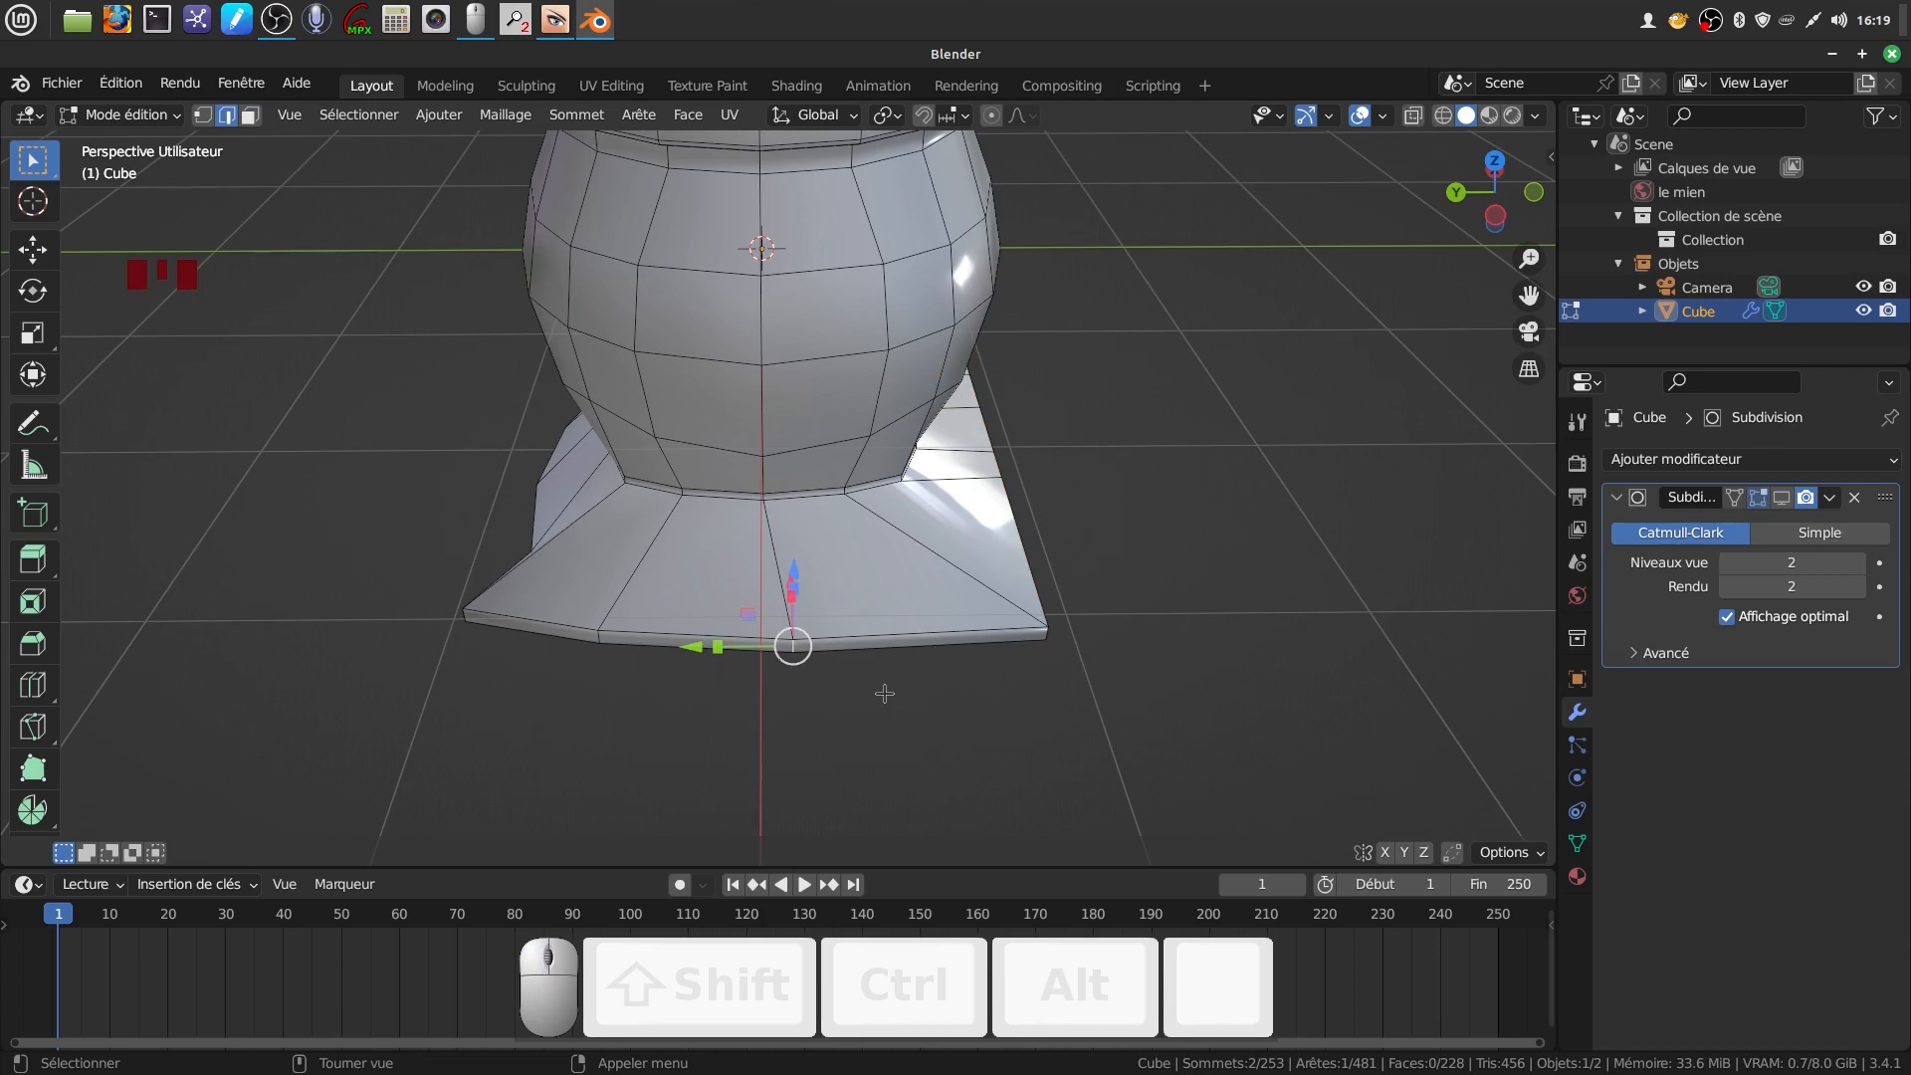
pyautogui.moveTo(883, 693); pyautogui.dragTo(871, 753, button='middle')
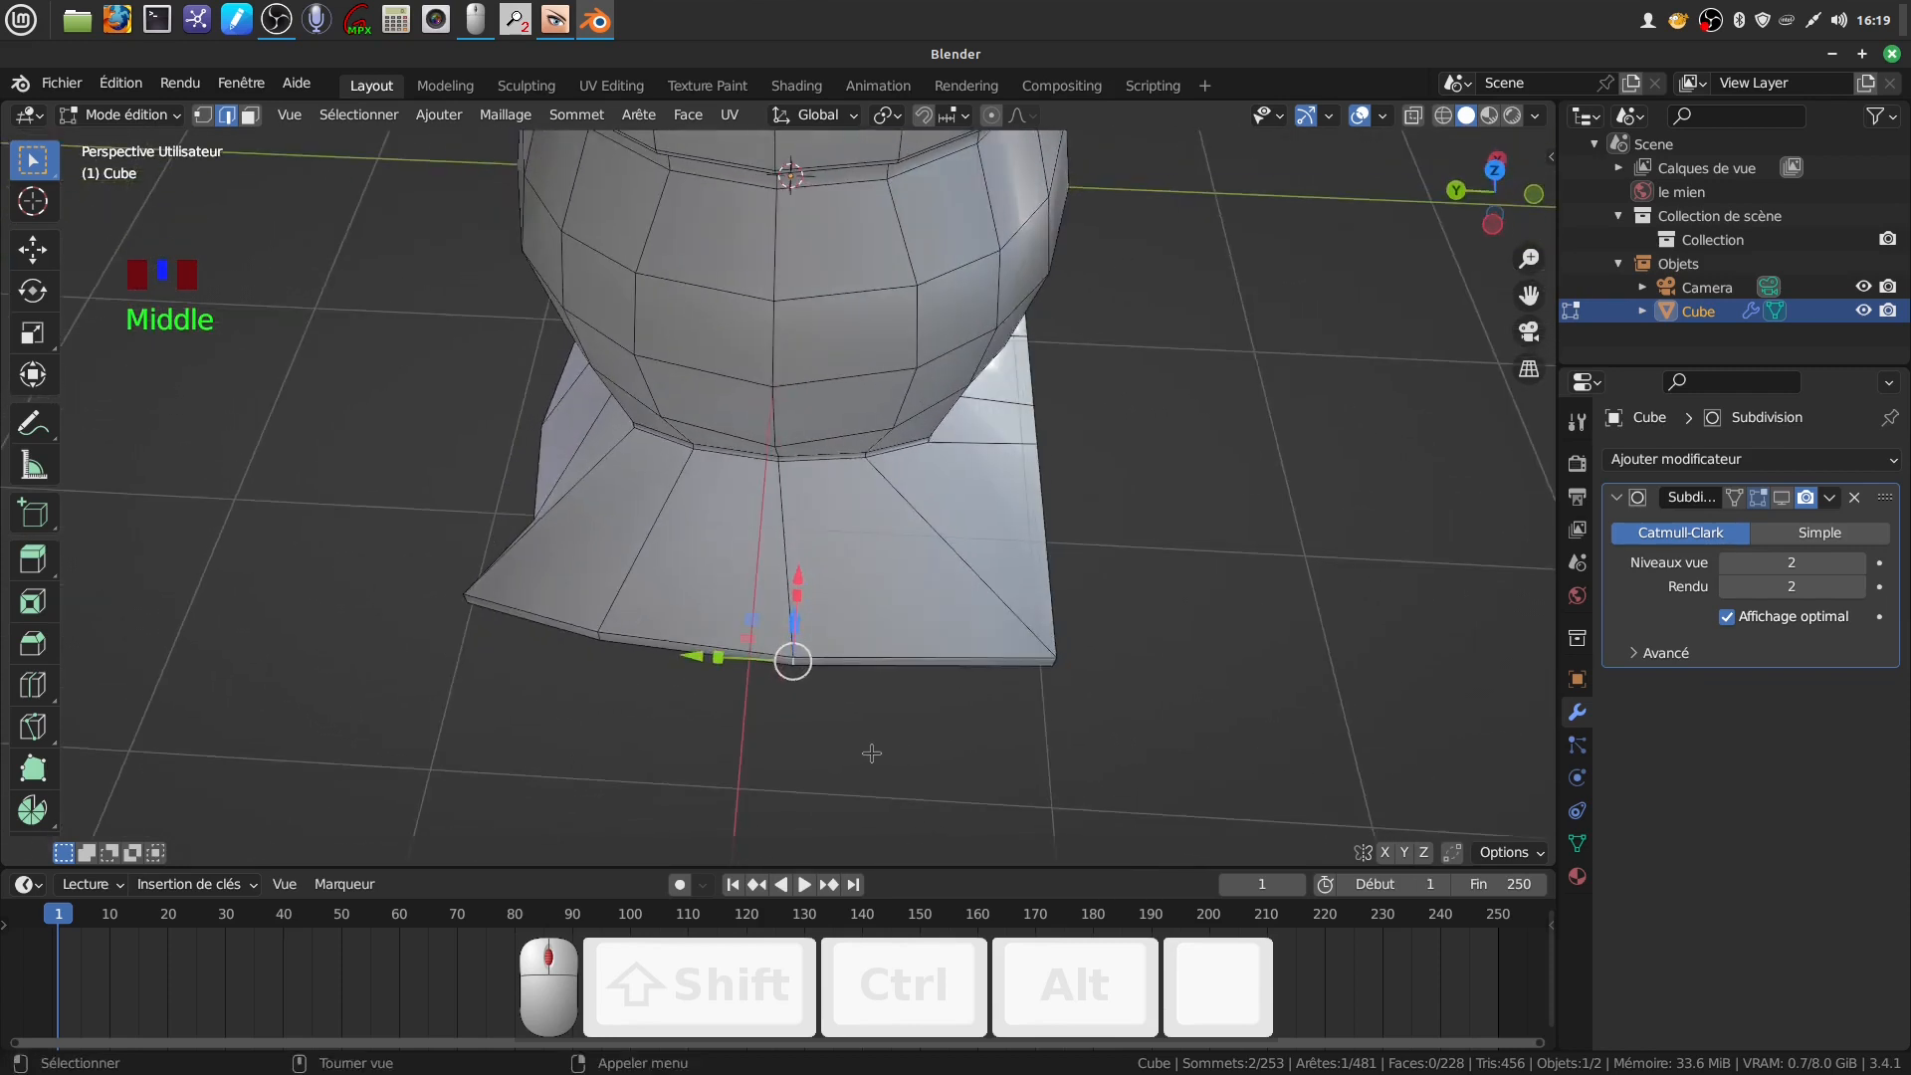
pyautogui.press('KP_7')
pyautogui.scroll(2, 871, 753)
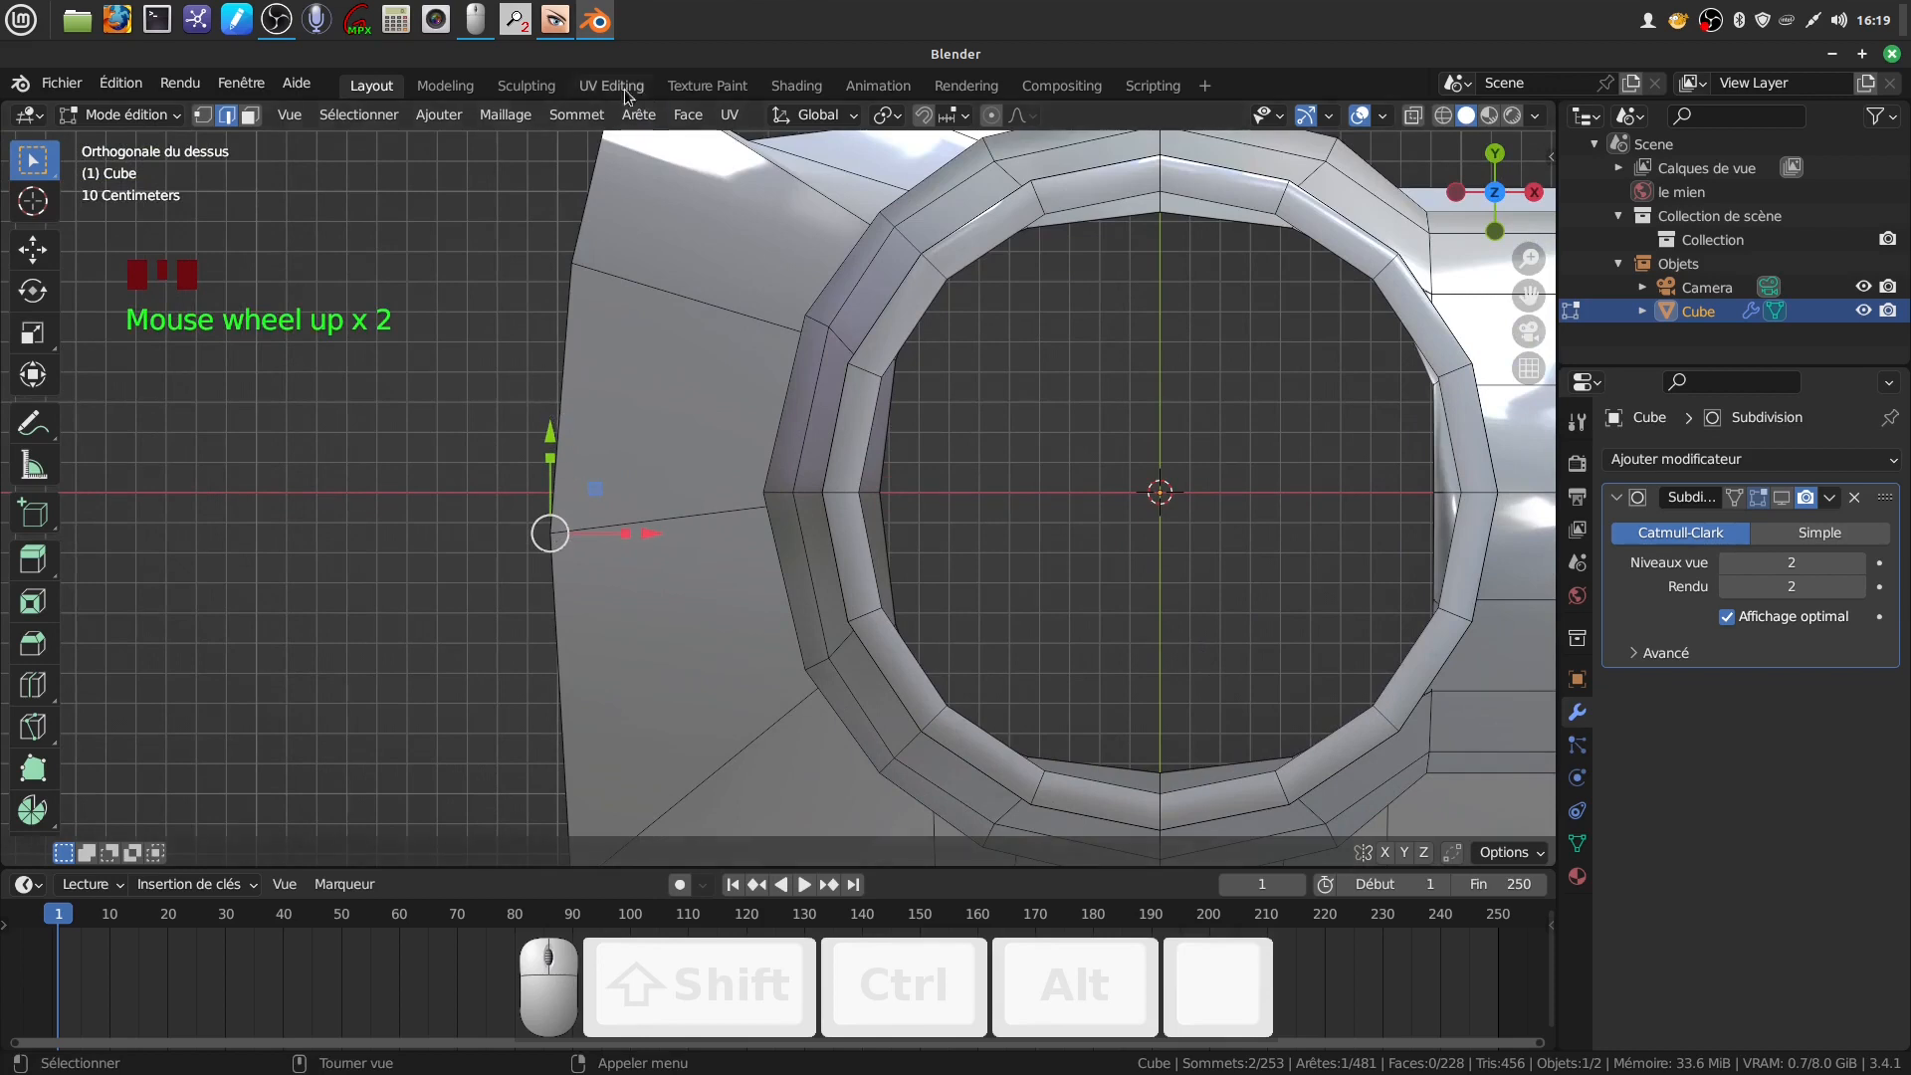
pyautogui.click(900, 120)
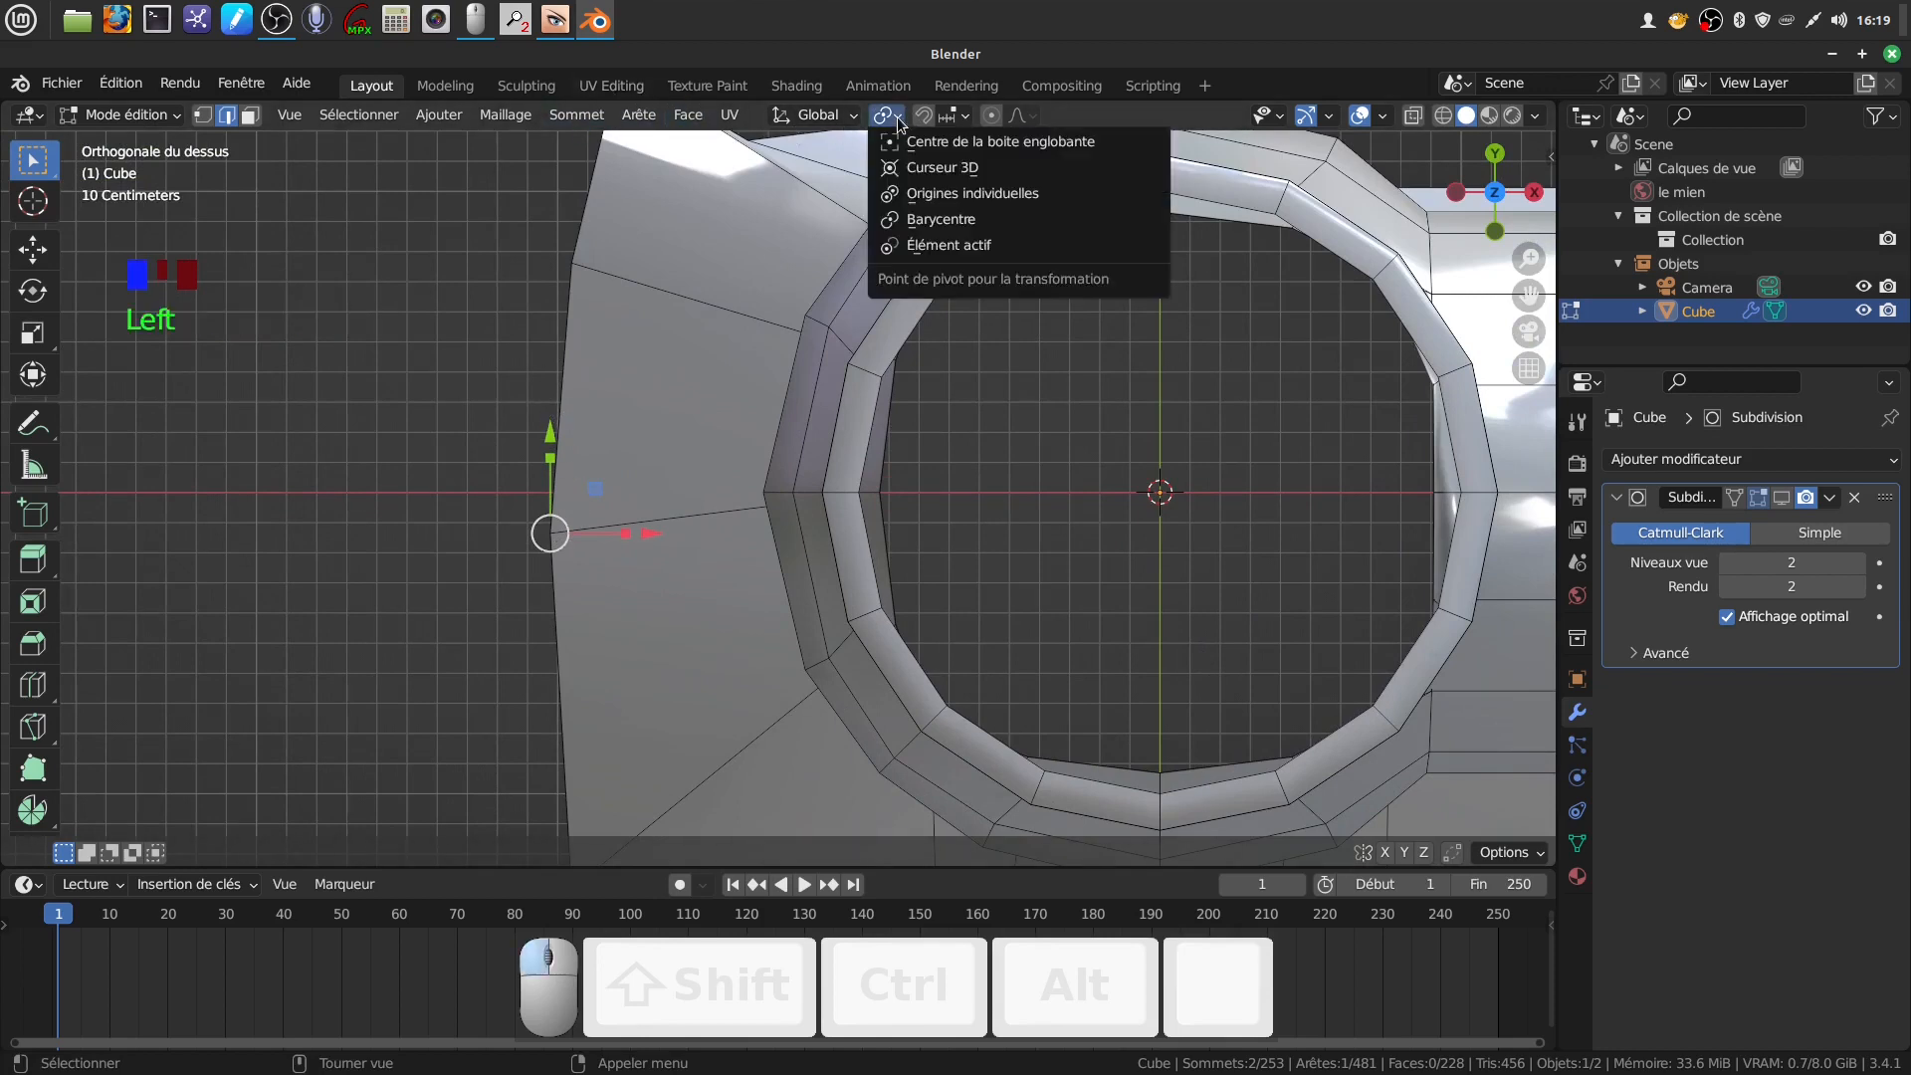
pyautogui.click(970, 116)
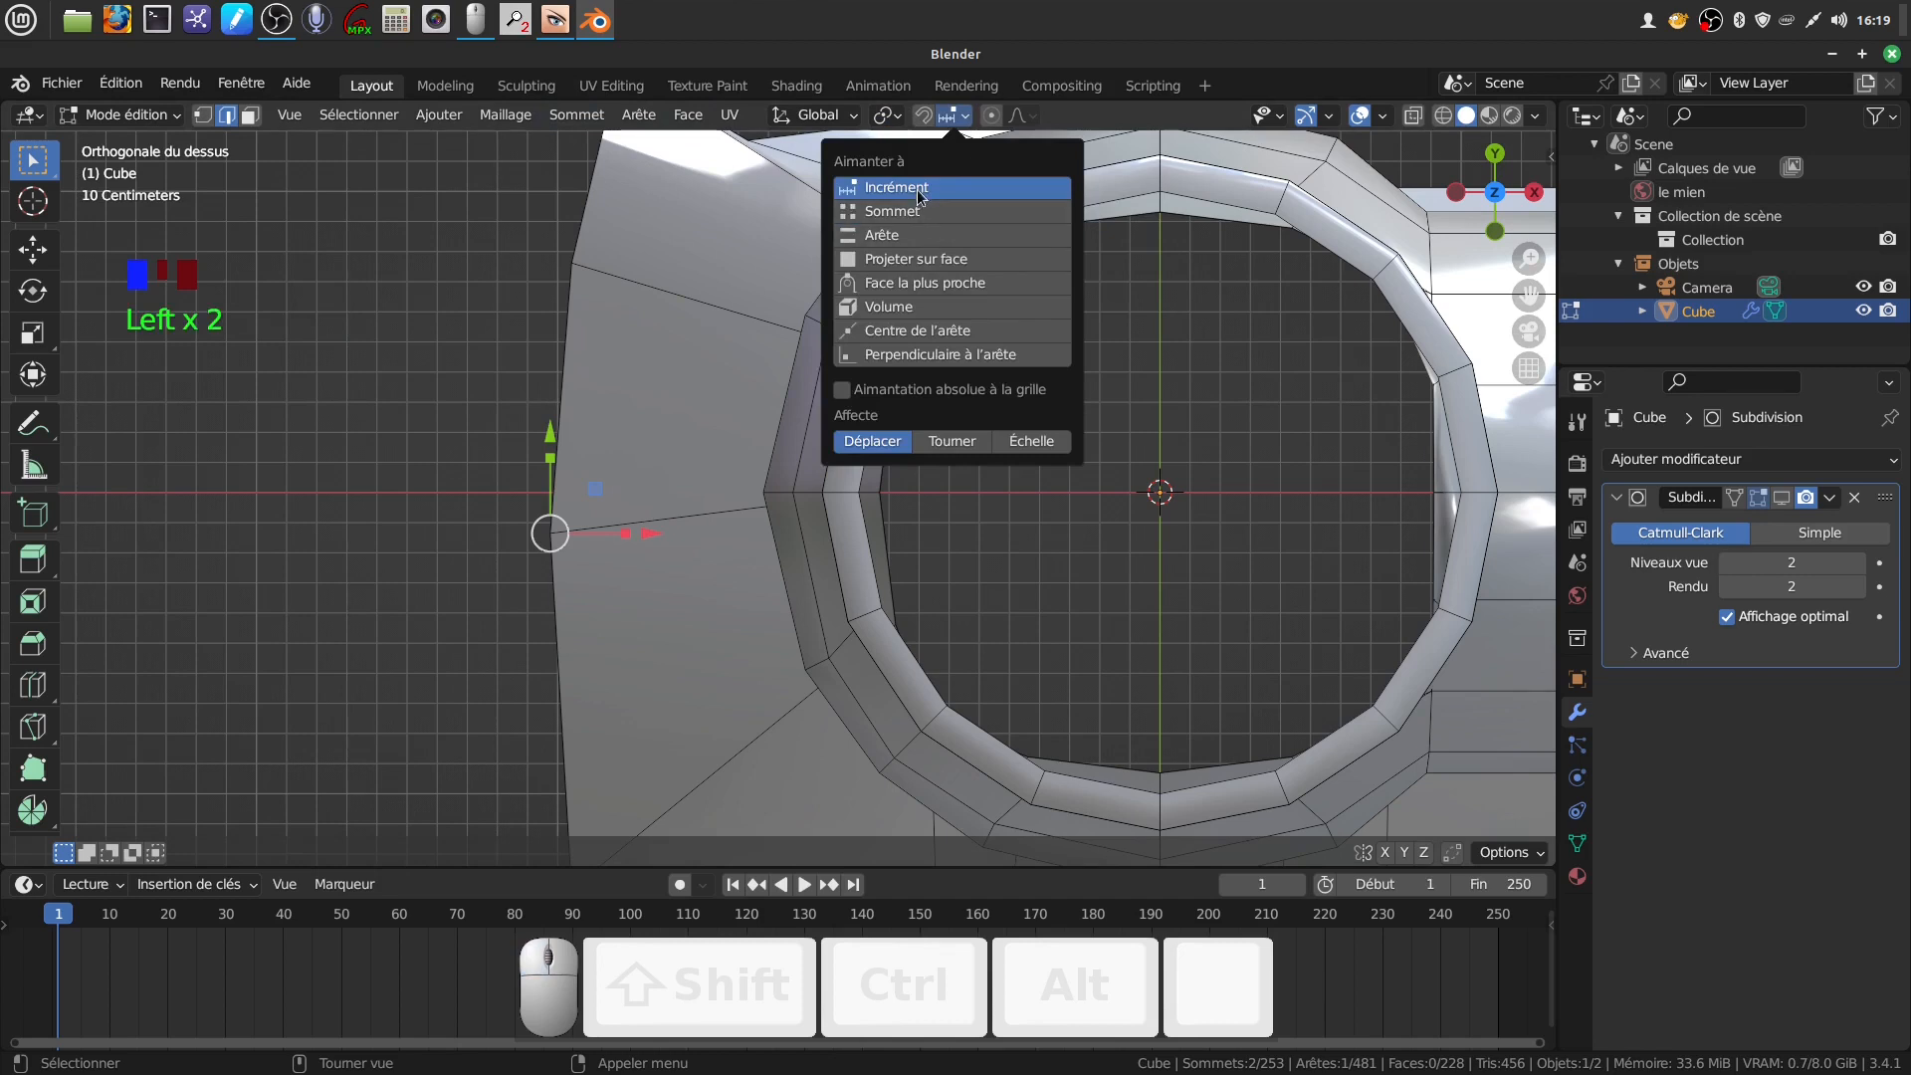
pyautogui.click(842, 390)
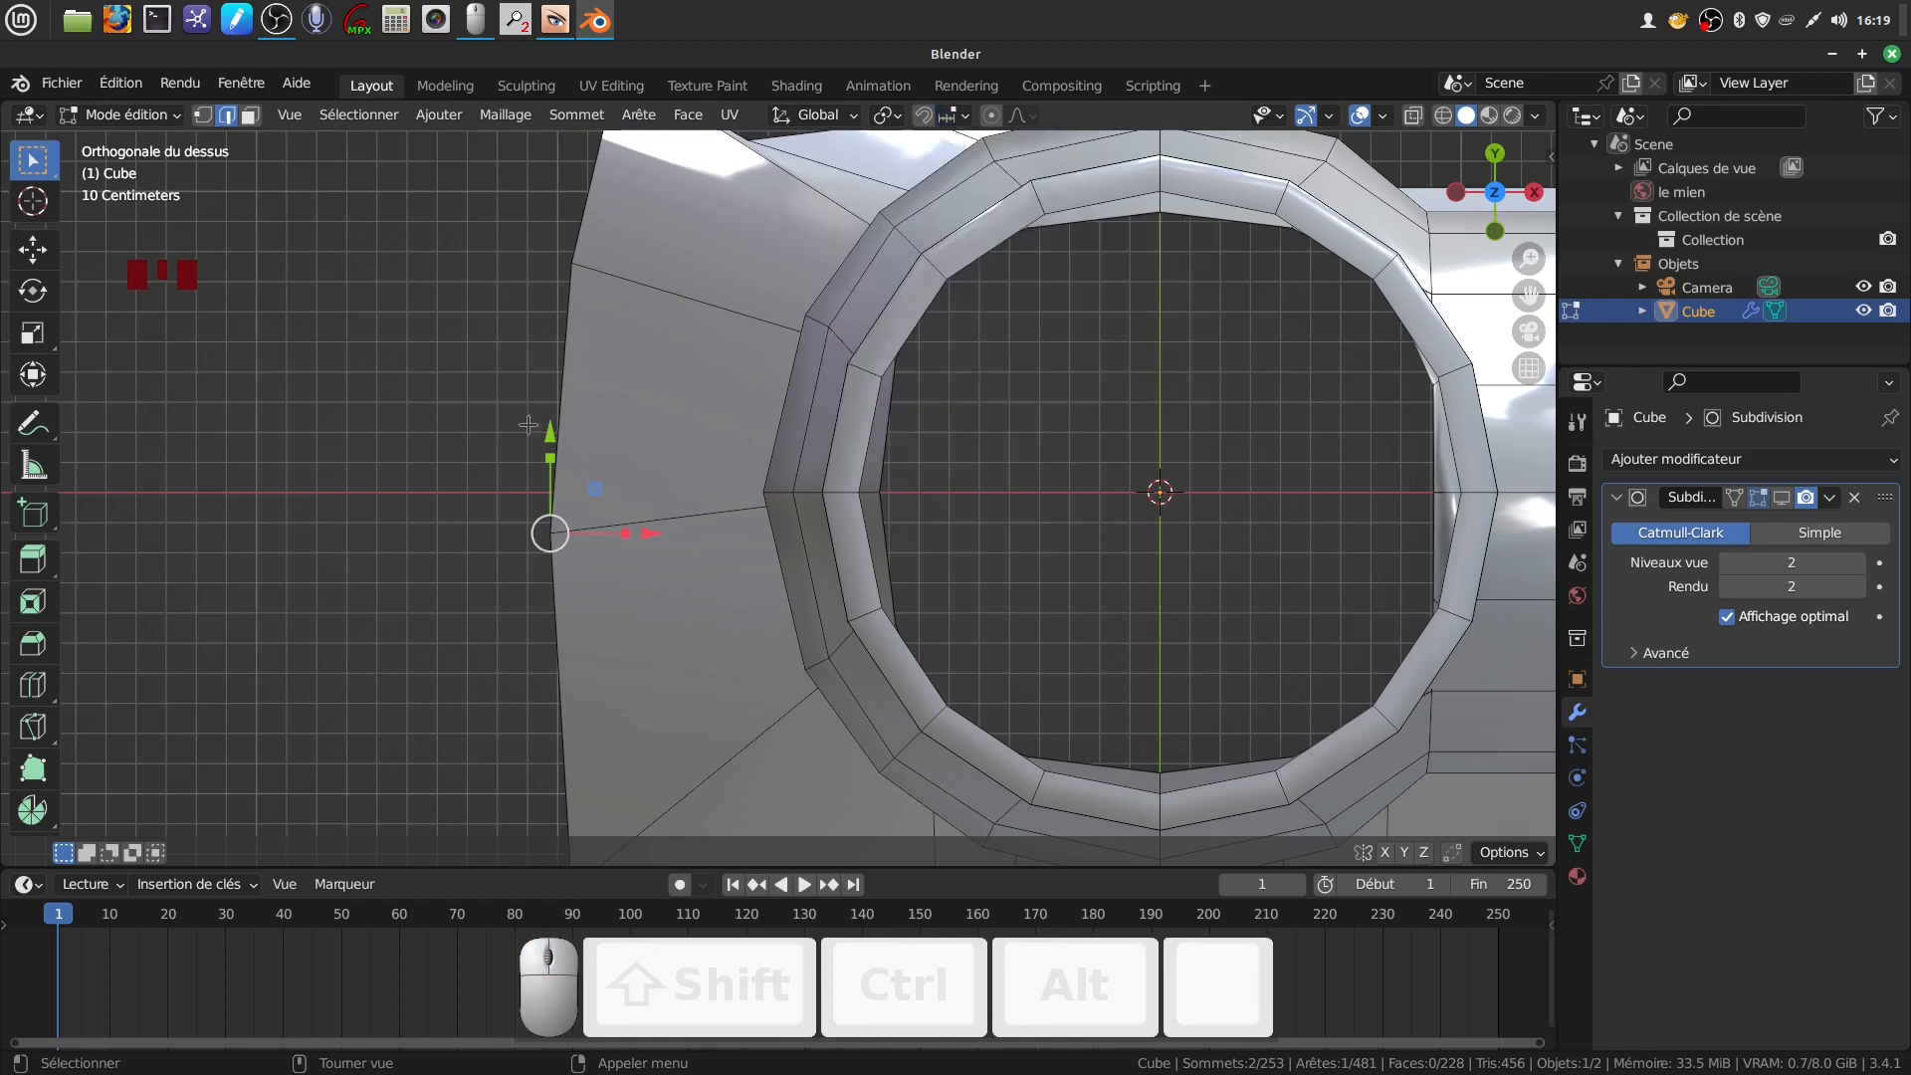
pyautogui.moveTo(549, 432); pyautogui.dragTo(551, 435)
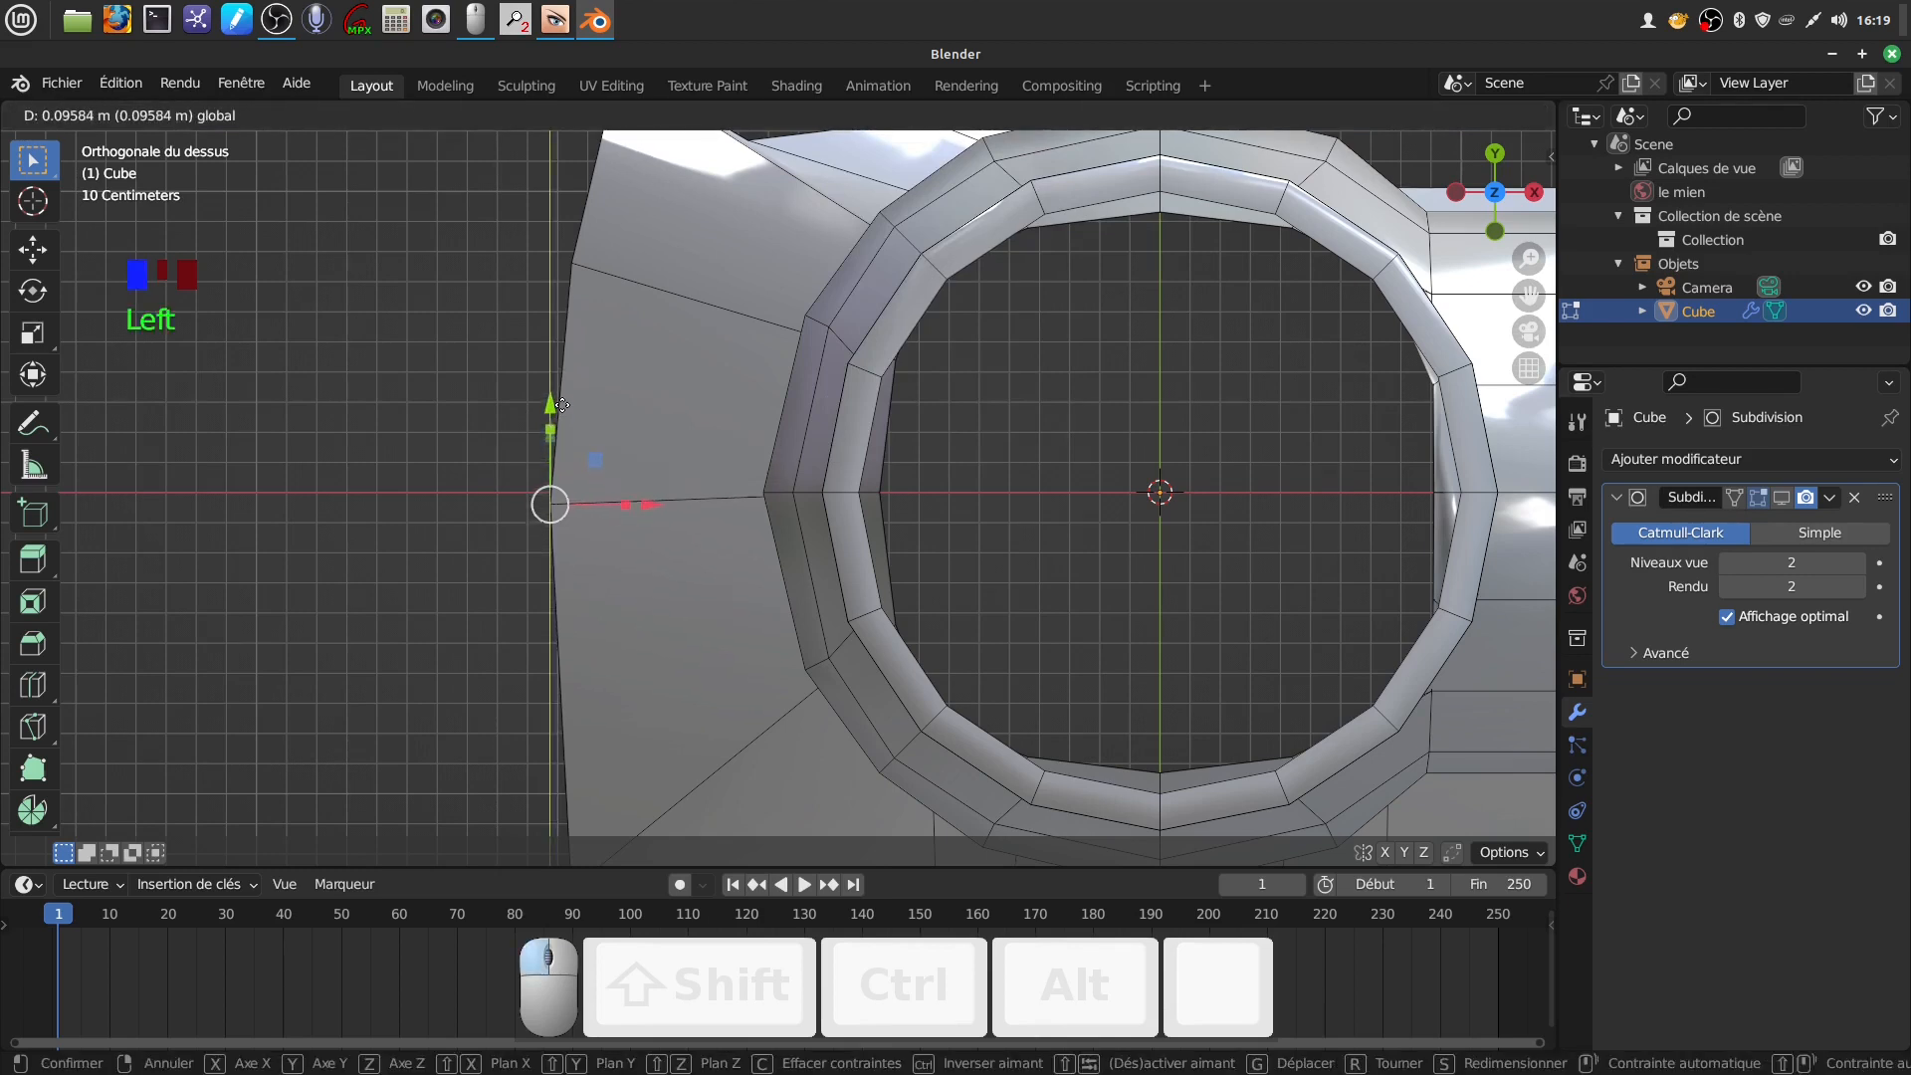
pyautogui.keyDown('ctrl'); pyautogui.click(553, 489); pyautogui.keyUp('ctrl')
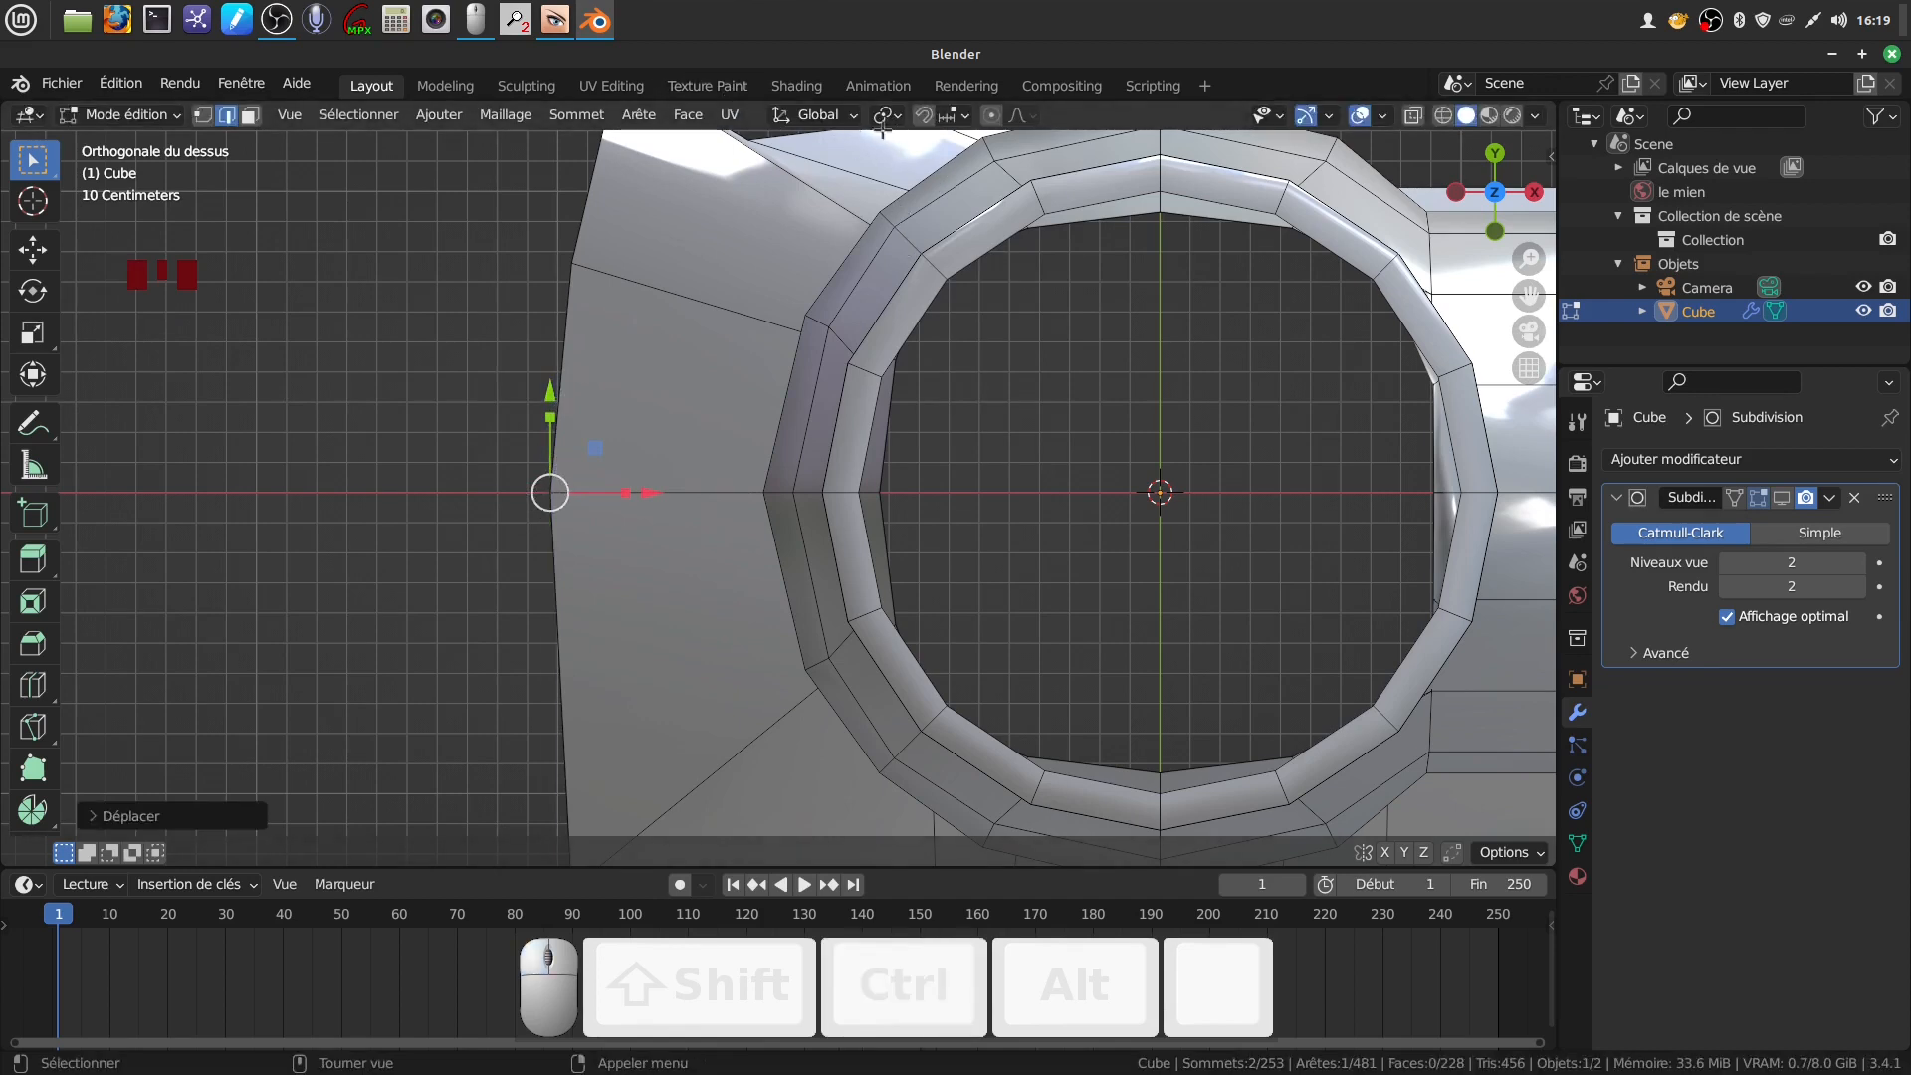
# Select the whole pot mesh and symmetrize it with the direction set from -Y to +Y
pyautogui.moveTo(731, 224); pyautogui.dragTo(799, 474, button='middle')
pyautogui.scroll(-3, 921, 450)
pyautogui.scroll(3, 911, 423)
pyautogui.scroll(-4, 821, 438)
pyautogui.scroll(3, 800, 474)
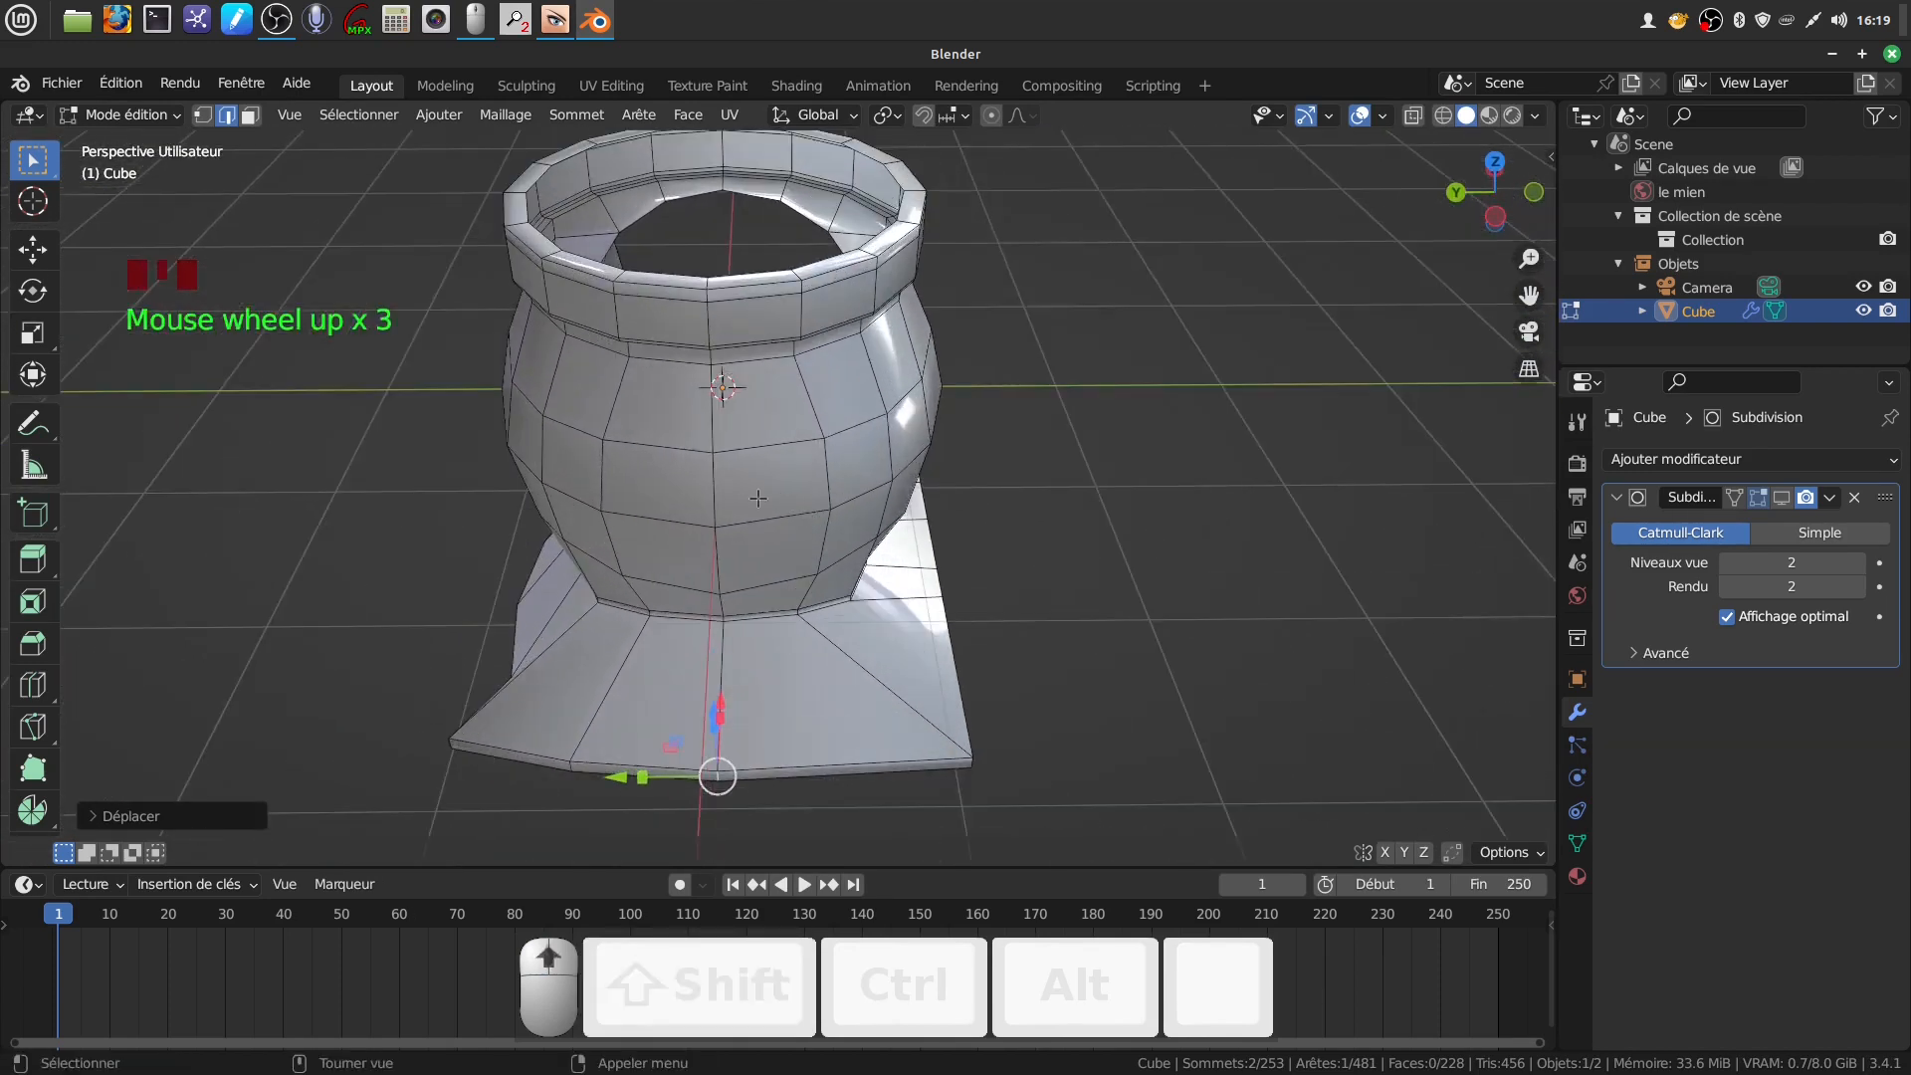
pyautogui.press('a')
pyautogui.press('a')
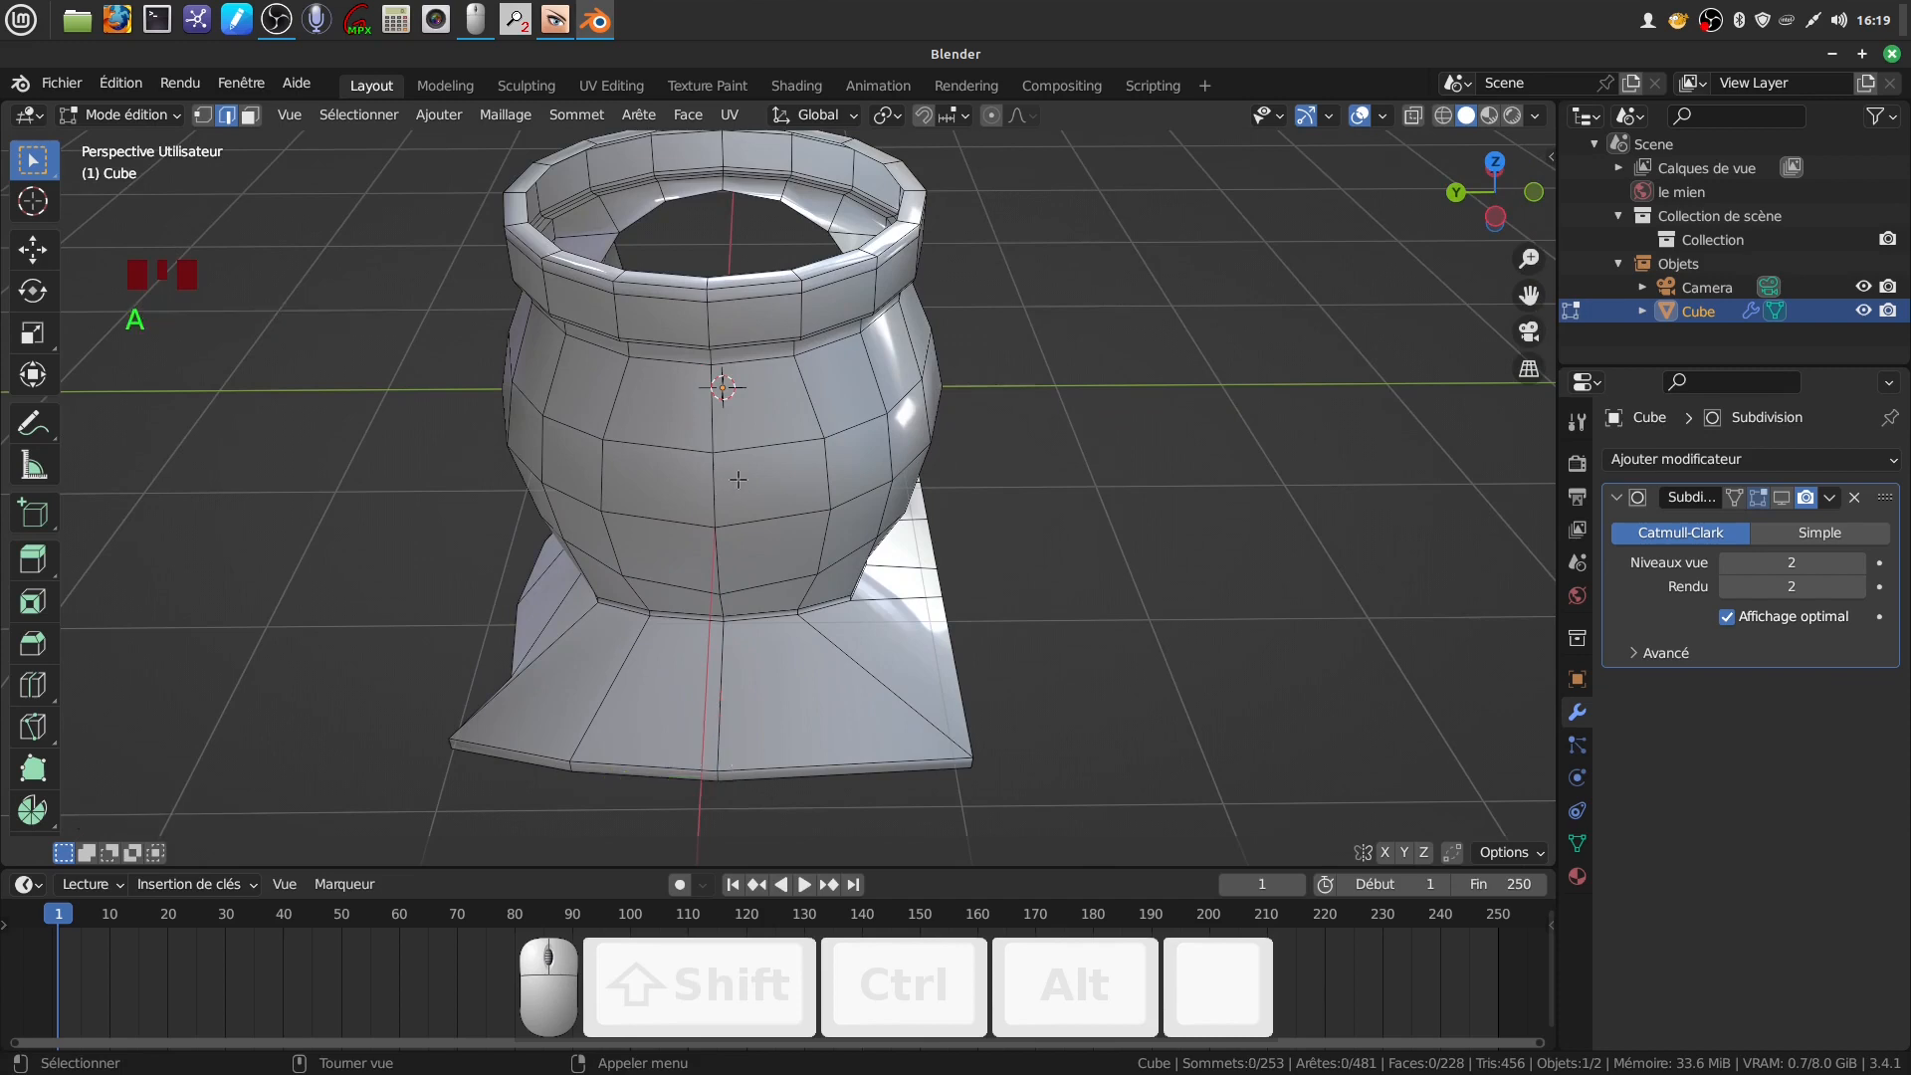
pyautogui.moveTo(775, 505); pyautogui.dragTo(1038, 422, button='middle')
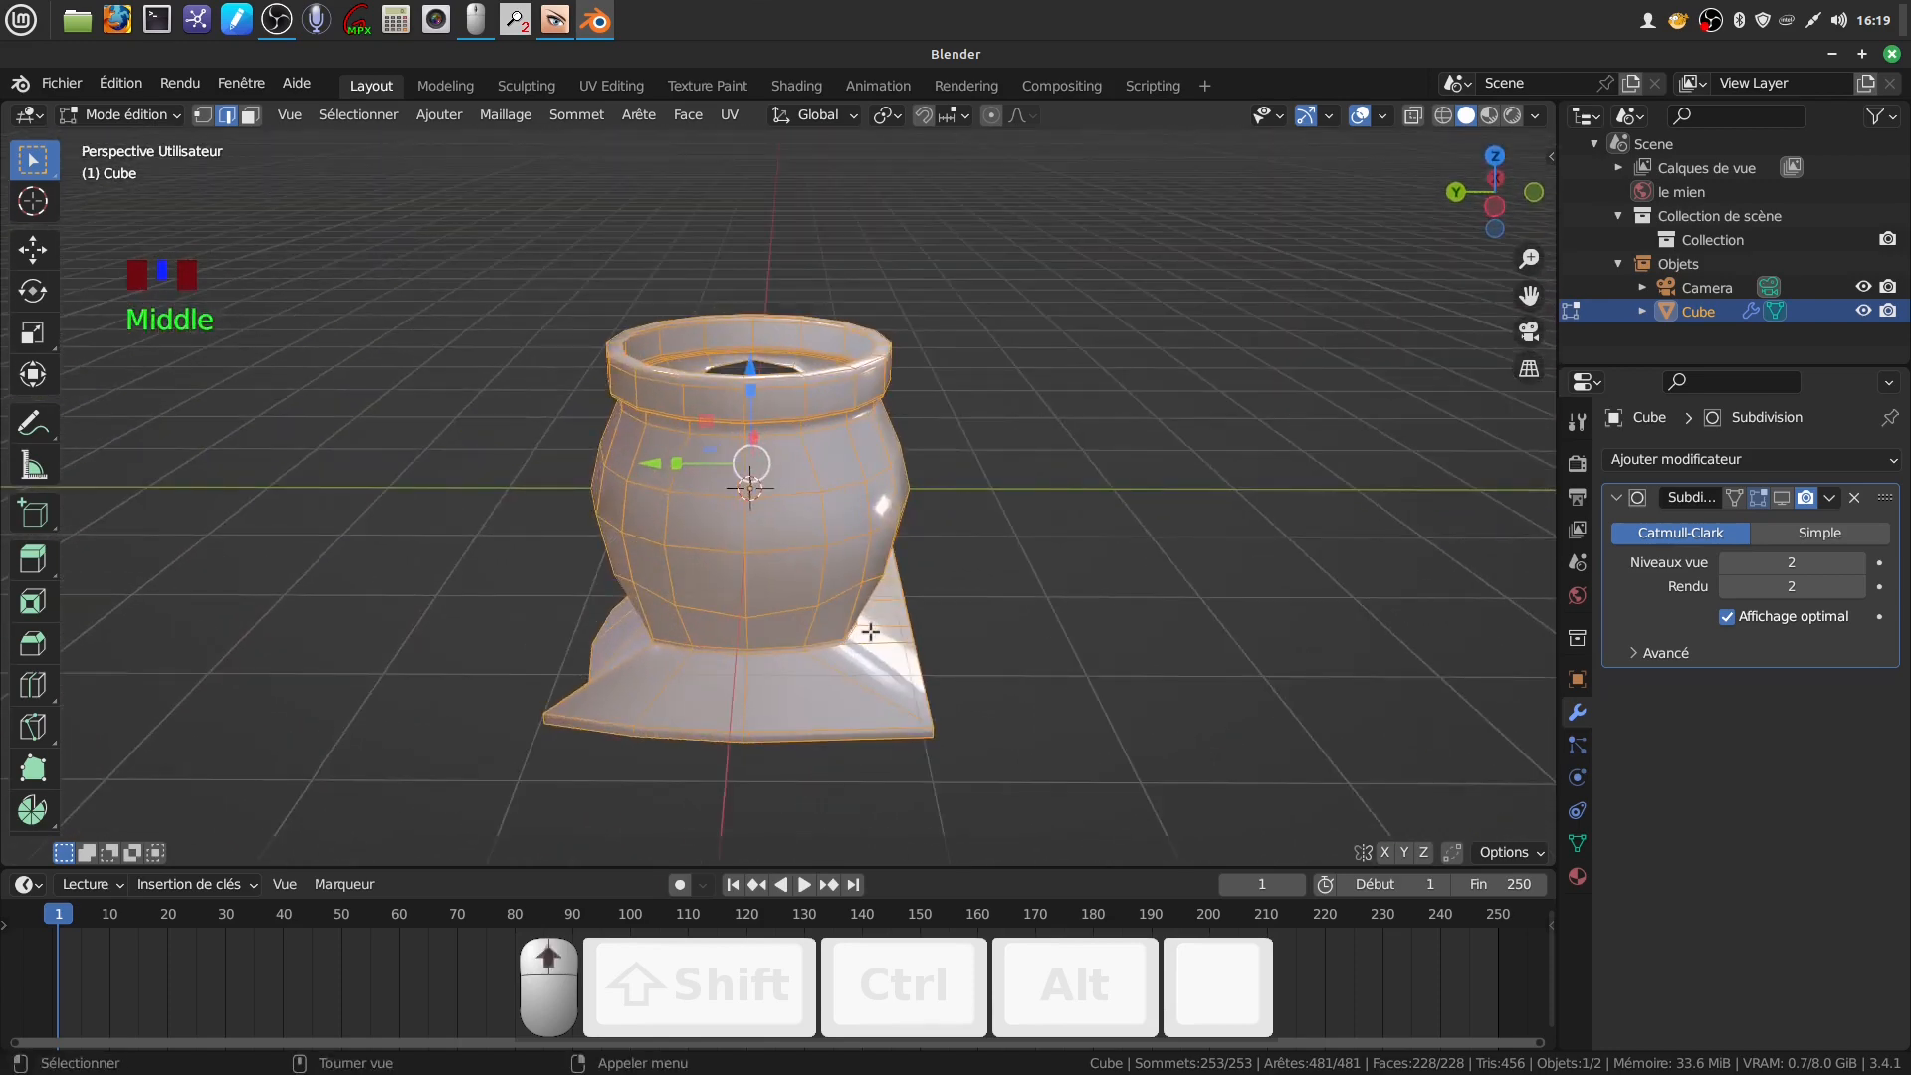
pyautogui.scroll(2, 870, 631)
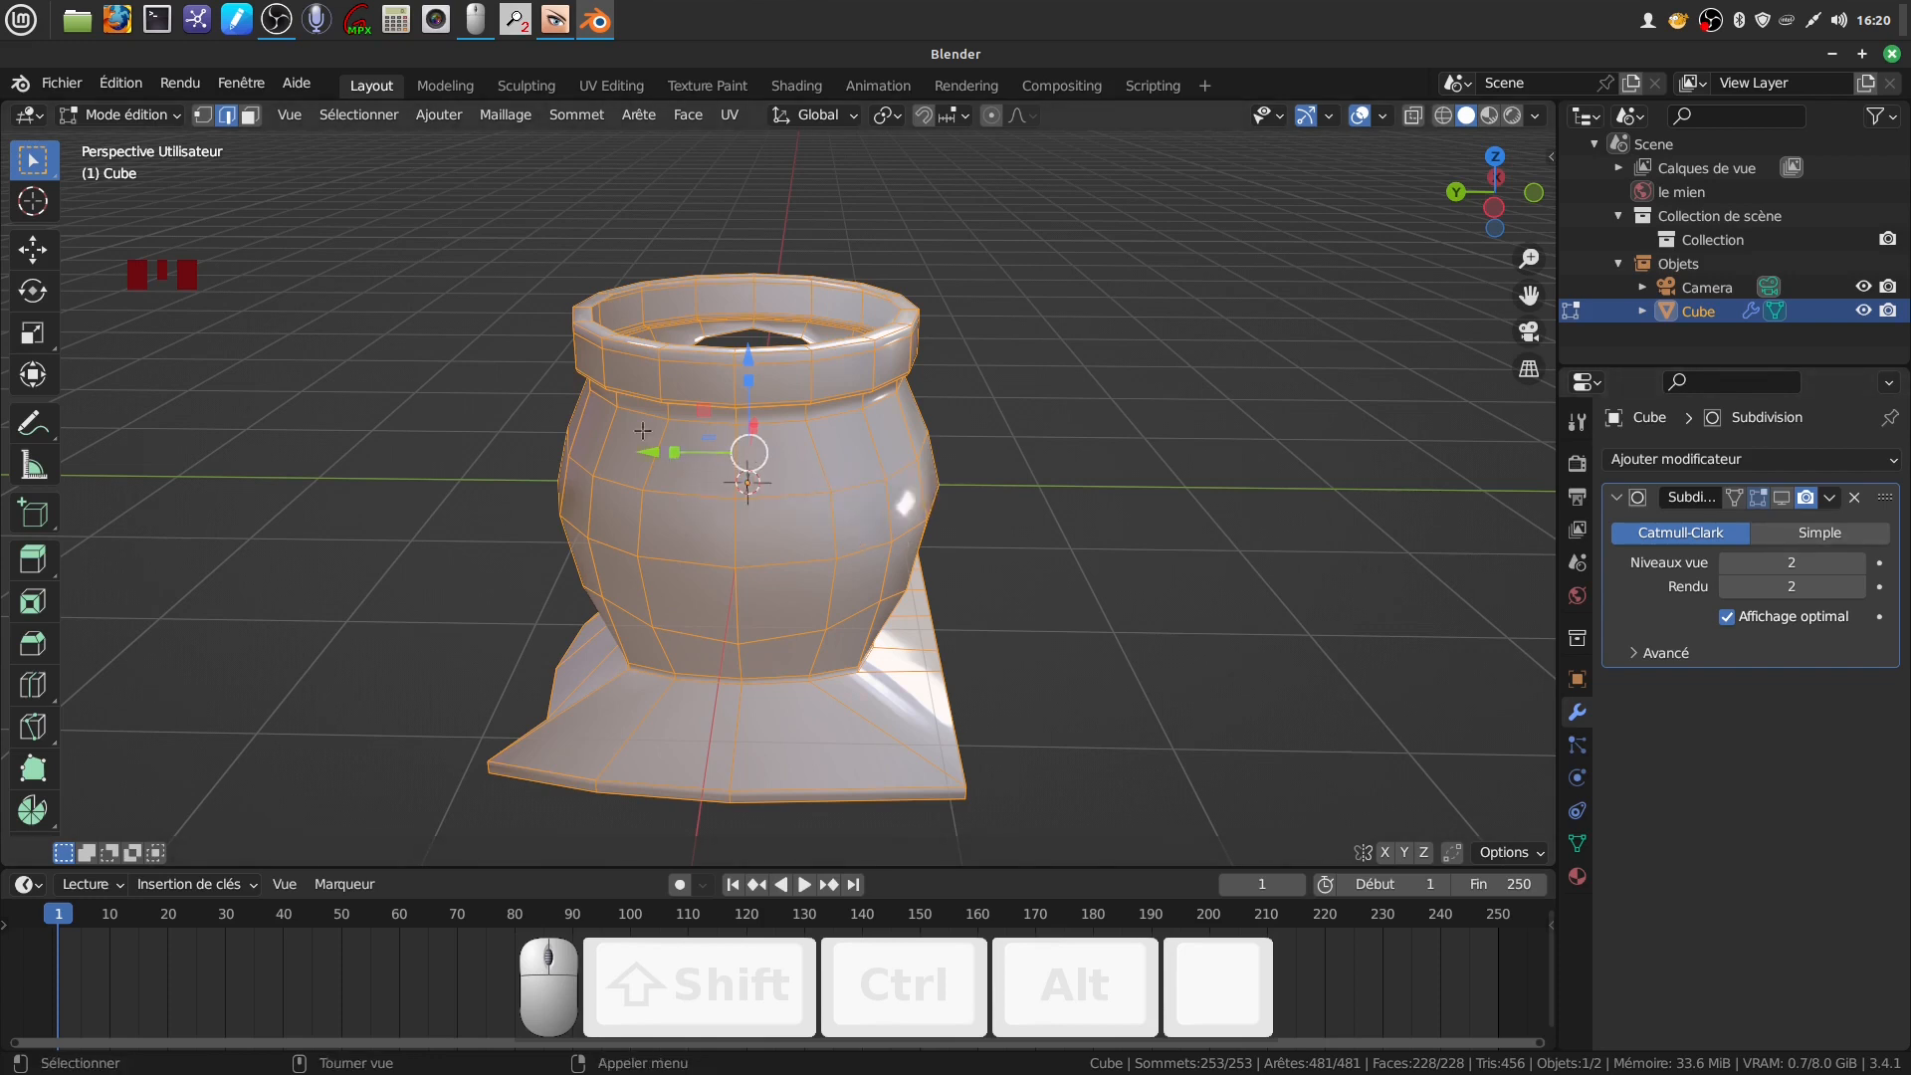
pyautogui.click(510, 119)
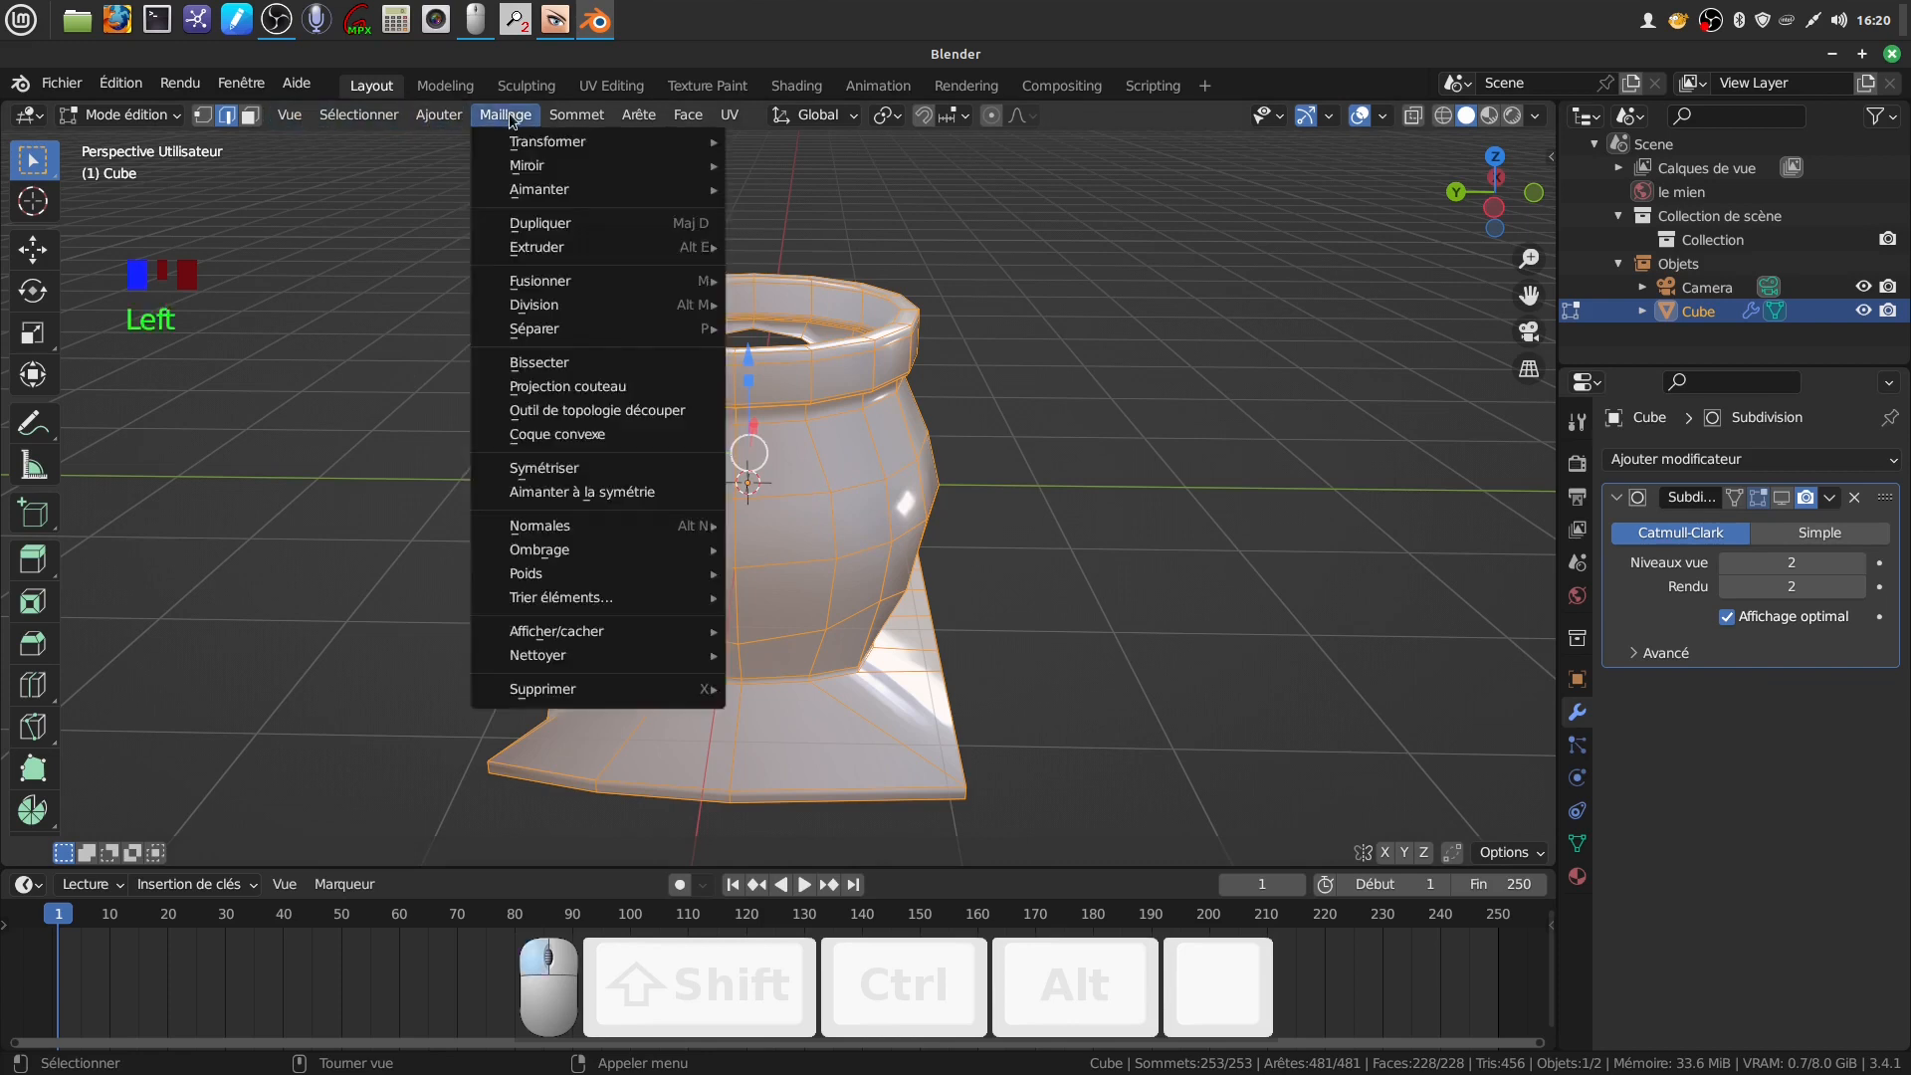
pyautogui.click(569, 470)
pyautogui.click(100, 816)
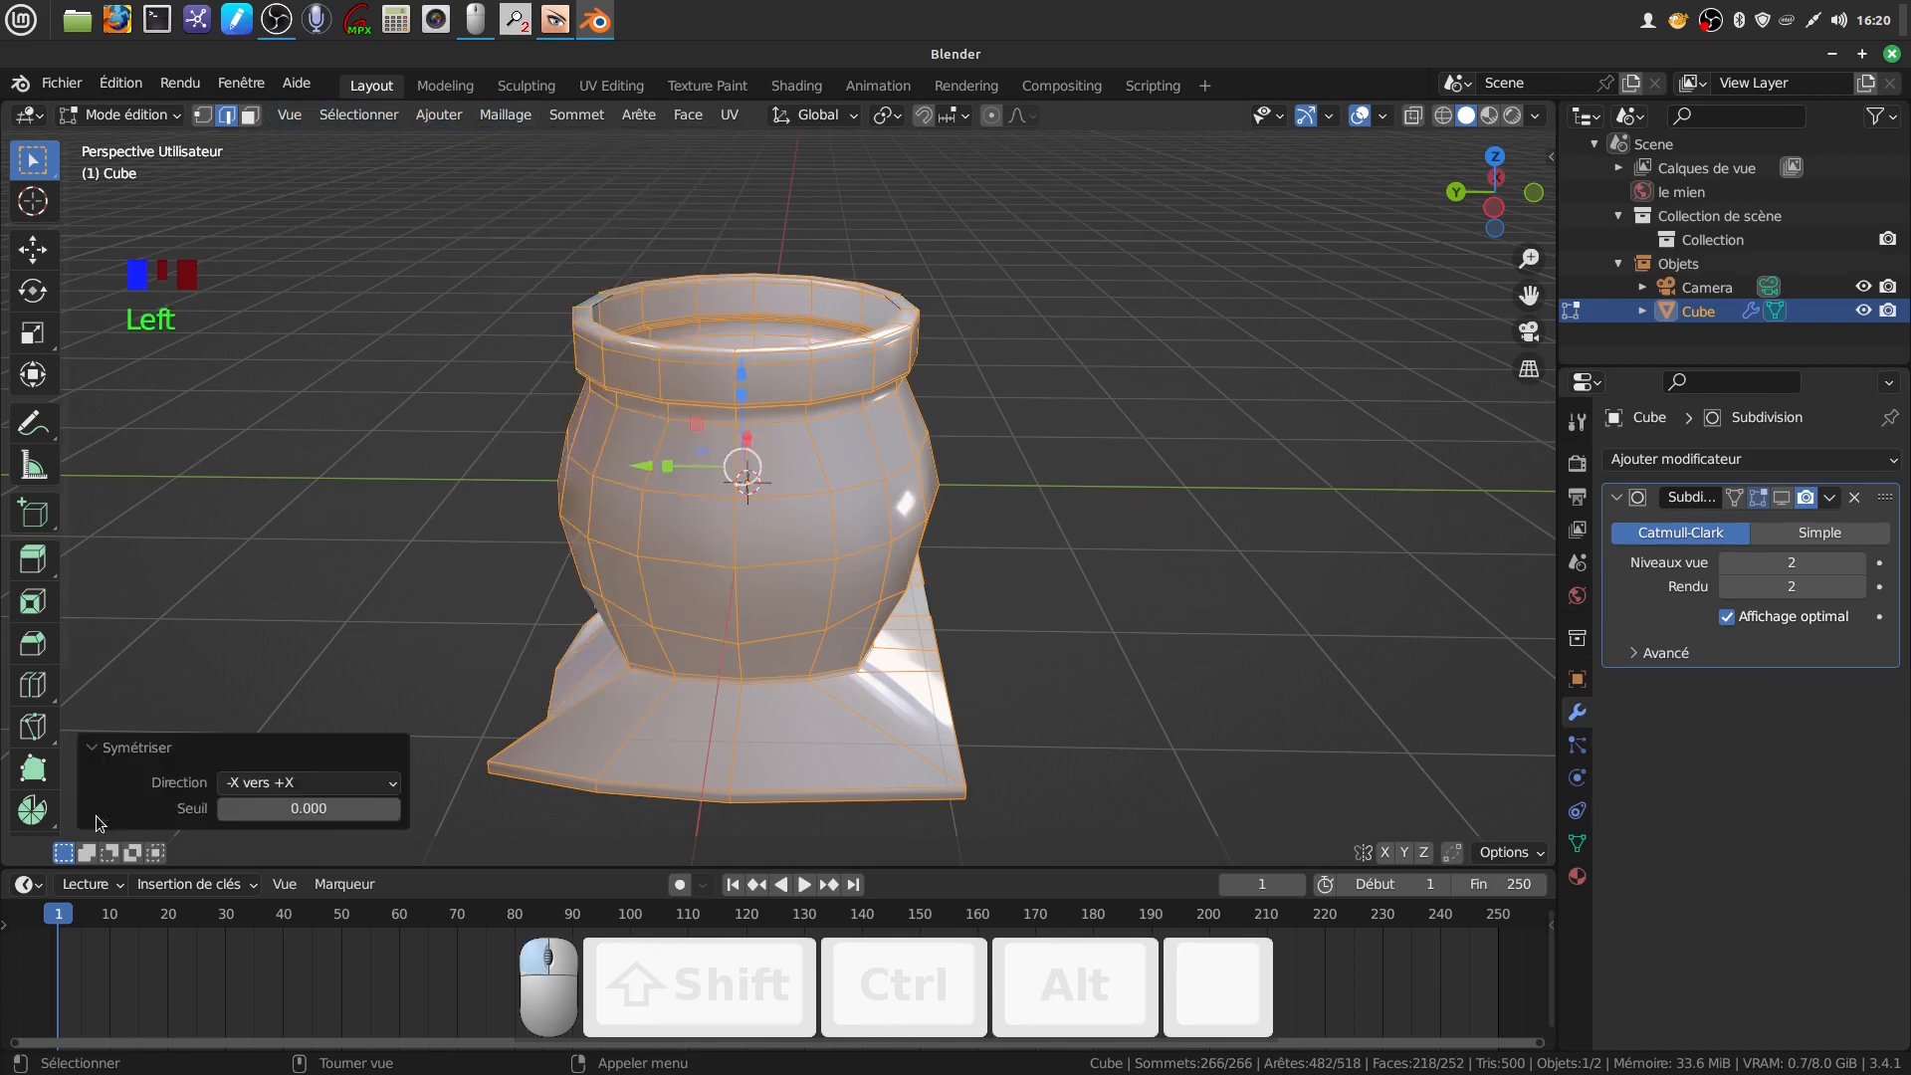
pyautogui.click(376, 785)
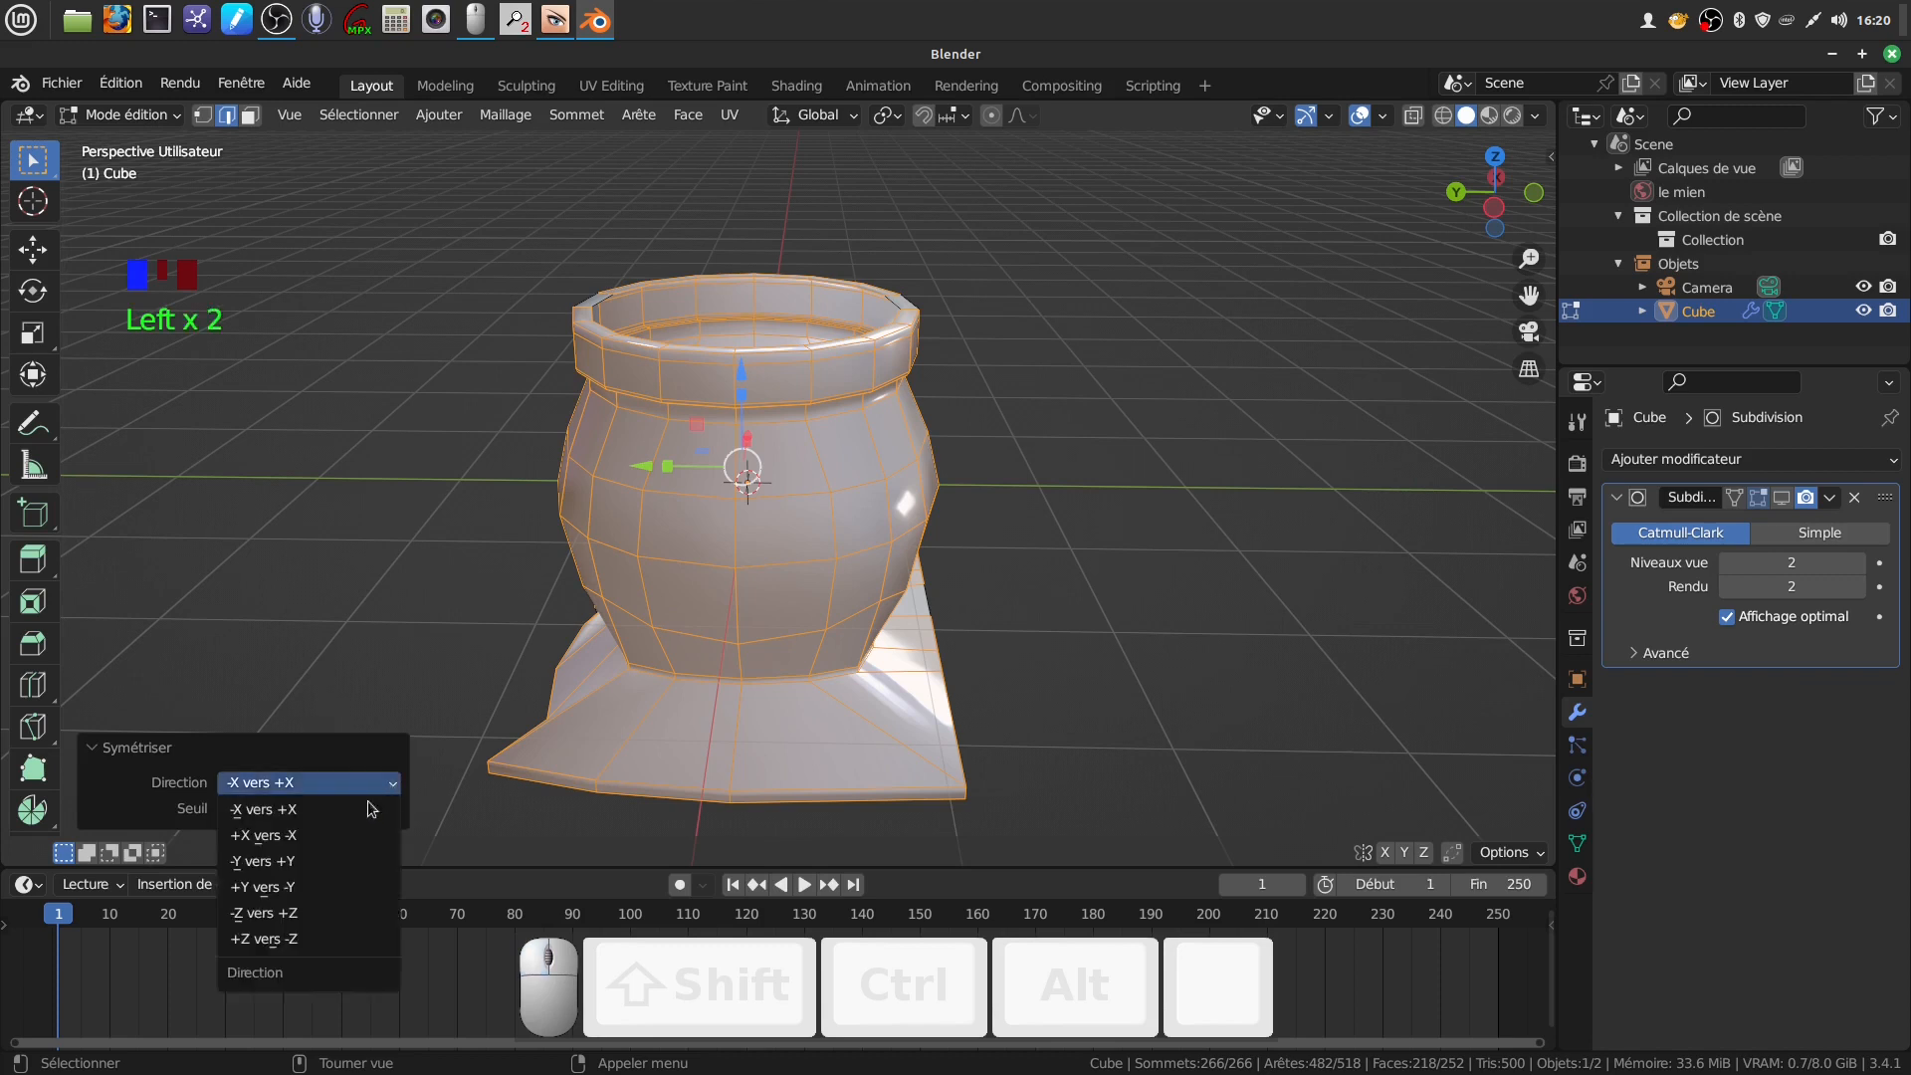
pyautogui.click(324, 858)
# Preview the symmetrized pot in object mode with the subdivision display switched on, and switch it off again
pyautogui.moveTo(764, 588)
pyautogui.mouseDown(button='middle')
pyautogui.moveTo(834, 563)
pyautogui.moveTo(787, 672)
pyautogui.moveTo(750, 576)
pyautogui.moveTo(826, 502)
pyautogui.moveTo(784, 574)
pyautogui.mouseUp(button='middle')
pyautogui.press('Tab')
pyautogui.scroll(1, 766, 573)
pyautogui.scroll(-2, 785, 575)
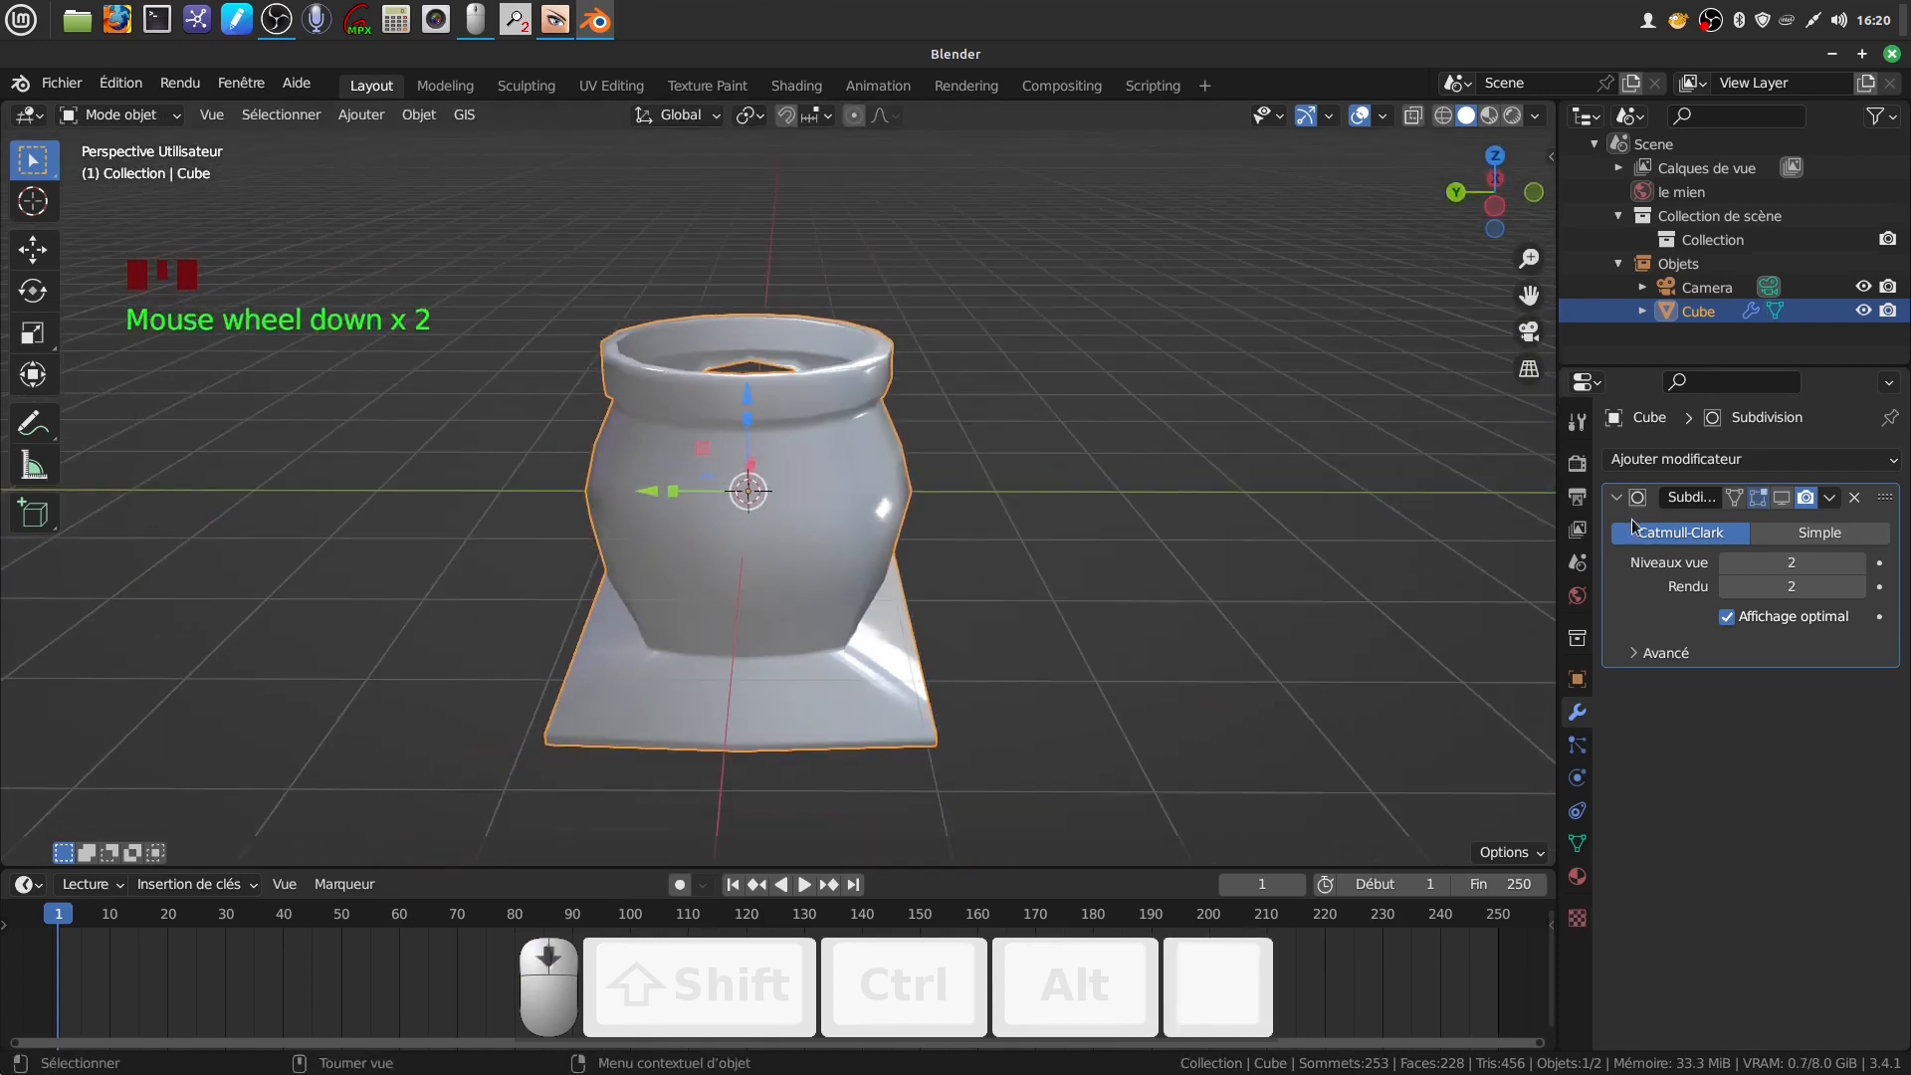
pyautogui.click(1782, 498)
pyautogui.moveTo(1047, 663); pyautogui.dragTo(951, 677, button='middle')
pyautogui.scroll(-2, 888, 428)
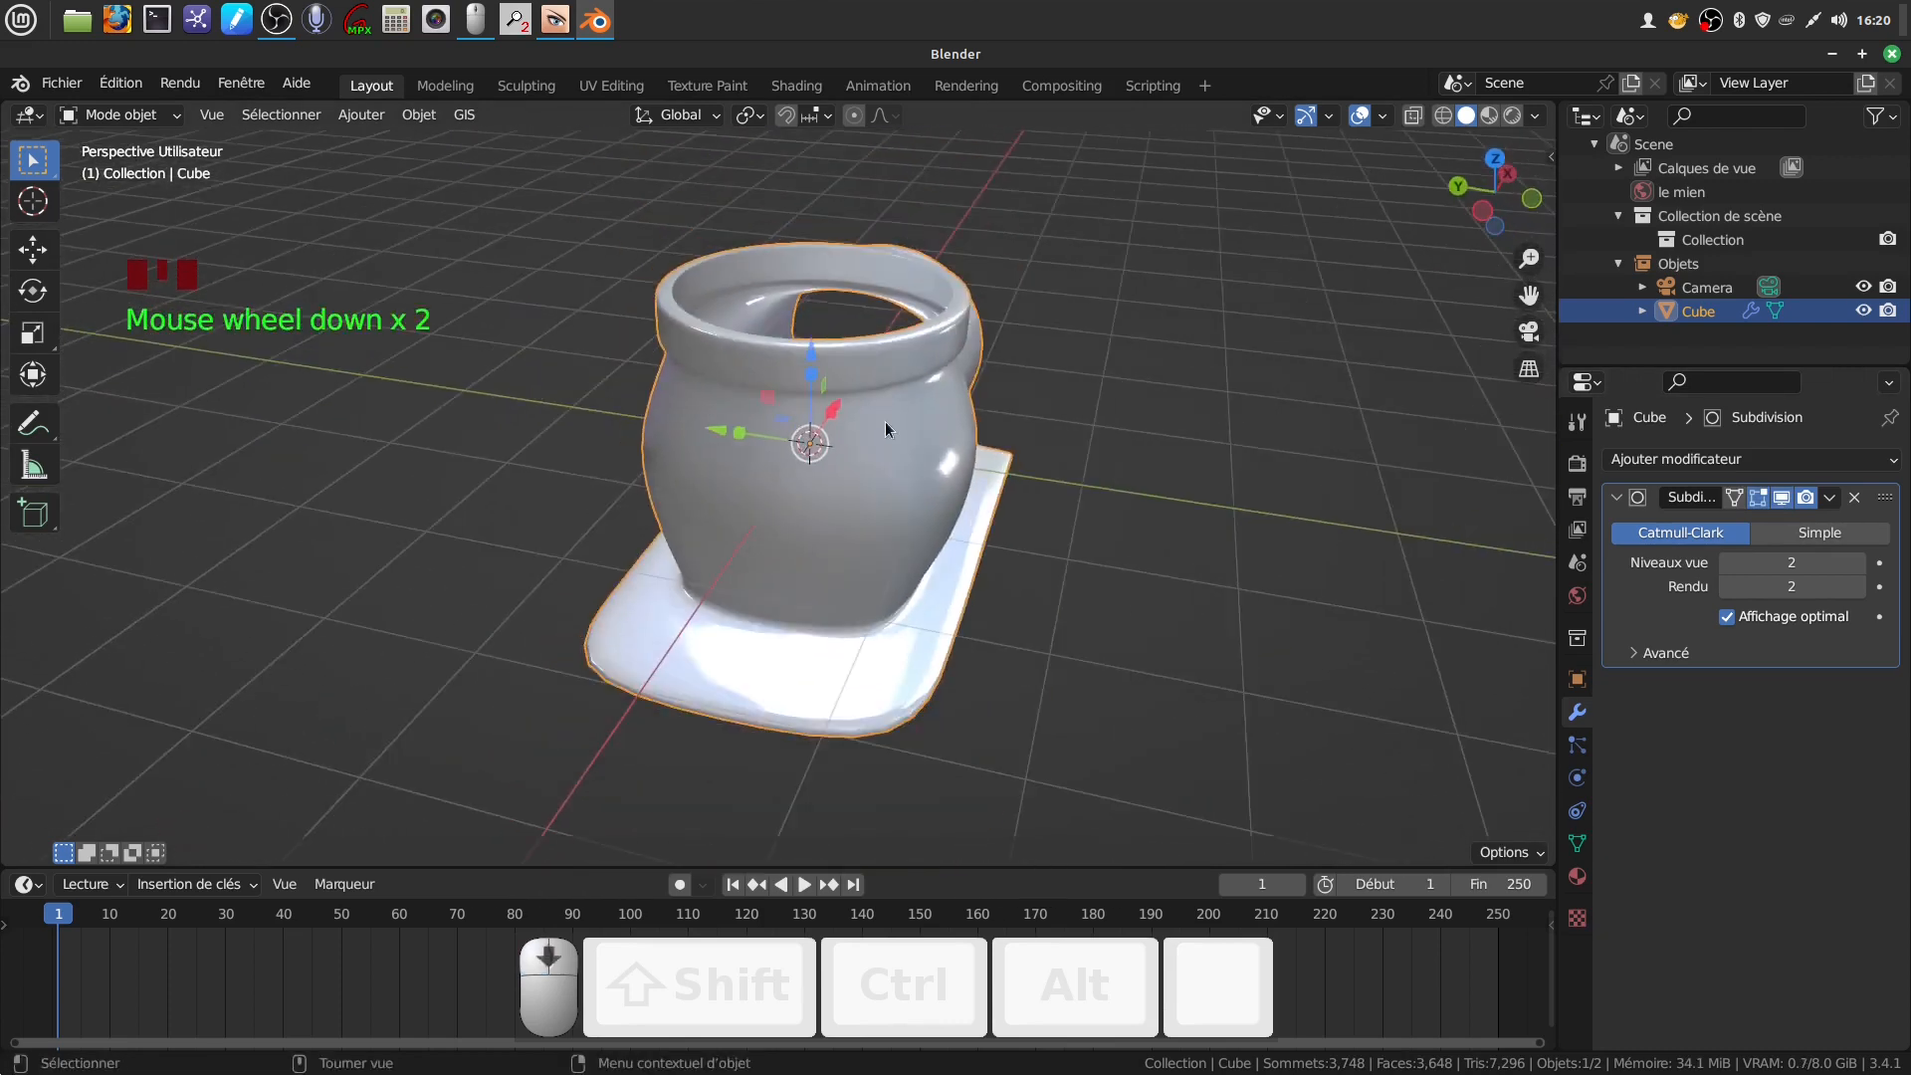
pyautogui.press('KP_Delete')
pyautogui.moveTo(816, 528); pyautogui.dragTo(766, 645, button='middle')
pyautogui.moveTo(833, 492)
pyautogui.mouseDown(button='middle')
pyautogui.moveTo(582, 563)
pyautogui.moveTo(618, 358)
pyautogui.moveTo(669, 315)
pyautogui.moveTo(918, 301)
pyautogui.moveTo(822, 505)
pyautogui.mouseUp(button='middle')
pyautogui.click(1785, 499)
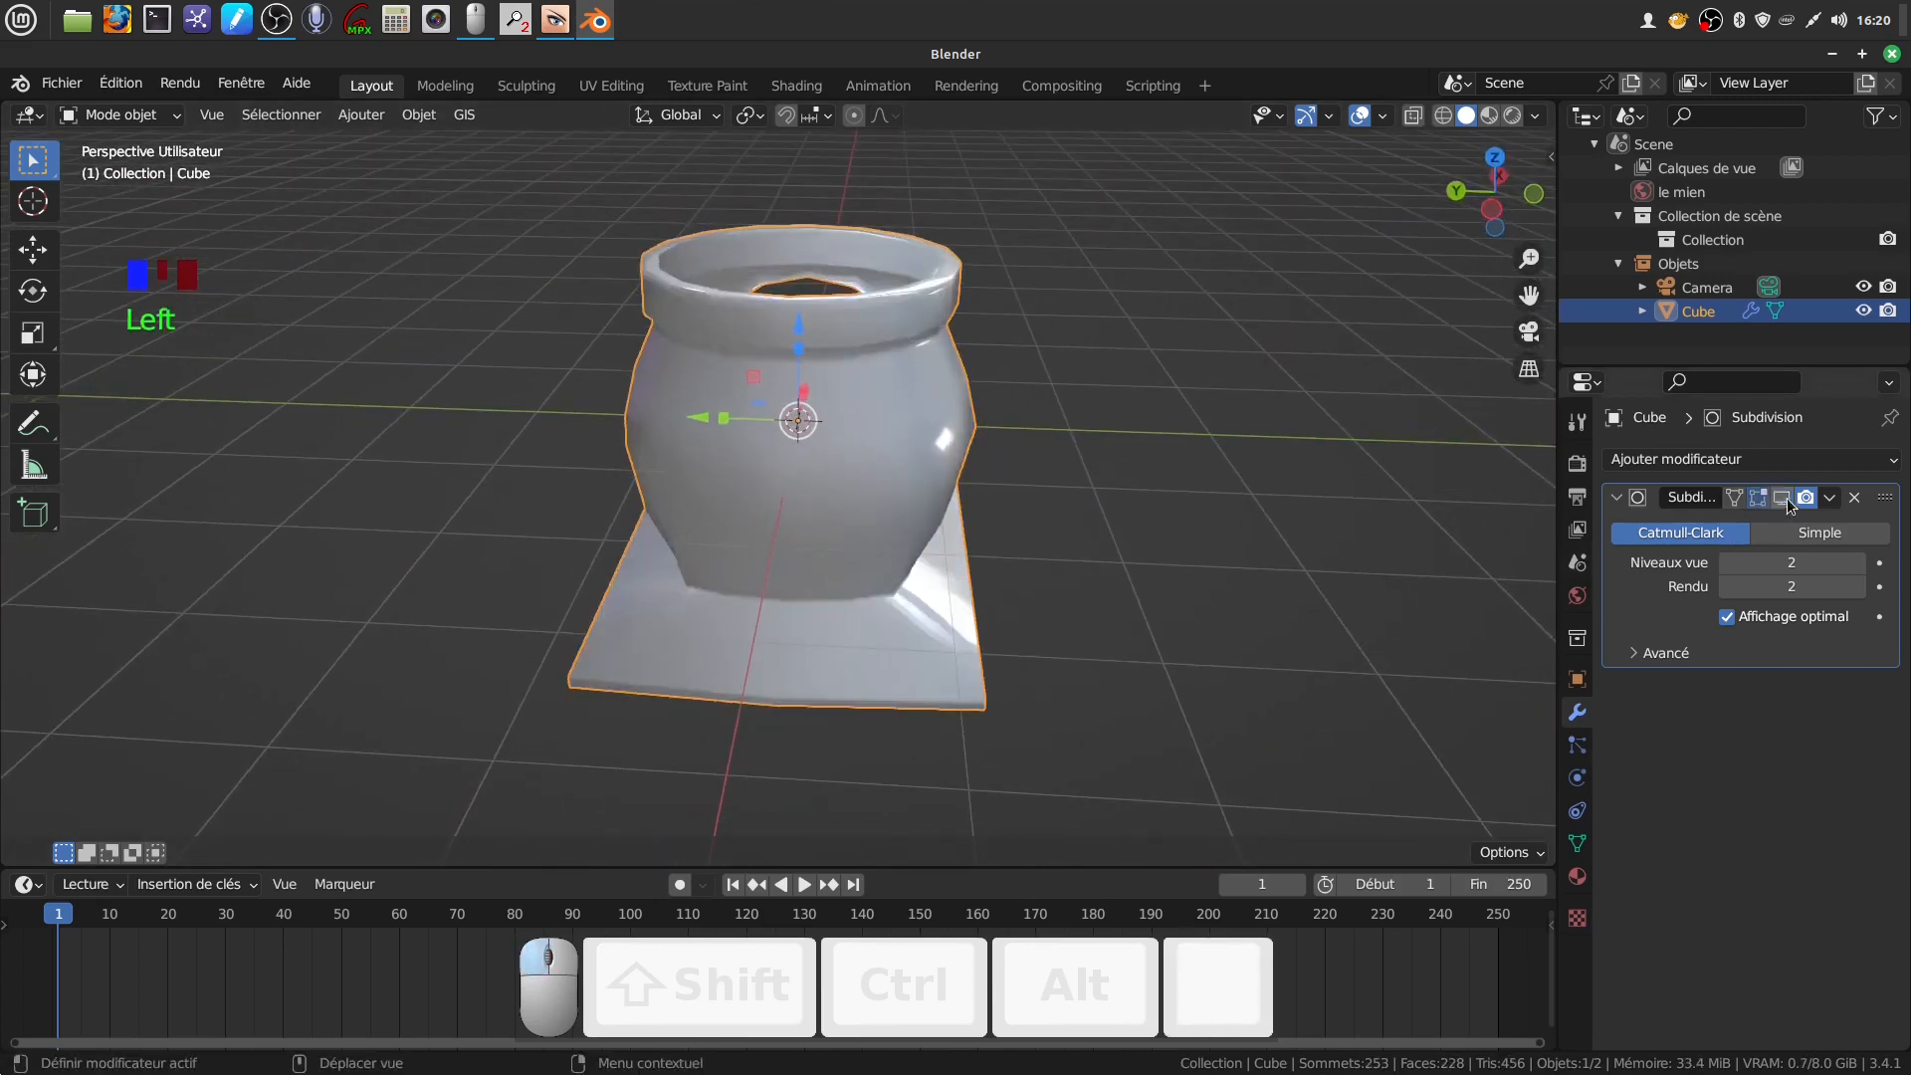
# Return to editing the mesh, switch to face selection and clear the current selection
pyautogui.moveTo(864, 682); pyautogui.dragTo(806, 618, button='middle')
pyautogui.press('Tab')
pyautogui.scroll(4, 802, 737)
pyautogui.moveTo(802, 737); pyautogui.dragTo(802, 686, button='middle')
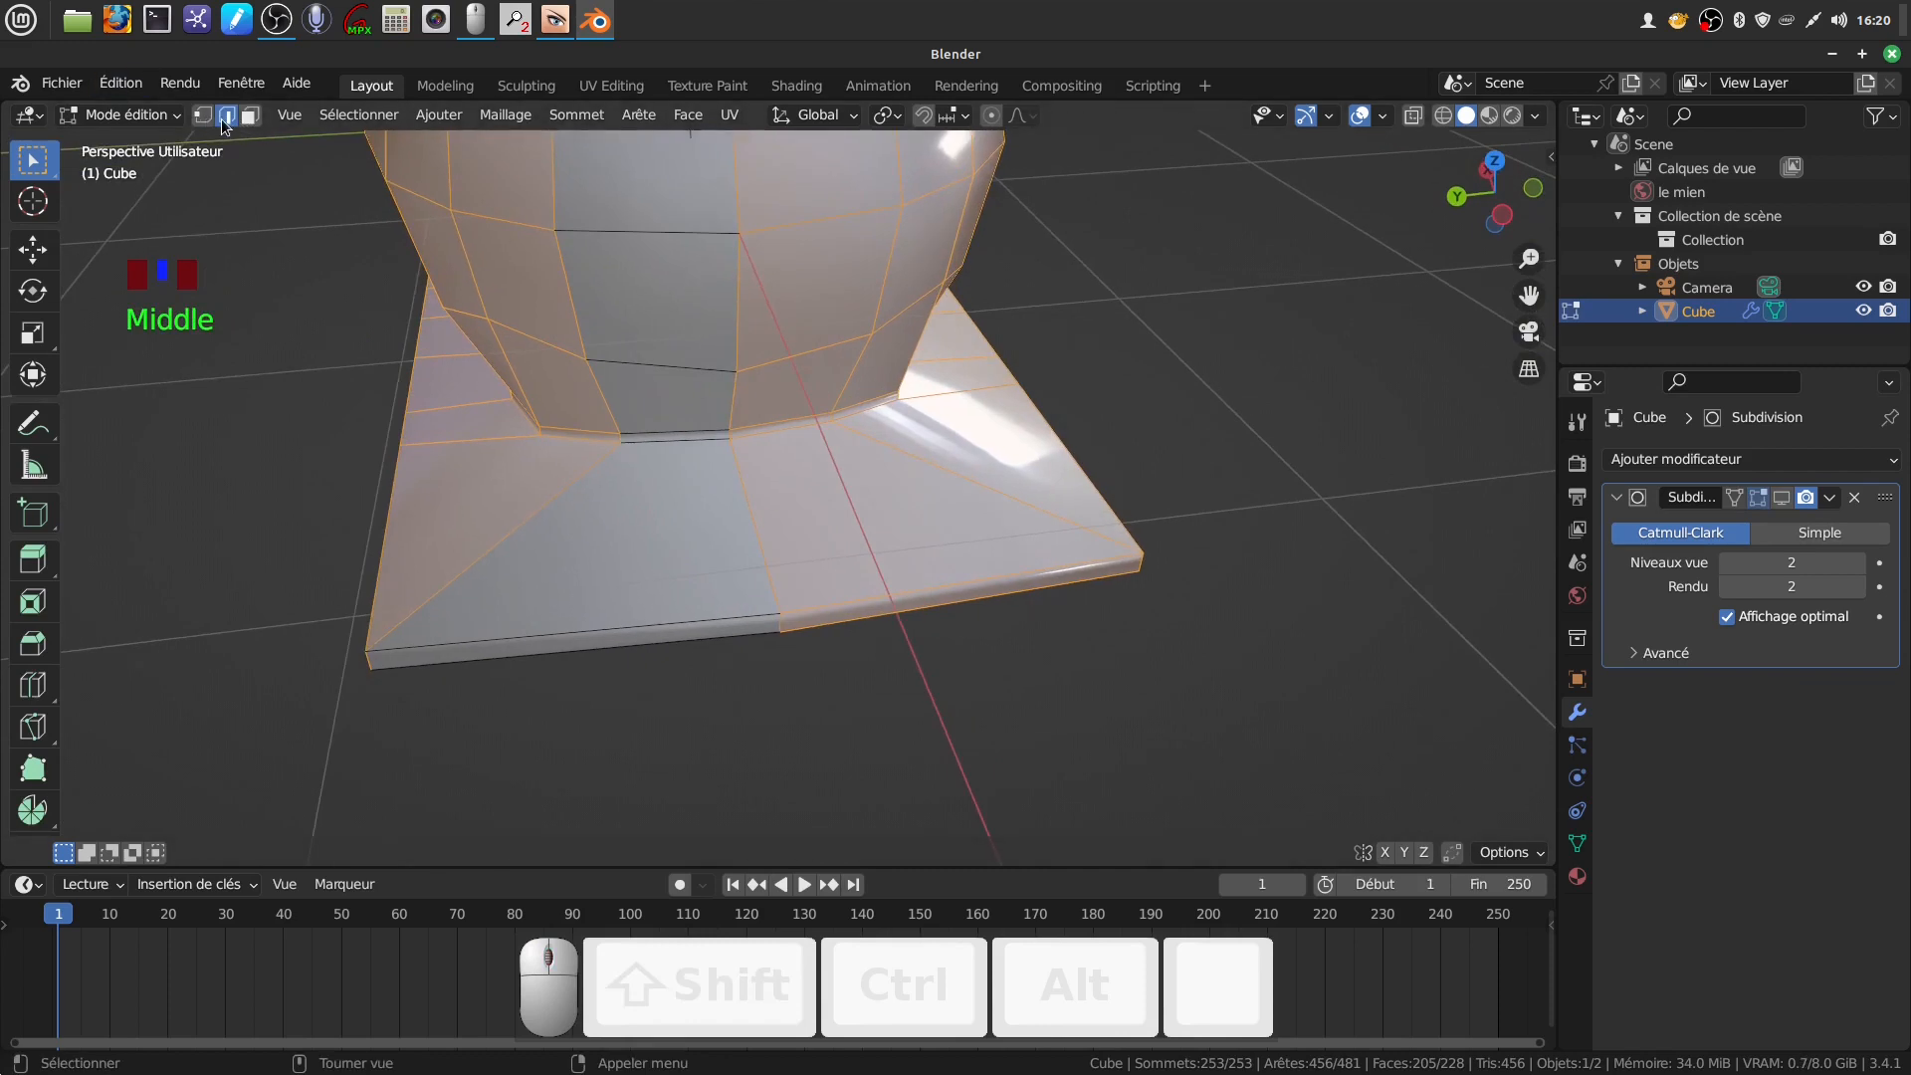
pyautogui.click(250, 115)
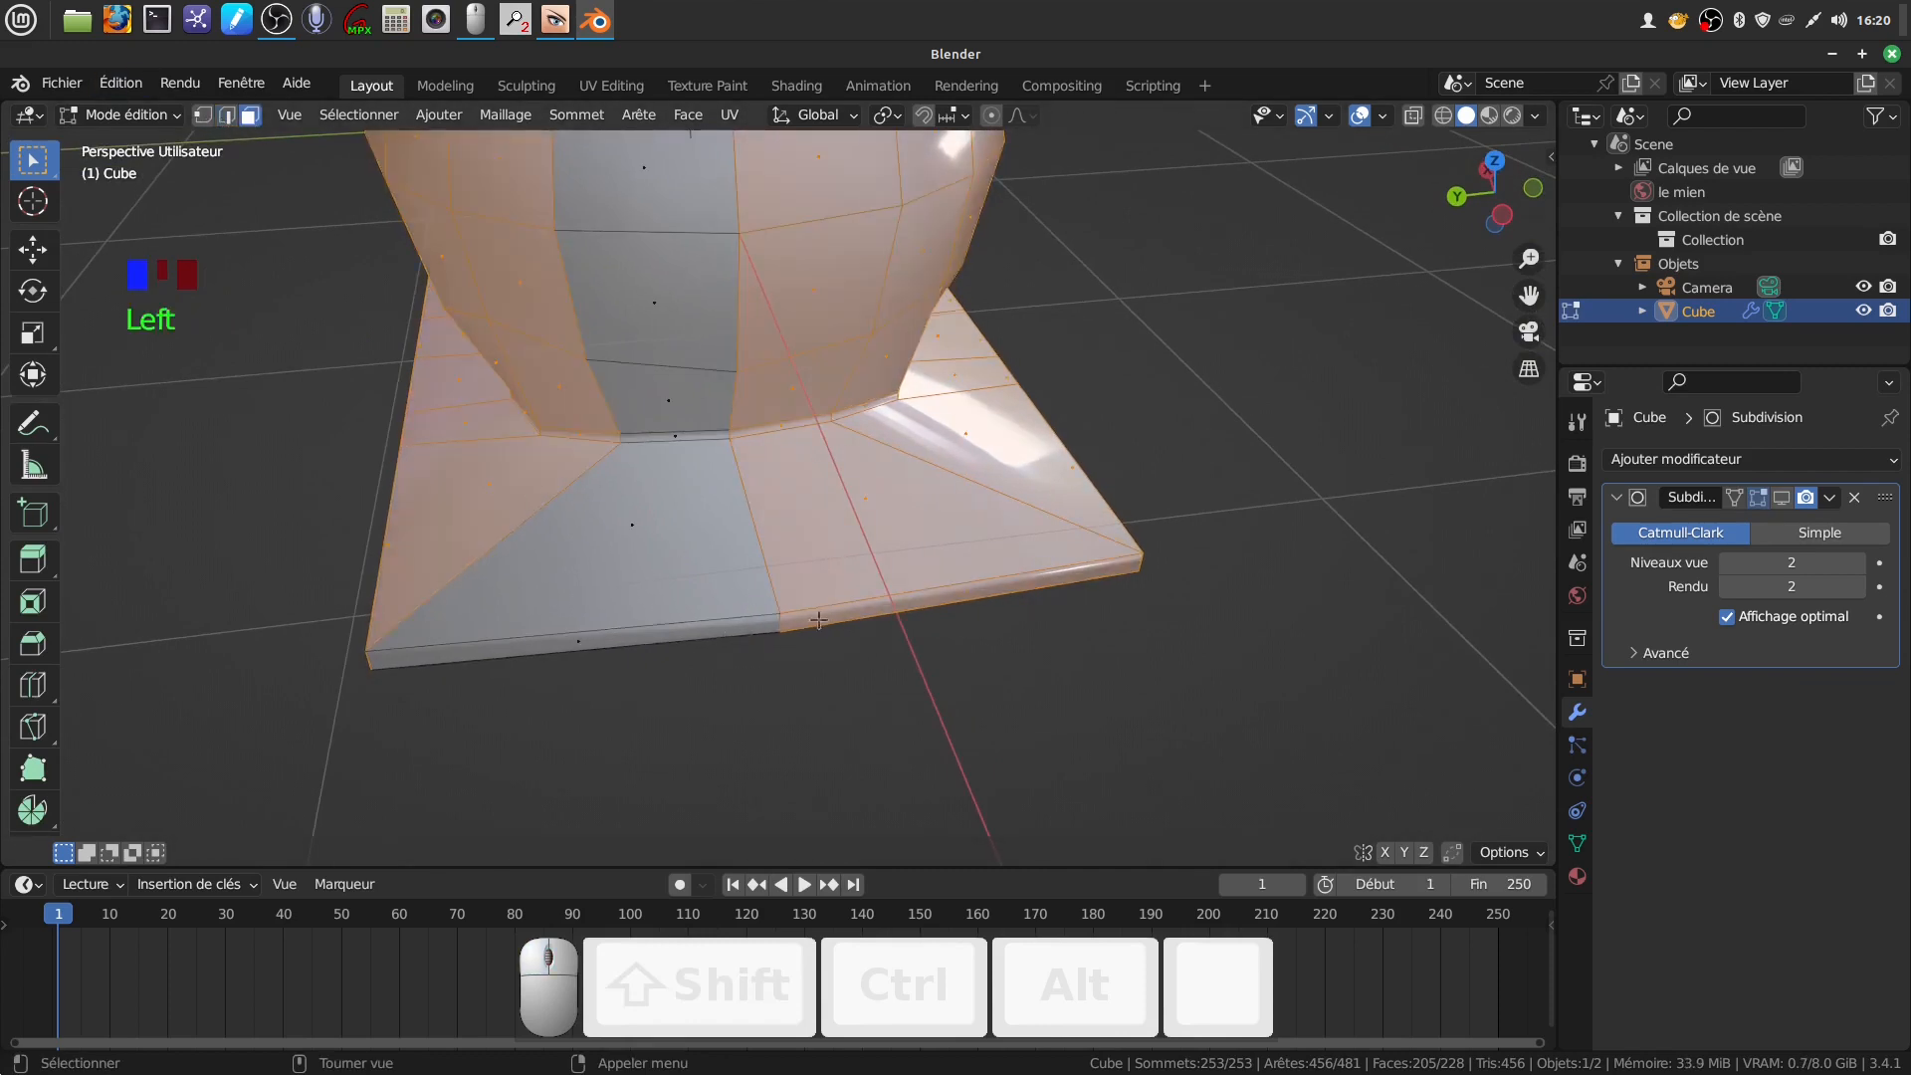
pyautogui.scroll(2, 841, 617)
pyautogui.moveTo(874, 631); pyautogui.dragTo(815, 510, button='middle')
pyautogui.scroll(-2, 827, 647)
pyautogui.scroll(-2, 842, 522)
pyautogui.press('Tab')
pyautogui.press('Tab')
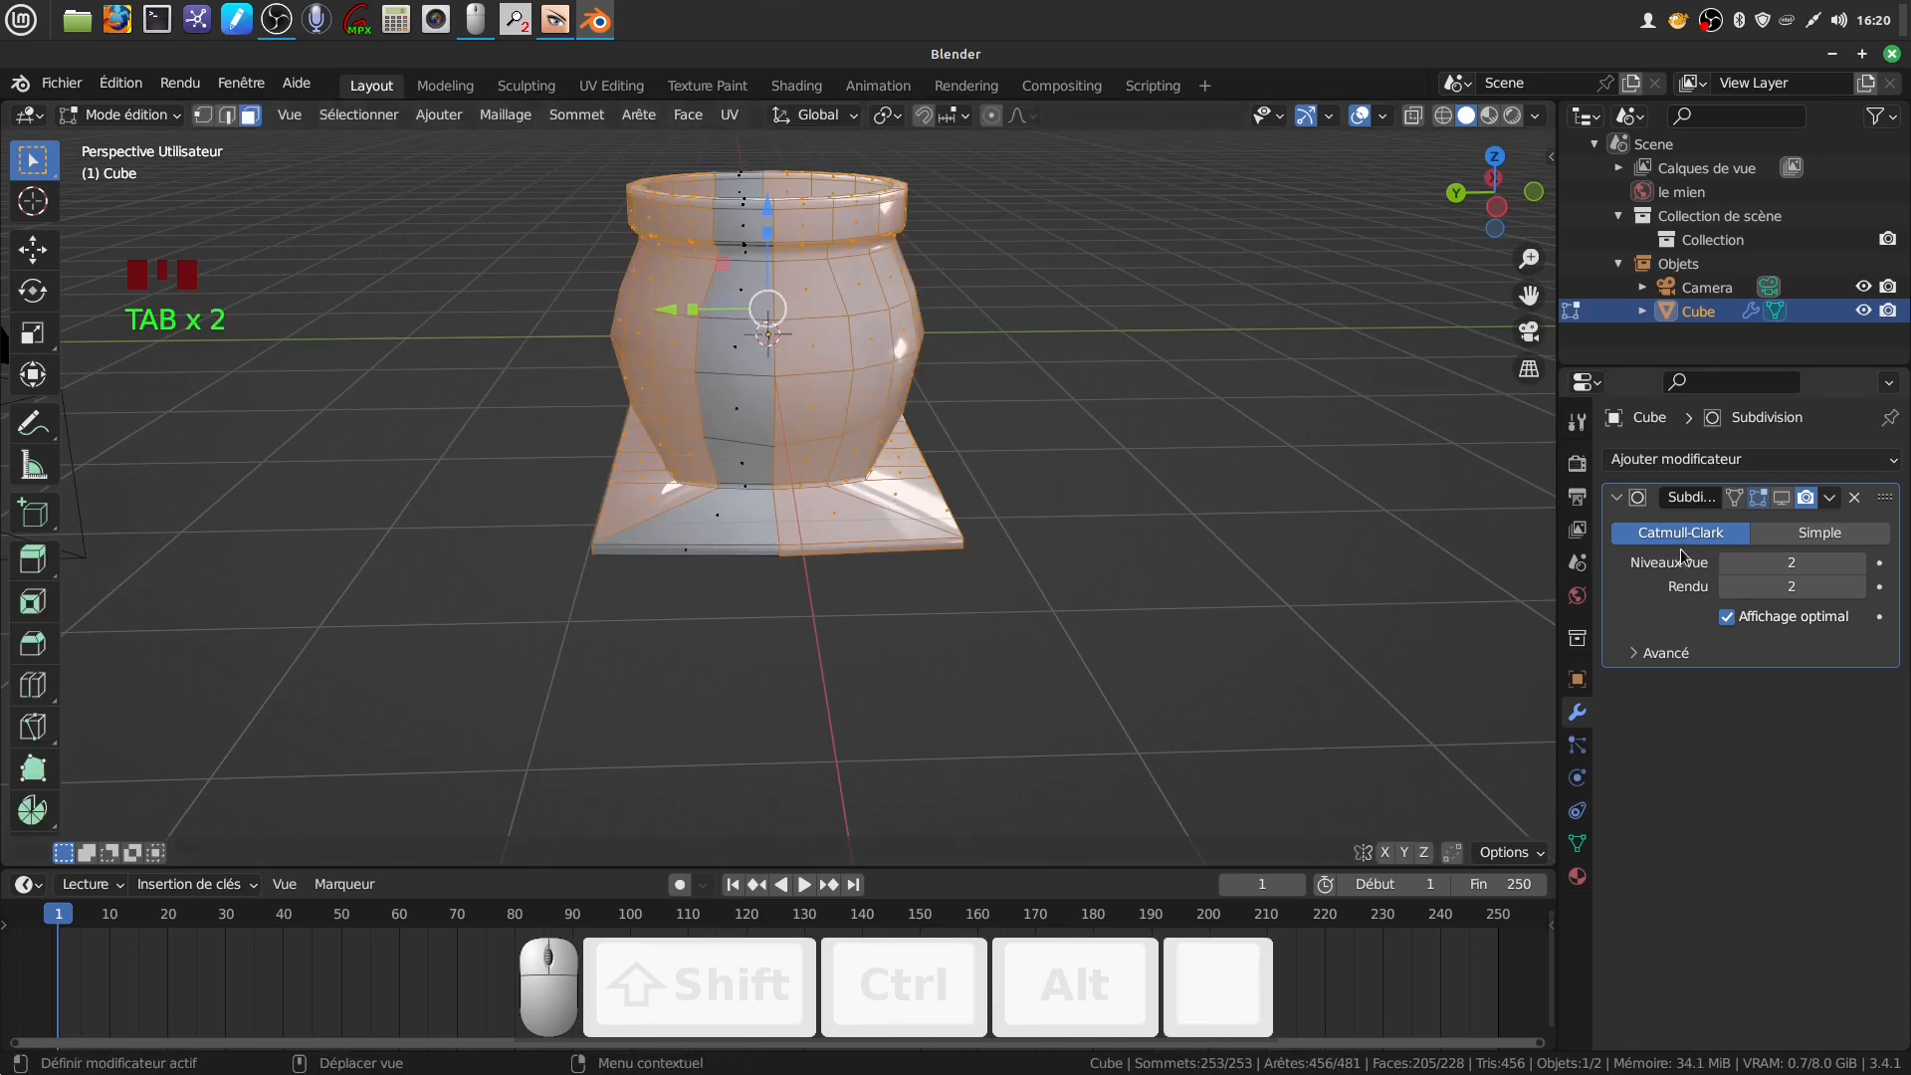
pyautogui.press('Tab')
pyautogui.press('Tab')
pyautogui.press('a')
pyautogui.scroll(3, 913, 641)
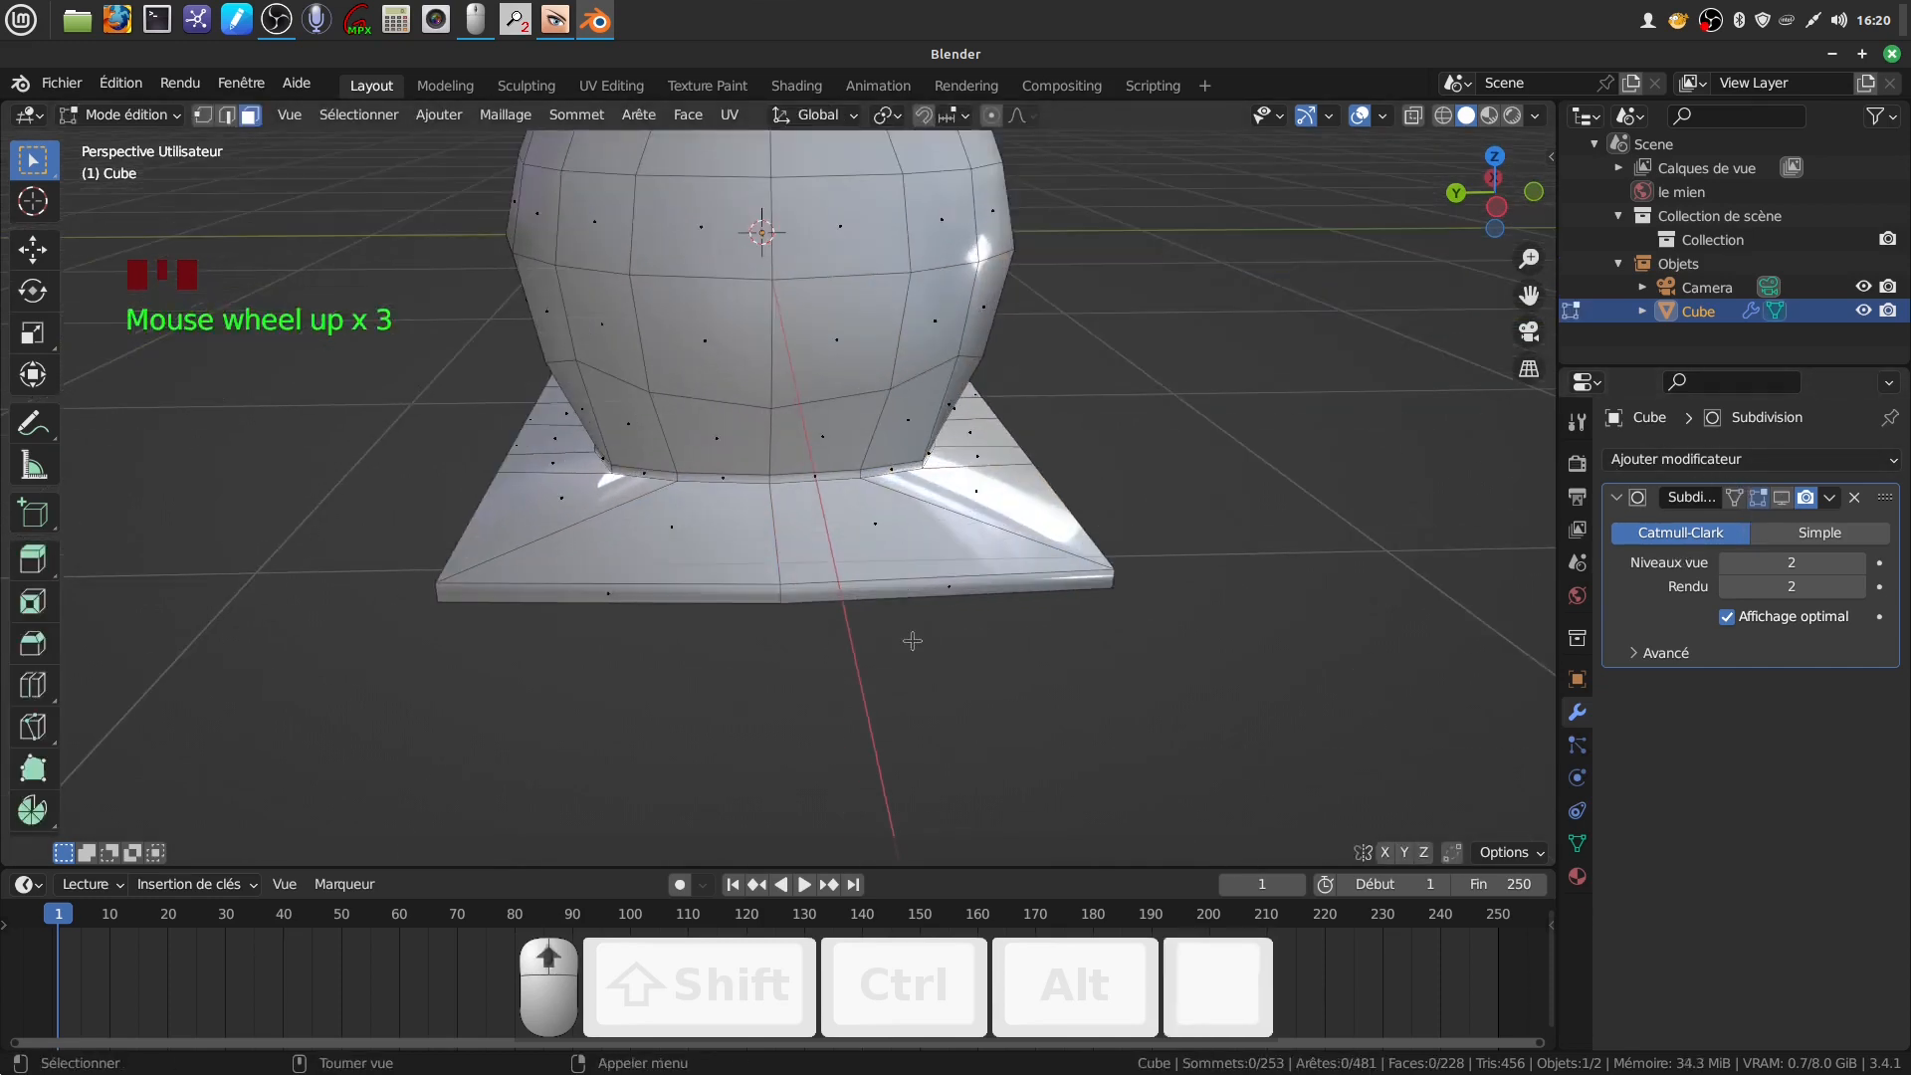
# Select the two outer faces along the base rim's front and flatten them by scaling to 0 along X
pyautogui.keyDown('shift'); pyautogui.click(719, 590); pyautogui.keyUp('shift')
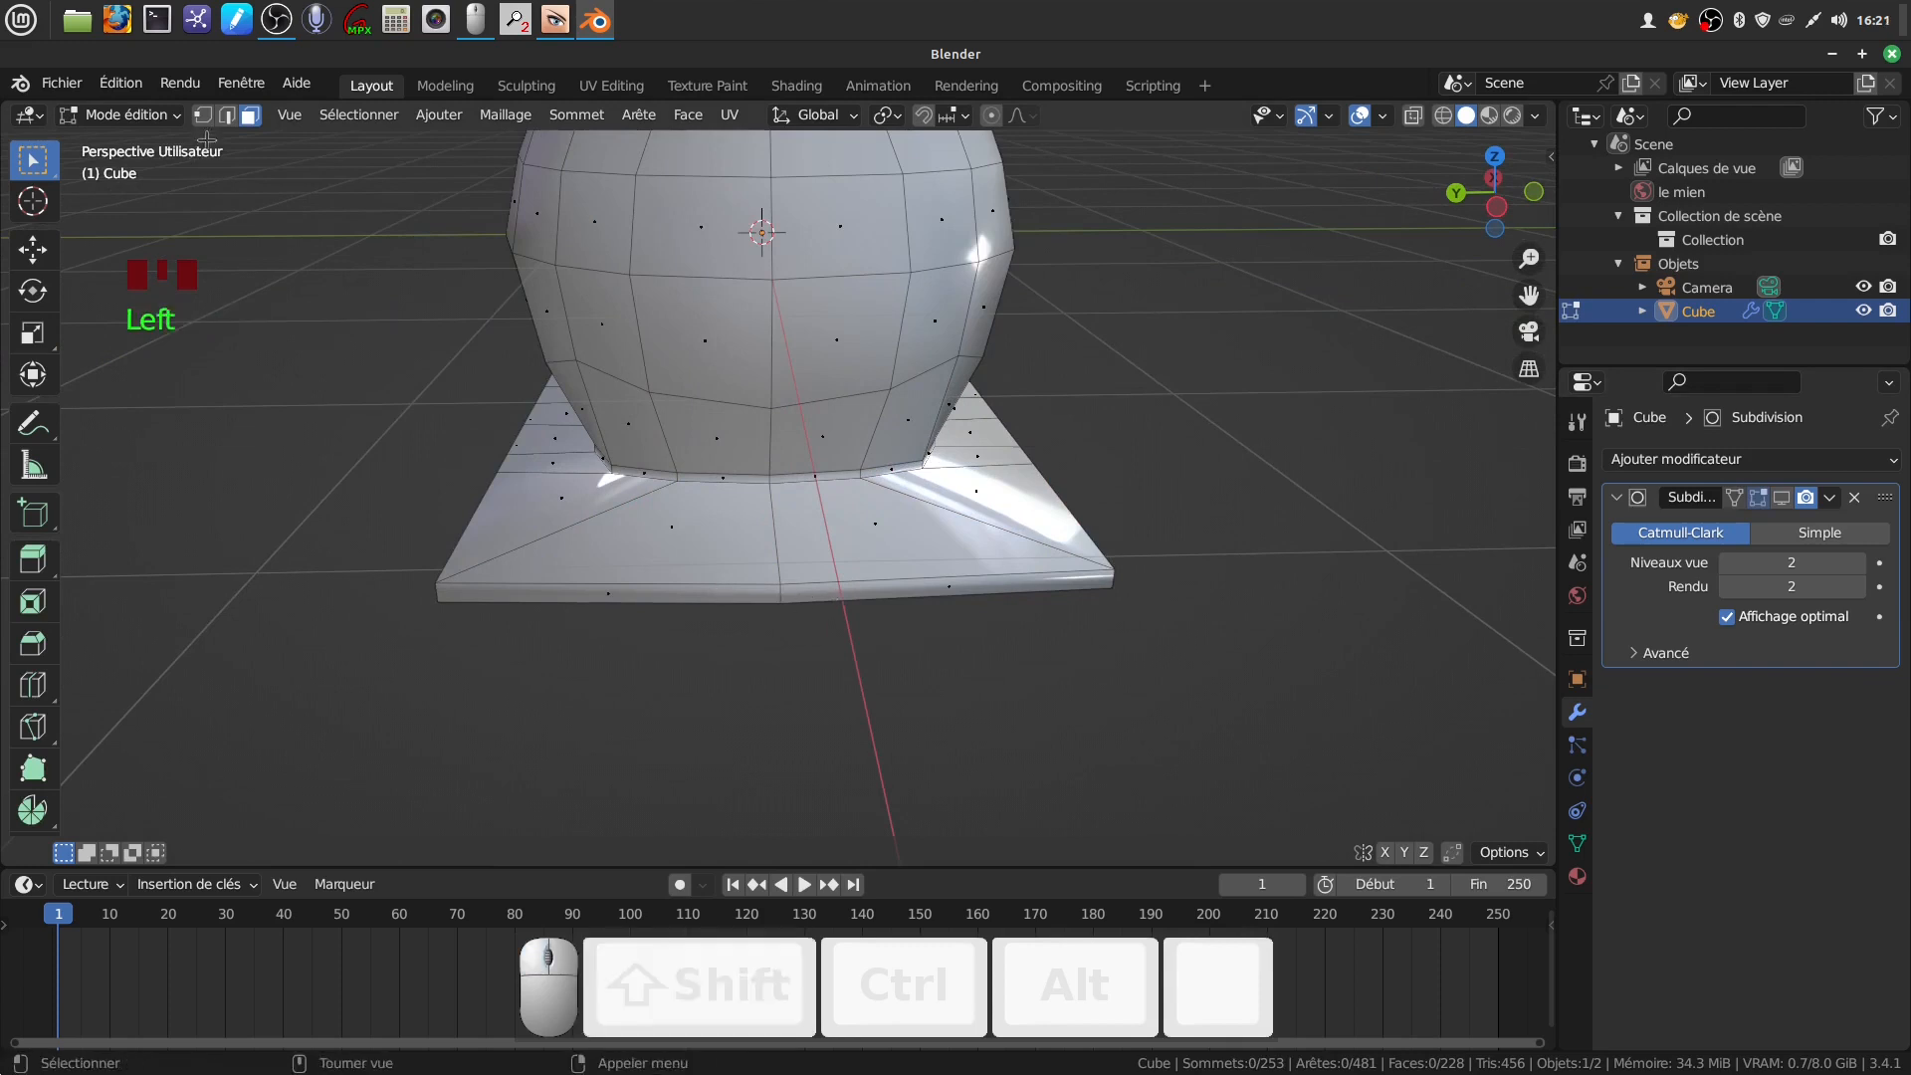
pyautogui.click(647, 591)
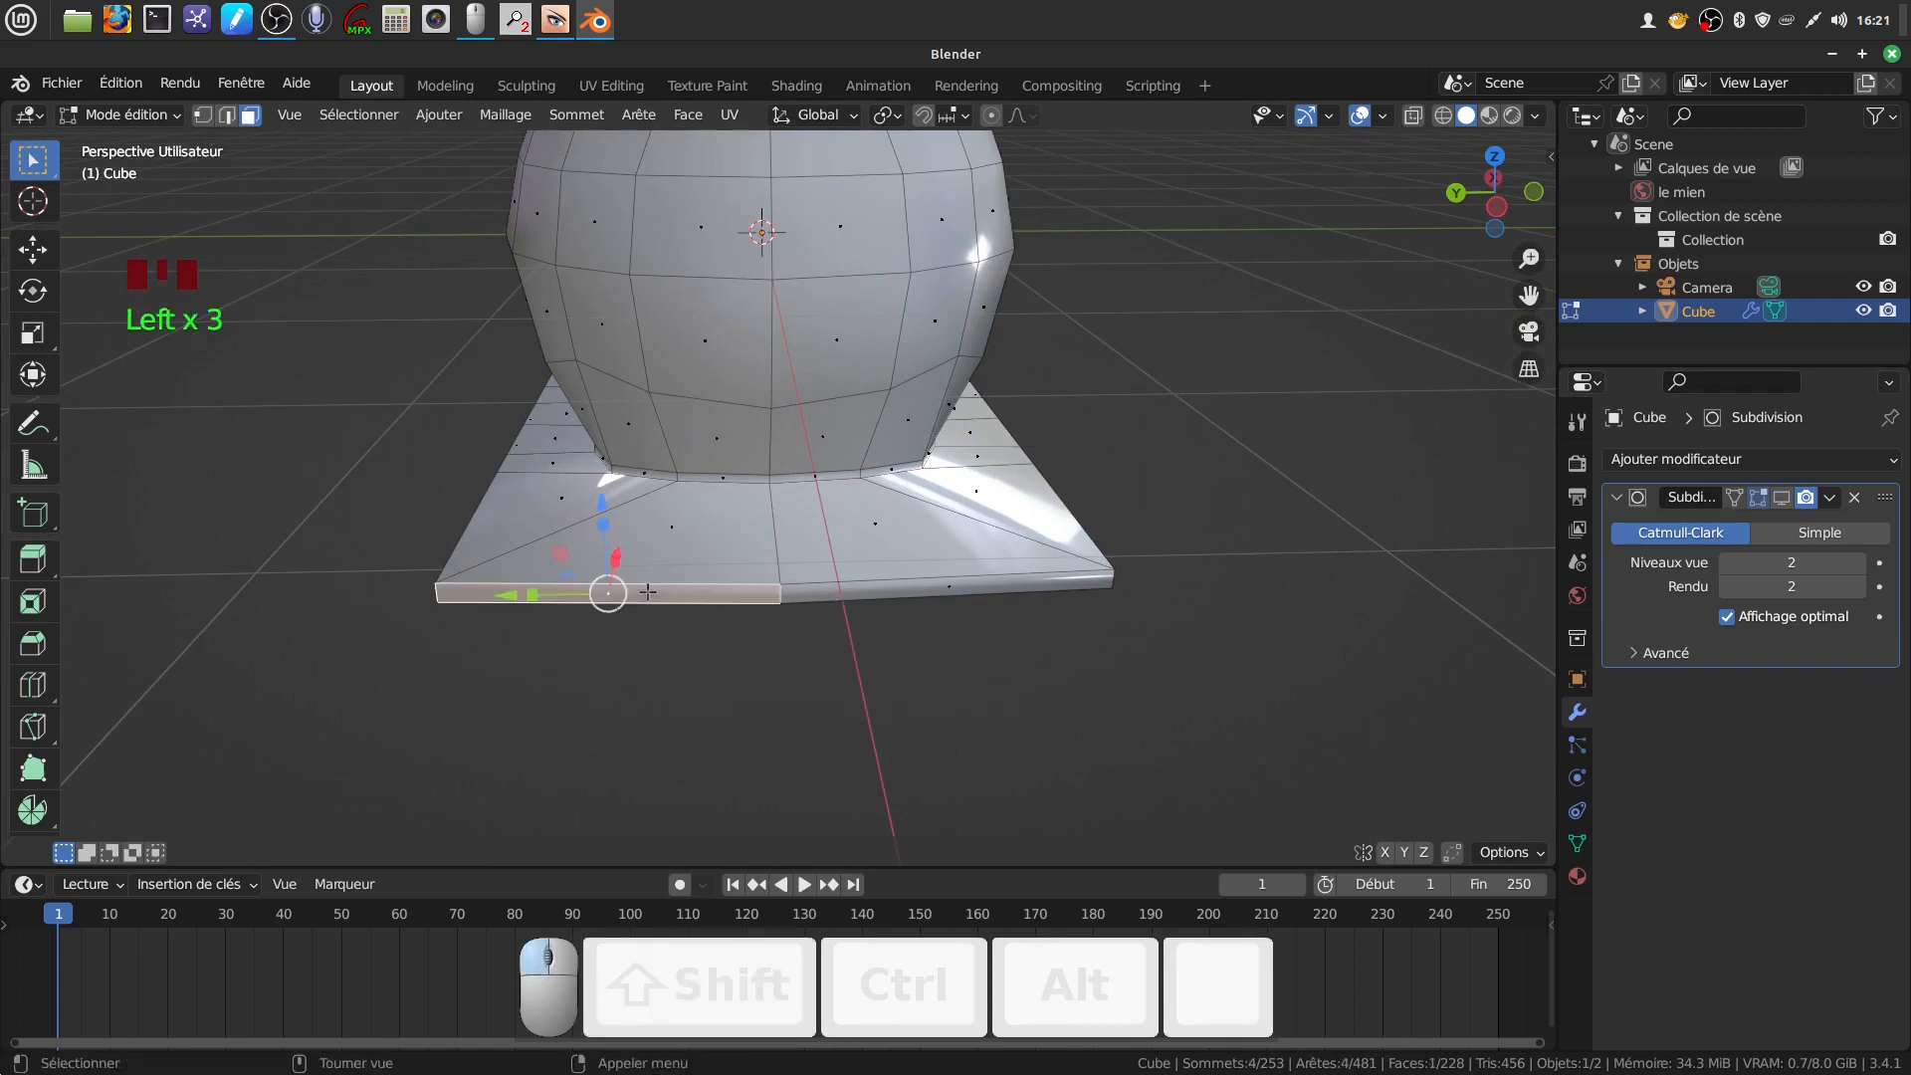
pyautogui.keyDown('shift'); pyautogui.click(936, 575); pyautogui.keyUp('shift')
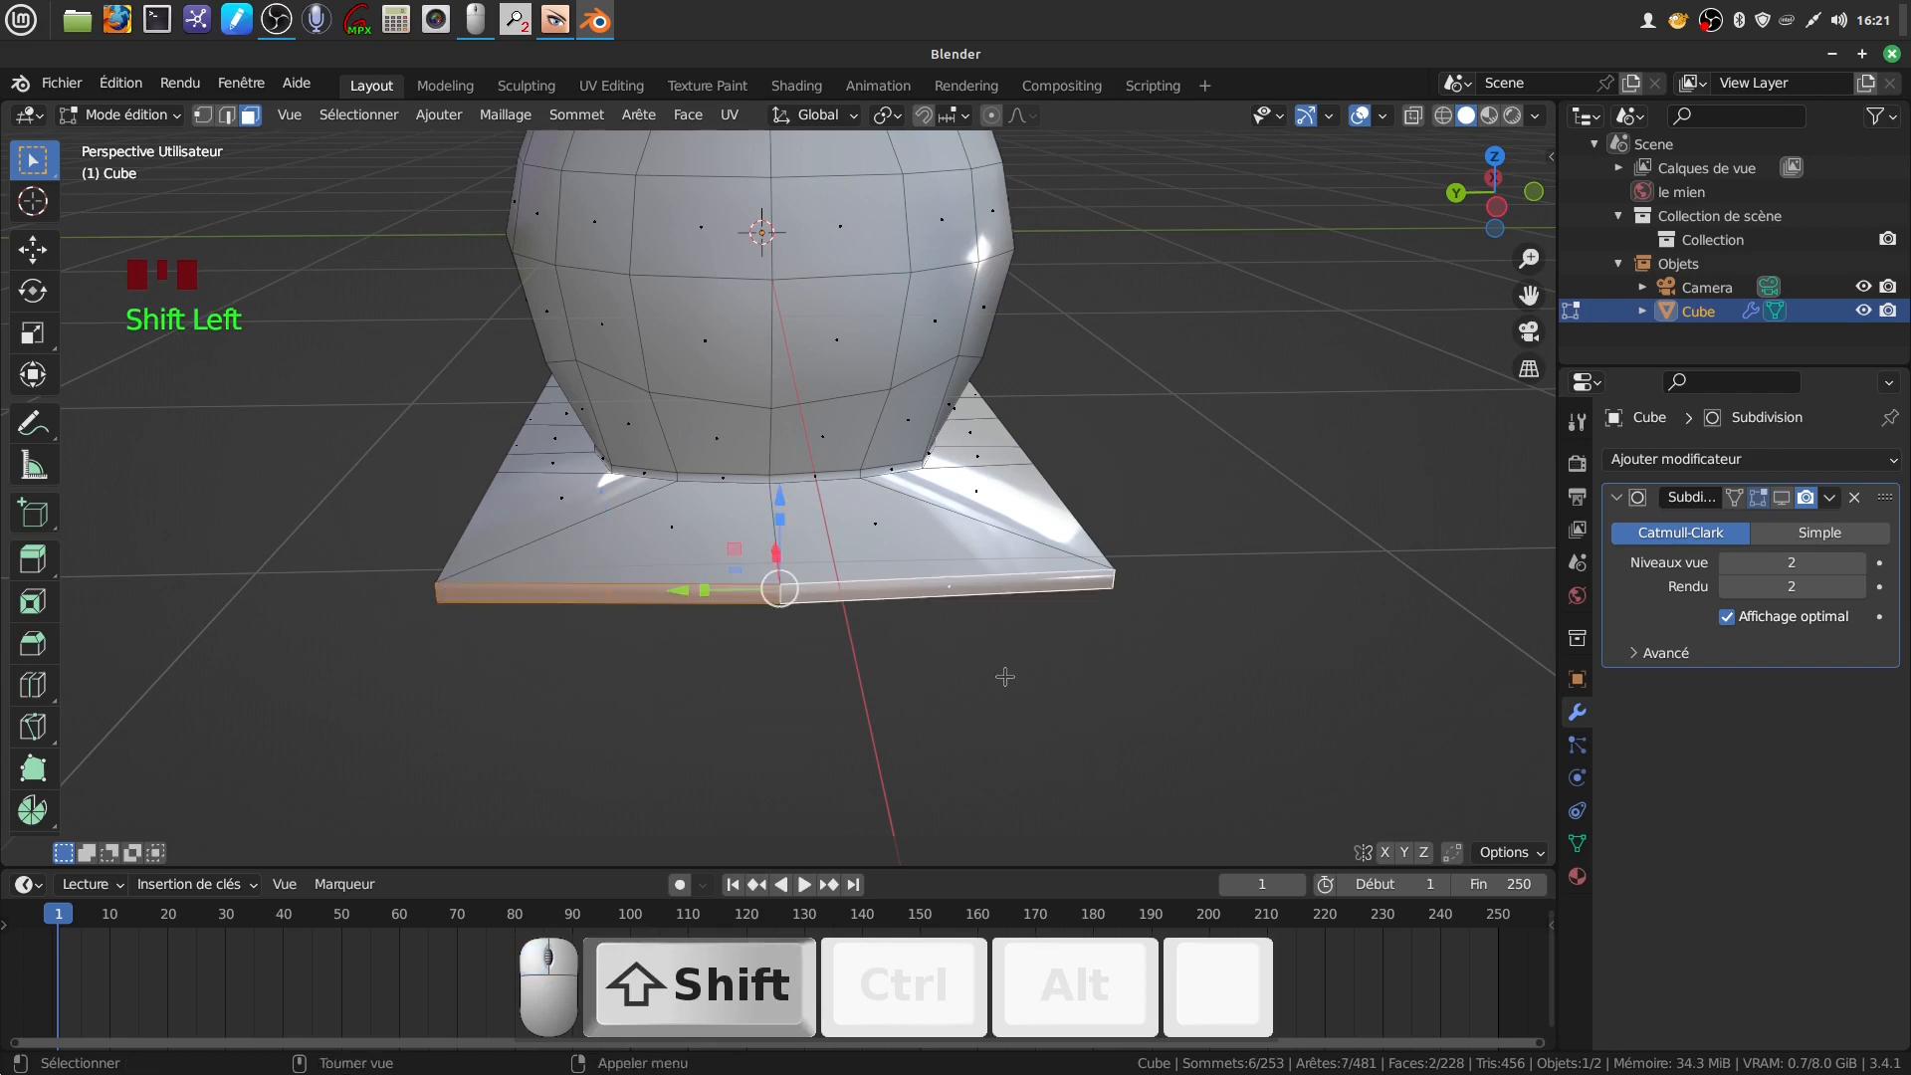
pyautogui.moveTo(935, 575); pyautogui.dragTo(1053, 684, button='middle')
pyautogui.press('s')
pyautogui.press('x')
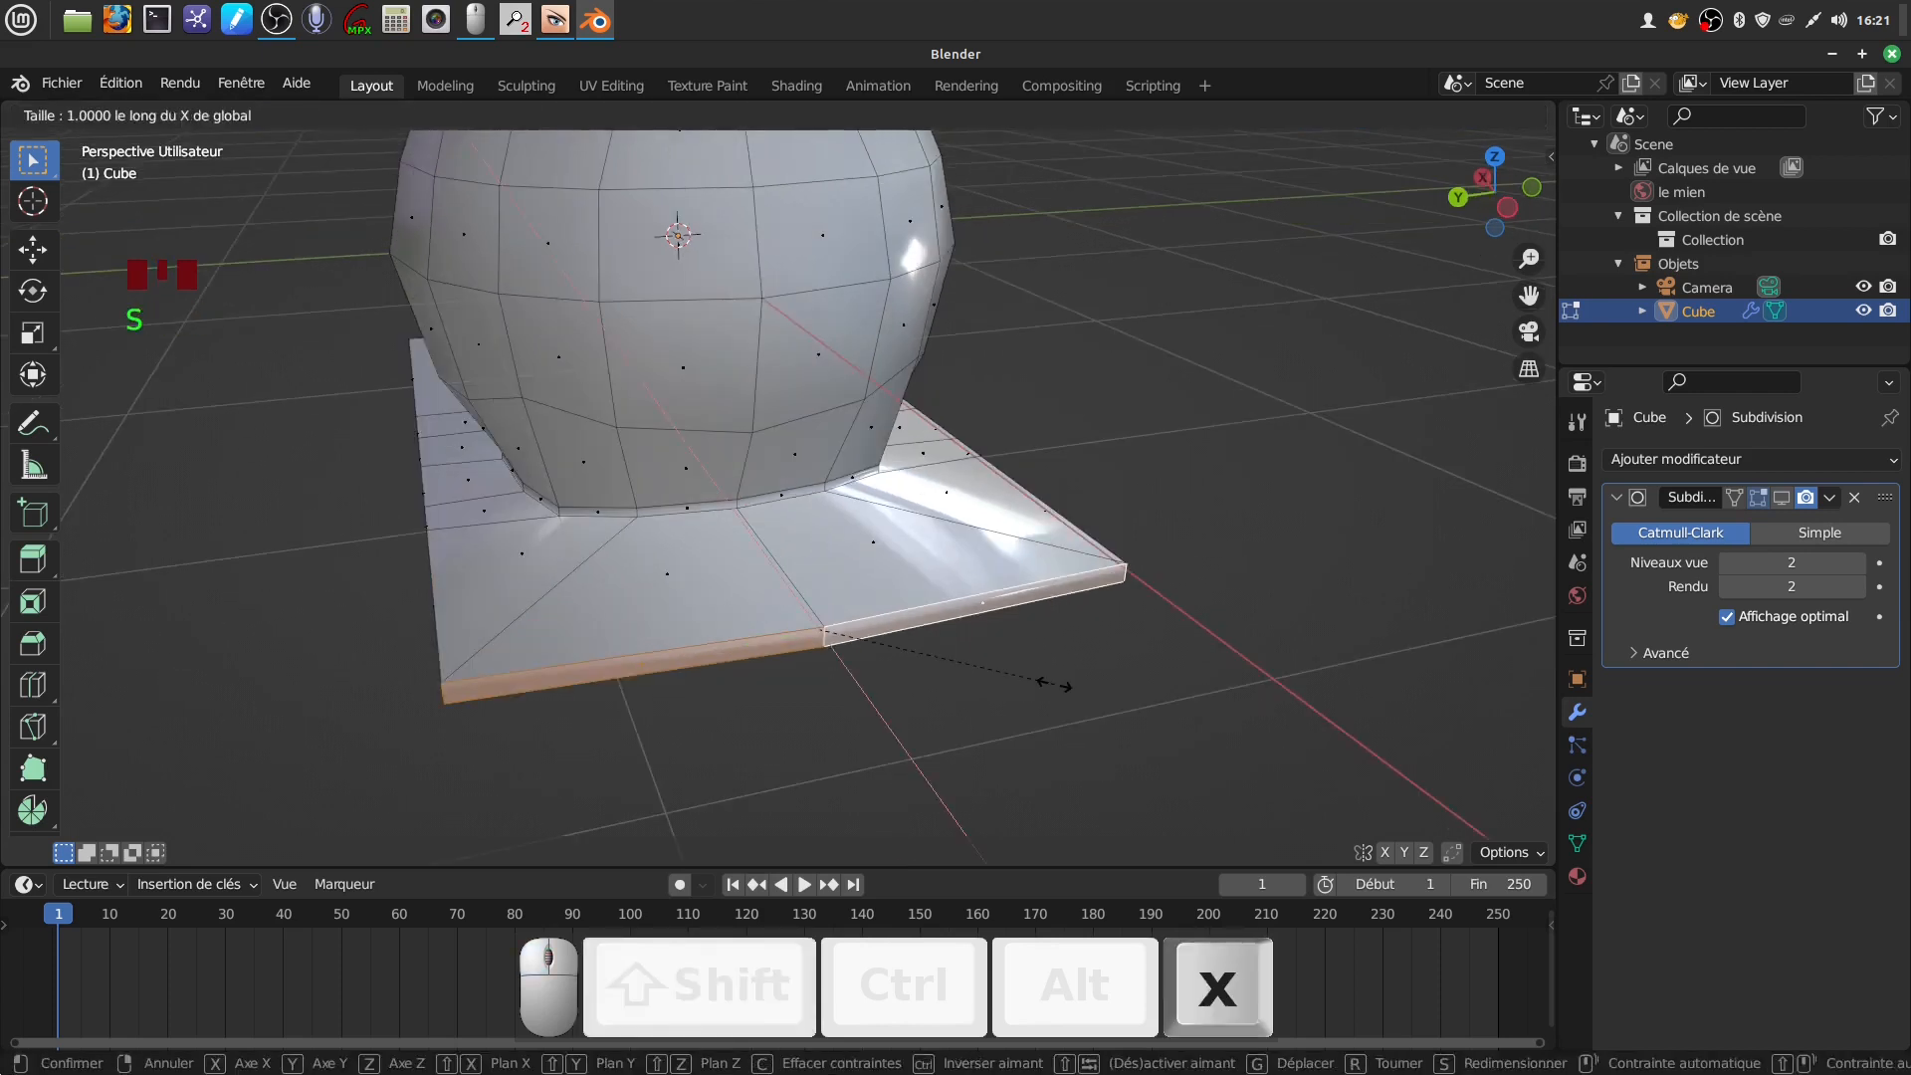
pyautogui.press('KP_0')
pyautogui.click(1053, 685)
# Reposition the flattened front rim faces along X, with a final shift of about 0.09 m
pyautogui.moveTo(1003, 613); pyautogui.dragTo(712, 581, button='middle')
pyautogui.scroll(-2, 1043, 554)
pyautogui.keyDown('shift'); pyautogui.moveTo(1043, 555); pyautogui.dragTo(774, 496, button='middle'); pyautogui.keyUp('shift')
pyautogui.moveTo(775, 496); pyautogui.dragTo(914, 506)
pyautogui.moveTo(914, 507); pyautogui.dragTo(863, 562, button='middle')
pyautogui.scroll(3, 996, 578)
pyautogui.moveTo(857, 494); pyautogui.dragTo(849, 495)
pyautogui.scroll(-1, 849, 595)
pyautogui.scroll(-1, 849, 595)
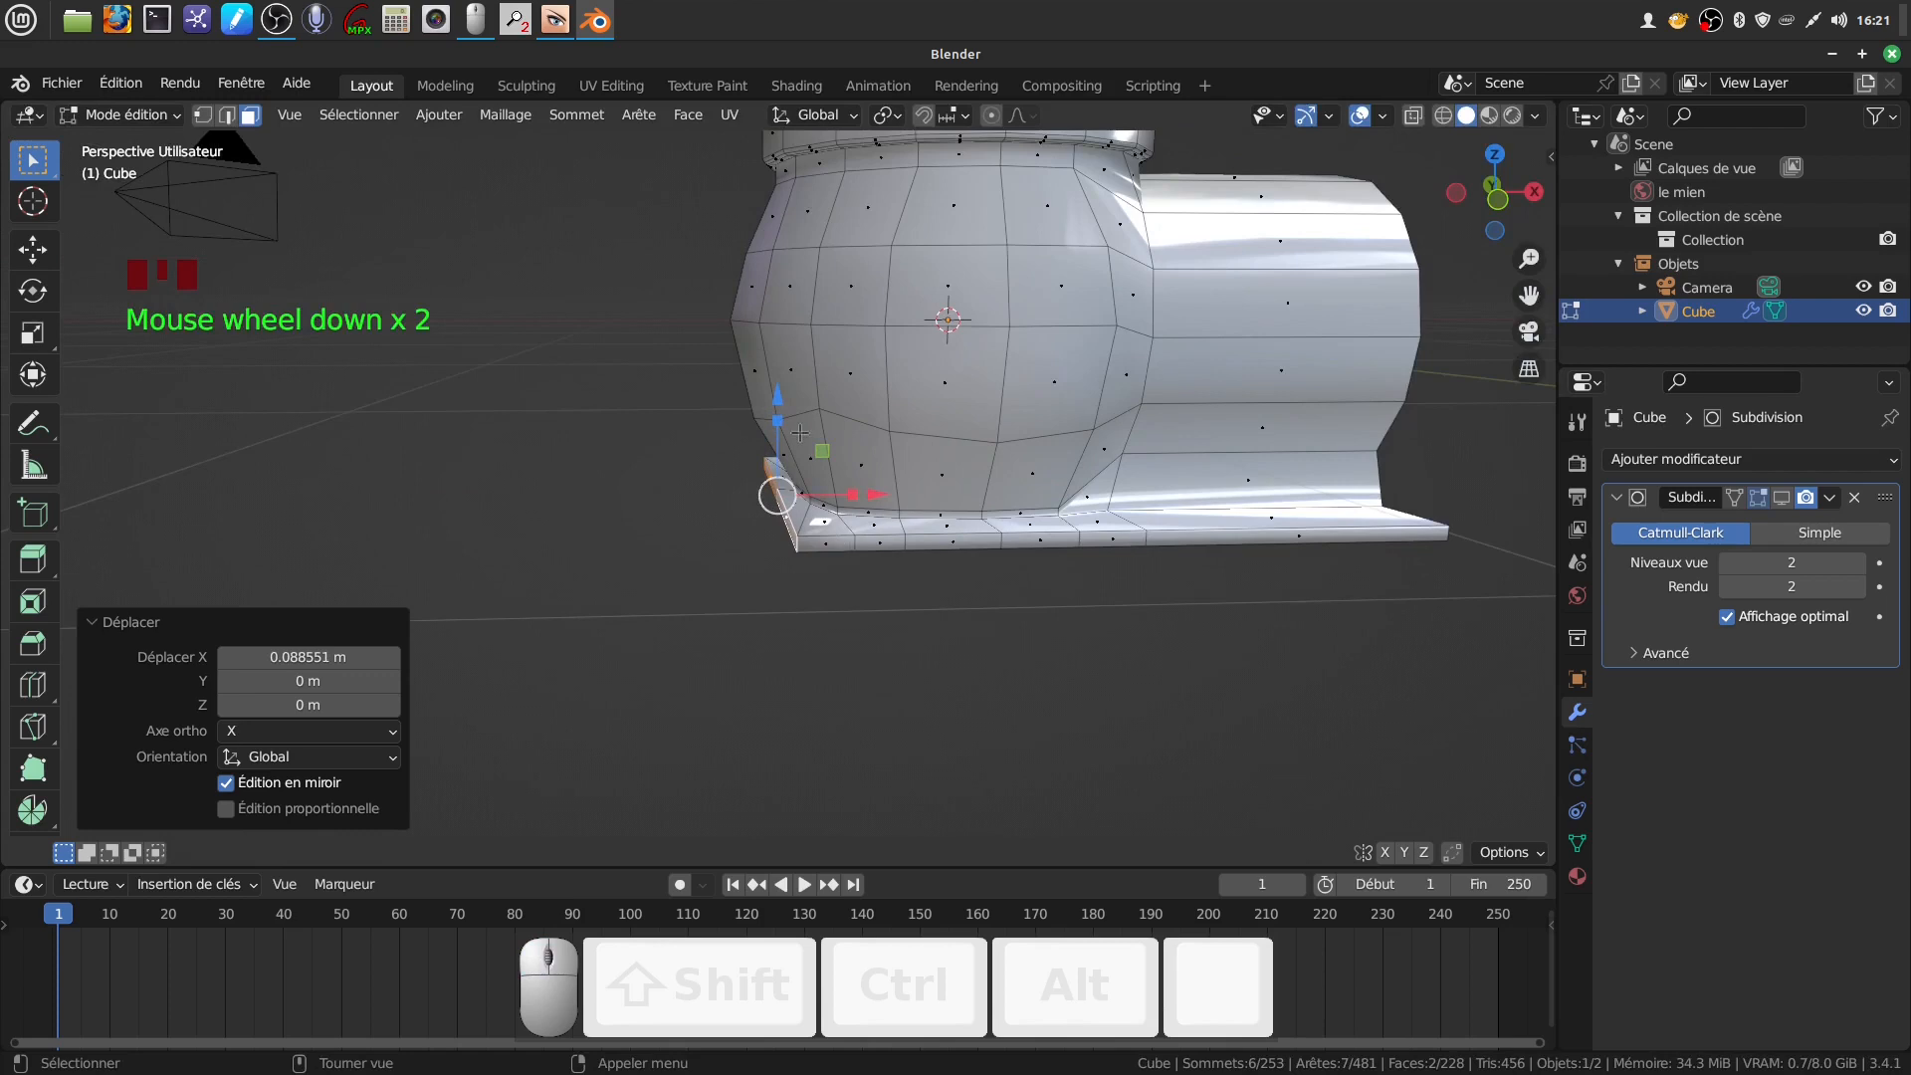
# Switch to the image viewer to check the reference photo of the grinder's body, and return to Blender
pyautogui.click(545, 30)
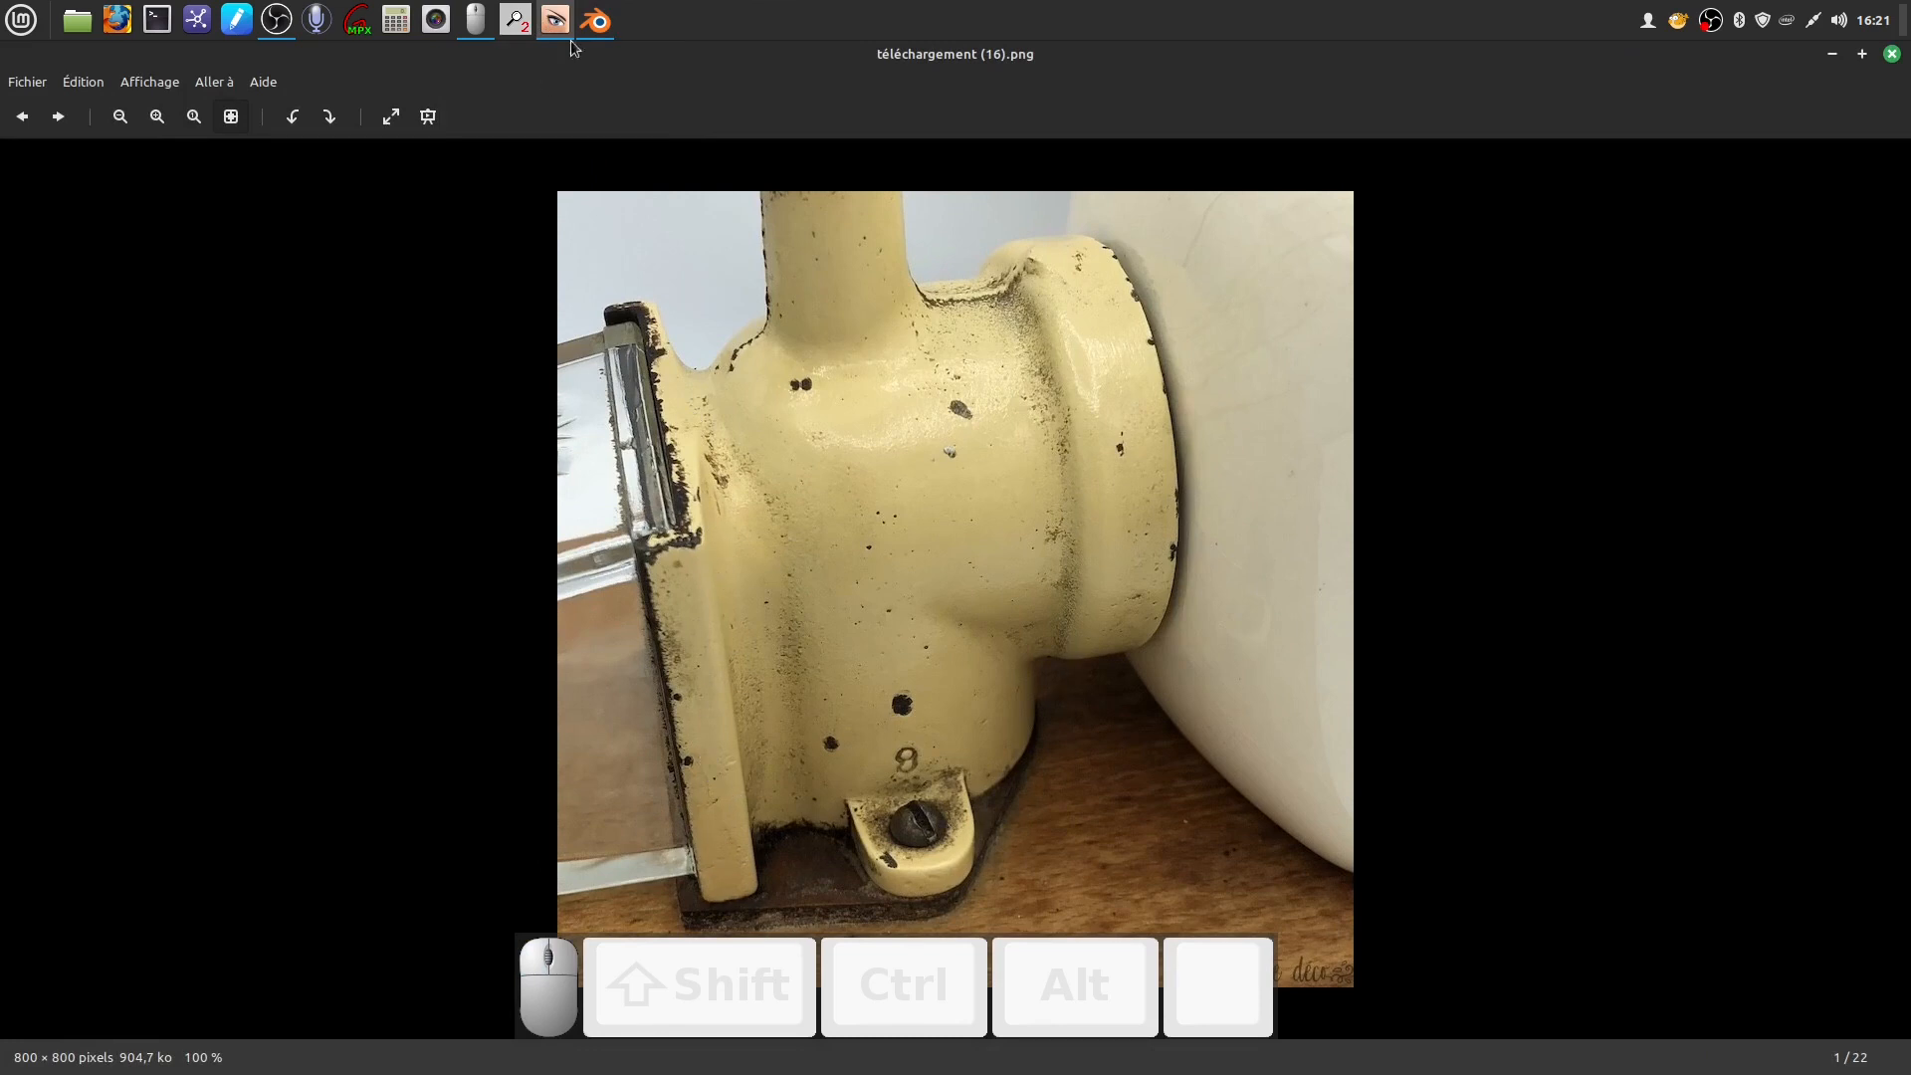
pyautogui.moveTo(561, 24)
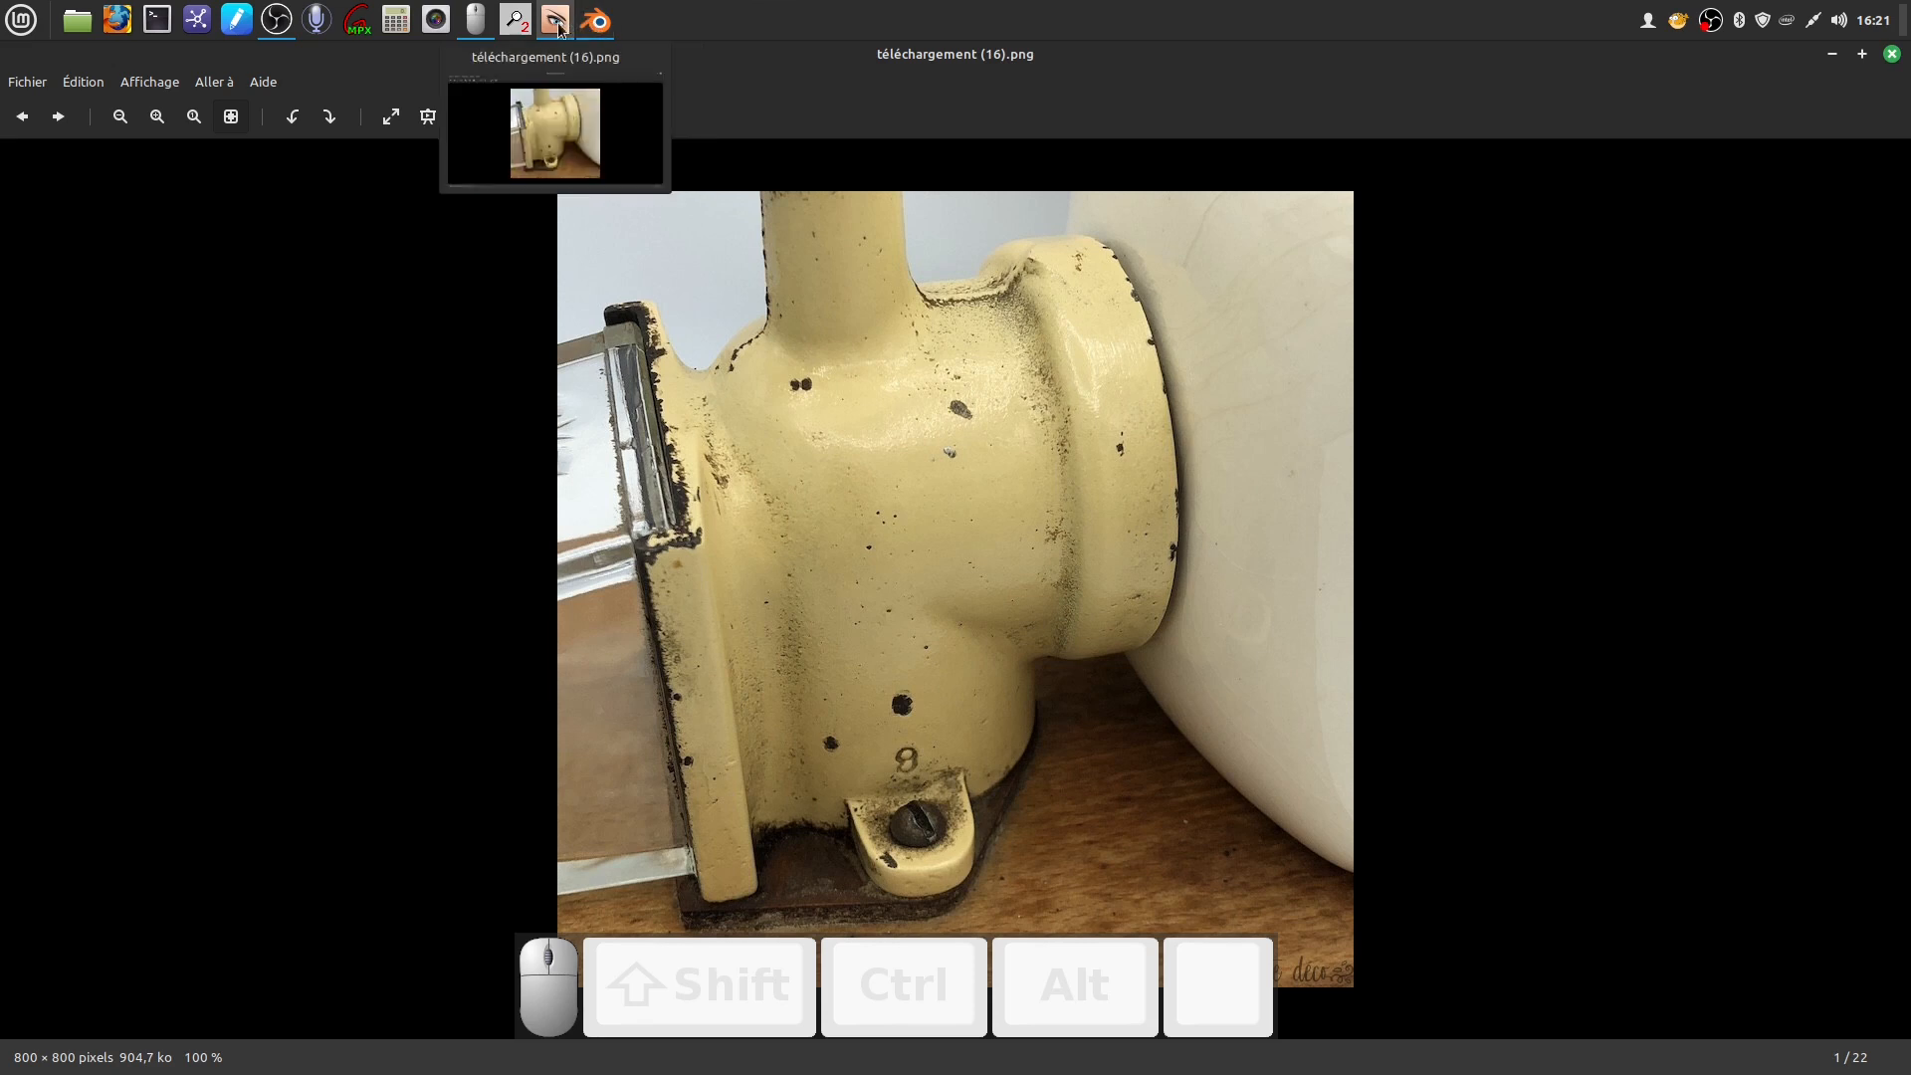
pyautogui.click(593, 28)
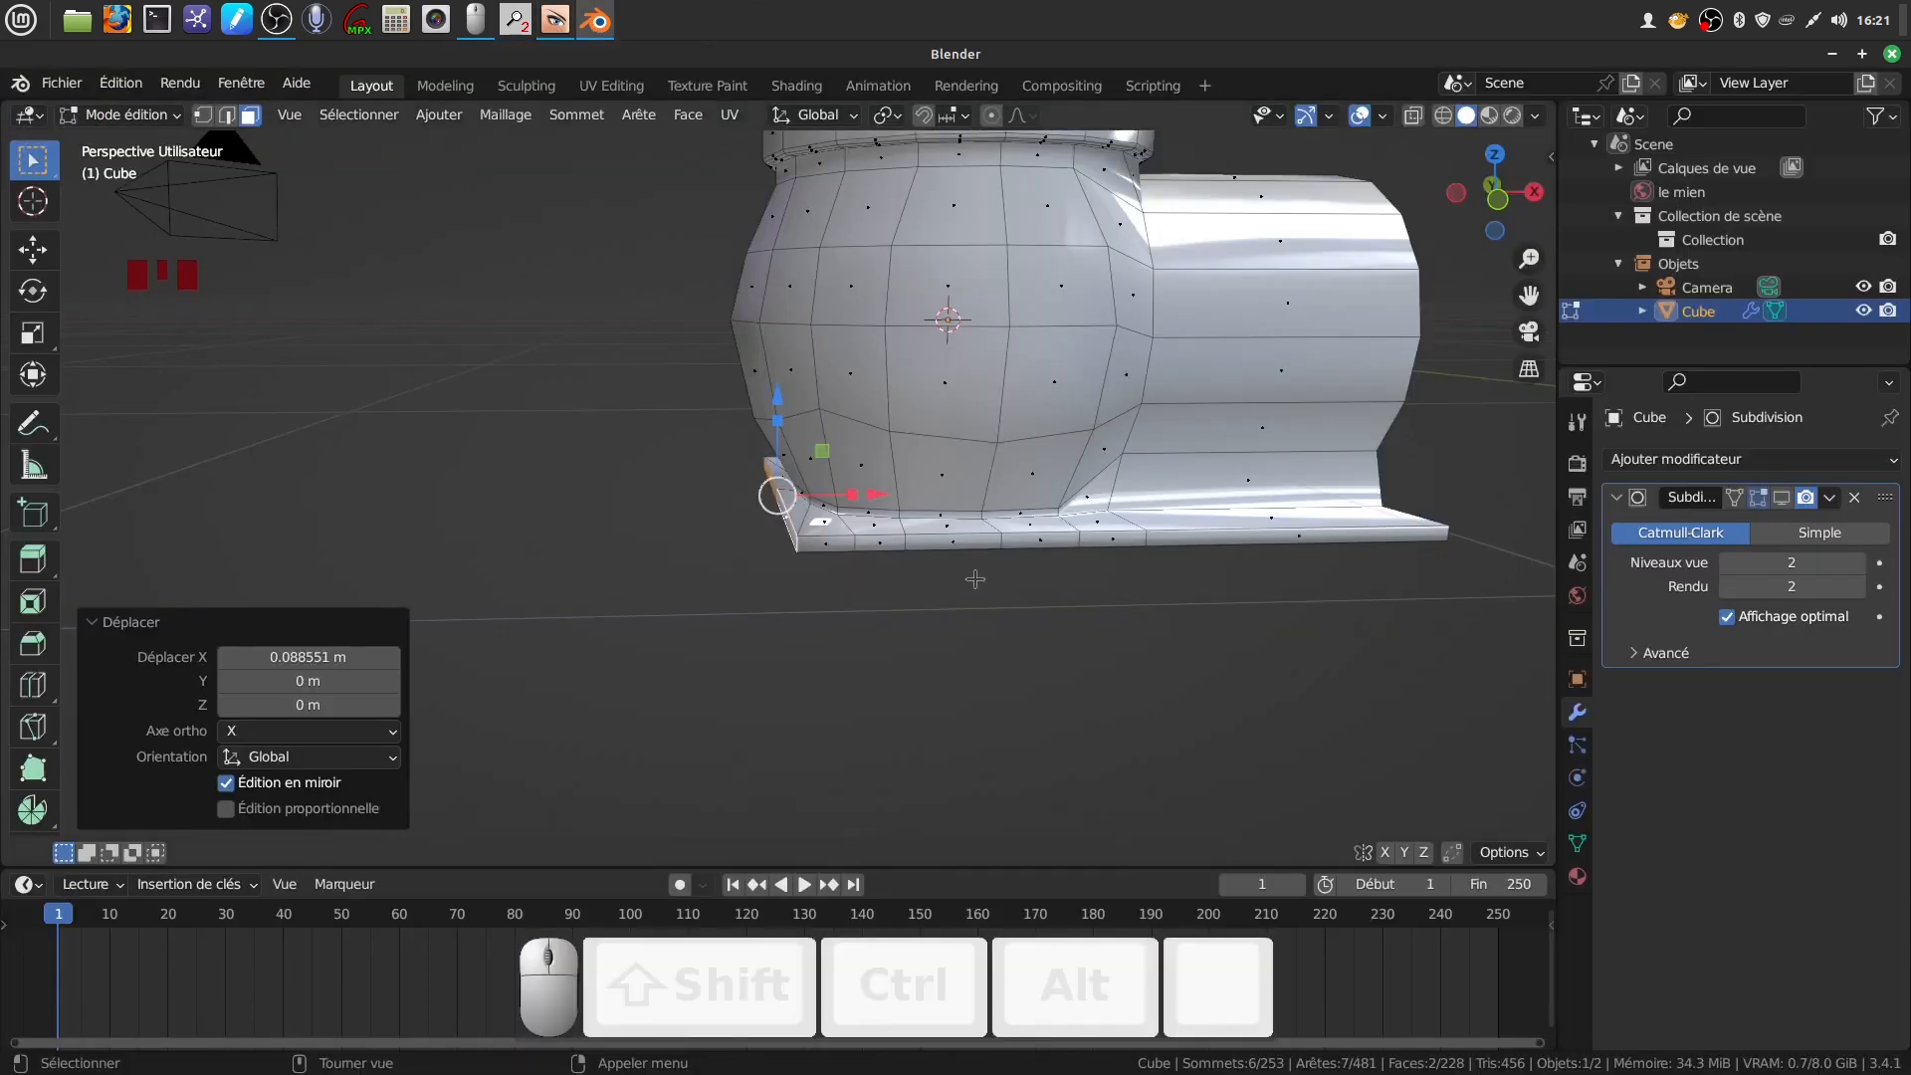
# Select the edge loop at the extension's open end and move it along X toward the pot to shorten the extension
pyautogui.scroll(-4, 984, 553)
pyautogui.moveTo(983, 553); pyautogui.dragTo(832, 653, button='middle')
pyautogui.scroll(5, 1079, 567)
pyautogui.scroll(-3, 1088, 556)
pyautogui.scroll(2, 840, 649)
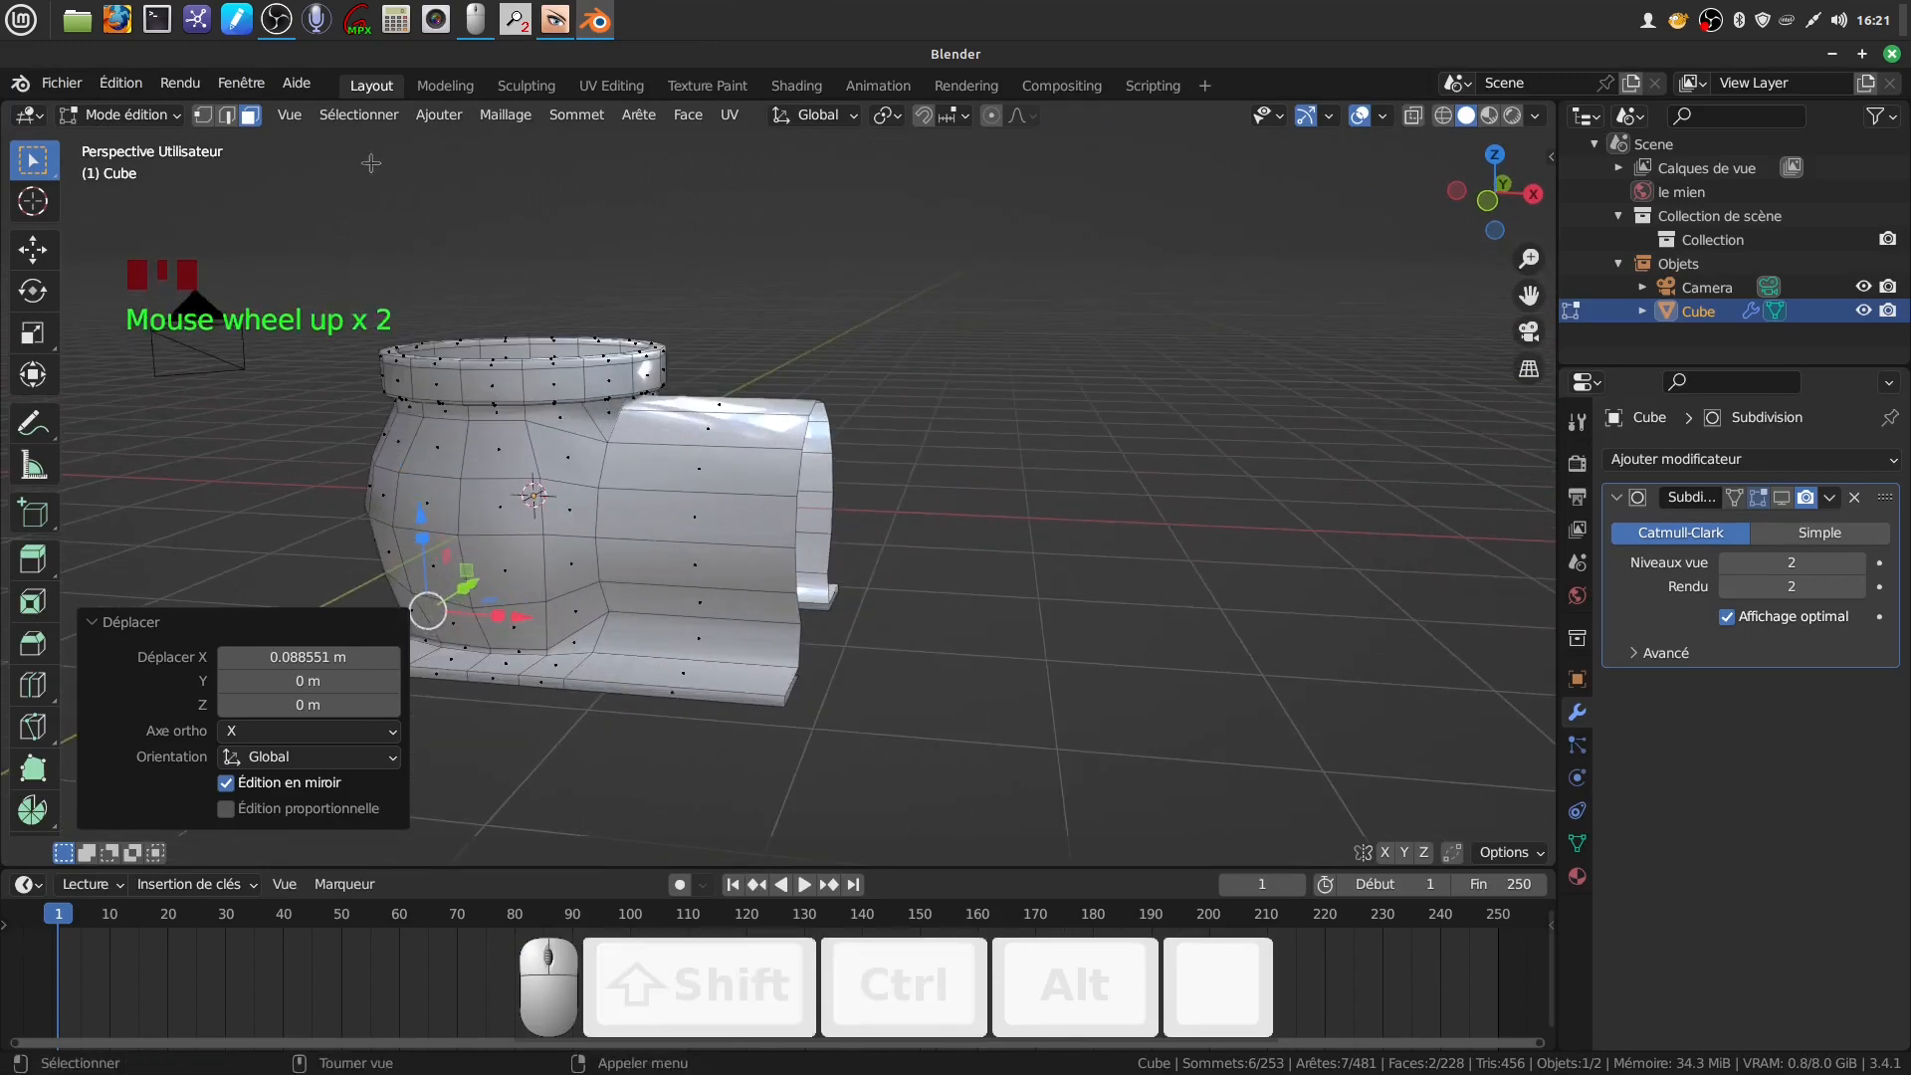
pyautogui.click(227, 116)
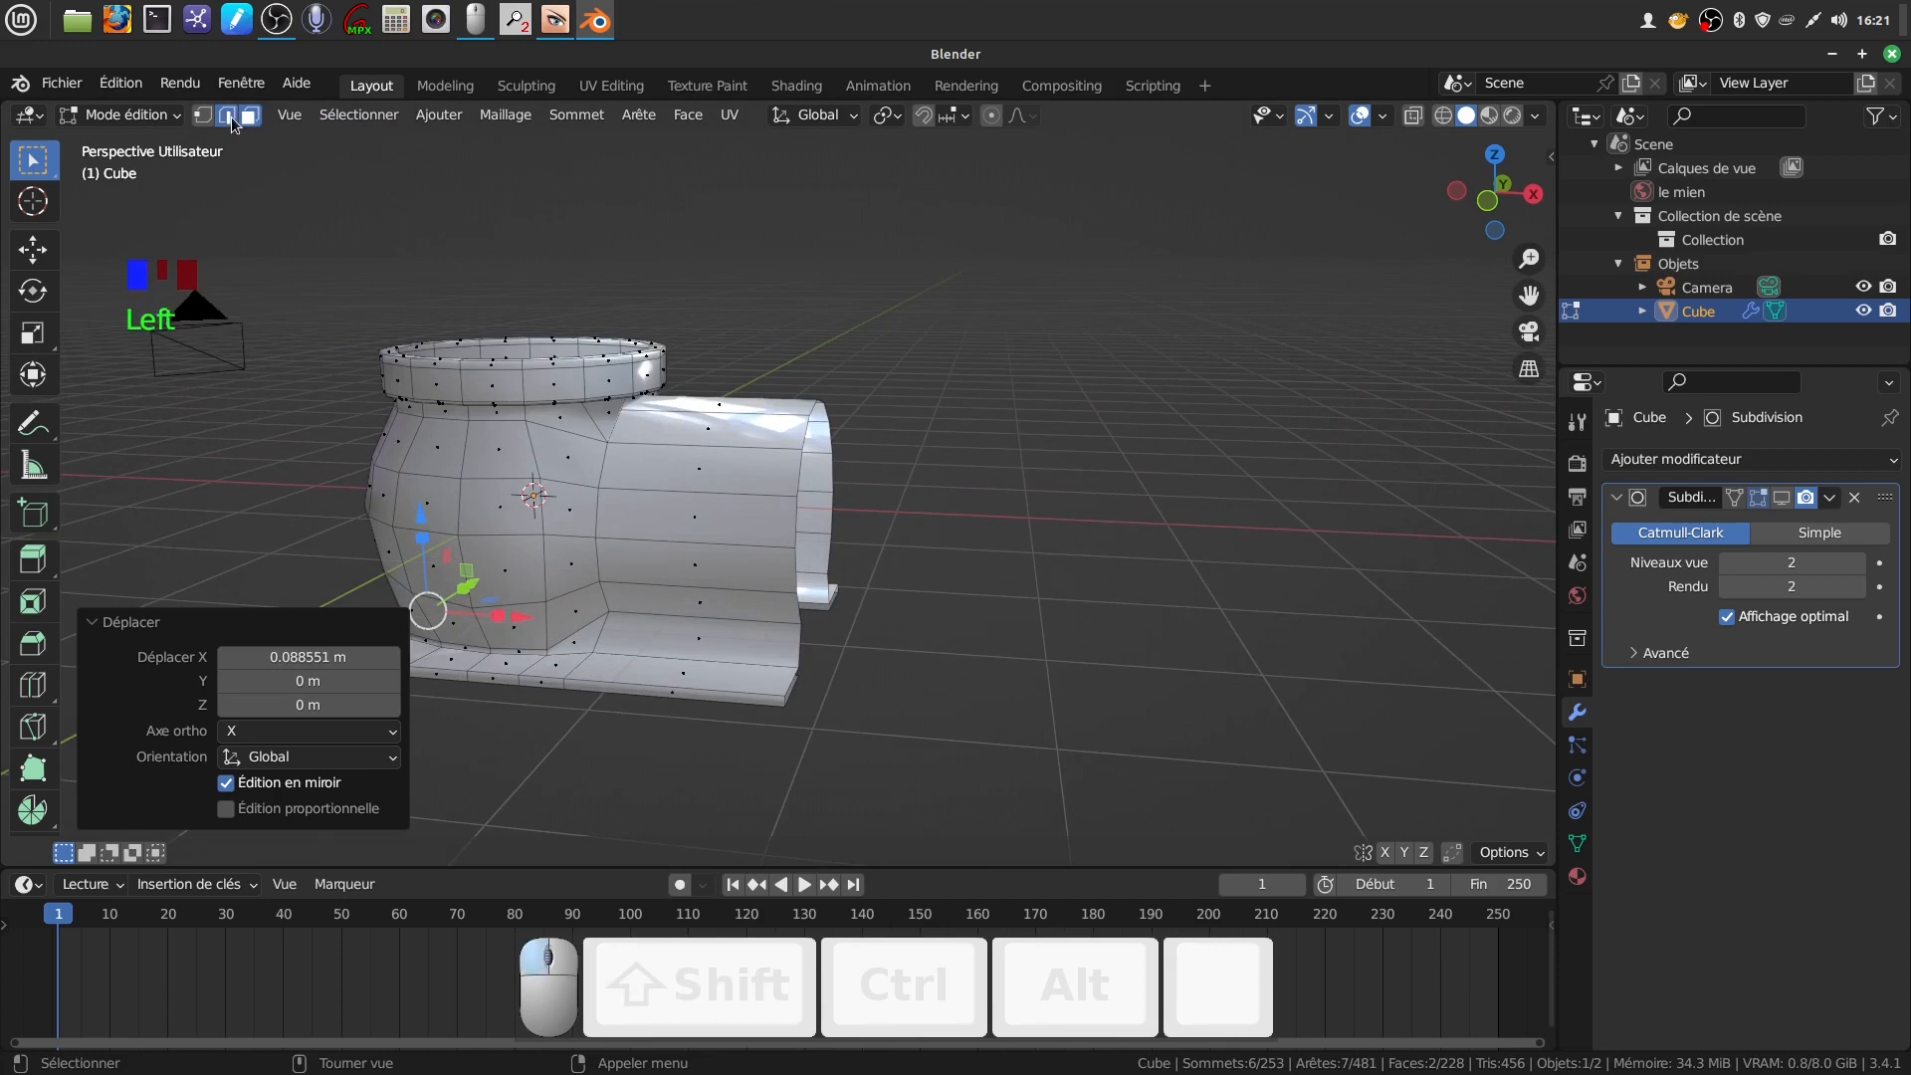
pyautogui.keyDown('alt'); pyautogui.click(792, 568); pyautogui.keyUp('alt')
pyautogui.press('g')
pyautogui.press('x')
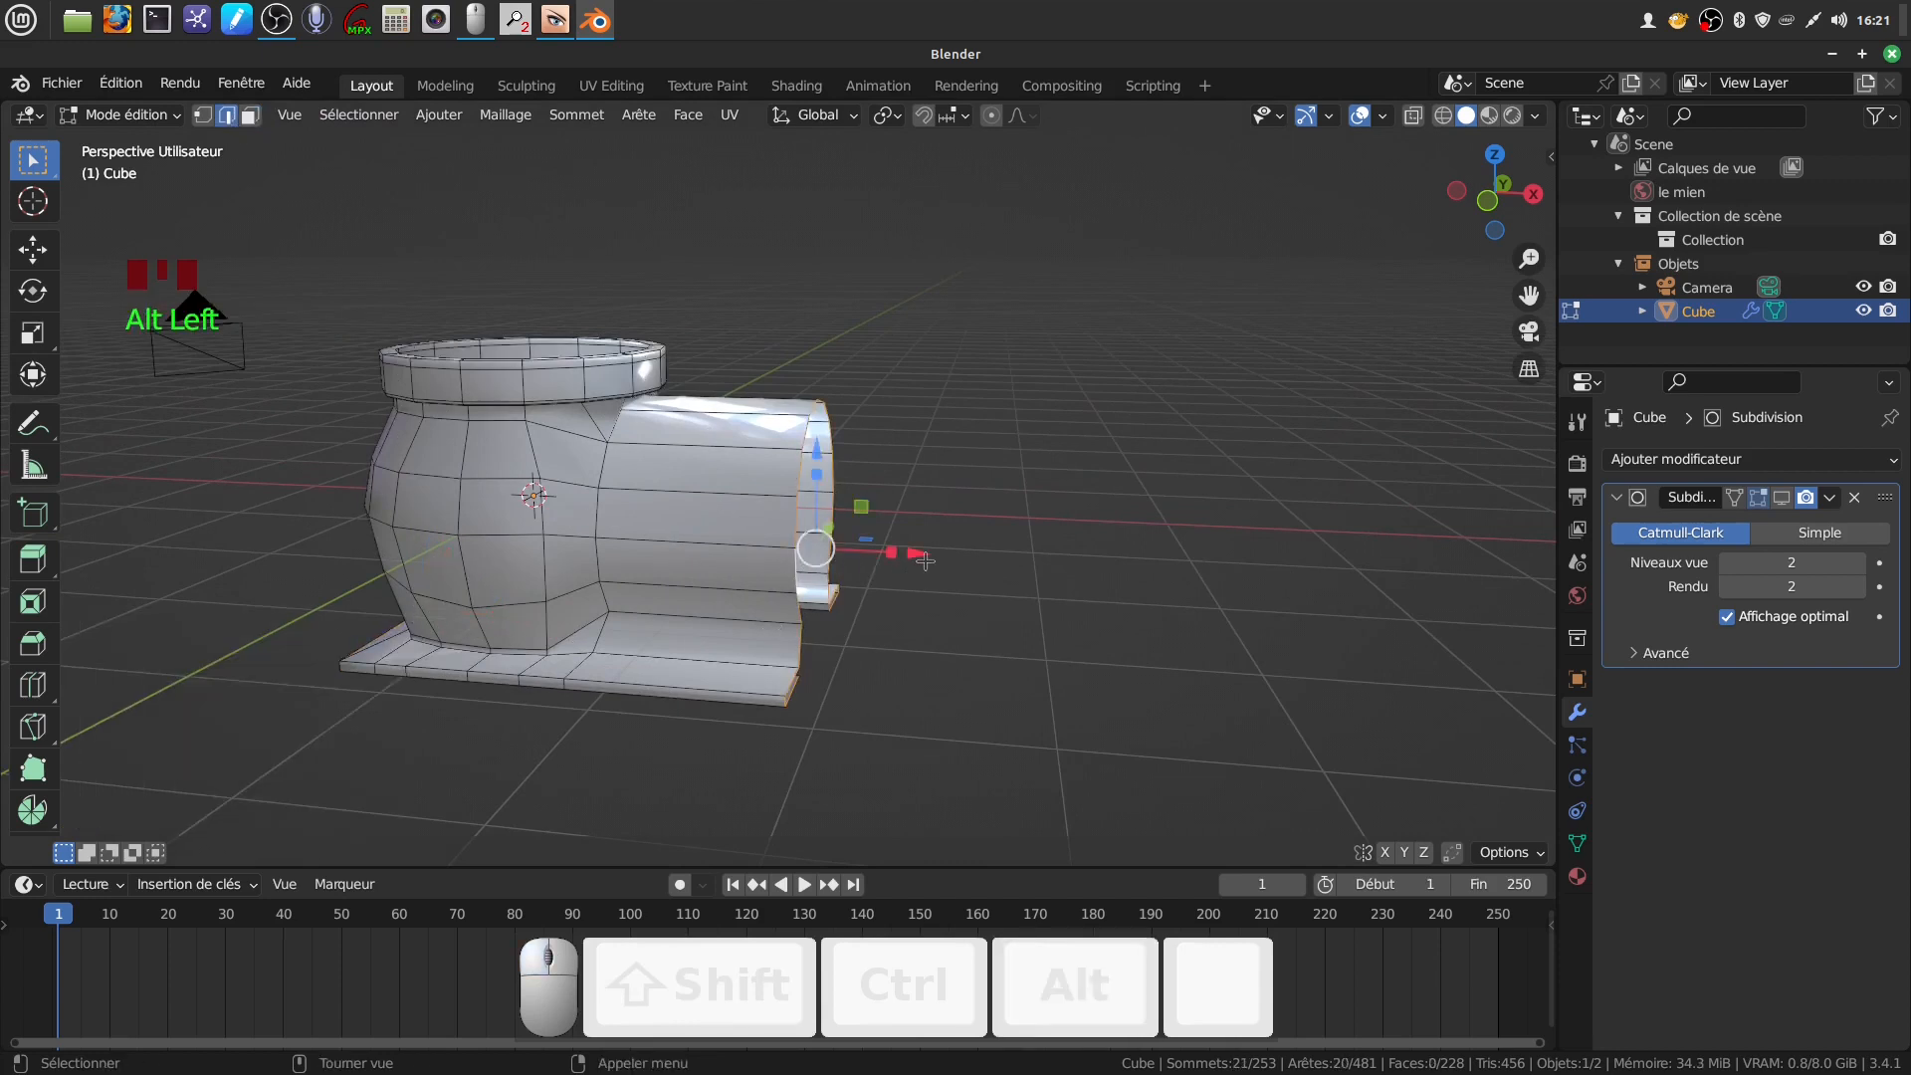
pyautogui.click(865, 561)
# Examine the shortened extension and the pot's overall proportions from several angles and in object mode
pyautogui.scroll(-3, 846, 637)
pyautogui.moveTo(824, 687); pyautogui.dragTo(798, 539, button='middle')
pyautogui.scroll(2, 808, 709)
pyautogui.scroll(-3, 813, 752)
pyautogui.scroll(3, 792, 770)
pyautogui.scroll(-3, 737, 677)
pyautogui.scroll(1, 715, 484)
pyautogui.scroll(3, 716, 484)
pyautogui.scroll(-5, 777, 493)
pyautogui.press('Tab')
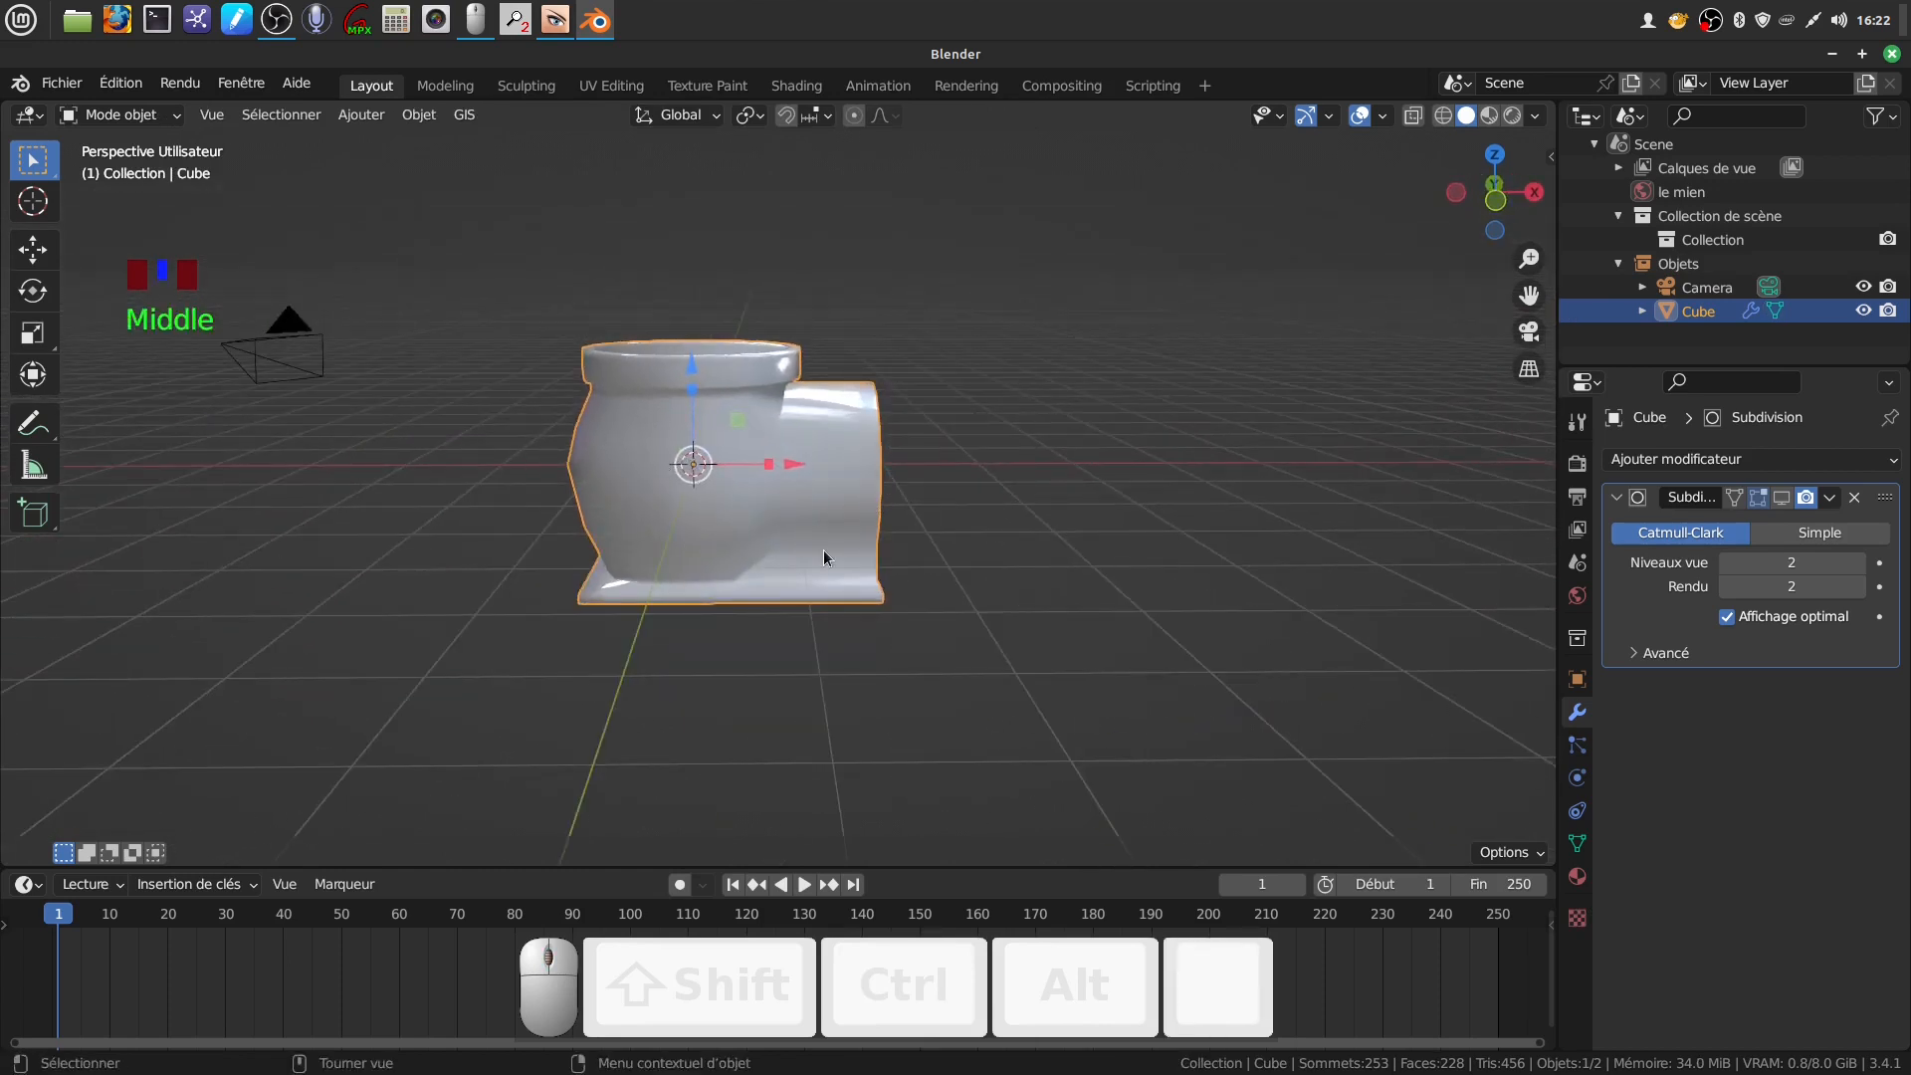
# Add one loop cut around the extension and move it about 0.27 m along X toward the open end
pyautogui.press('Tab')
pyautogui.scroll(2, 823, 553)
pyautogui.keyDown('shift'); pyautogui.moveTo(823, 553); pyautogui.dragTo(827, 547, button='middle'); pyautogui.keyUp('shift')
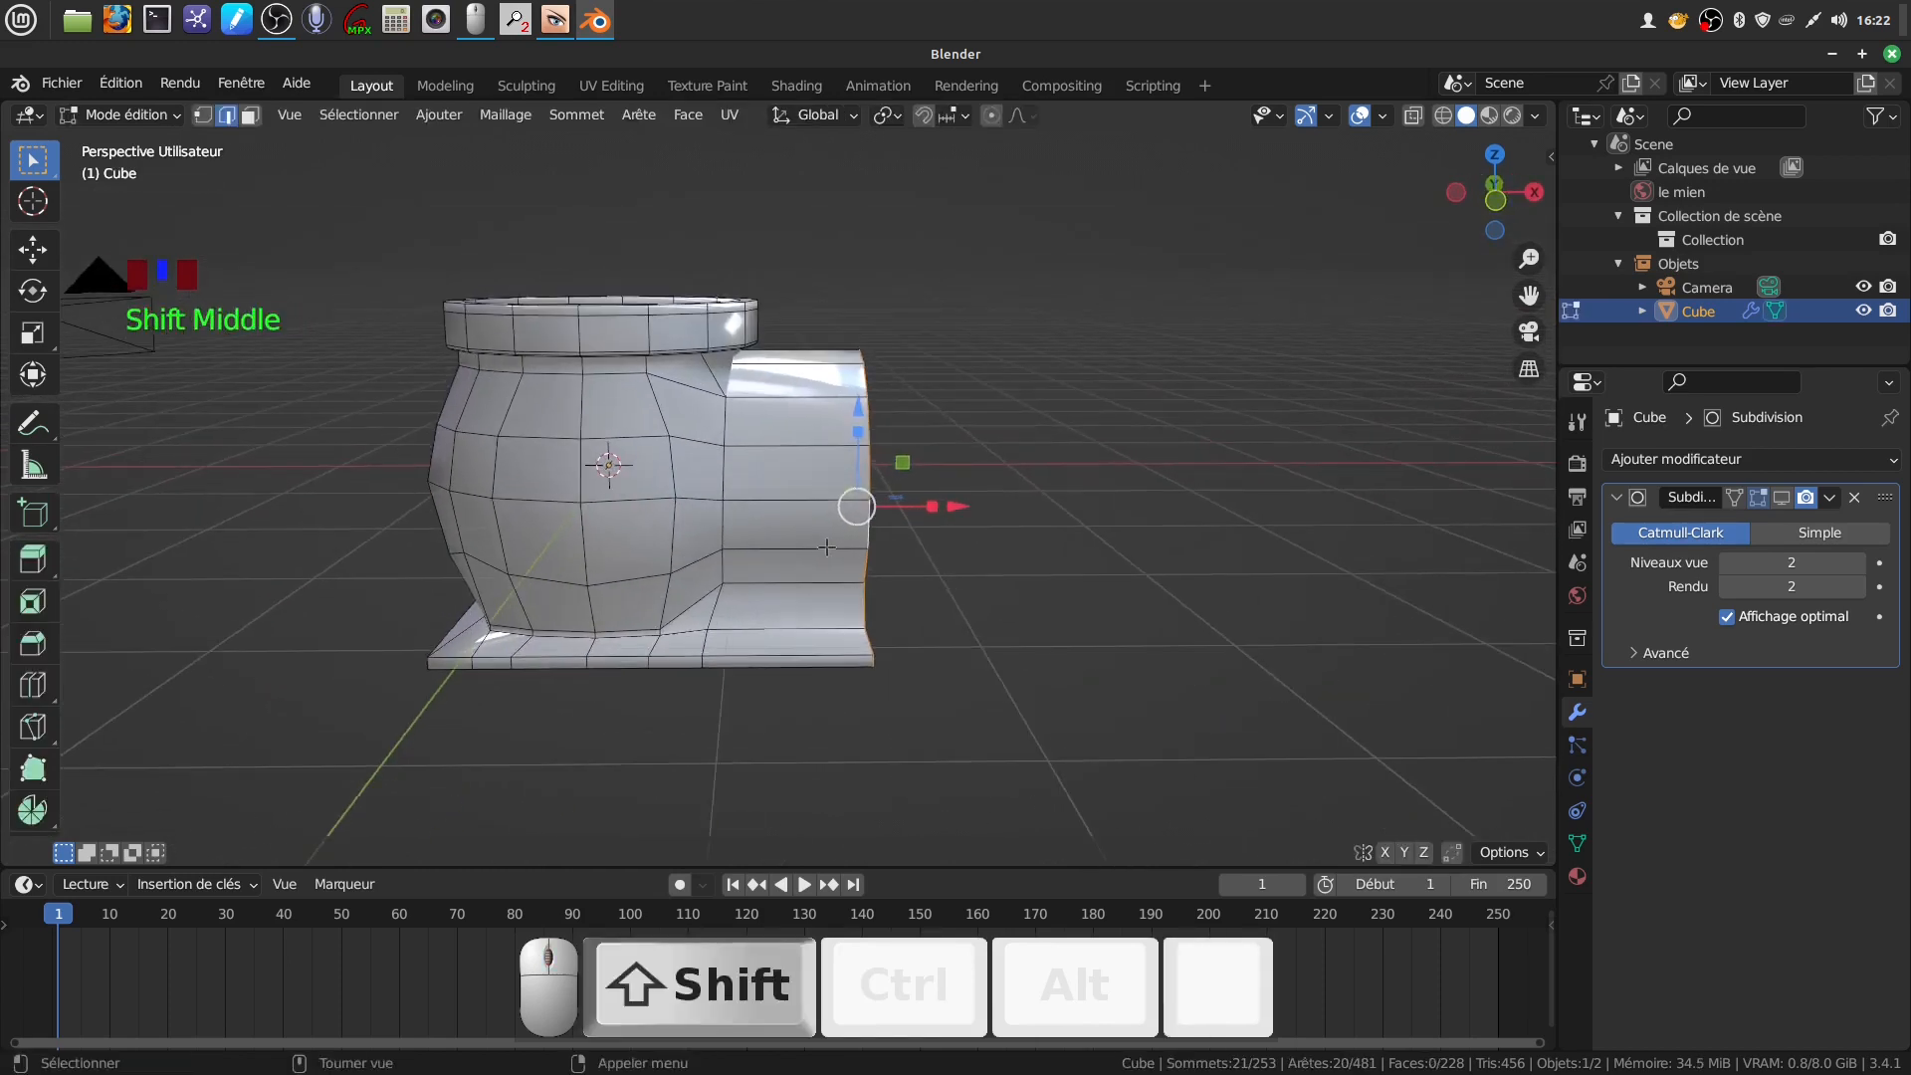
pyautogui.hotkey('ctrl', 'r')
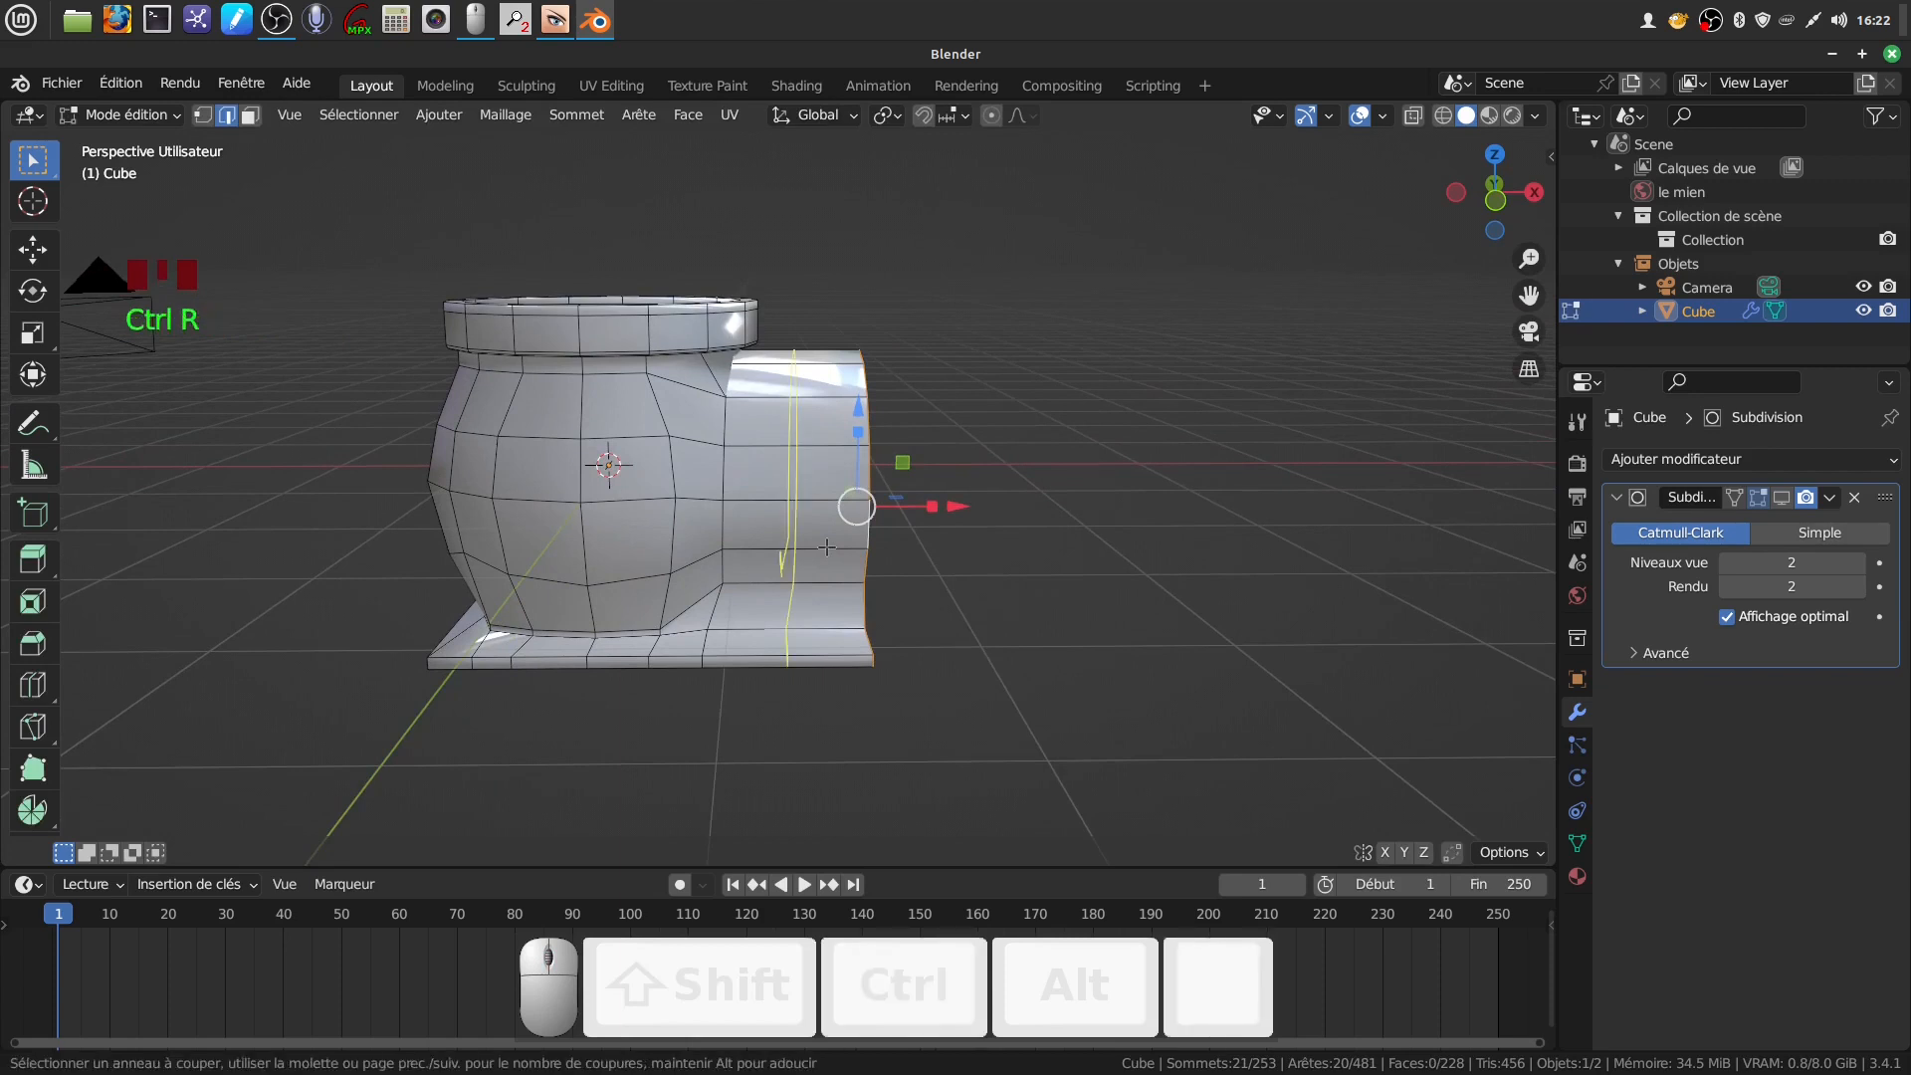
pyautogui.click(826, 547)
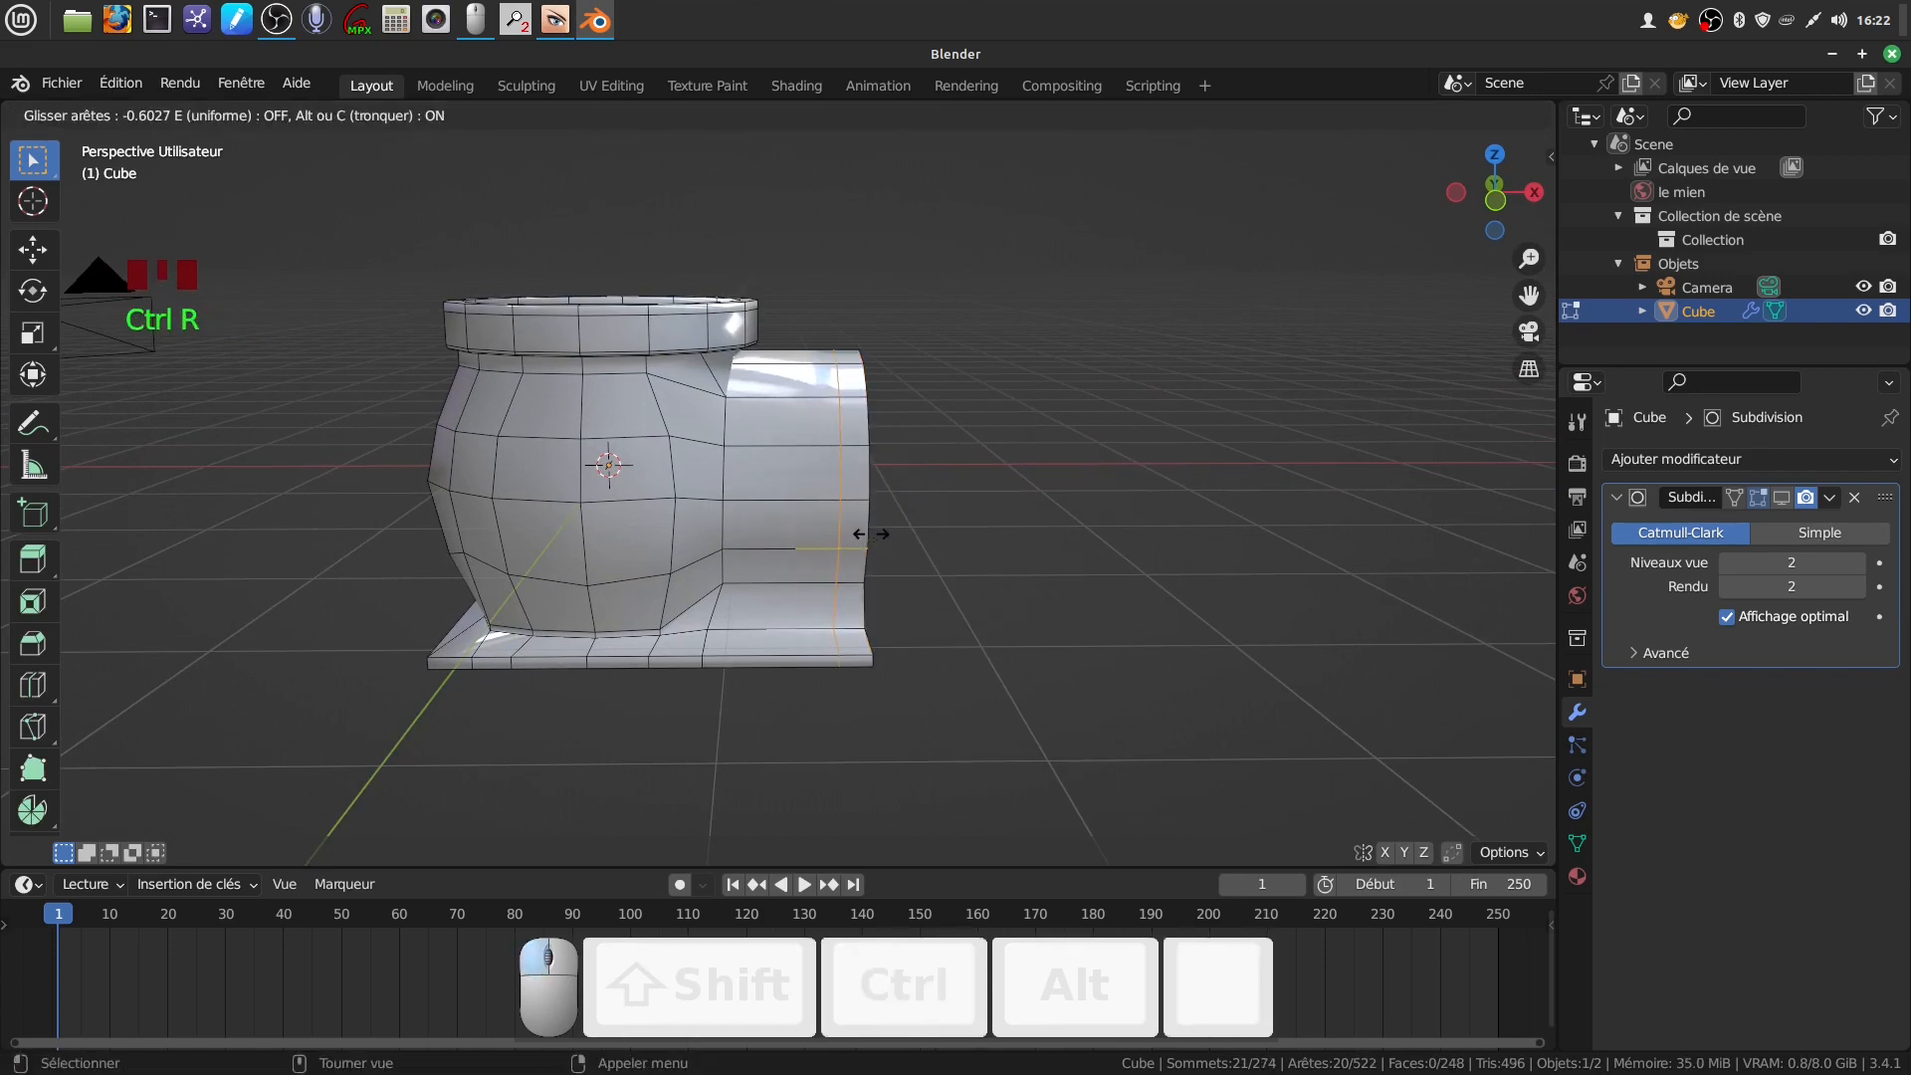
pyautogui.rightClick(870, 534)
pyautogui.moveTo(893, 512); pyautogui.dragTo(927, 504)
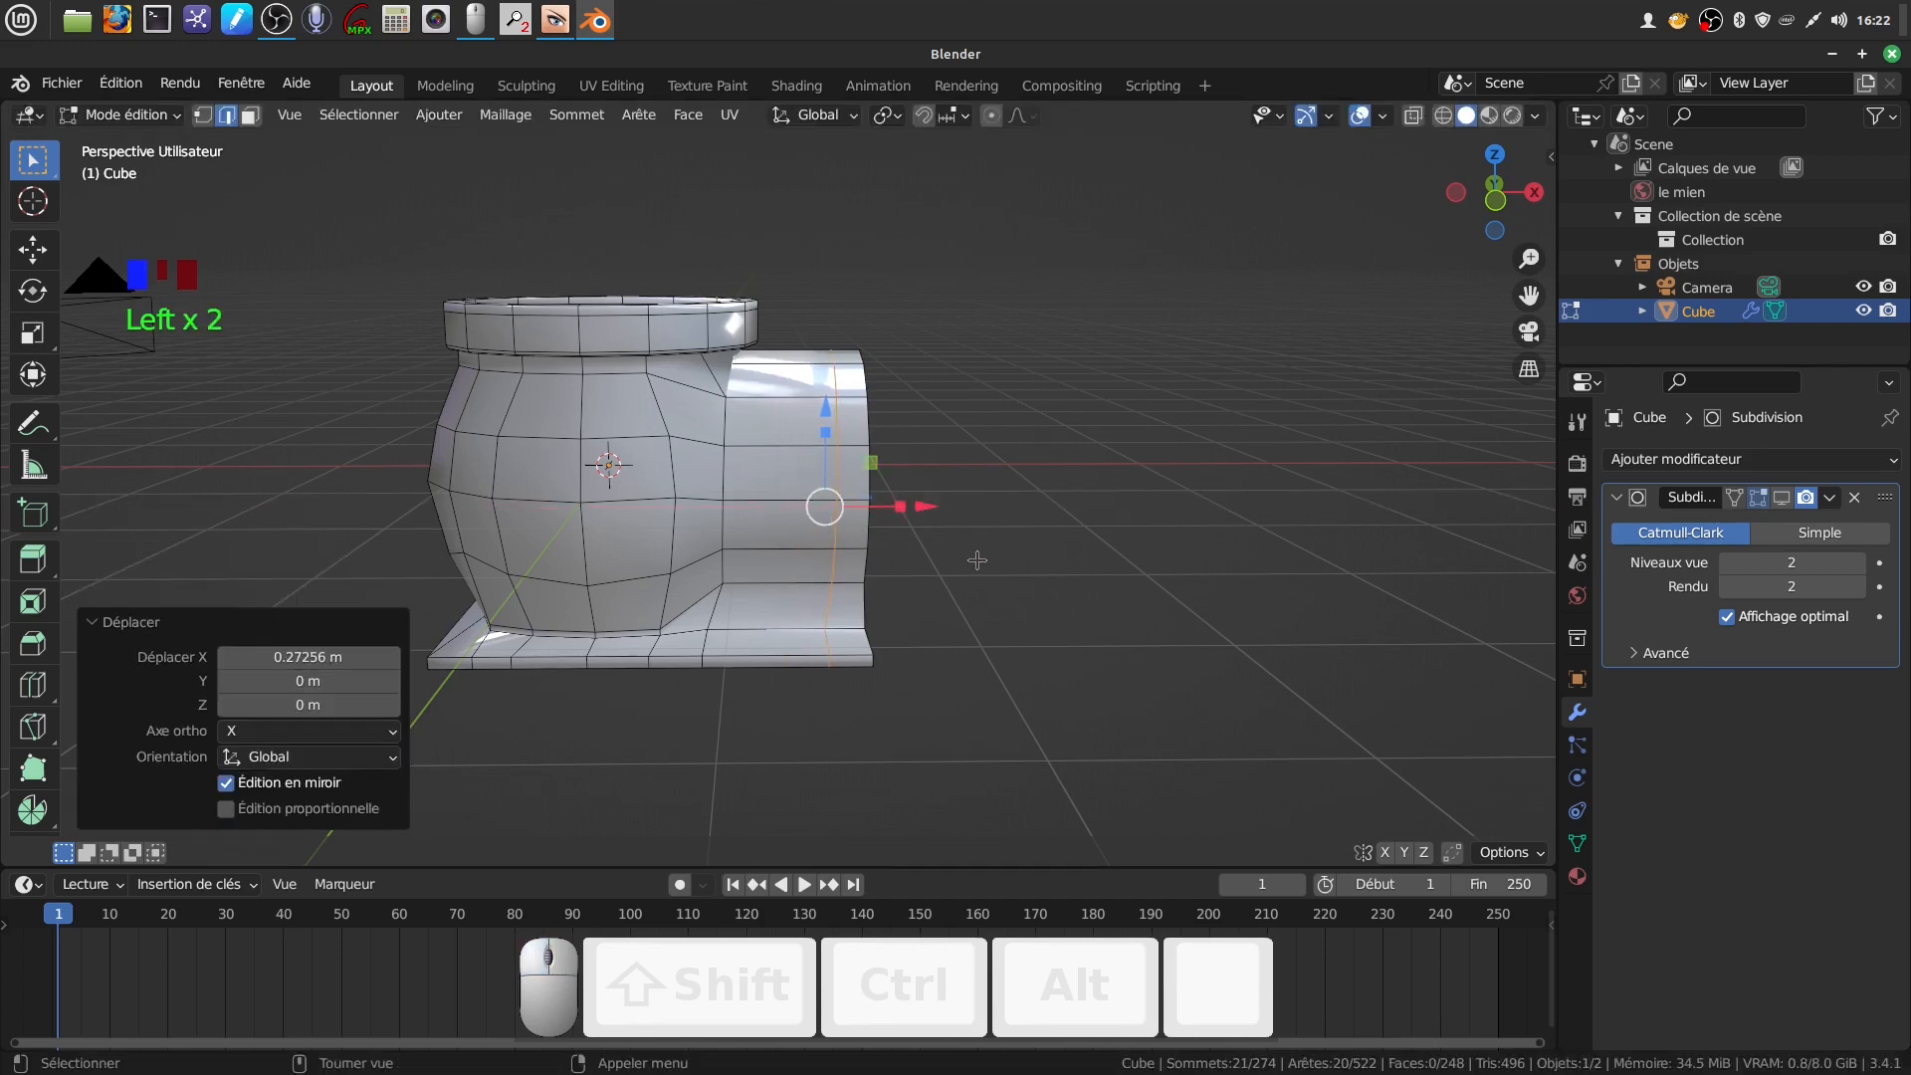
# Select two adjacent mid-height faces in the narrow end strip on each side of the extension
pyautogui.scroll(2, 976, 560)
pyautogui.moveTo(977, 560); pyautogui.dragTo(834, 638, button='middle')
pyautogui.click(250, 116)
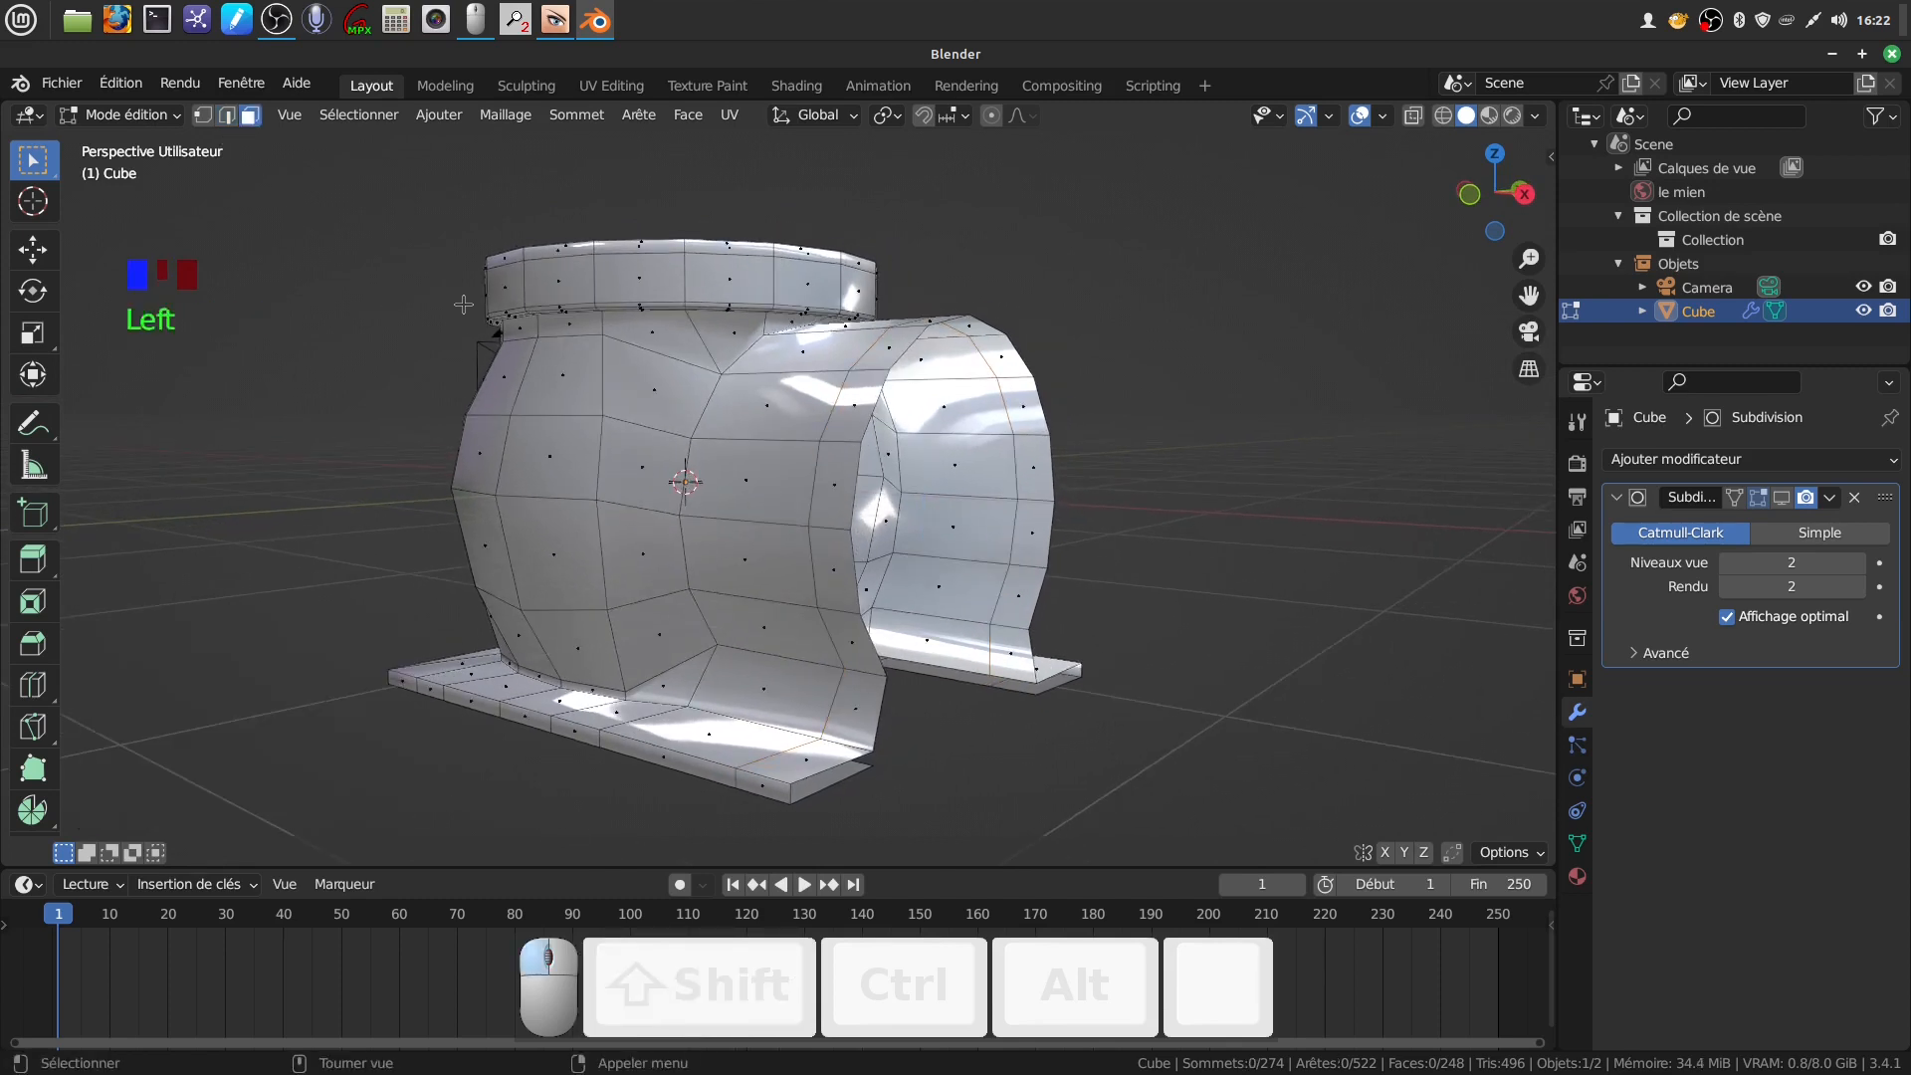
pyautogui.click(832, 503)
pyautogui.keyDown('shift'); pyautogui.click(834, 536); pyautogui.keyUp('shift')
pyautogui.moveTo(834, 536); pyautogui.dragTo(990, 556, button='middle')
pyautogui.keyDown('shift'); pyautogui.click(832, 489); pyautogui.keyUp('shift')
pyautogui.keyDown('shift'); pyautogui.click(823, 455); pyautogui.keyUp('shift')
pyautogui.scroll(2, 941, 532)
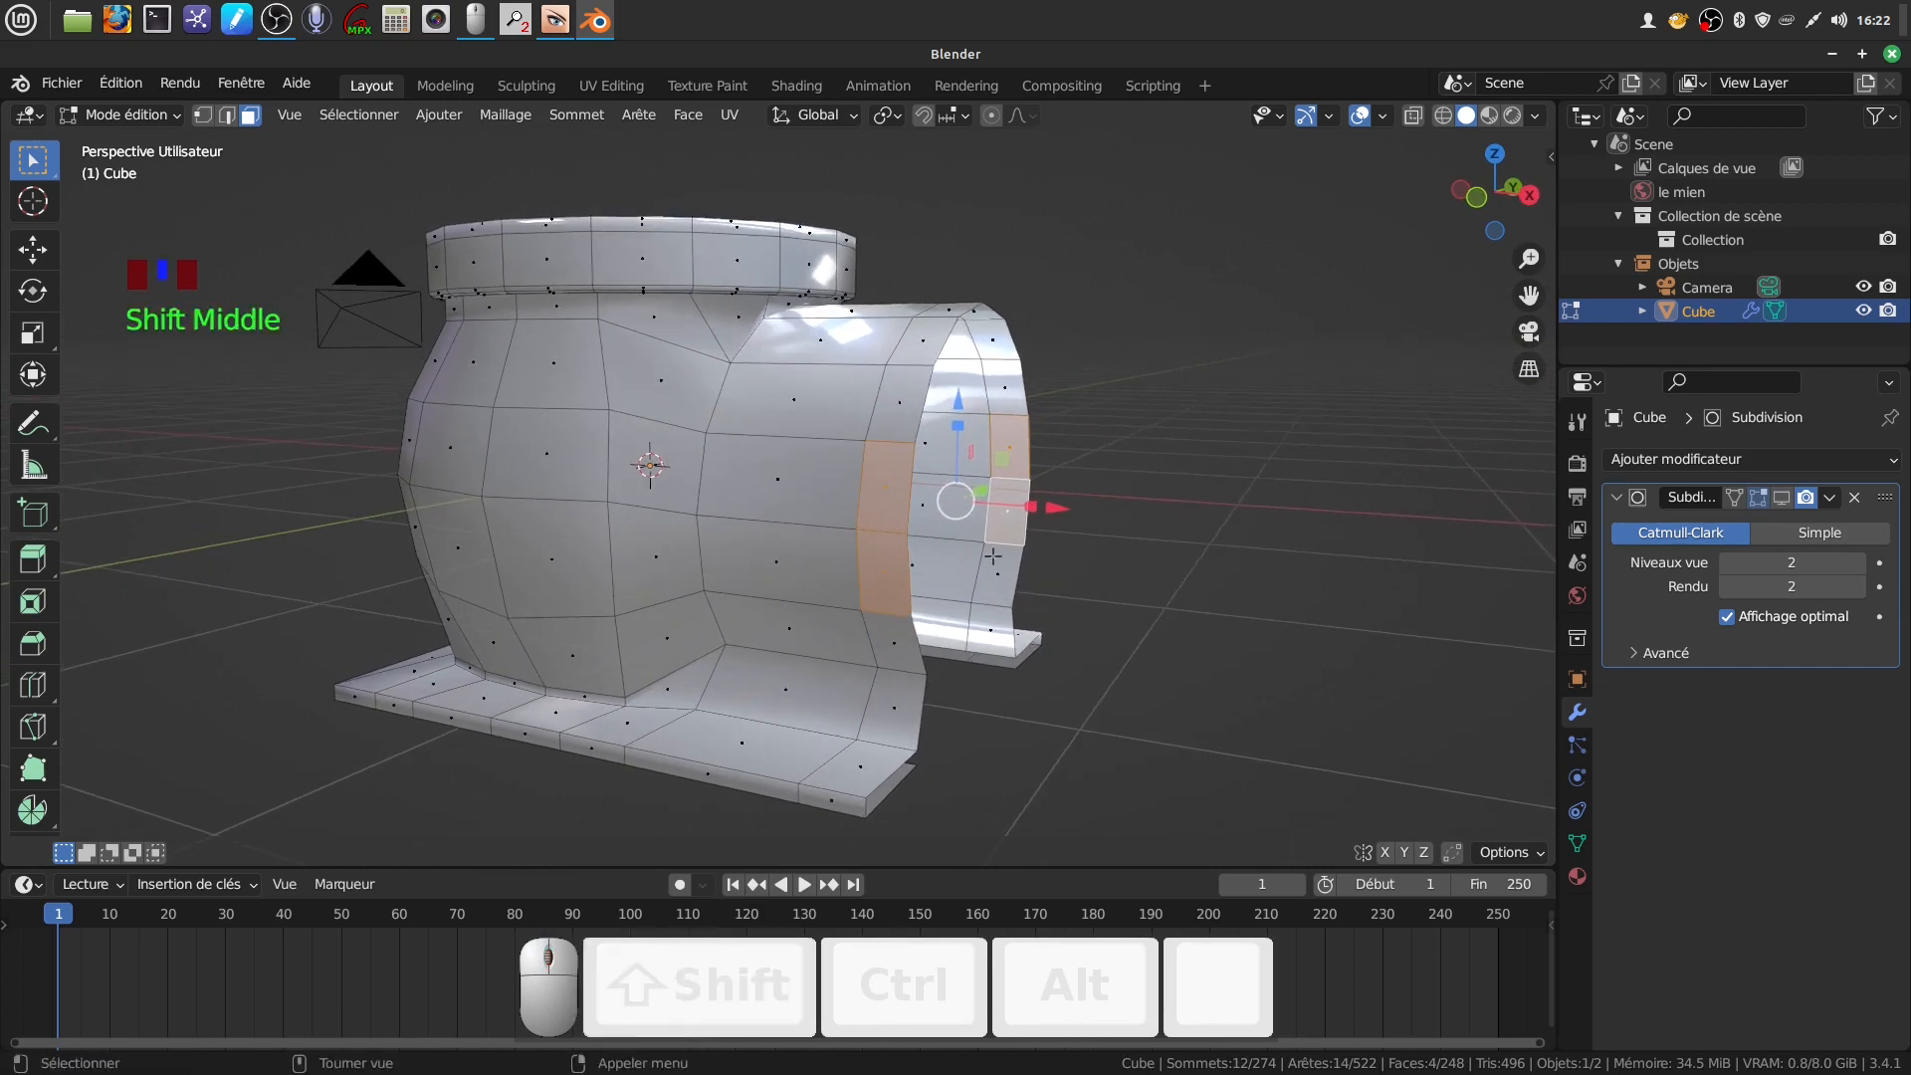
# Inset the four selected side faces by about 0.01 m and set the pivot point to individual origins
pyautogui.press('i')
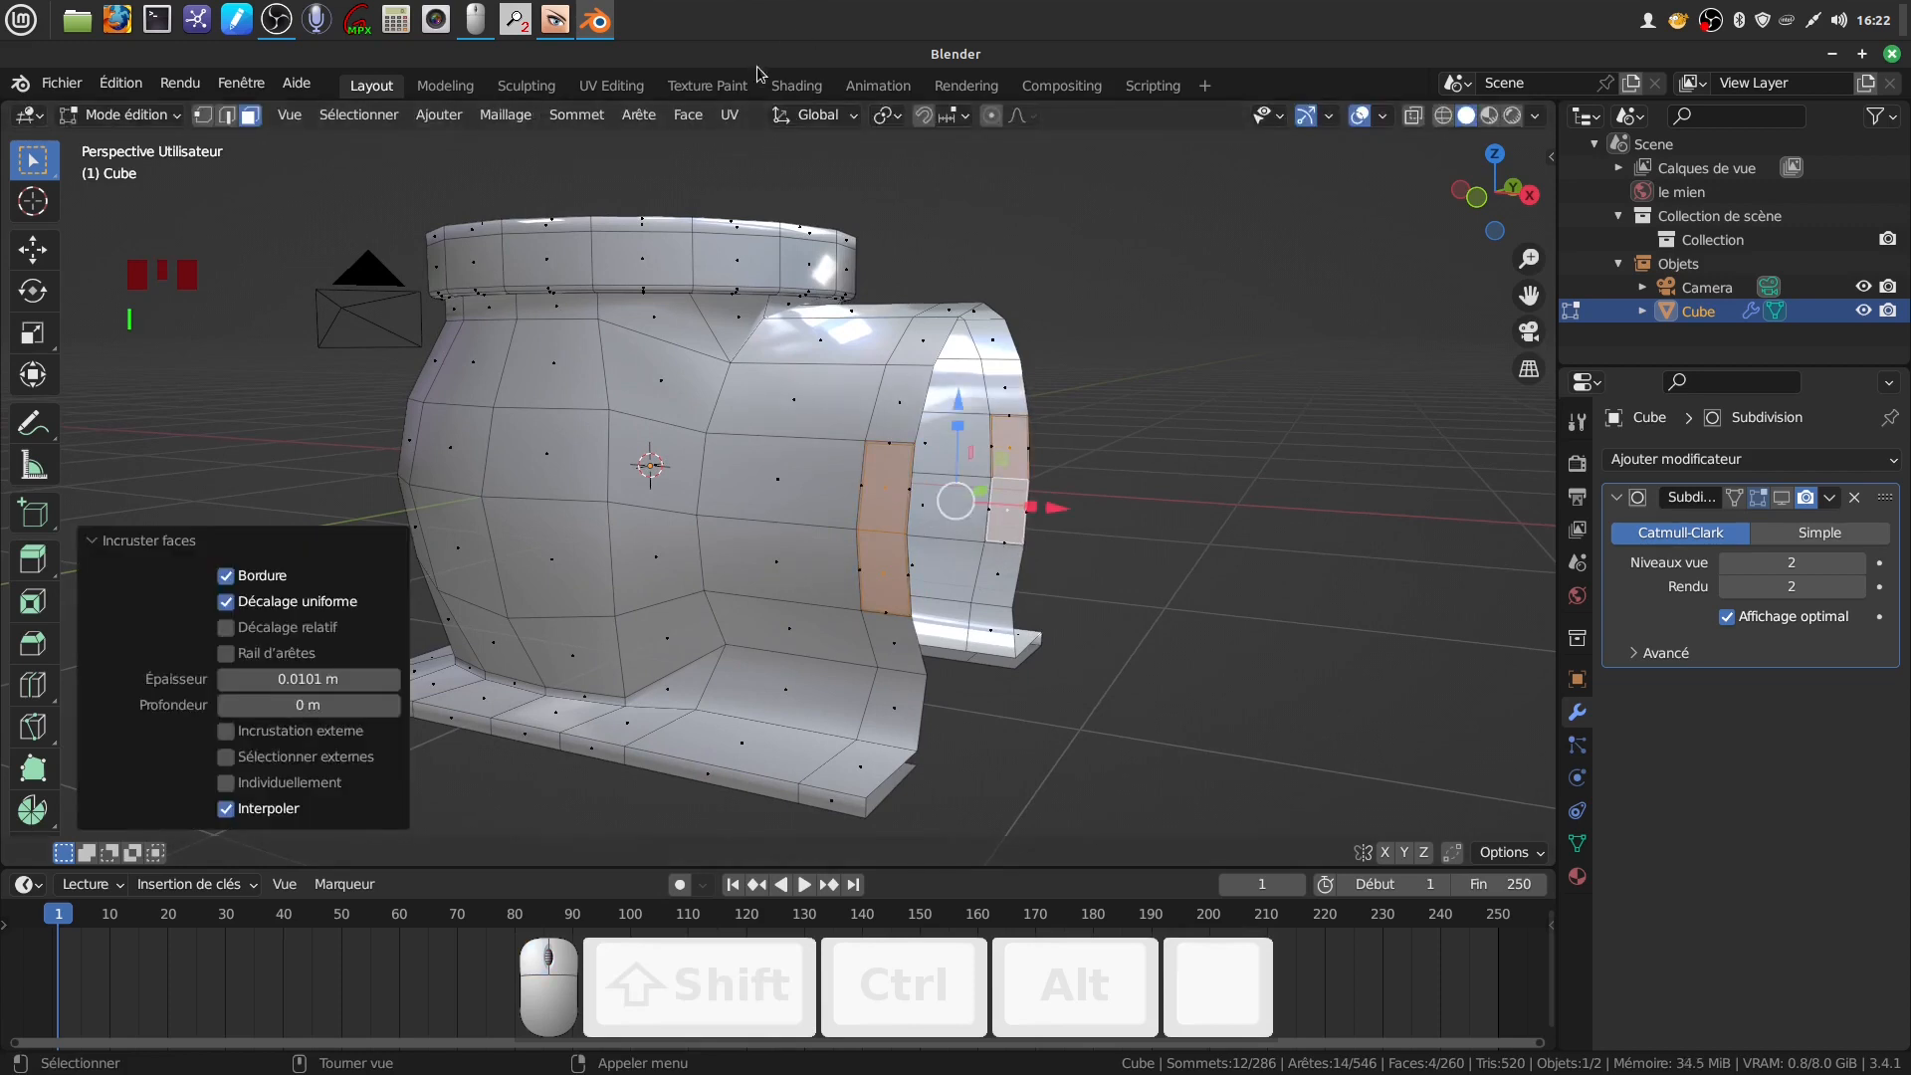
pyautogui.click(888, 116)
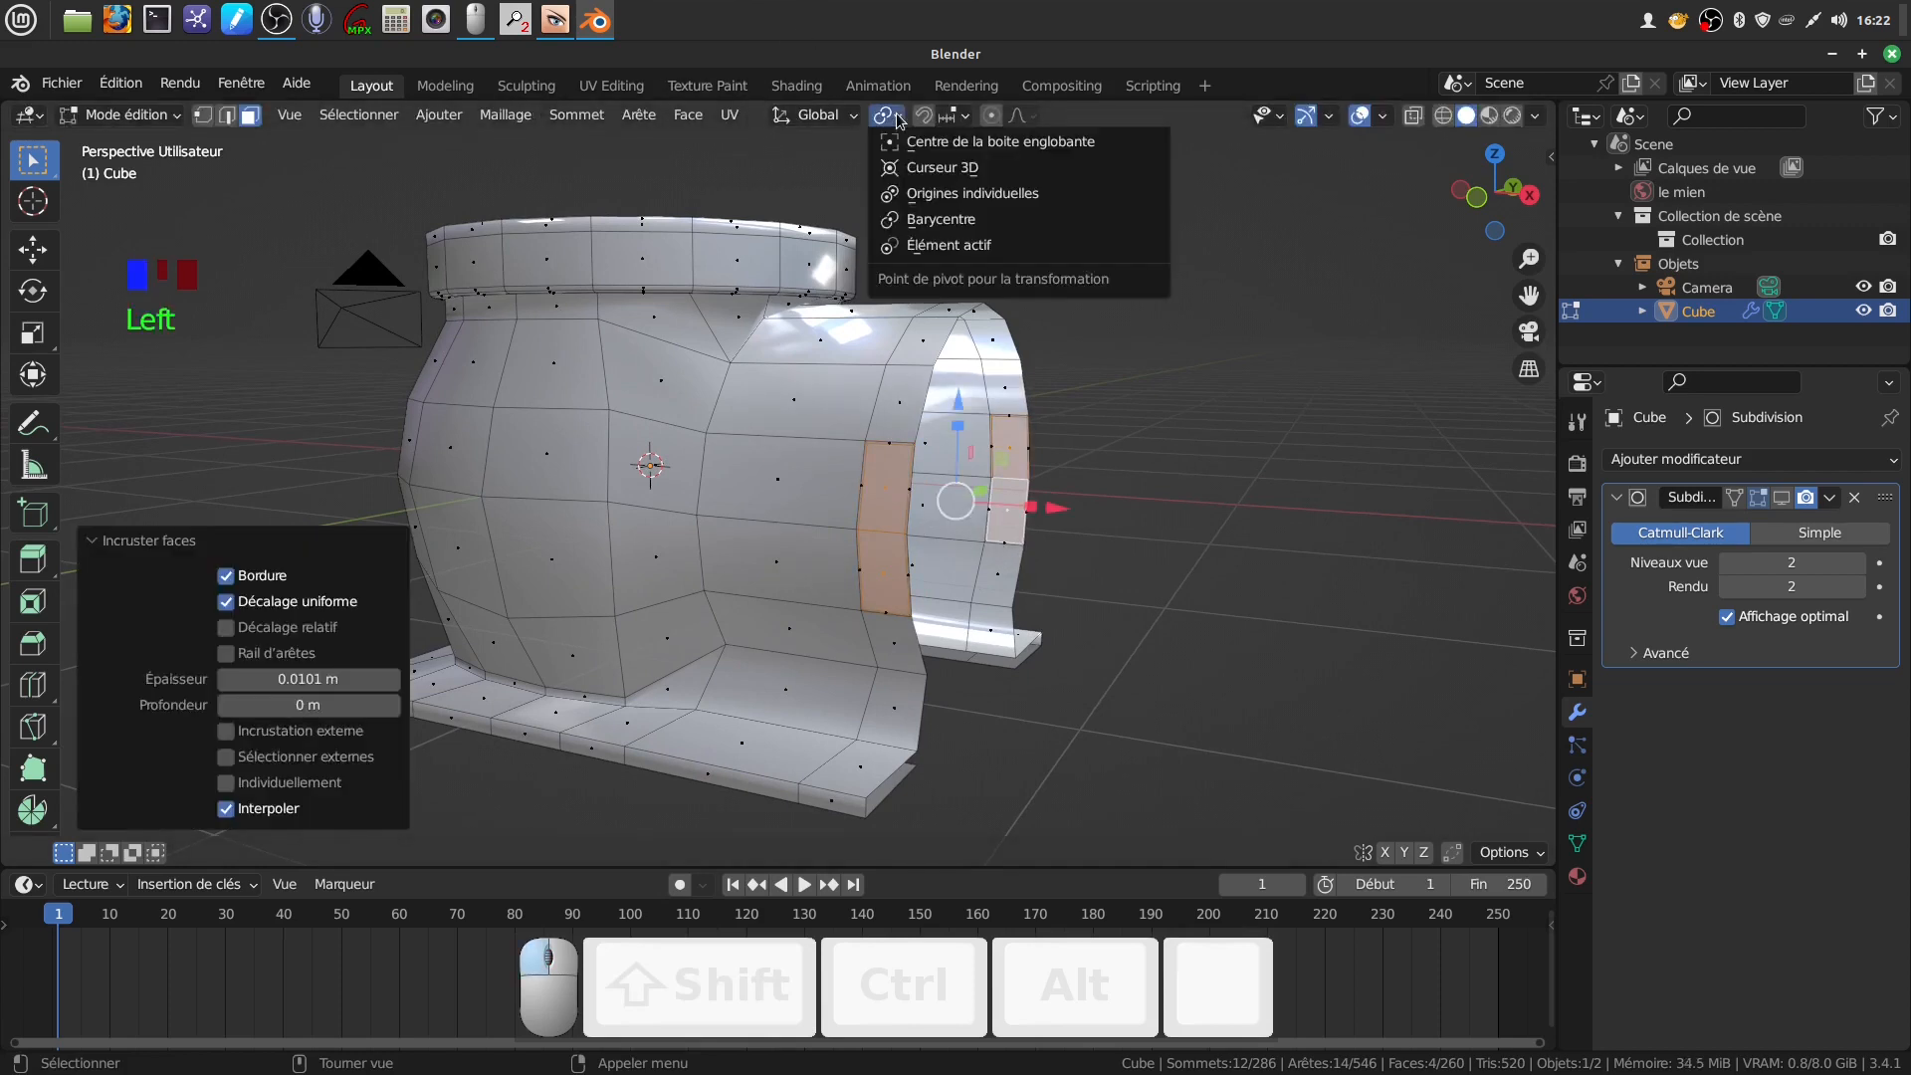
pyautogui.click(962, 206)
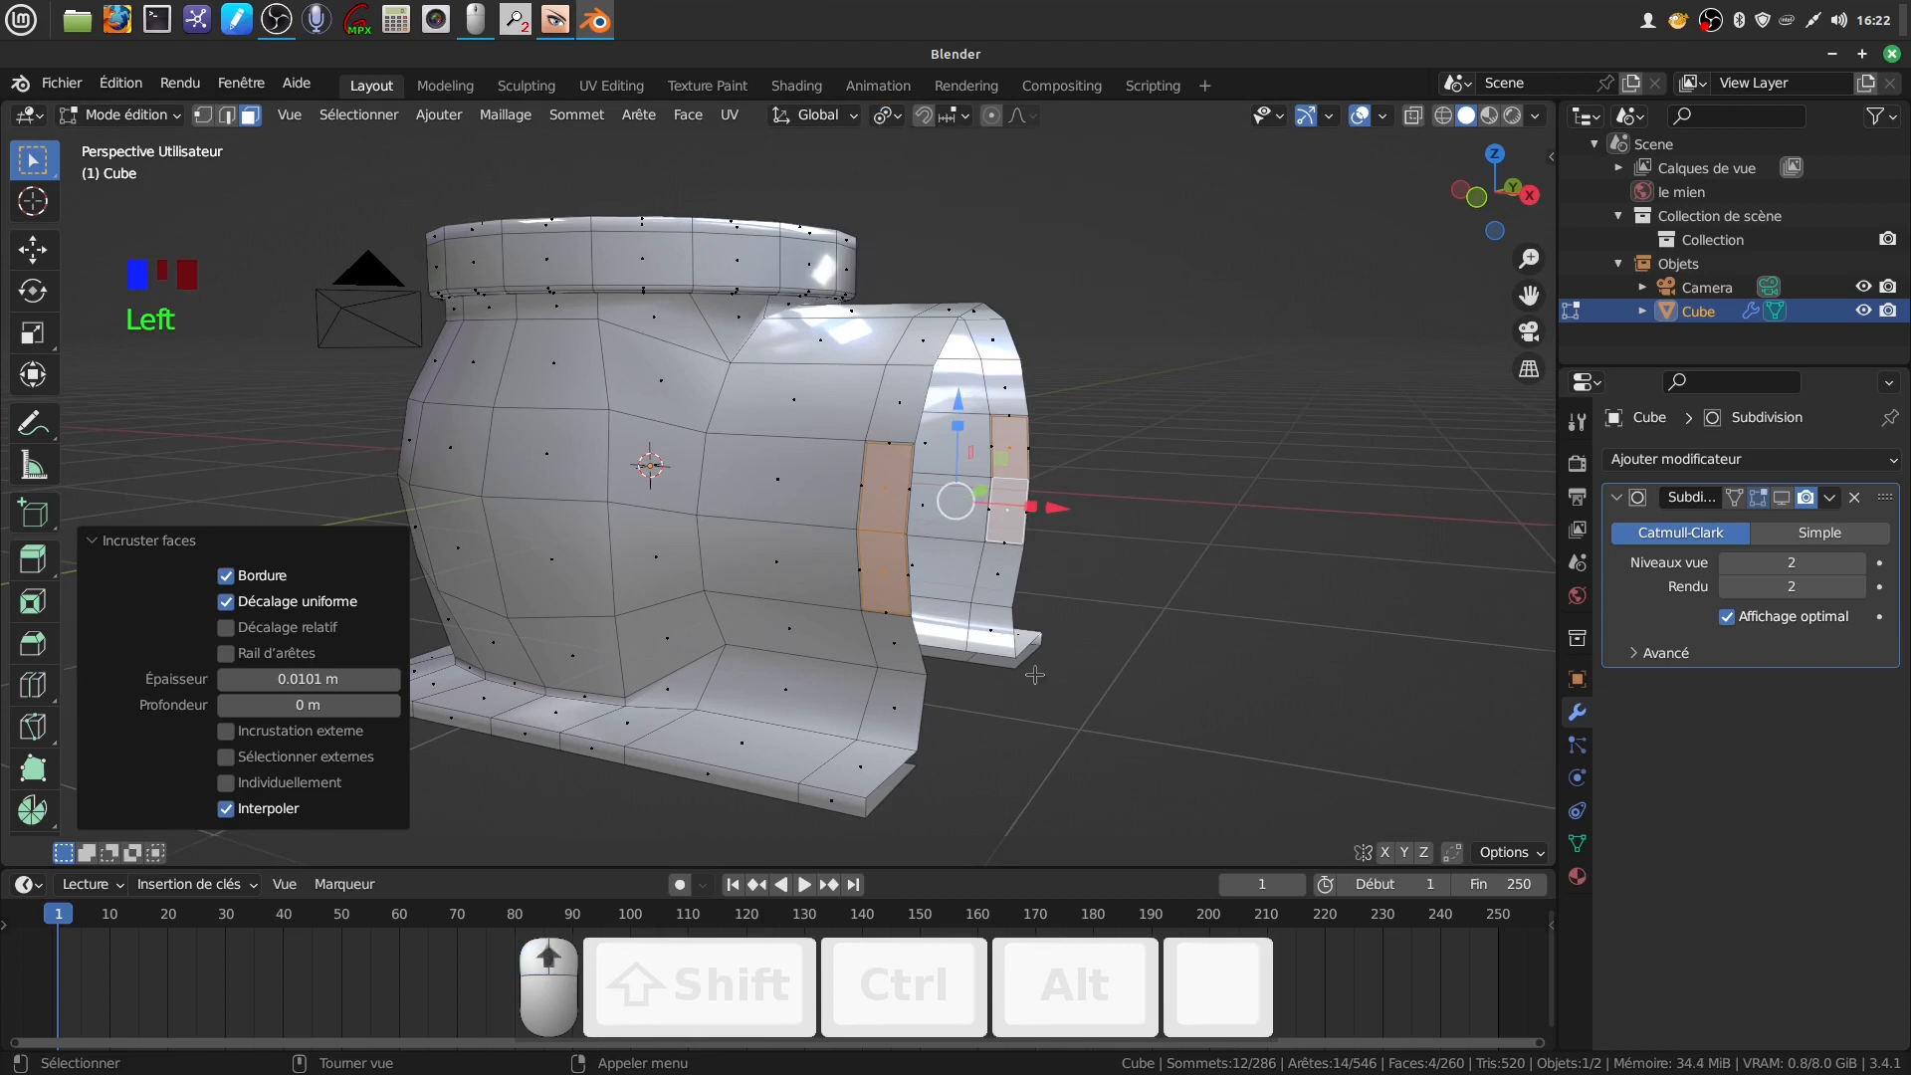
# Try scaling the inset faces on both sides of the extension uniformly by about 0.631 around their individual origins
pyautogui.scroll(2, 1035, 675)
pyautogui.press('s')
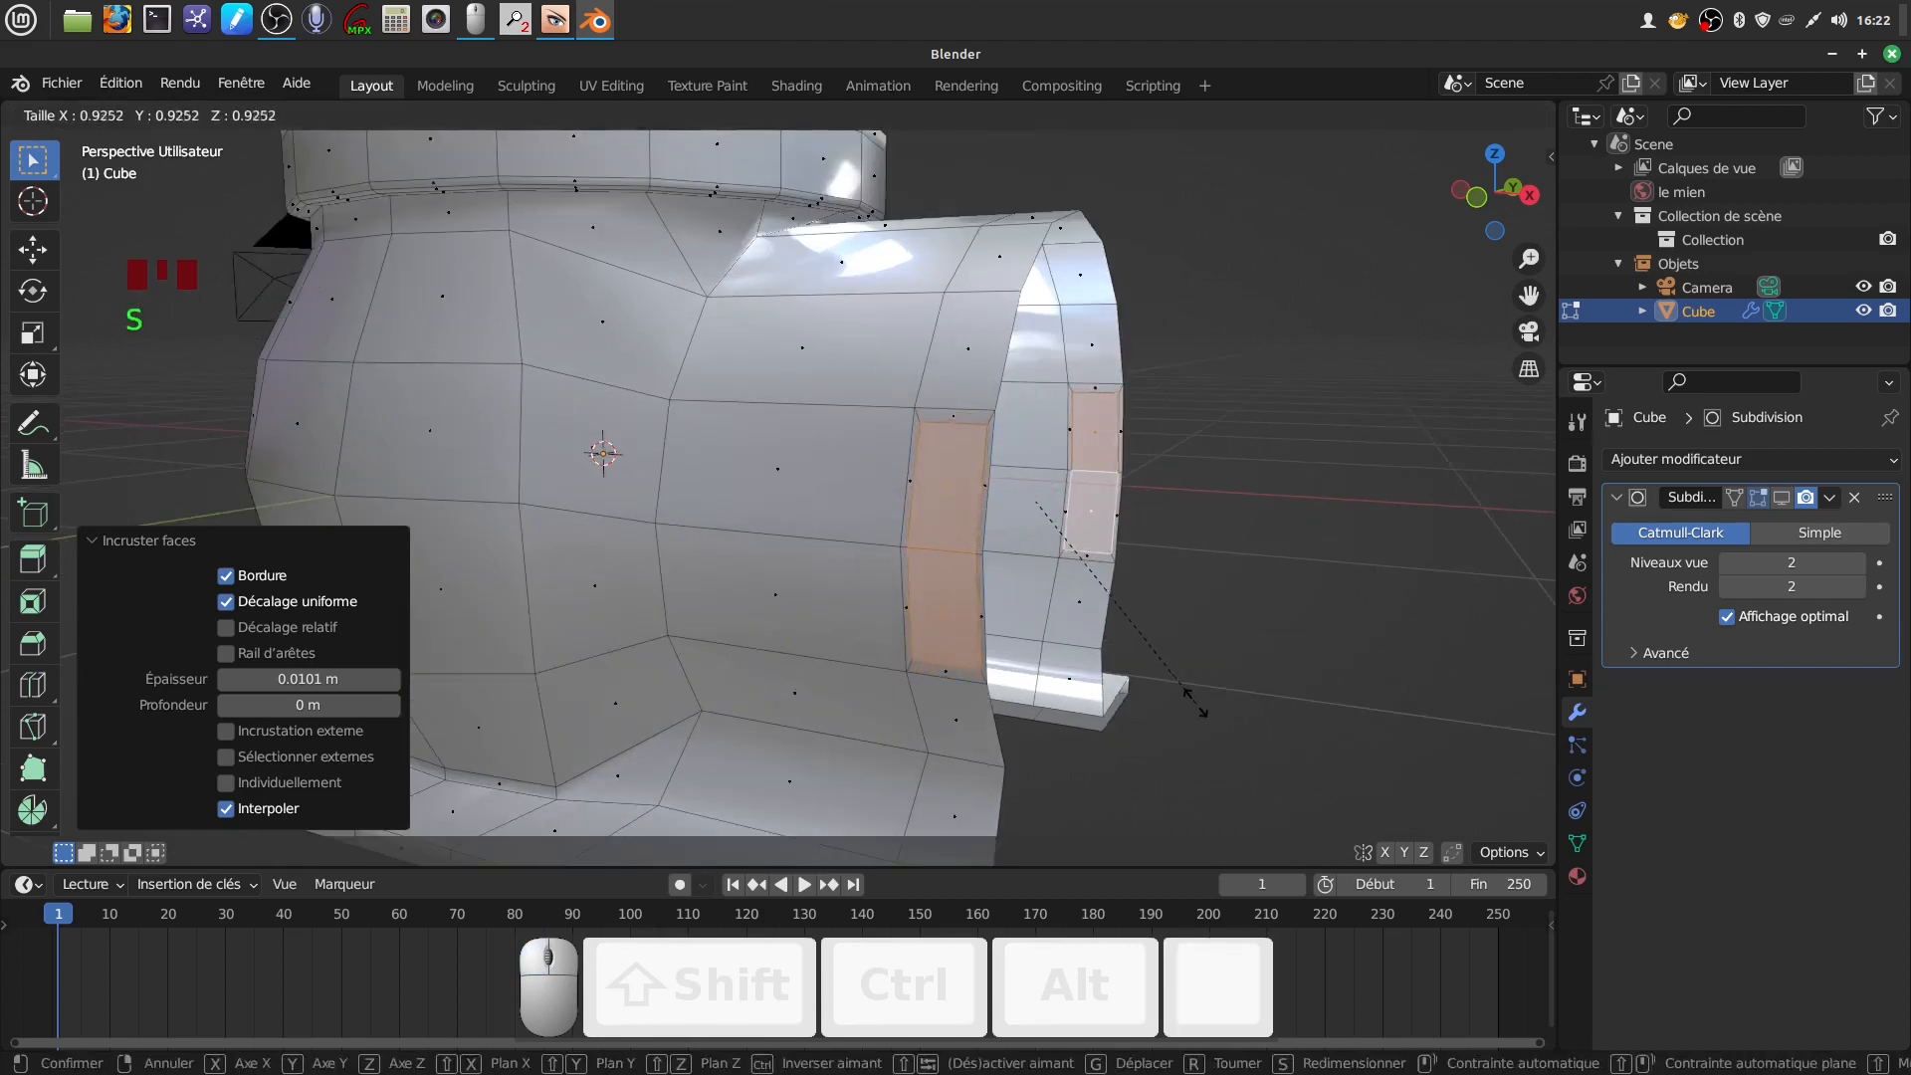
pyautogui.click(1155, 627)
pyautogui.moveTo(1143, 605); pyautogui.dragTo(1192, 597, button='middle')
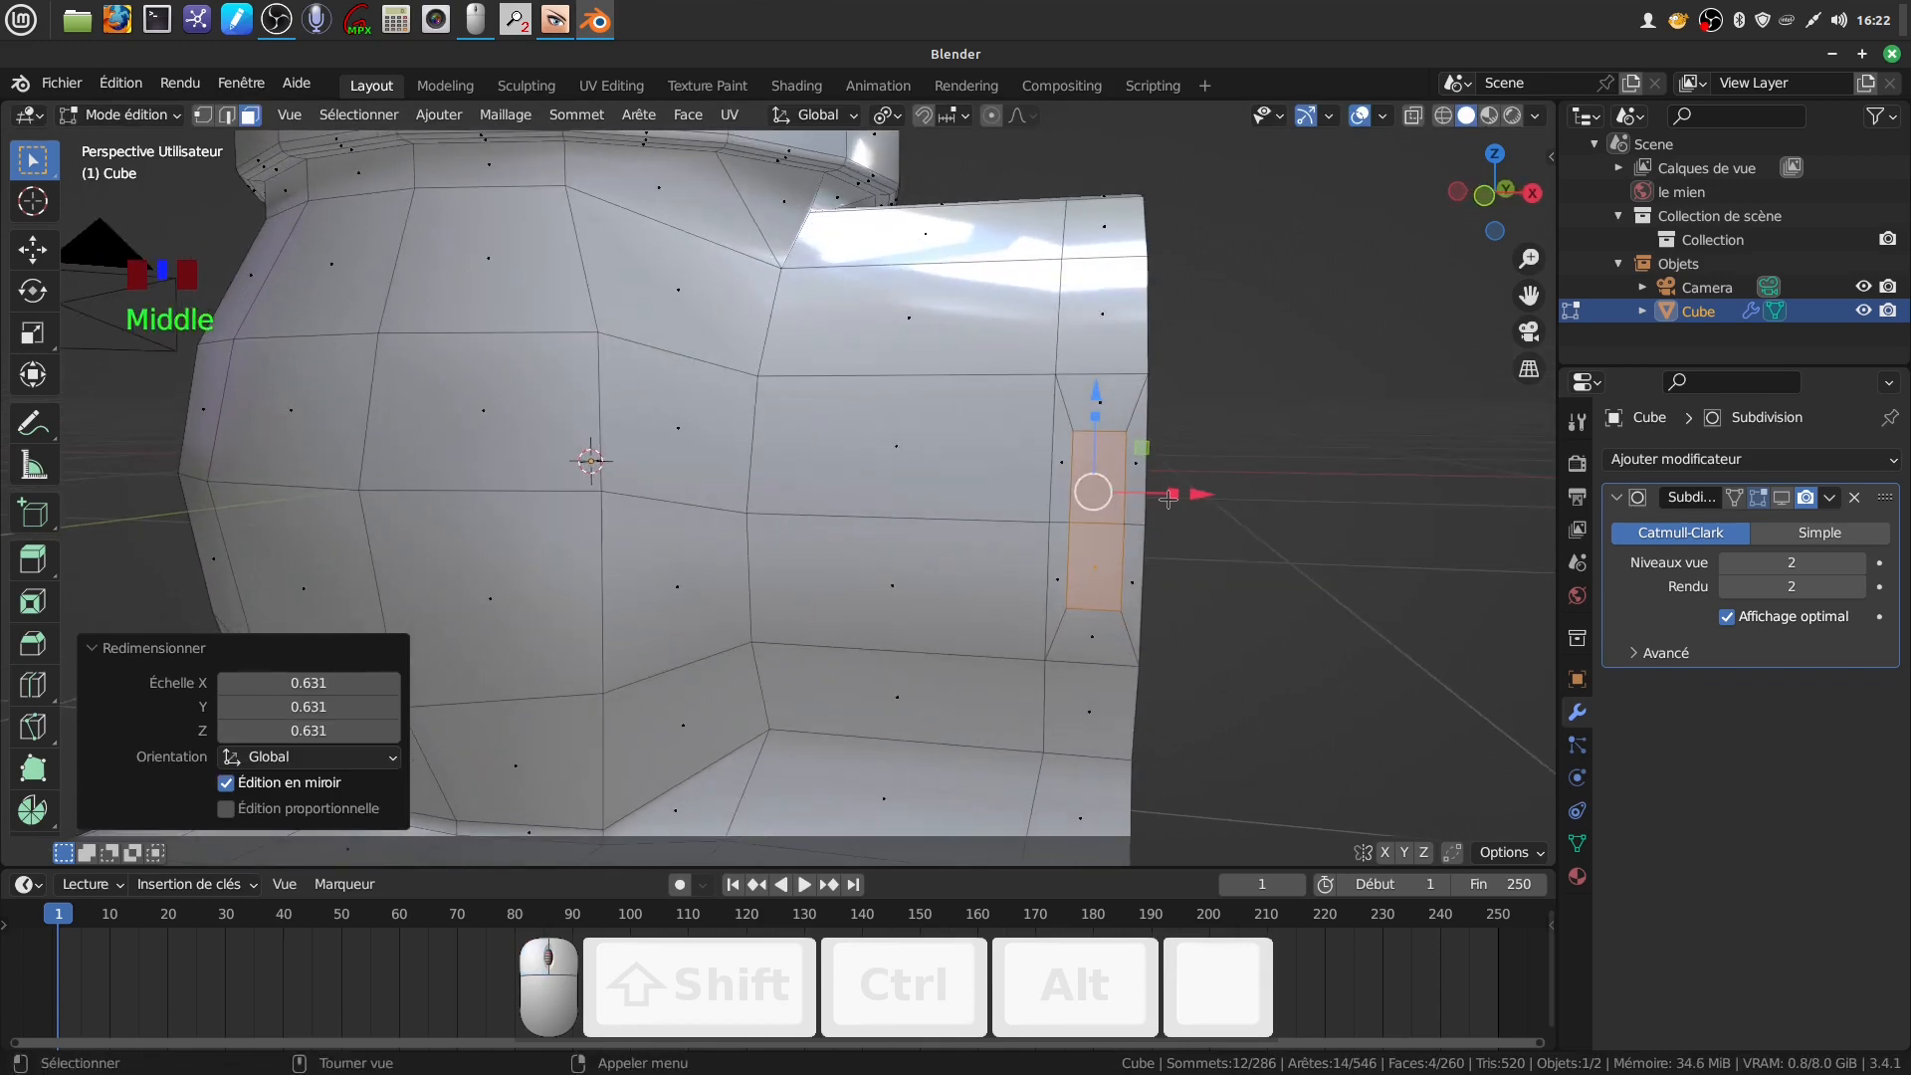
# Try stretching the inset side faces along X by about 1.507
pyautogui.moveTo(1169, 499); pyautogui.dragTo(1172, 497)
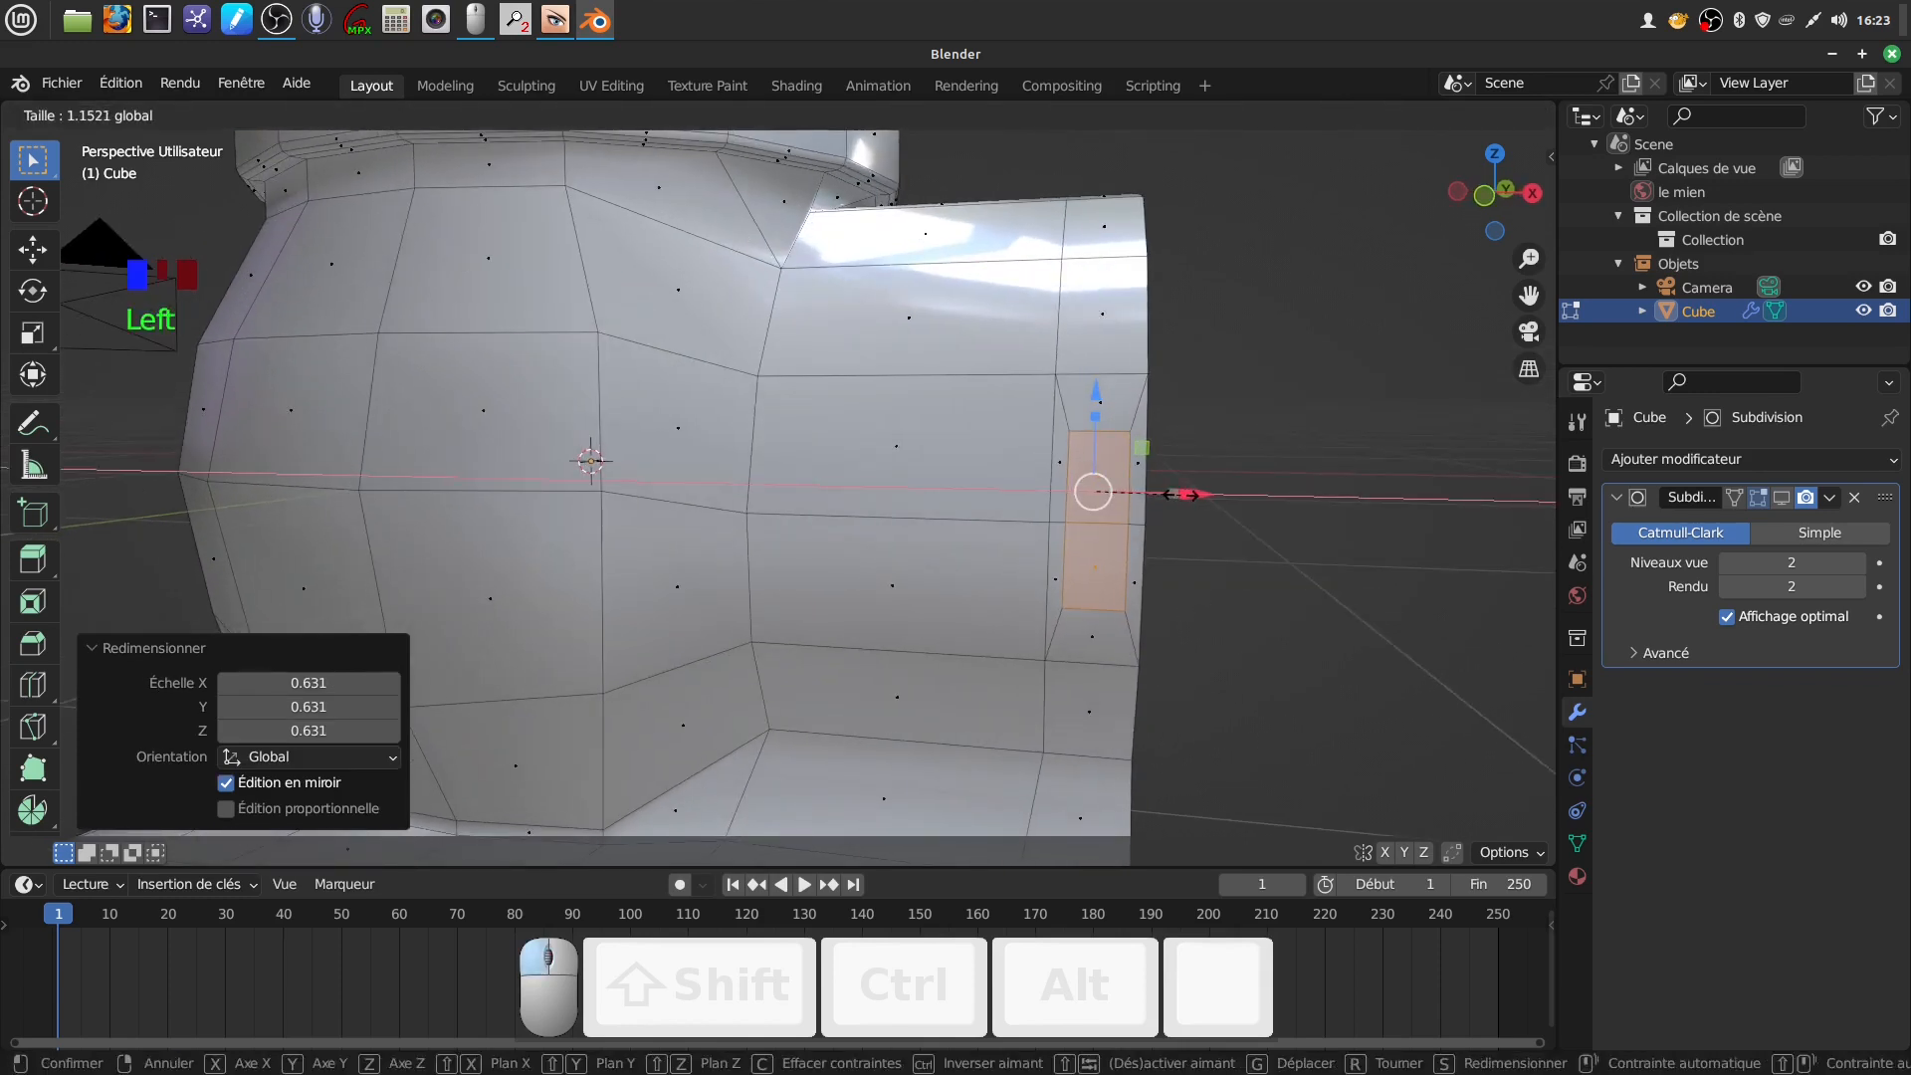
pyautogui.moveTo(1198, 491); pyautogui.dragTo(1206, 488)
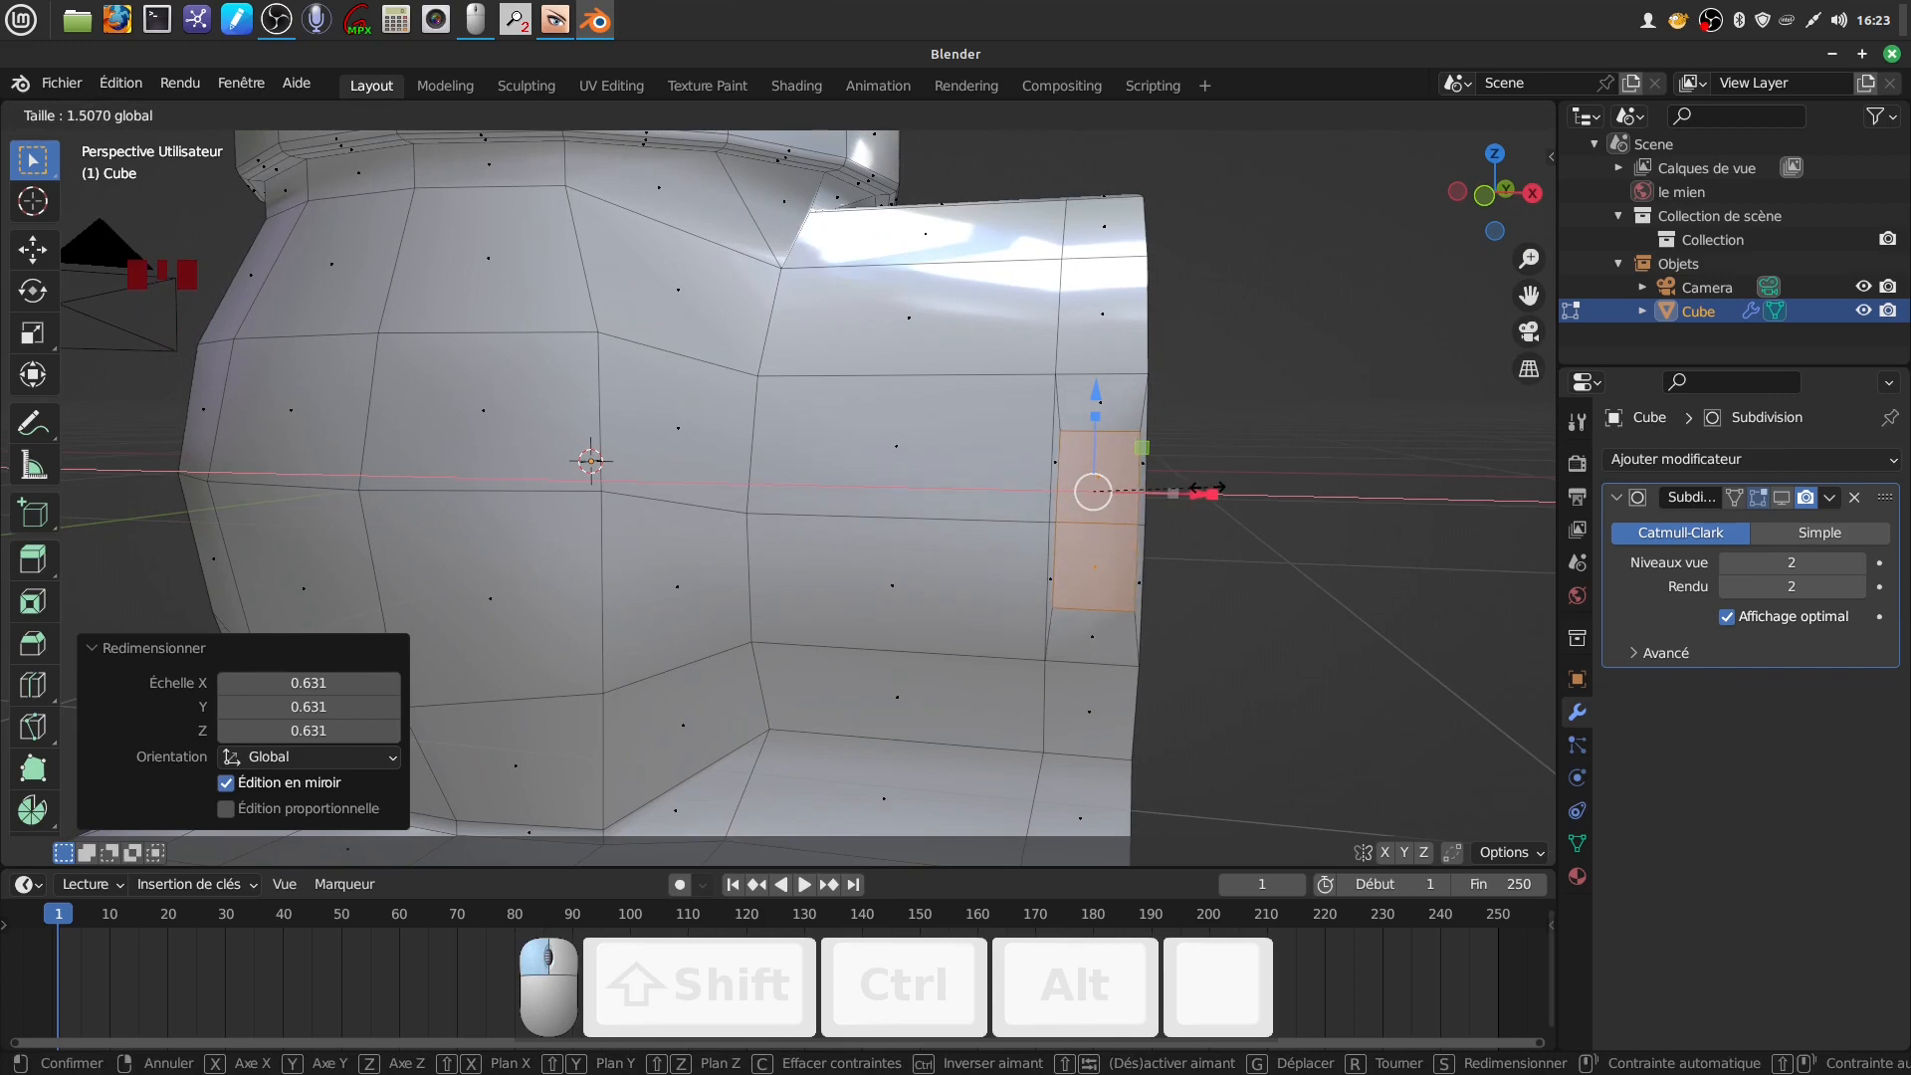
pyautogui.scroll(-2, 1197, 548)
pyautogui.moveTo(1197, 547); pyautogui.dragTo(1182, 544, button='middle')
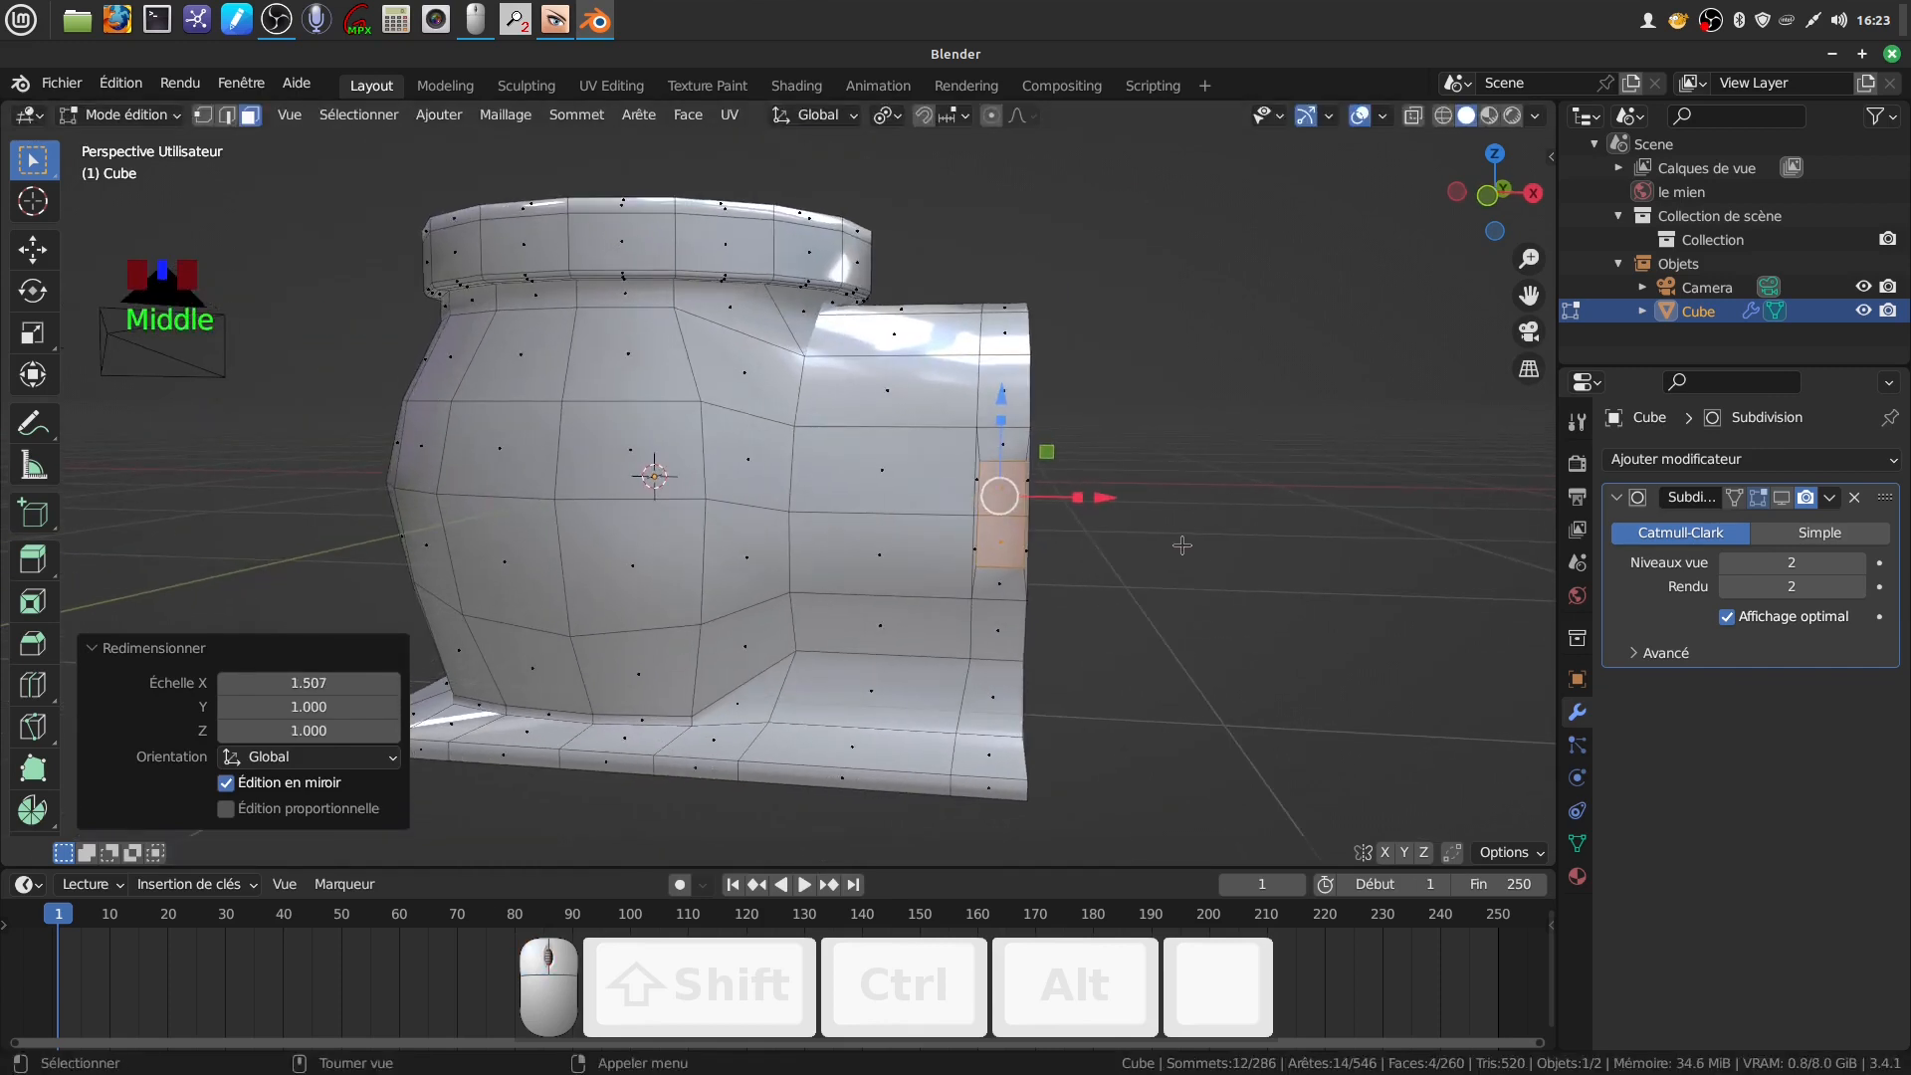
# Undo both scalings and the inset of the side faces near the extension's open end
pyautogui.press('ctrl')
pyautogui.hotkey('ctrl', 'z')
pyautogui.hotkey('ctrl', 'z')
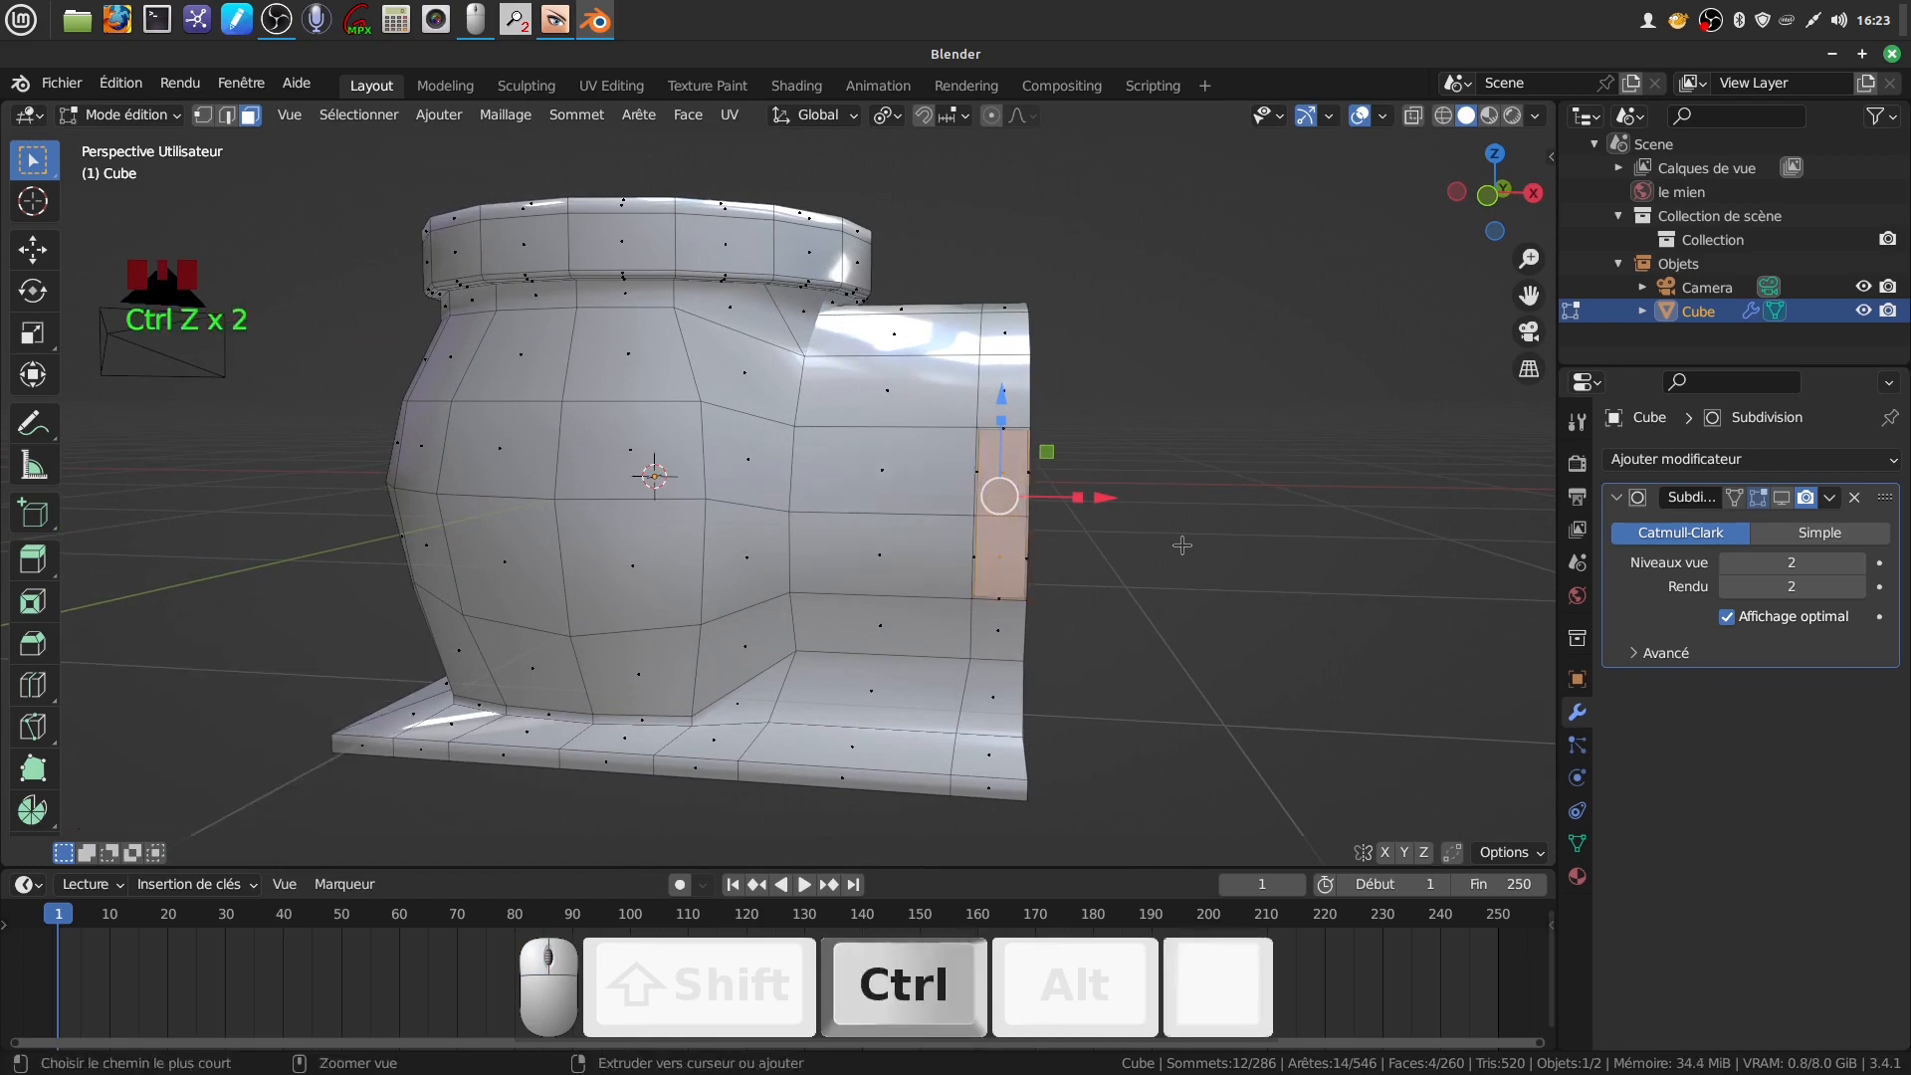
pyautogui.hotkey('ctrl', 'z')
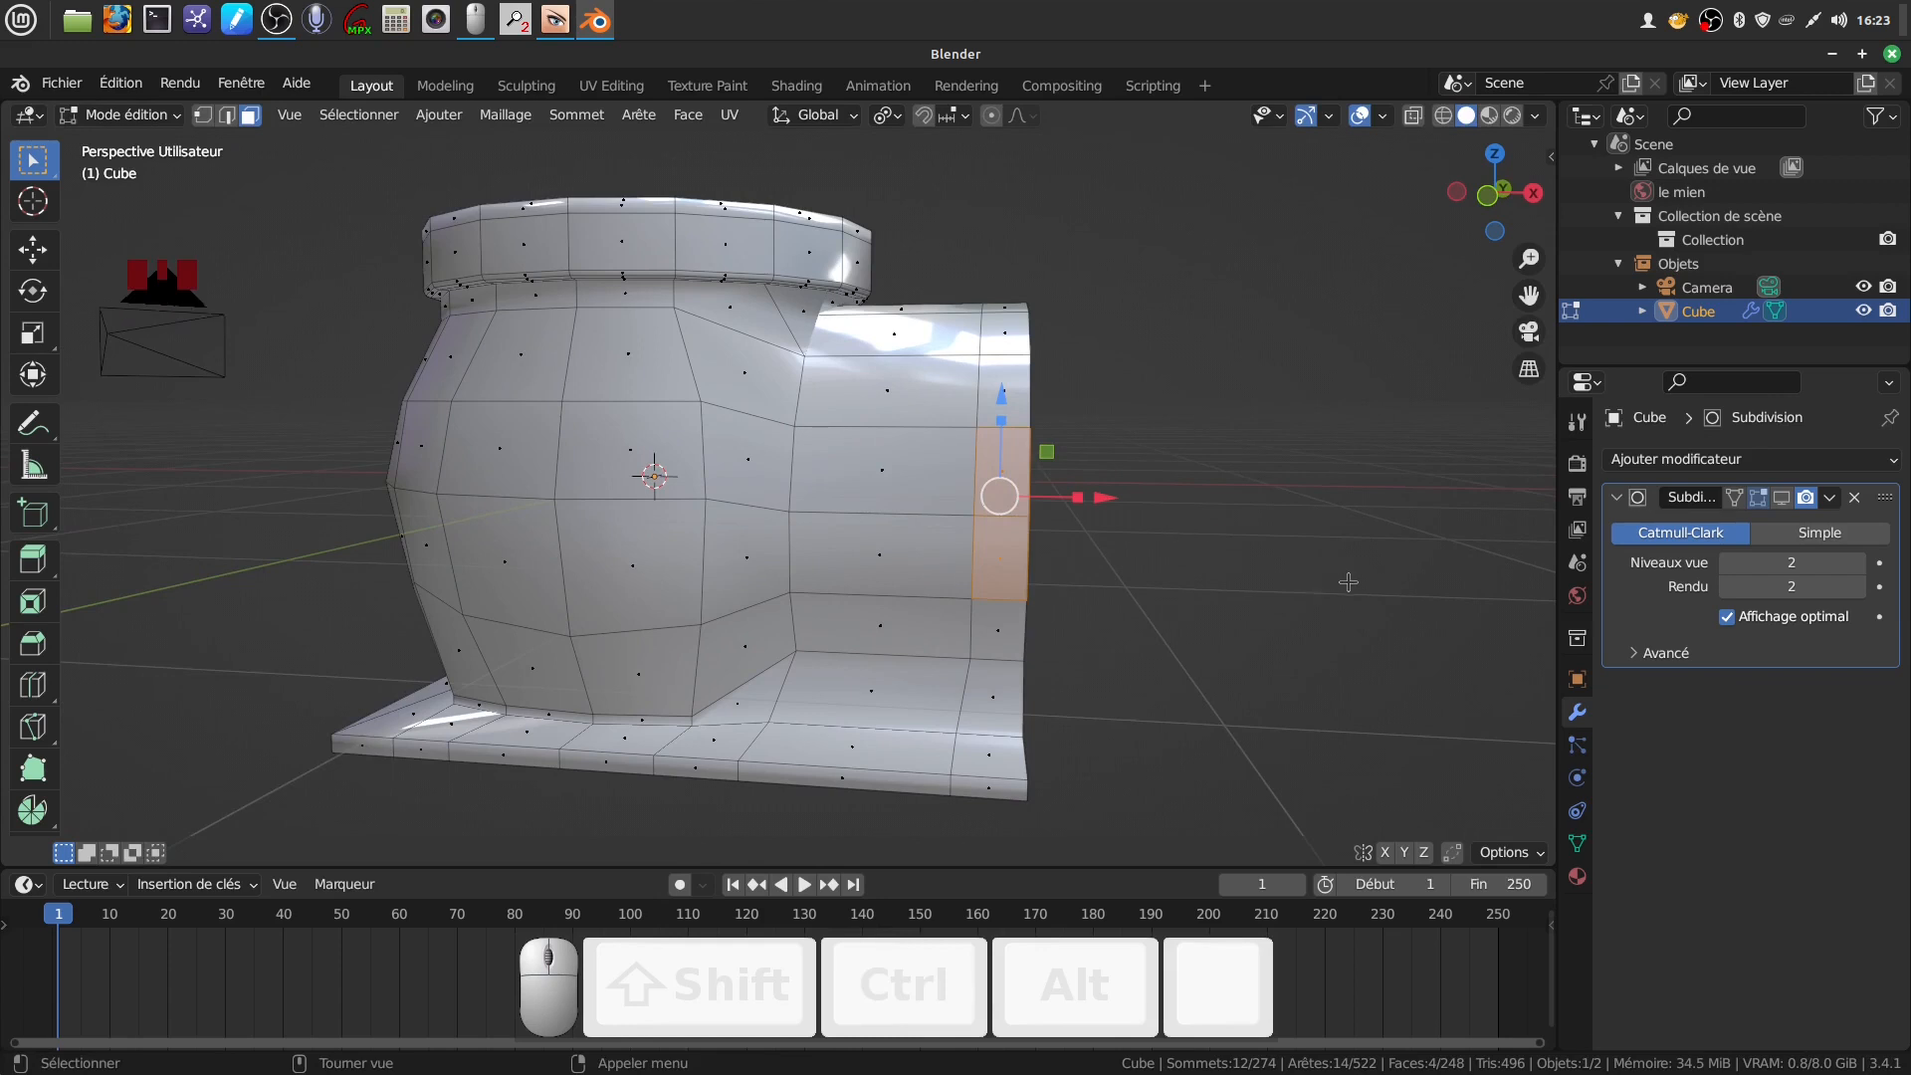
# Inset the four selected side faces at the extension's open end again
pyautogui.press('i')
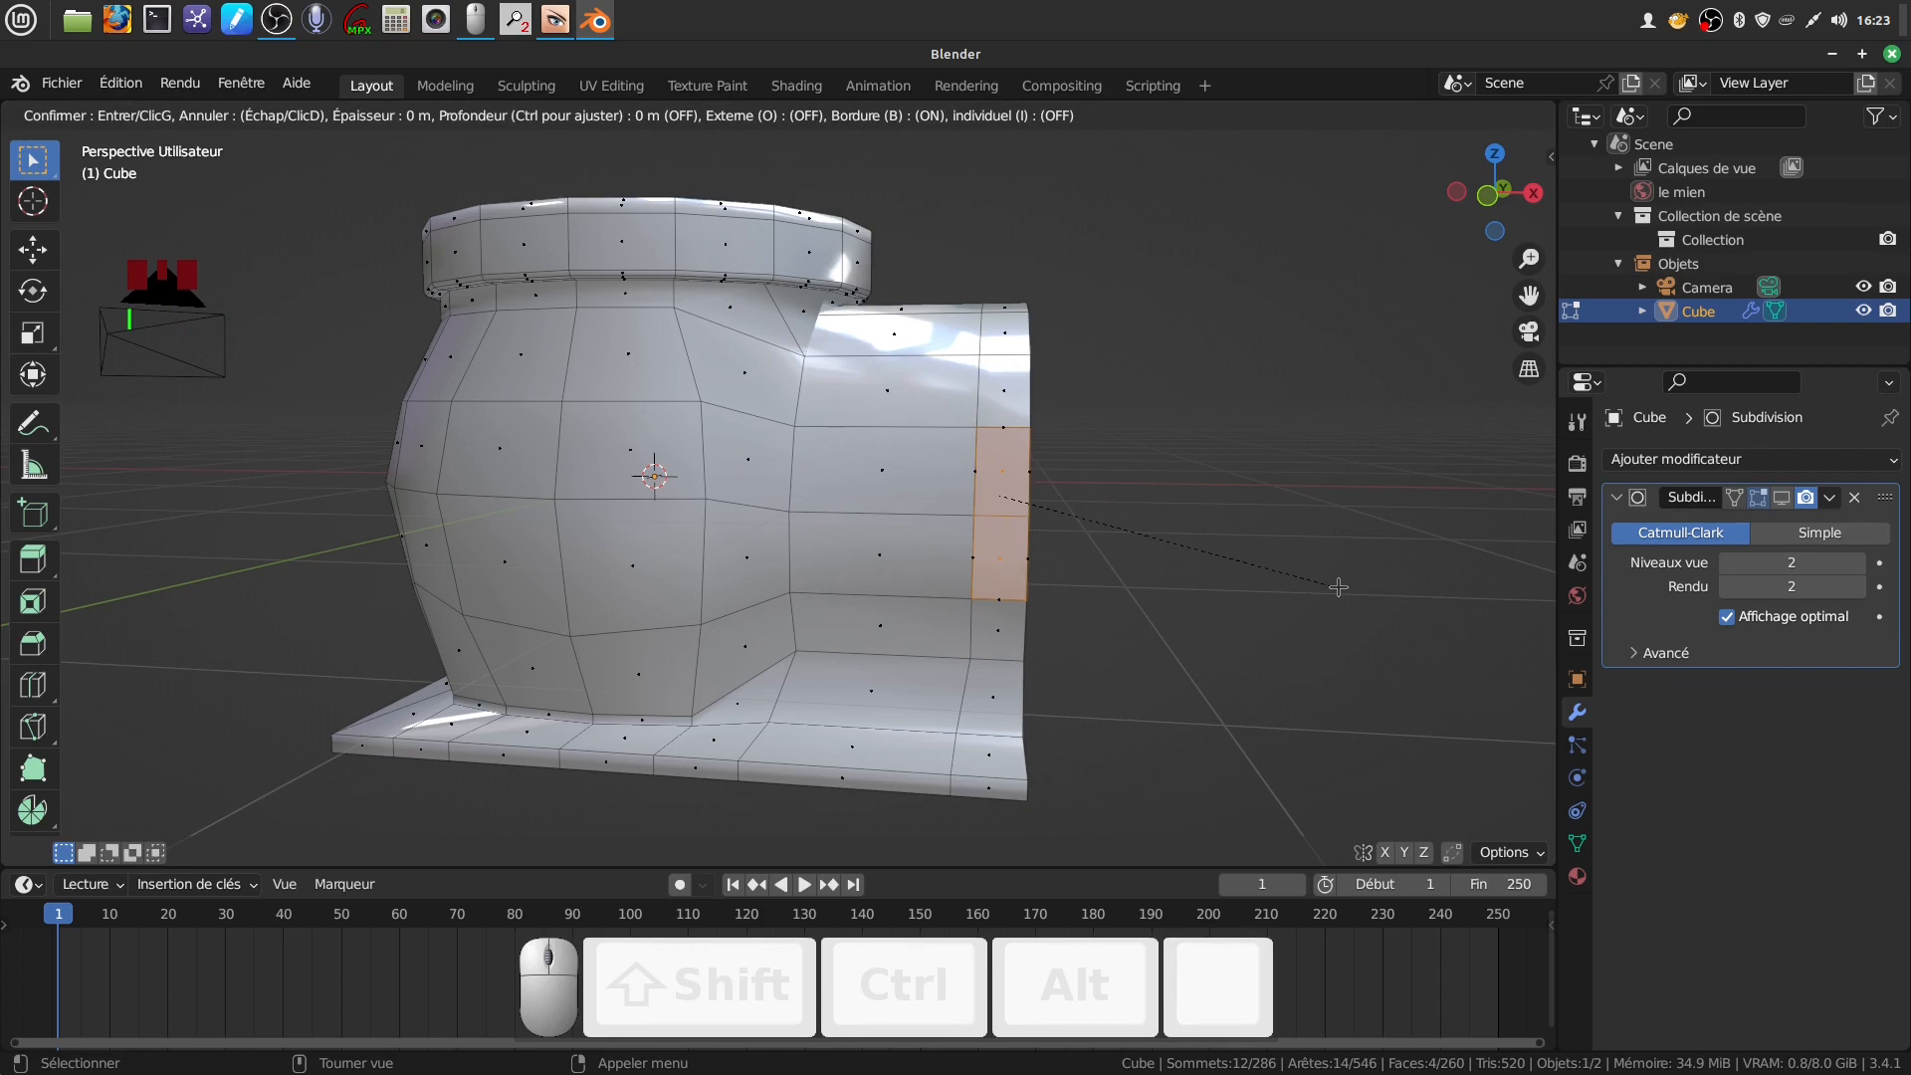
# Inset the selected side faces at the horizontal outlet's open end by about 0.03 m with Boundary turned off
pyautogui.click(1337, 587)
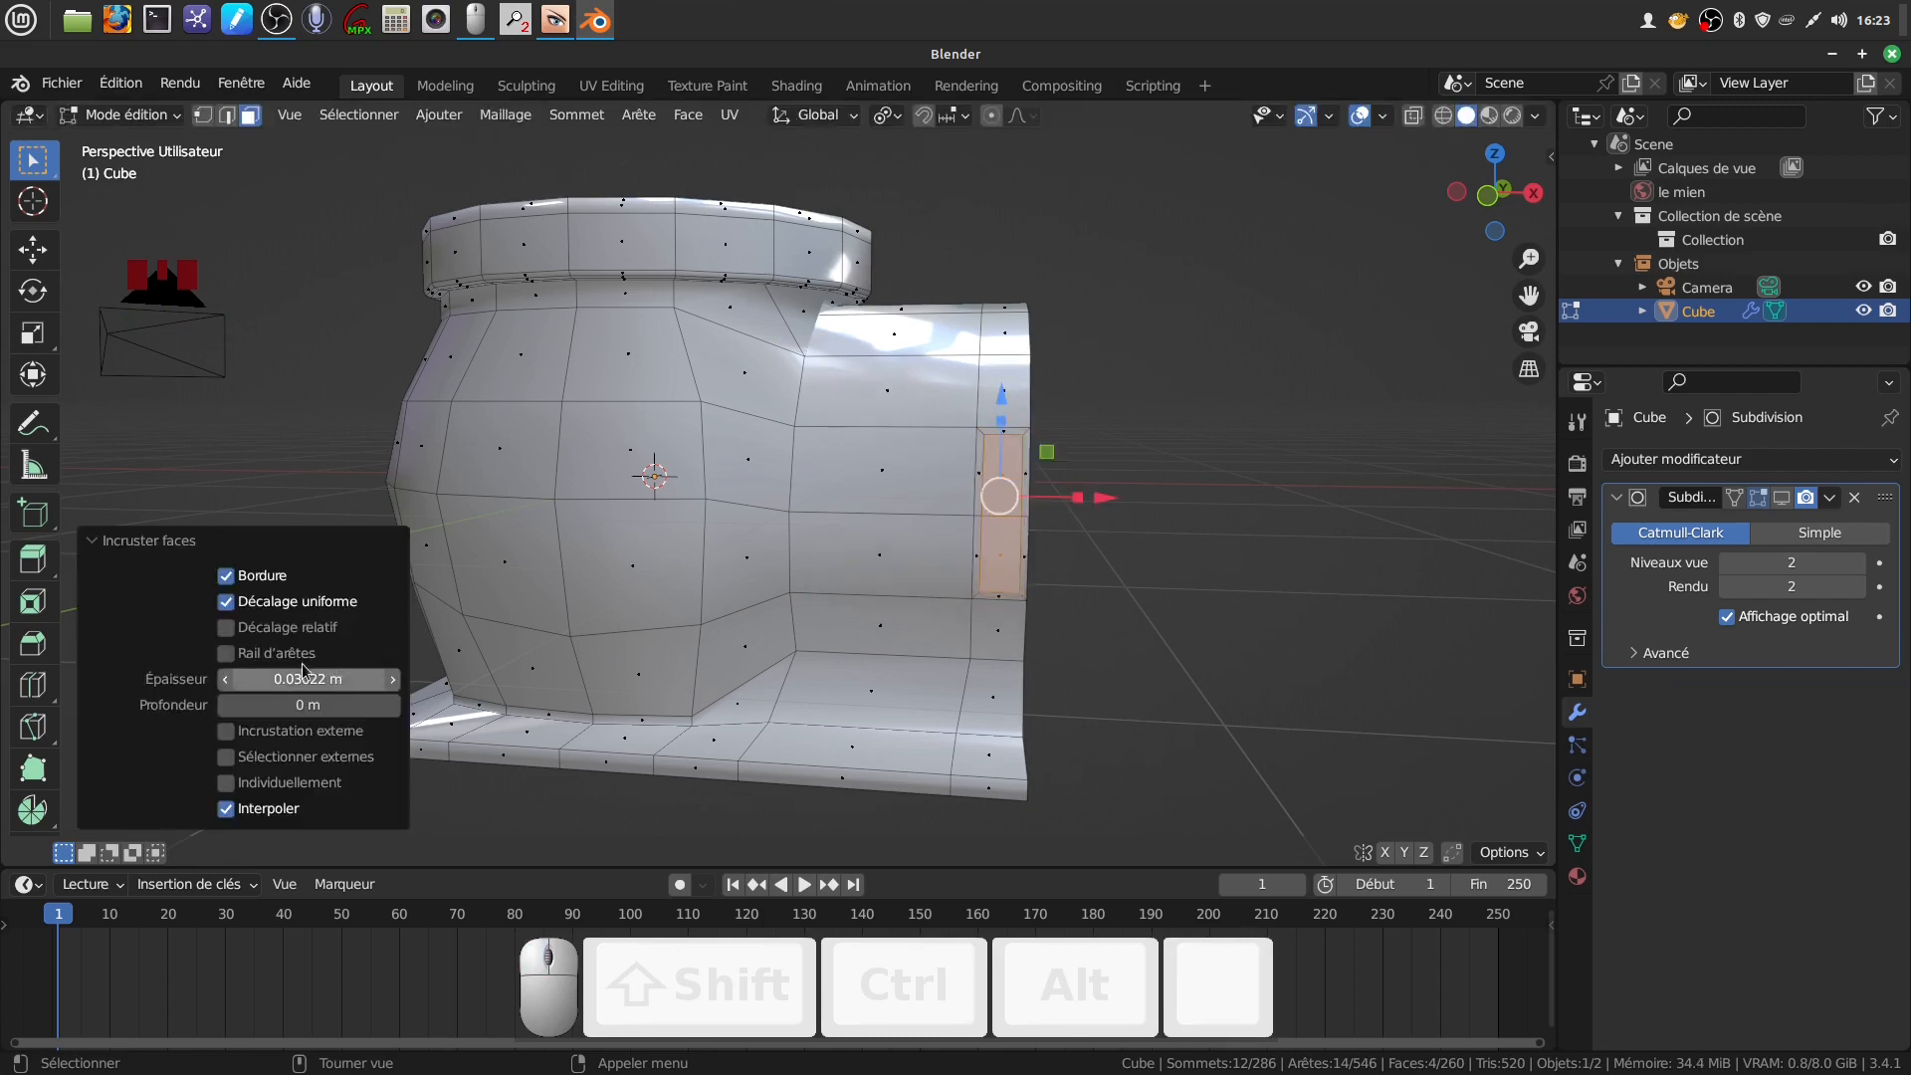
pyautogui.click(227, 581)
pyautogui.scroll(2, 1132, 583)
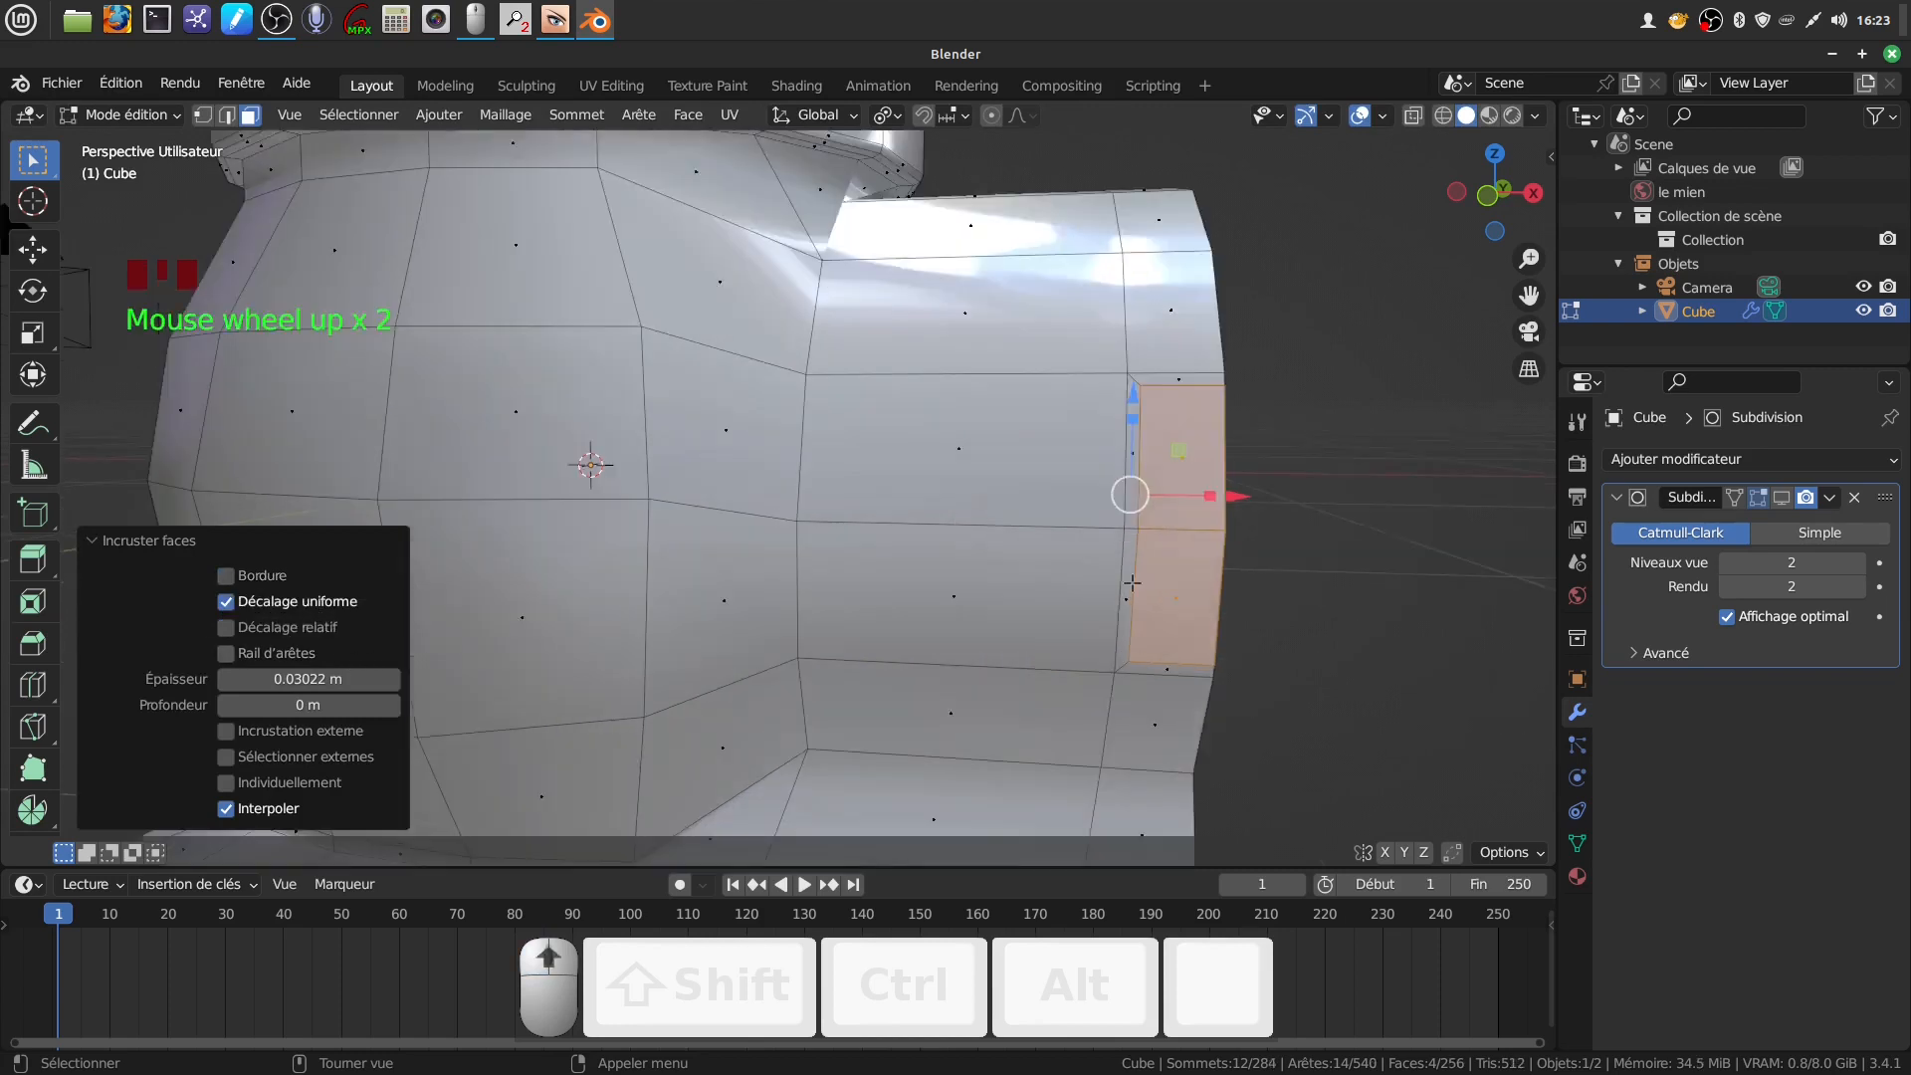
# Scale the inset faces at the outlet's open end down to about 0.72
pyautogui.moveTo(1160, 531); pyautogui.dragTo(1066, 576, button='middle')
pyautogui.scroll(-3, 1132, 527)
pyautogui.scroll(1, 1065, 577)
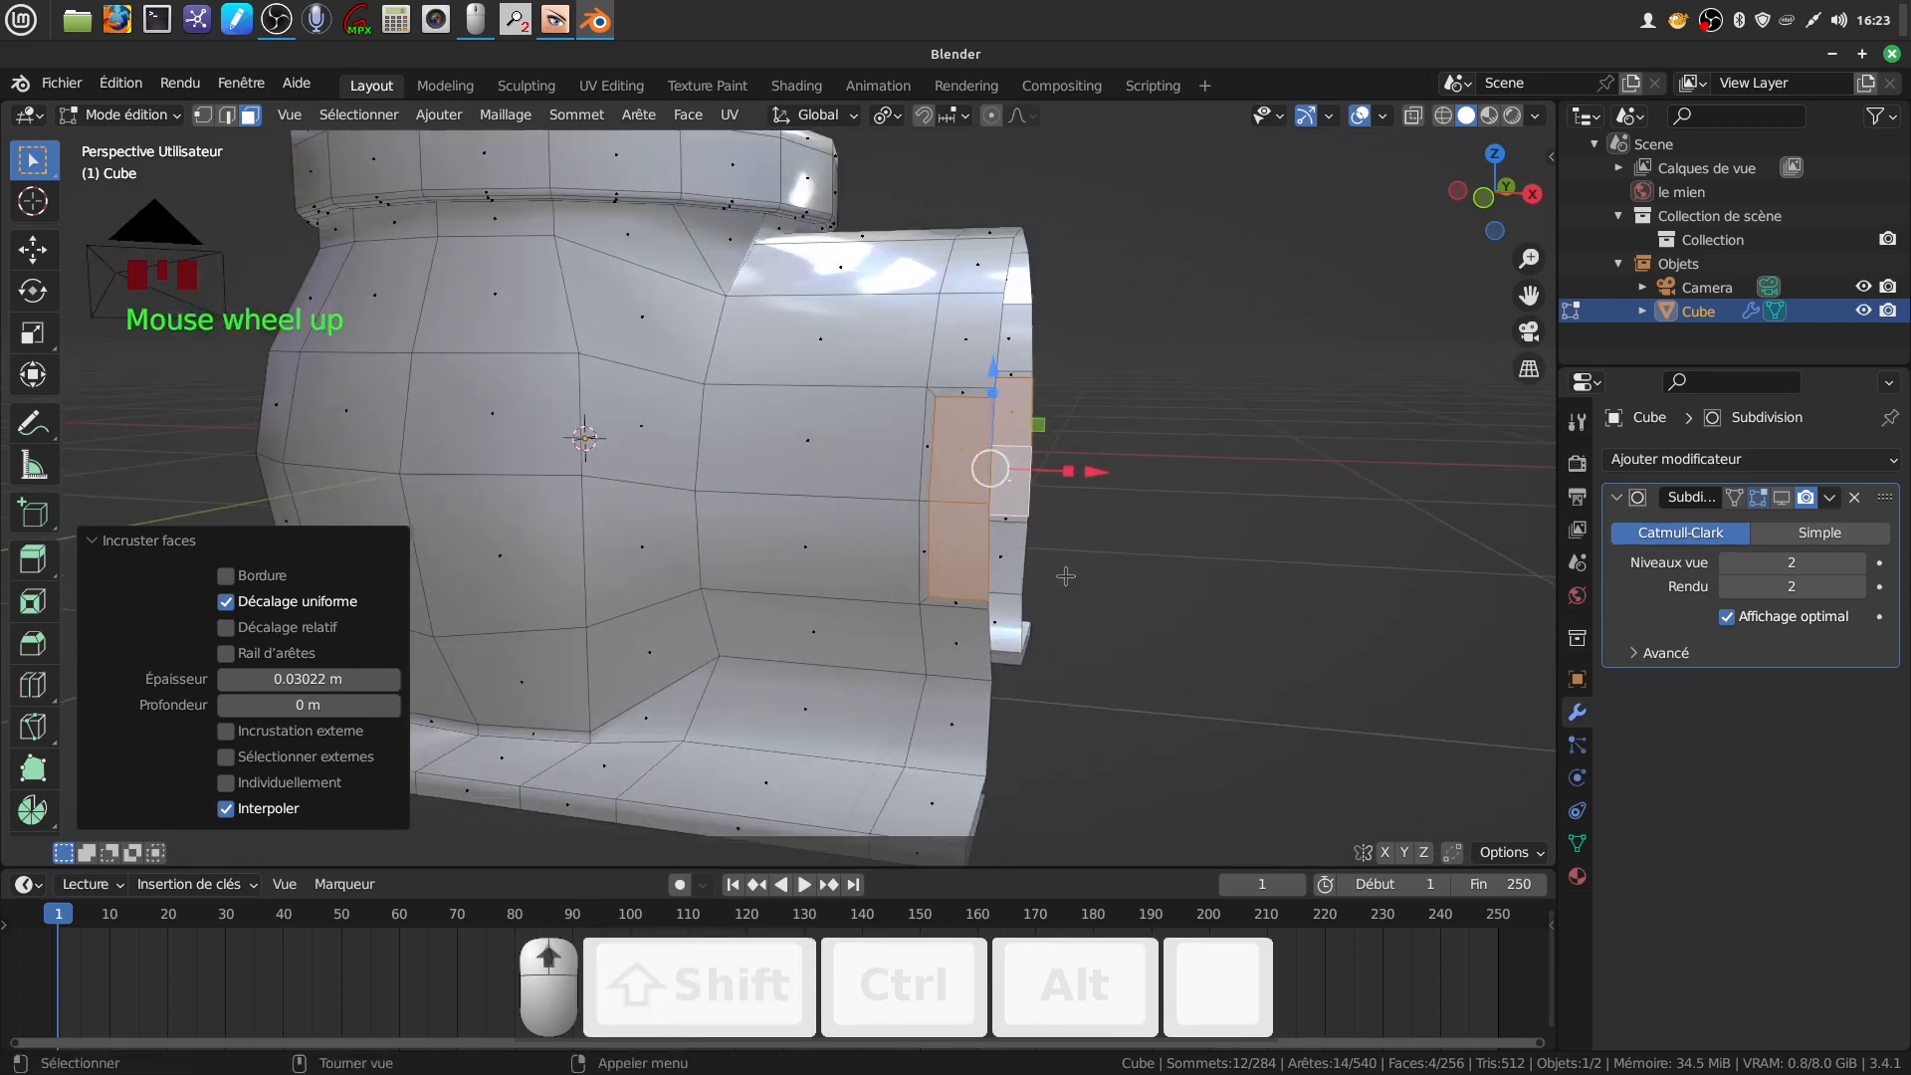
pyautogui.press('s')
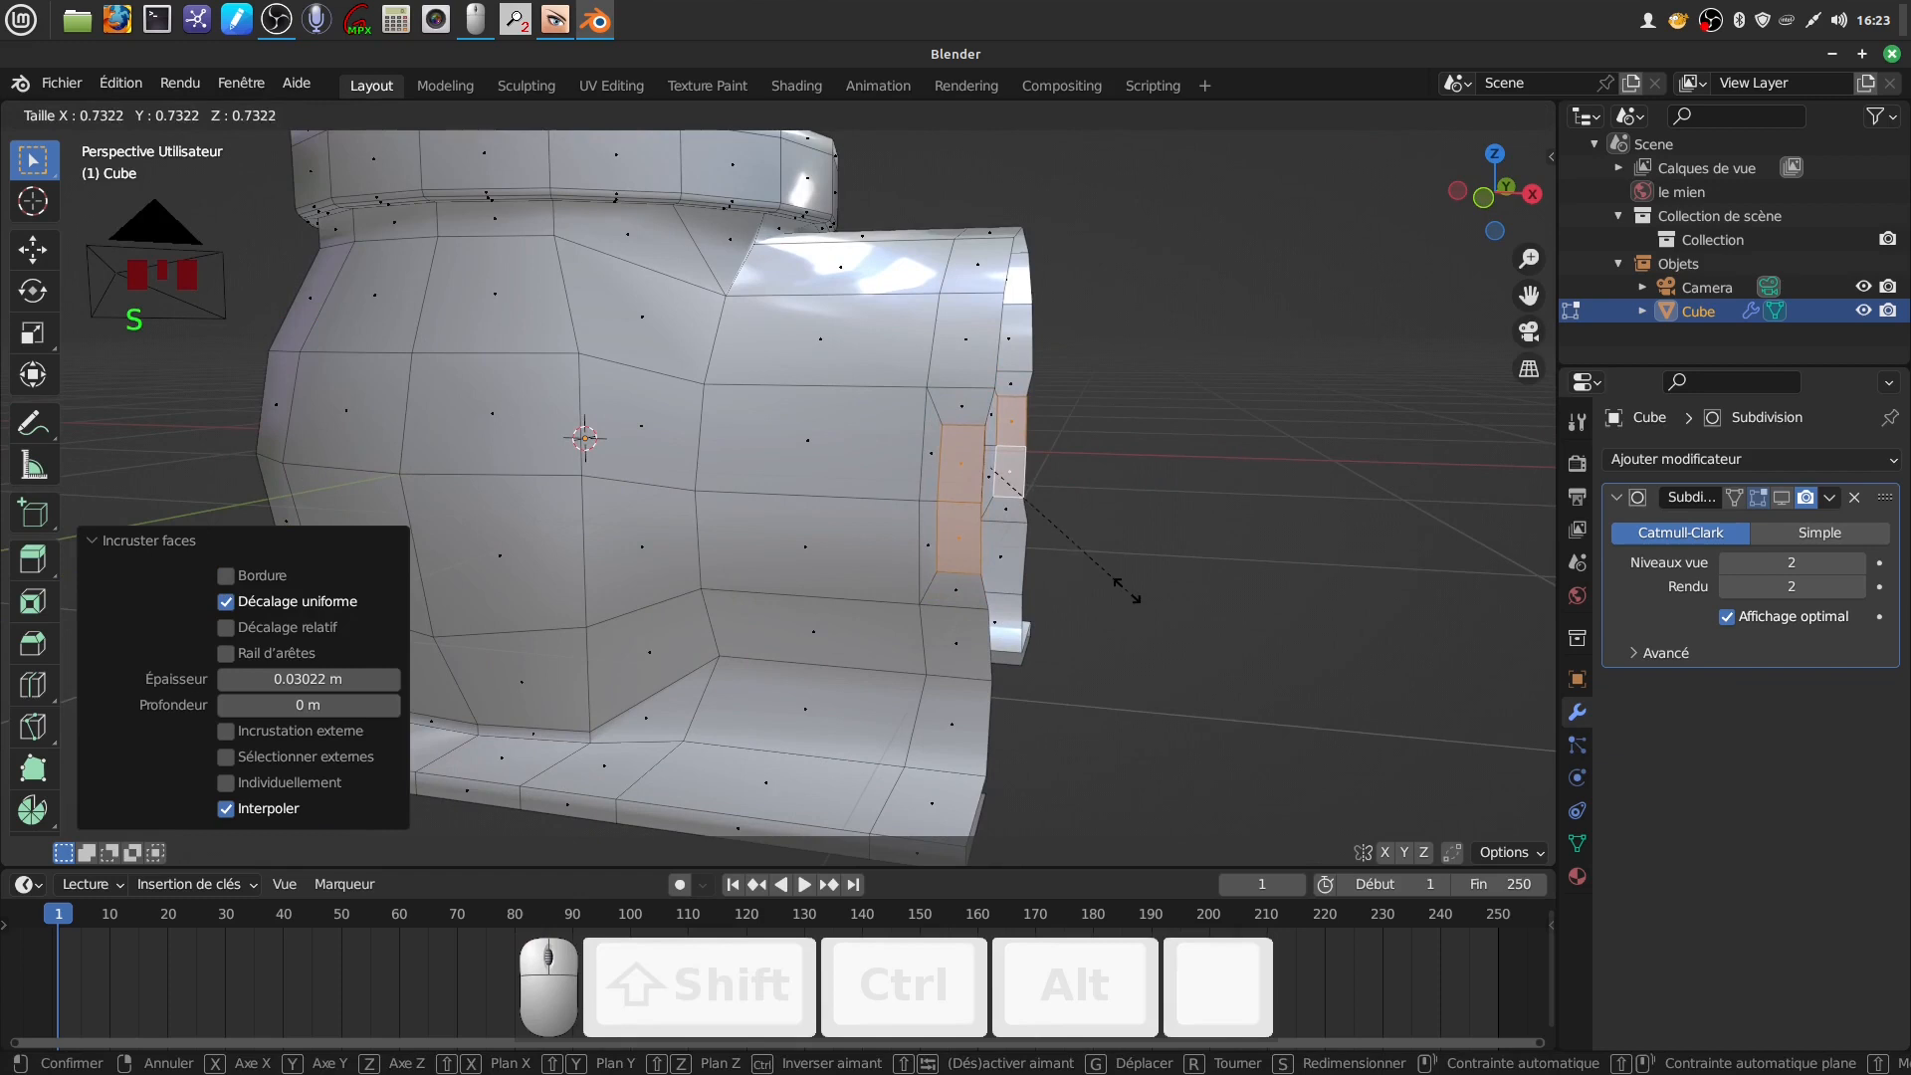
pyautogui.click(1125, 590)
# From the front view, move the scaled inset faces about 0.028 m along X toward the outlet's open edge
pyautogui.moveTo(1125, 589); pyautogui.dragTo(1103, 515, button='middle')
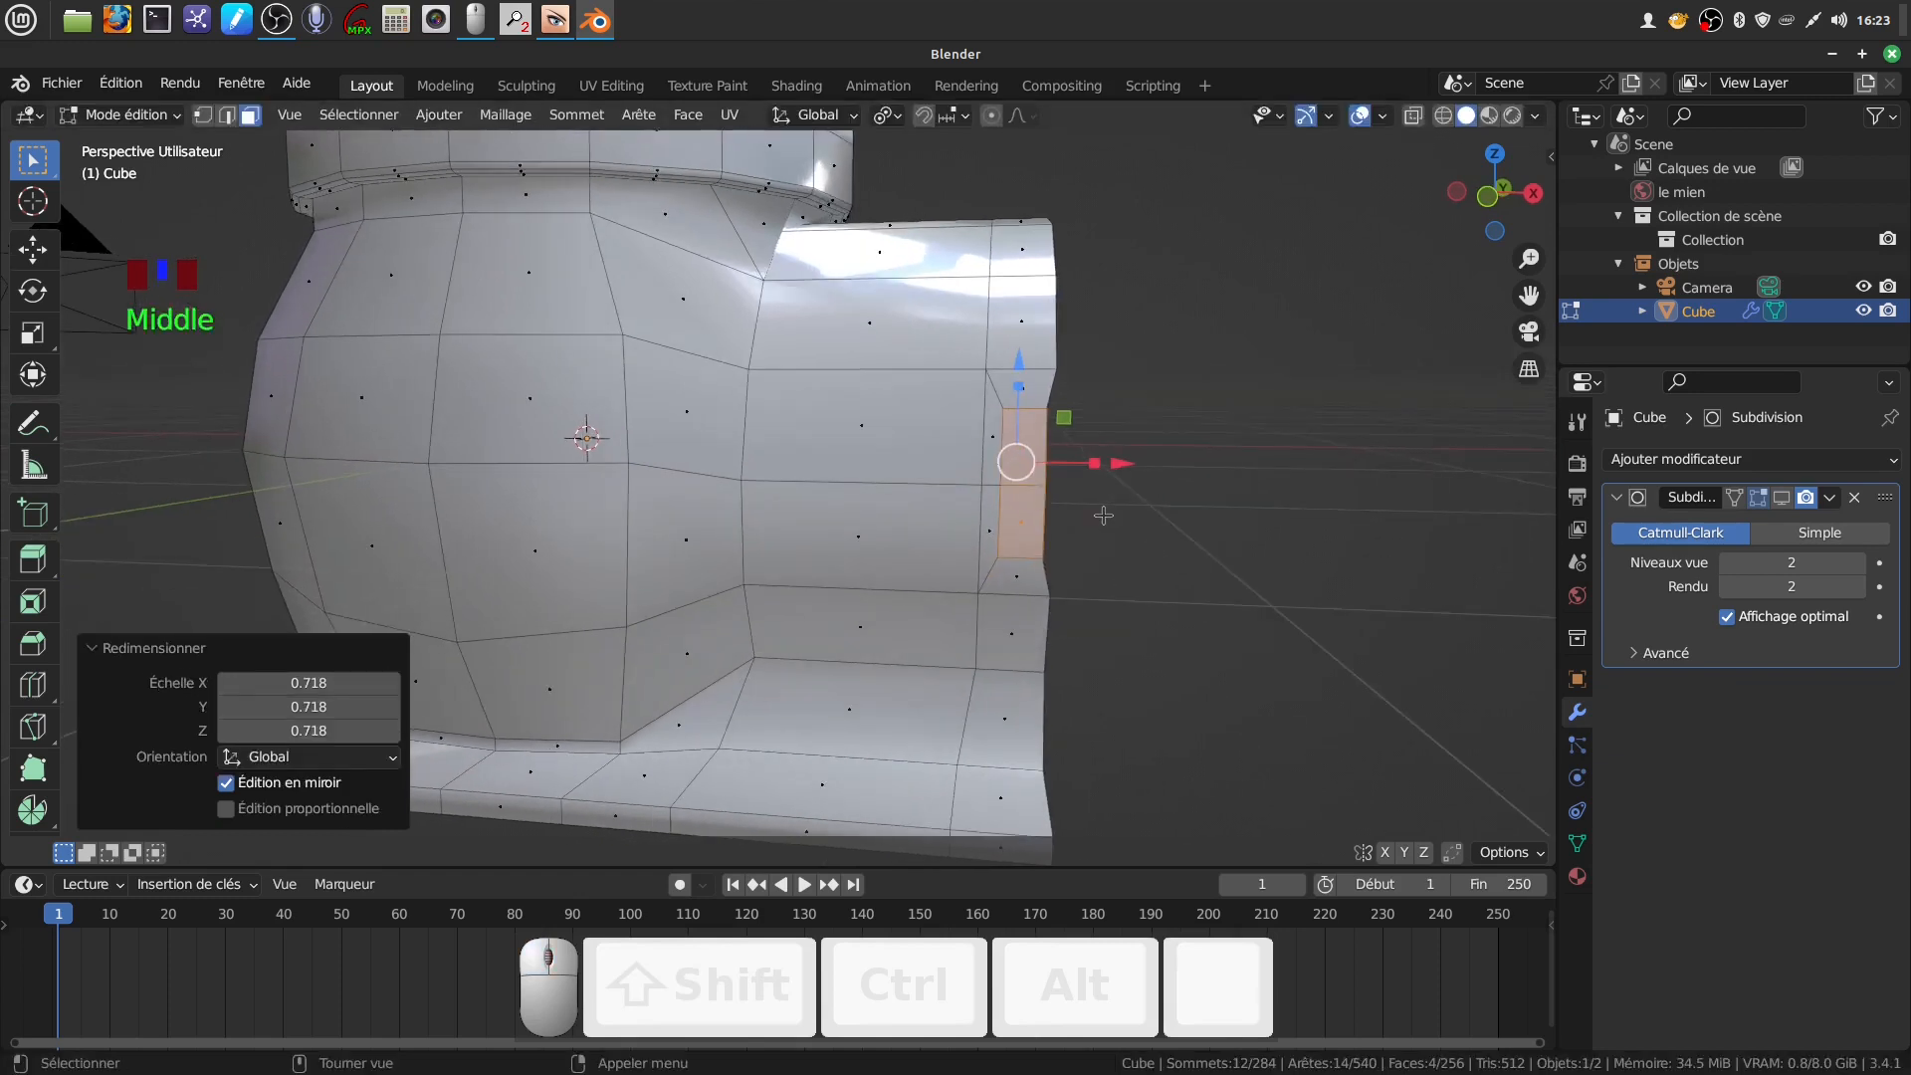
pyautogui.press('KP_1')
pyautogui.scroll(3, 1103, 515)
pyautogui.keyDown('shift'); pyautogui.moveTo(1139, 509); pyautogui.dragTo(758, 538, button='middle'); pyautogui.keyUp('shift')
pyautogui.moveTo(893, 444); pyautogui.dragTo(903, 438)
pyautogui.scroll(-2, 867, 543)
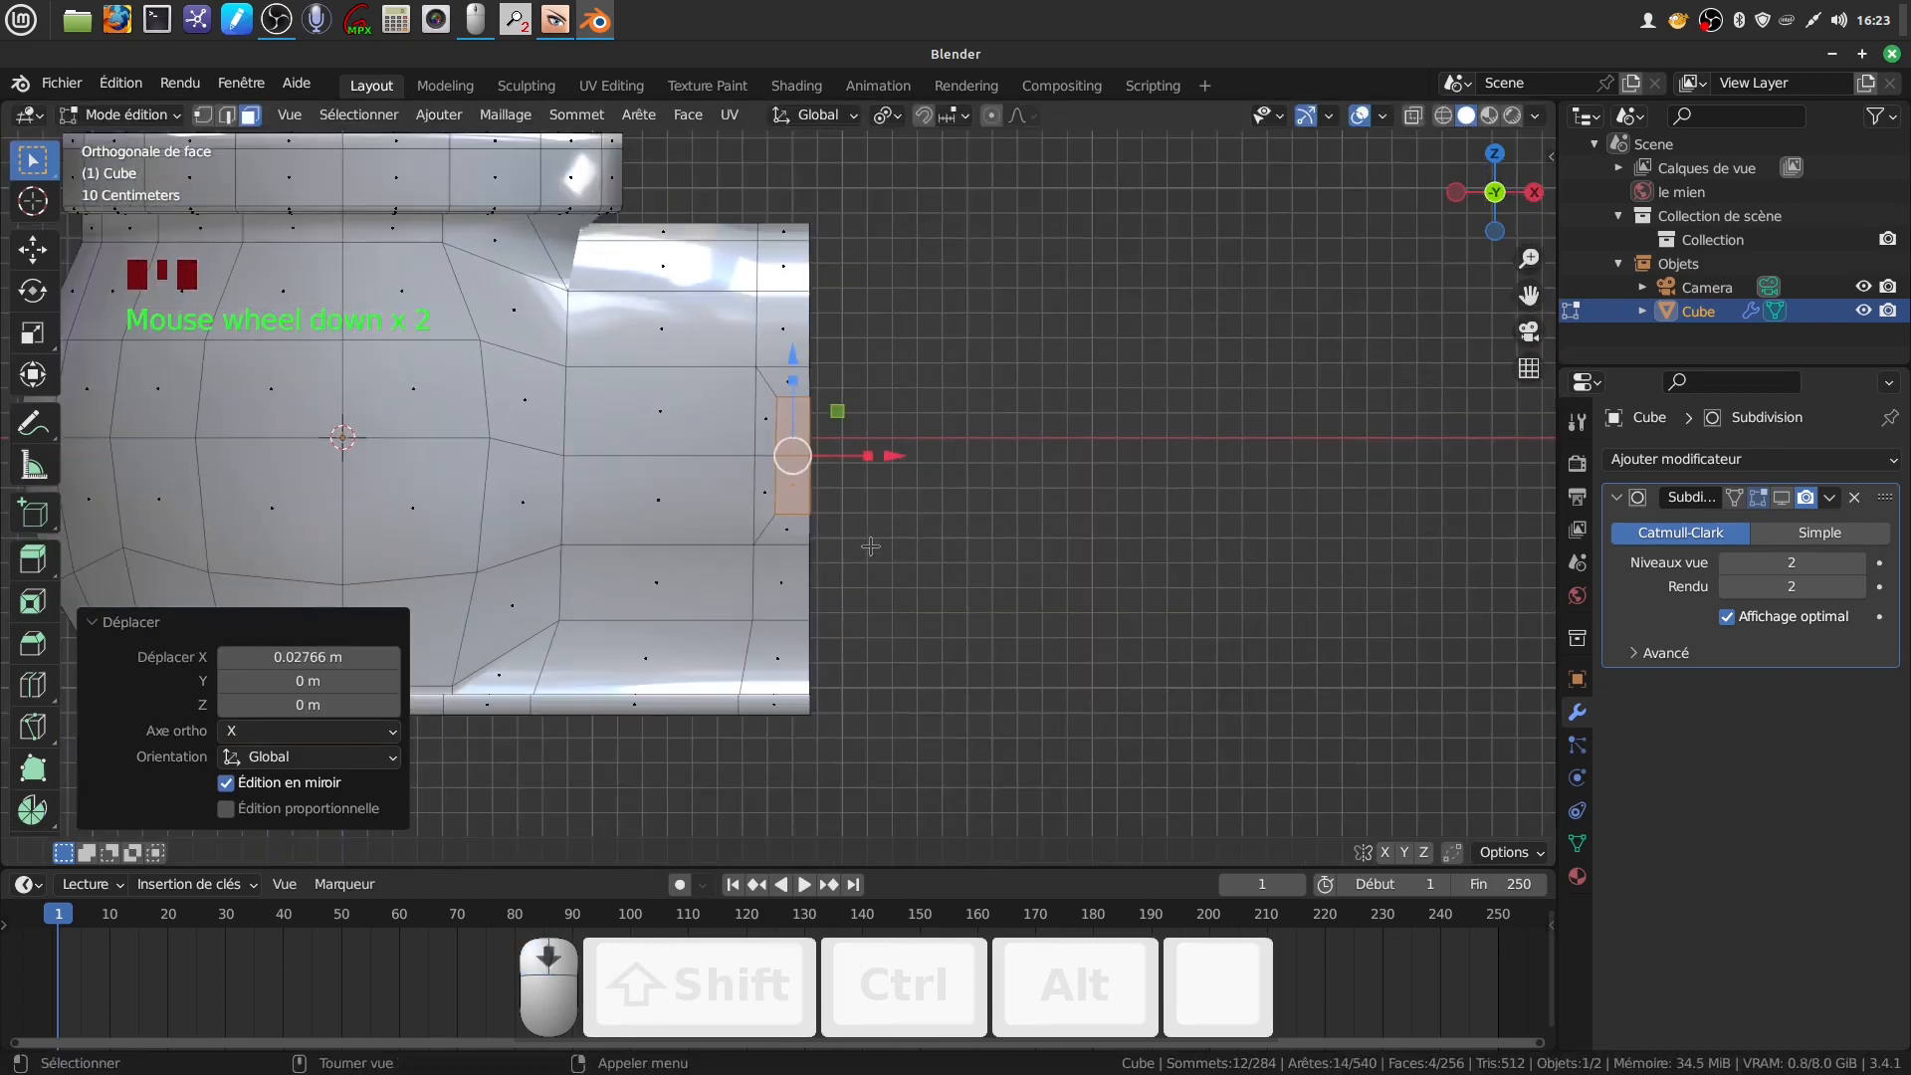
# Select the vertex loop around the outlet's open edge and flatten it by scaling it to 0 along X
pyautogui.keyDown('shift'); pyautogui.middleClick(871, 547); pyautogui.keyUp('shift')
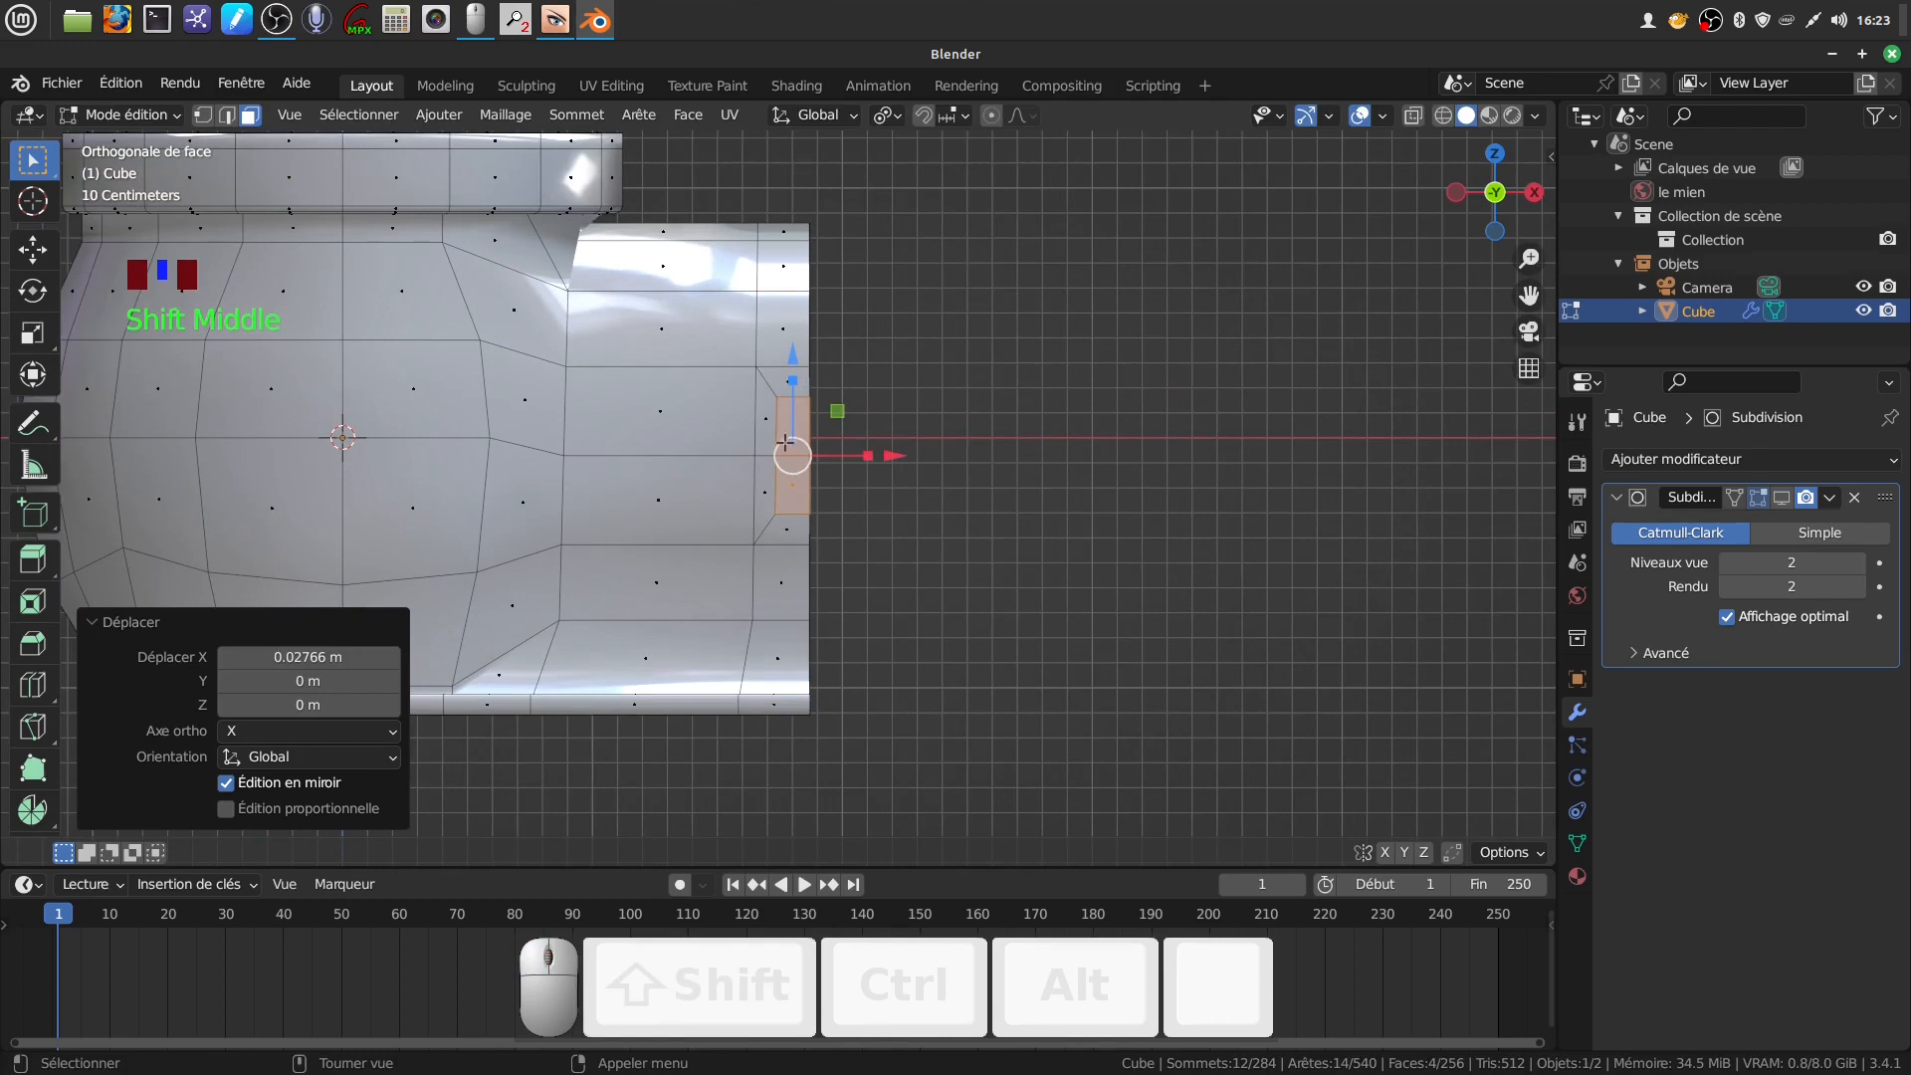
pyautogui.scroll(2, 926, 661)
pyautogui.keyDown('shift'); pyautogui.moveTo(872, 586); pyautogui.dragTo(854, 580, button='middle'); pyautogui.keyUp('shift')
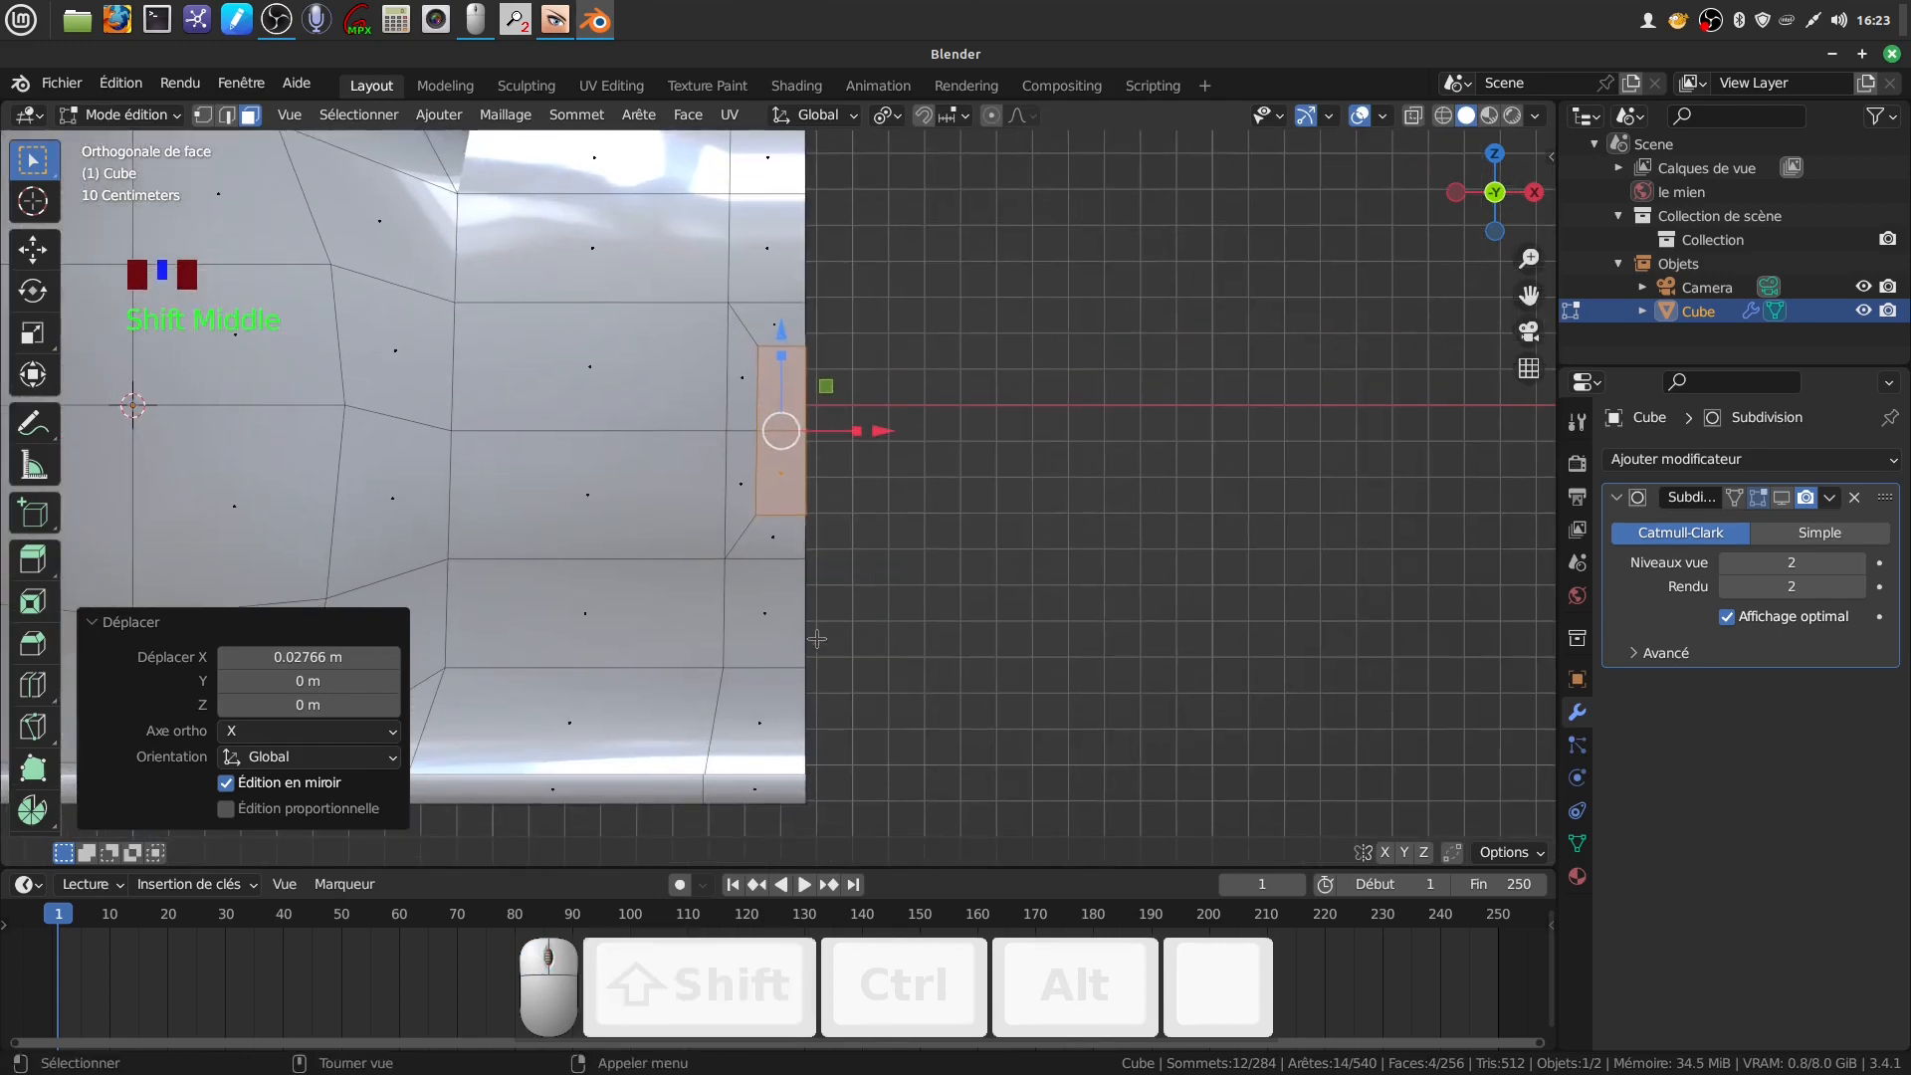
pyautogui.click(205, 116)
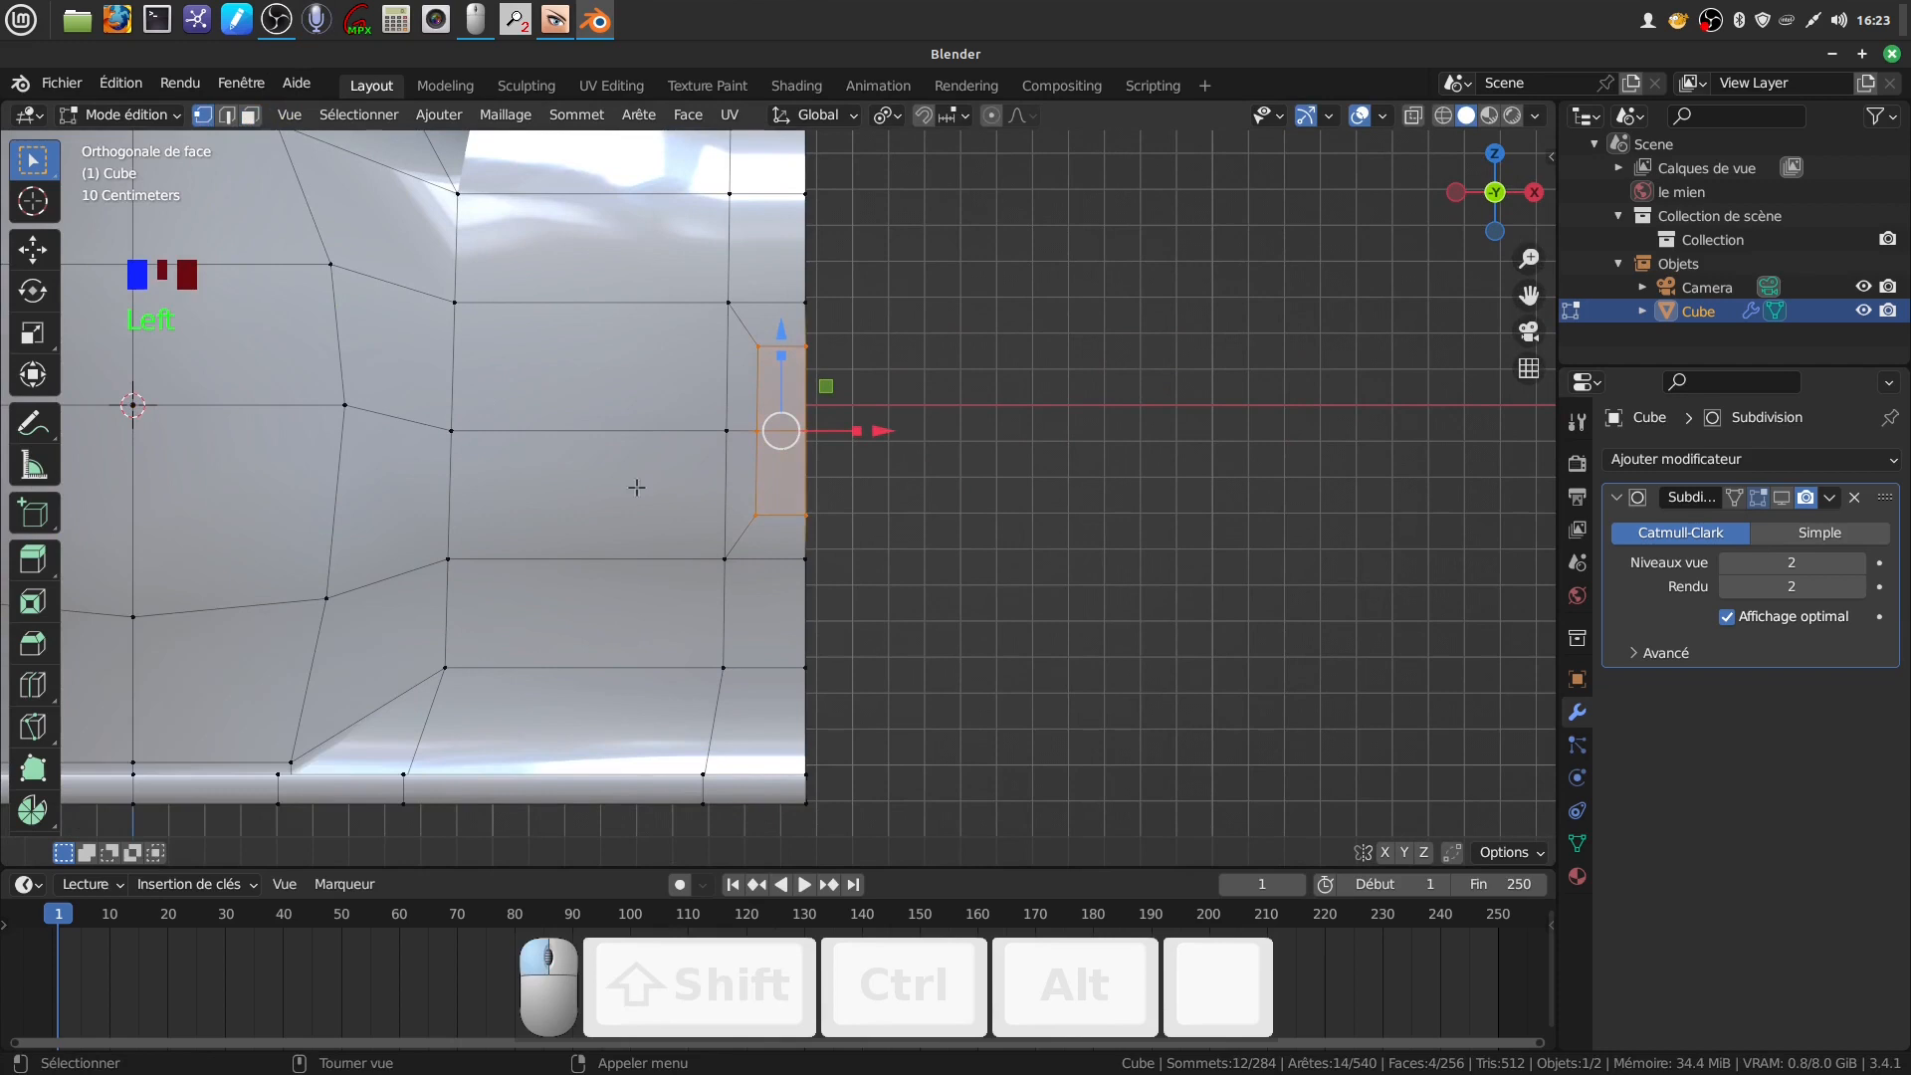
pyautogui.keyDown('alt'); pyautogui.click(804, 629); pyautogui.keyUp('alt')
pyautogui.moveTo(974, 424); pyautogui.dragTo(1209, 517, button='middle')
pyautogui.press('s')
pyautogui.press('x')
pyautogui.press('0')
pyautogui.click(798, 175)
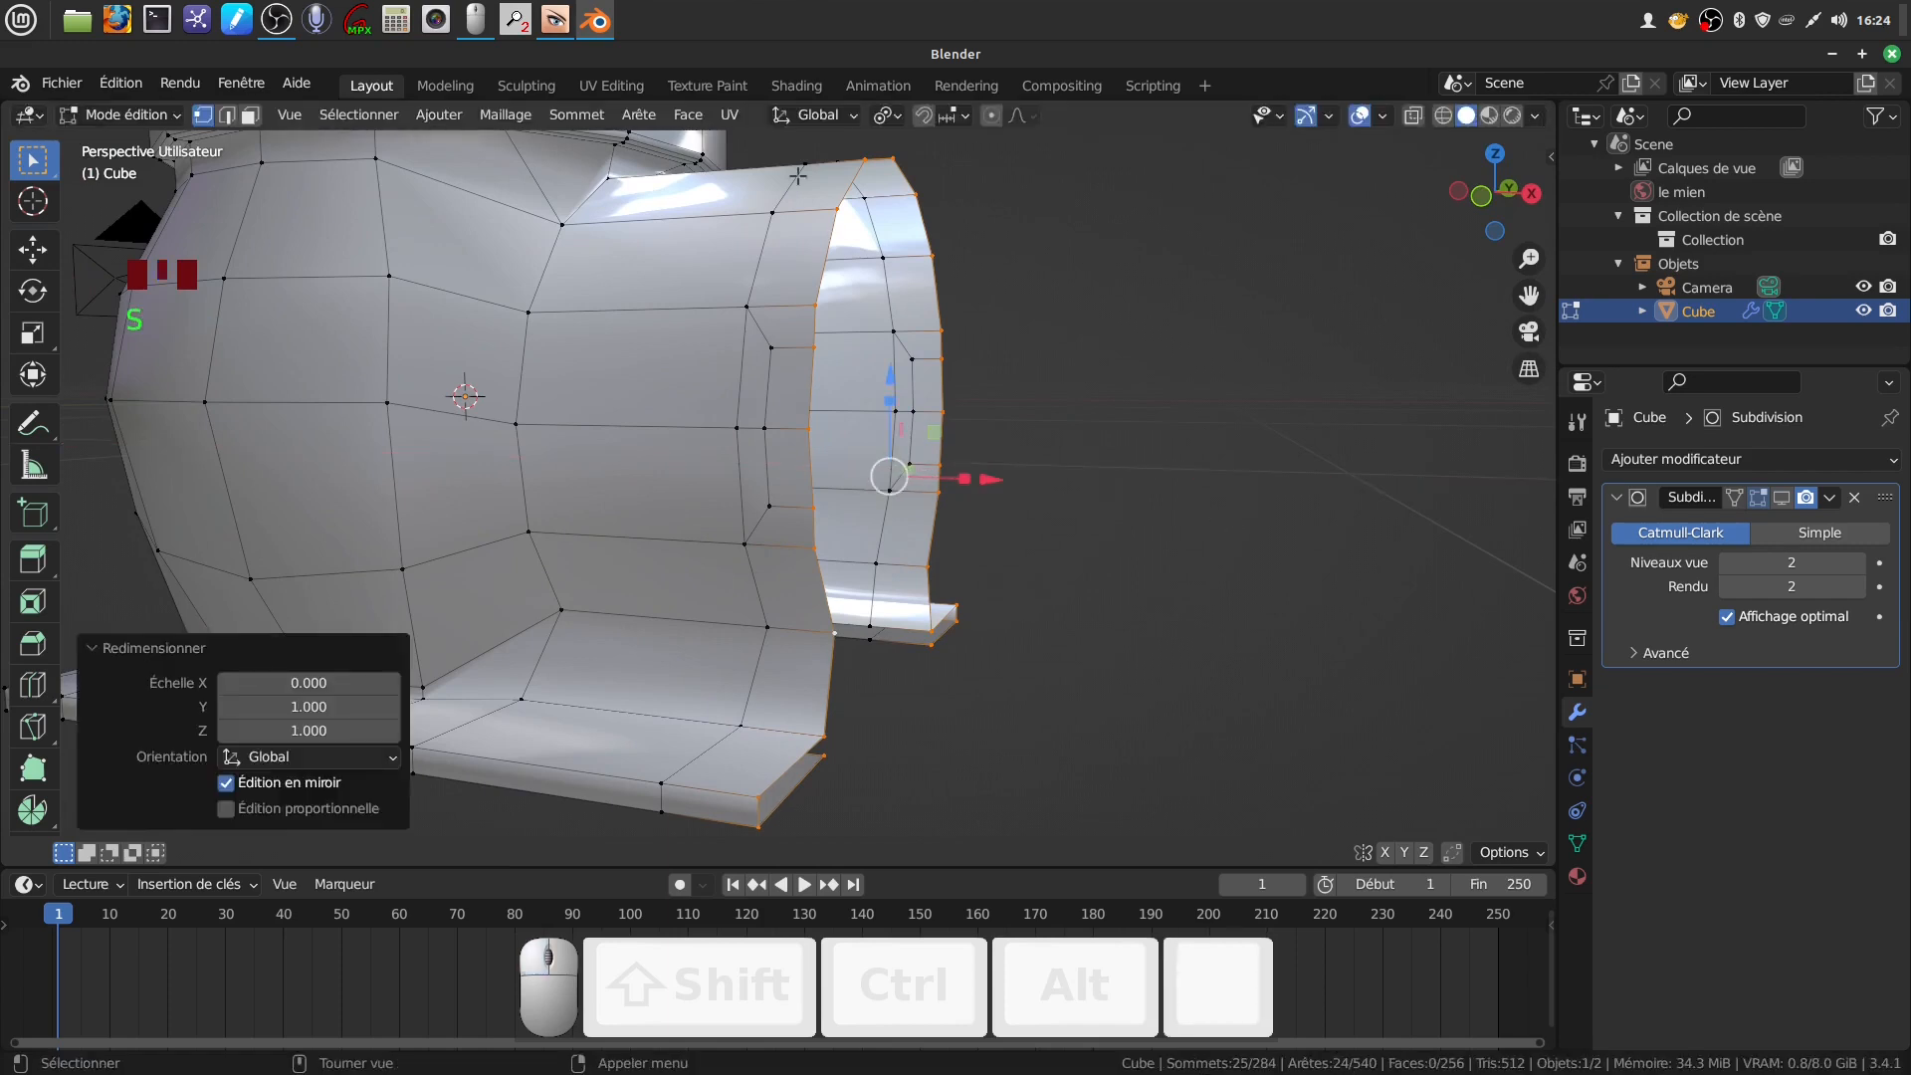
# Extrude the two inset faces on the outlet's -Y side and move them about 0.48 m outward along Y
pyautogui.click(250, 116)
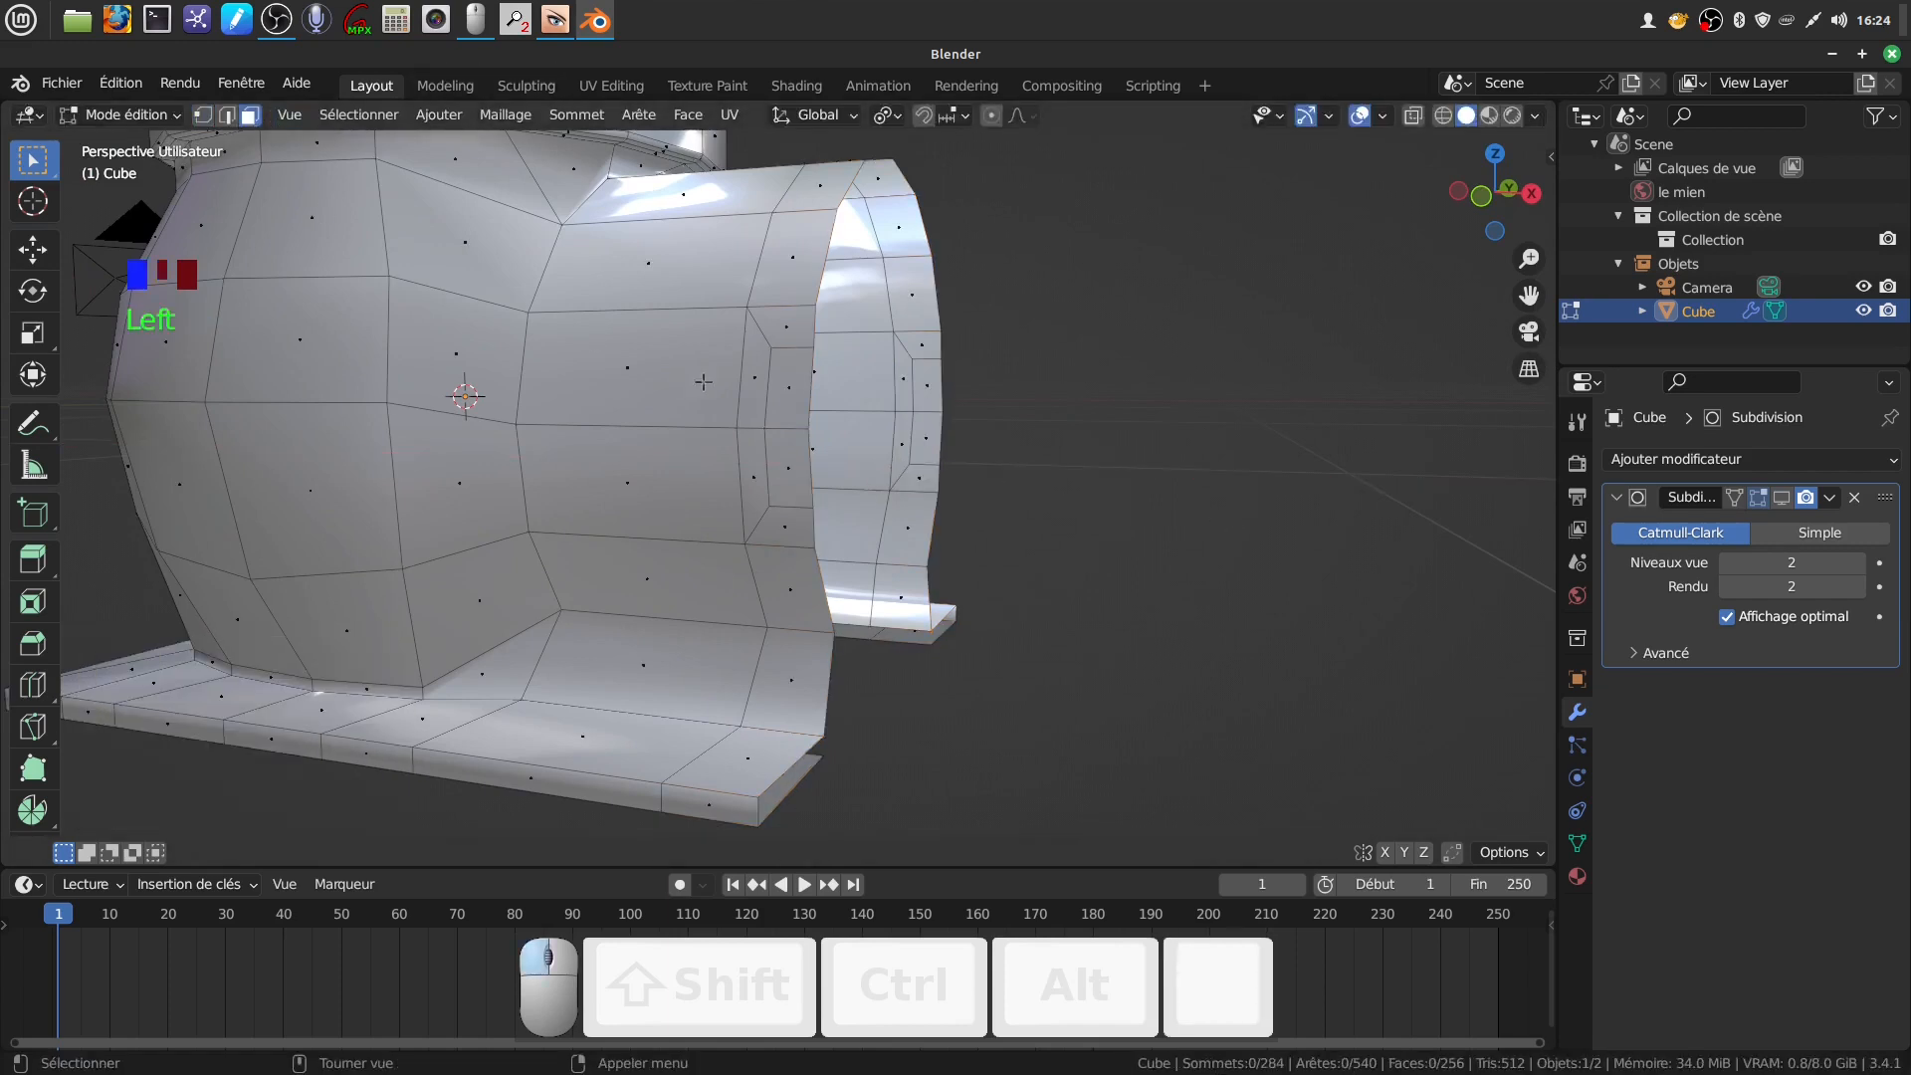
pyautogui.click(798, 386)
pyautogui.keyDown('shift'); pyautogui.click(803, 490); pyautogui.keyUp('shift')
pyautogui.moveTo(803, 489); pyautogui.dragTo(950, 493, button='middle')
pyautogui.scroll(2, 969, 476)
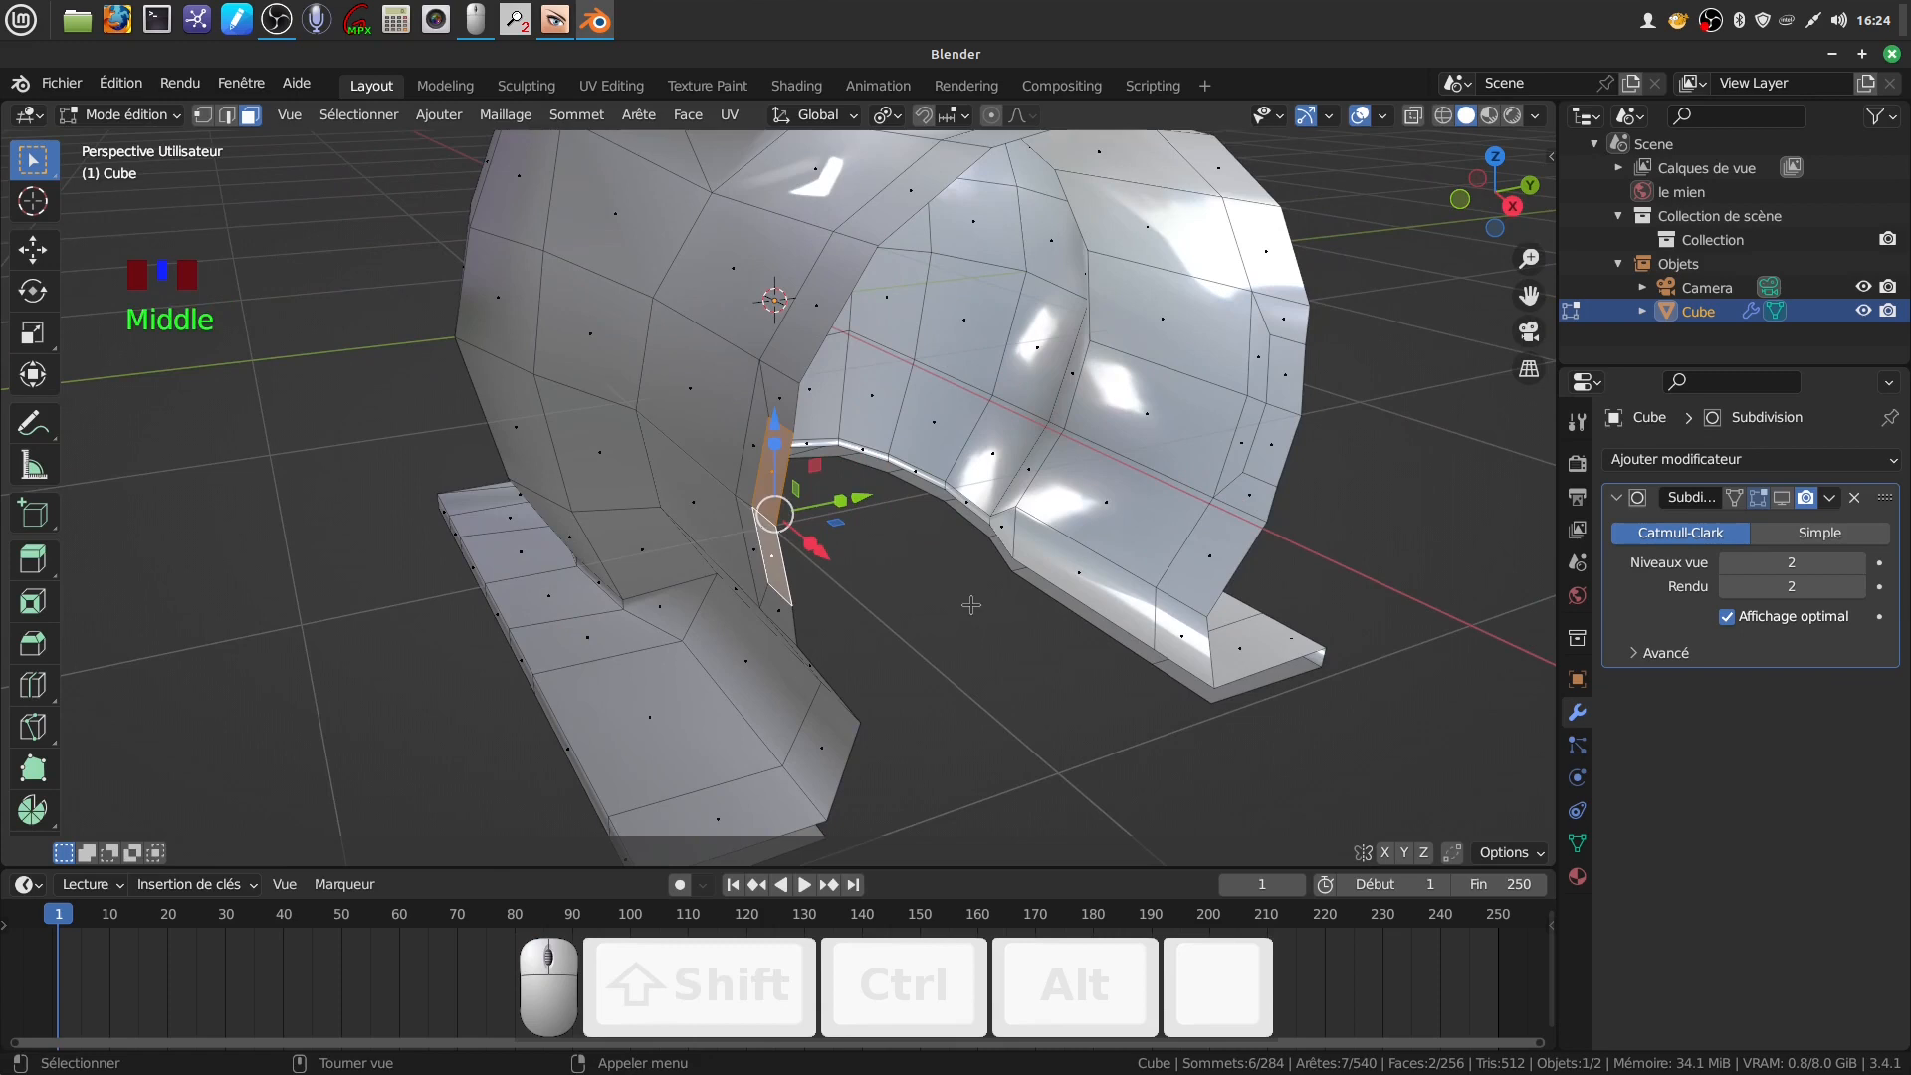
pyautogui.press('e')
pyautogui.click(884, 534)
pyautogui.moveTo(868, 501); pyautogui.dragTo(683, 541)
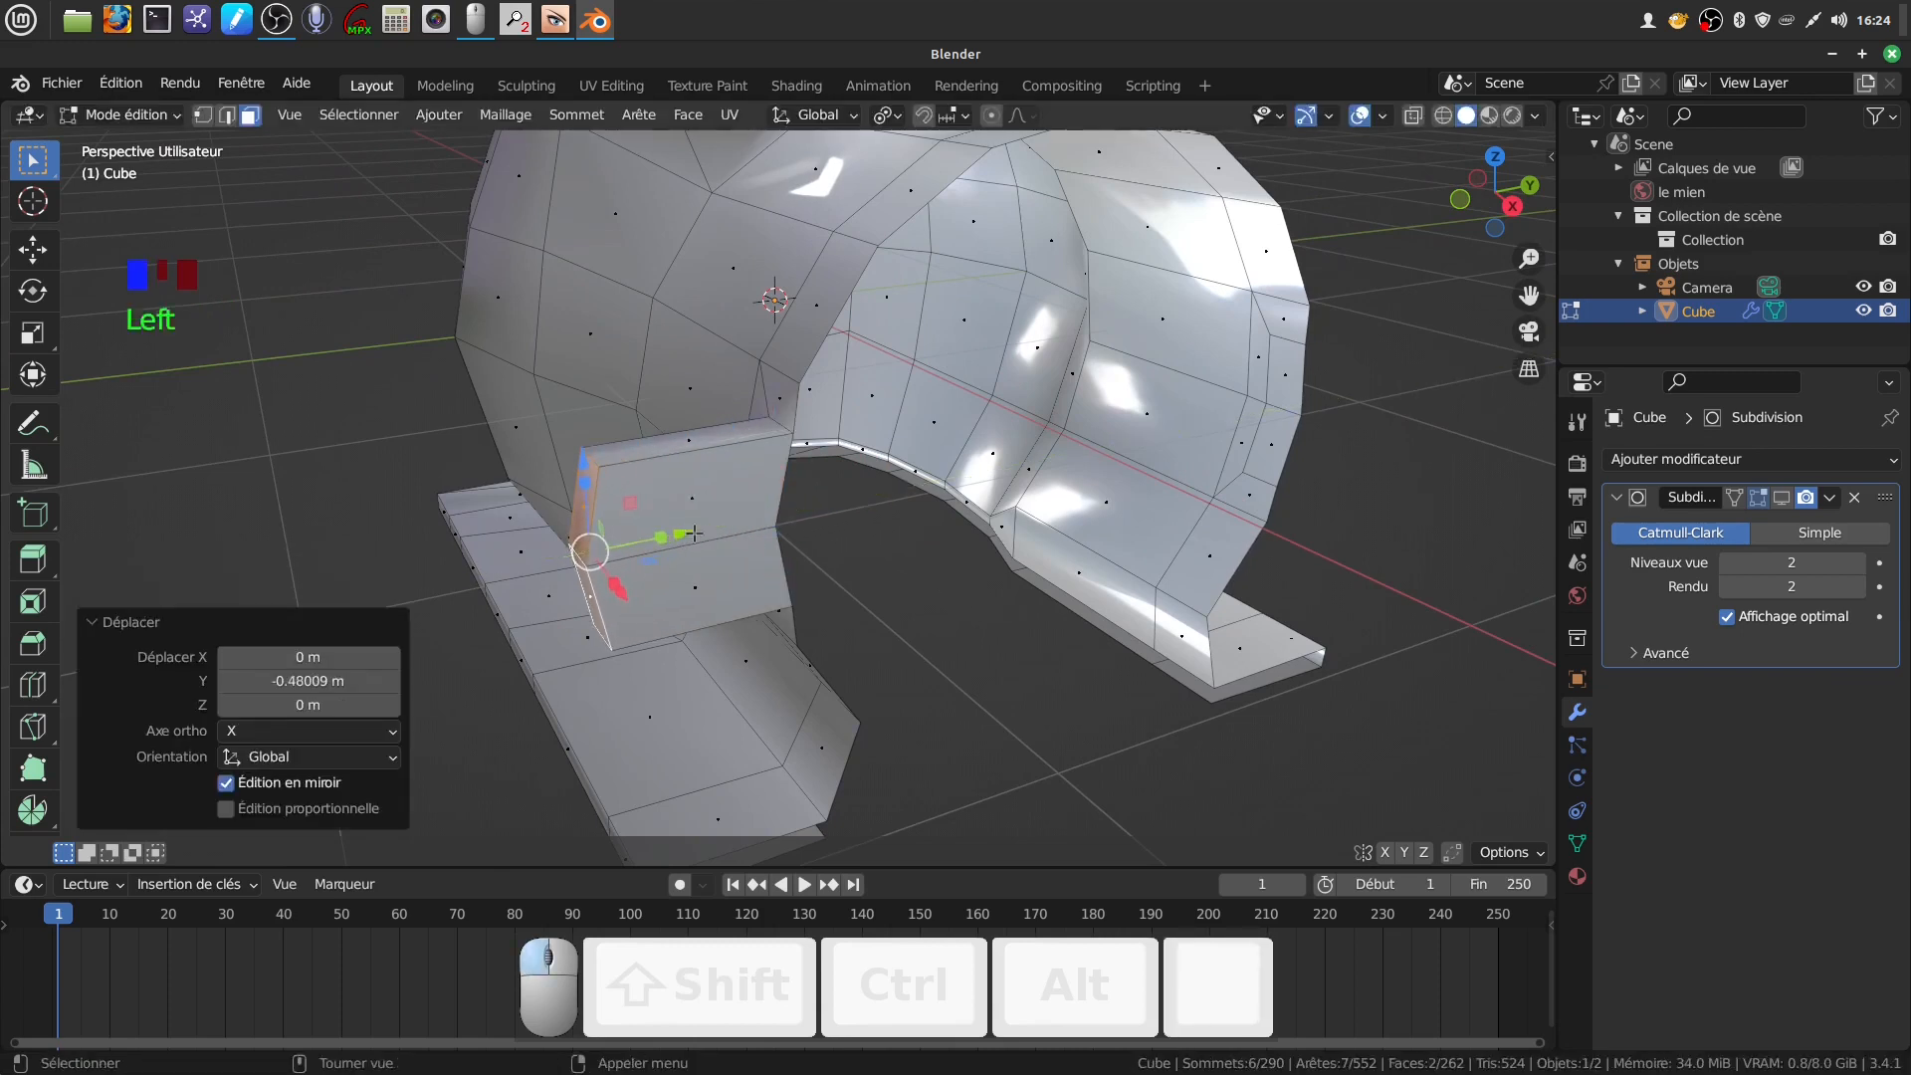
# From the side view, move the extruded end faces about 0.11 m farther outward along Y
pyautogui.scroll(-3, 683, 540)
pyautogui.moveTo(683, 540); pyautogui.dragTo(1134, 457, button='middle')
pyautogui.scroll(-3, 927, 482)
pyautogui.keyDown('shift'); pyautogui.moveTo(926, 481); pyautogui.dragTo(1003, 441, button='middle'); pyautogui.keyUp('shift')
pyautogui.press('KP_3')
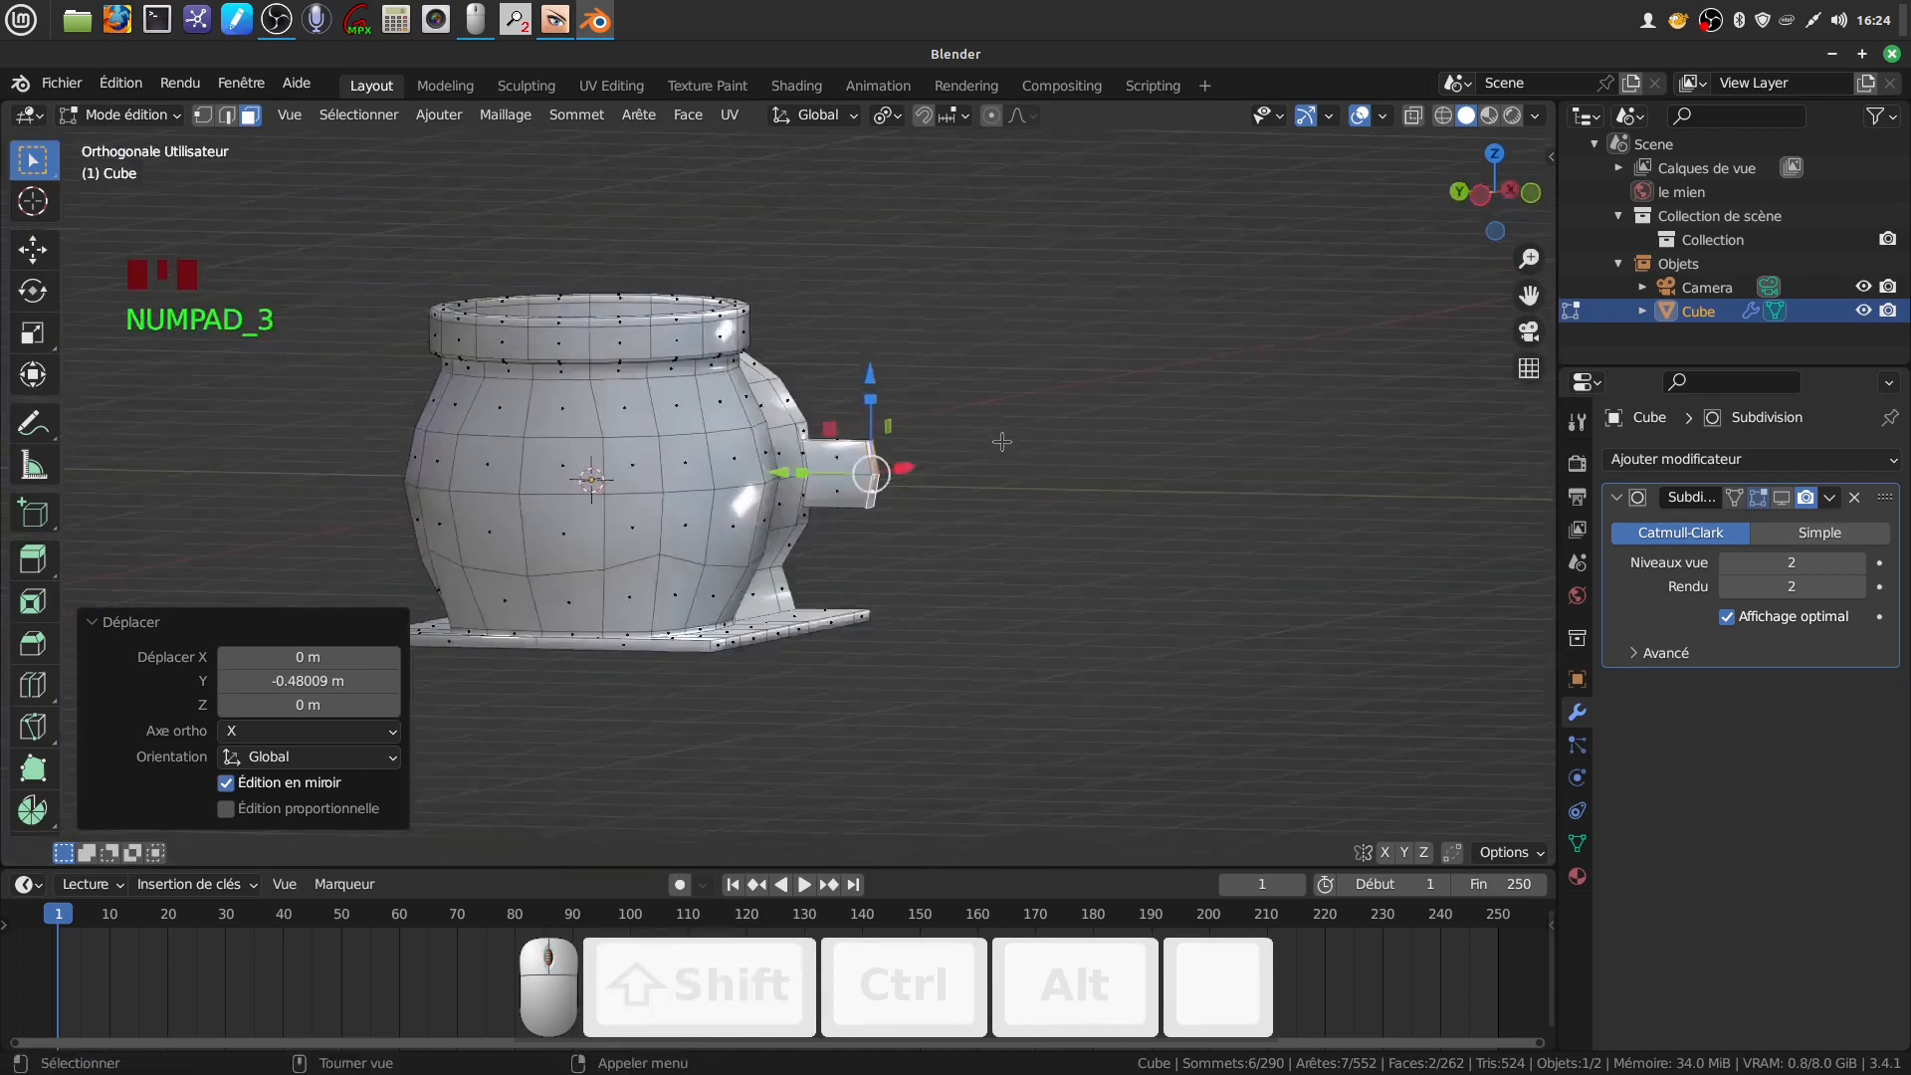
pyautogui.press('ctrl+KP_3')
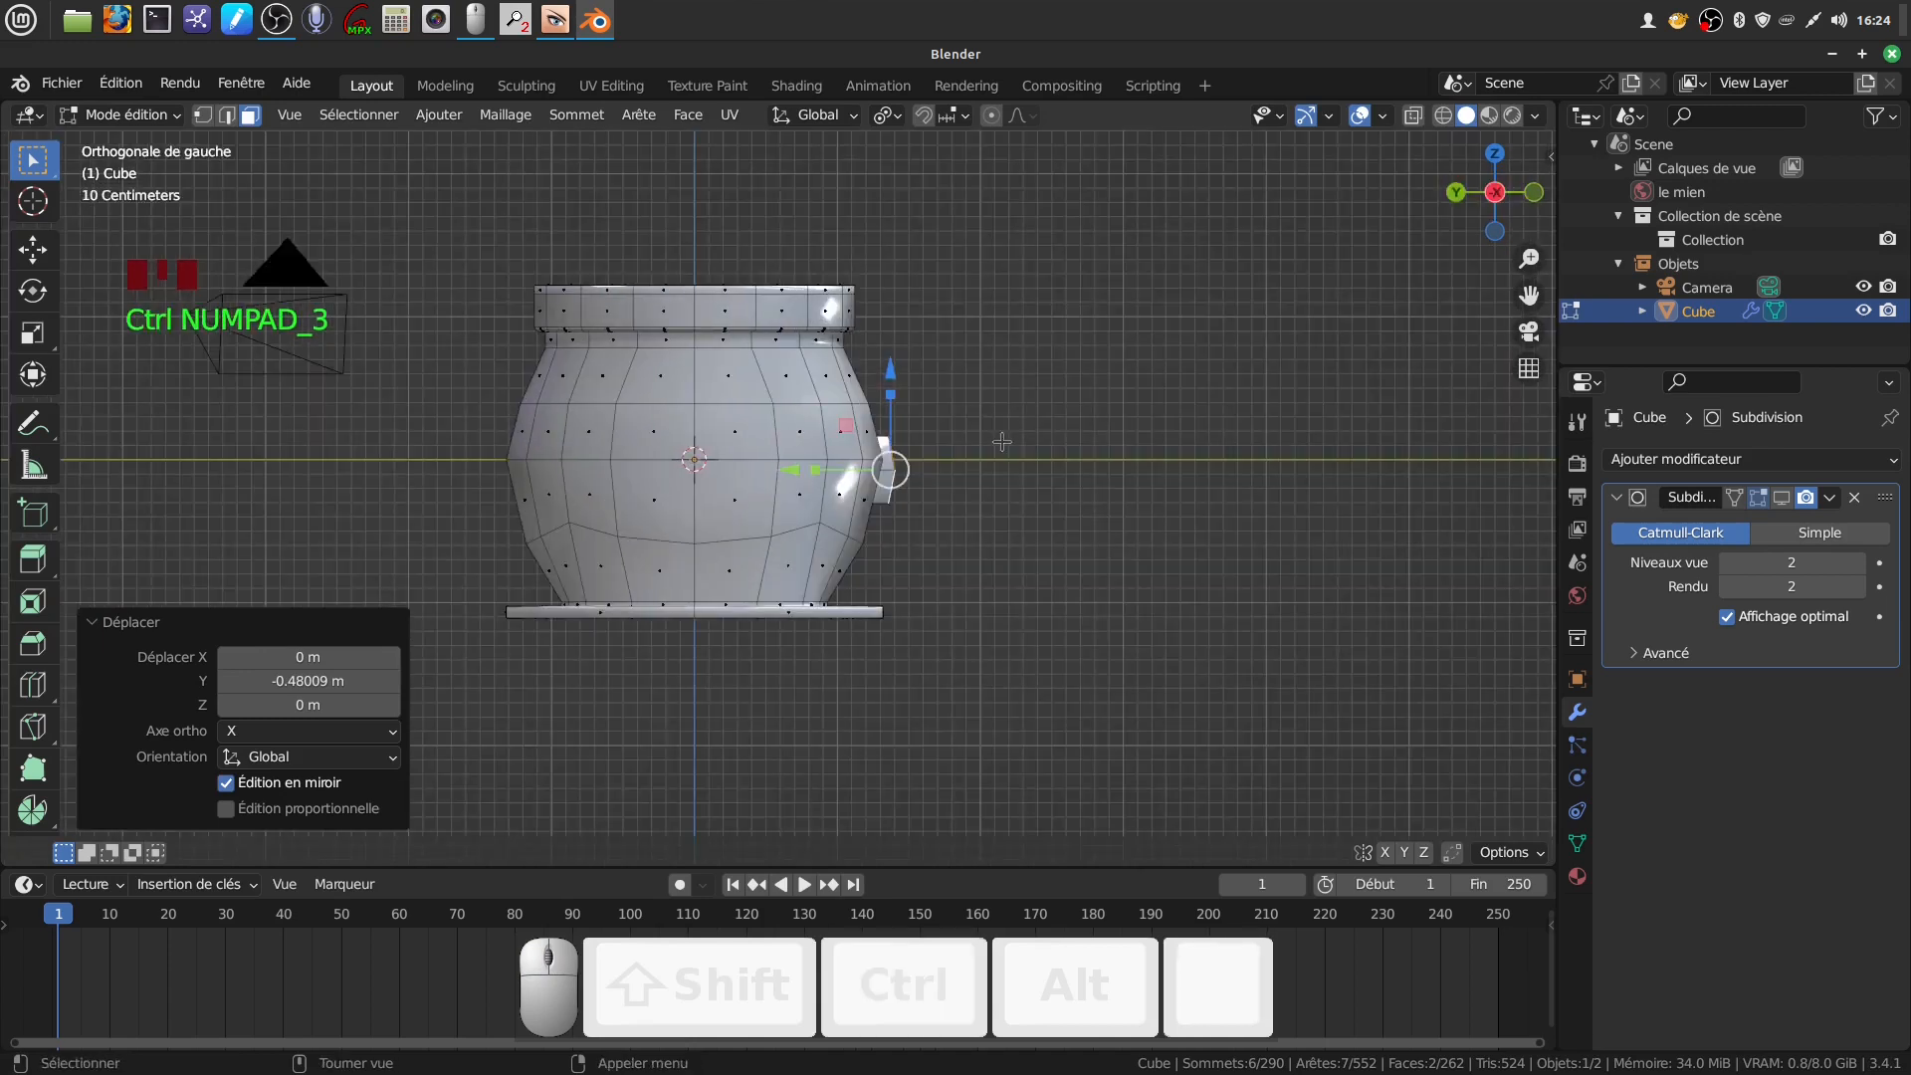
pyautogui.scroll(3, 1003, 441)
pyautogui.moveTo(883, 455); pyautogui.dragTo(911, 455)
pyautogui.scroll(-3, 1002, 436)
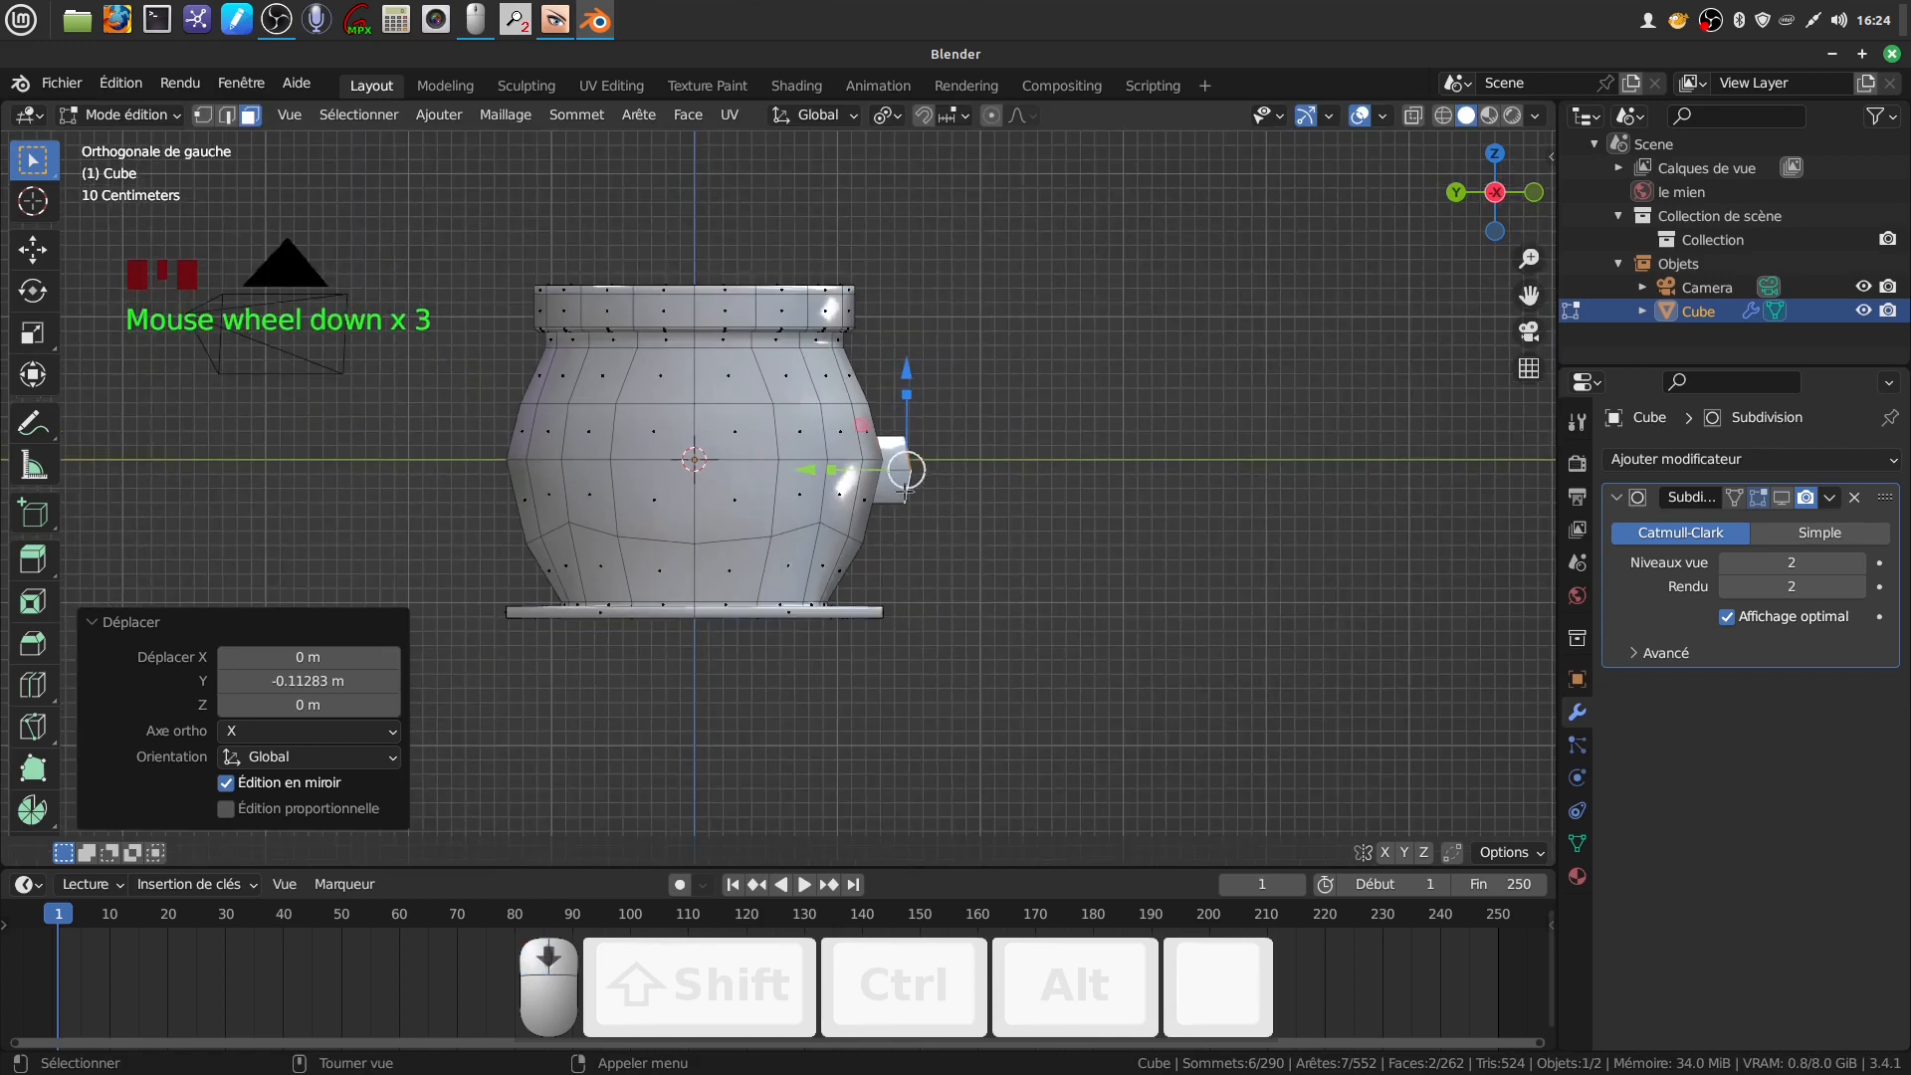
# Nudge the lug's end faces and turn on the Subdivision modifier's viewport display in Object Mode
pyautogui.moveTo(953, 470); pyautogui.dragTo(941, 406, button='middle')
pyautogui.scroll(2, 903, 542)
pyautogui.moveTo(928, 391); pyautogui.dragTo(936, 393)
pyautogui.moveTo(1085, 503); pyautogui.dragTo(1057, 422, button='middle')
pyautogui.press('Tab')
pyautogui.click(1783, 496)
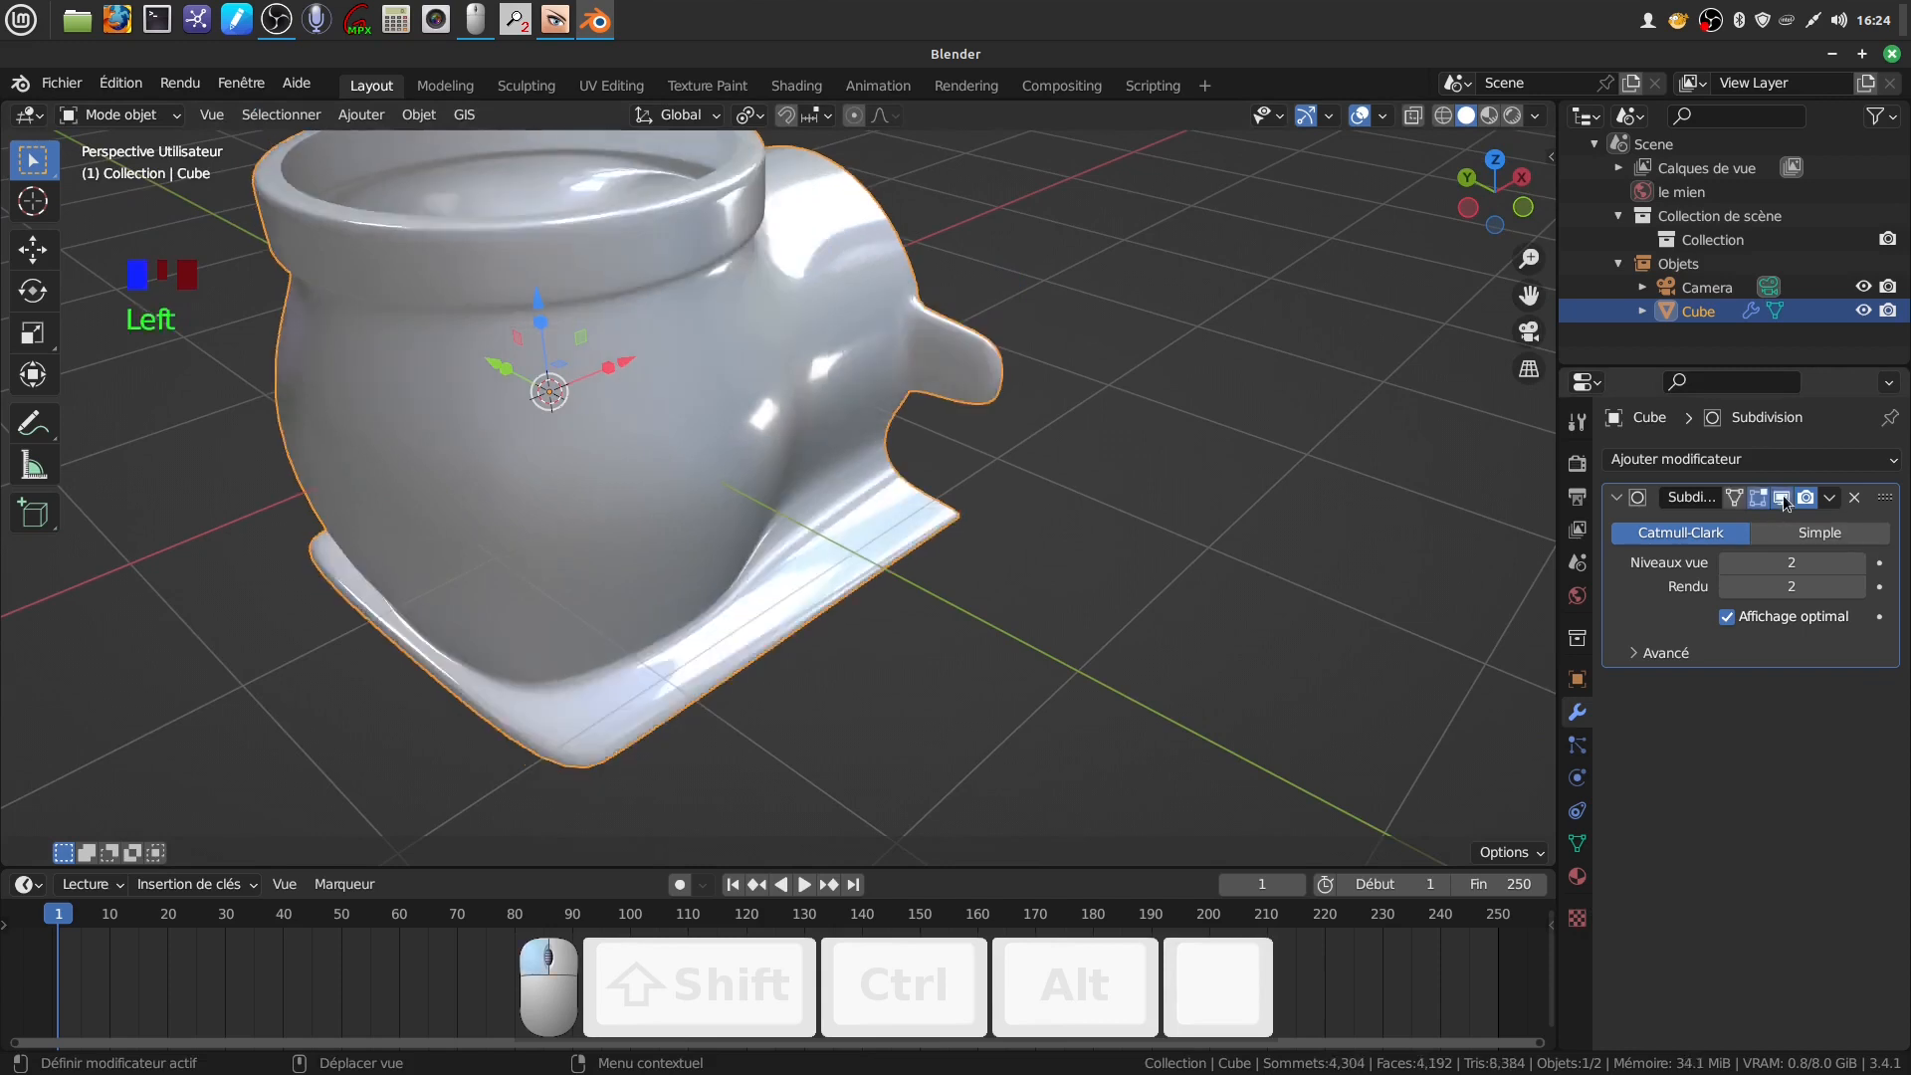
# Add one loop cut running through the side lug and around the outlet, slid to a factor of about -0.69
pyautogui.scroll(3, 1162, 530)
pyautogui.moveTo(1163, 530); pyautogui.dragTo(827, 554, button='middle')
pyautogui.press('Tab')
pyautogui.keyDown('shift'); pyautogui.scroll(2, 907, 559); pyautogui.keyUp('shift')
pyautogui.press('a')
pyautogui.scroll(2, 848, 585)
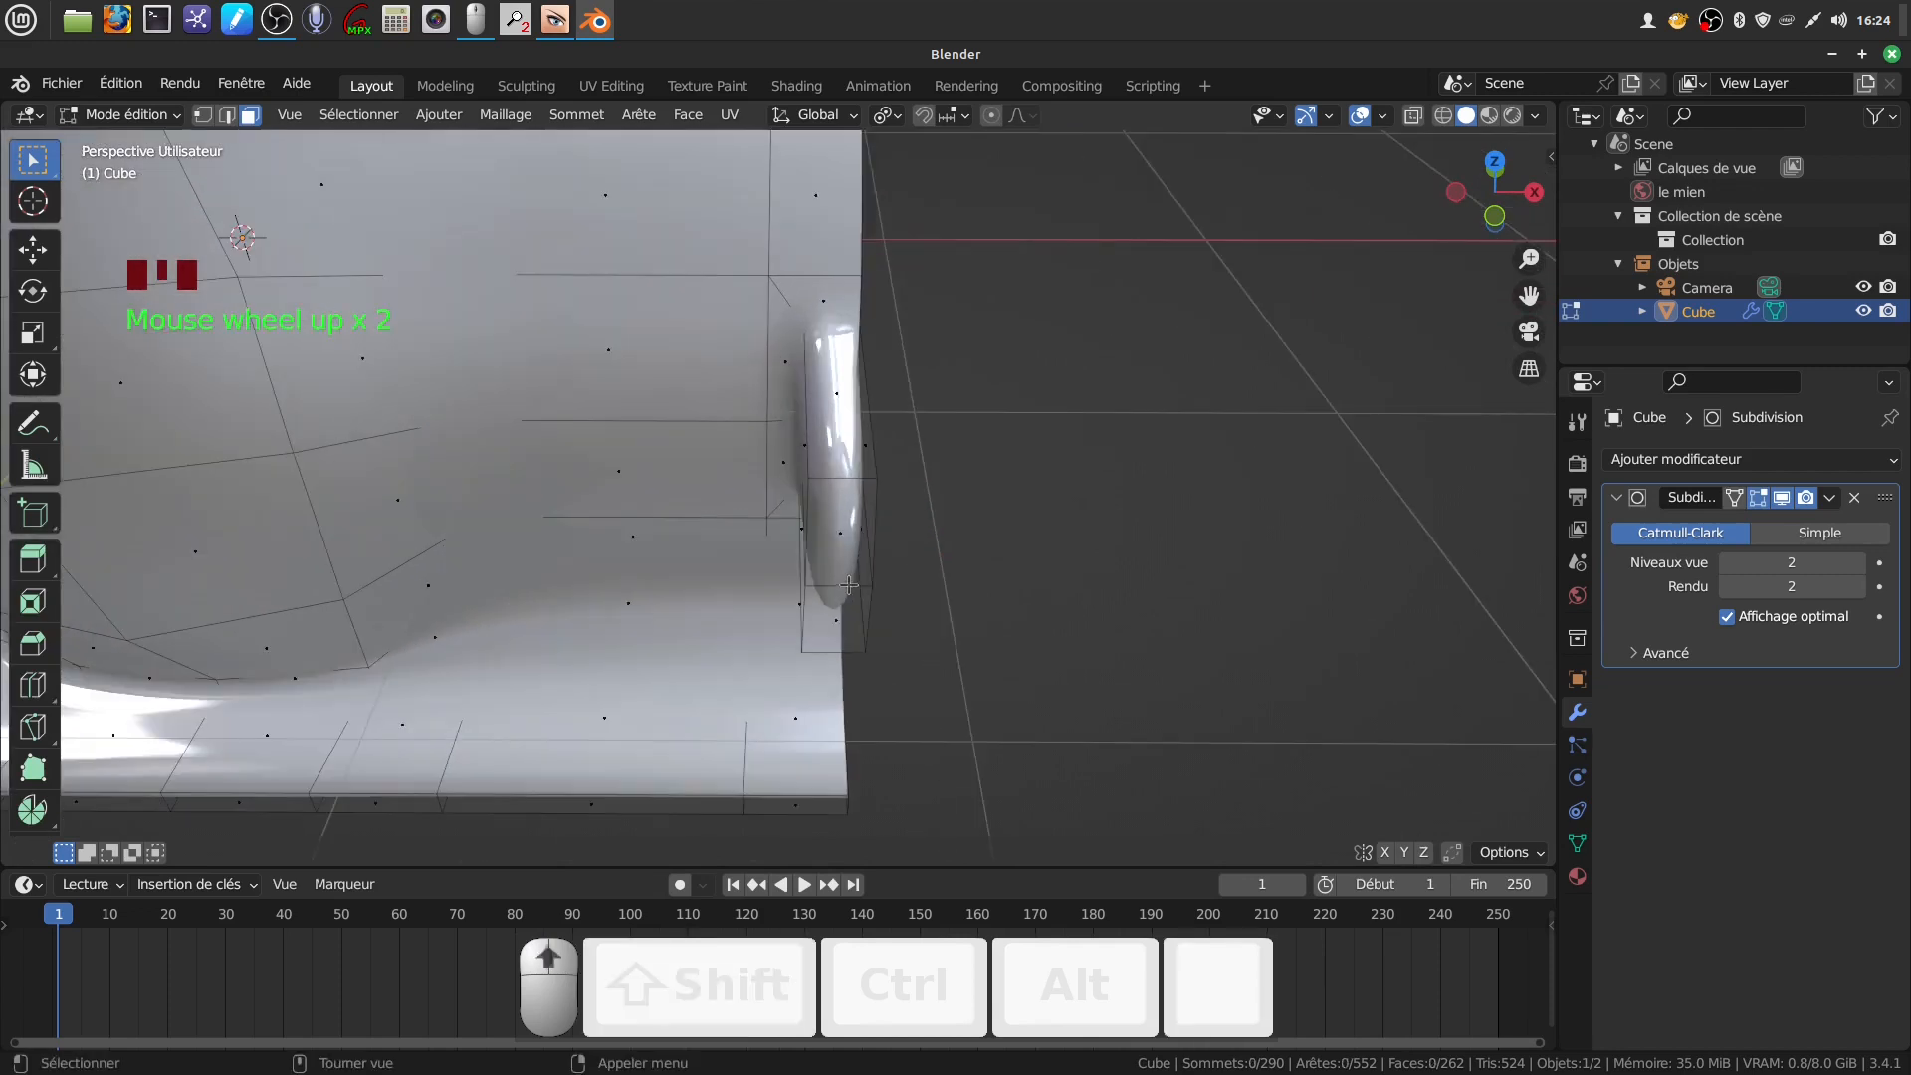
pyautogui.hotkey('ctrl', 'r')
pyautogui.click(847, 558)
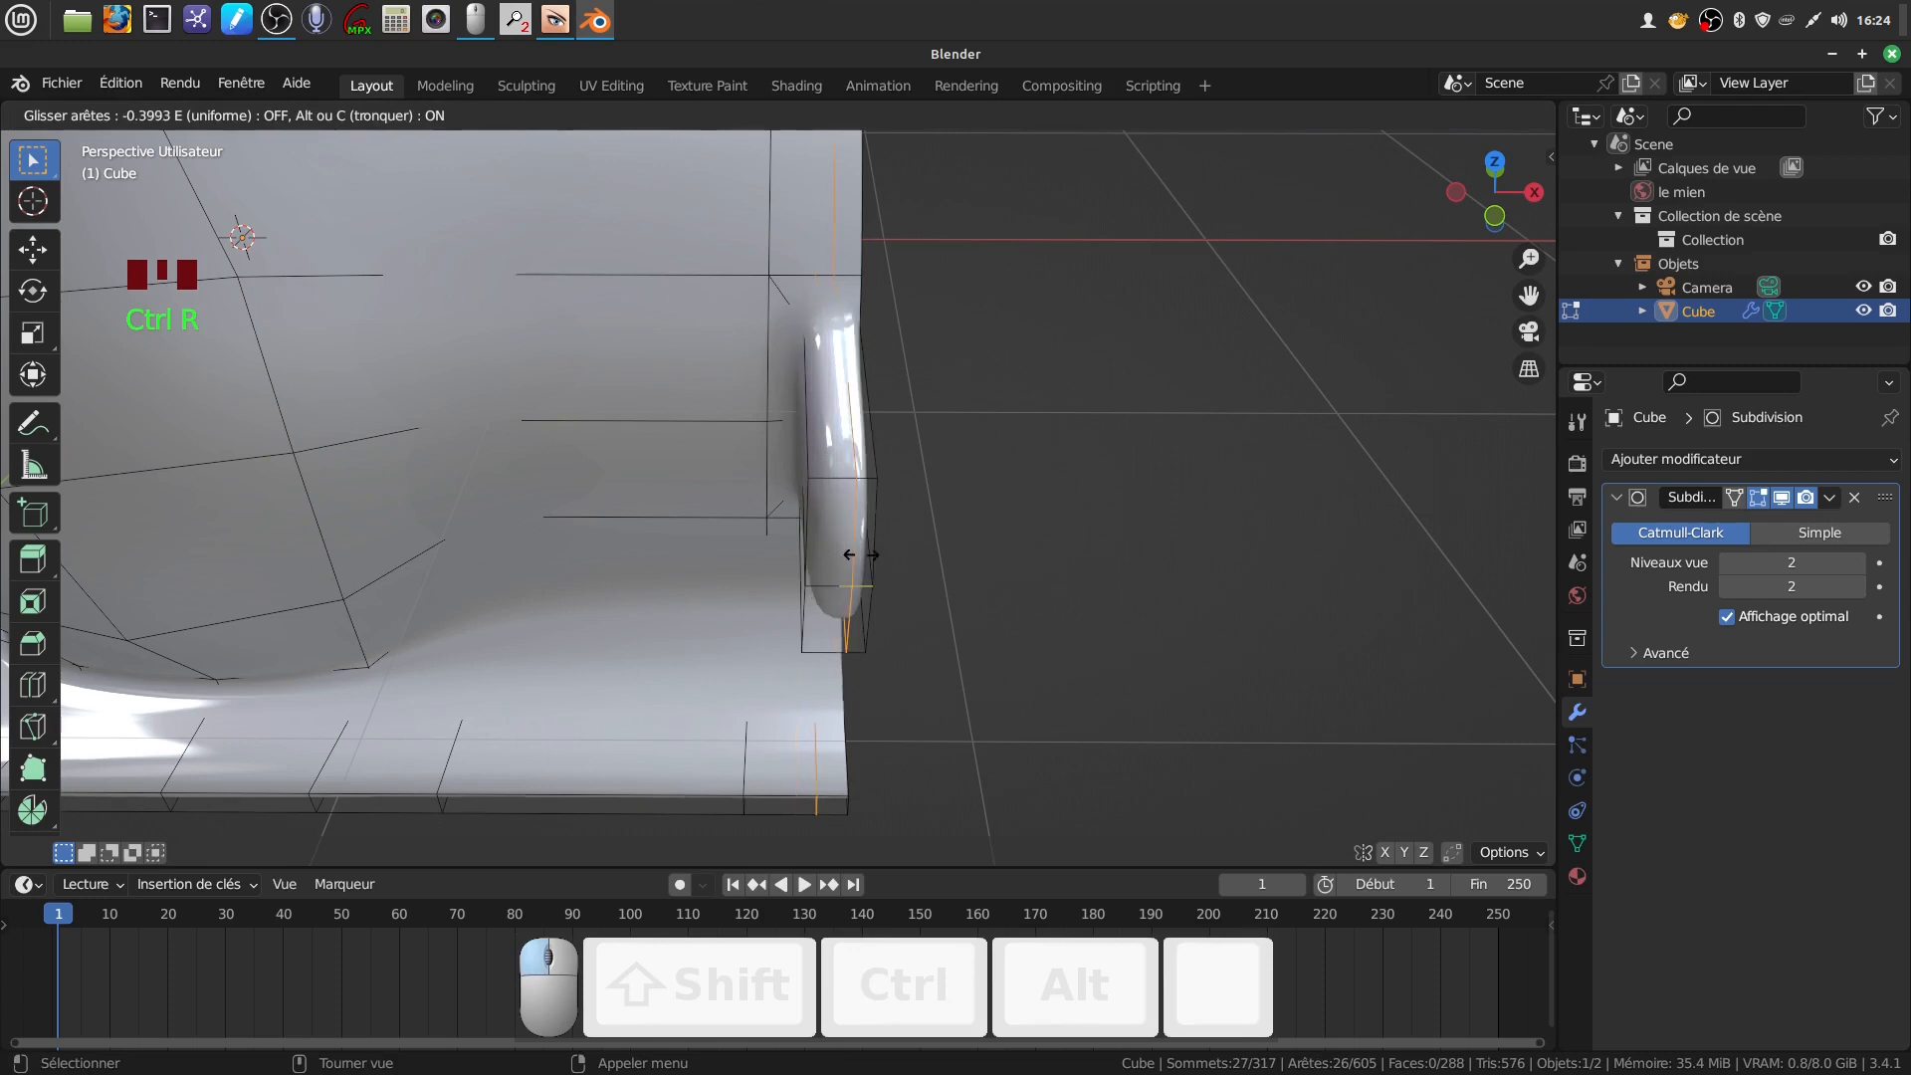
pyautogui.click(860, 549)
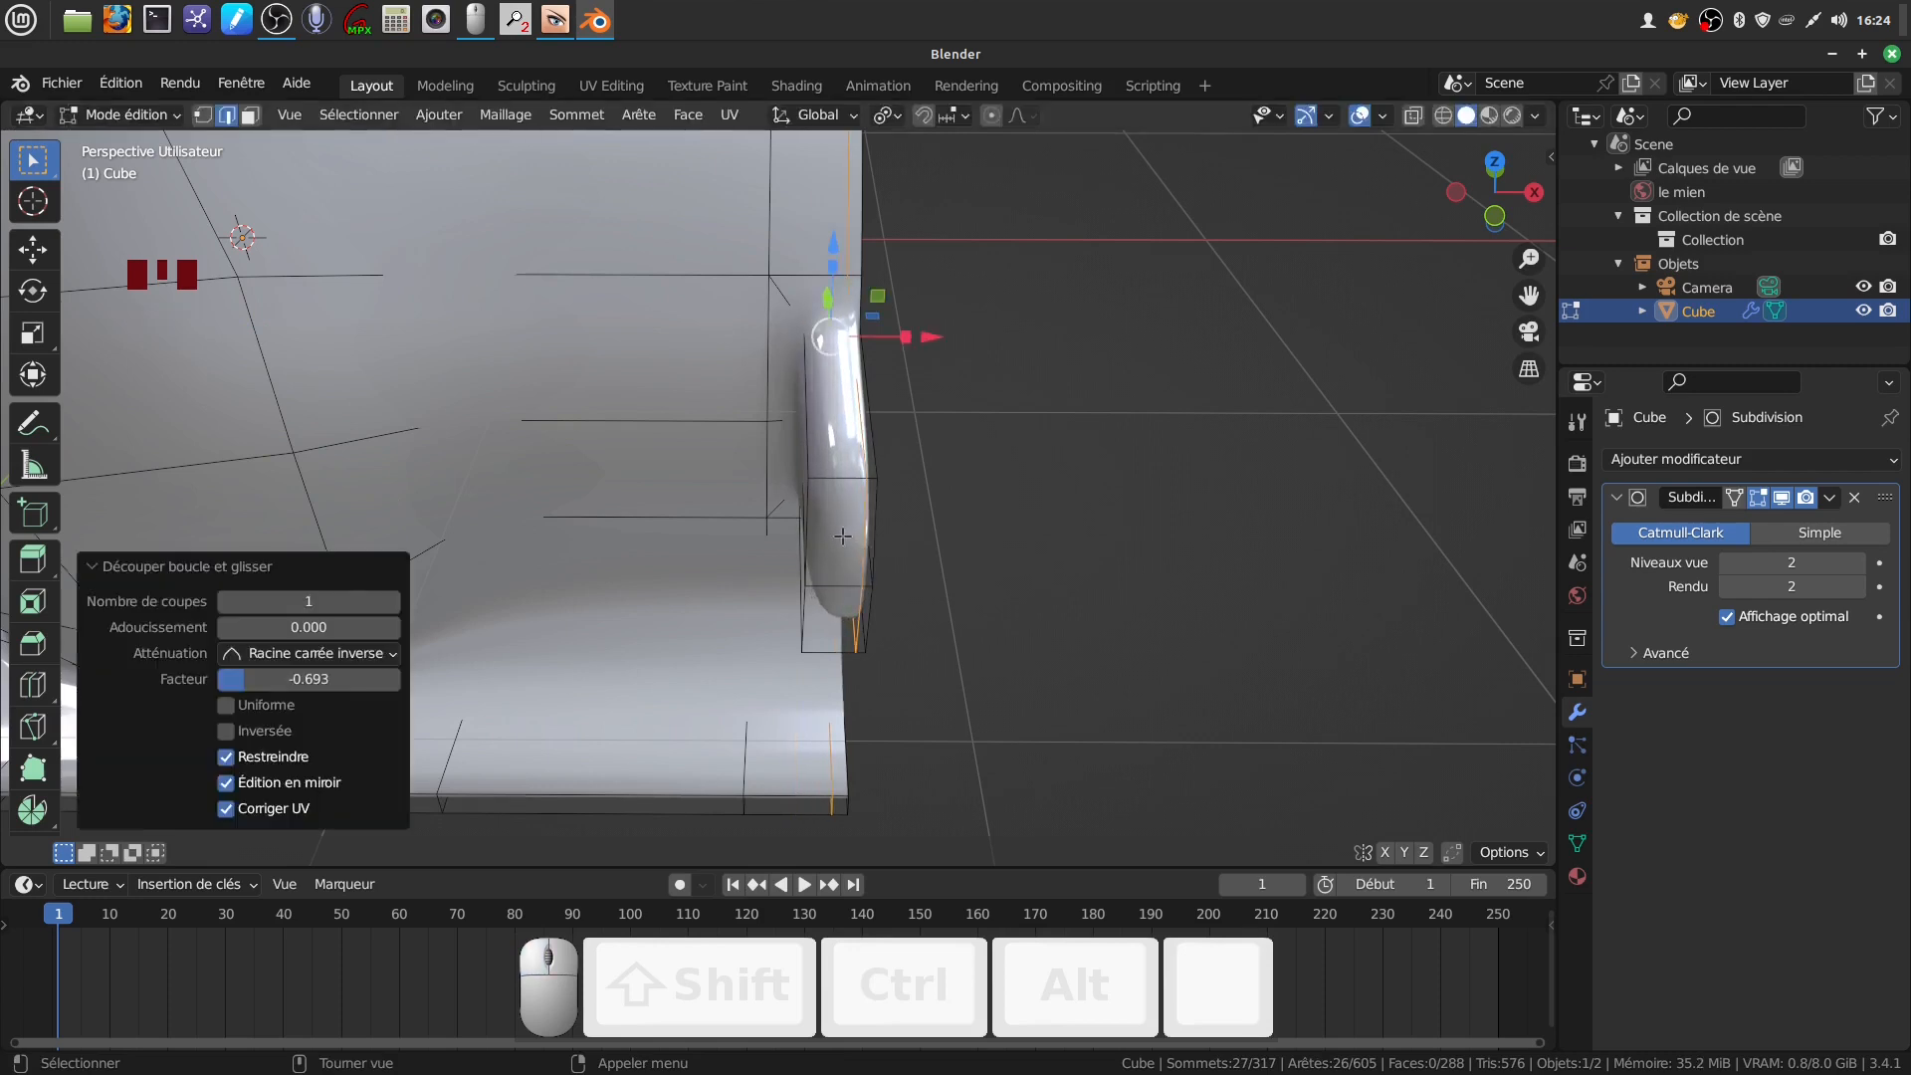
# Add a second loop cut through the lug and outlet, close to the lug's inner edge, and check the smoothed shape
pyautogui.scroll(-1, 842, 536)
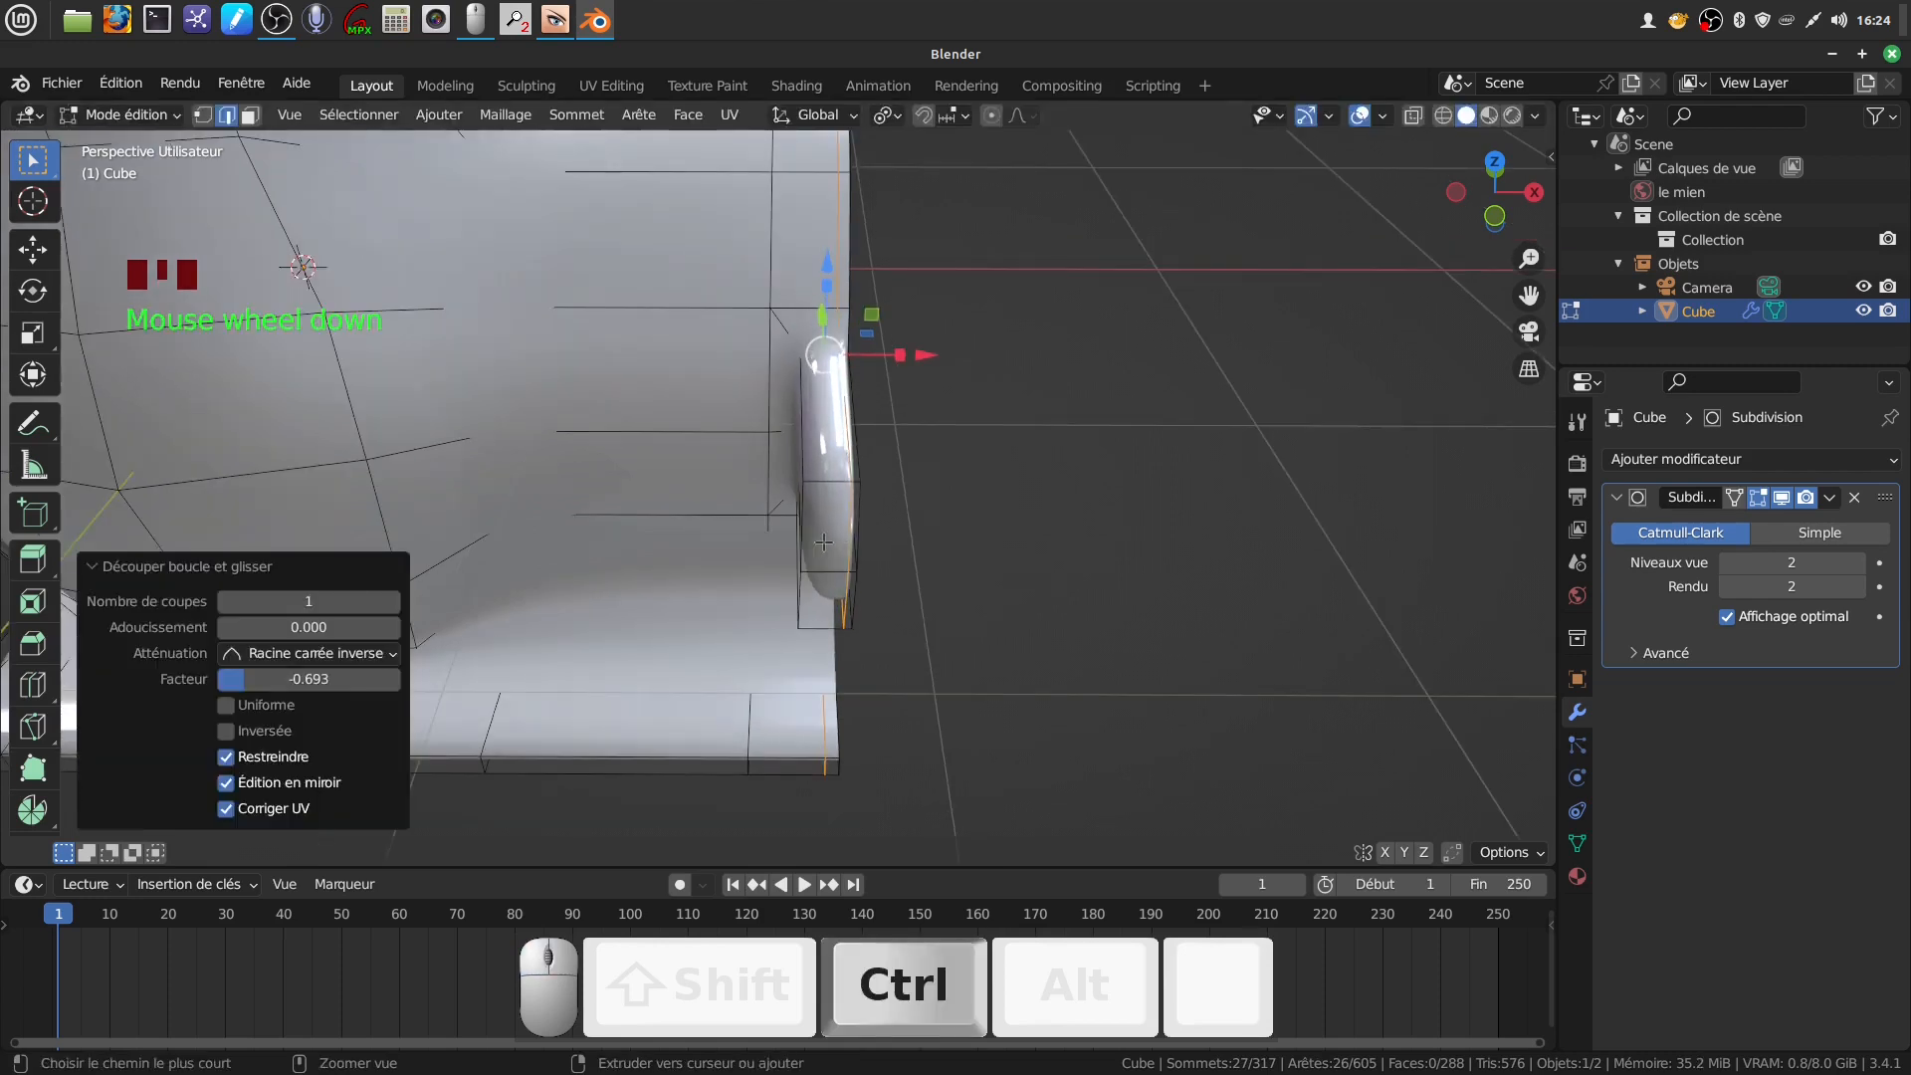
pyautogui.hotkey('ctrl', 'r')
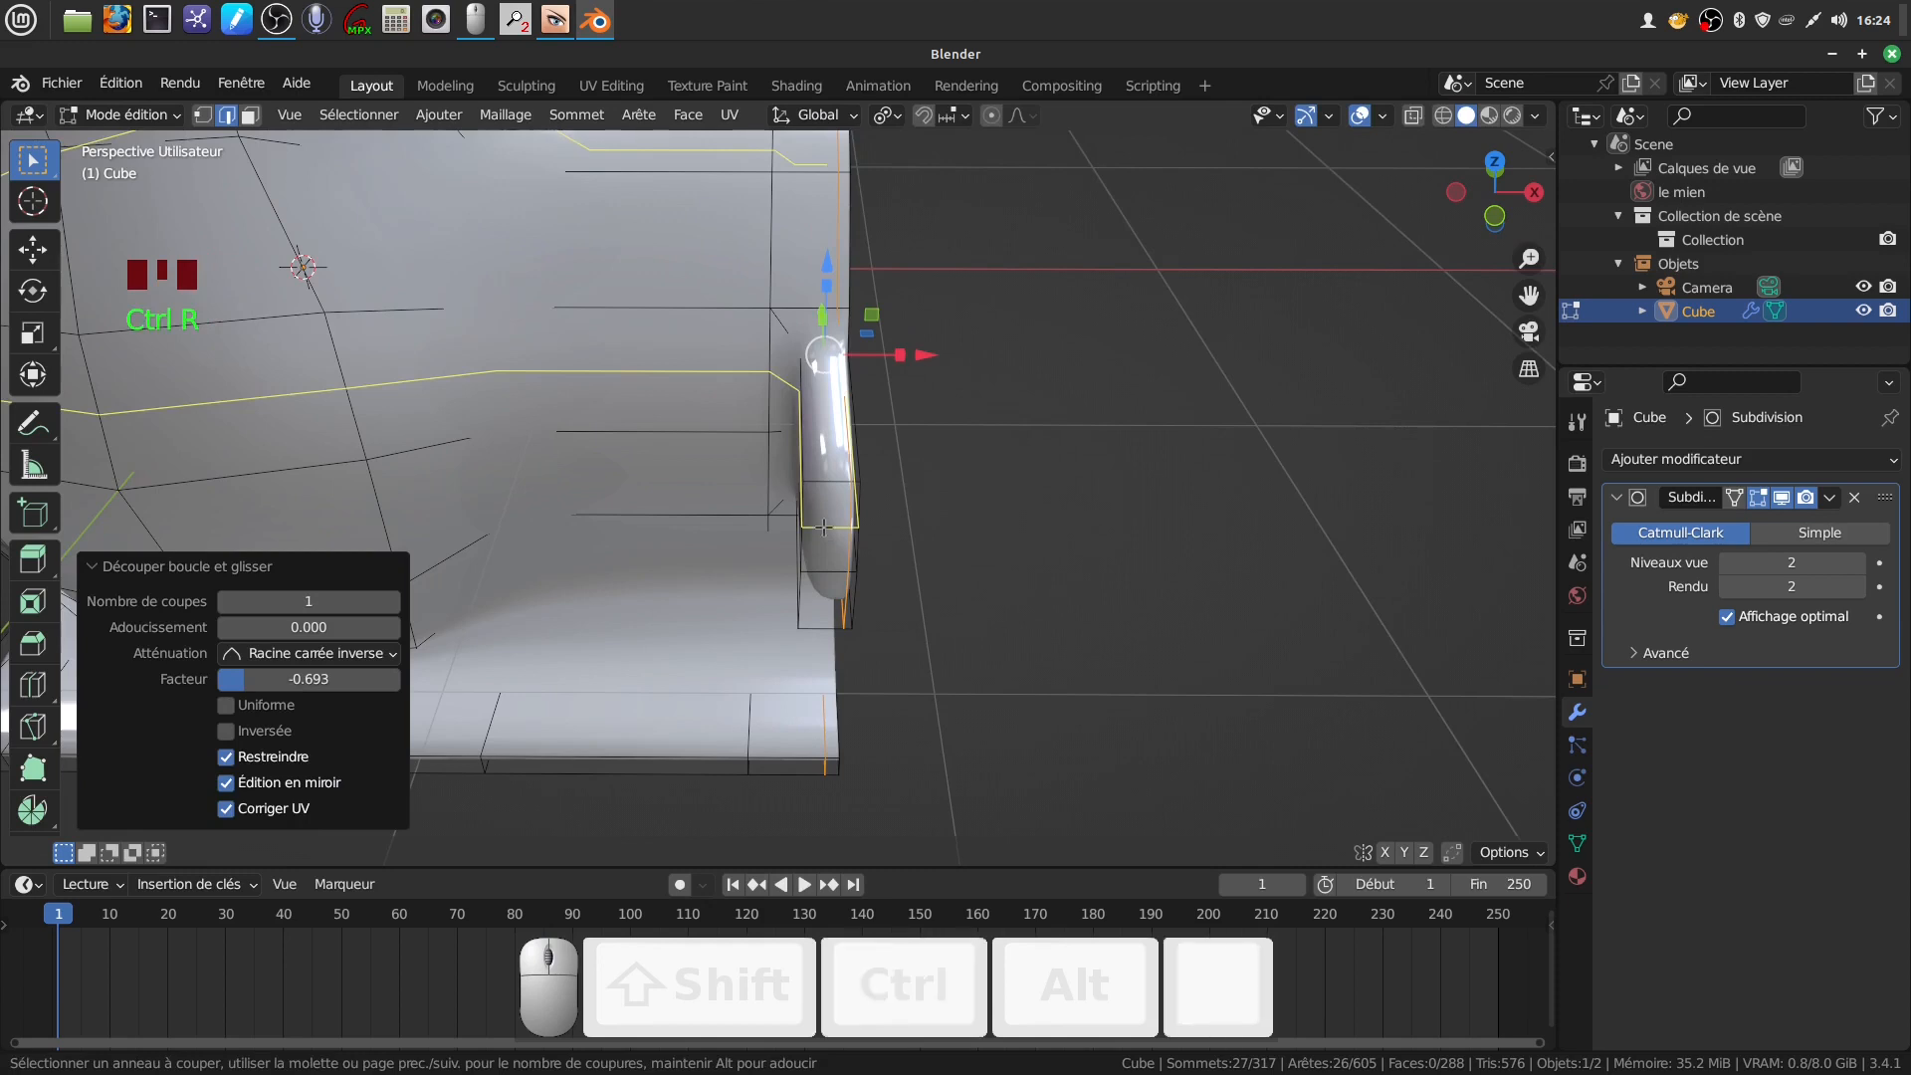
pyautogui.moveTo(826, 487); pyautogui.dragTo(816, 489)
pyautogui.scroll(-2, 769, 521)
pyautogui.moveTo(769, 520)
pyautogui.mouseDown(button='middle')
pyautogui.moveTo(856, 536)
pyautogui.moveTo(773, 522)
pyautogui.moveTo(834, 506)
pyautogui.moveTo(765, 521)
pyautogui.moveTo(741, 501)
pyautogui.mouseUp(button='middle')
pyautogui.scroll(-2, 856, 536)
pyautogui.press('Tab')
pyautogui.press('Tab')
pyautogui.scroll(2, 741, 501)
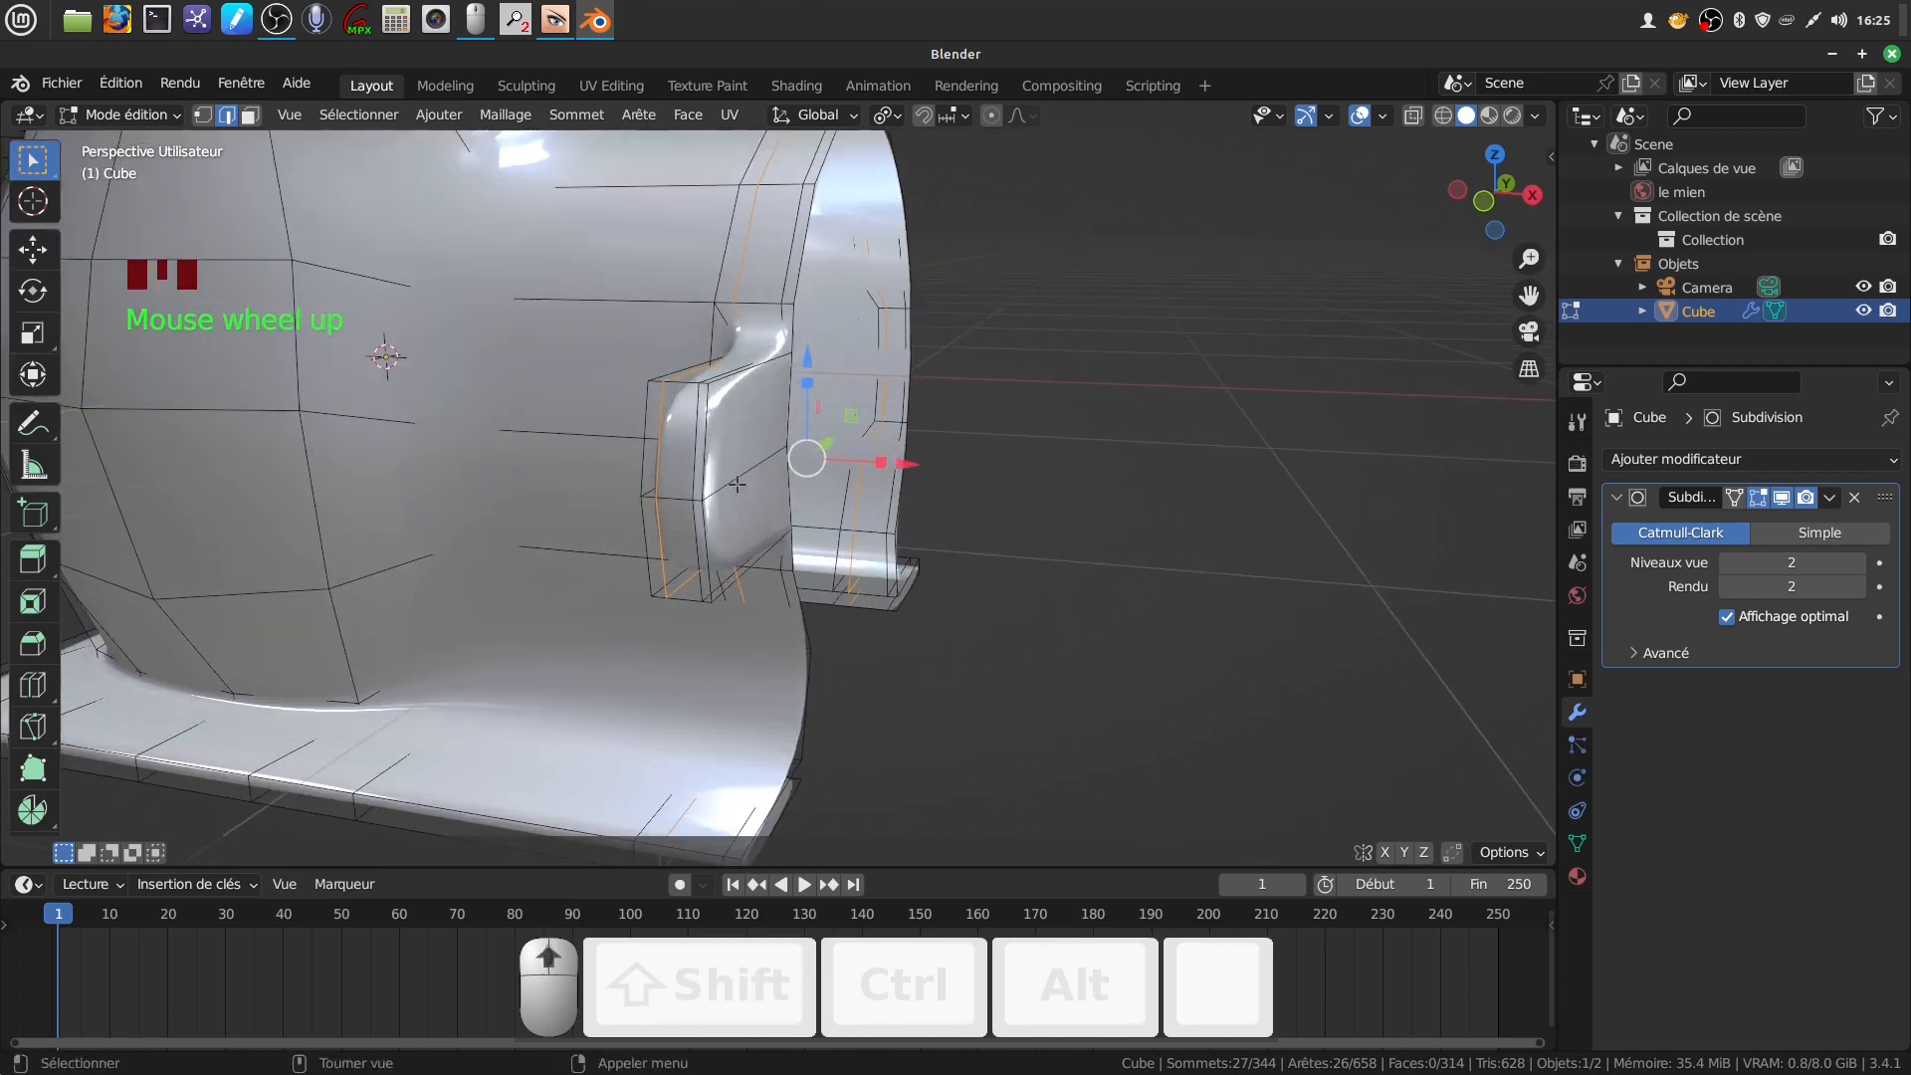
# In wireframe front view, box-select the vertices at the outlet's open end and move them about 0.06 m along X
pyautogui.scroll(-4, 734, 474)
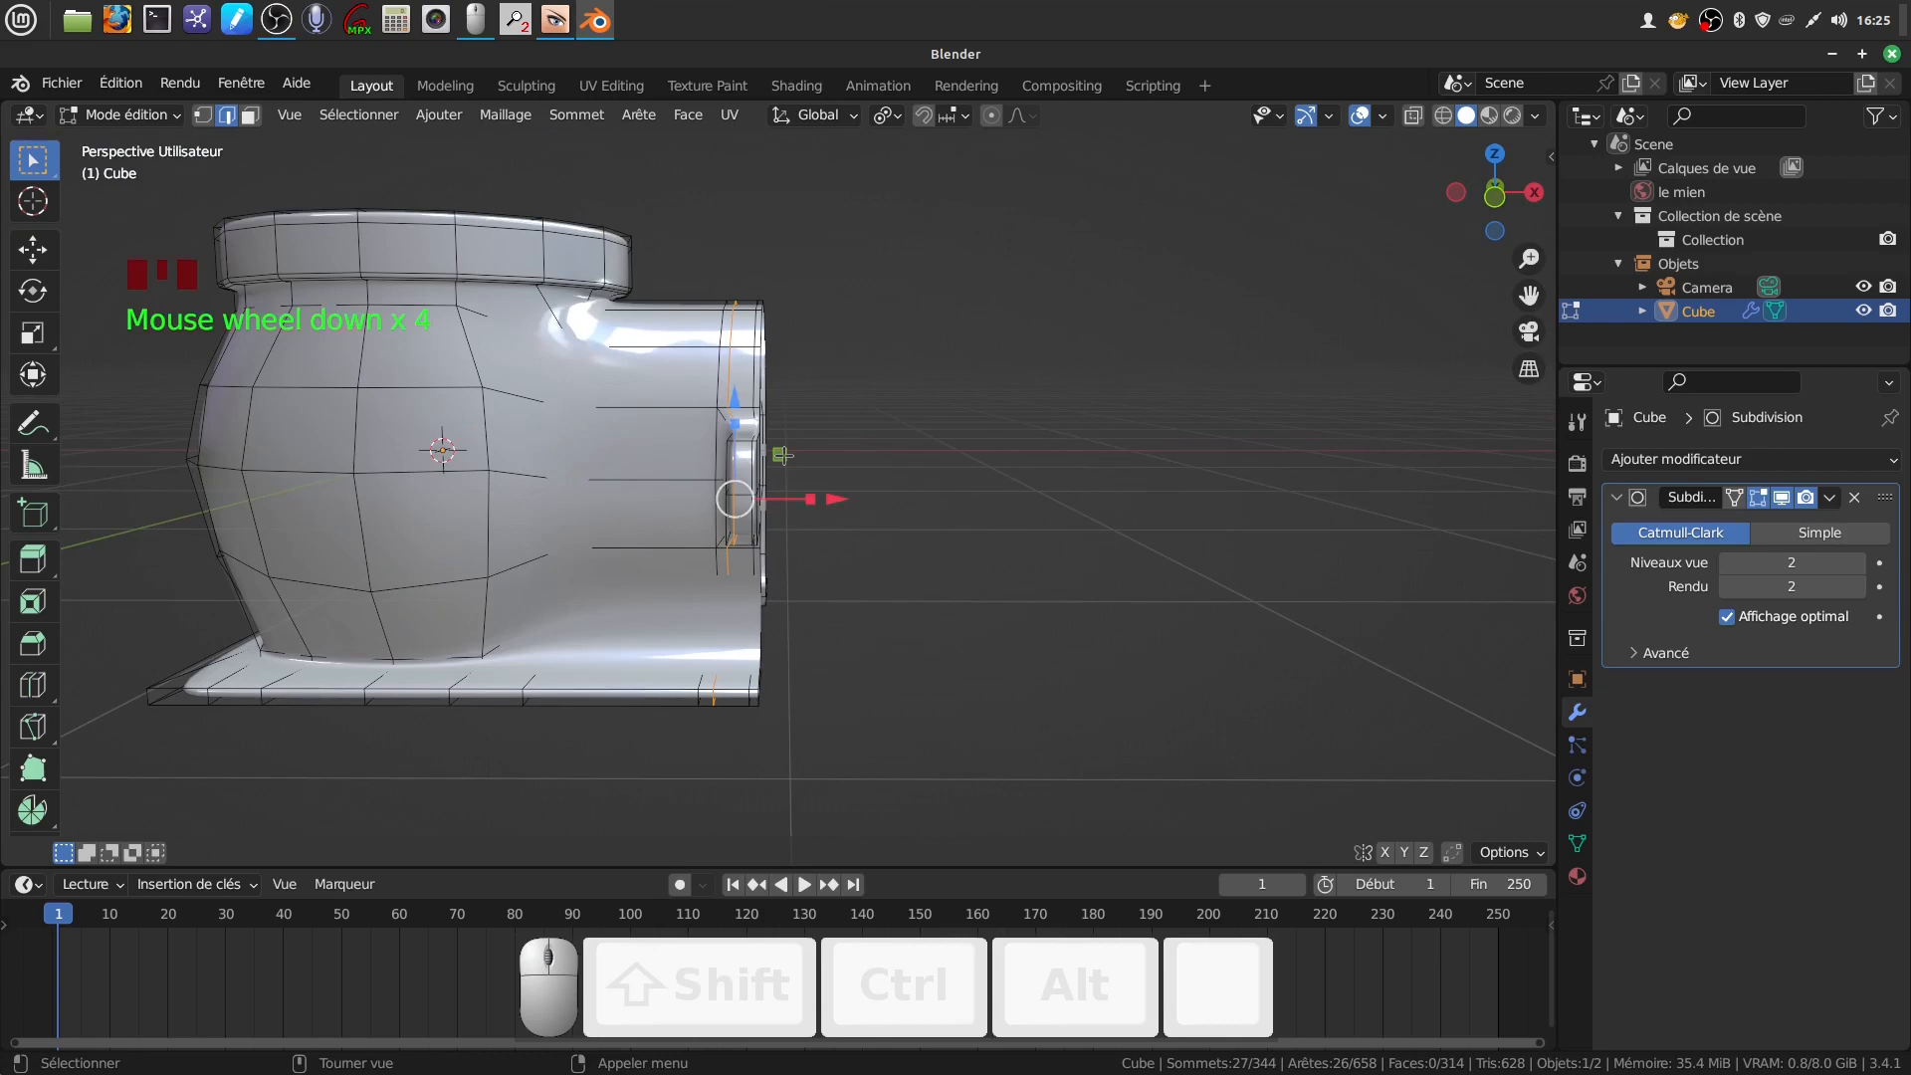
pyautogui.press('KP_1')
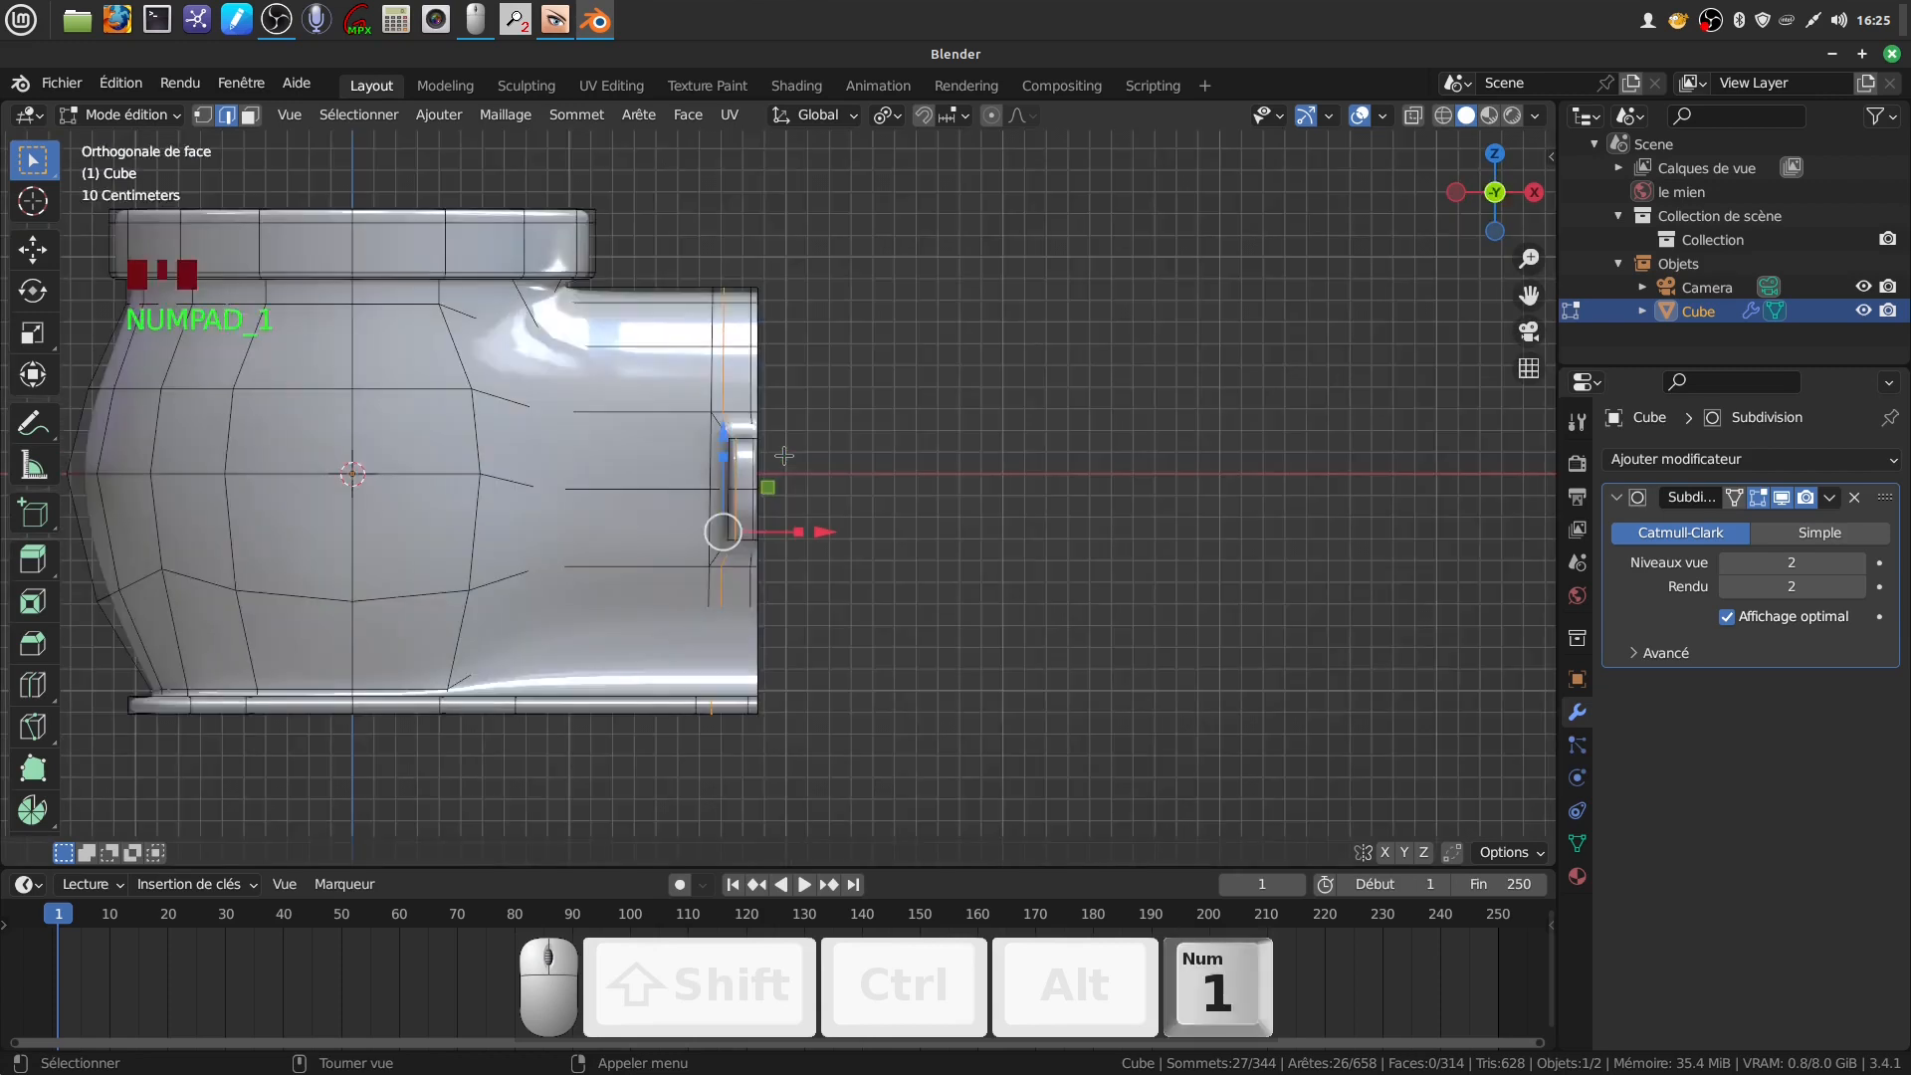
pyautogui.click(209, 116)
pyautogui.press('a')
pyautogui.press('a')
pyautogui.hotkey('shift', 'z')
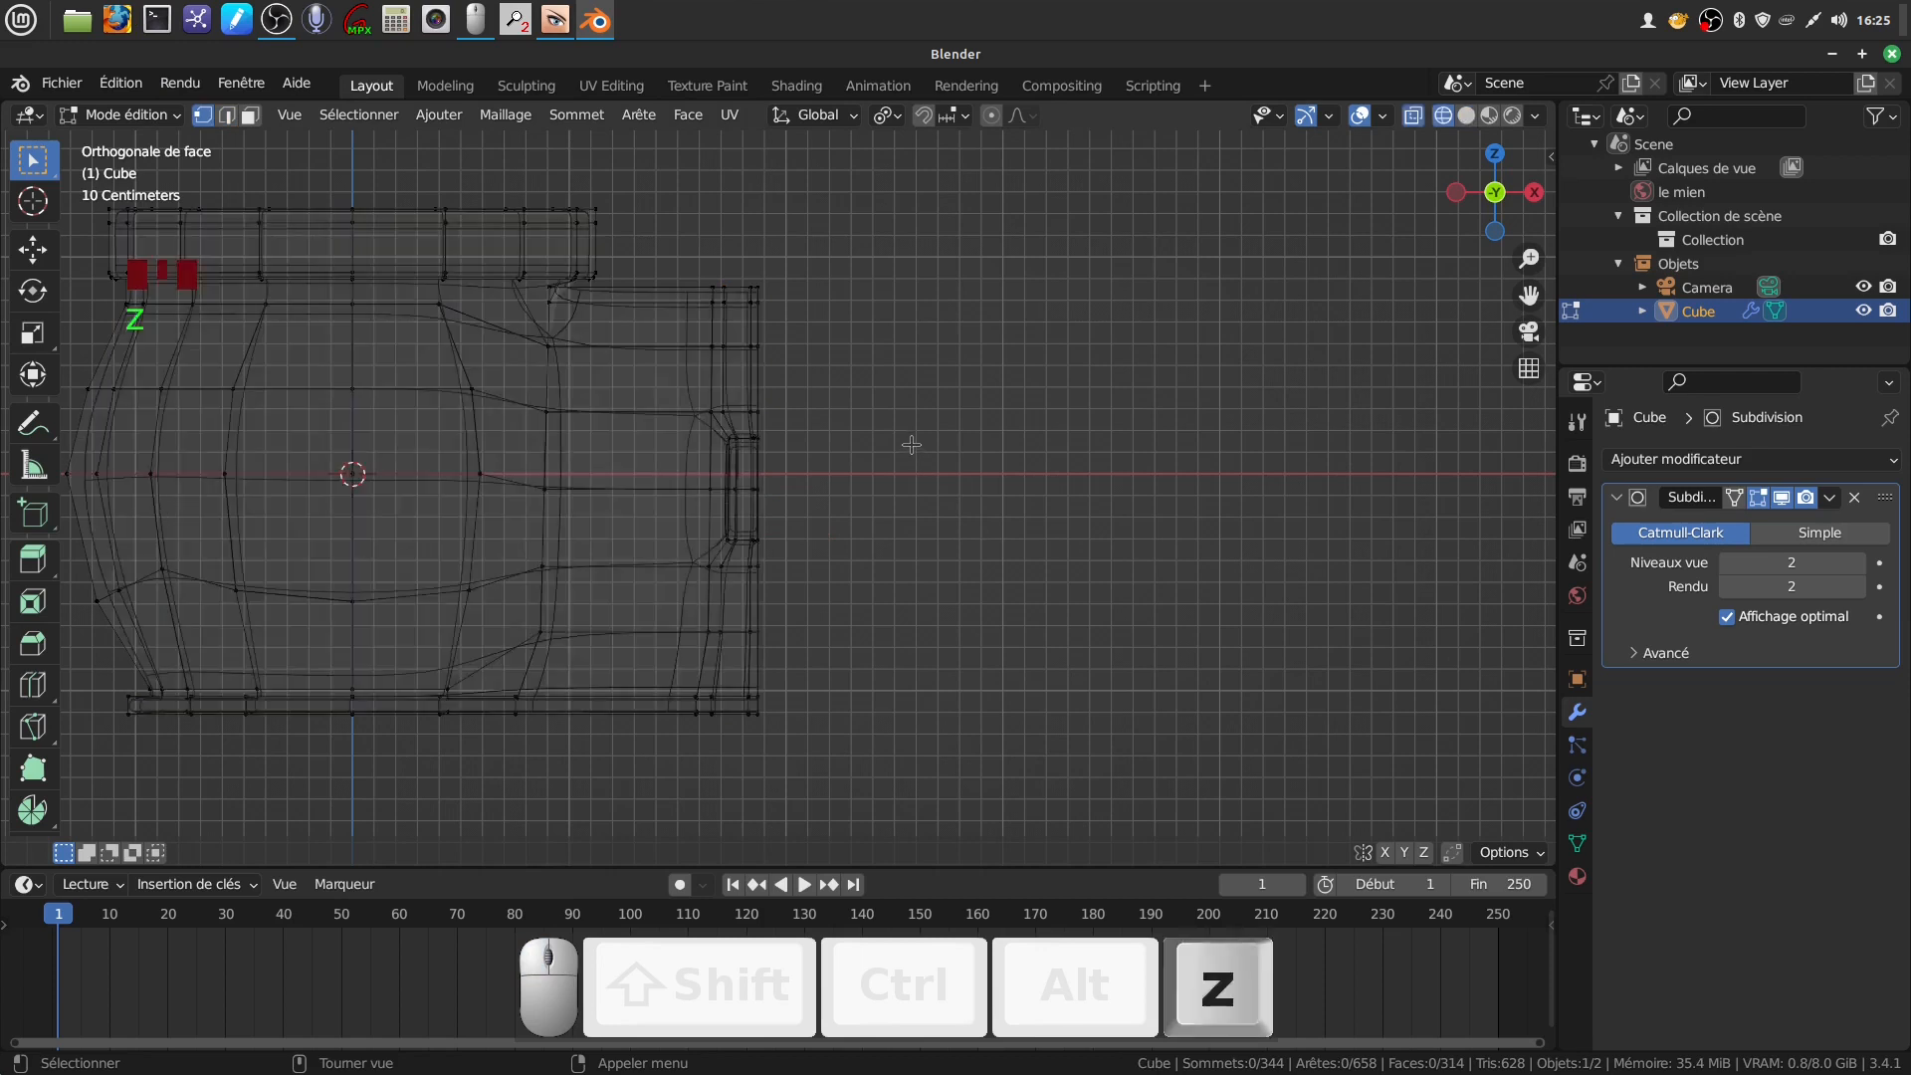
pyautogui.press('b')
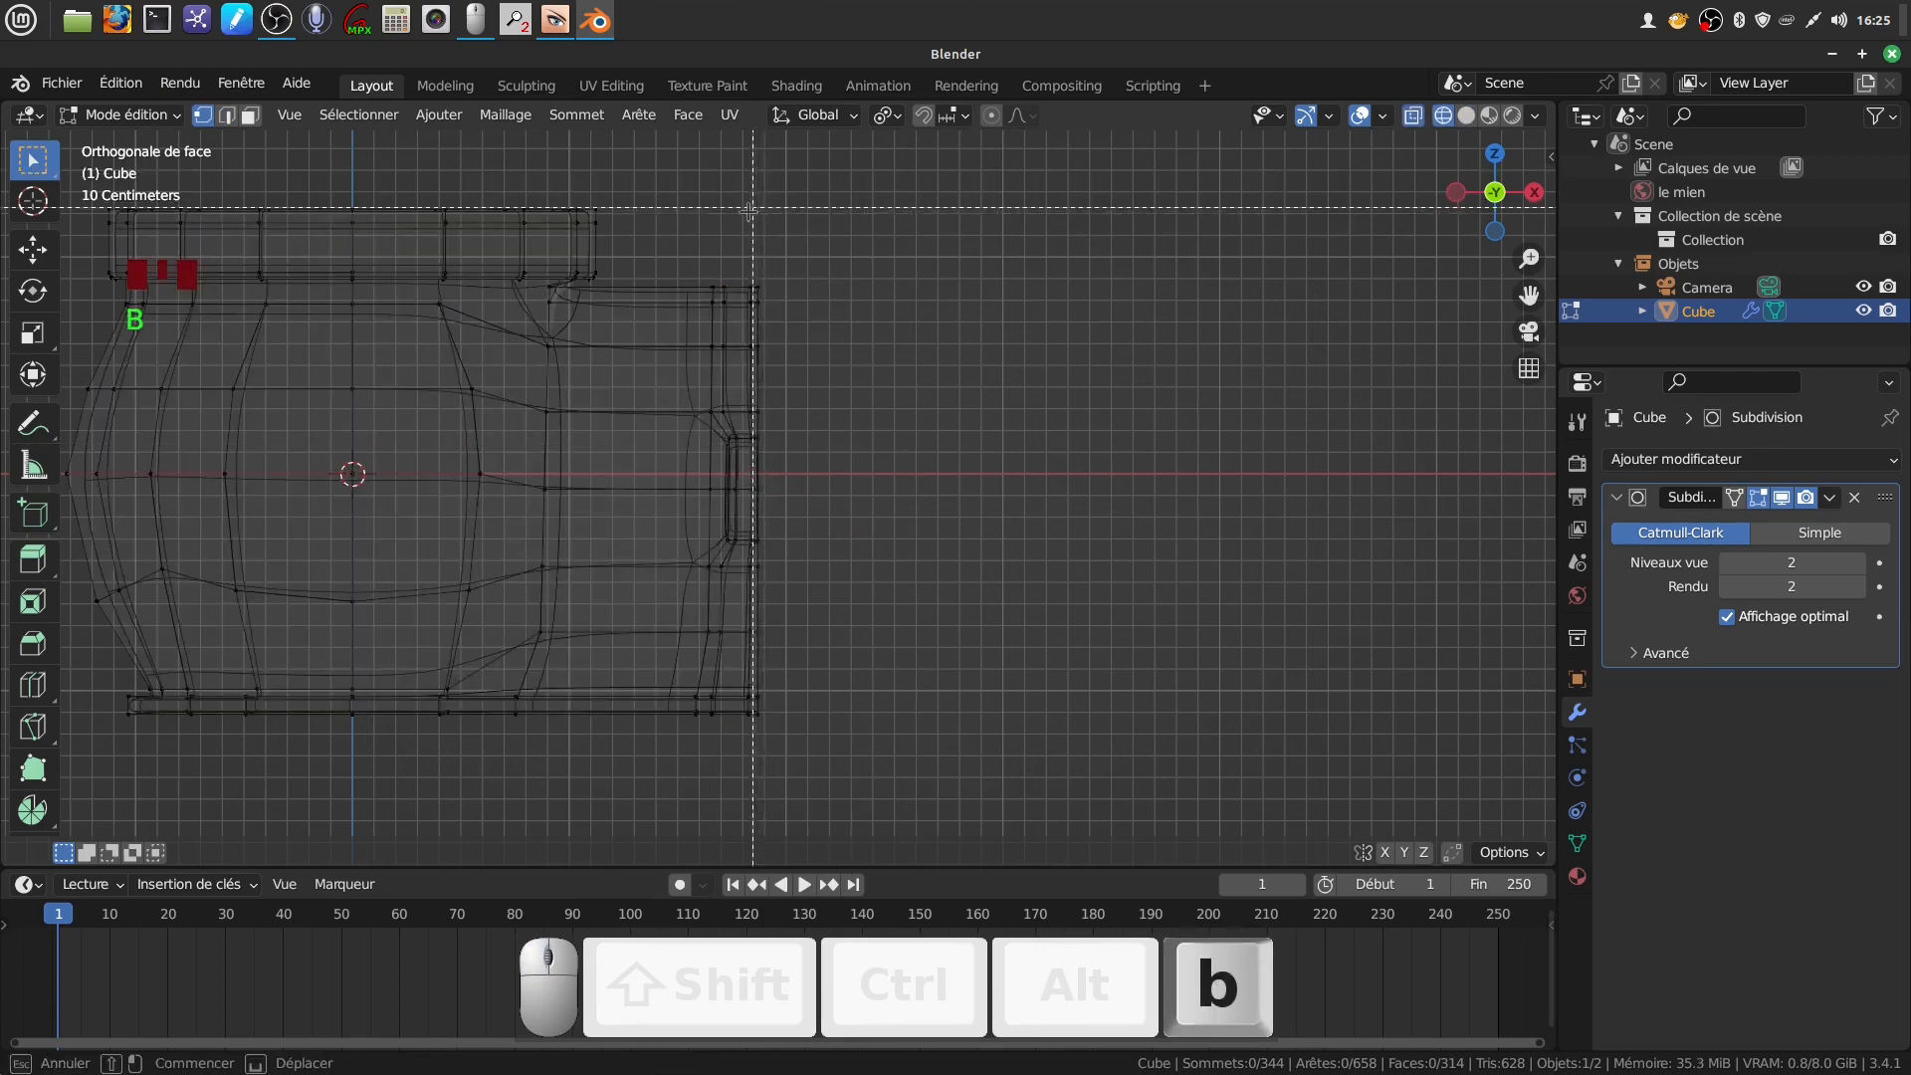
pyautogui.moveTo(742, 203); pyautogui.dragTo(839, 755)
pyautogui.moveTo(862, 537); pyautogui.dragTo(877, 535)
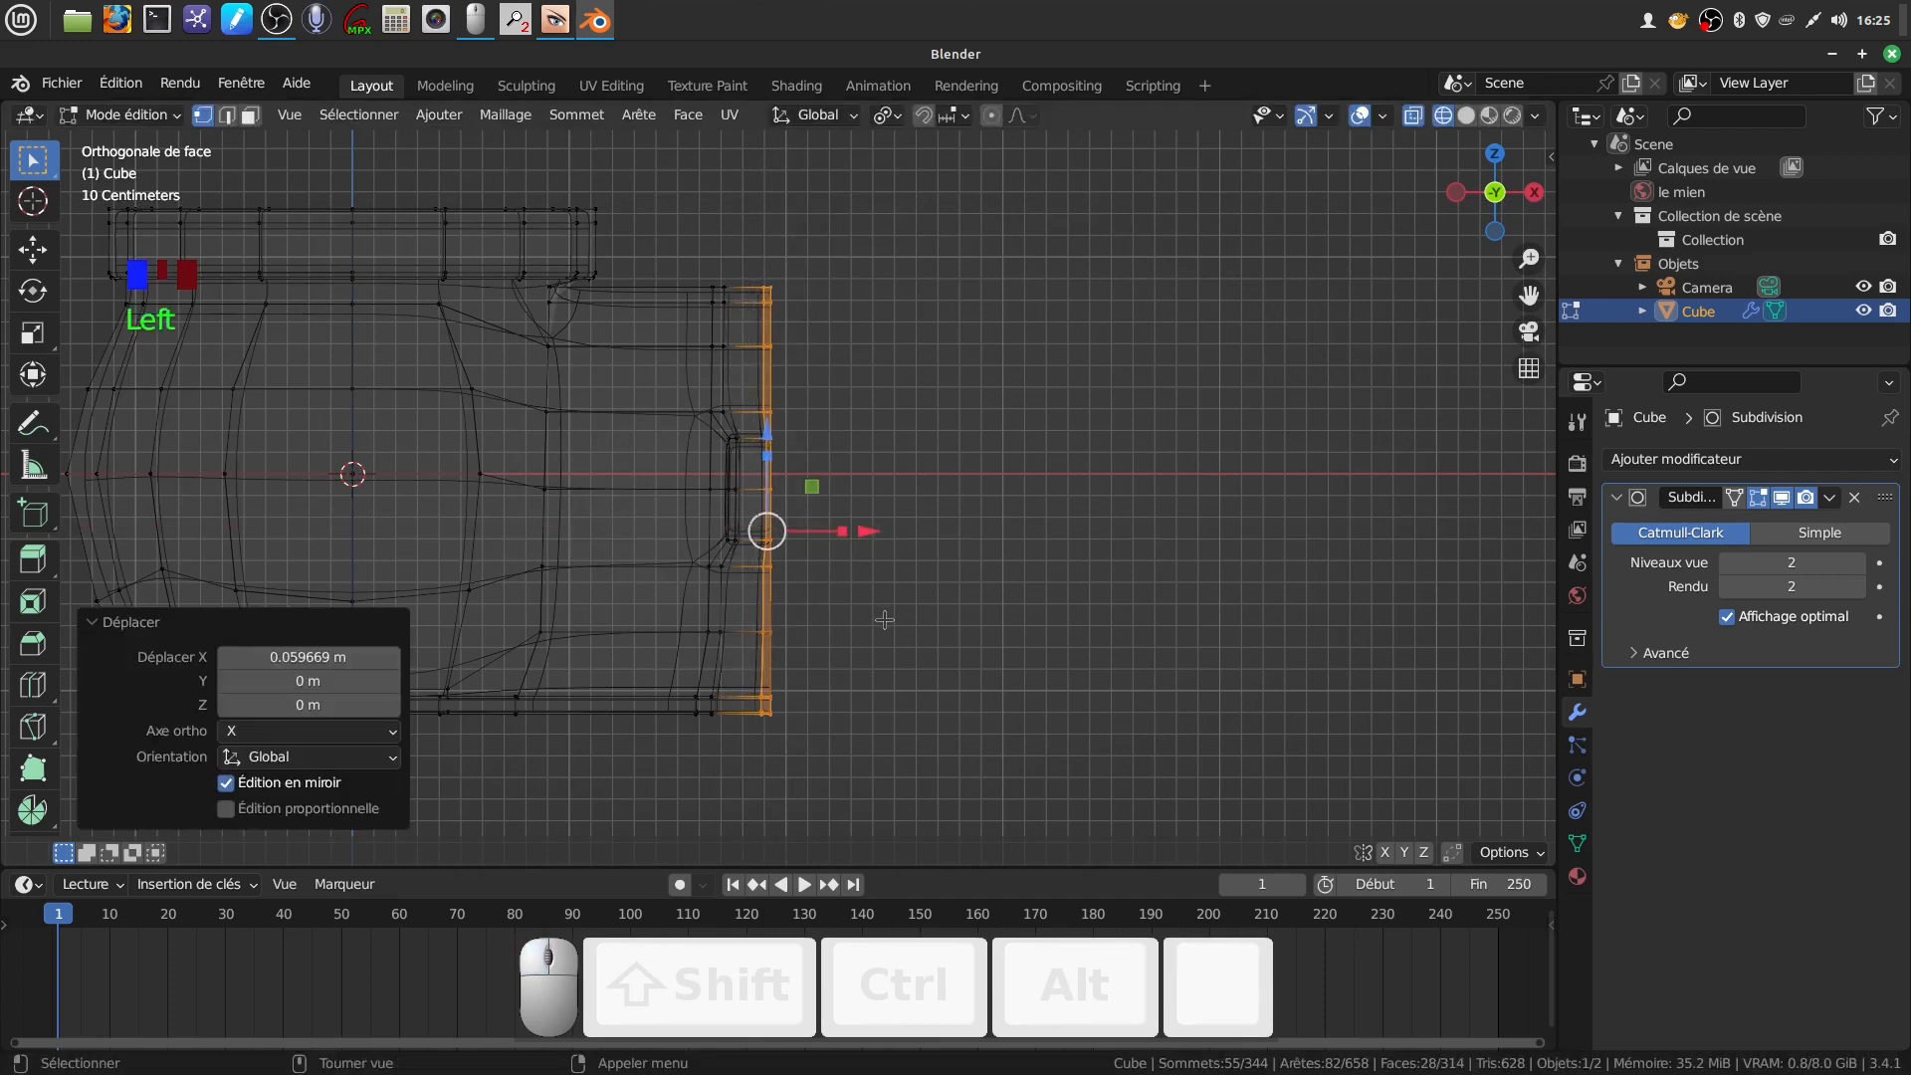
pyautogui.press('Tab')
pyautogui.moveTo(775, 482); pyautogui.dragTo(799, 609, button='middle')
pyautogui.scroll(-3, 973, 503)
# With the Subdivision modifier's viewport display off, symmetrize the whole mesh from -Y to +Y
pyautogui.press('Tab')
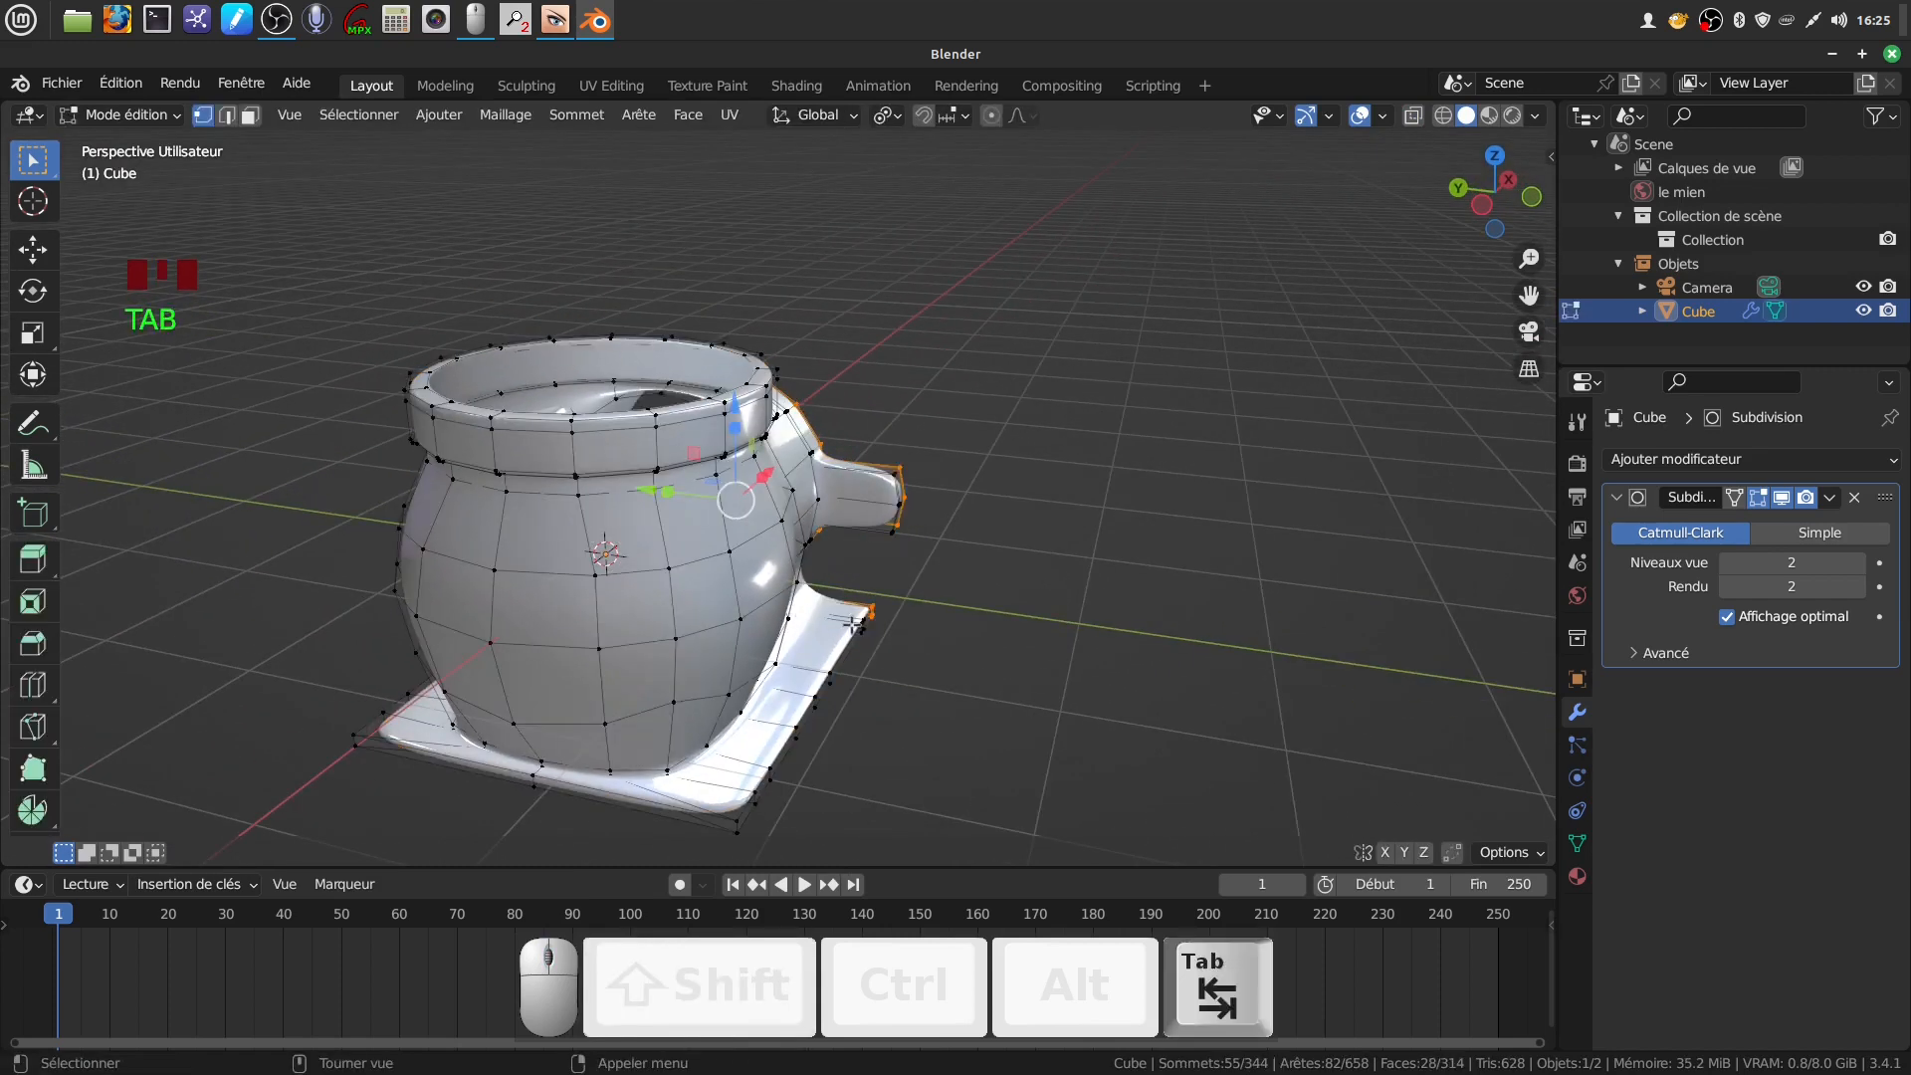
pyautogui.press('a')
pyautogui.press('a')
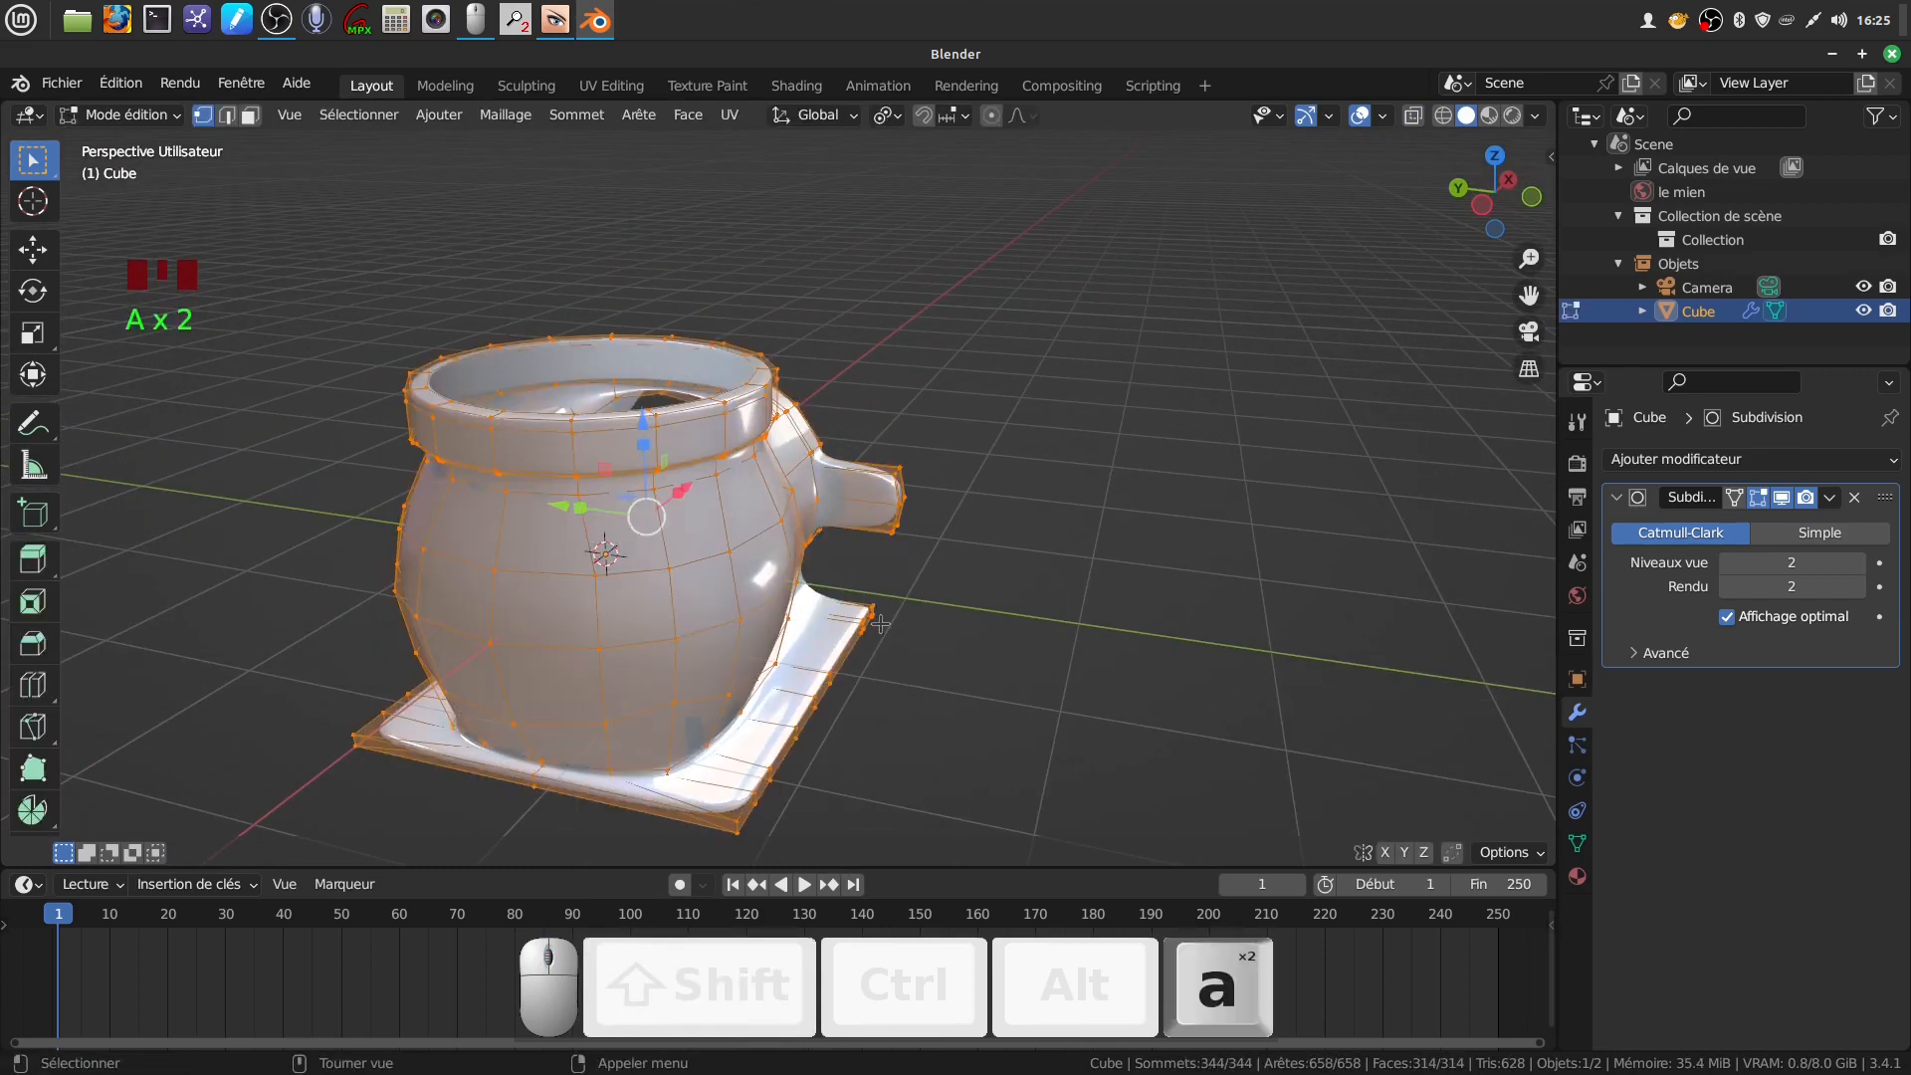
pyautogui.click(1772, 500)
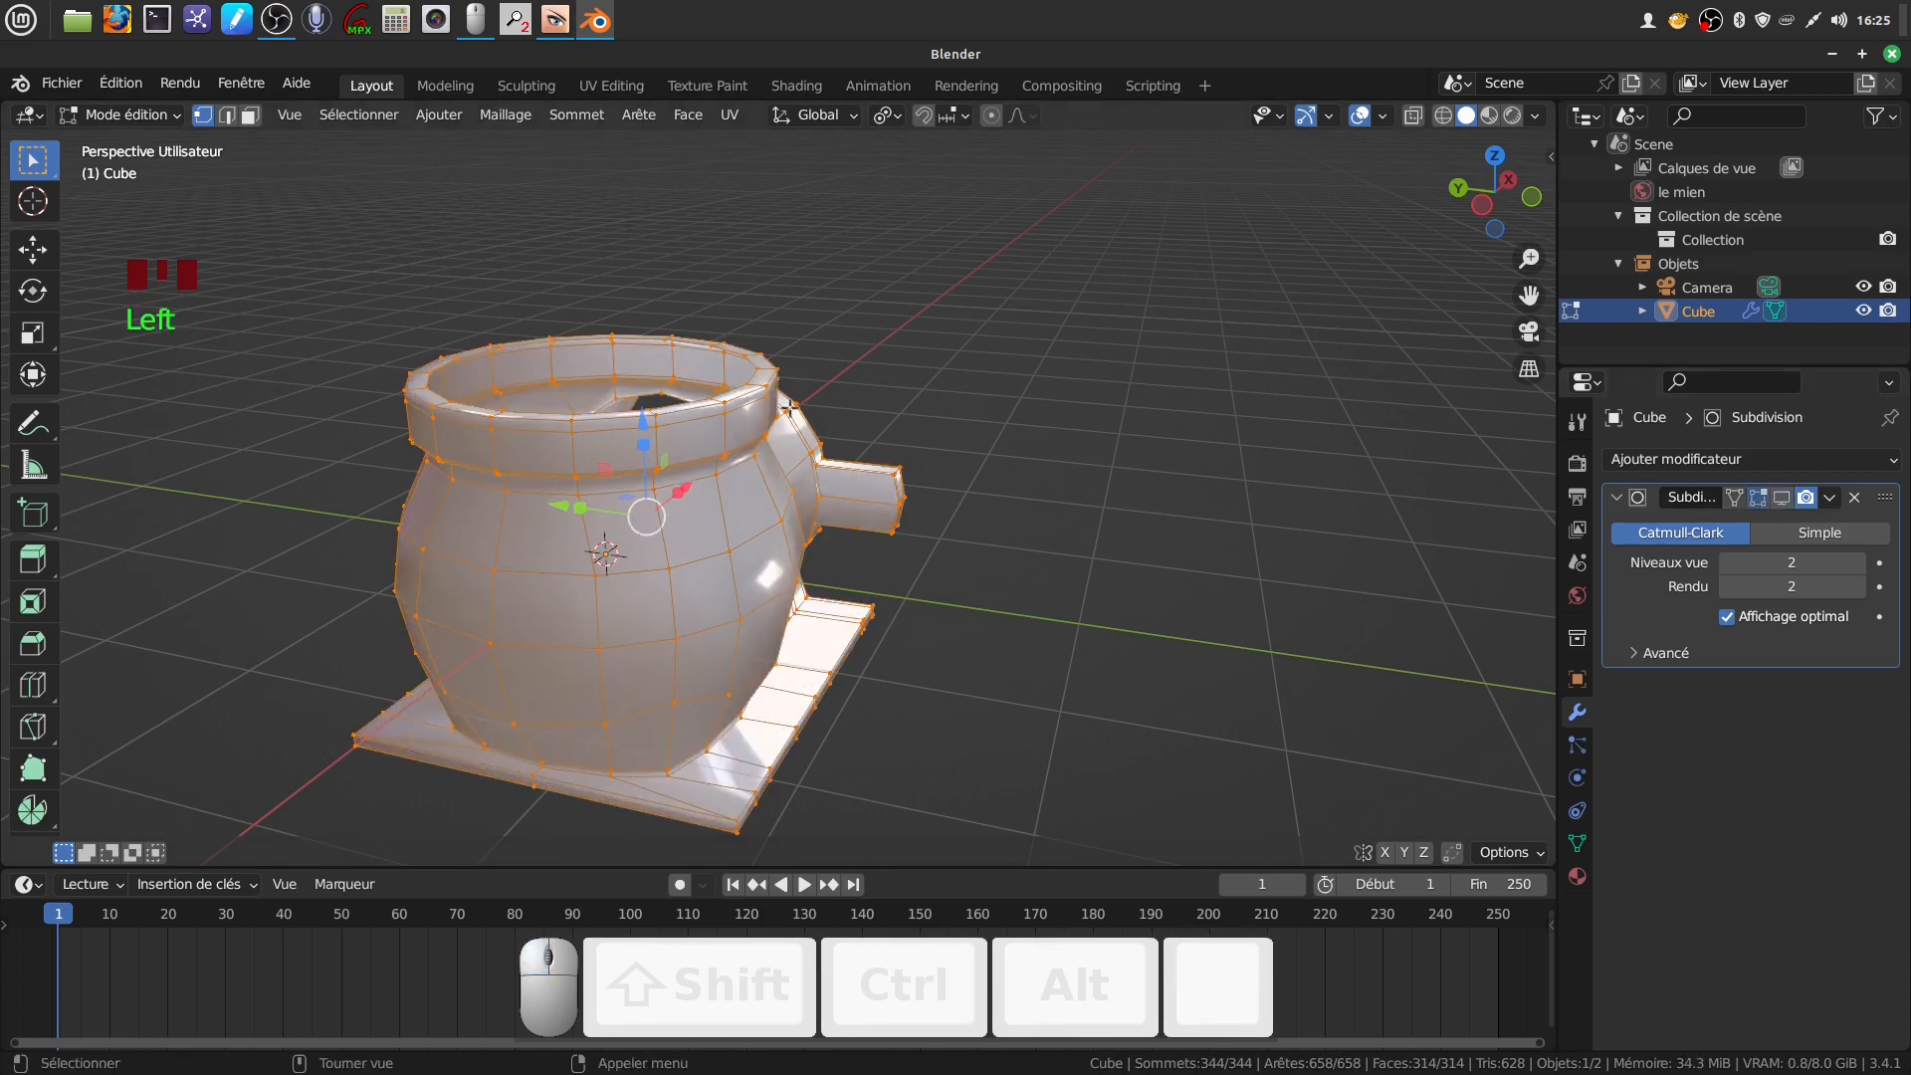
pyautogui.click(508, 116)
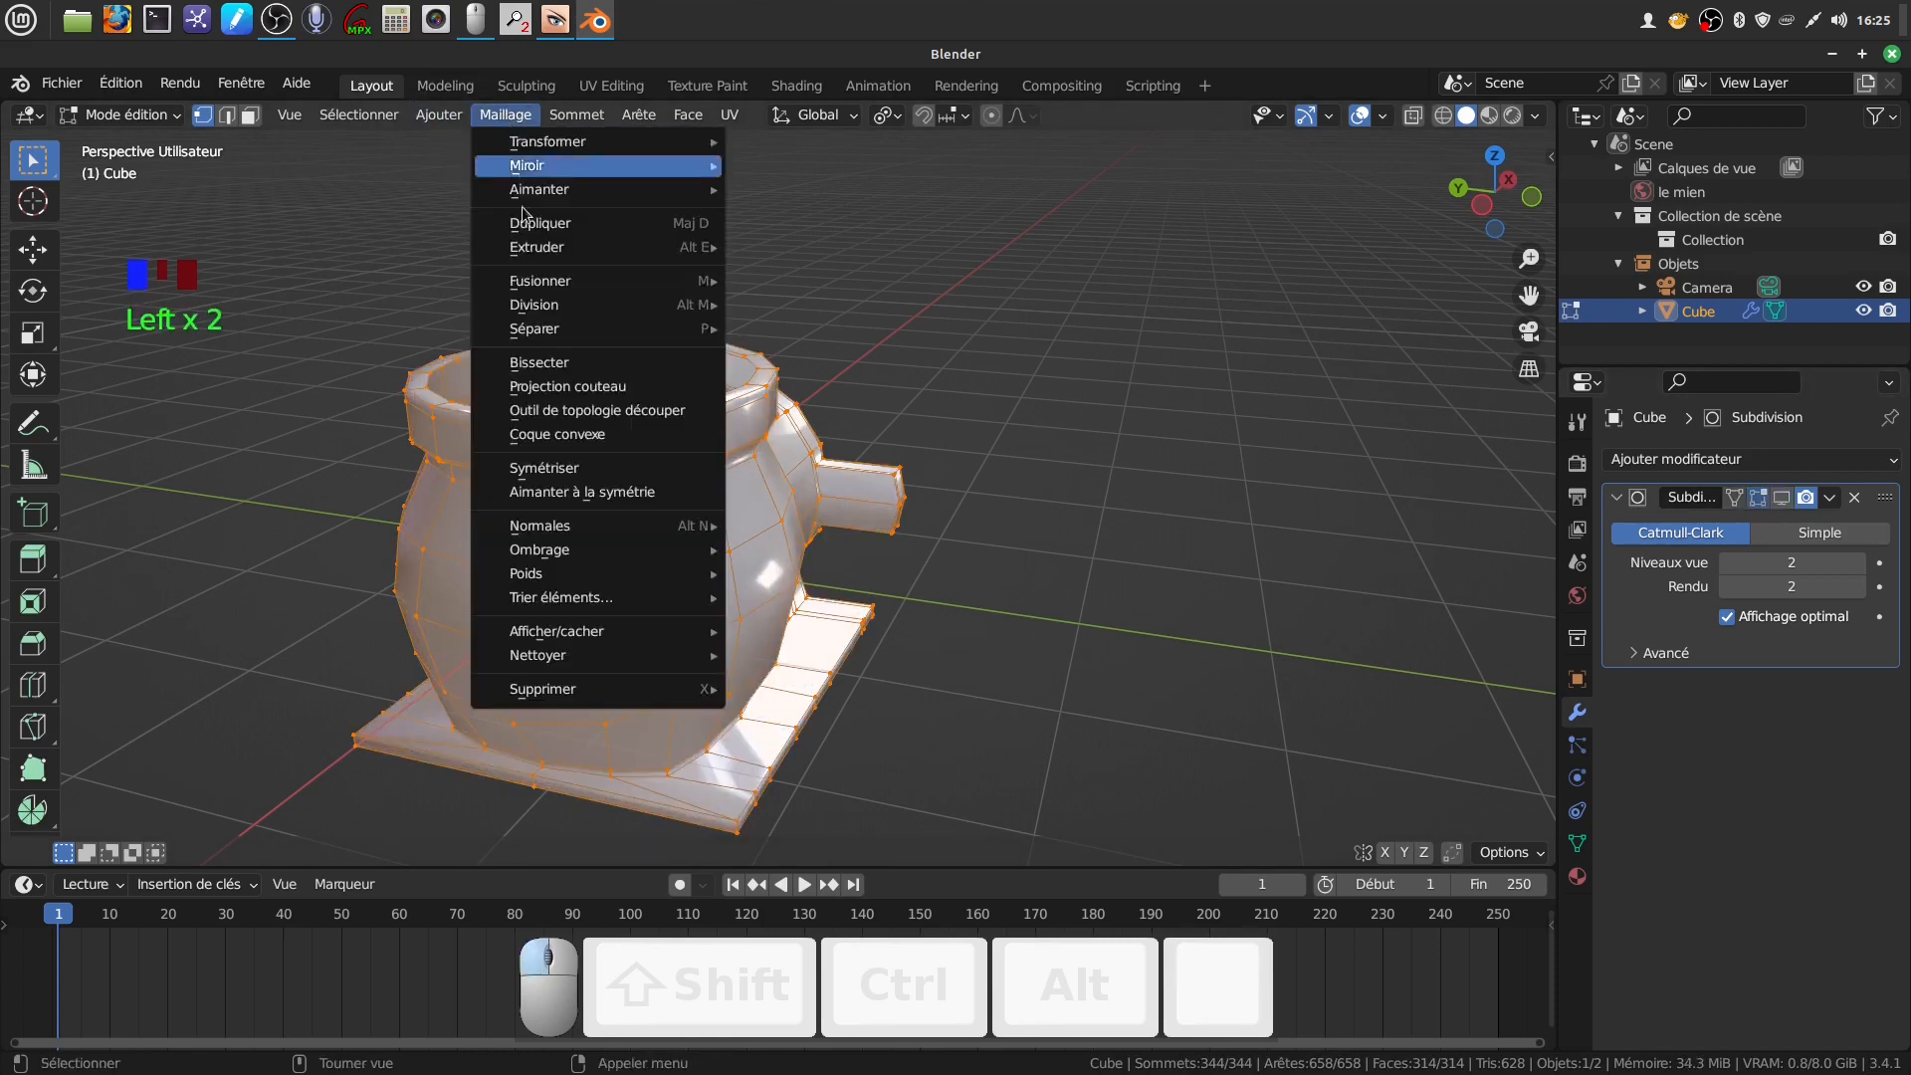
pyautogui.click(582, 473)
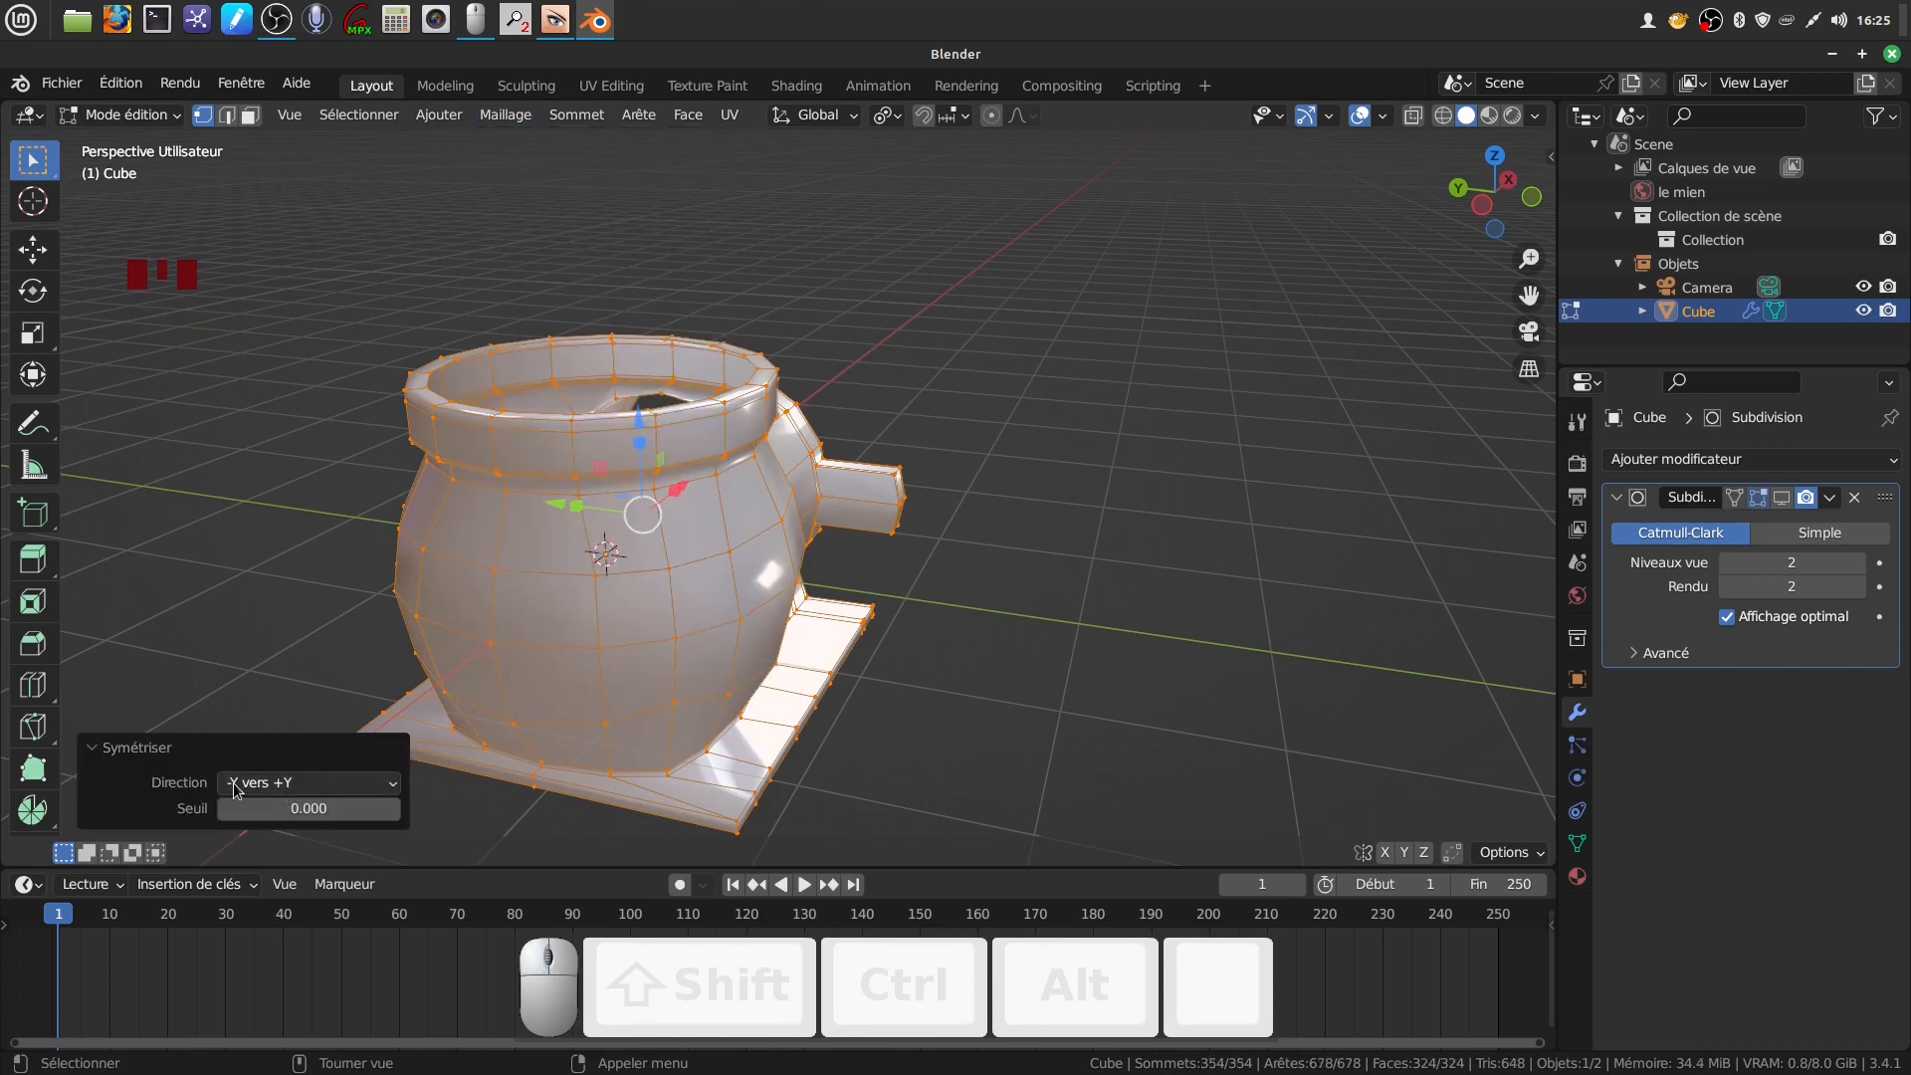
# Return to Object Mode and turn the Subdivision modifier's viewport display back on
pyautogui.moveTo(862, 508); pyautogui.dragTo(1013, 505, button='middle')
pyautogui.scroll(2, 764, 503)
pyautogui.press('Tab')
pyautogui.click(1782, 497)
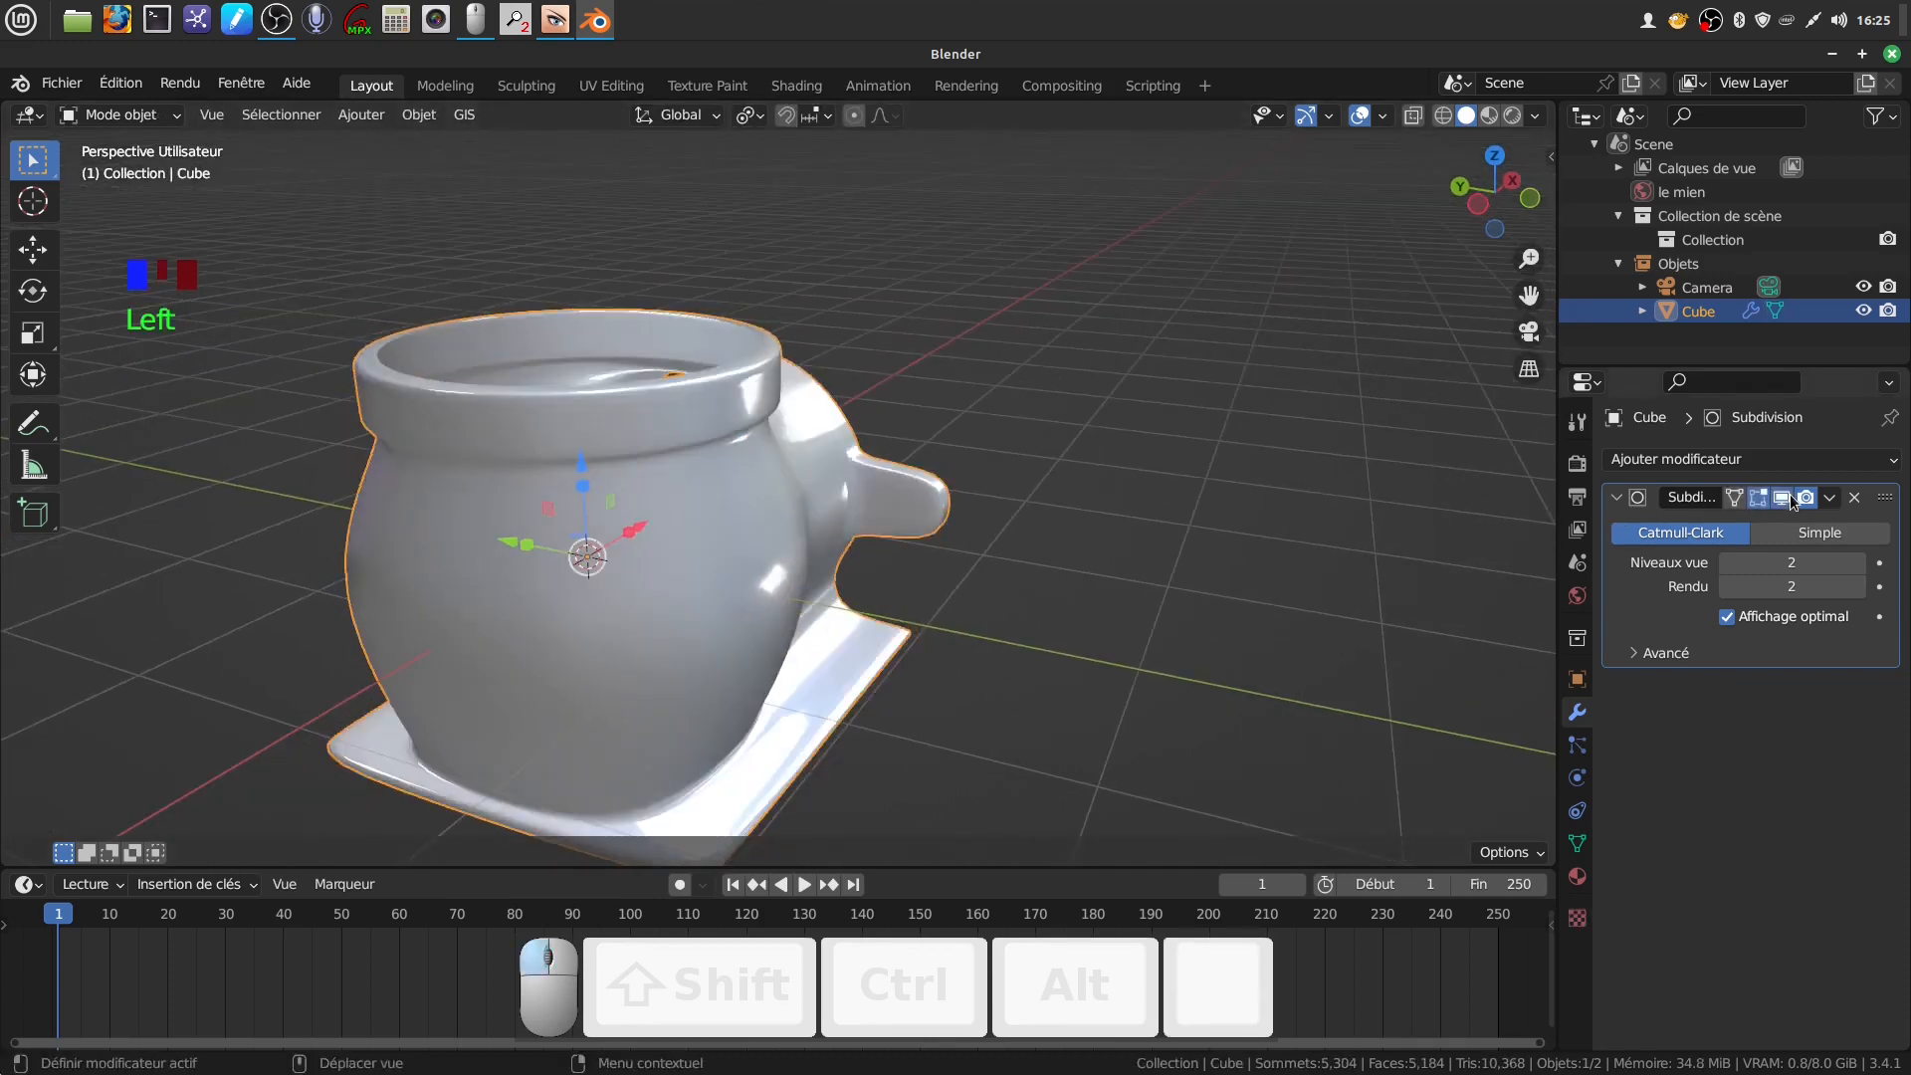
# Examine the smoothed base plate corner, enter Edit Mode and turn off the Subdivision modifier's viewport display
pyautogui.moveTo(923, 553); pyautogui.dragTo(941, 618, button='middle')
pyautogui.scroll(-3, 894, 547)
pyautogui.scroll(2, 938, 691)
pyautogui.moveTo(938, 691); pyautogui.dragTo(796, 667, button='middle')
pyautogui.scroll(2, 858, 627)
pyautogui.press('Tab')
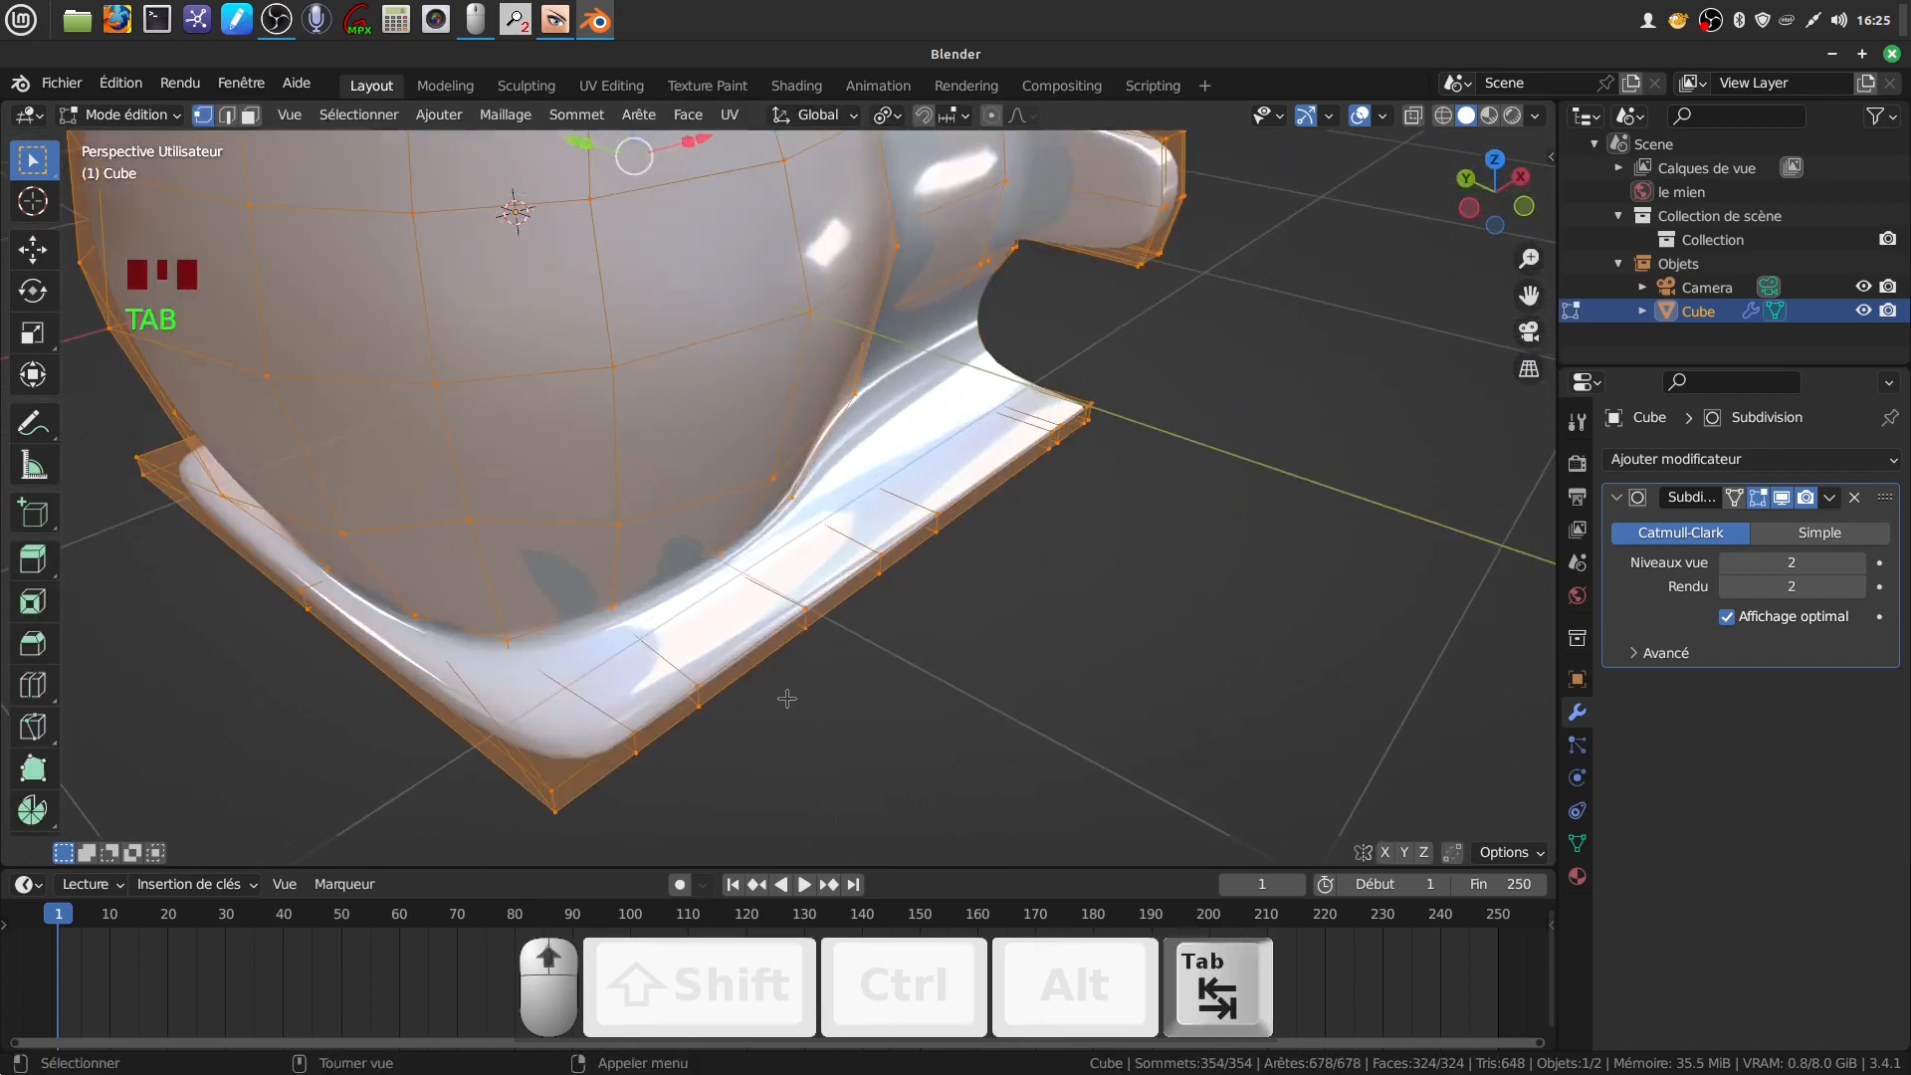
pyautogui.keyDown('shift'); pyautogui.moveTo(739, 734); pyautogui.dragTo(832, 662, button='middle'); pyautogui.keyUp('shift')
pyautogui.scroll(1, 799, 758)
pyautogui.moveTo(798, 758); pyautogui.dragTo(920, 761, button='middle')
pyautogui.scroll(-3, 811, 751)
pyautogui.scroll(-2, 707, 700)
pyautogui.moveTo(708, 700); pyautogui.dragTo(688, 691, button='middle')
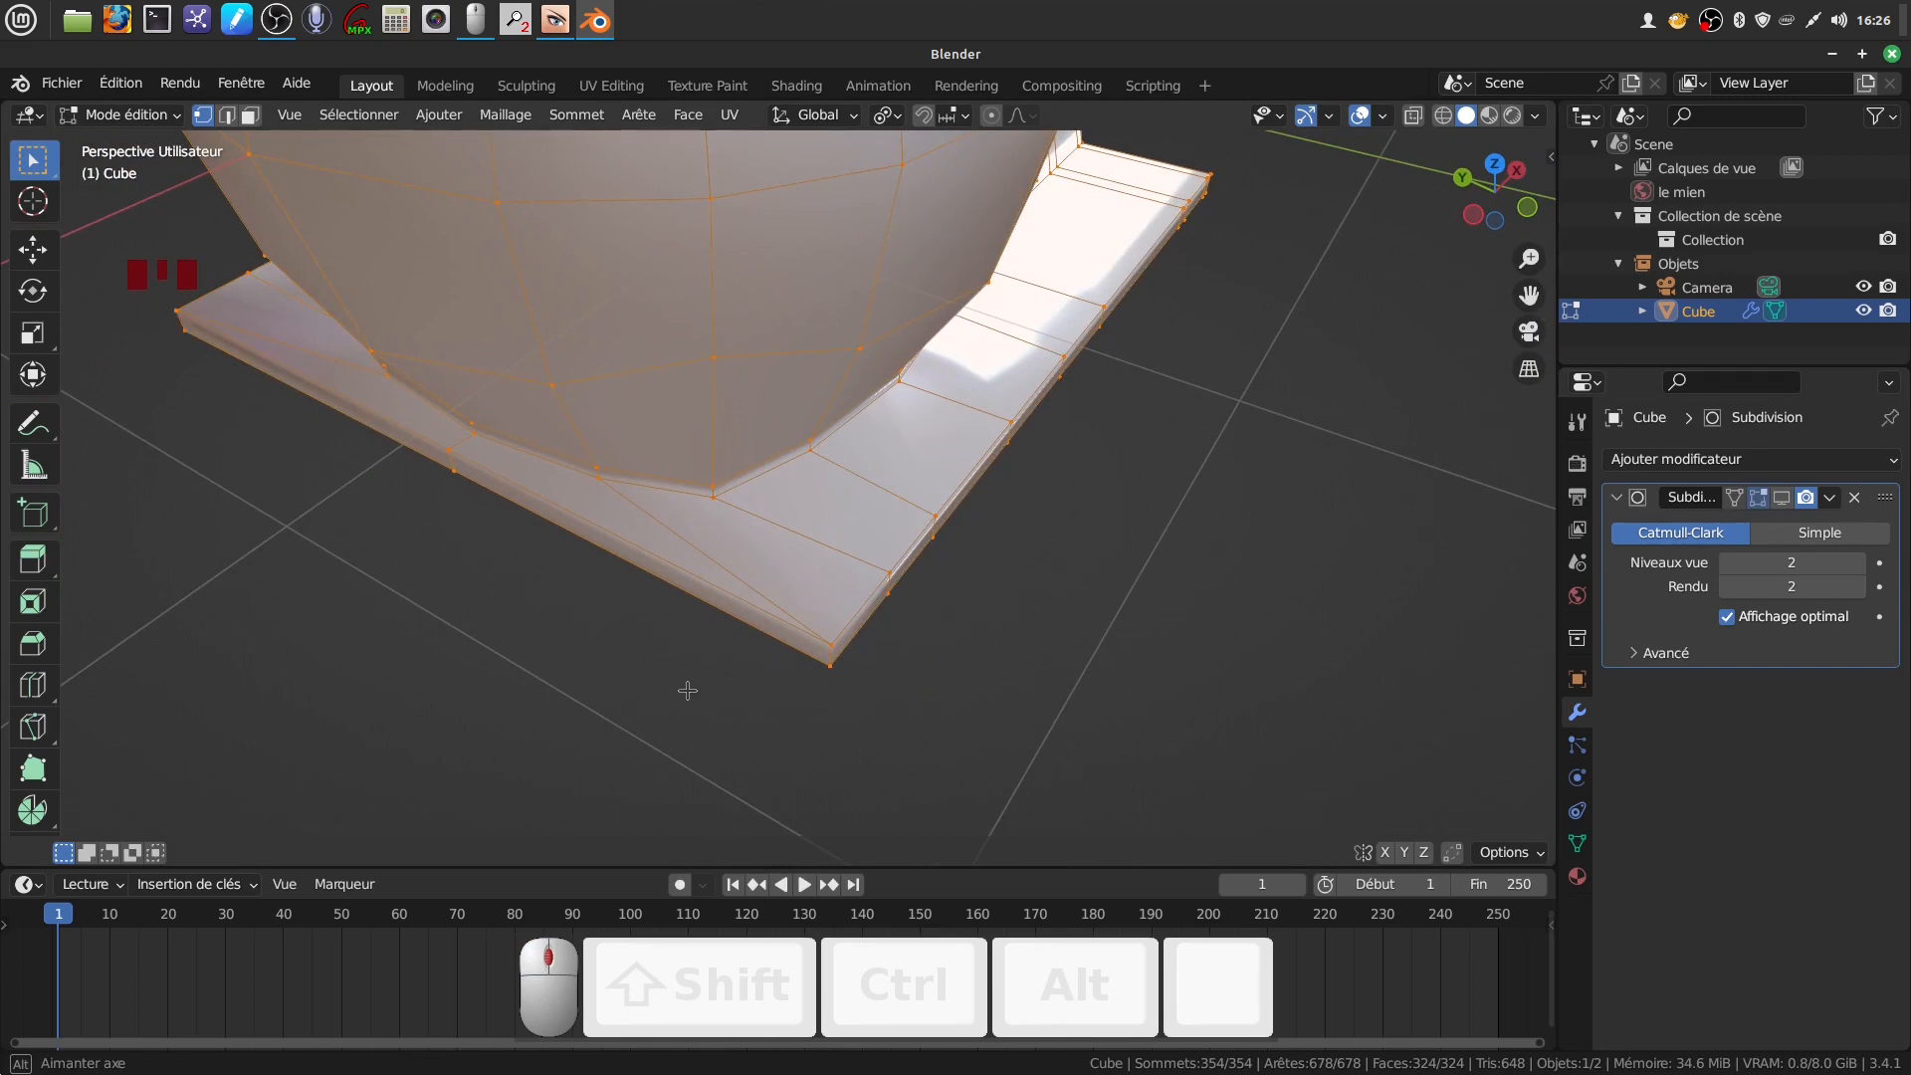
# With everything deselected, knife-cut the plate's top from the body's base vertex facing the corner to the plate's -X edge
pyautogui.scroll(1, 687, 691)
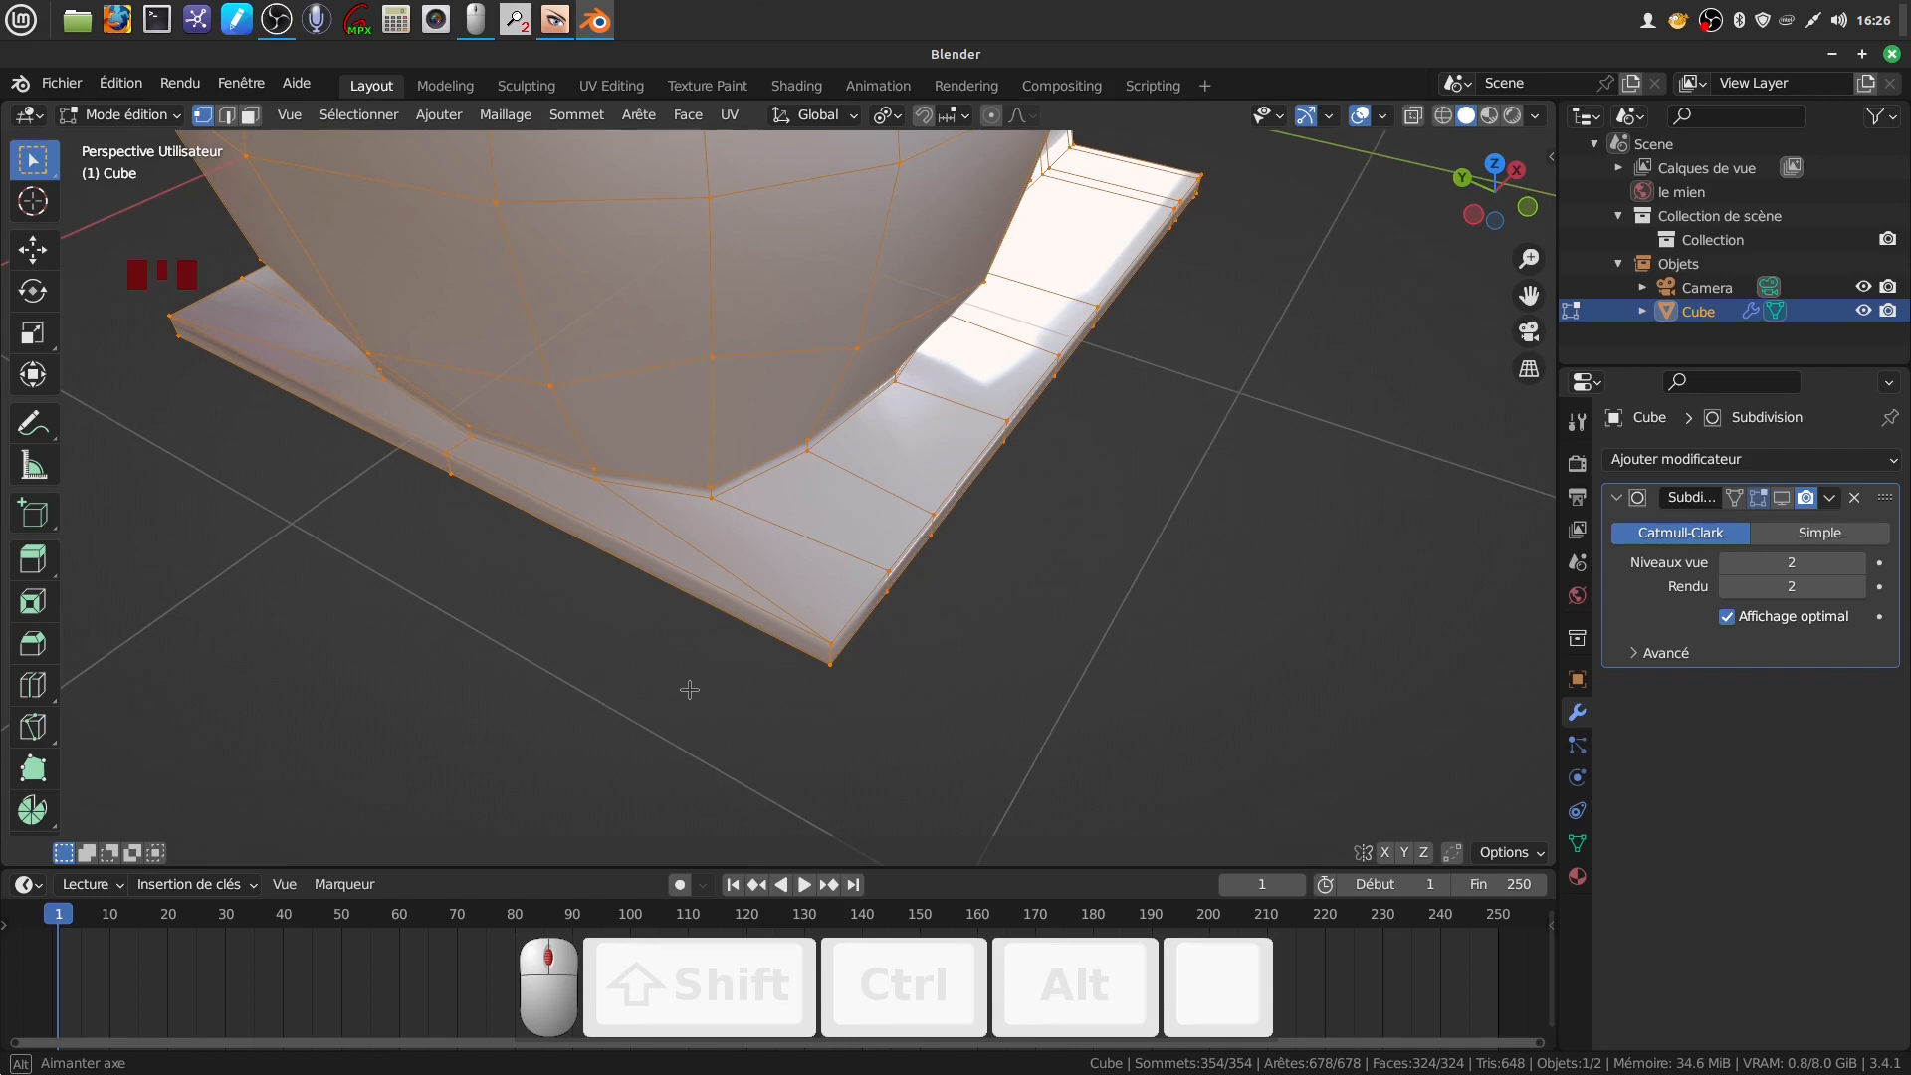
pyautogui.scroll(1, 688, 690)
pyautogui.keyDown('shift'); pyautogui.moveTo(688, 690); pyautogui.dragTo(832, 696, button='middle'); pyautogui.keyUp('shift')
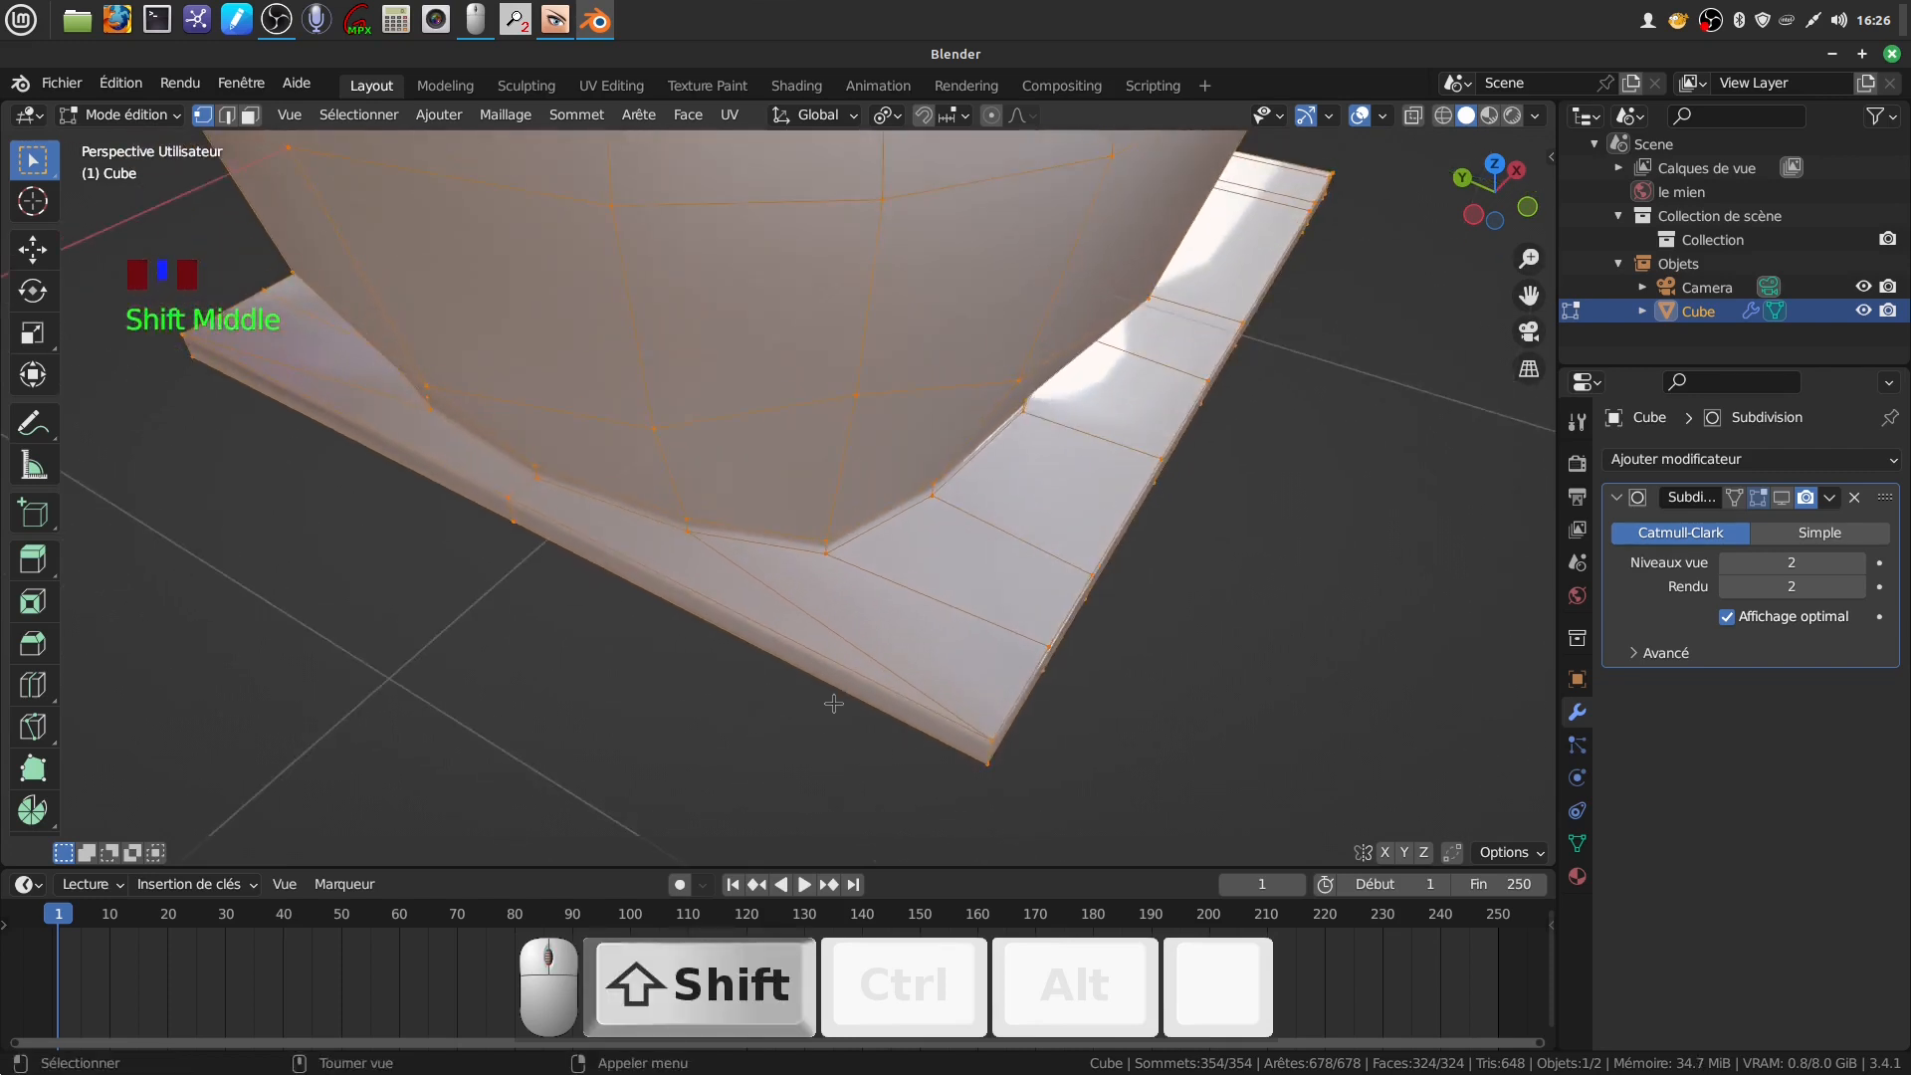
pyautogui.keyDown('shift'); pyautogui.scroll(2, 696, 670); pyautogui.keyUp('shift')
pyautogui.keyDown('shift'); pyautogui.moveTo(695, 670); pyautogui.dragTo(831, 480, button='middle'); pyautogui.keyUp('shift')
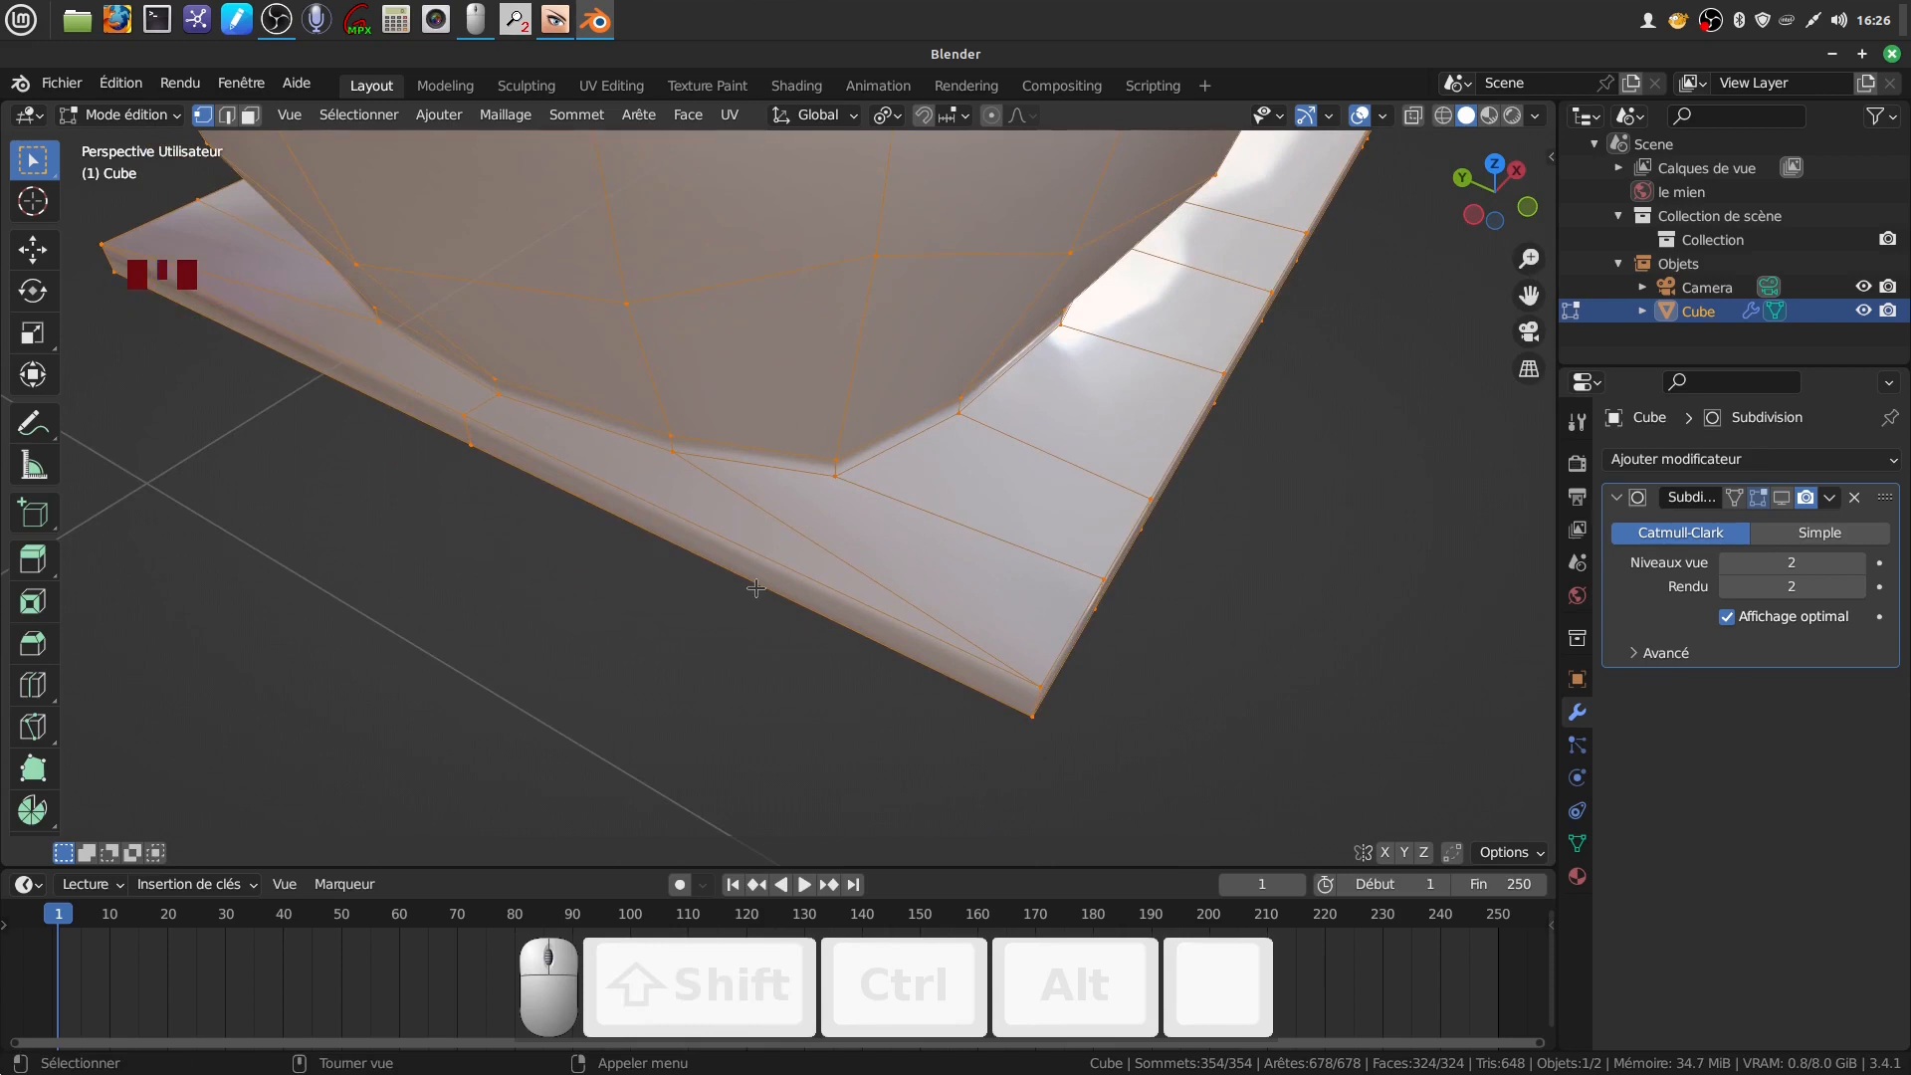
pyautogui.moveTo(759, 582)
pyautogui.keyDown('shift'); pyautogui.mouseDown(button='middle')
pyautogui.moveTo(772, 529)
pyautogui.moveTo(755, 555)
pyautogui.moveTo(789, 548)
pyautogui.moveTo(760, 547)
pyautogui.mouseUp(button='middle'); pyautogui.keyUp('shift')
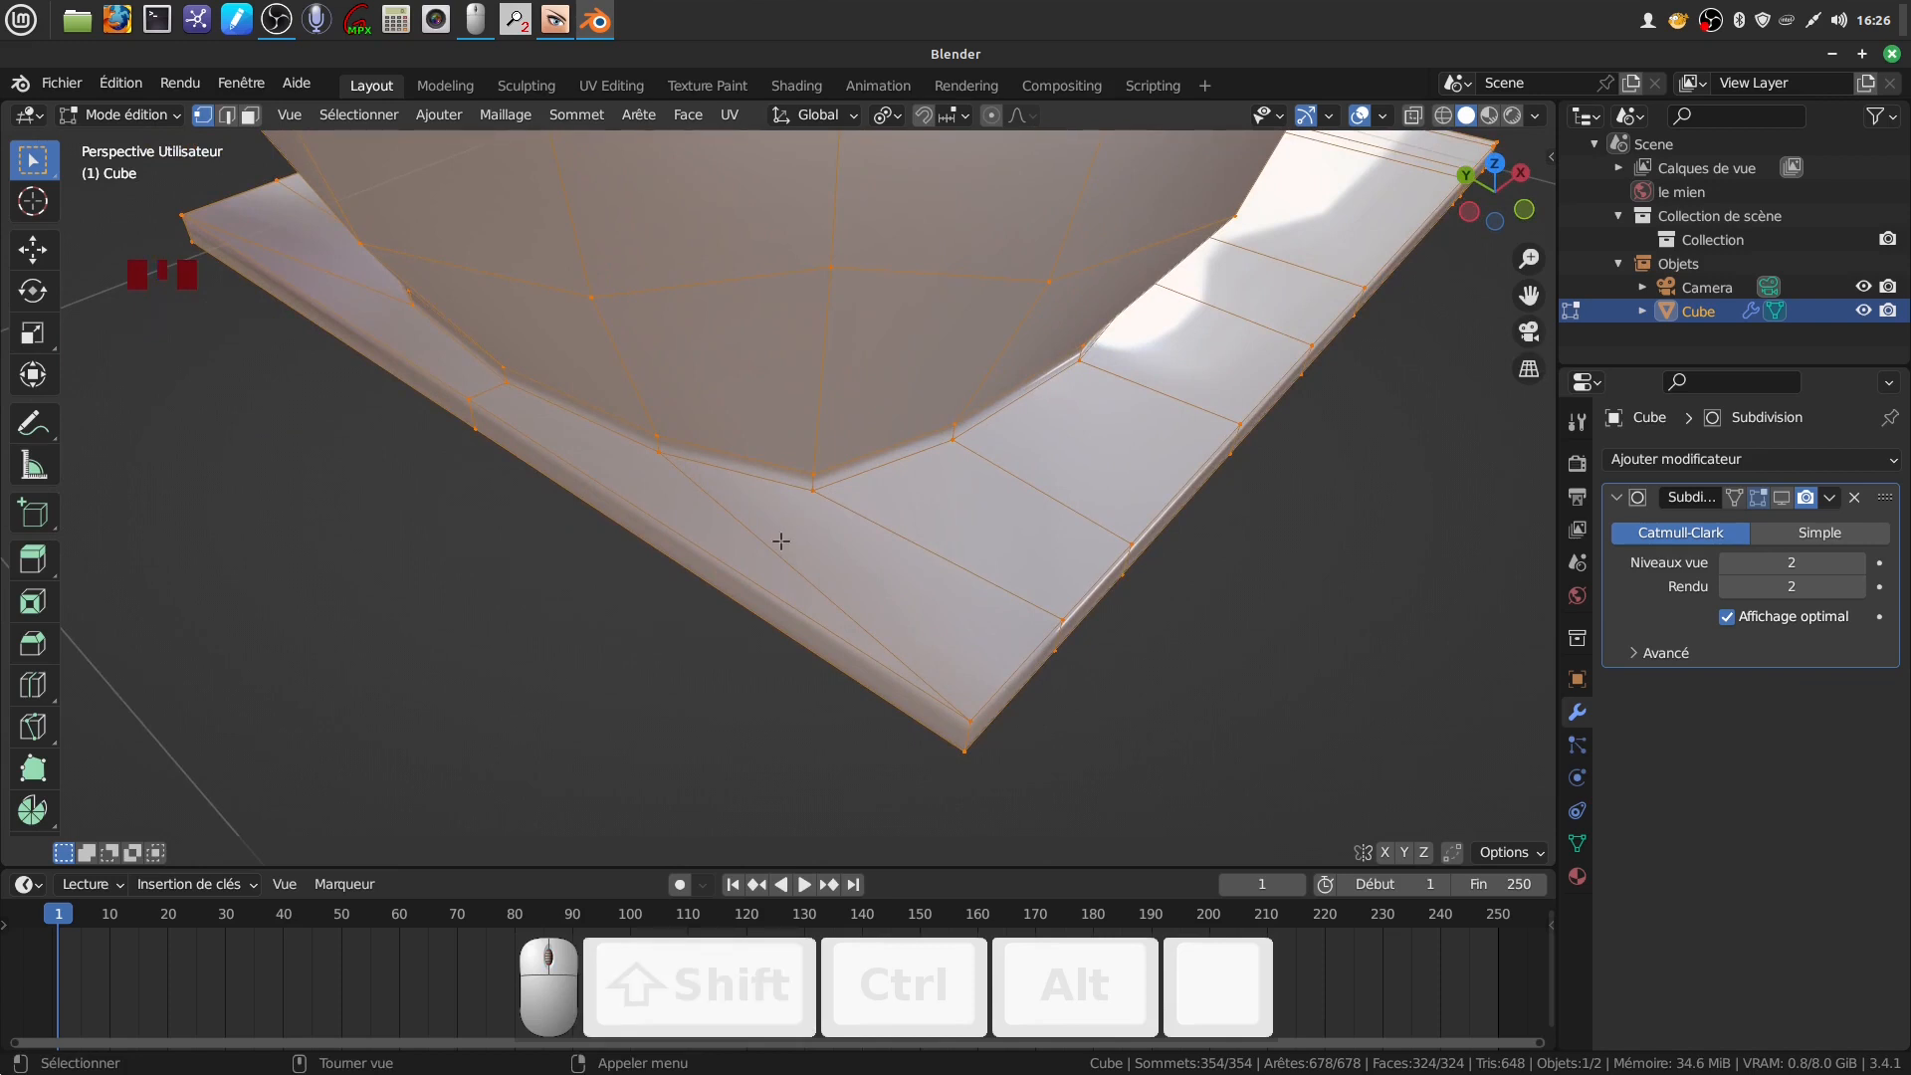
pyautogui.press('a')
pyautogui.press('a')
pyautogui.moveTo(784, 538); pyautogui.dragTo(832, 527, button='middle')
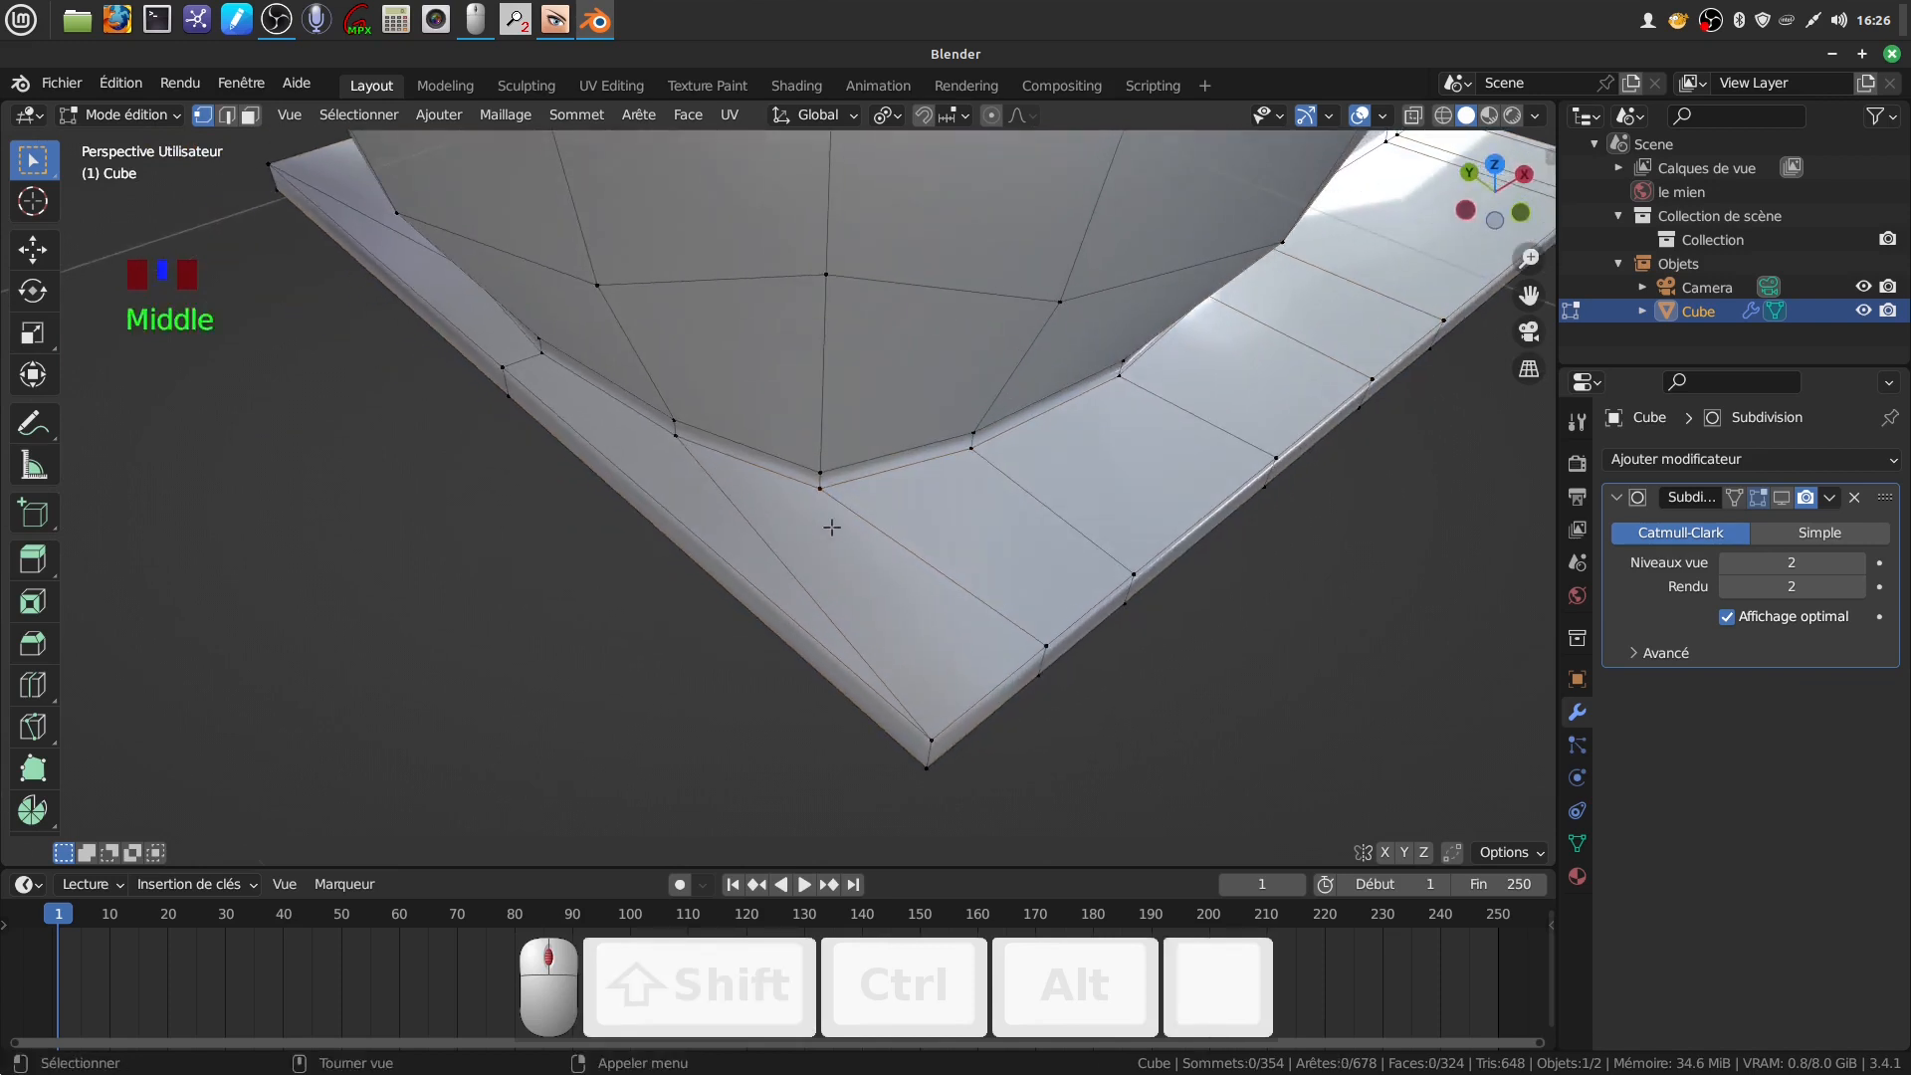
pyautogui.press('k')
pyautogui.click(819, 487)
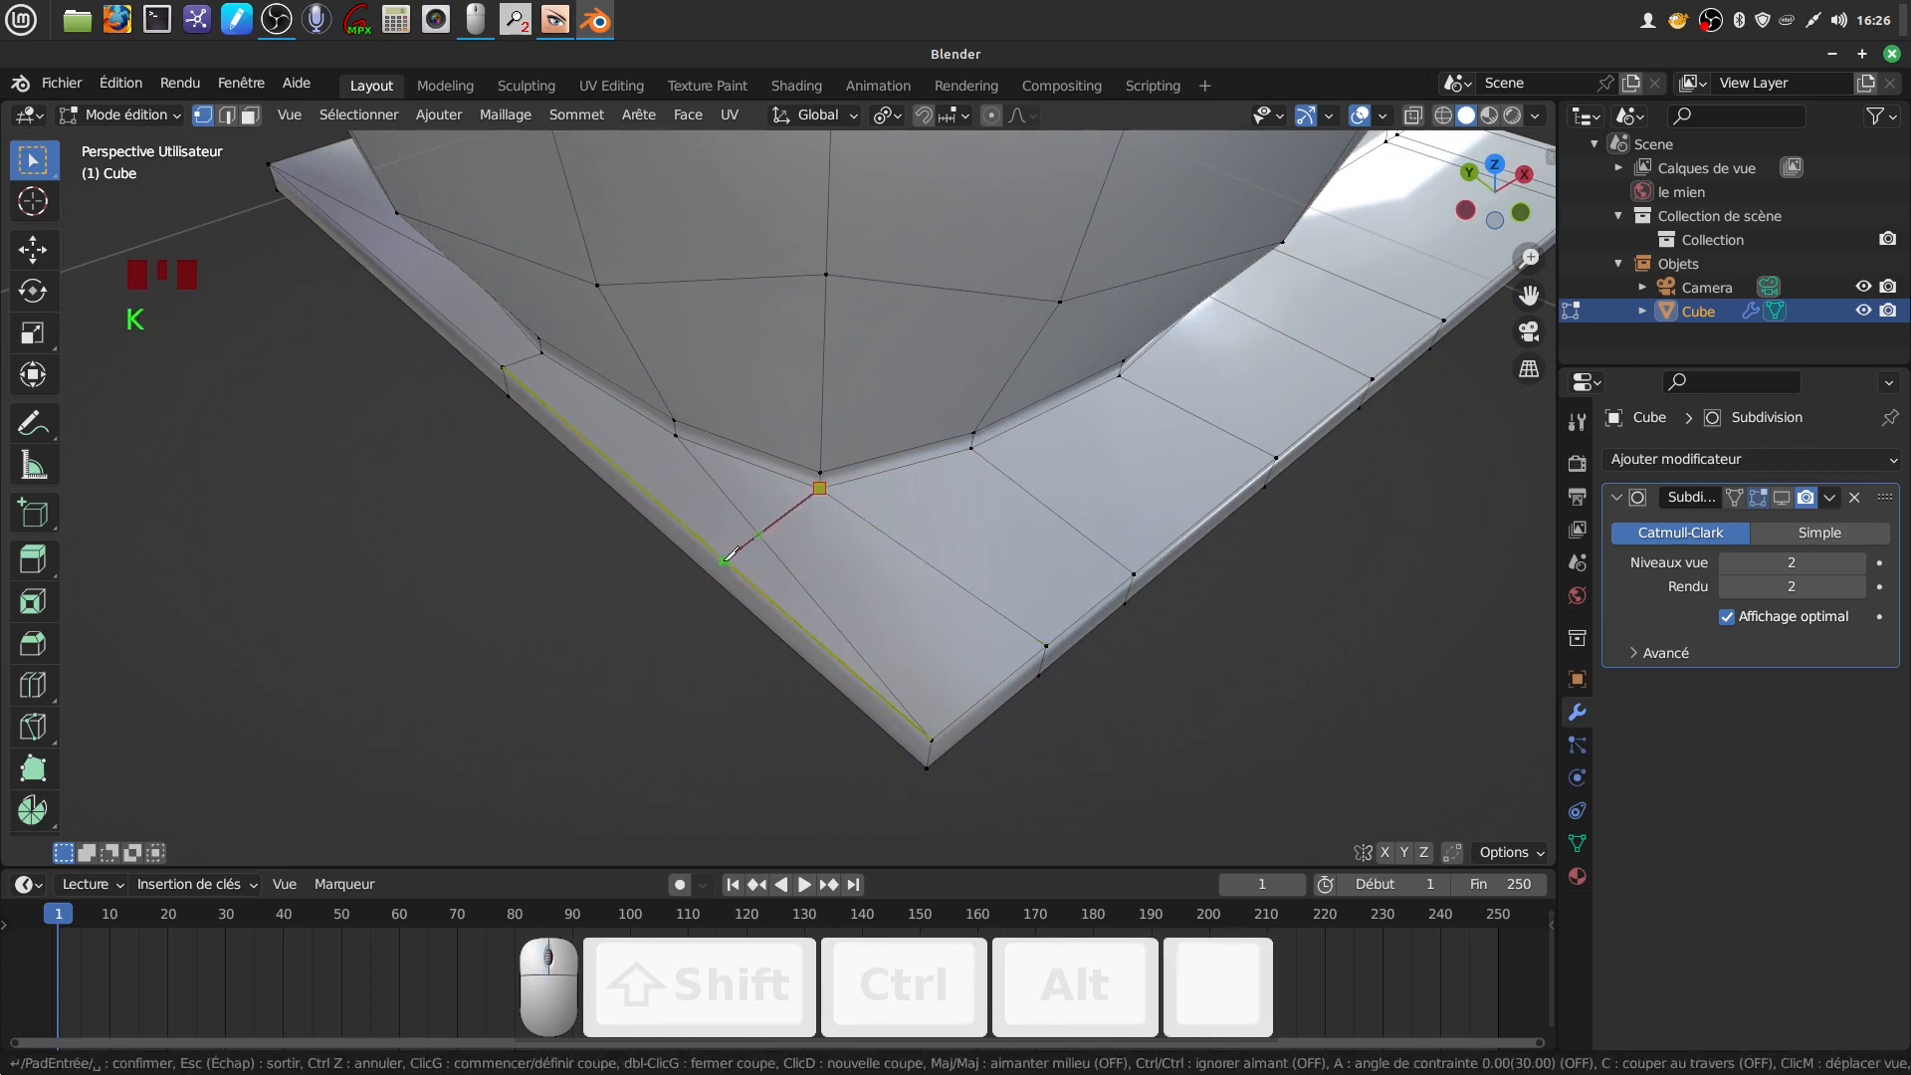
pyautogui.click(724, 555)
pyautogui.press('Return')
# Continue the knife cut vertically down the plate's side from the new edge vertex to the lower edge
pyautogui.moveTo(724, 555); pyautogui.dragTo(729, 630, button='middle')
pyautogui.scroll(1, 735, 642)
pyautogui.press('a')
pyautogui.press('a')
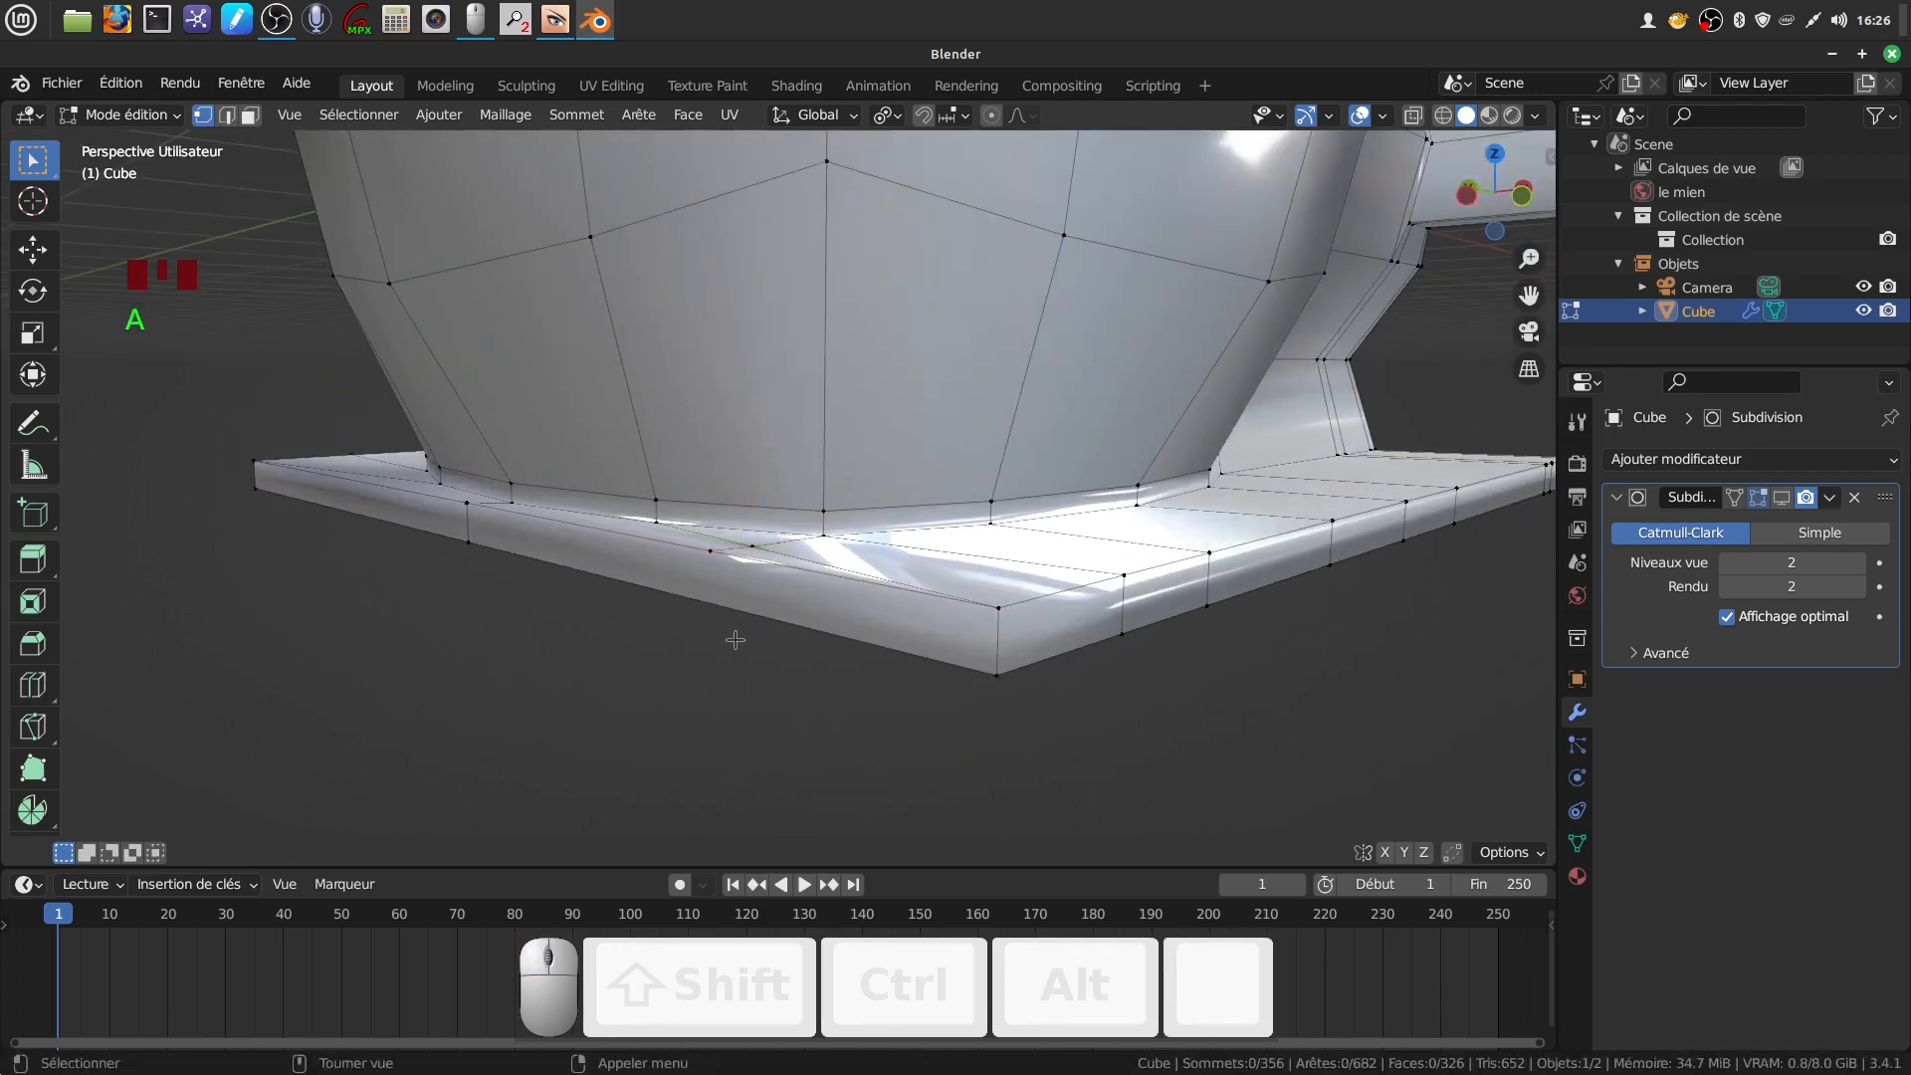
pyautogui.press('k')
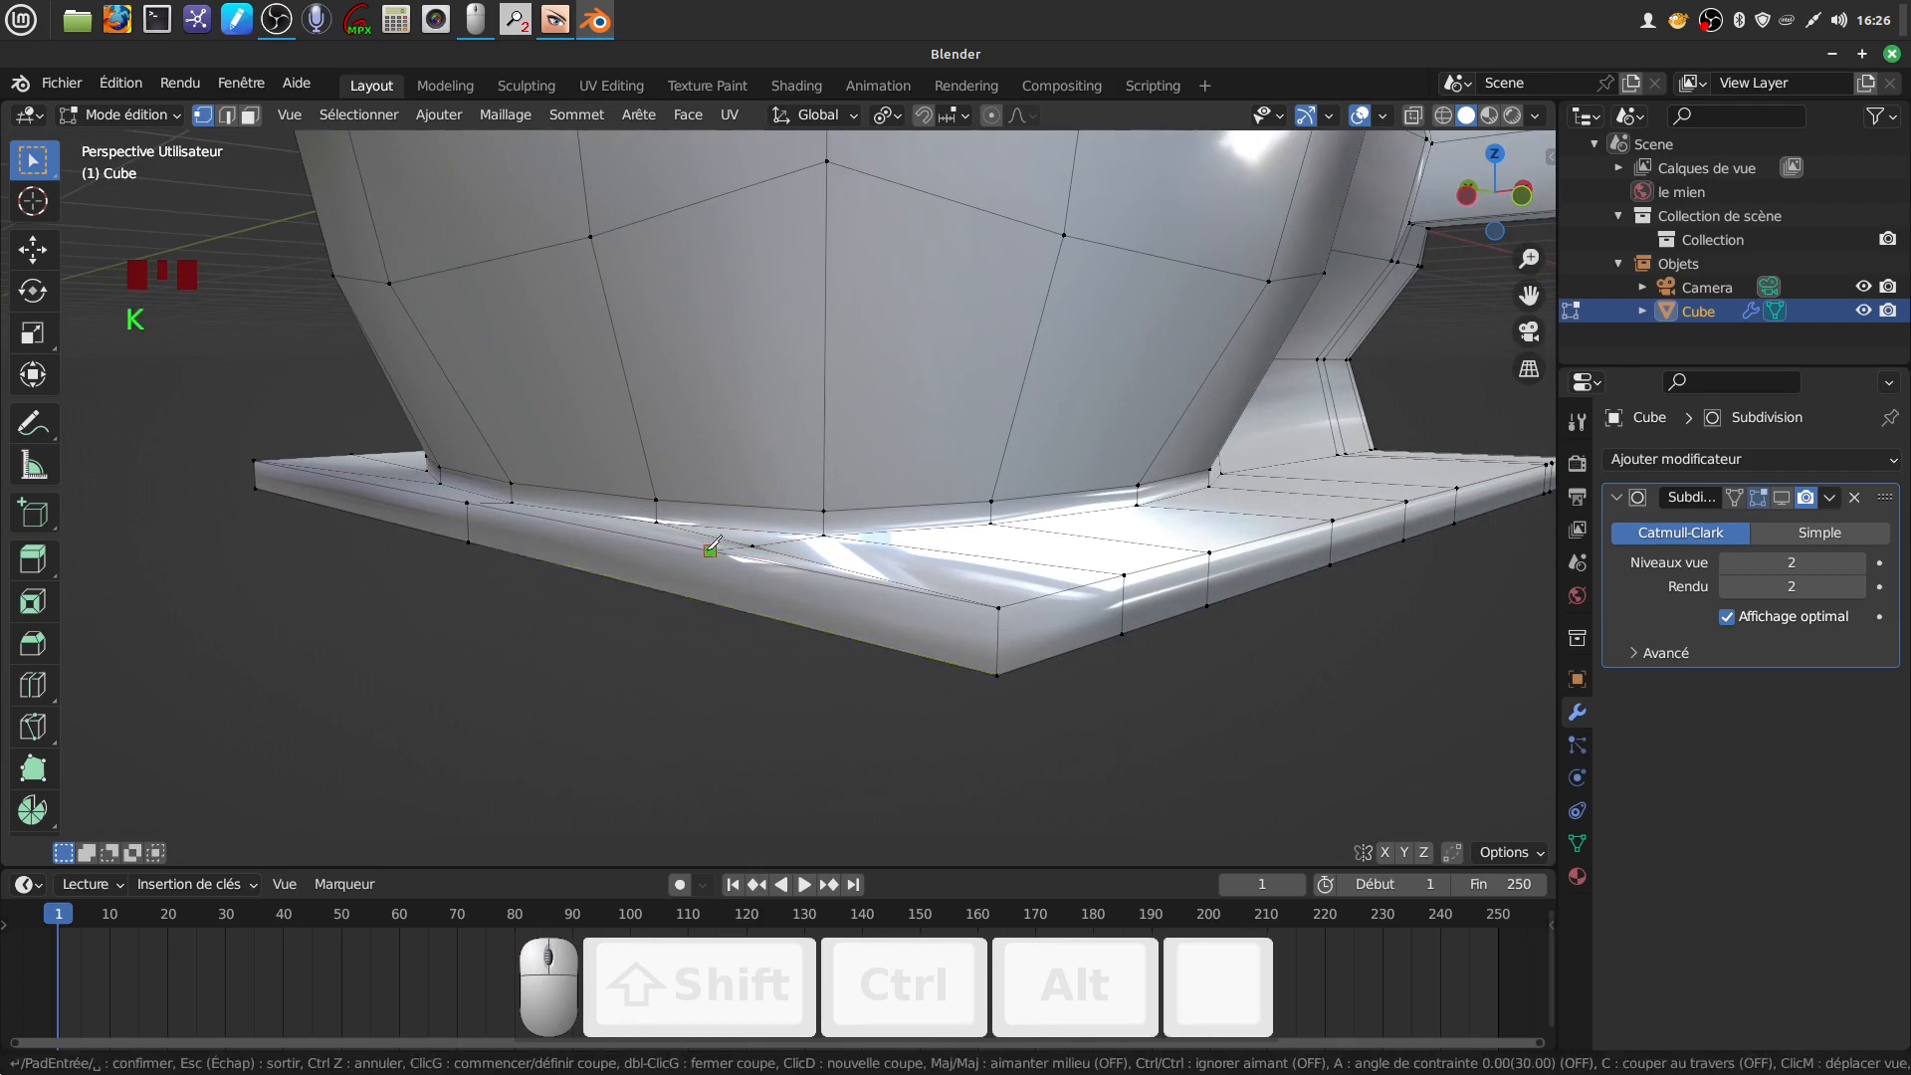
pyautogui.click(710, 595)
pyautogui.press('Return')
# On the plate's underside, connect the new lower-edge vertex to the nearest opening vertex
pyautogui.moveTo(715, 589); pyautogui.dragTo(745, 478, button='middle')
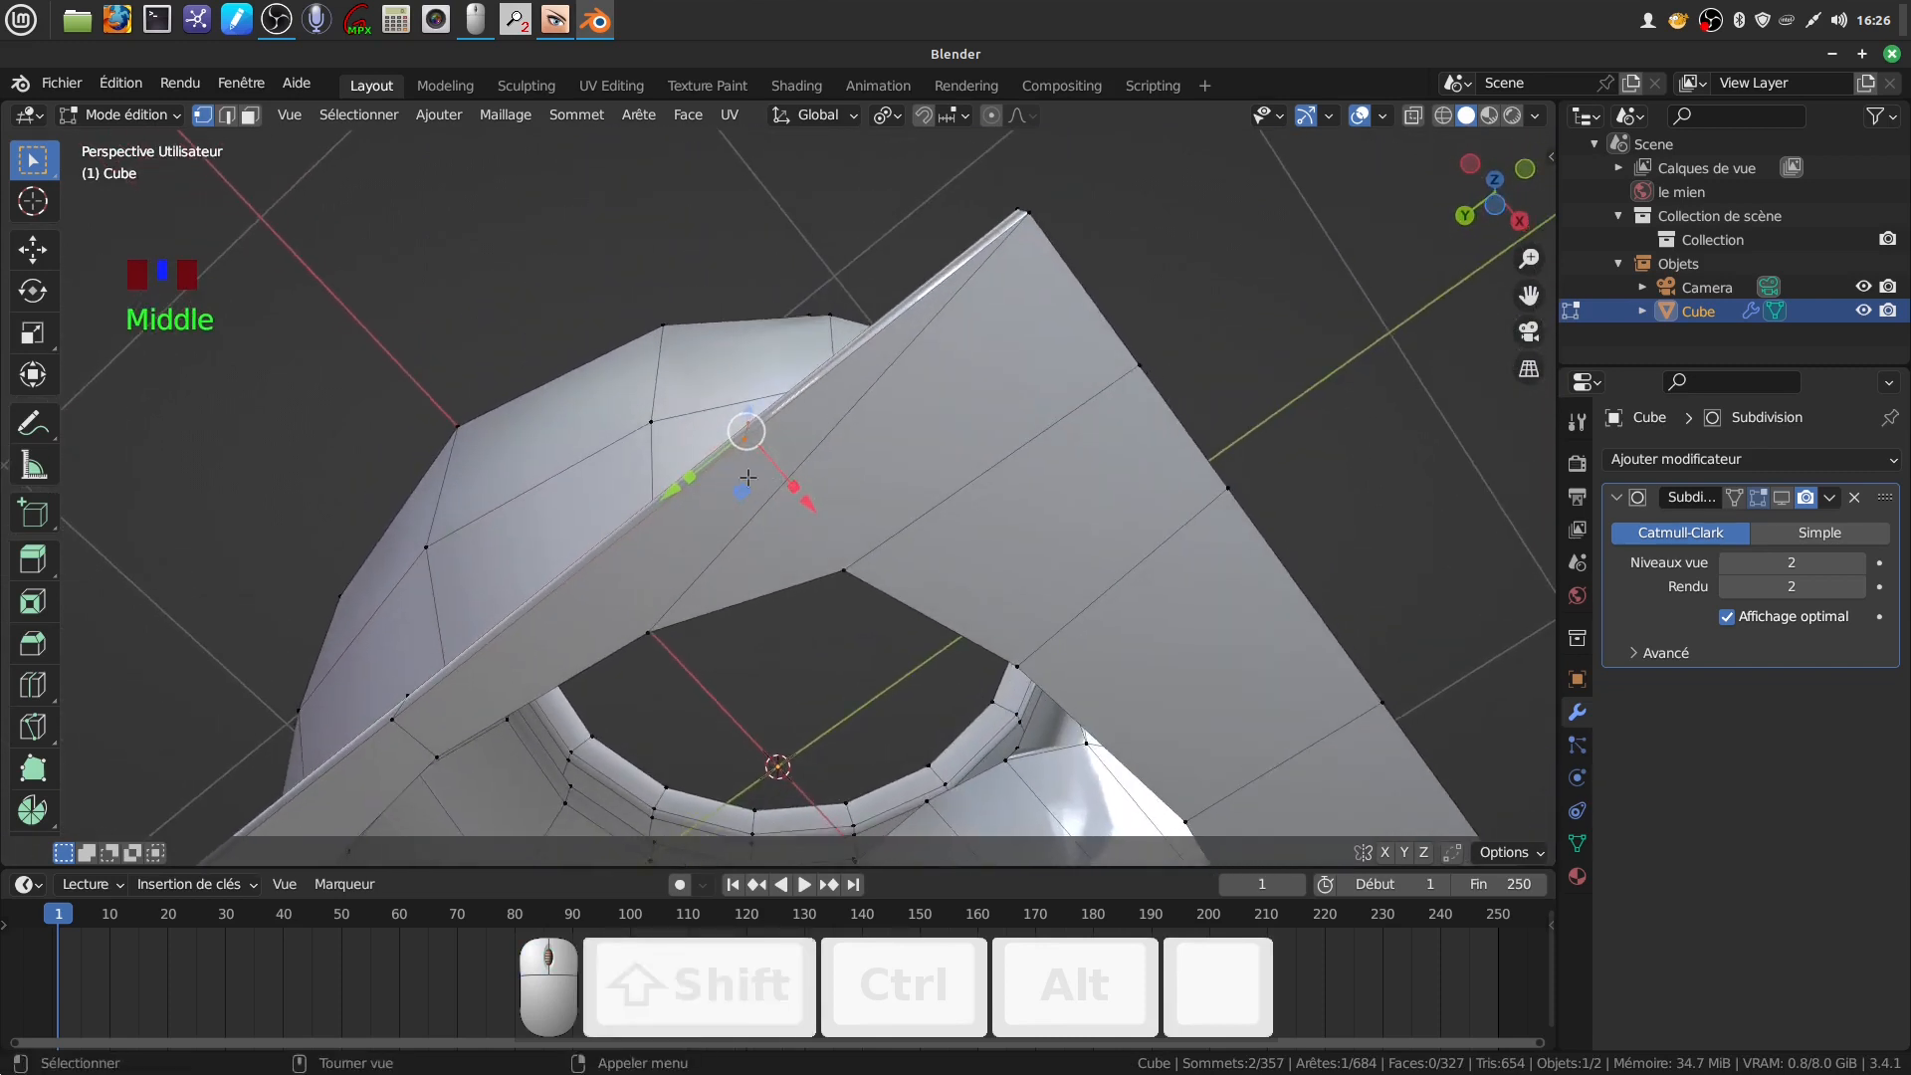
pyautogui.click(746, 456)
pyautogui.click(750, 460)
pyautogui.keyDown('shift'); pyautogui.click(841, 568); pyautogui.keyUp('shift')
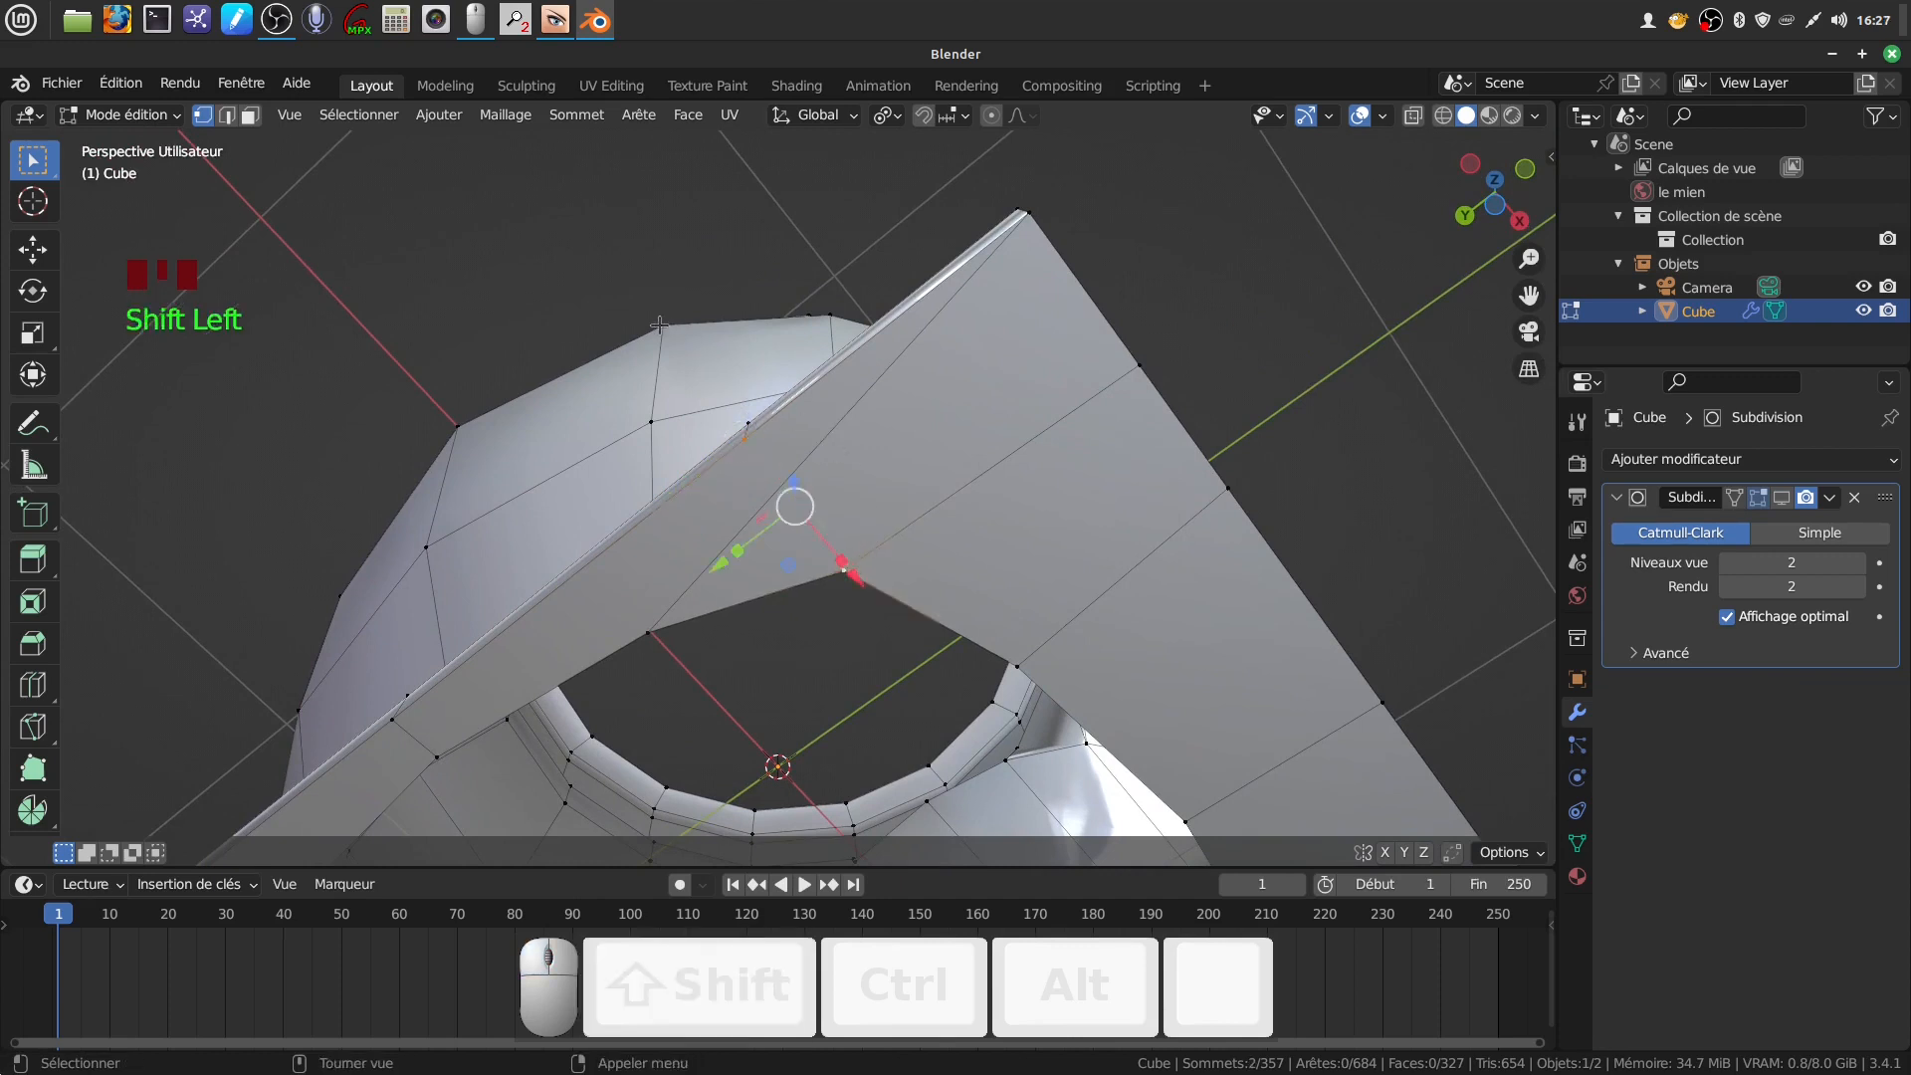
pyautogui.press('j')
# Knife-cut a second line from the adjacent body-base vertex across the plate's top and down its side
pyautogui.moveTo(819, 333); pyautogui.dragTo(921, 637, button='middle')
pyautogui.scroll(2, 891, 697)
pyautogui.scroll(1, 730, 623)
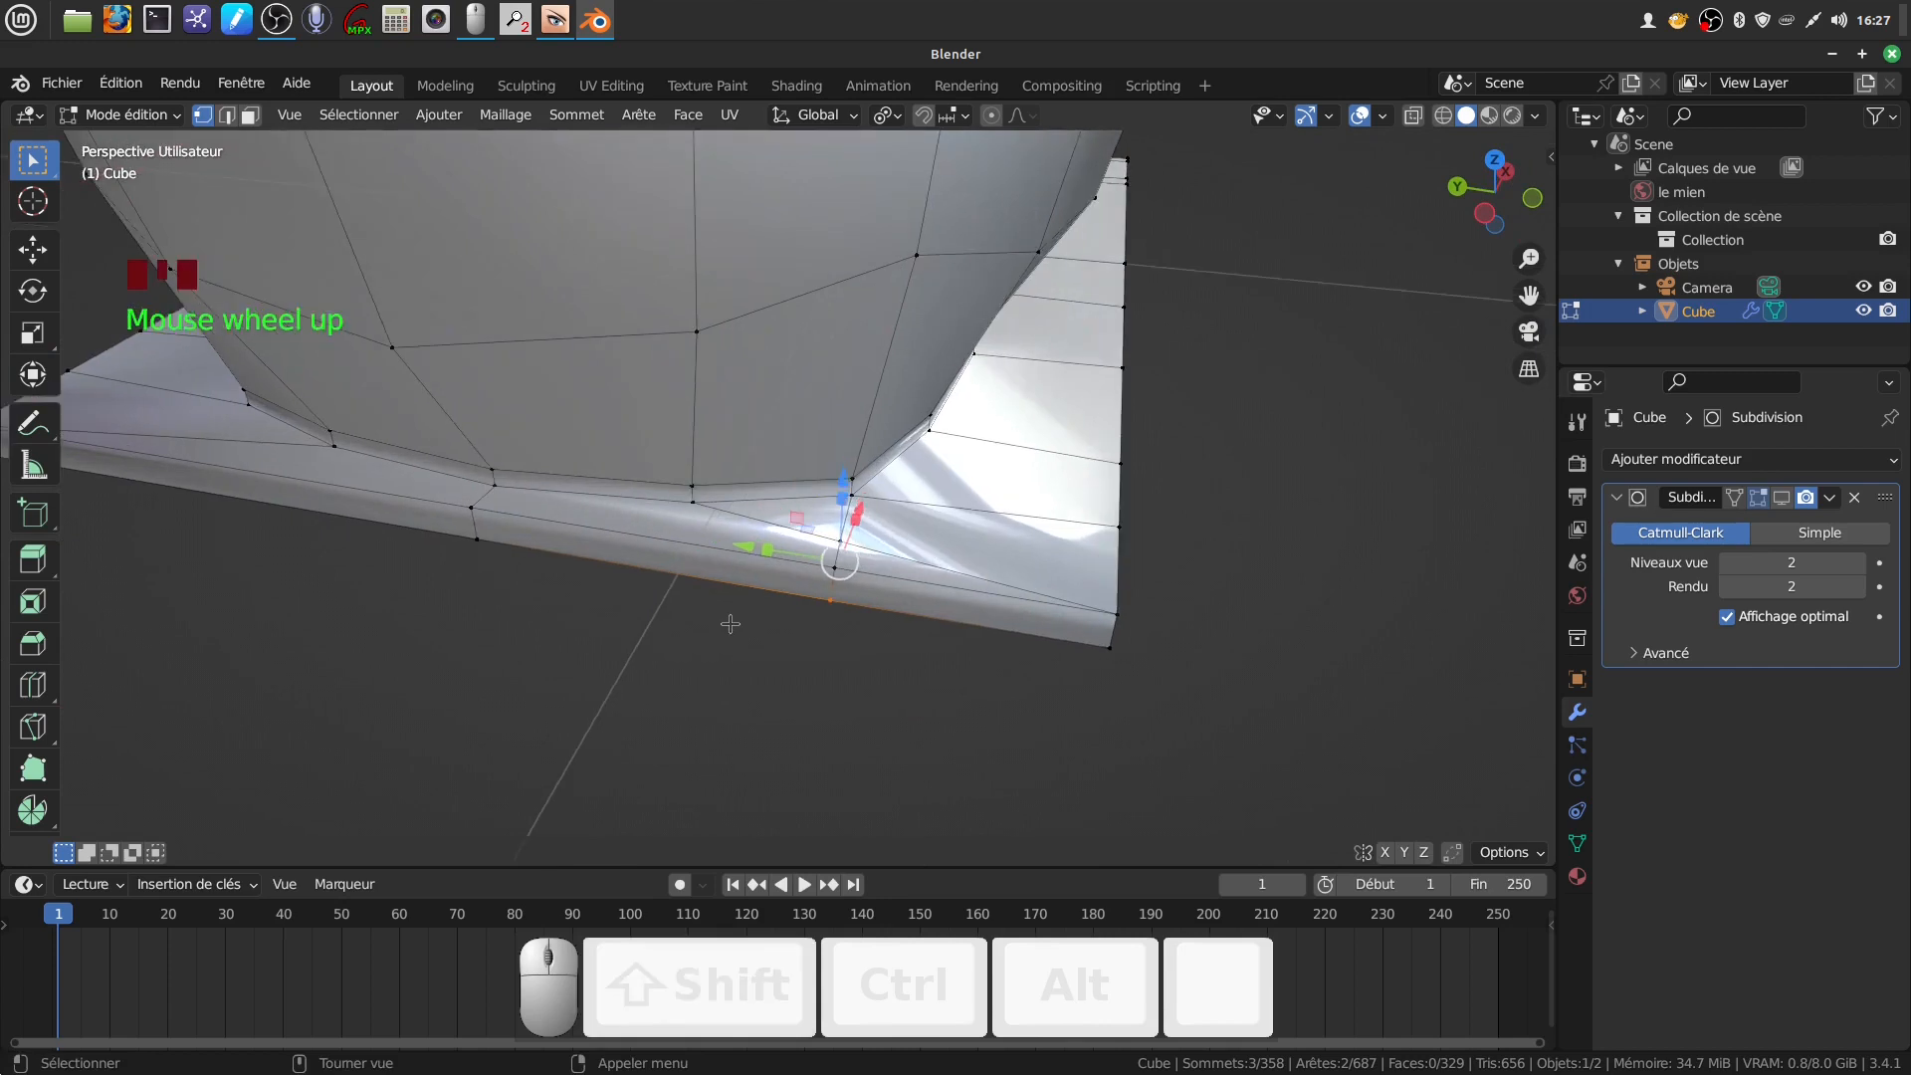
pyautogui.press('a')
pyautogui.press('a')
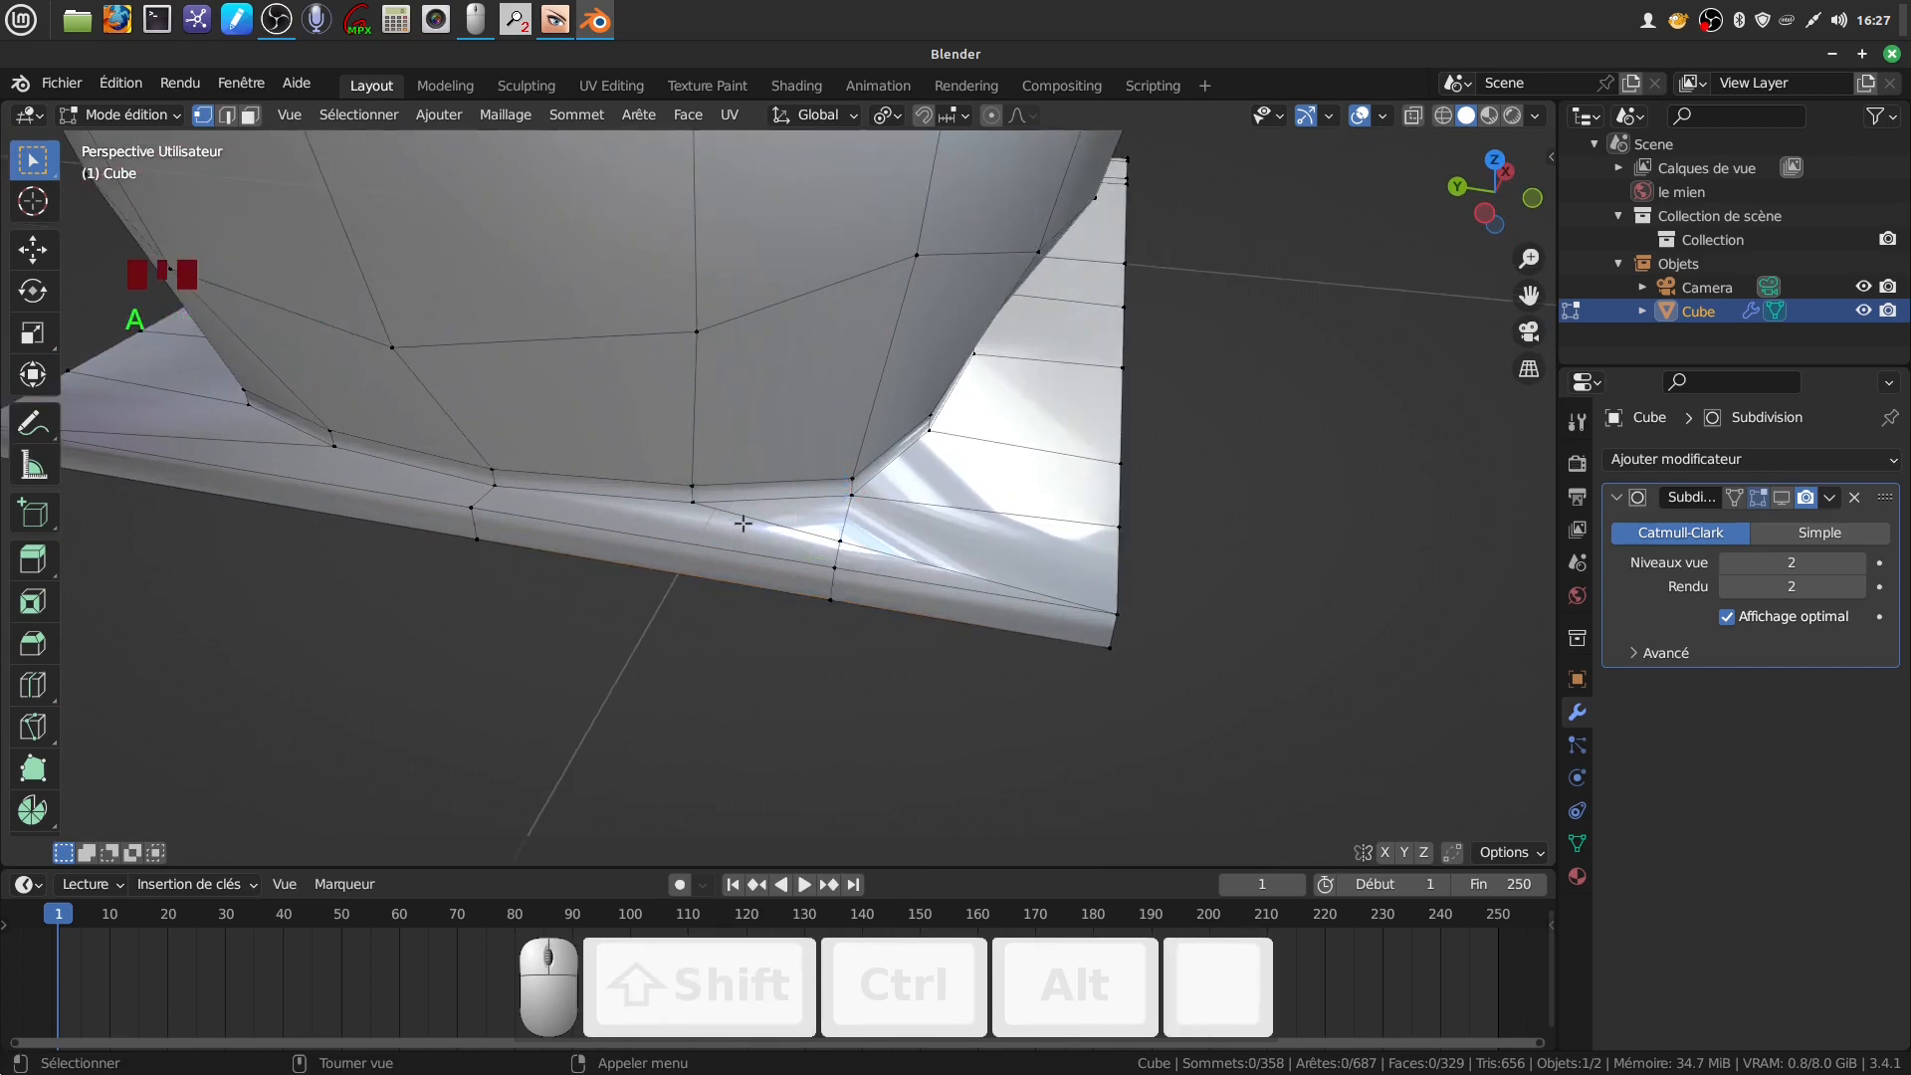
pyautogui.press('k')
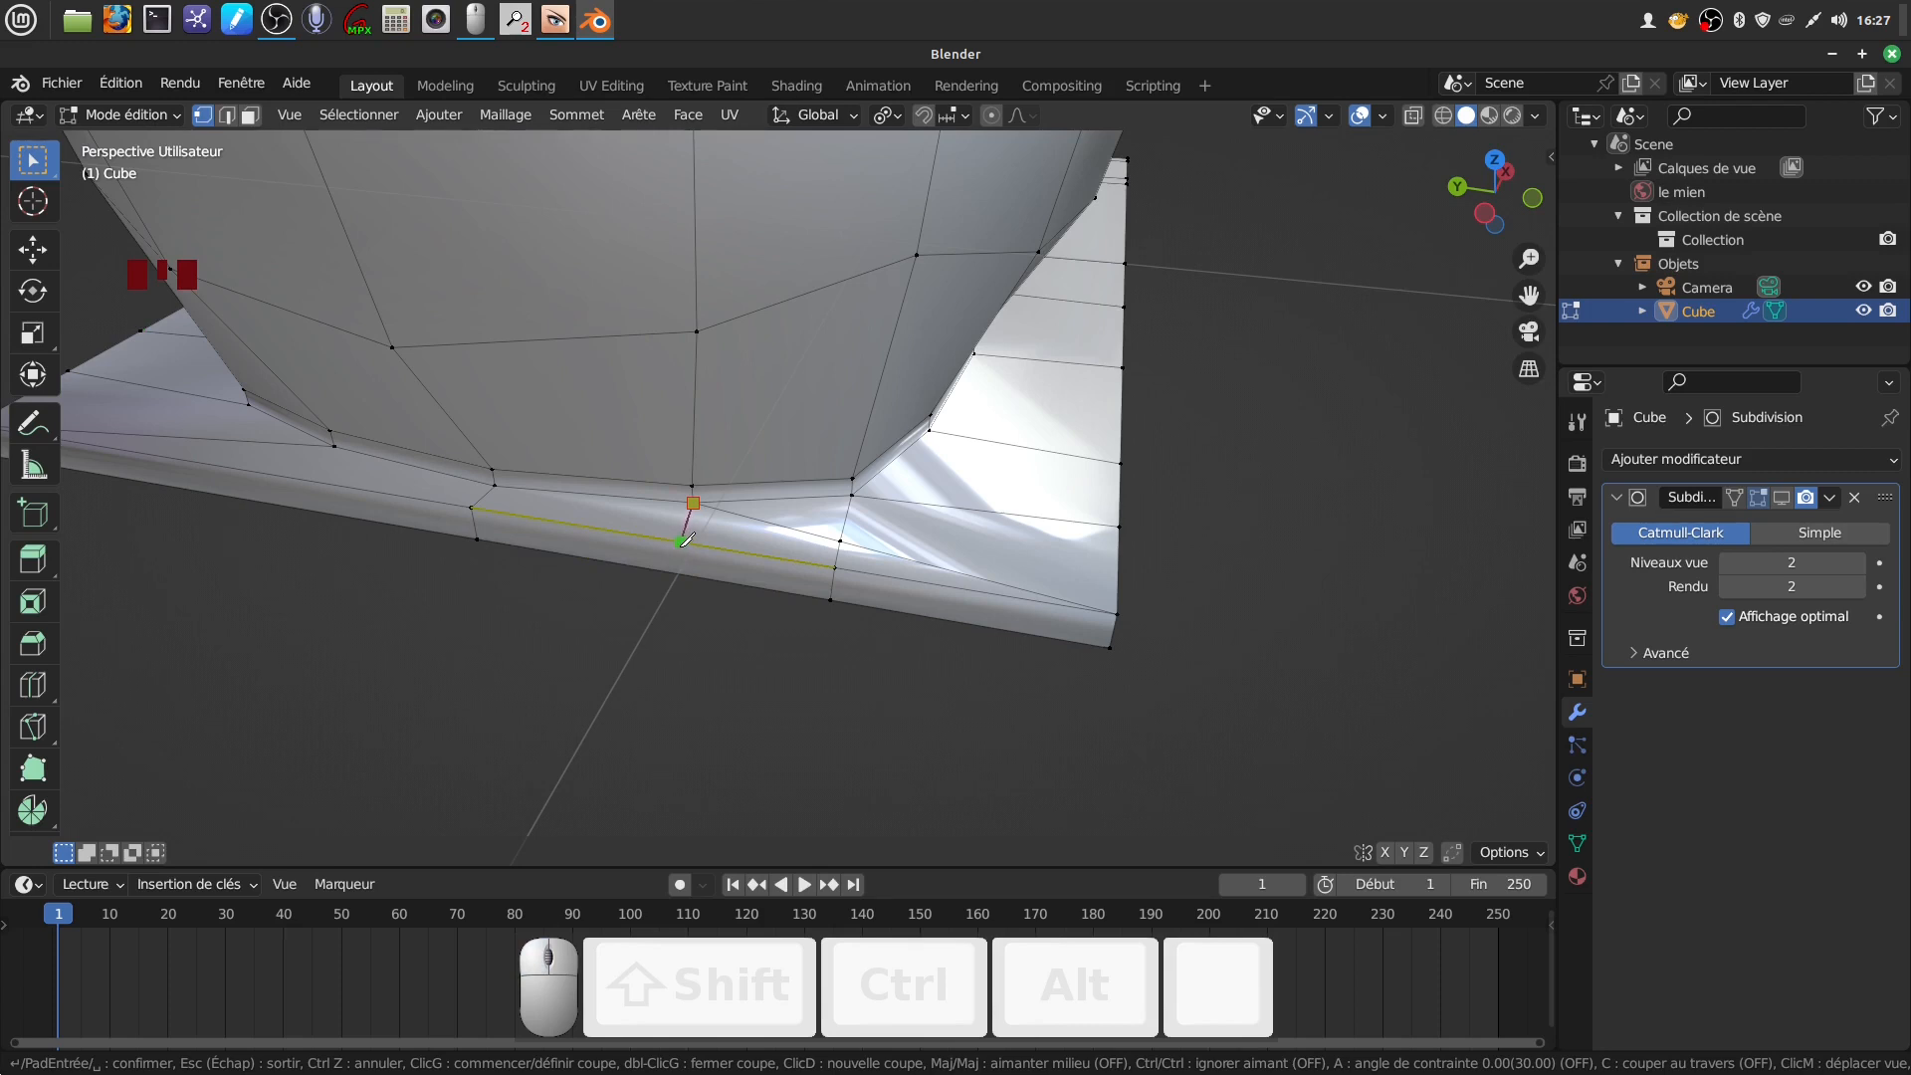
pyautogui.click(682, 540)
pyautogui.click(684, 565)
pyautogui.press('Return')
# On the underside, connect the second cut's lower-edge vertex to the adjacent vertex of the plate's opening
pyautogui.moveTo(683, 565); pyautogui.dragTo(747, 522, button='middle')
pyautogui.click(953, 459)
pyautogui.click(295, 385)
pyautogui.click(734, 569)
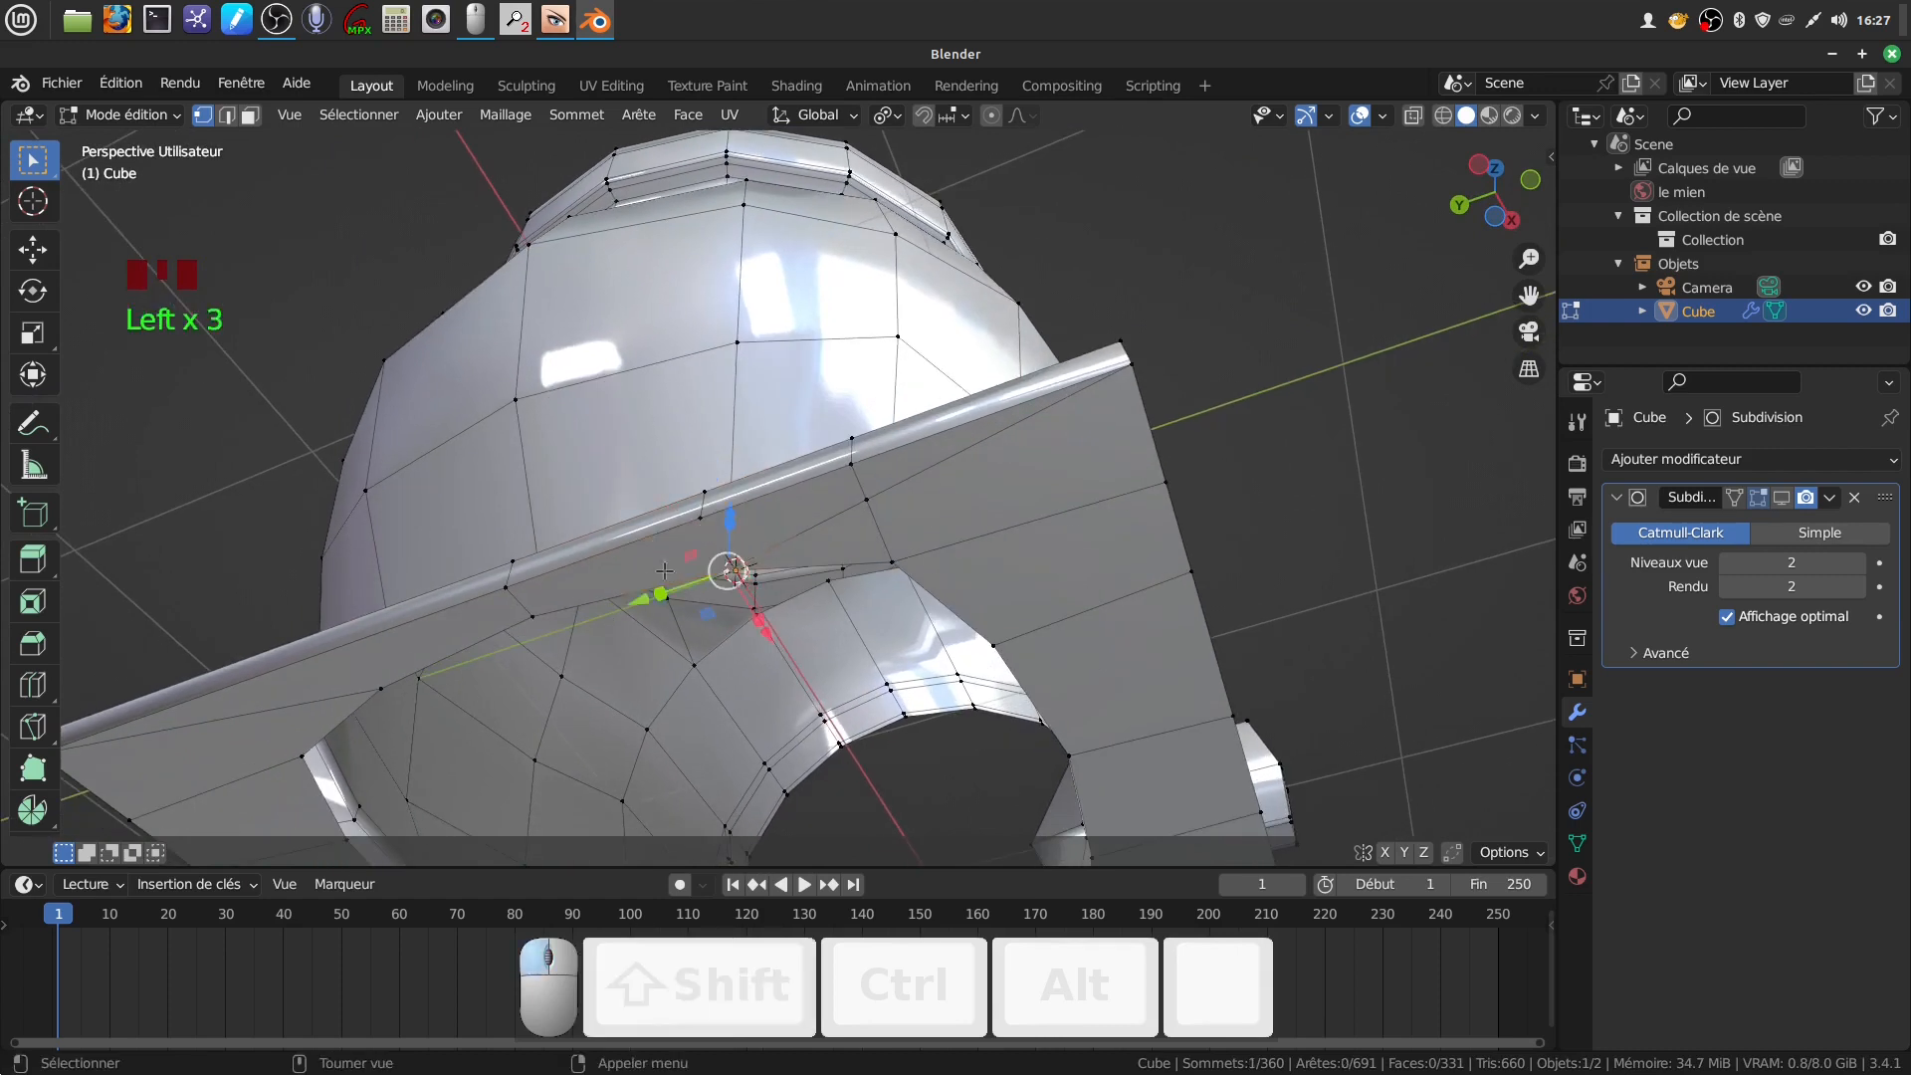
pyautogui.keyDown('shift'); pyautogui.click(703, 516); pyautogui.keyUp('shift')
pyautogui.press('j')
# In edge selection mode, select the four diagonal edges on the plate's top and underside near the corner and dissolve them
pyautogui.moveTo(749, 501); pyautogui.dragTo(870, 811, button='middle')
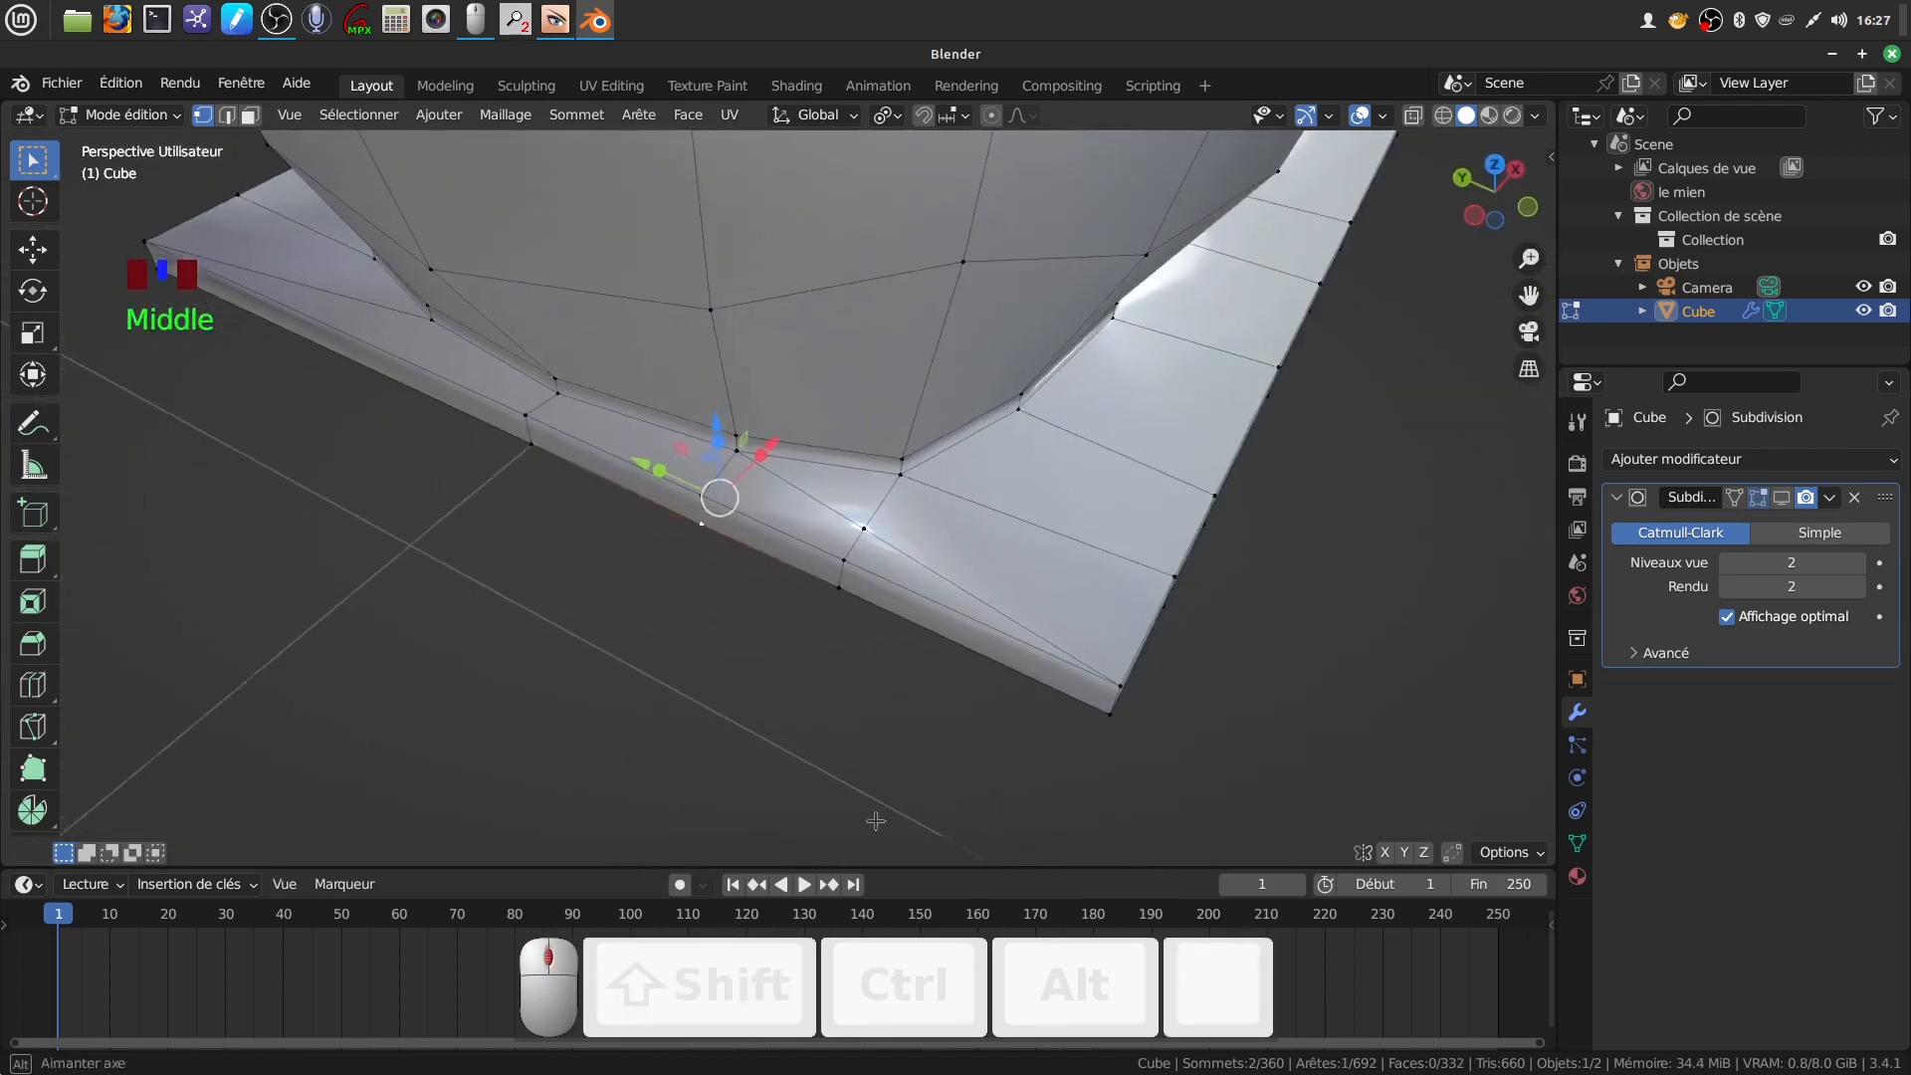
pyautogui.scroll(2, 870, 810)
pyautogui.click(227, 115)
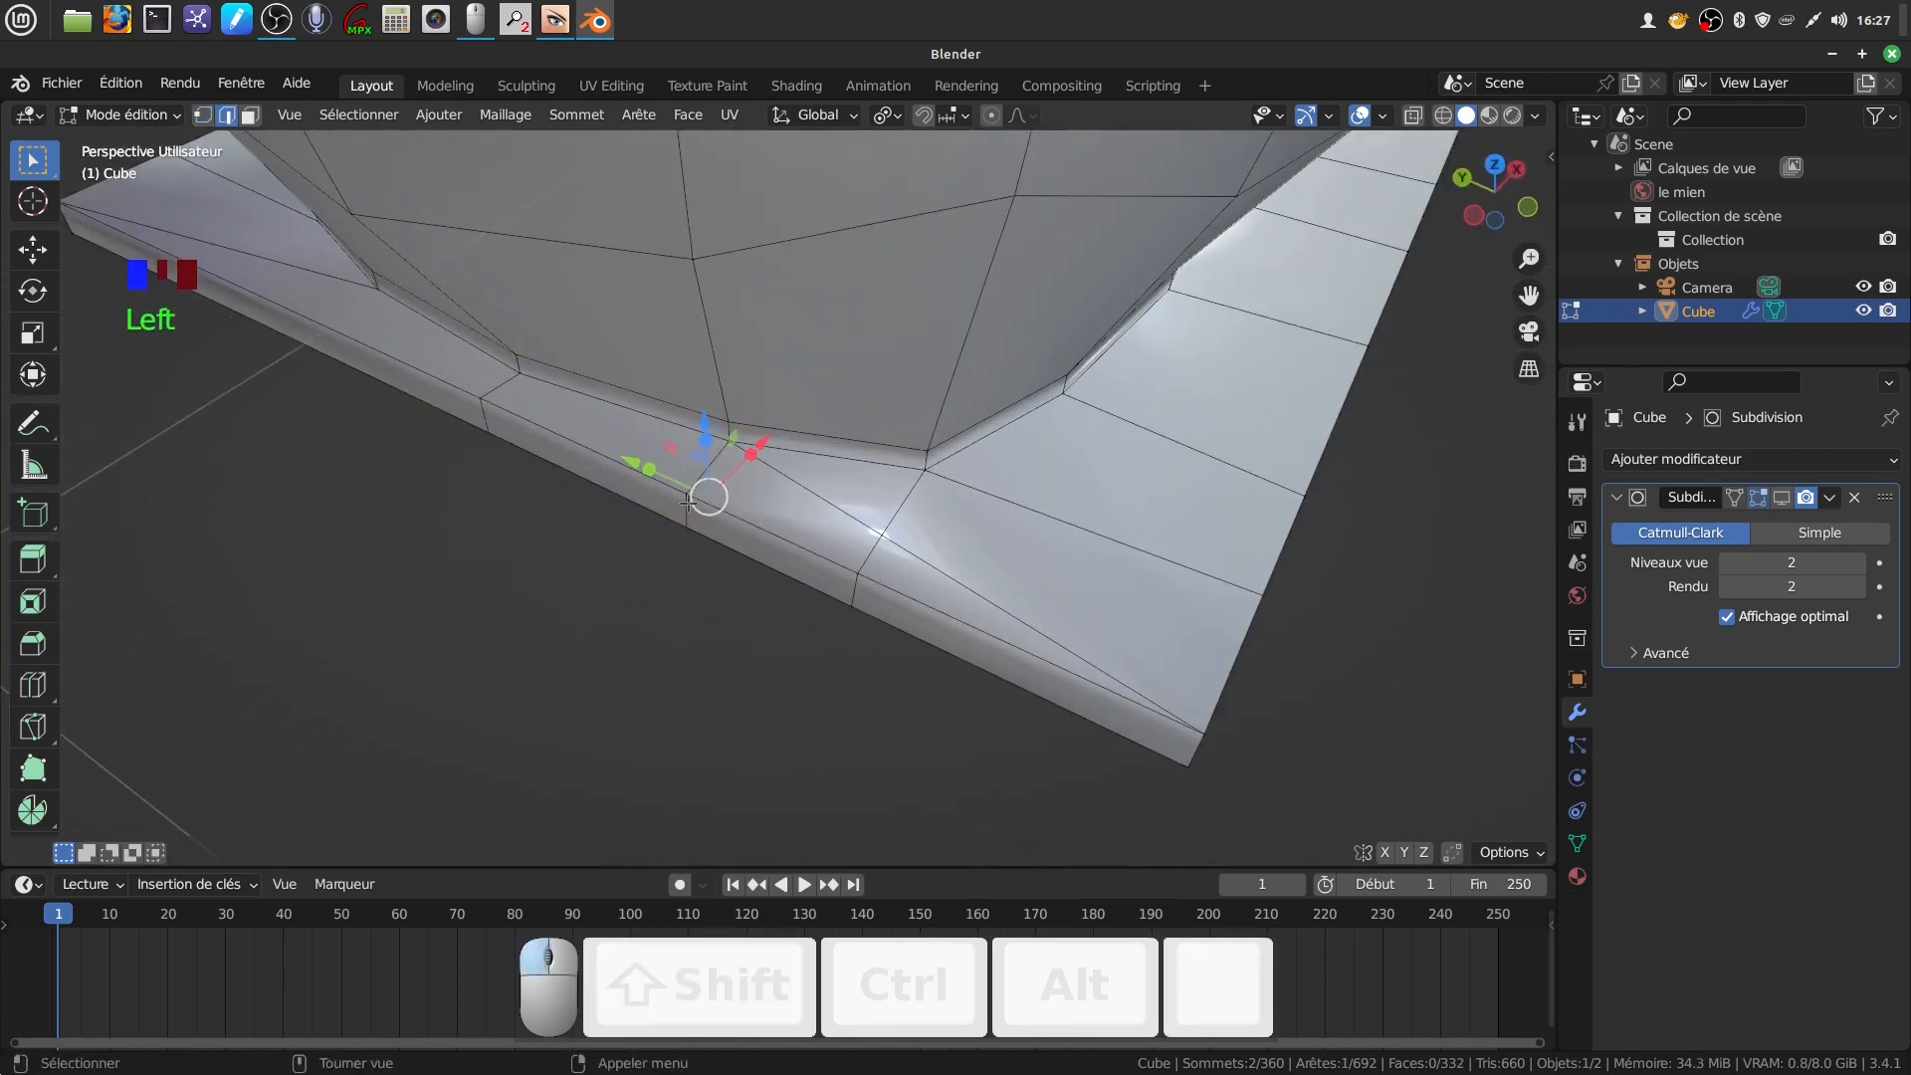
pyautogui.click(806, 489)
pyautogui.keyDown('shift'); pyautogui.click(983, 594); pyautogui.keyUp('shift')
pyautogui.moveTo(983, 595); pyautogui.dragTo(1065, 453, button='middle')
pyautogui.keyDown('shift'); pyautogui.click(1048, 418); pyautogui.keyUp('shift')
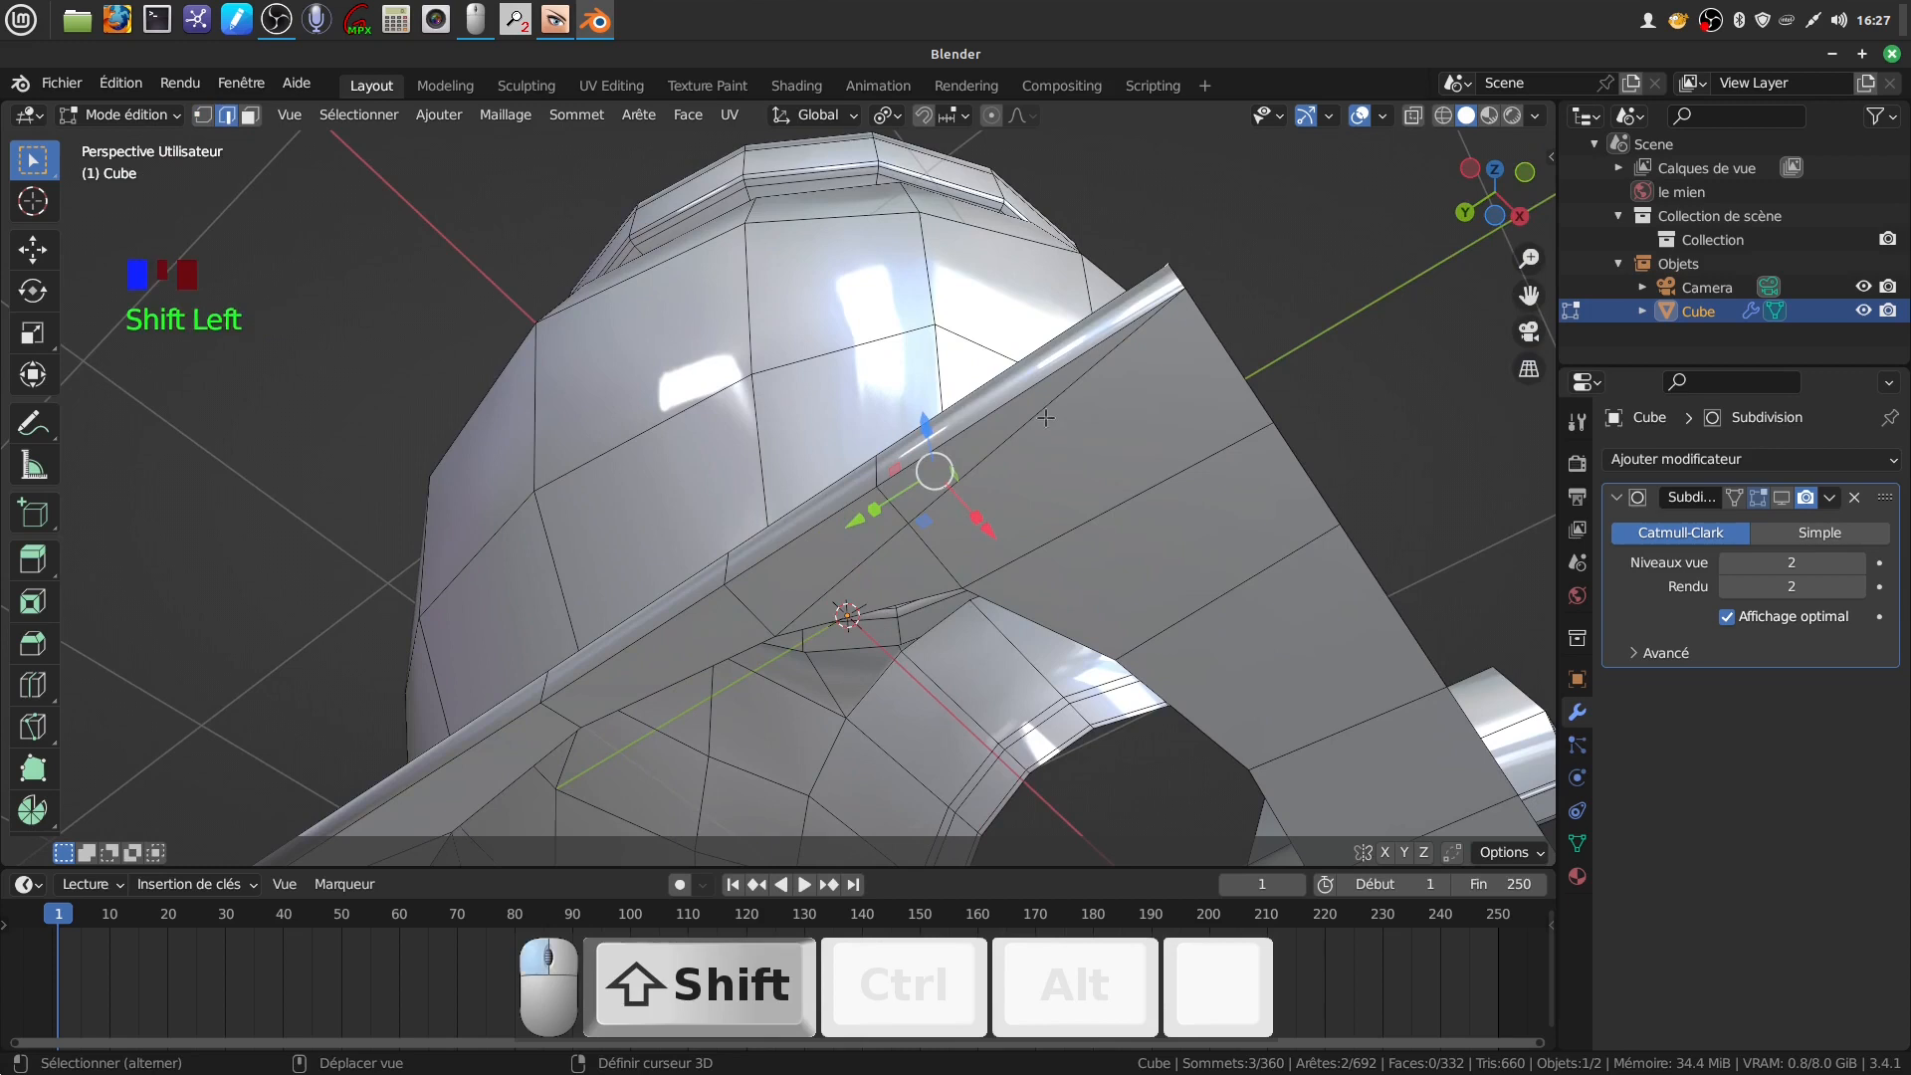
pyautogui.keyDown('shift'); pyautogui.click(866, 559); pyautogui.keyUp('shift')
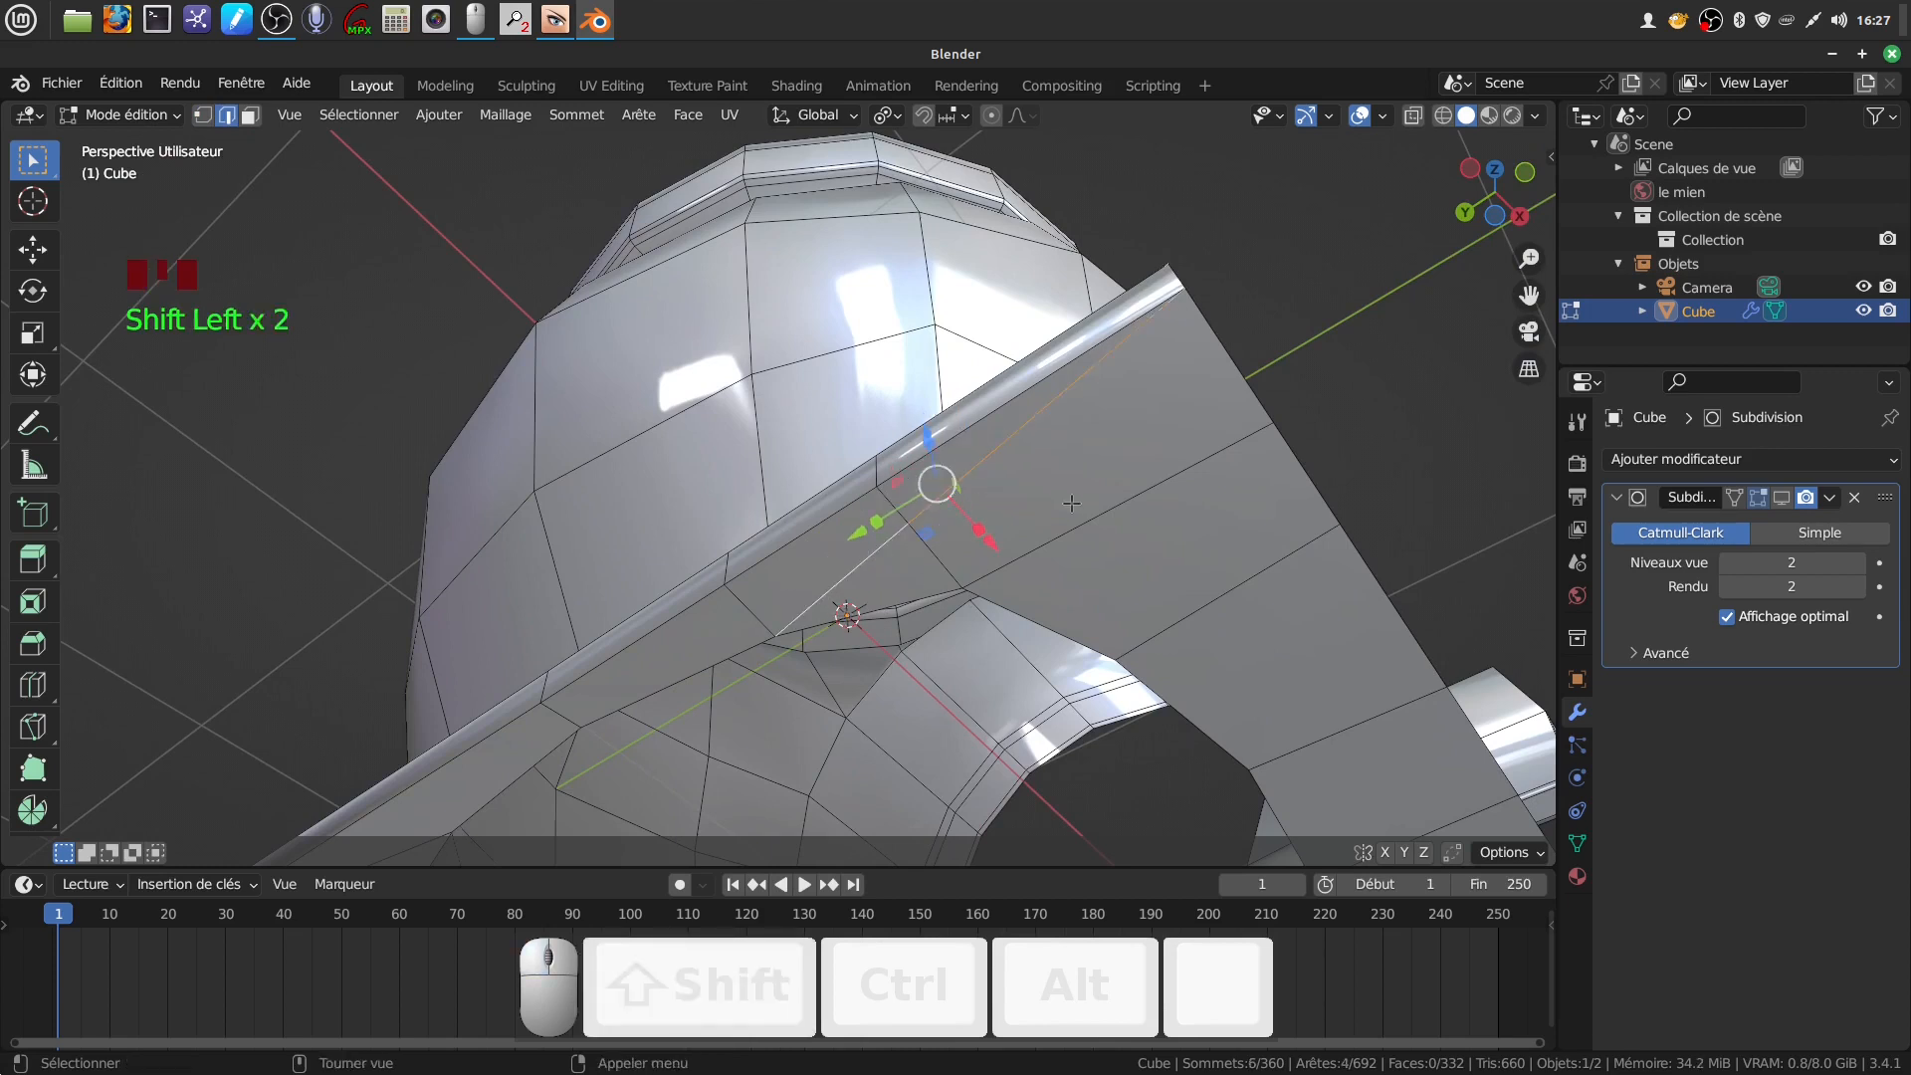
pyautogui.press('x')
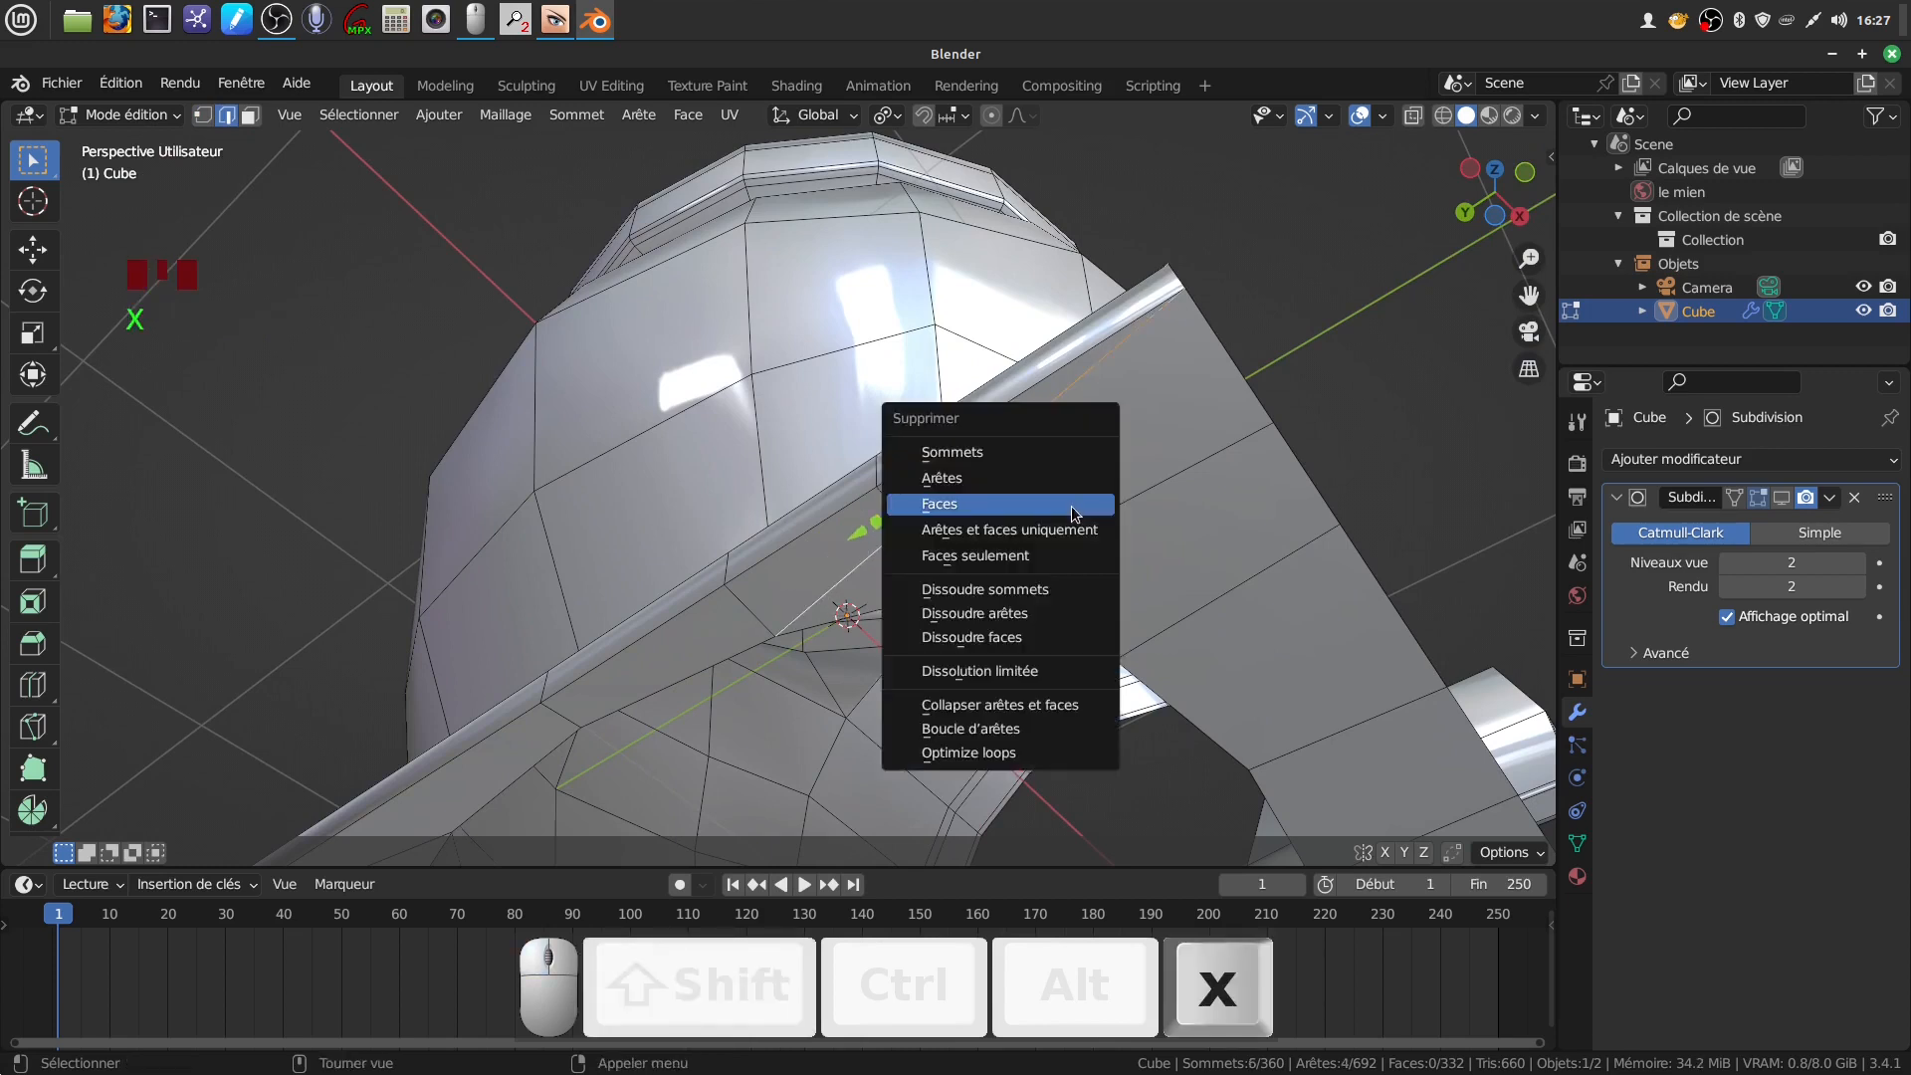
pyautogui.click(1042, 619)
# Select the whole mesh and symmetrize it from -Y to +Y
pyautogui.scroll(-3, 1035, 528)
pyautogui.moveTo(1035, 528); pyautogui.dragTo(987, 664, button='middle')
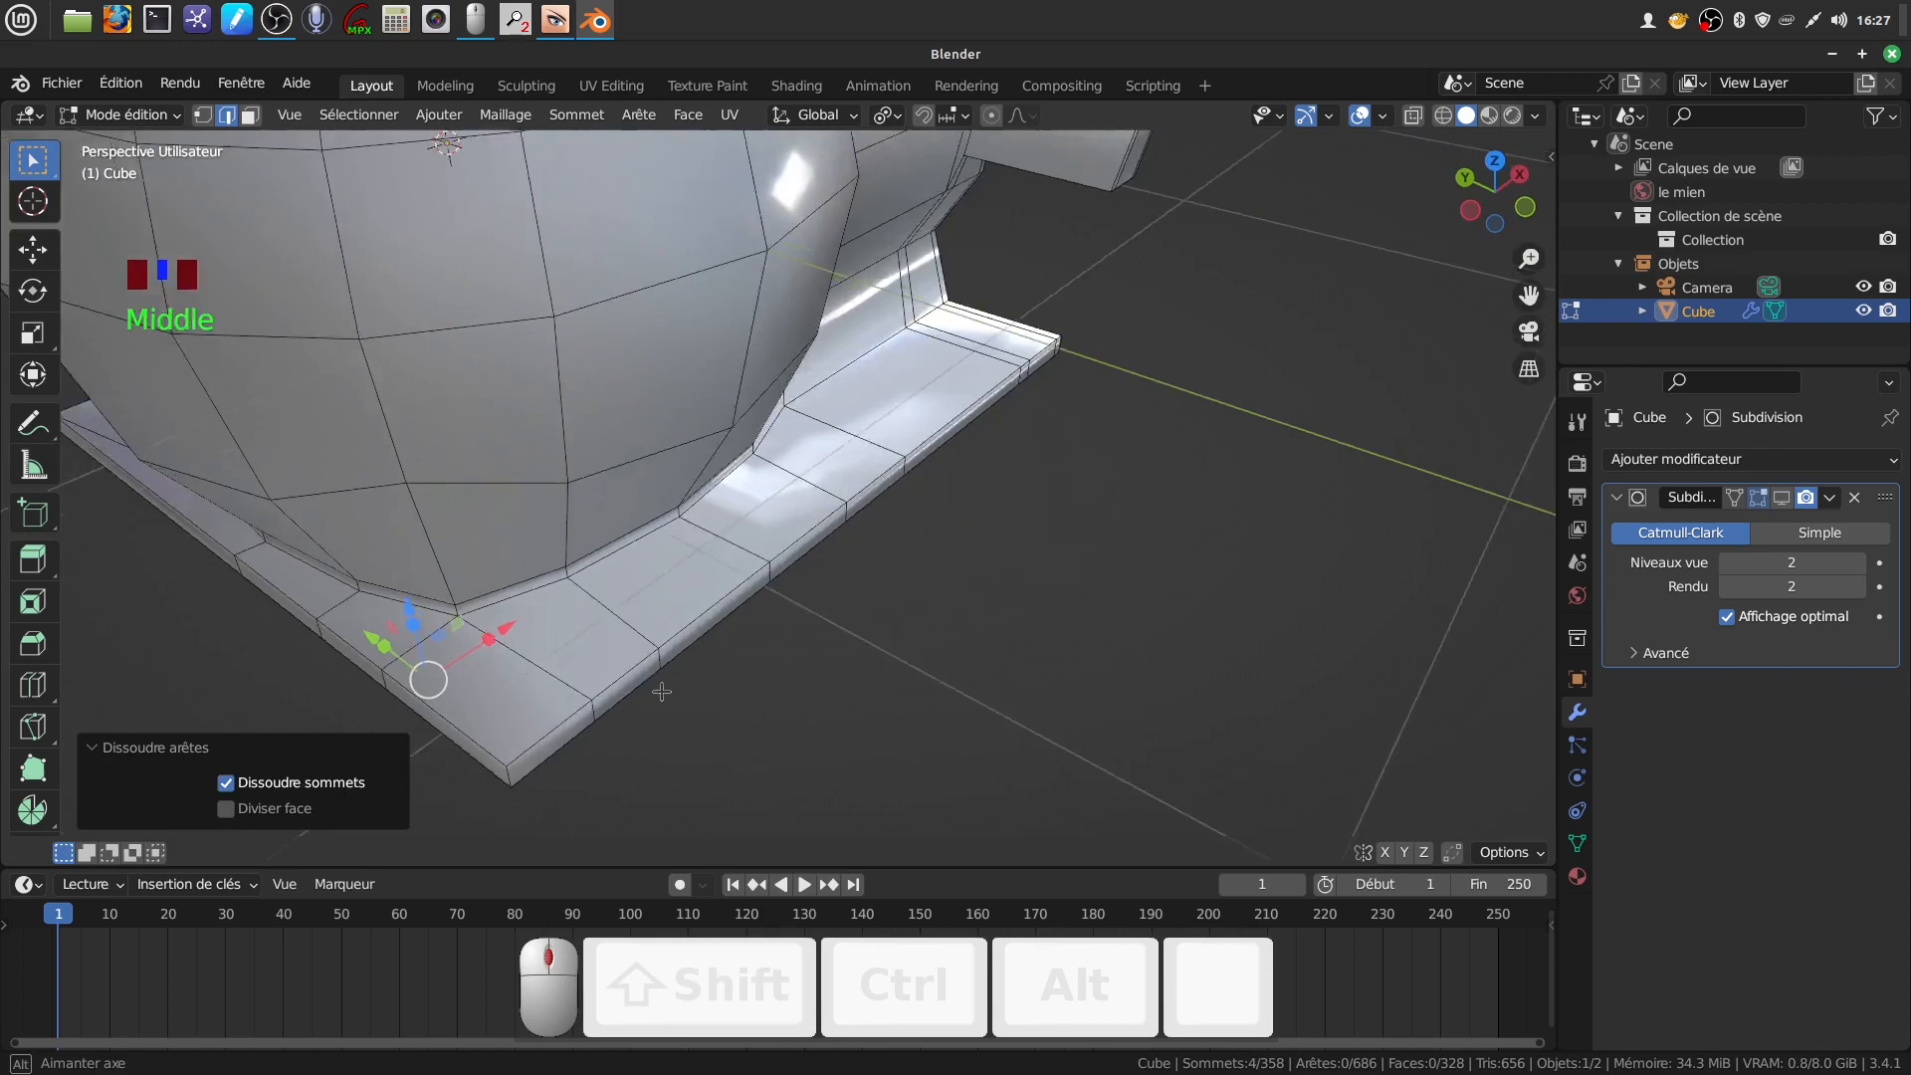
pyautogui.scroll(-2, 534, 689)
pyautogui.scroll(2, 547, 677)
pyautogui.scroll(1, 932, 678)
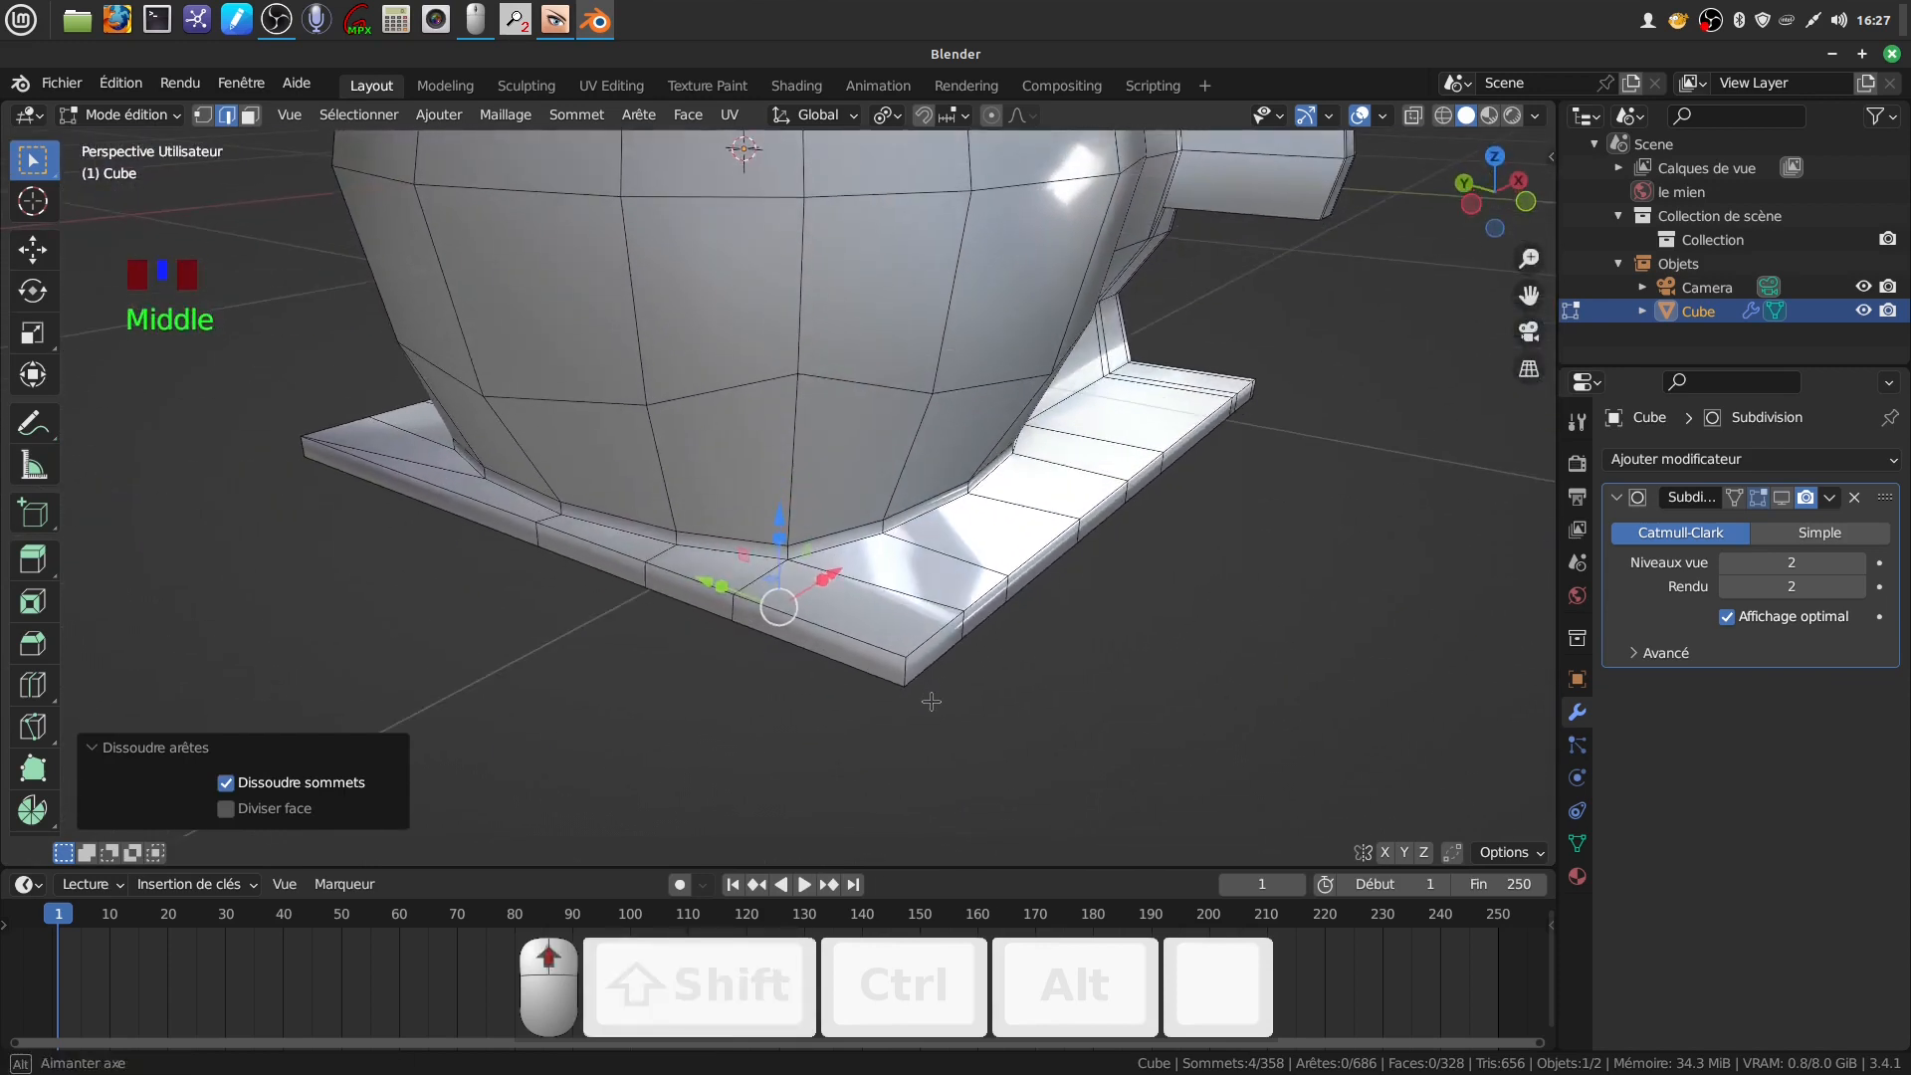
pyautogui.scroll(-2, 959, 646)
pyautogui.press('a')
pyautogui.press('a')
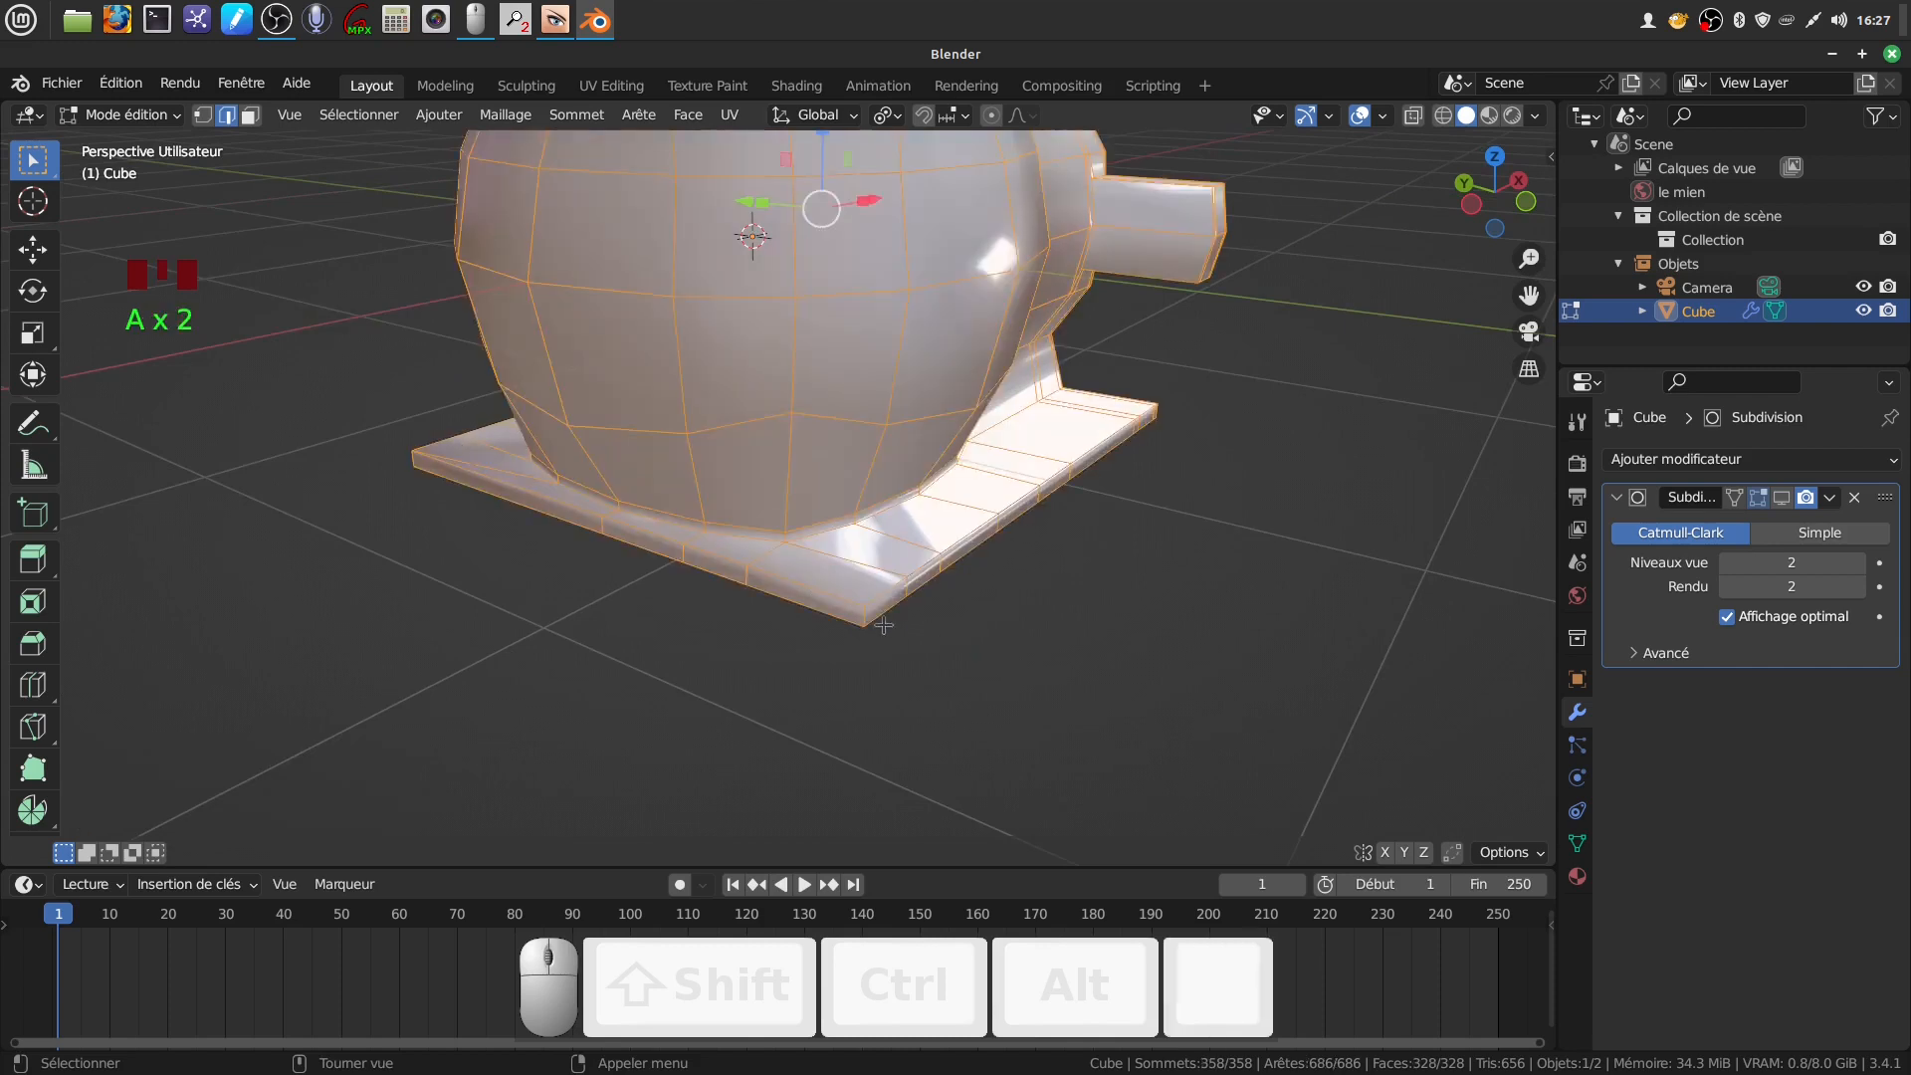
pyautogui.click(505, 114)
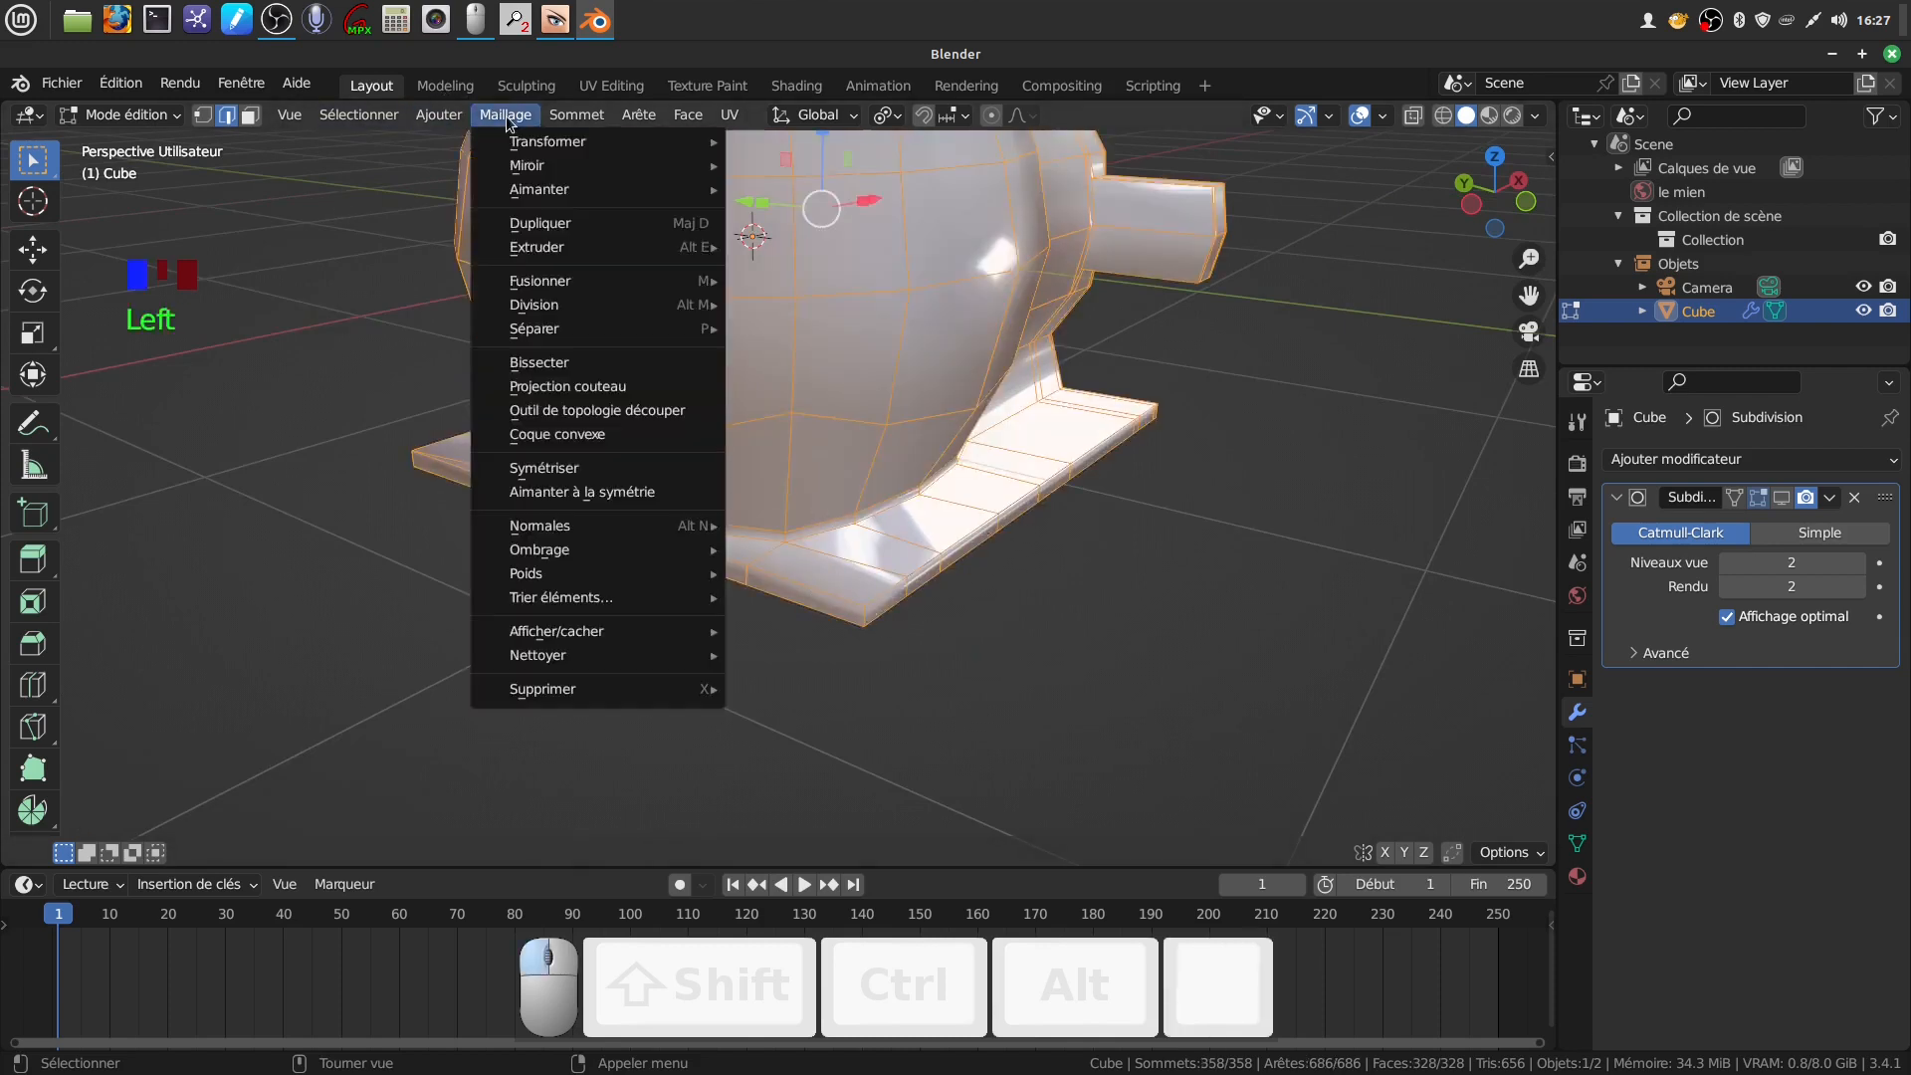
pyautogui.click(591, 471)
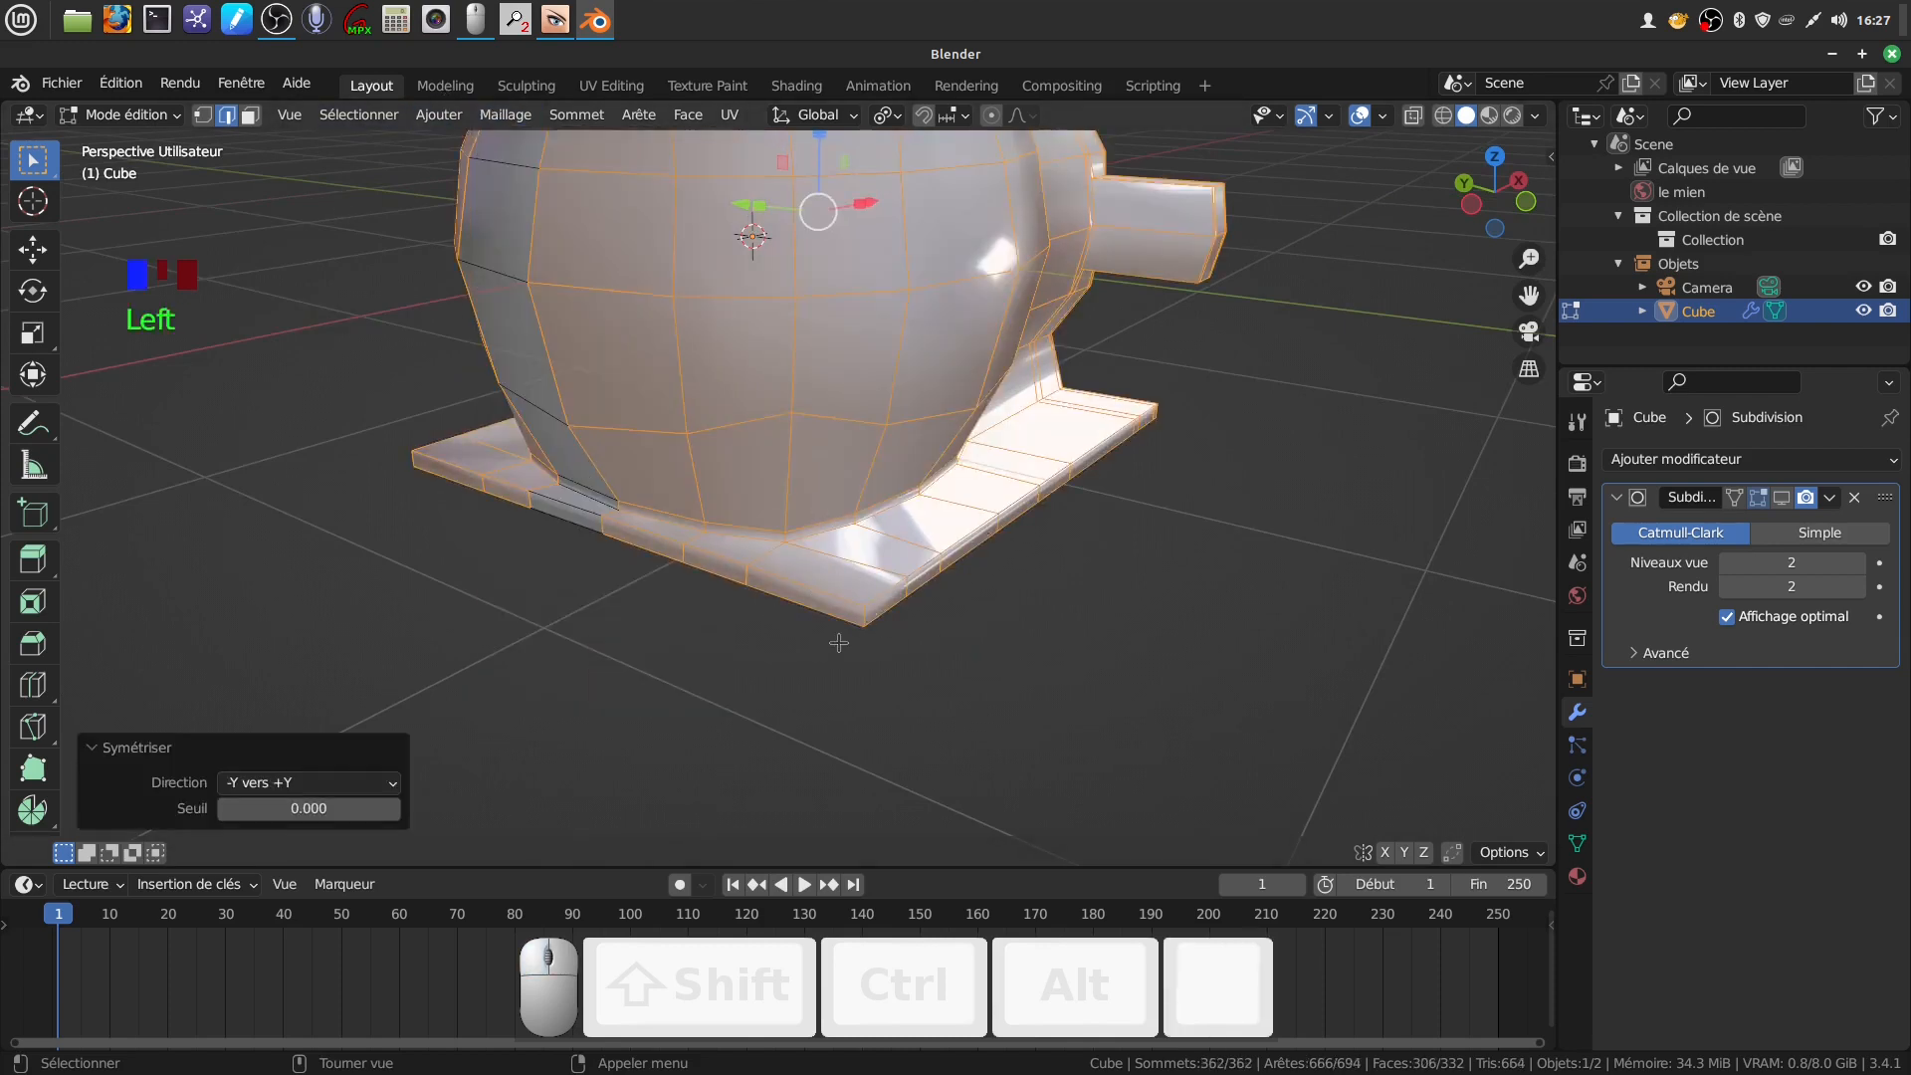
# Turn the Subdivision modifier's viewport display on in Object Mode and inspect the smoothed base plate, returning to Edit Mode
pyautogui.press('Tab')
pyautogui.moveTo(876, 661); pyautogui.dragTo(1035, 667, button='middle')
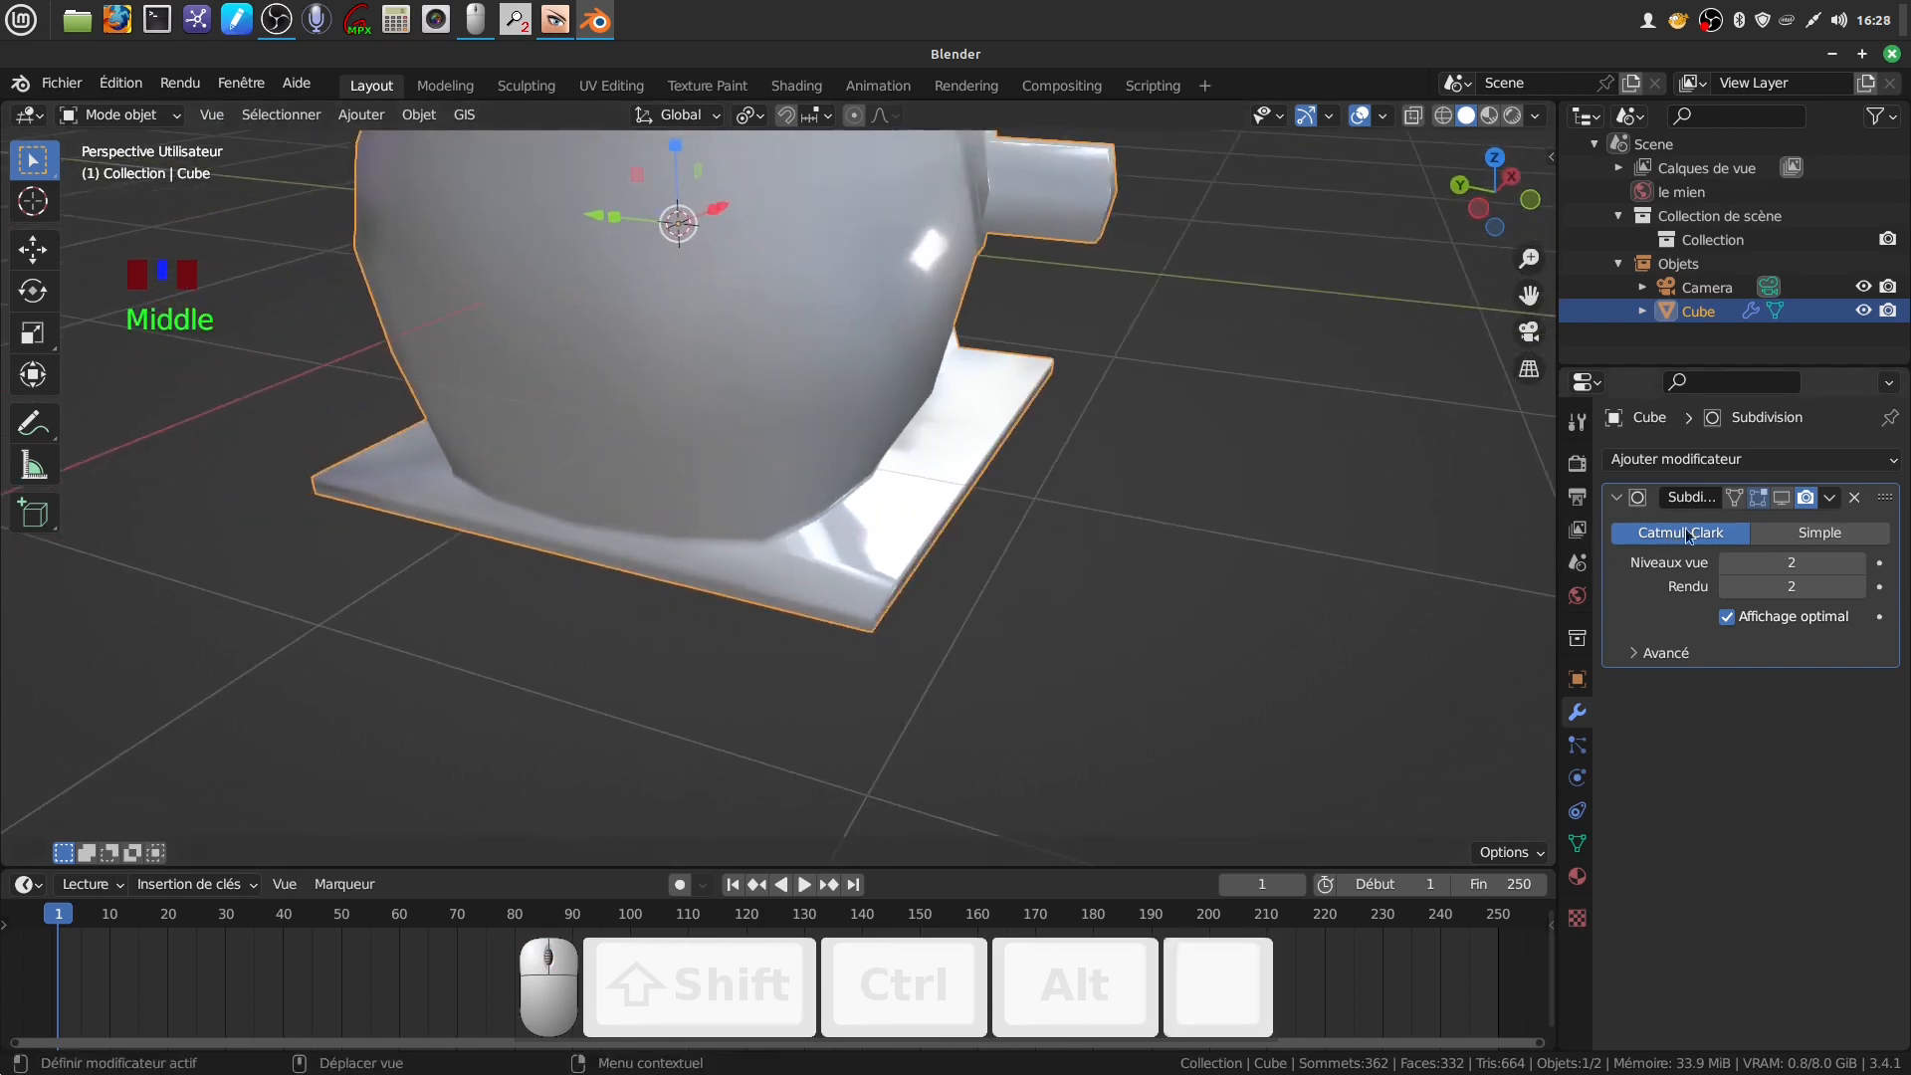
pyautogui.click(1781, 497)
pyautogui.scroll(2, 1117, 651)
pyautogui.moveTo(1116, 650); pyautogui.dragTo(857, 548, button='middle')
pyautogui.press('Tab')
pyautogui.scroll(2, 1003, 701)
pyautogui.scroll(-3, 931, 553)
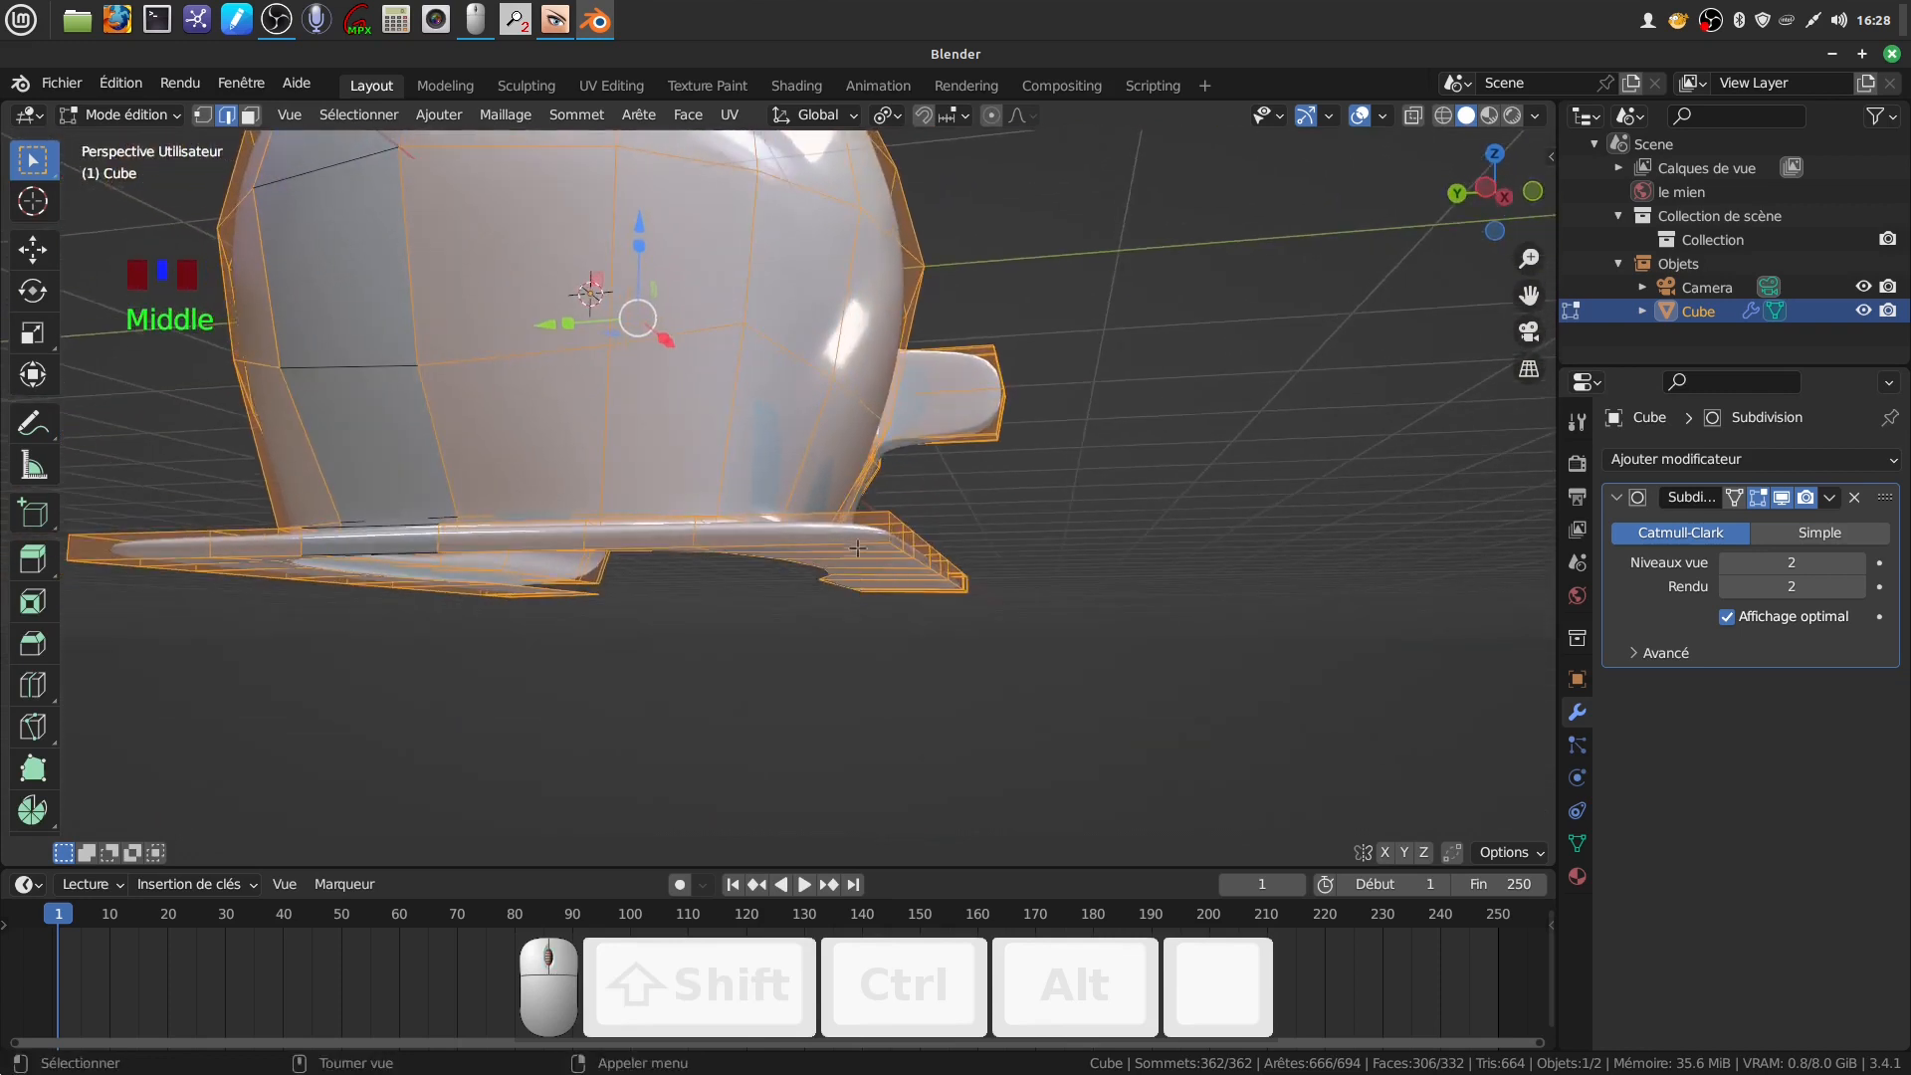
# With the Subdivision modifier's viewport display off, add one loop cut along the plate's -Y arm with a factor of -0.475
pyautogui.click(1781, 500)
pyautogui.moveTo(998, 634); pyautogui.dragTo(1016, 591, button='middle')
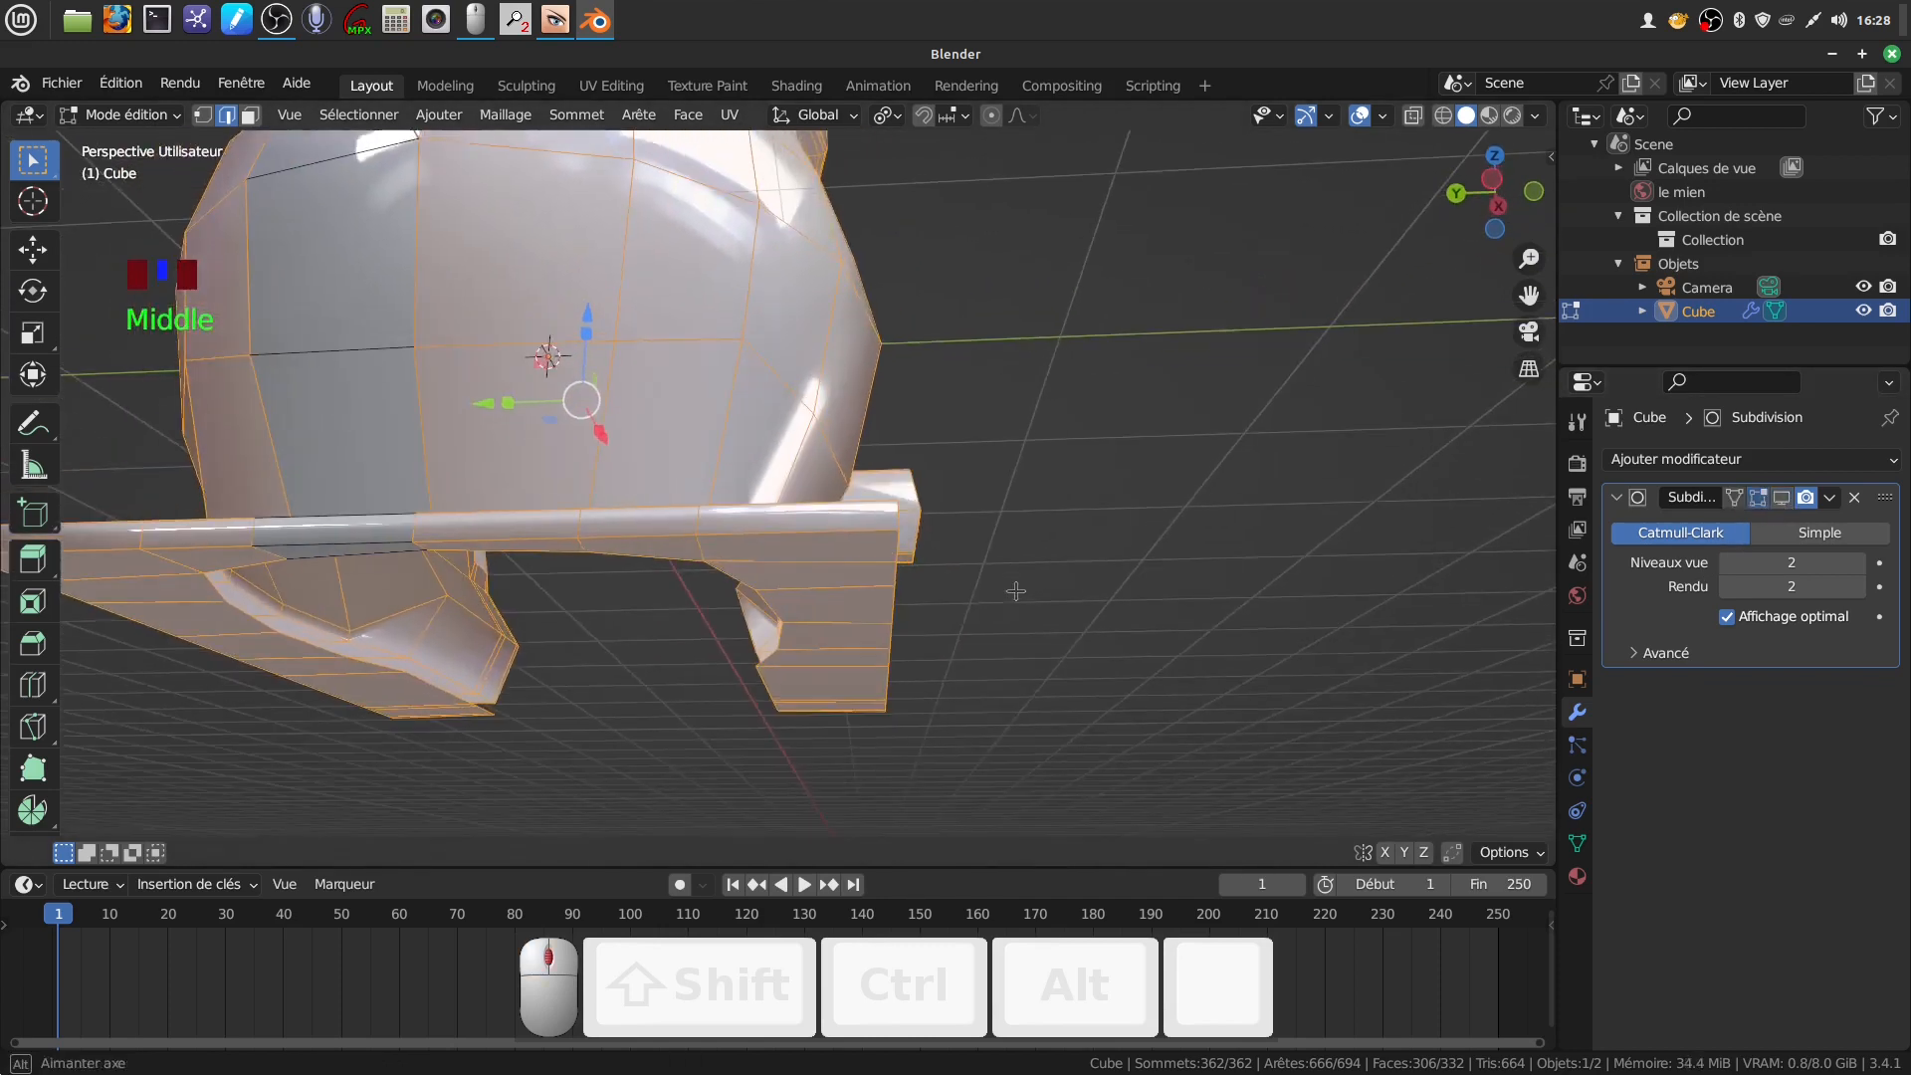
pyautogui.keyDown('shift'); pyautogui.moveTo(911, 744); pyautogui.dragTo(903, 597, button='middle'); pyautogui.keyUp('shift')
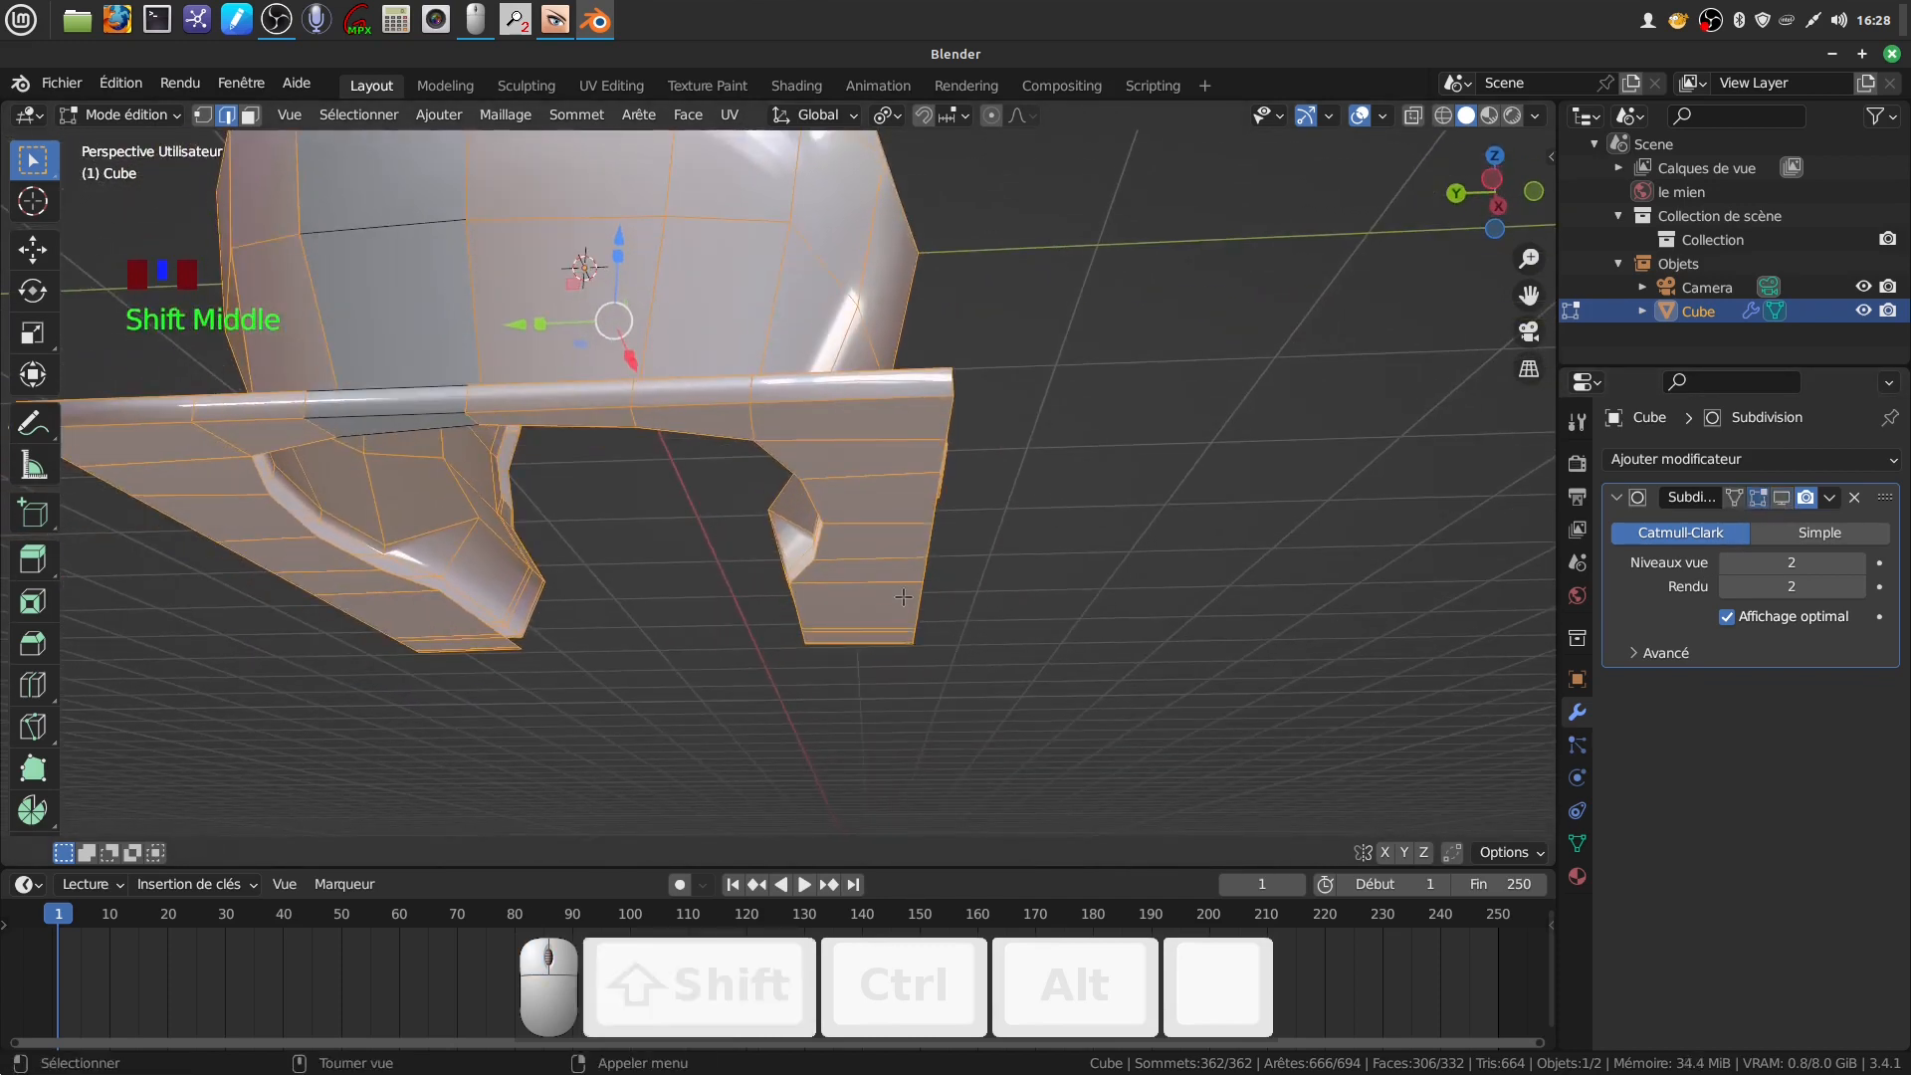
pyautogui.hotkey('ctrl', 'r')
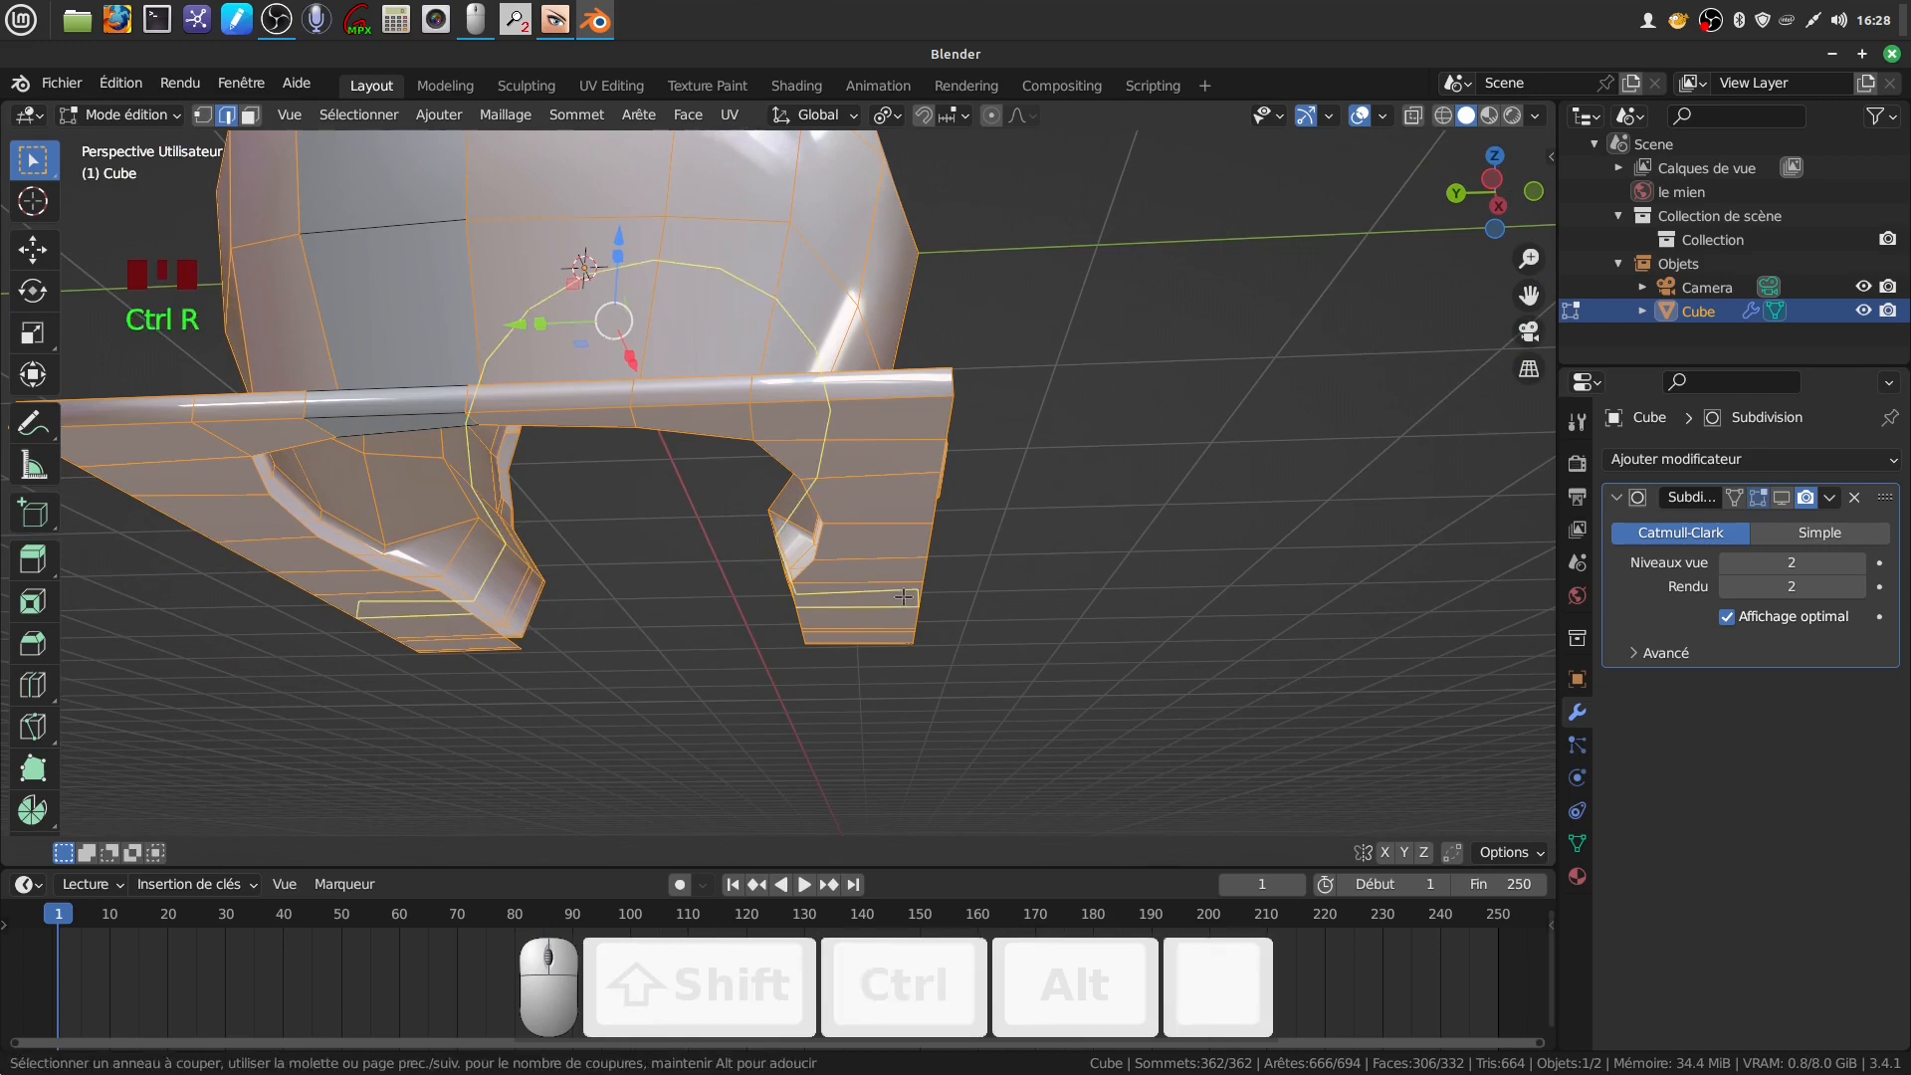
pyautogui.moveTo(907, 400); pyautogui.dragTo(955, 383)
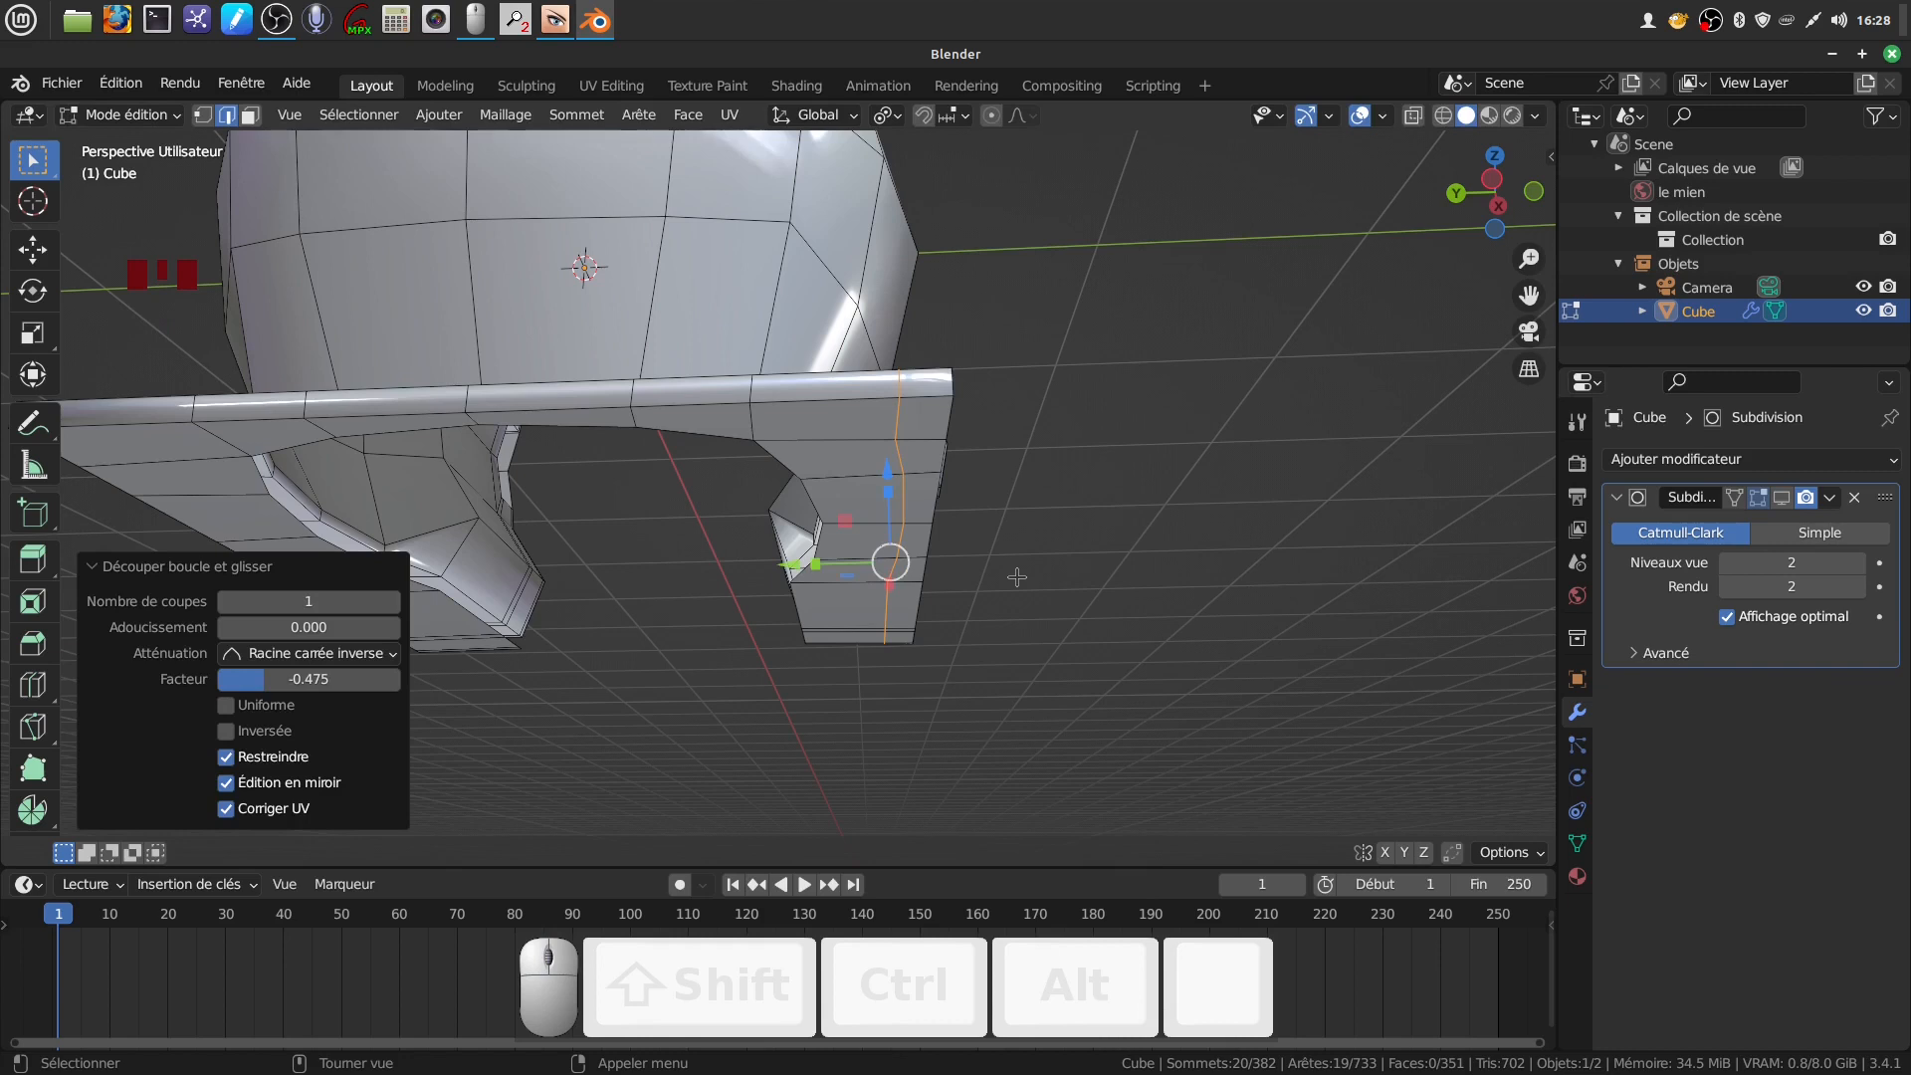
# Straighten the new loop by scaling it to 0 along Y, shift it slightly along Y and deselect it
pyautogui.press('s')
pyautogui.press('y')
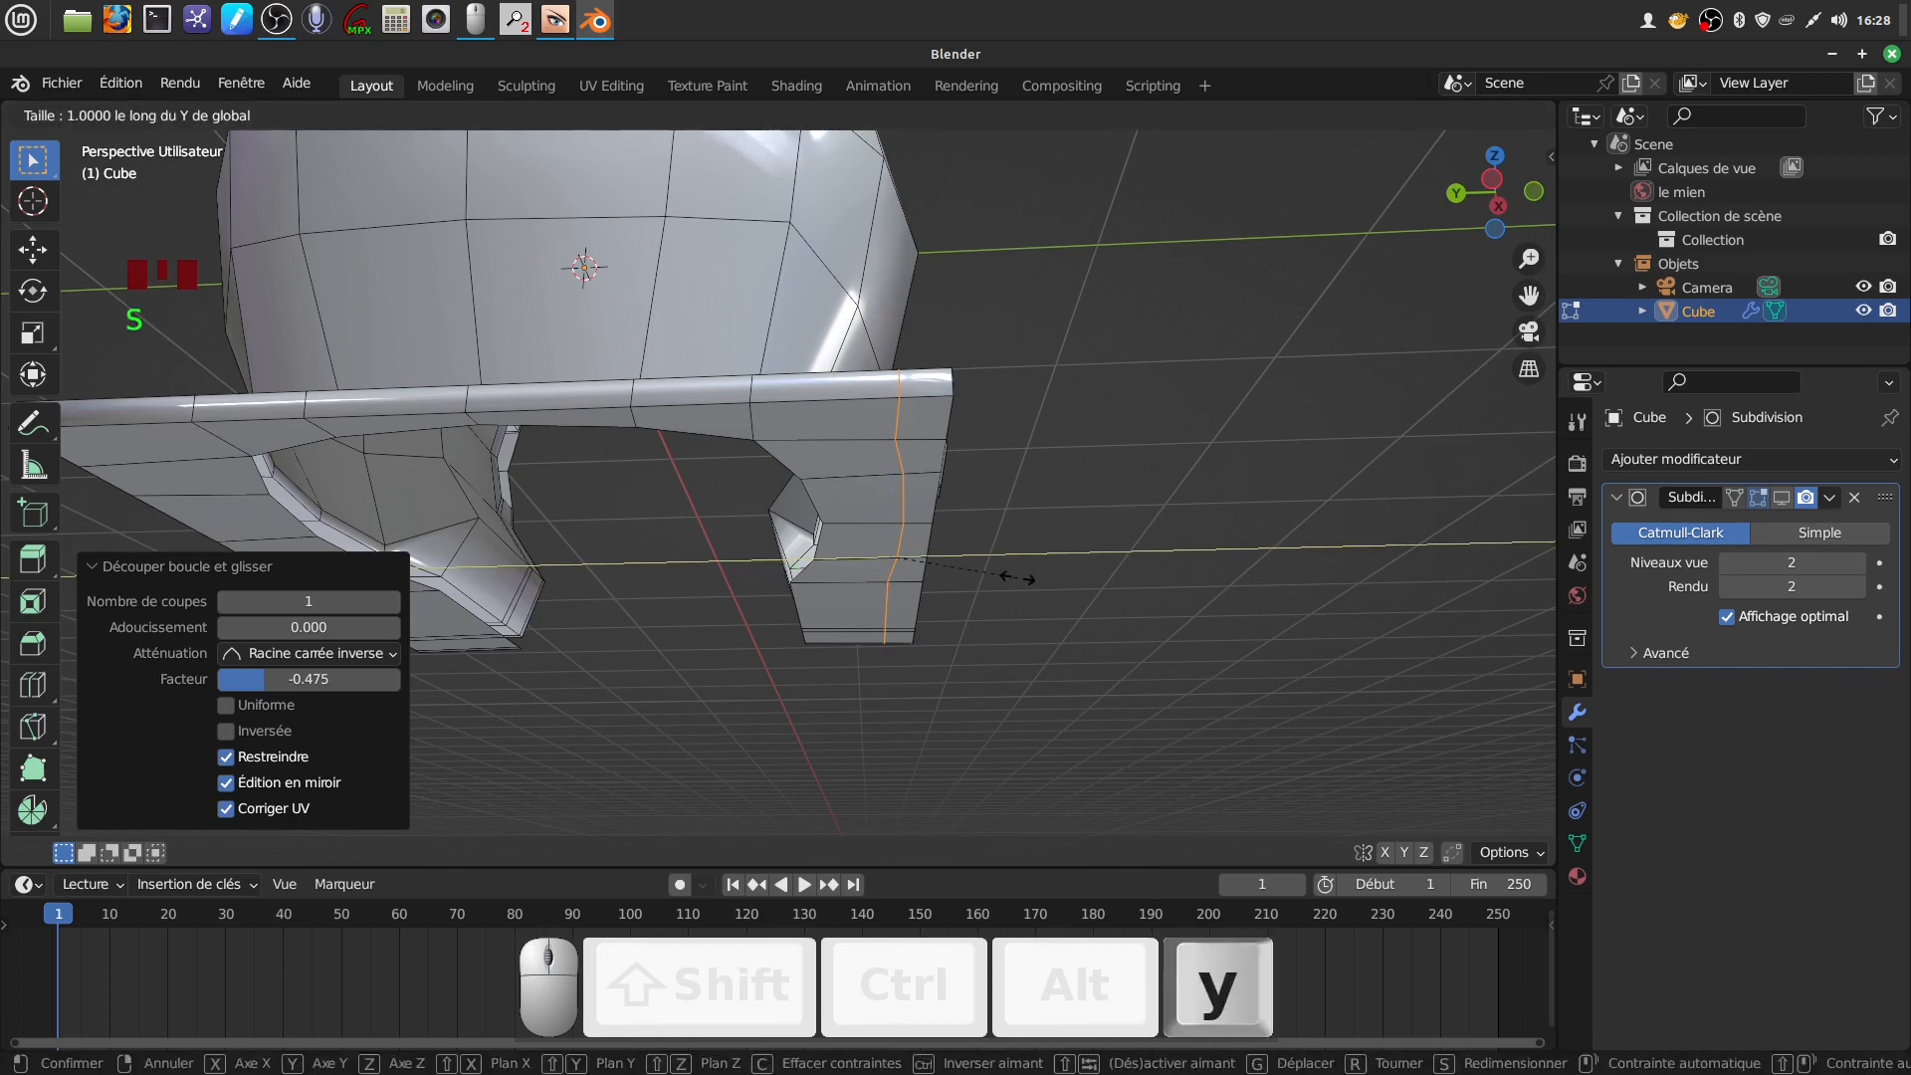
pyautogui.press('0')
pyautogui.click(1015, 576)
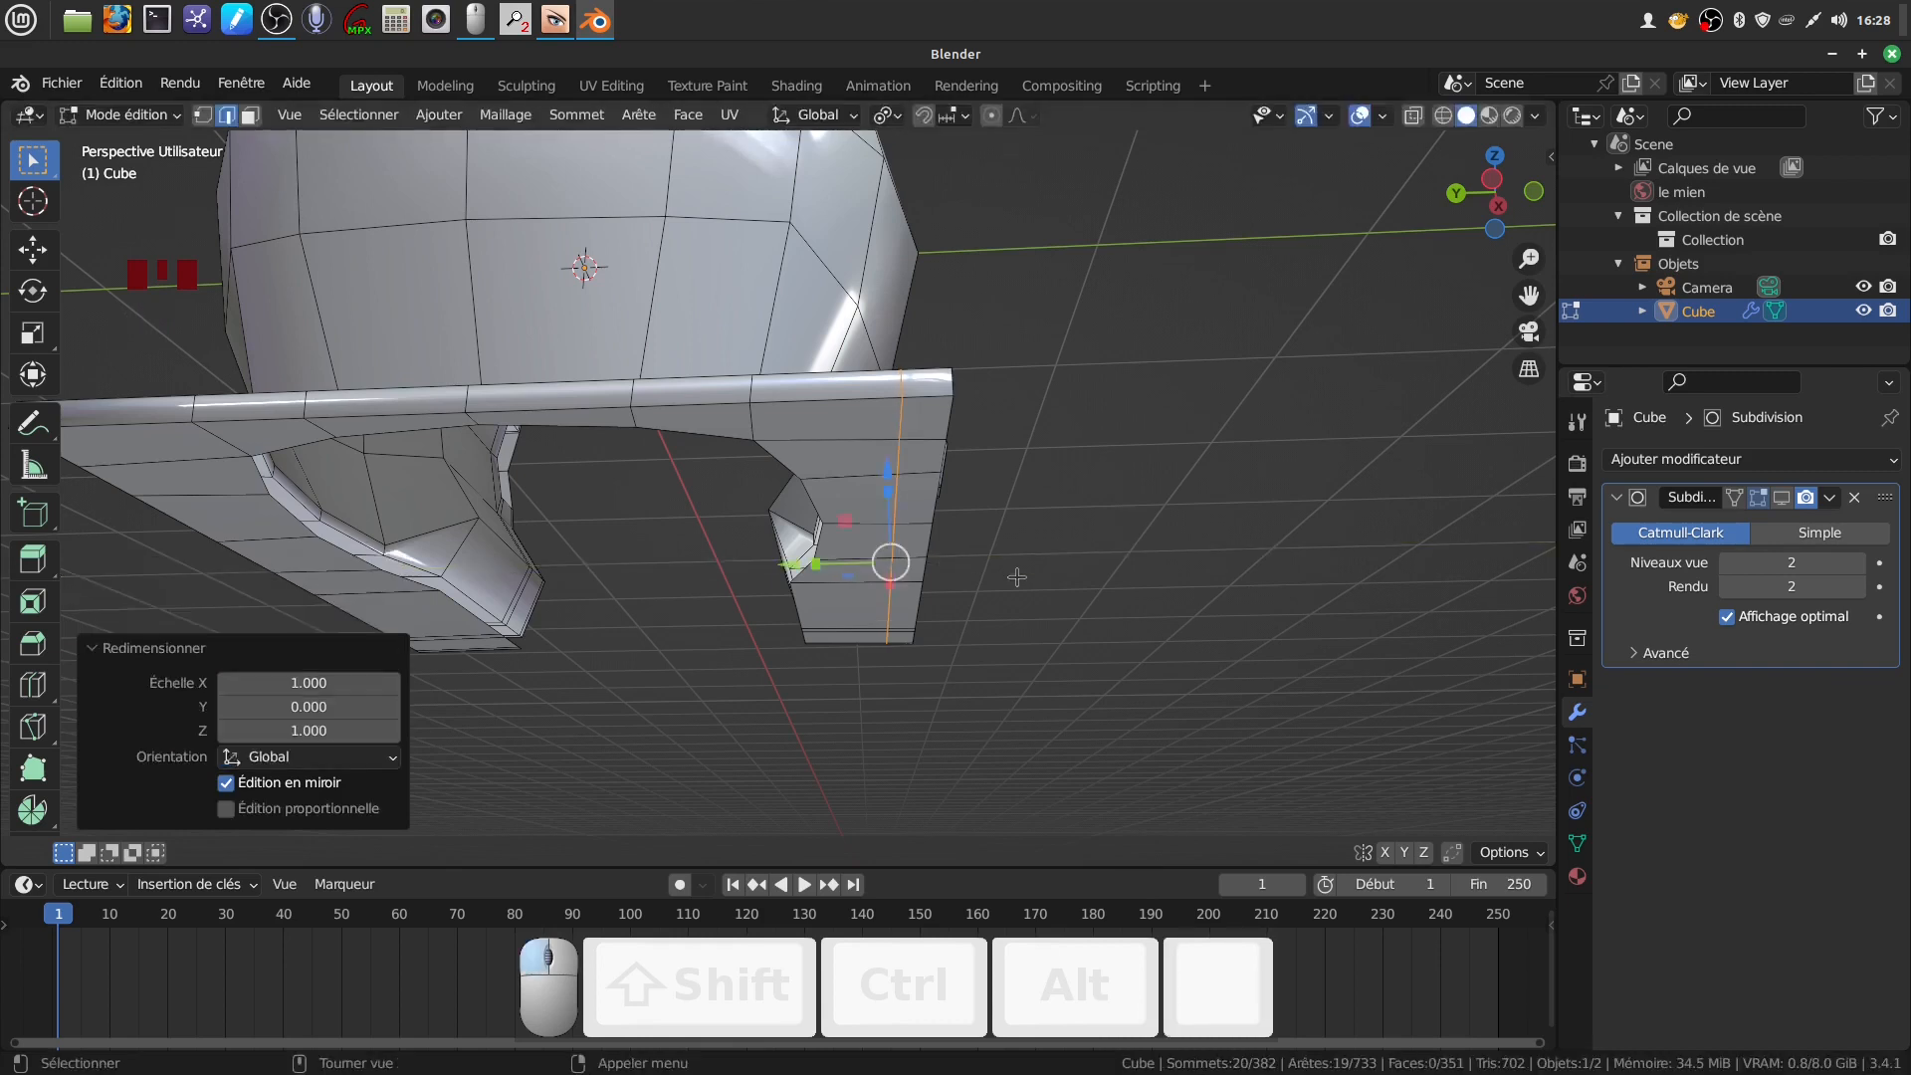
pyautogui.moveTo(792, 565); pyautogui.dragTo(799, 564)
pyautogui.doubleClick(1127, 570)
pyautogui.moveTo(1125, 569); pyautogui.dragTo(917, 554, button='middle')
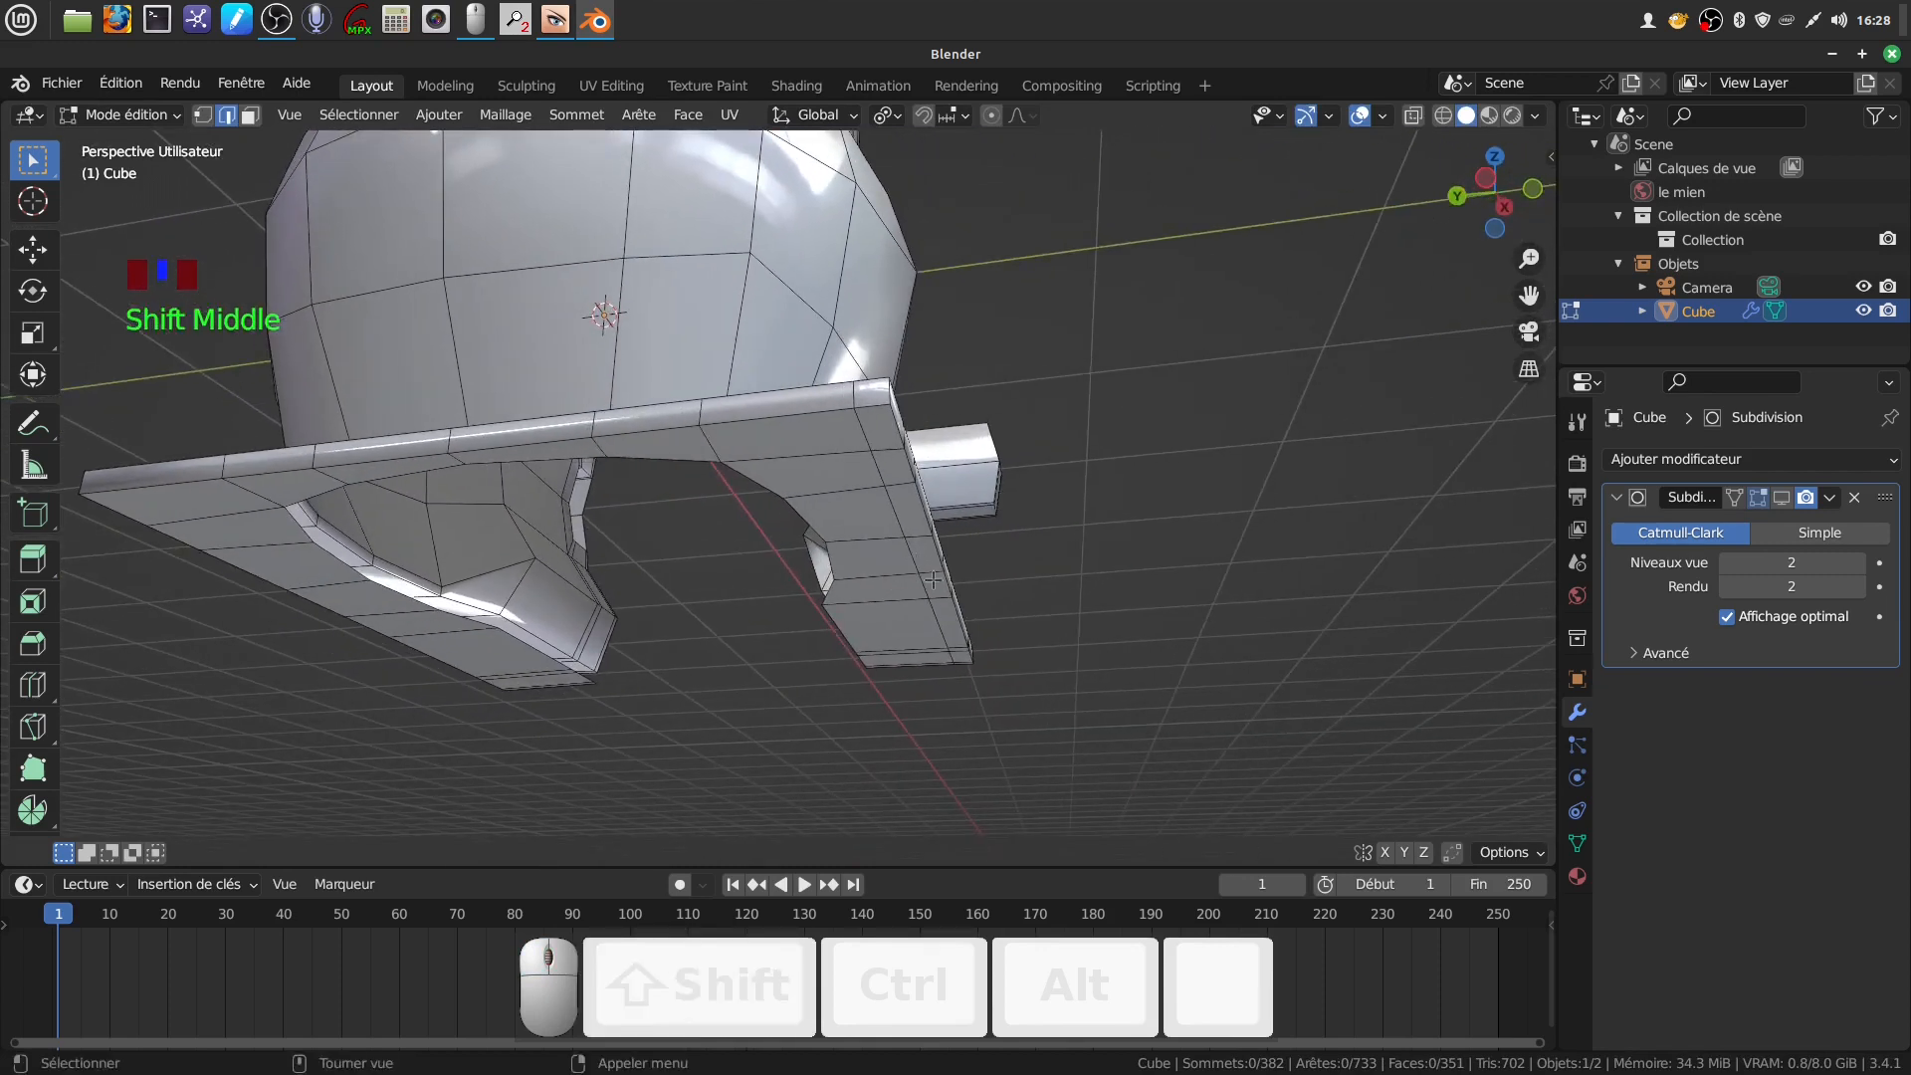
# Select the edge loop along the underside of the plate's -Y arm and shift it about -0.026 m along Y
pyautogui.keyDown('alt'); pyautogui.click(944, 570); pyautogui.keyUp('alt')
pyautogui.keyDown('alt'); pyautogui.click(880, 512); pyautogui.keyUp('alt')
pyautogui.moveTo(848, 585); pyautogui.dragTo(834, 585)
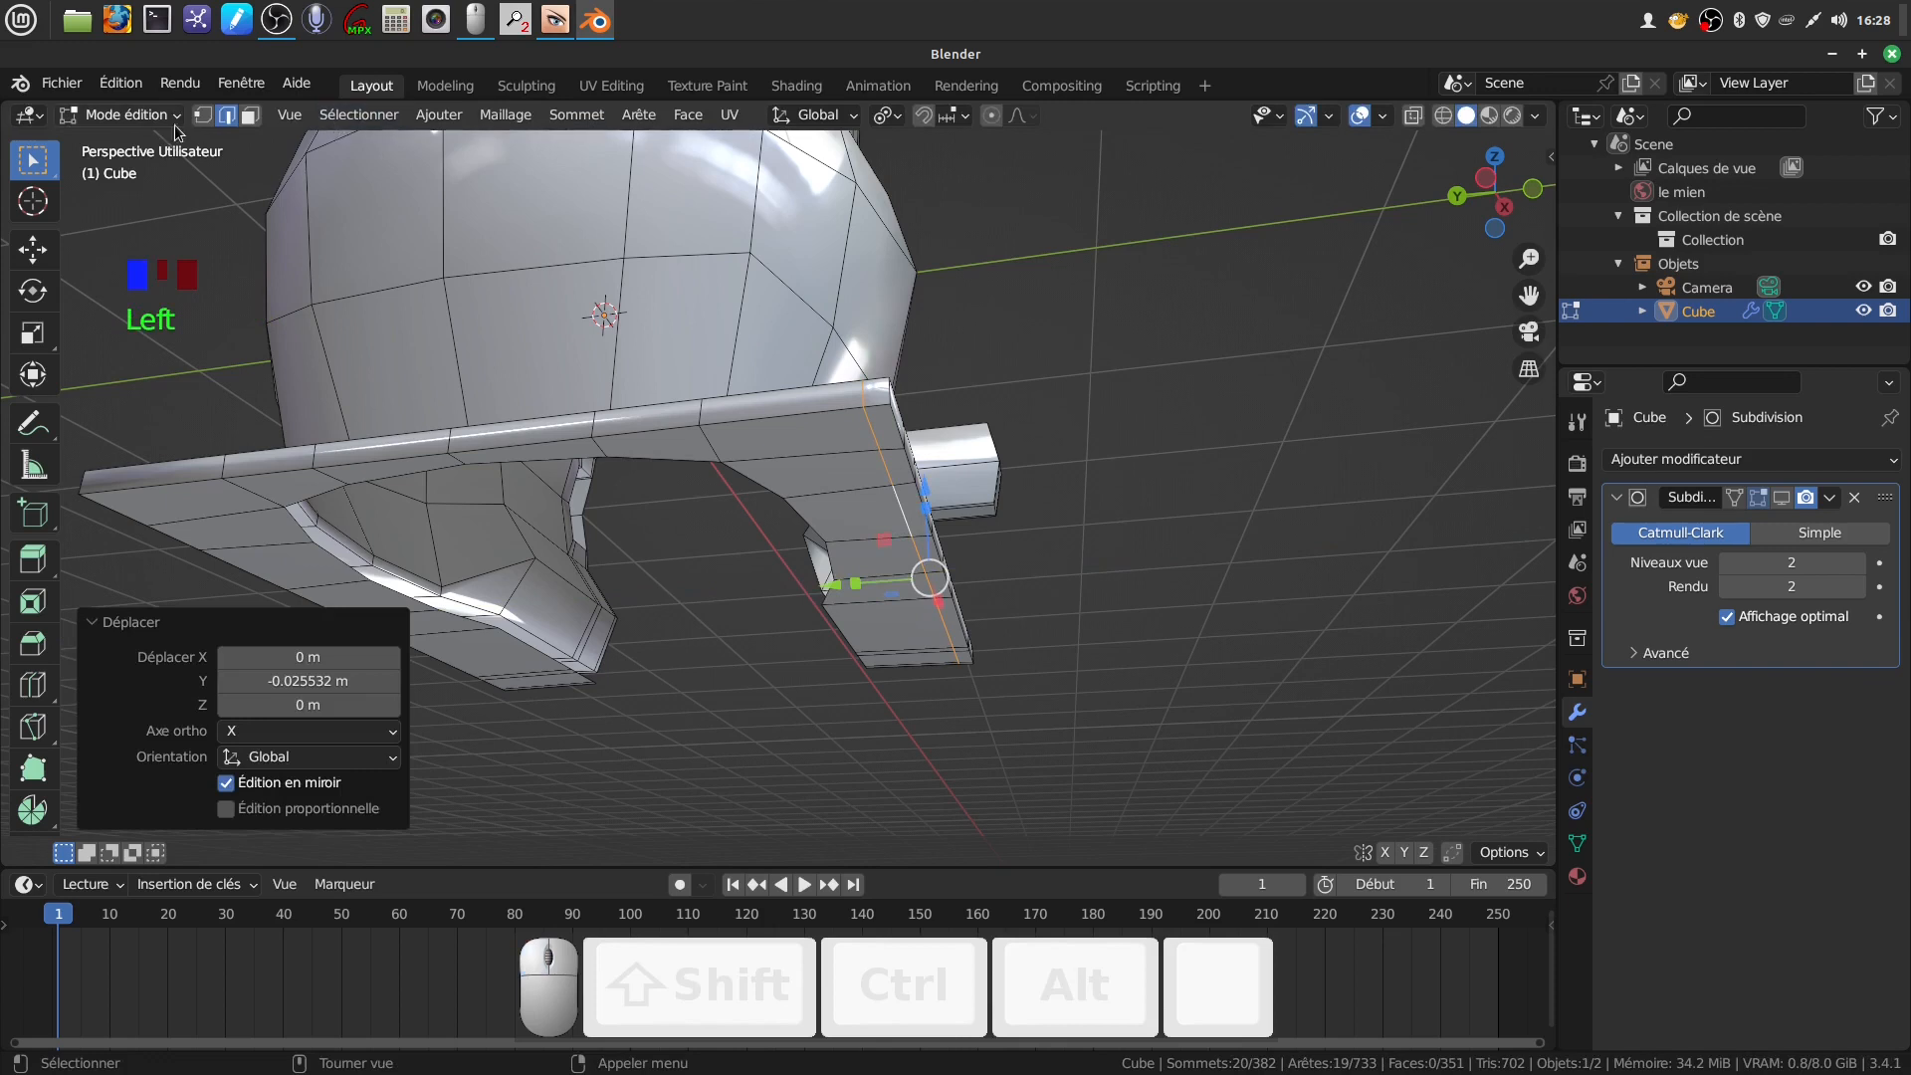
# Select the outer strip of underside faces along the plate's -Y side and extrude it about 0.226 m downward as a flange
pyautogui.click(254, 142)
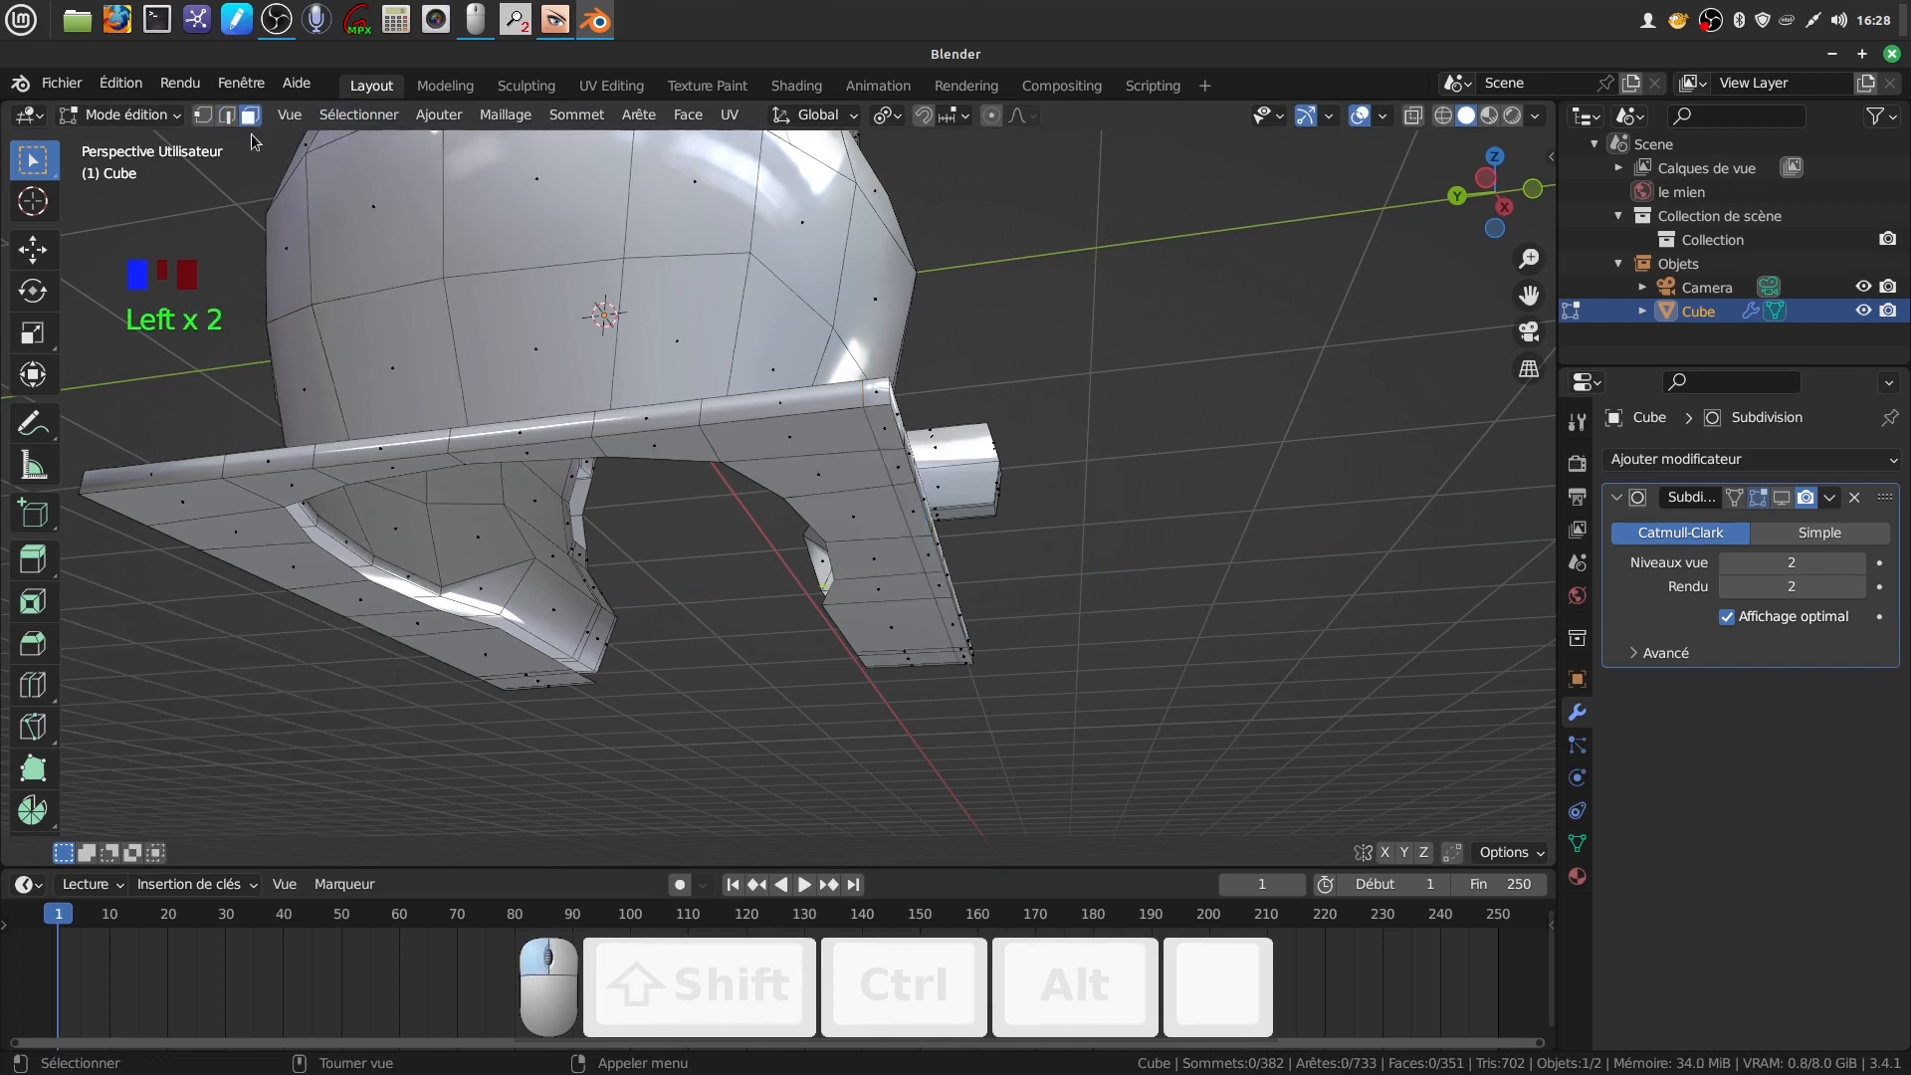
pyautogui.click(886, 414)
pyautogui.keyDown('ctrl'); pyautogui.keyDown('shift'); pyautogui.click(982, 664); pyautogui.keyUp('shift'); pyautogui.keyUp('ctrl')
pyautogui.moveTo(983, 664); pyautogui.dragTo(909, 717, button='middle')
pyautogui.scroll(2, 878, 604)
pyautogui.keyDown('shift'); pyautogui.click(695, 595); pyautogui.keyUp('shift')
pyautogui.scroll(-4, 721, 603)
pyautogui.keyDown('shift'); pyautogui.moveTo(761, 725); pyautogui.dragTo(834, 677, button='middle'); pyautogui.keyUp('shift')
pyautogui.press('e')
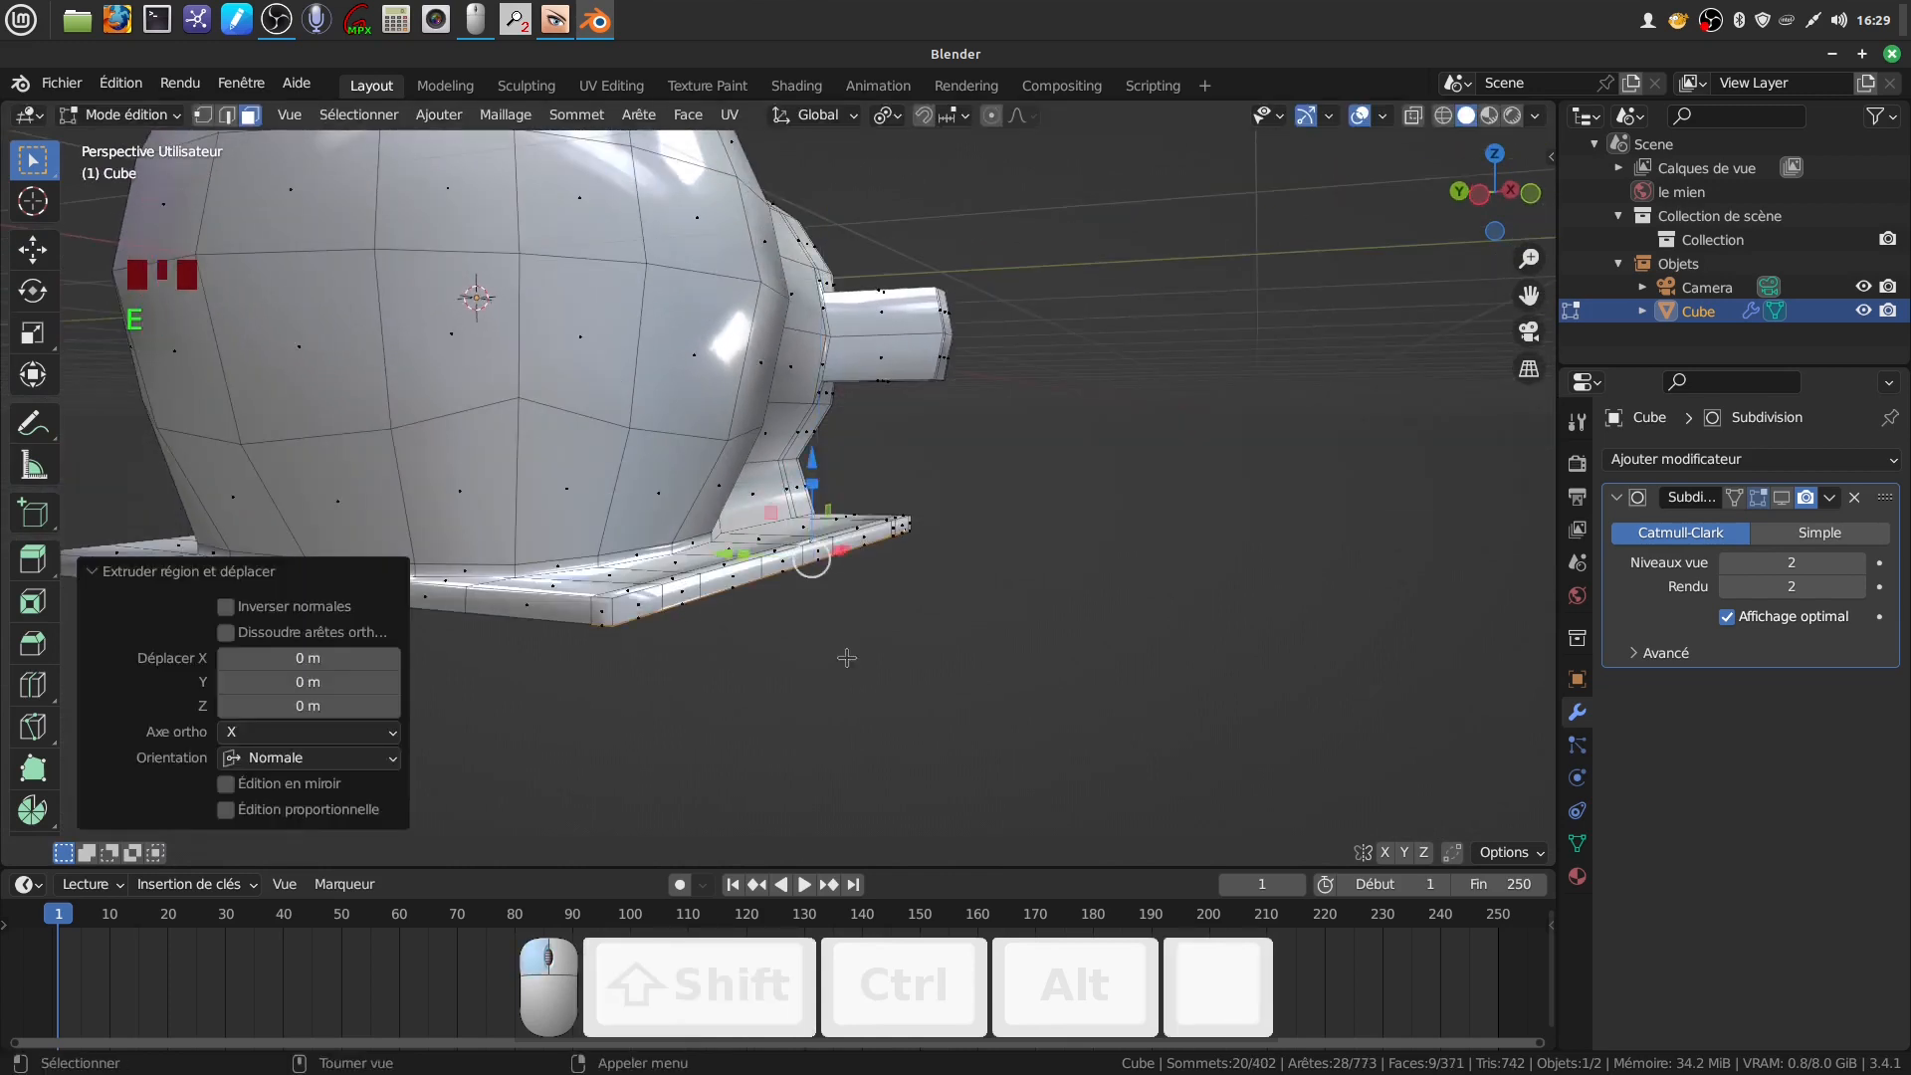
pyautogui.moveTo(810, 468); pyautogui.dragTo(801, 522)
pyautogui.scroll(-3, 806, 557)
pyautogui.keyDown('shift'); pyautogui.moveTo(786, 647); pyautogui.dragTo(822, 584, button='middle'); pyautogui.keyUp('shift')
pyautogui.scroll(3, 879, 660)
pyautogui.keyDown('shift'); pyautogui.moveTo(822, 584); pyautogui.dragTo(846, 571, button='middle'); pyautogui.keyUp('shift')
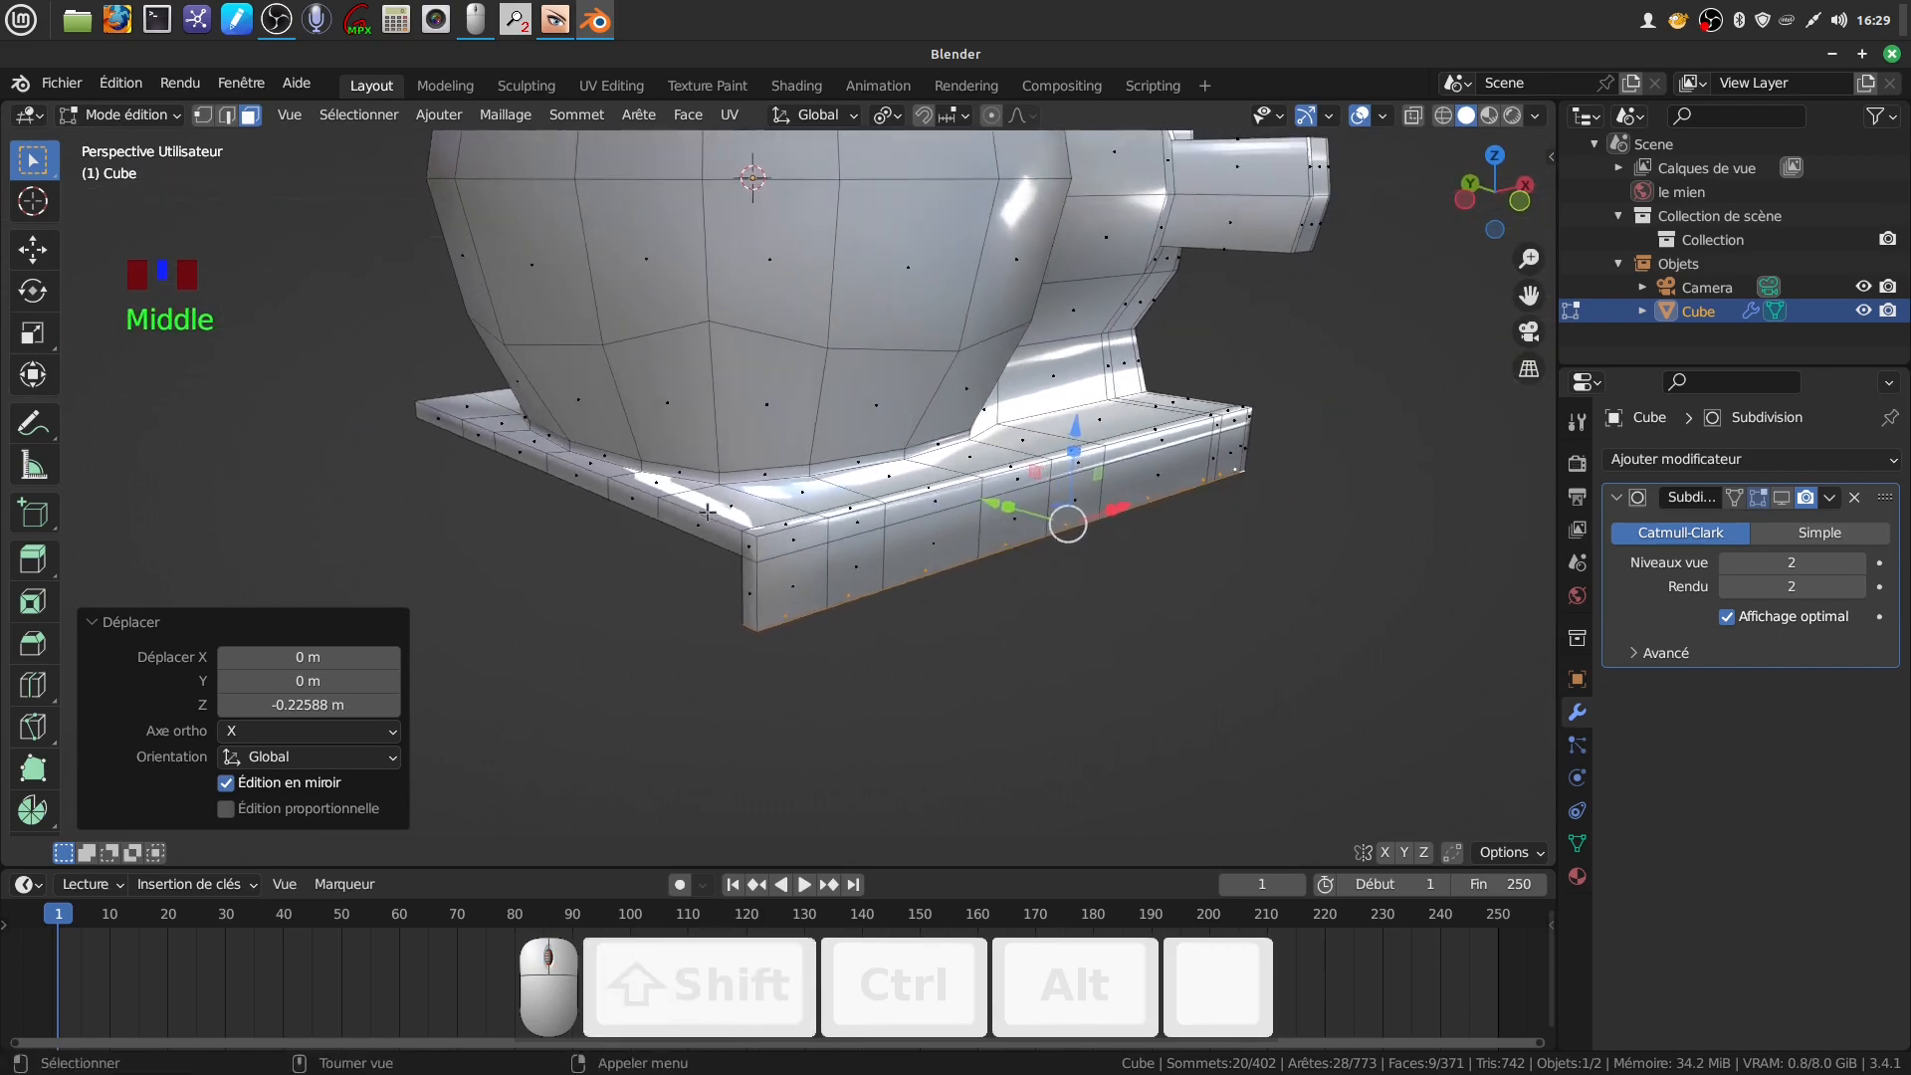
# Add a vertical loop cut near the flange's -X end, running across the plate, with a factor of -0.858
pyautogui.moveTo(787, 634); pyautogui.dragTo(768, 630, button='middle')
pyautogui.scroll(1, 771, 631)
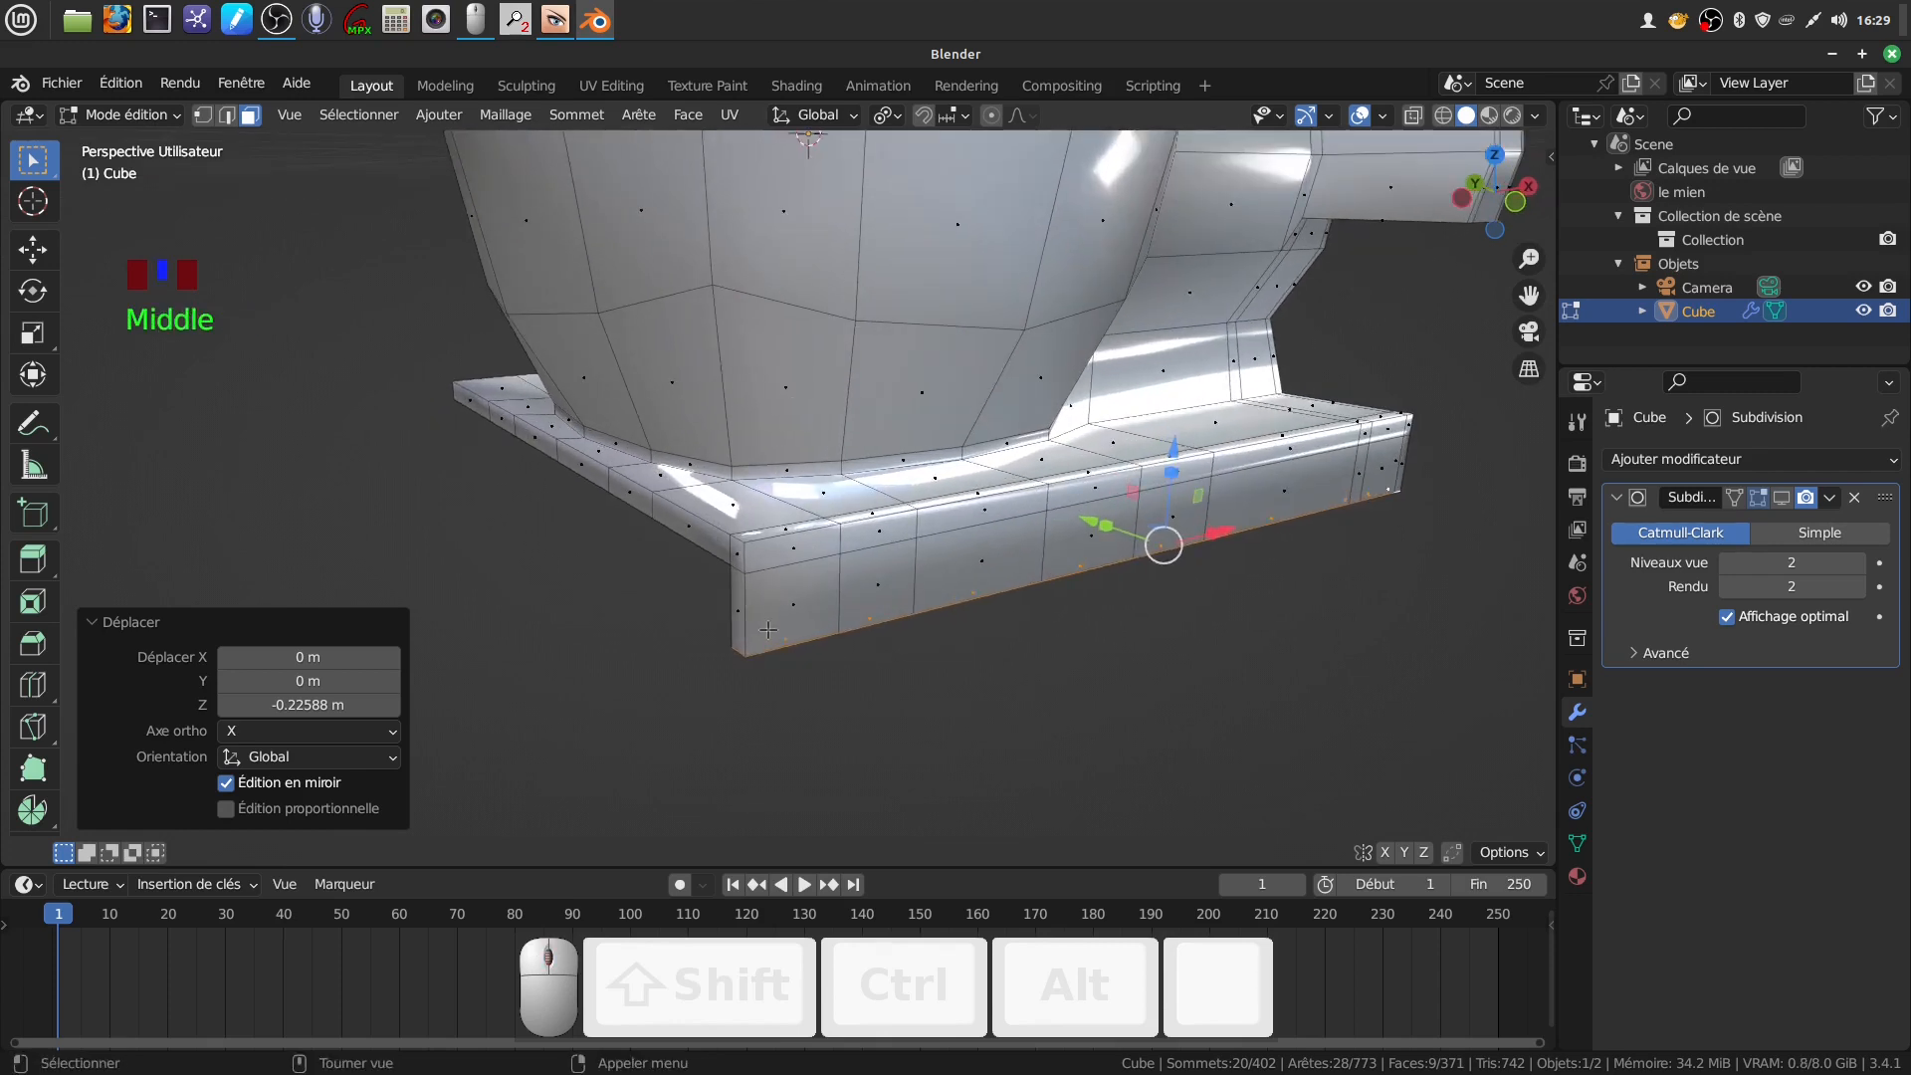
pyautogui.hotkey('ctrl', 'r')
pyautogui.moveTo(767, 629); pyautogui.dragTo(742, 643)
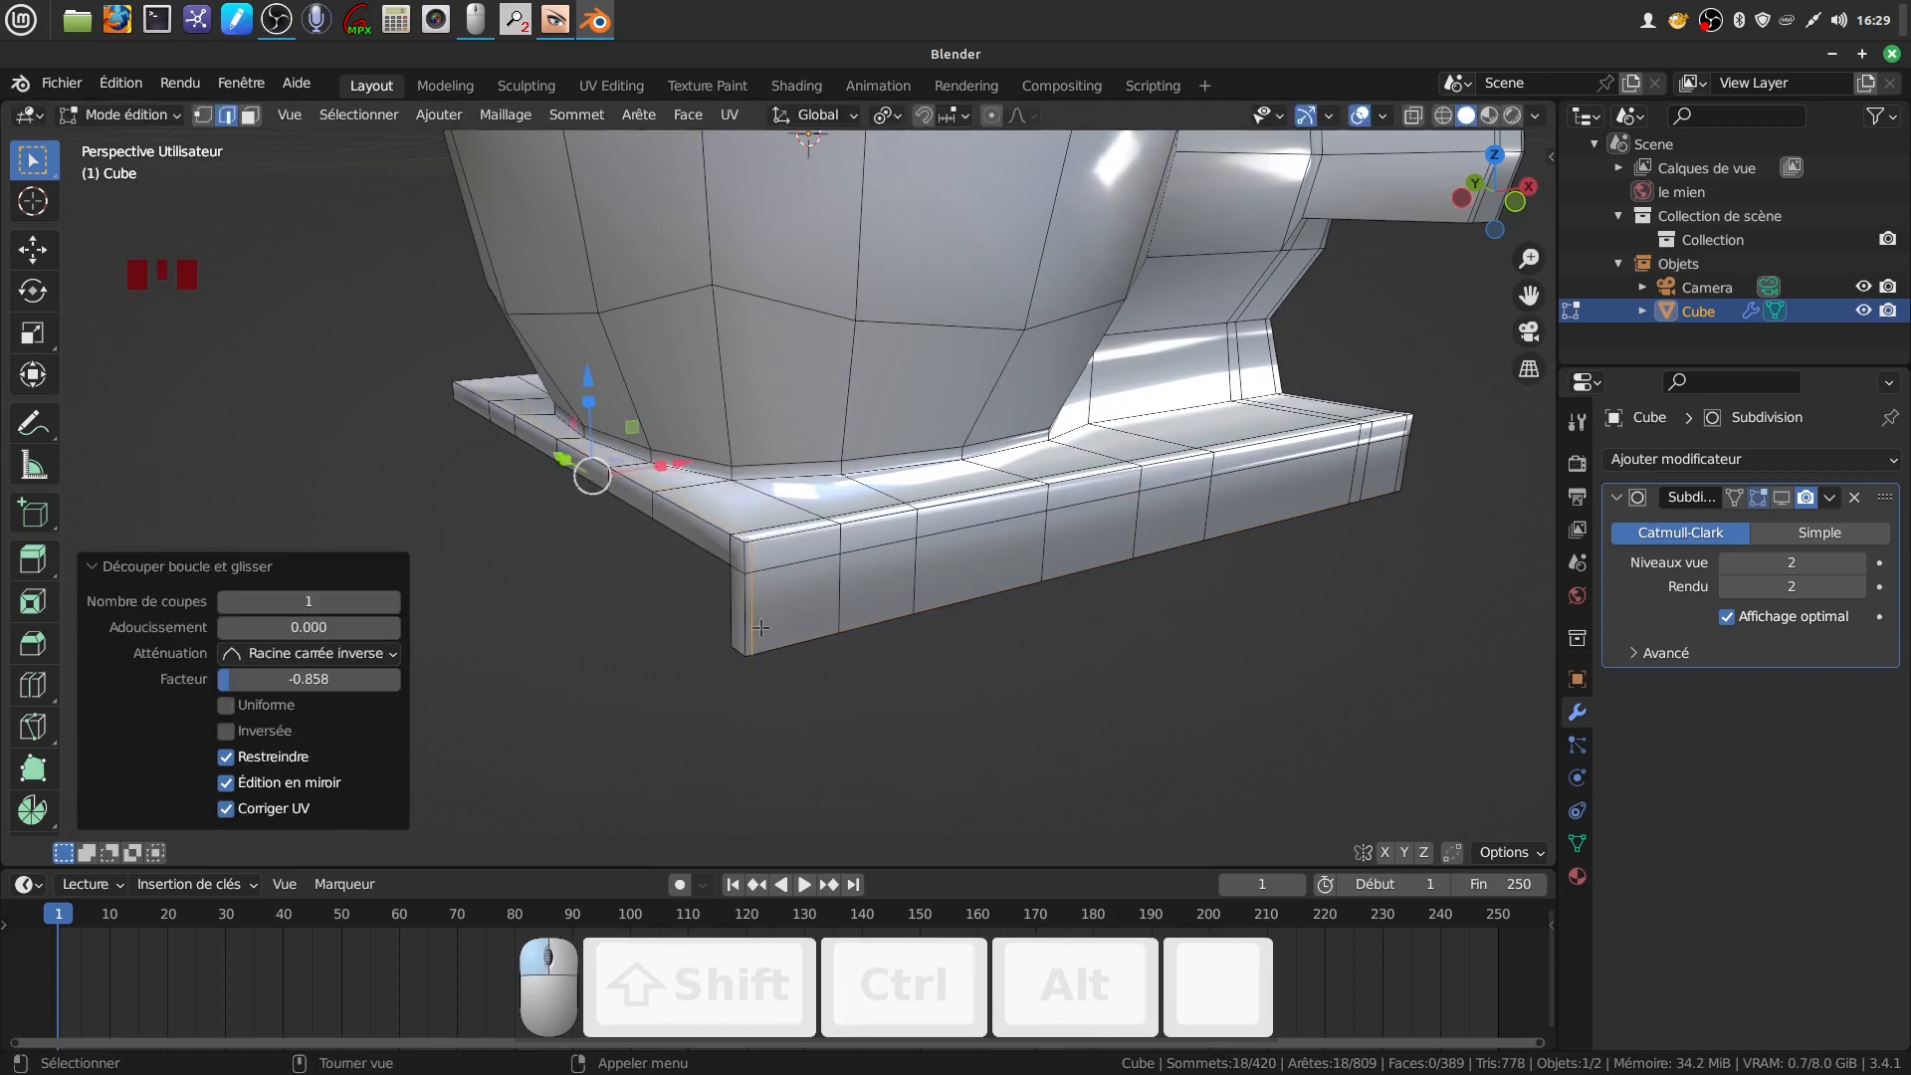
# Add two lengthwise loop cuts around the flange, near its bottom edge with factor -0.817 and near its top with factor 0.829
pyautogui.moveTo(1343, 470); pyautogui.dragTo(702, 627, button='middle')
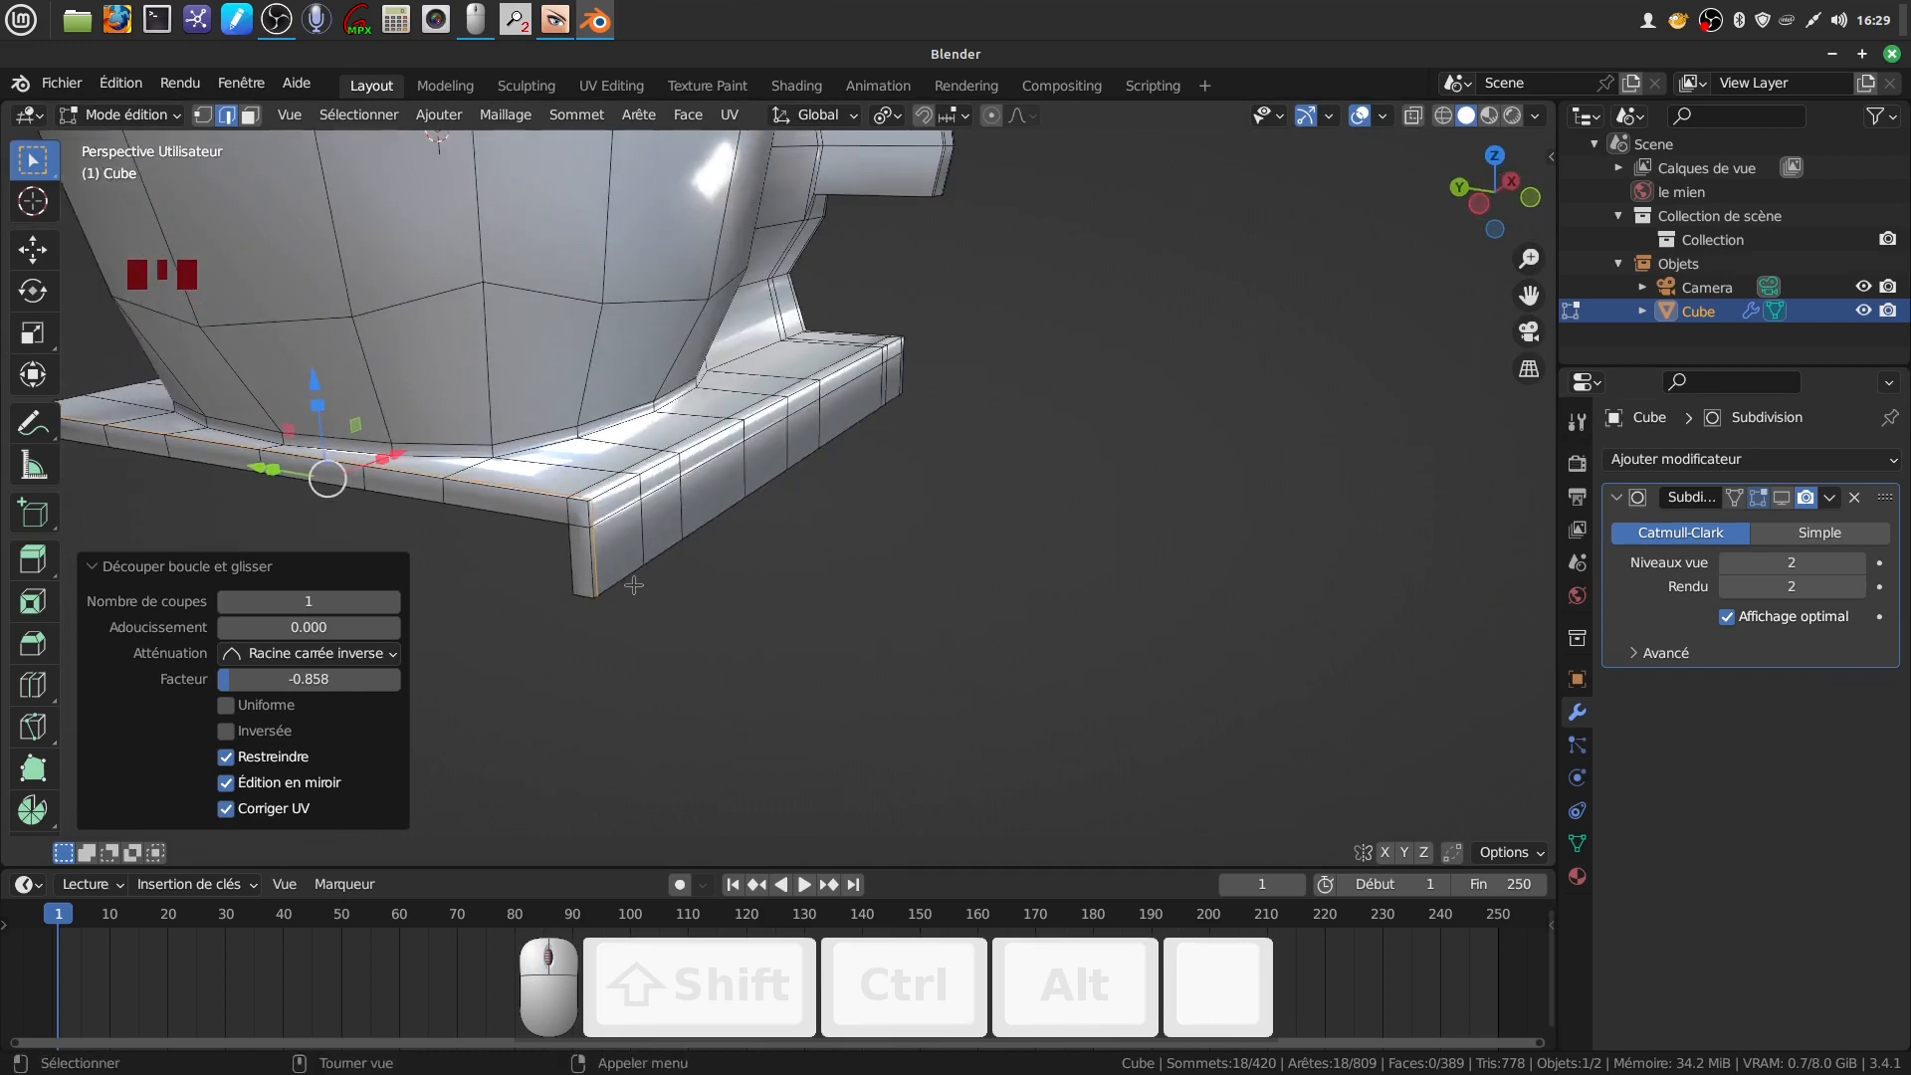
pyautogui.press('ctrl')
pyautogui.hotkey('ctrl', 'r')
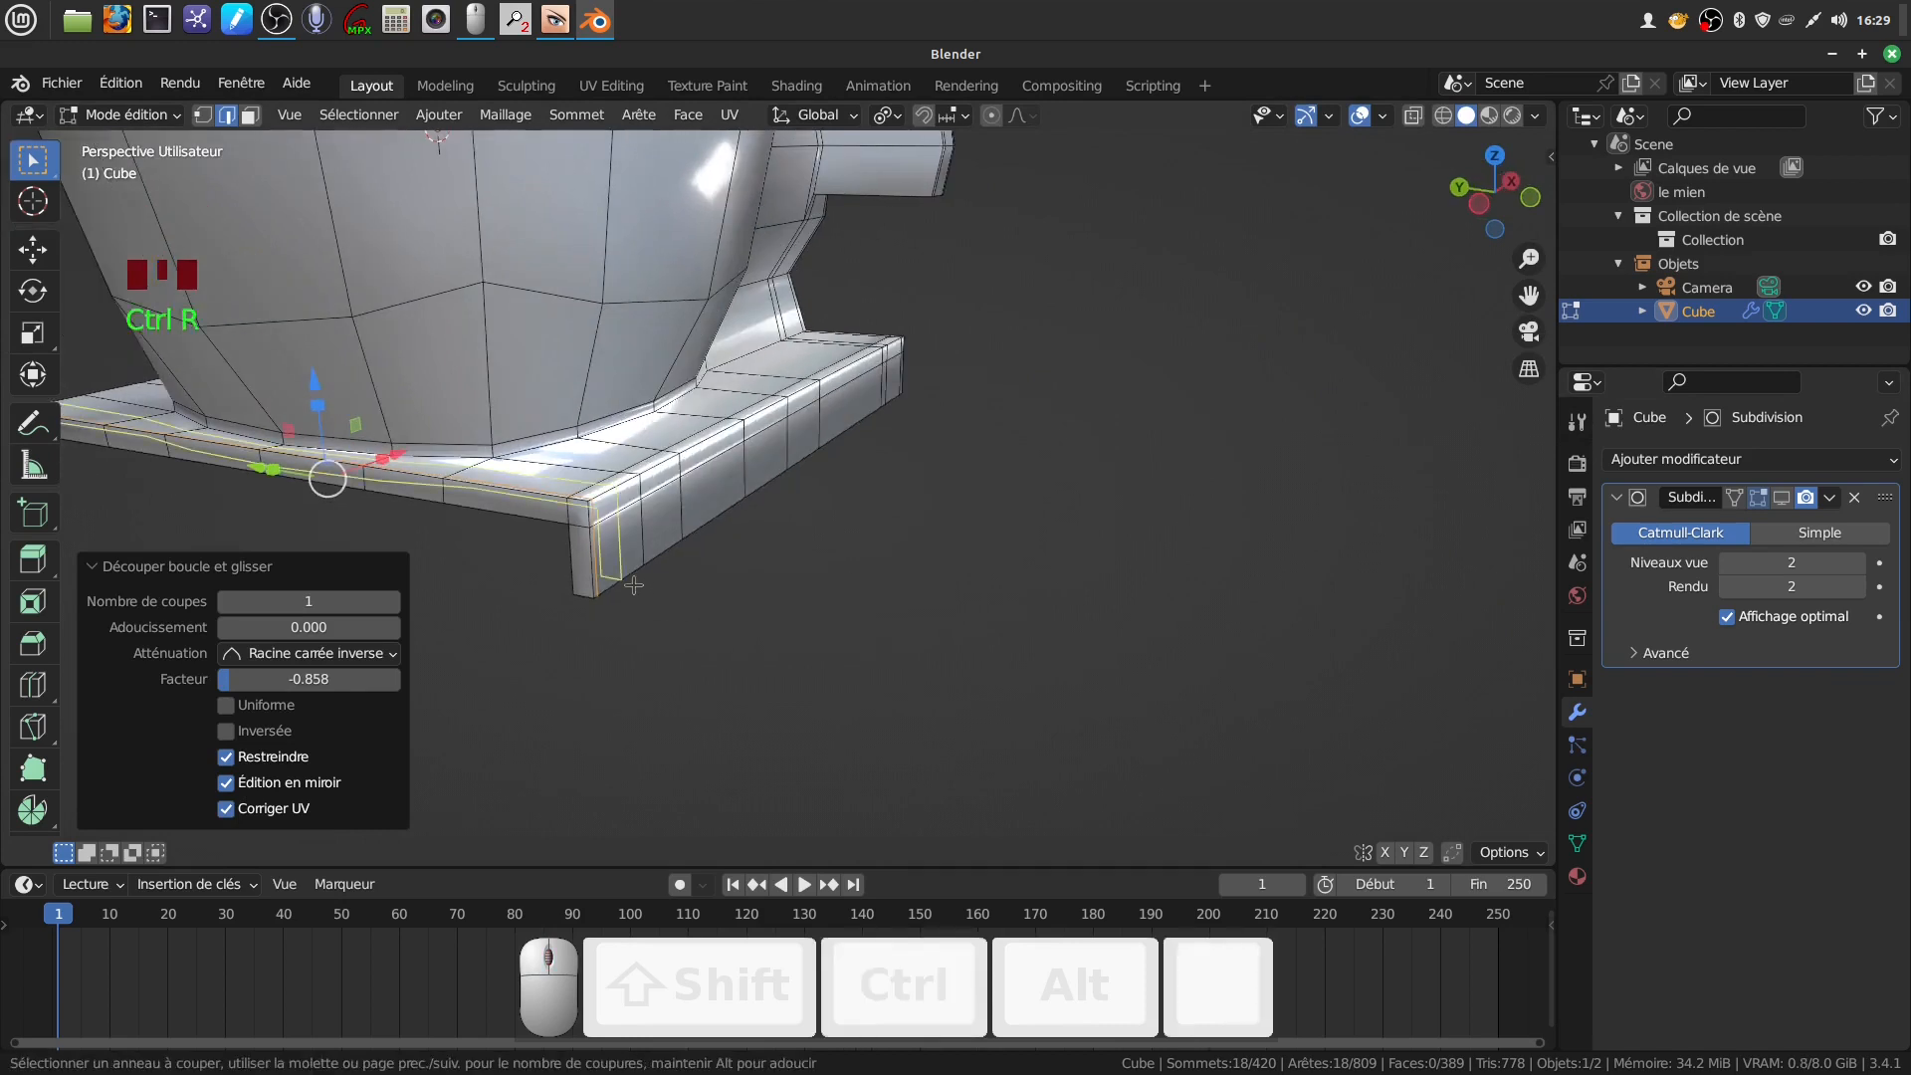
pyautogui.moveTo(586, 583); pyautogui.dragTo(578, 612)
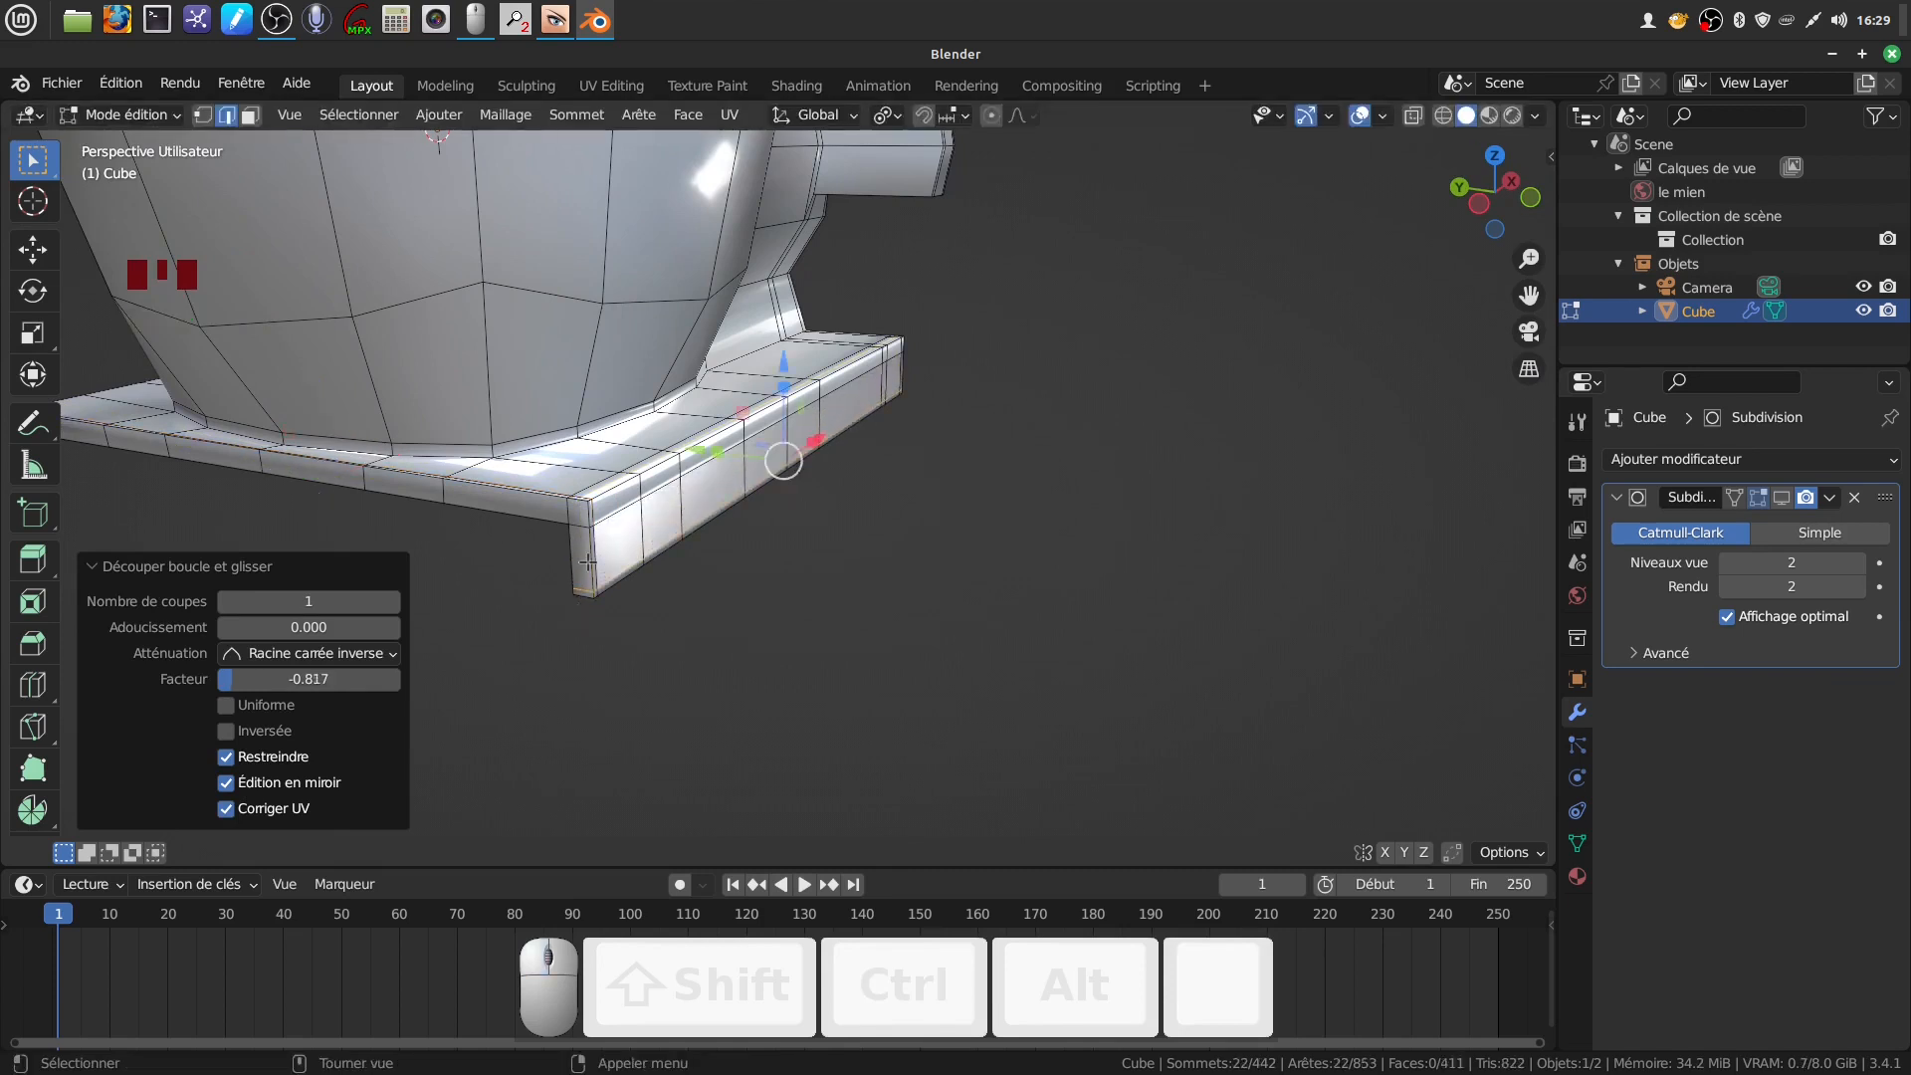
pyautogui.hotkey('ctrl', 'r')
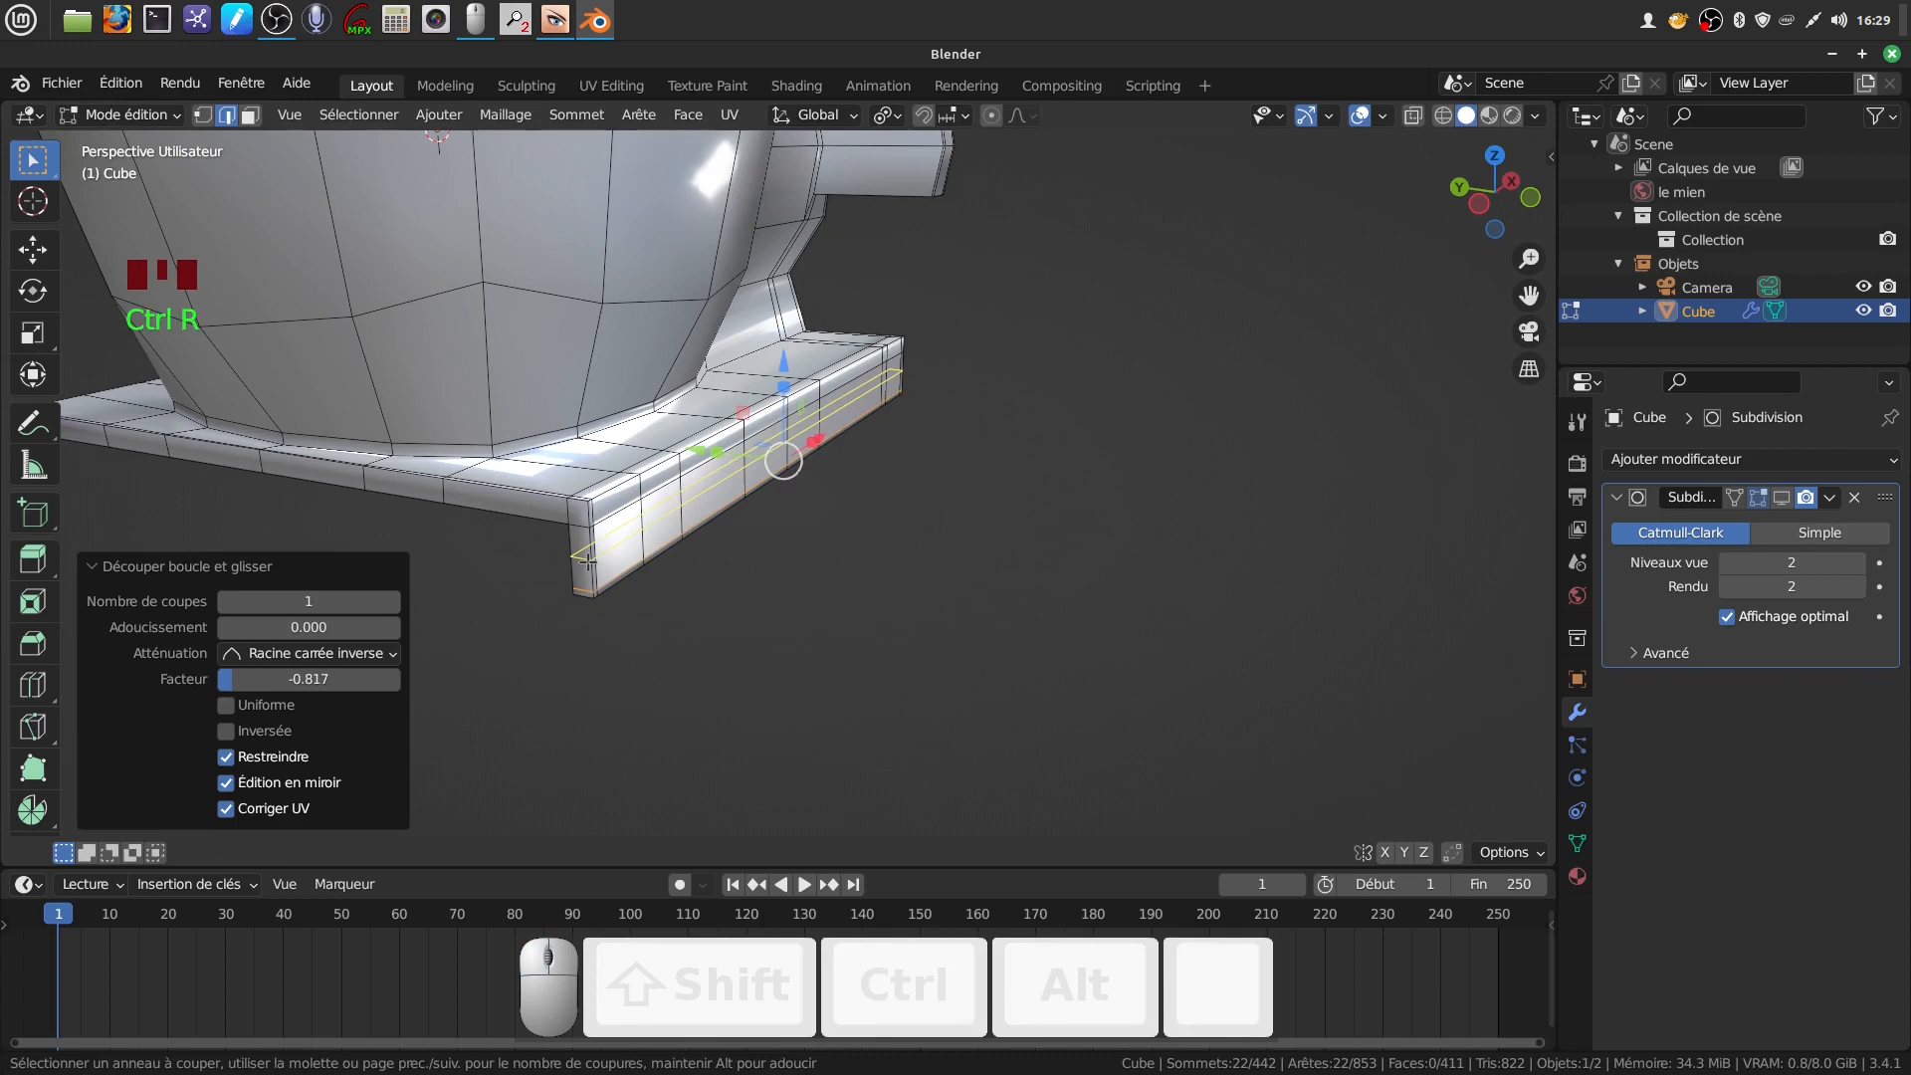
pyautogui.moveTo(587, 562); pyautogui.dragTo(588, 564)
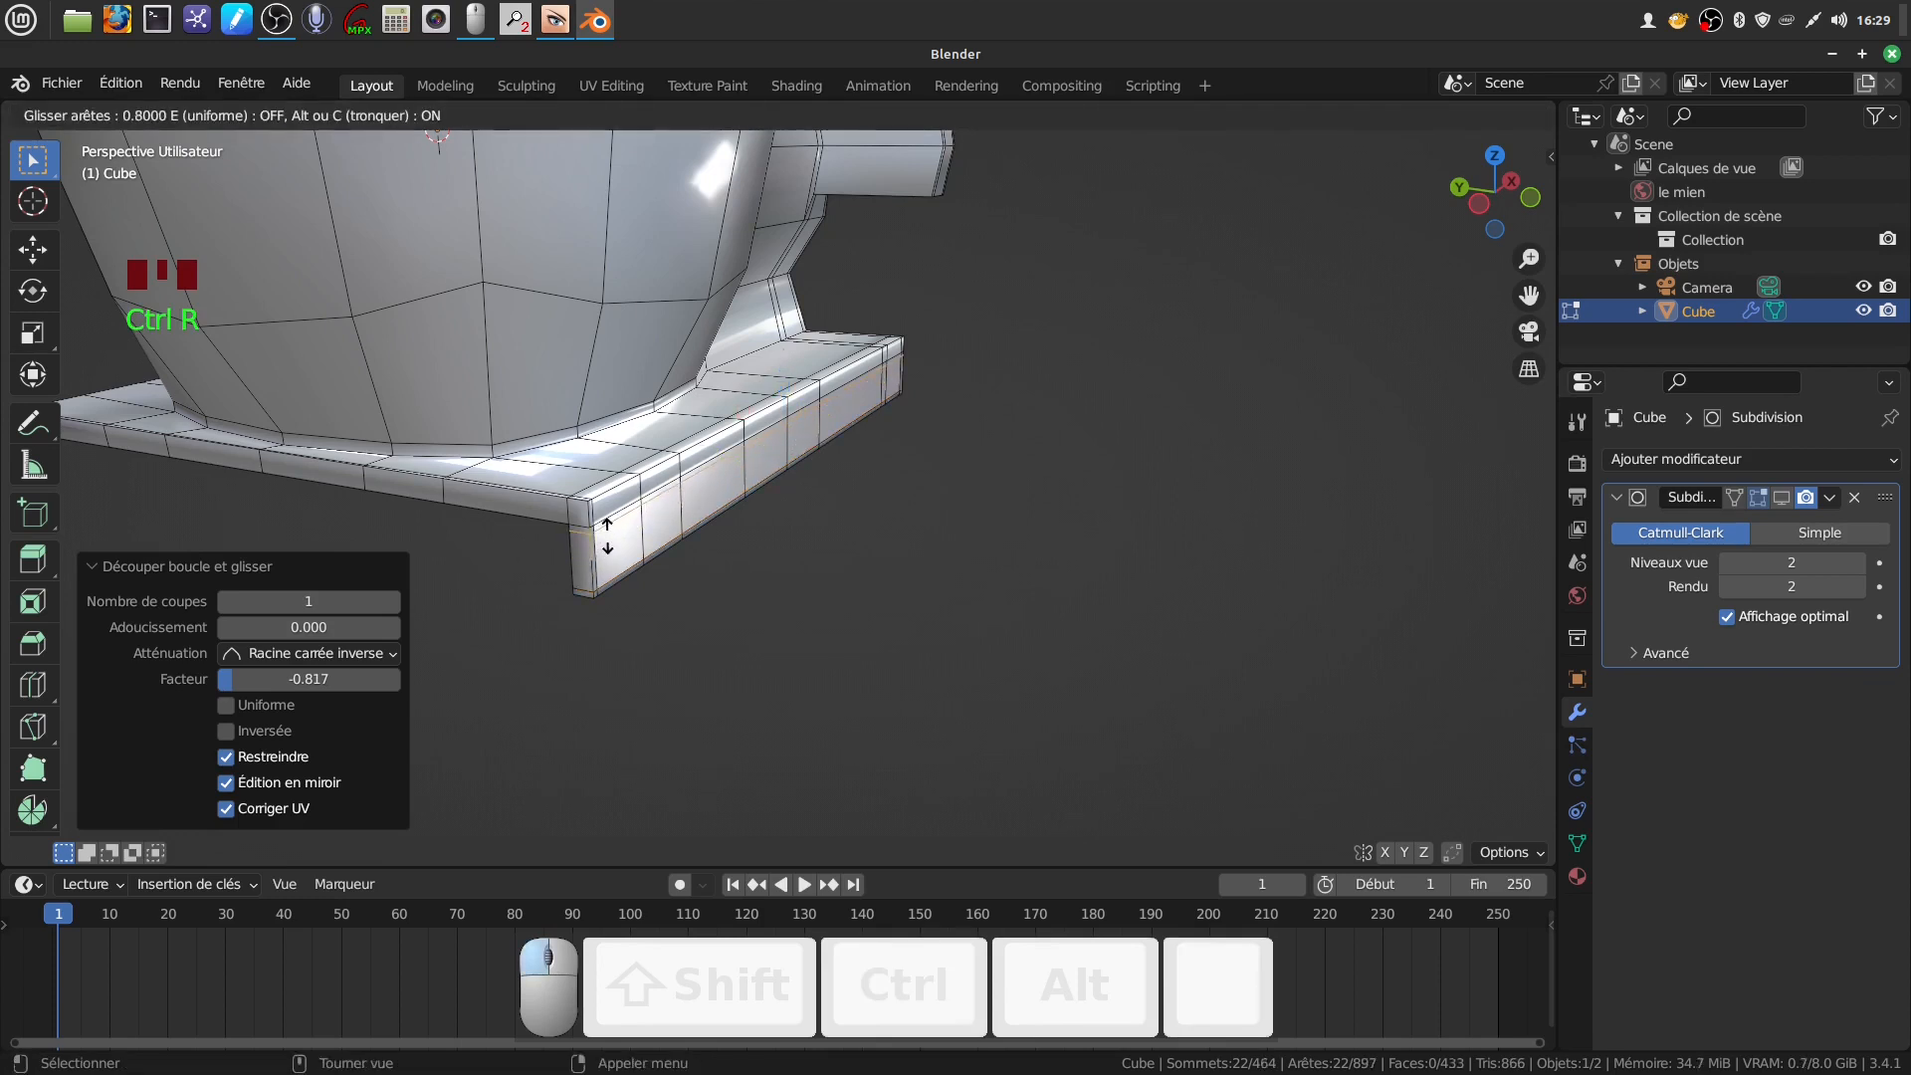
pyautogui.click(608, 535)
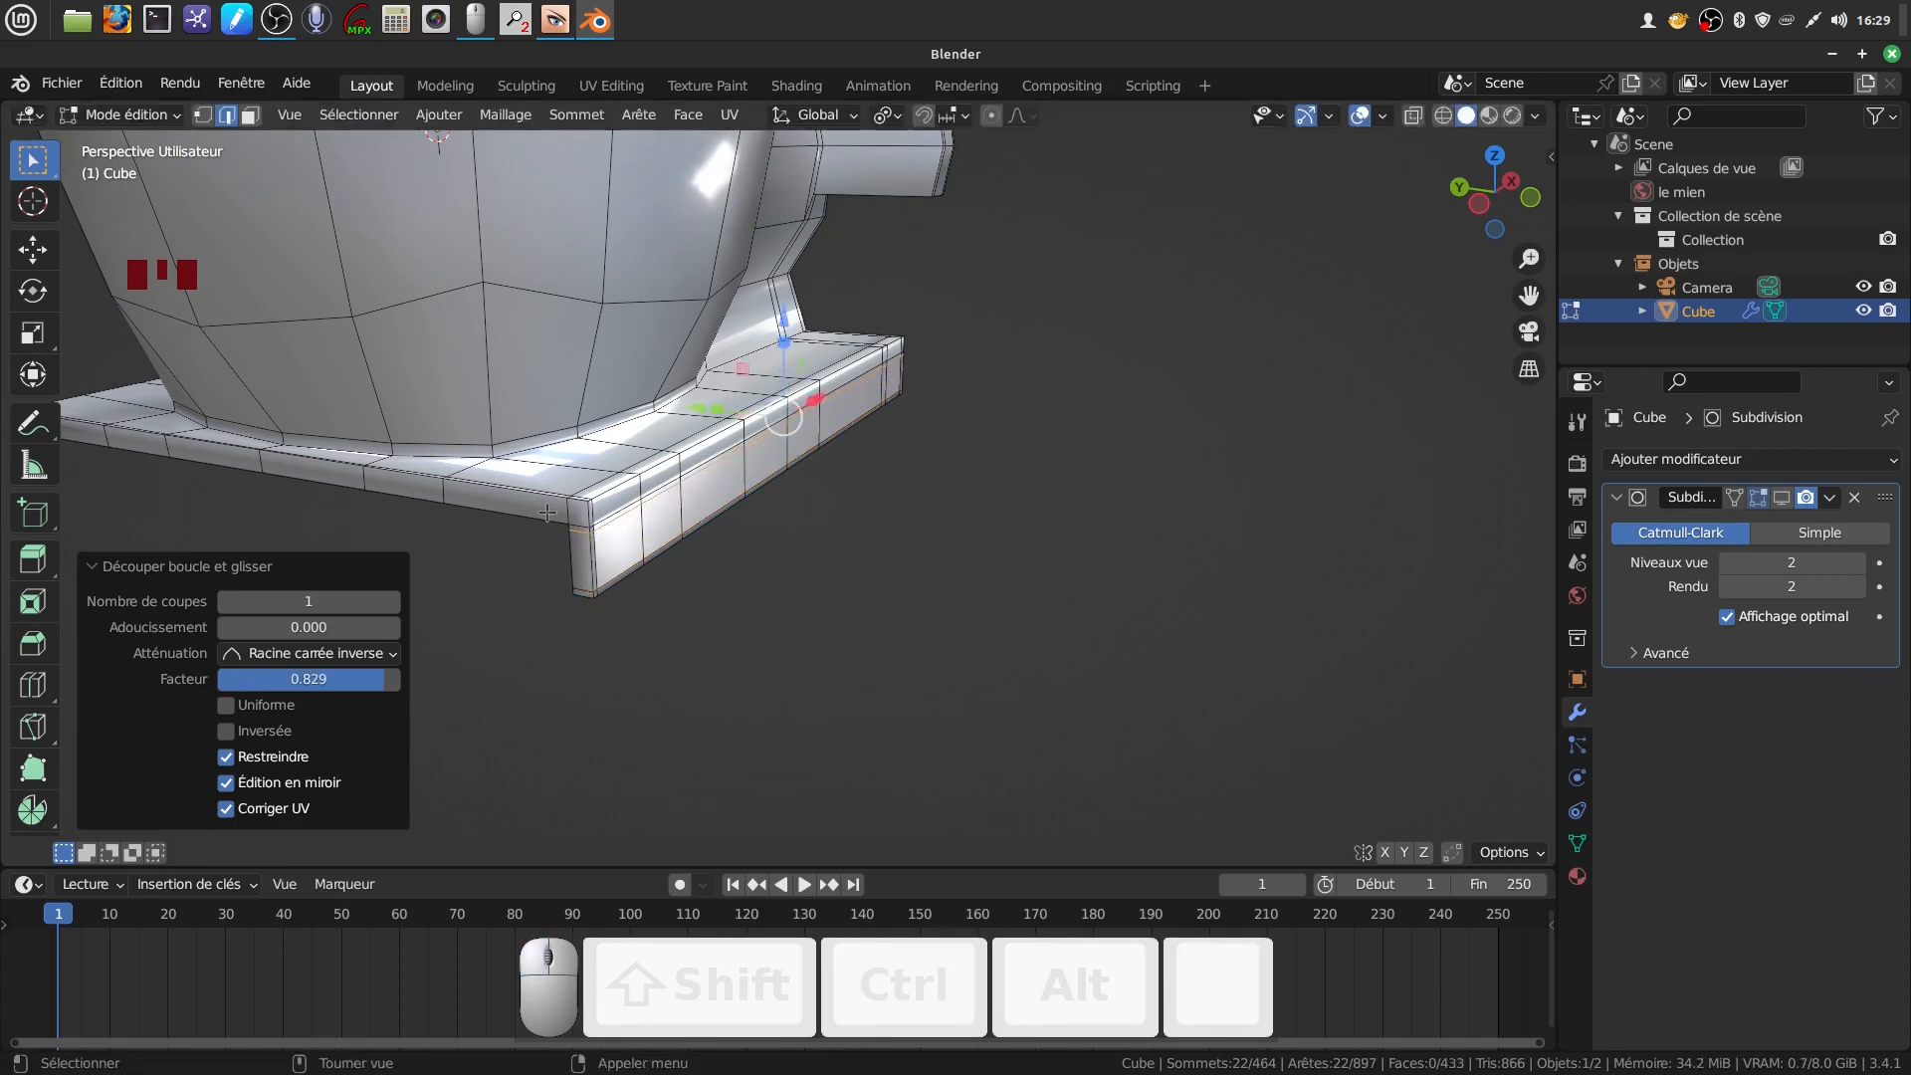
# Add one loop cut along the plate close to the flange's inner side with a factor of -0.901
pyautogui.hotkey('ctrl', 'r')
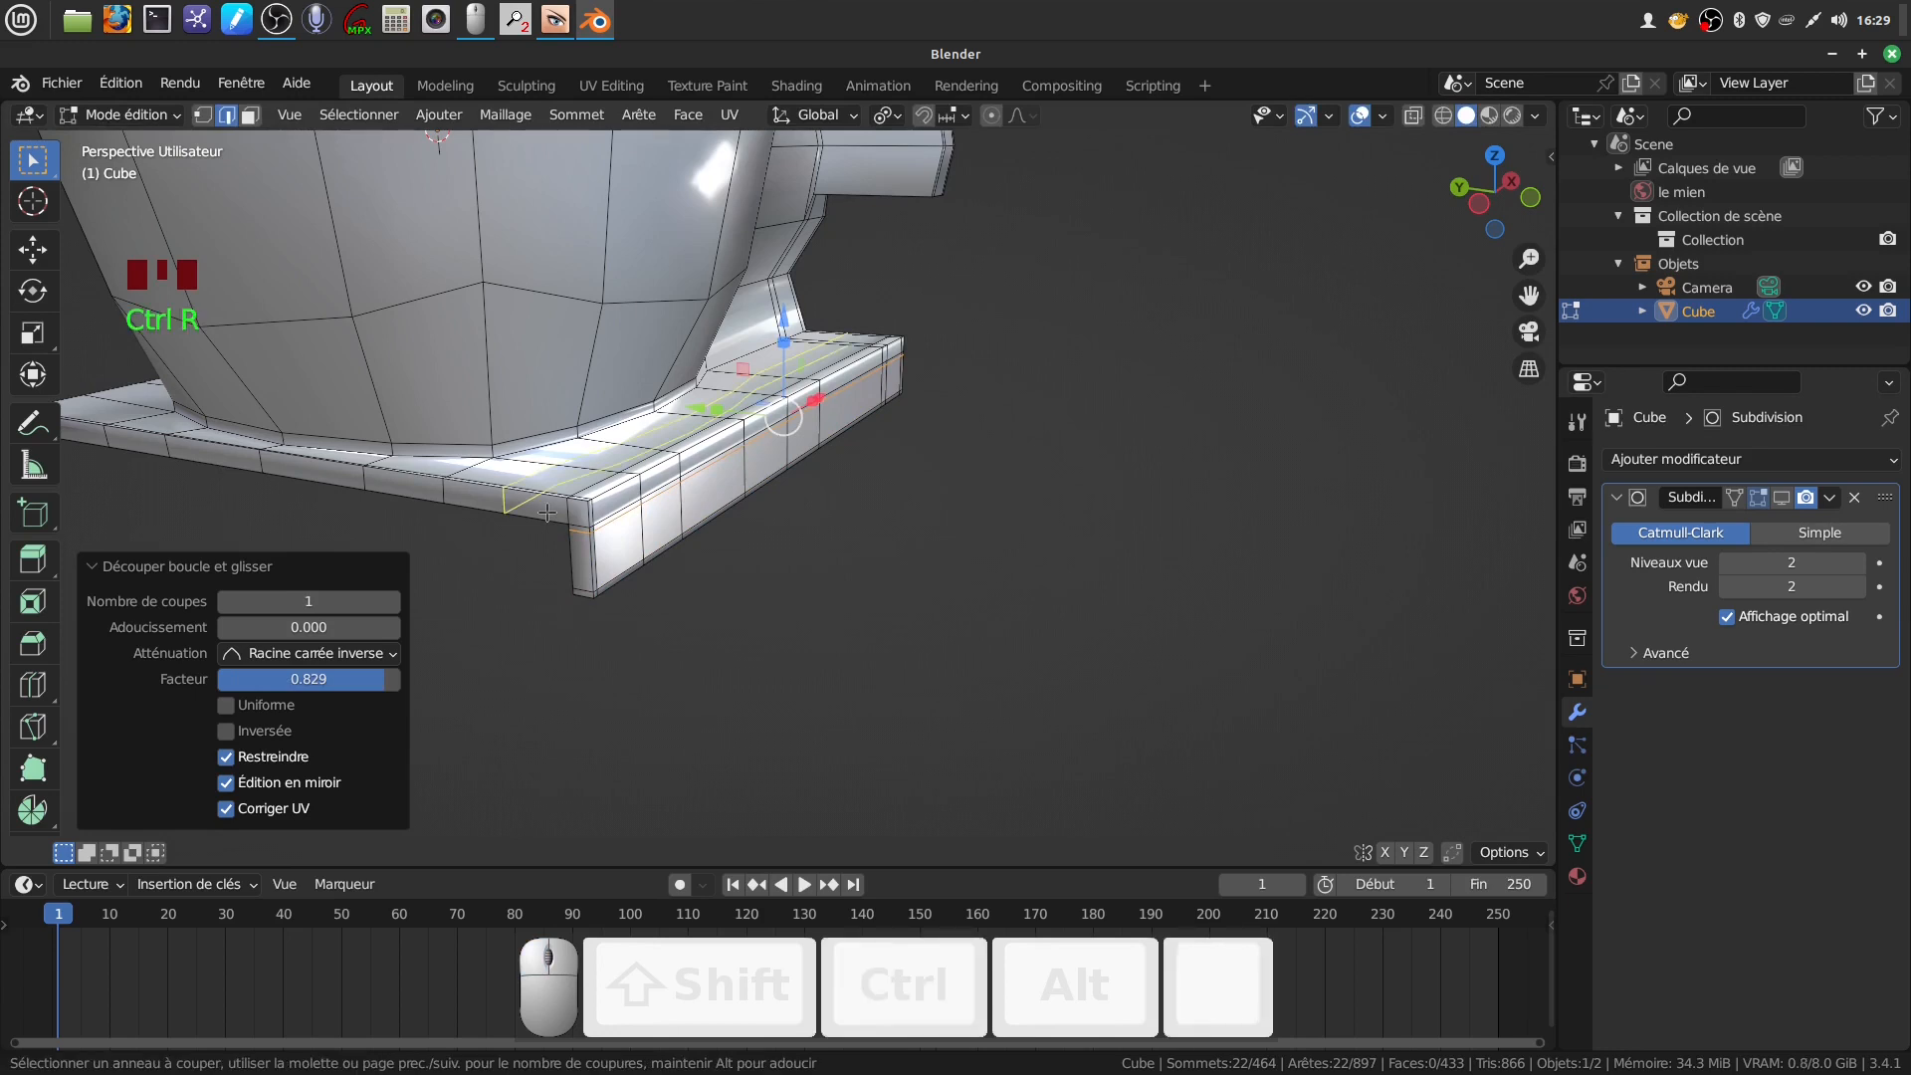
pyautogui.click(547, 513)
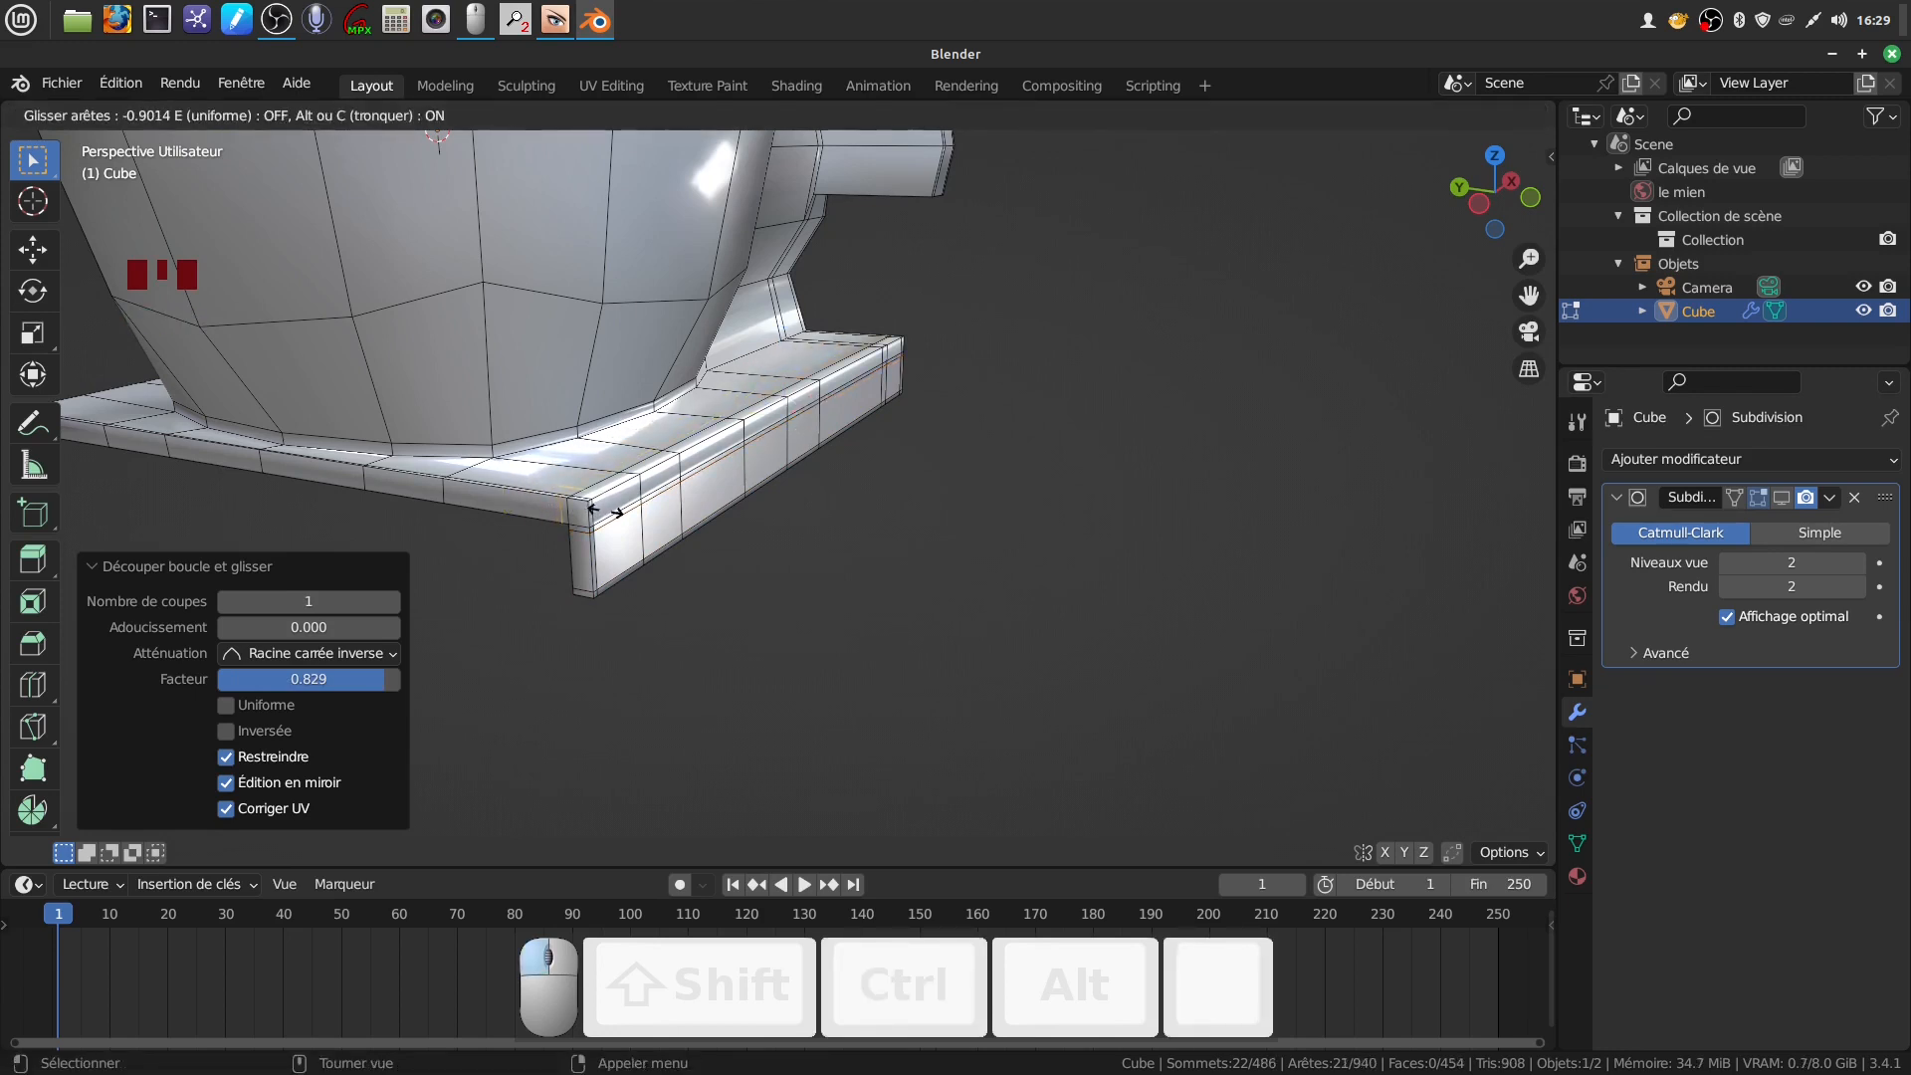
pyautogui.click(603, 511)
pyautogui.scroll(-4, 707, 532)
pyautogui.moveTo(706, 533); pyautogui.dragTo(704, 532, button='middle')
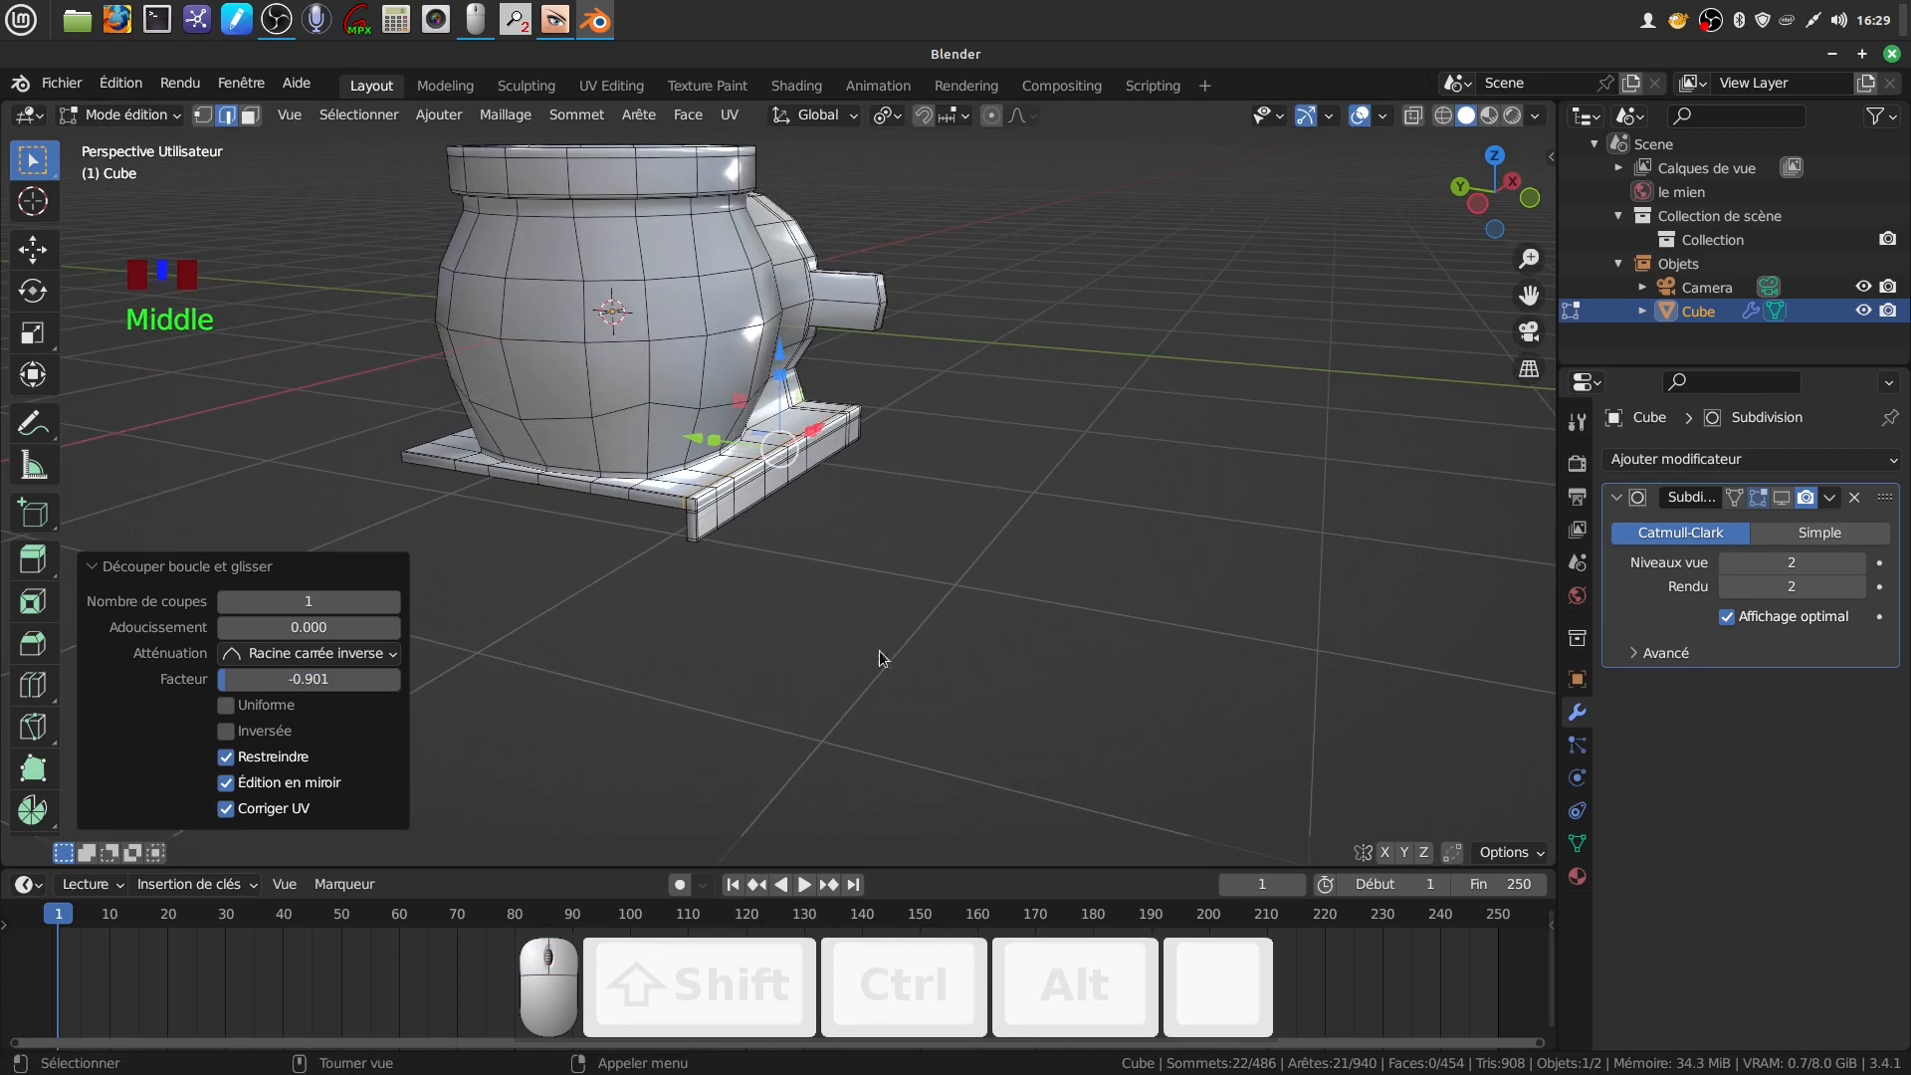
# Turn the Subdivision modifier's viewport display on in Object Mode and inspect the smoothed flange
pyautogui.press('Tab')
pyautogui.click(1781, 498)
pyautogui.scroll(5, 808, 484)
pyautogui.moveTo(808, 484); pyautogui.dragTo(781, 446, button='middle')
pyautogui.scroll(-3, 832, 489)
# In Edit Mode, with the Subdivision modifier's viewport display off, select the whole mesh and symmetrize it to mirror the flange
pyautogui.press('Tab')
pyautogui.press('a')
pyautogui.press('a')
pyautogui.press('a')
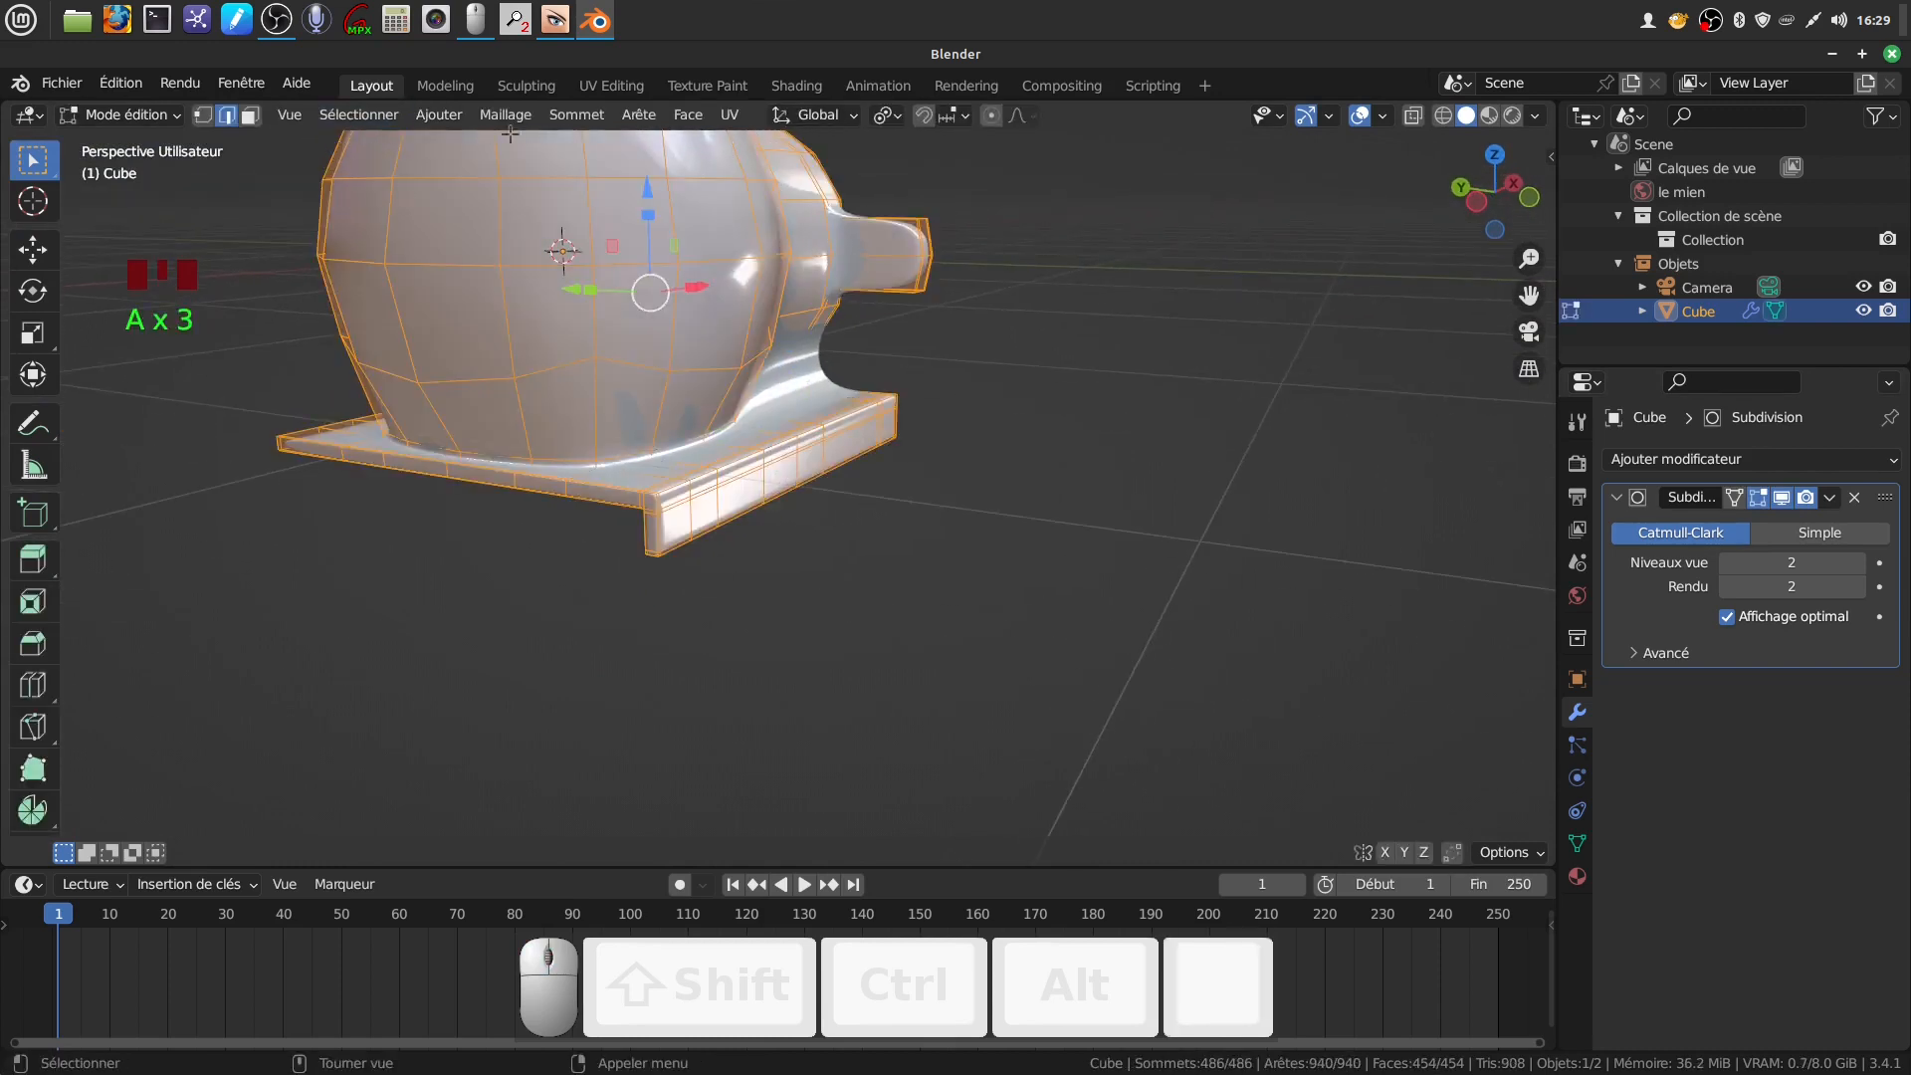
pyautogui.click(1781, 497)
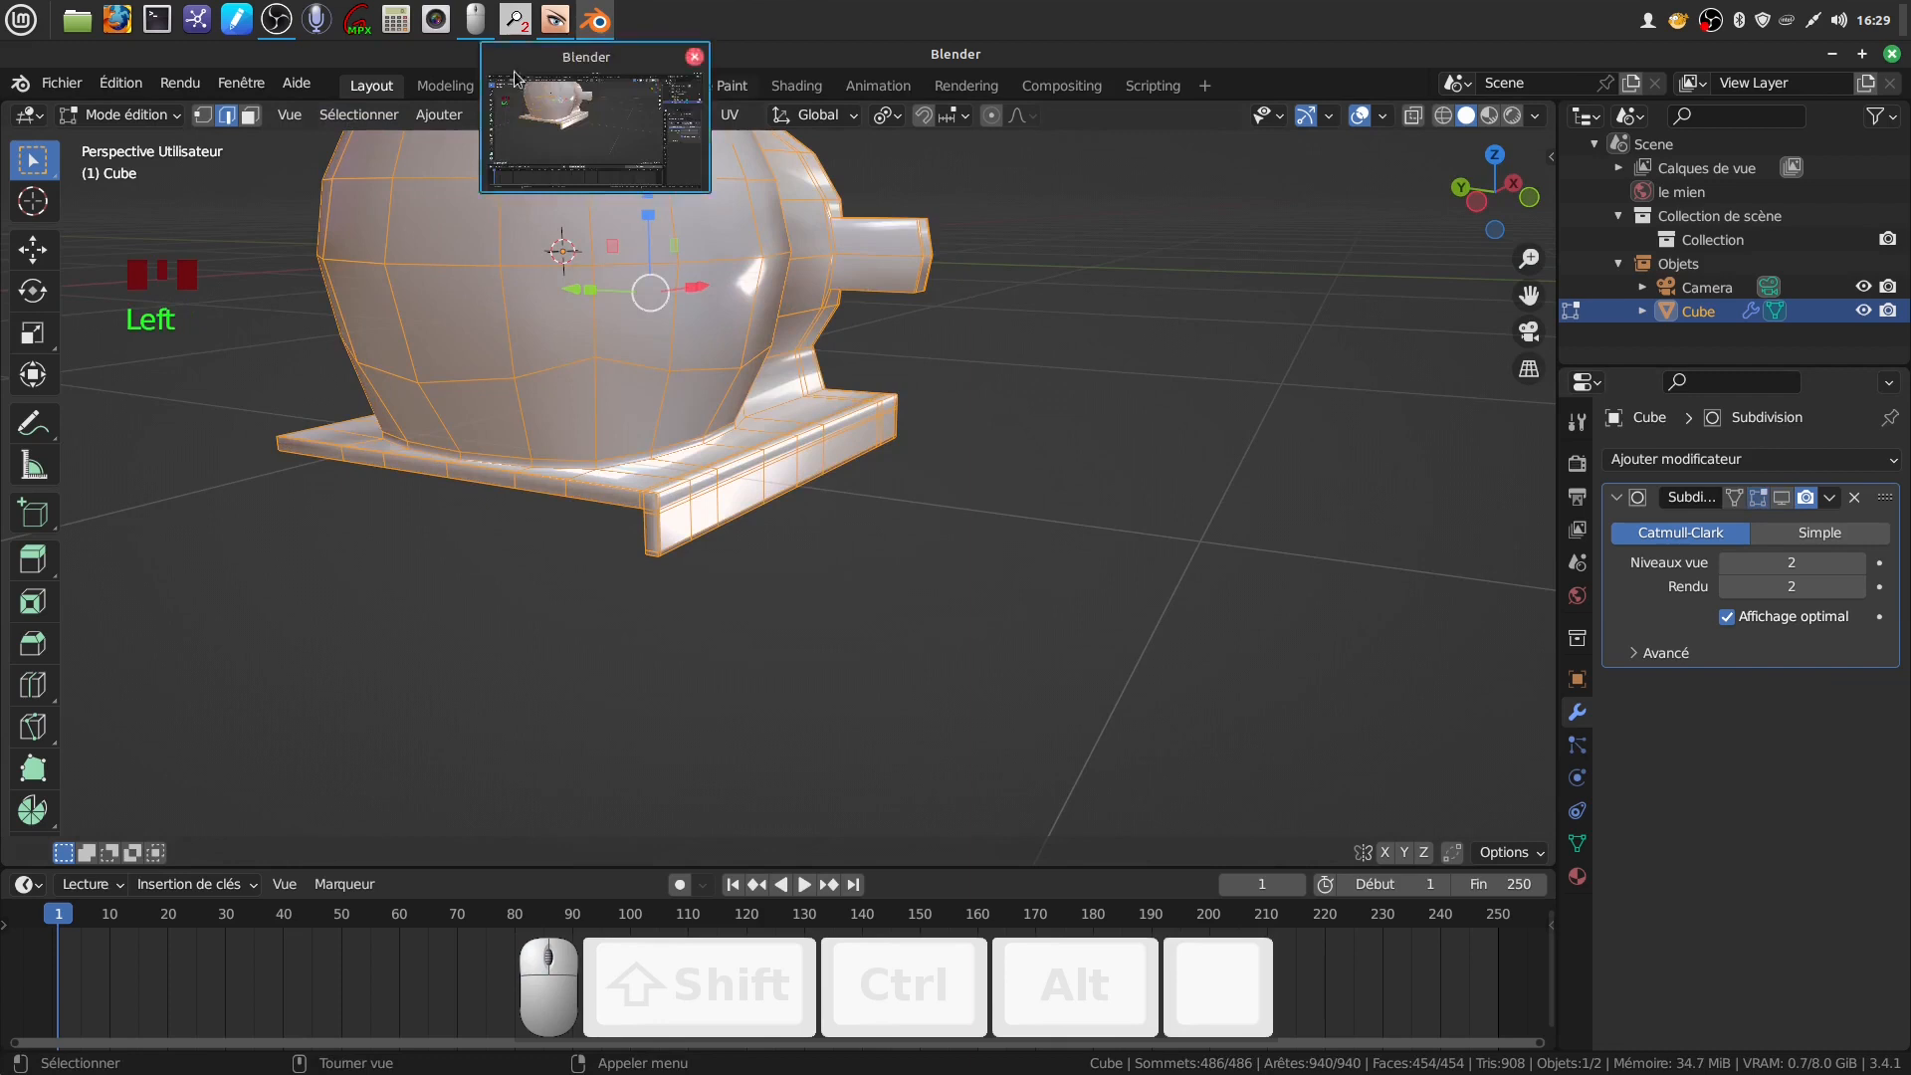
pyautogui.click(506, 115)
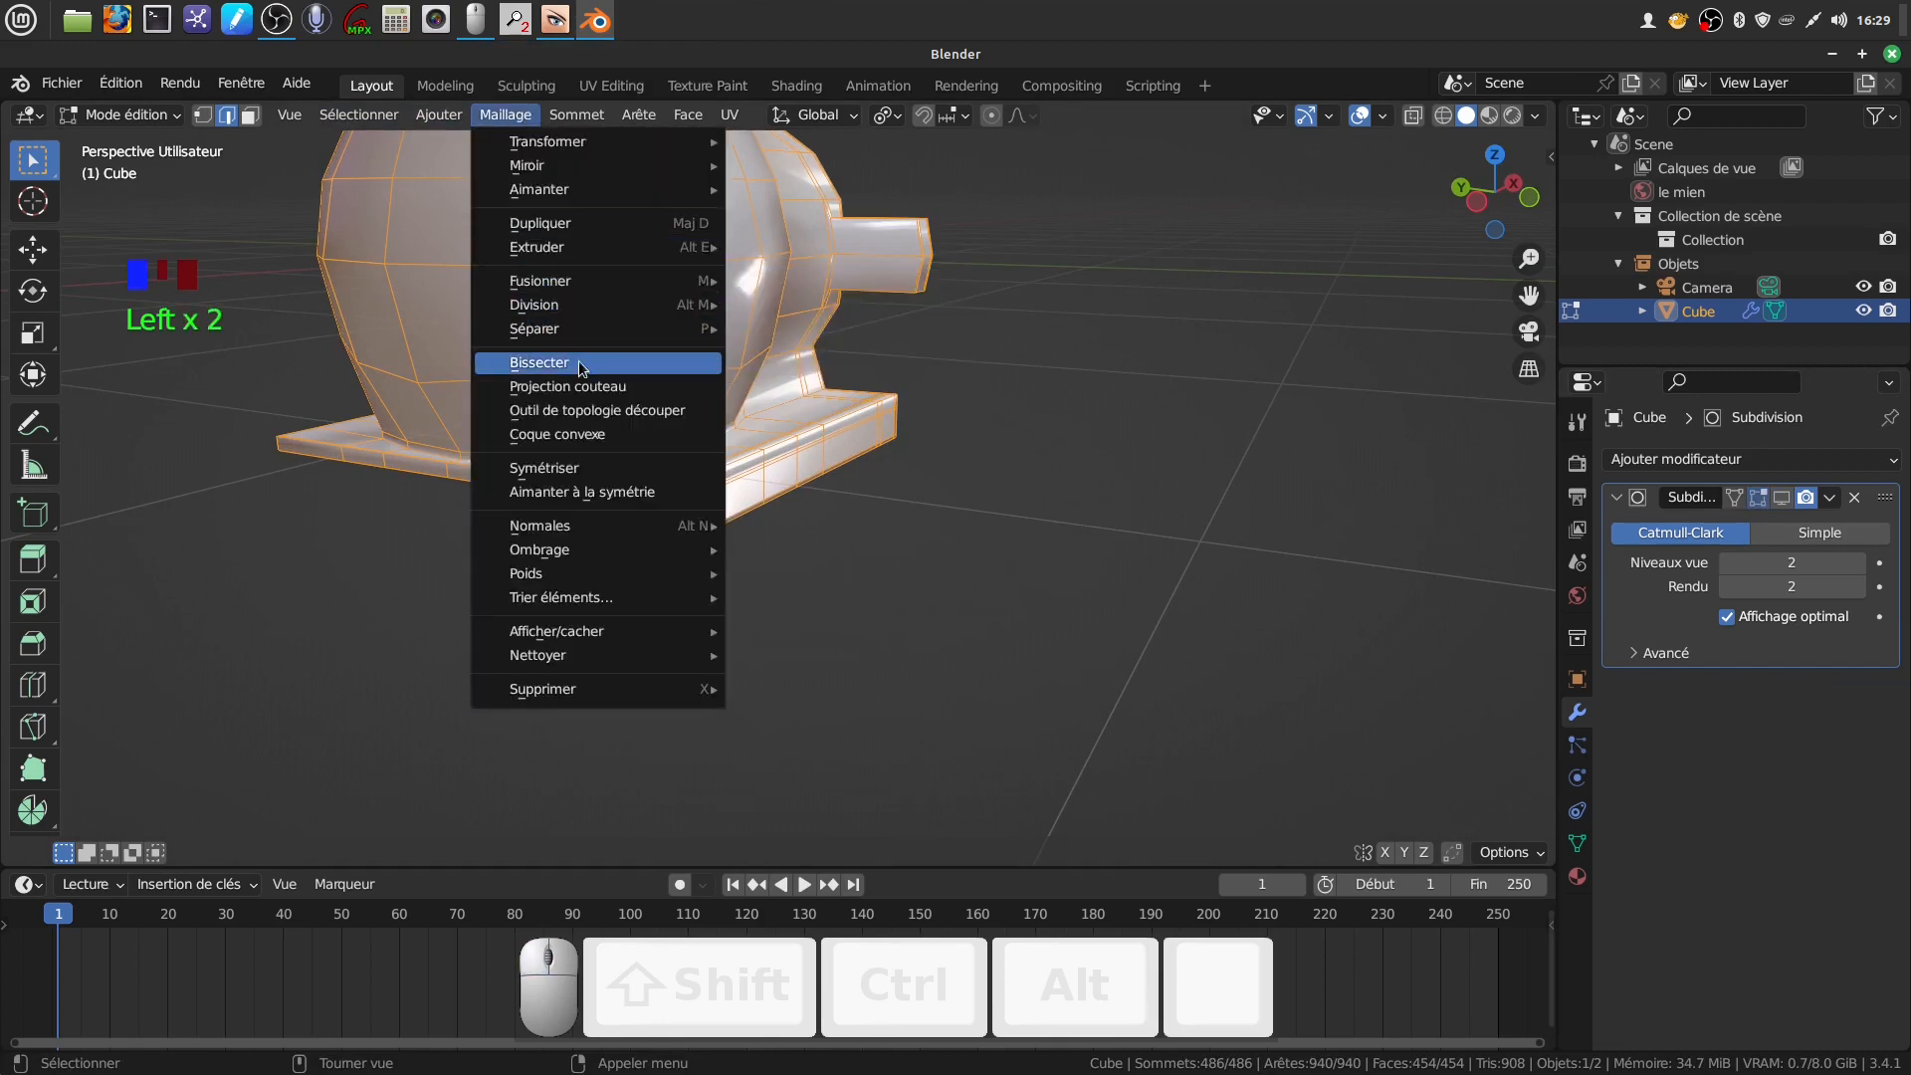
pyautogui.click(582, 467)
# In Object Mode, show the Subdivision effect, inspect both smoothed flanges and their ends, and hide it again
pyautogui.moveTo(786, 583); pyautogui.dragTo(1061, 558, button='middle')
pyautogui.press('Tab')
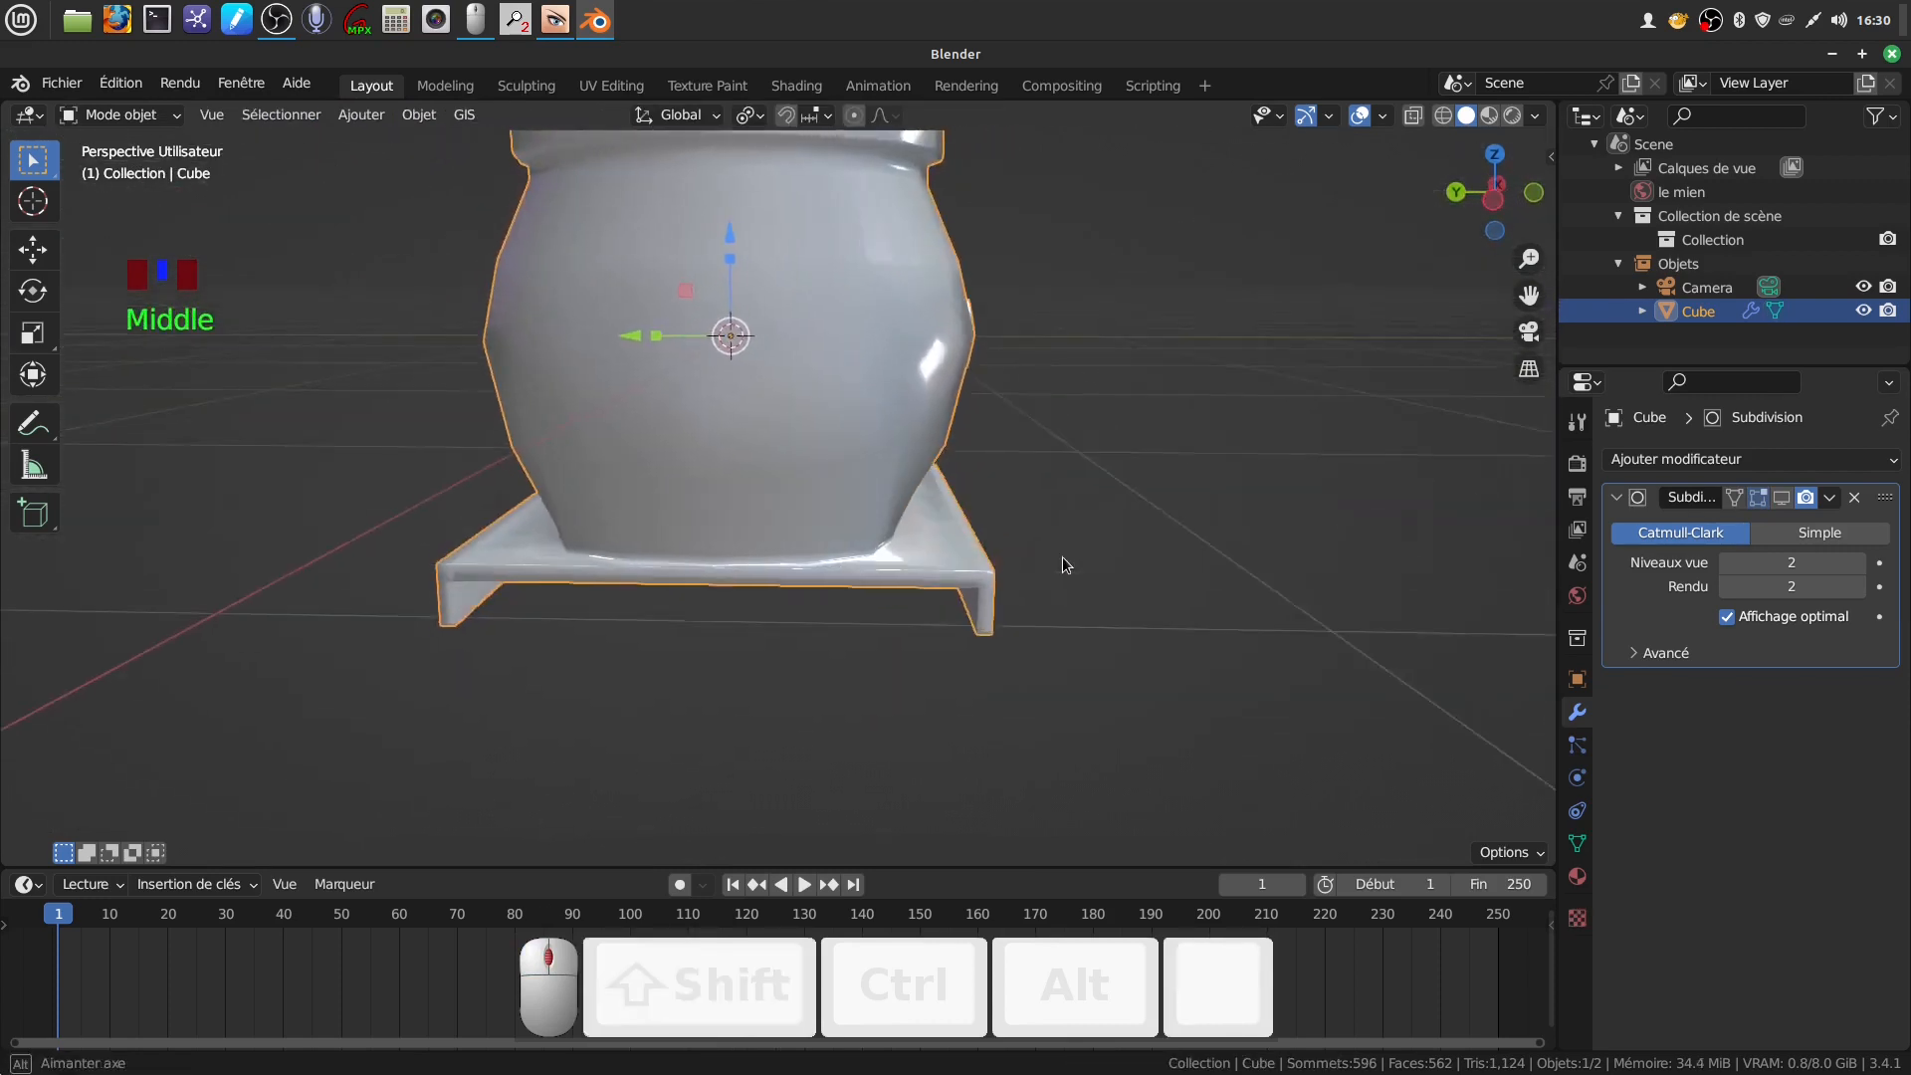
pyautogui.scroll(-3, 967, 480)
pyautogui.click(1783, 498)
pyautogui.moveTo(904, 482); pyautogui.dragTo(684, 400, button='middle')
pyautogui.moveTo(582, 509); pyautogui.dragTo(704, 554, button='middle')
pyautogui.scroll(-2, 756, 508)
pyautogui.keyDown('shift'); pyautogui.moveTo(812, 467); pyautogui.dragTo(749, 424, button='middle'); pyautogui.keyUp('shift')
pyautogui.scroll(2, 829, 478)
pyautogui.moveTo(828, 478); pyautogui.dragTo(645, 466, button='middle')
pyautogui.scroll(-2, 683, 458)
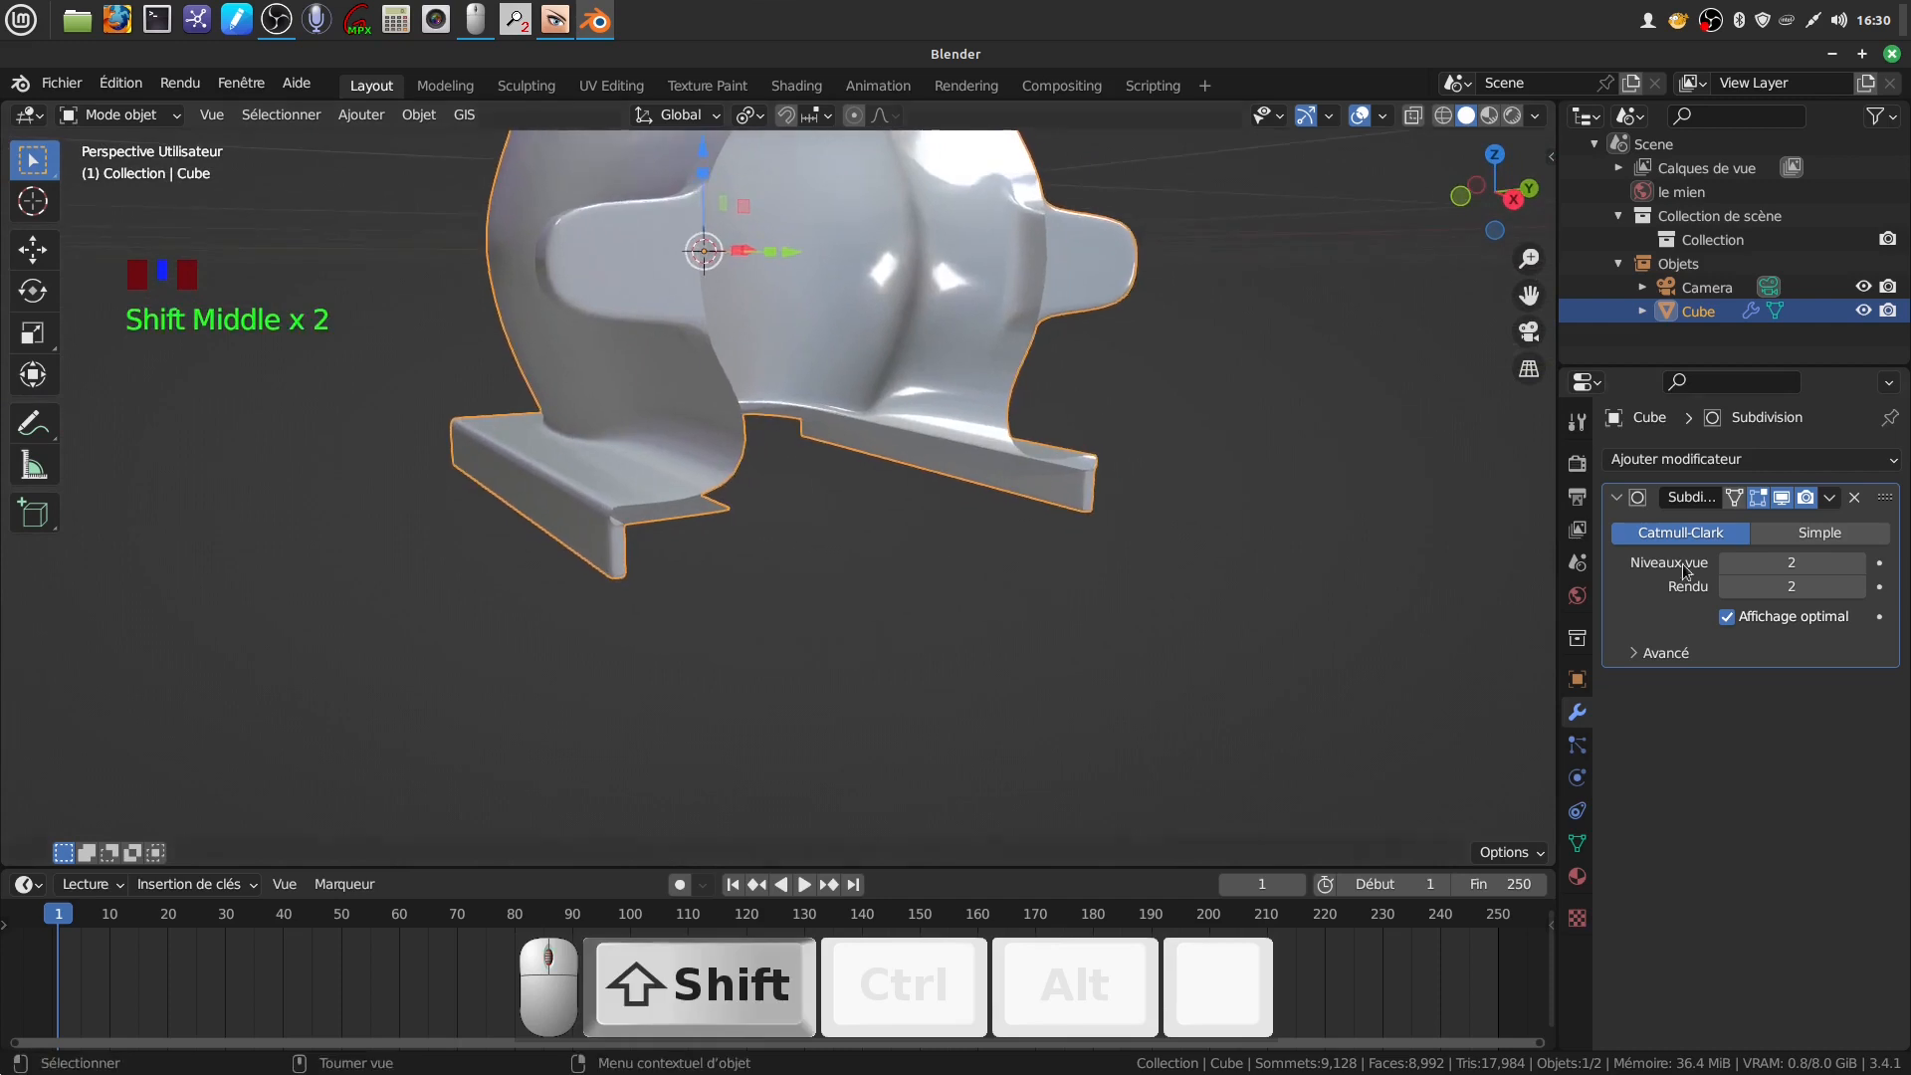
pyautogui.click(1781, 497)
# In Edit Mode, select the end faces of both flanges on the +X side and delete them
pyautogui.moveTo(1169, 504); pyautogui.dragTo(697, 518, button='middle')
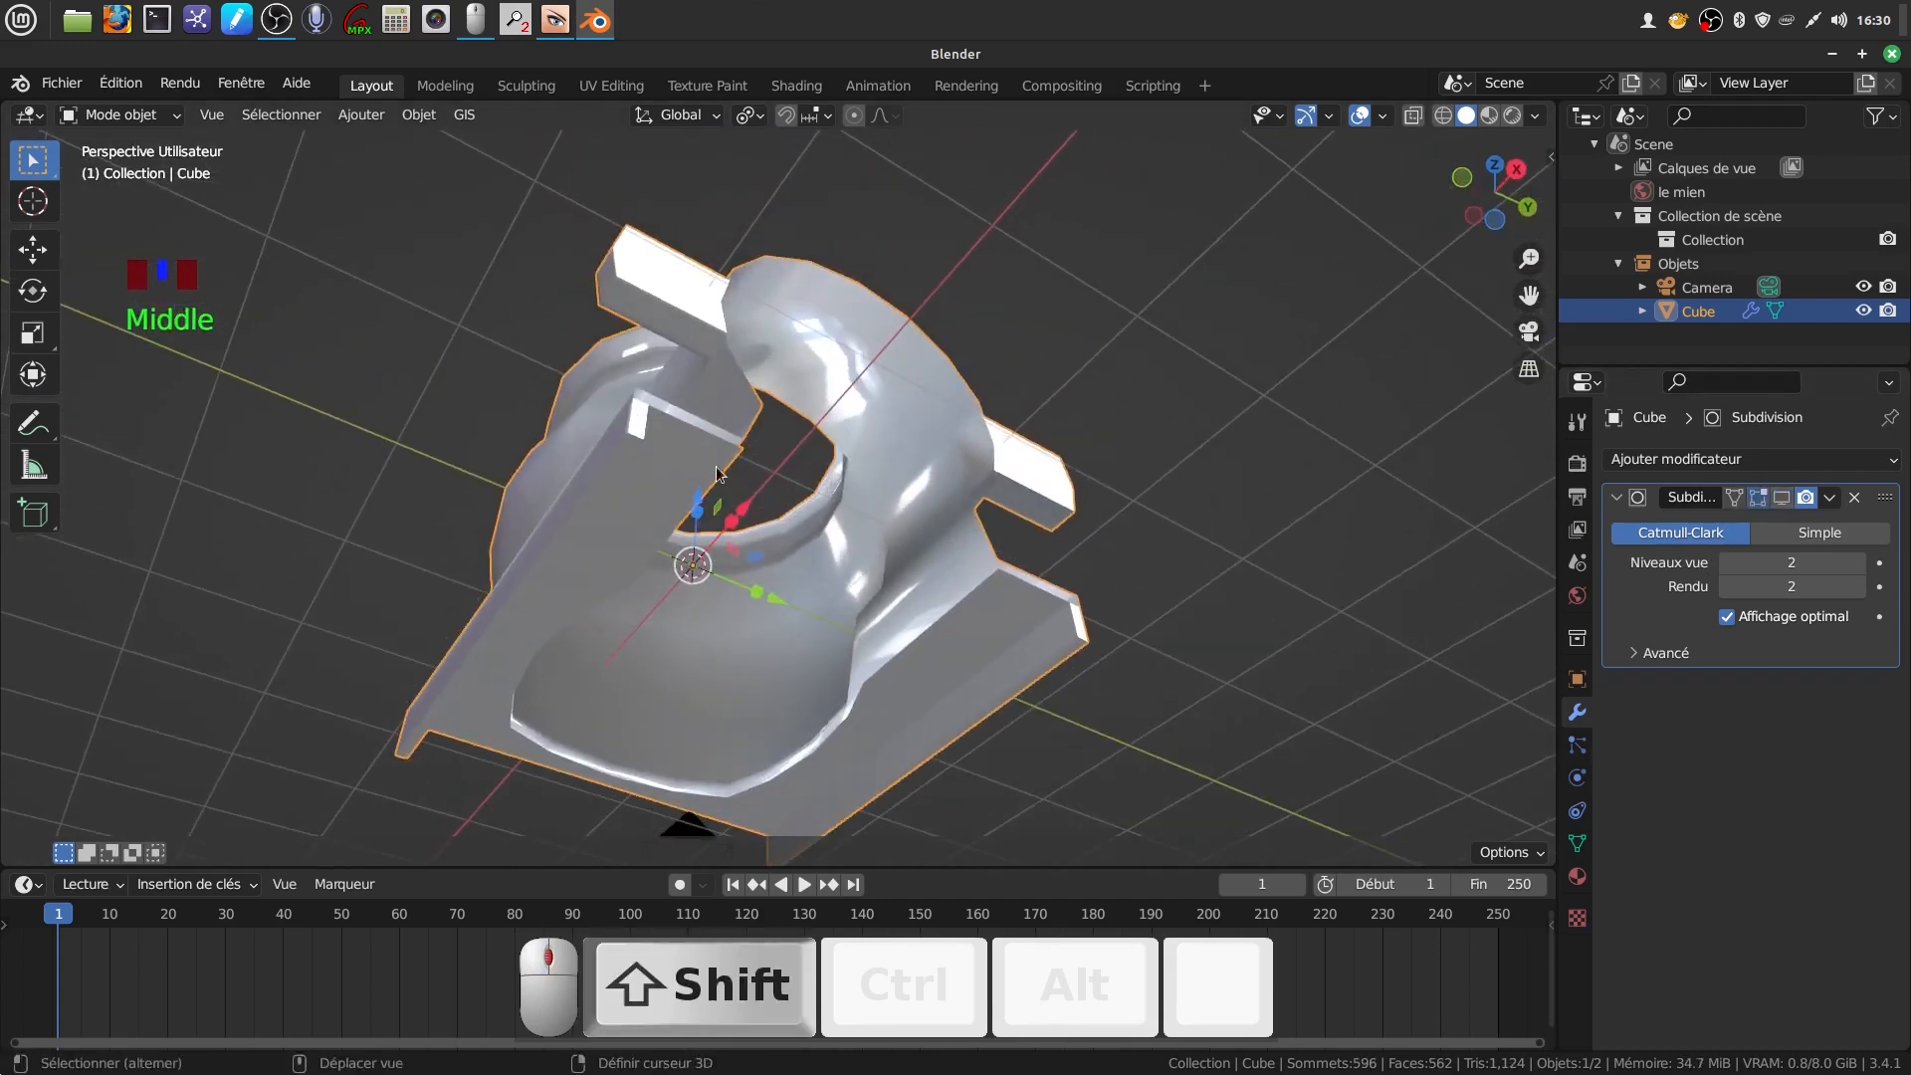
pyautogui.scroll(4, 690, 522)
pyautogui.keyDown('shift'); pyautogui.moveTo(623, 450); pyautogui.dragTo(677, 533, button='middle'); pyautogui.keyUp('shift')
pyautogui.click(643, 446)
pyautogui.press('Tab')
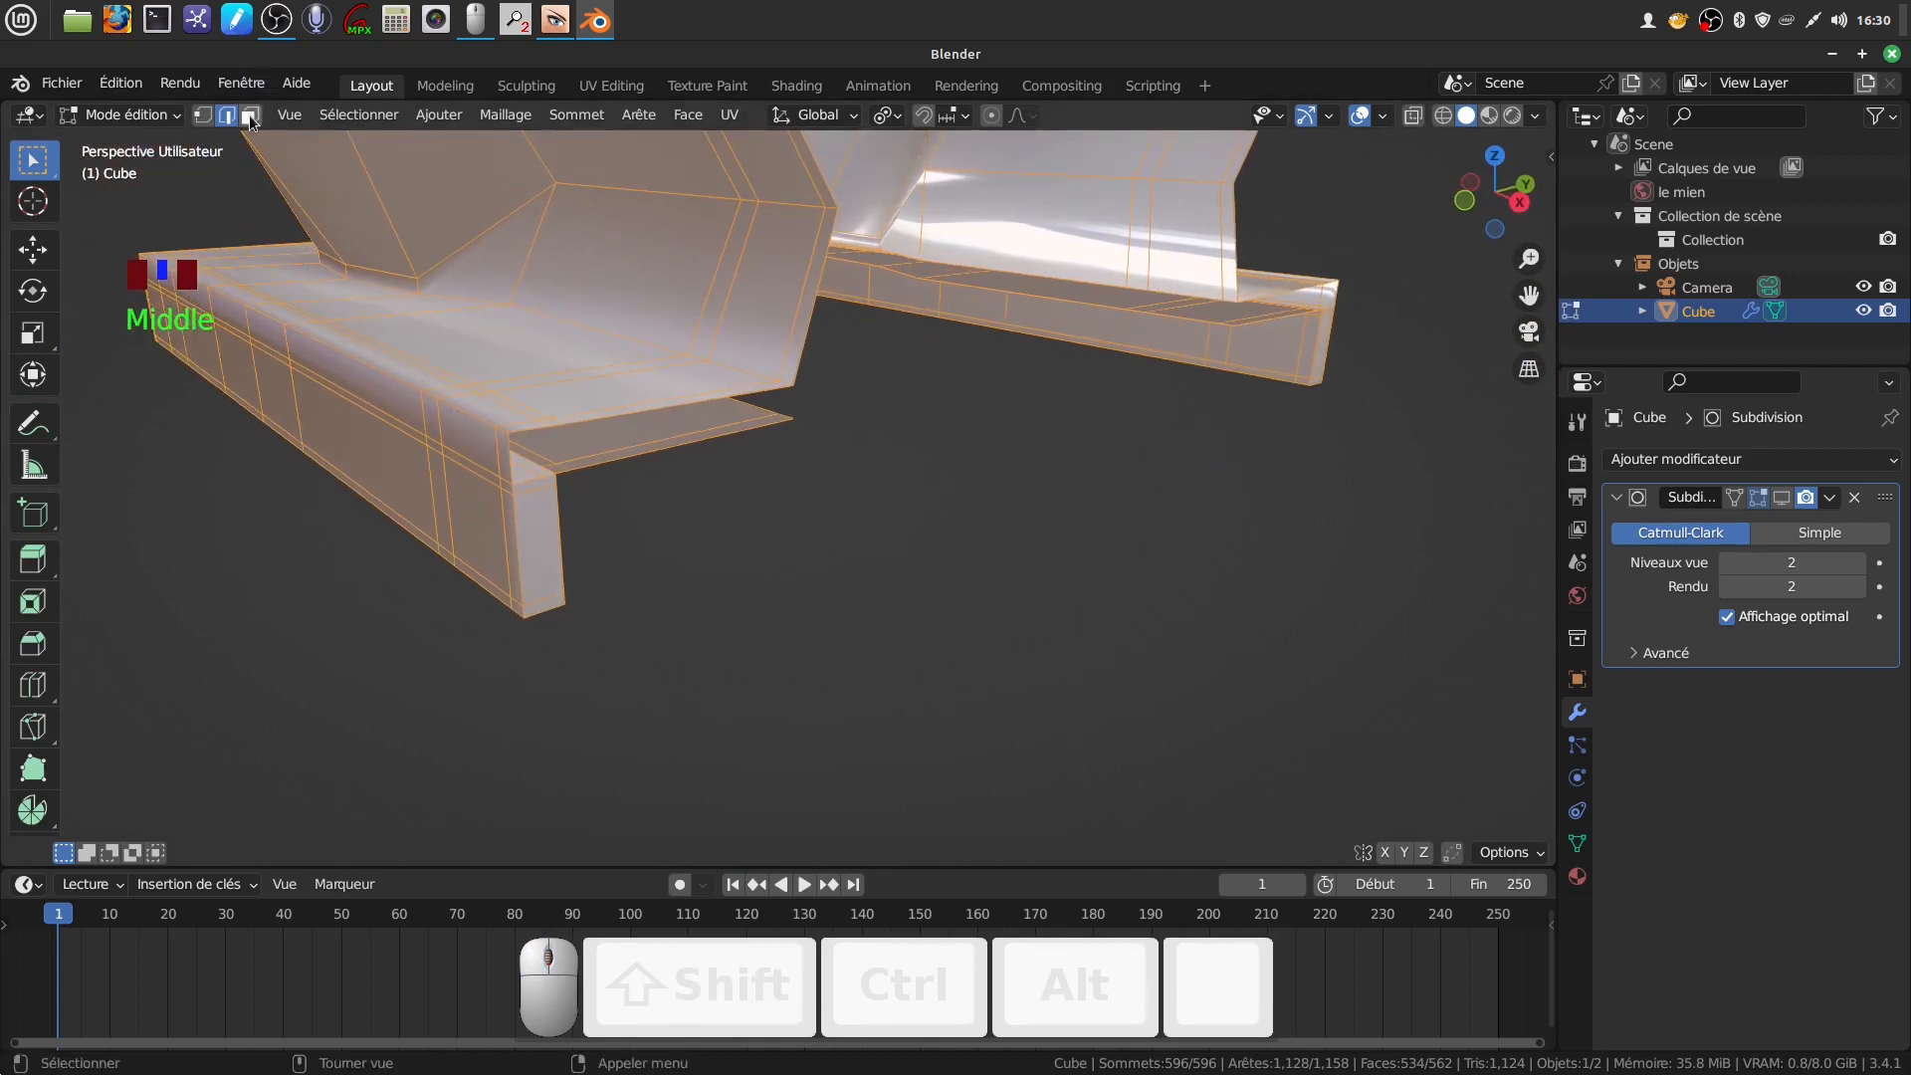
pyautogui.click(552, 572)
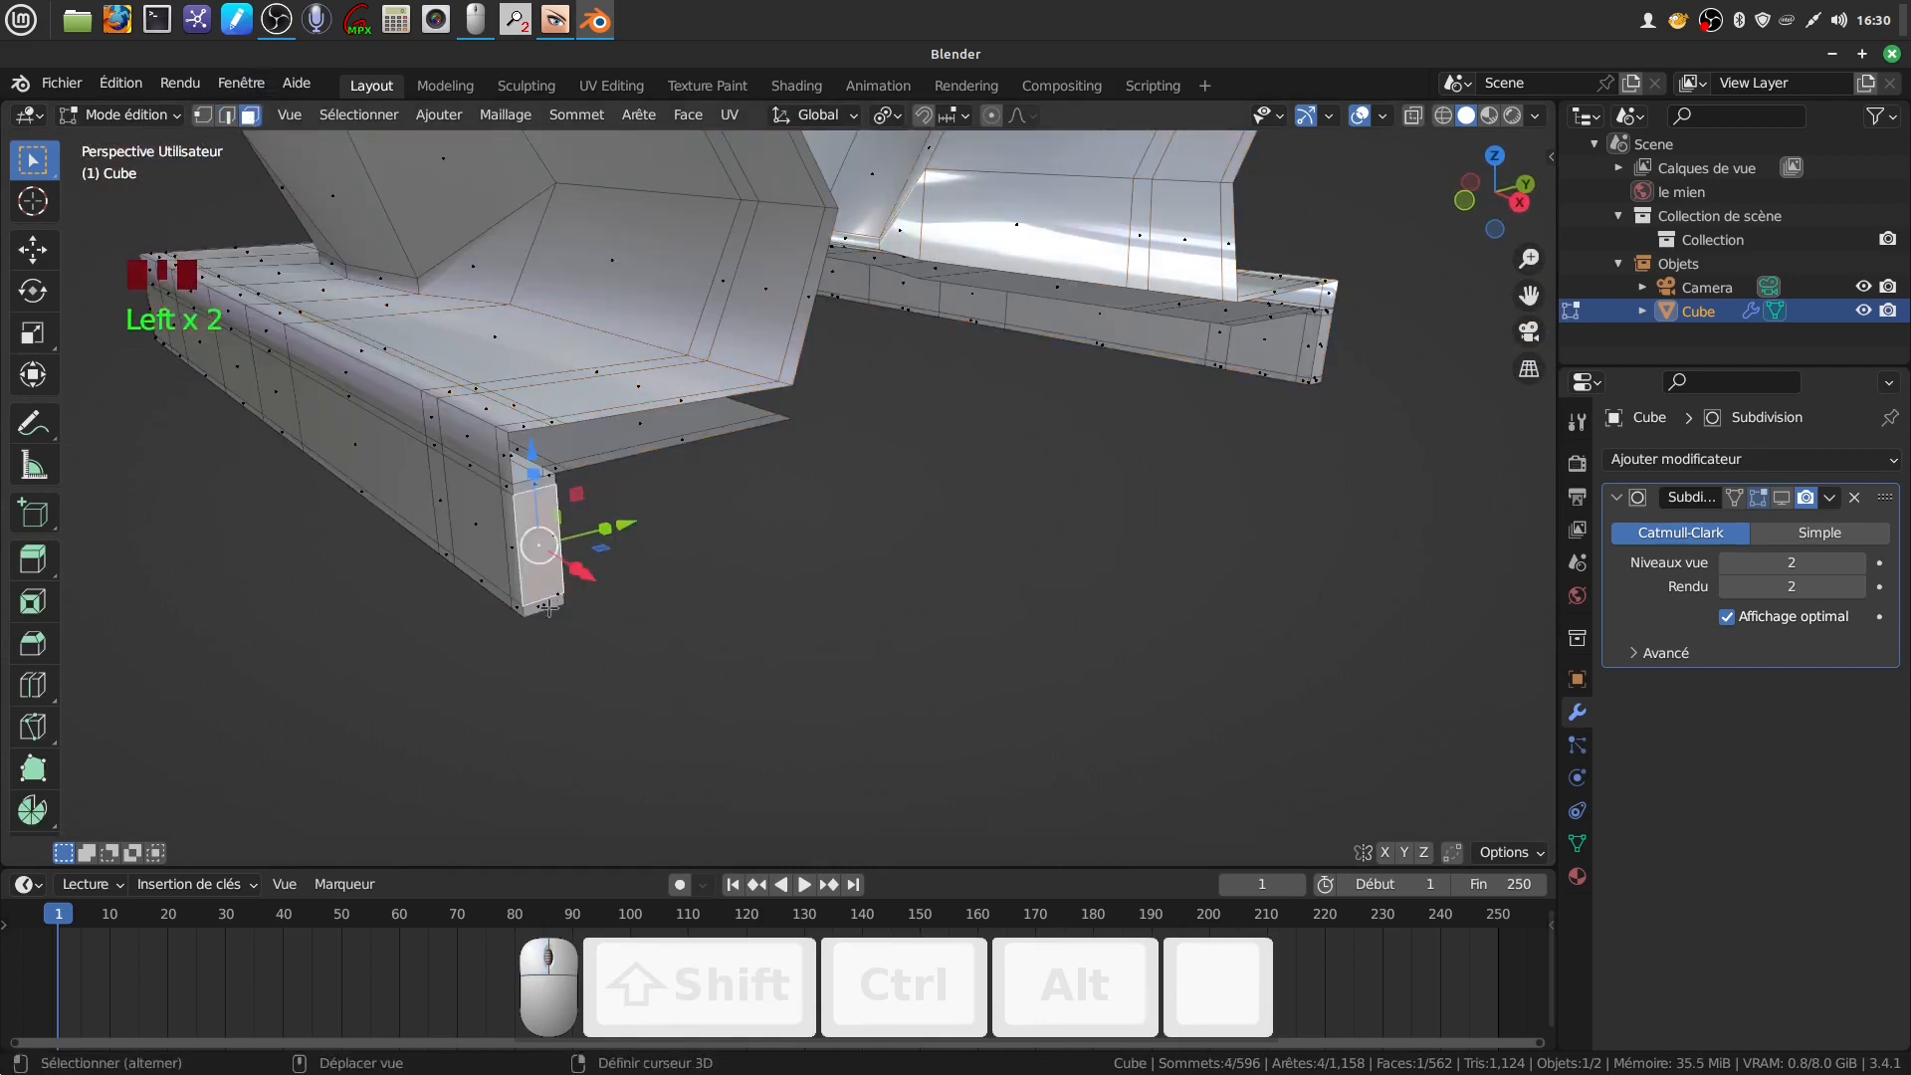
pyautogui.keyDown('shift'); pyautogui.click(551, 603); pyautogui.keyUp('shift')
pyautogui.keyDown('shift'); pyautogui.click(534, 507); pyautogui.keyUp('shift')
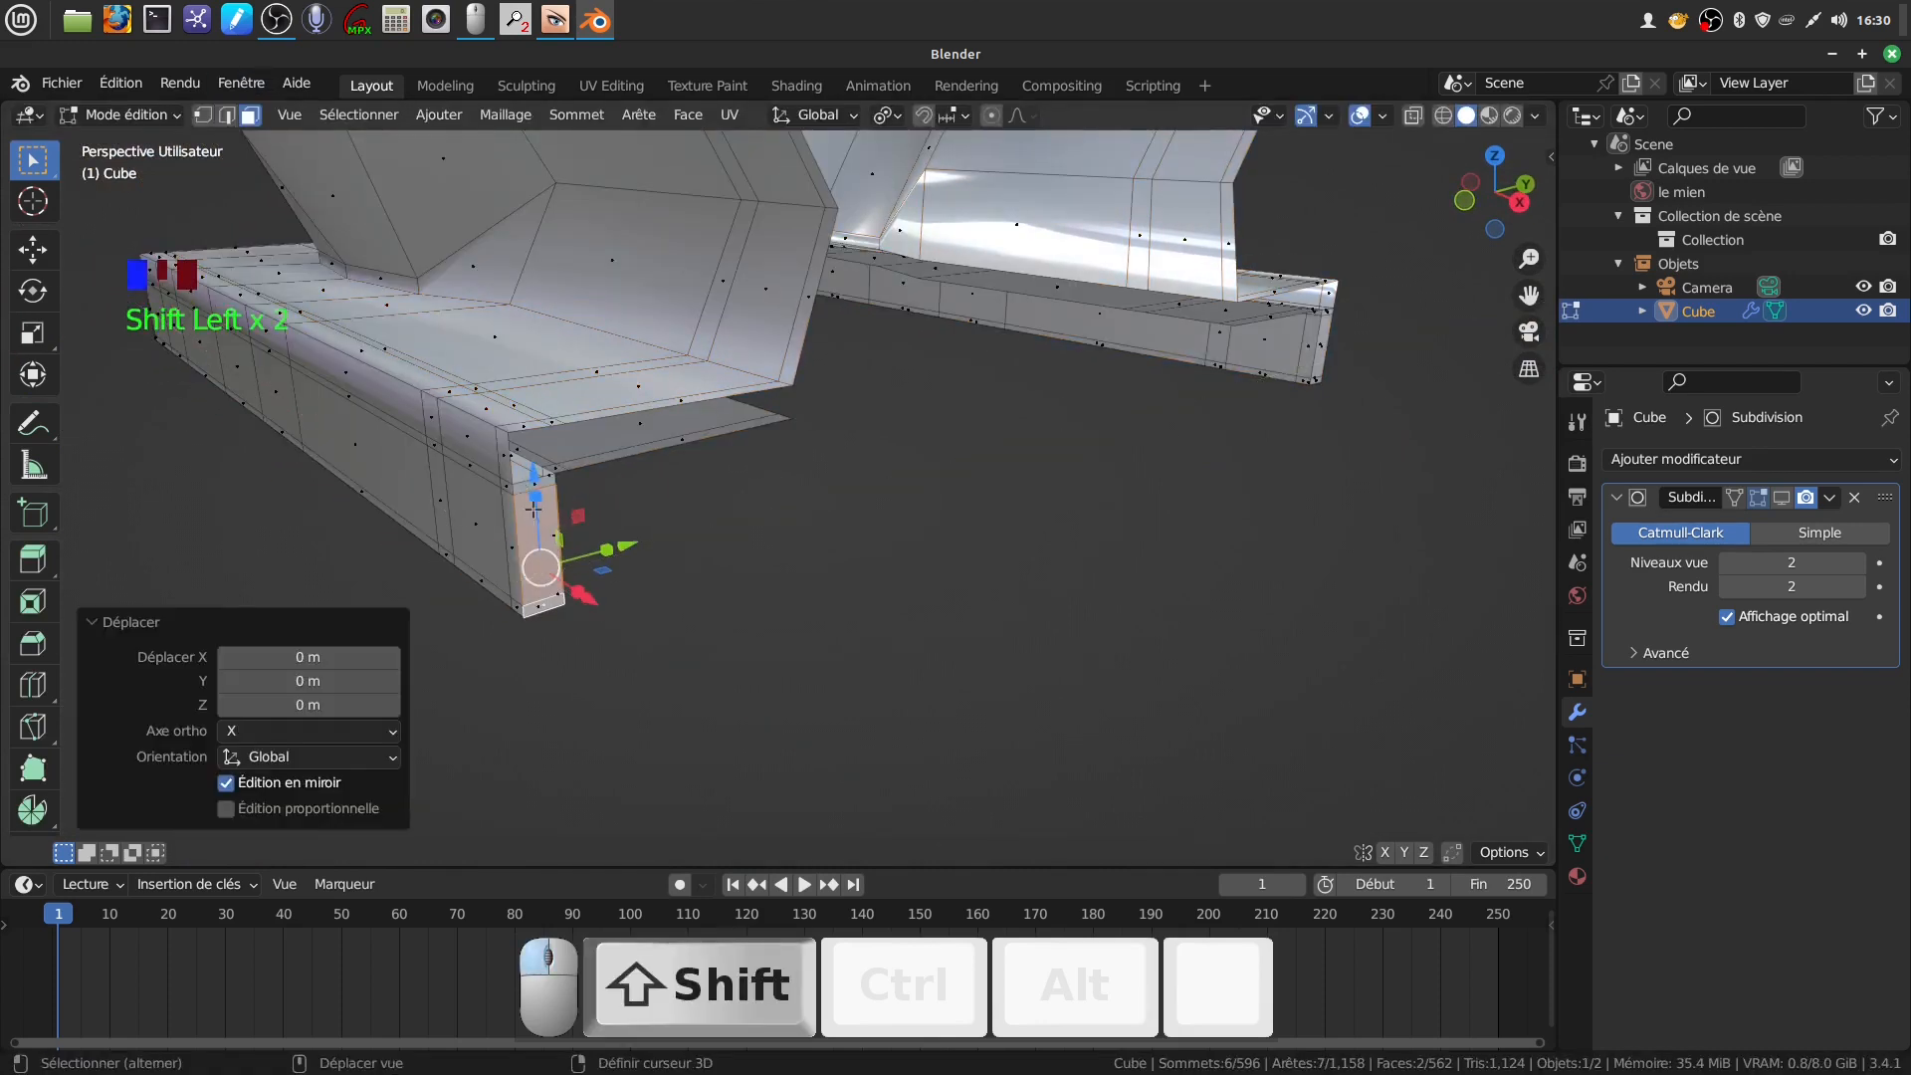
pyautogui.scroll(2, 1003, 434)
pyautogui.keyDown('shift'); pyautogui.moveTo(408, 487); pyautogui.dragTo(311, 472, button='middle'); pyautogui.keyUp('shift')
pyautogui.keyDown('shift'); pyautogui.click(567, 476); pyautogui.keyUp('shift')
pyautogui.scroll(-3, 568, 476)
pyautogui.scroll(4, 709, 472)
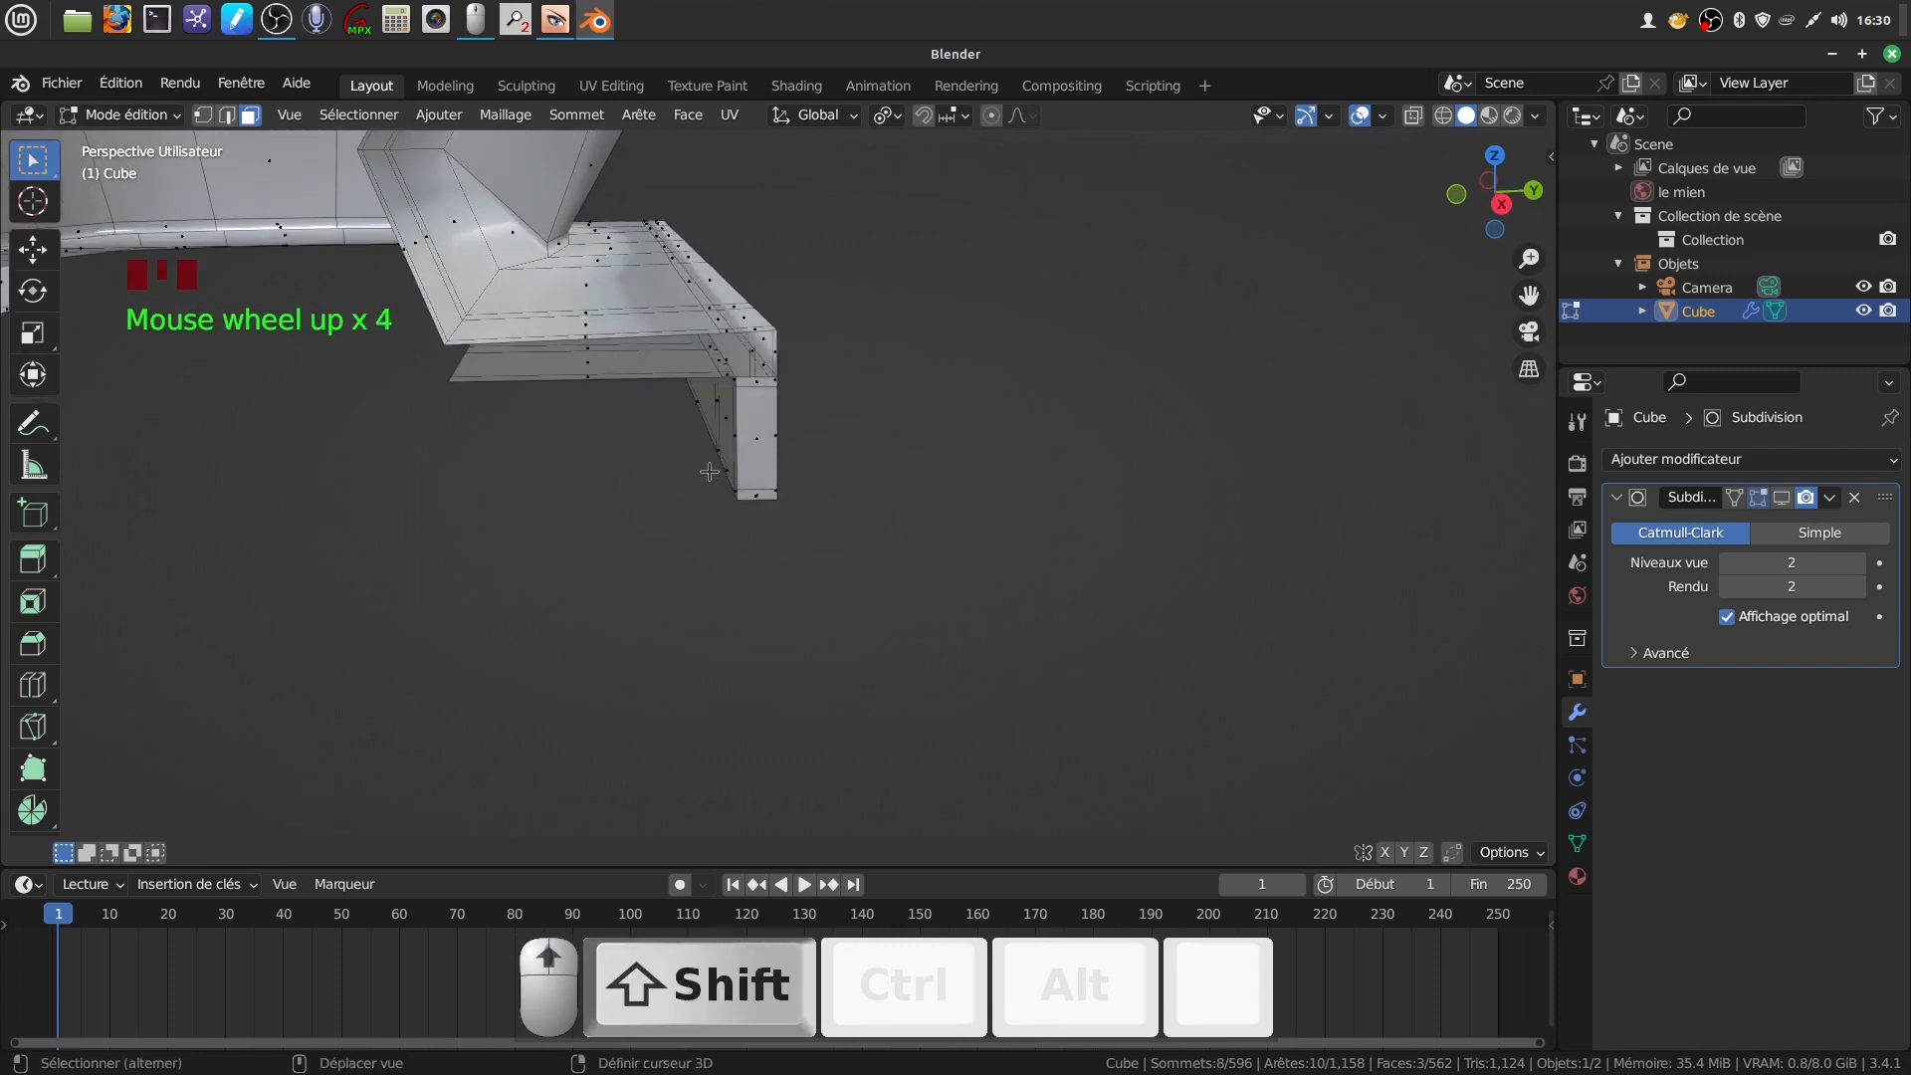
pyautogui.keyDown('shift'); pyautogui.click(757, 449); pyautogui.keyUp('shift')
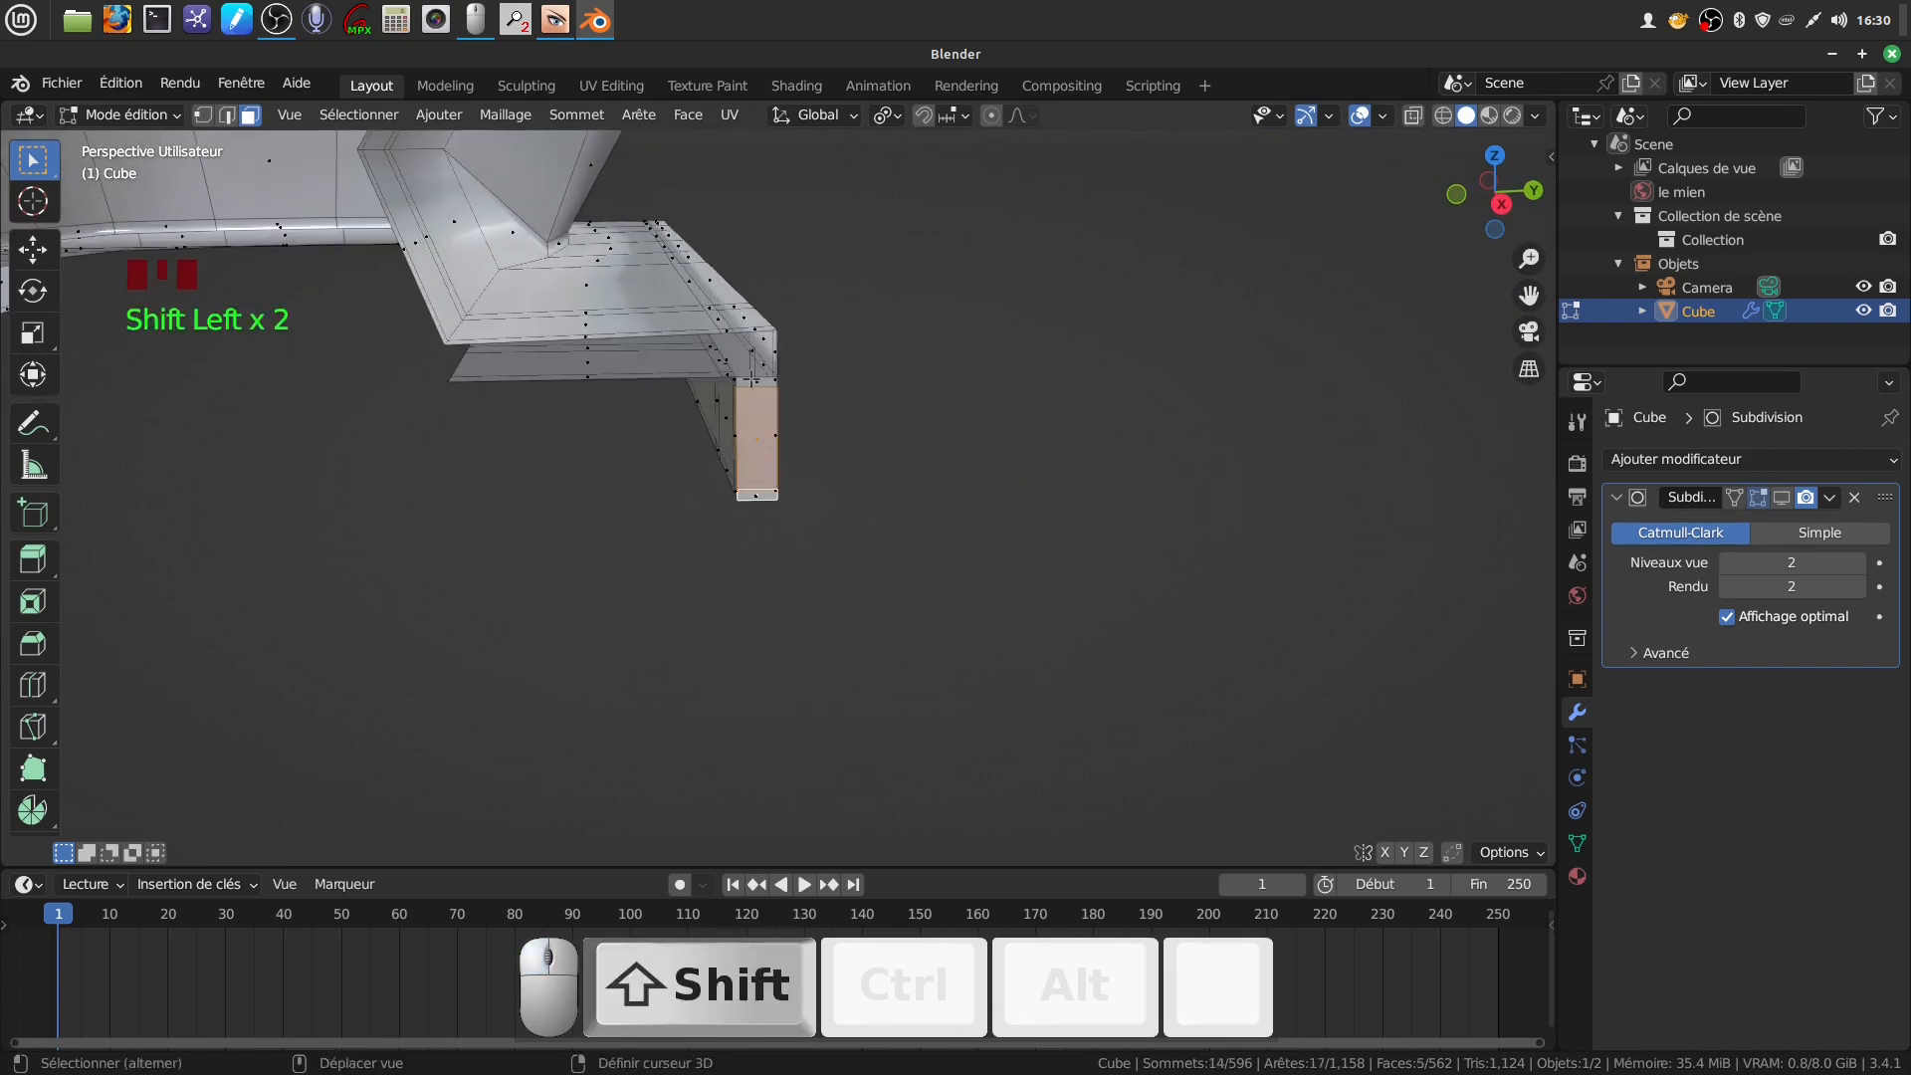
pyautogui.scroll(-4, 734, 485)
pyautogui.keyDown('shift'); pyautogui.moveTo(734, 485); pyautogui.dragTo(791, 503, button='middle'); pyautogui.keyUp('shift')
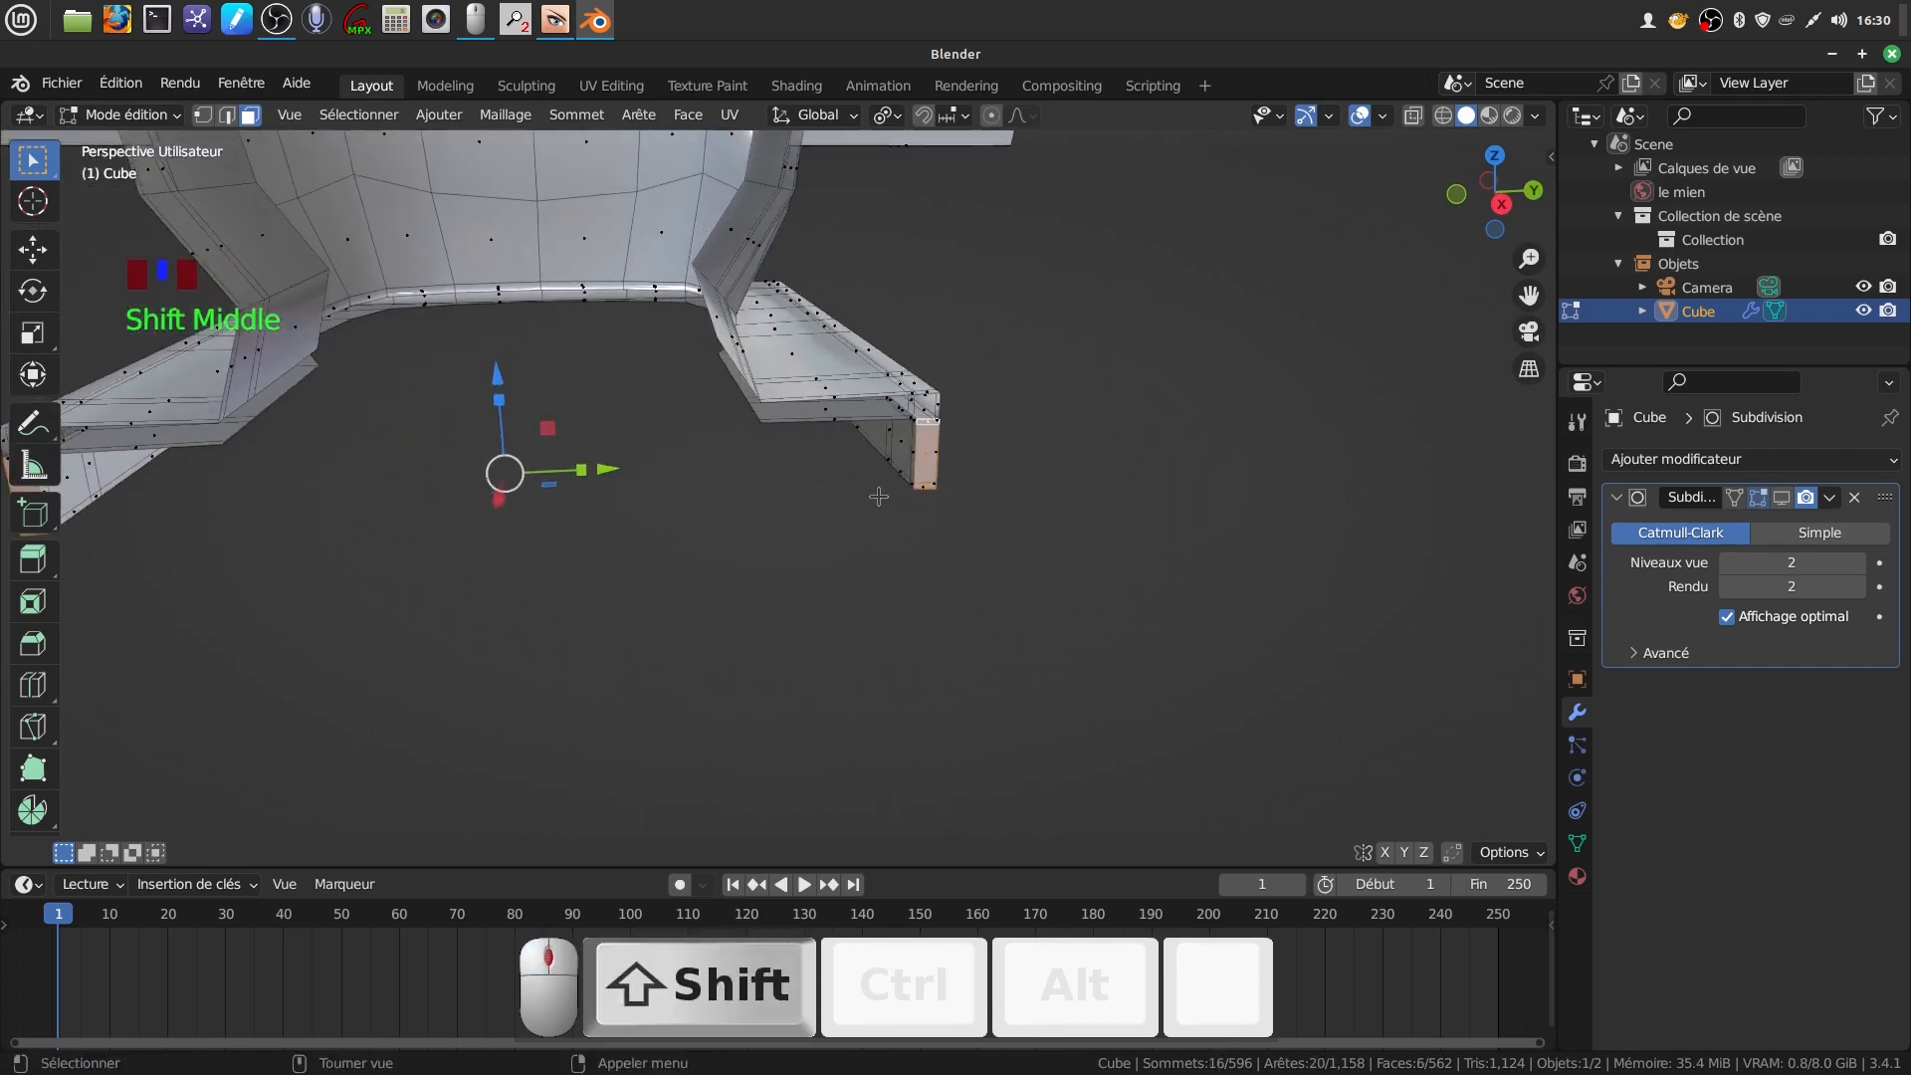
pyautogui.press('x')
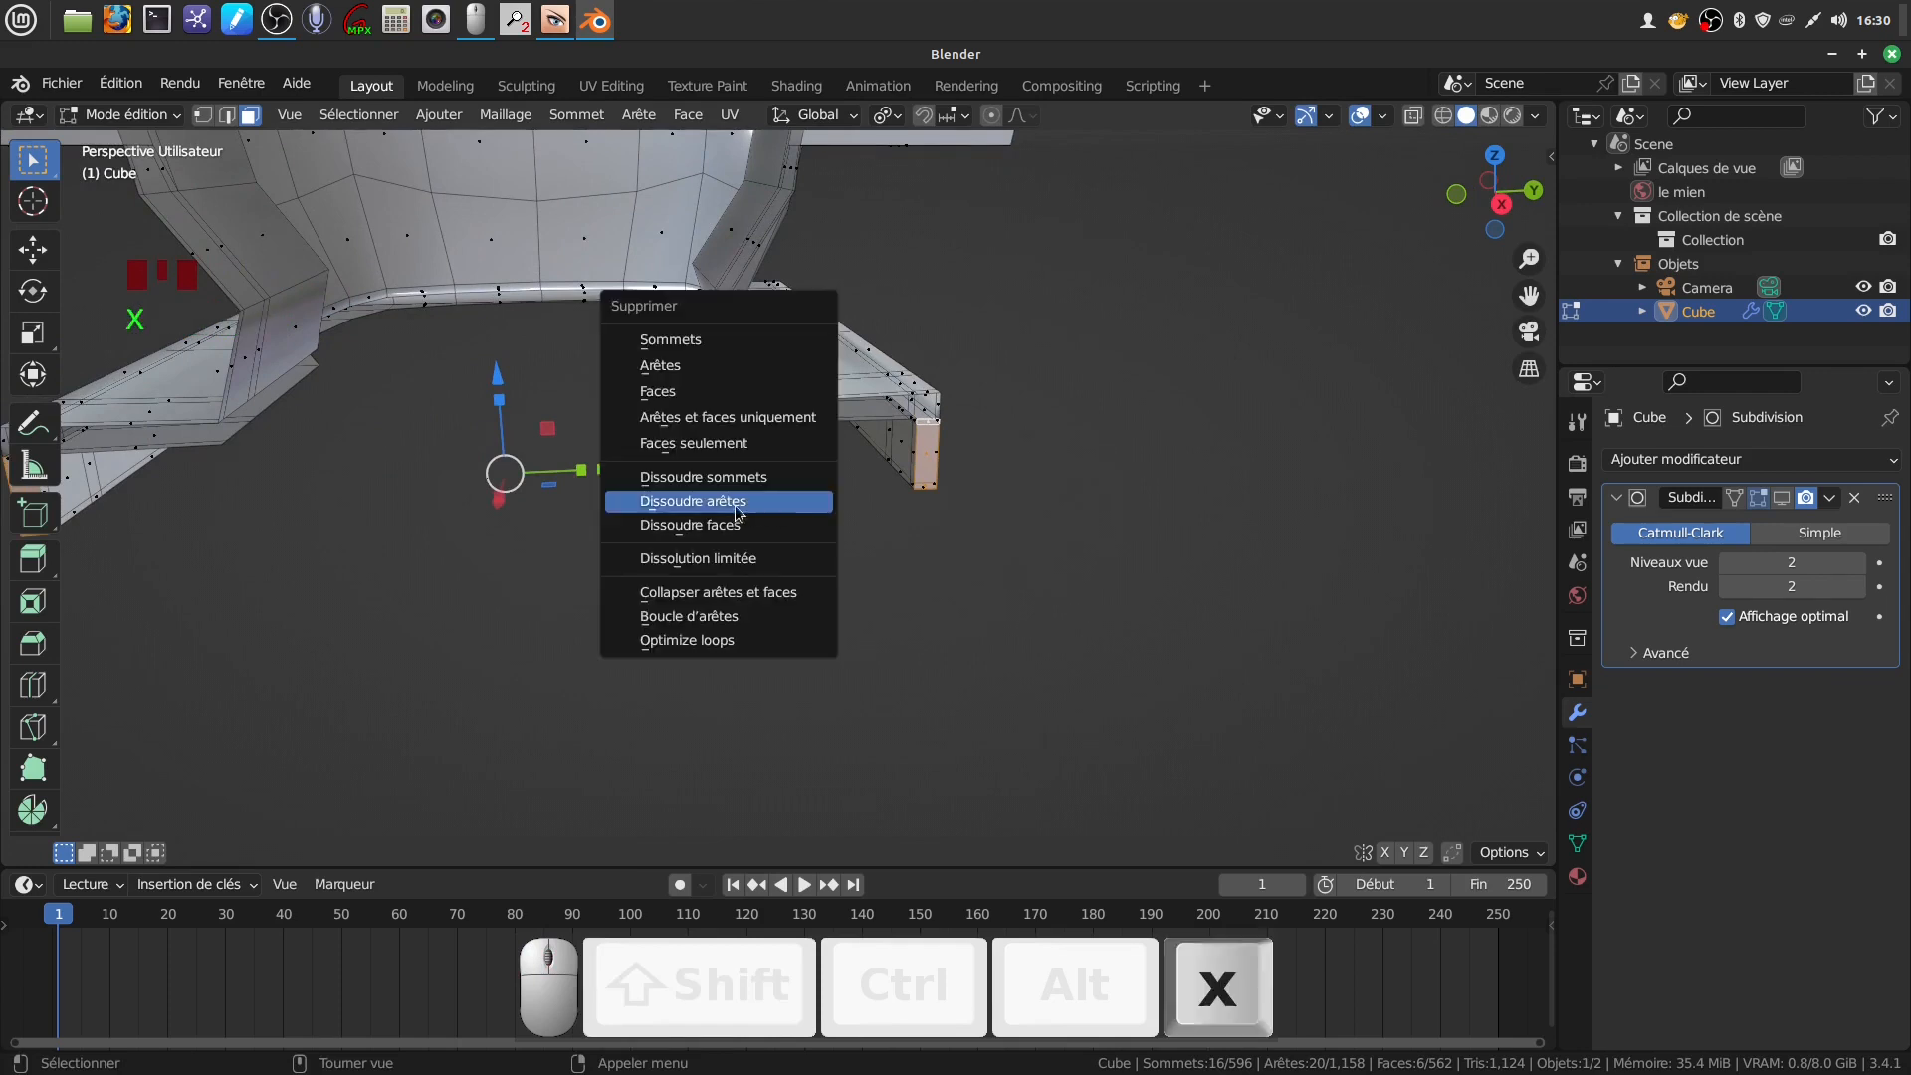
pyautogui.click(694, 398)
# Examine the open flange ends and trace the boundary edge loop running along the plate ends and outlet
pyautogui.moveTo(687, 409); pyautogui.dragTo(989, 468, button='middle')
pyautogui.scroll(-2, 887, 453)
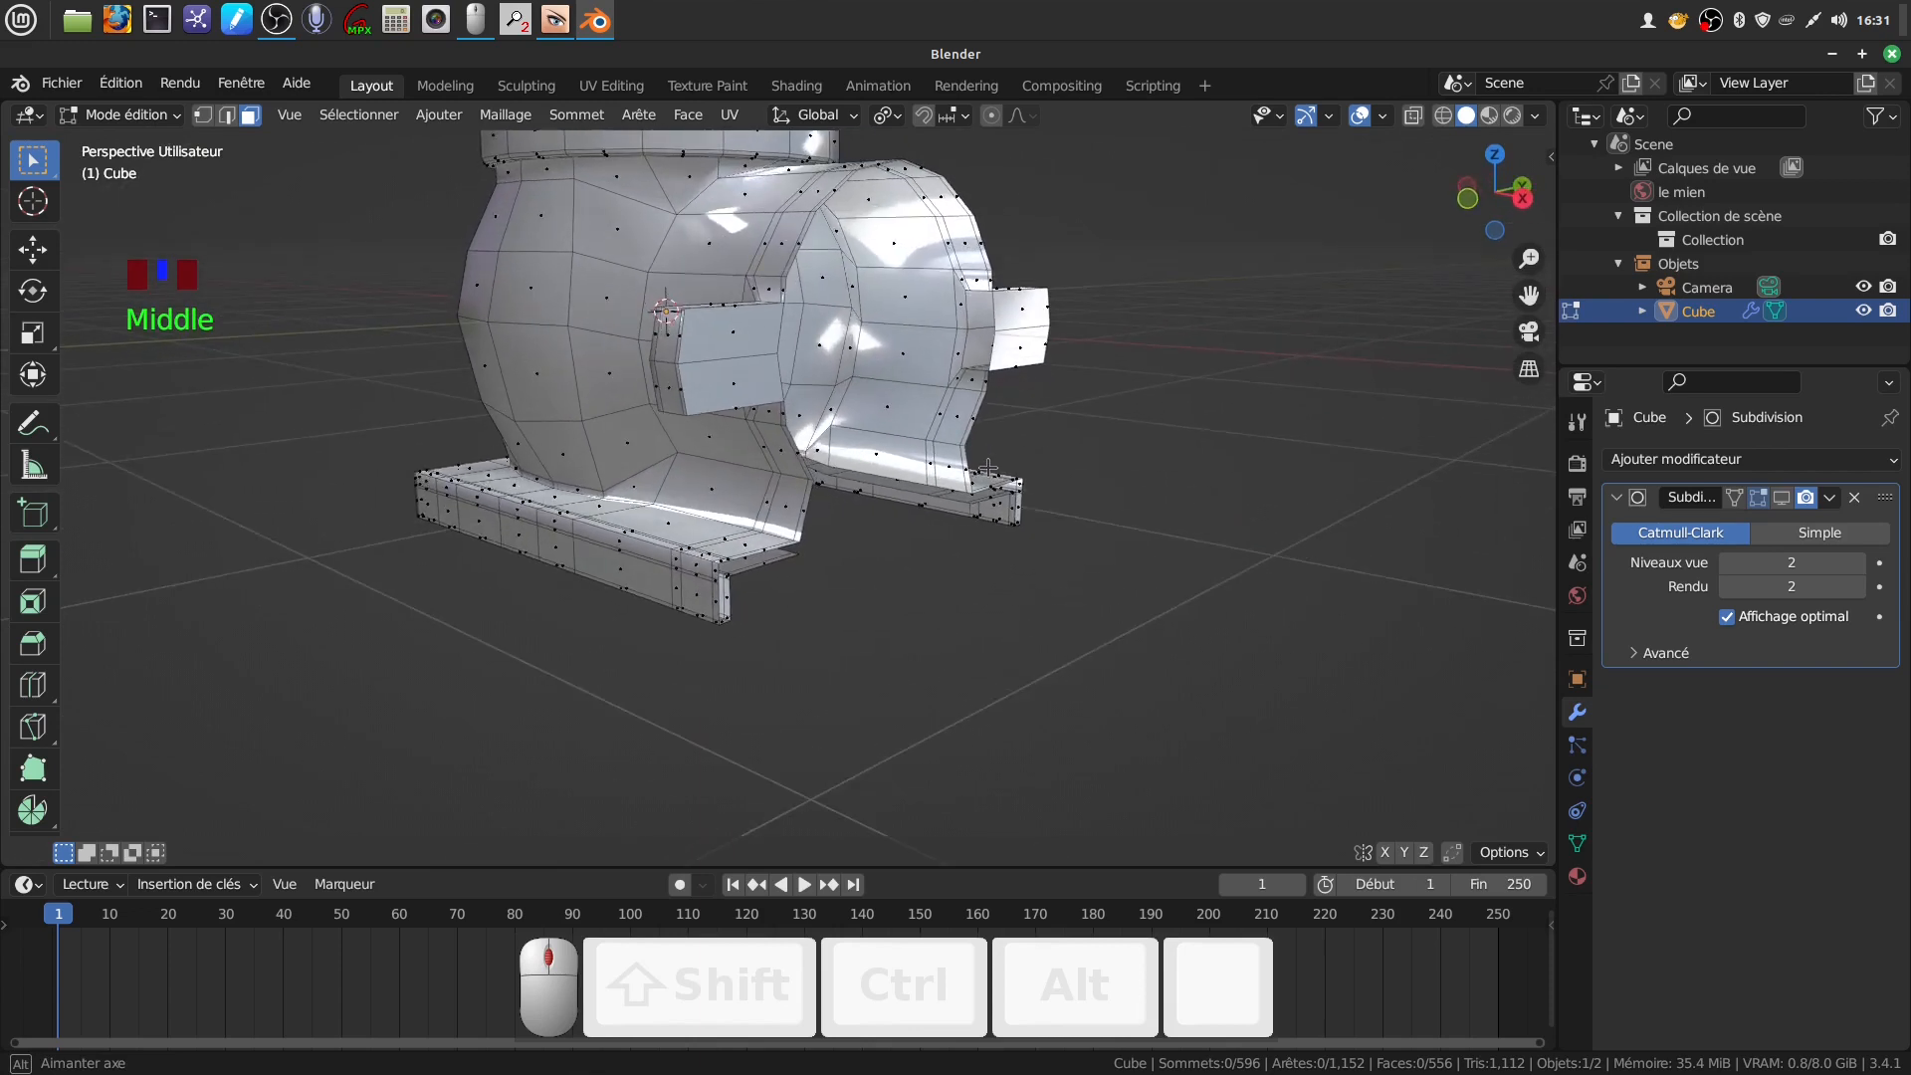
pyautogui.scroll(2, 909, 531)
pyautogui.moveTo(908, 533); pyautogui.dragTo(754, 533, button='middle')
pyautogui.scroll(2, 869, 496)
pyautogui.scroll(1, 746, 524)
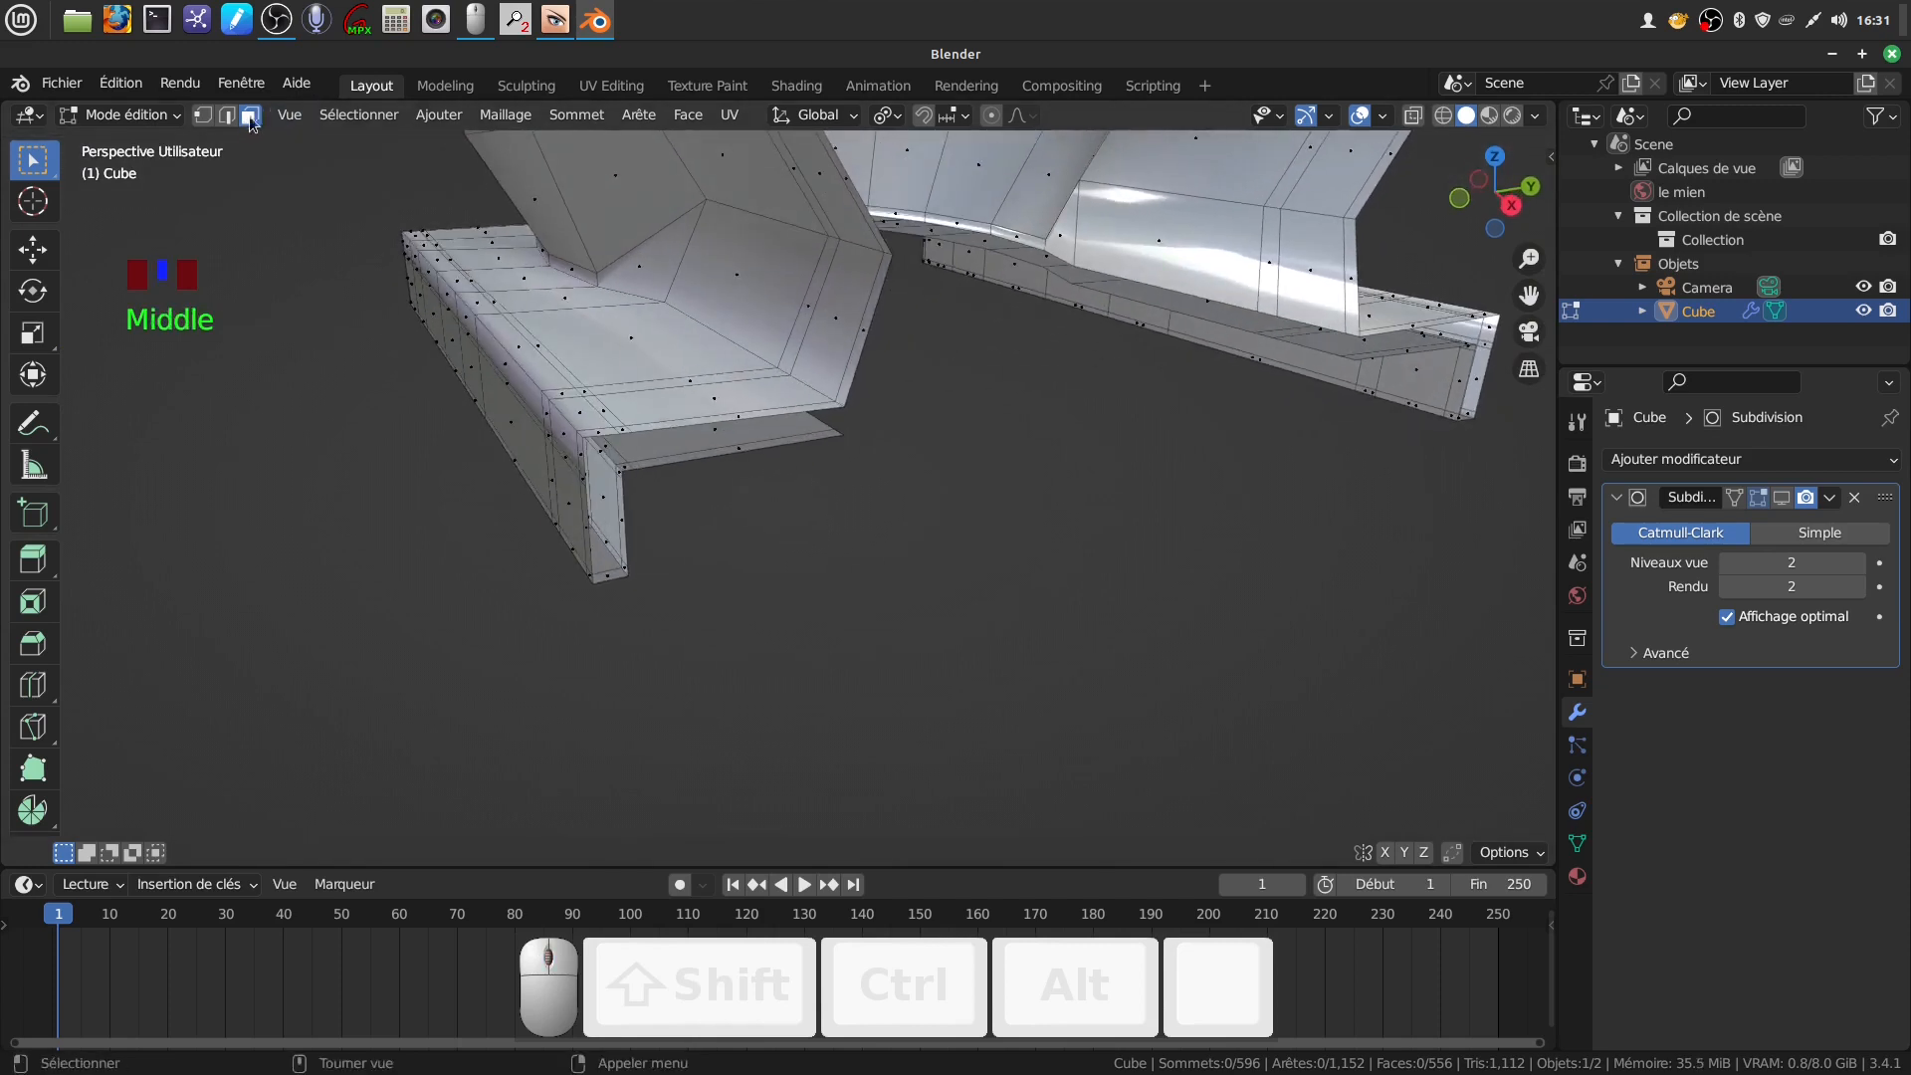
pyautogui.keyDown('alt'); pyautogui.click(783, 444); pyautogui.keyUp('alt')
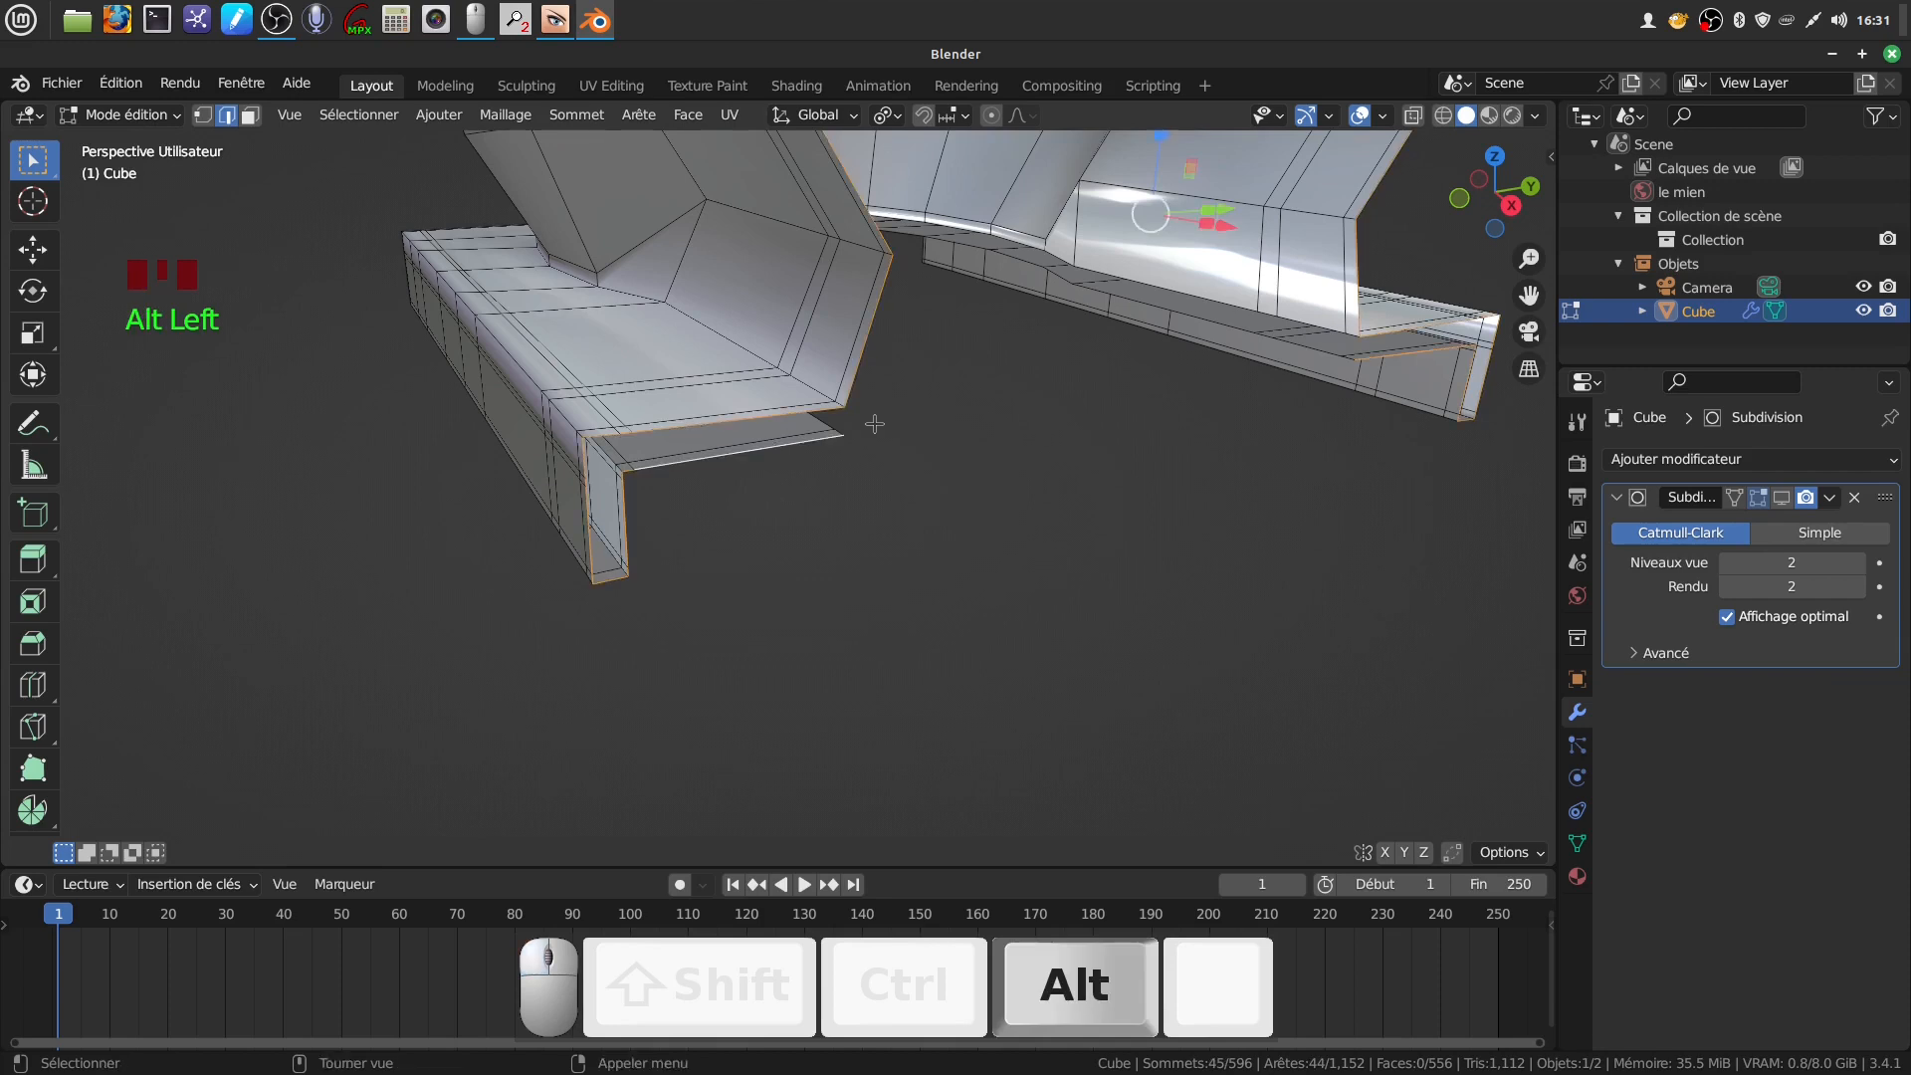
pyautogui.scroll(-3, 874, 424)
pyautogui.moveTo(875, 423); pyautogui.dragTo(891, 418, button='middle')
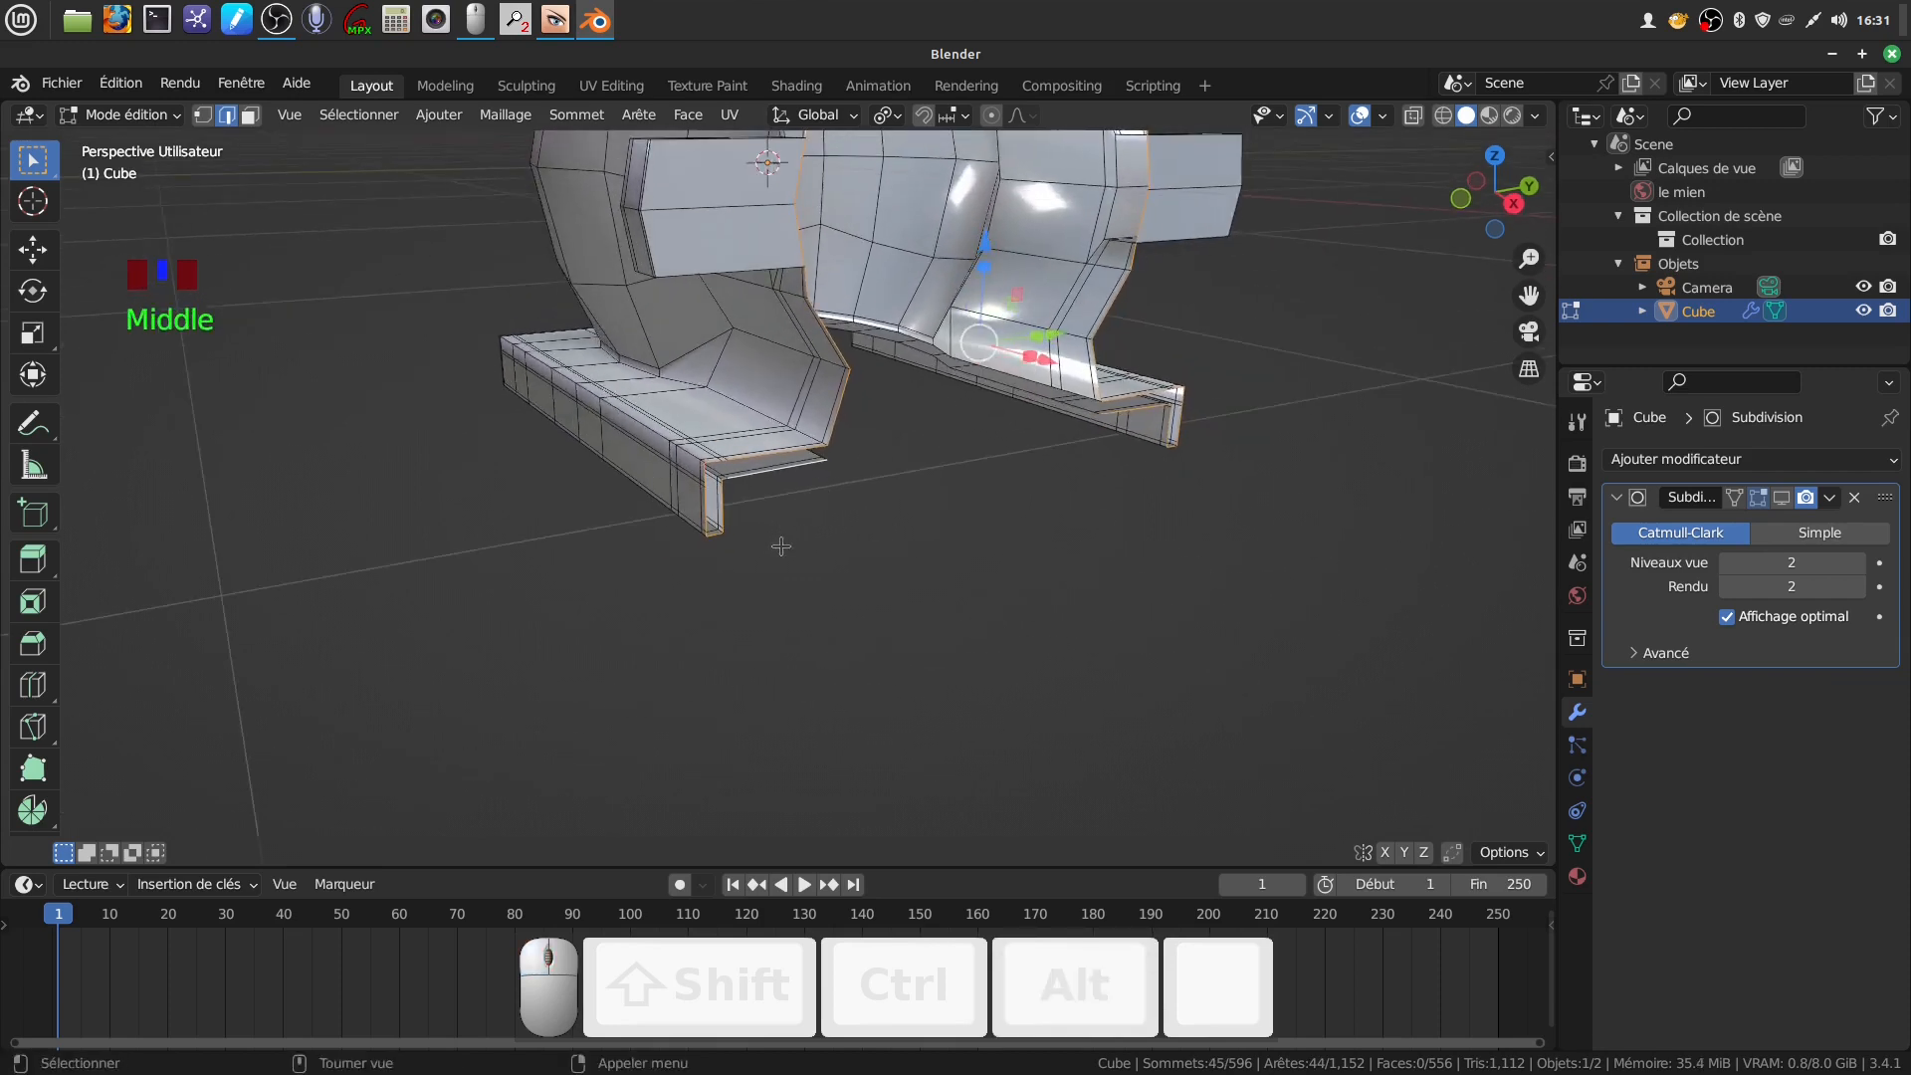
pyautogui.scroll(2, 783, 557)
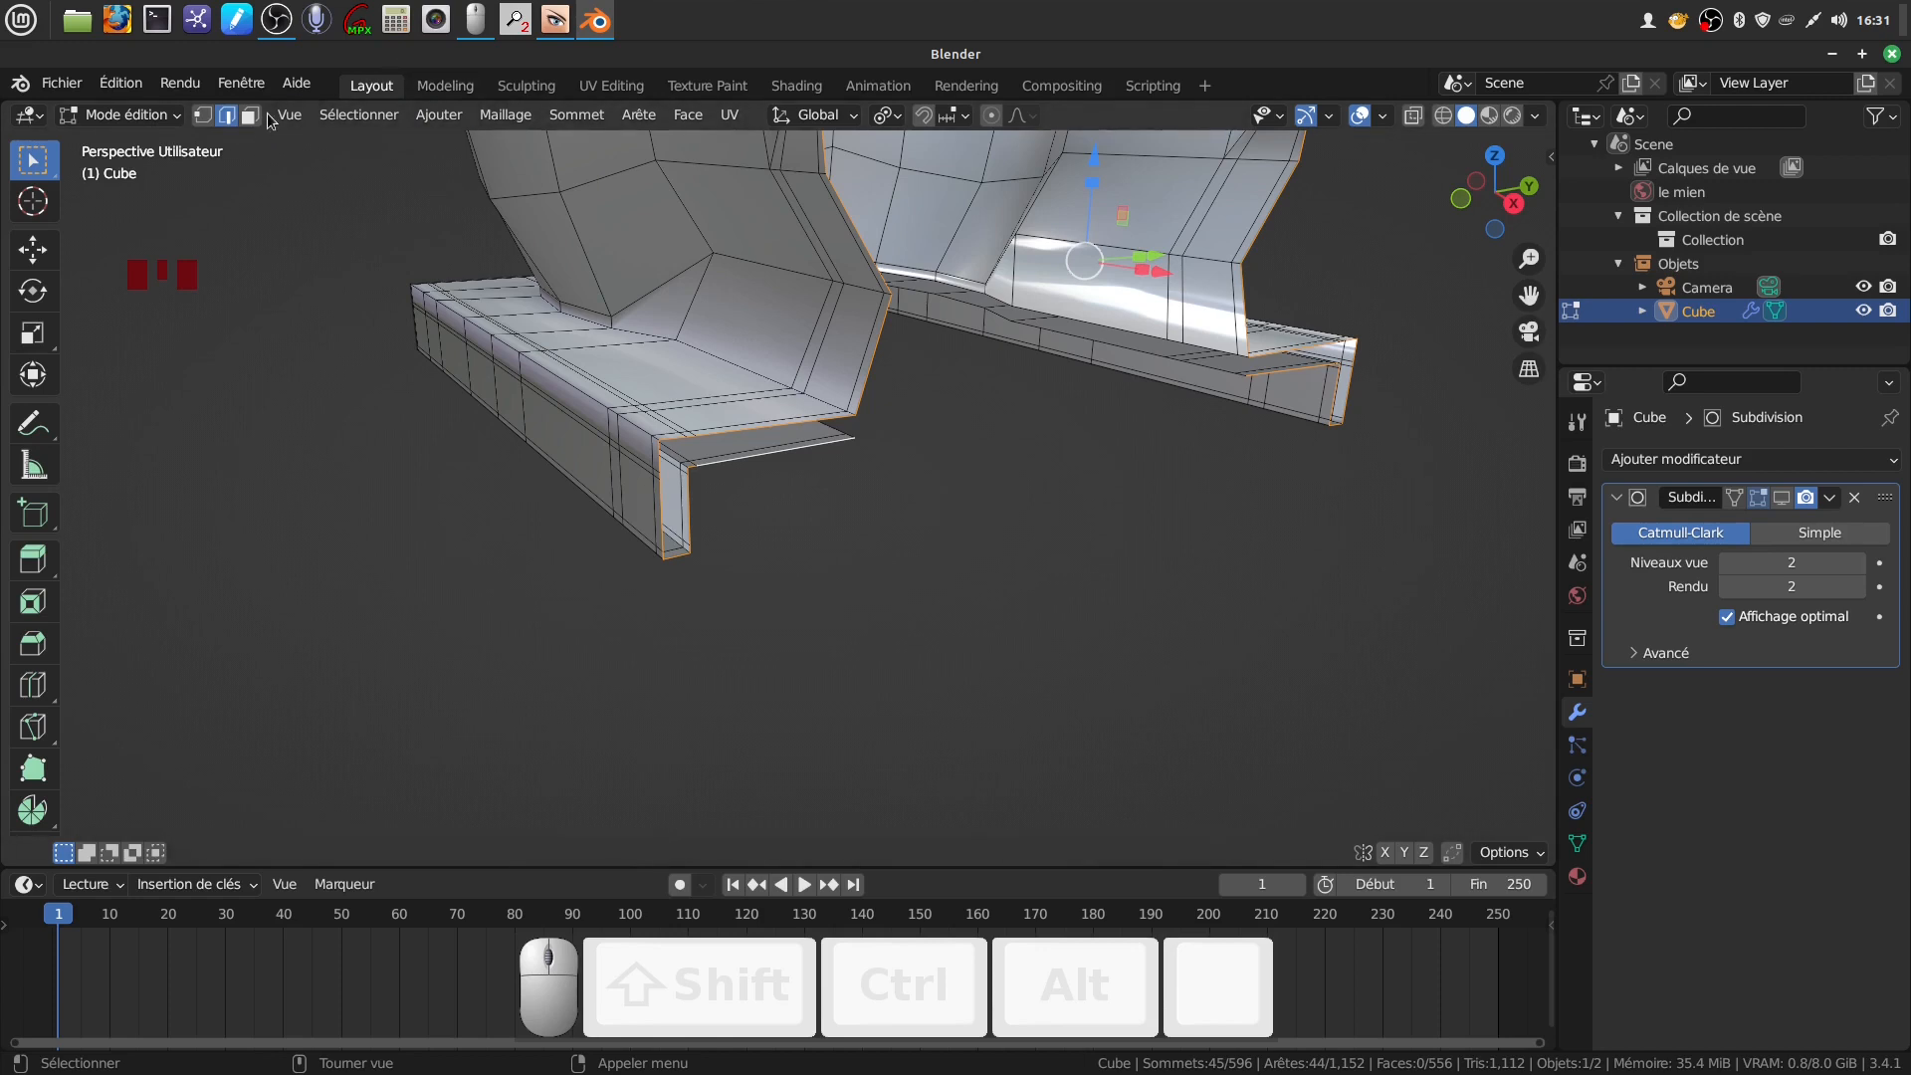
# Select the strip of faces at the +X end of the -Y flange's inner side, up to the plate's underside, and delete it
pyautogui.scroll(1, 784, 597)
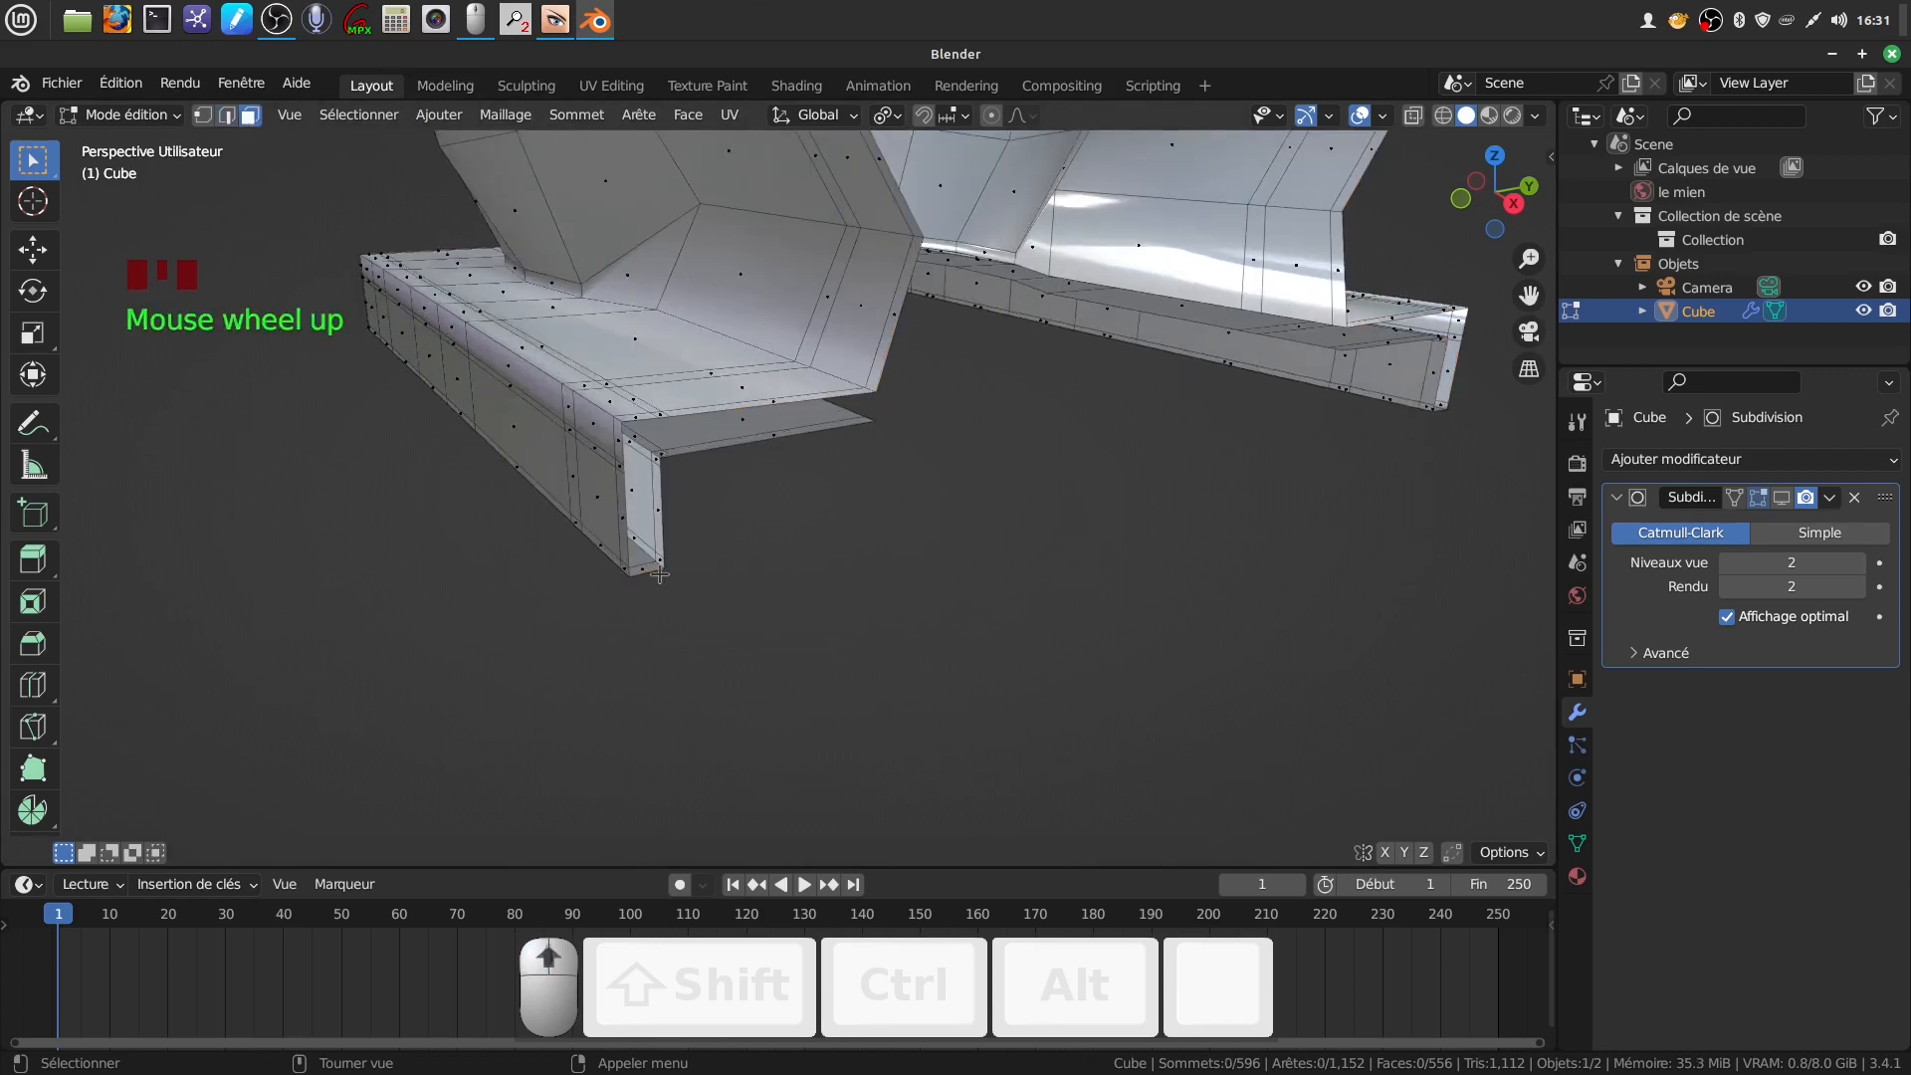
pyautogui.keyDown('ctrl'); pyautogui.keyDown('shift'); pyautogui.click(687, 453); pyautogui.keyUp('shift'); pyautogui.keyUp('ctrl')
pyautogui.keyDown('shift'); pyautogui.moveTo(685, 493); pyautogui.dragTo(721, 538, button='middle'); pyautogui.keyUp('shift')
pyautogui.press('x')
pyautogui.click(619, 551)
pyautogui.keyDown('shift'); pyautogui.scroll(2, 879, 533); pyautogui.keyUp('shift')
pyautogui.keyDown('shift'); pyautogui.moveTo(878, 534); pyautogui.dragTo(790, 520, button='middle'); pyautogui.keyUp('shift')
pyautogui.scroll(2, 834, 469)
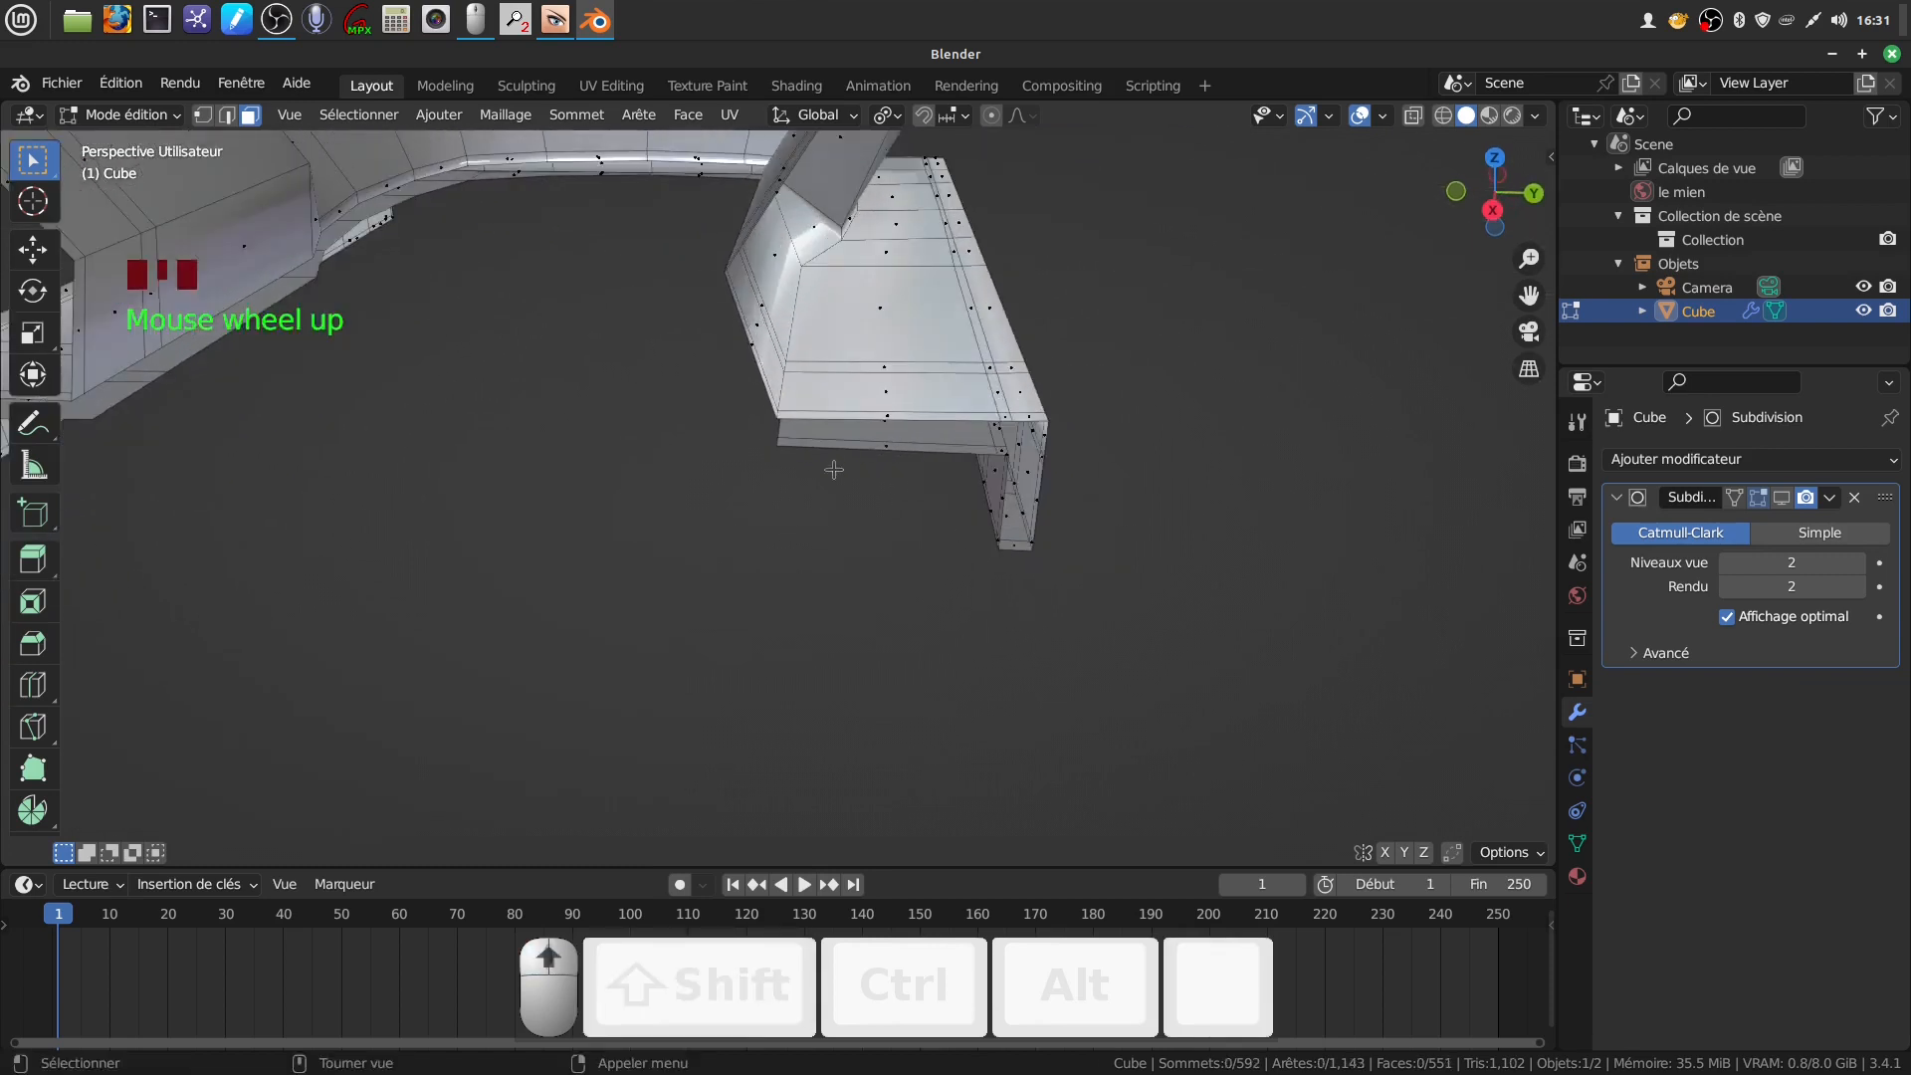
# Select the strip of faces at the +X end of the plate's underside and the +Y flange's inner side, and delete it
pyautogui.click(818, 444)
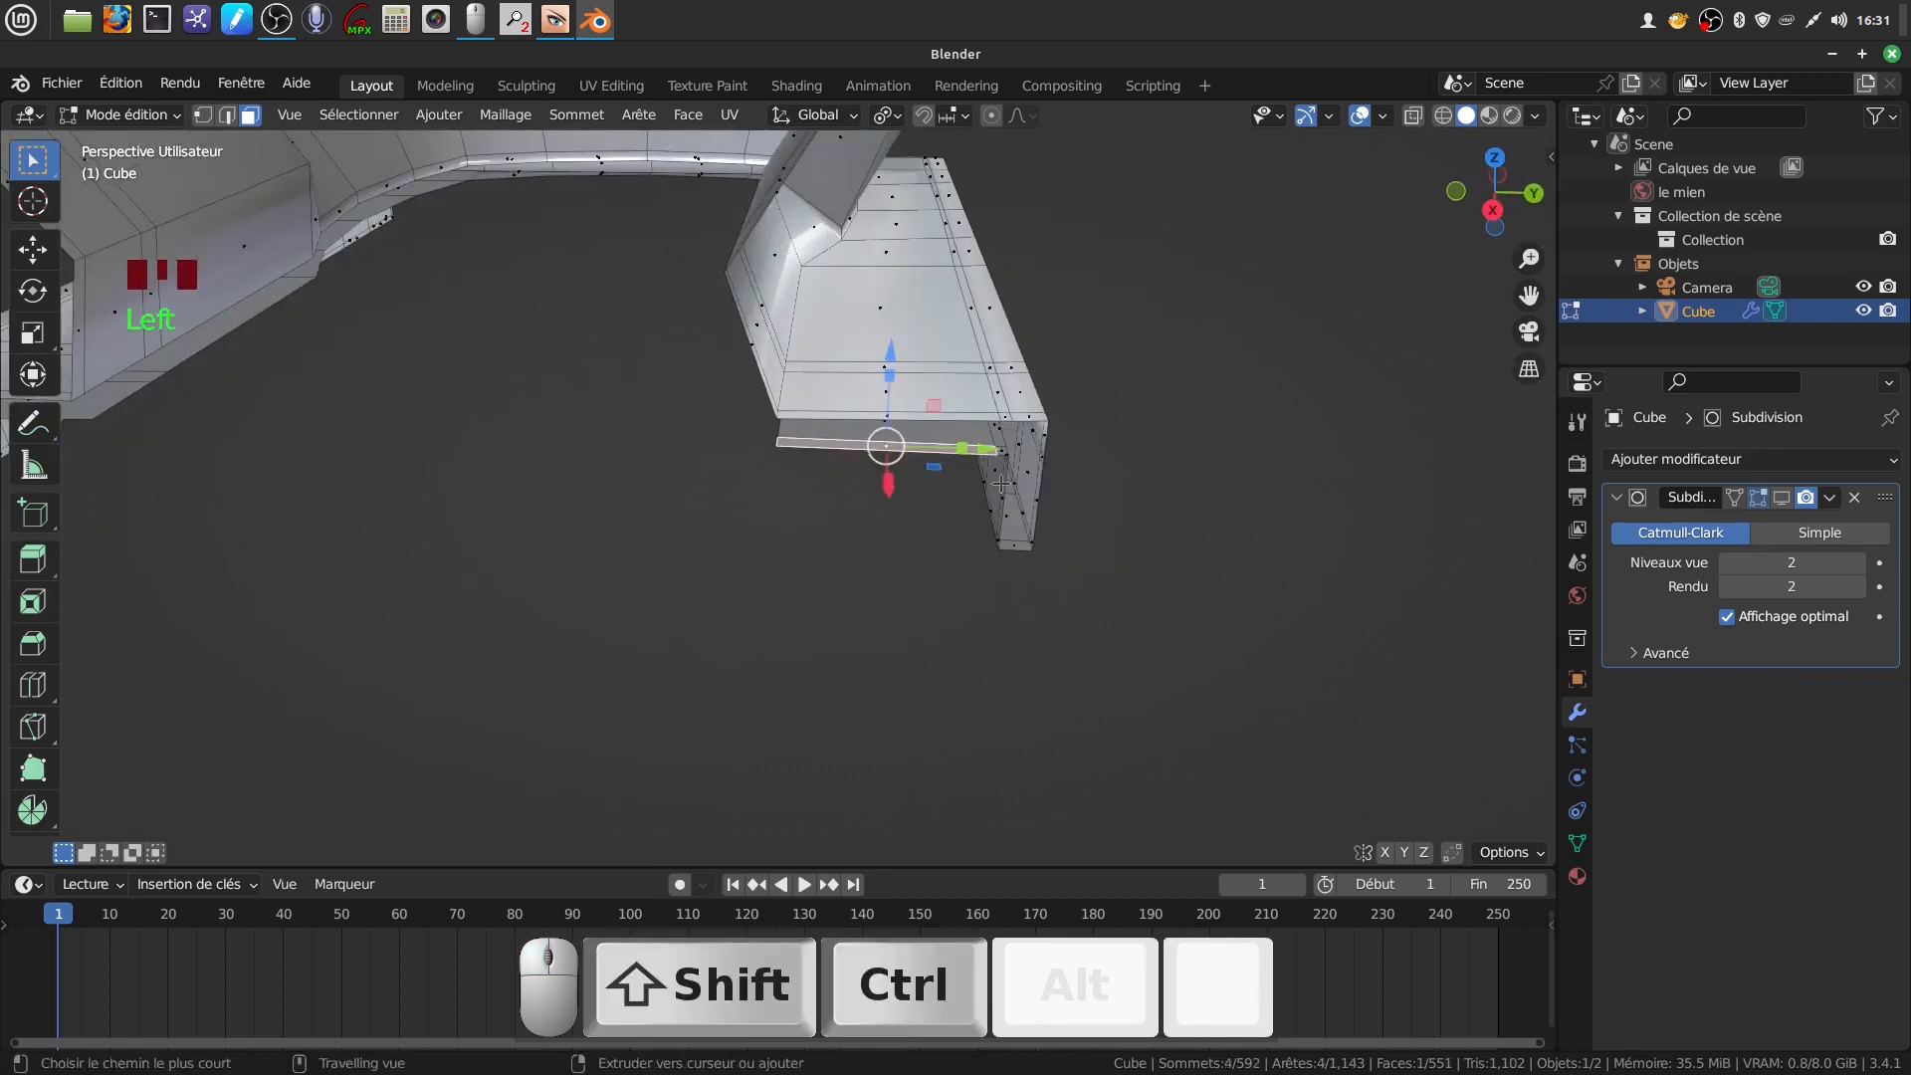
pyautogui.scroll(2, 896, 467)
pyautogui.keyDown('shift'); pyautogui.moveTo(964, 500); pyautogui.dragTo(695, 546, button='middle'); pyautogui.keyUp('shift')
pyautogui.keyDown('ctrl'); pyautogui.keyDown('shift'); pyautogui.click(864, 515); pyautogui.keyUp('shift'); pyautogui.keyUp('ctrl')
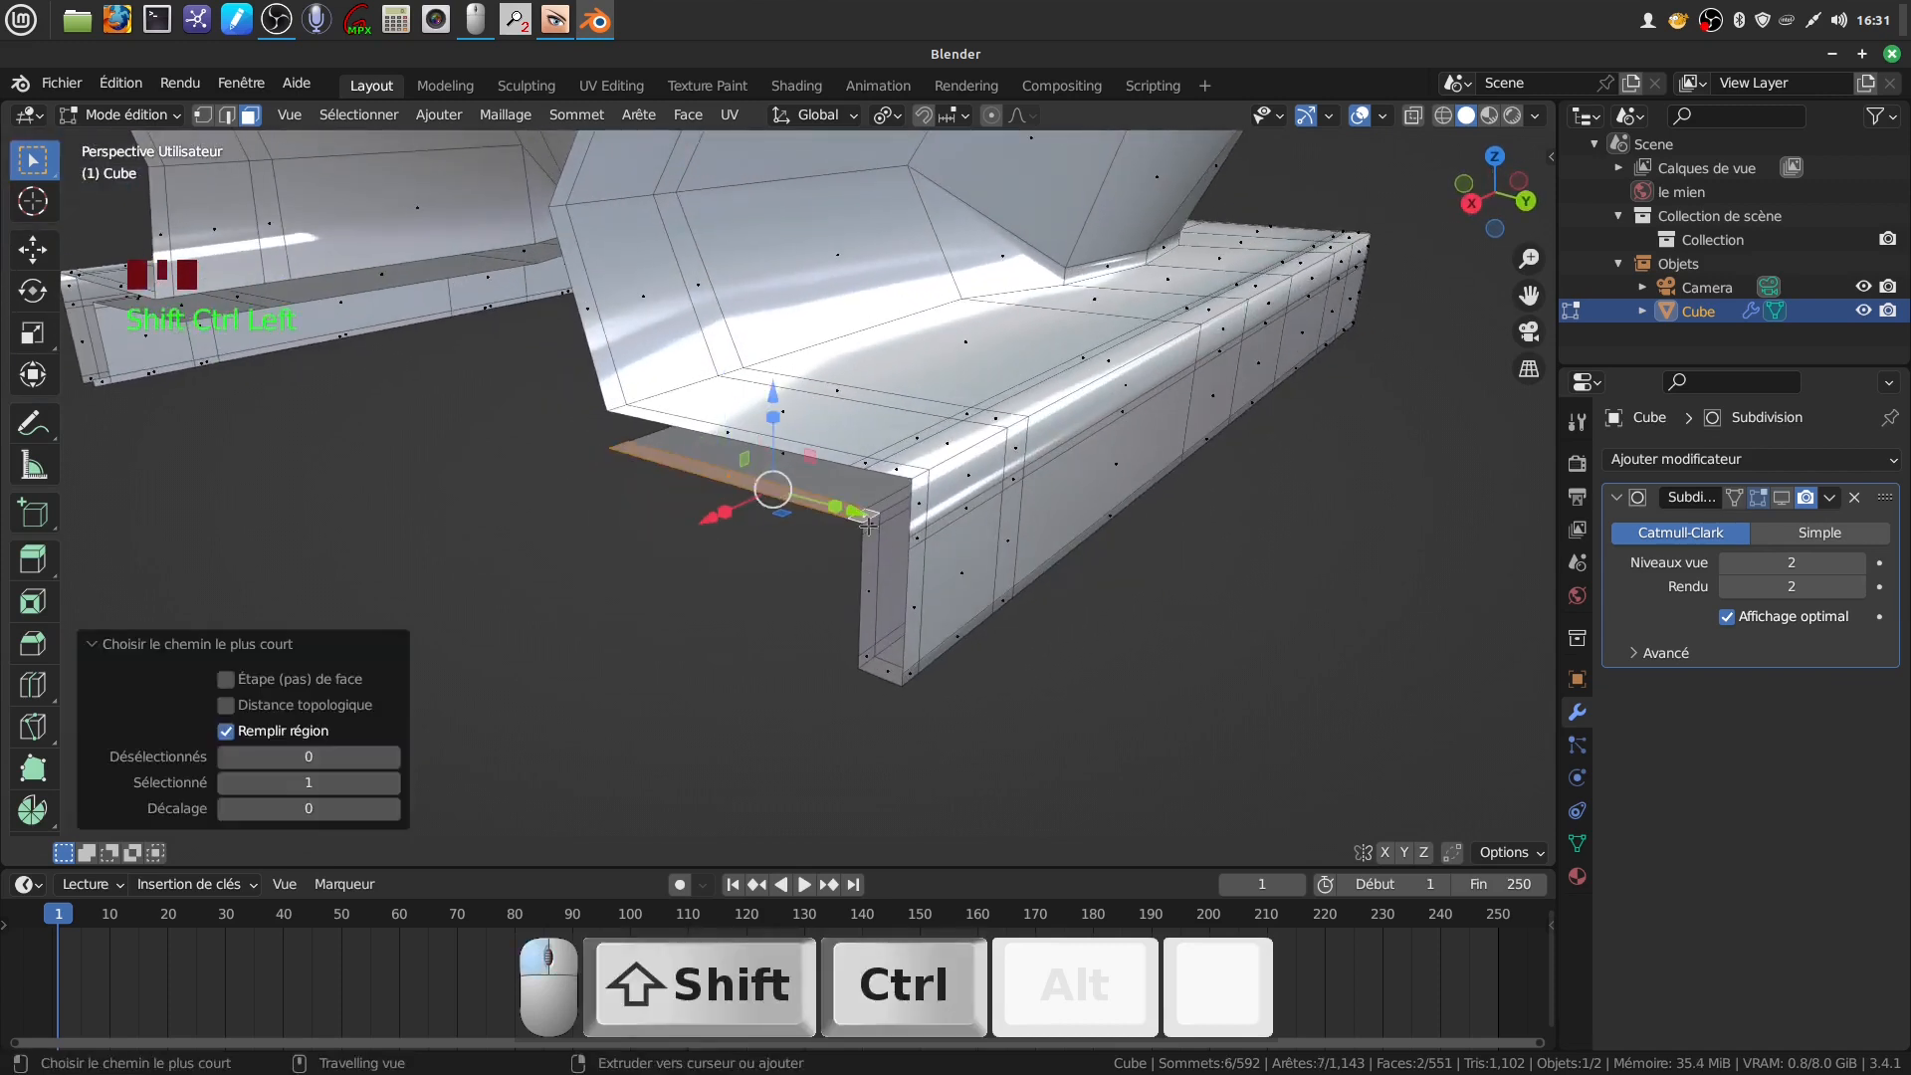
pyautogui.keyDown('ctrl'); pyautogui.keyDown('shift'); pyautogui.moveTo(869, 519); pyautogui.dragTo(871, 551); pyautogui.keyUp('shift'); pyautogui.keyUp('ctrl')
pyautogui.keyDown('ctrl'); pyautogui.keyDown('shift'); pyautogui.click(864, 515); pyautogui.keyUp('shift'); pyautogui.keyUp('ctrl')
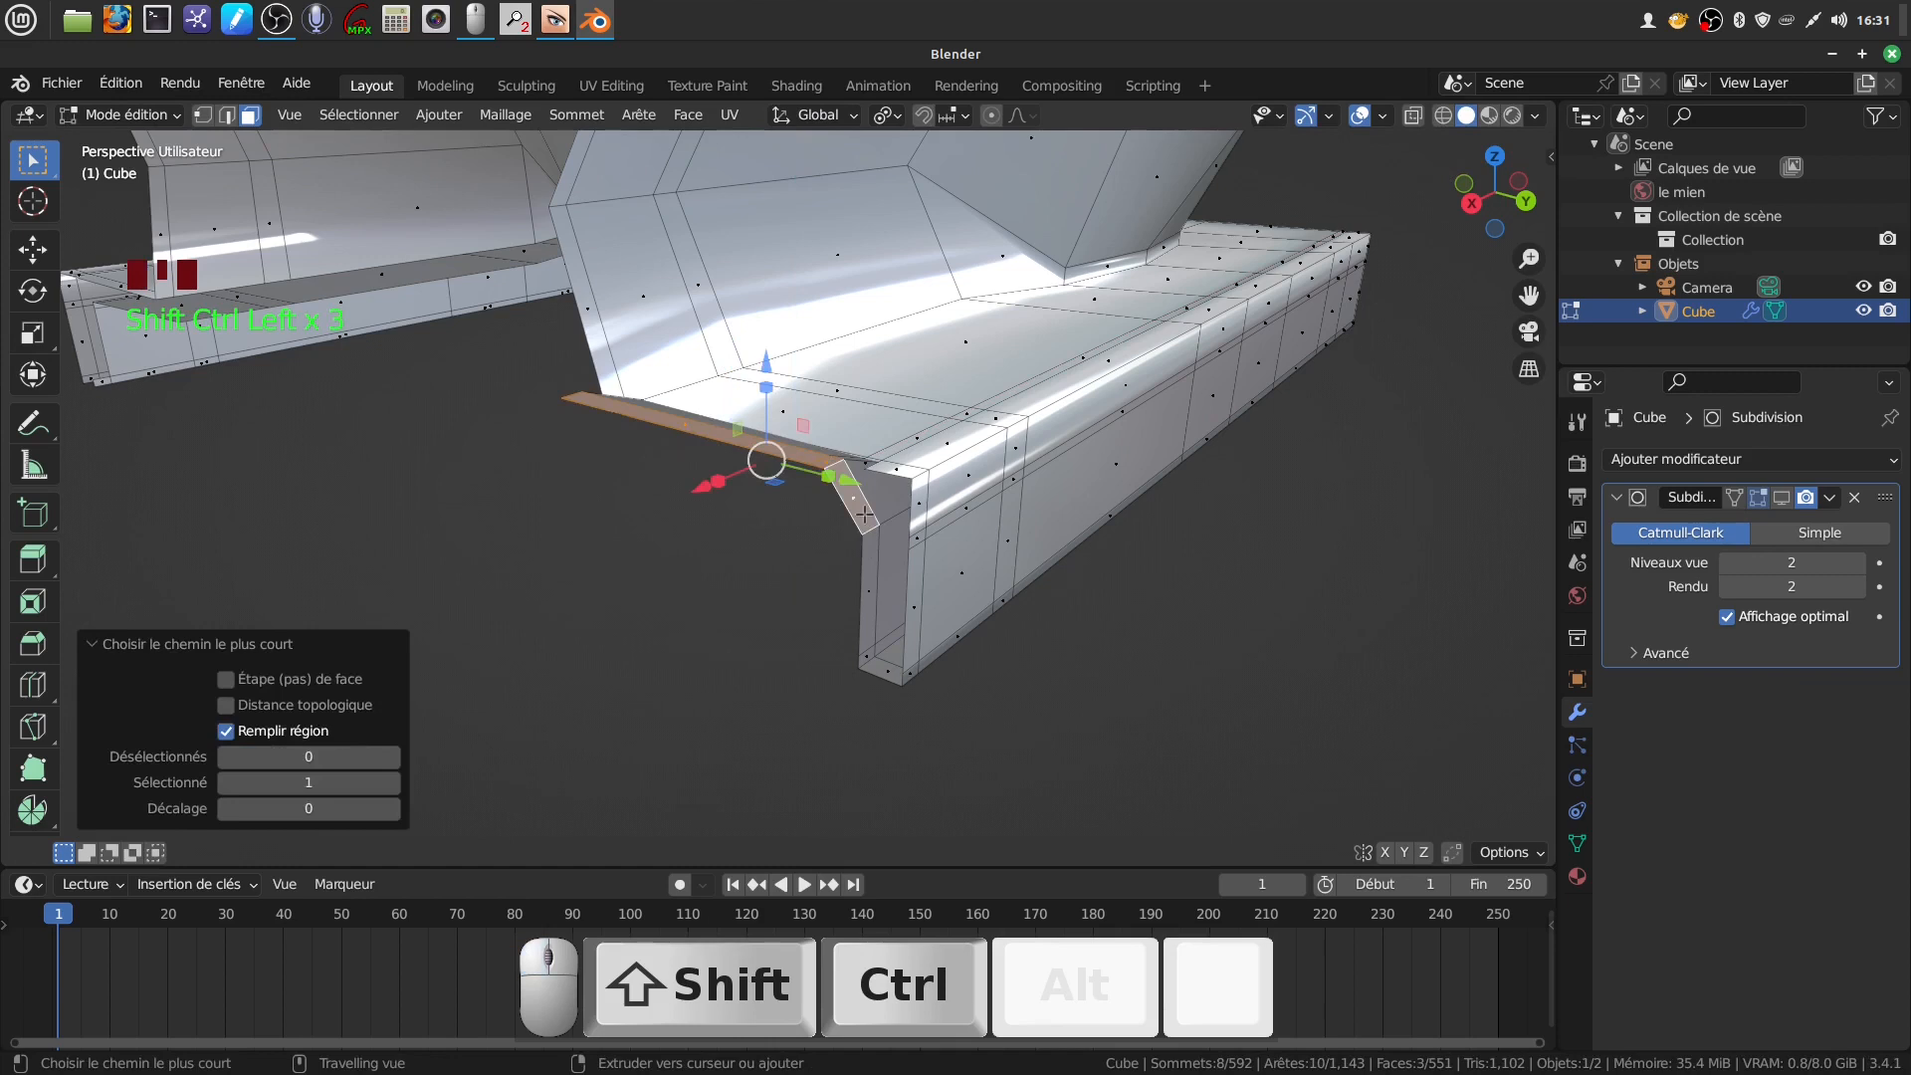
pyautogui.keyDown('ctrl'); pyautogui.keyDown('shift'); pyautogui.click(869, 597); pyautogui.keyUp('shift'); pyautogui.keyUp('ctrl')
pyautogui.keyDown('ctrl'); pyautogui.keyDown('shift'); pyautogui.click(865, 659); pyautogui.keyUp('shift'); pyautogui.keyUp('ctrl')
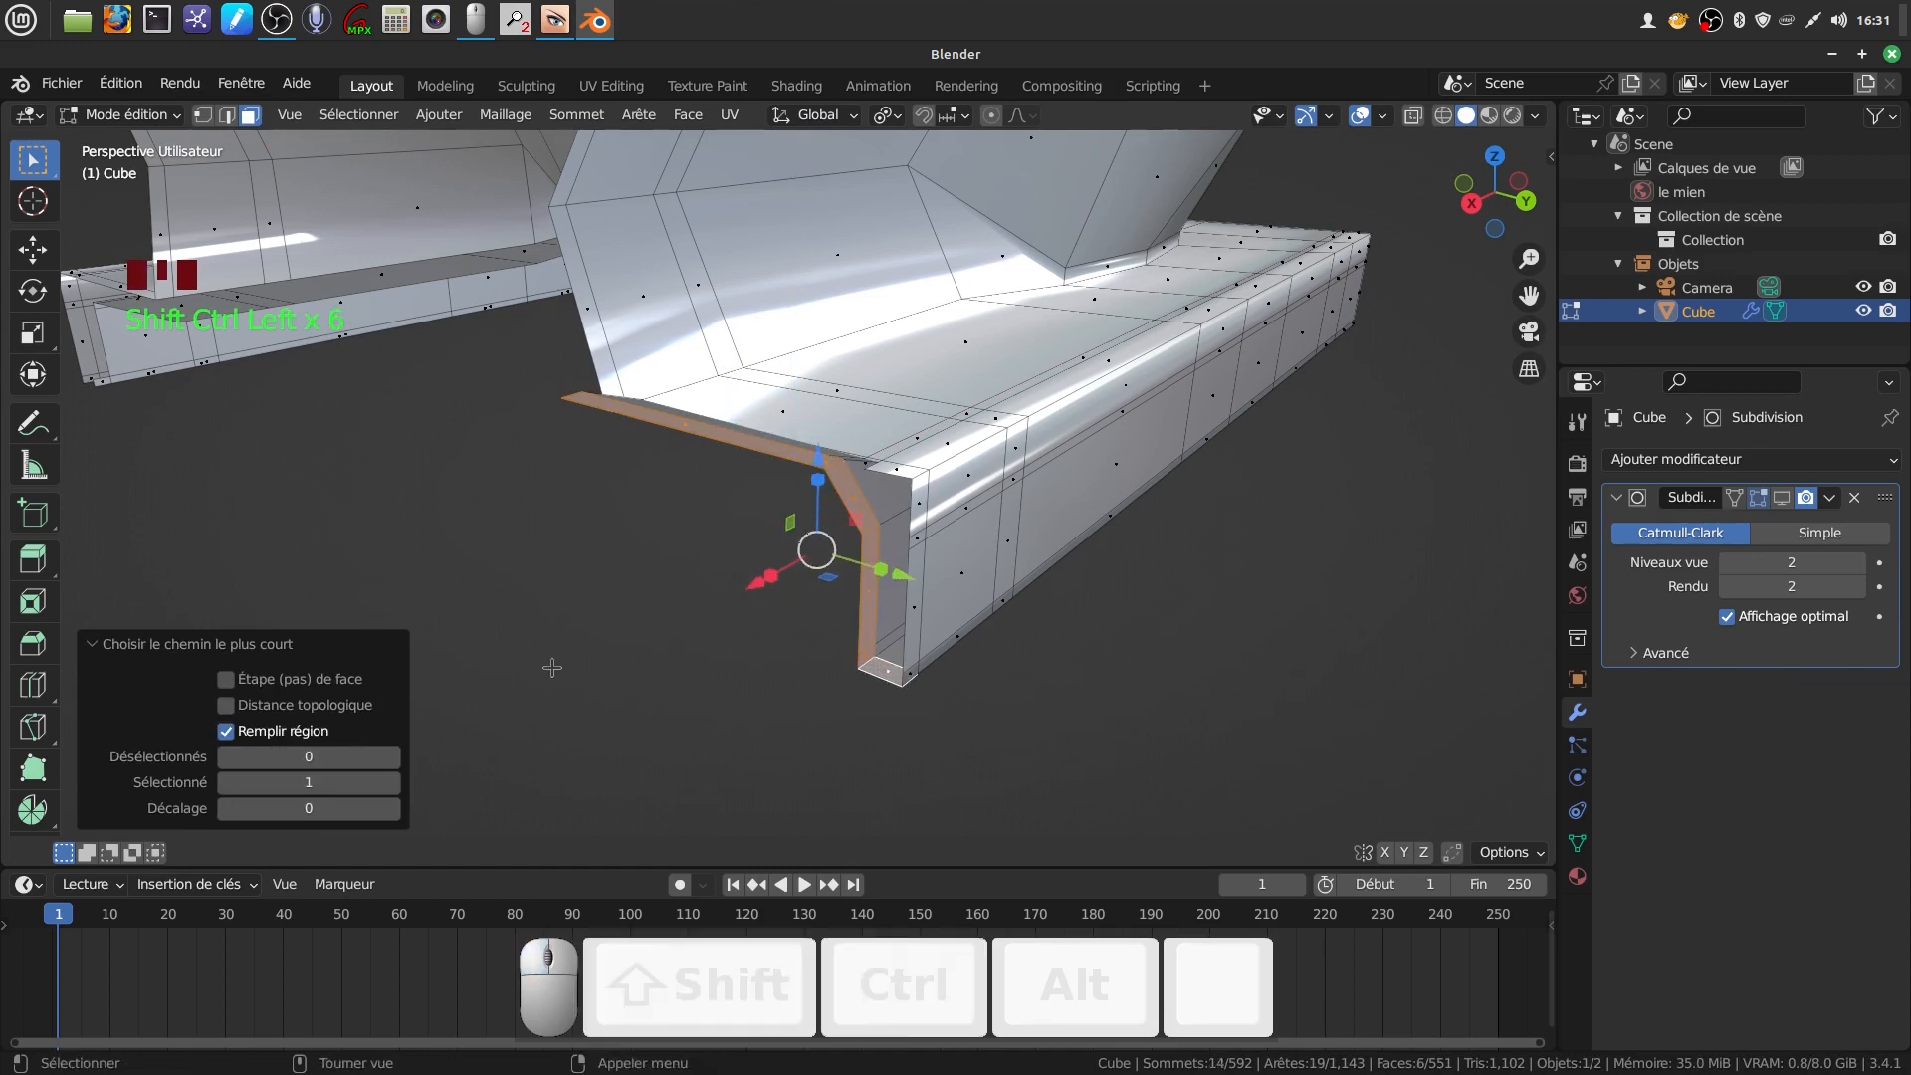
pyautogui.press('x')
pyautogui.click(517, 669)
# Delete the leftover faces under the plate's +X end and around the open end of the +Y flange
pyautogui.scroll(-2, 667, 582)
pyautogui.moveTo(682, 568); pyautogui.dragTo(716, 631, button='middle')
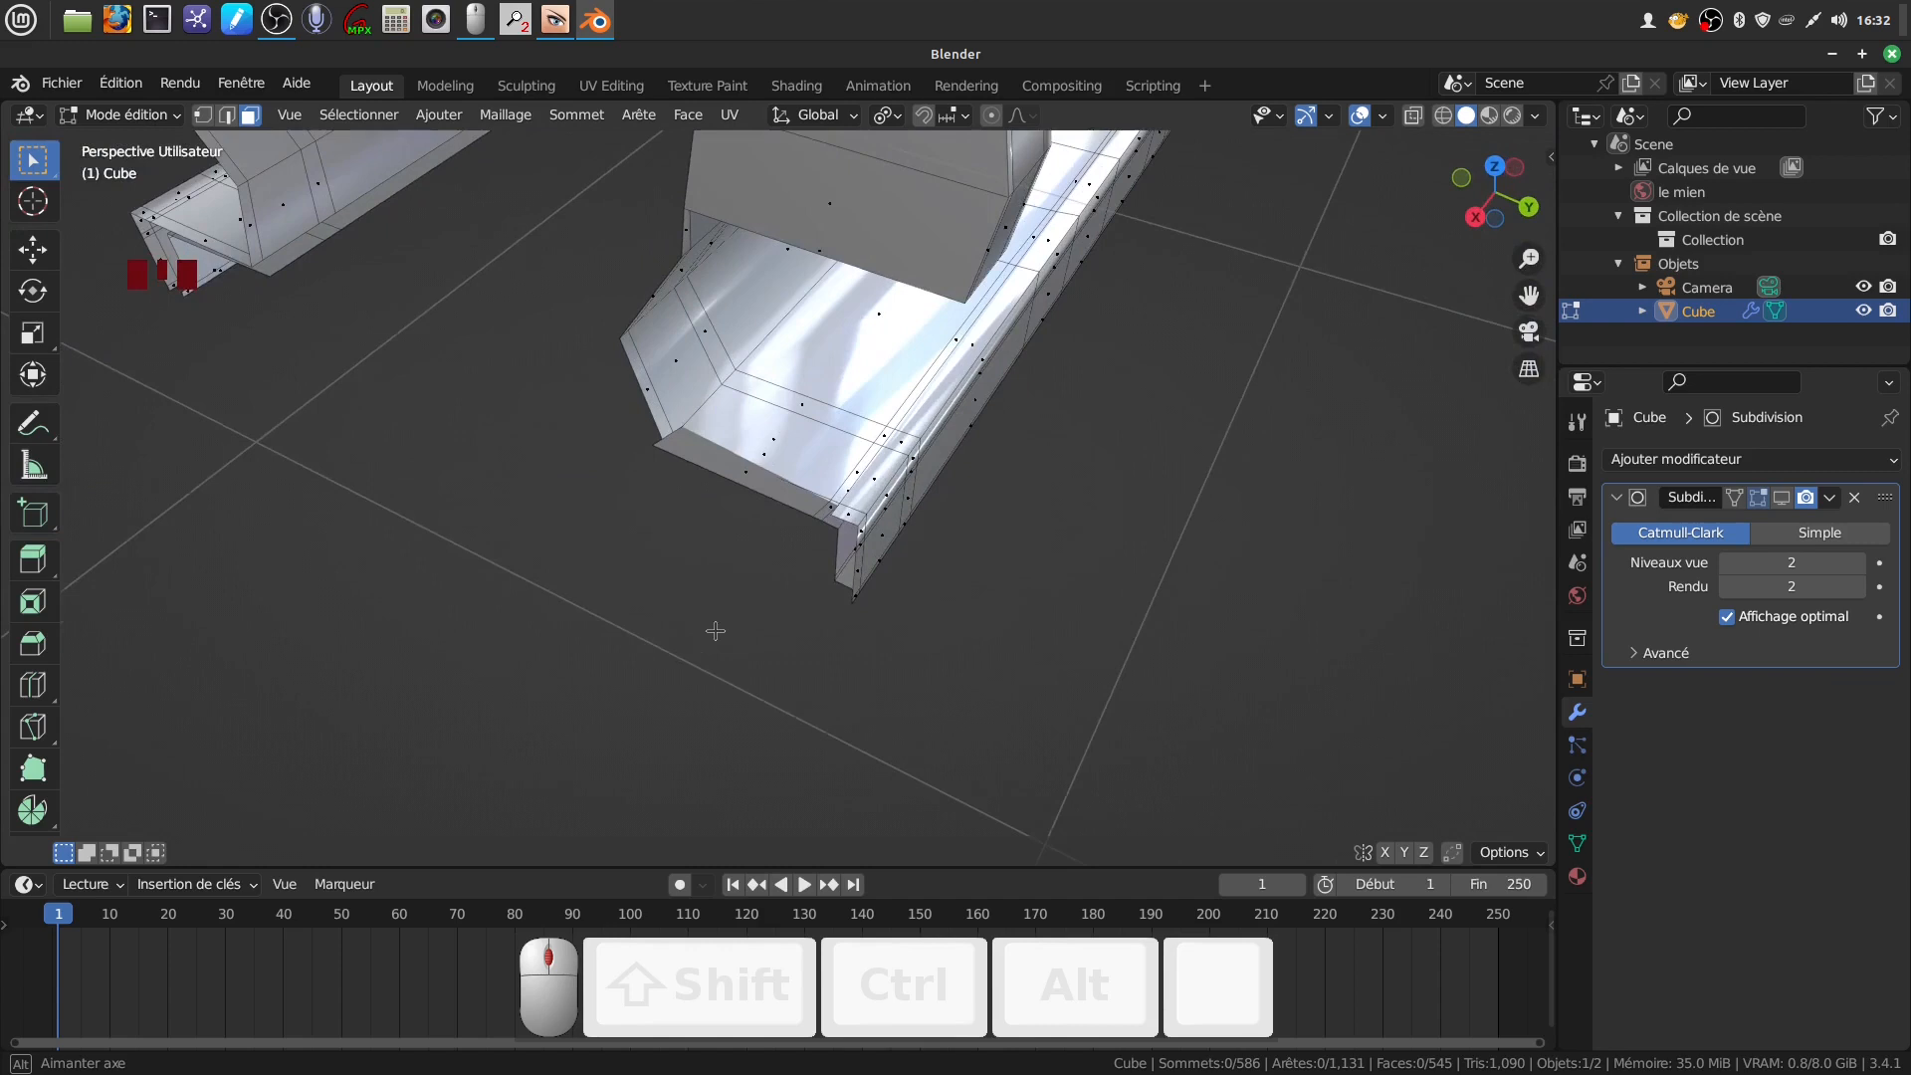
pyautogui.click(739, 470)
pyautogui.press('x')
pyautogui.click(715, 632)
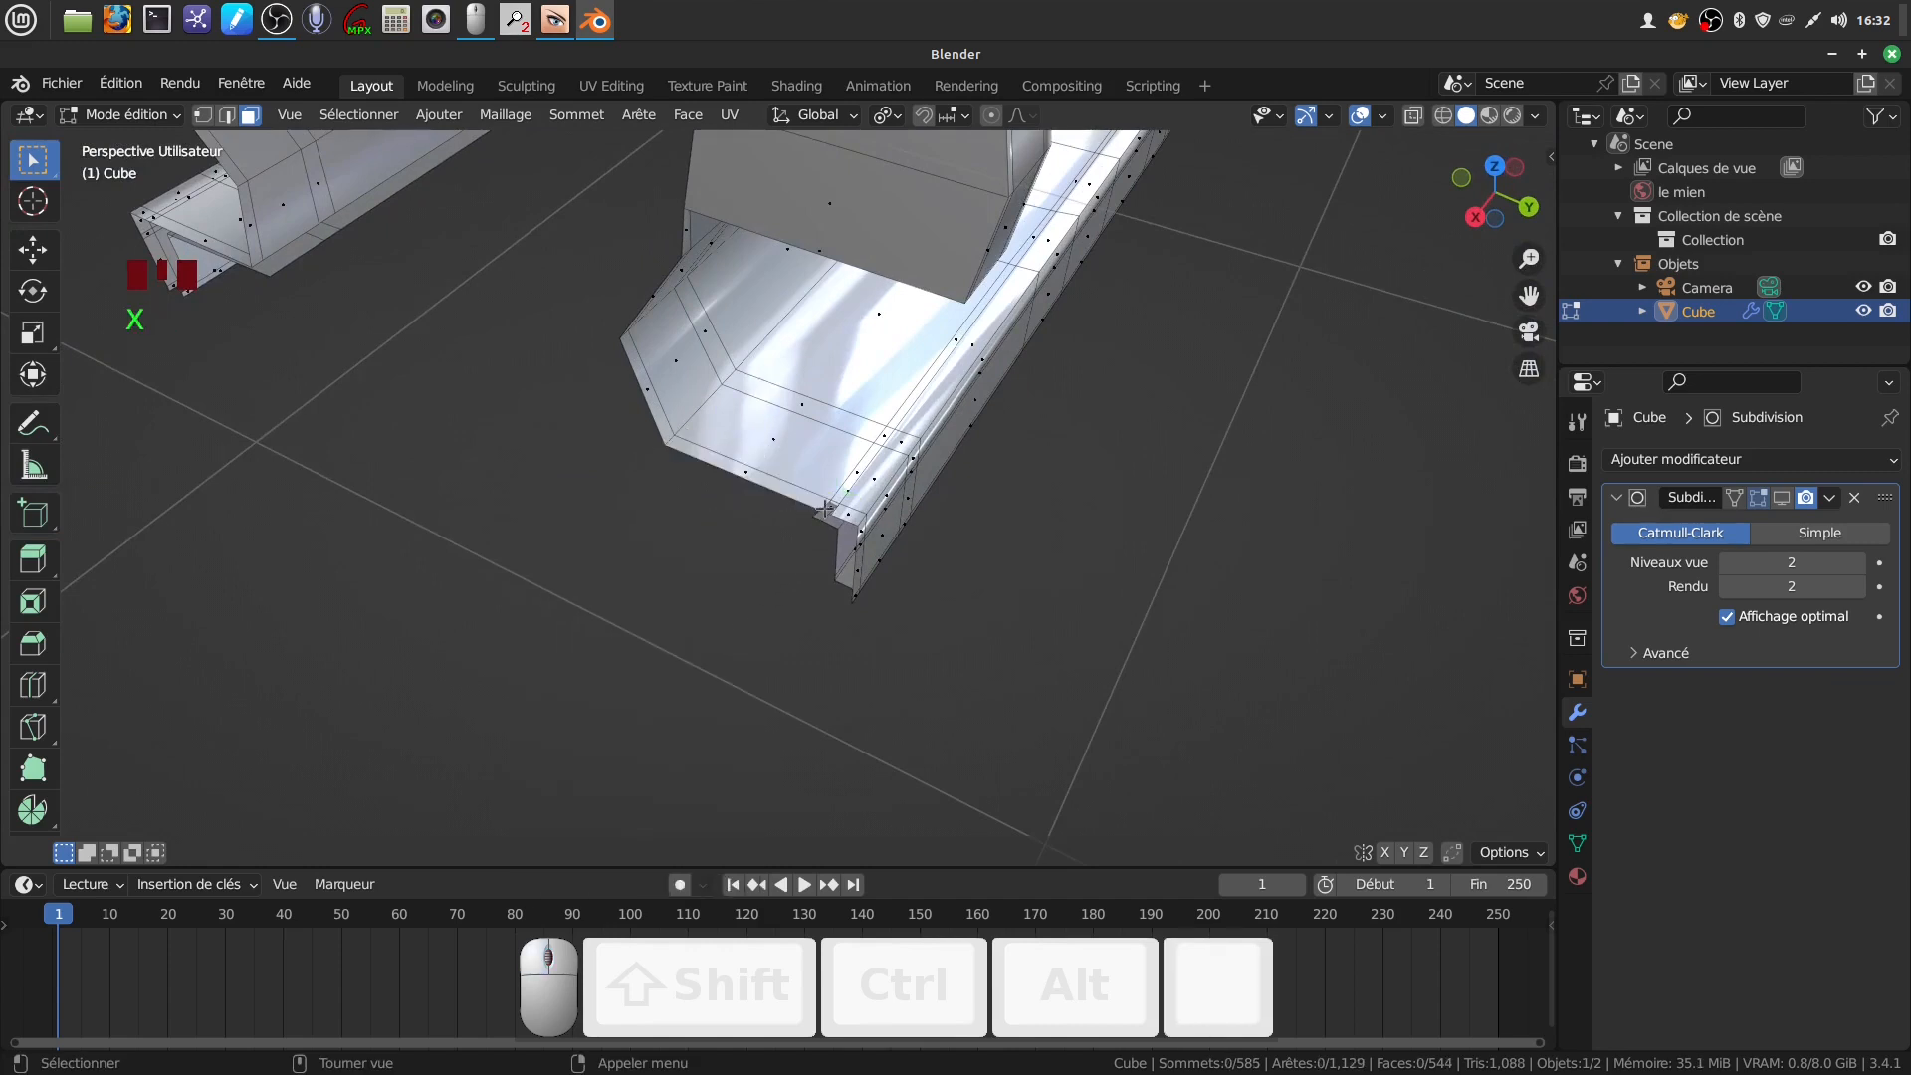
pyautogui.moveTo(856, 515); pyautogui.dragTo(1071, 540, button='middle')
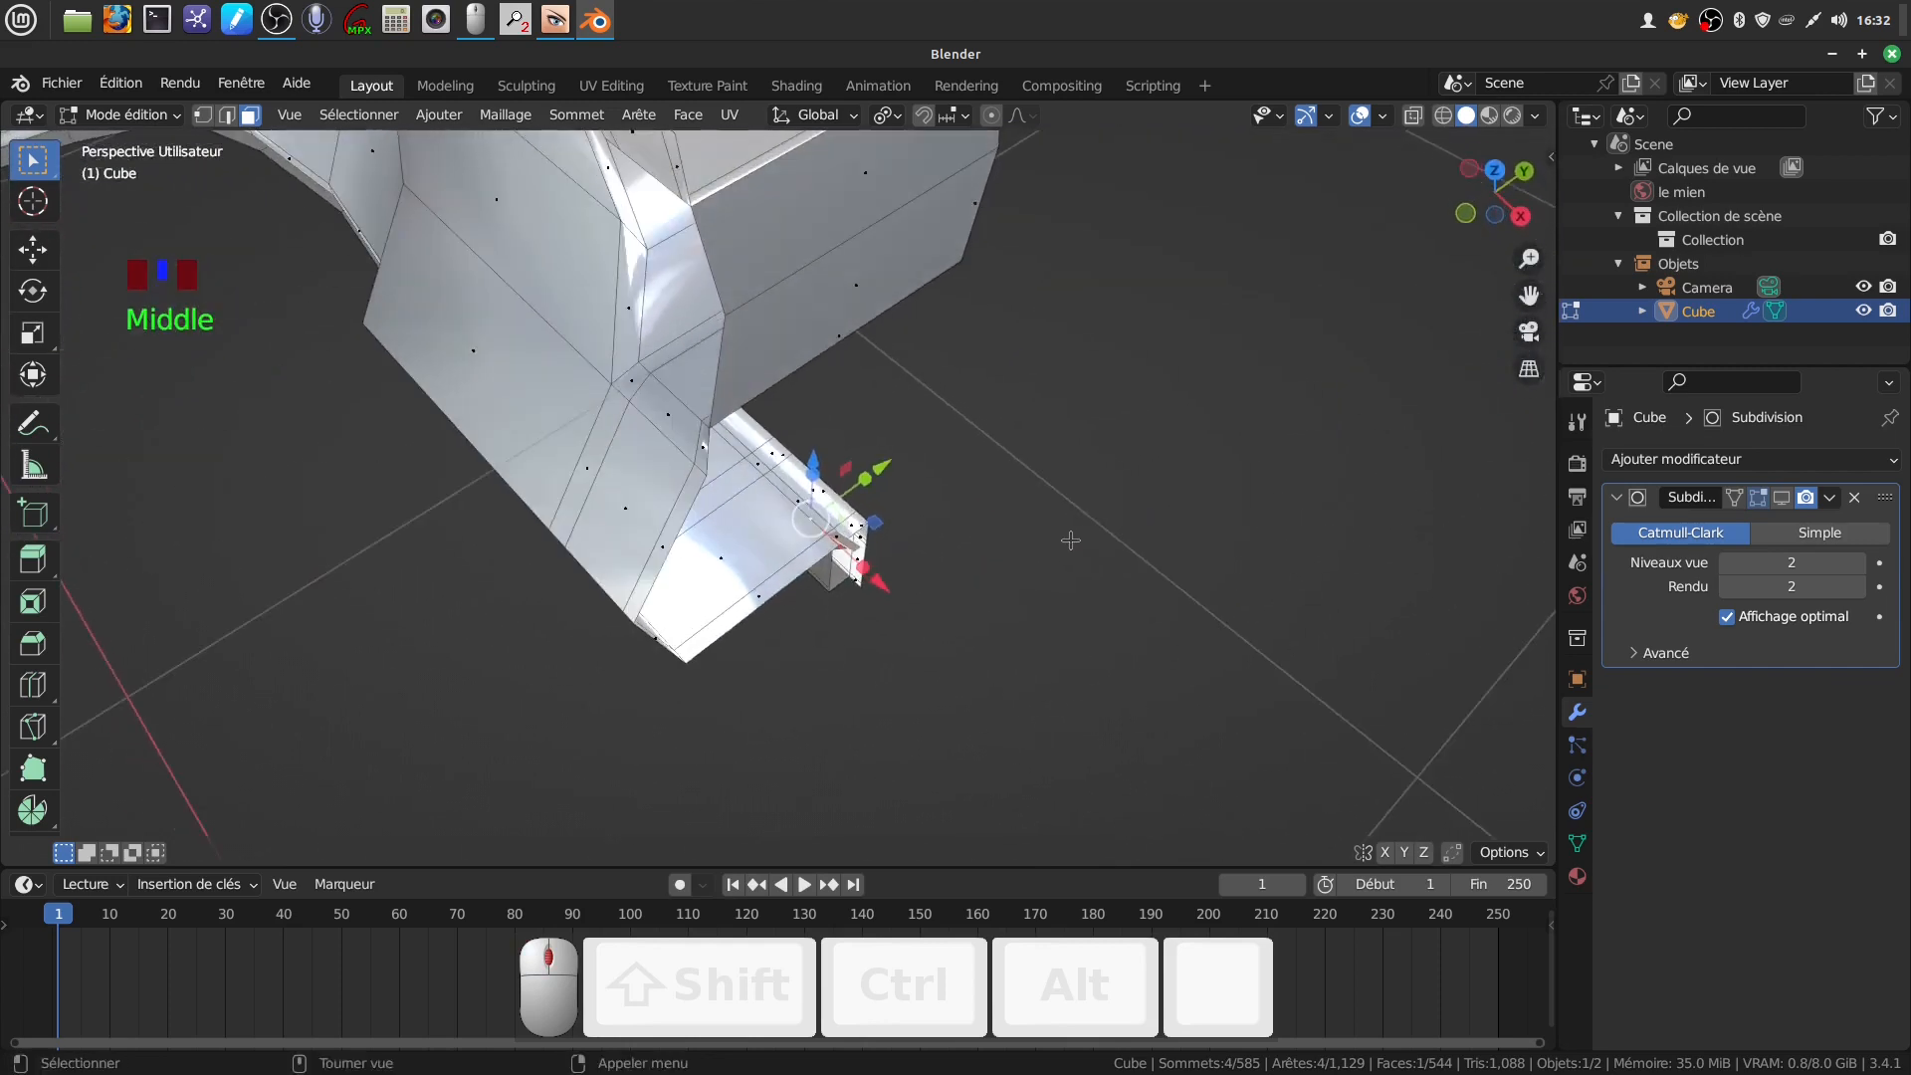
pyautogui.scroll(1, 881, 670)
pyautogui.press('x')
pyautogui.click(892, 663)
pyautogui.moveTo(893, 661); pyautogui.dragTo(827, 608, button='middle')
pyautogui.press('x')
pyautogui.click(905, 720)
# Delete the small leftover bottom face at the +X end of the -Y flange
pyautogui.moveTo(906, 720); pyautogui.dragTo(946, 687, button='middle')
pyautogui.scroll(-3, 762, 708)
pyautogui.scroll(3, 504, 559)
pyautogui.moveTo(503, 560); pyautogui.dragTo(478, 497, button='middle')
pyautogui.scroll(-3, 647, 637)
pyautogui.moveTo(647, 637); pyautogui.dragTo(660, 535, button='middle')
pyautogui.scroll(2, 806, 607)
pyautogui.scroll(5, 768, 618)
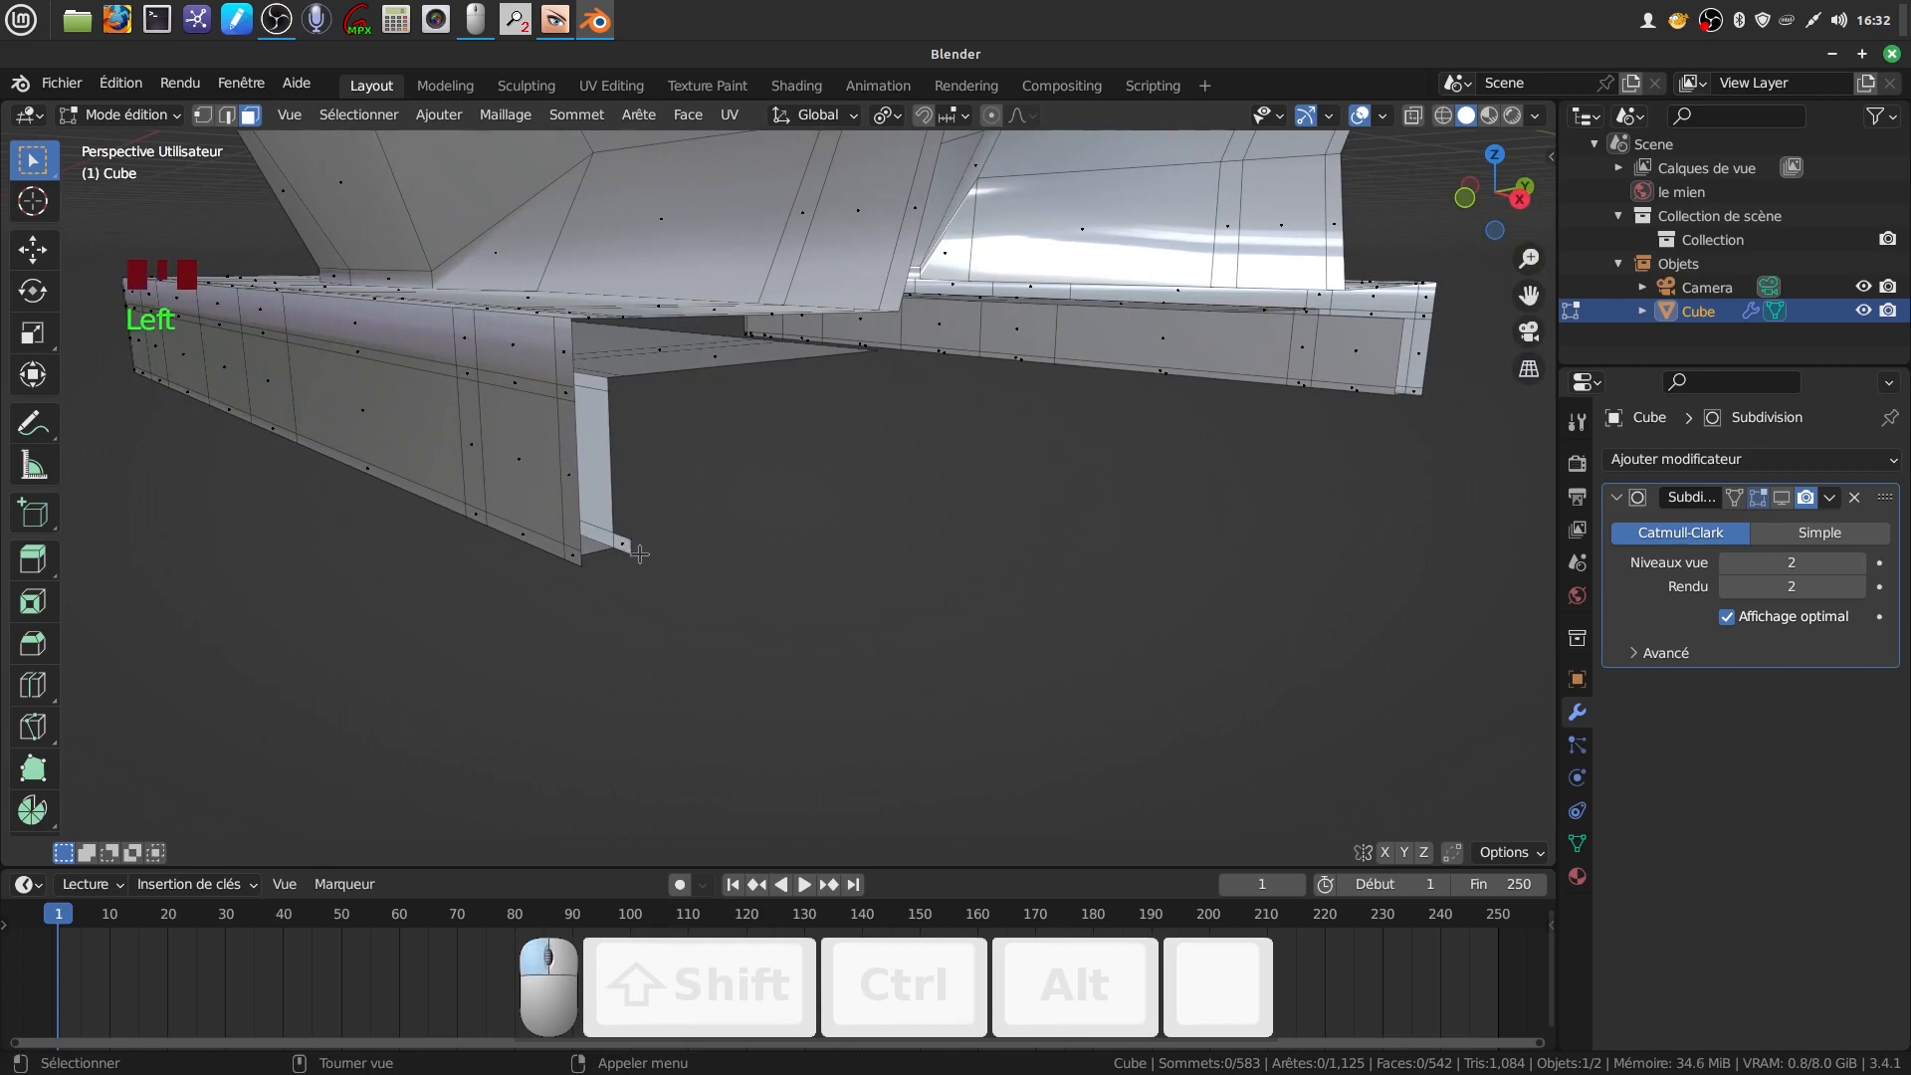
pyautogui.press('x')
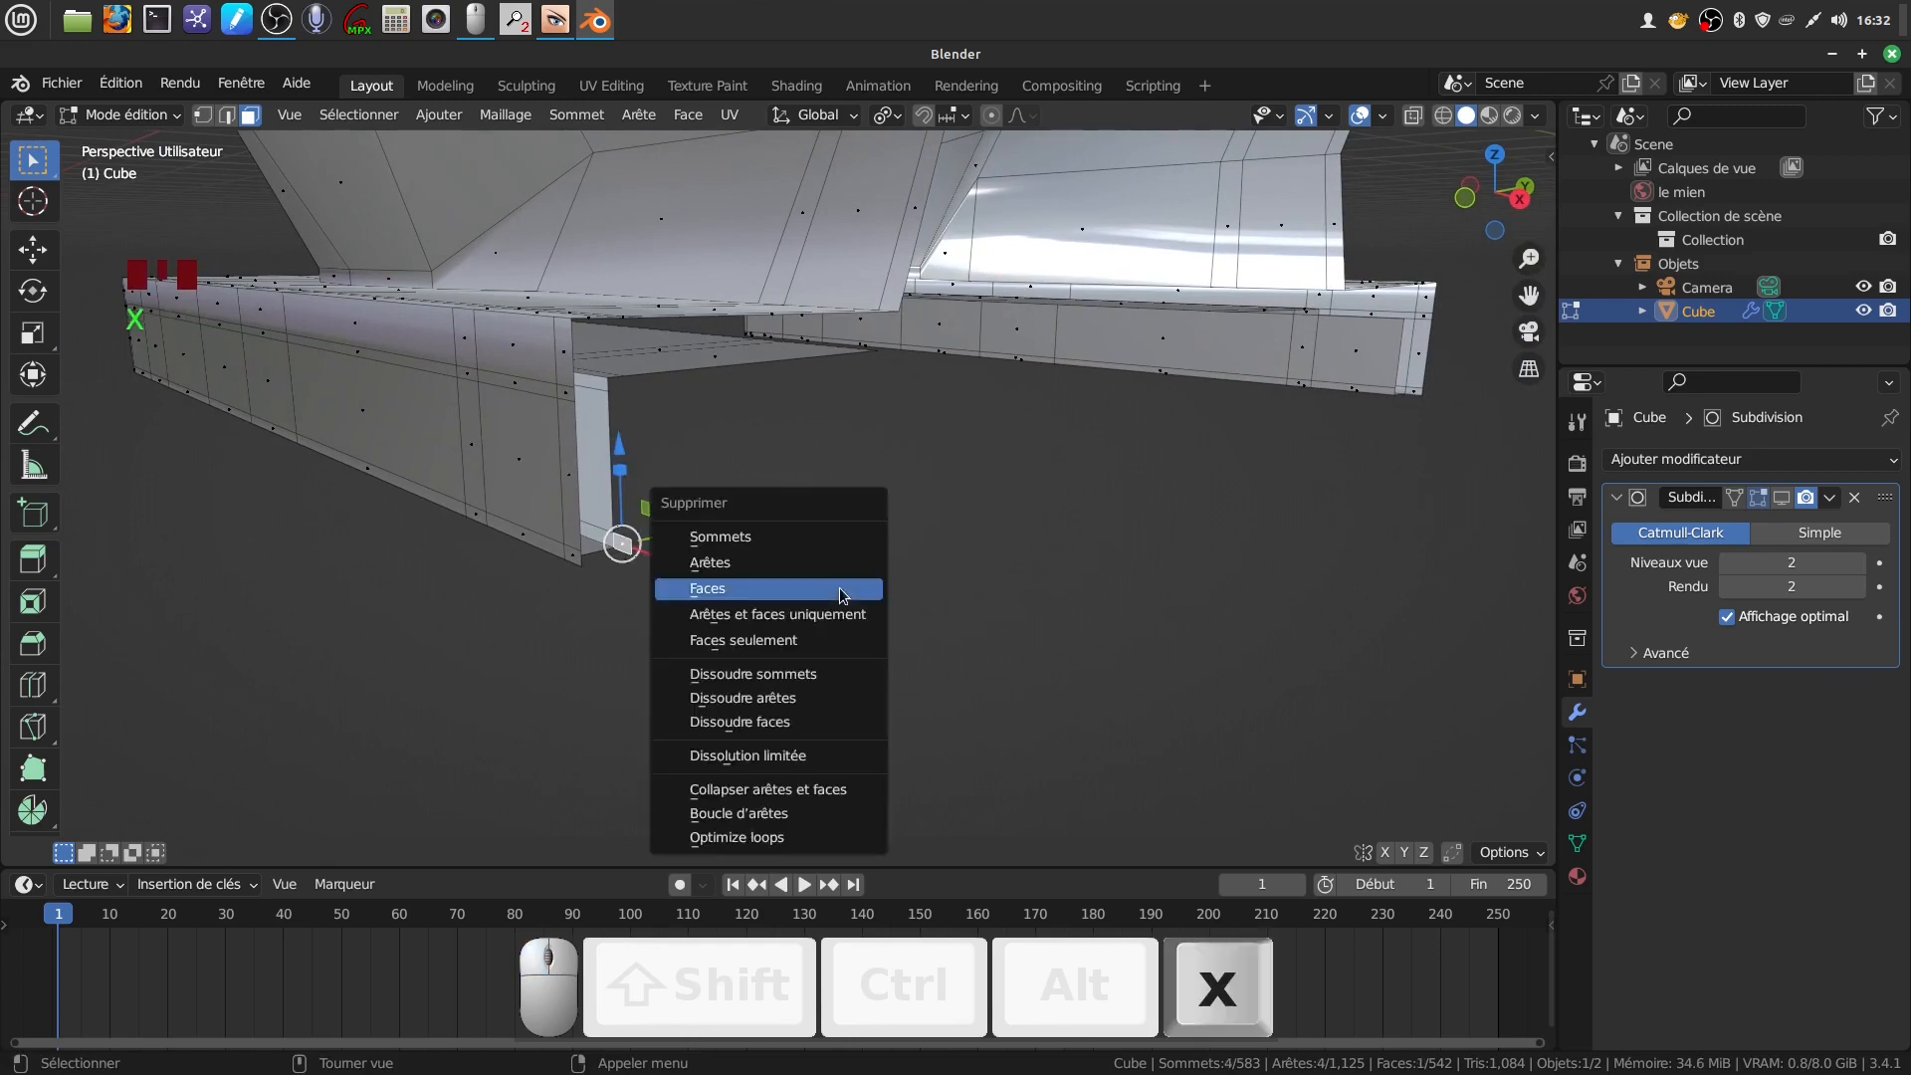
pyautogui.click(841, 594)
# In edge select mode, select the boundary edges from the -Y flange's outer bottom corner up and along the plate's +X end
pyautogui.moveTo(940, 538); pyautogui.dragTo(759, 570, button='middle')
pyautogui.click(230, 125)
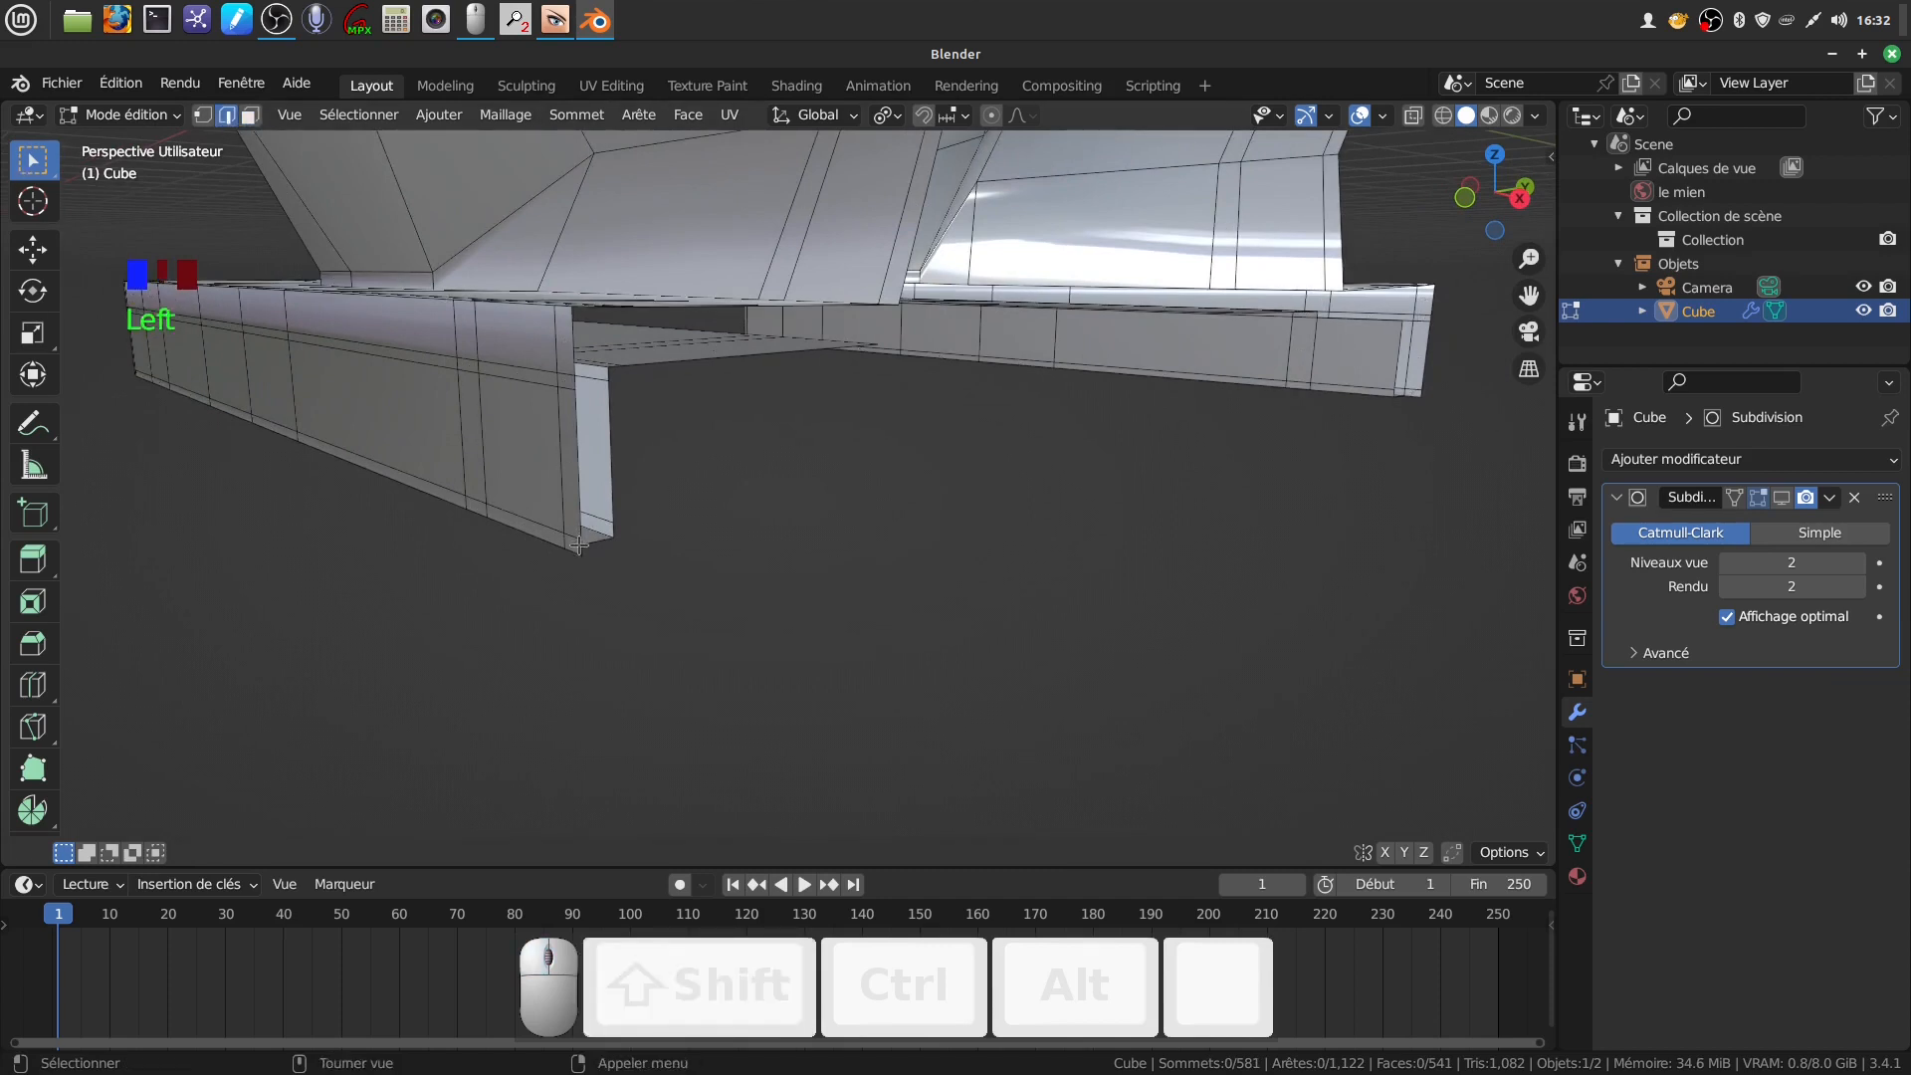
pyautogui.keyDown('shift'); pyautogui.click(578, 547); pyautogui.keyUp('shift')
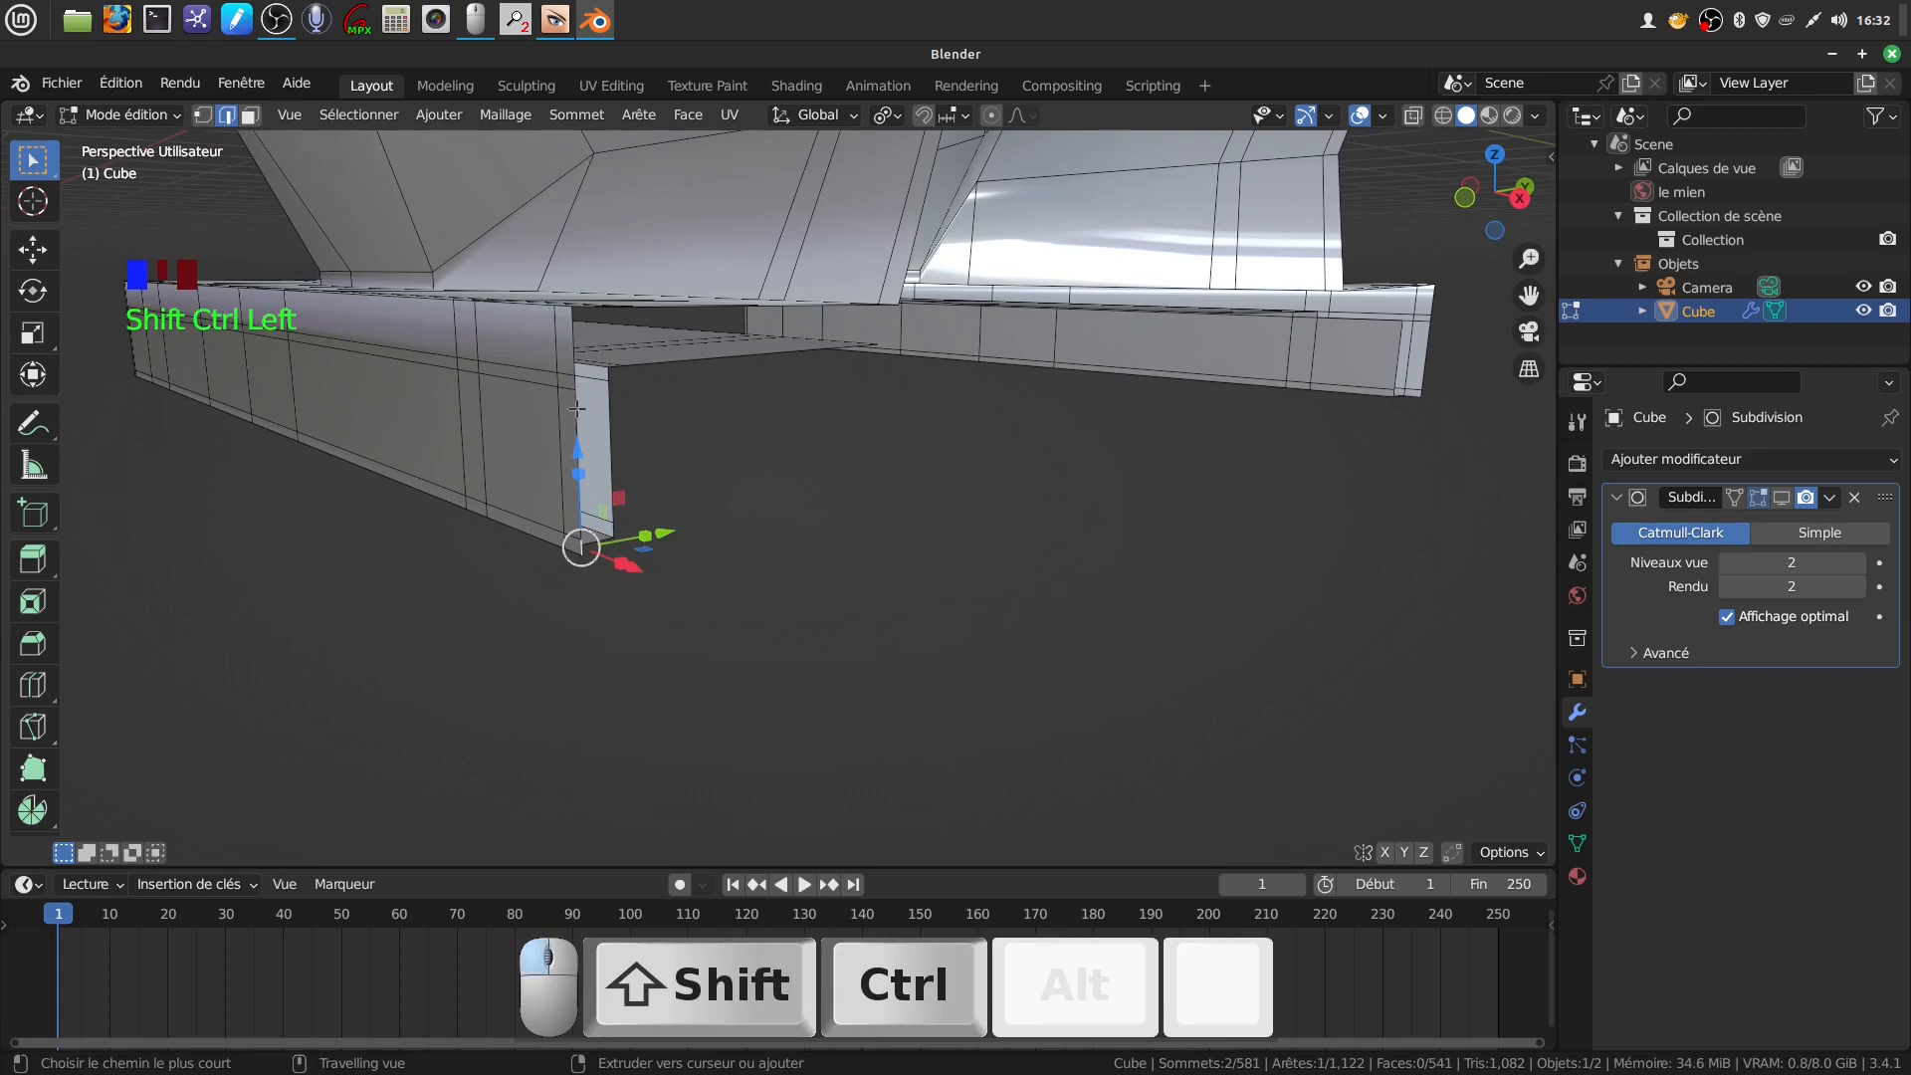
pyautogui.keyDown('ctrl'); pyautogui.keyDown('shift'); pyautogui.click(576, 408); pyautogui.keyUp('shift'); pyautogui.keyUp('ctrl')
pyautogui.keyDown('ctrl'); pyautogui.keyDown('shift'); pyautogui.click(570, 333); pyautogui.keyUp('shift'); pyautogui.keyUp('ctrl')
pyautogui.moveTo(570, 333); pyautogui.dragTo(711, 347, button='middle')
pyautogui.keyDown('ctrl'); pyautogui.keyDown('shift'); pyautogui.click(732, 328); pyautogui.keyUp('shift'); pyautogui.keyUp('ctrl')
pyautogui.keyDown('shift'); pyautogui.moveTo(901, 376); pyautogui.dragTo(786, 402, button='middle'); pyautogui.keyUp('shift')
pyautogui.keyDown('ctrl'); pyautogui.keyDown('shift'); pyautogui.click(816, 327); pyautogui.keyUp('shift'); pyautogui.keyUp('ctrl')
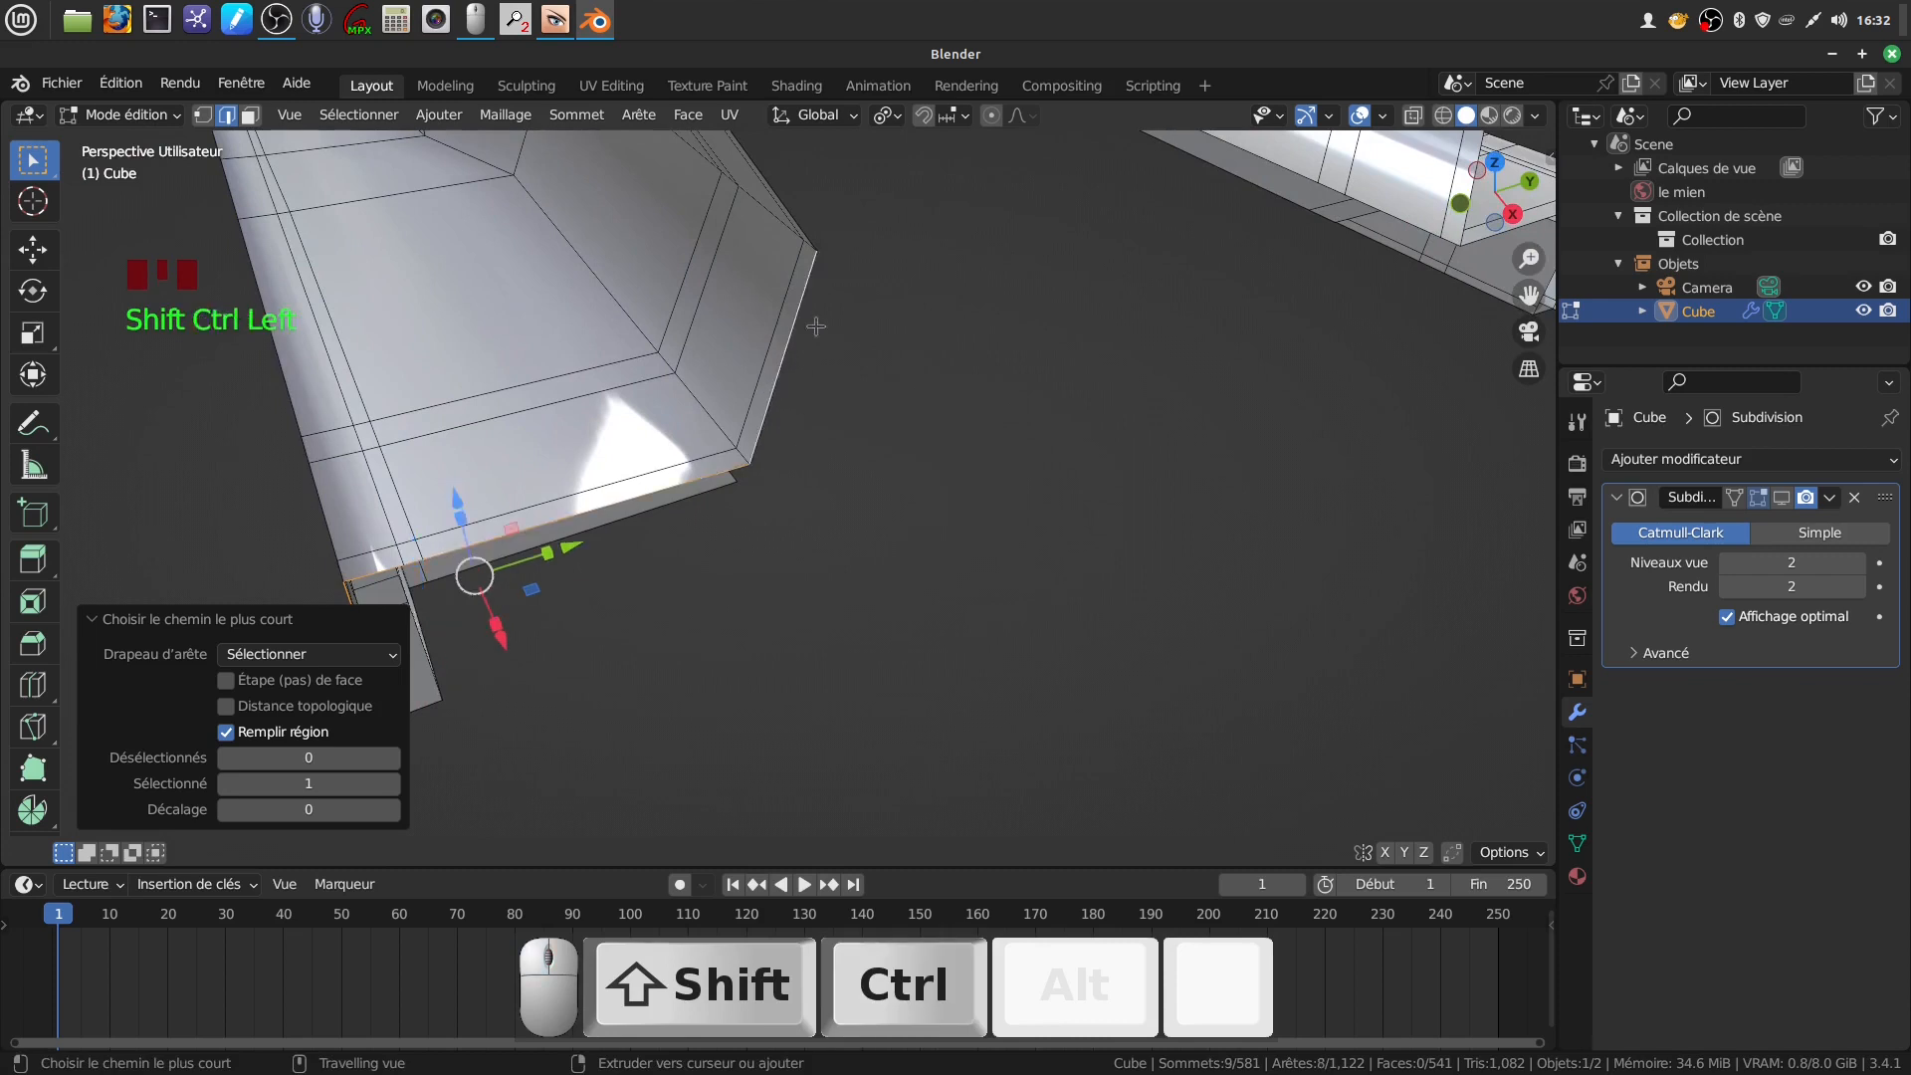
# Extend the edge selection up the outlet's -Y side past the lug, undoing the wrongly picked path over the arch
pyautogui.scroll(-5, 907, 344)
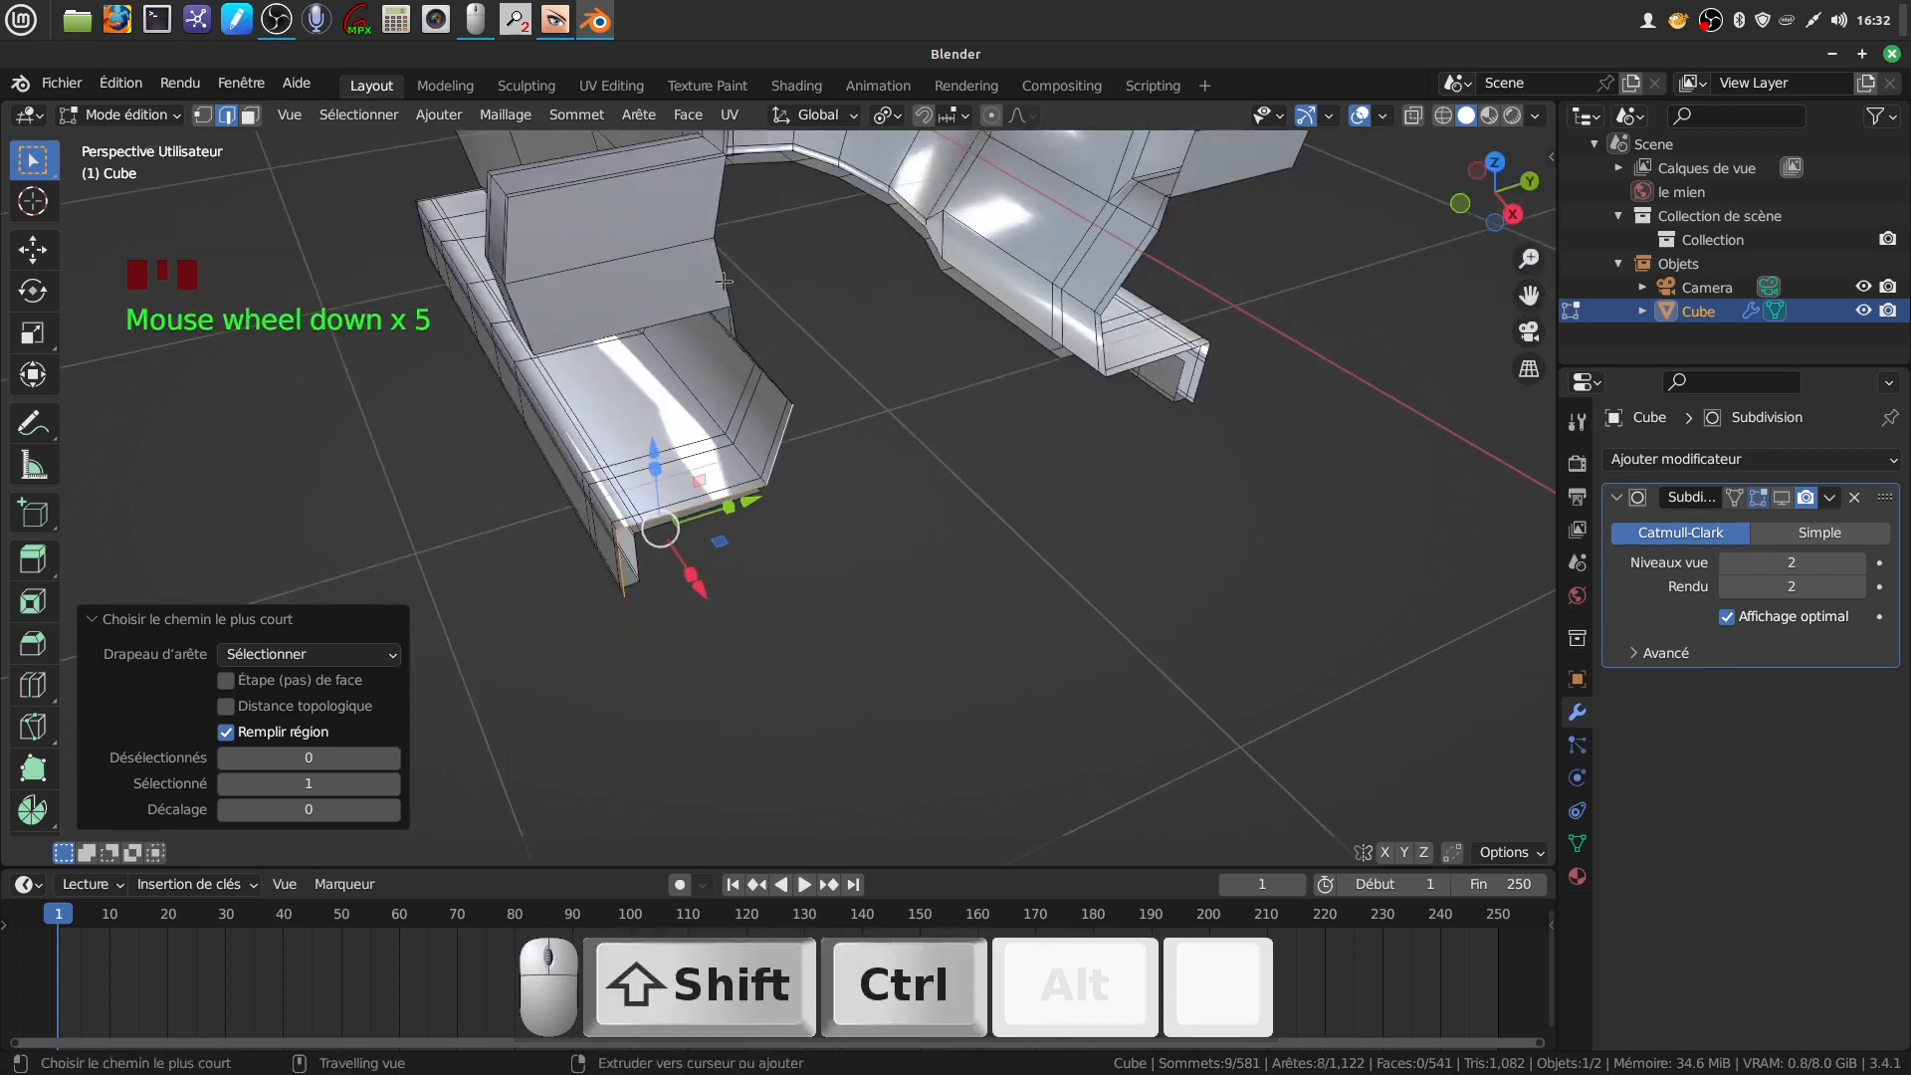
pyautogui.keyDown('ctrl'); pyautogui.keyDown('shift'); pyautogui.click(722, 282); pyautogui.keyUp('shift'); pyautogui.keyUp('ctrl')
pyautogui.keyDown('ctrl'); pyautogui.keyDown('shift'); pyautogui.click(712, 190); pyautogui.keyUp('shift'); pyautogui.keyUp('ctrl')
pyautogui.keyDown('shift'); pyautogui.moveTo(713, 190); pyautogui.dragTo(795, 307, button='middle'); pyautogui.keyUp('shift')
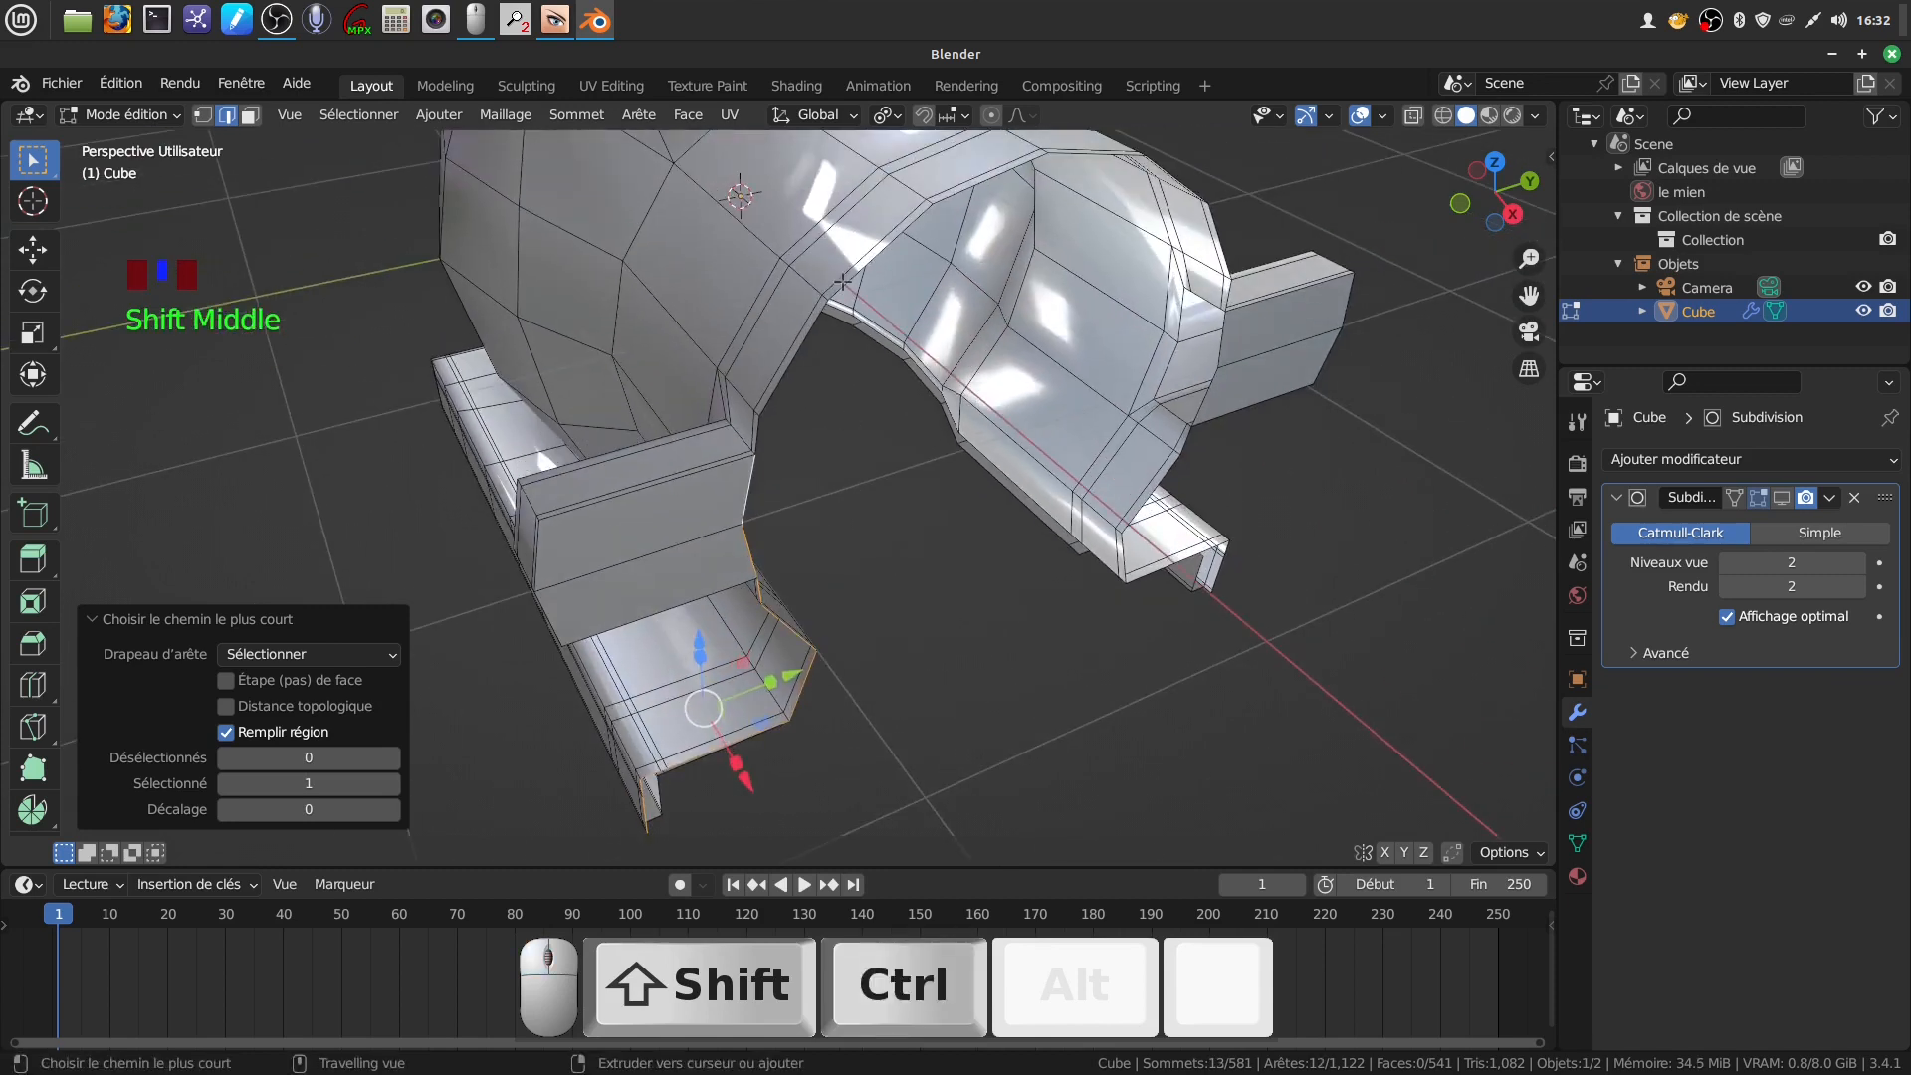
pyautogui.keyDown('ctrl'); pyautogui.keyDown('shift'); pyautogui.click(872, 259); pyautogui.keyUp('shift'); pyautogui.keyUp('ctrl')
pyautogui.keyDown('ctrl'); pyautogui.keyDown('shift'); pyautogui.click(1011, 167); pyautogui.keyUp('shift'); pyautogui.keyUp('ctrl')
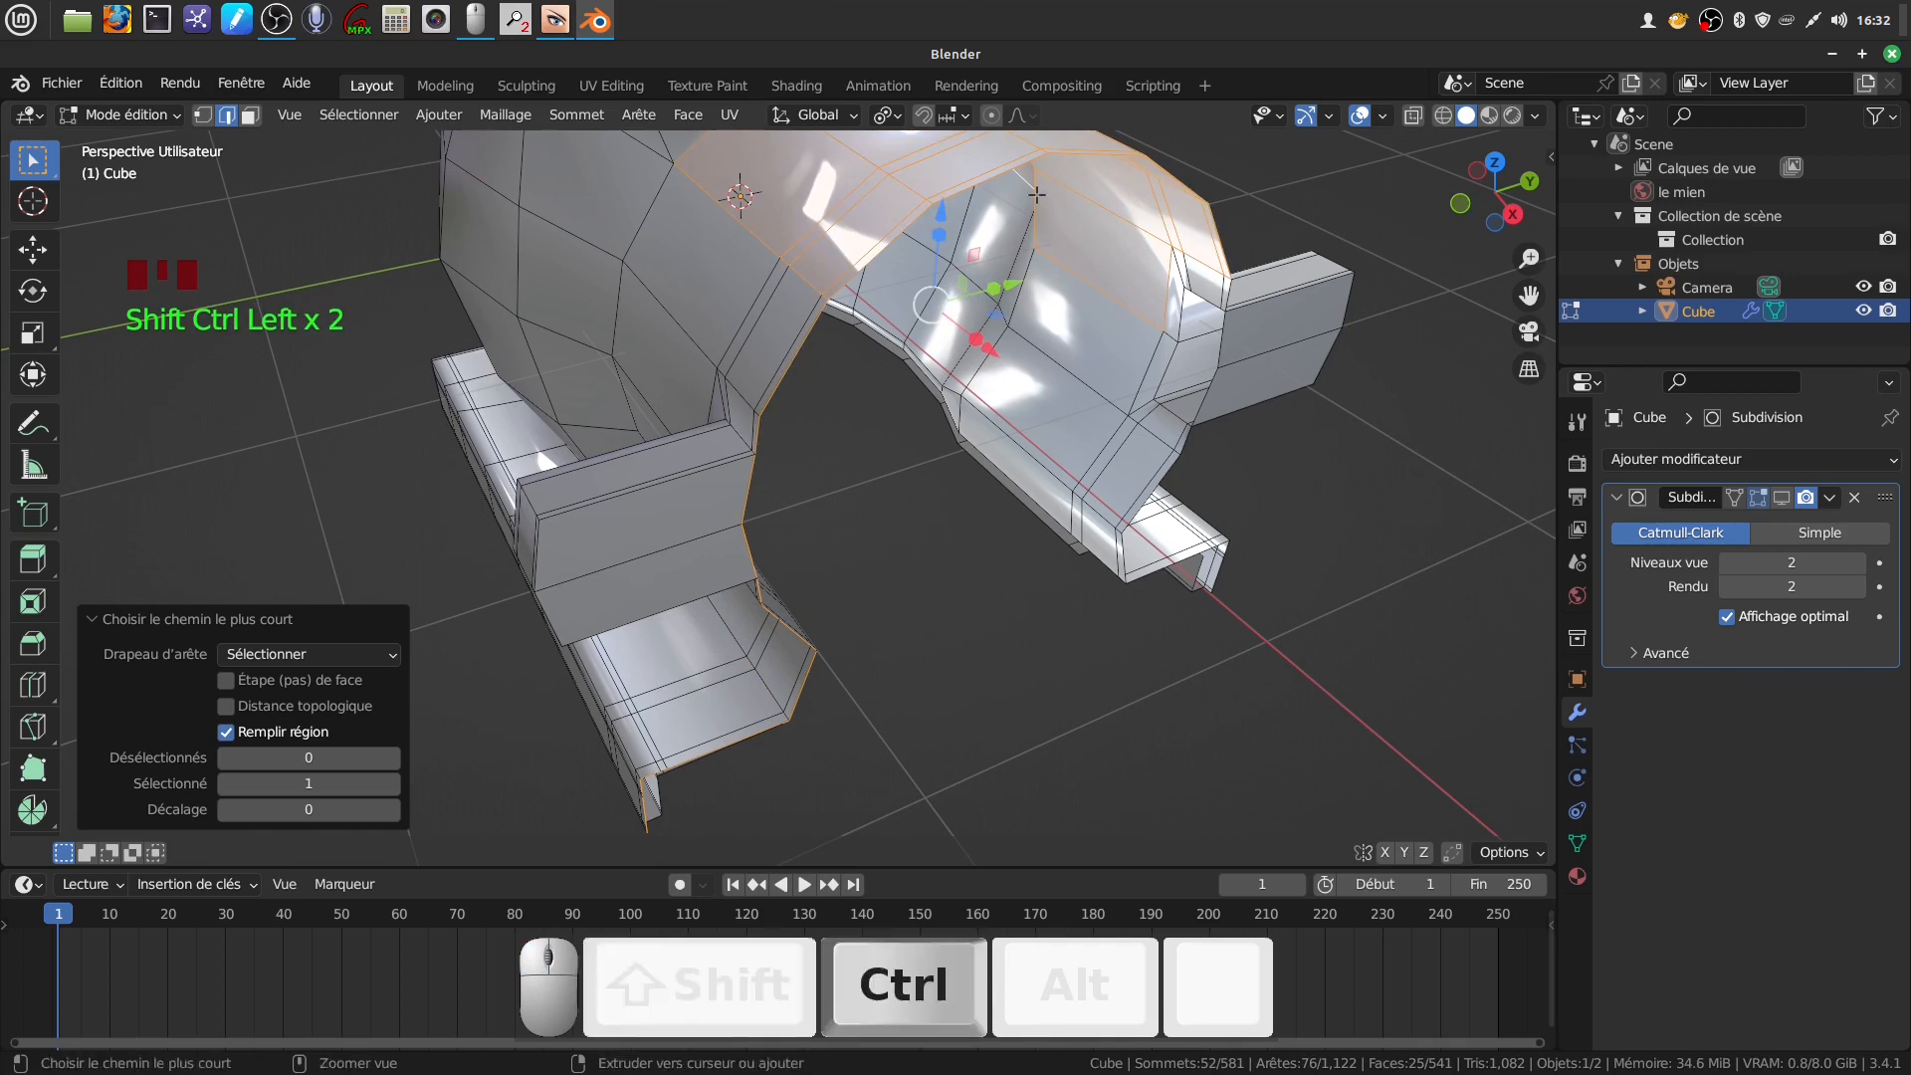
pyautogui.hotkey('ctrl', 'z')
# Continue the edge selection over the outlet's arch and down its +Y side to the plate
pyautogui.scroll(2, 1036, 196)
pyautogui.moveTo(1028, 179); pyautogui.dragTo(998, 330, button='middle')
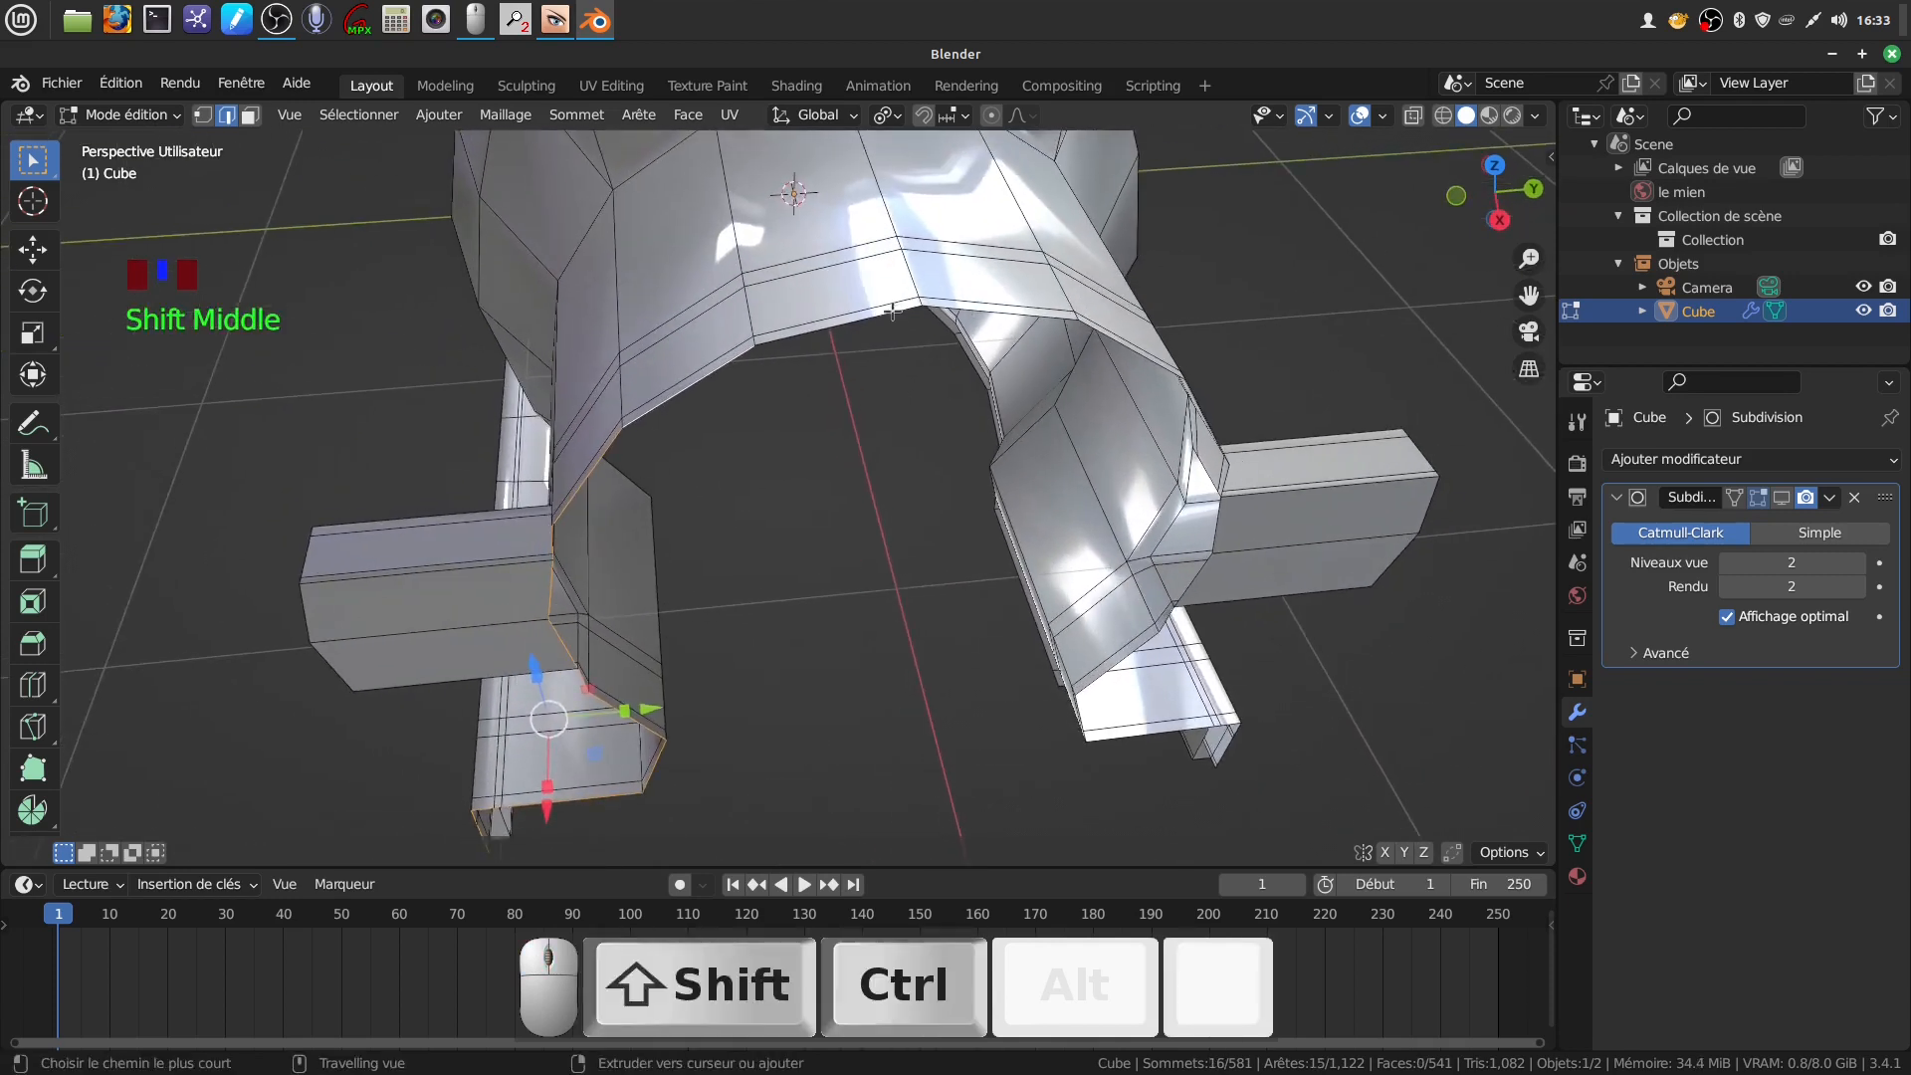
pyautogui.keyDown('ctrl'); pyautogui.keyDown('shift'); pyautogui.click(977, 305); pyautogui.keyUp('shift'); pyautogui.keyUp('ctrl')
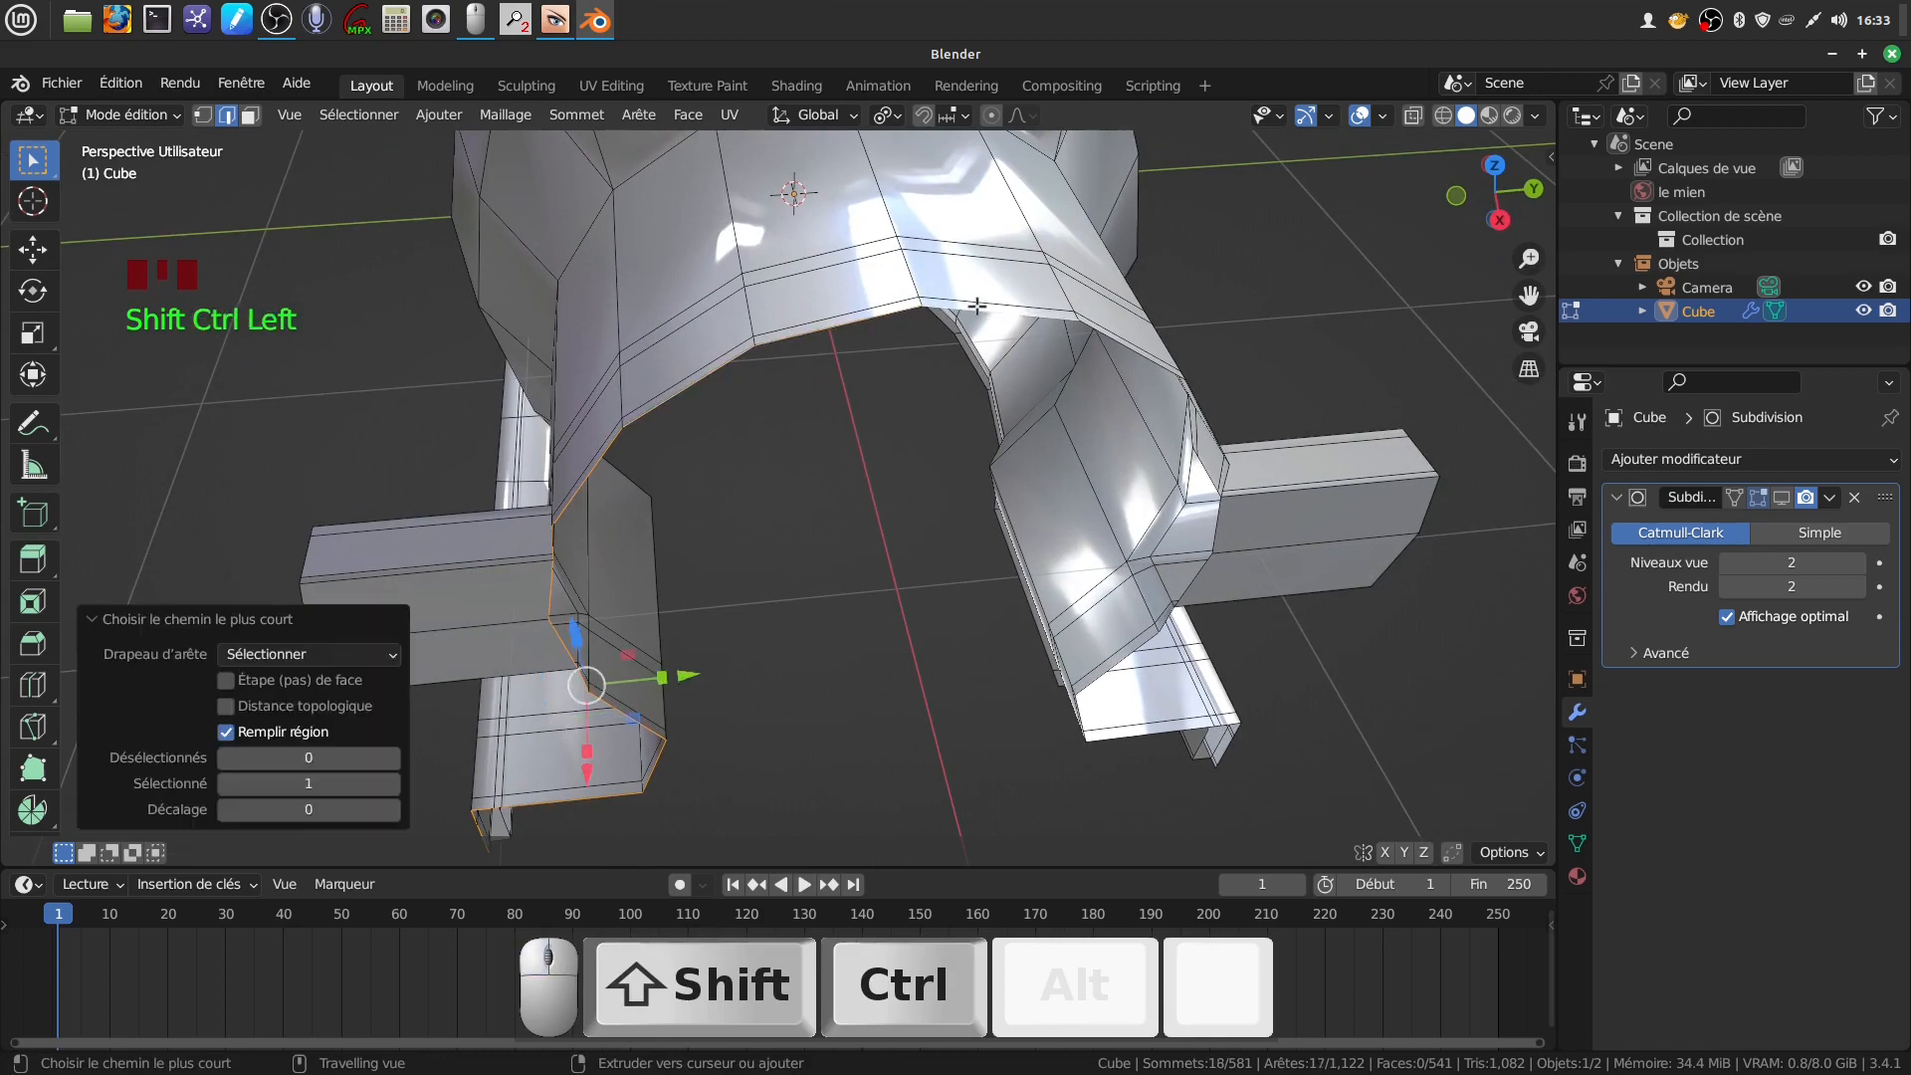
pyautogui.keyDown('ctrl'); pyautogui.keyDown('shift'); pyautogui.click(1135, 350); pyautogui.keyUp('shift'); pyautogui.keyUp('ctrl')
pyautogui.keyDown('ctrl'); pyautogui.keyDown('shift'); pyautogui.click(1190, 580); pyautogui.keyUp('shift'); pyautogui.keyUp('ctrl')
pyautogui.moveTo(1190, 581); pyautogui.dragTo(987, 487, button='middle')
pyautogui.keyDown('ctrl'); pyautogui.keyDown('shift'); pyautogui.click(959, 470); pyautogui.keyUp('shift'); pyautogui.keyUp('ctrl')
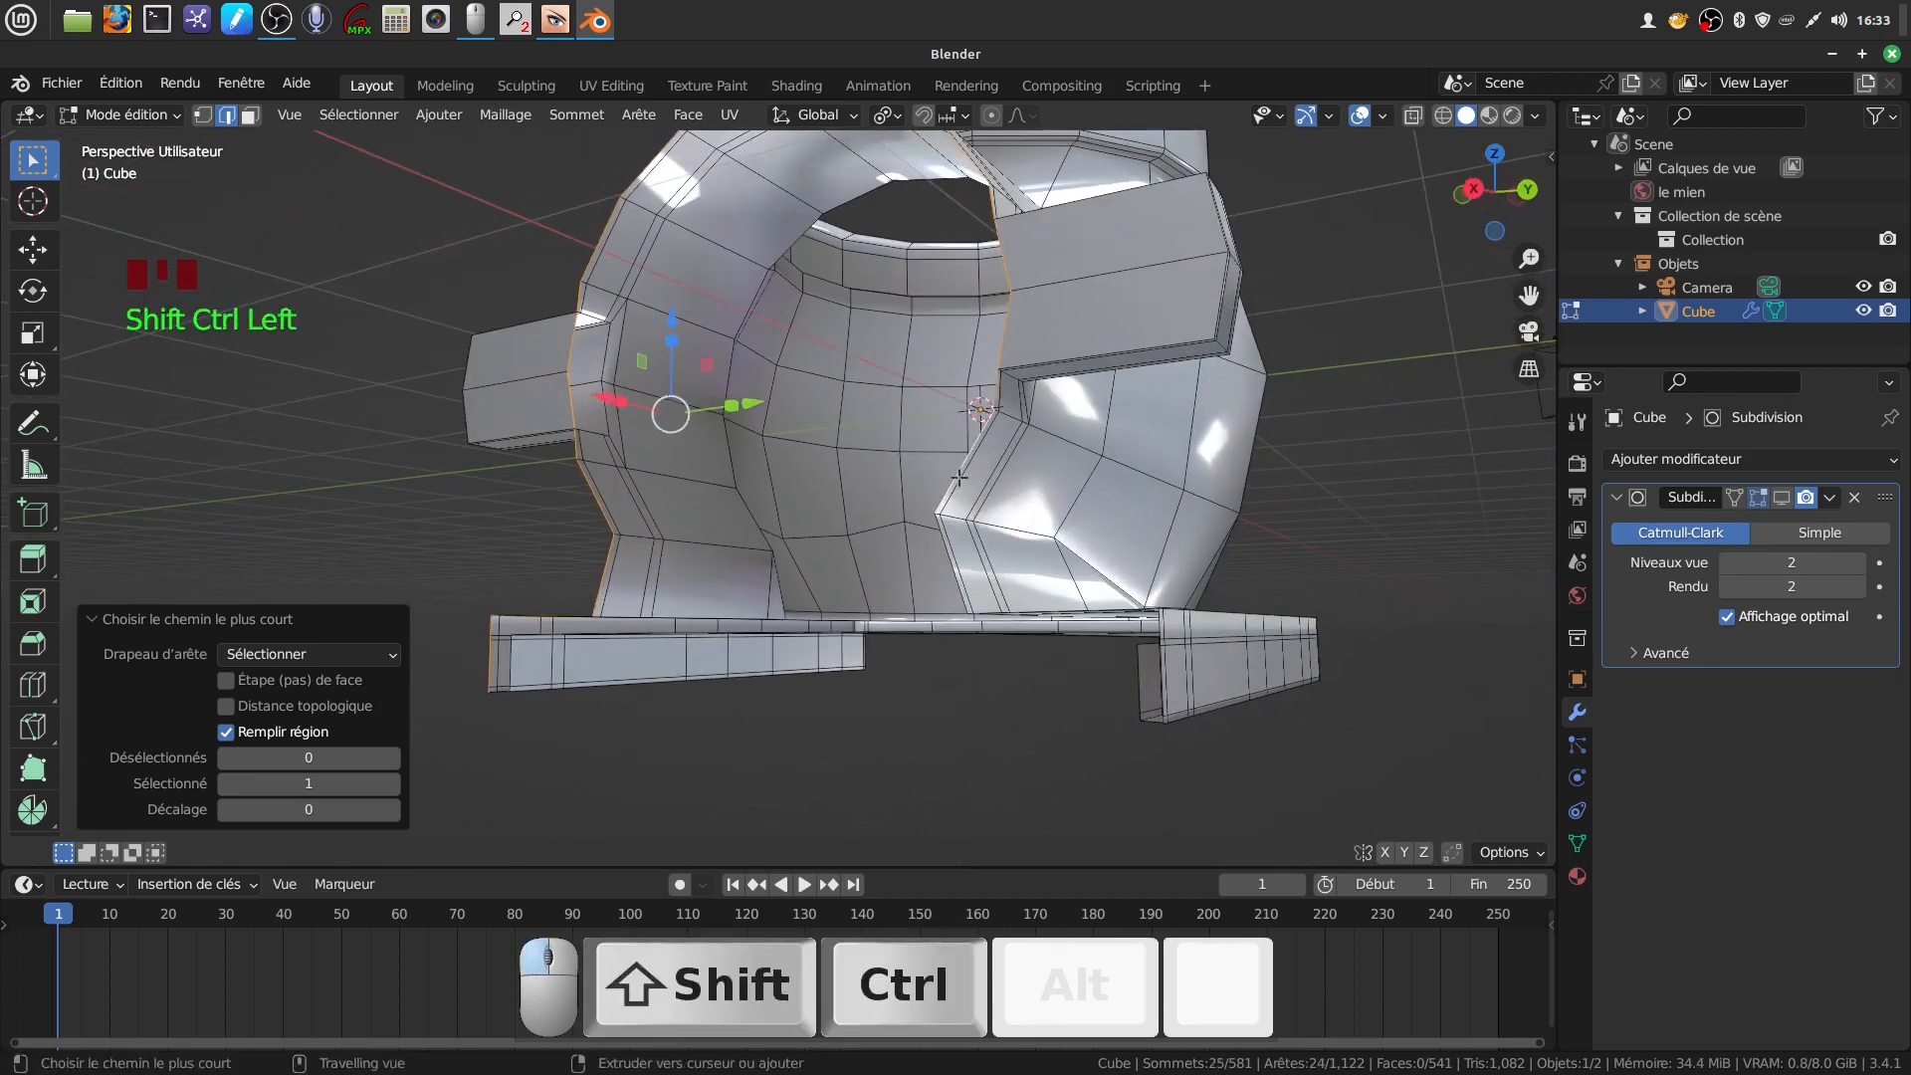
pyautogui.keyDown('ctrl'); pyautogui.keyDown('shift'); pyautogui.click(959, 581); pyautogui.keyUp('shift'); pyautogui.keyUp('ctrl')
# Complete the edge selection along the +Y plate end and down the outer end edges of the +Y flange
pyautogui.moveTo(958, 581); pyautogui.dragTo(1048, 607, button='middle')
pyautogui.keyDown('ctrl'); pyautogui.keyDown('shift'); pyautogui.click(1102, 688); pyautogui.keyUp('shift'); pyautogui.keyUp('ctrl')
pyautogui.scroll(2, 1166, 685)
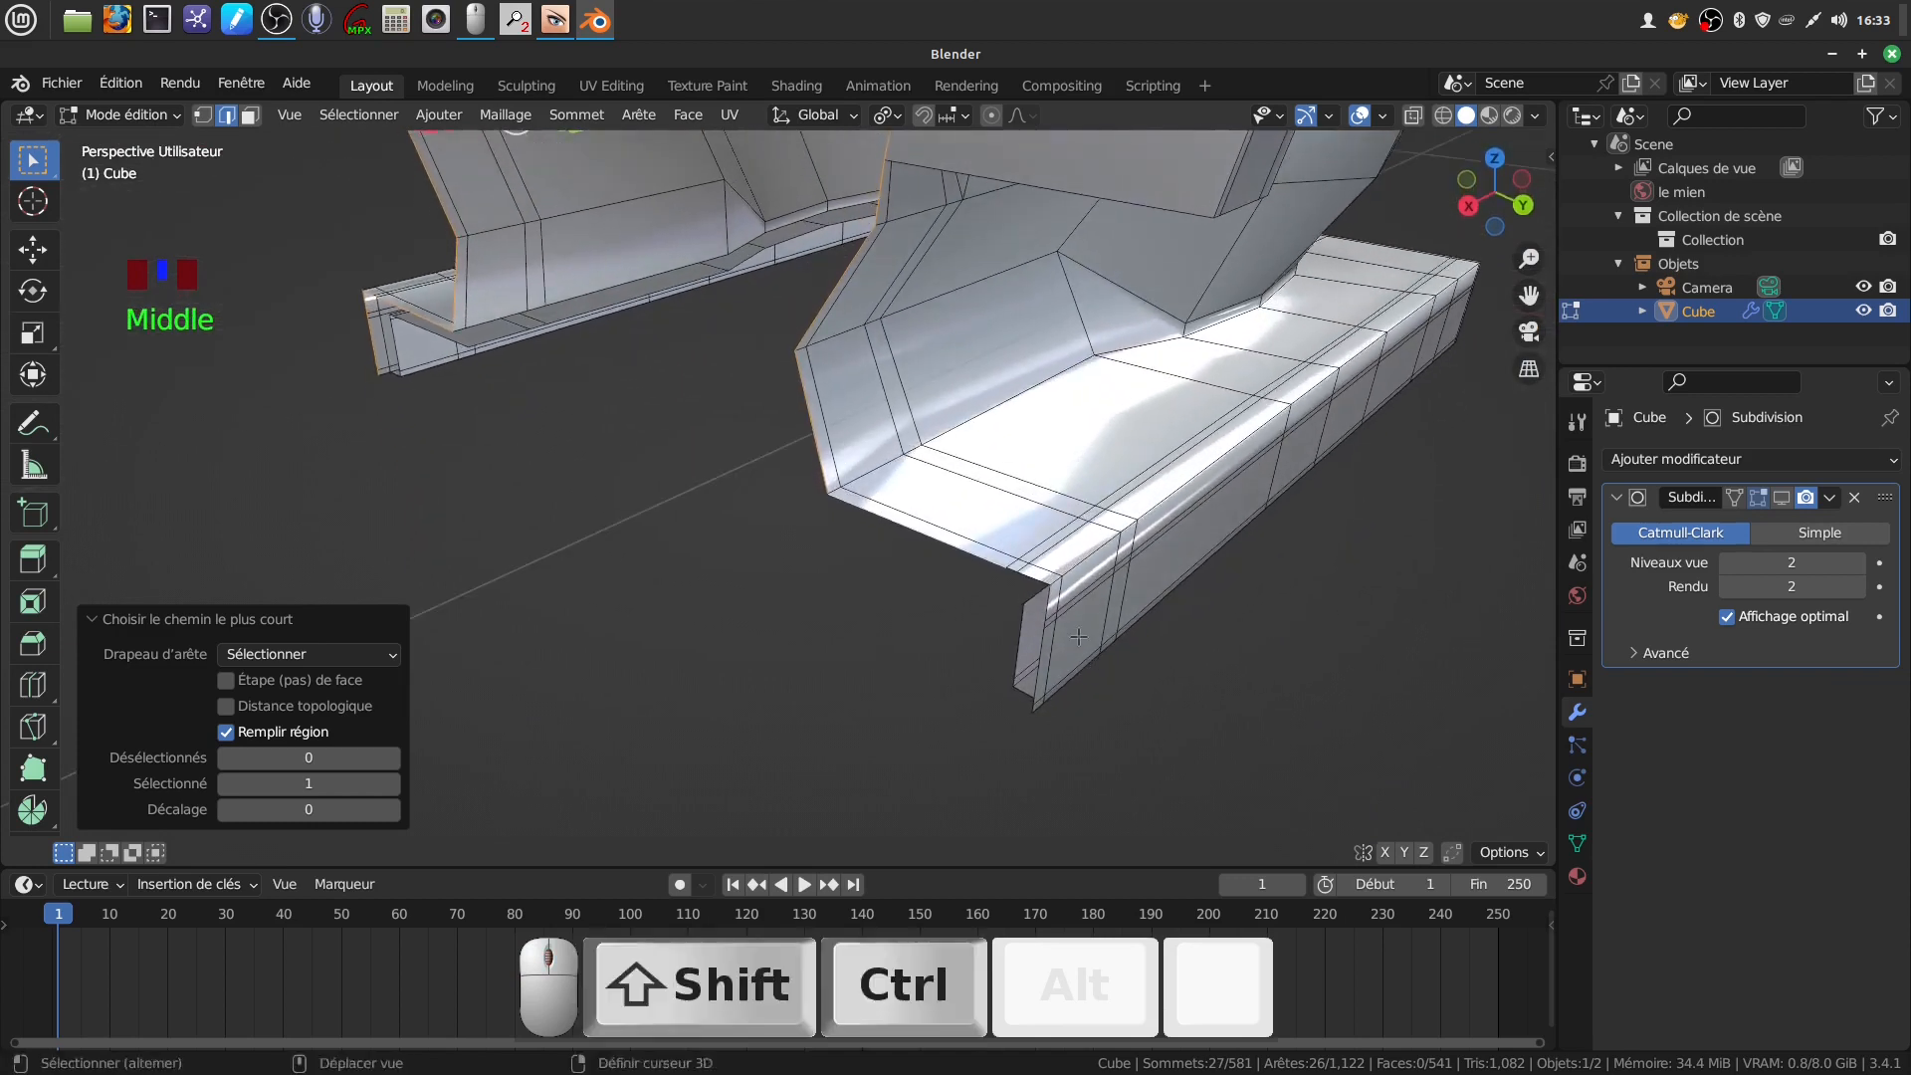
pyautogui.keyDown('ctrl'); pyautogui.keyDown('shift'); pyautogui.click(1048, 607); pyautogui.keyUp('shift'); pyautogui.keyUp('ctrl')
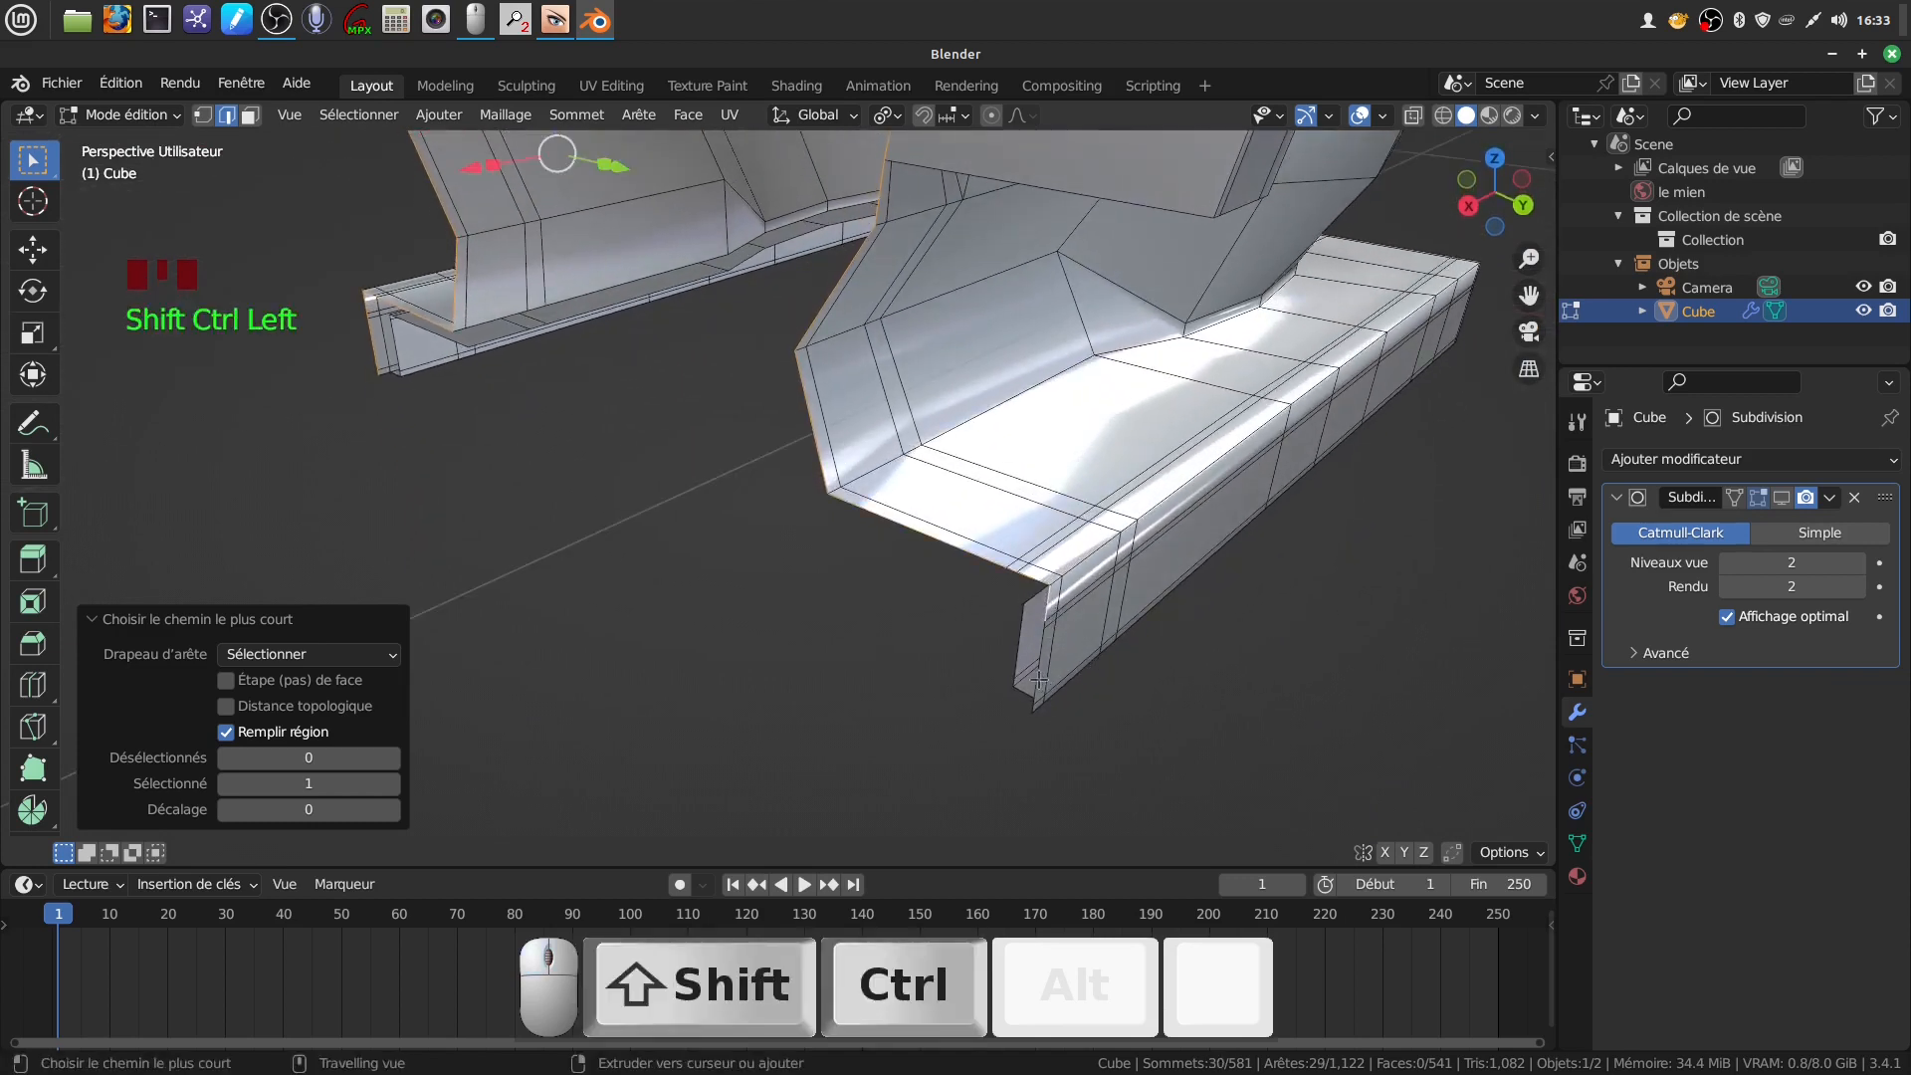
pyautogui.keyDown('ctrl'); pyautogui.keyDown('shift'); pyautogui.click(1040, 707); pyautogui.keyUp('shift'); pyautogui.keyUp('ctrl')
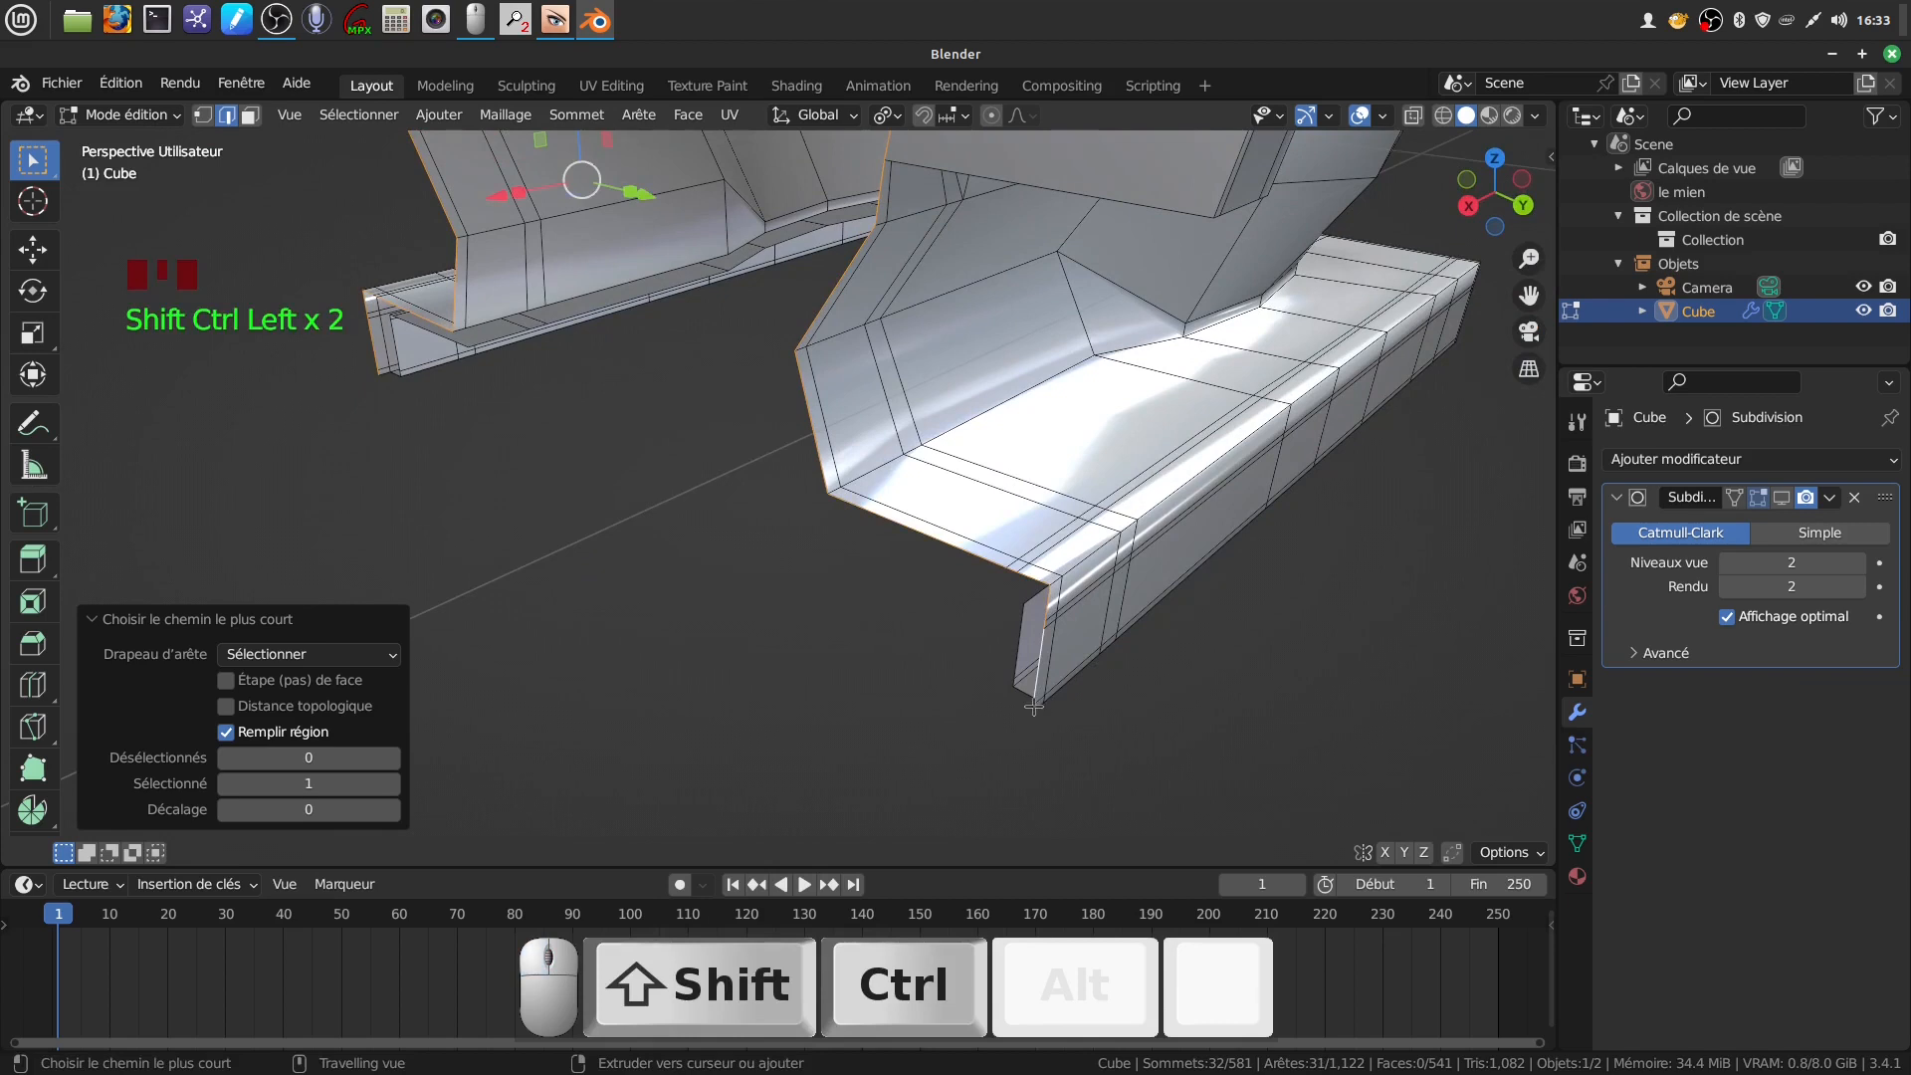
pyautogui.keyDown('ctrl'); pyautogui.keyDown('shift'); pyautogui.click(1070, 702); pyautogui.keyUp('shift'); pyautogui.keyUp('ctrl')
pyautogui.scroll(-5, 1067, 702)
pyautogui.keyDown('shift'); pyautogui.moveTo(1067, 702); pyautogui.dragTo(834, 595, button='middle'); pyautogui.keyUp('shift')
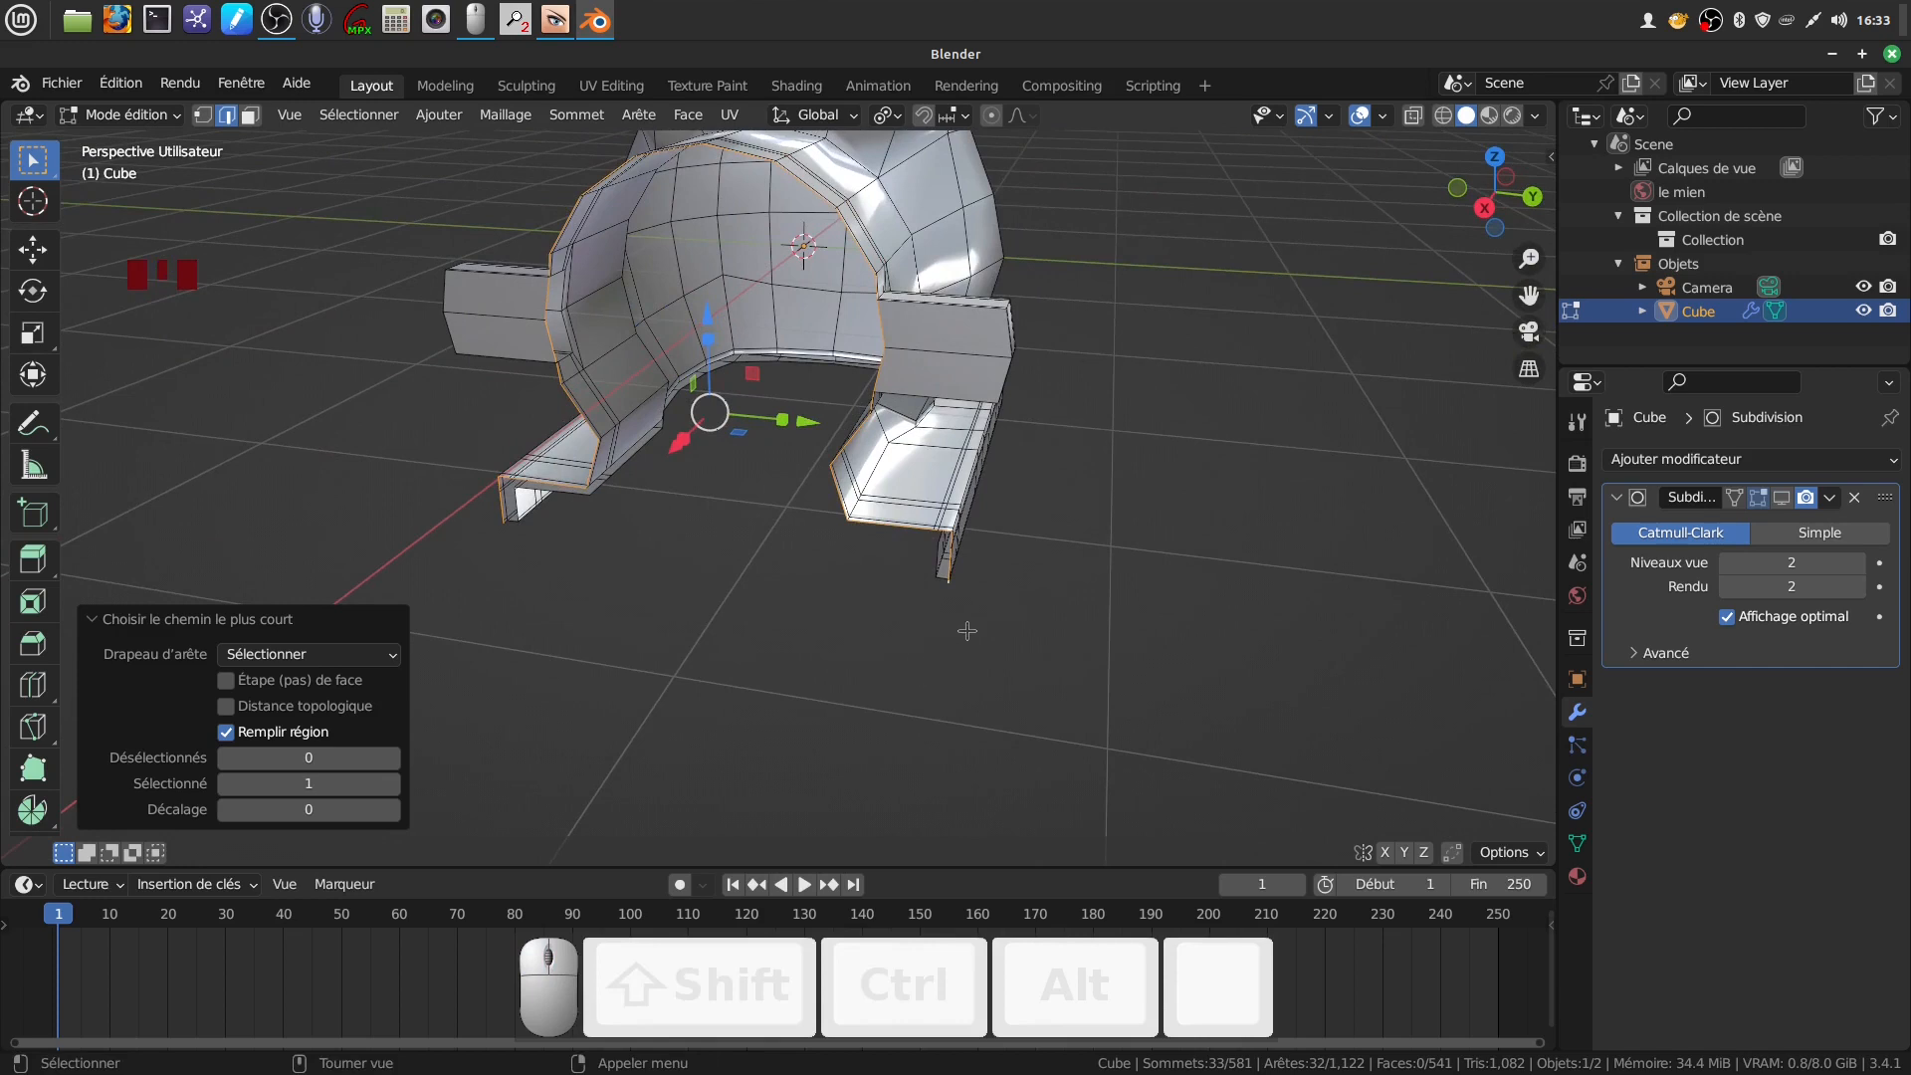
# Extrude the selected boundary inward at a scale of 0.757 and move it -0.22169 m along Z
pyautogui.press('e')
pyautogui.click(887, 592)
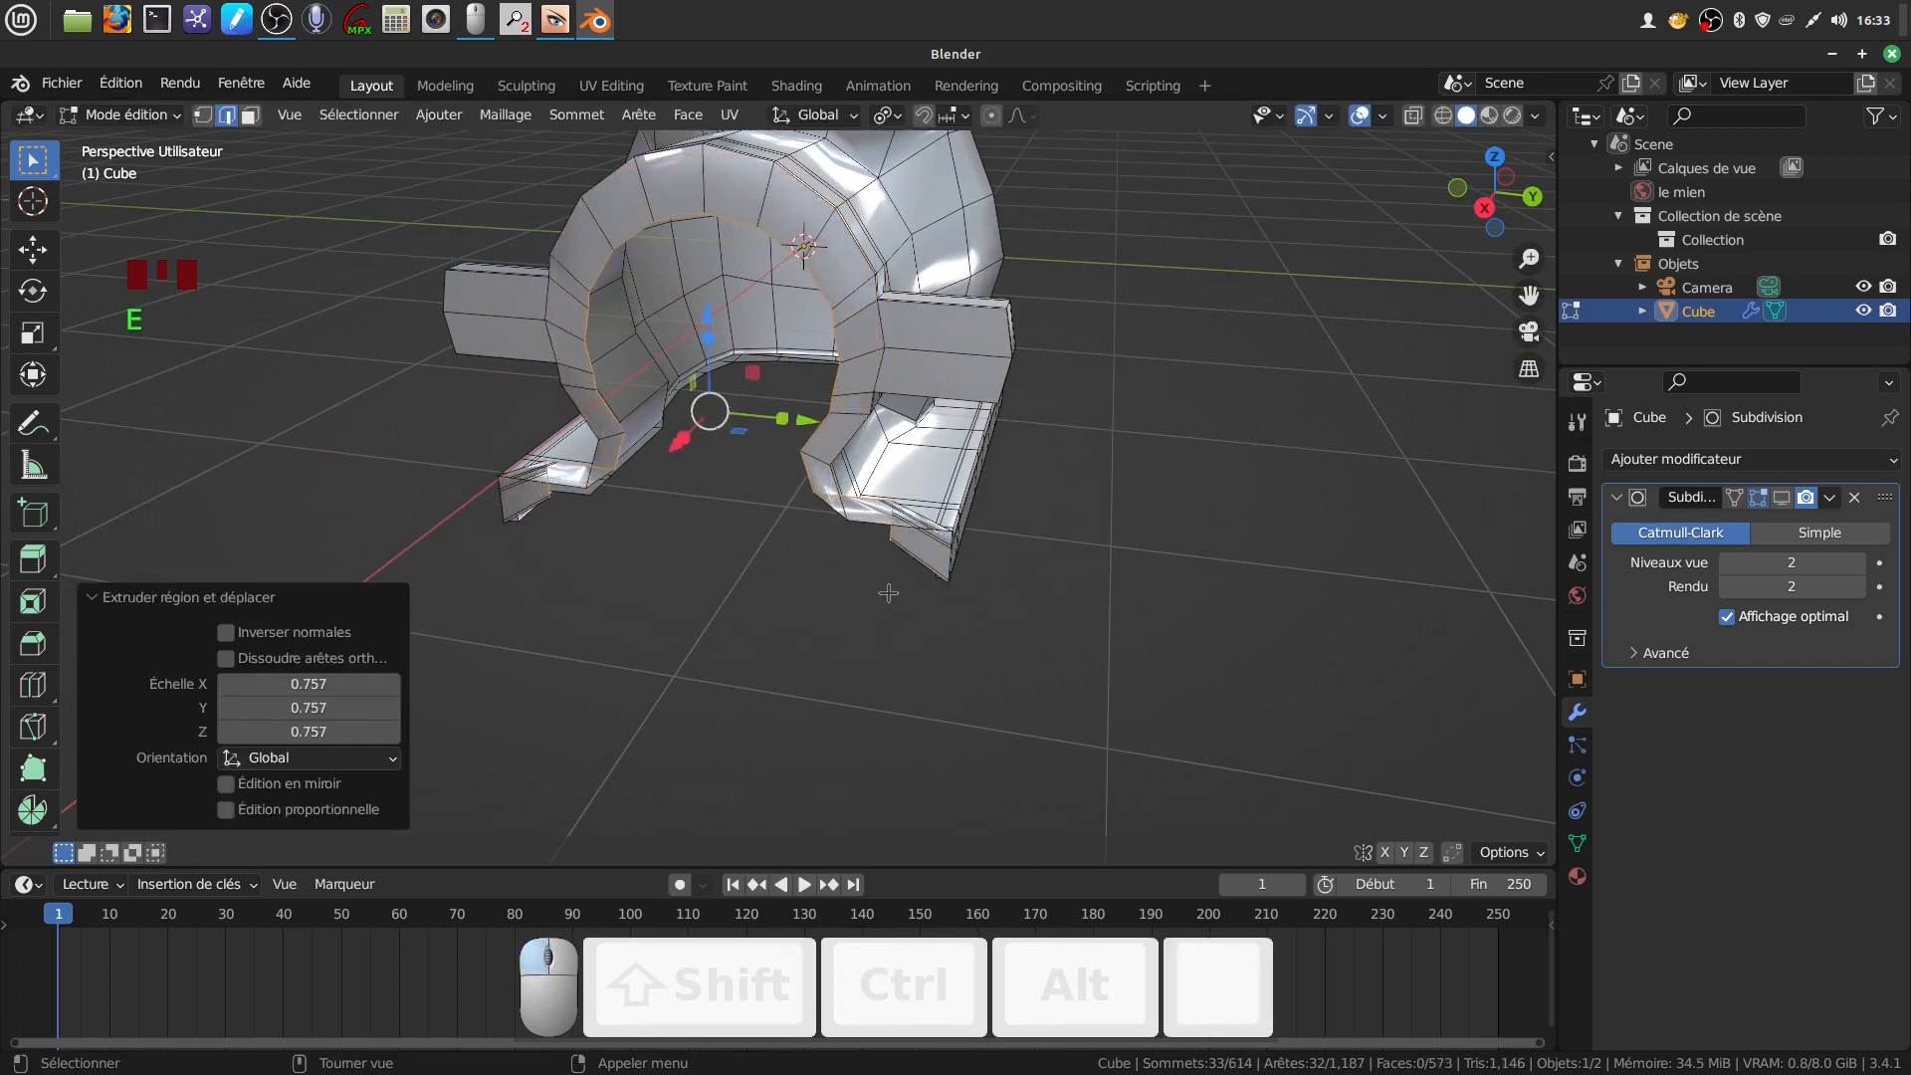
pyautogui.moveTo(705, 322); pyautogui.dragTo(711, 356)
# Examine the extruded band around the outlet, the plate ends and the flange ends from several angles
pyautogui.moveTo(711, 356); pyautogui.dragTo(794, 480, button='middle')
pyautogui.scroll(1, 793, 484)
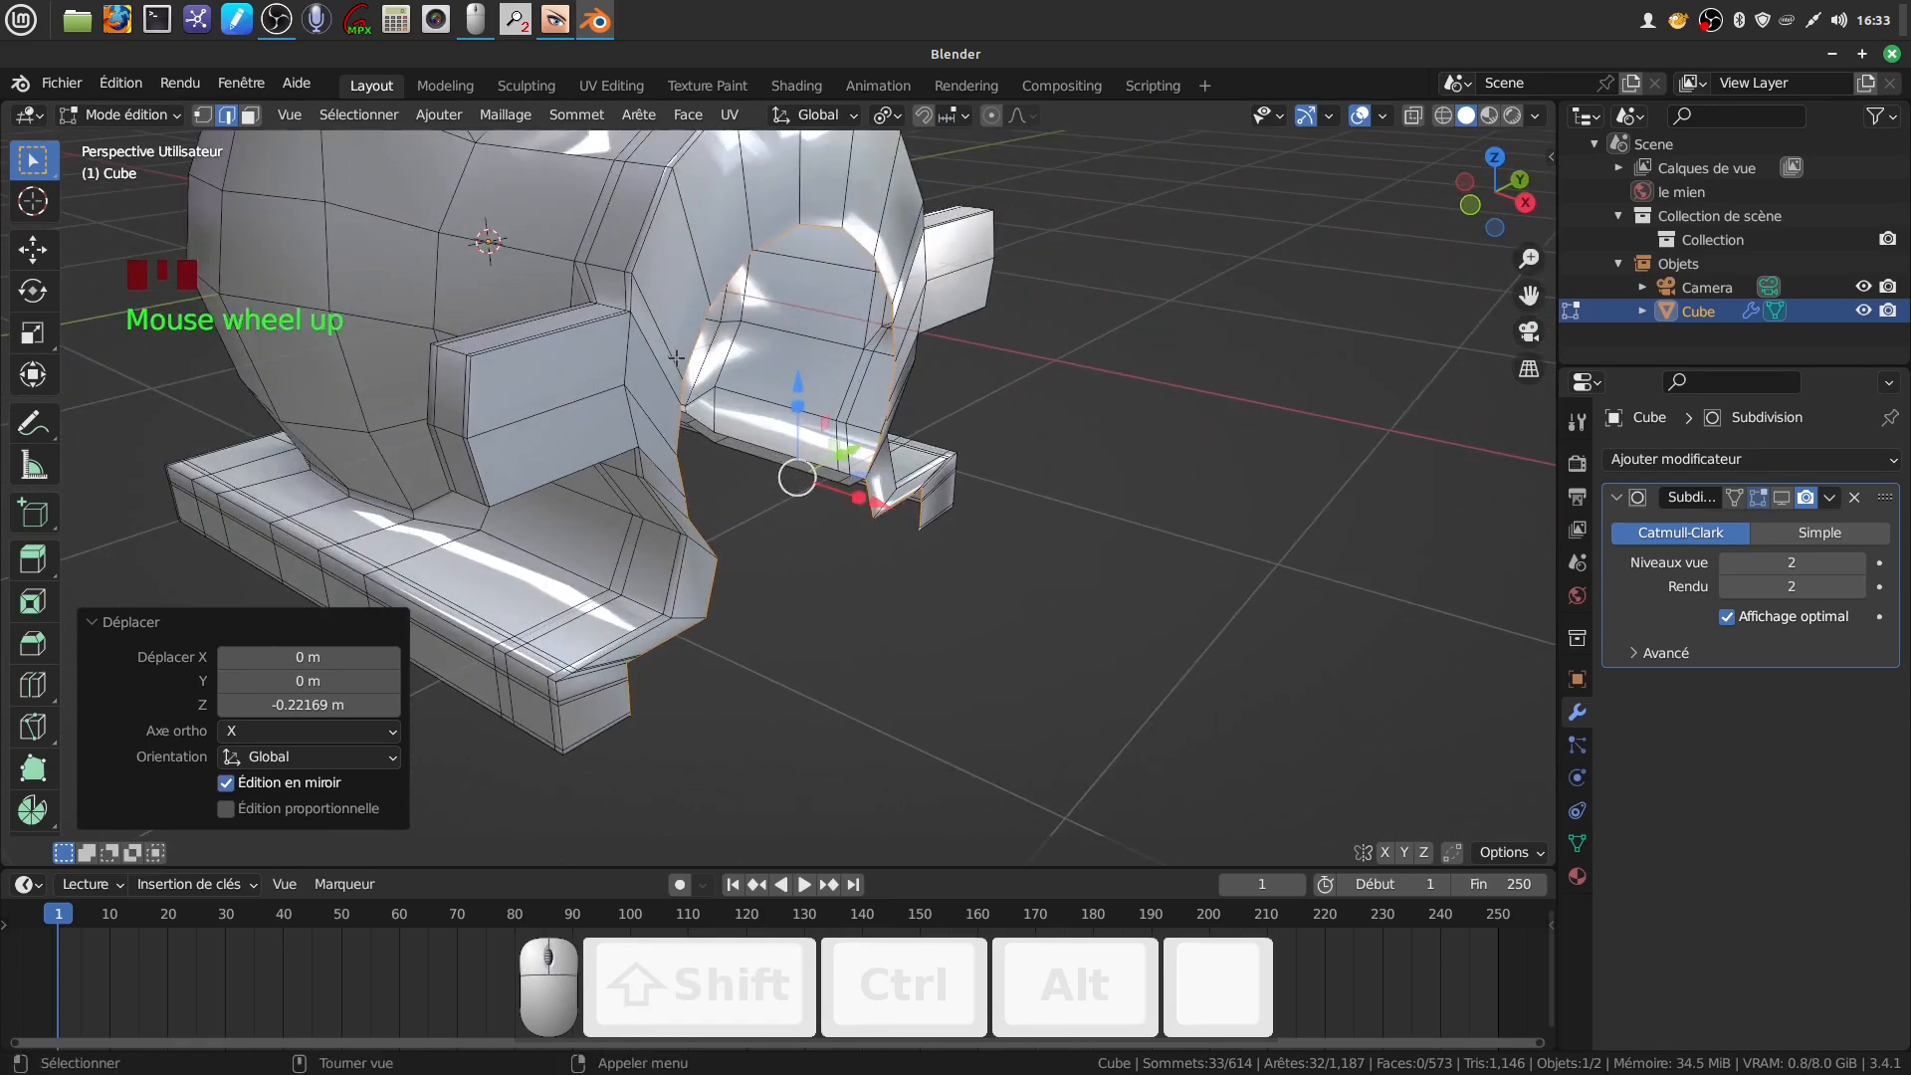
pyautogui.scroll(-1, 796, 479)
pyautogui.moveTo(688, 315); pyautogui.dragTo(685, 456, button='middle')
pyautogui.scroll(4, 707, 483)
pyautogui.scroll(-2, 694, 452)
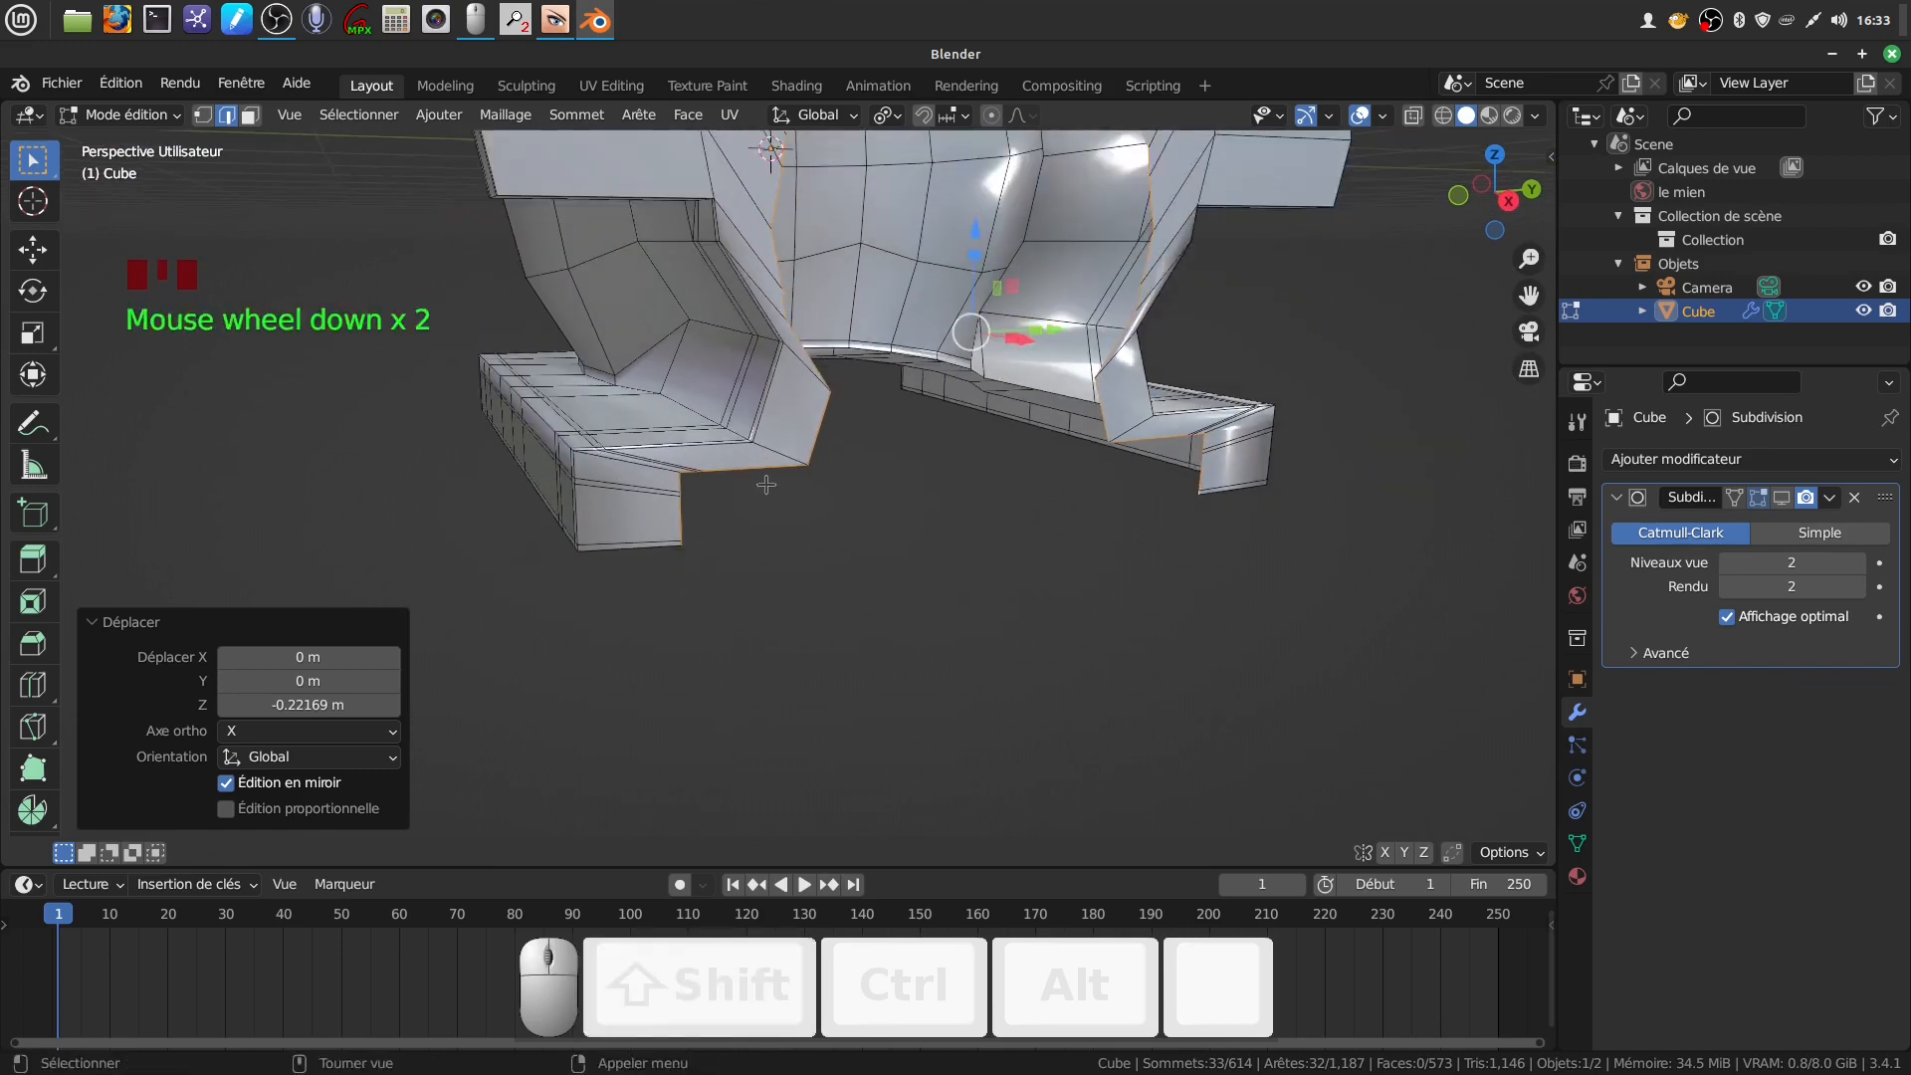
pyautogui.moveTo(834, 380); pyautogui.dragTo(802, 370, button='middle')
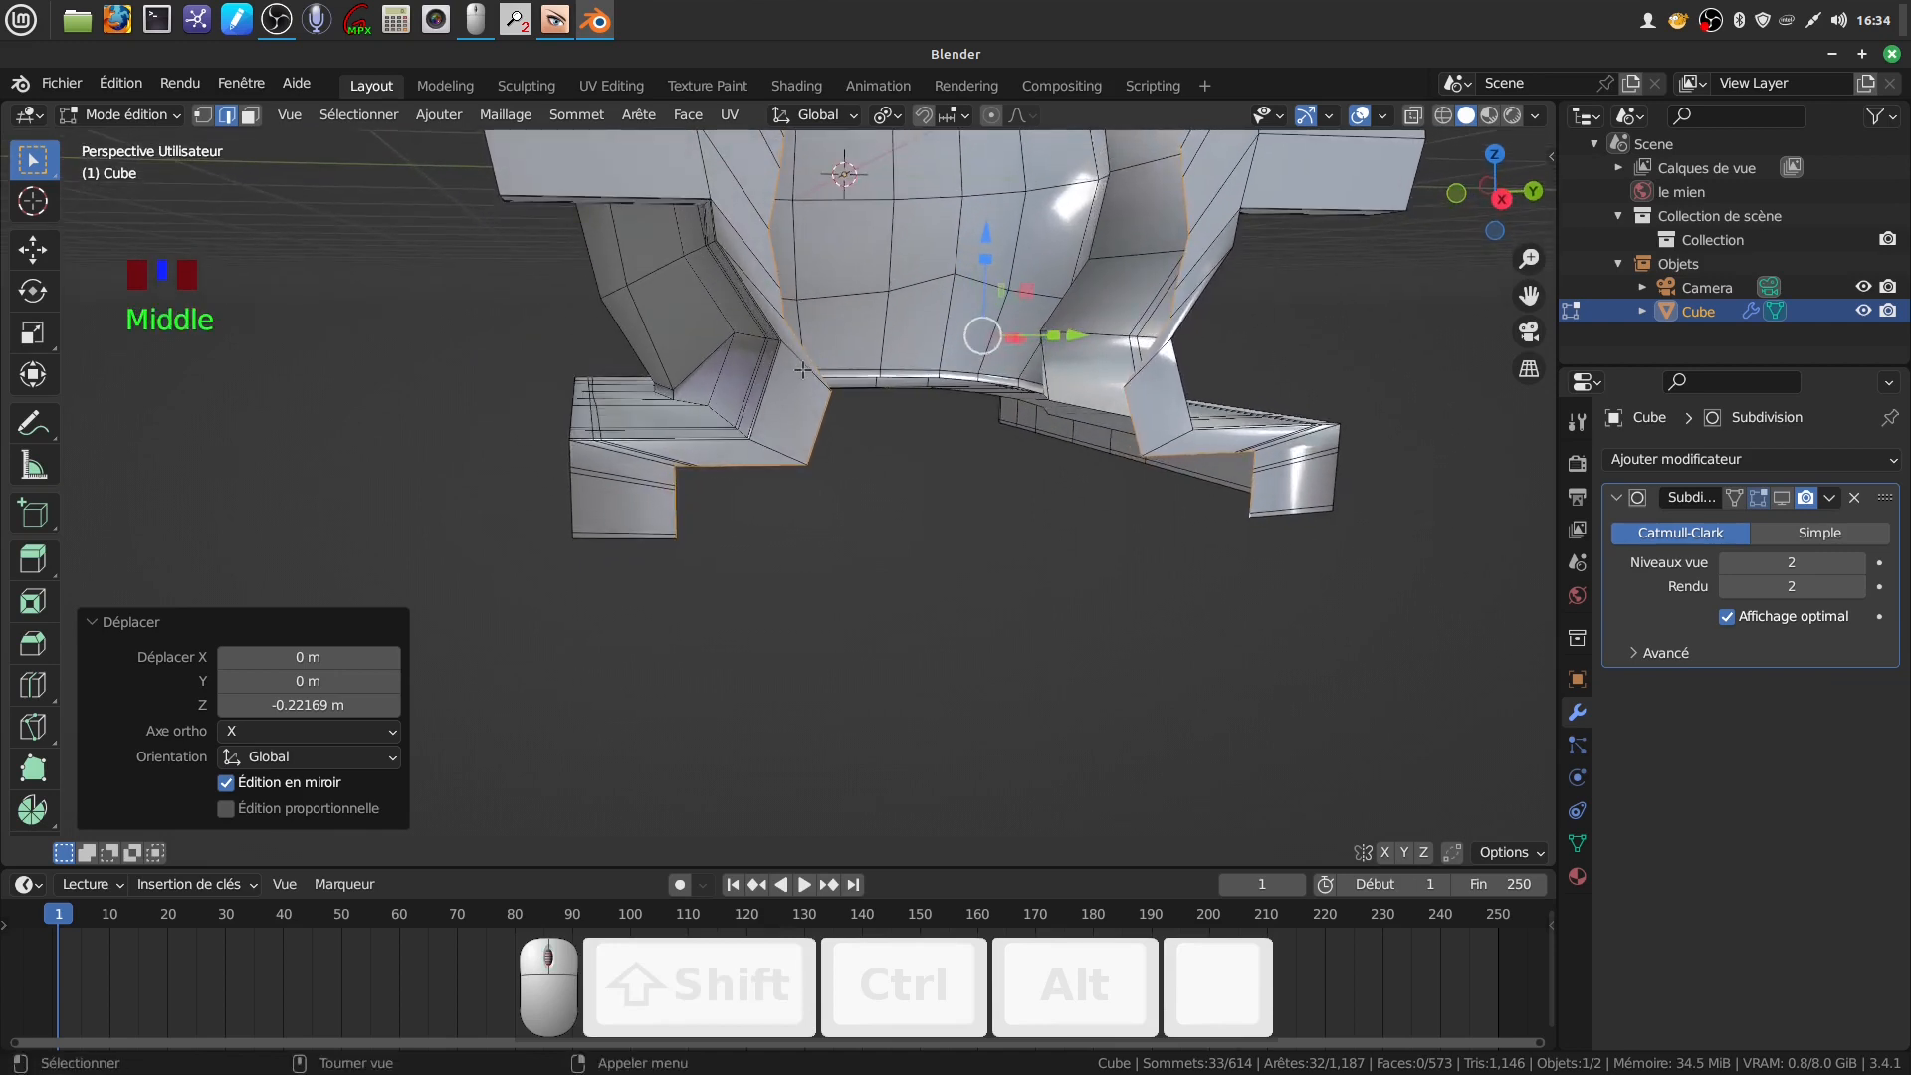
pyautogui.scroll(1, 795, 417)
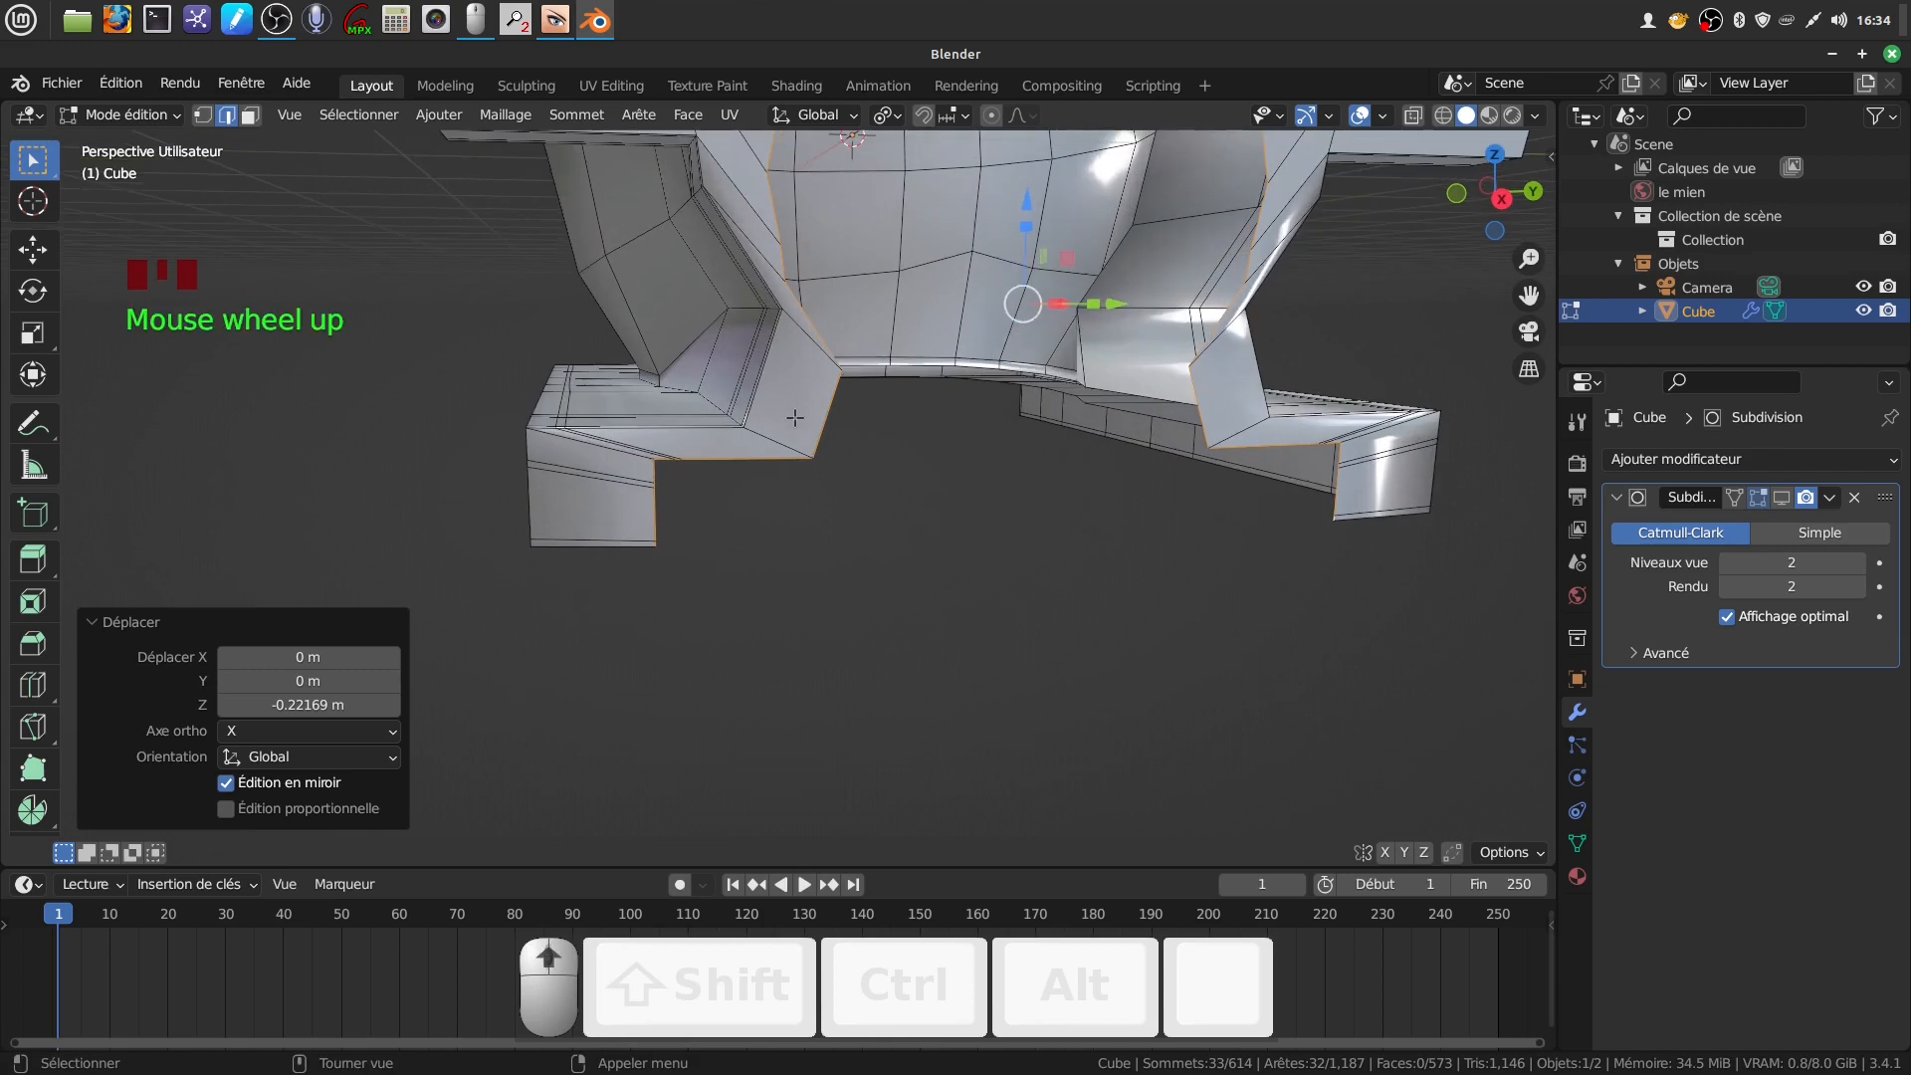
# Select the extruded inner vertices along the -Y plate end and flange, straighten them with LoopTools Gstretch, and shift them towards -Y
pyautogui.click(209, 116)
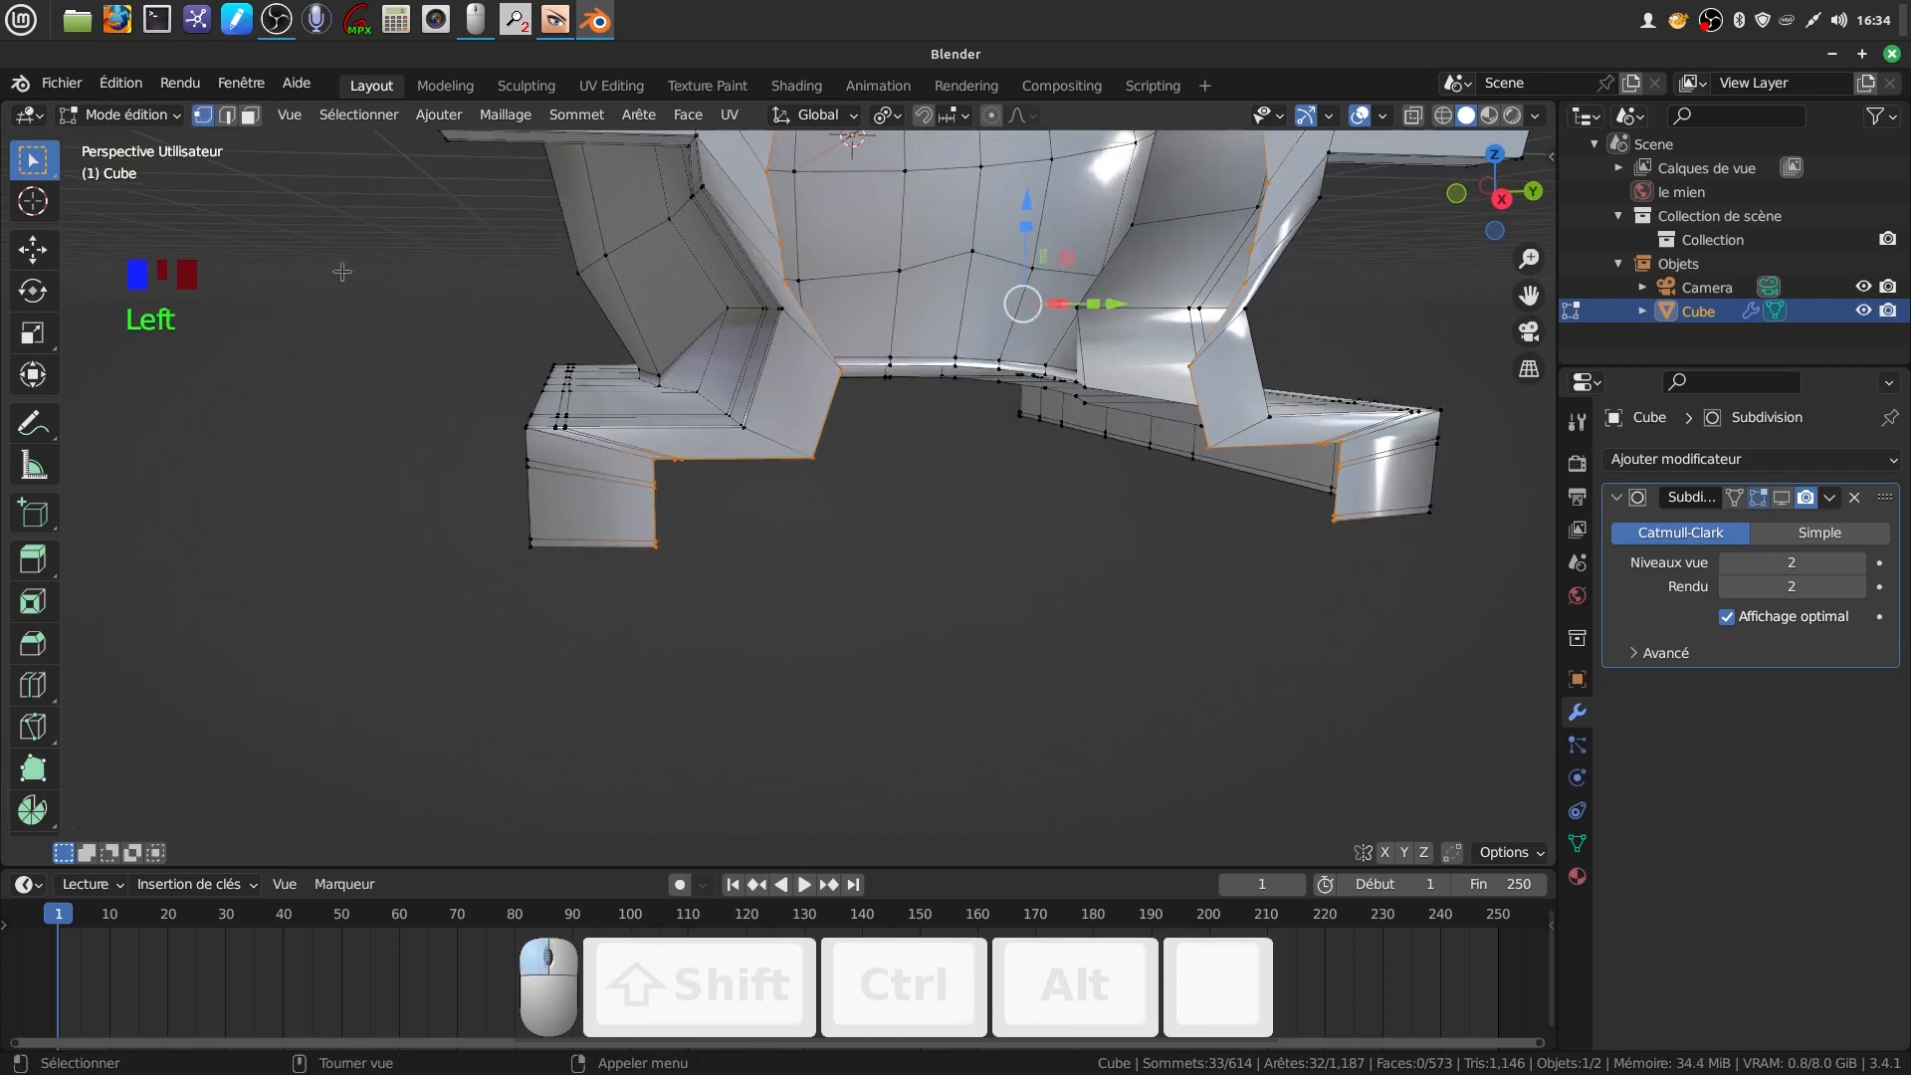
pyautogui.scroll(2, 818, 580)
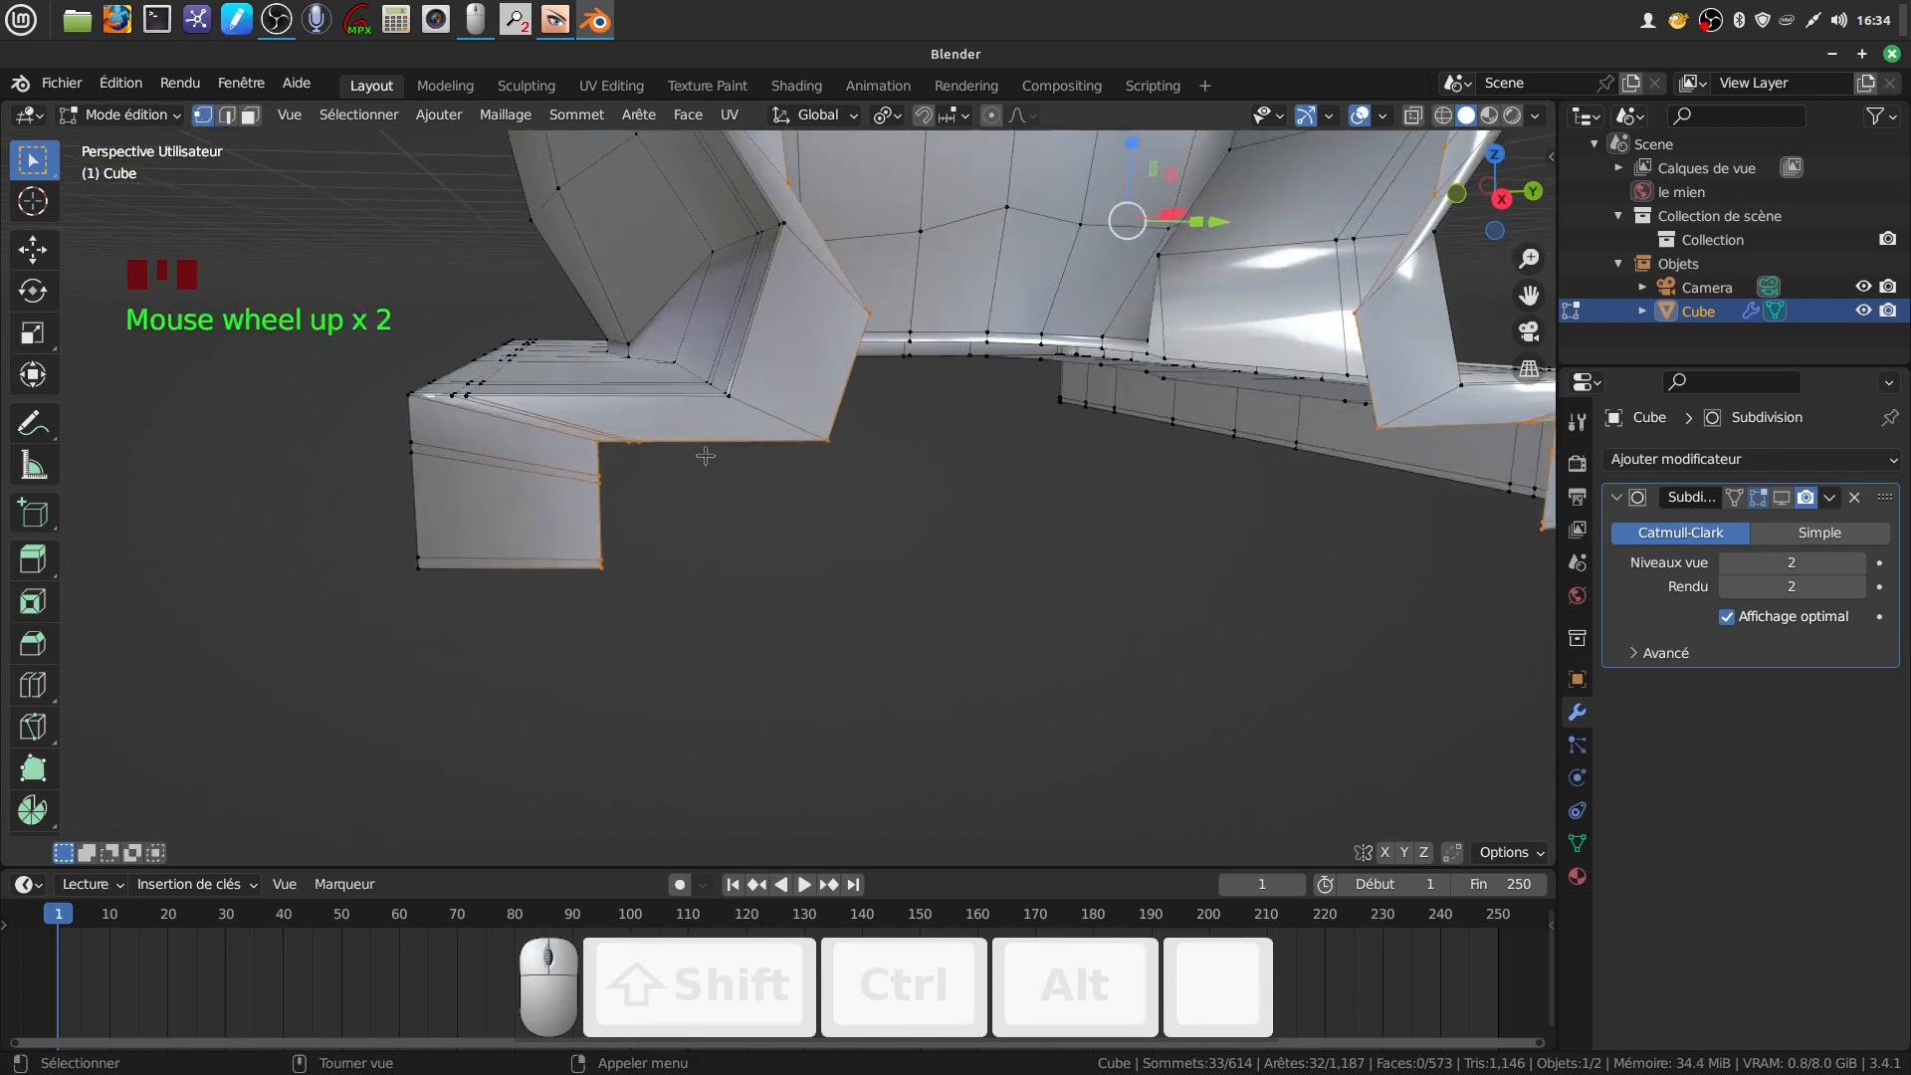
pyautogui.press('a')
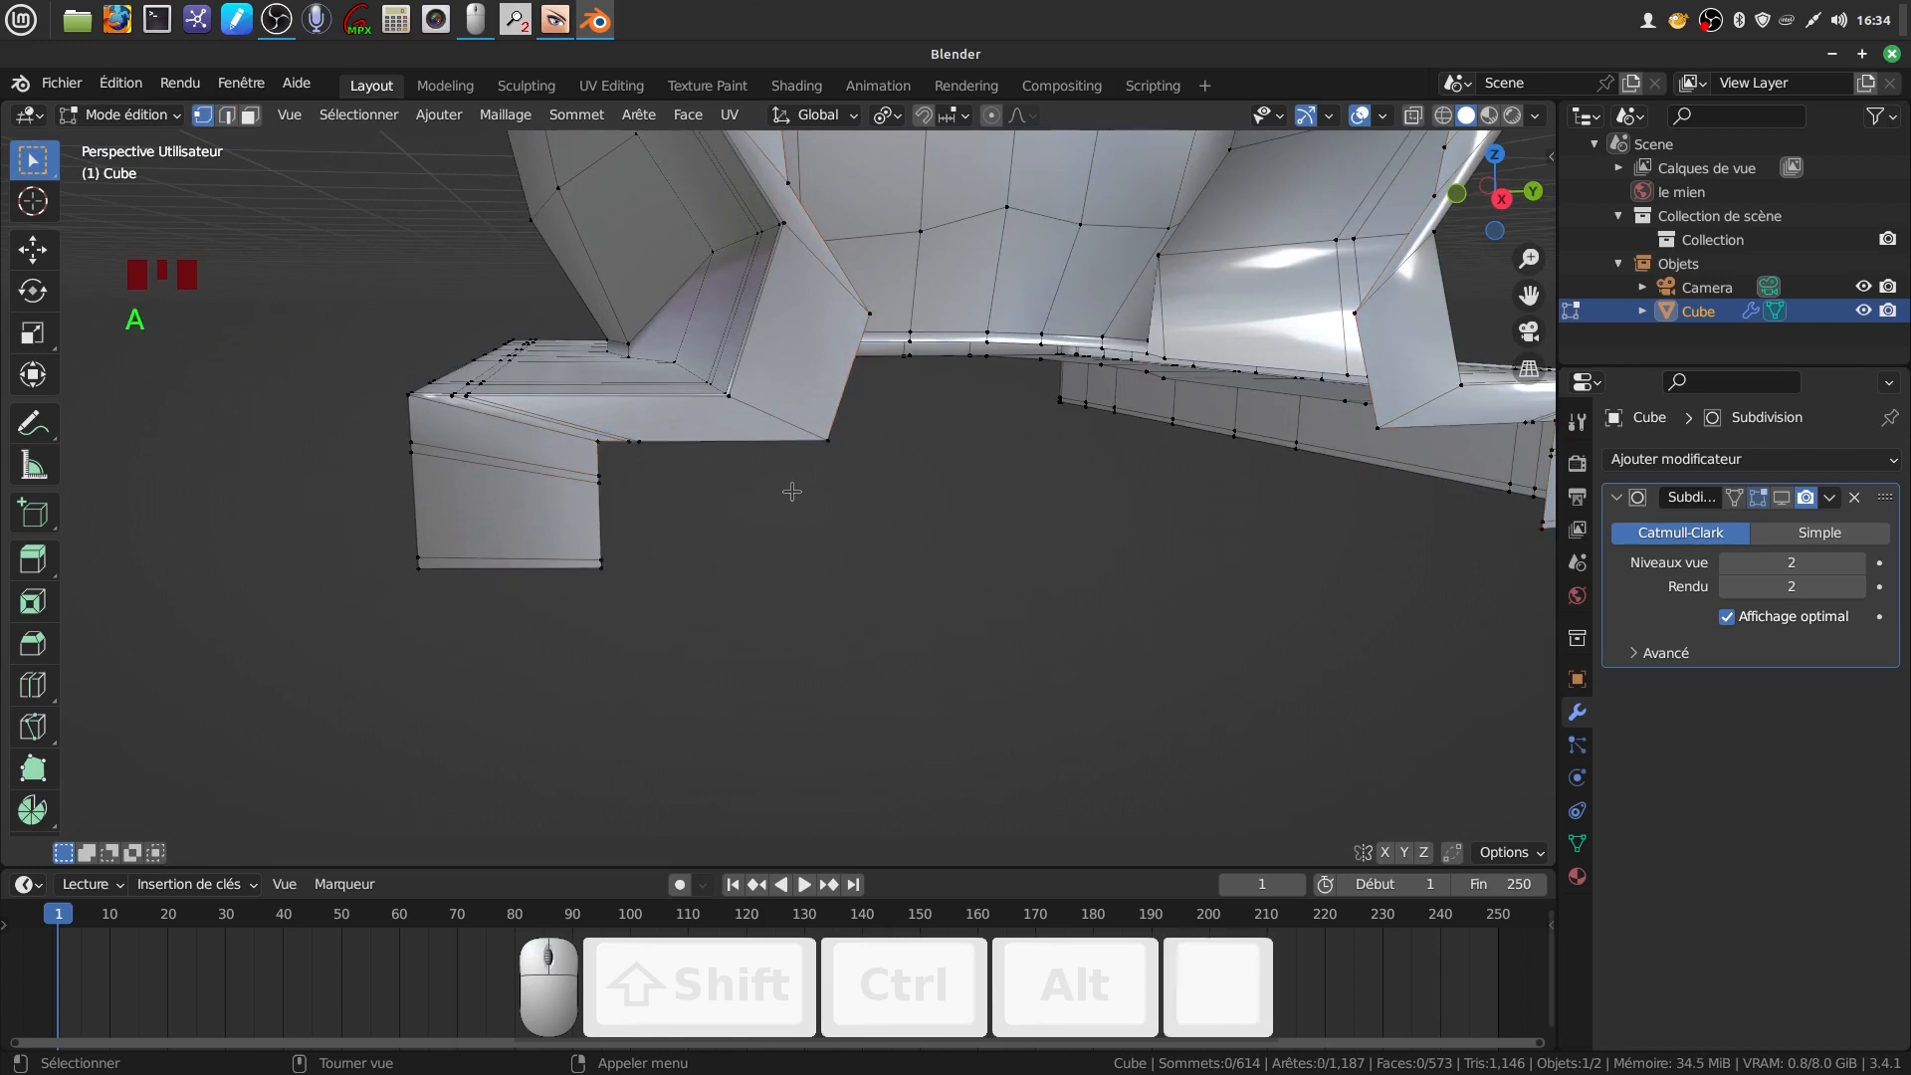
pyautogui.press('c')
pyautogui.moveTo(798, 479)
pyautogui.mouseDown()
pyautogui.moveTo(627, 508)
pyautogui.moveTo(622, 527)
pyautogui.mouseUp()
pyautogui.rightClick(627, 537)
pyautogui.rightClick(894, 610)
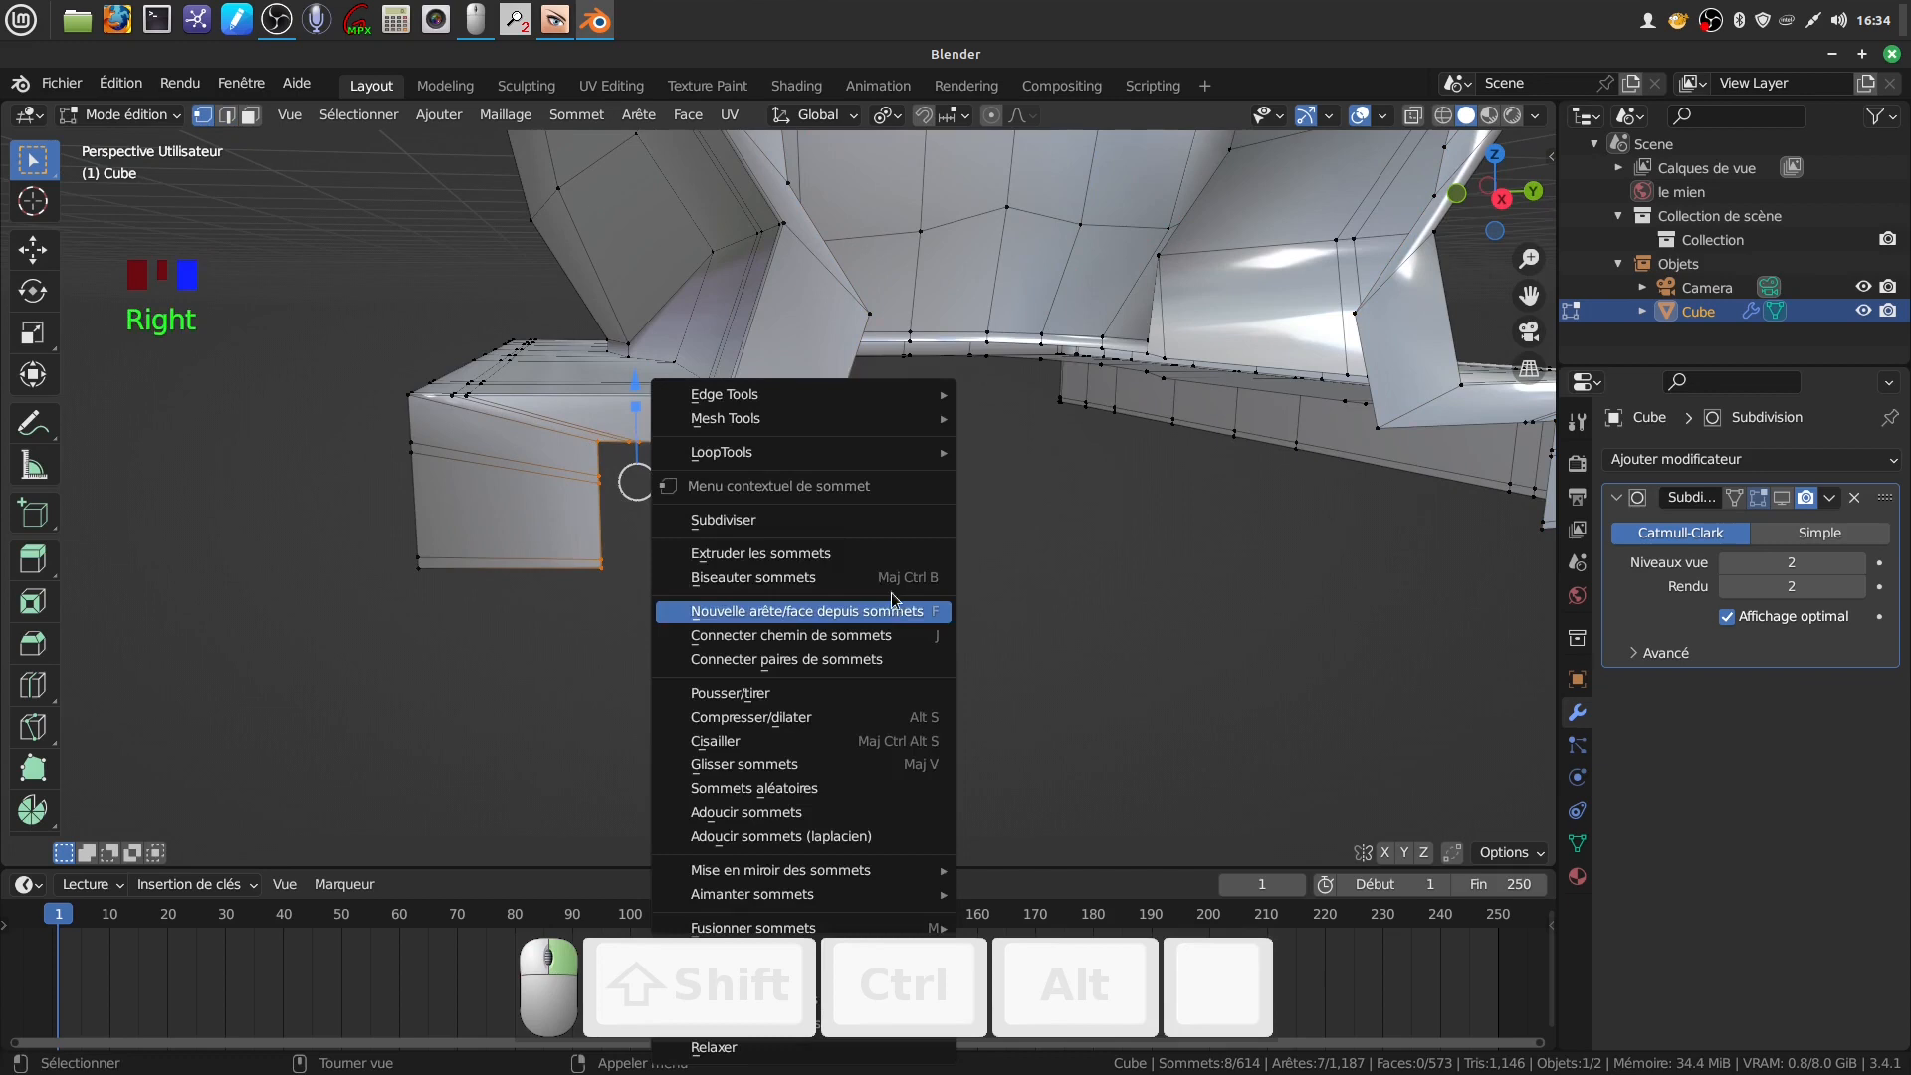
pyautogui.moveTo(803, 453)
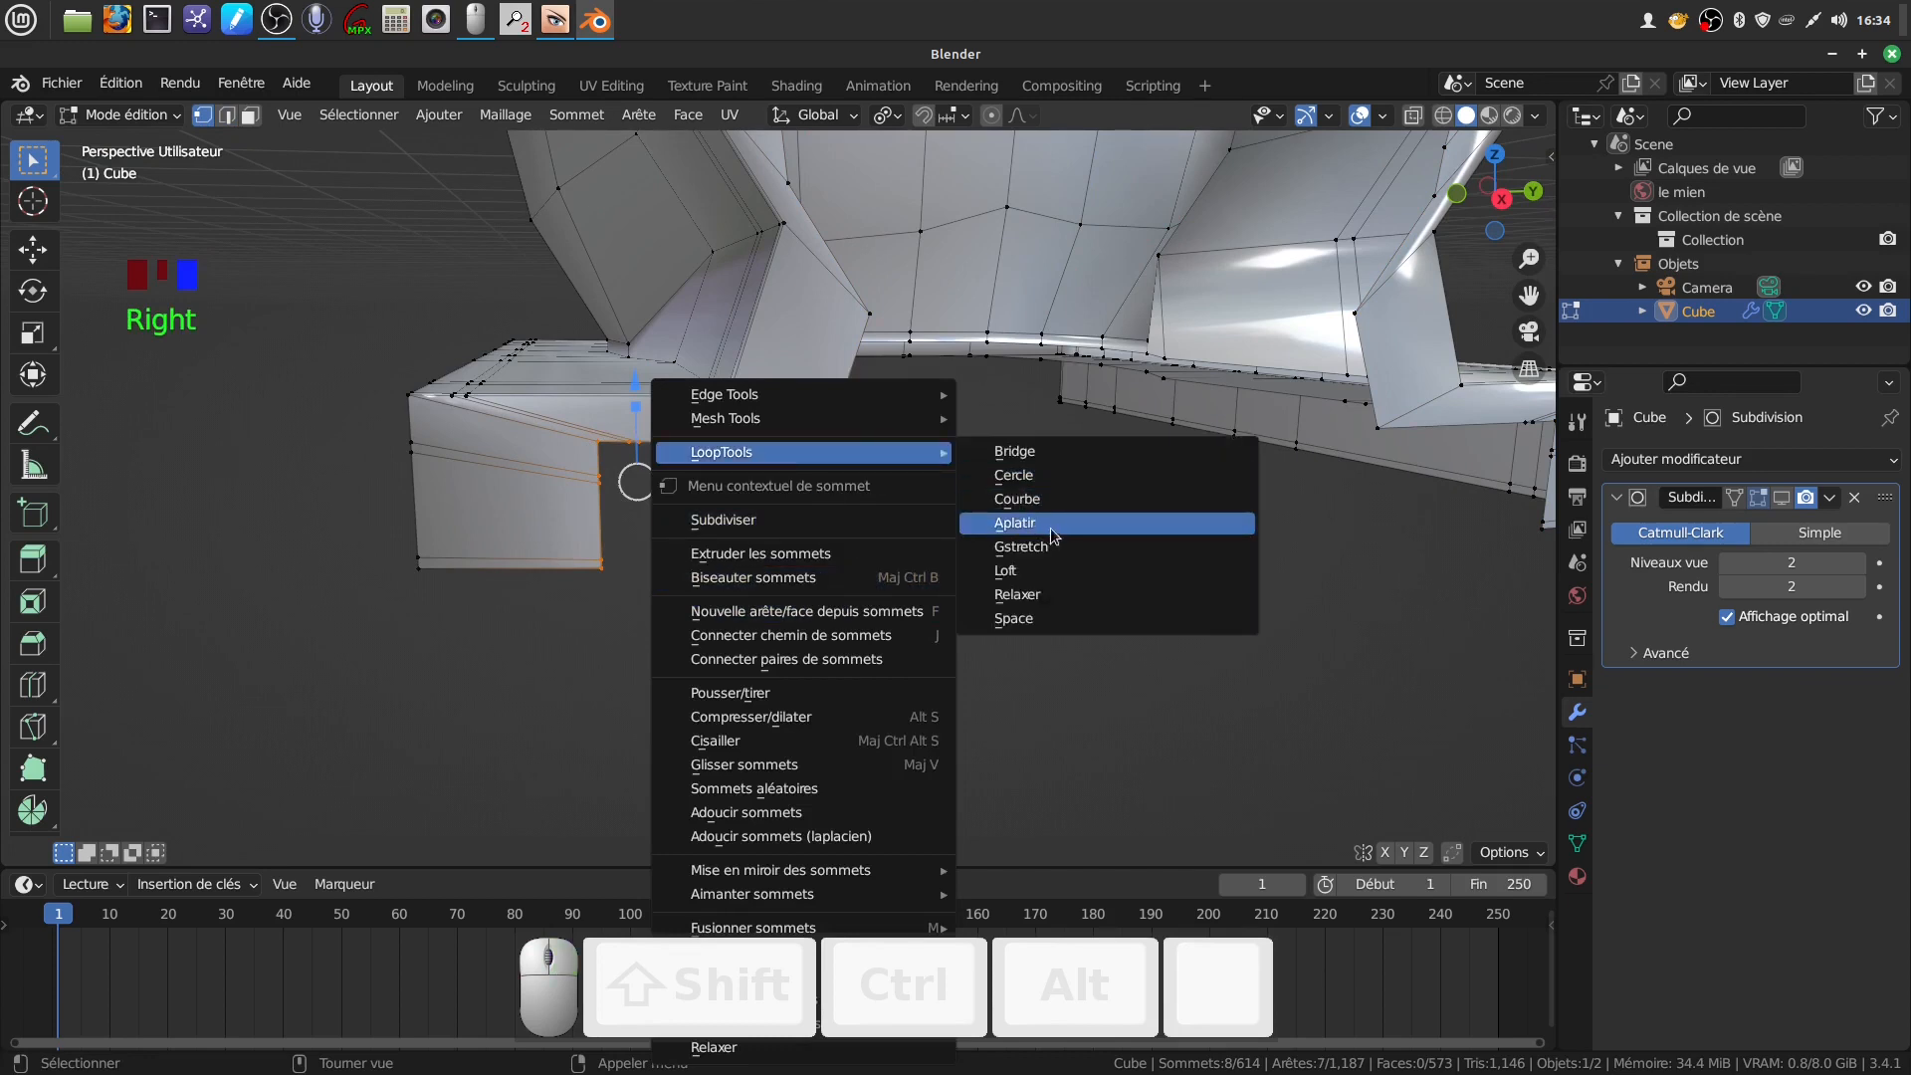
pyautogui.click(1039, 547)
pyautogui.scroll(-2, 872, 512)
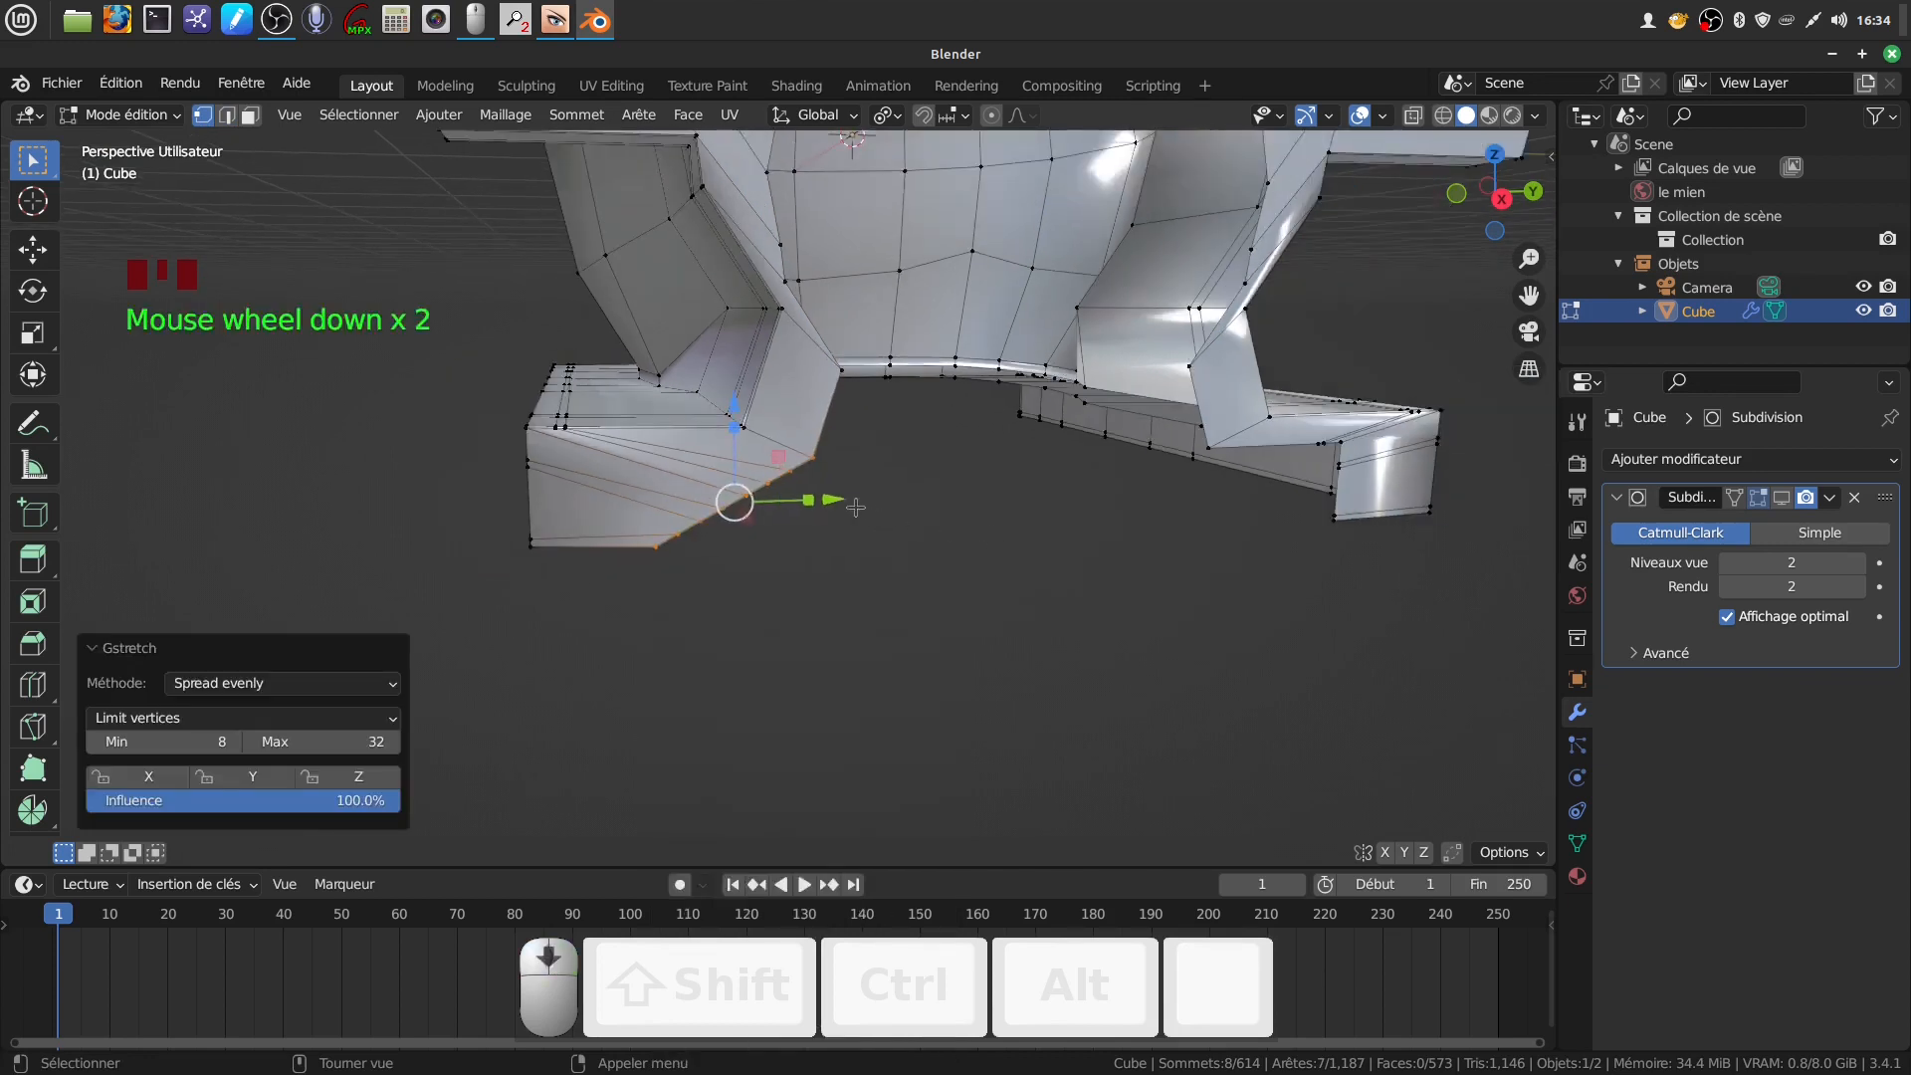
pyautogui.moveTo(836, 501); pyautogui.dragTo(753, 529)
pyautogui.moveTo(642, 405); pyautogui.dragTo(643, 407)
# Select the whole mesh, symmetrize it from -Y to +Y, and examine the mirrored flange ends
pyautogui.moveTo(643, 408); pyautogui.dragTo(1025, 427, button='middle')
pyautogui.scroll(-3, 981, 428)
pyautogui.press('Tab')
pyautogui.press('Tab')
pyautogui.scroll(-3, 845, 435)
pyautogui.press('a')
pyautogui.press('a')
pyautogui.press('a')
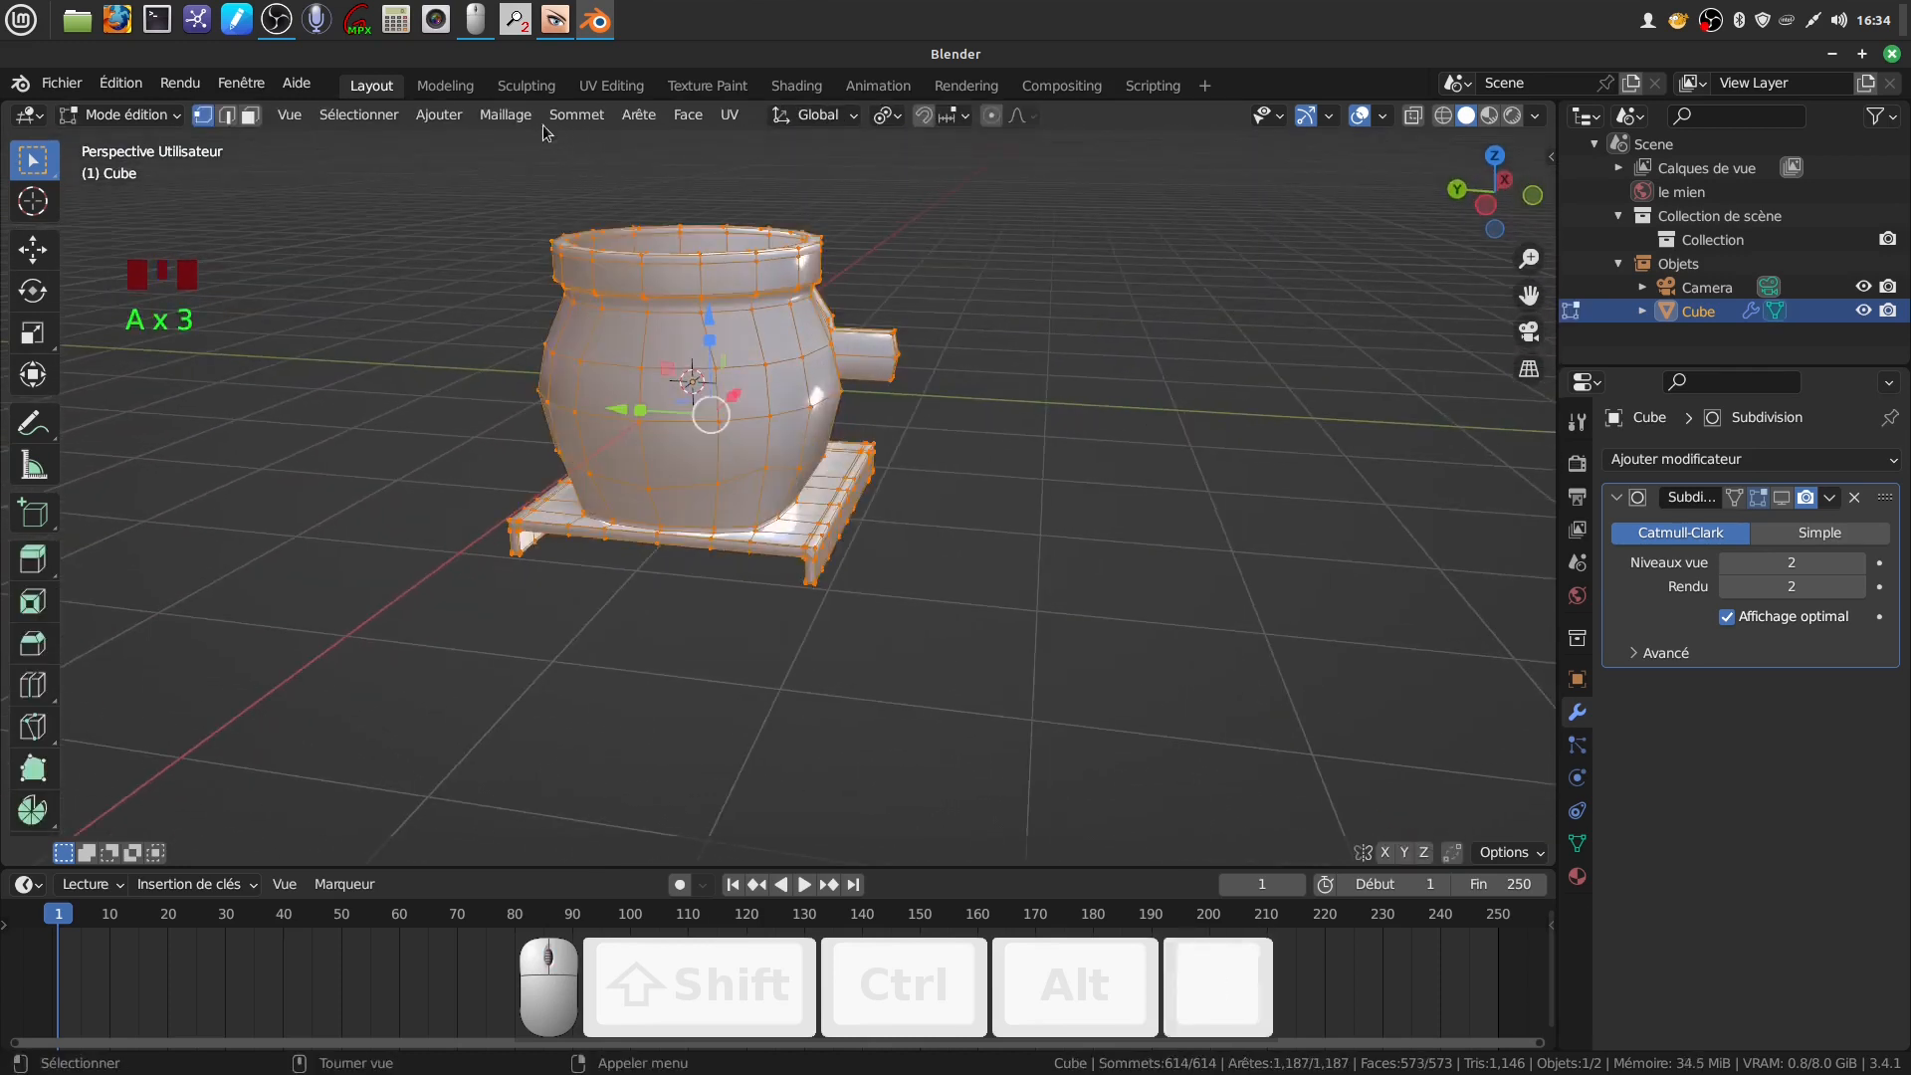
pyautogui.click(516, 121)
pyautogui.click(576, 472)
pyautogui.moveTo(576, 472); pyautogui.dragTo(995, 495, button='middle')
pyautogui.keyDown('shift'); pyautogui.moveTo(1196, 493); pyautogui.dragTo(1144, 298, button='middle'); pyautogui.keyUp('shift')
pyautogui.scroll(6, 887, 568)
pyautogui.moveTo(886, 568); pyautogui.dragTo(510, 481, button='middle')
pyautogui.scroll(-1, 892, 529)
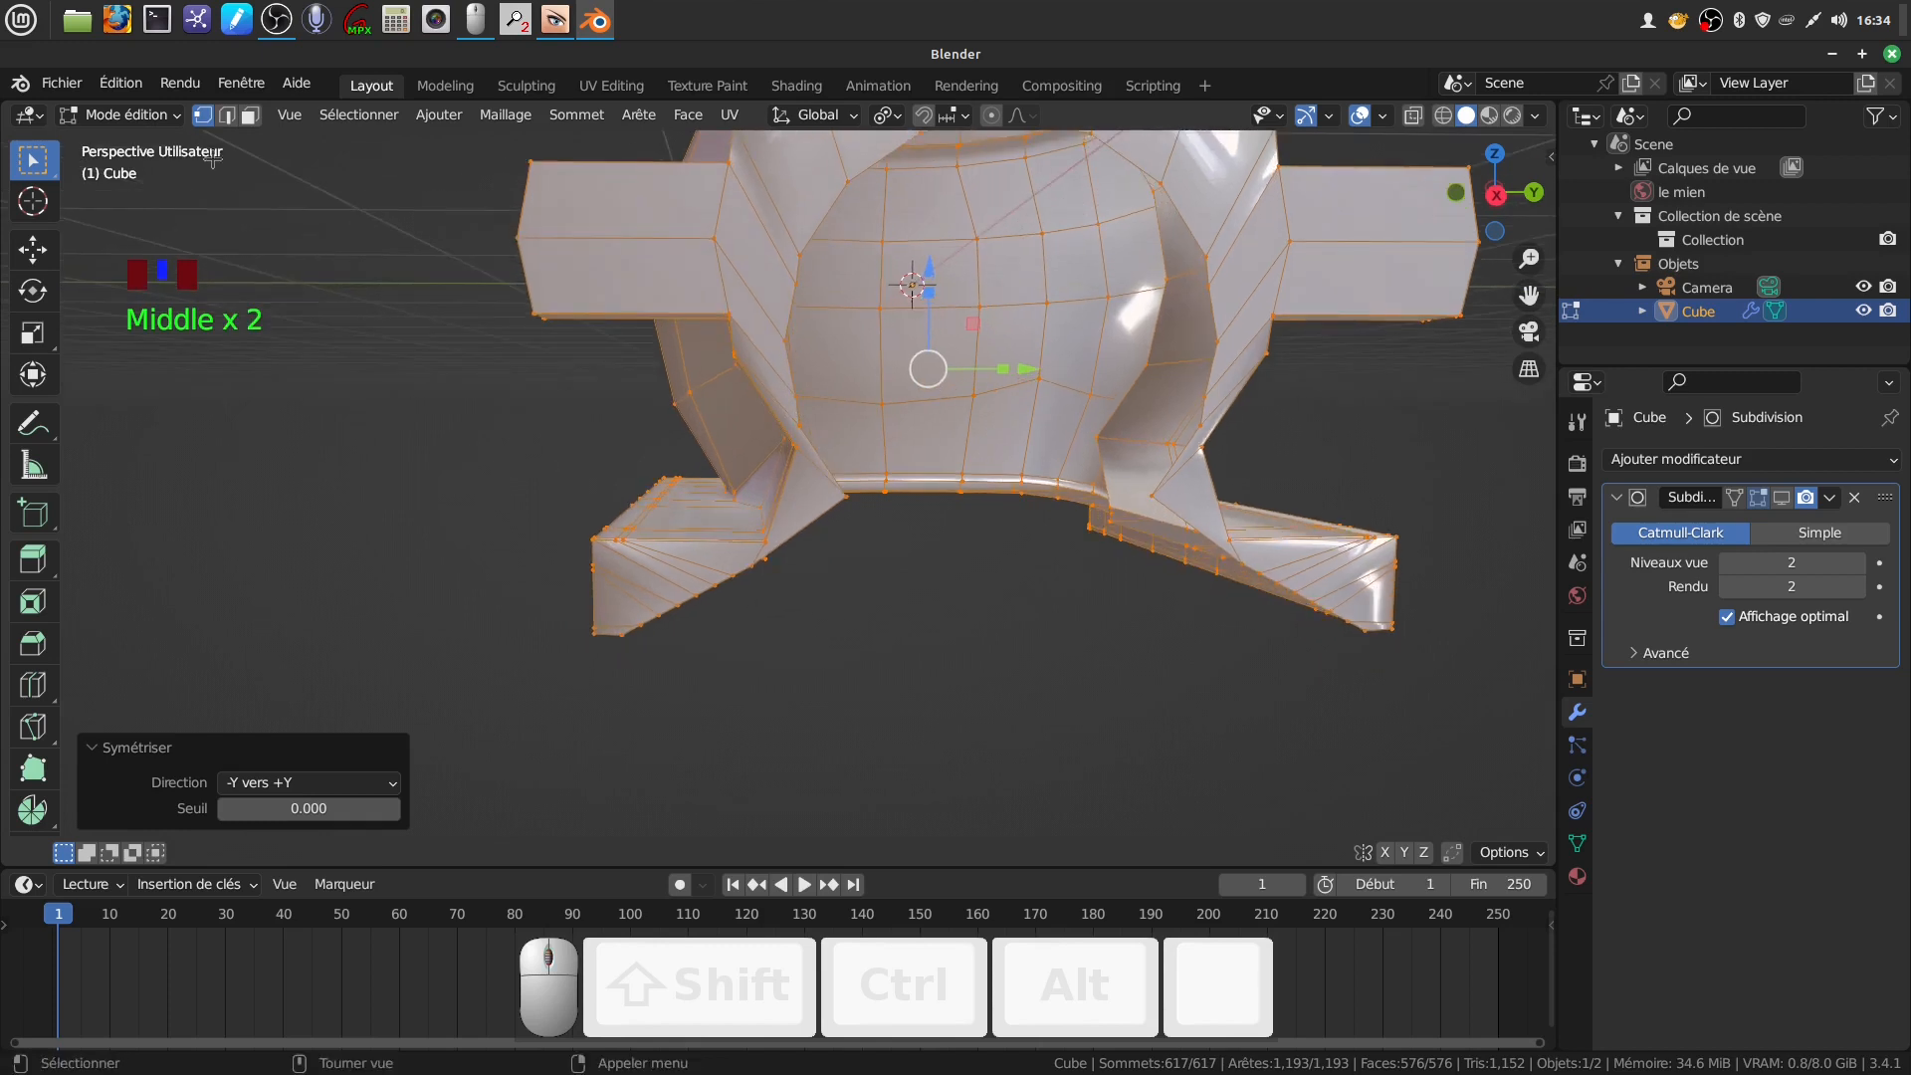
# Clear the selection and select the end faces of the -Y base flange and the adjoining plate strip on the +X side
pyautogui.click(250, 114)
pyautogui.scroll(2, 733, 589)
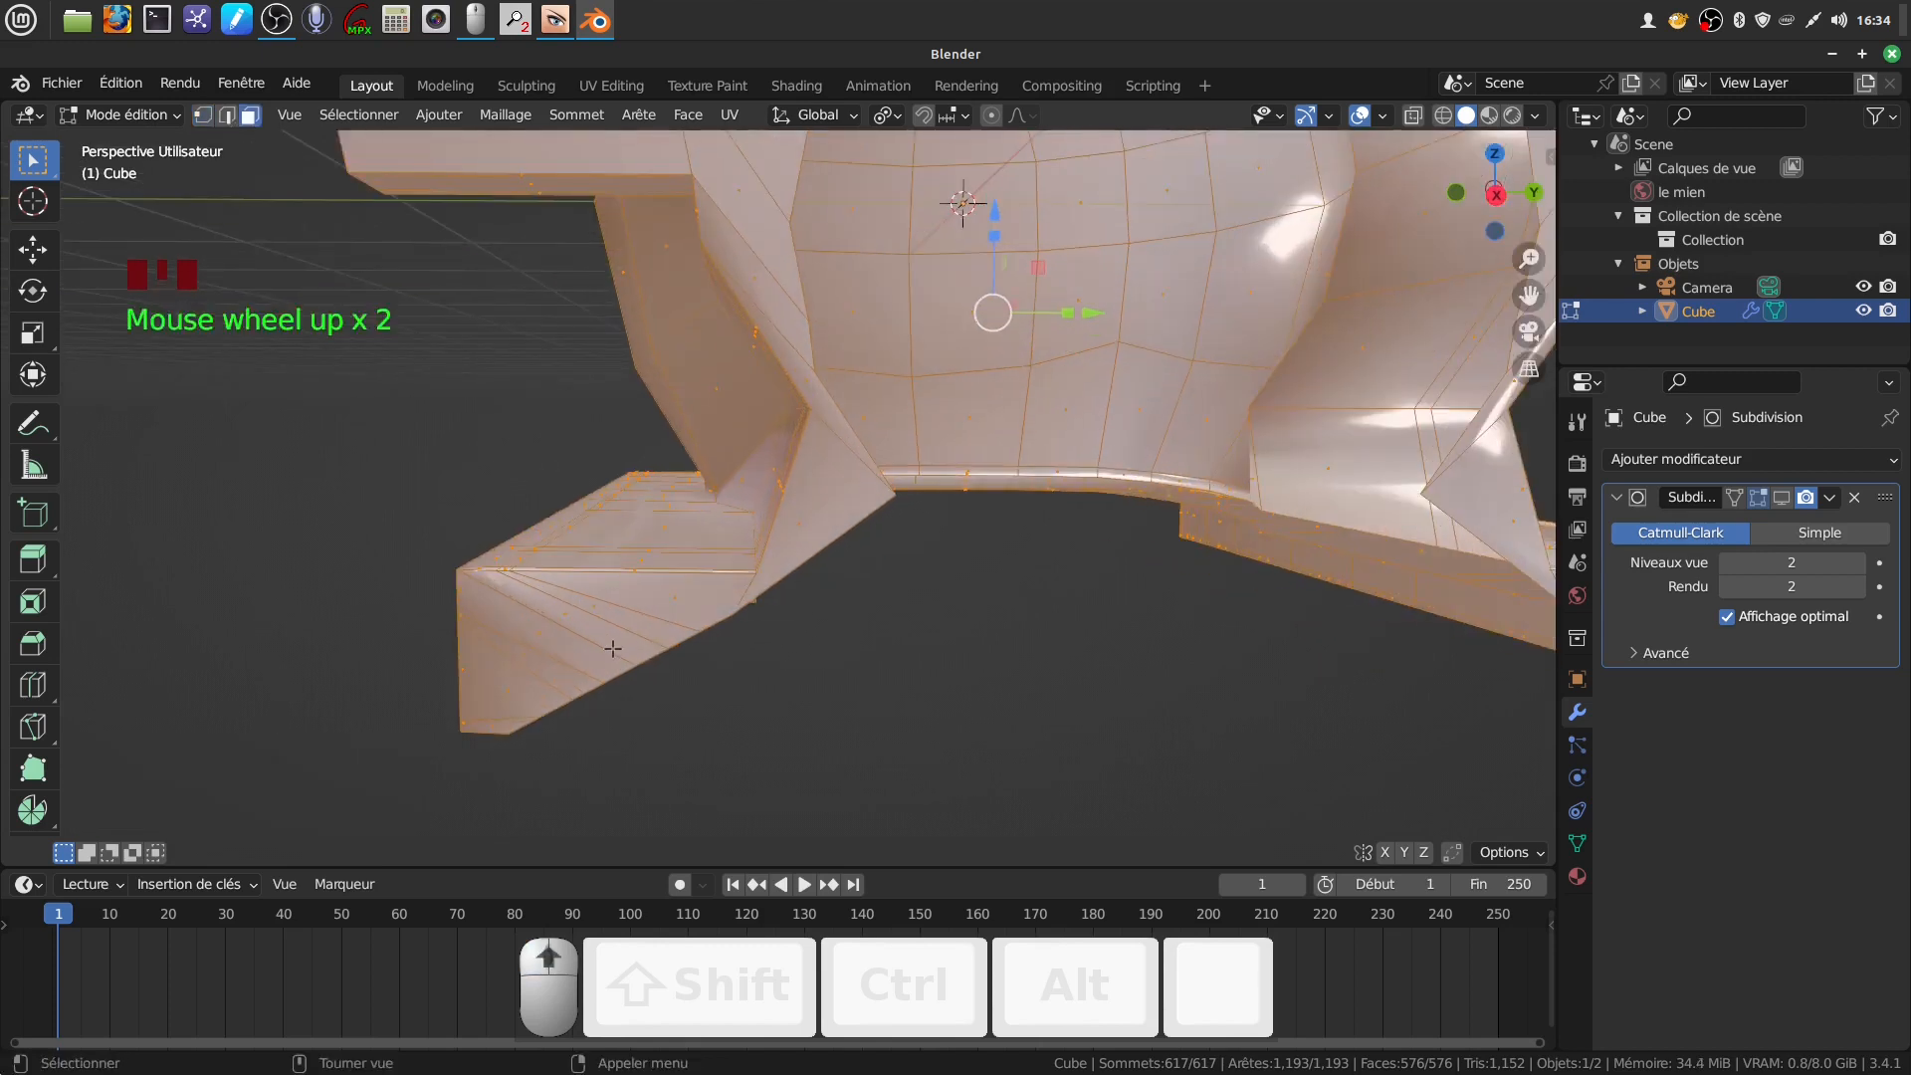
pyautogui.press('a')
pyautogui.press('x')
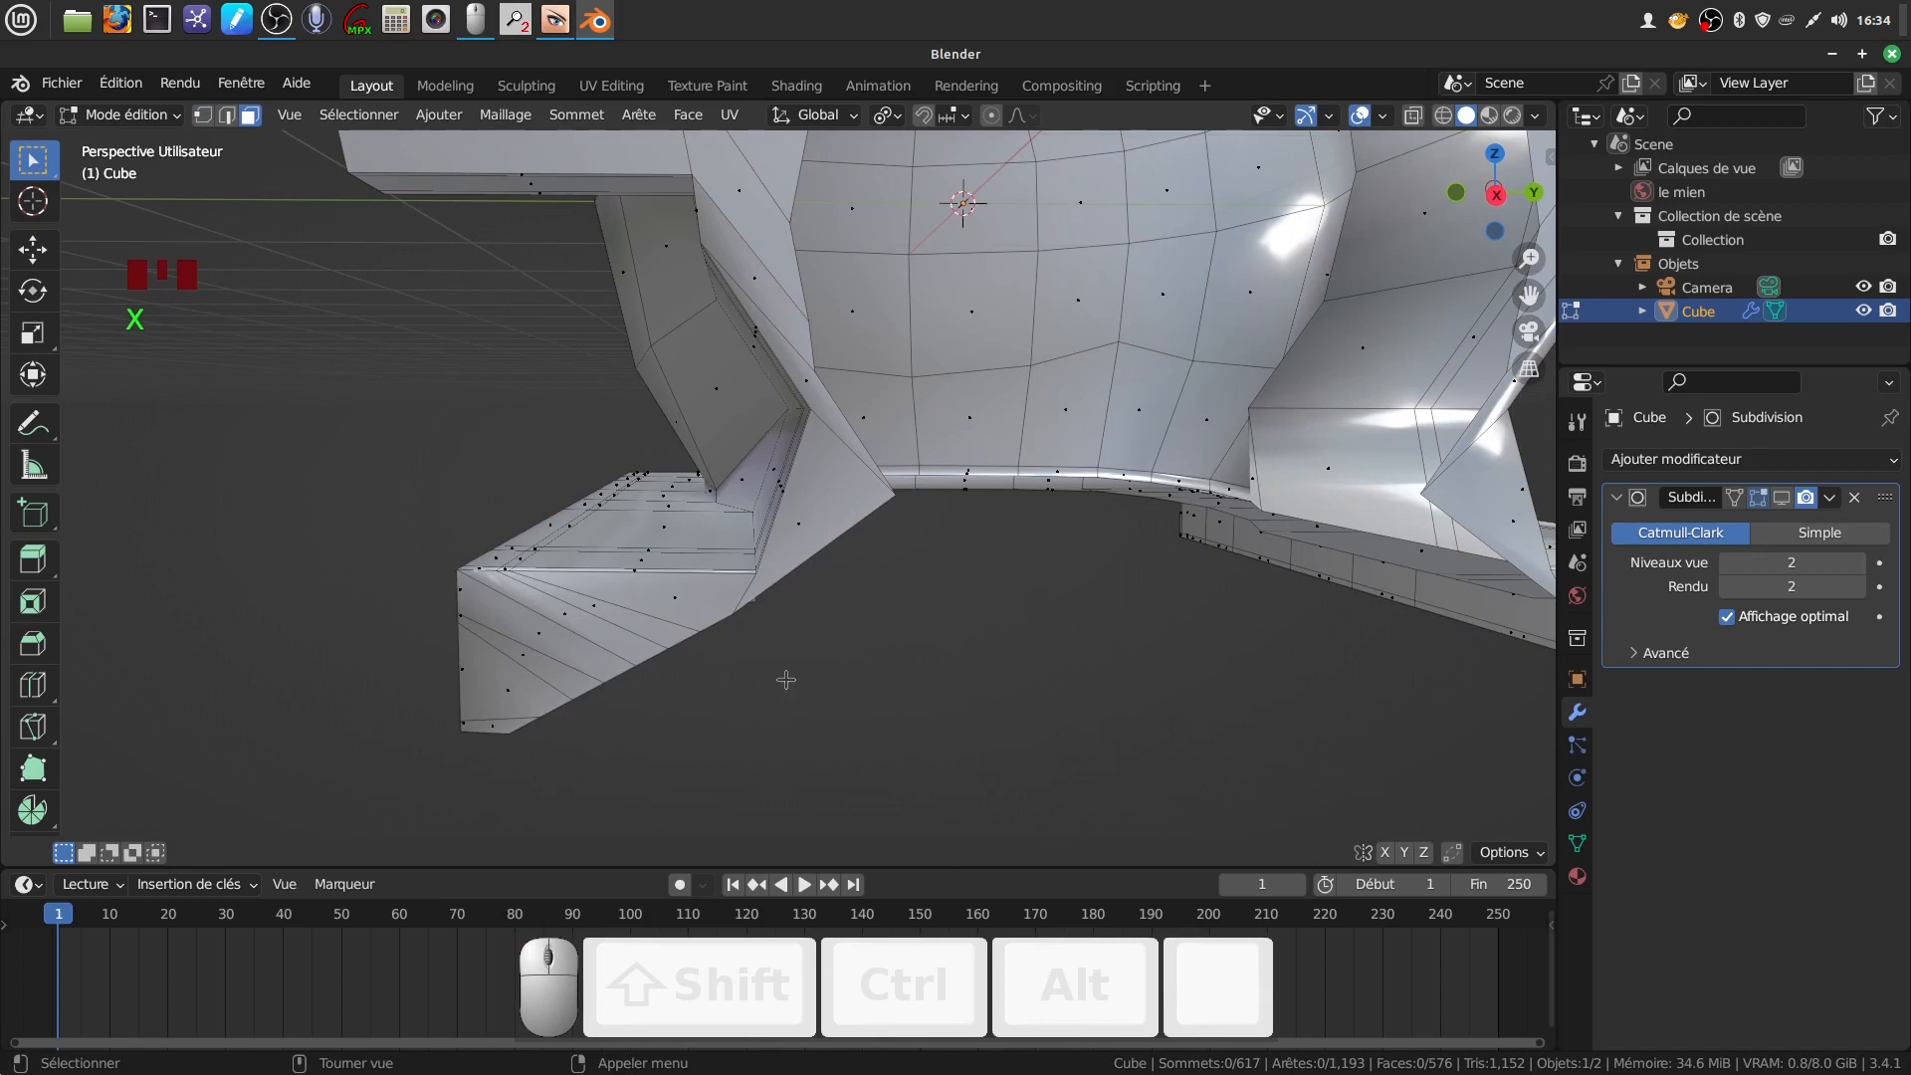
pyautogui.press('c')
pyautogui.scroll(2, 588, 621)
pyautogui.moveTo(588, 621); pyautogui.dragTo(513, 680)
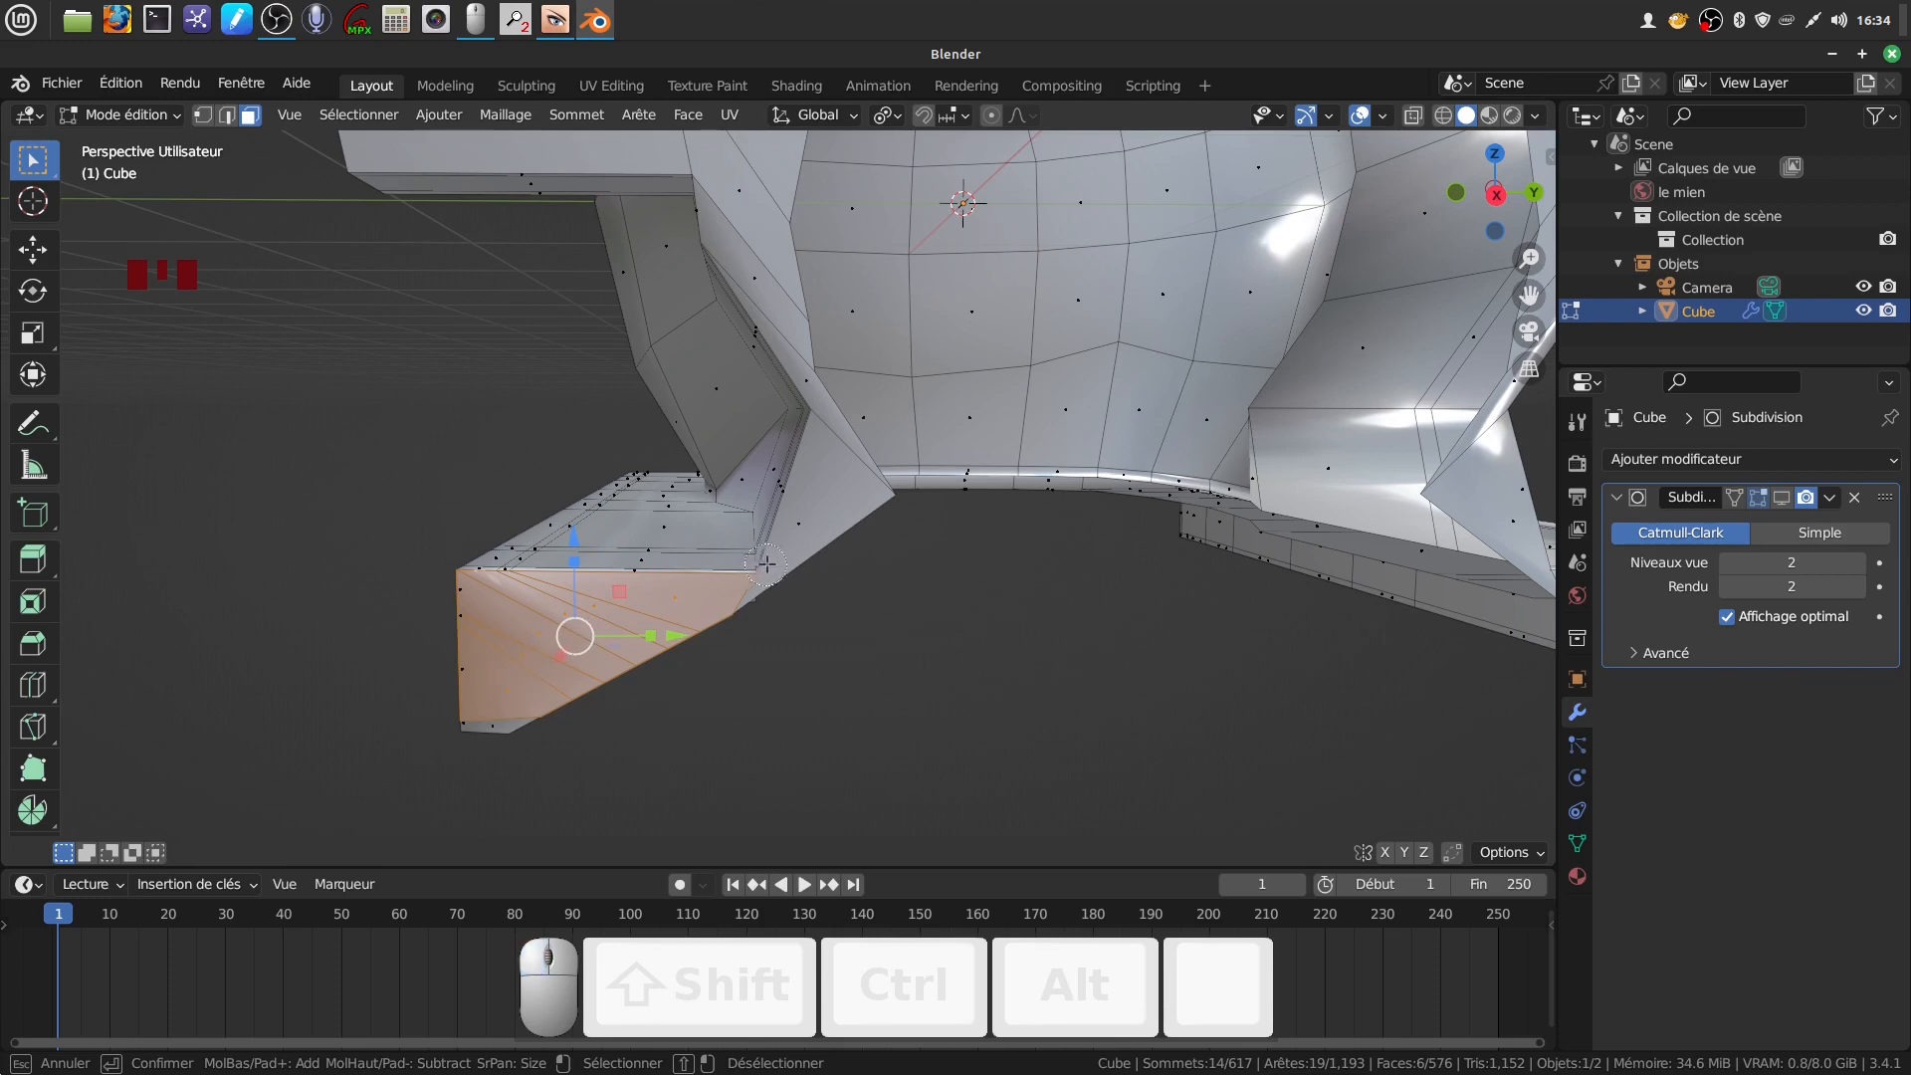
pyautogui.moveTo(824, 488)
pyautogui.mouseDown()
pyautogui.moveTo(831, 462)
pyautogui.moveTo(816, 517)
pyautogui.mouseUp()
# Add the -Y lug's end faces and the neighbouring lower faces of the outlet band to the selection
pyautogui.moveTo(743, 773)
pyautogui.mouseDown(button='middle')
pyautogui.moveTo(789, 707)
pyautogui.moveTo(870, 707)
pyautogui.mouseUp(button='middle')
pyautogui.moveTo(752, 717); pyautogui.dragTo(735, 230, button='middle')
pyautogui.scroll(-7, 731, 249)
pyautogui.press('c')
pyautogui.click(692, 258)
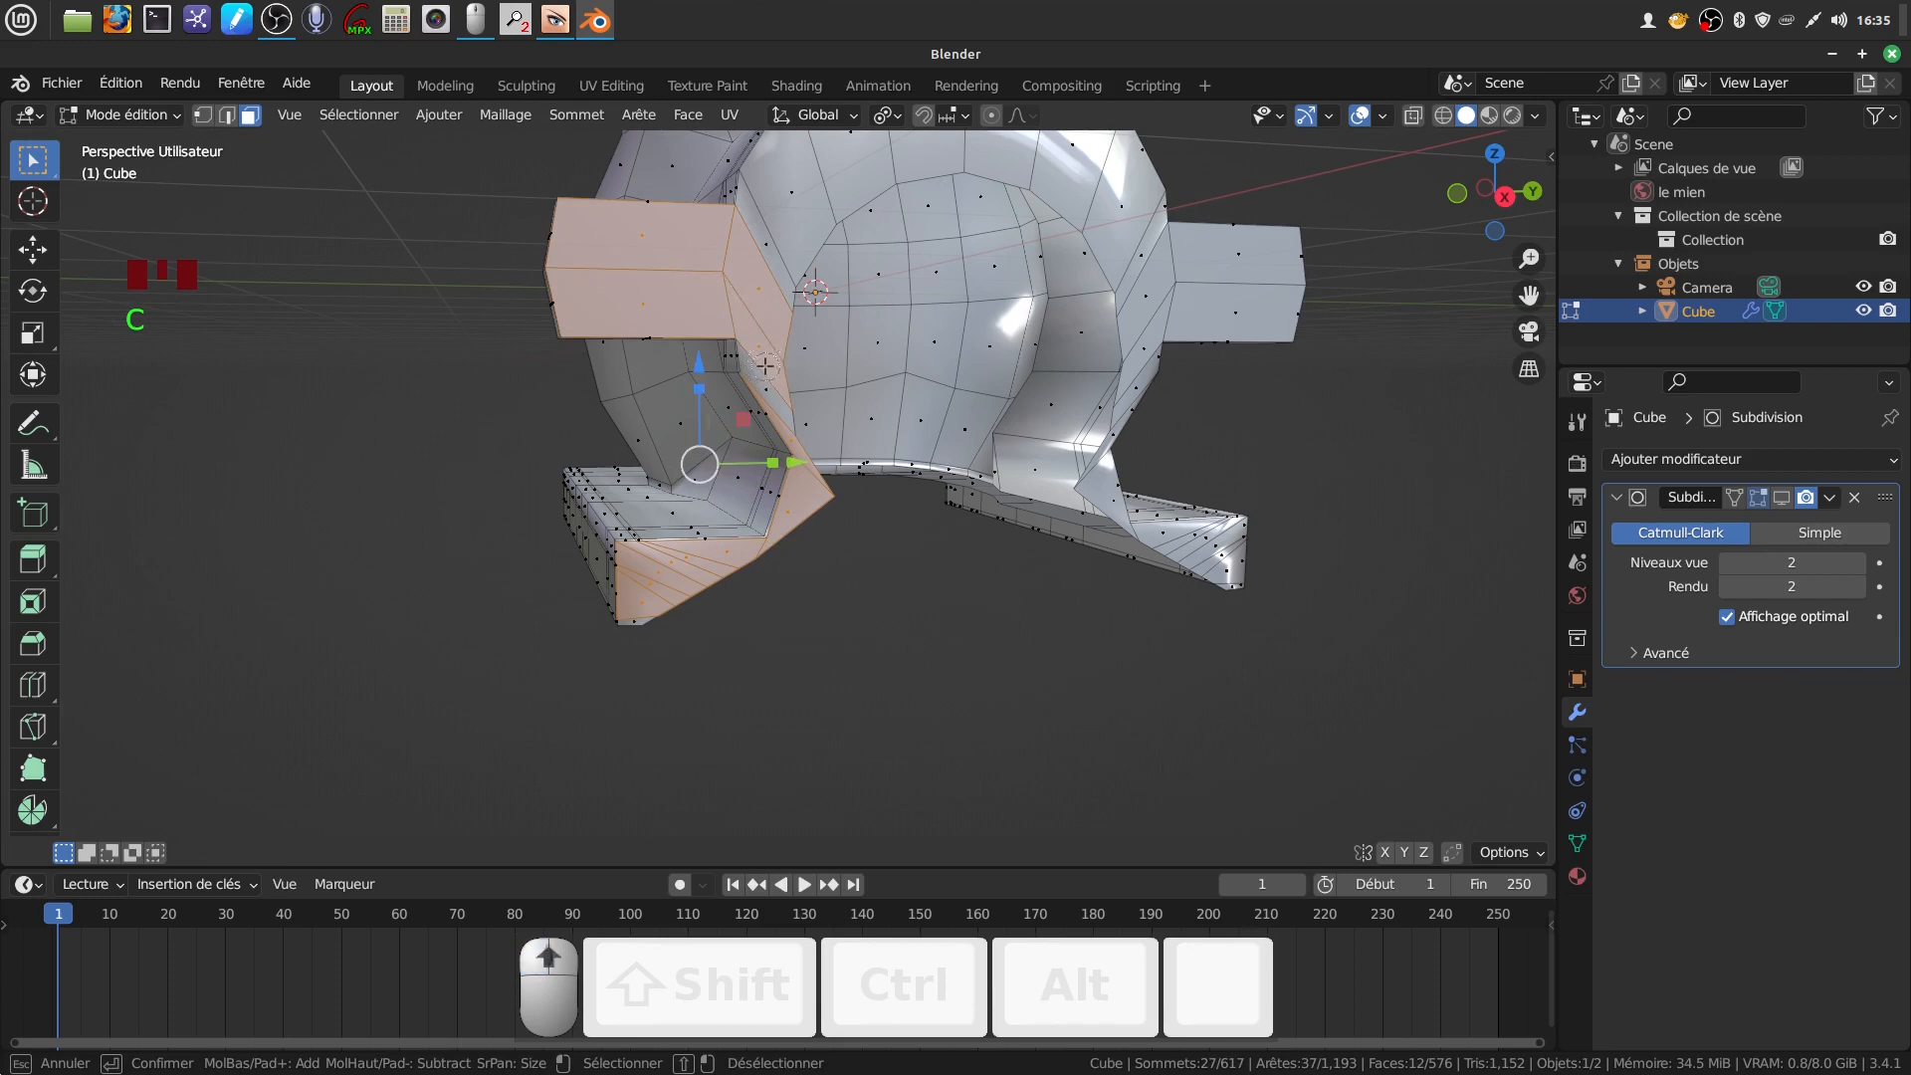
pyautogui.moveTo(779, 220); pyautogui.dragTo(810, 192)
pyautogui.rightClick(814, 203)
# Extend the selection over the rest of the arched outlet band and the +Y lug's end faces
pyautogui.moveTo(856, 194); pyautogui.dragTo(697, 299, button='middle')
pyautogui.keyDown('shift'); pyautogui.moveTo(696, 298); pyautogui.dragTo(635, 345, button='middle'); pyautogui.keyUp('shift')
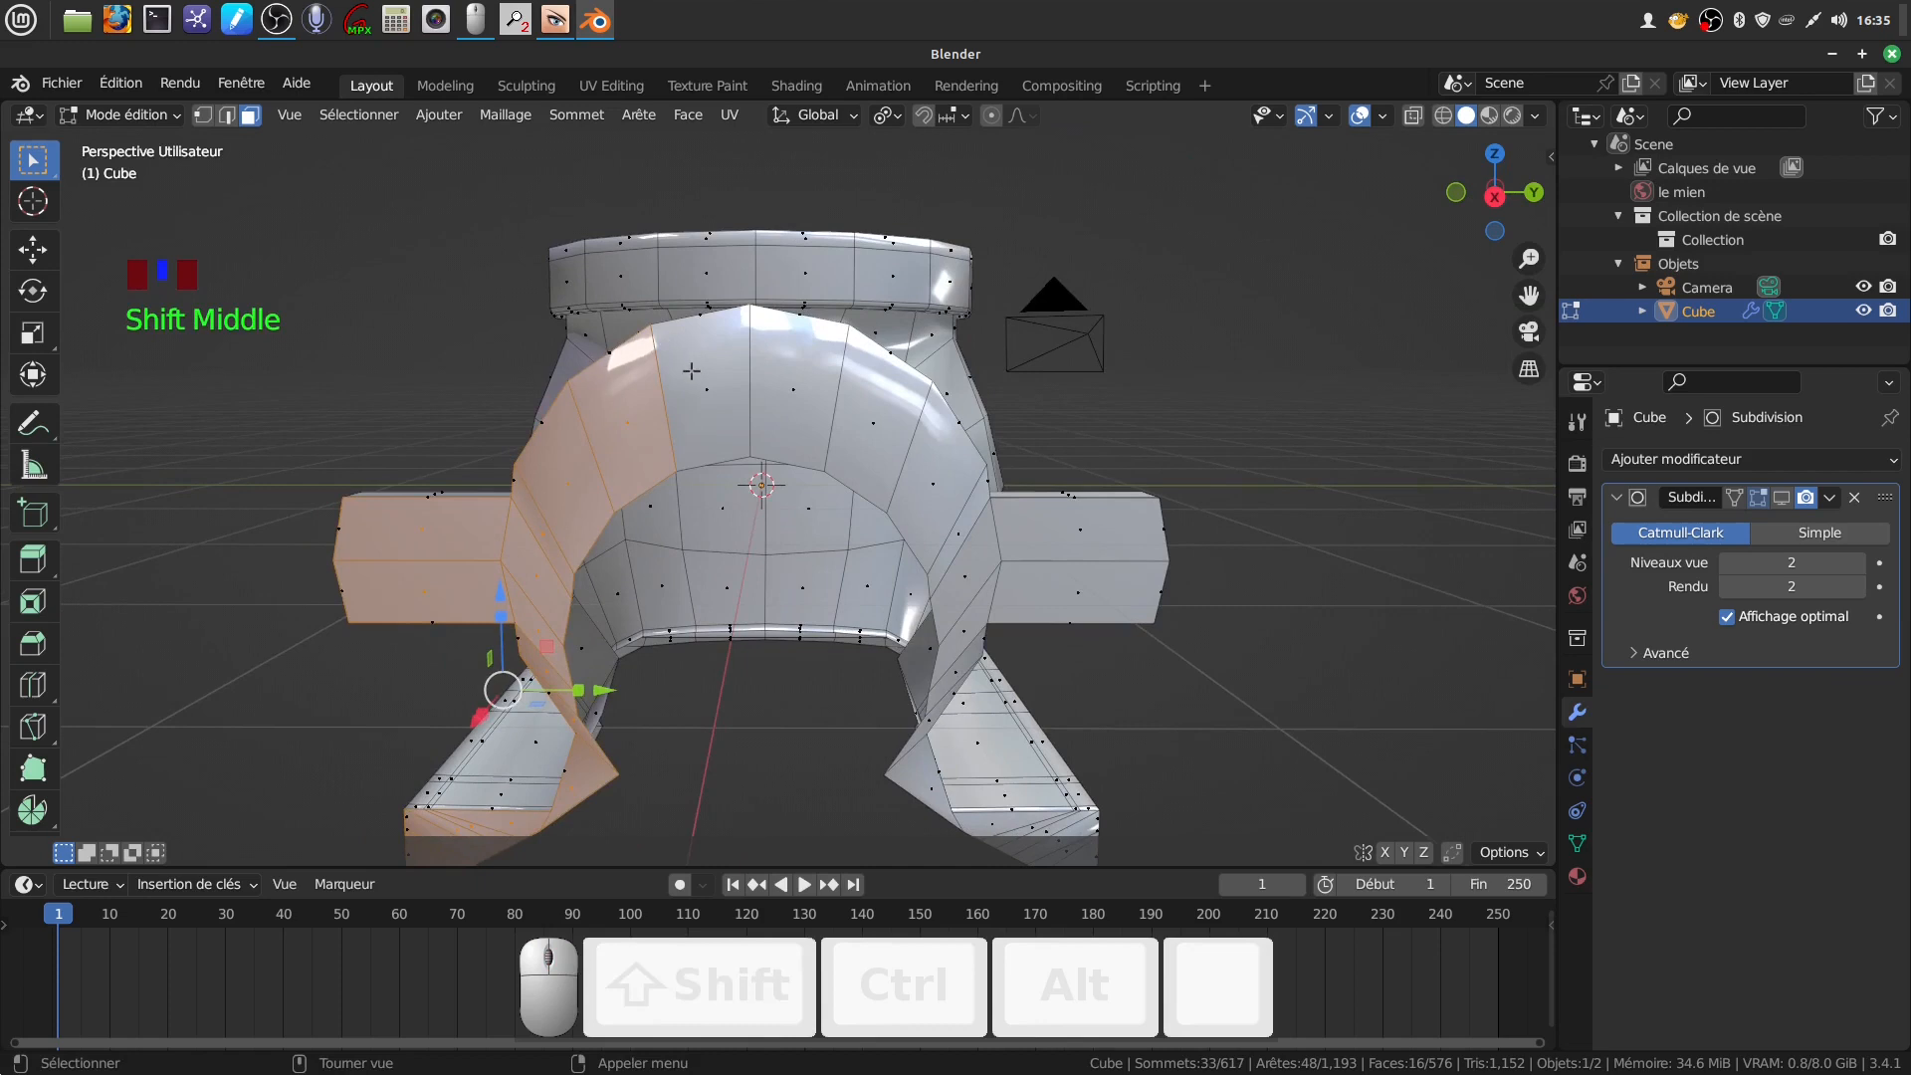
pyautogui.press('c')
pyautogui.moveTo(677, 388)
pyautogui.mouseDown()
pyautogui.moveTo(786, 328)
pyautogui.moveTo(921, 476)
pyautogui.mouseUp()
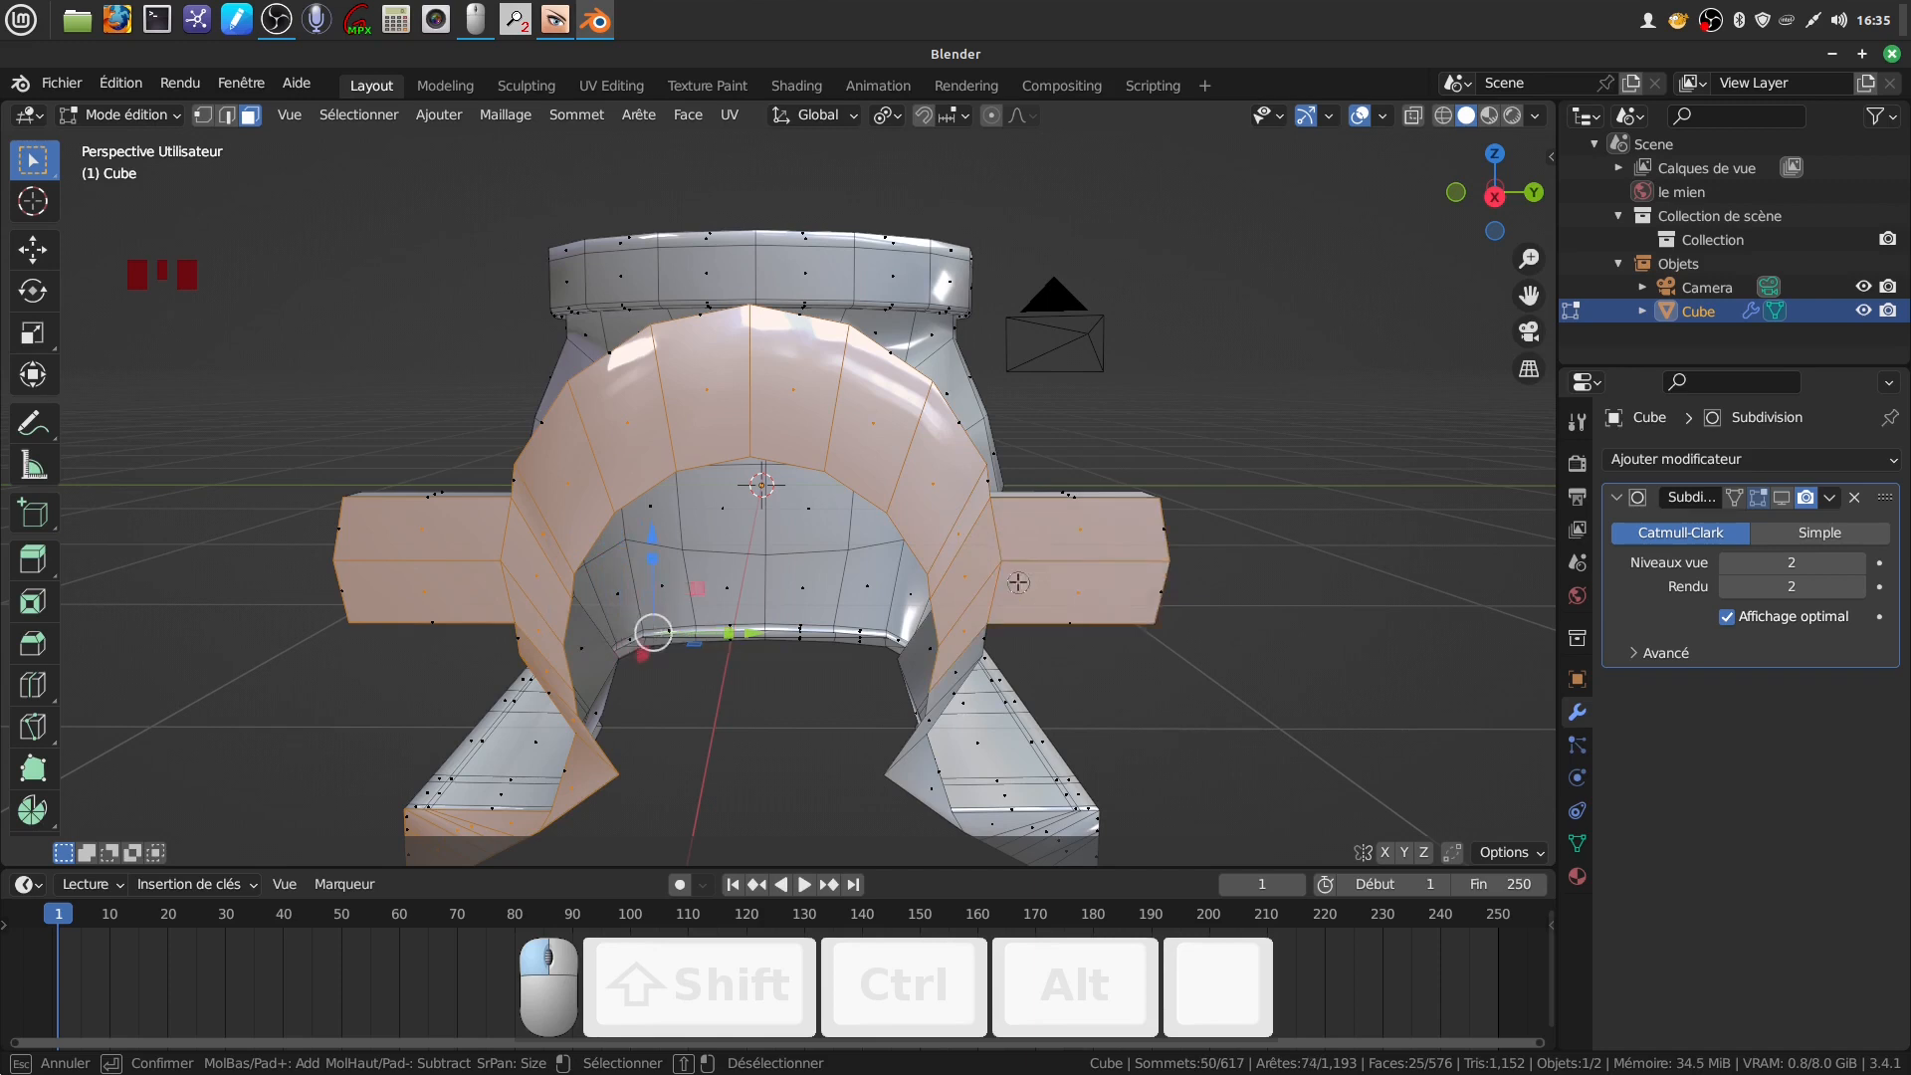
pyautogui.keyDown('shift'); pyautogui.moveTo(872, 399); pyautogui.dragTo(861, 341, button='middle'); pyautogui.keyUp('shift')
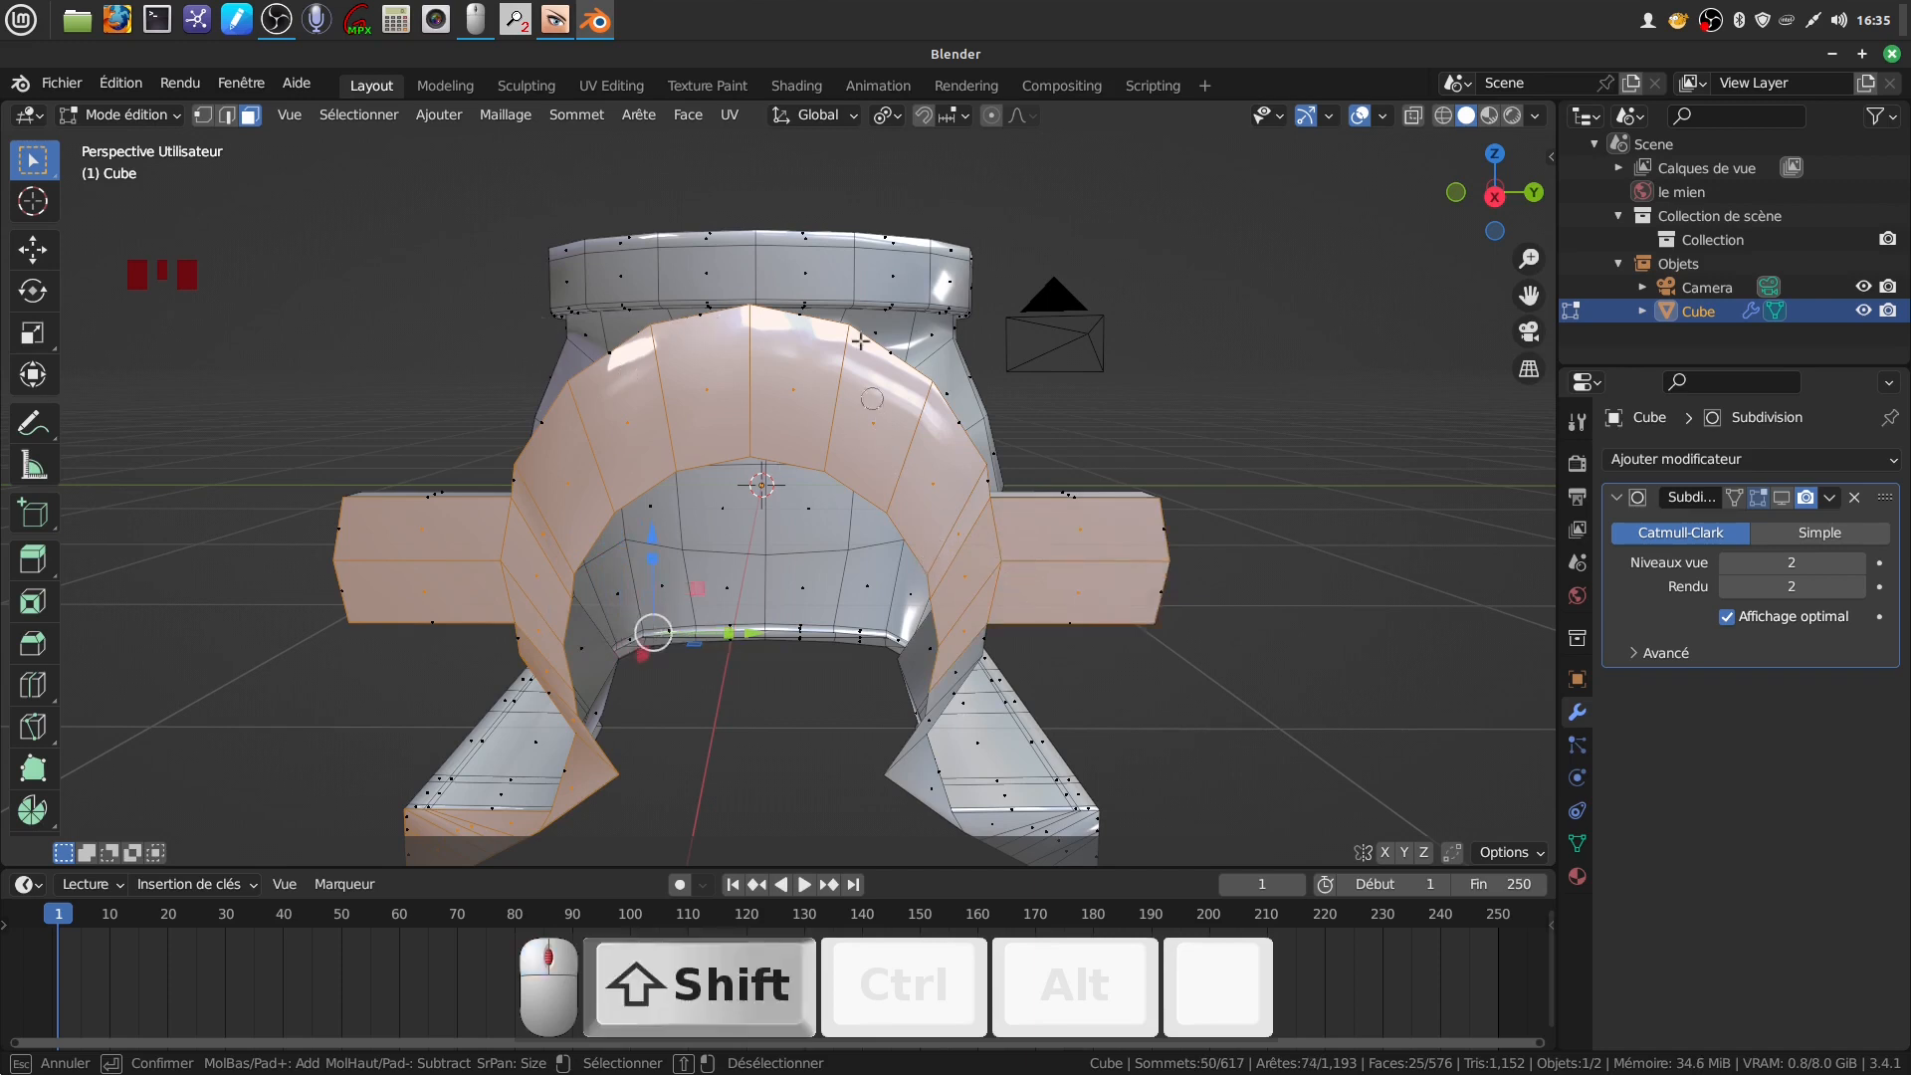
pyautogui.scroll(3, 1123, 755)
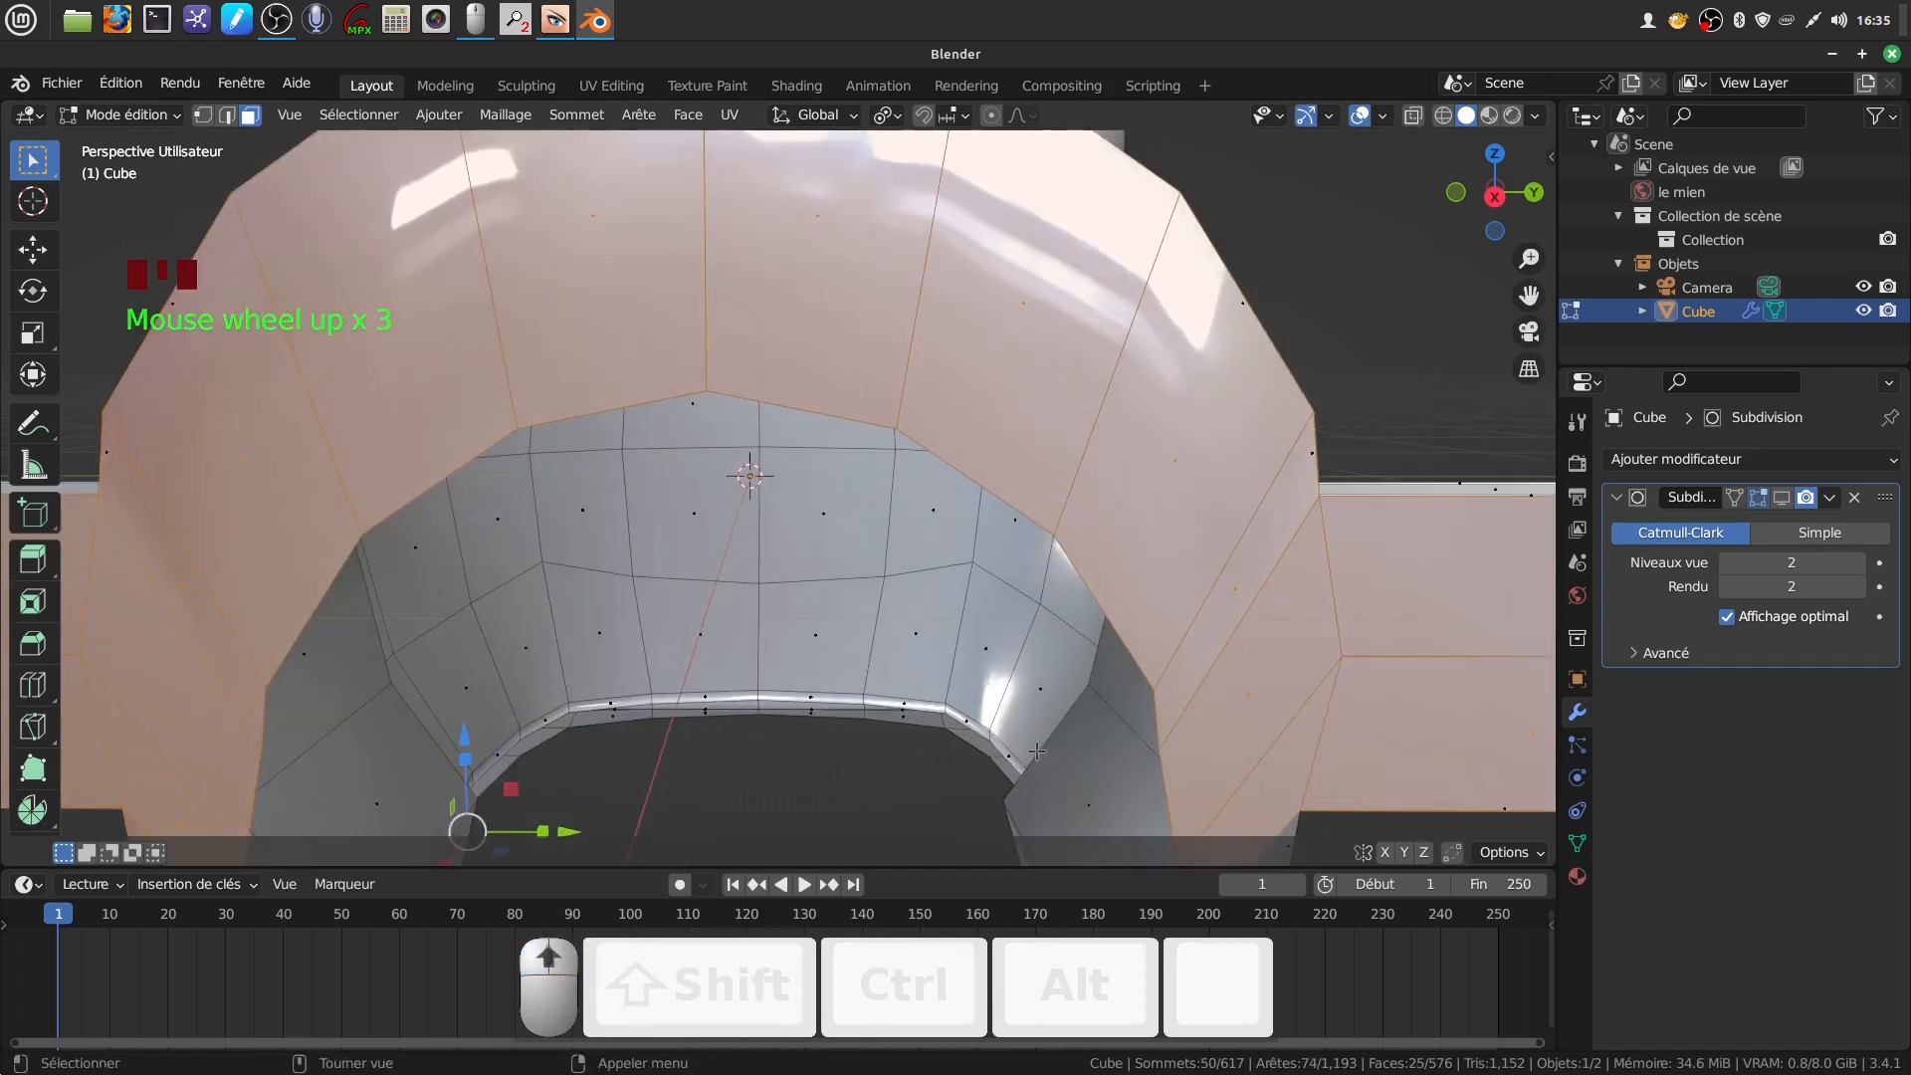
# Add the end faces of the +Y plate strip and the +Y base flange to the selection
pyautogui.scroll(-5, 1037, 752)
pyautogui.moveTo(1037, 751); pyautogui.dragTo(977, 639, button='middle')
pyautogui.scroll(3, 1006, 563)
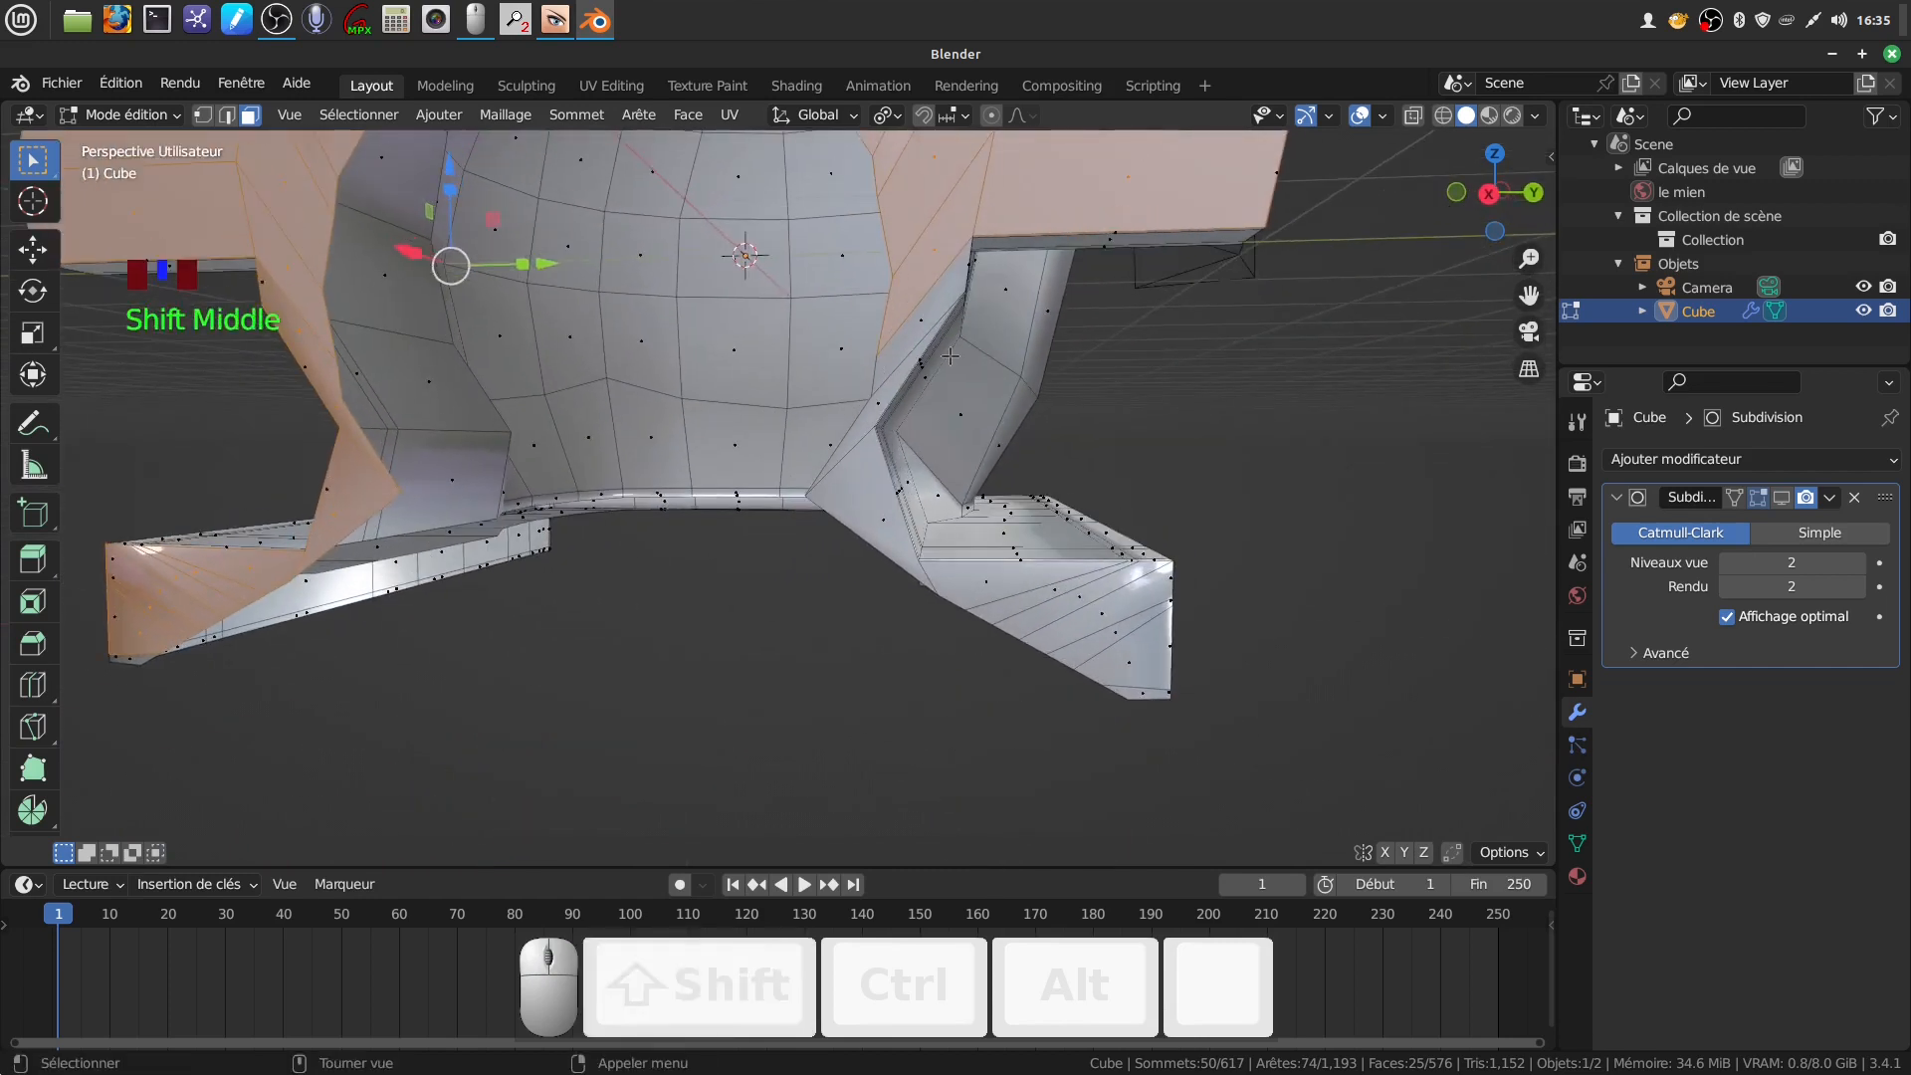
pyautogui.press('c')
pyautogui.moveTo(927, 337); pyautogui.dragTo(911, 352)
pyautogui.moveTo(858, 479); pyautogui.dragTo(865, 495)
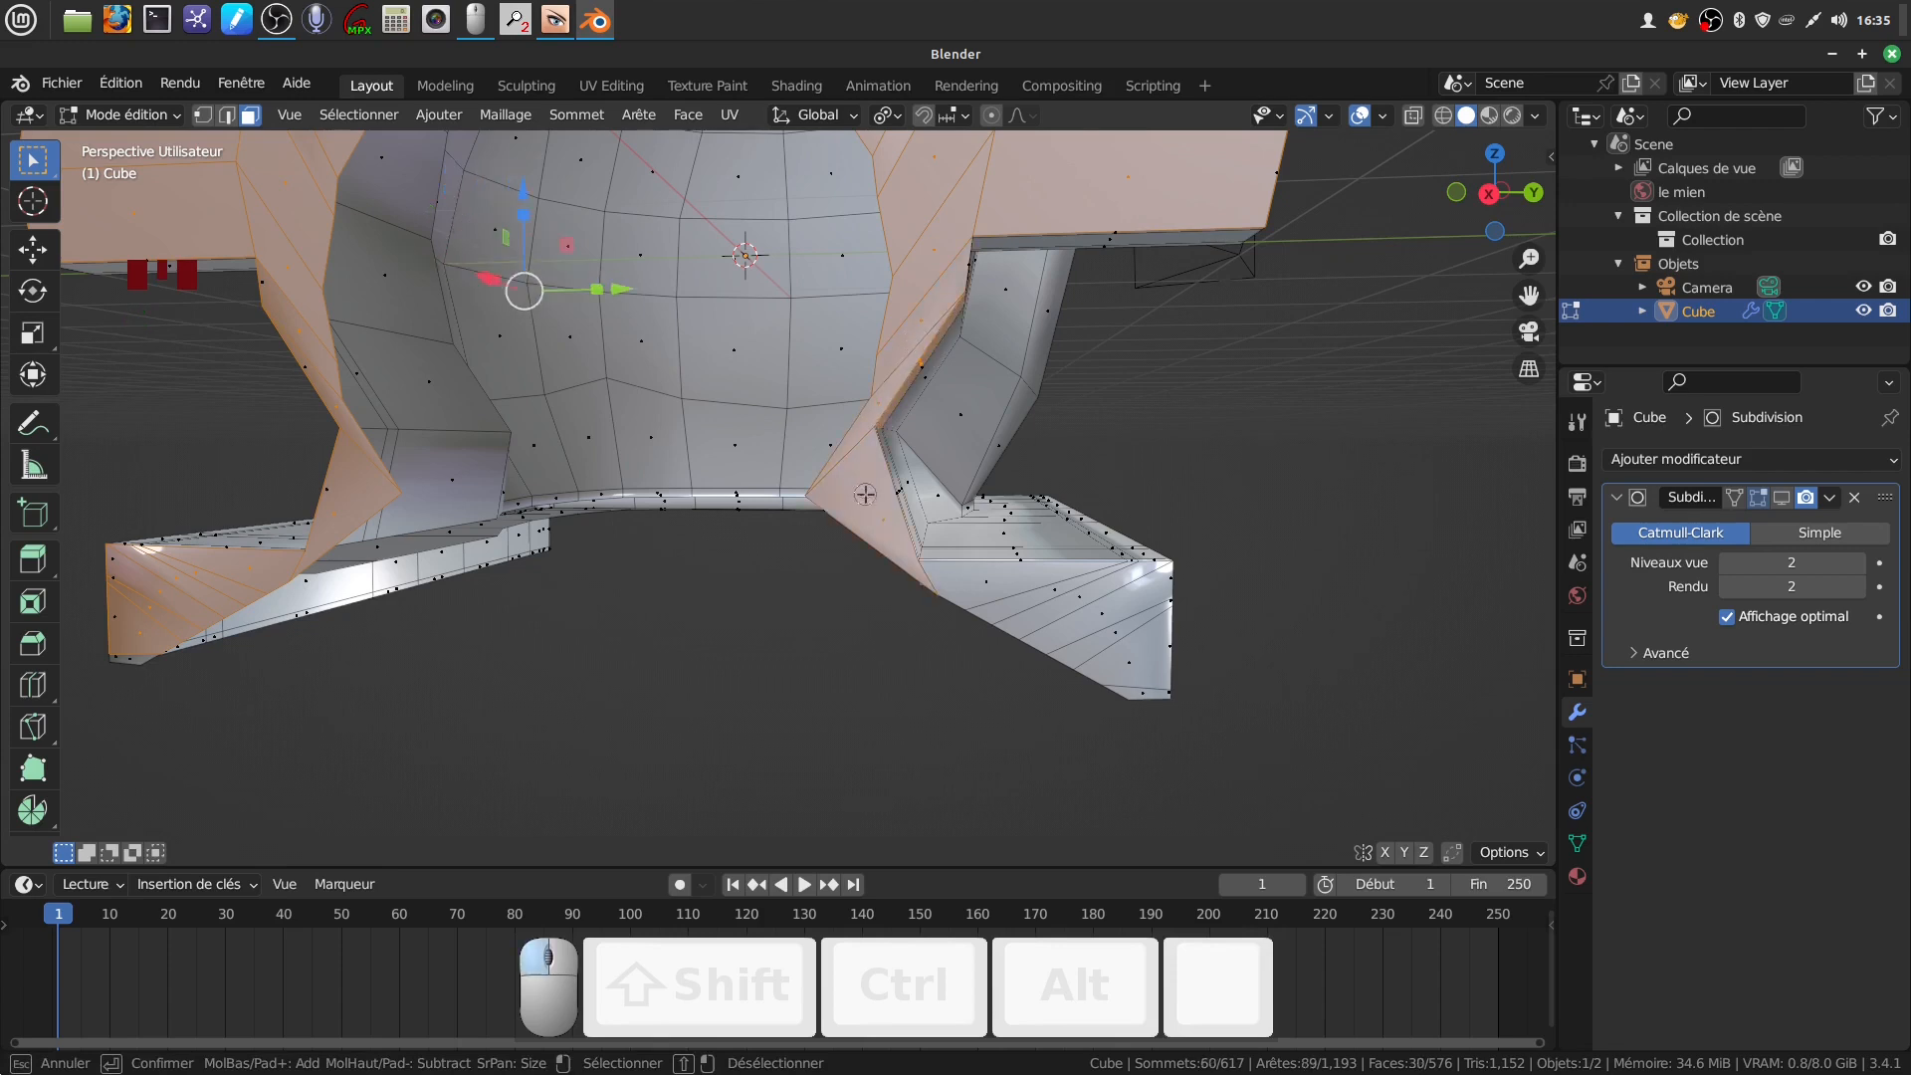
pyautogui.moveTo(987, 605); pyautogui.dragTo(1130, 675)
# Inset all the selected +X end faces together with a thickness of 0.01878 m
pyautogui.moveTo(1127, 669); pyautogui.dragTo(1010, 411, button='middle')
pyautogui.scroll(2, 1011, 411)
pyautogui.press('c')
pyautogui.keyDown('shift'); pyautogui.moveTo(995, 390); pyautogui.dragTo(1000, 387); pyautogui.keyUp('shift')
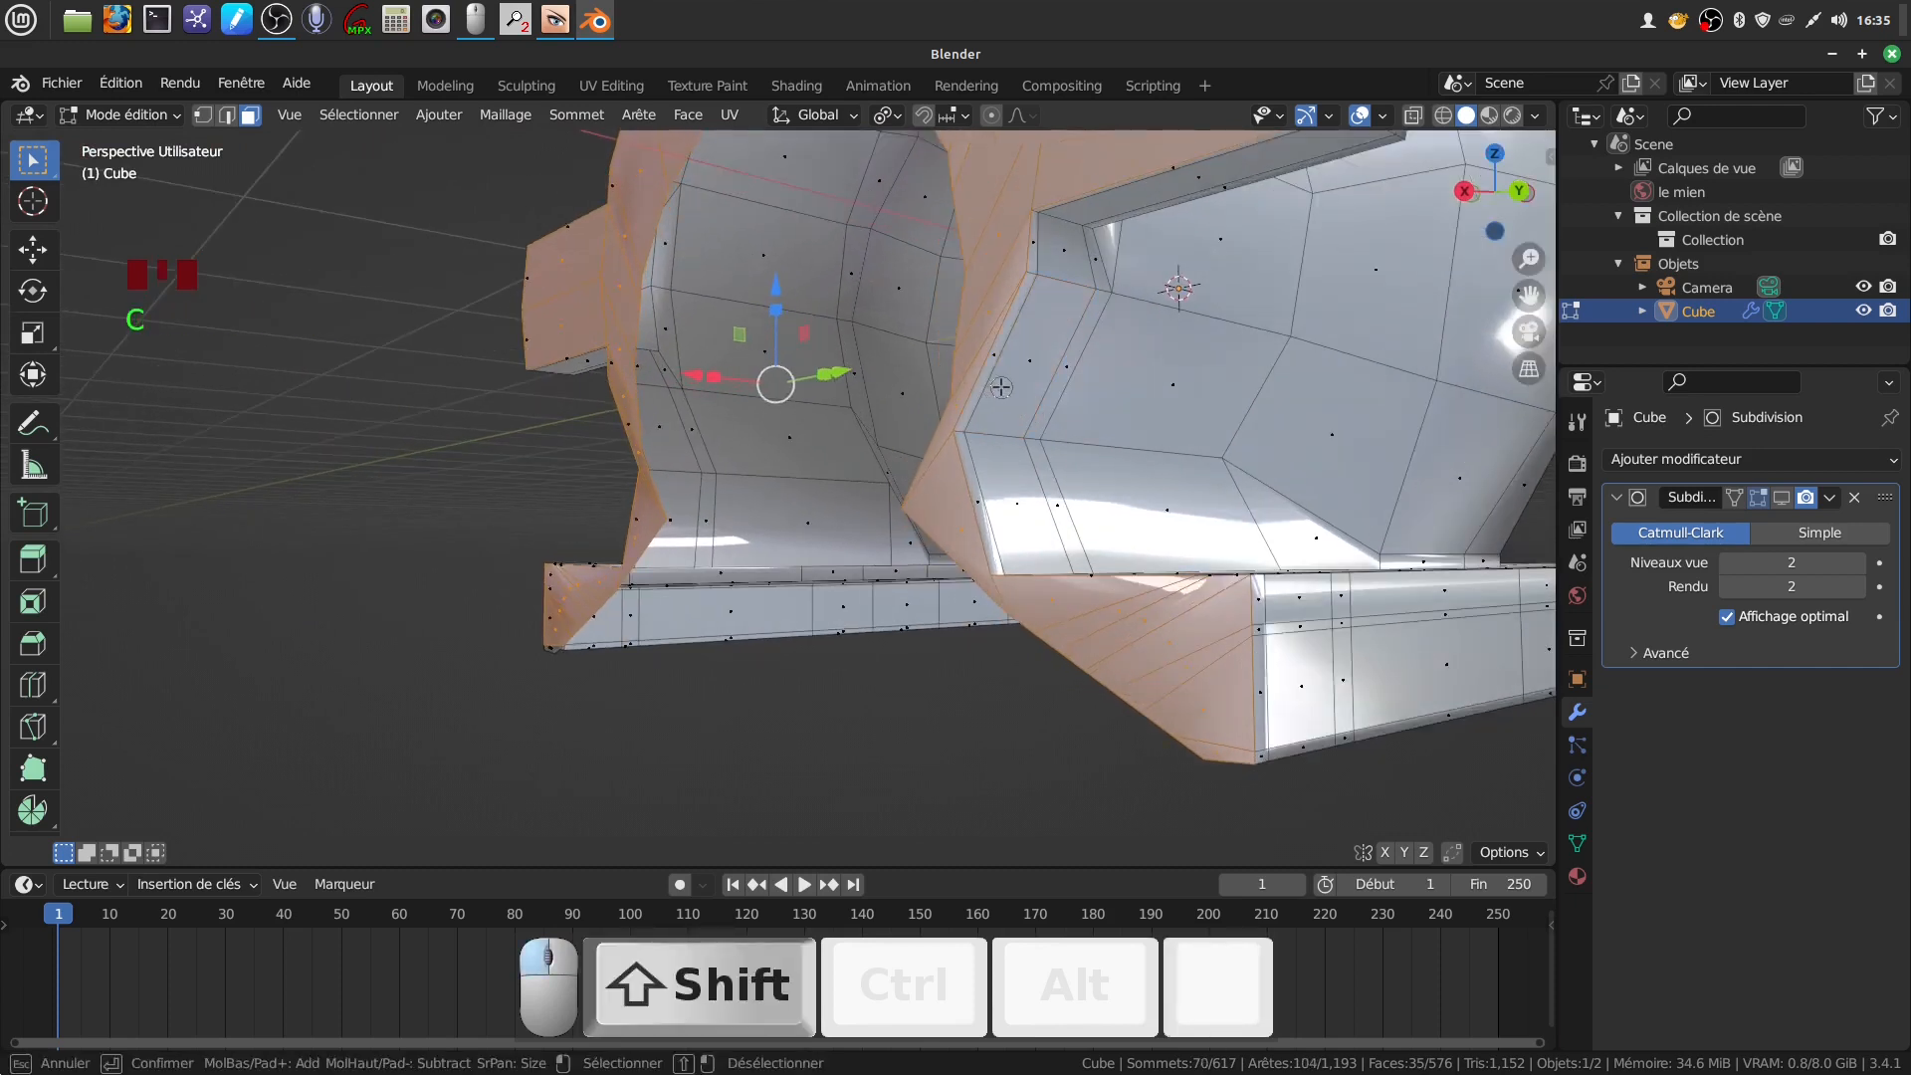
pyautogui.moveTo(1191, 573); pyautogui.dragTo(1292, 577, button='middle')
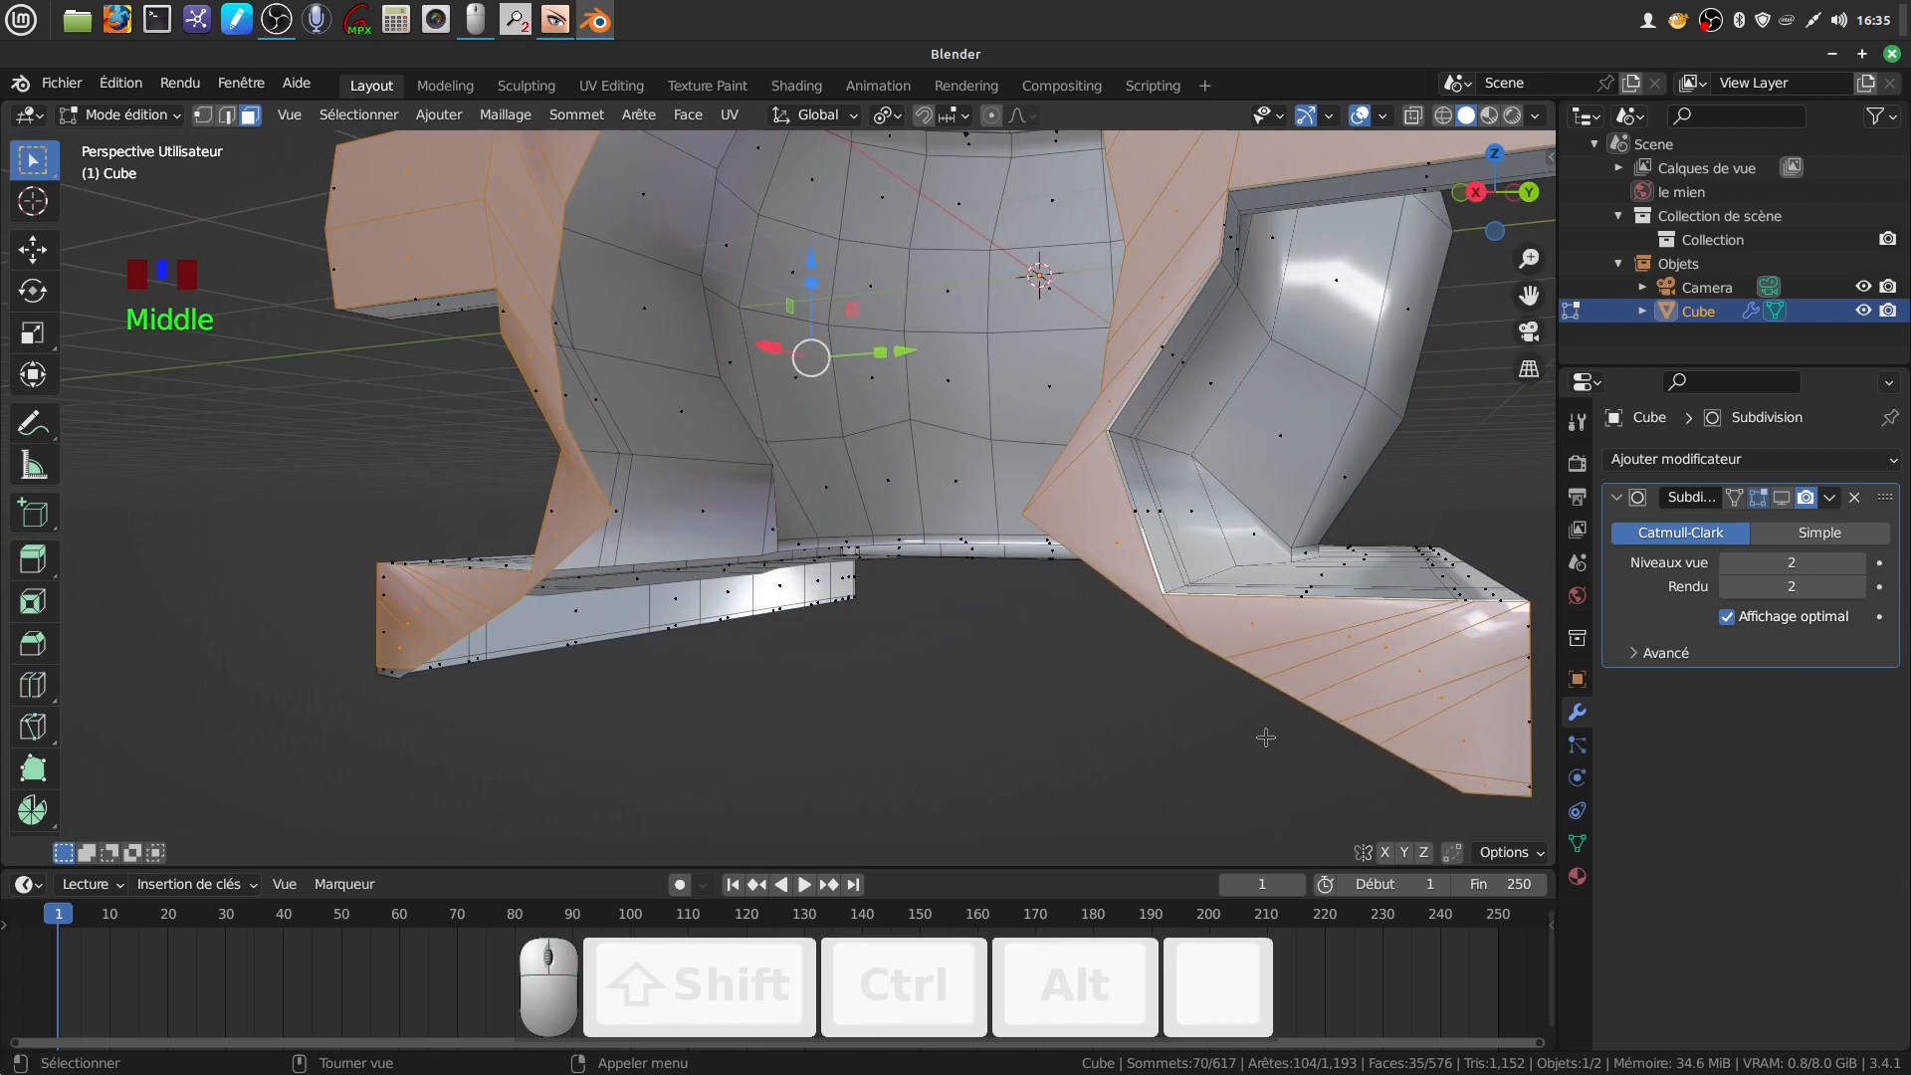
pyautogui.press('i')
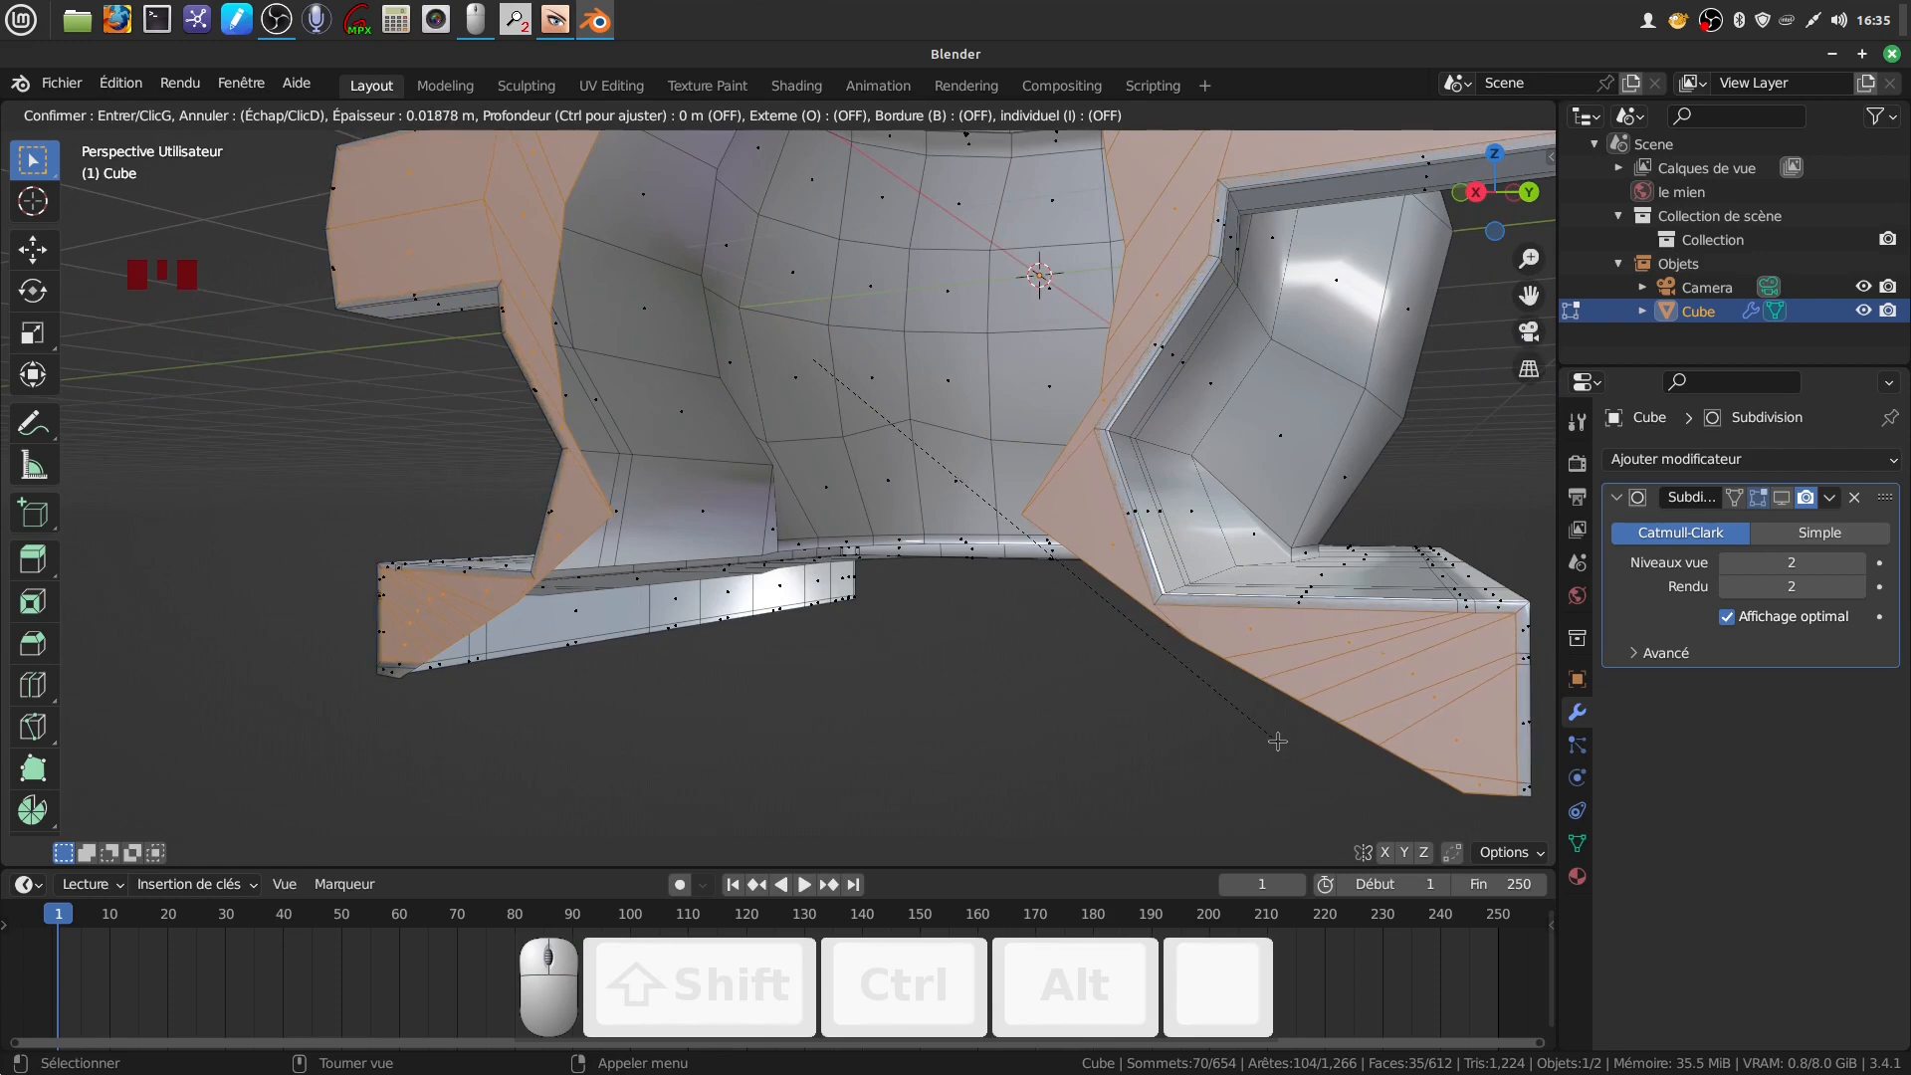
pyautogui.click(1277, 742)
# Preview the body in object mode with viewport subdivision enabled, examine the inset ends, and disable the preview
pyautogui.moveTo(1277, 742); pyautogui.dragTo(1251, 602, button='middle')
pyautogui.scroll(-5, 975, 593)
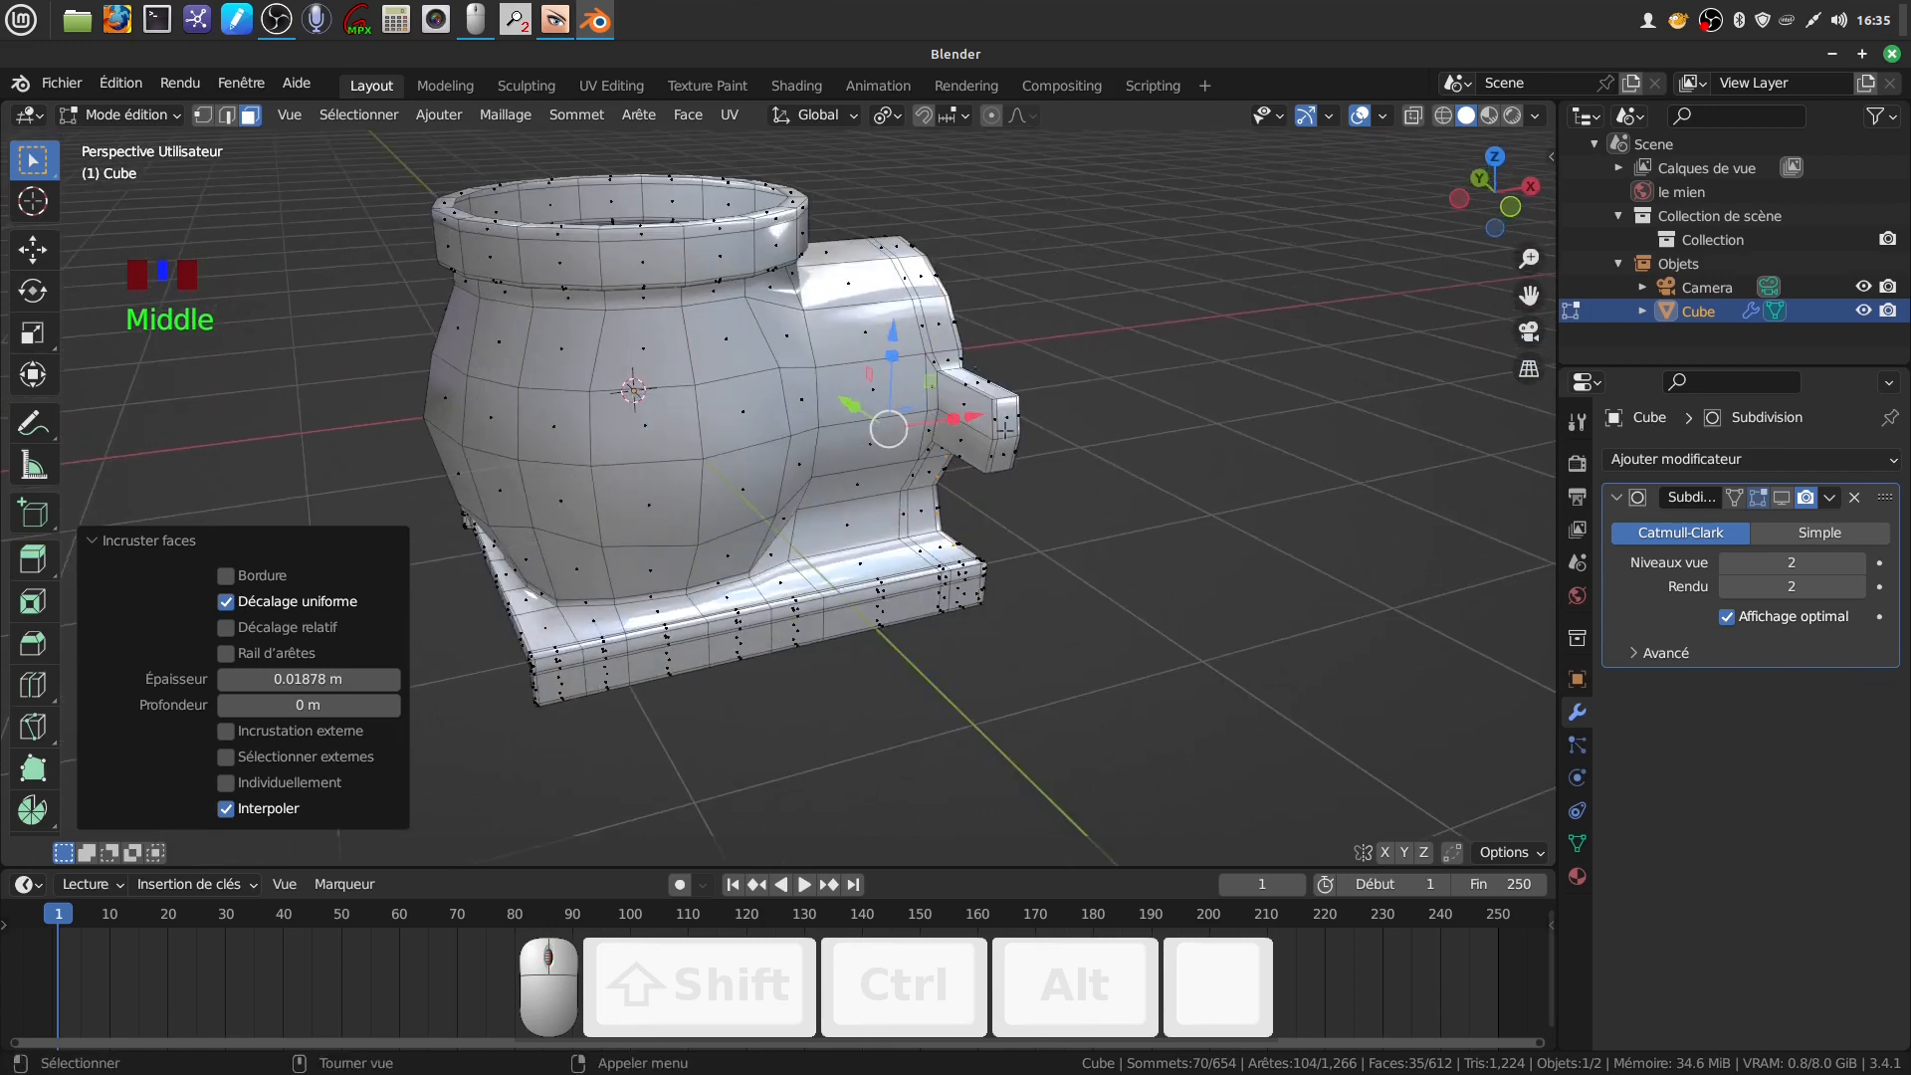
pyautogui.scroll(2, 1113, 657)
pyautogui.press('Tab')
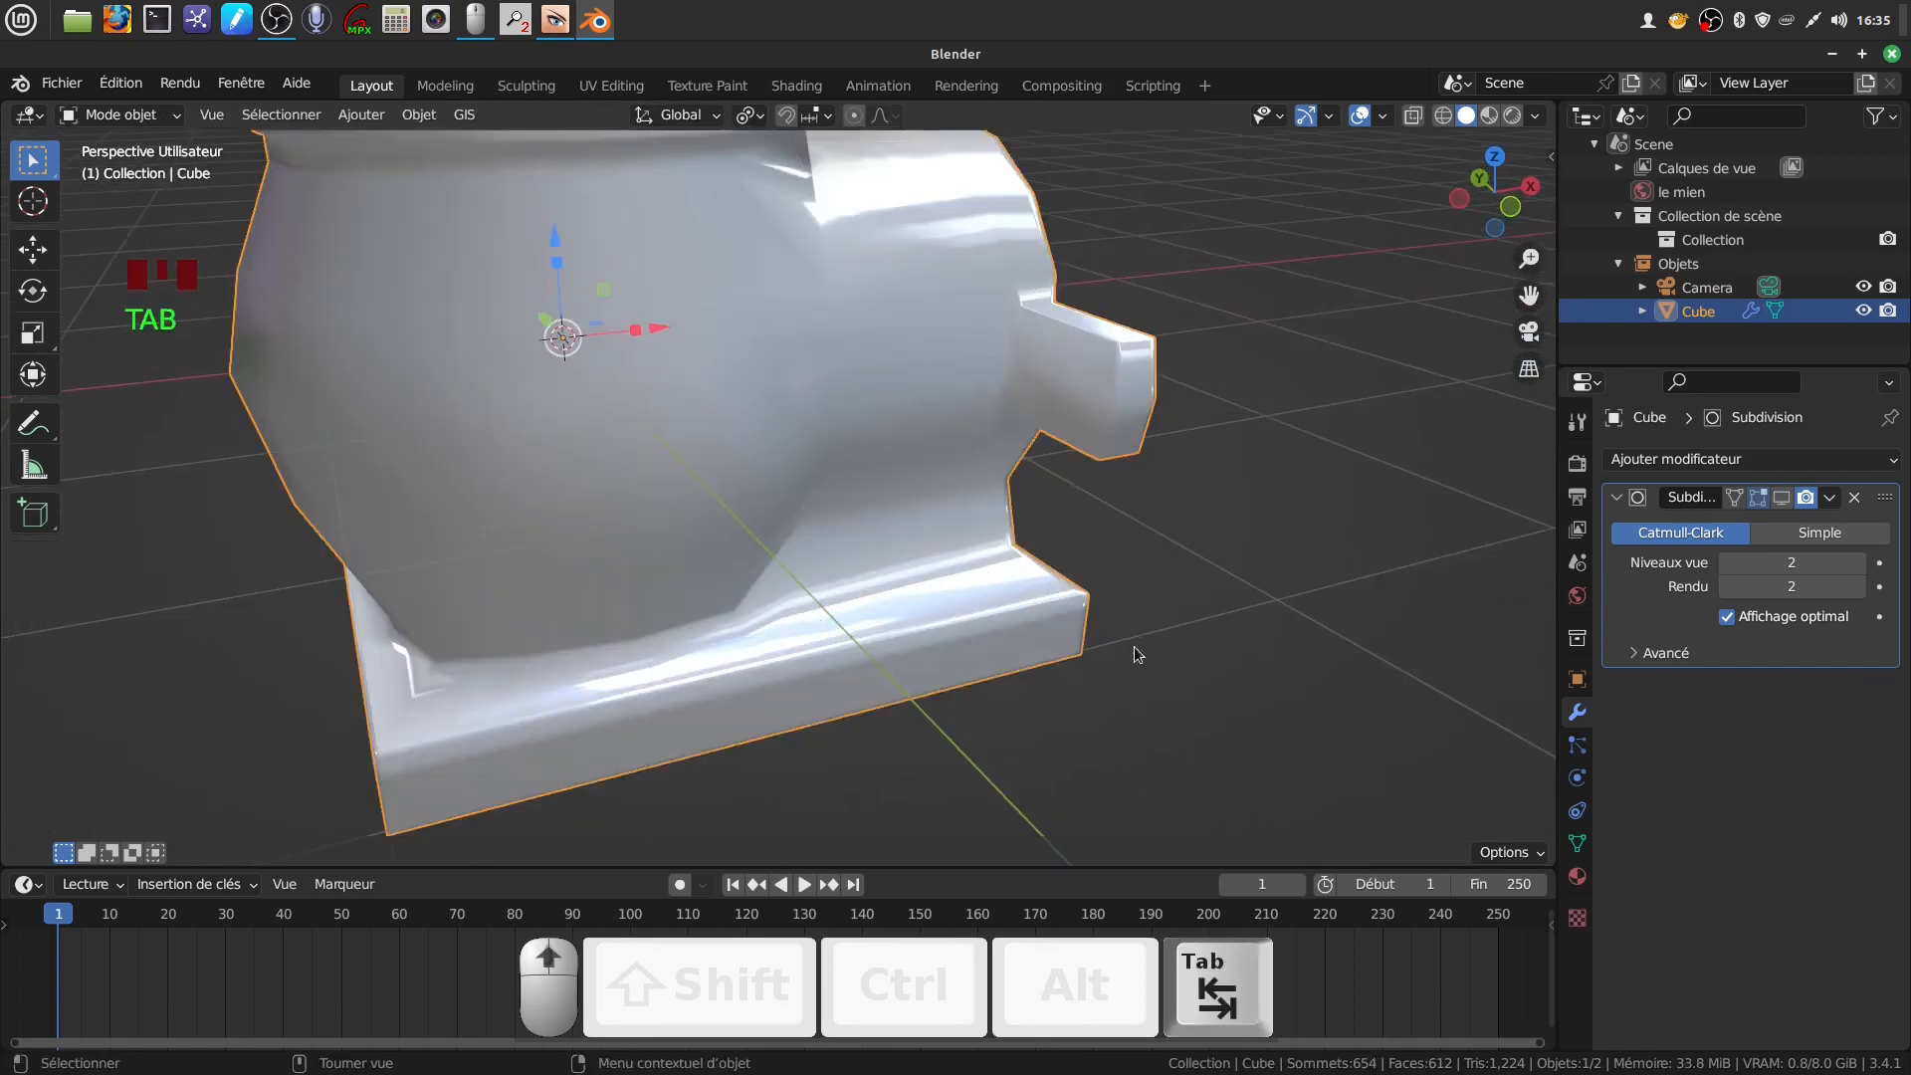
pyautogui.click(1782, 497)
pyautogui.moveTo(1264, 440); pyautogui.dragTo(1047, 578, button='middle')
pyautogui.scroll(-3, 822, 566)
pyautogui.moveTo(822, 565); pyautogui.dragTo(999, 585, button='middle')
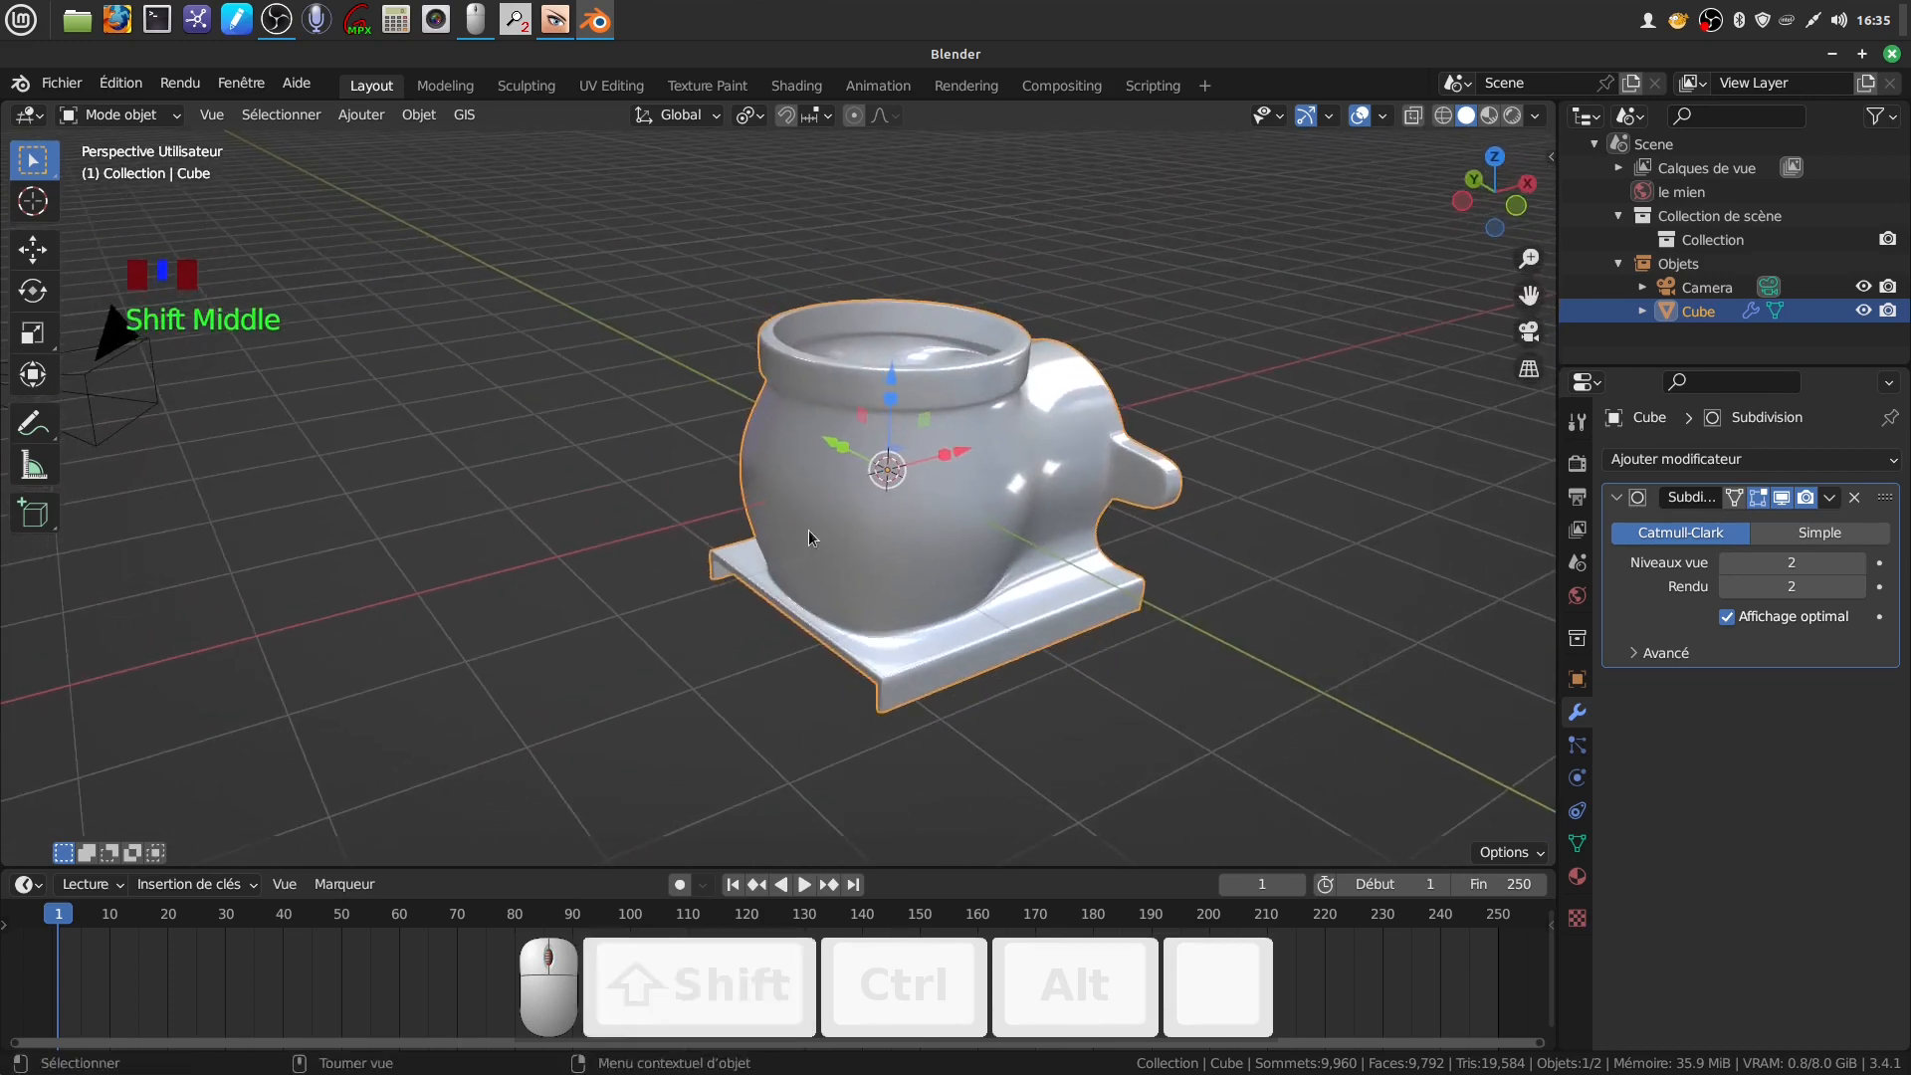
pyautogui.click(1781, 498)
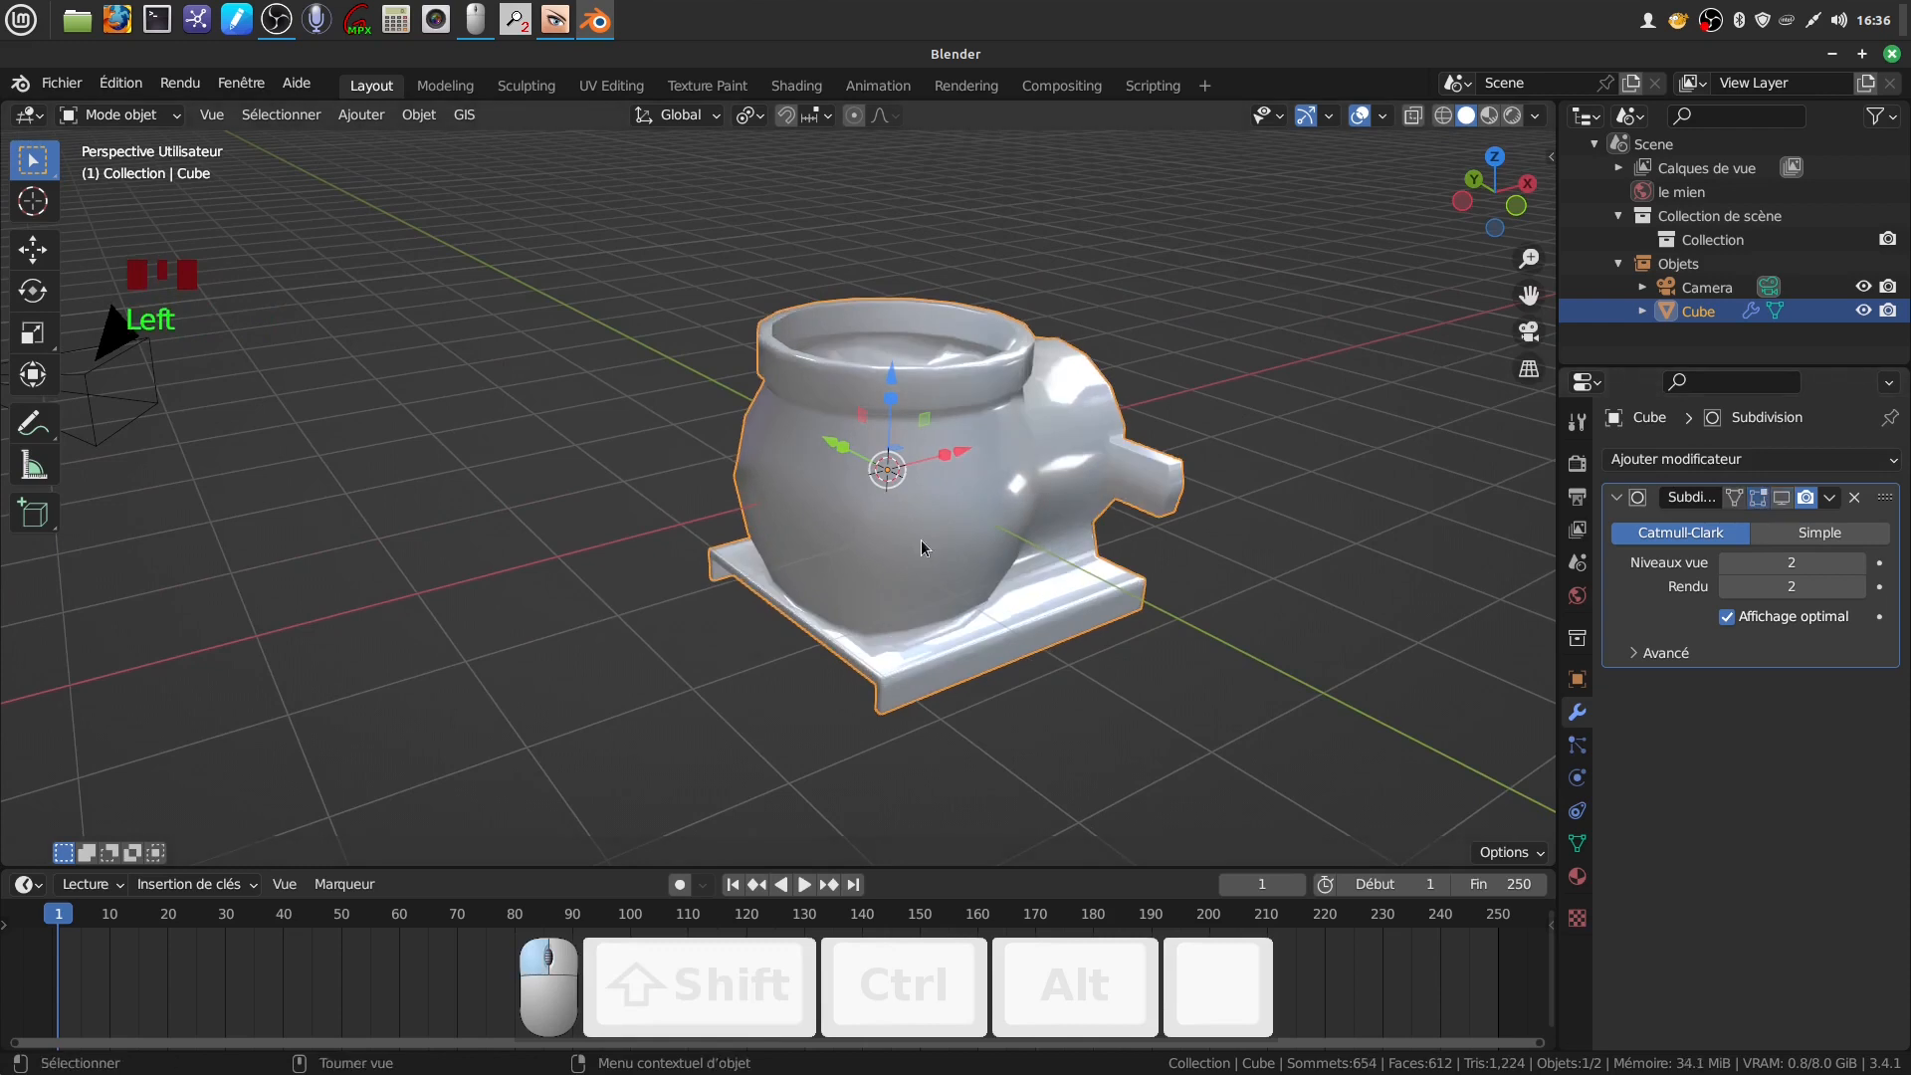
# Return to editing the mesh, show the pot's -X side in orthographic view, and clear the selection
pyautogui.scroll(2, 916, 503)
pyautogui.moveTo(915, 504); pyautogui.dragTo(1005, 474, button='middle')
pyautogui.press('Tab')
pyautogui.moveTo(878, 544)
pyautogui.mouseDown(button='middle')
pyautogui.moveTo(890, 588)
pyautogui.moveTo(853, 529)
pyautogui.mouseUp(button='middle')
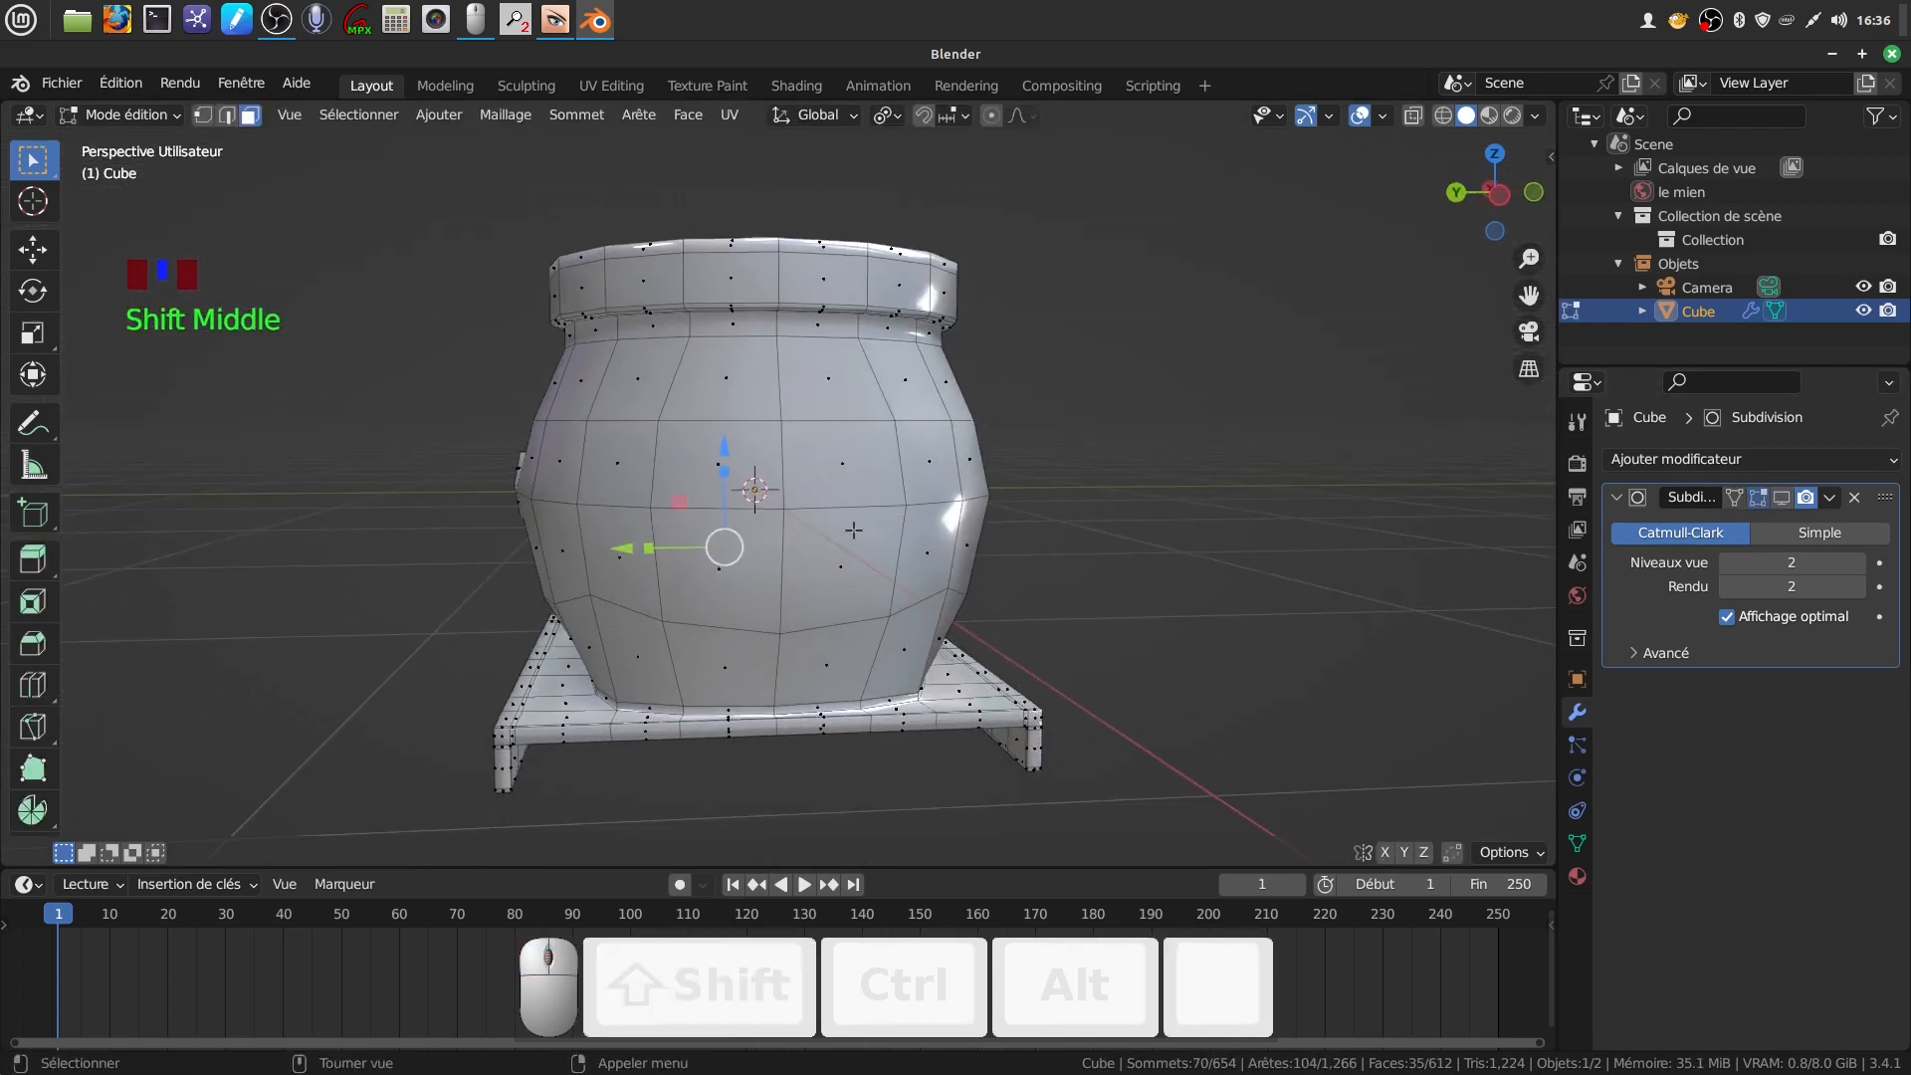
pyautogui.press('KP_1')
pyautogui.press('KP_3')
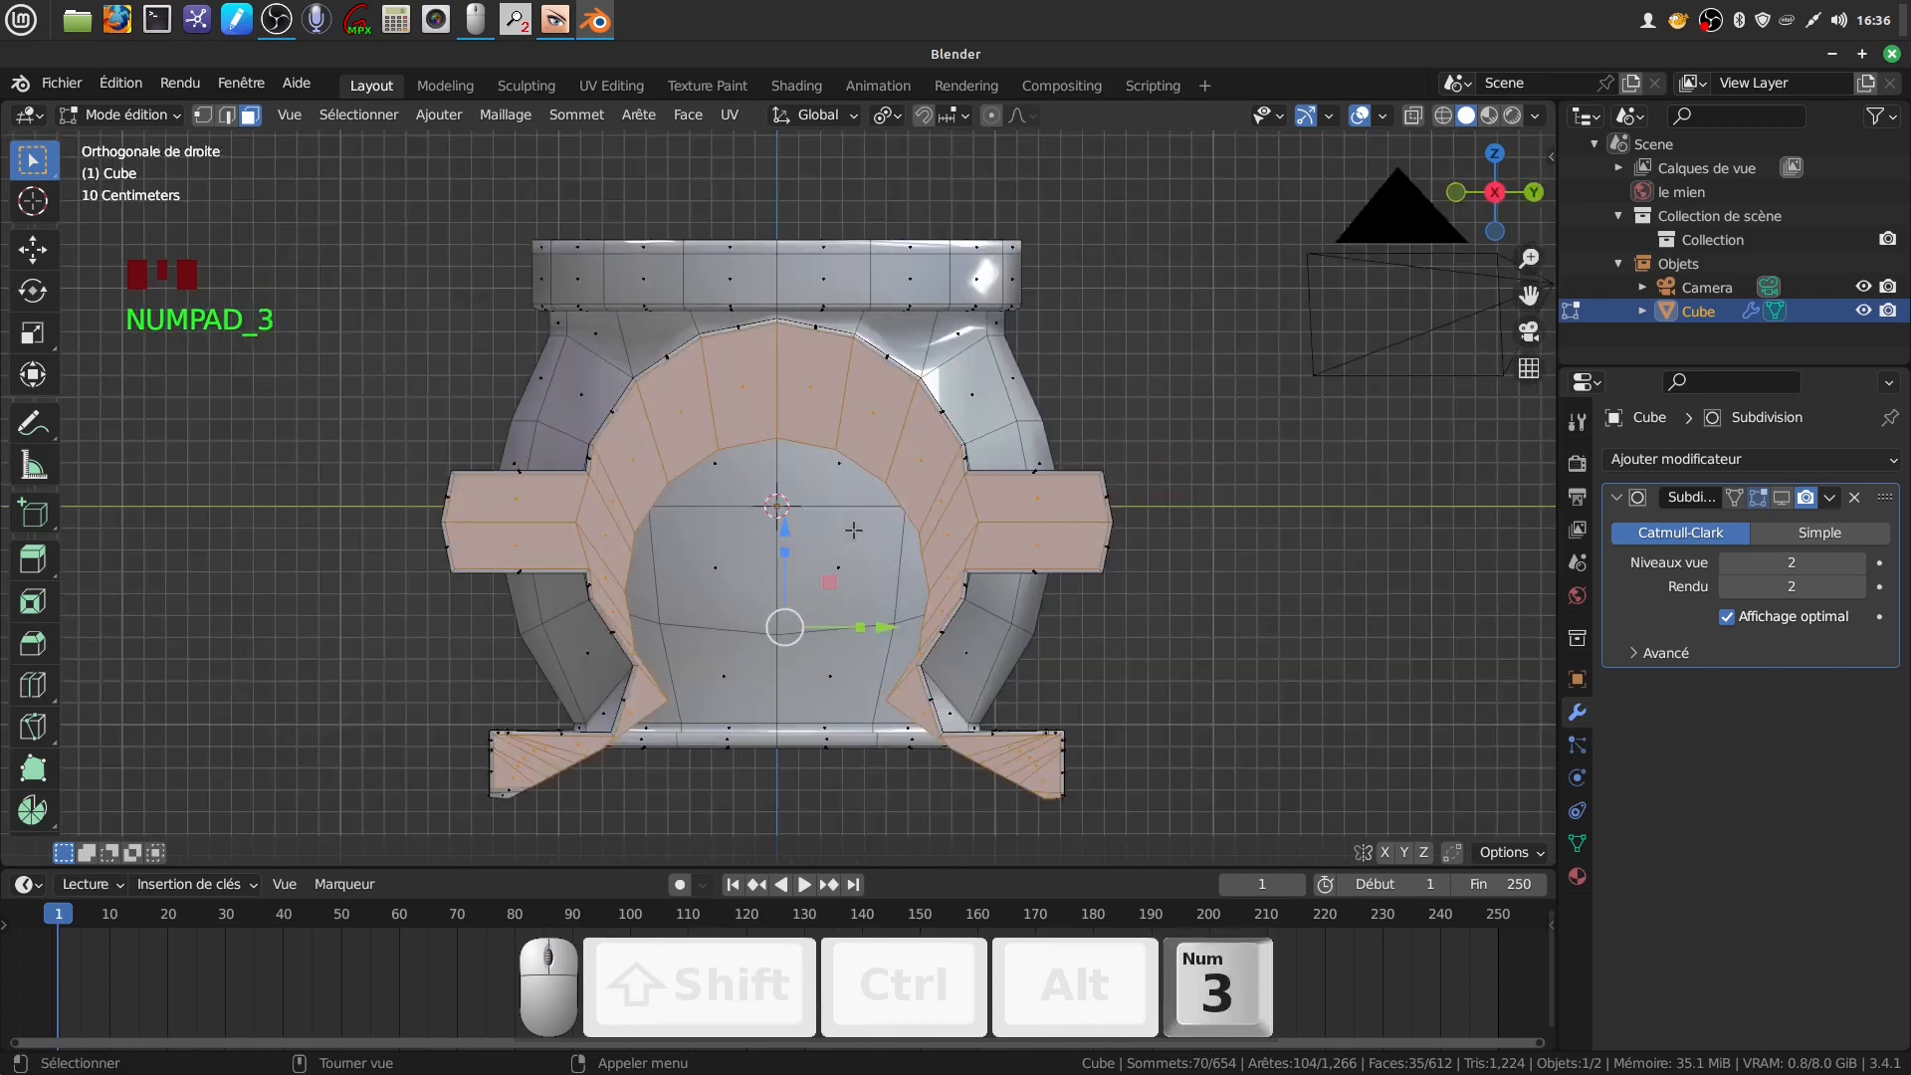
pyautogui.press('ctrl+KP_3')
pyautogui.press('a')
pyautogui.press('a')
pyautogui.press('a')
pyautogui.press('a')
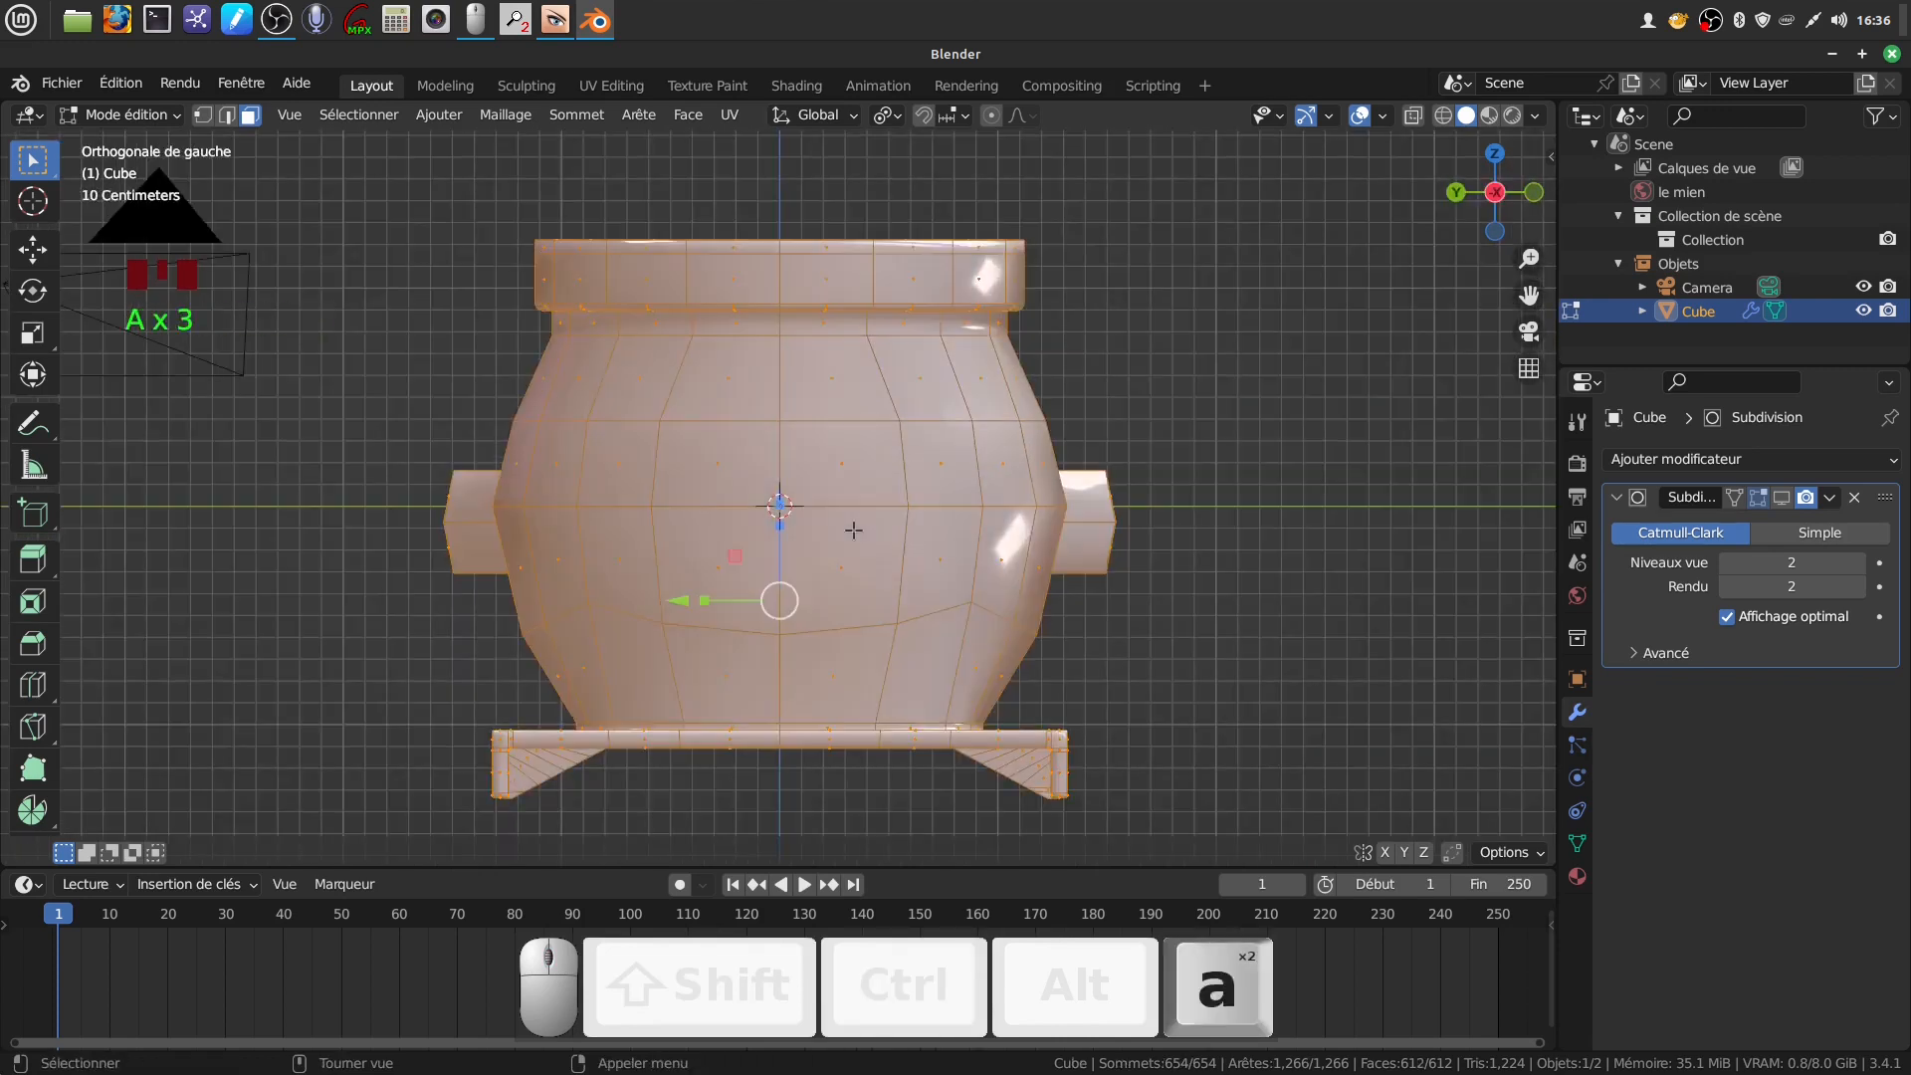
pyautogui.press('c')
pyautogui.moveTo(781, 510); pyautogui.dragTo(770, 528)
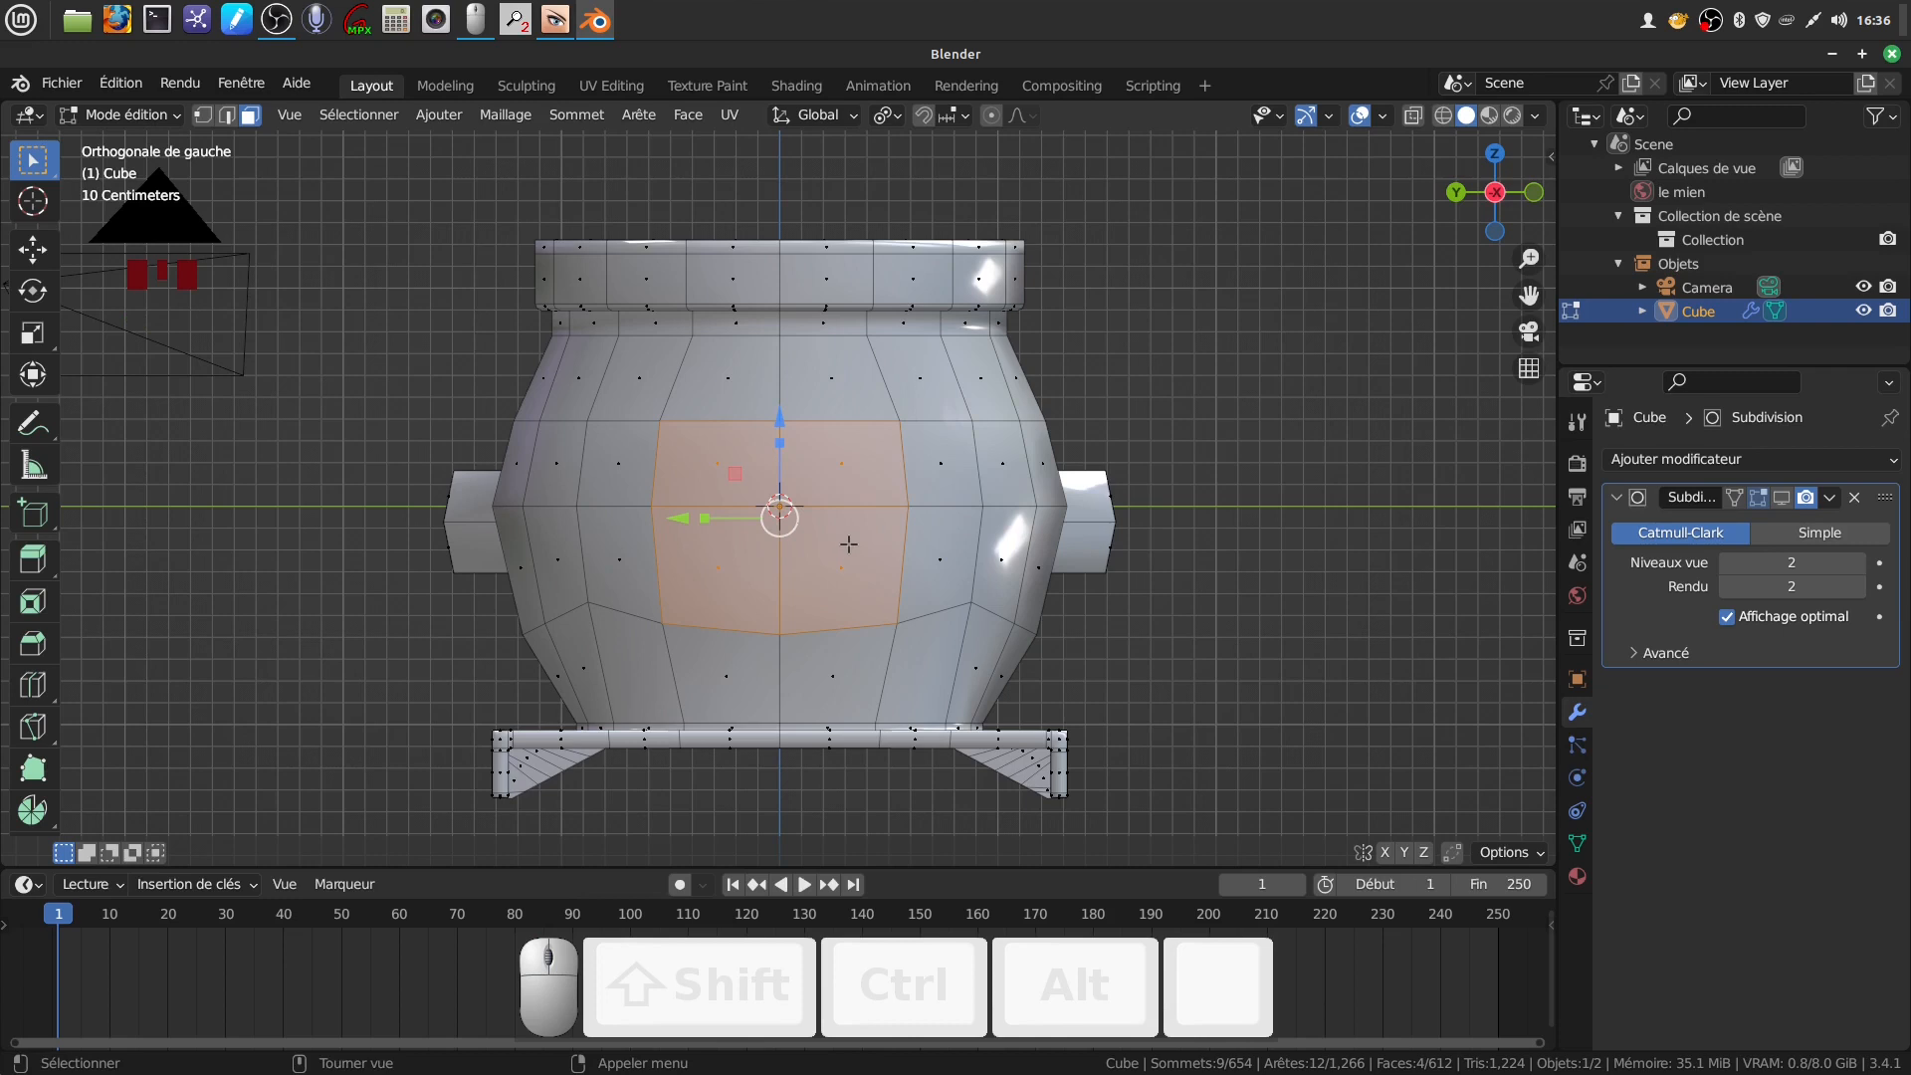
pyautogui.press('a')
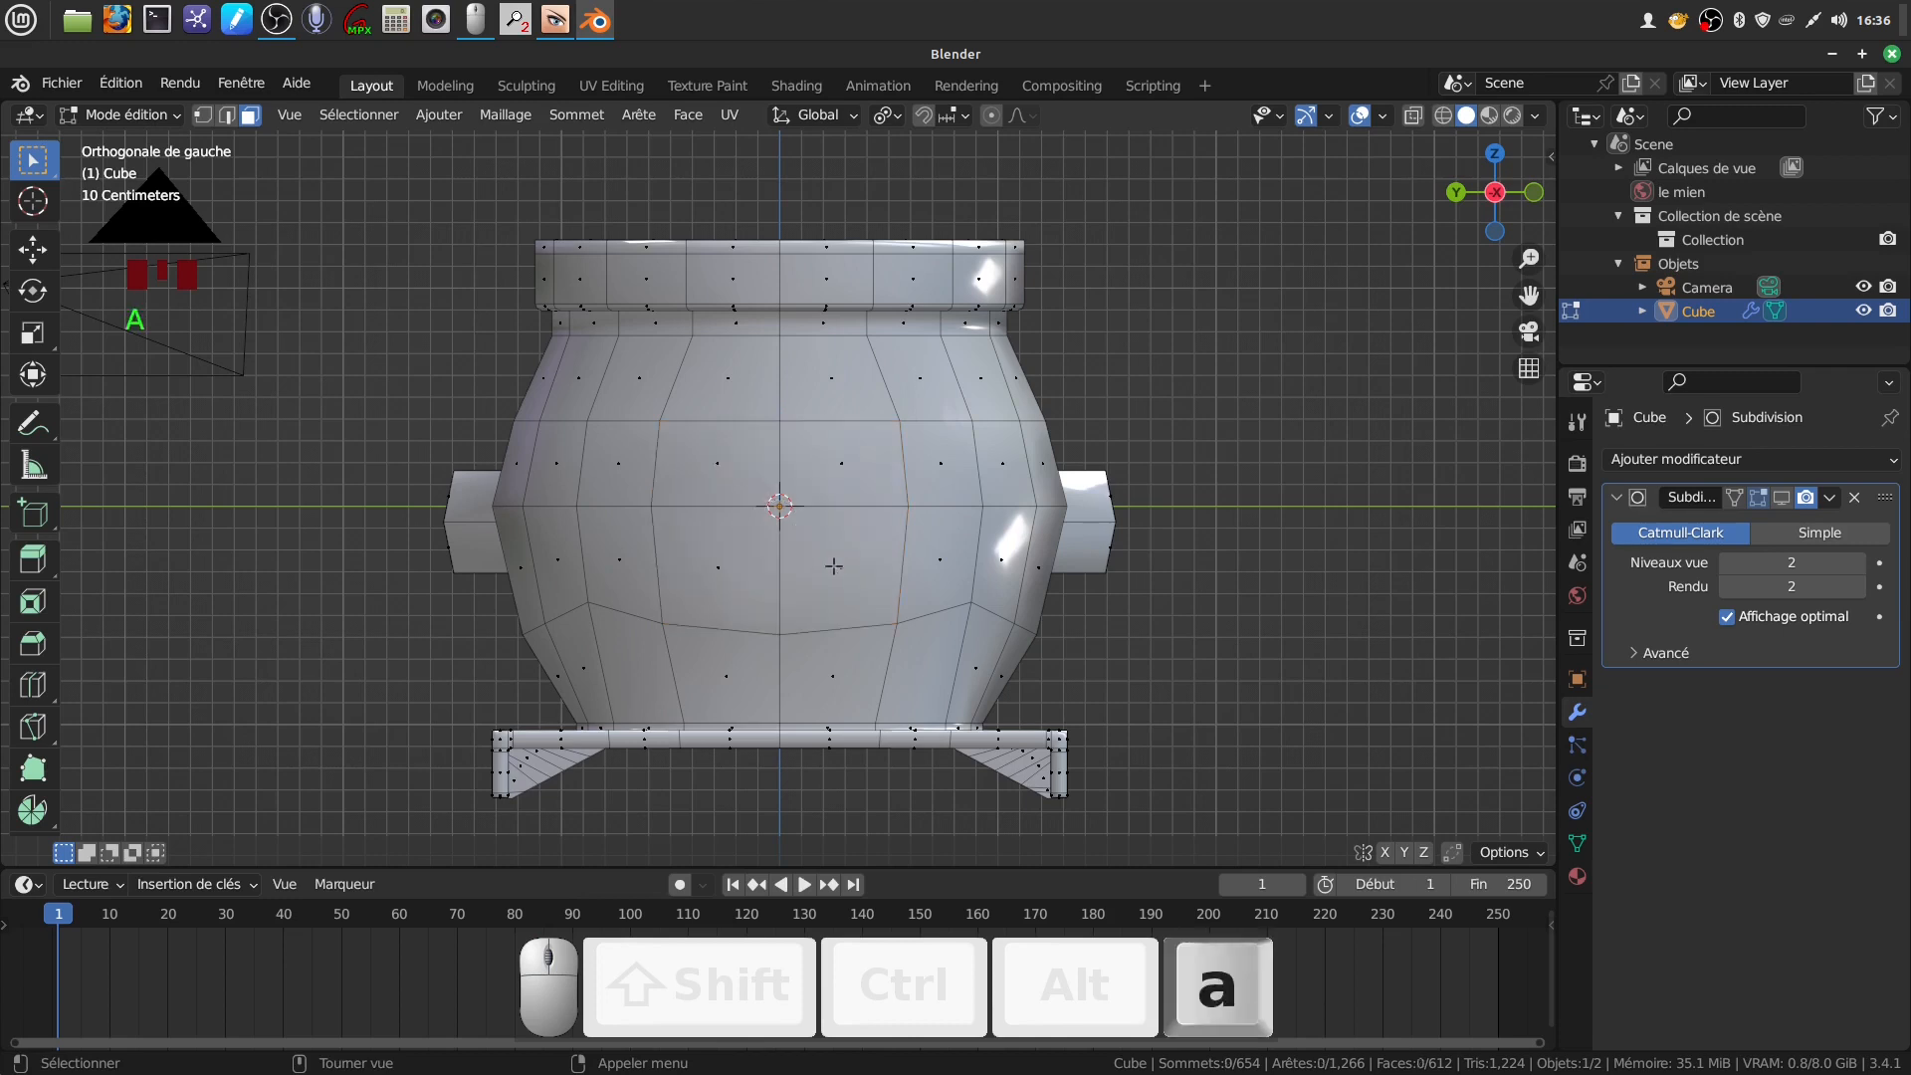
# Slide the centre vertex of the lower body loop on the -X side downward by a factor of 0.348
pyautogui.click(203, 115)
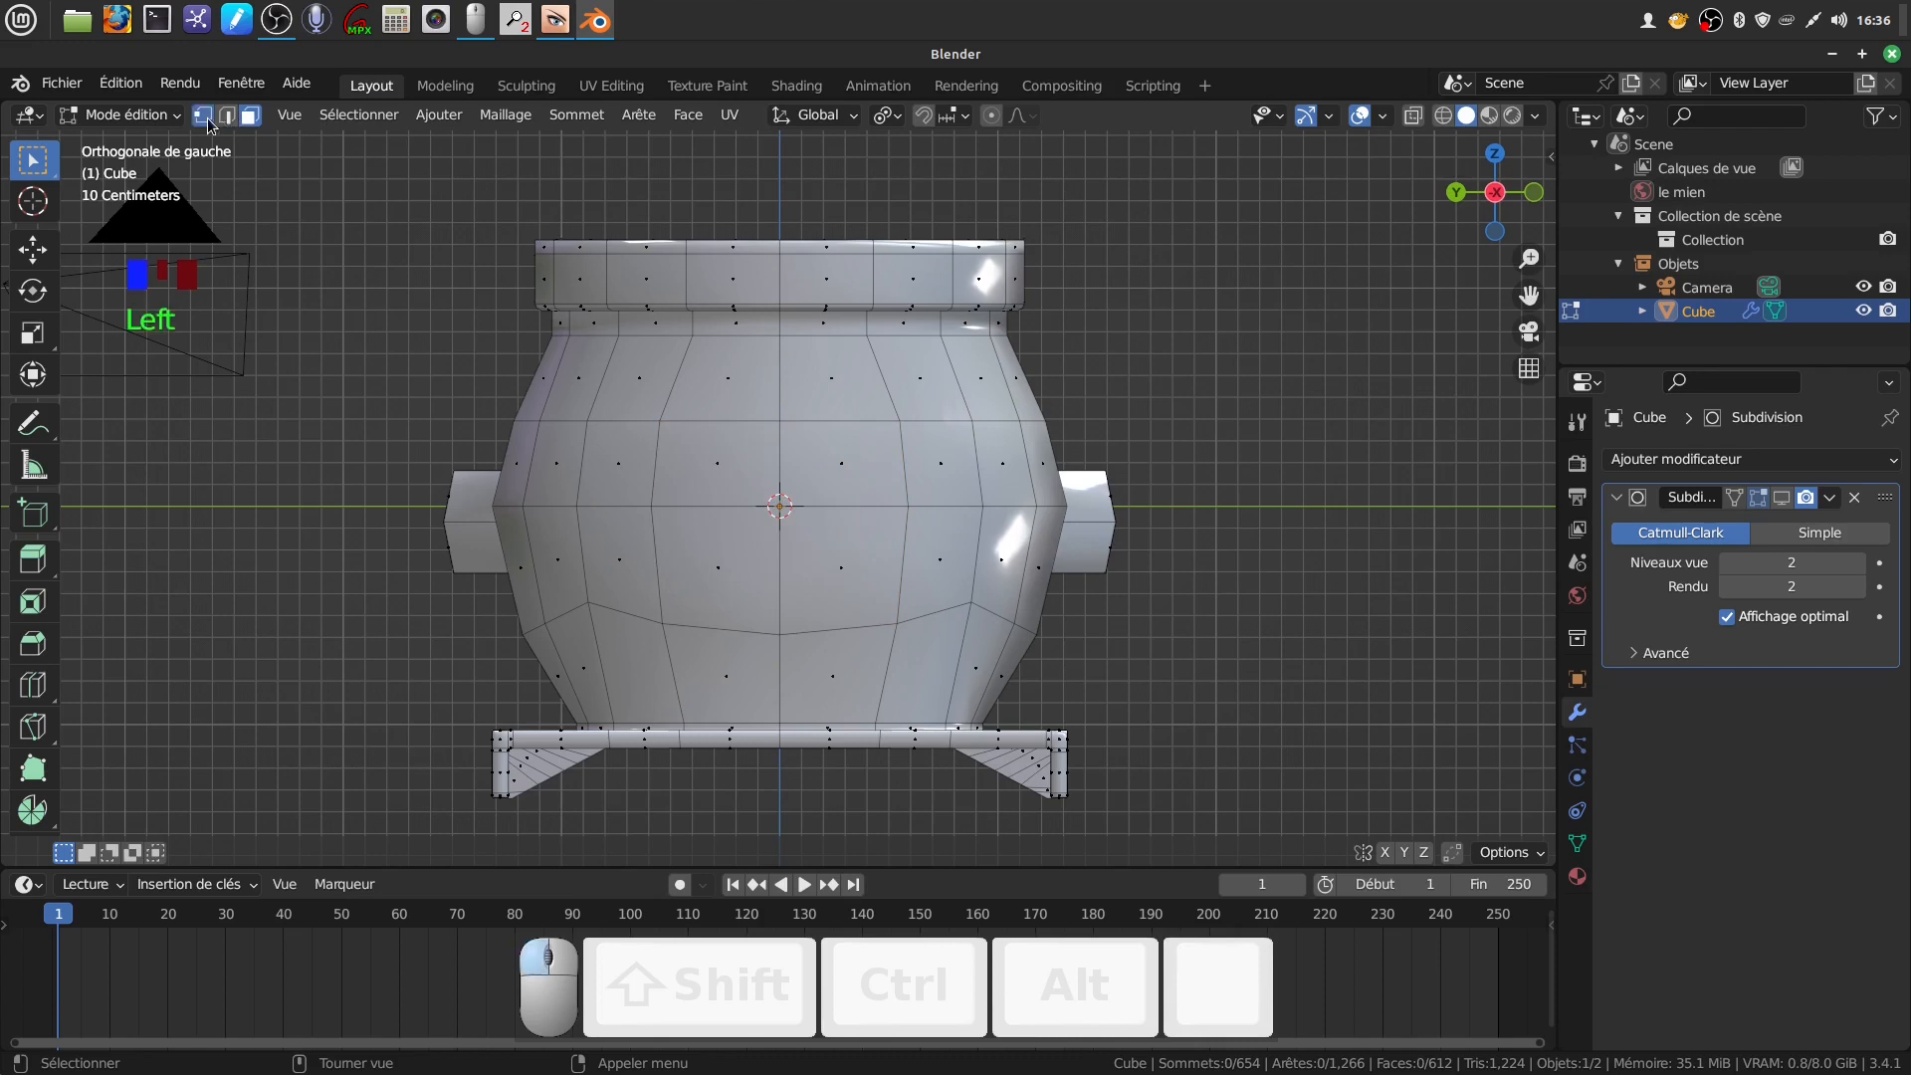
pyautogui.keyDown('alt'); pyautogui.click(744, 629); pyautogui.keyUp('alt')
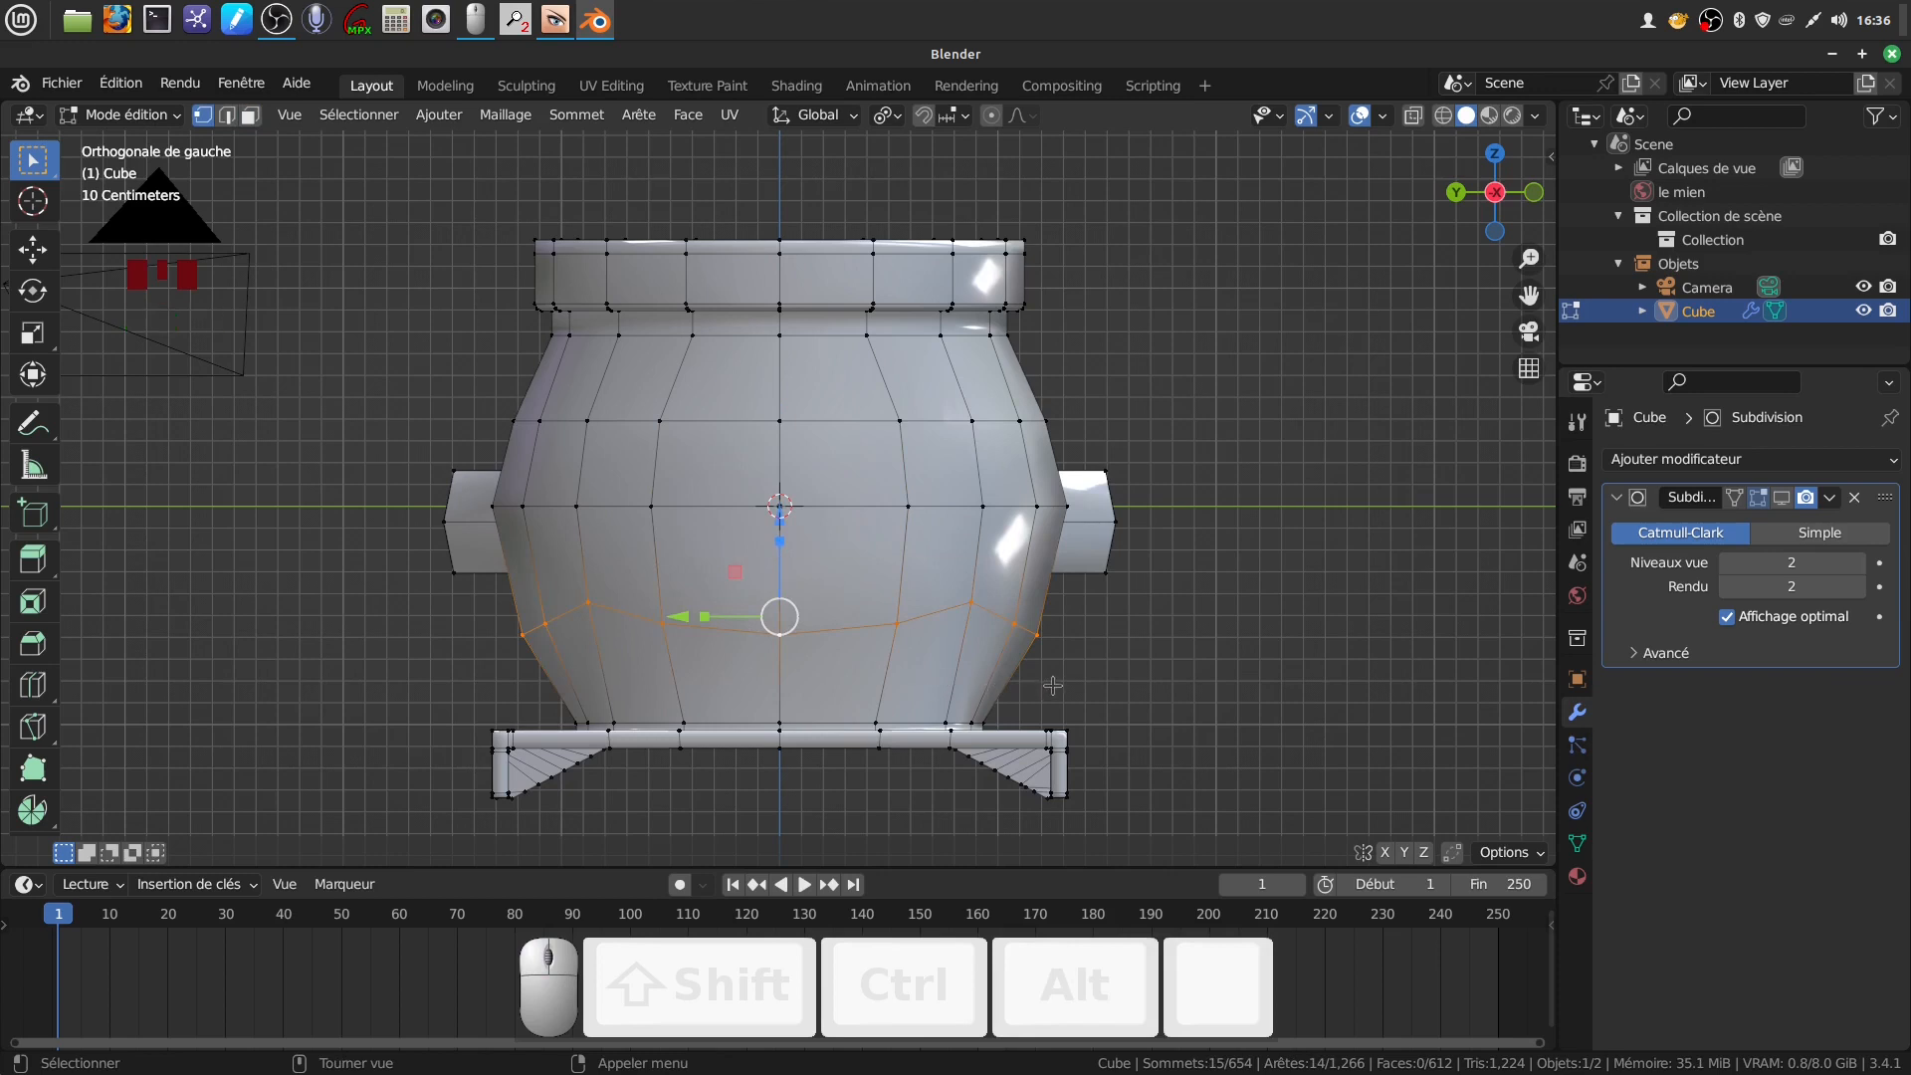
pyautogui.click(768, 672)
pyautogui.click(779, 634)
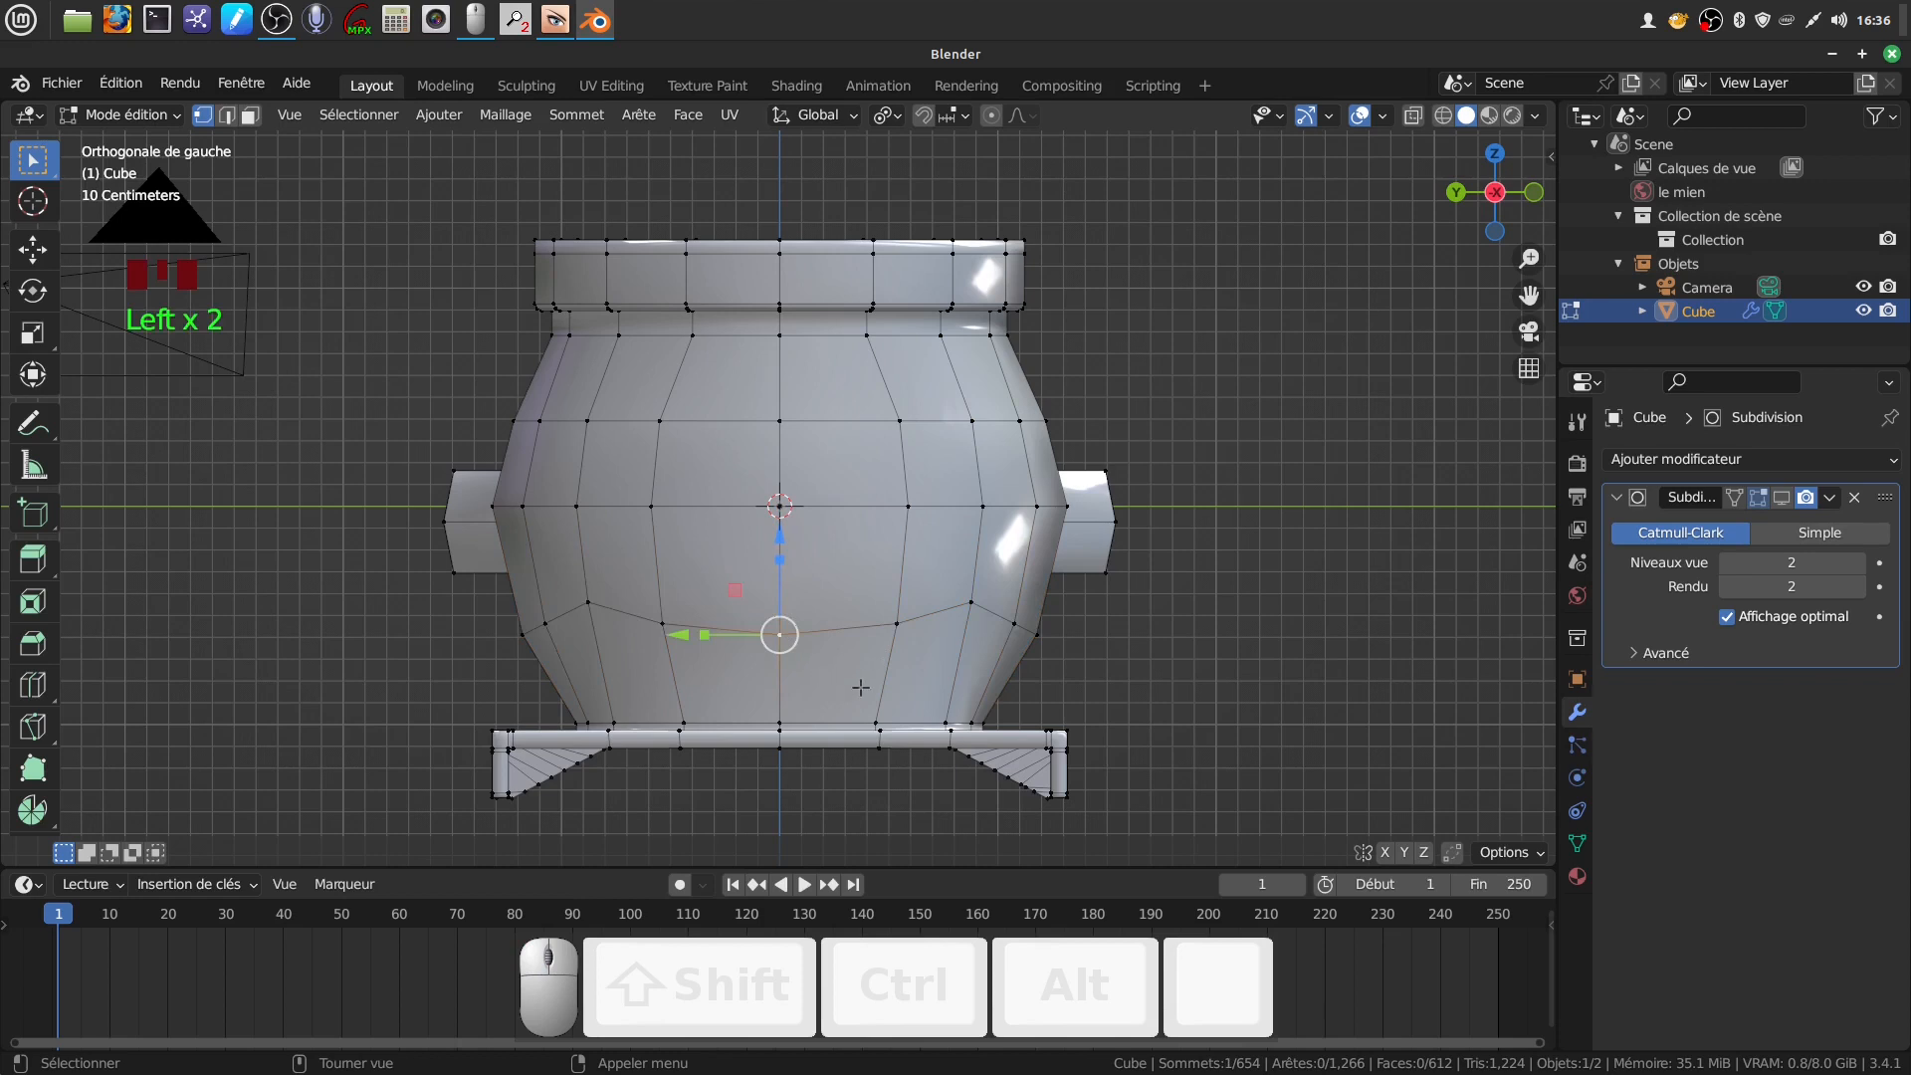
pyautogui.press('g')
pyautogui.press('g')
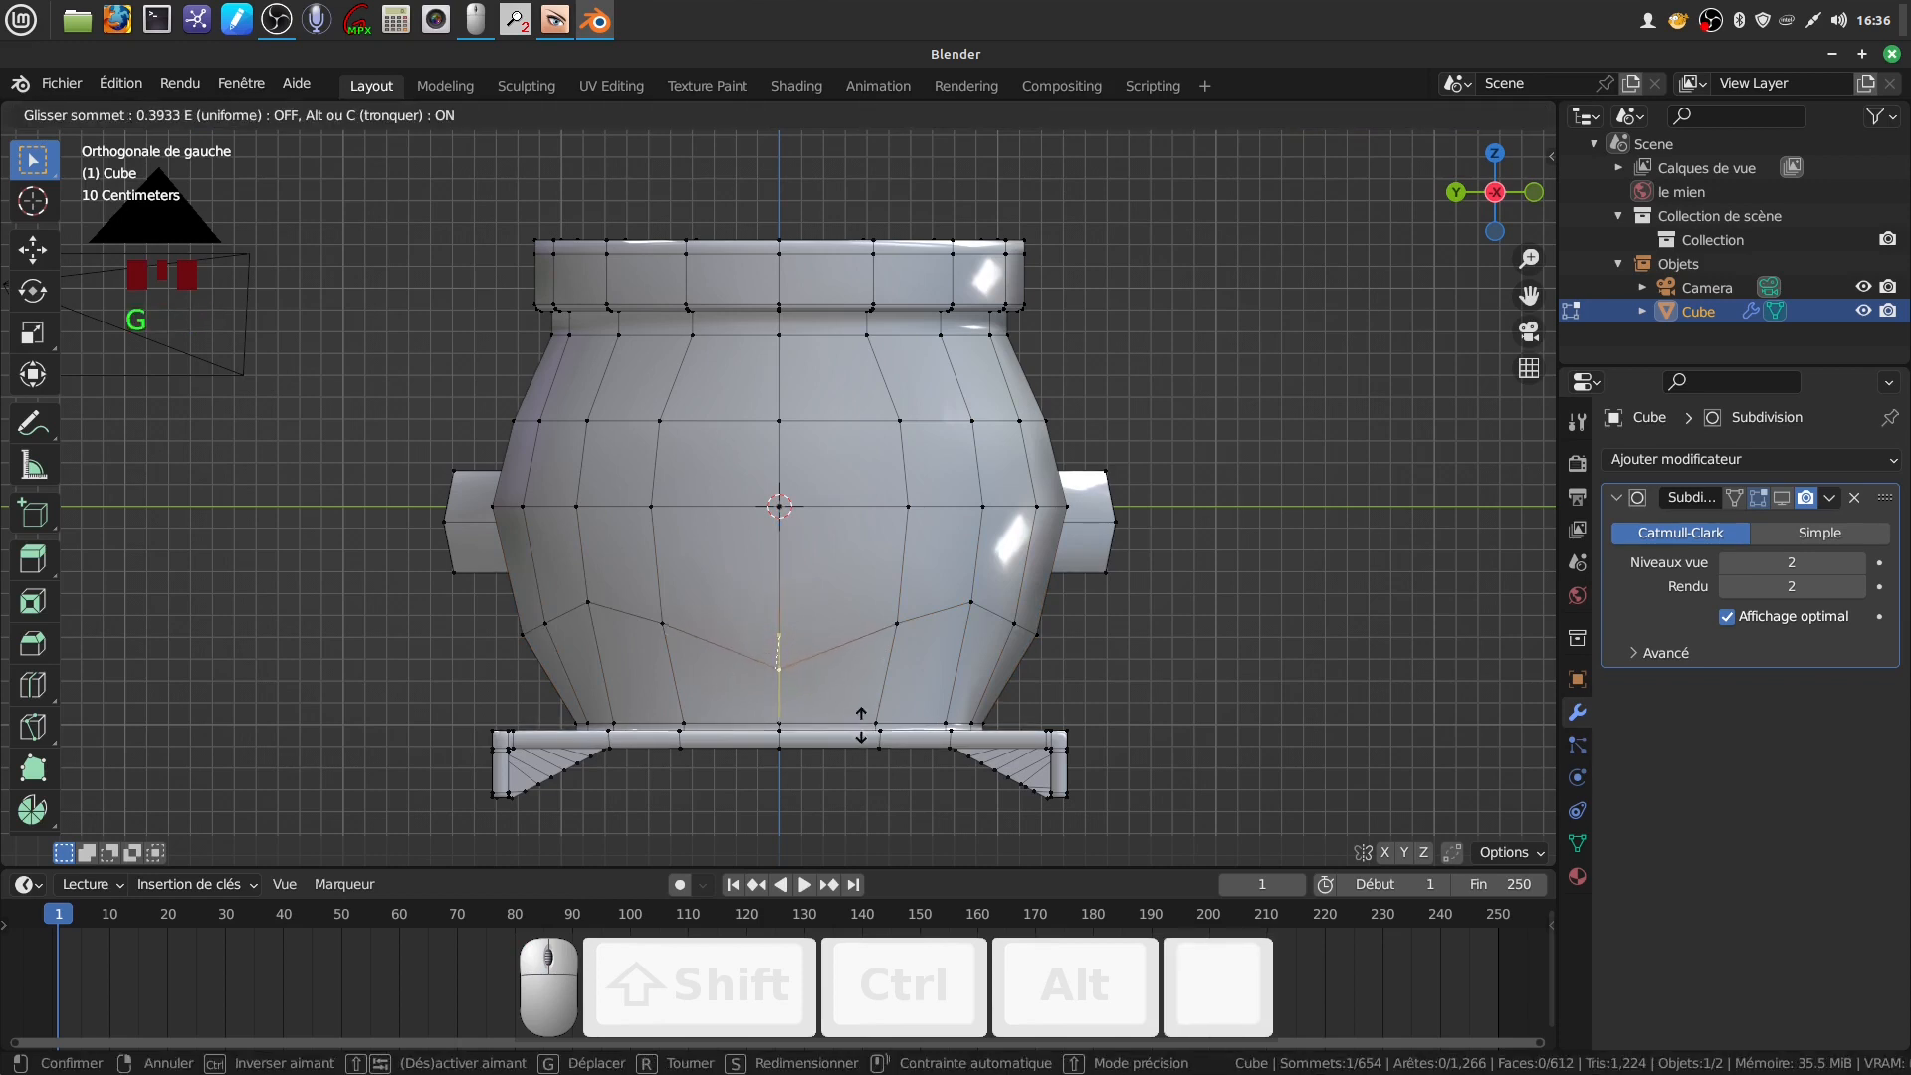
pyautogui.click(861, 723)
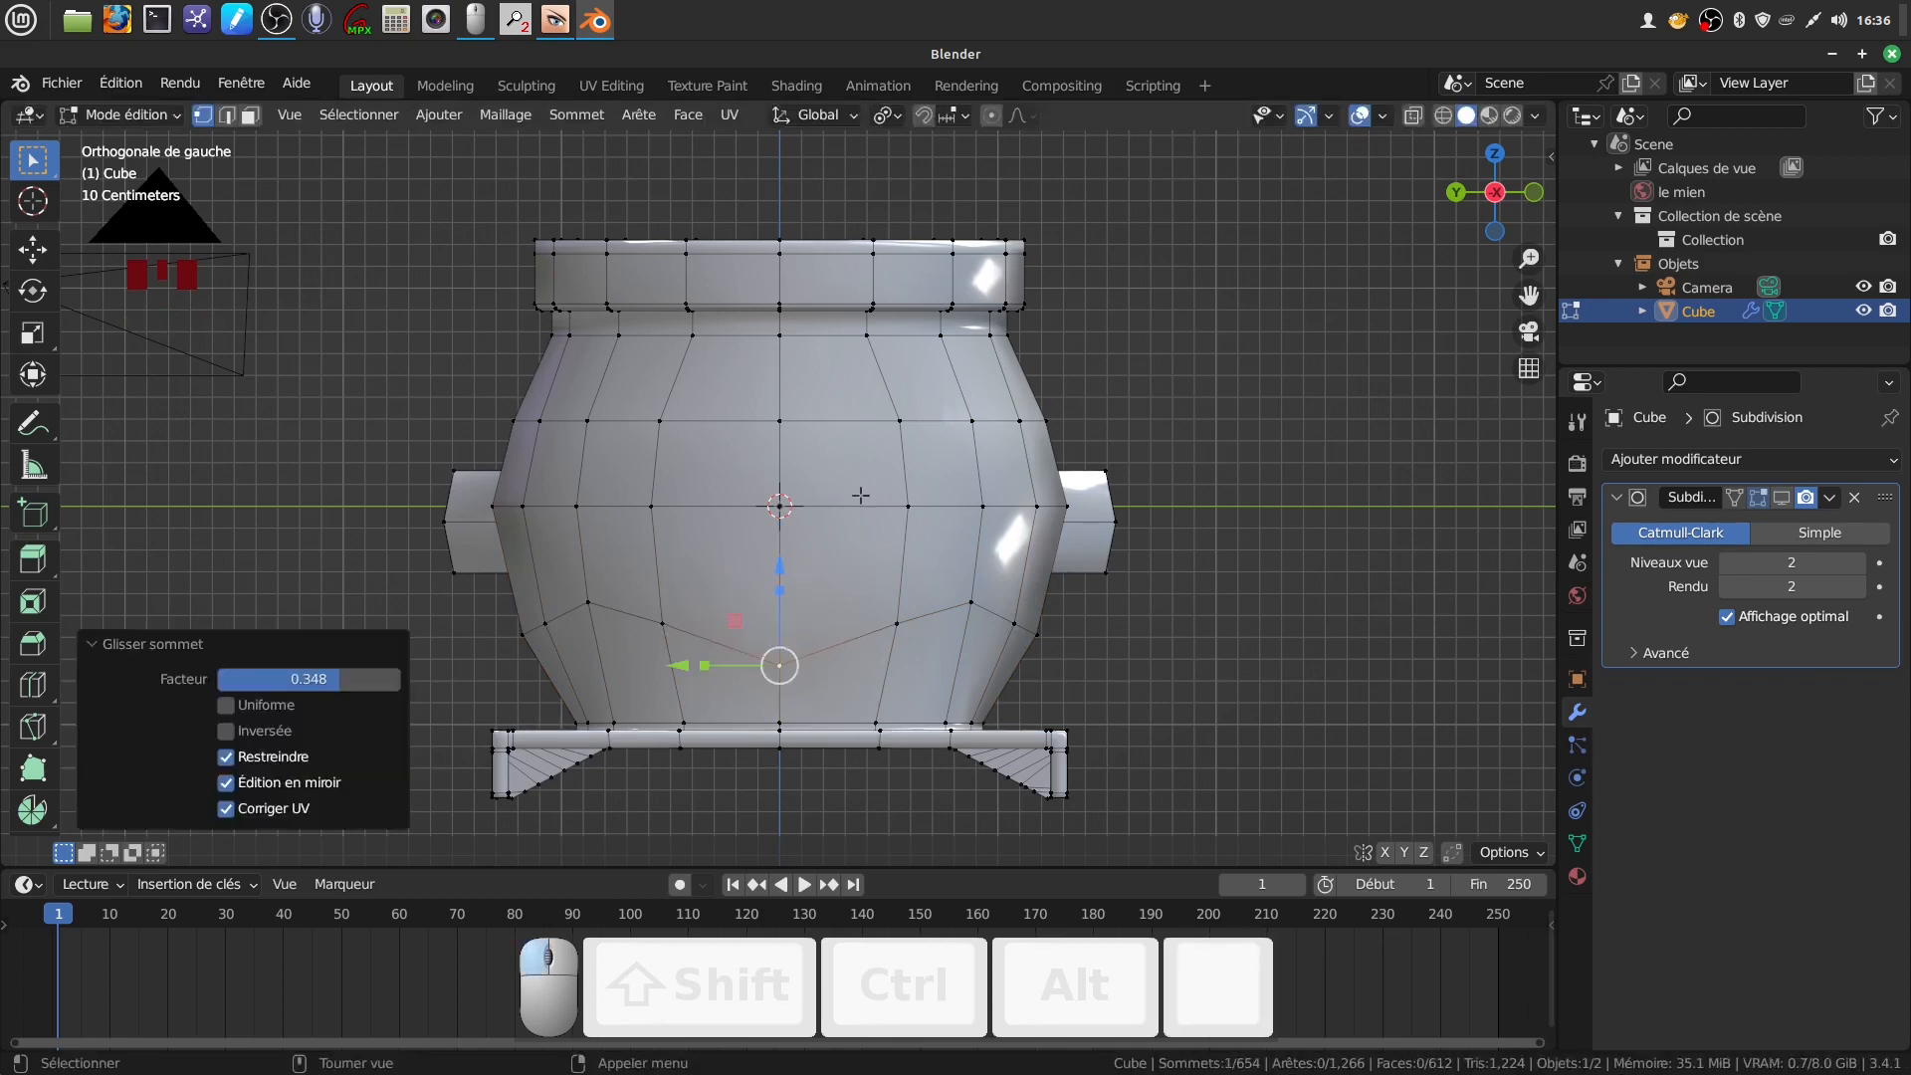
# Slide the centre vertex of the middle body loop on the -X side downward by a factor of 0.262
pyautogui.click(781, 508)
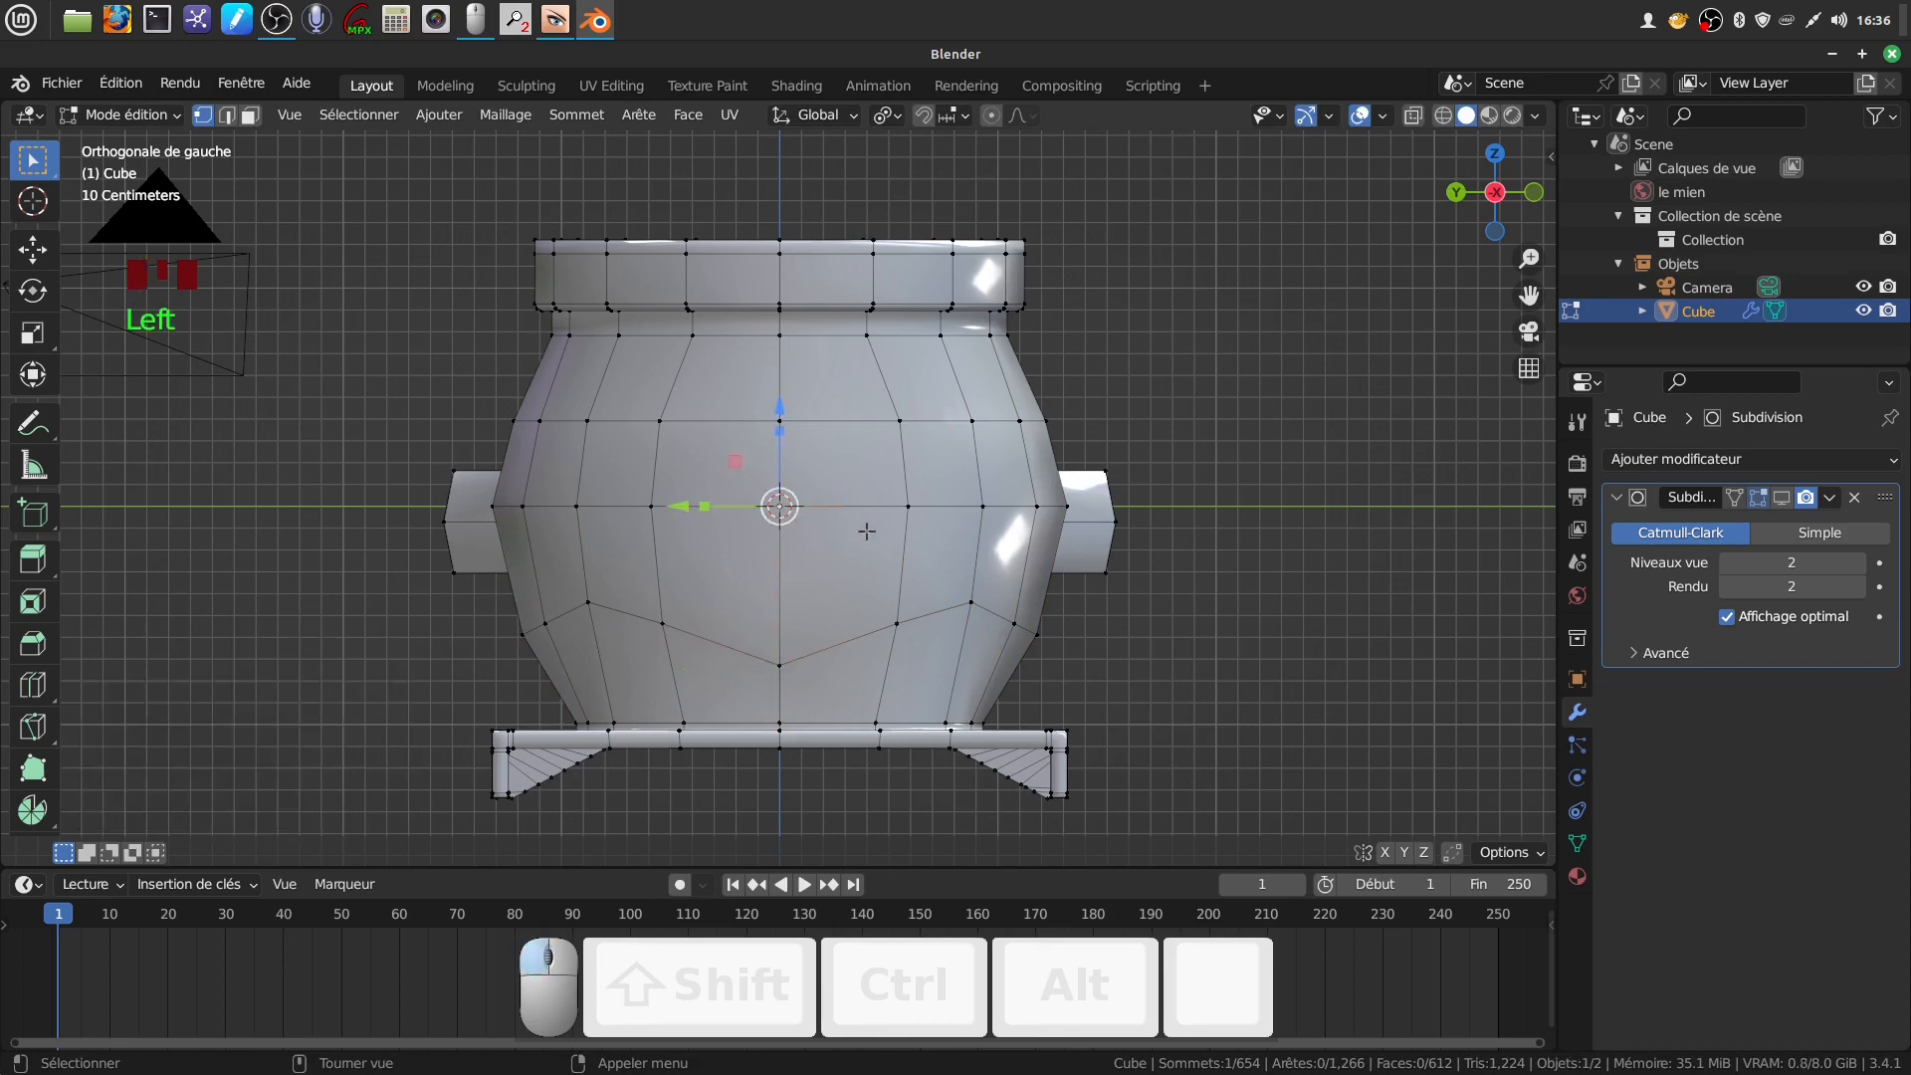
pyautogui.press('g')
pyautogui.press('g')
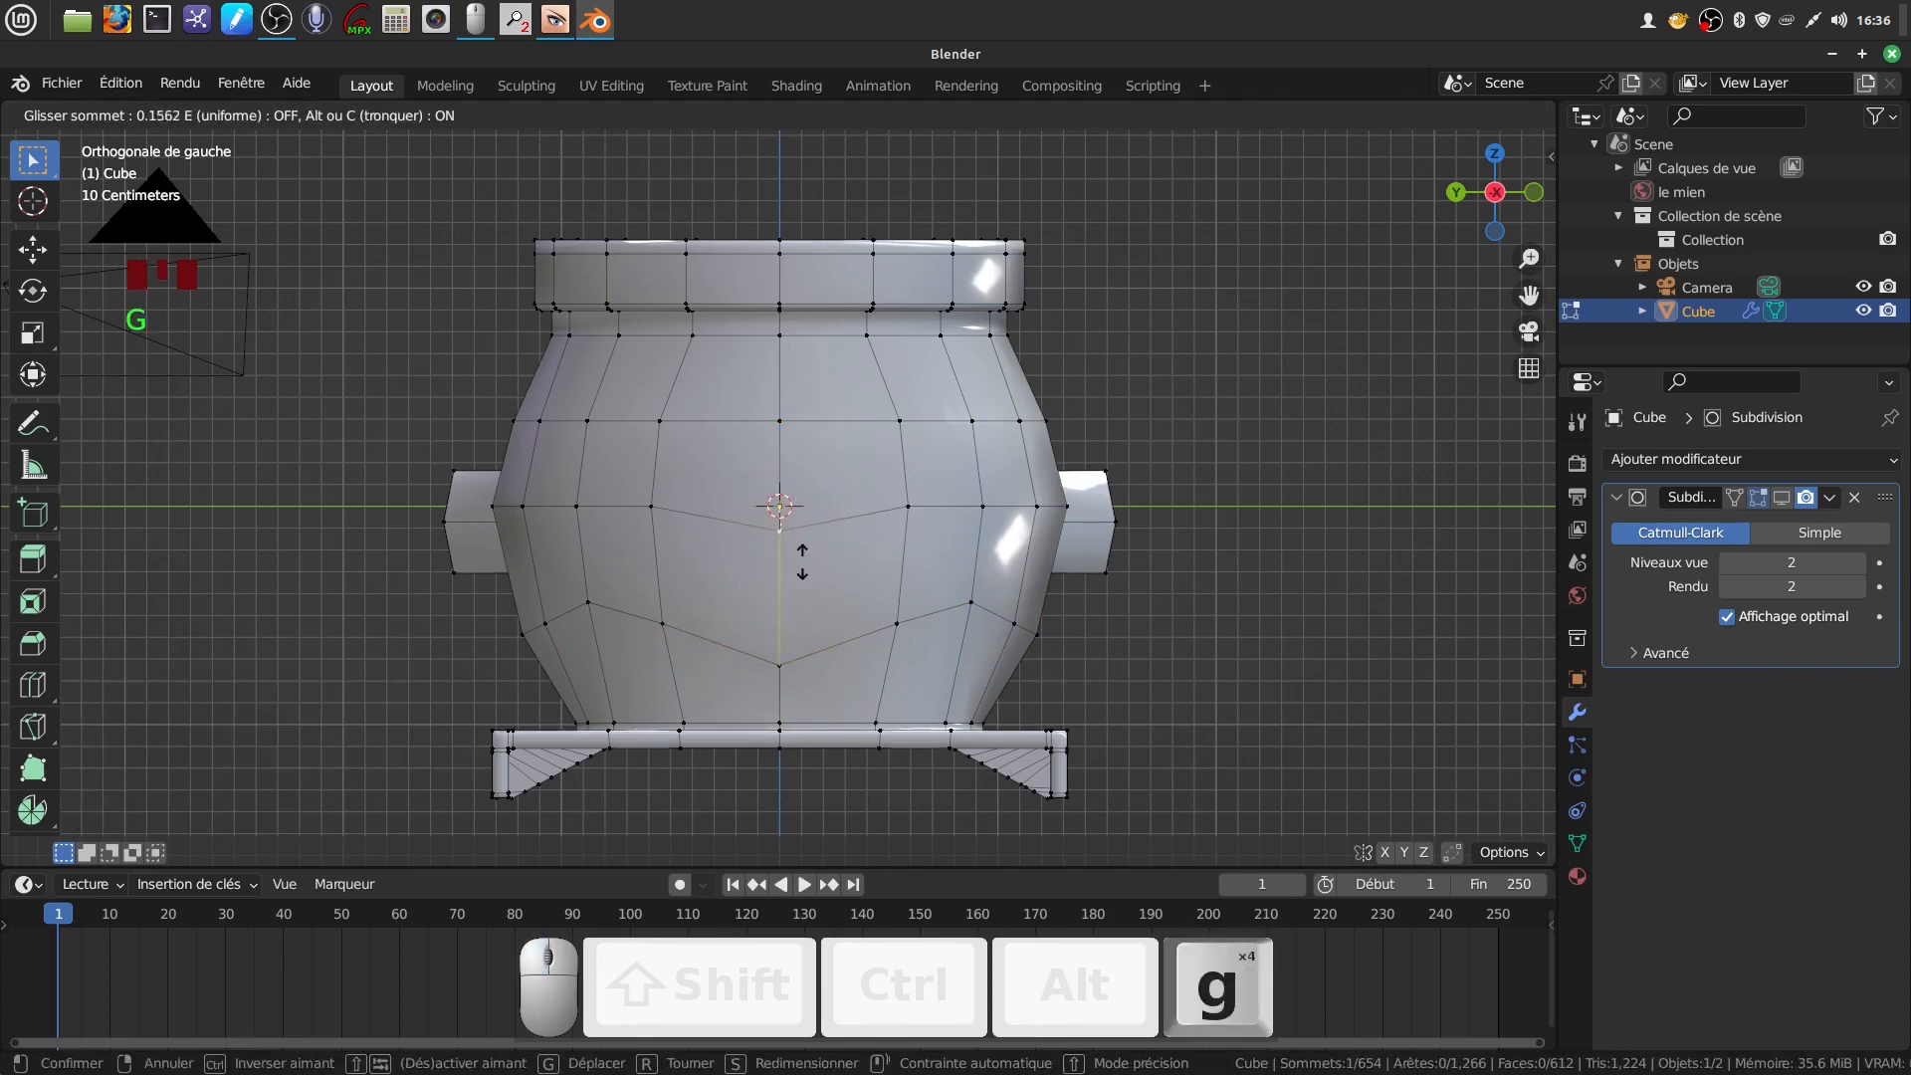
pyautogui.click(804, 578)
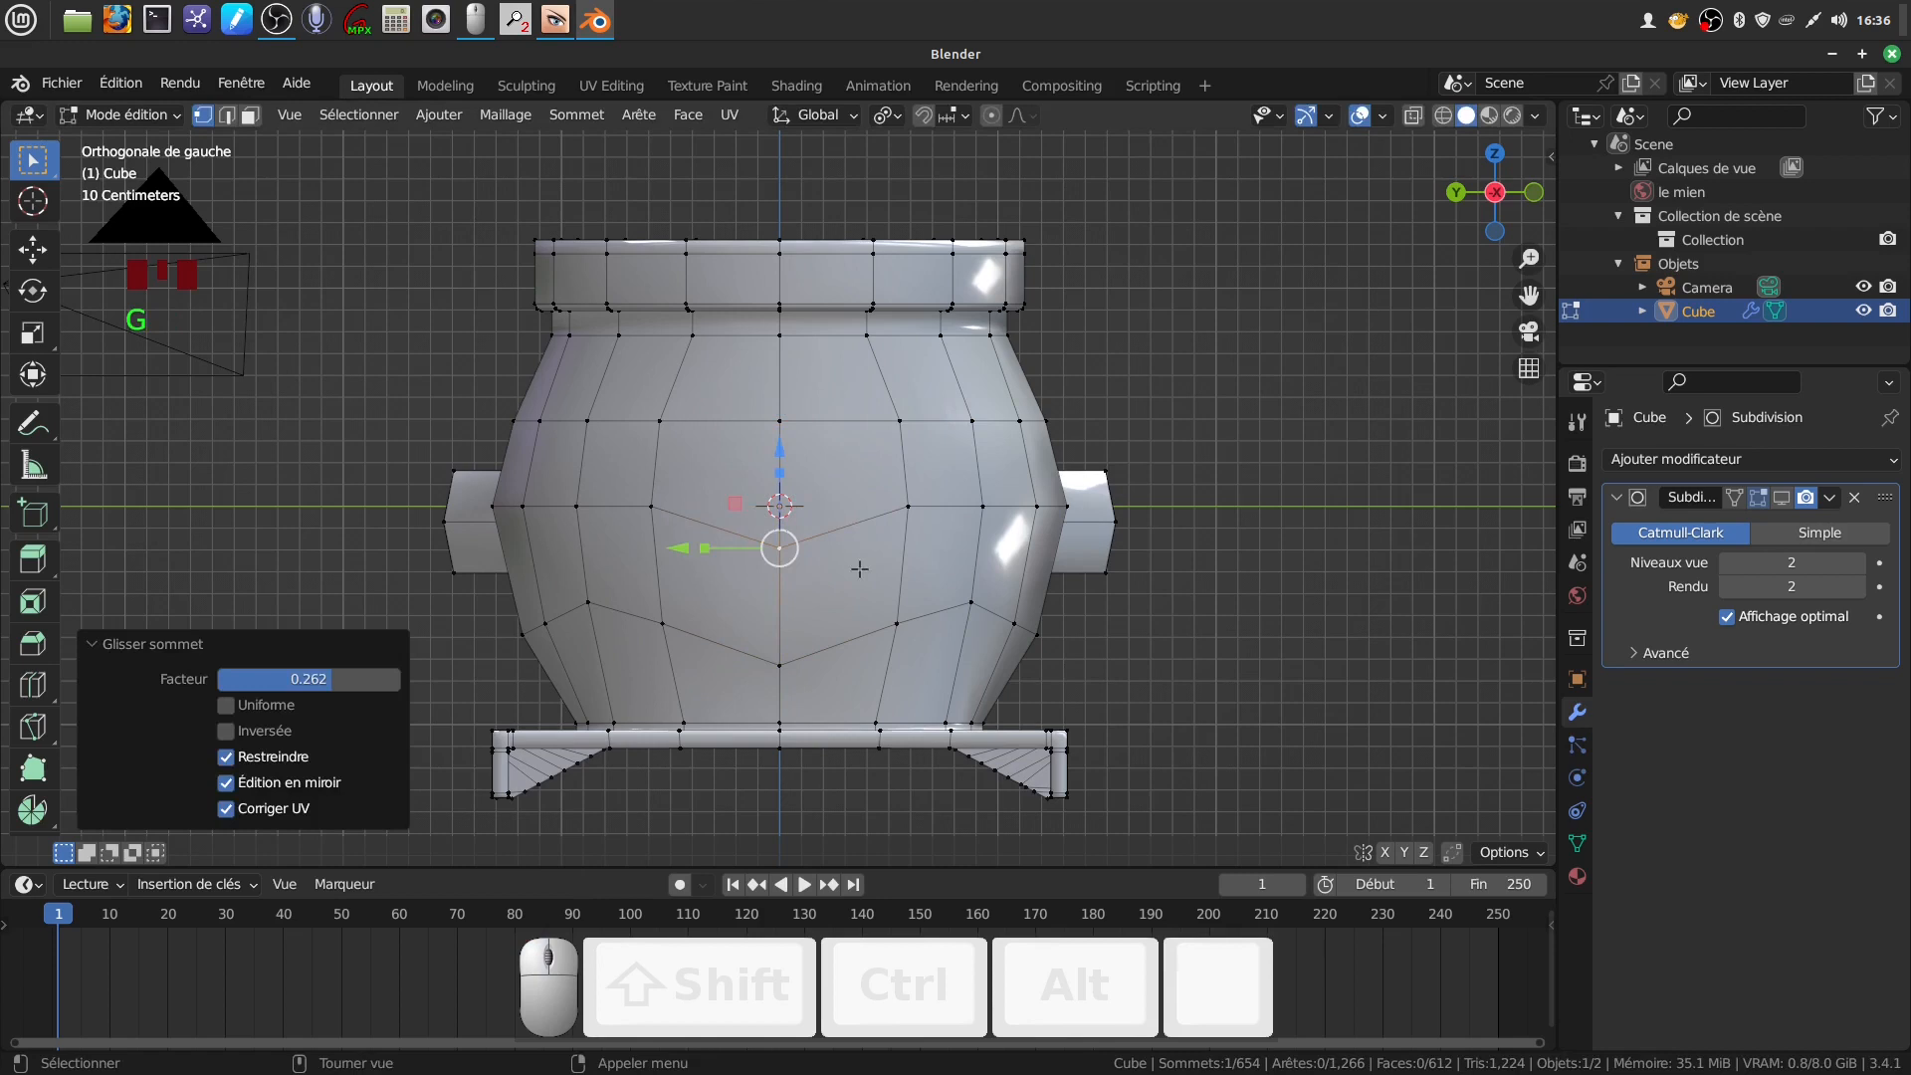
# Inset the four faces around the middle of the pot's -X side by about 0.046 m
pyautogui.press('a')
pyautogui.press('a')
pyautogui.click(764, 514)
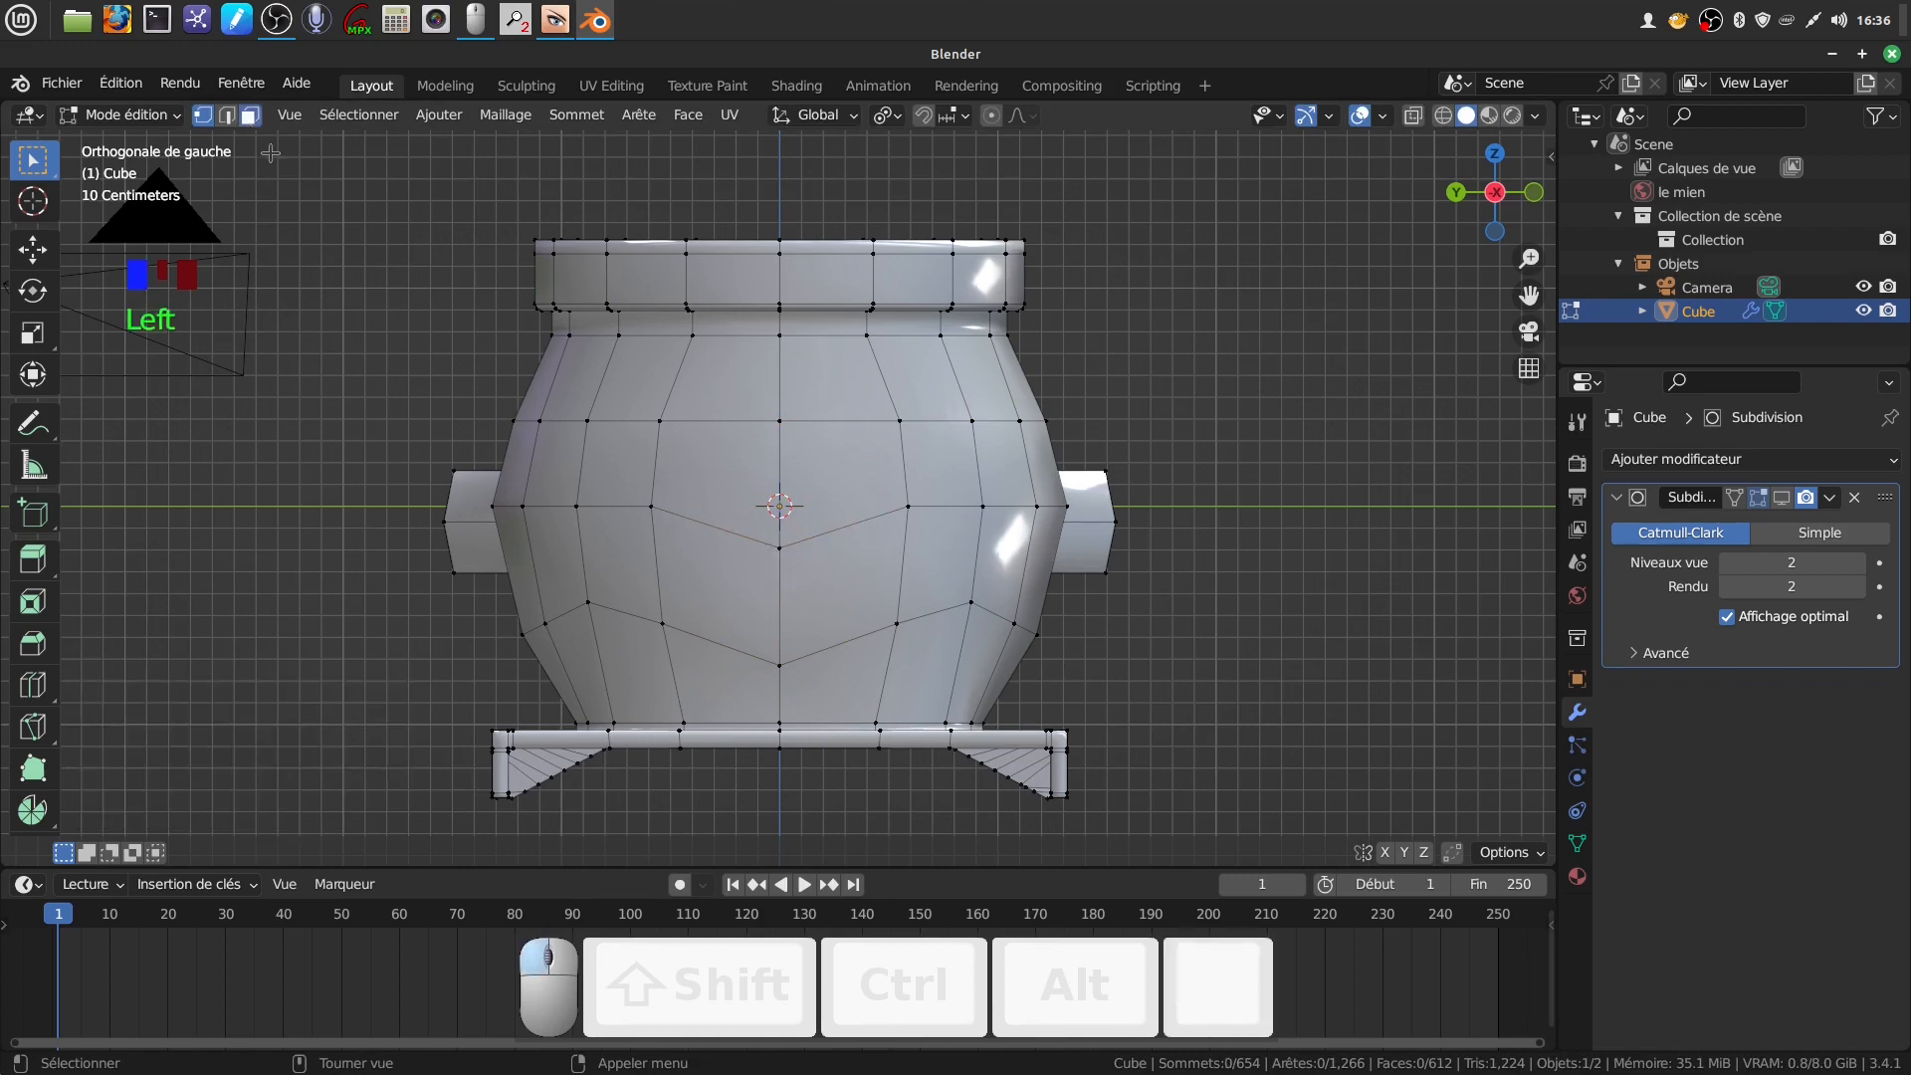
pyautogui.press('c')
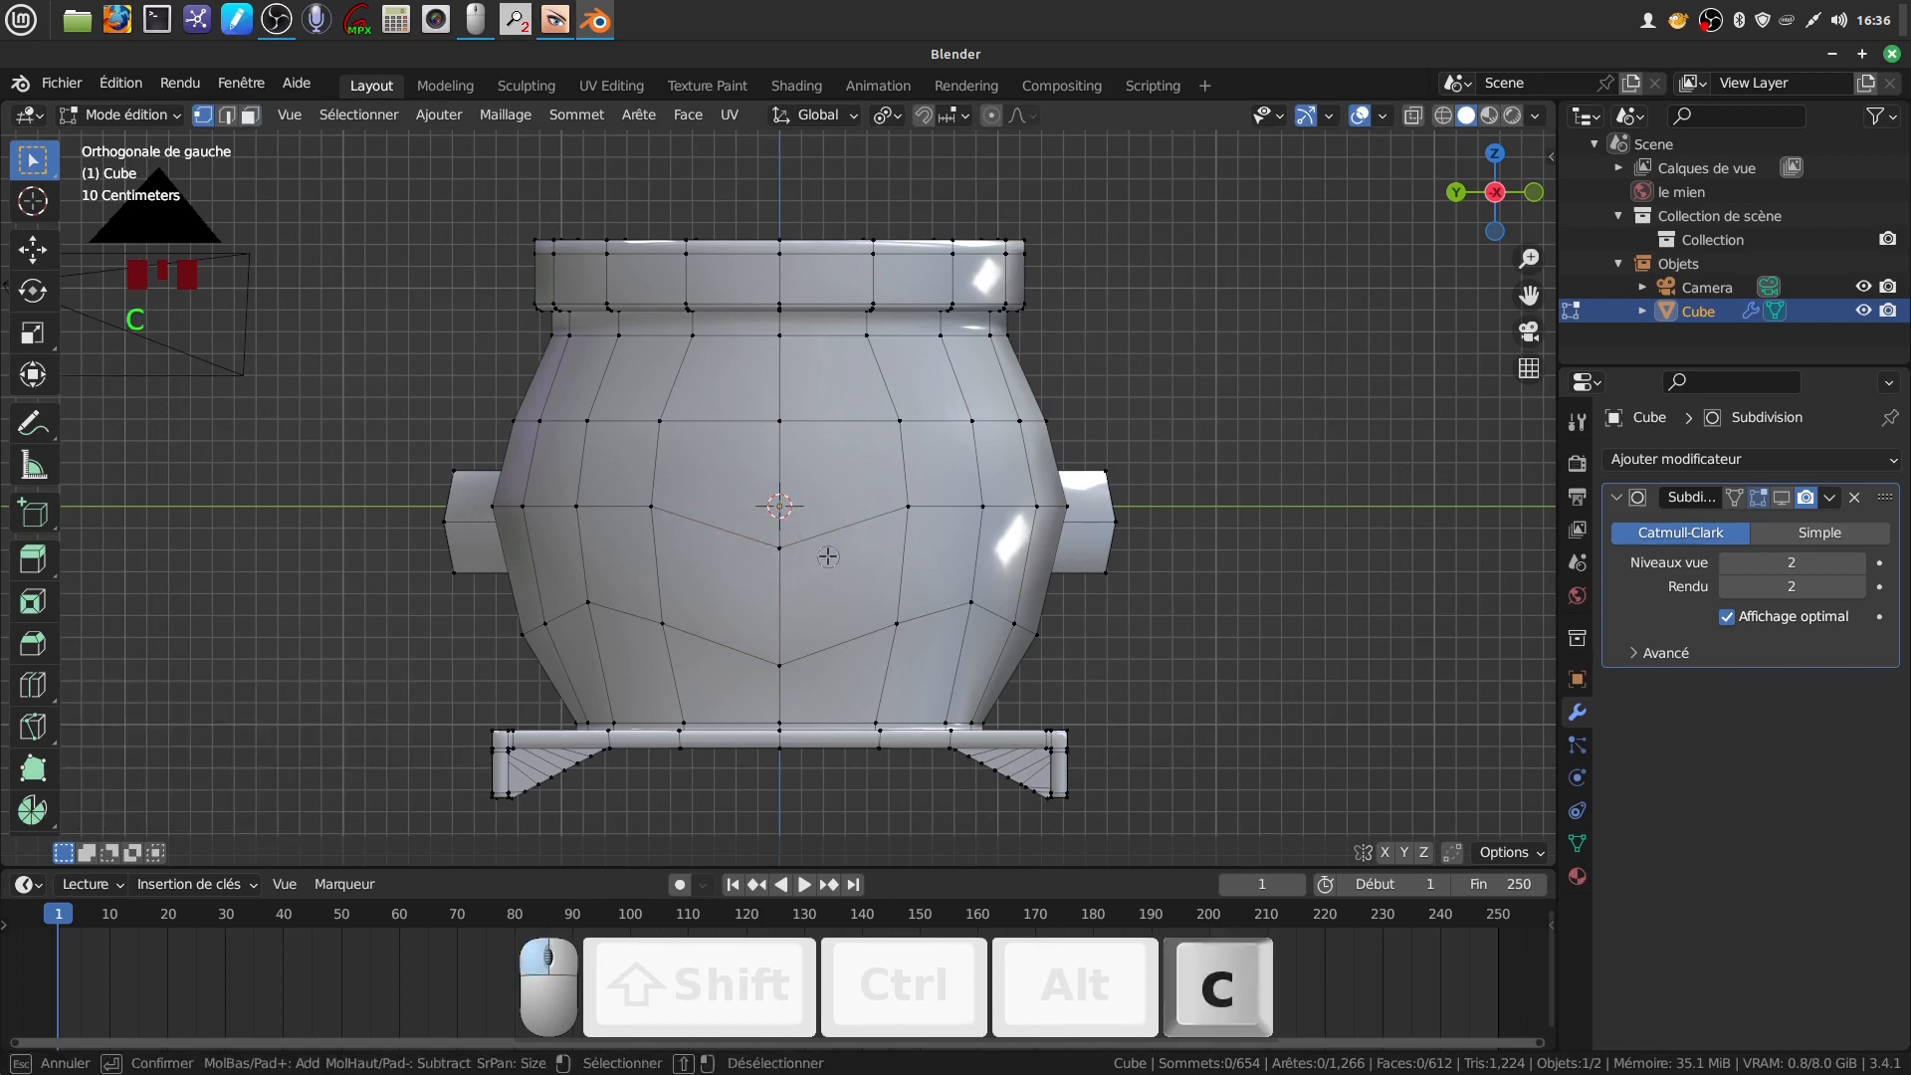
pyautogui.rightClick(796, 522)
pyautogui.click(251, 116)
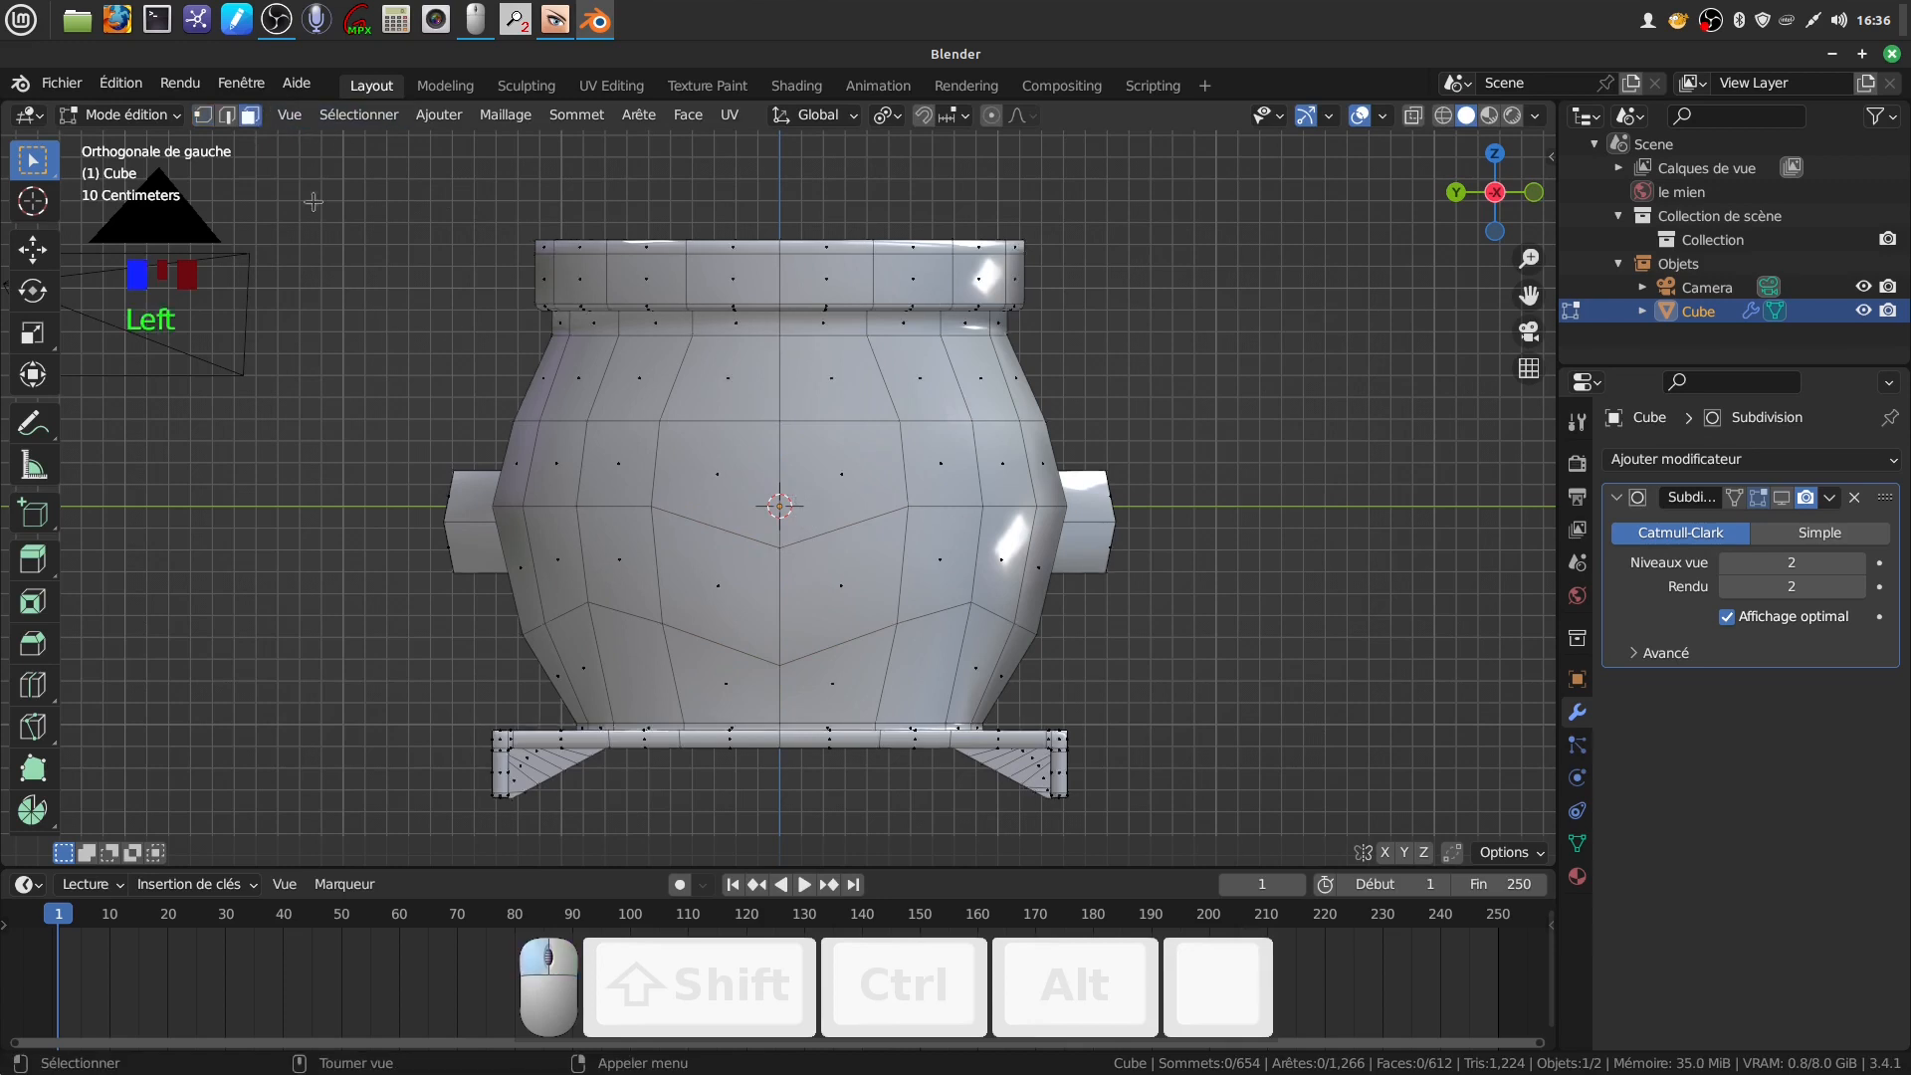
pyautogui.press('c')
pyautogui.moveTo(821, 523)
pyautogui.mouseDown()
pyautogui.moveTo(840, 529)
pyautogui.moveTo(781, 528)
pyautogui.mouseUp()
pyautogui.rightClick(781, 528)
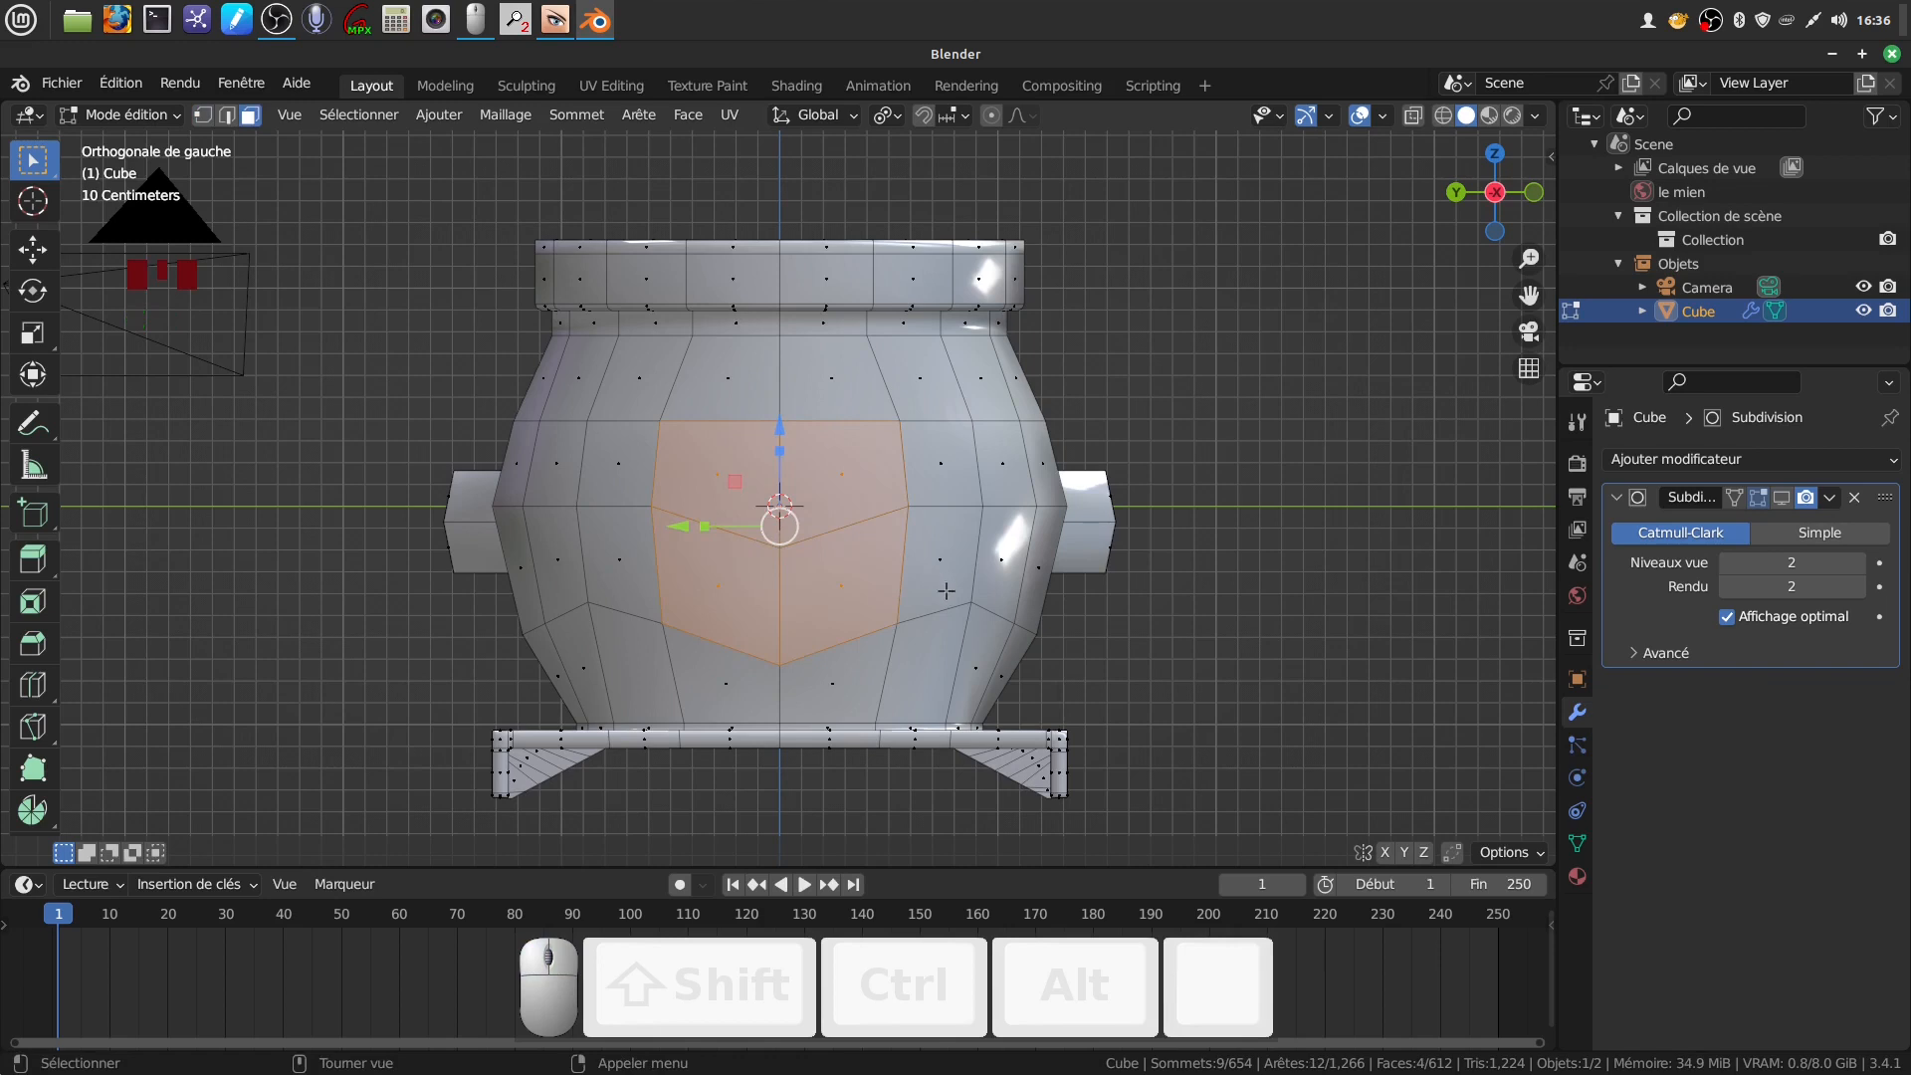
pyautogui.press('i')
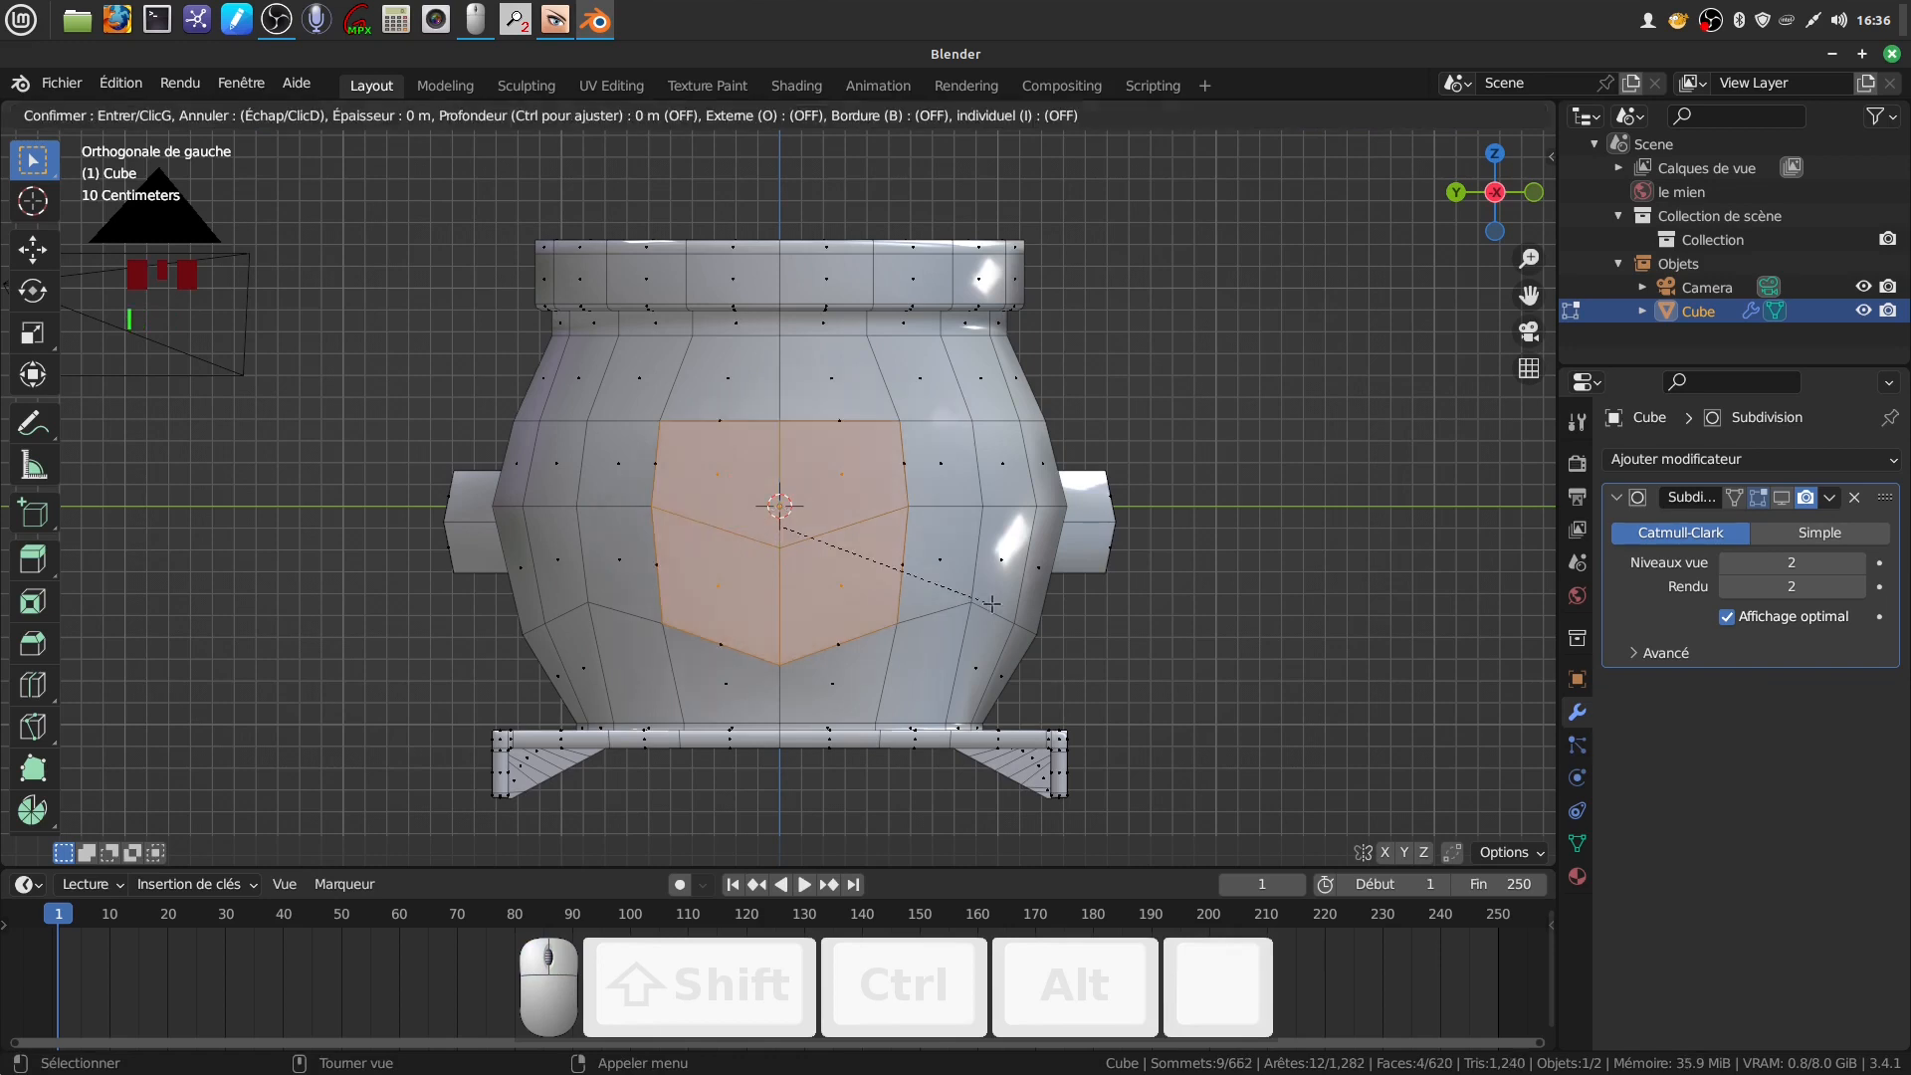
pyautogui.click(980, 606)
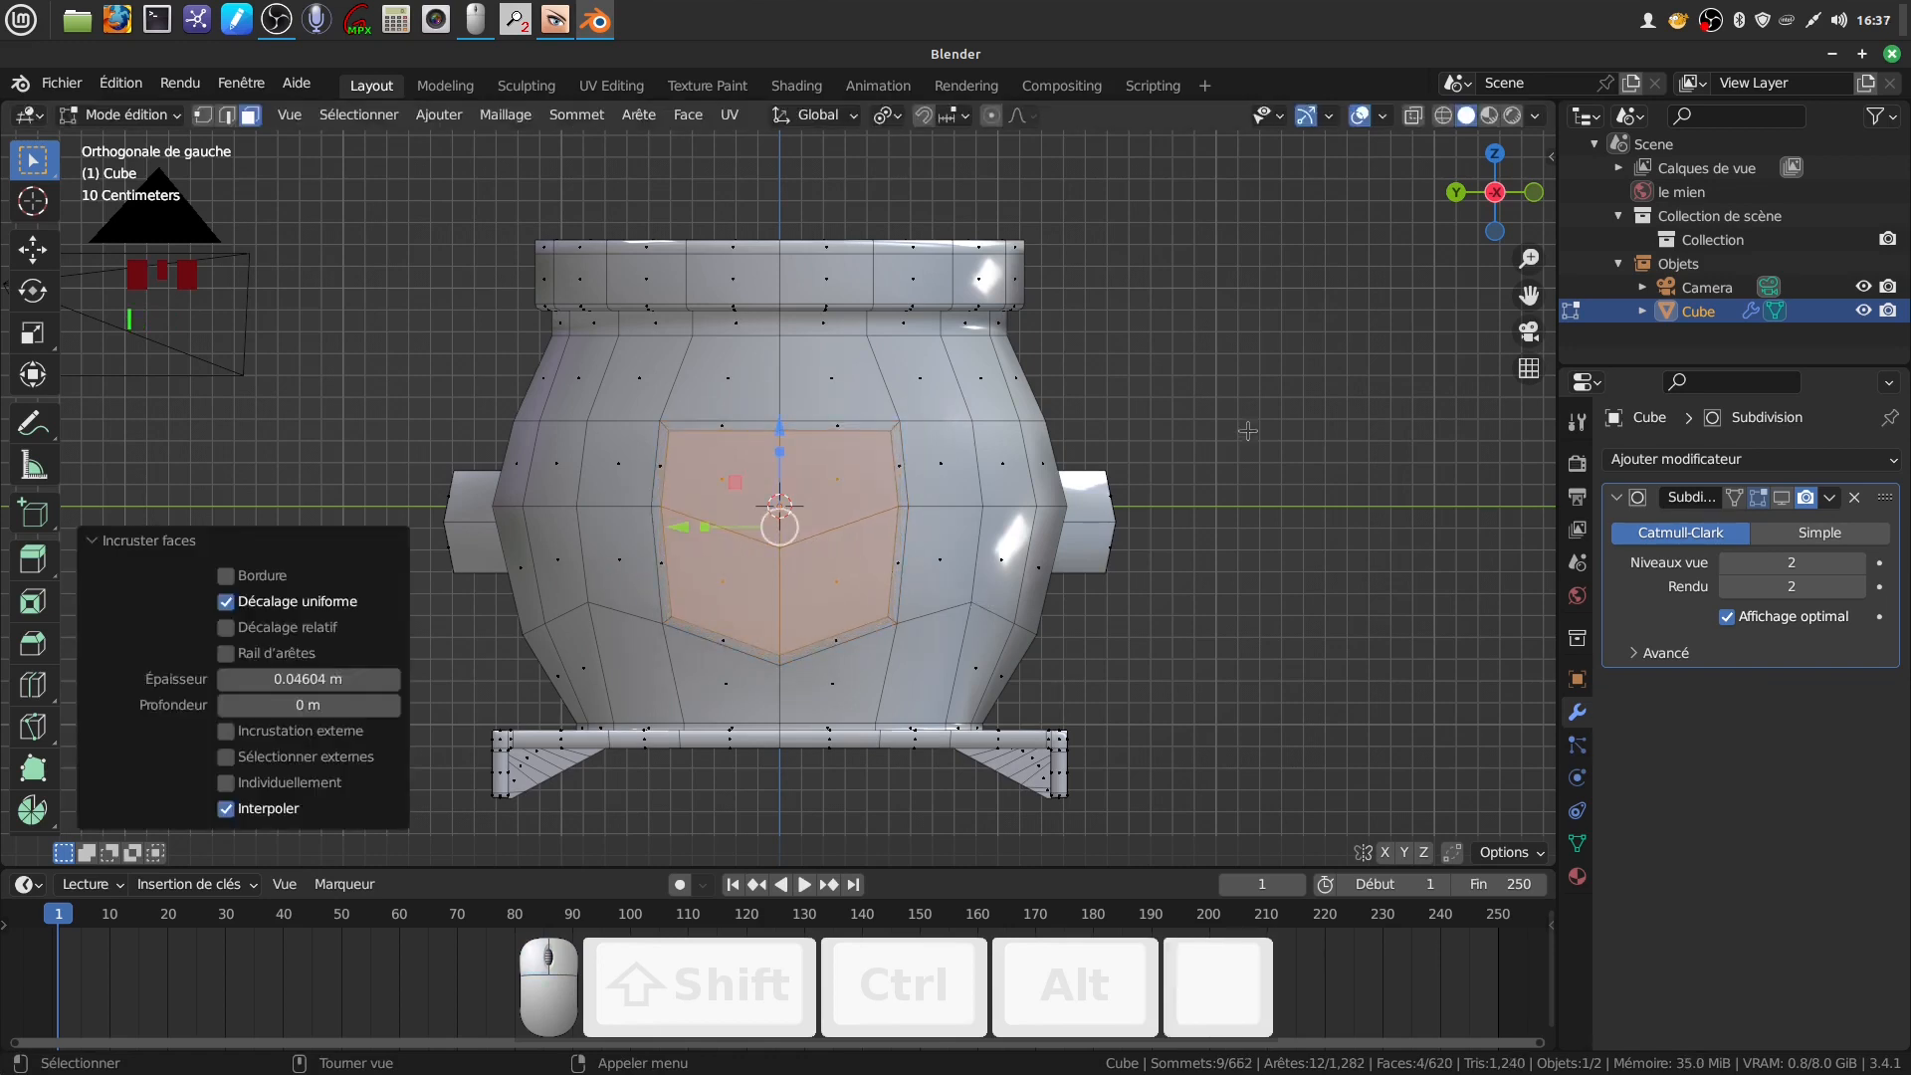
# Reshape the inset faces into a circle with LoopTools using the Best fit method, and shrink it to about 0.8
pyautogui.rightClick(1207, 426)
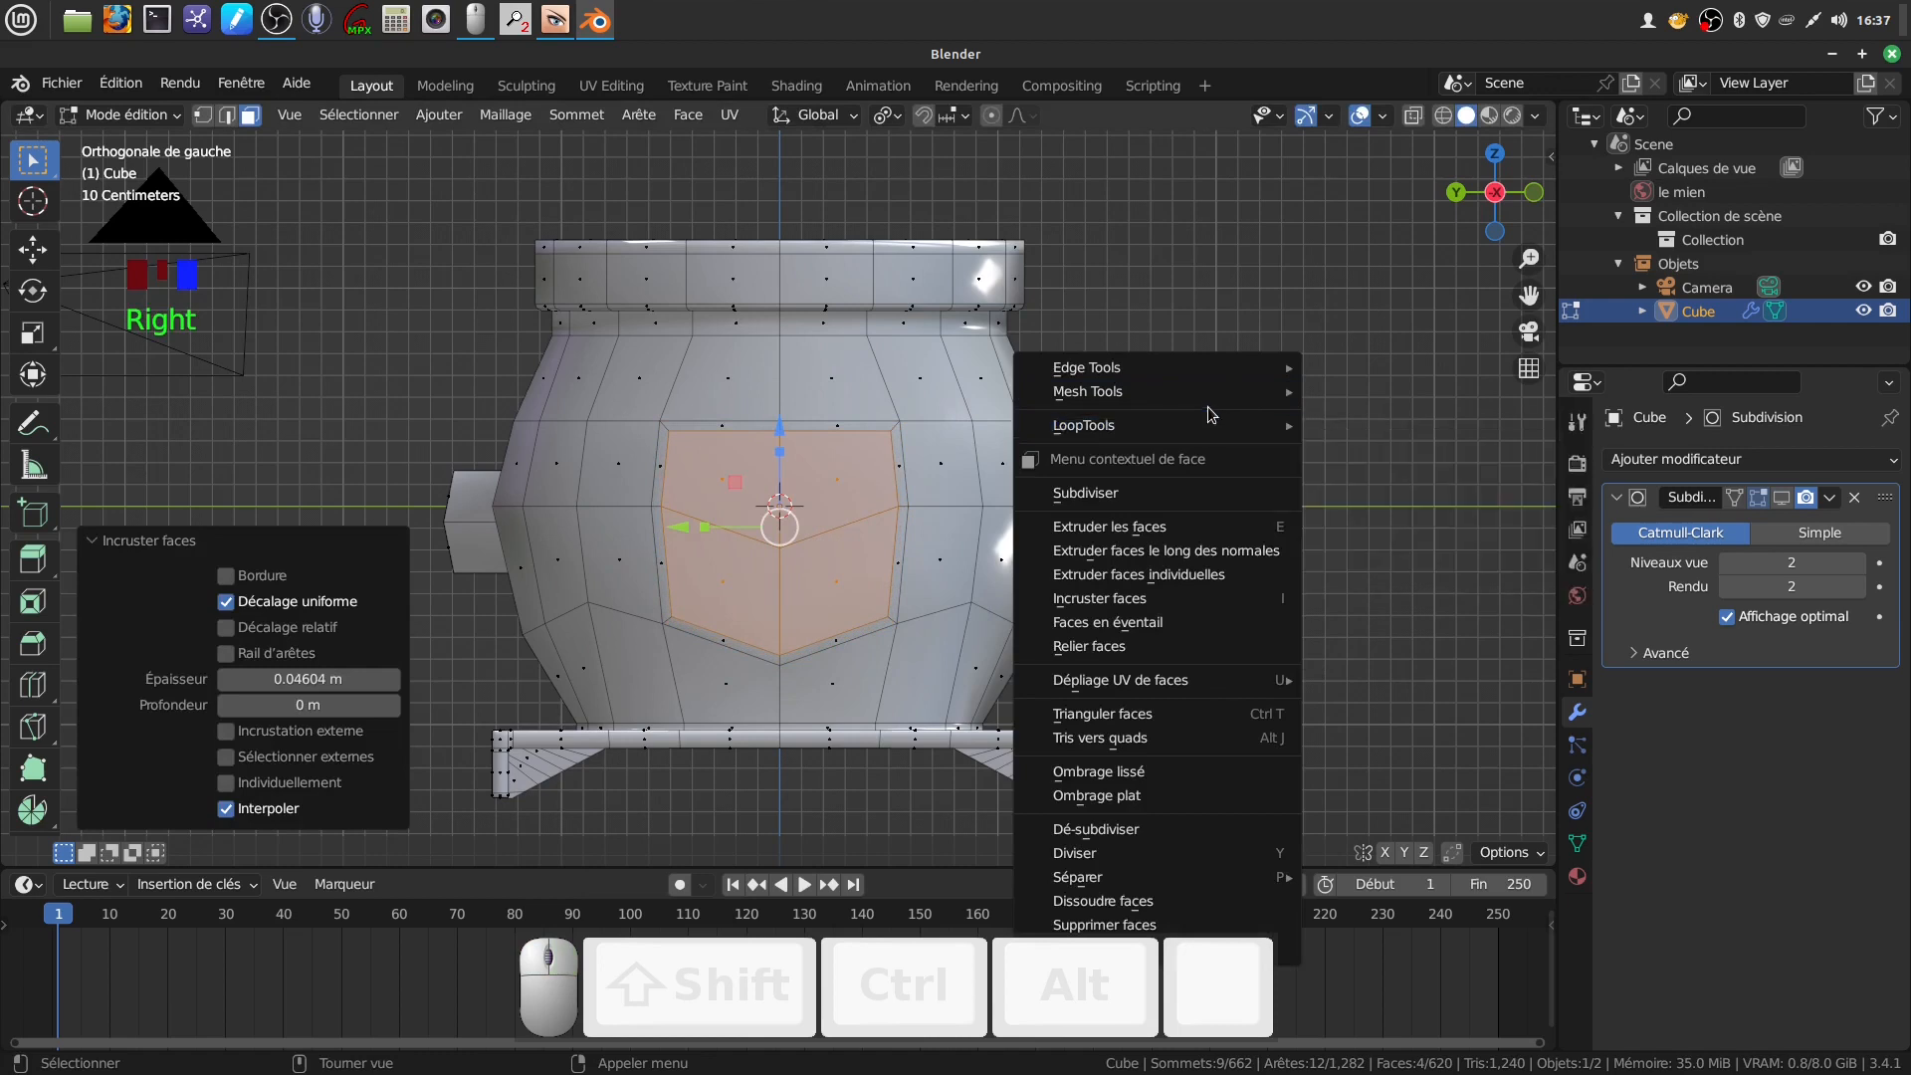
pyautogui.moveTo(1209, 442)
pyautogui.click(1371, 457)
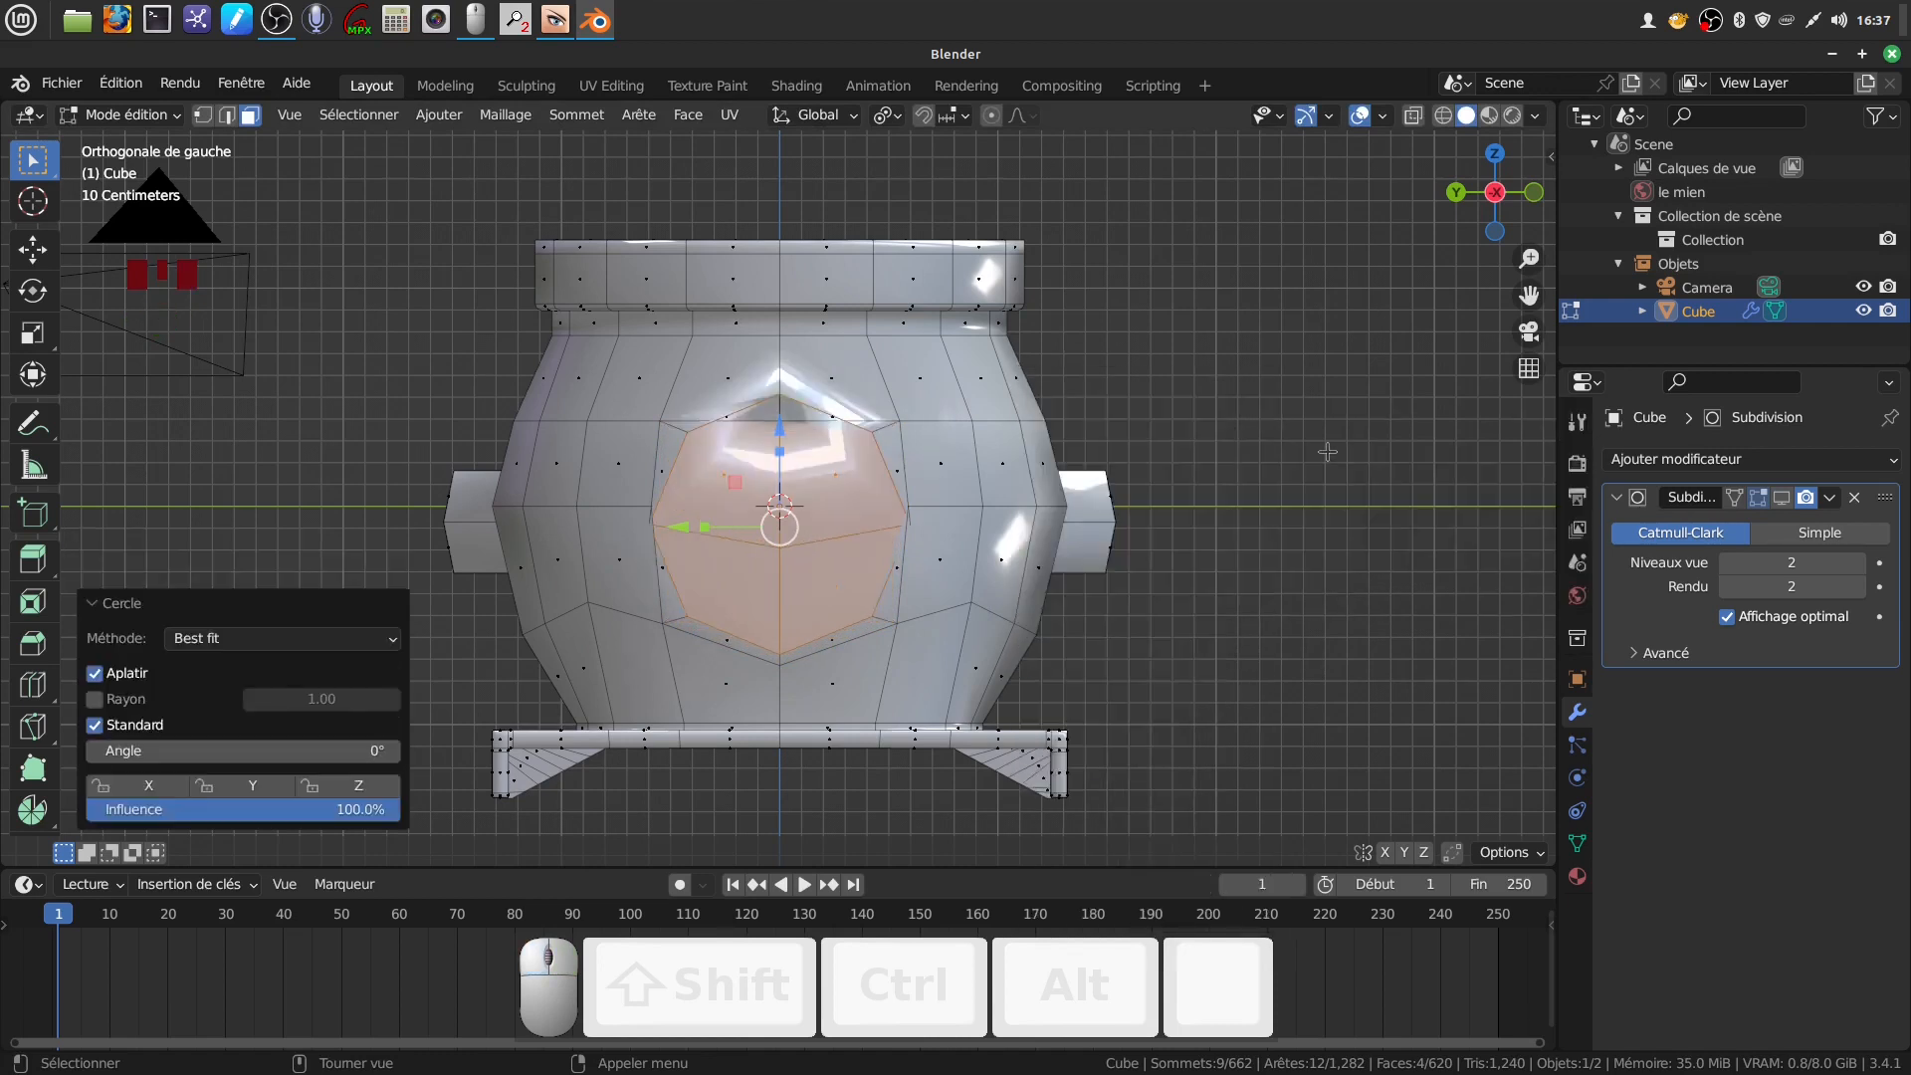
pyautogui.press('s')
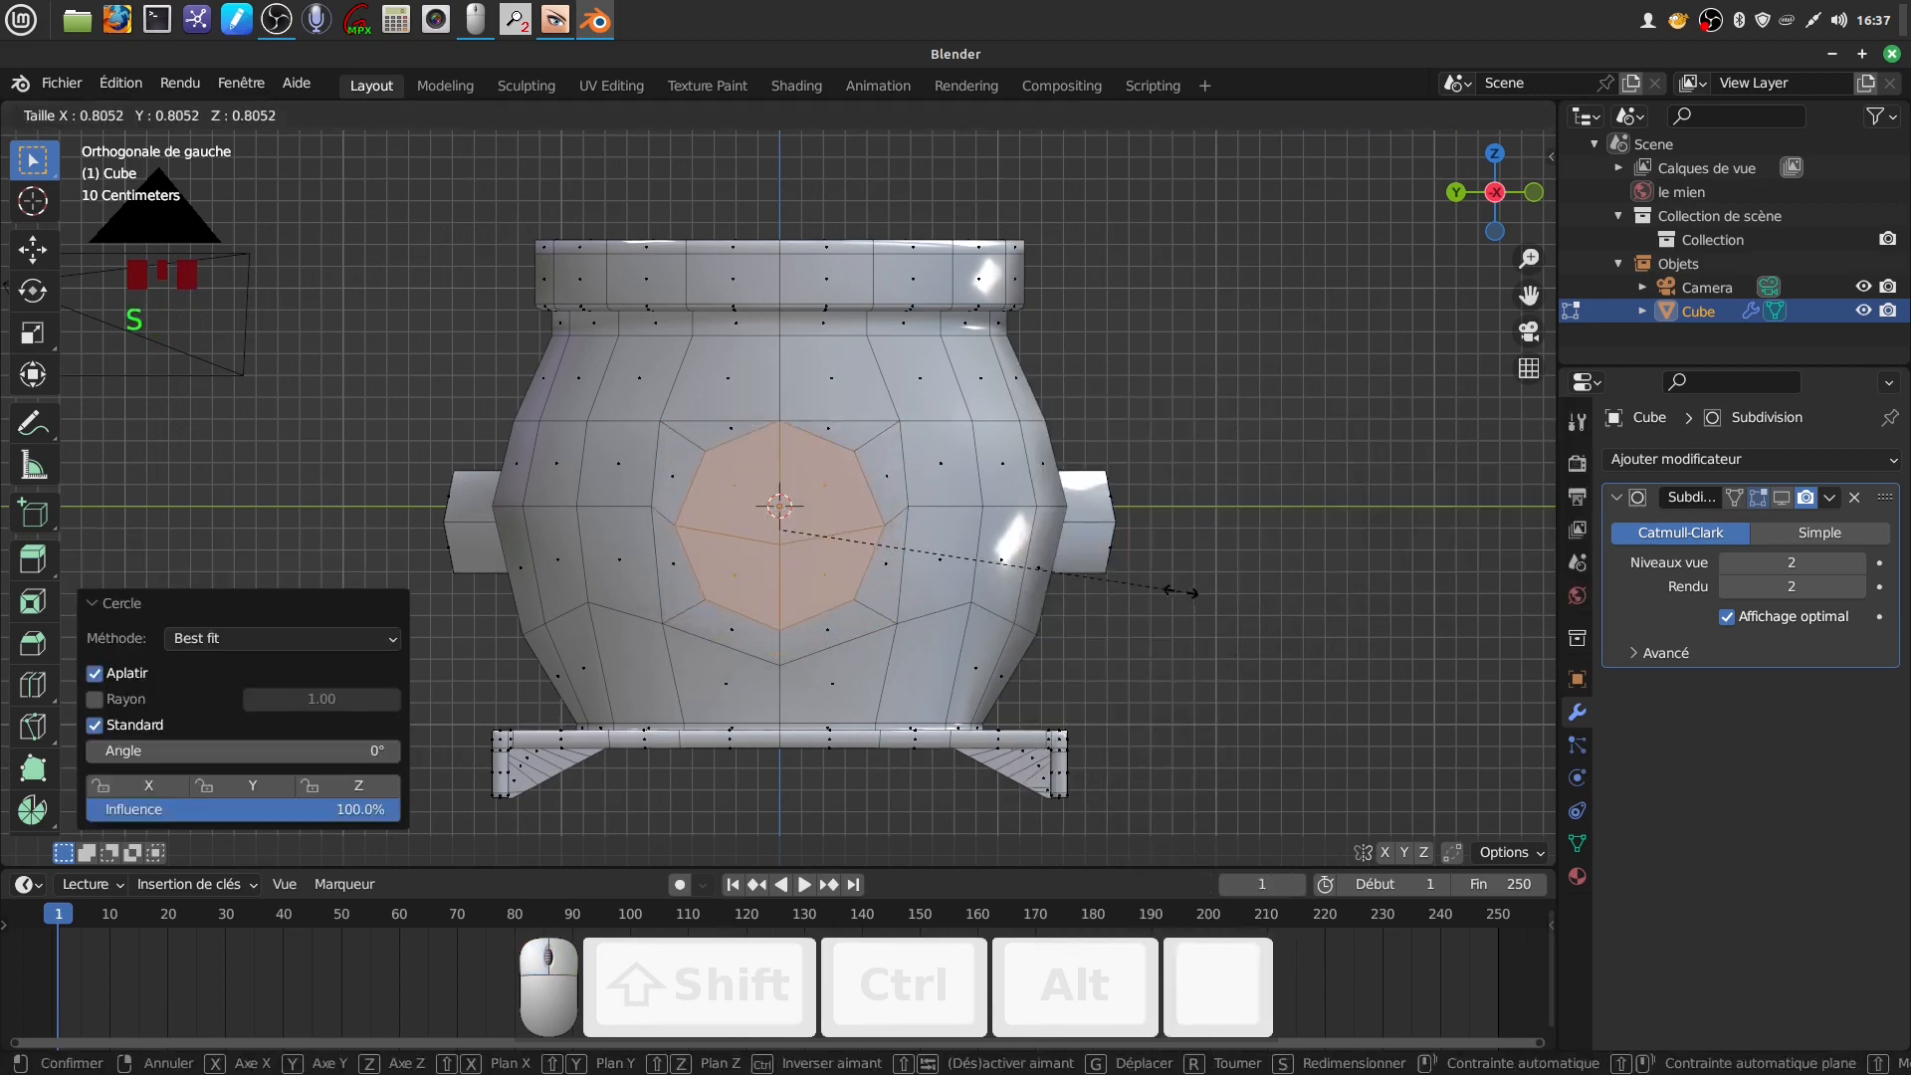
pyautogui.click(1006, 547)
# Lower the circular patch slightly on the pot's -X side and scale it by 1.121
pyautogui.moveTo(778, 432)
pyautogui.mouseDown()
pyautogui.moveTo(777, 455)
pyautogui.moveTo(782, 438)
pyautogui.mouseUp()
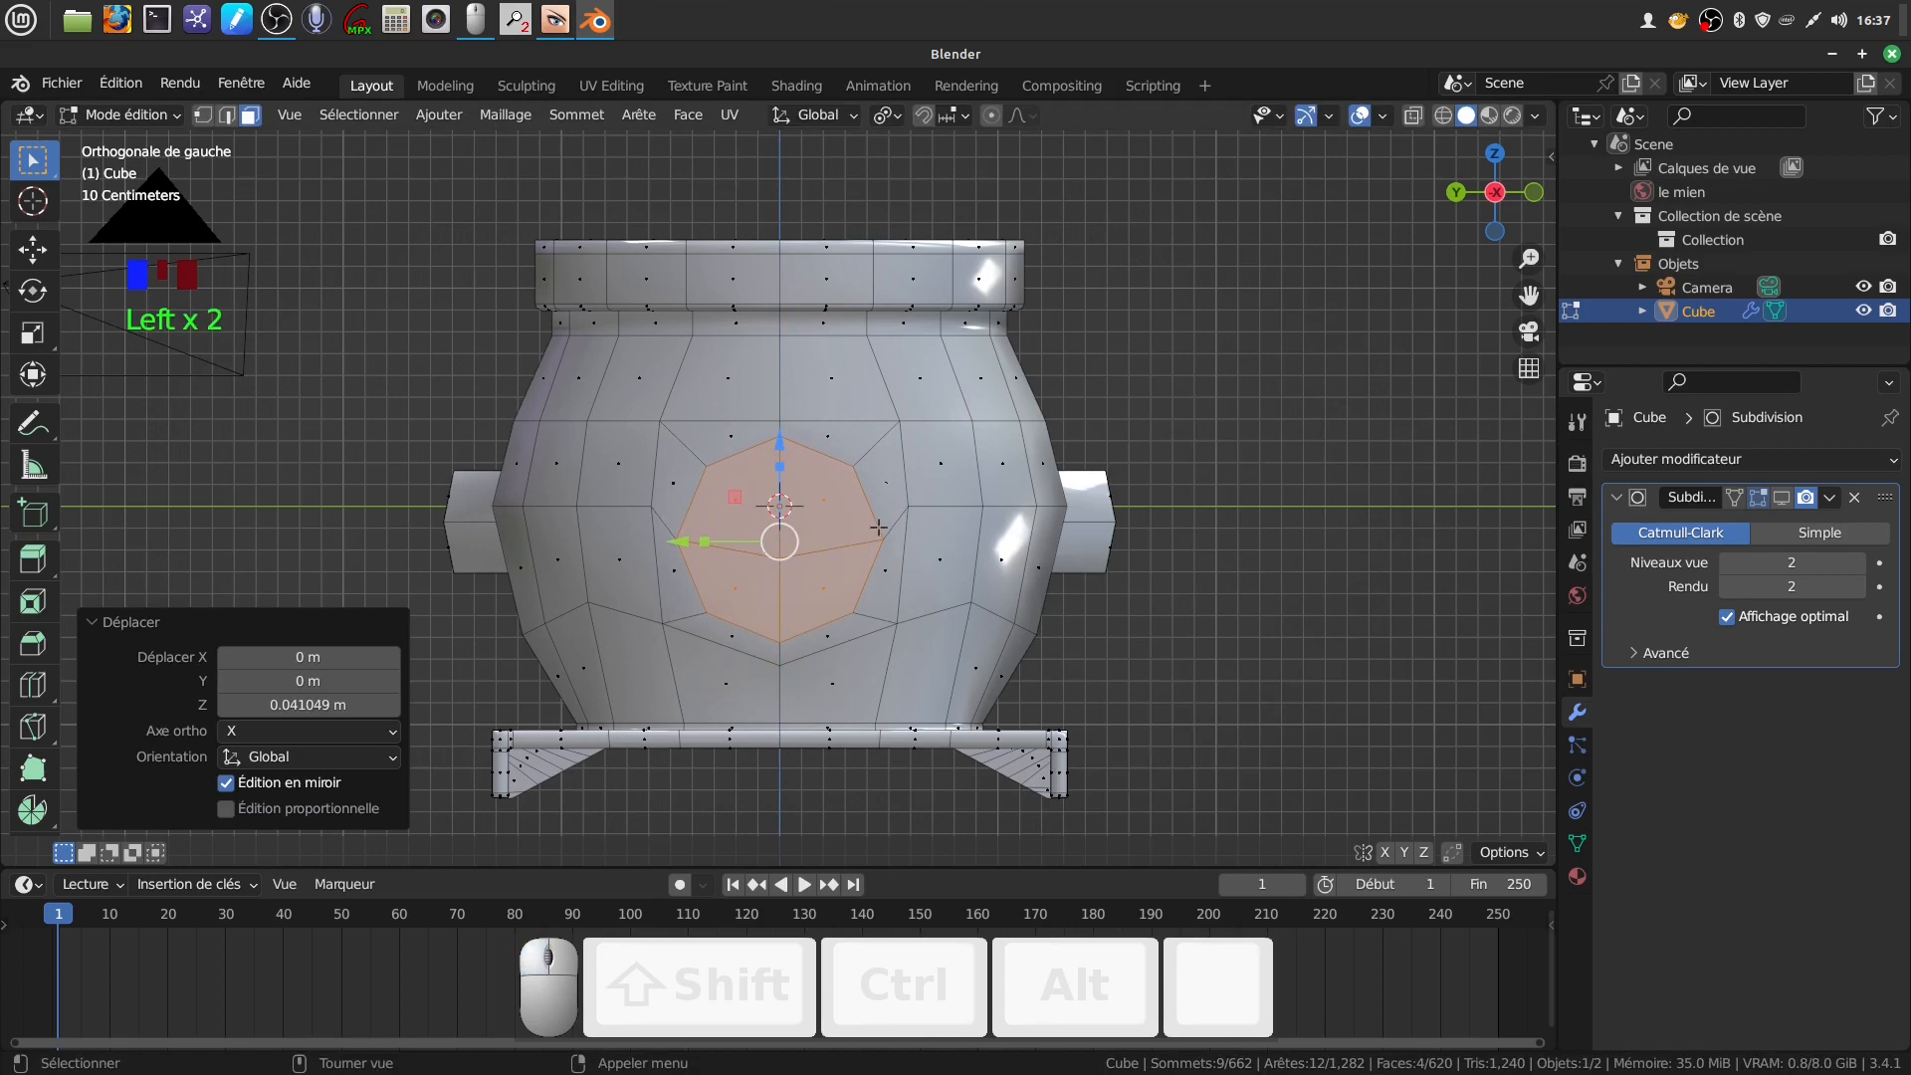
pyautogui.press('s')
pyautogui.click(944, 528)
# Shift the circular patch about -0.049 m along X and extrude it outward by about -1.316 m along X as a spout
pyautogui.moveTo(944, 528); pyautogui.dragTo(725, 558, button='middle')
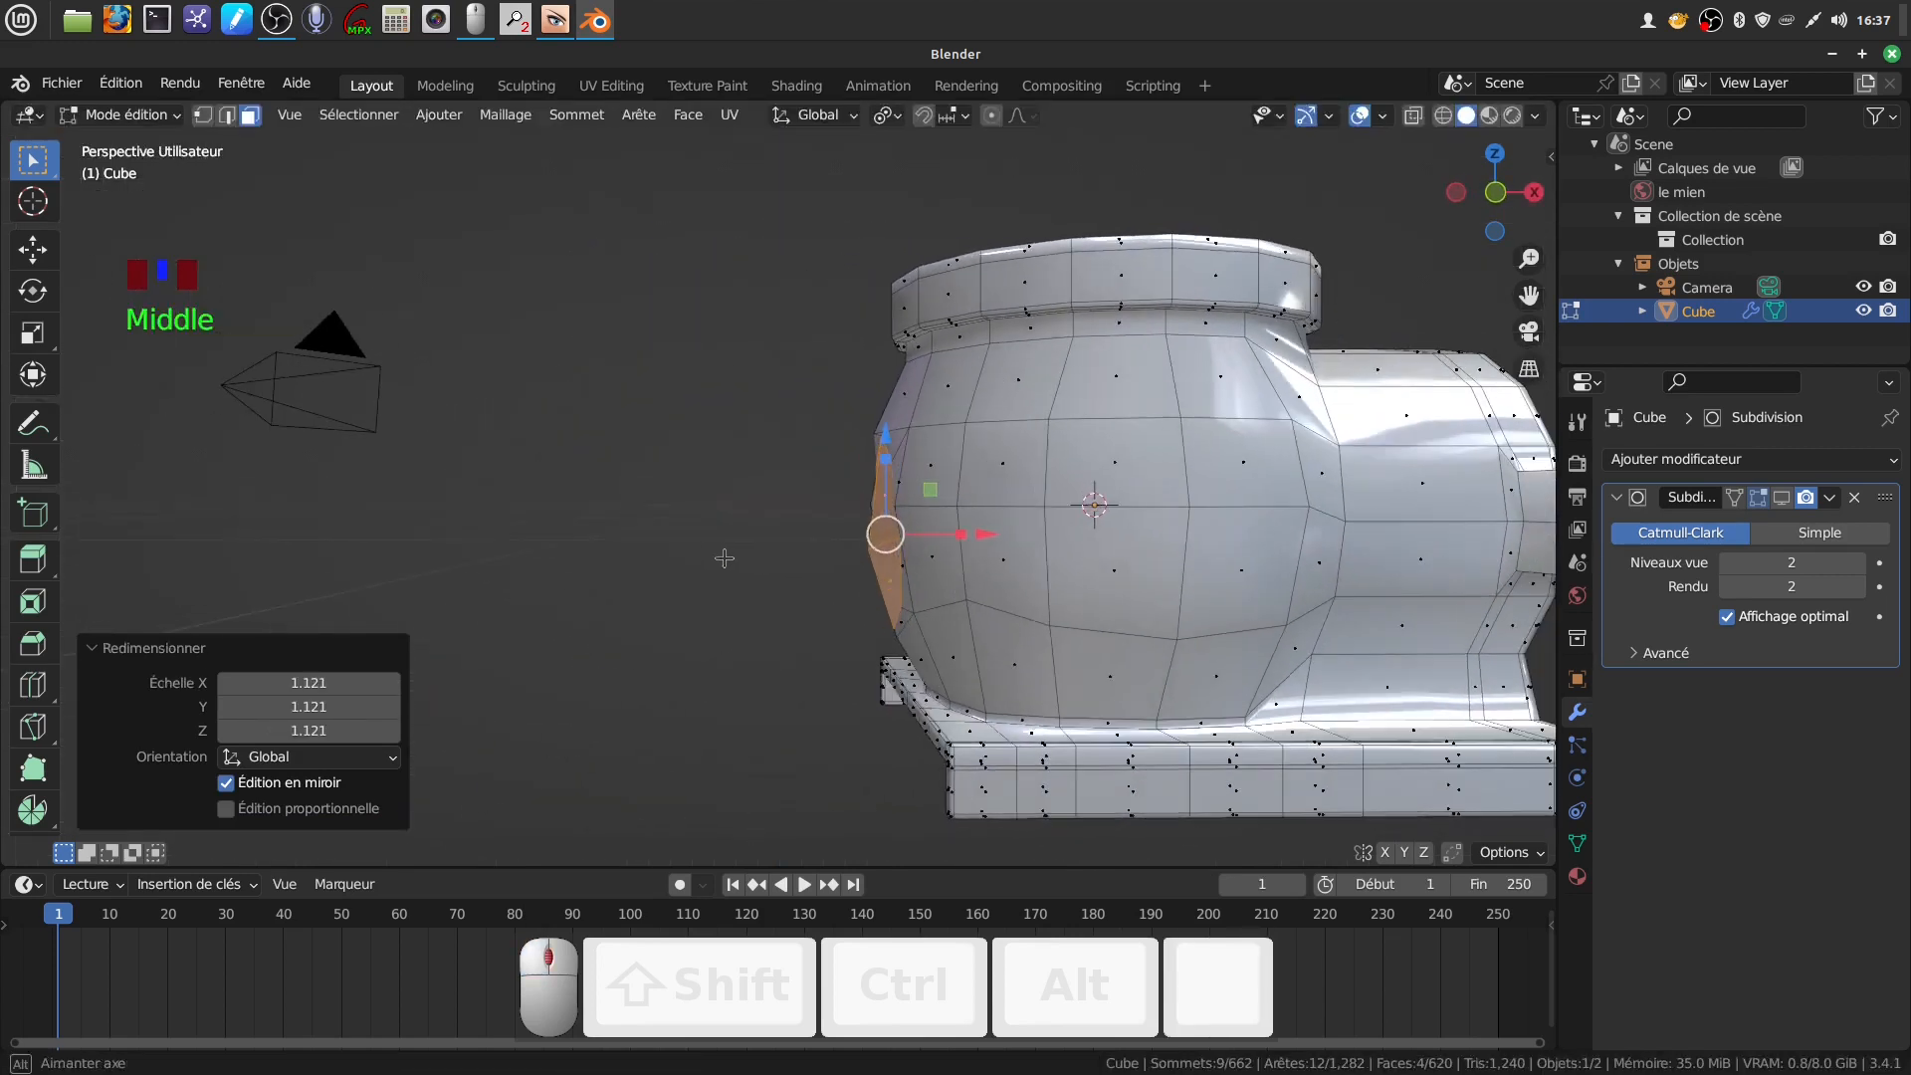
pyautogui.moveTo(979, 535); pyautogui.dragTo(968, 536)
pyautogui.moveTo(1003, 535); pyautogui.dragTo(984, 534, button='middle')
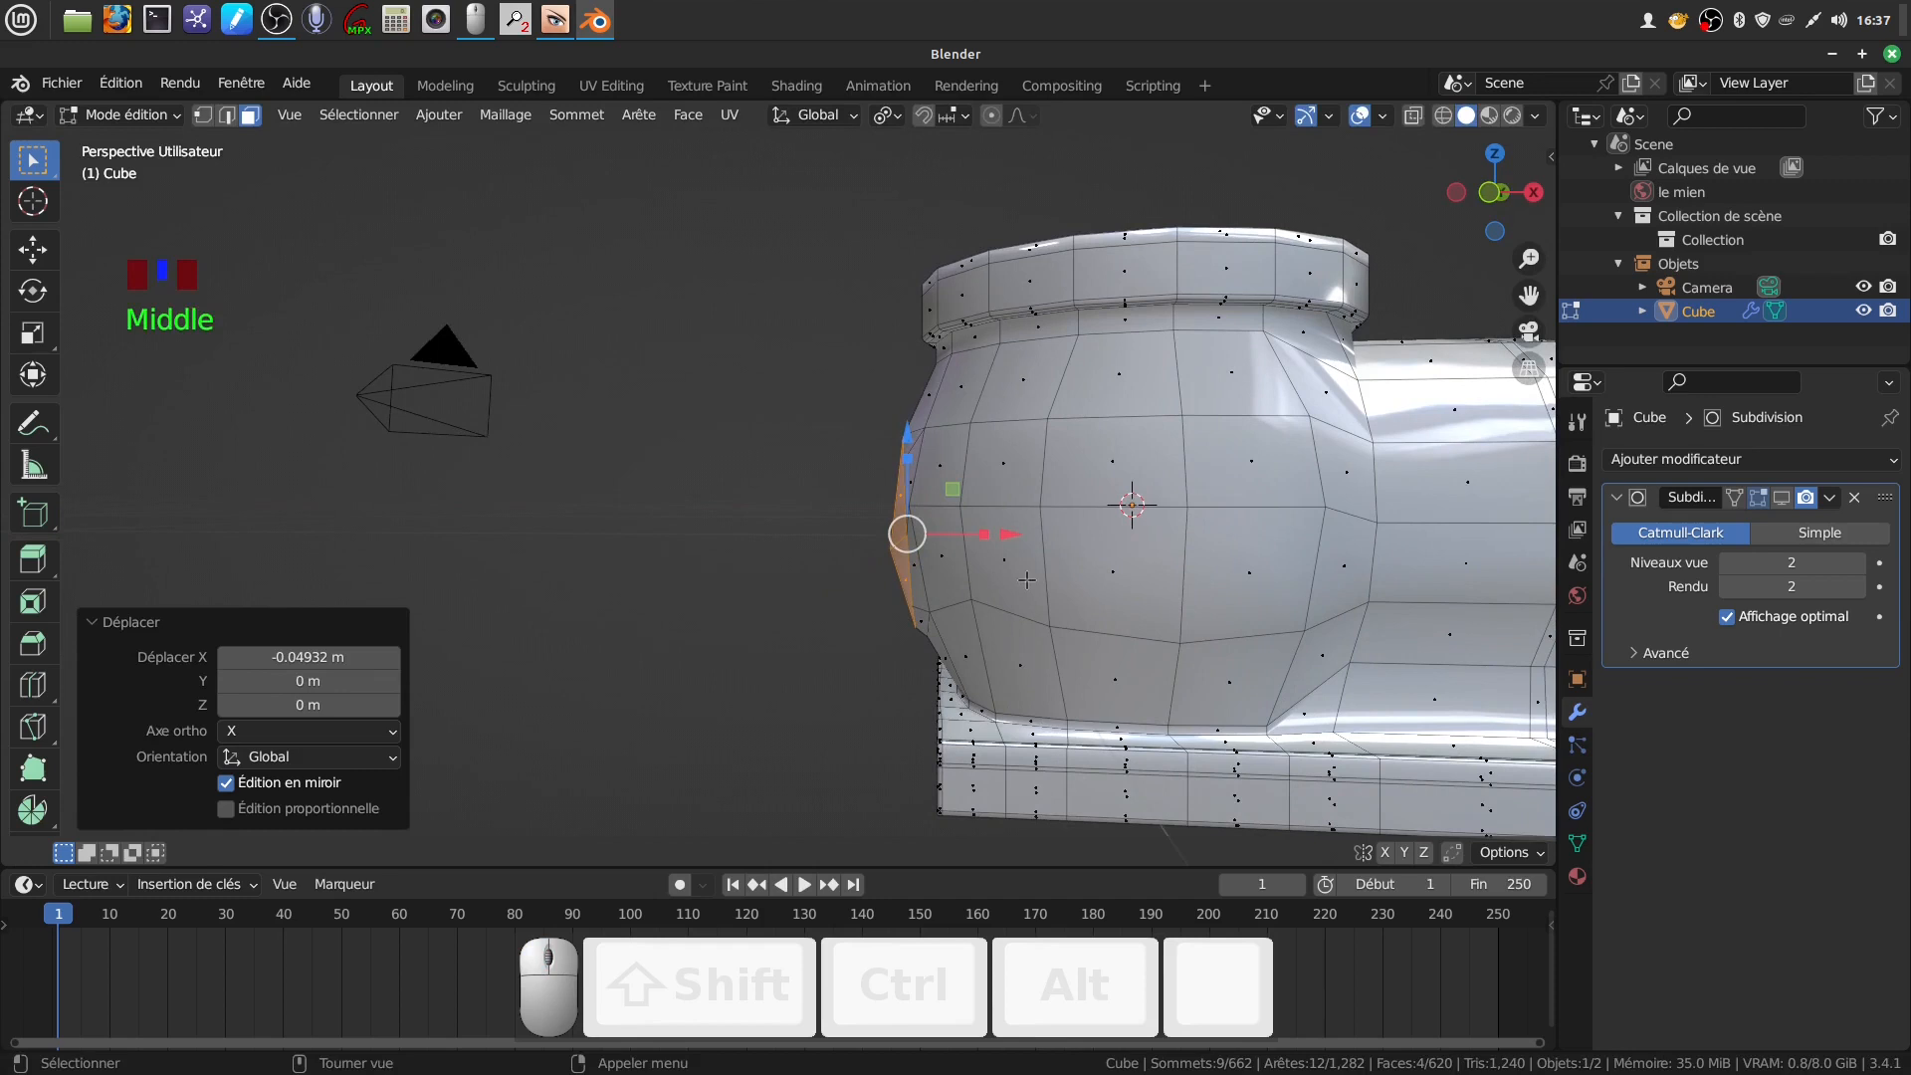
pyautogui.press('e')
pyautogui.click(801, 534)
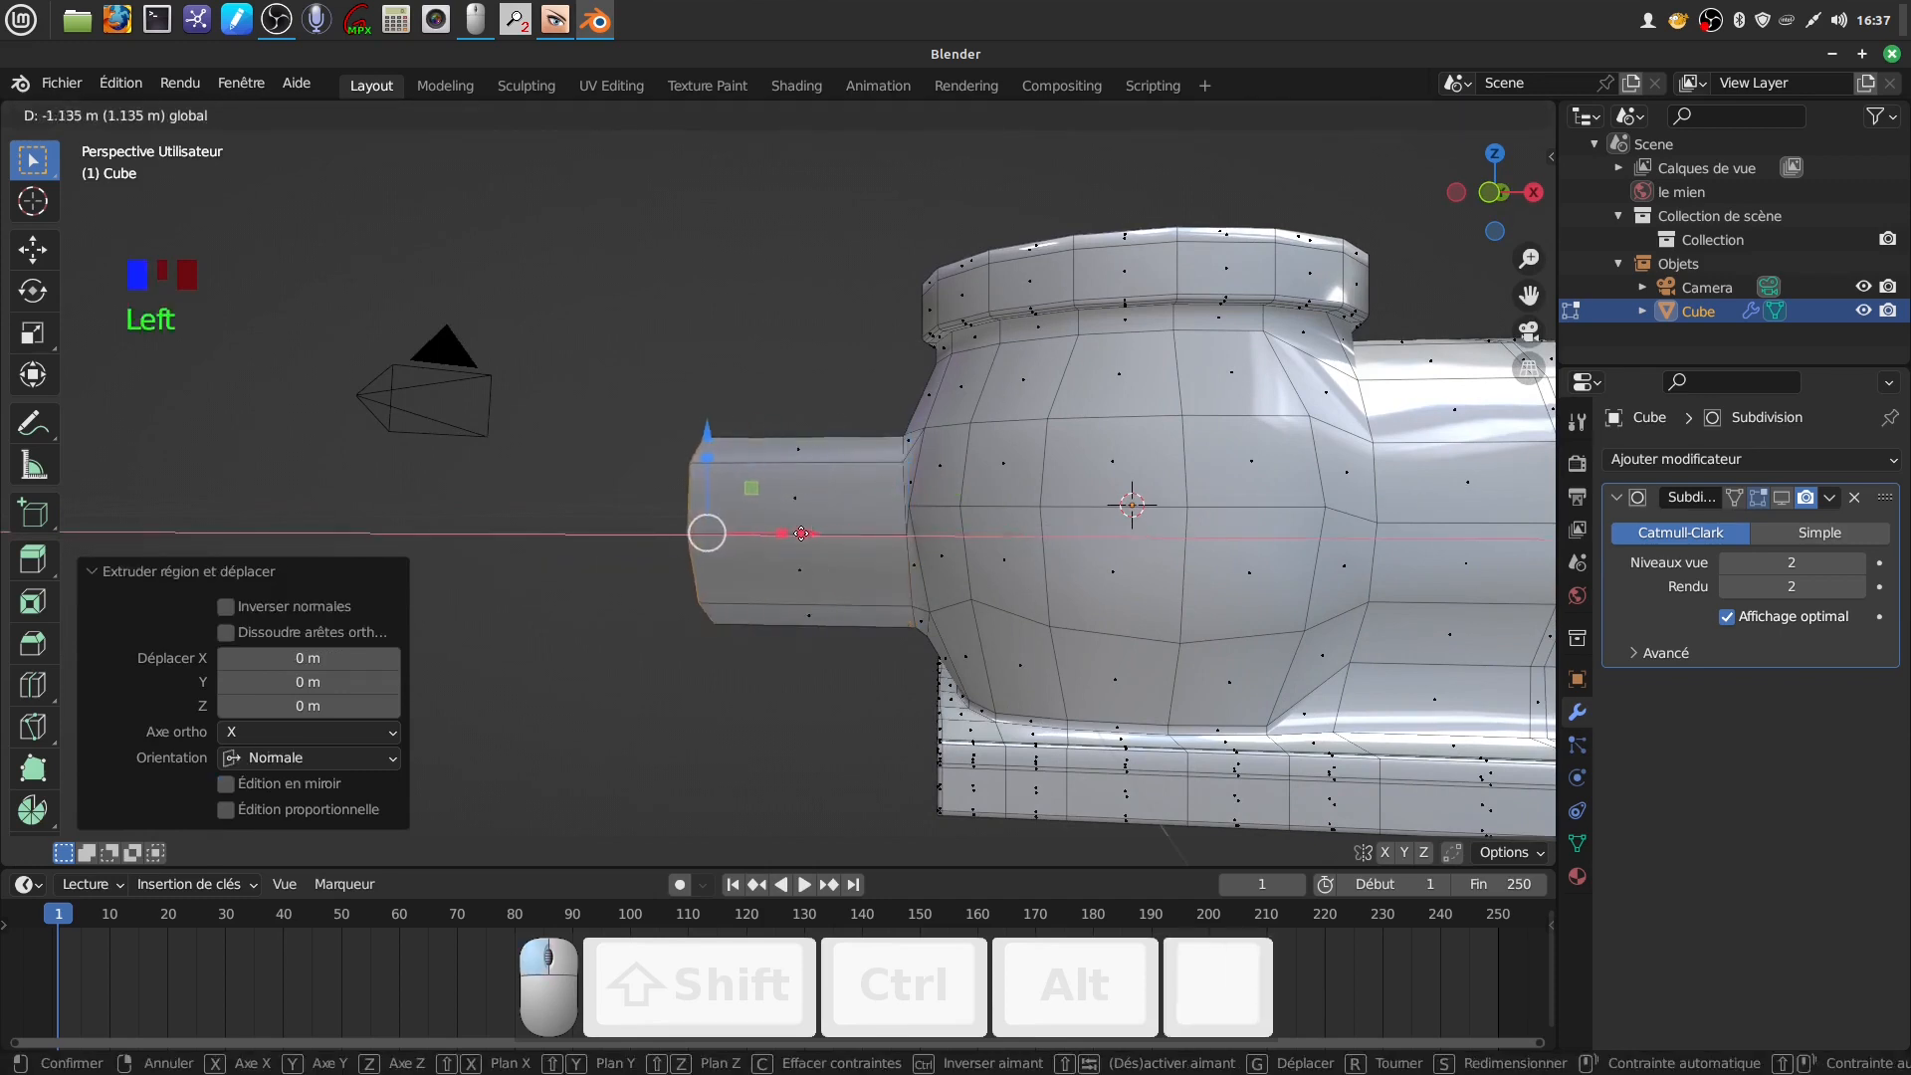
# Rotate the end faces of the -X spout by about 3.66° in the front orthographic view
pyautogui.scroll(-3, 801, 557)
pyautogui.moveTo(800, 581); pyautogui.dragTo(831, 563, button='middle')
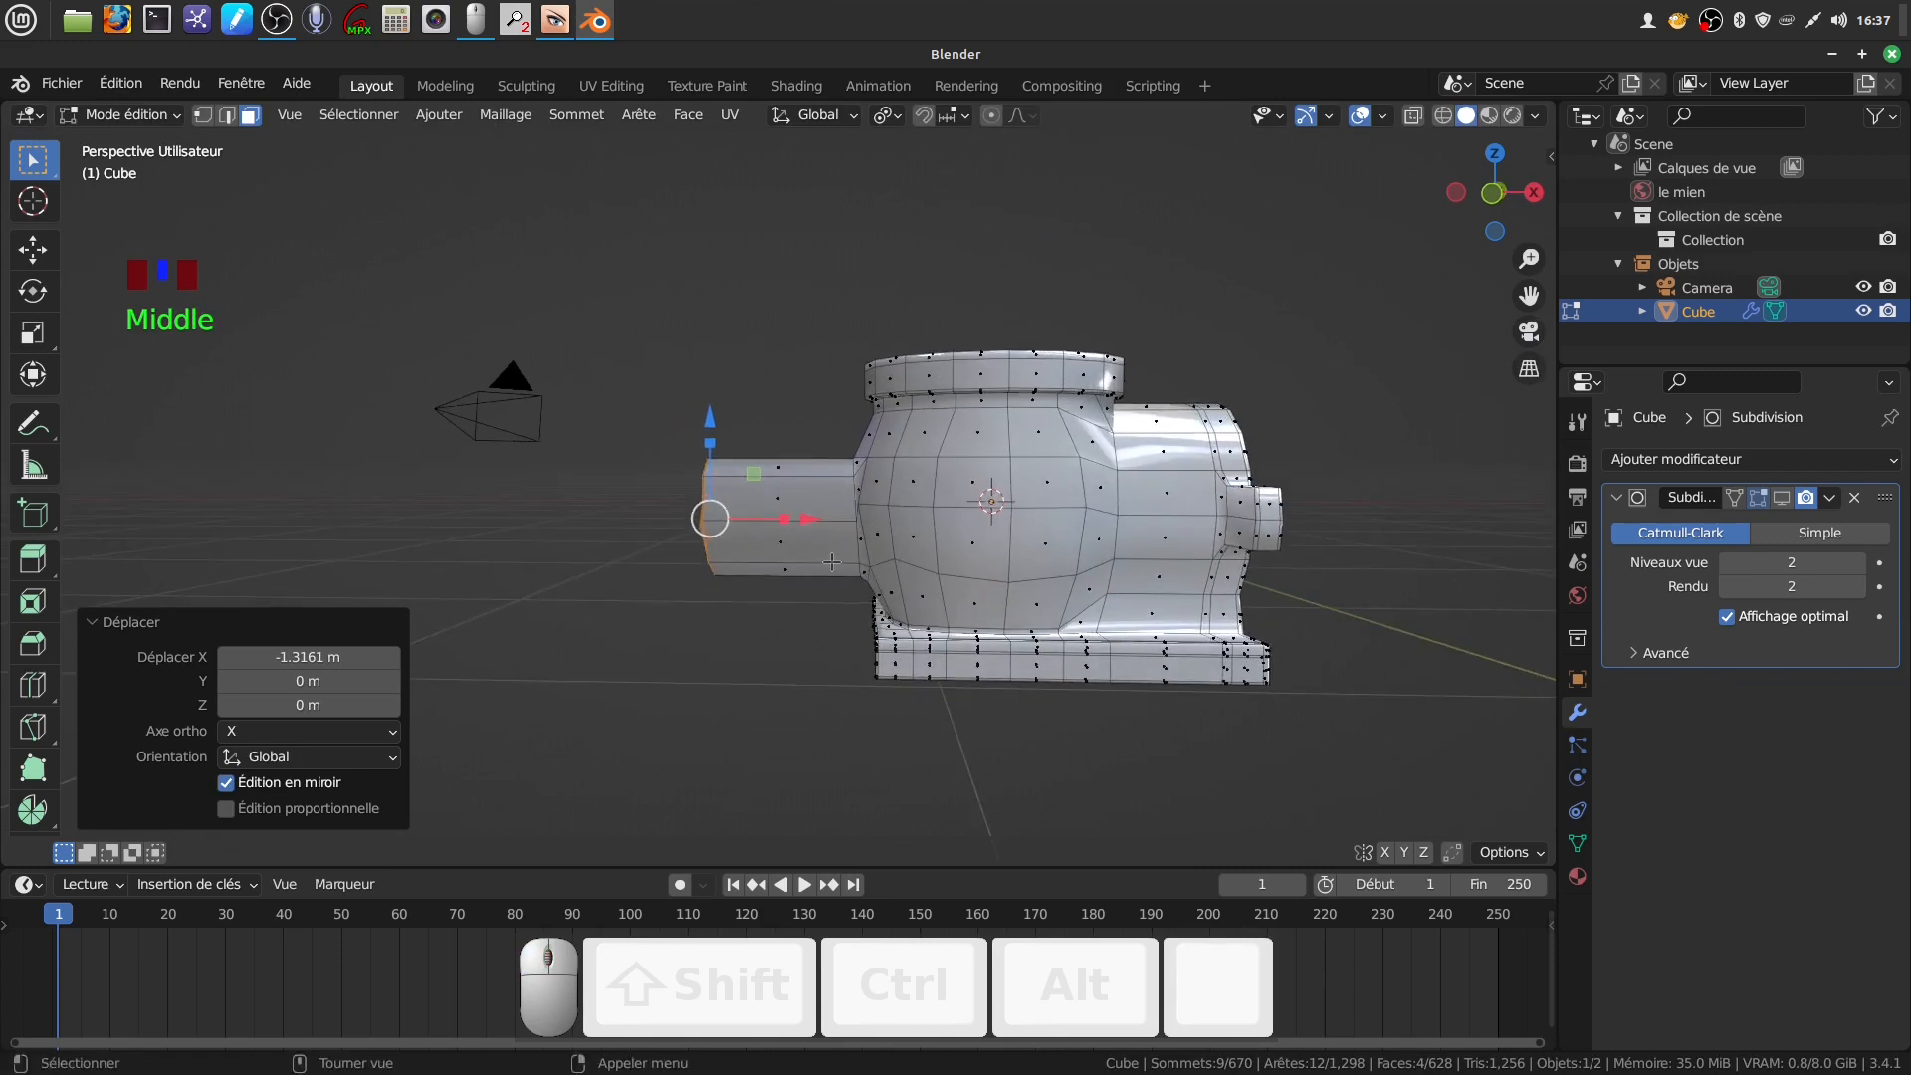
pyautogui.press('KP_1')
pyautogui.scroll(3, 831, 562)
pyautogui.scroll(-1, 669, 597)
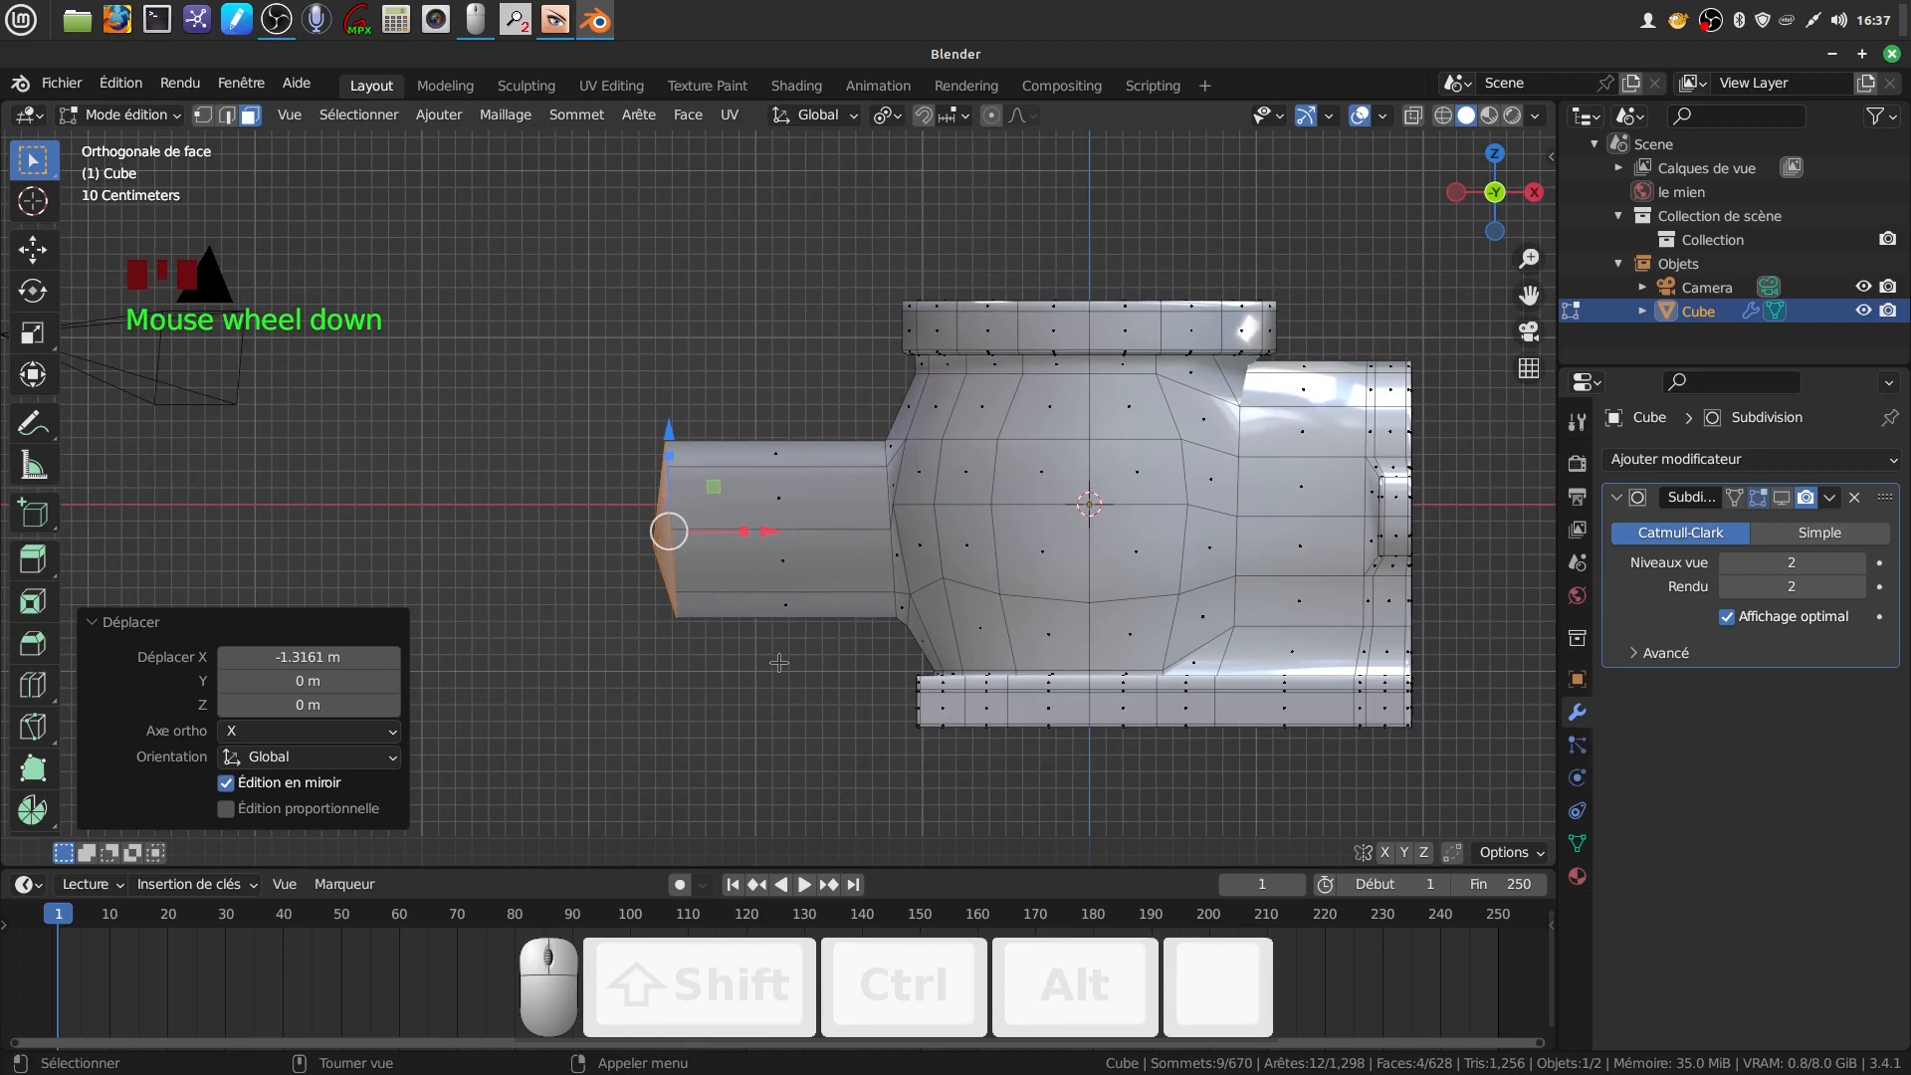
pyautogui.press('r')
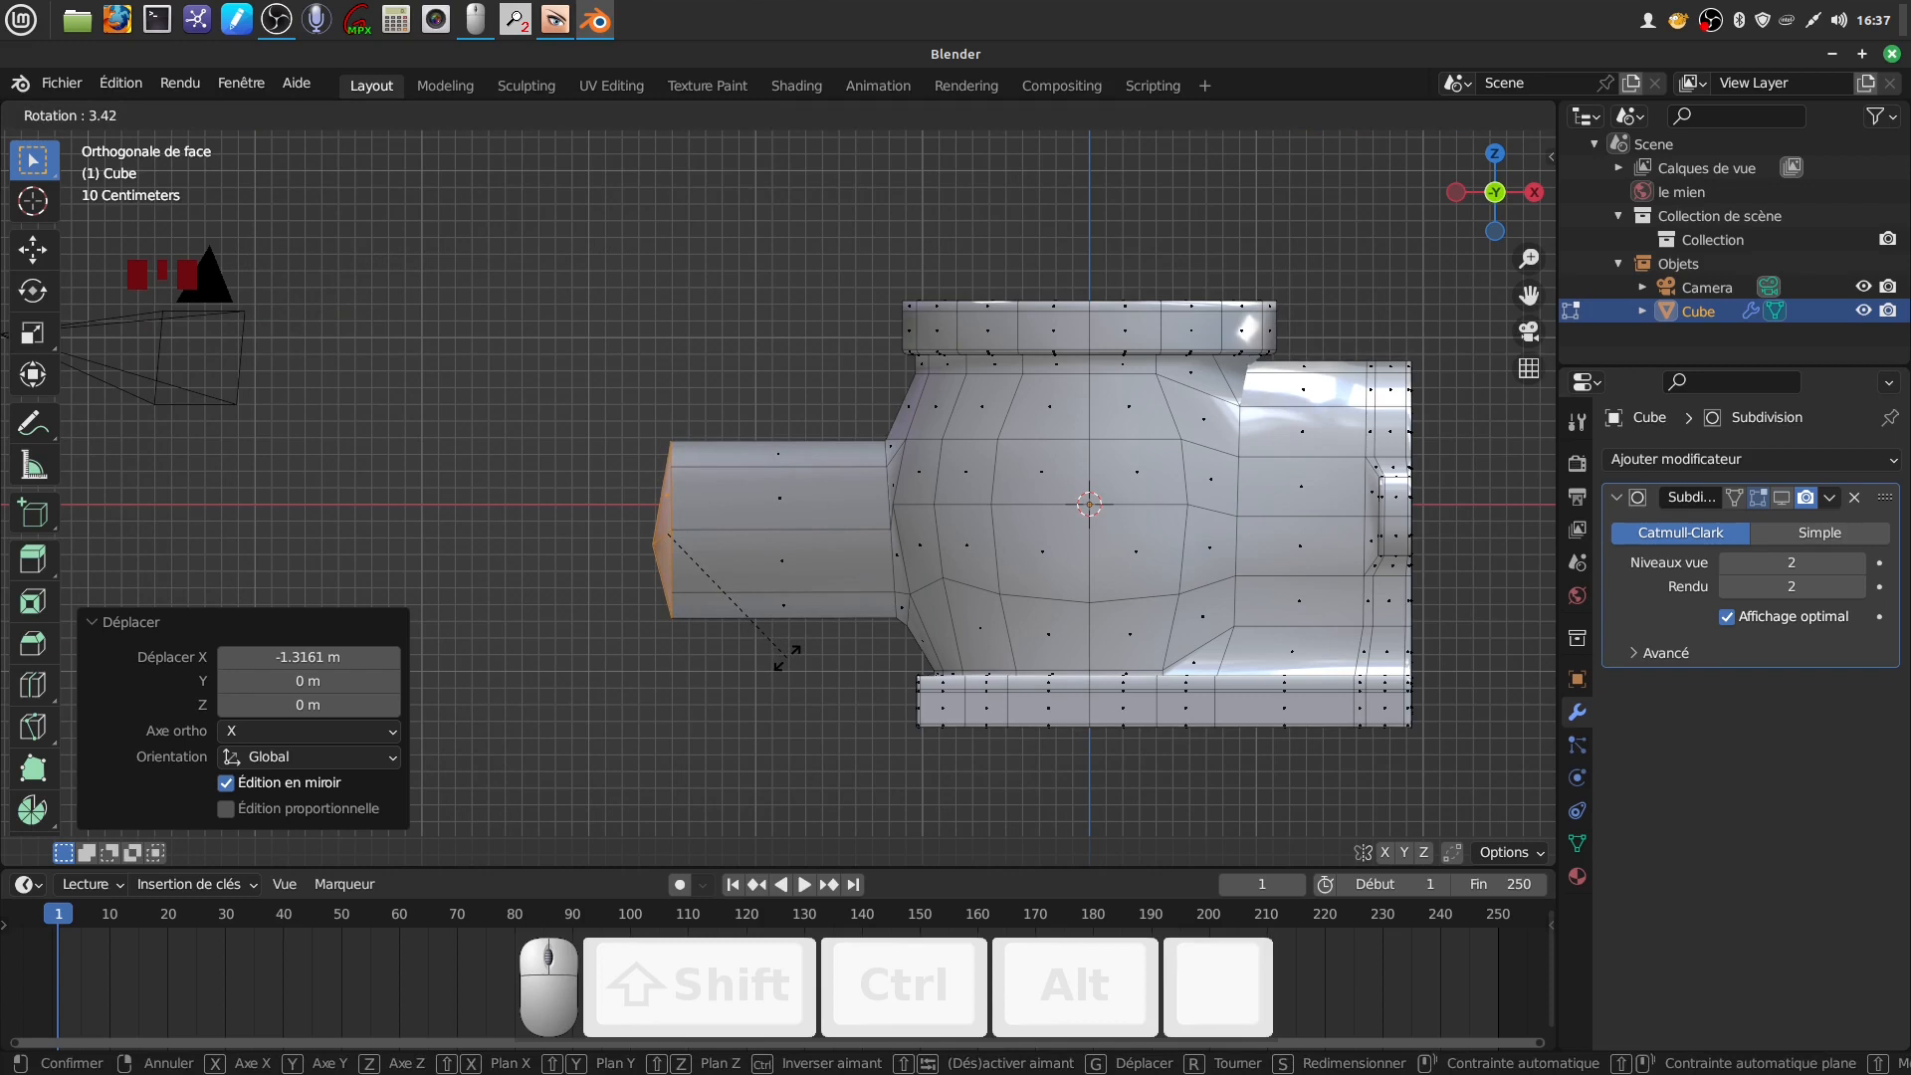
pyautogui.click(786, 657)
# Flatten the spout's end faces by scaling them to 0 along the X axis
pyautogui.moveTo(780, 661); pyautogui.dragTo(766, 622, button='middle')
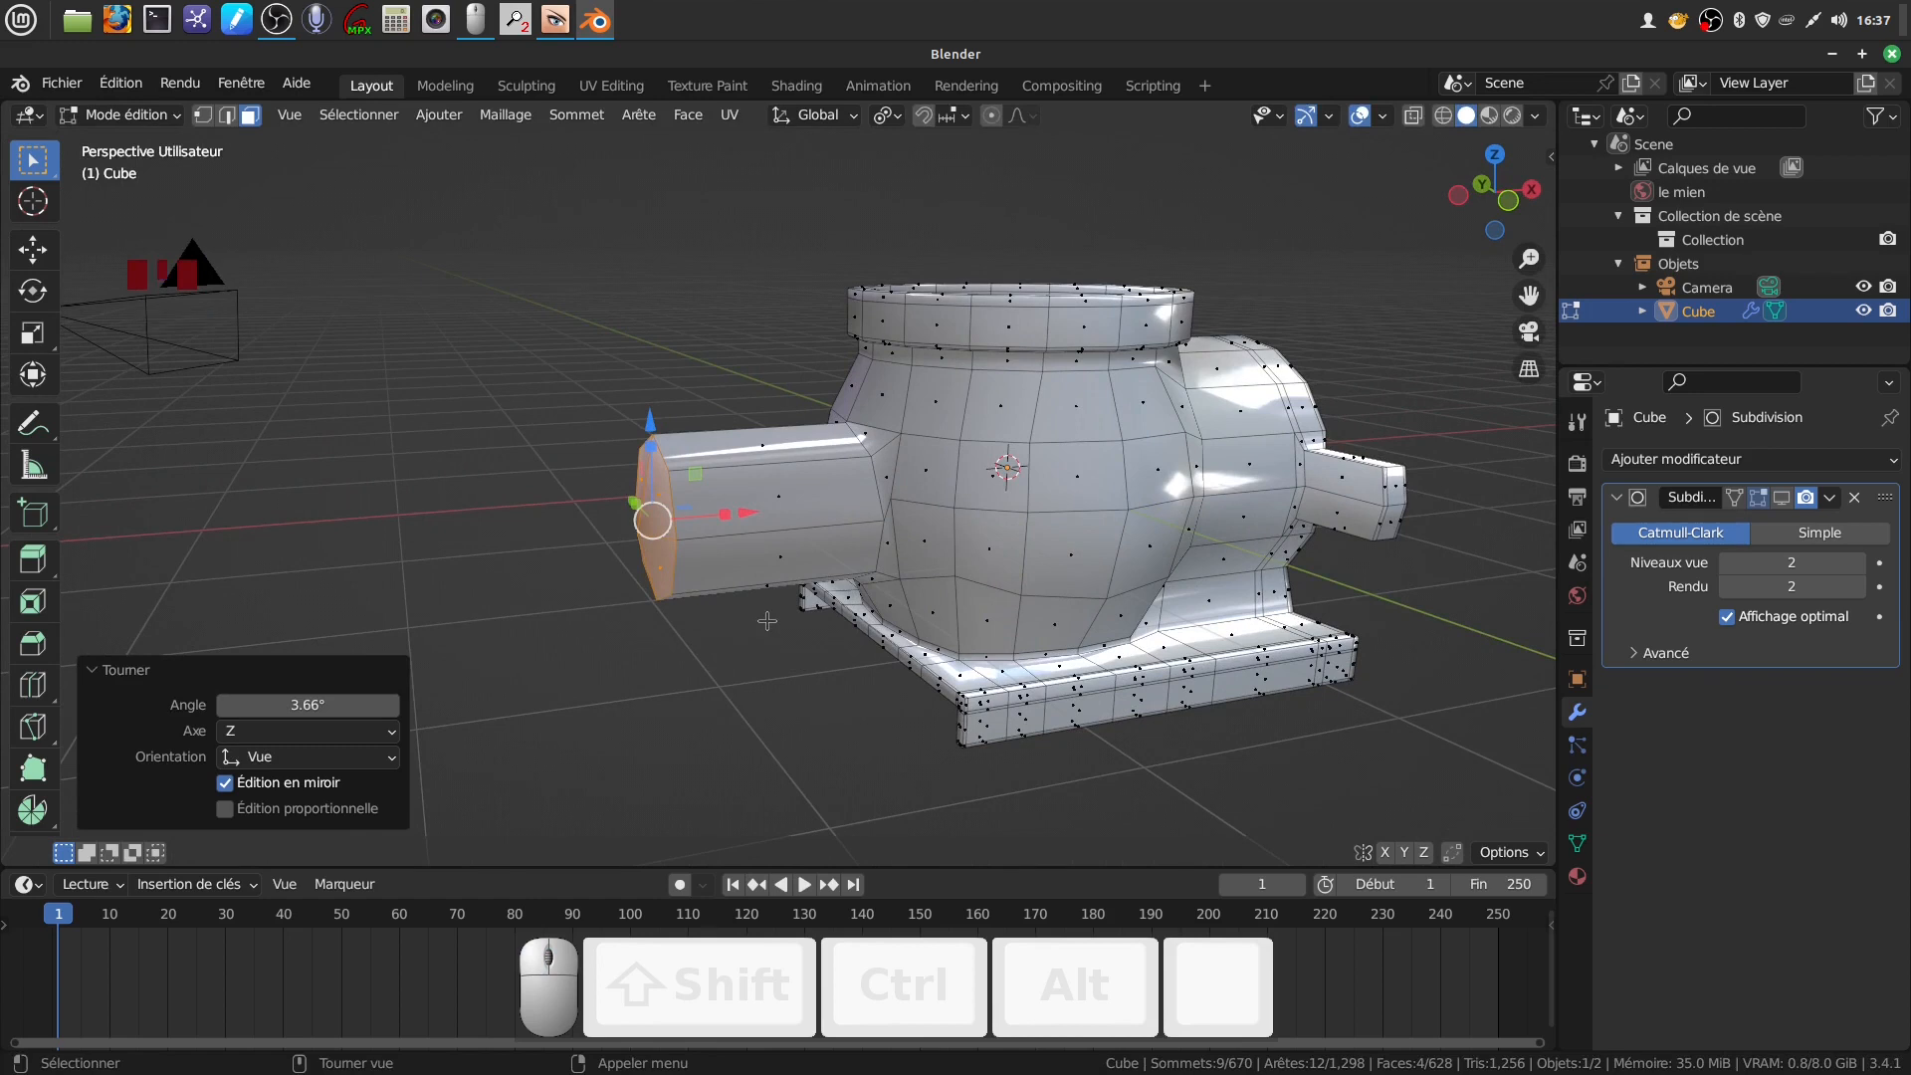
pyautogui.press('s')
pyautogui.press('x')
pyautogui.press('KP_0')
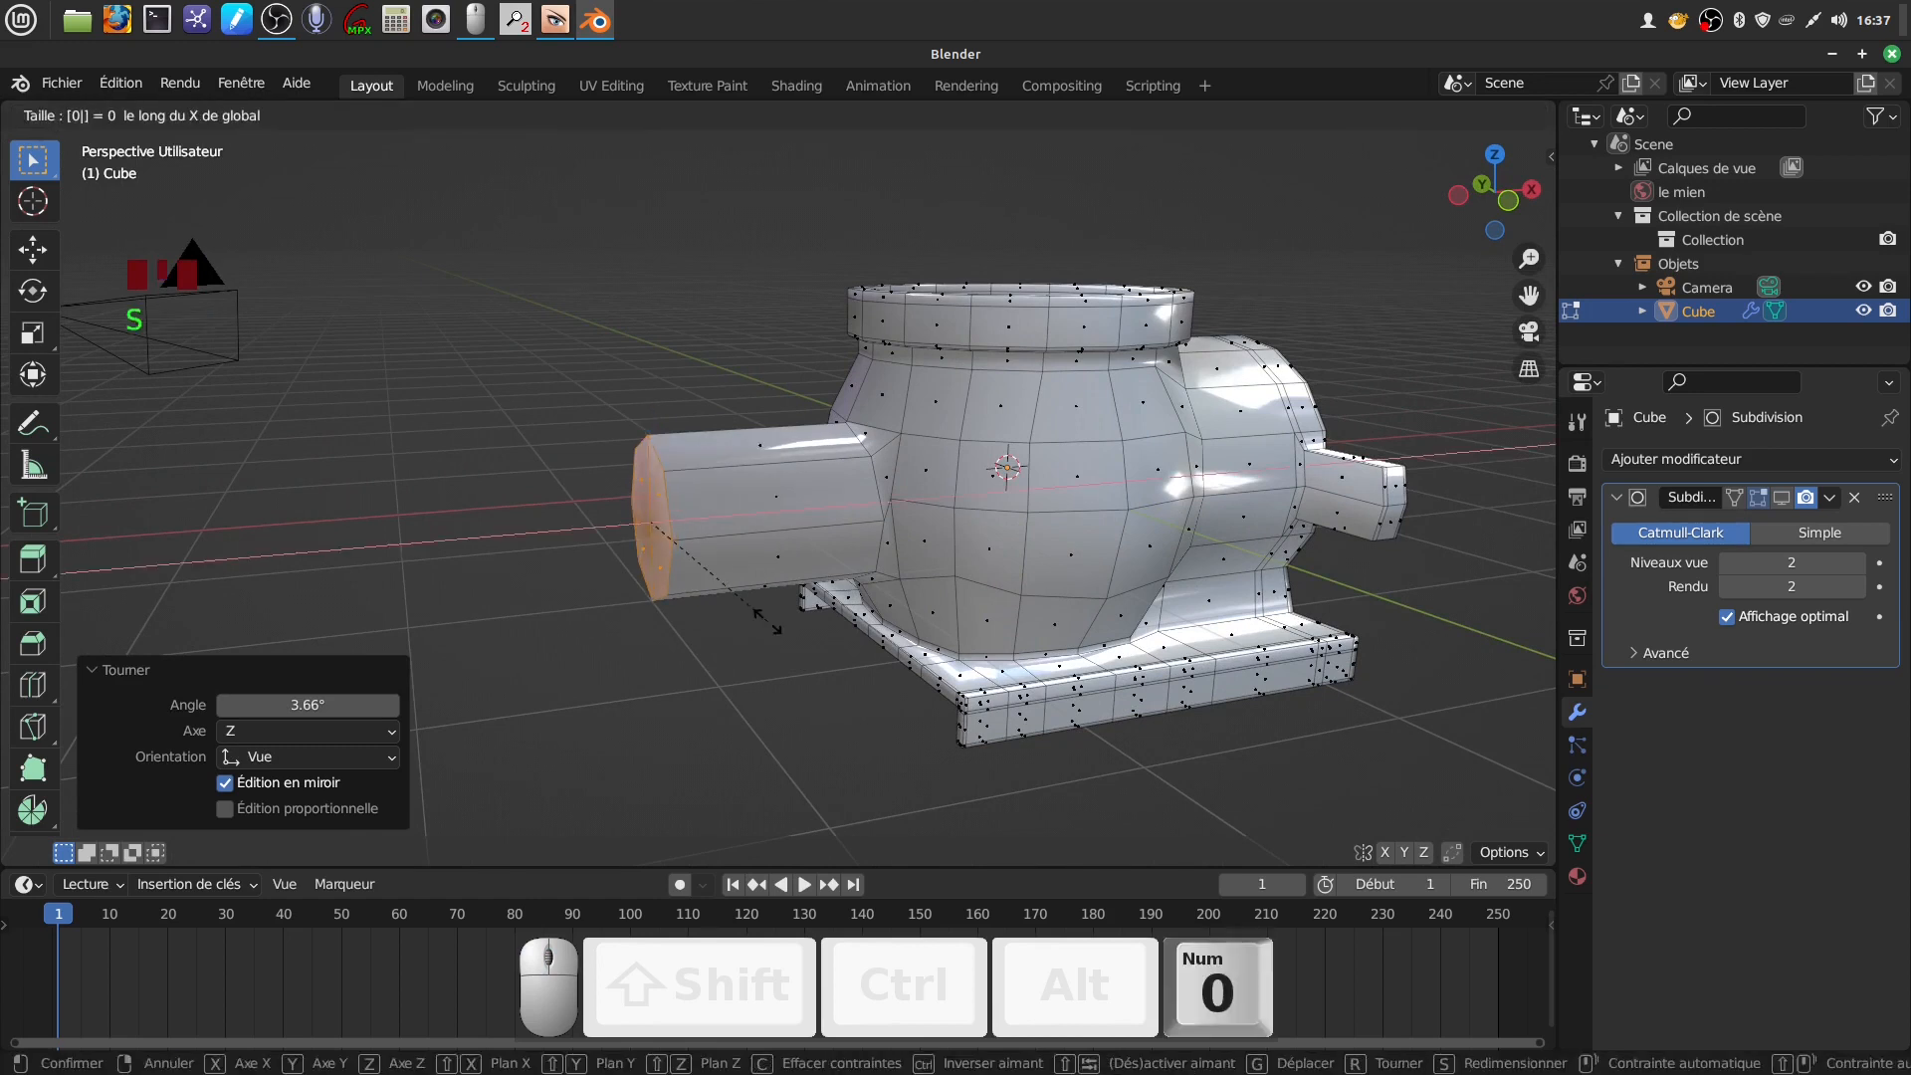
pyautogui.click(767, 621)
# Delete the flattened end faces to open the -X spout
pyautogui.moveTo(775, 625); pyautogui.dragTo(811, 645, button='middle')
pyautogui.scroll(4, 796, 667)
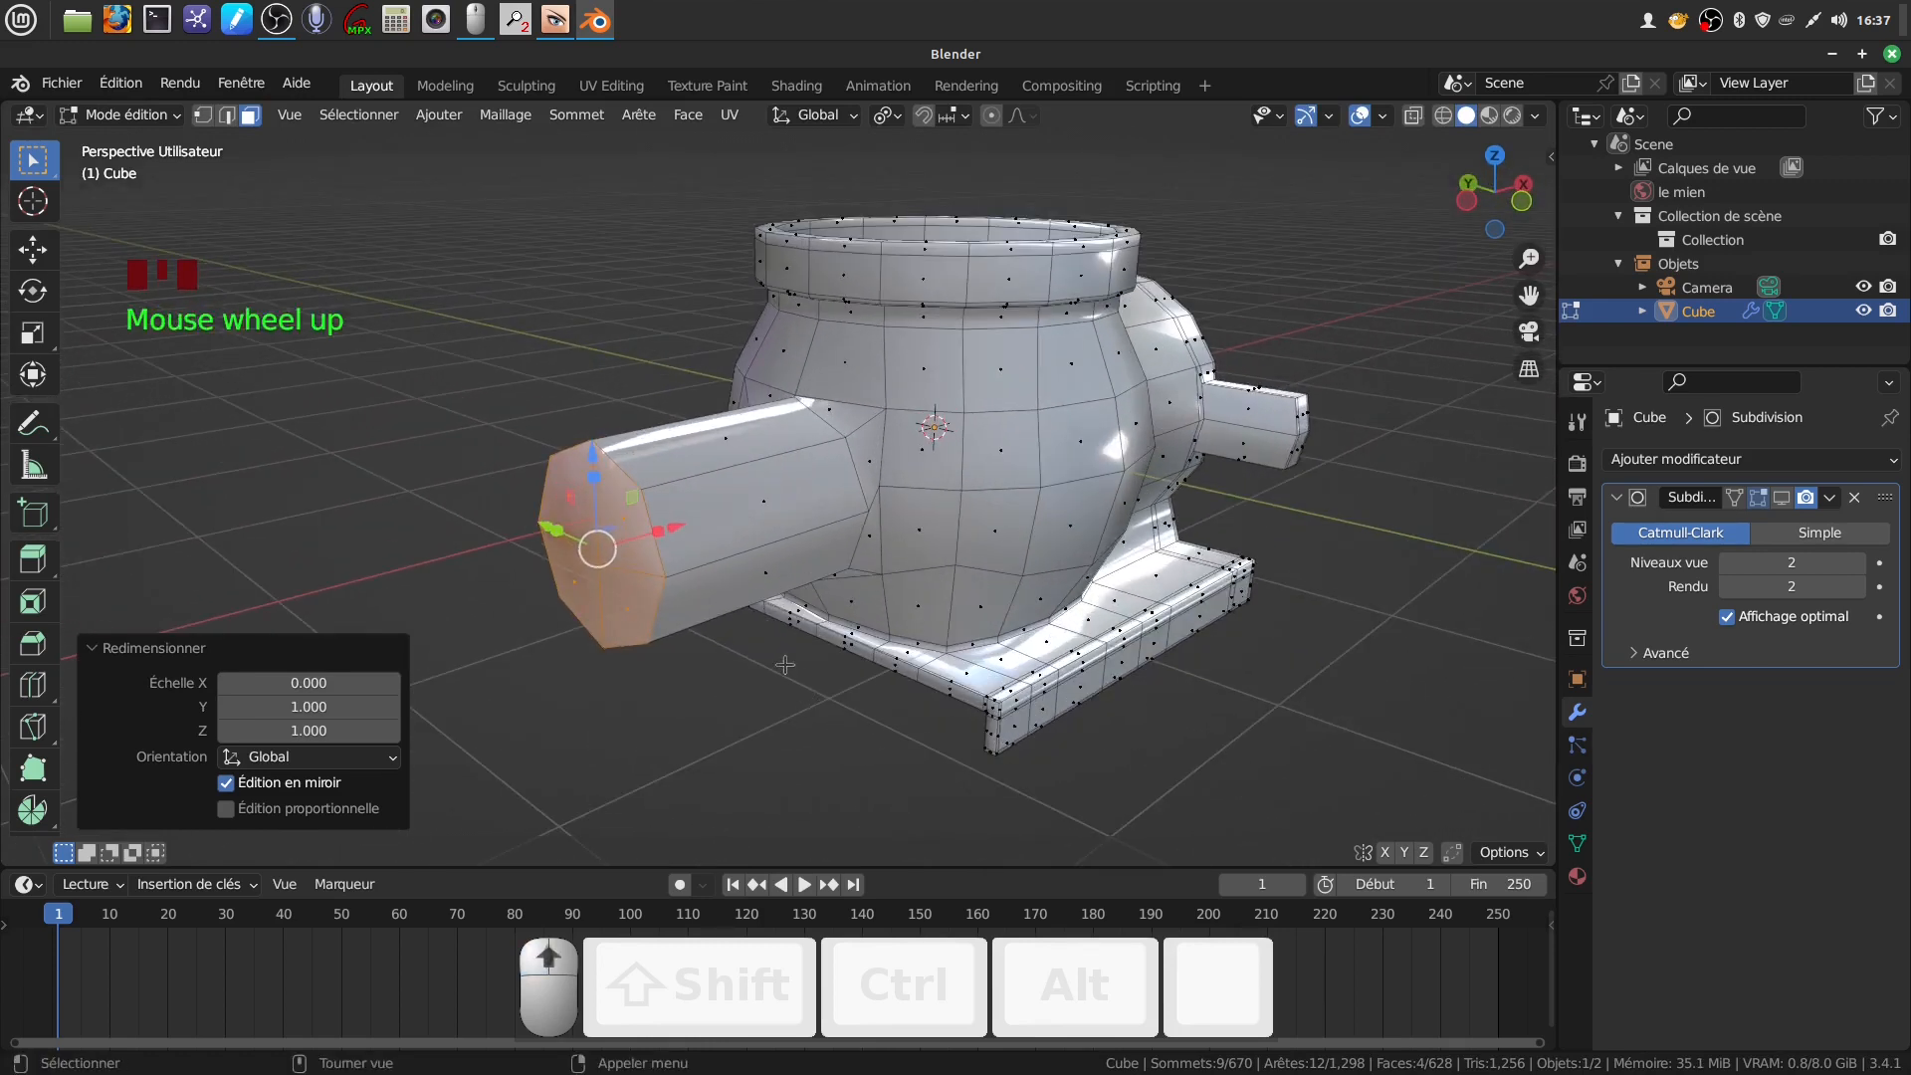
pyautogui.press('x')
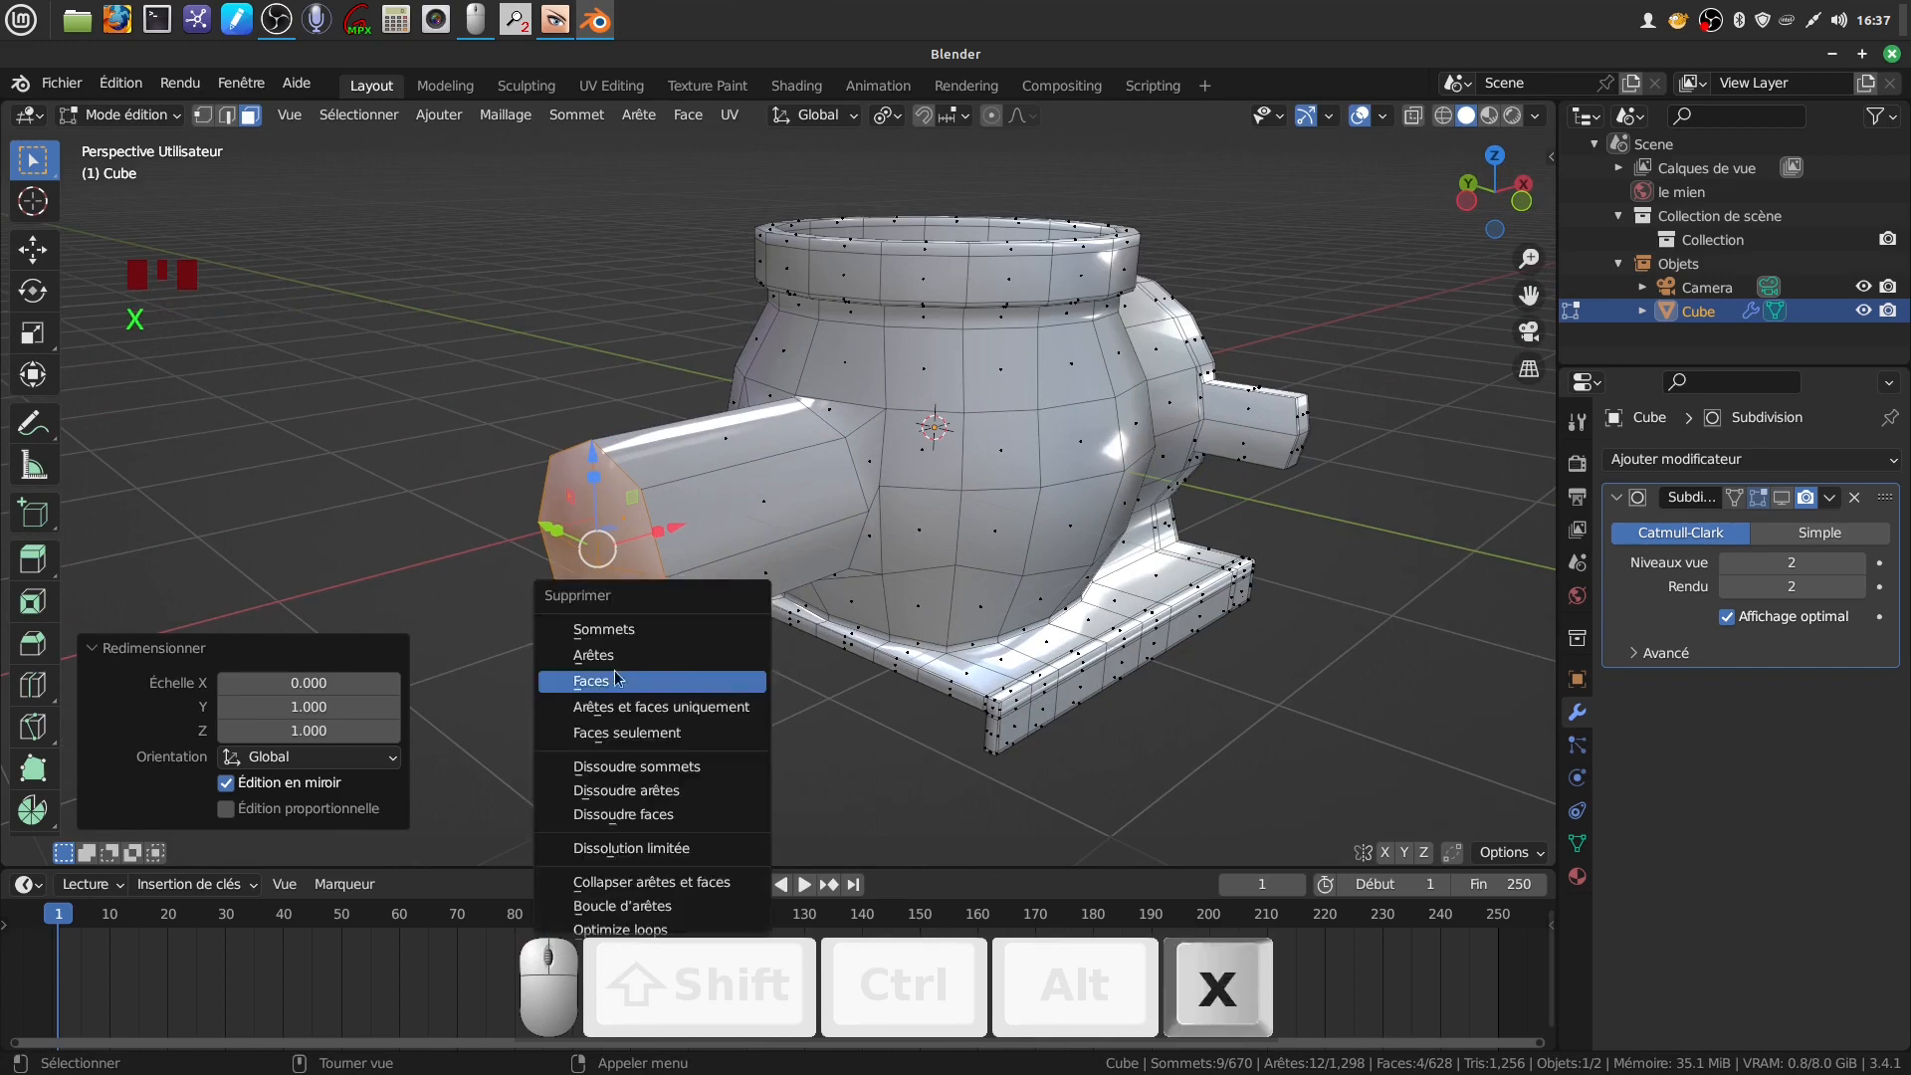
pyautogui.click(600, 683)
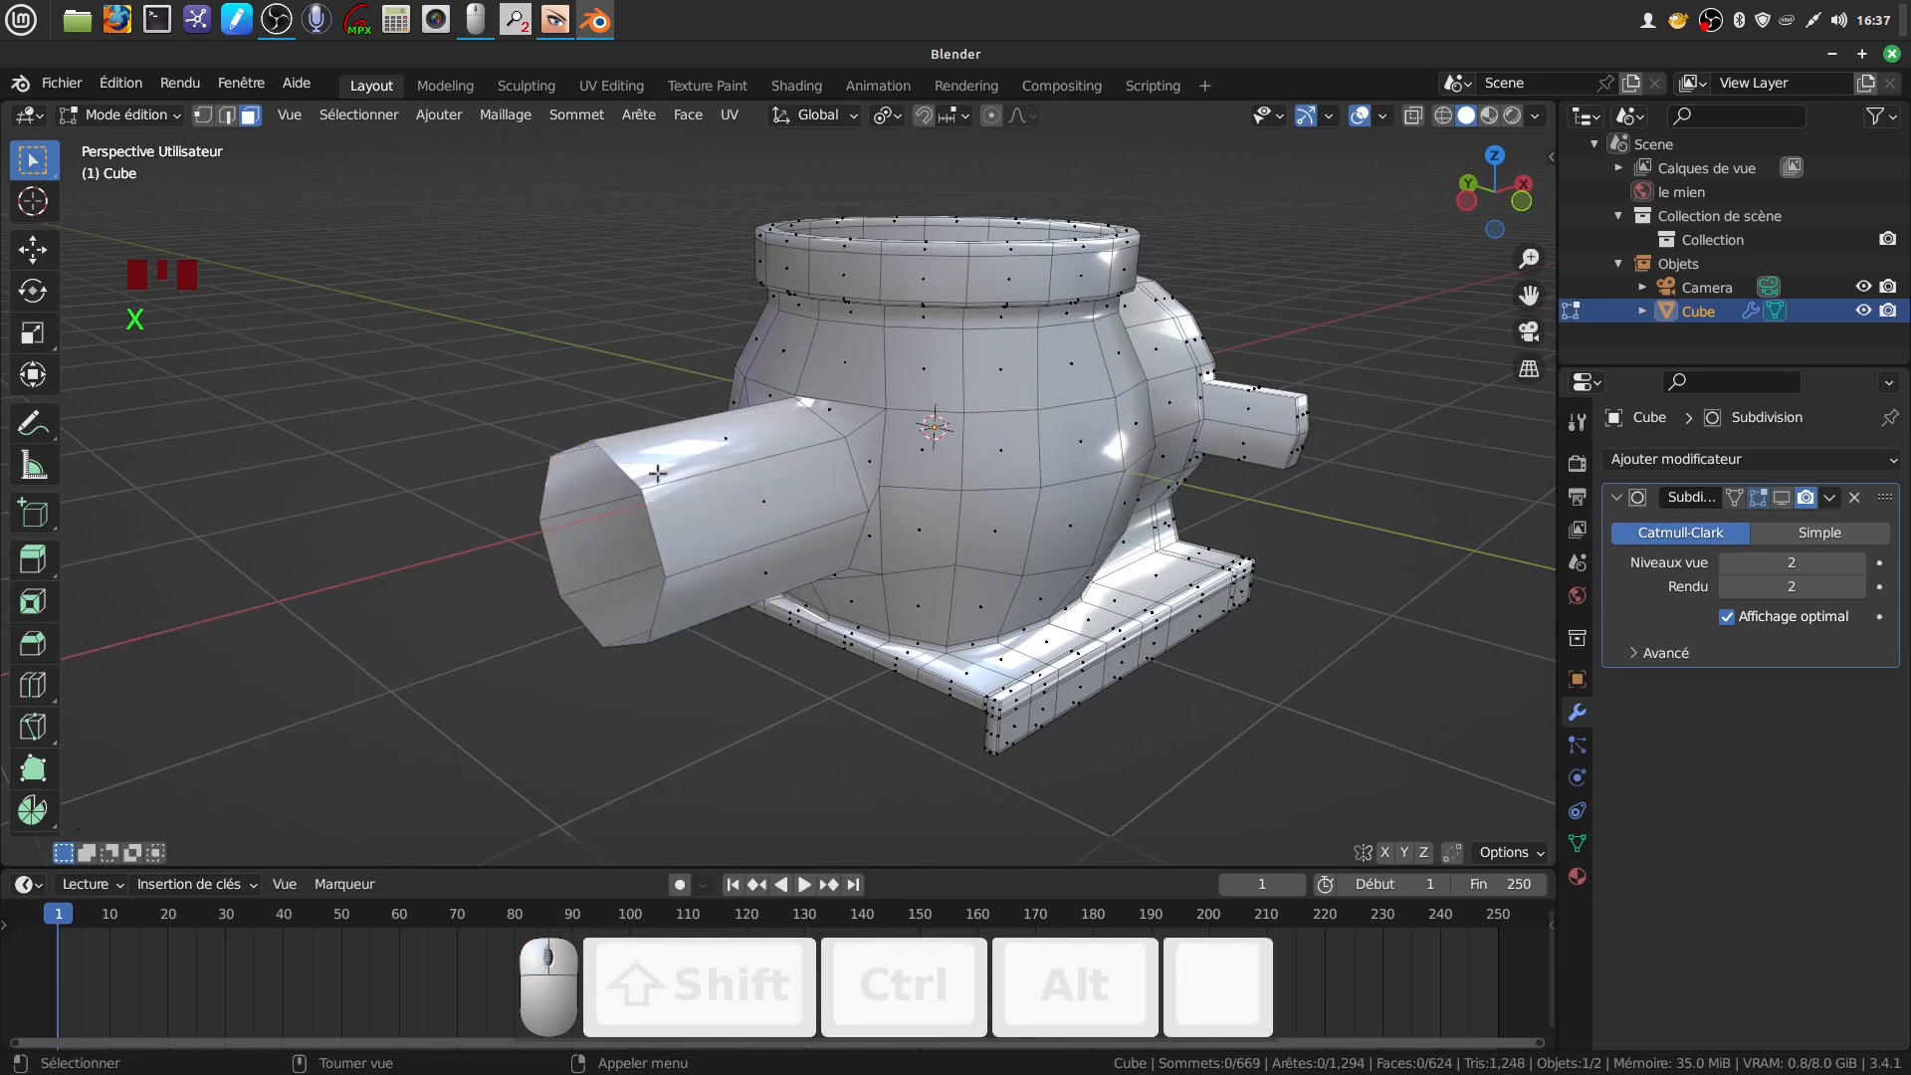
# Extrude the spout's open edge loop inward with a scale of about 0.752 to form a ring-shaped lip
pyautogui.click(202, 115)
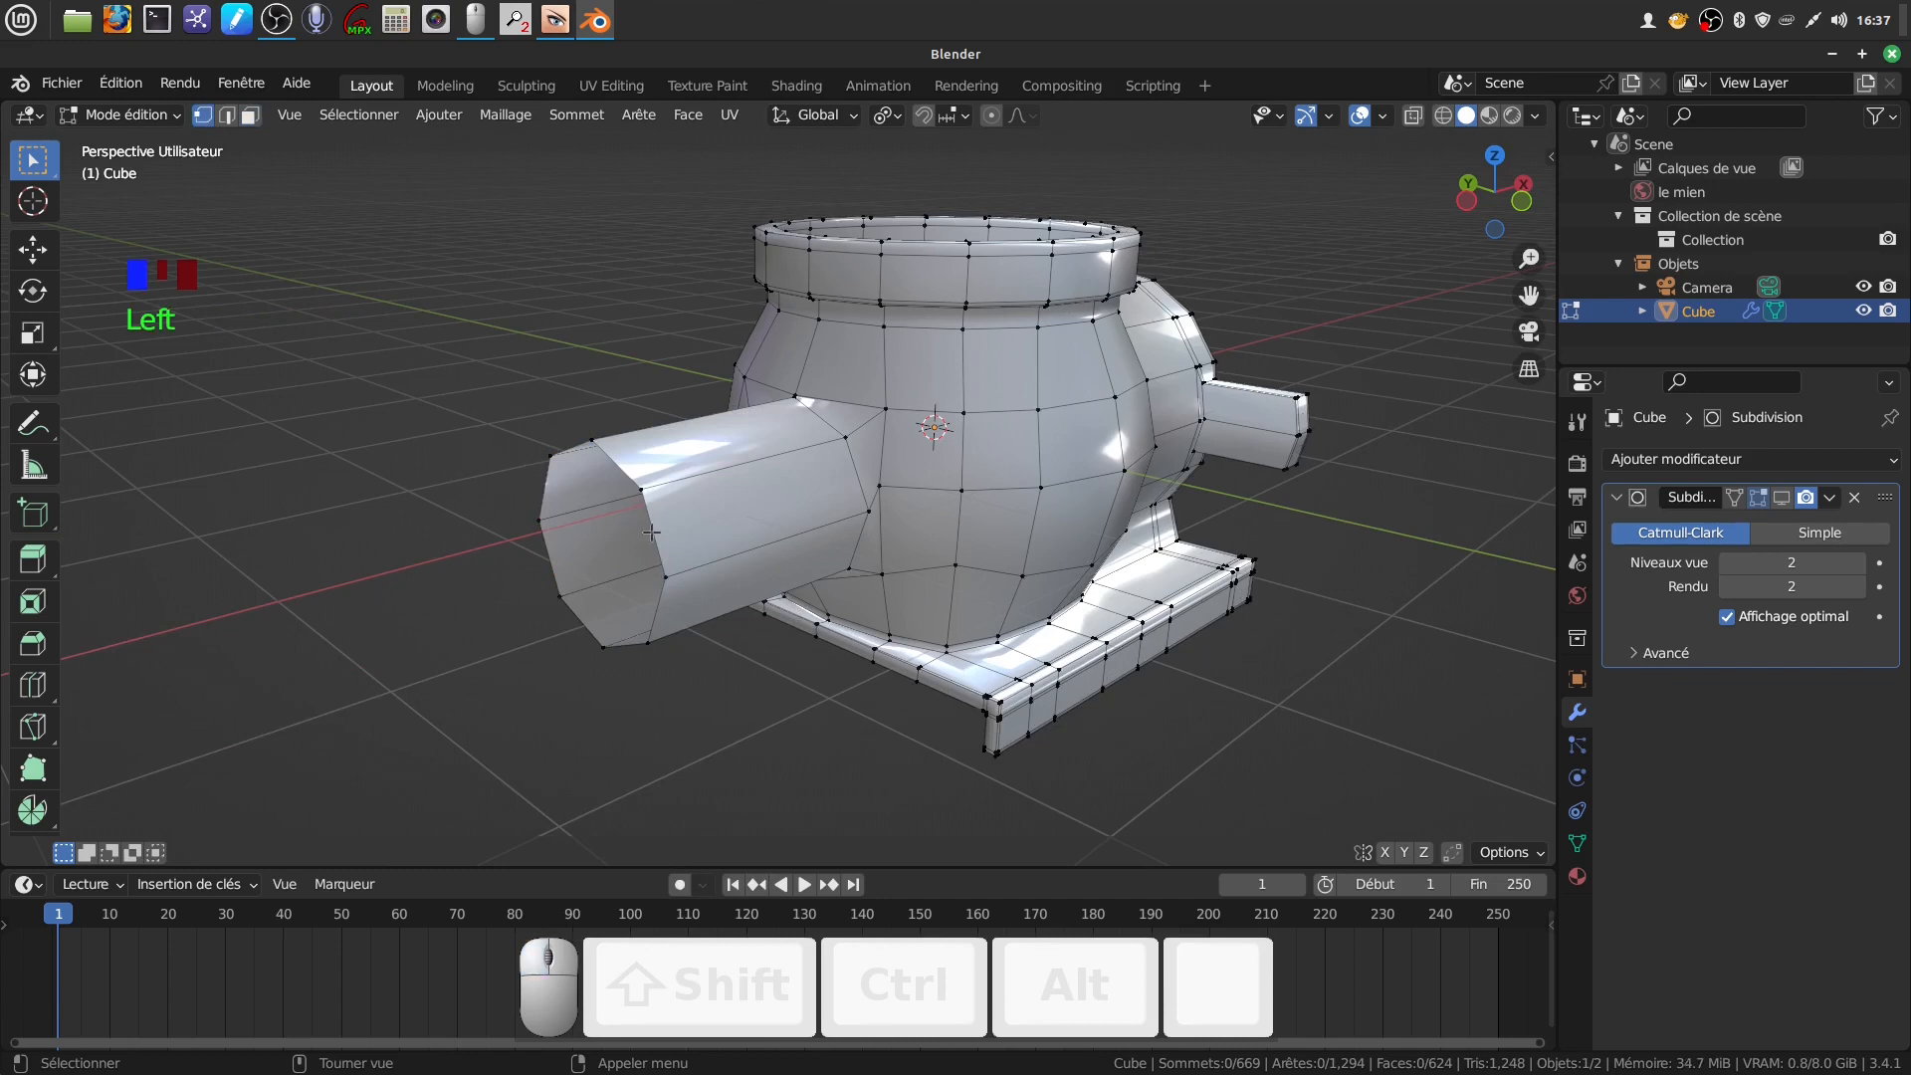
pyautogui.keyDown('alt'); pyautogui.click(600, 542); pyautogui.keyUp('alt')
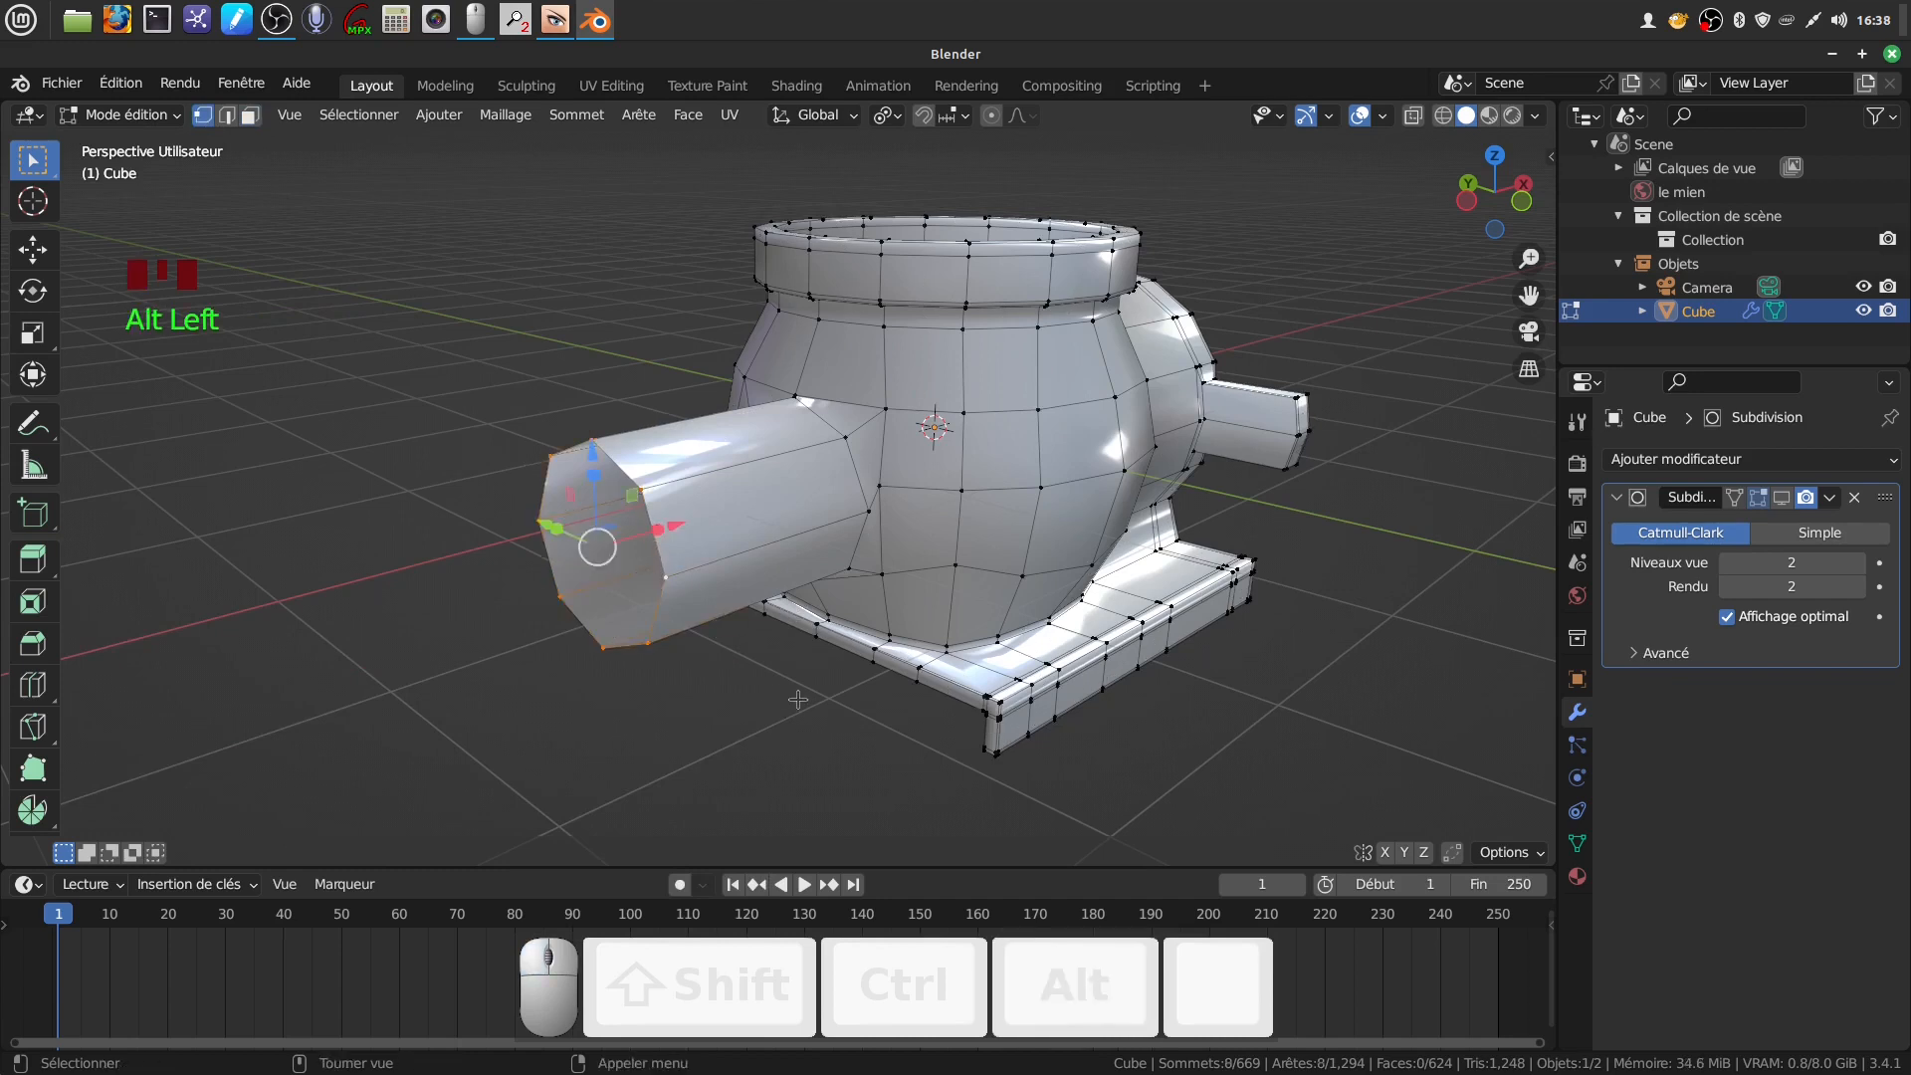
pyautogui.press('e')
pyautogui.press('s')
pyautogui.click(747, 664)
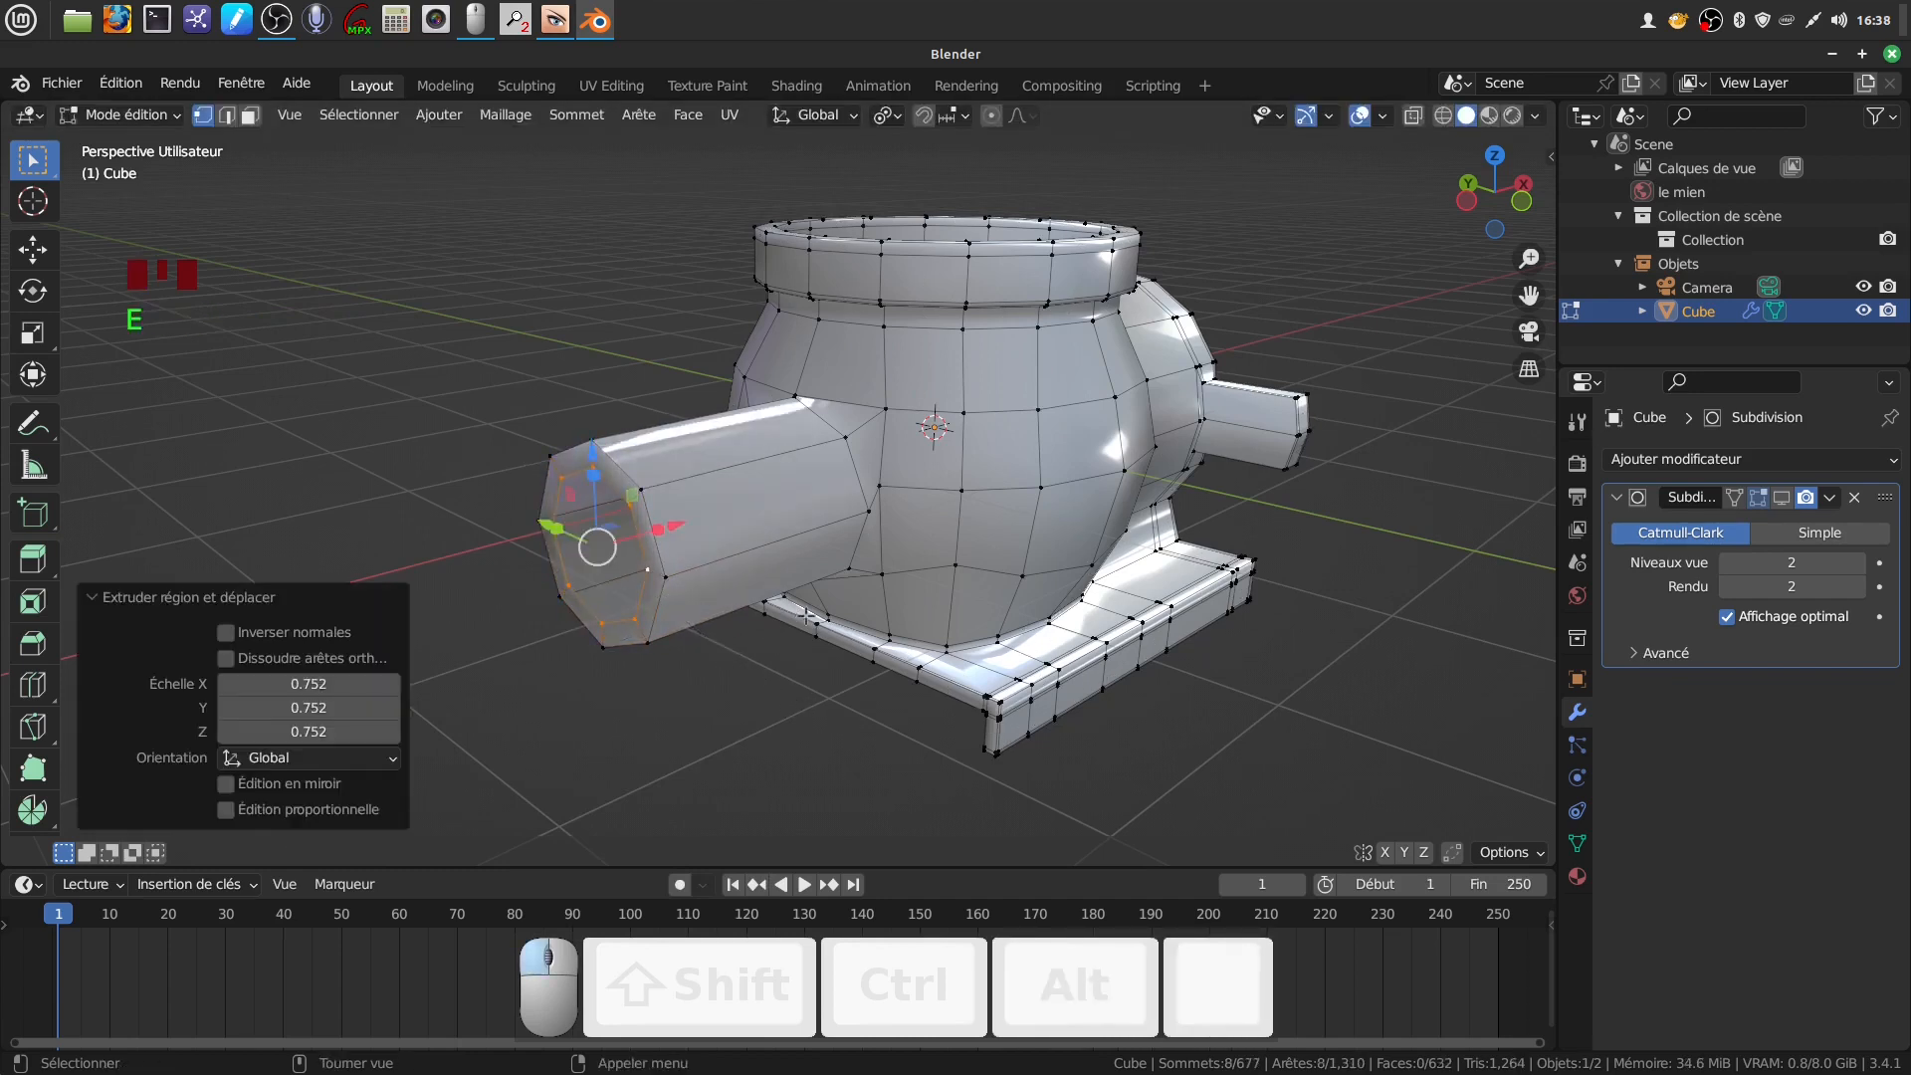
# Add an edge loop around the spout close to its open end, with a slide factor of about -0.888
pyautogui.scroll(-3, 785, 601)
pyautogui.moveTo(784, 601); pyautogui.dragTo(763, 654, button='middle')
pyautogui.scroll(5, 763, 654)
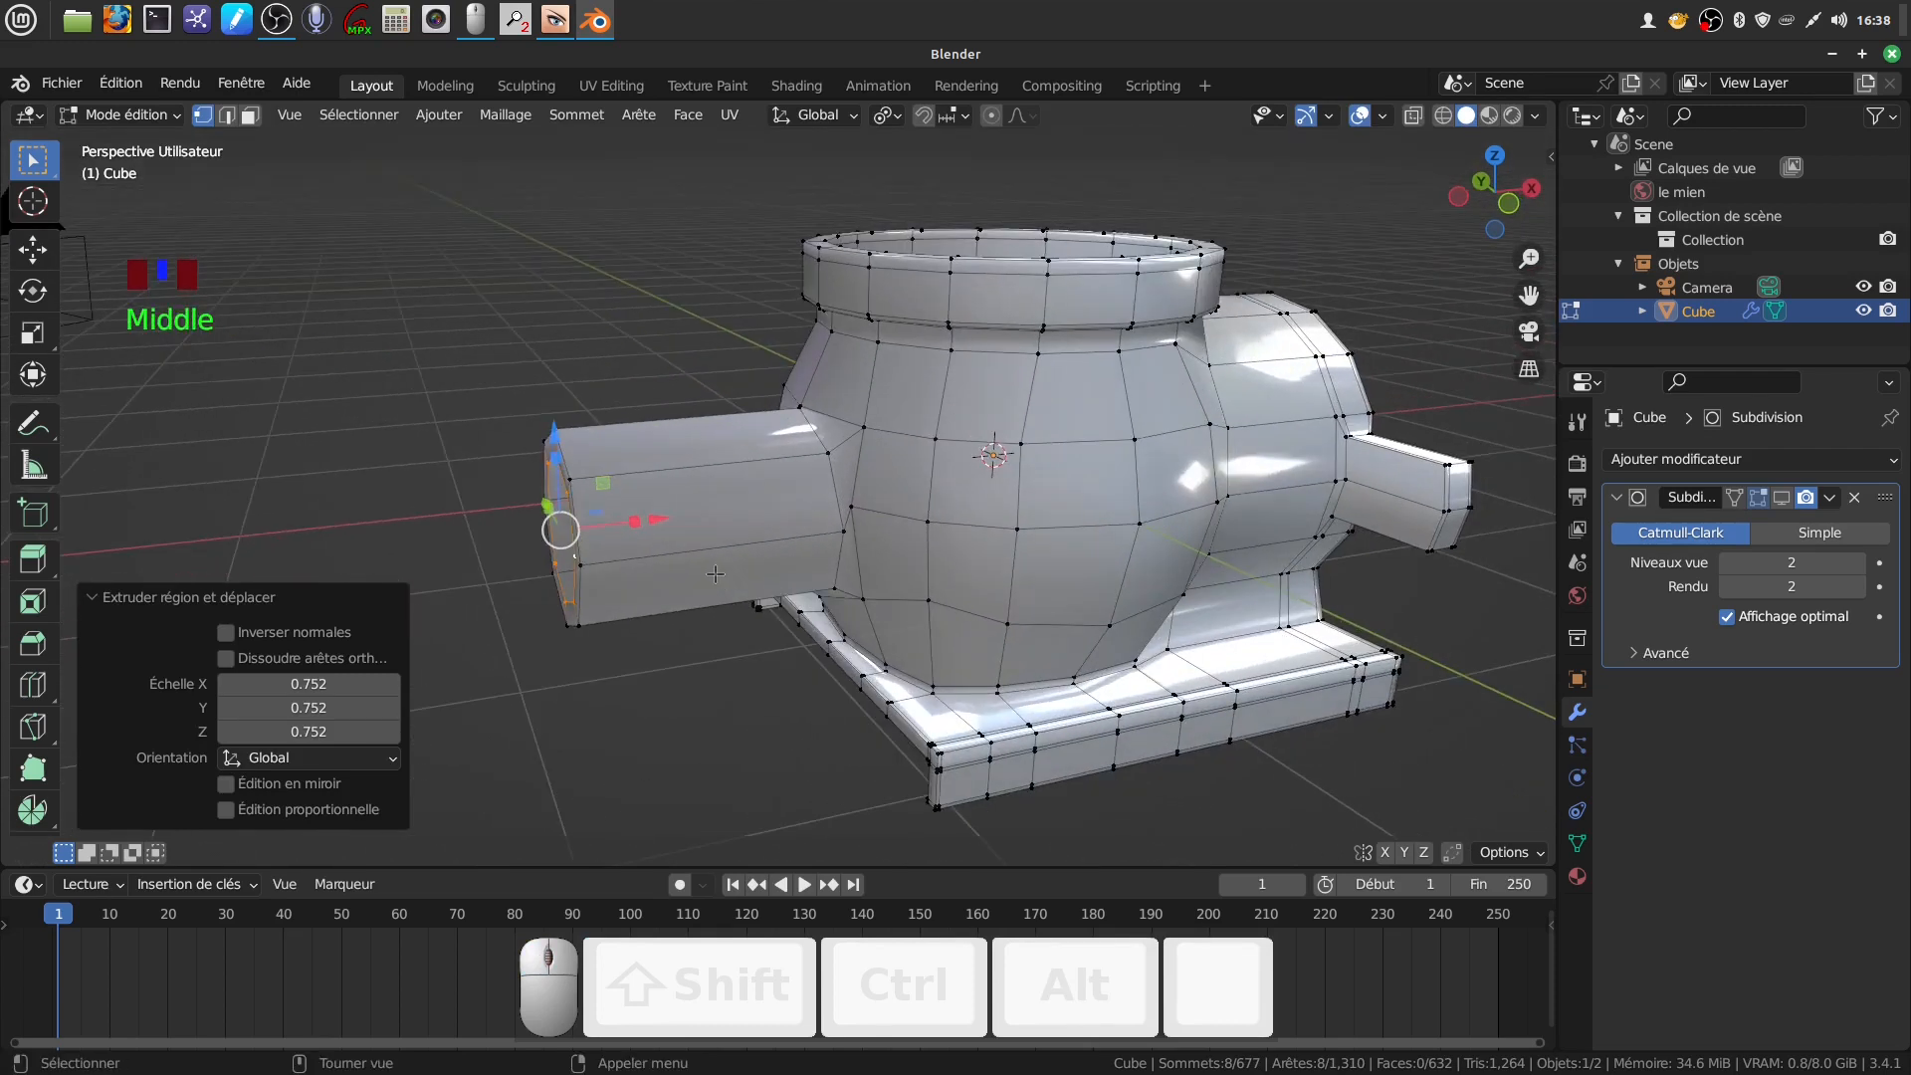
pyautogui.hotkey('ctrl', 'r')
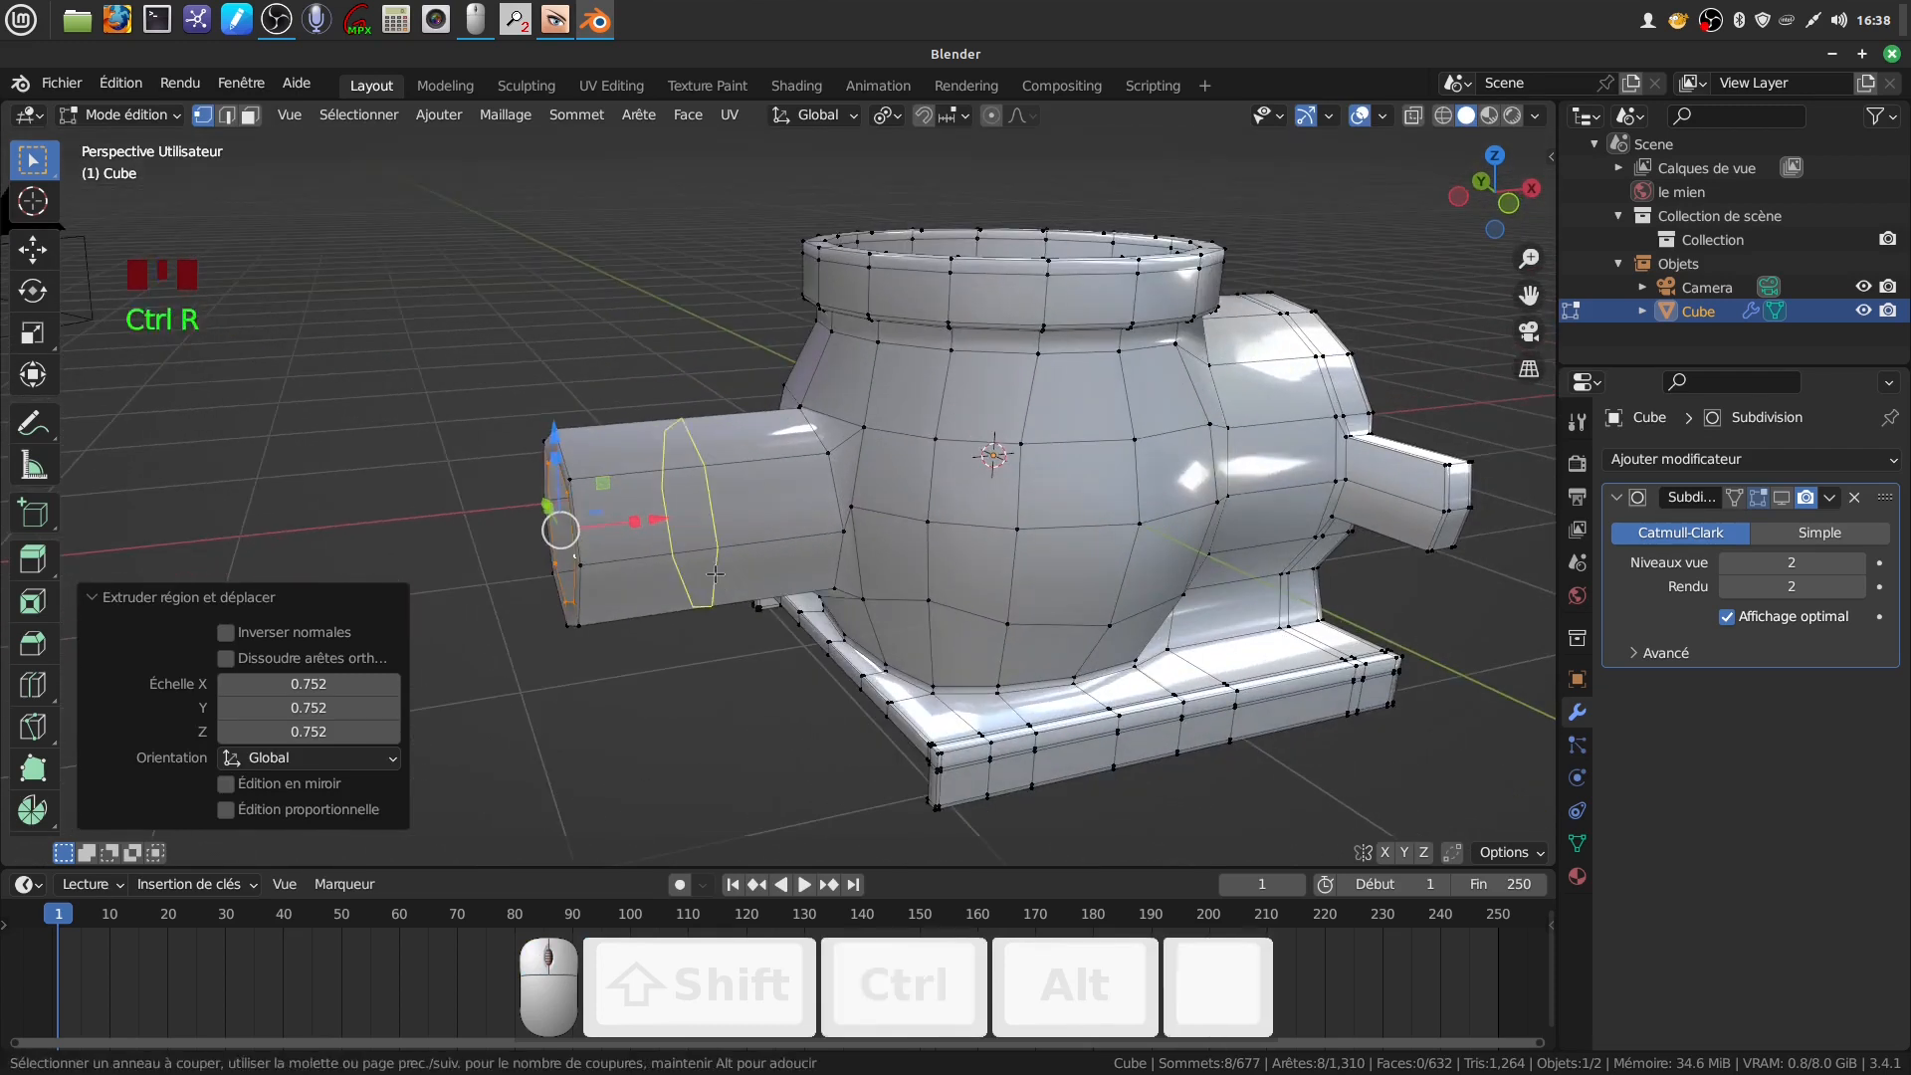
pyautogui.click(708, 575)
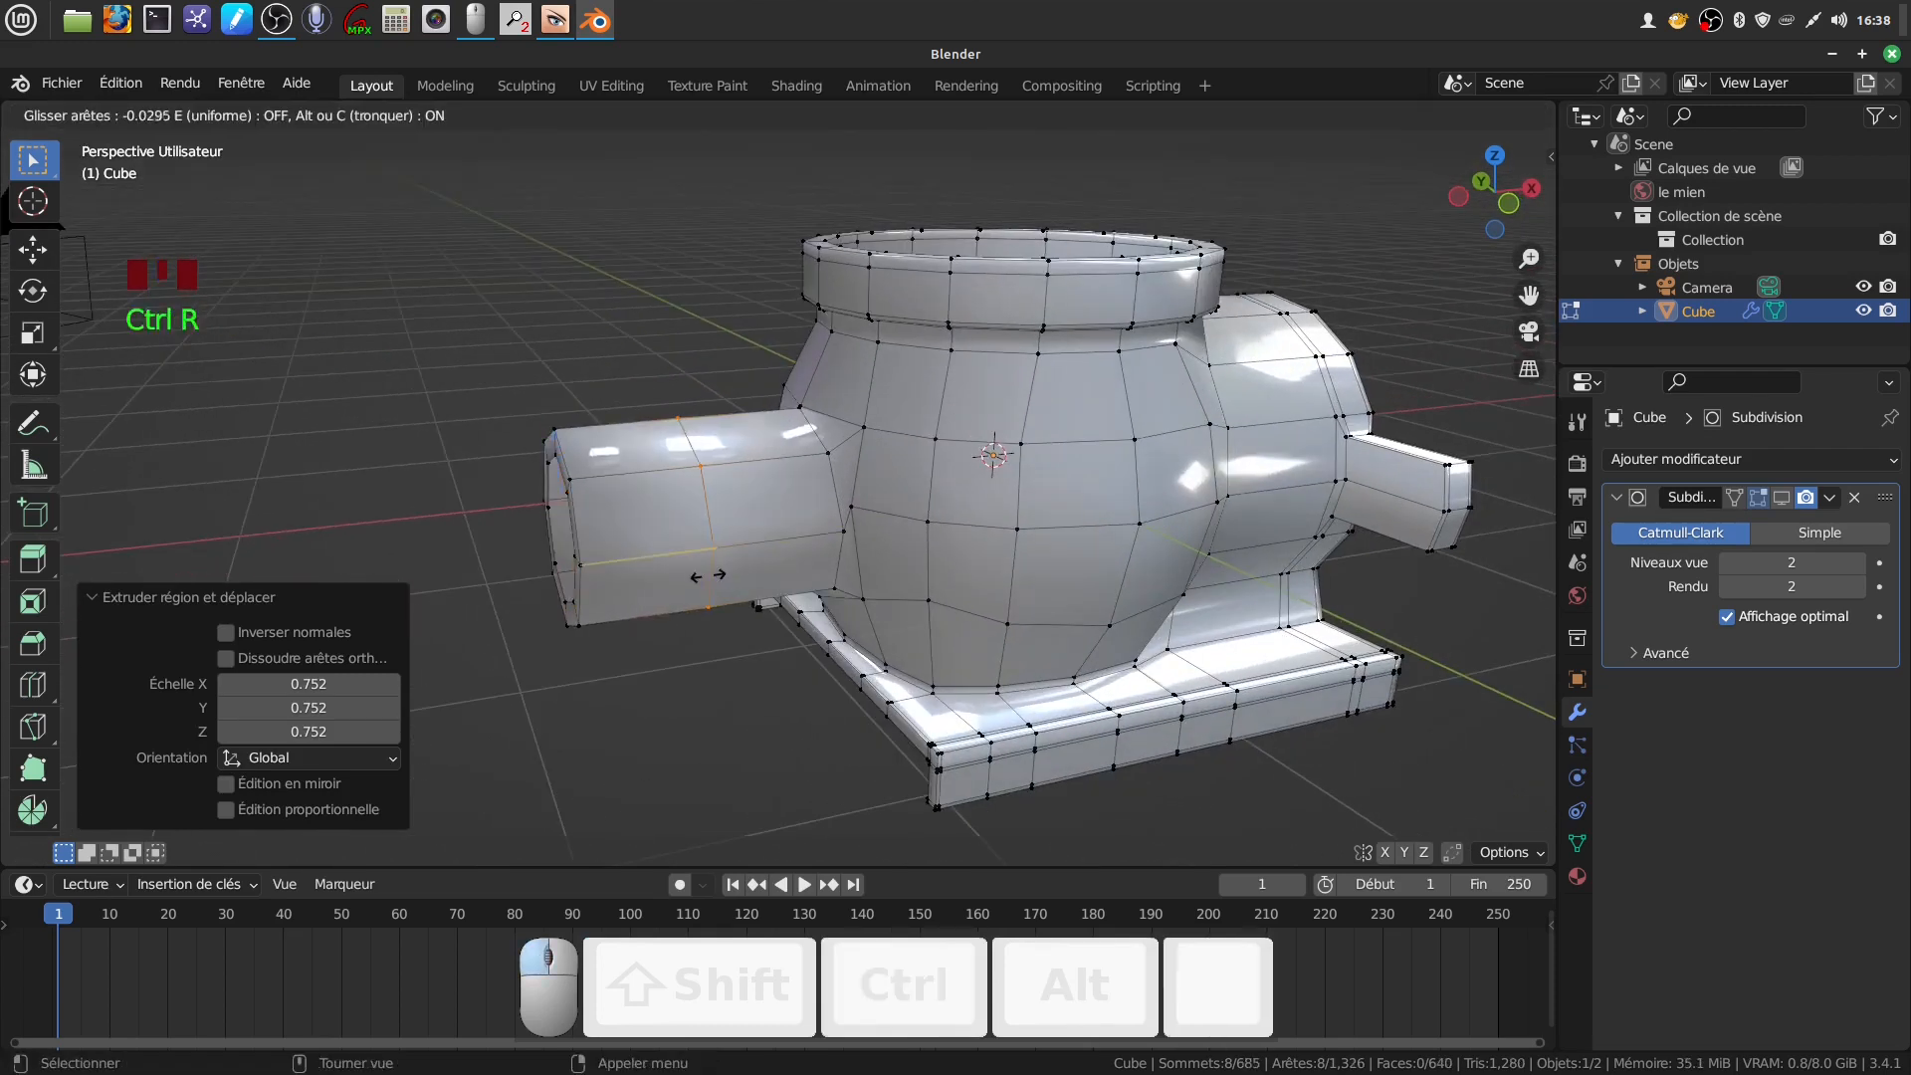
pyautogui.click(602, 627)
# Add a second edge loop around the spout close to its junction with the pot body
pyautogui.hotkey('ctrl', 'r')
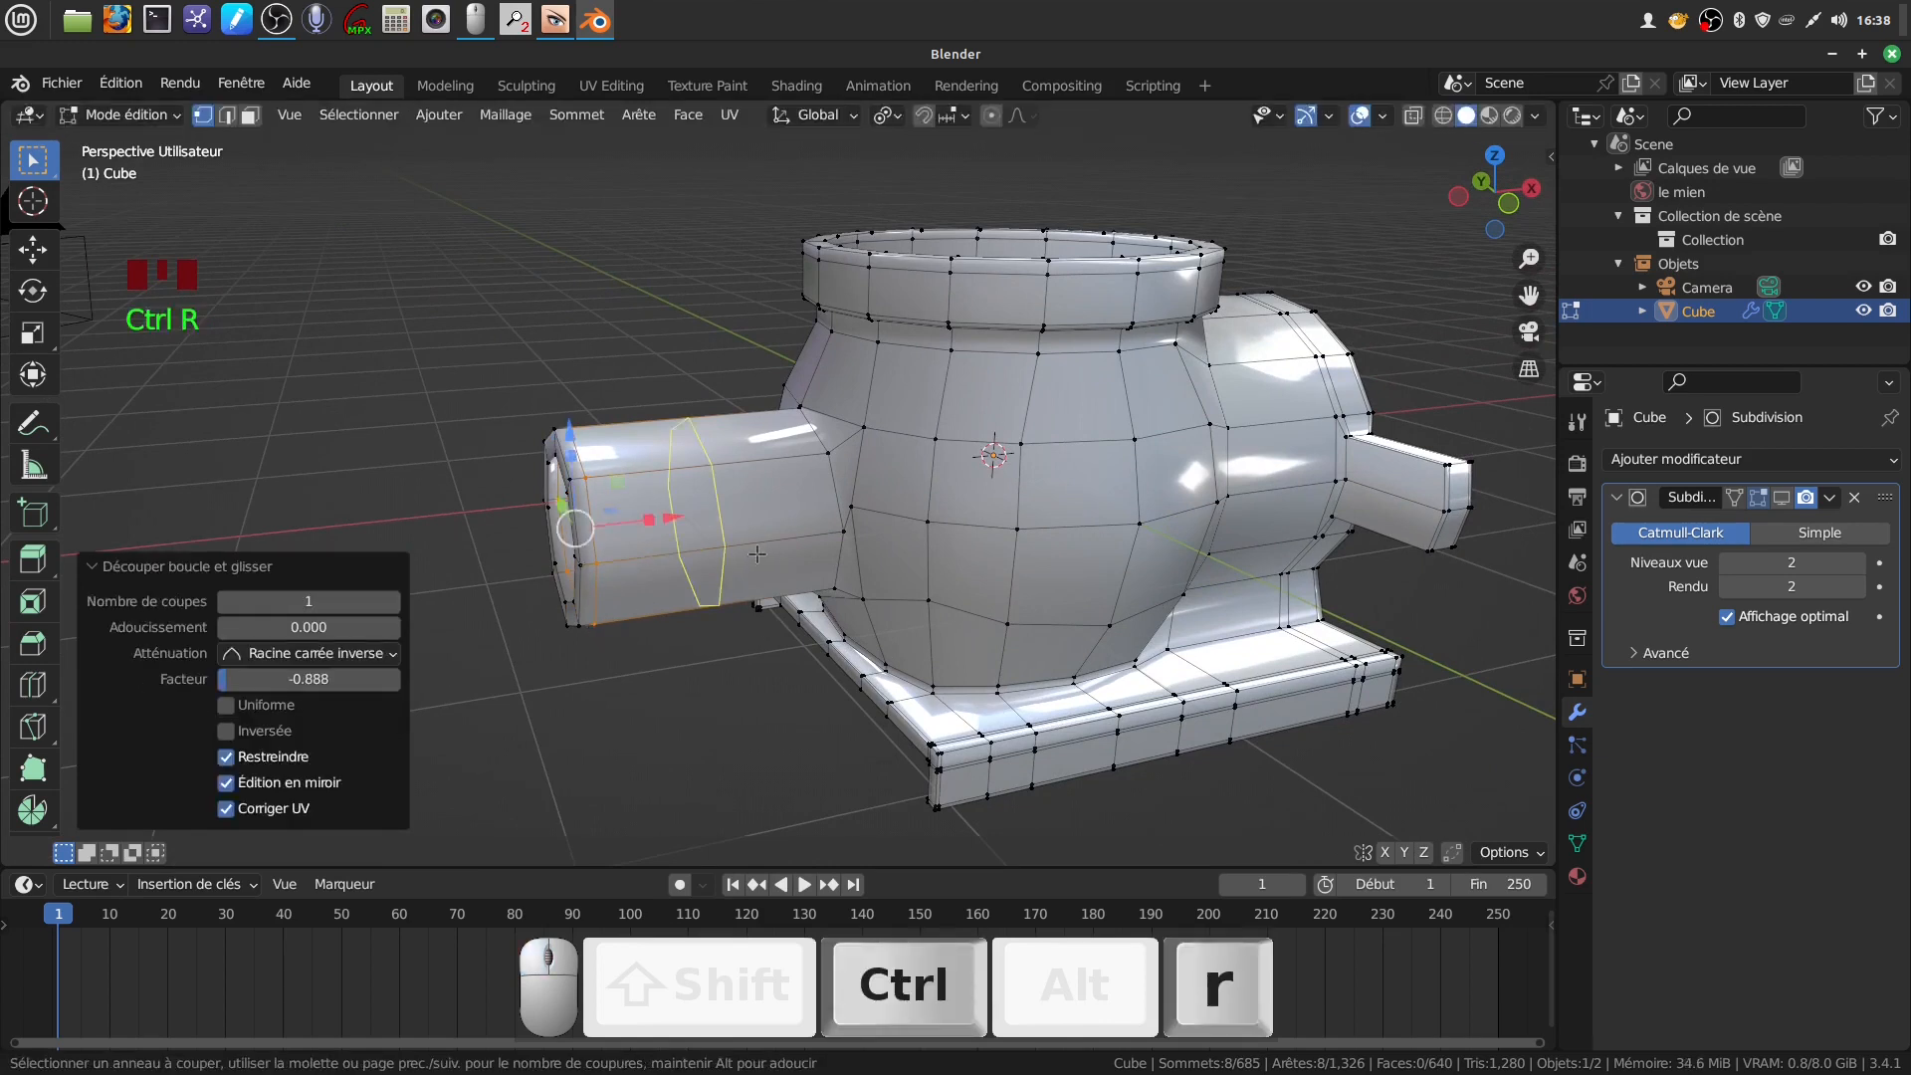
pyautogui.click(786, 557)
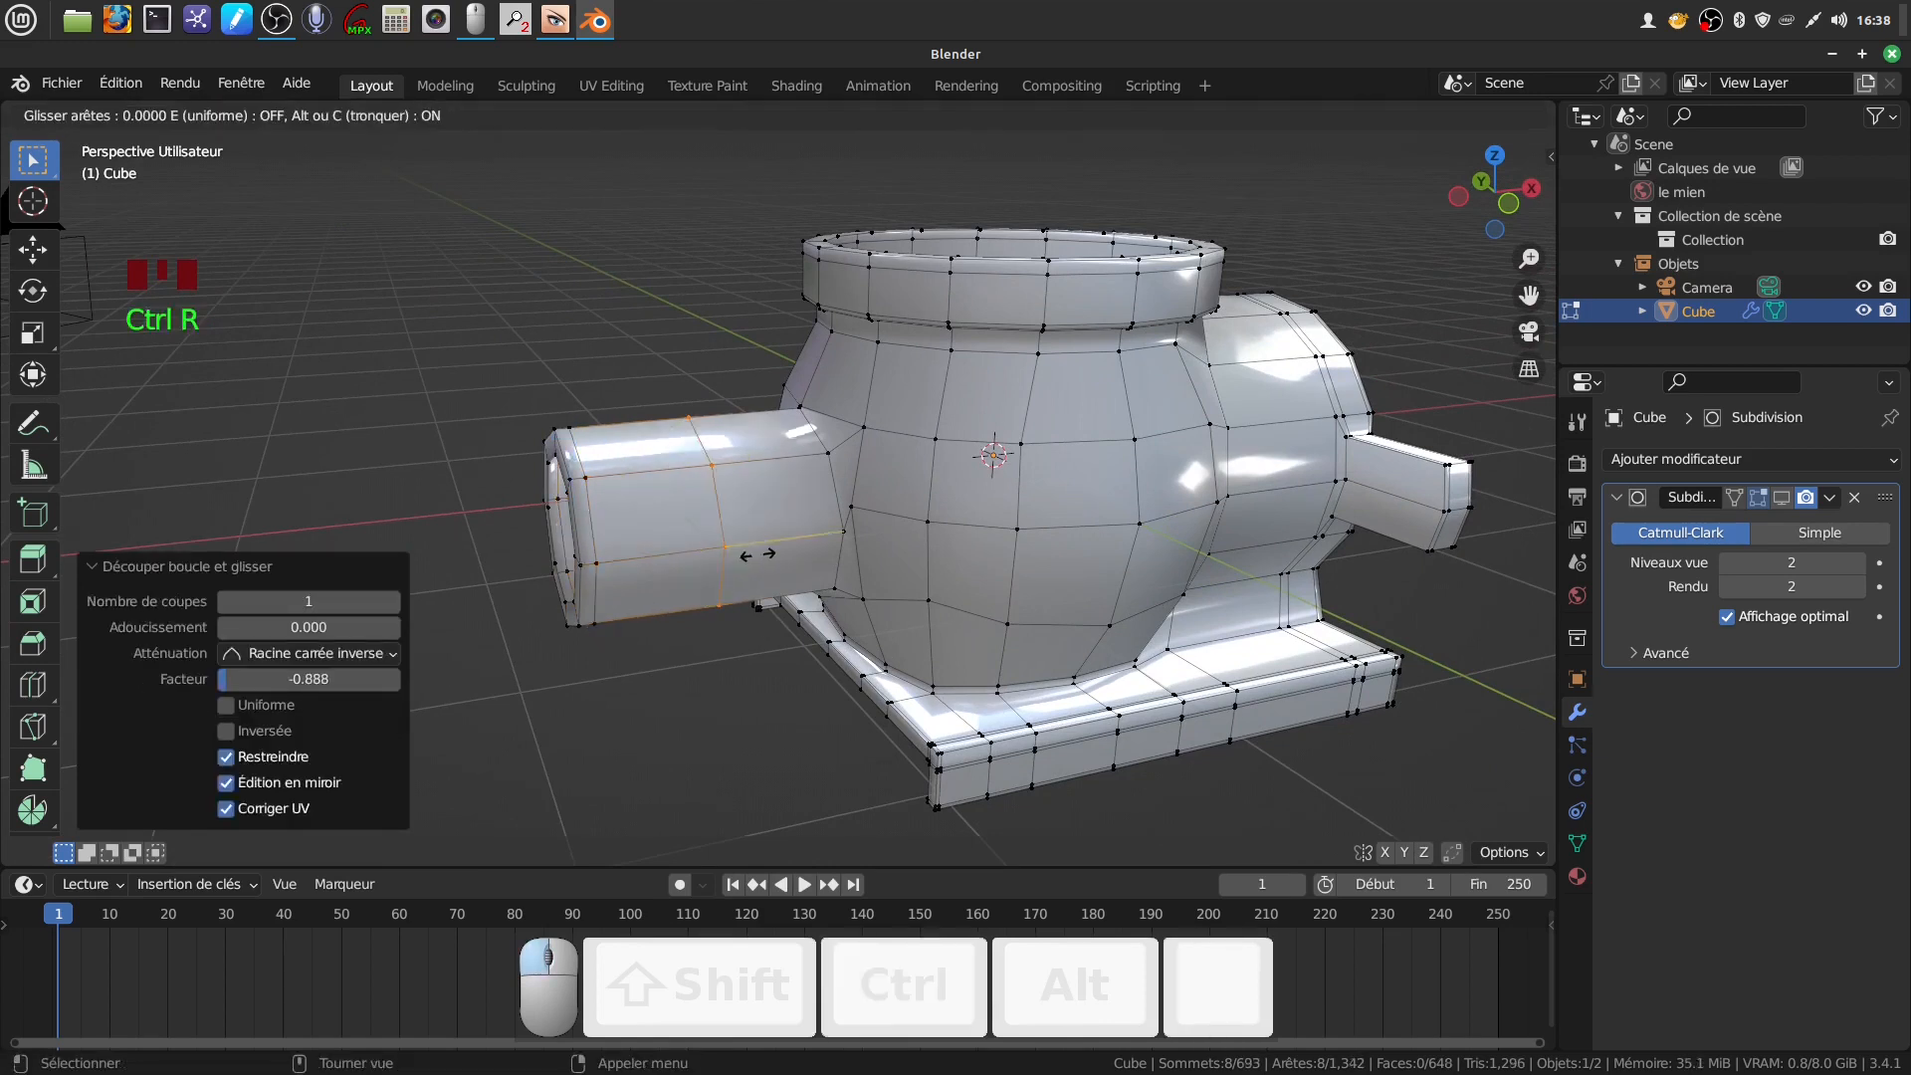
pyautogui.click(829, 559)
pyautogui.middleClick(797, 528)
# Preview the body with its spout in object mode with viewport subdivision enabled
pyautogui.press('Tab')
pyautogui.click(1782, 496)
pyautogui.scroll(-4, 1026, 627)
pyautogui.moveTo(1001, 607); pyautogui.dragTo(1077, 599, button='middle')
pyautogui.scroll(2, 1077, 600)
pyautogui.keyDown('shift'); pyautogui.moveTo(923, 661); pyautogui.dragTo(894, 571, button='middle'); pyautogui.keyUp('shift')
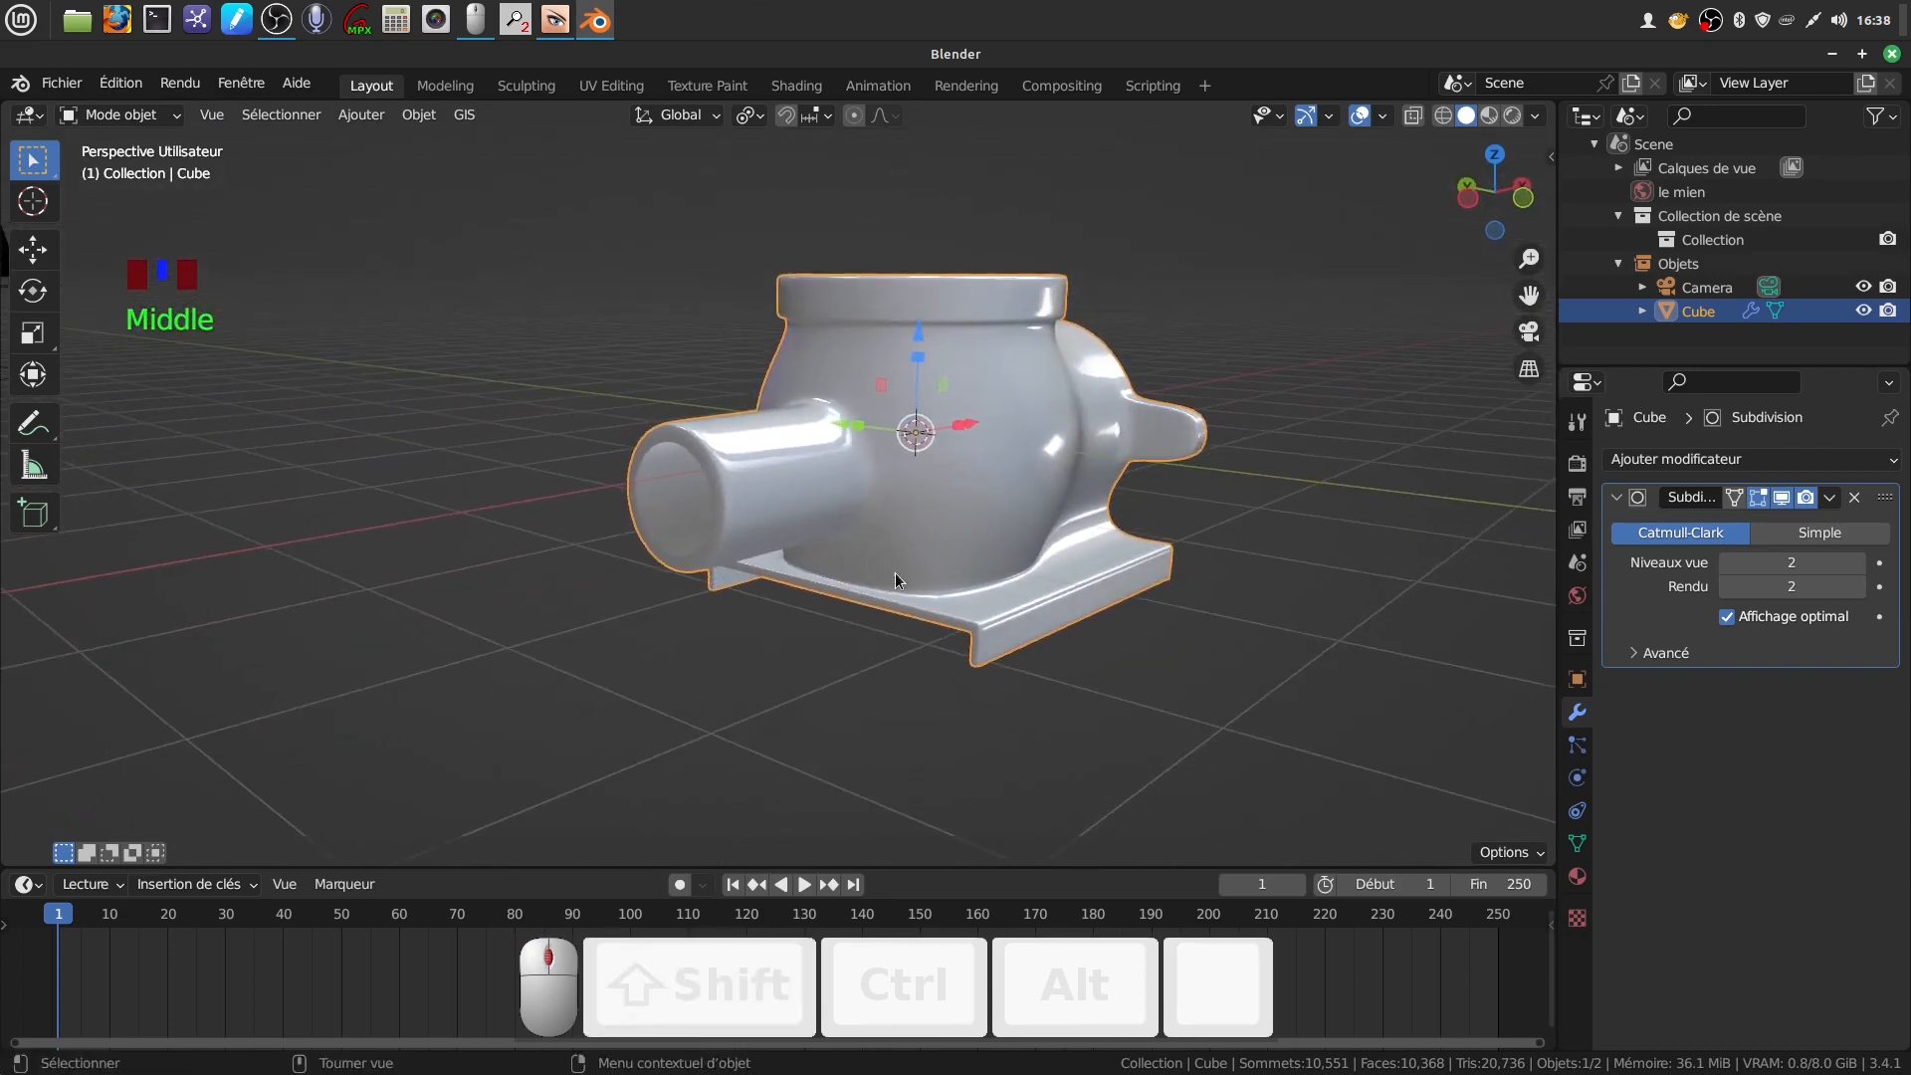
# Select the whole spout by growing the selection from its open-end inner edge loop, and turn off the viewport subdivision display
pyautogui.press('Tab')
pyautogui.scroll(2, 881, 601)
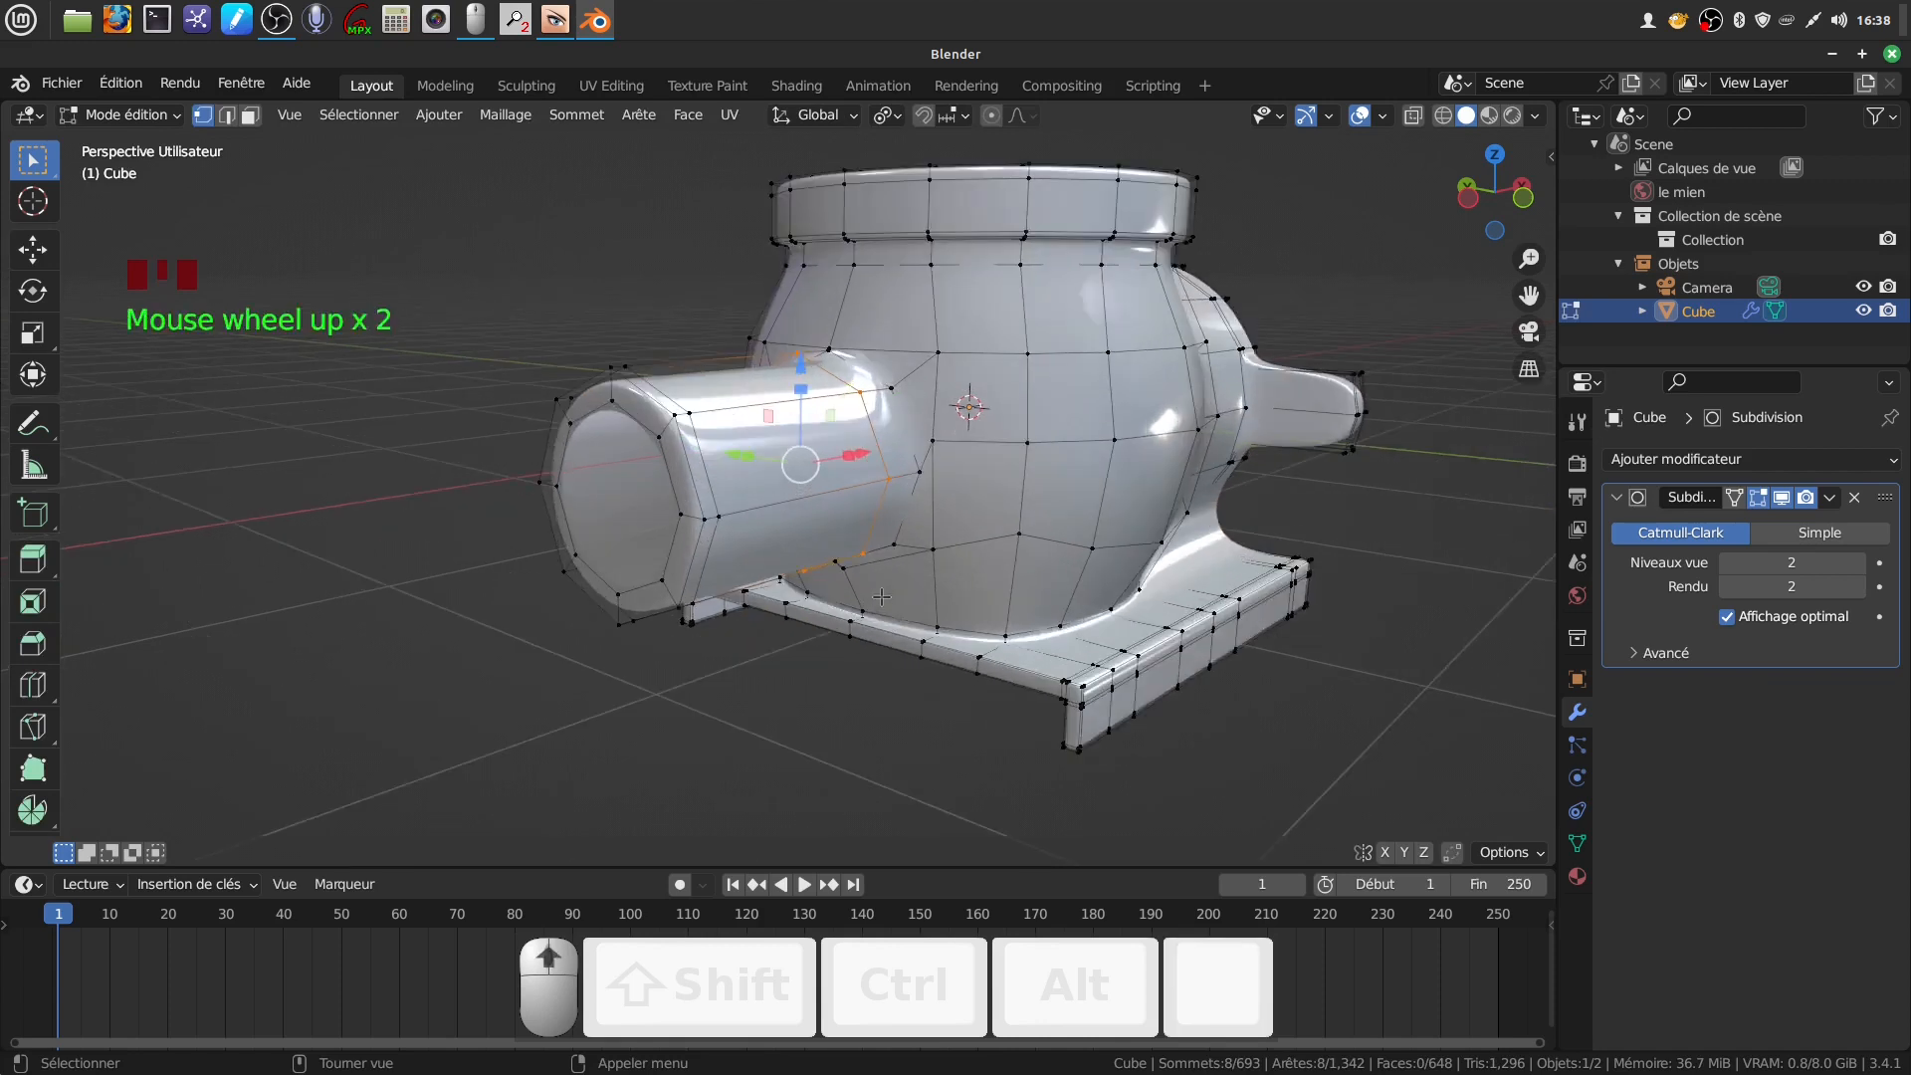
pyautogui.keyDown('alt'); pyautogui.click(674, 549); pyautogui.keyUp('alt')
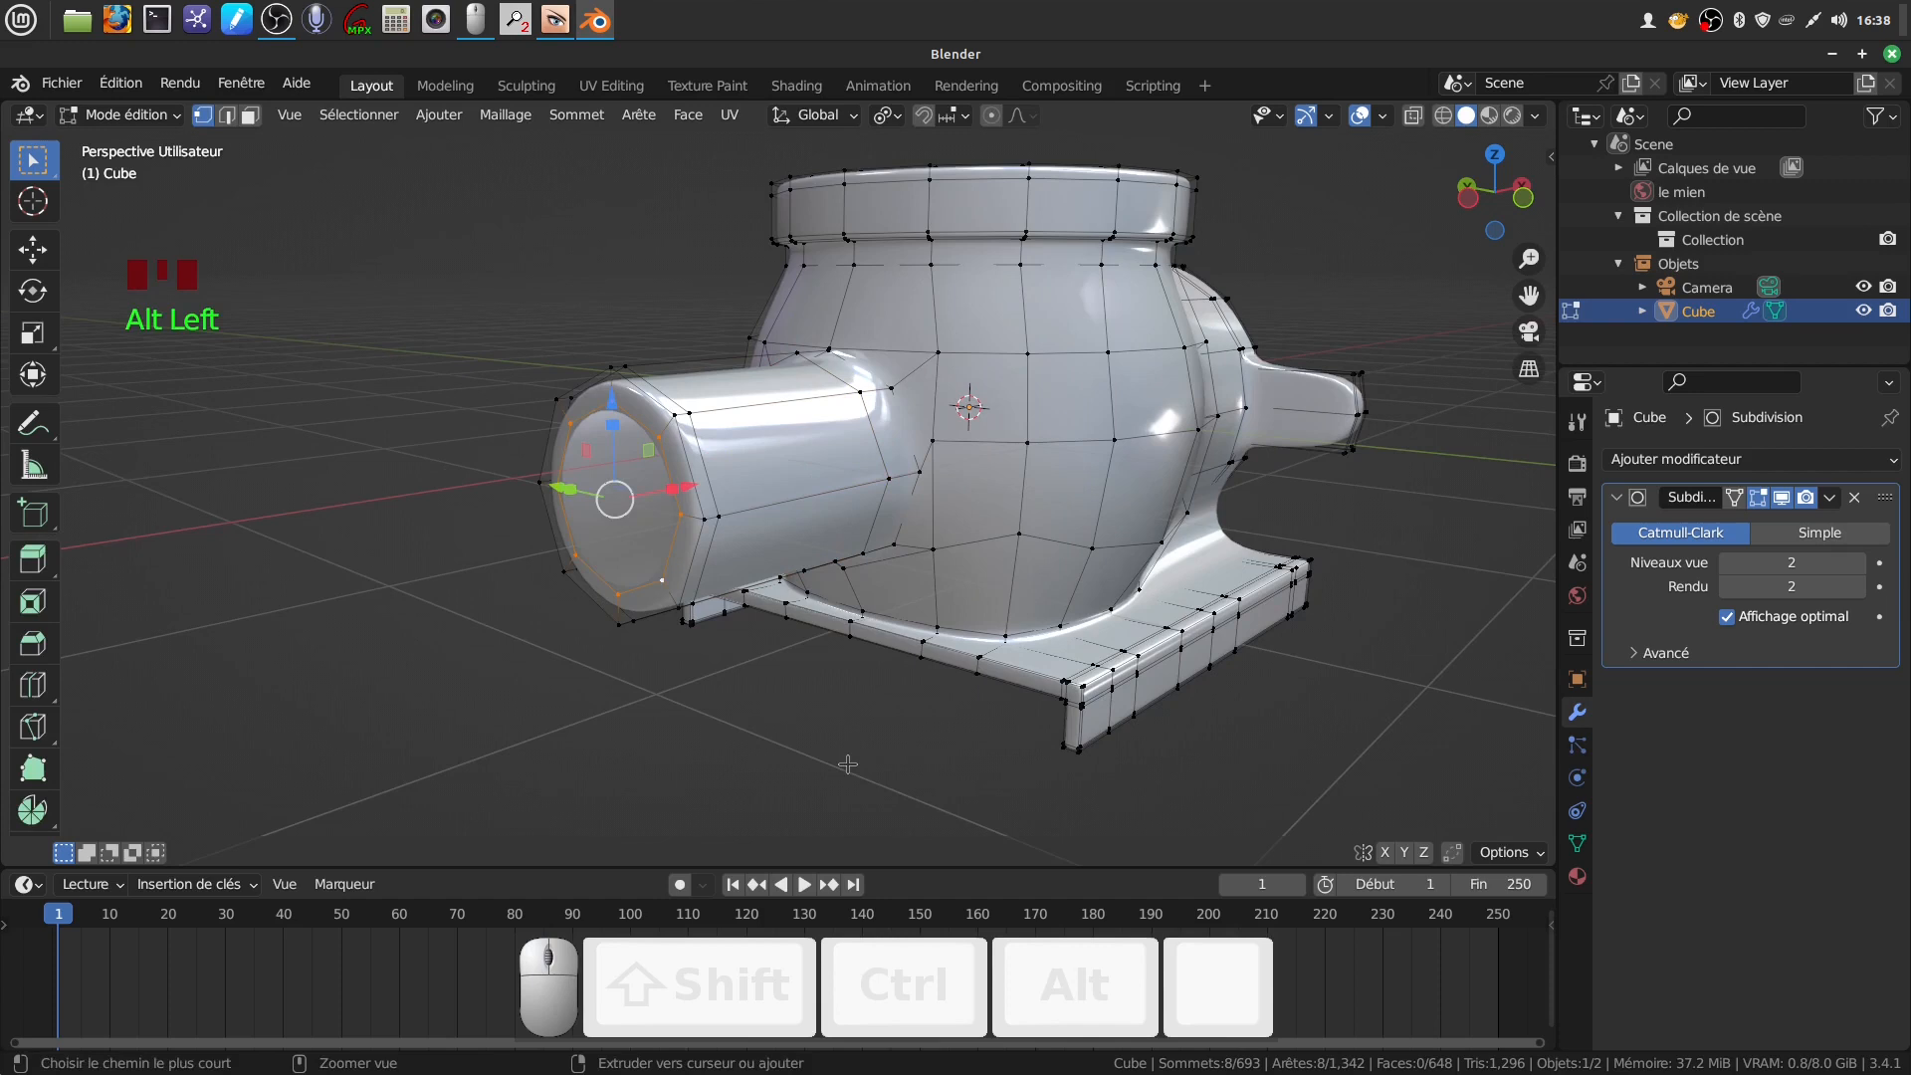
pyautogui.press('ctrl+KP_Add')
pyautogui.press('ctrl+KP_Add')
pyautogui.press('ctrl+KP_Add')
pyautogui.press('ctrl+KP_Add')
pyautogui.press('ctrl+KP_Add')
pyautogui.press('ctrl+KP_Add')
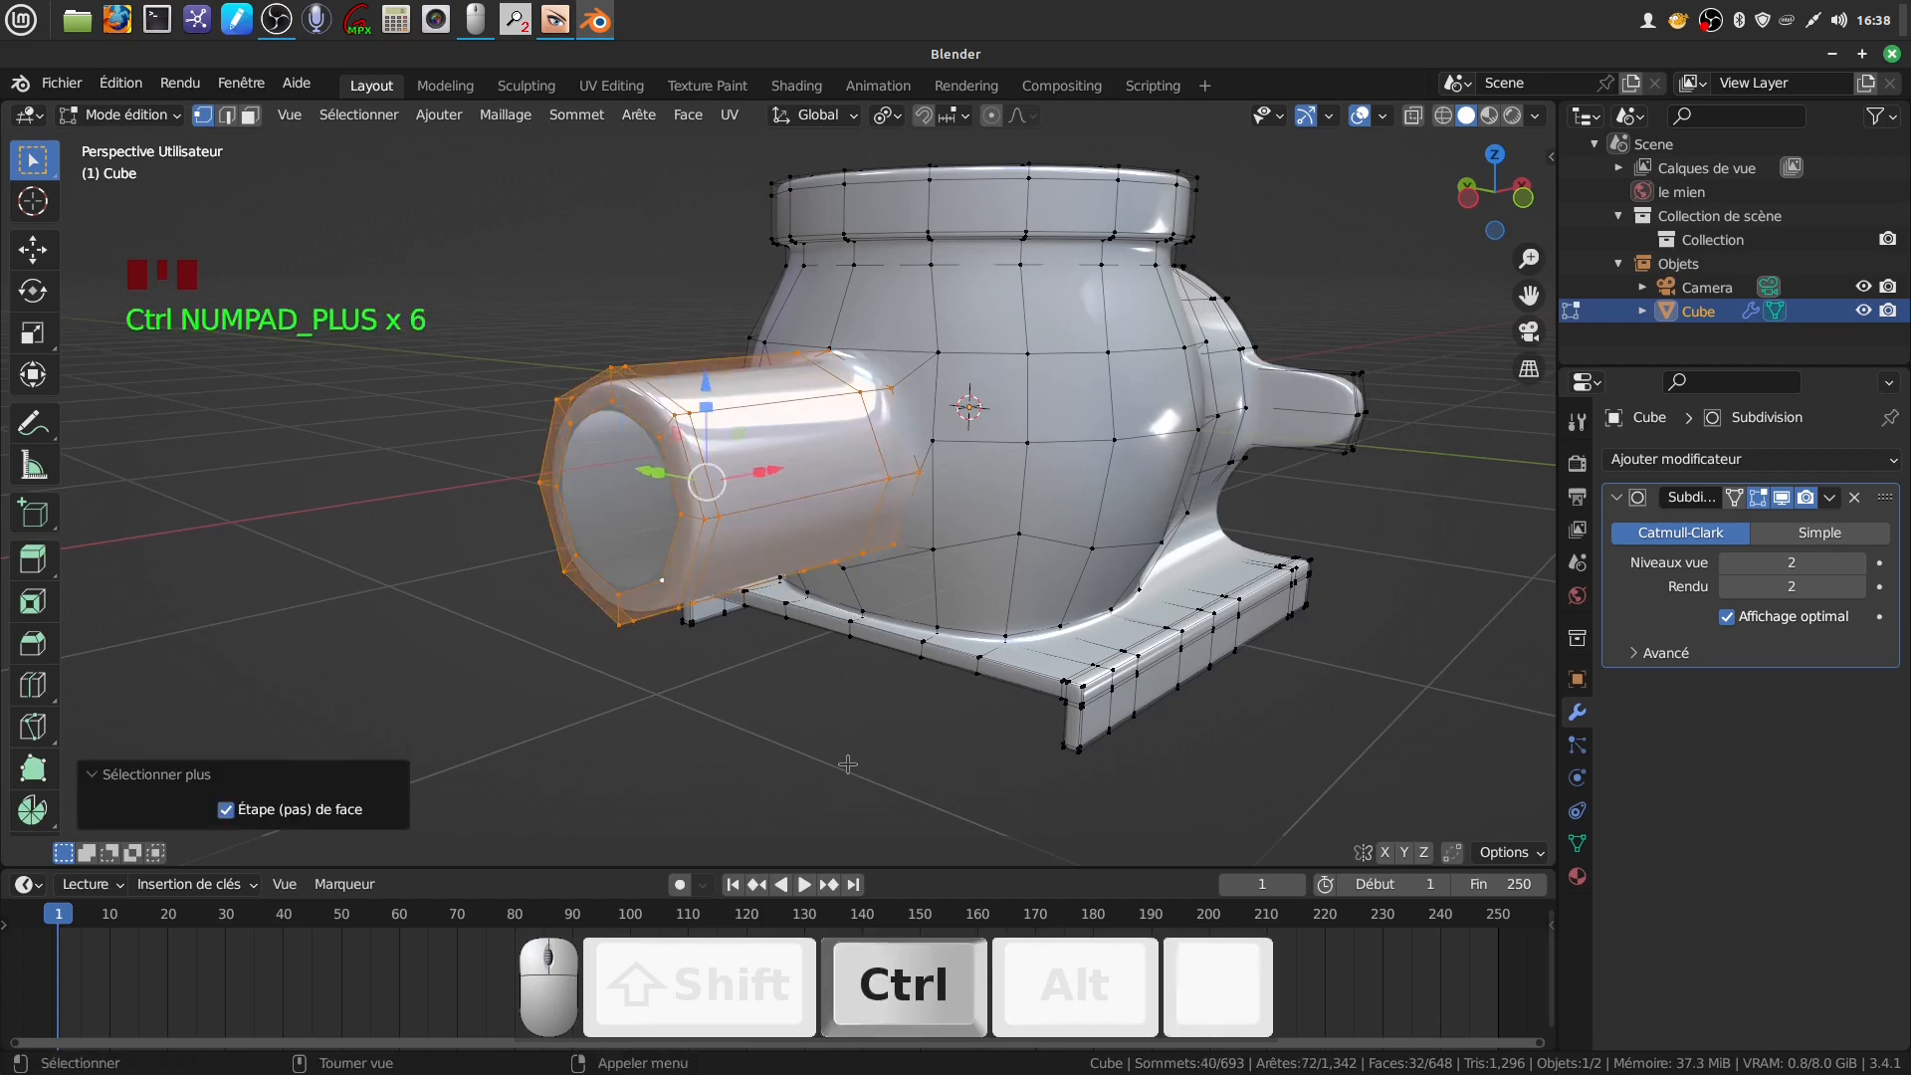
pyautogui.click(1781, 497)
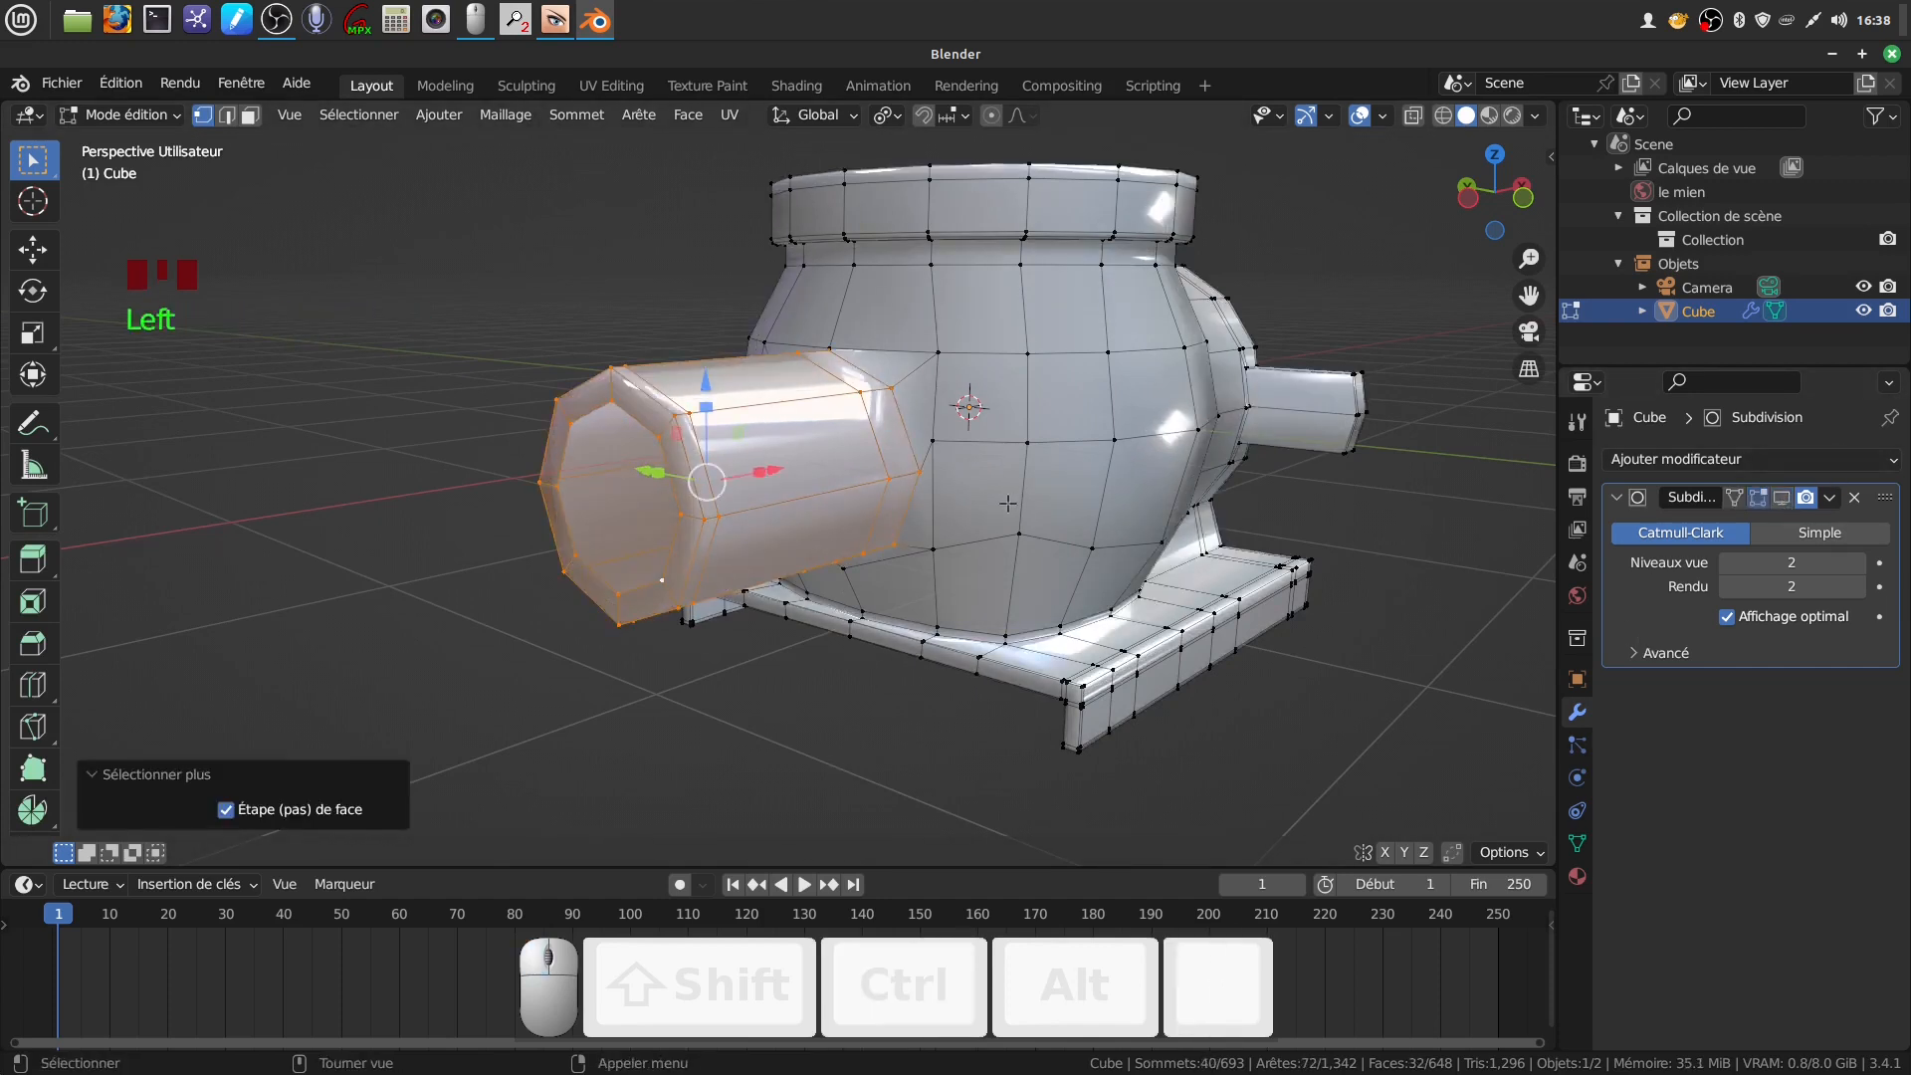
# Scale the selected spout down slightly in all directions and shift it a little along X toward the pot body
pyautogui.press('s')
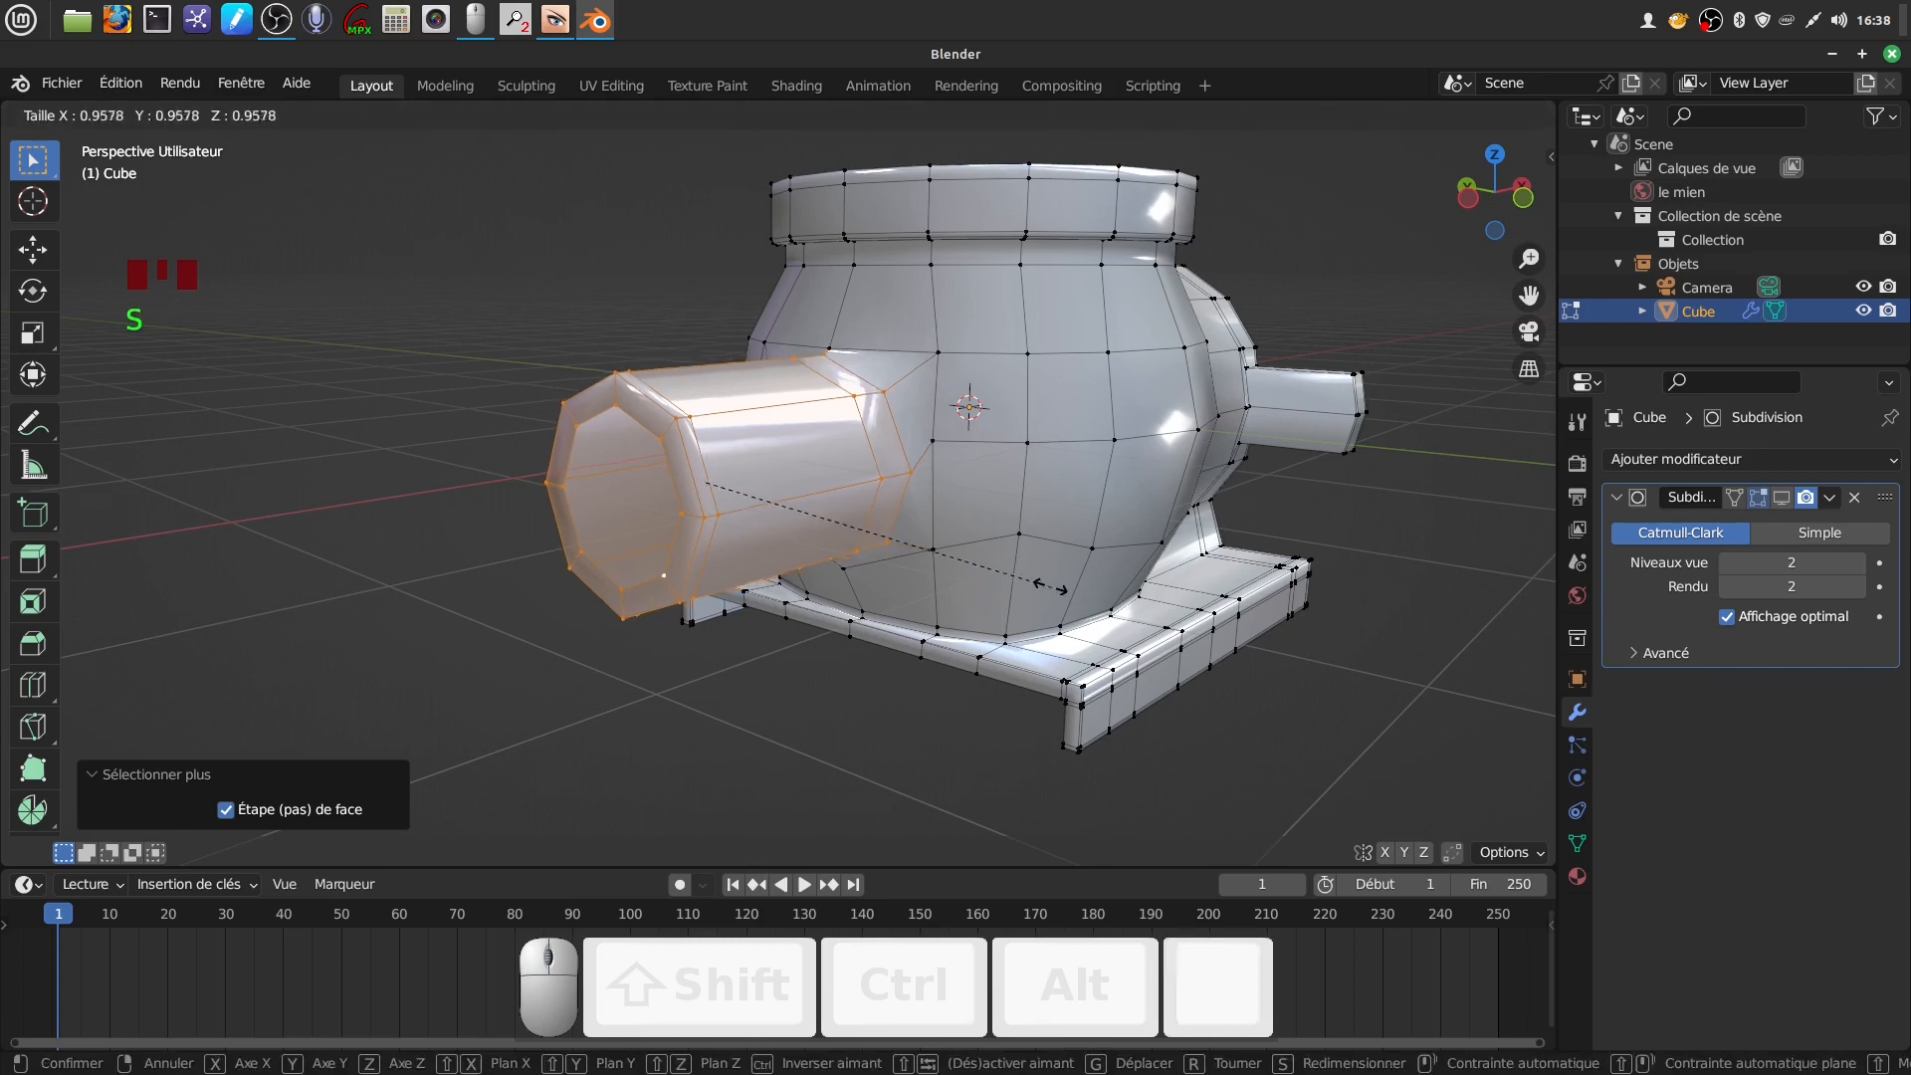
pyautogui.click(1028, 578)
pyautogui.moveTo(1028, 578); pyautogui.dragTo(848, 498, button='middle')
pyautogui.moveTo(877, 456); pyautogui.dragTo(893, 453)
pyautogui.moveTo(893, 453); pyautogui.dragTo(904, 378, button='middle')
pyautogui.scroll(-3, 998, 560)
pyautogui.press('Tab')
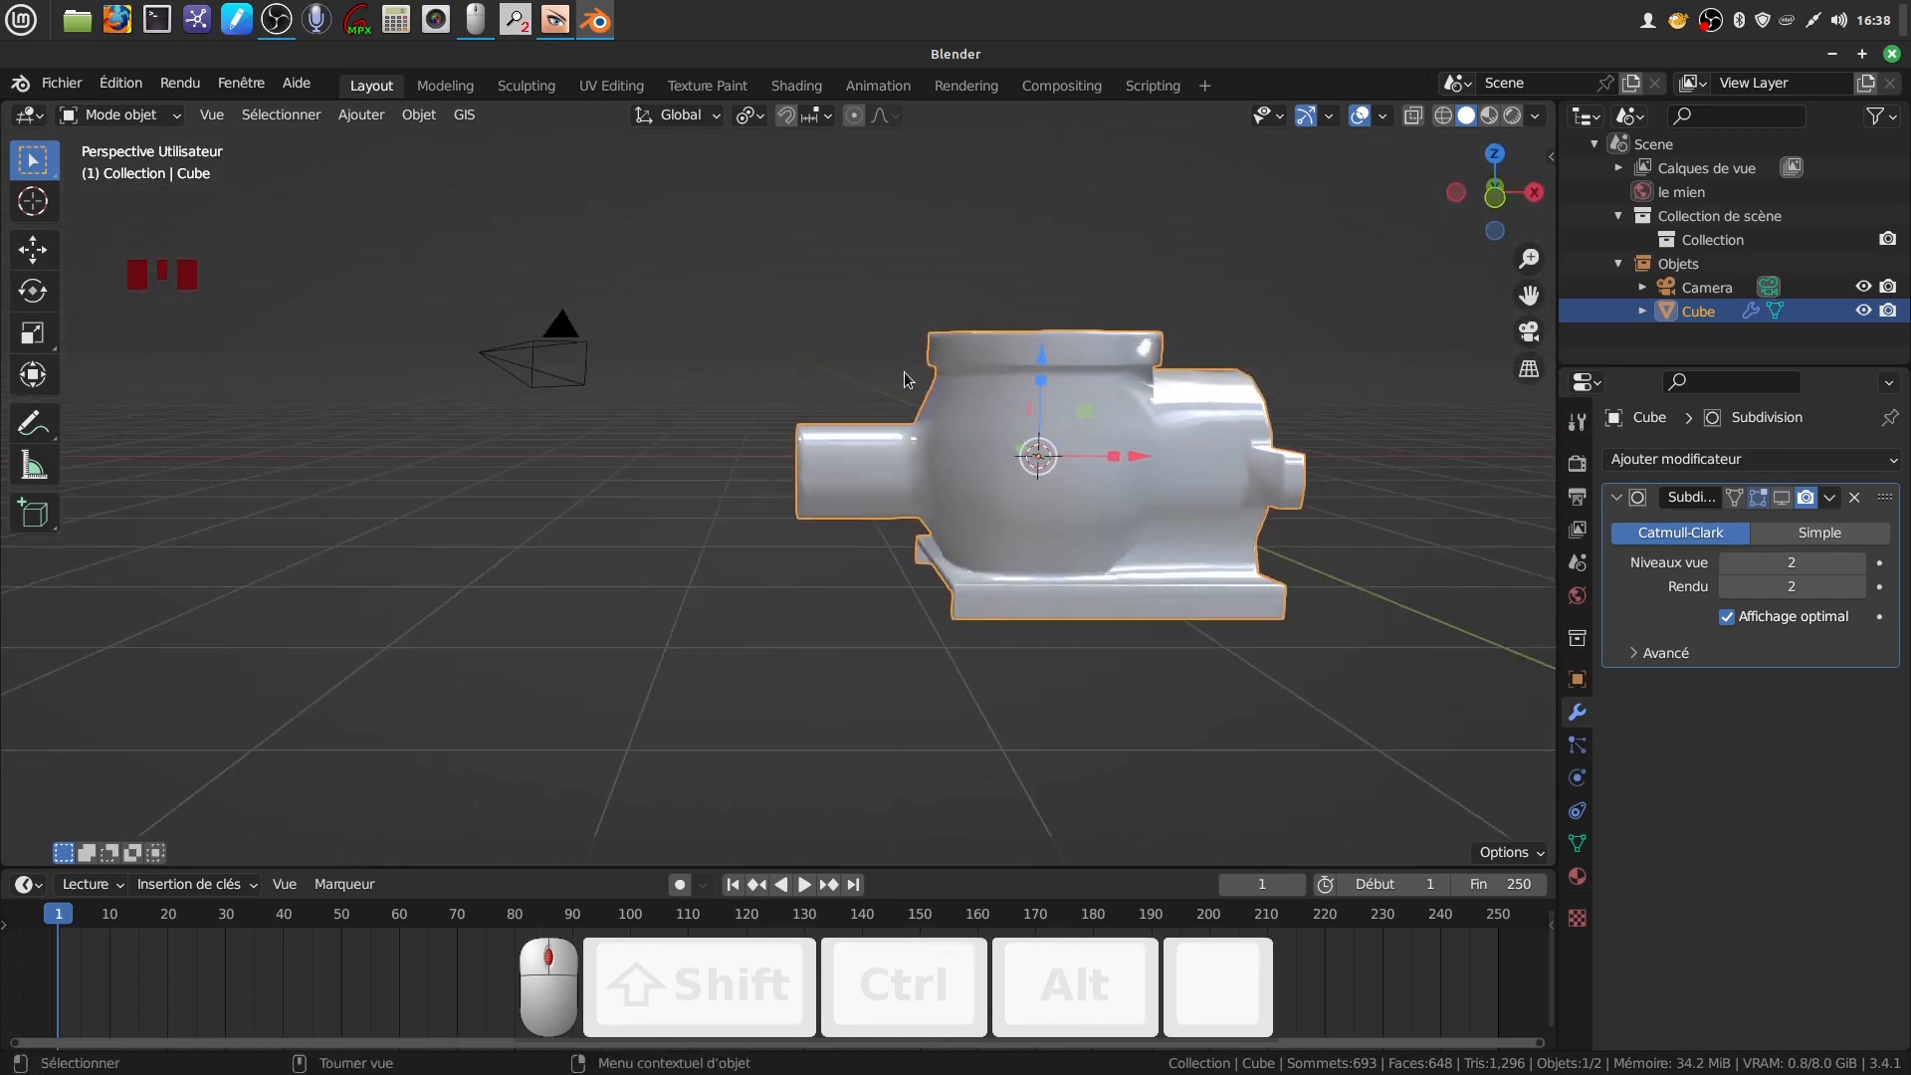
# Shrink the spout uniformly again by a factor of 0.947 and nudge it along X back toward the pot body
pyautogui.press('Tab')
pyautogui.scroll(2, 908, 597)
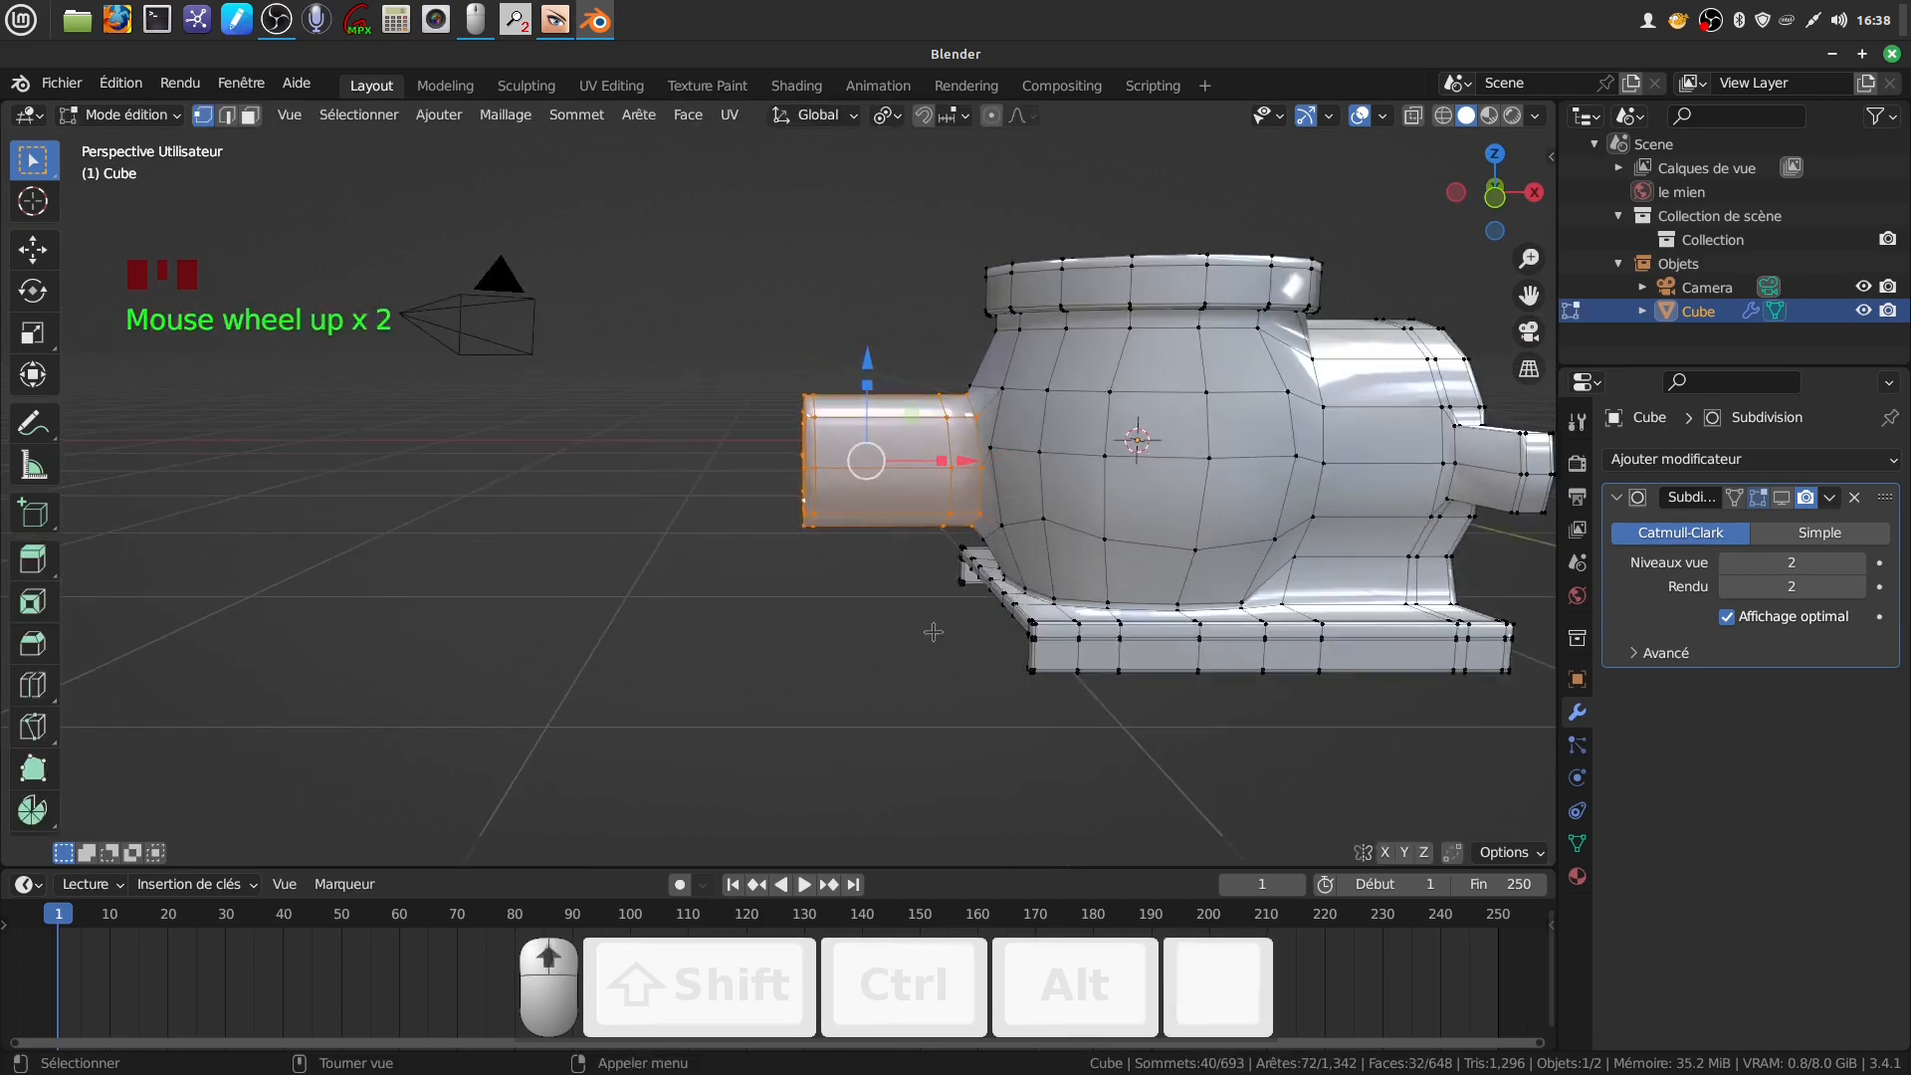
pyautogui.press('s')
pyautogui.click(986, 592)
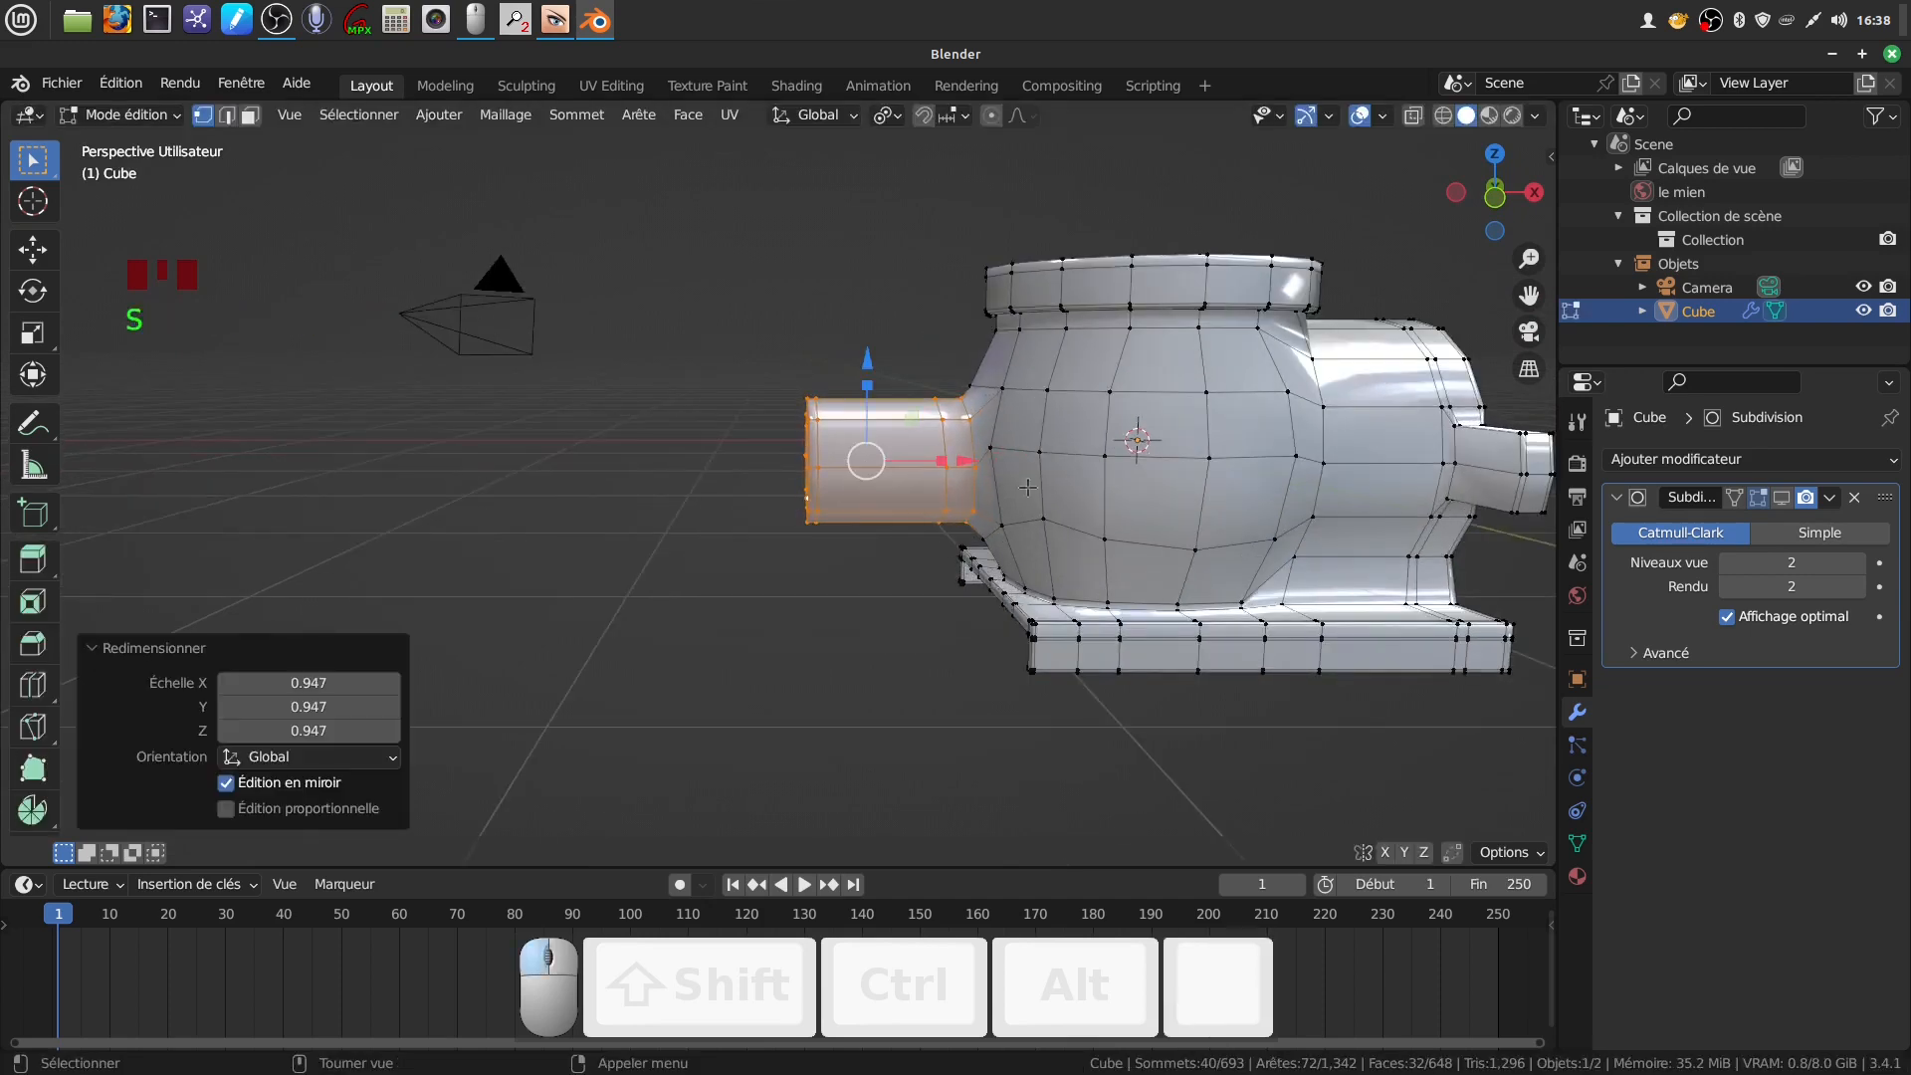
pyautogui.moveTo(971, 460); pyautogui.dragTo(977, 461)
# Return to object mode and turn the viewport subdivision display back on for the body
pyautogui.press('Tab')
pyautogui.moveTo(852, 597); pyautogui.dragTo(1025, 533, button='middle')
pyautogui.scroll(-2, 1031, 651)
pyautogui.click(1781, 497)
# Examine the smoothed body from several sides, checking the narrower spout against the rim, lugs and base plate
pyautogui.scroll(1, 1085, 684)
pyautogui.scroll(-4, 990, 565)
pyautogui.moveTo(1109, 474); pyautogui.dragTo(1306, 548, button='middle')
pyautogui.keyDown('shift'); pyautogui.moveTo(1131, 470); pyautogui.dragTo(981, 344, button='middle'); pyautogui.keyUp('shift')
pyautogui.scroll(-2, 846, 364)
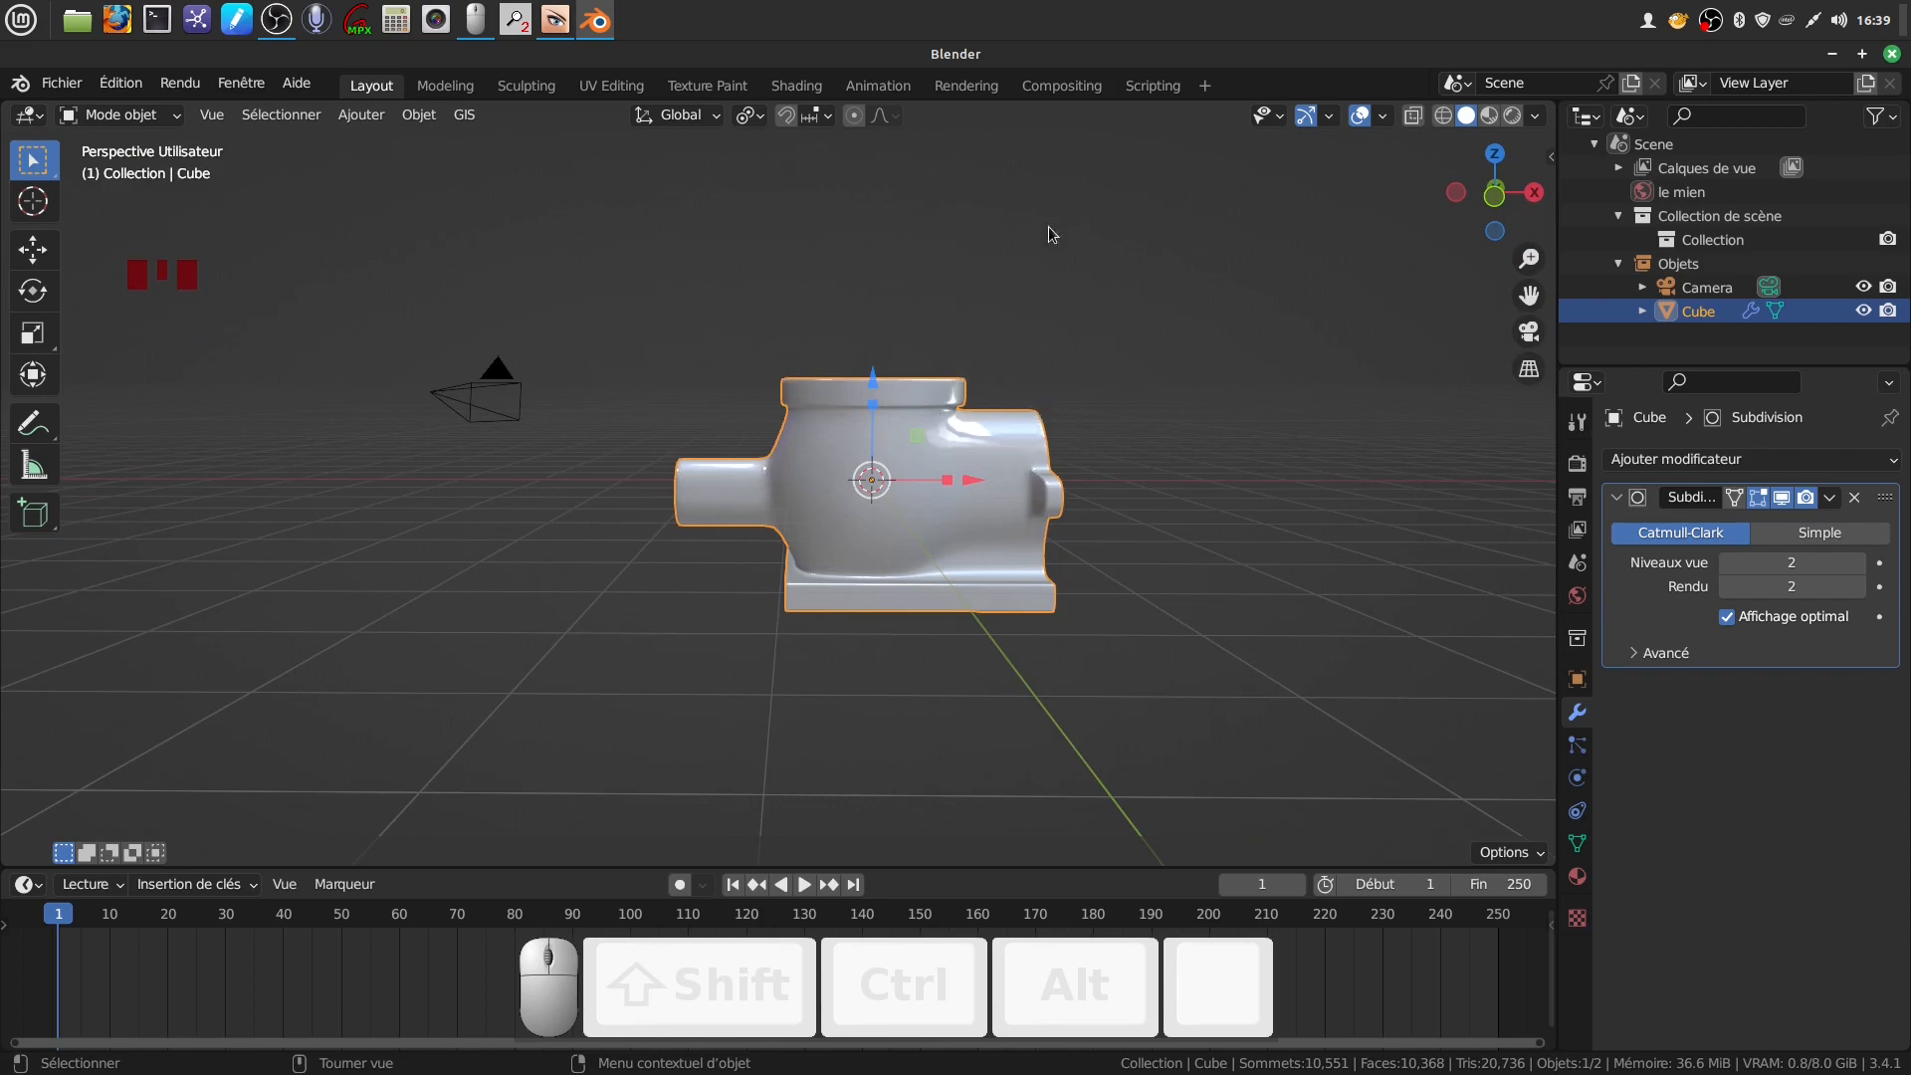
pyautogui.moveTo(1036, 566); pyautogui.dragTo(1031, 430, button='middle')
pyautogui.moveTo(1005, 602); pyautogui.dragTo(1078, 427, button='middle')
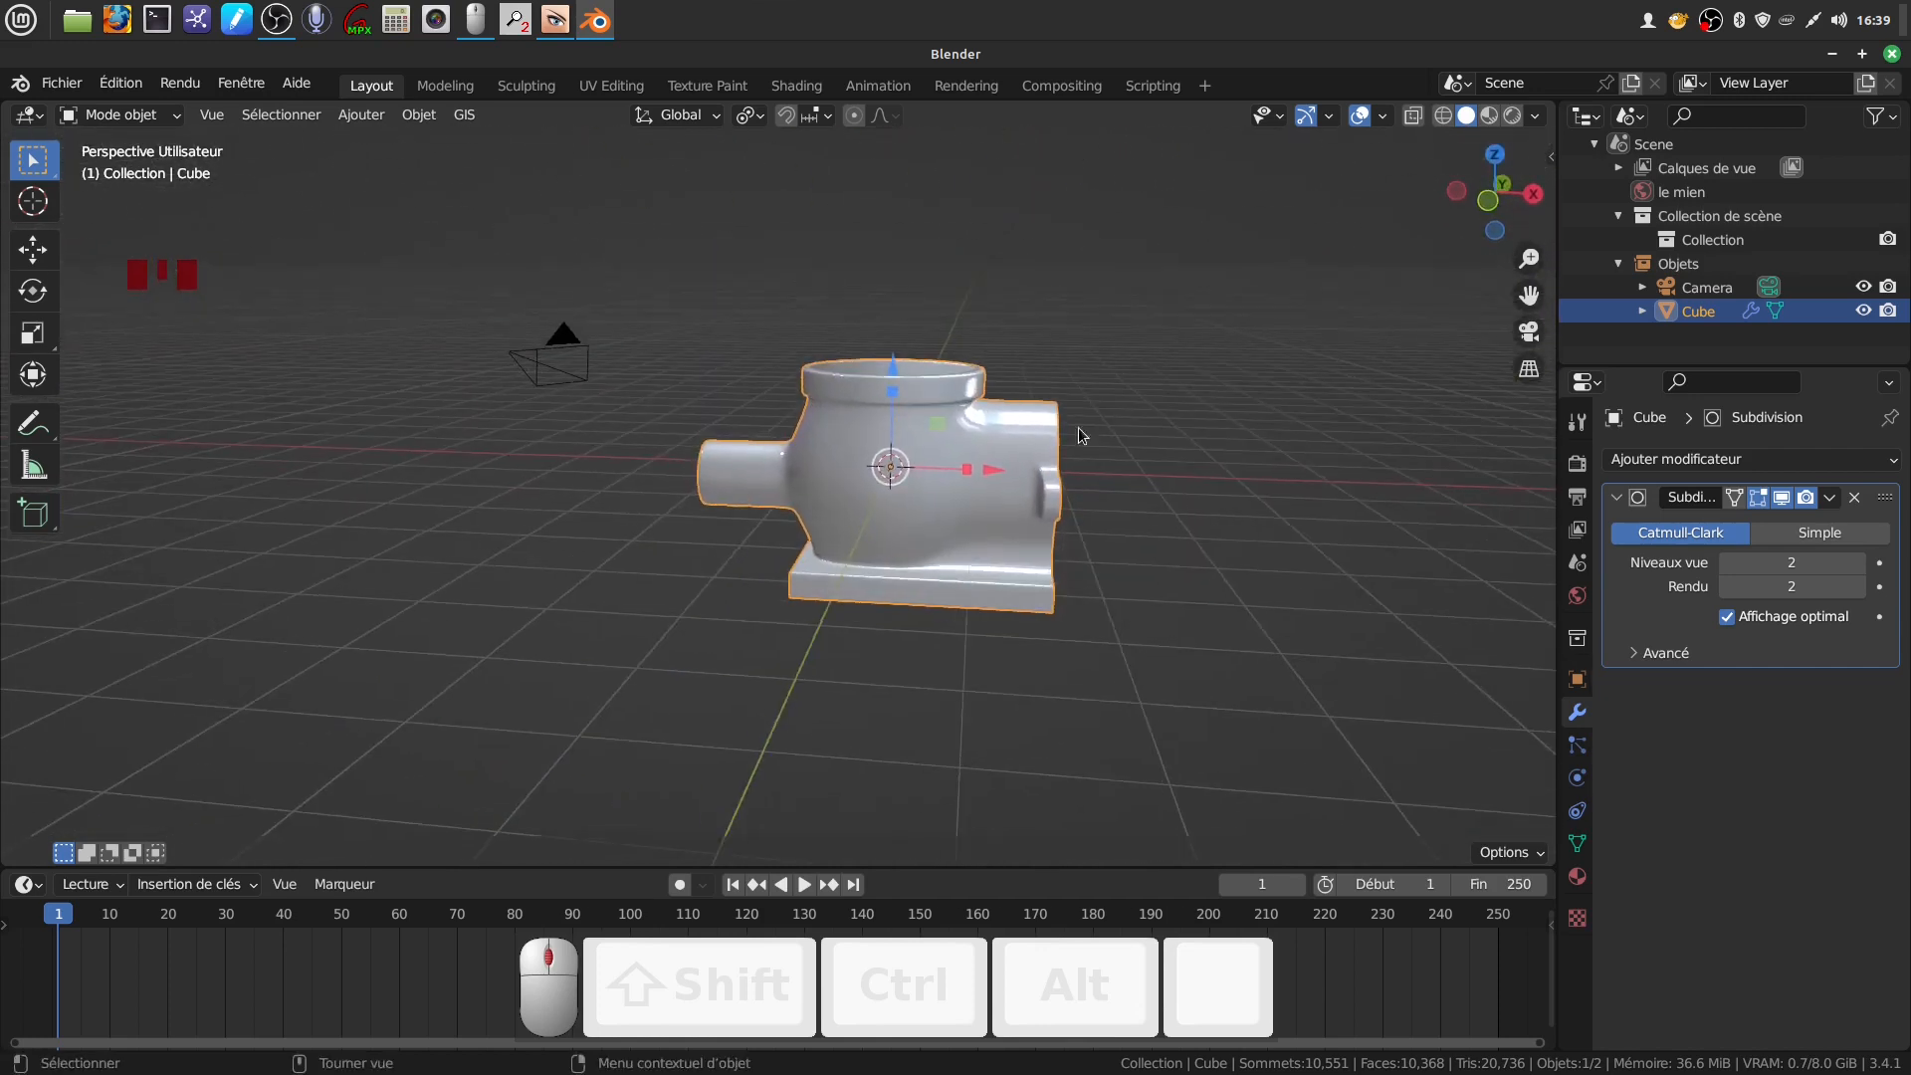
pyautogui.moveTo(1030, 583); pyautogui.dragTo(1101, 563, button='middle')
pyautogui.moveTo(836, 567); pyautogui.dragTo(786, 640, button='middle')
pyautogui.scroll(2, 1019, 648)
pyautogui.moveTo(1020, 648); pyautogui.dragTo(957, 623, button='middle')
pyautogui.scroll(-3, 957, 623)
pyautogui.moveTo(944, 537); pyautogui.dragTo(698, 365, button='middle')
pyautogui.scroll(2, 969, 580)
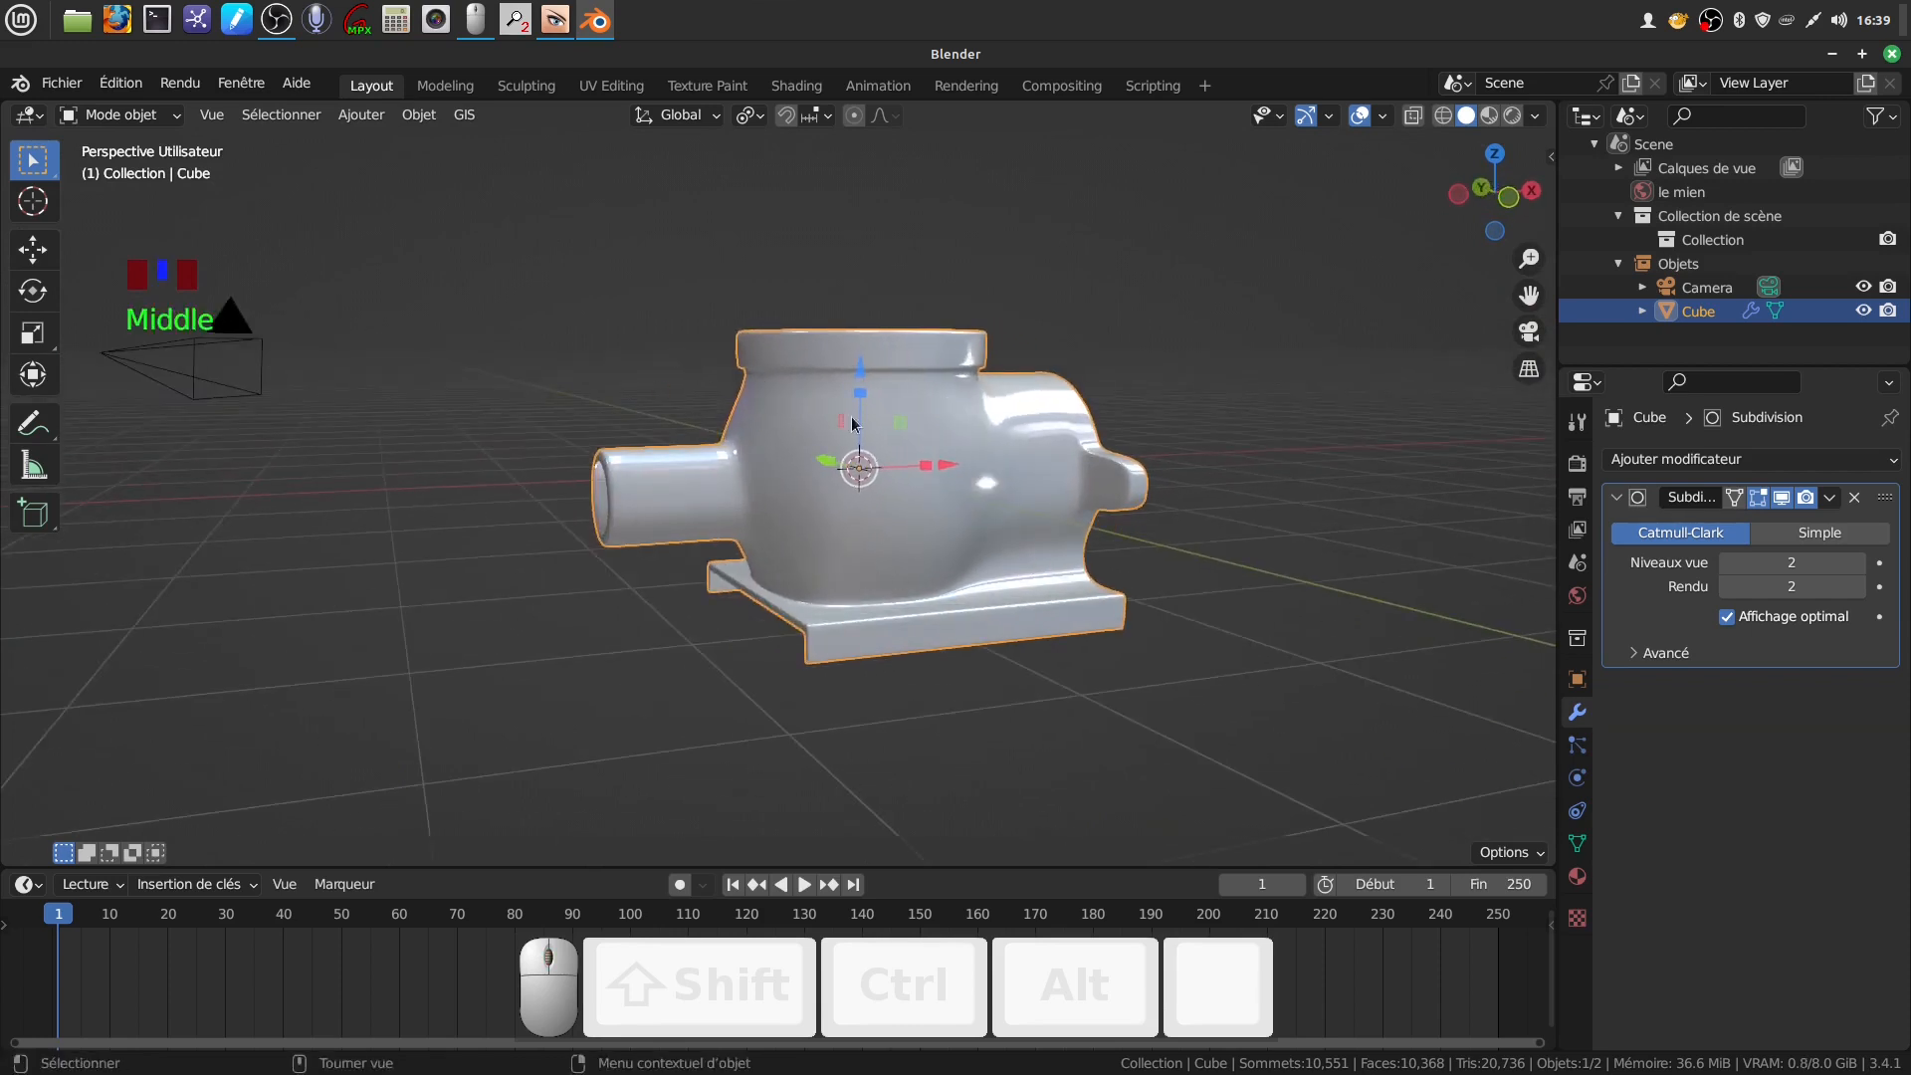
pyautogui.moveTo(964, 519); pyautogui.dragTo(1047, 553, button='middle')
pyautogui.scroll(-3, 675, 488)
pyautogui.scroll(2, 986, 594)
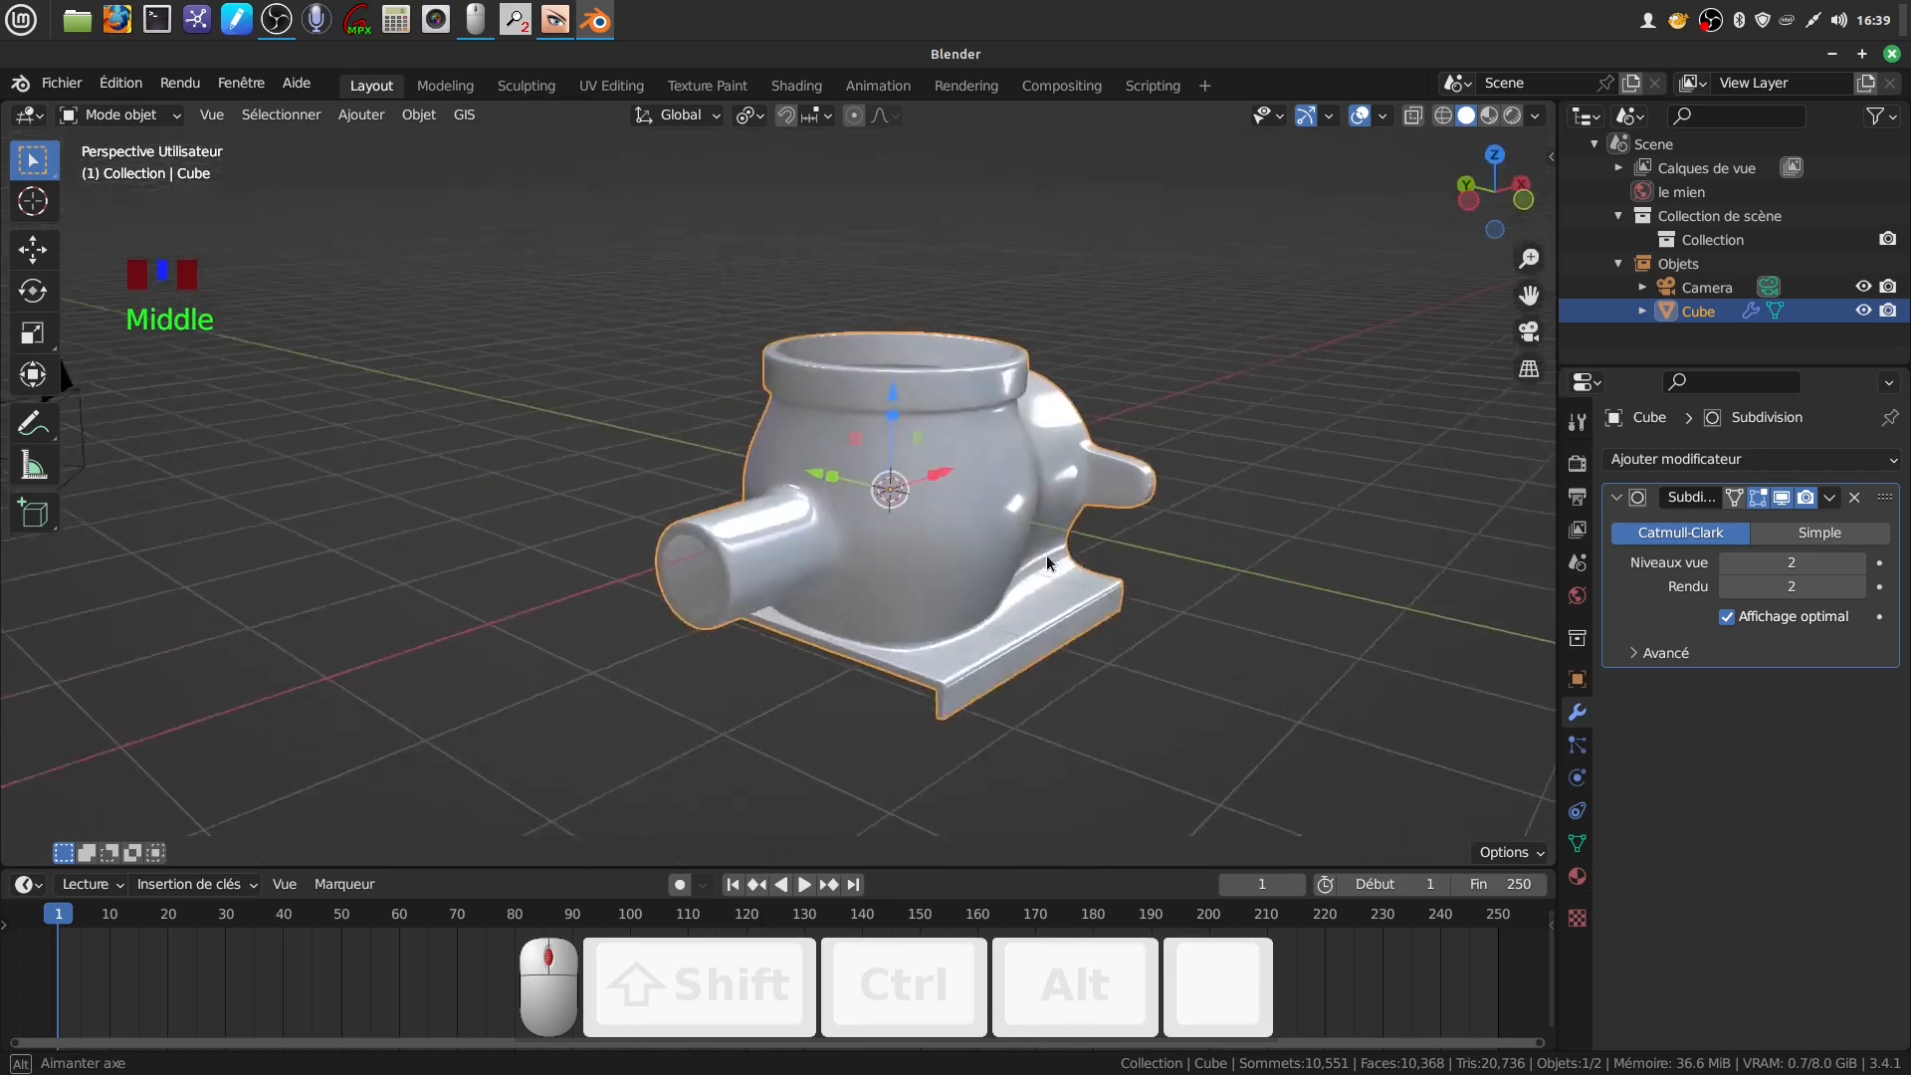
pyautogui.scroll(-2, 1000, 521)
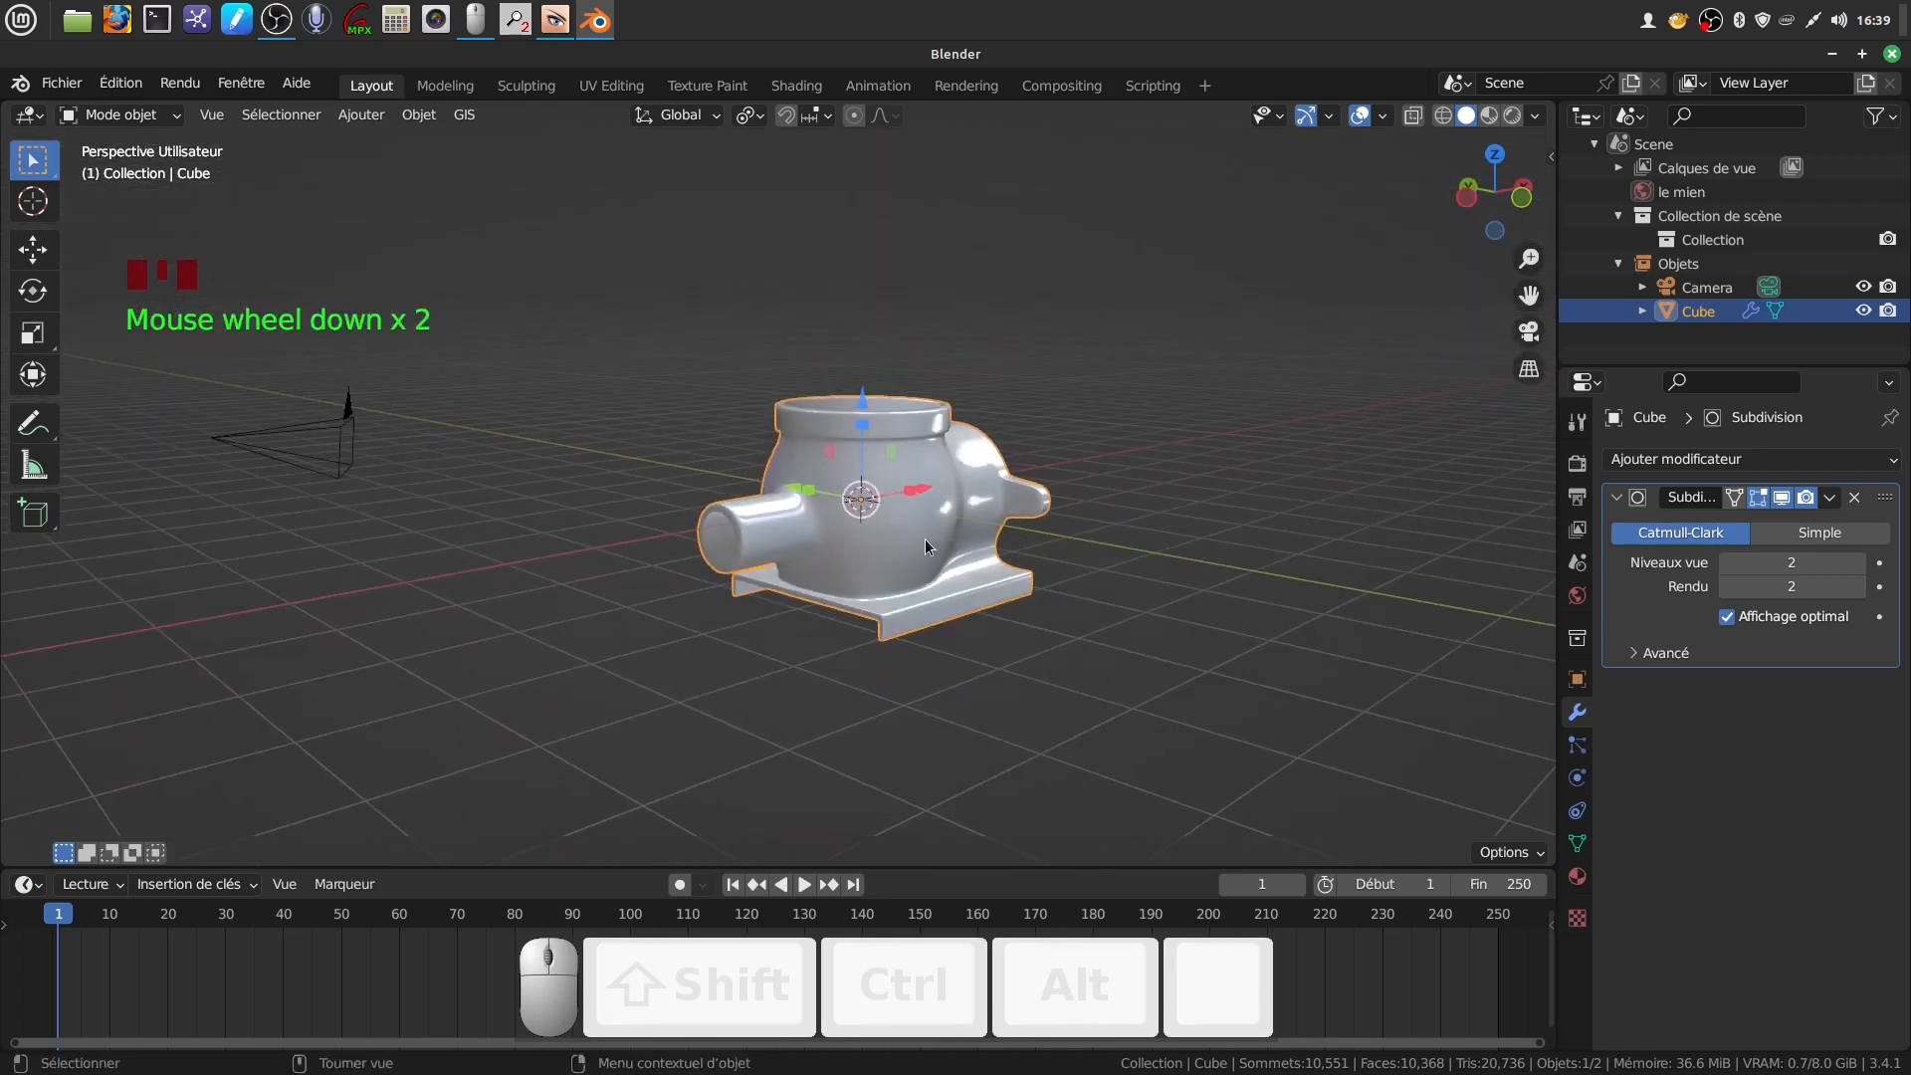
pyautogui.scroll(1, 928, 534)
pyautogui.moveTo(928, 534)
pyautogui.mouseDown(button='middle')
pyautogui.moveTo(984, 498)
pyautogui.moveTo(1090, 514)
pyautogui.moveTo(1023, 579)
pyautogui.moveTo(964, 594)
pyautogui.moveTo(1042, 470)
pyautogui.moveTo(979, 544)
pyautogui.moveTo(889, 535)
pyautogui.moveTo(901, 523)
pyautogui.mouseUp(button='middle')
pyautogui.scroll(1, 963, 567)
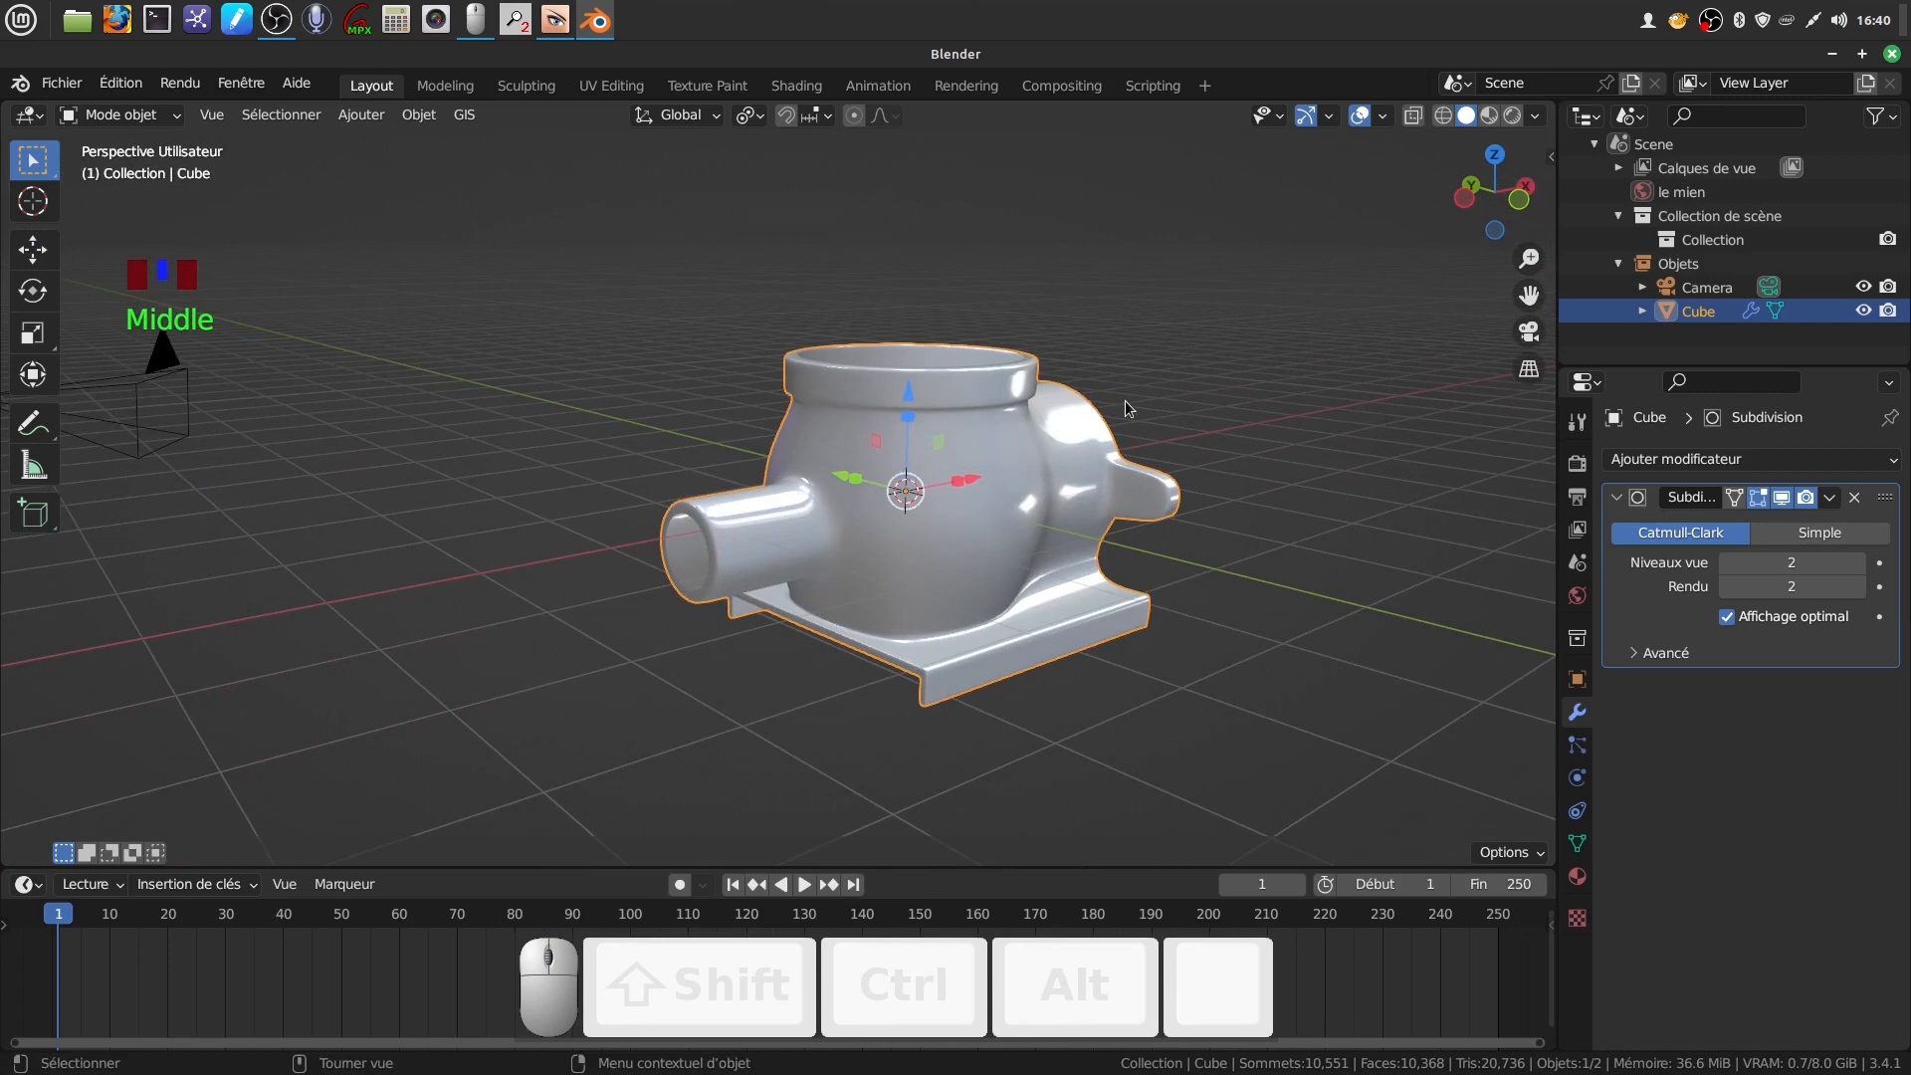